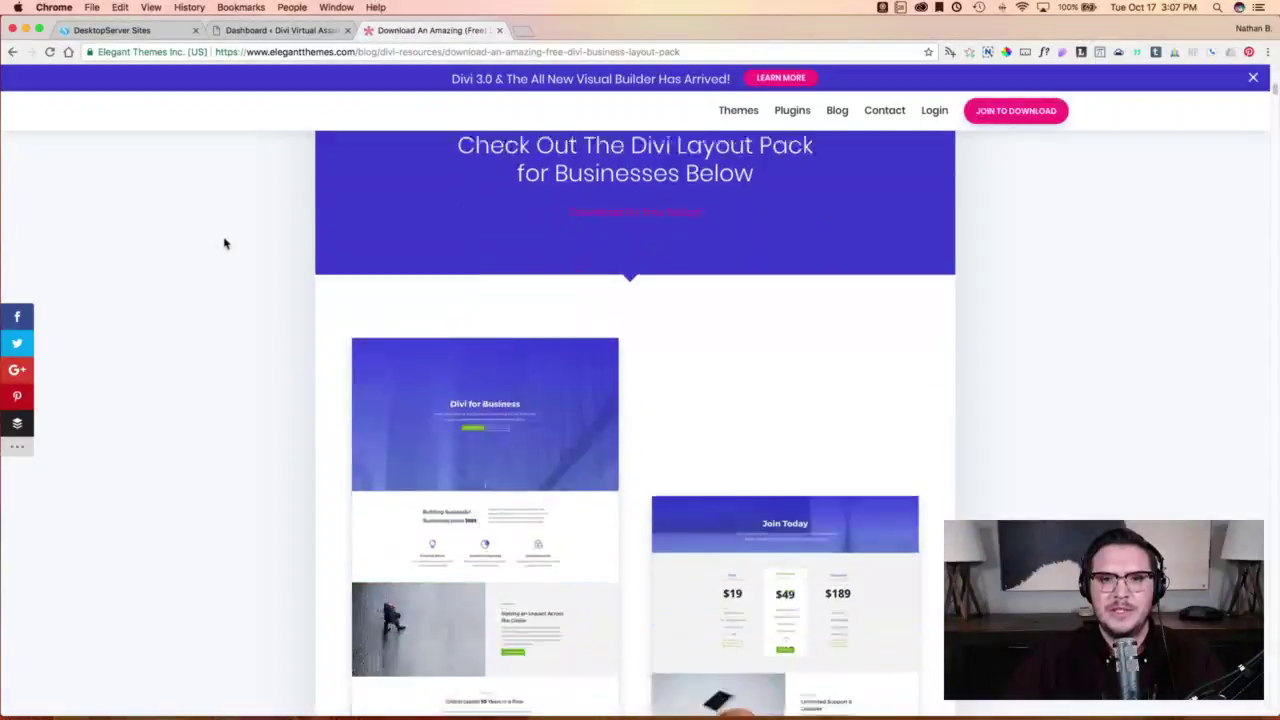
Look through the page designs previewed in the free Divi Business Layout Pack blog post.
{"action": "scroll", "coordinate": [223, 245], "scroll_direction": "down", "scroll_amount": 10}
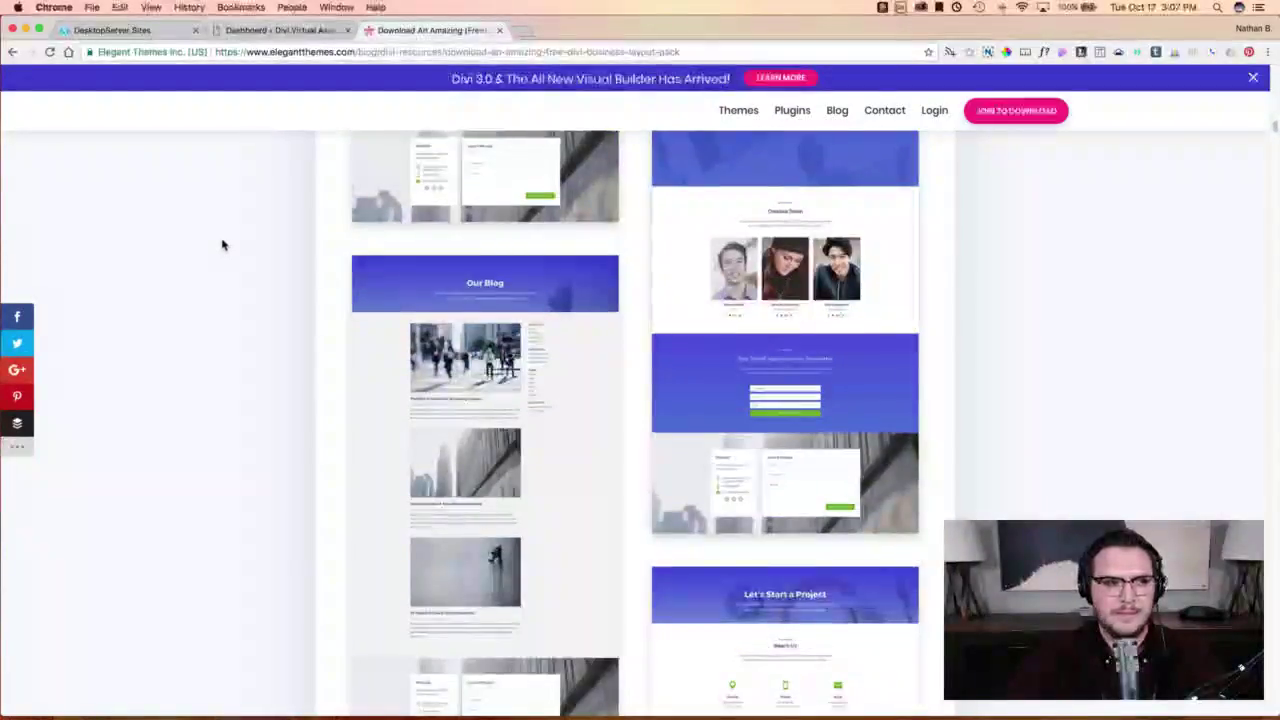
{"action": "scroll", "coordinate": [223, 246], "scroll_direction": "down", "scroll_amount": 20}
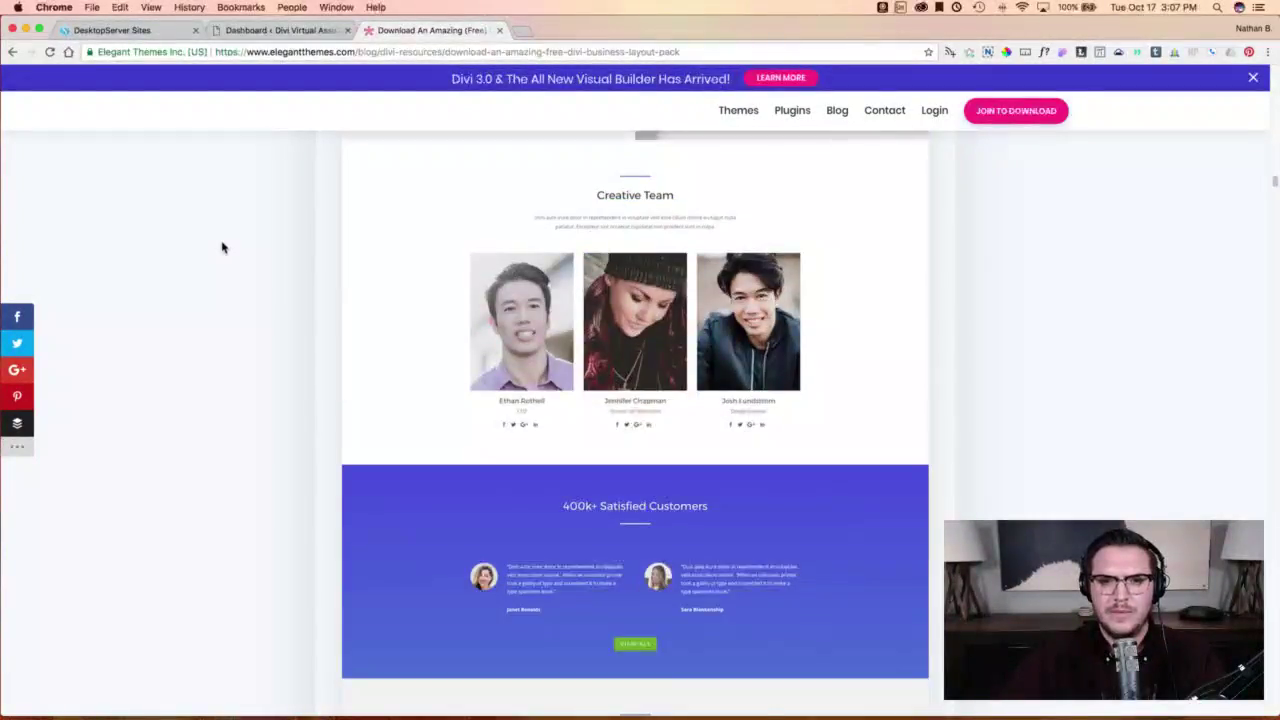
{"action": "scroll", "coordinate": [223, 248], "scroll_direction": "down", "scroll_amount": 20}
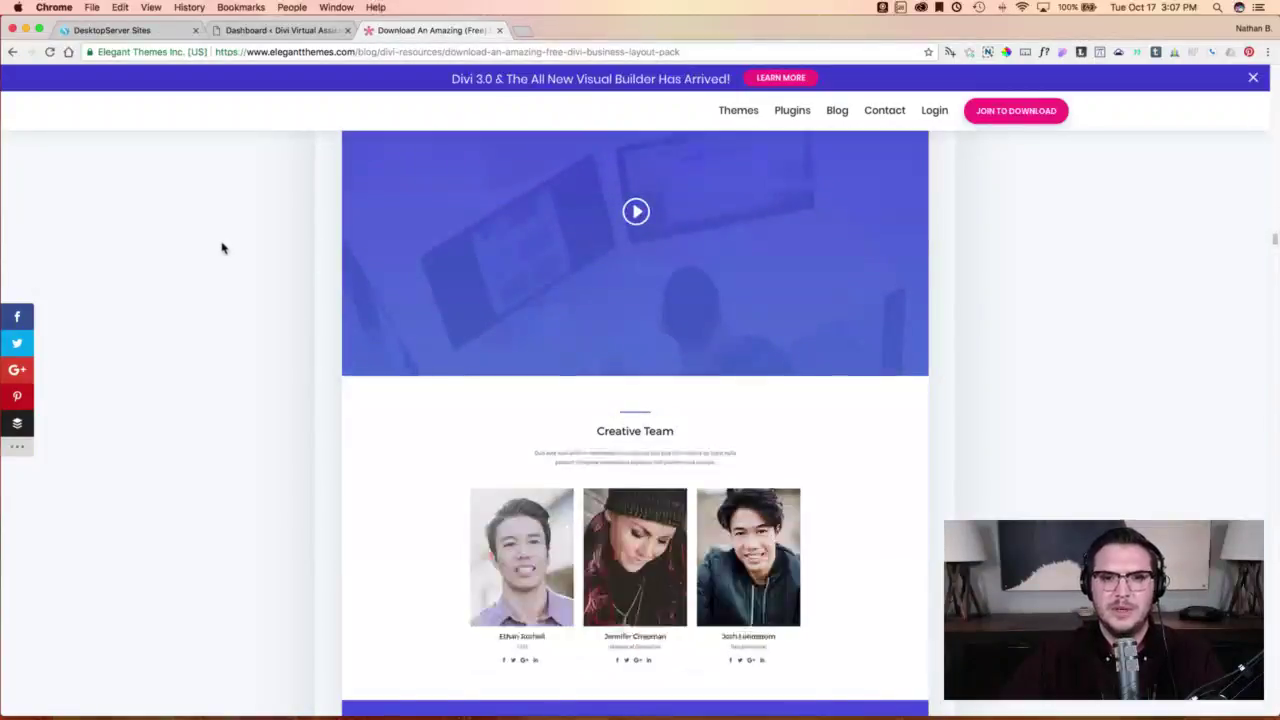
{"action": "scroll", "coordinate": [225, 251], "scroll_direction": "down", "scroll_amount": 20}
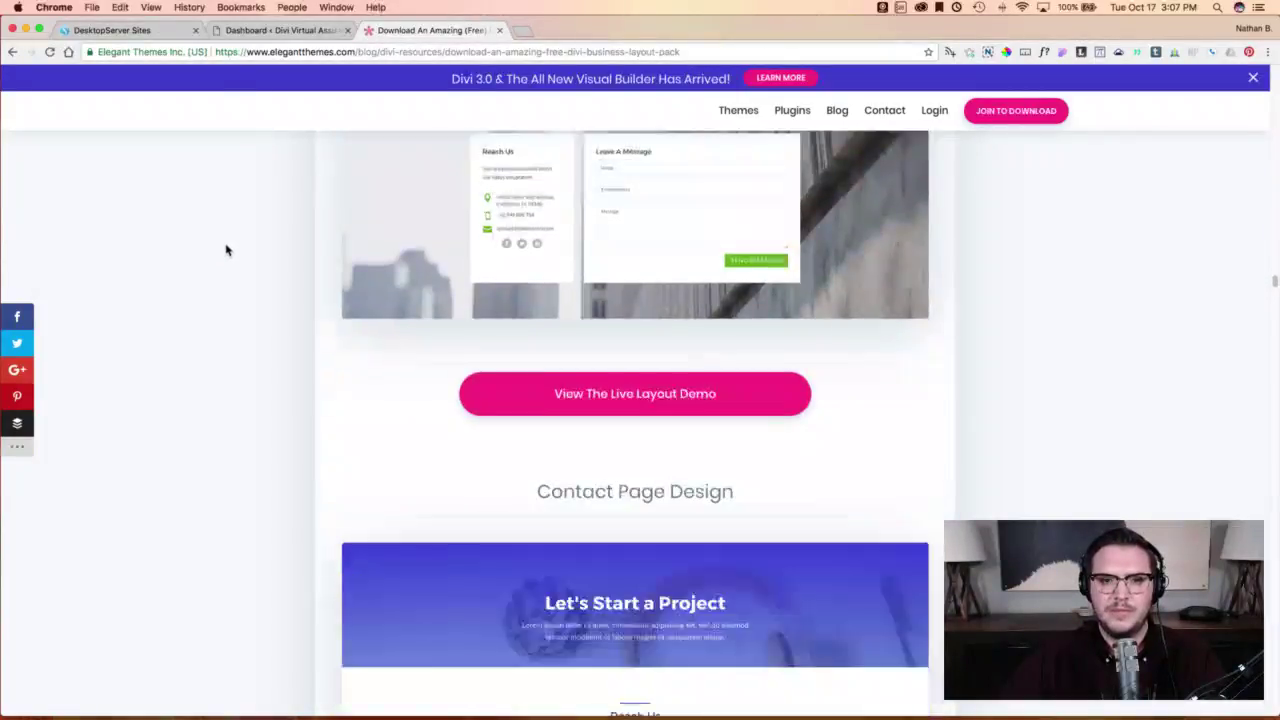
{"action": "scroll", "coordinate": [225, 251], "scroll_direction": "down", "scroll_amount": 20}
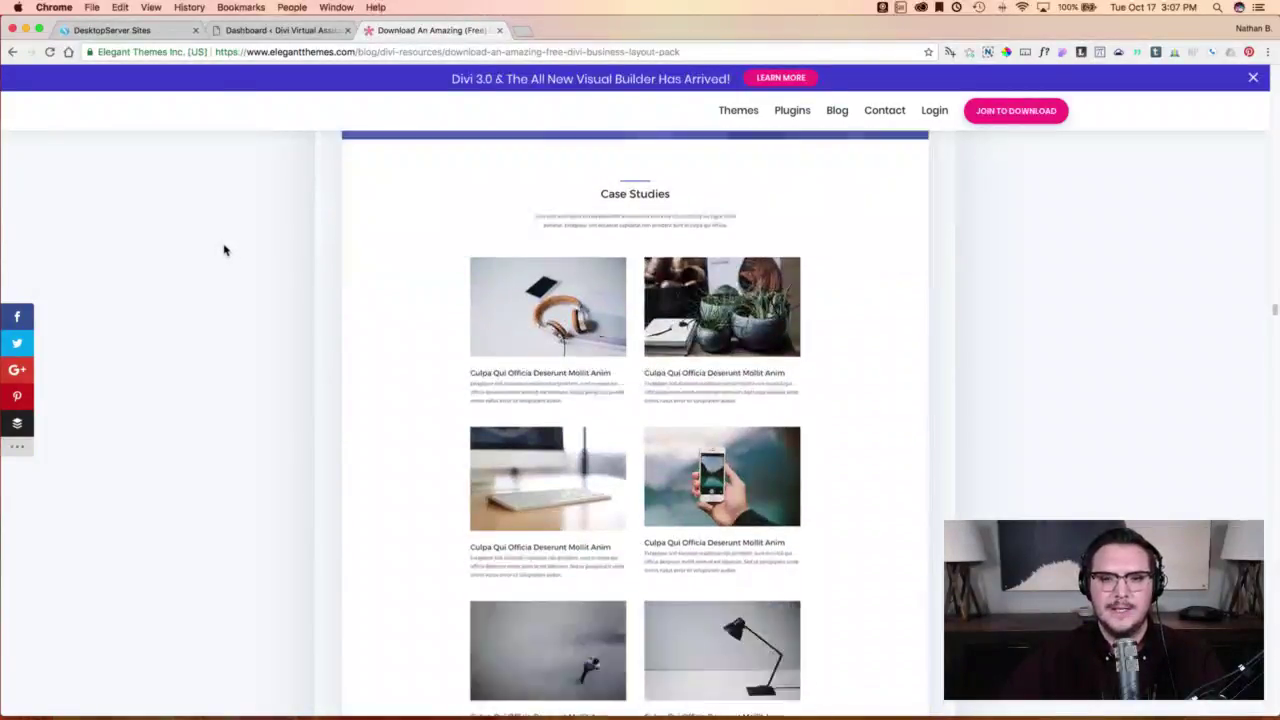
{"action": "scroll", "coordinate": [225, 251], "scroll_direction": "down", "scroll_amount": 20}
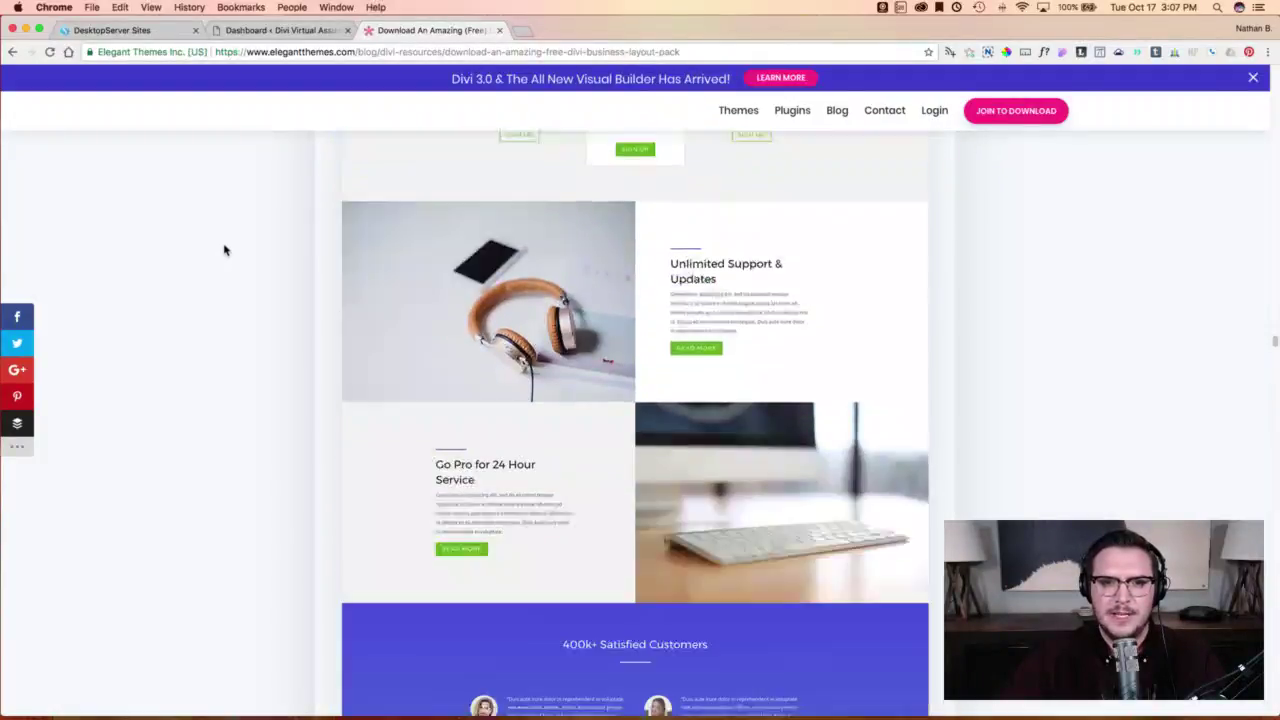
{"action": "scroll", "coordinate": [225, 251], "scroll_direction": "down", "scroll_amount": 20}
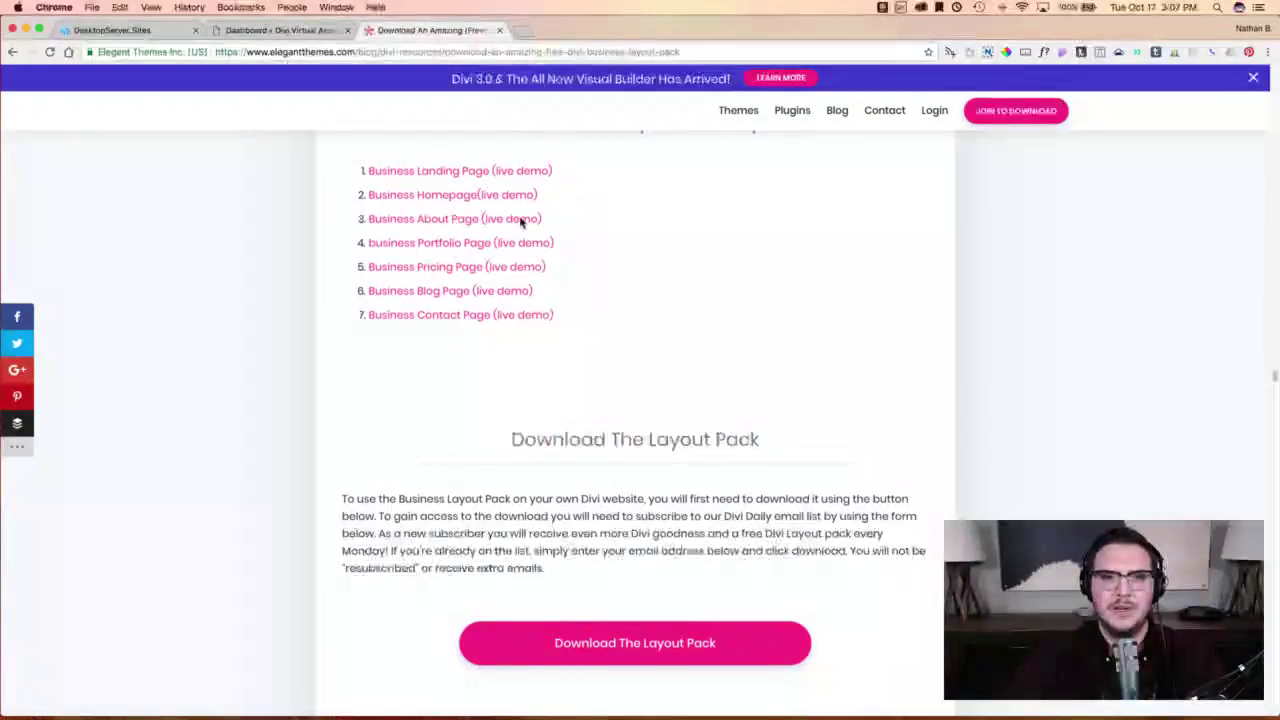
Download the Divi Business Layout Pack zip, dismiss the download bar and close the blog post.
{"action": "scroll", "coordinate": [937, 424], "scroll_direction": "down", "scroll_amount": 5}
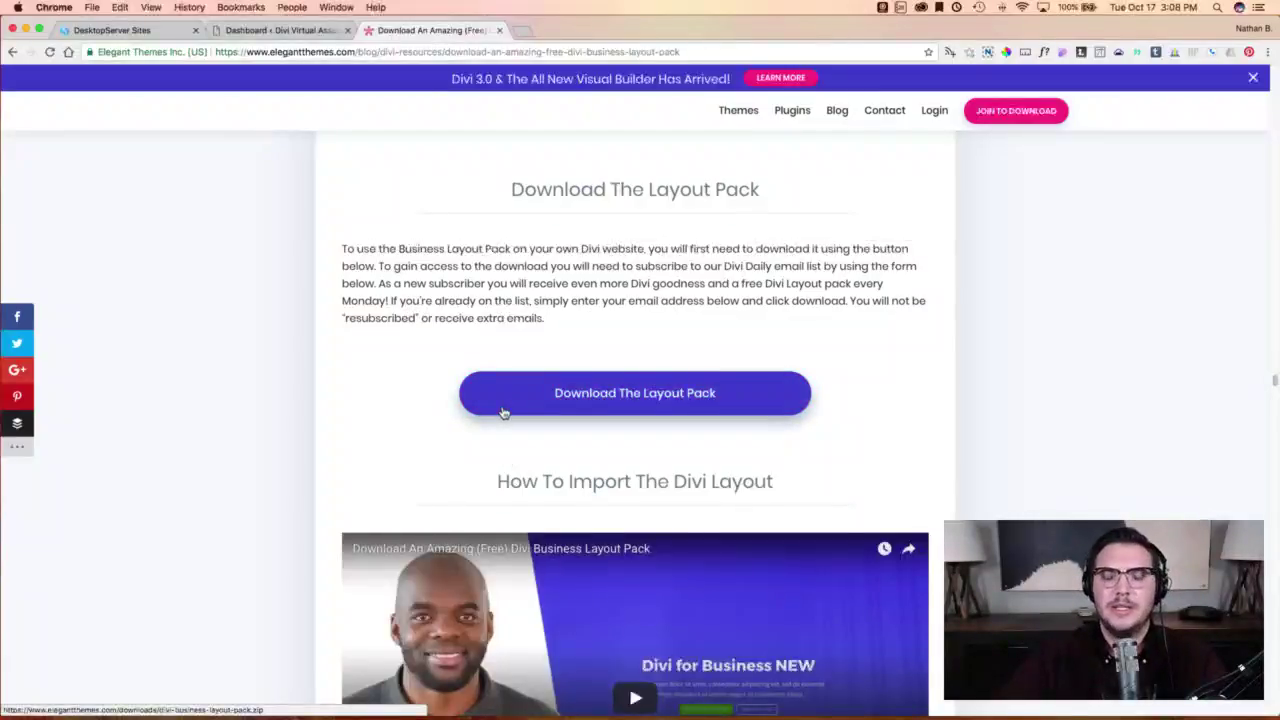
{"action": "left_click", "coordinate": [556, 401]}
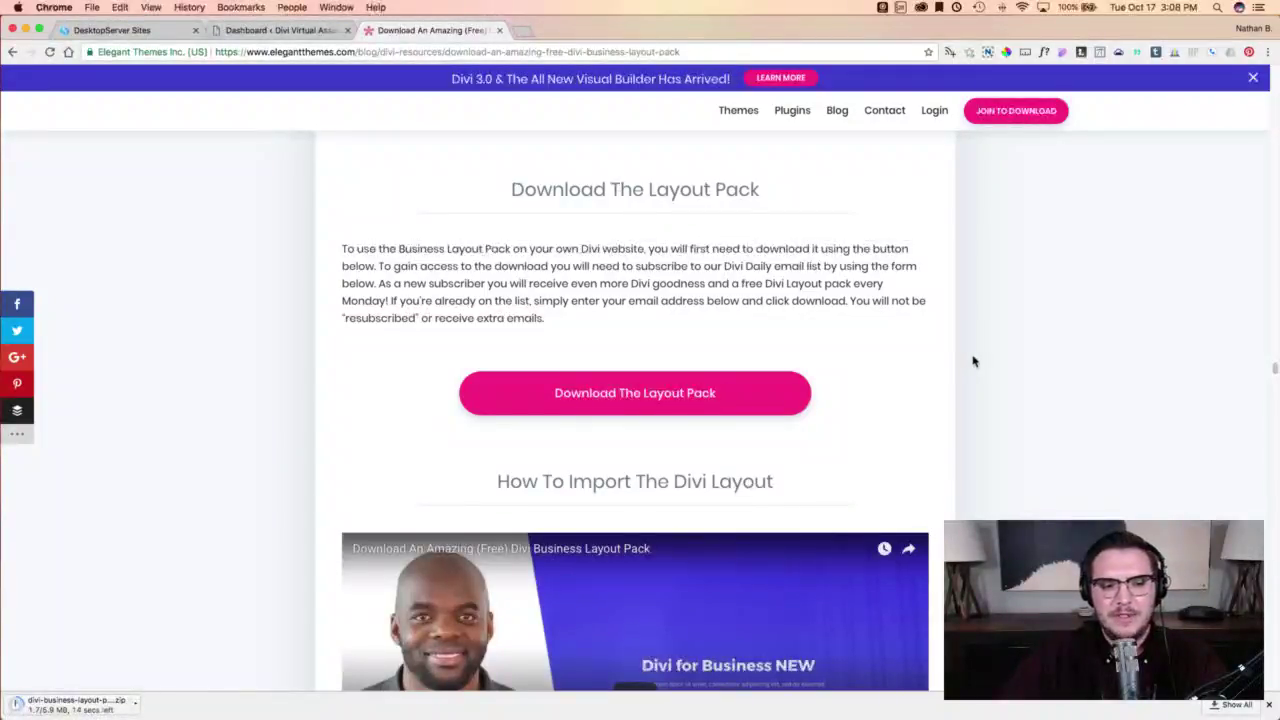
{"action": "left_click", "coordinate": [1270, 705]}
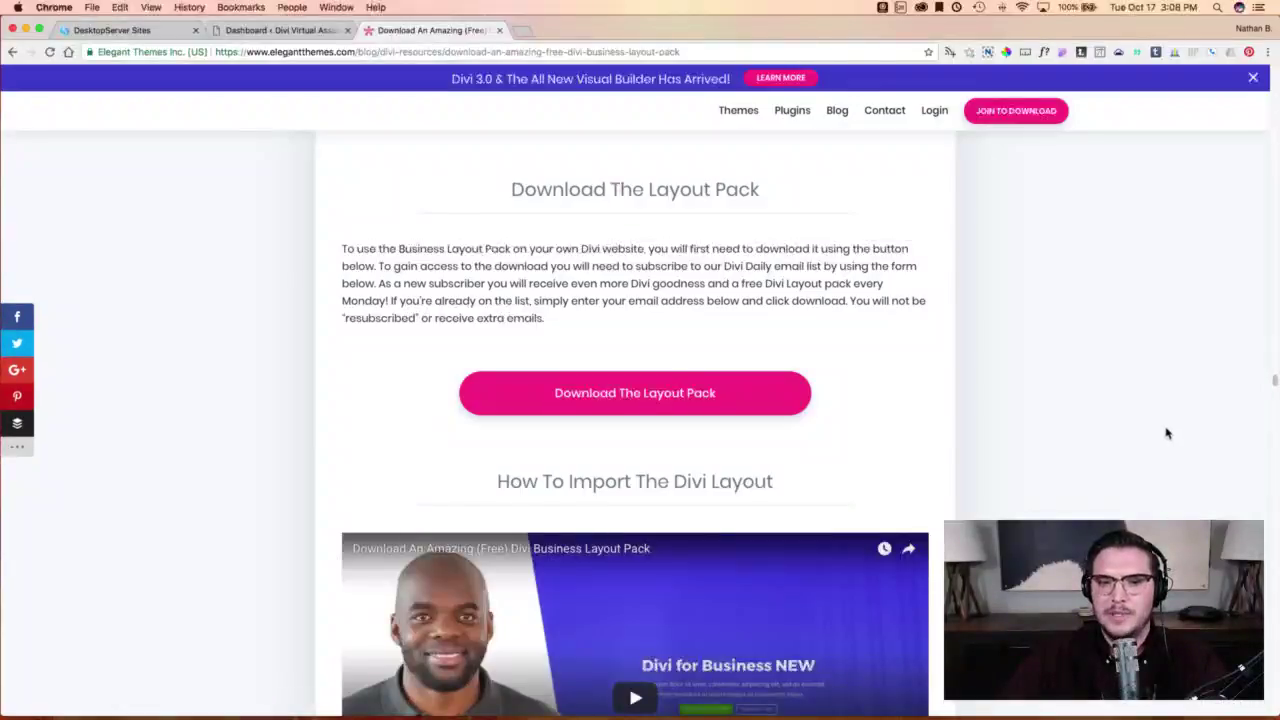
{"action": "left_click", "coordinate": [499, 31]}
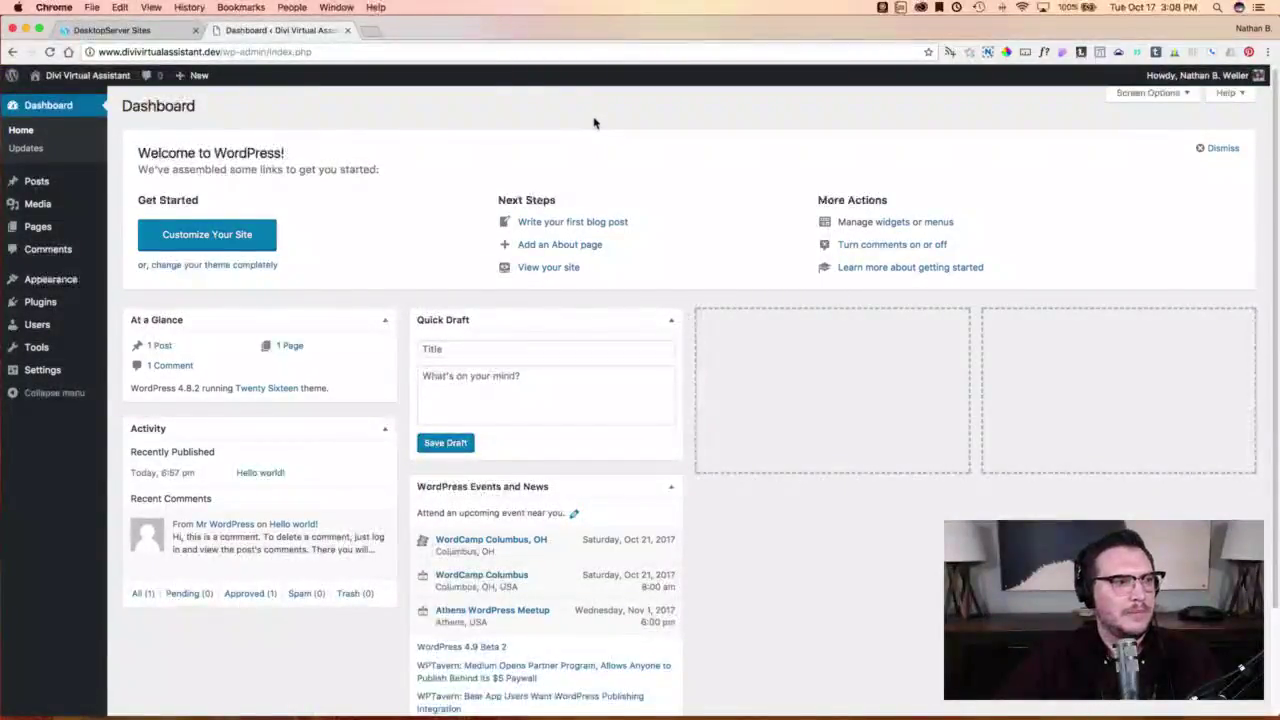
Switch to Finder, open the Downloads folder in a new window and widen its column to read the full zip file names.
{"action": "key", "text": "super+Tab"}
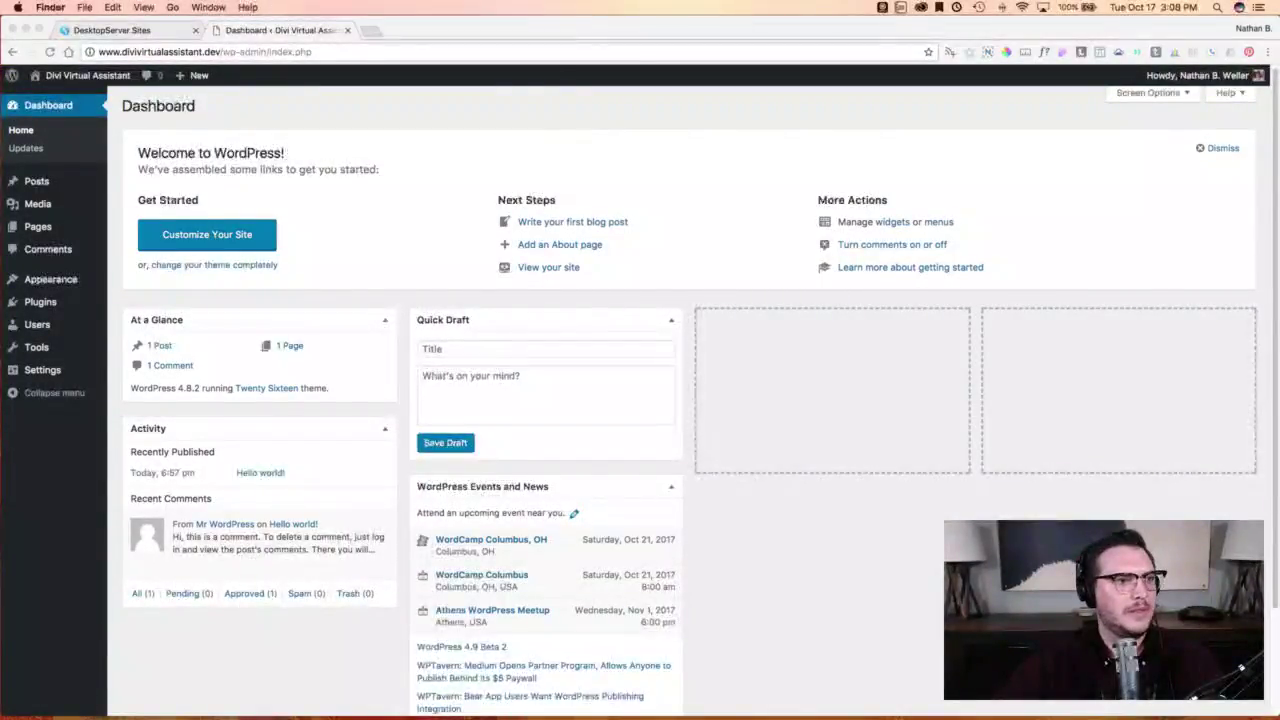
{"action": "key", "text": "super+n"}
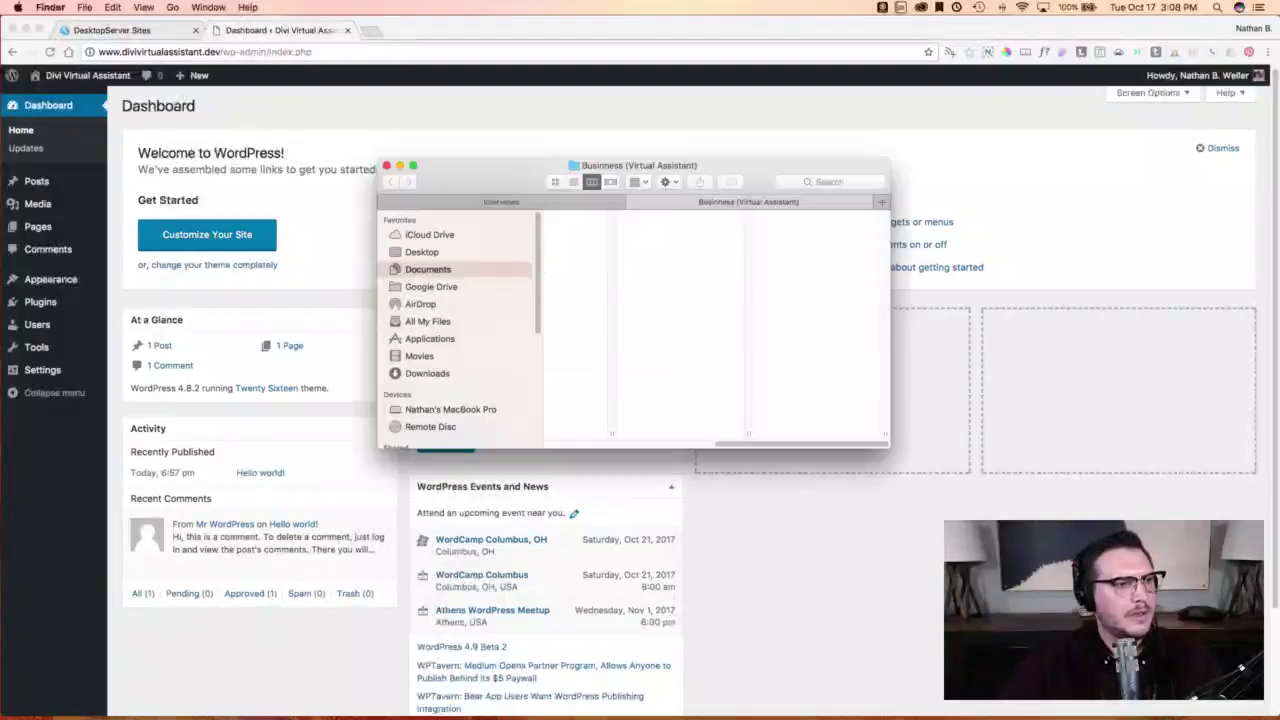
{"action": "left_click", "coordinate": [428, 374]}
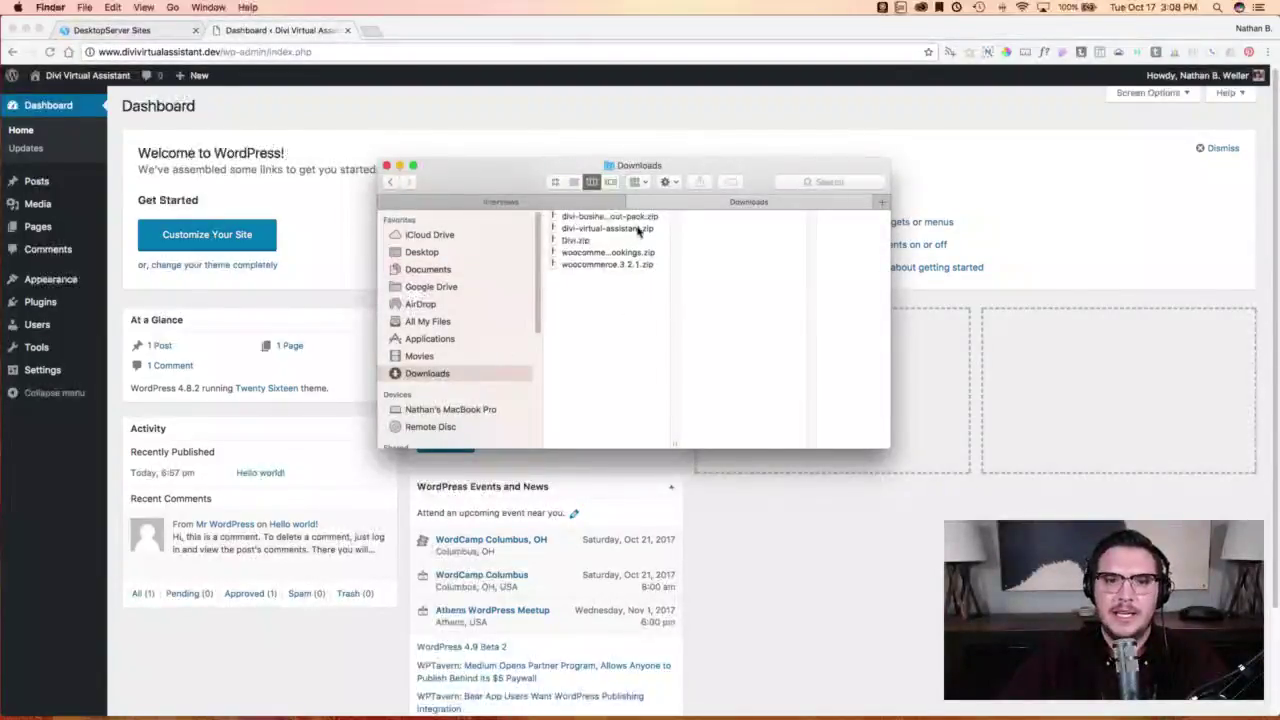
{"action": "left_click_drag", "start_coordinate": [675, 443], "coordinate": [721, 443]}
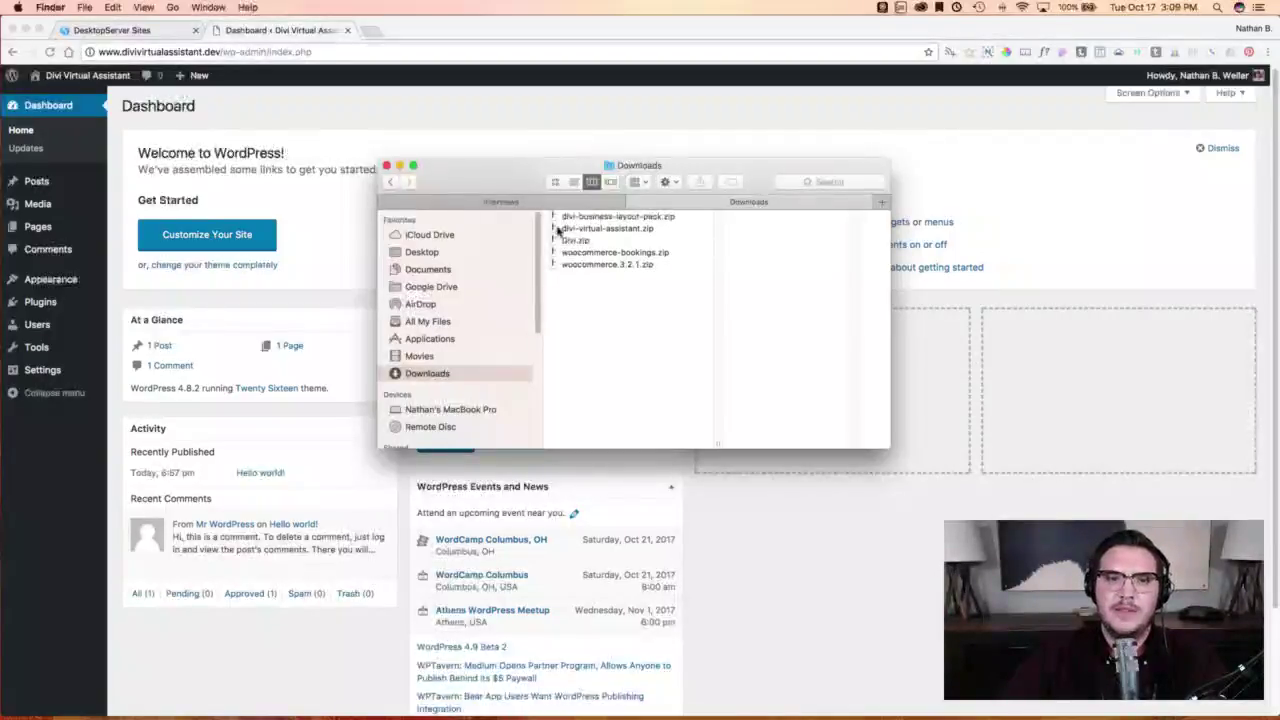
Return to the WordPress dashboard in Chrome and dismiss the Welcome to WordPress message.
{"action": "left_click", "coordinate": [423, 103]}
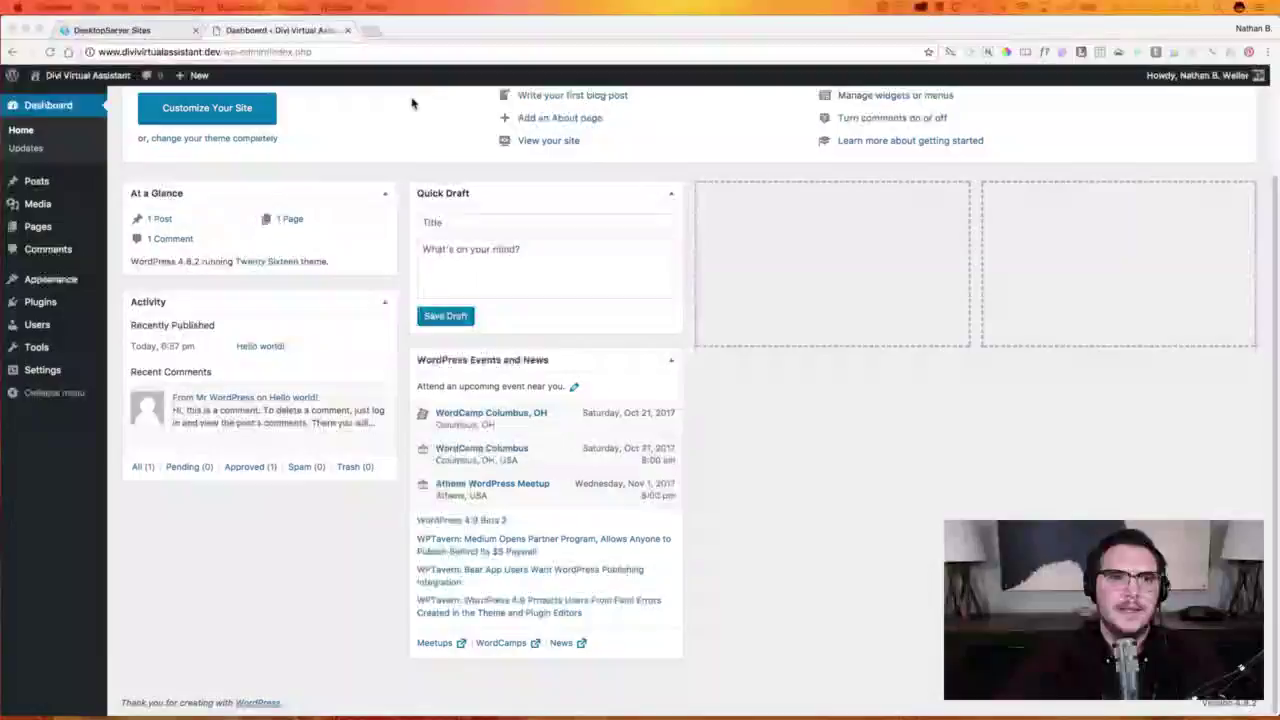
{"action": "scroll", "coordinate": [386, 194], "scroll_direction": "up", "scroll_amount": 3}
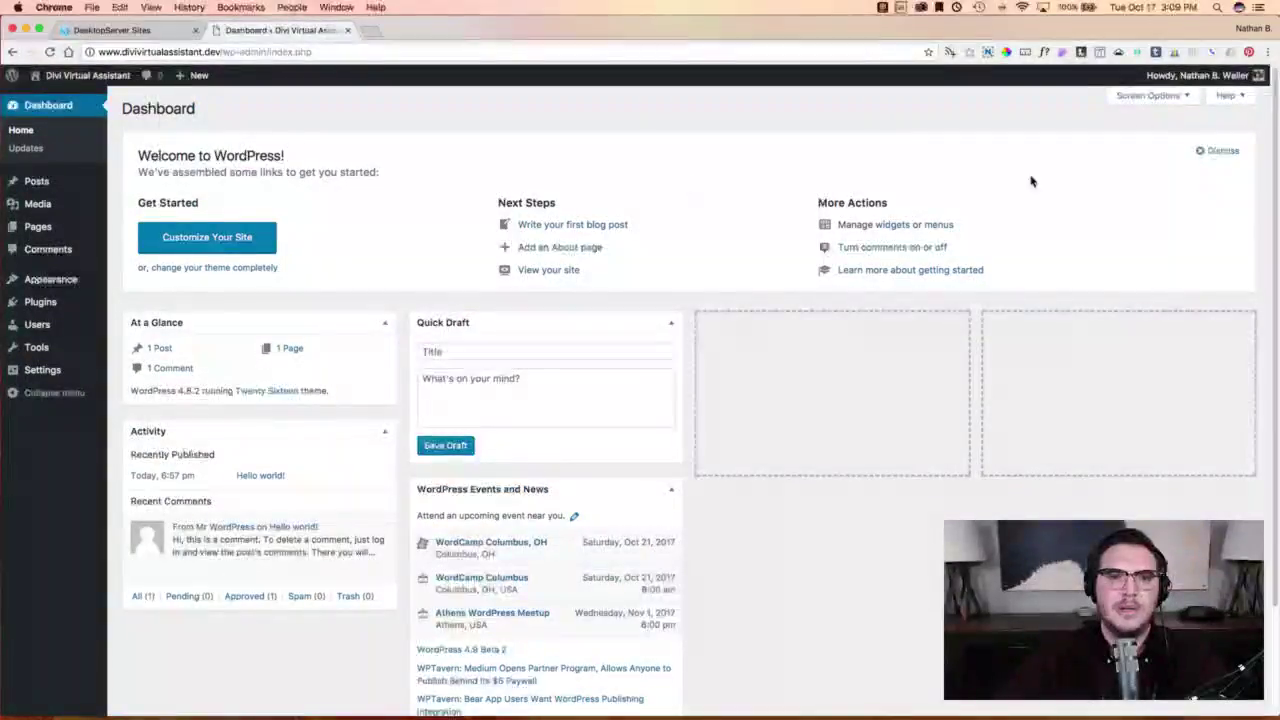
{"action": "left_click", "coordinate": [1210, 155]}
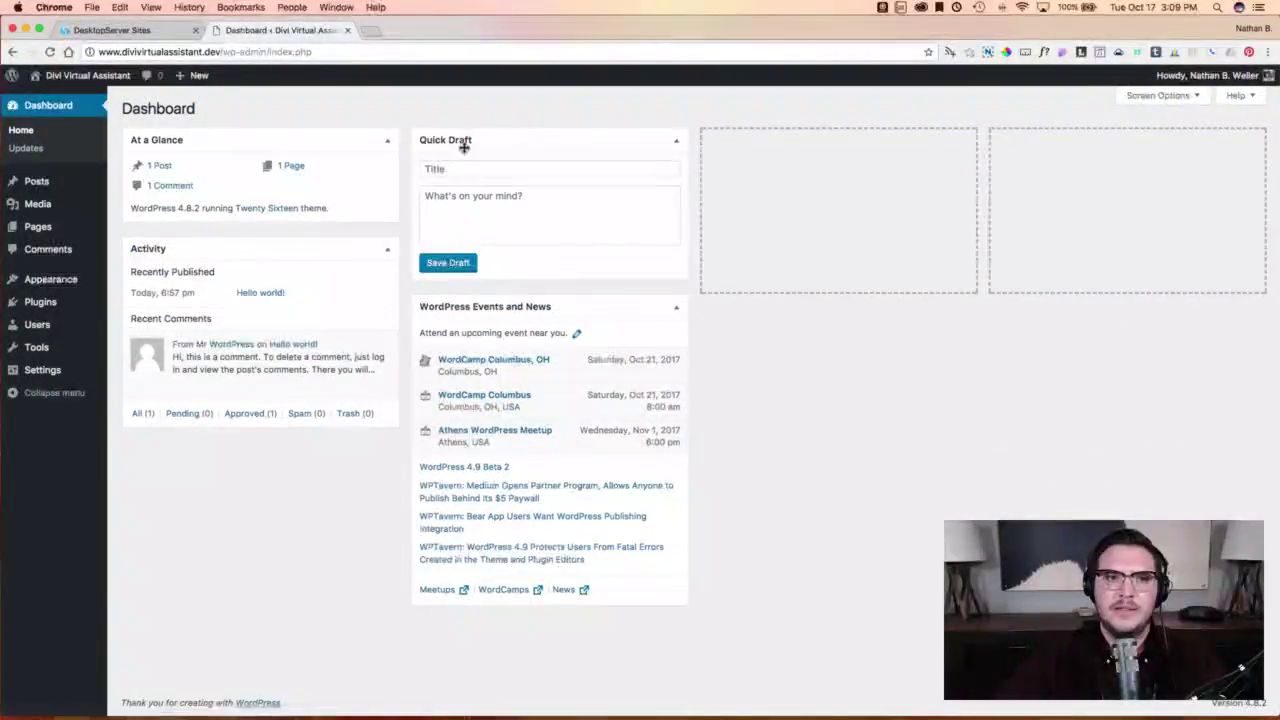
Upload Divi.zip from the Downloads folder as a new theme, install it and activate it.
{"action": "mouse_move", "coordinate": [70, 285]}
{"action": "left_click", "coordinate": [131, 283]}
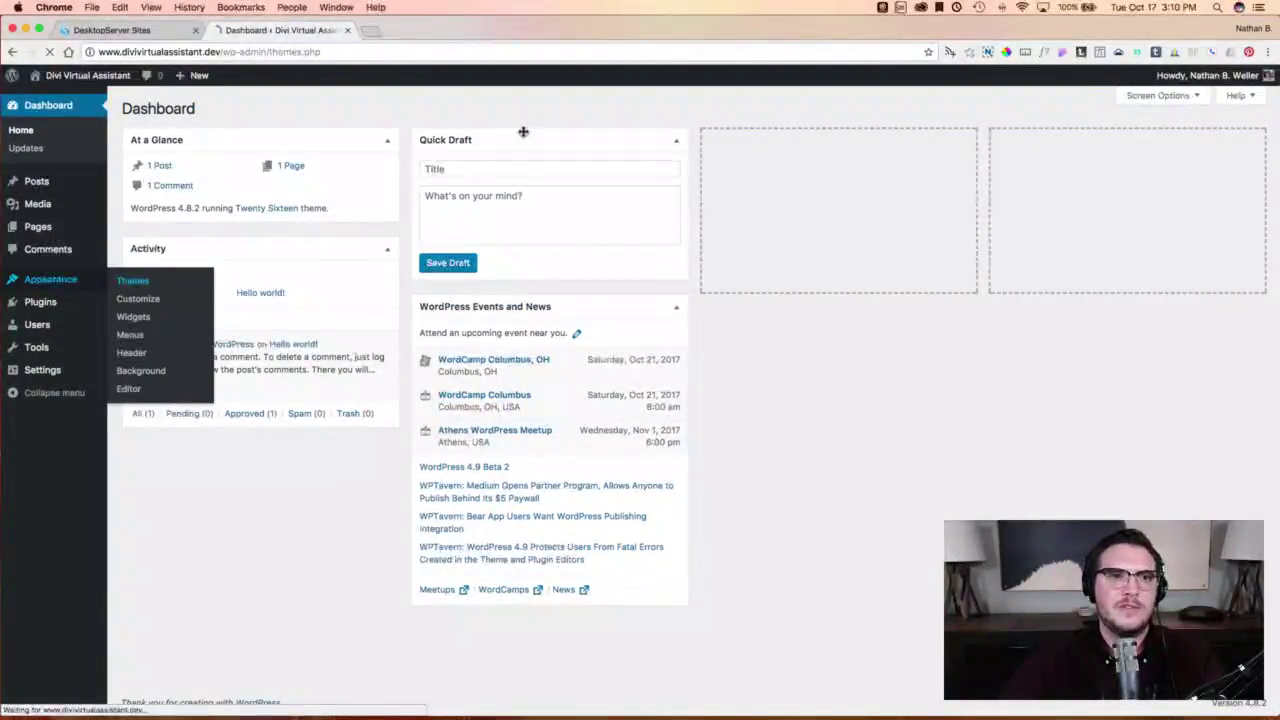
{"action": "left_click", "coordinate": [246, 108]}
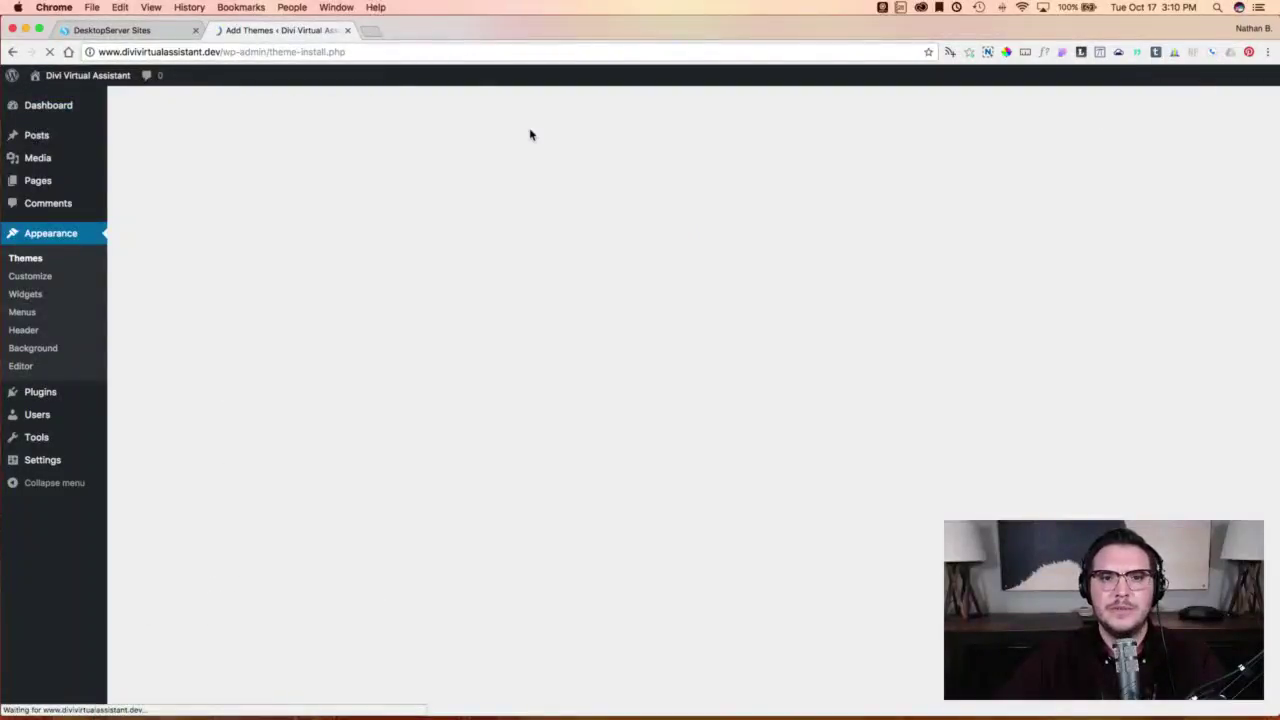
{"action": "left_click", "coordinate": [265, 108]}
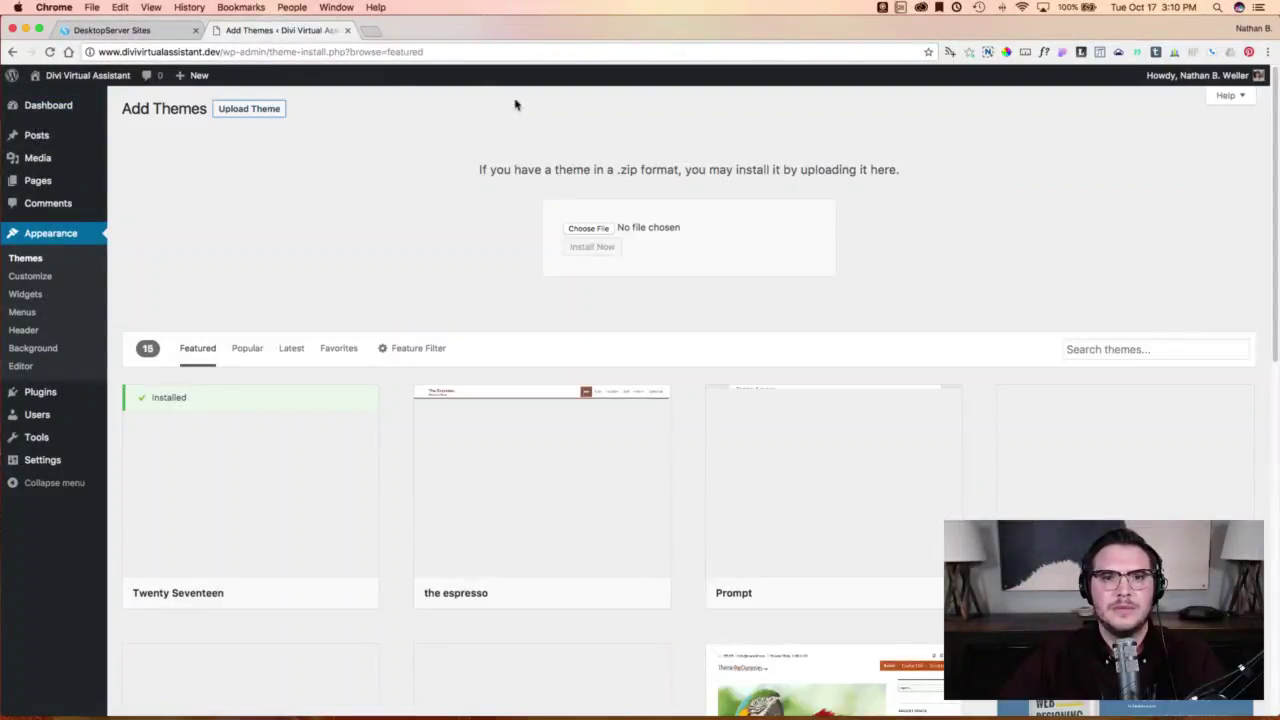
{"action": "left_click", "coordinate": [588, 229]}
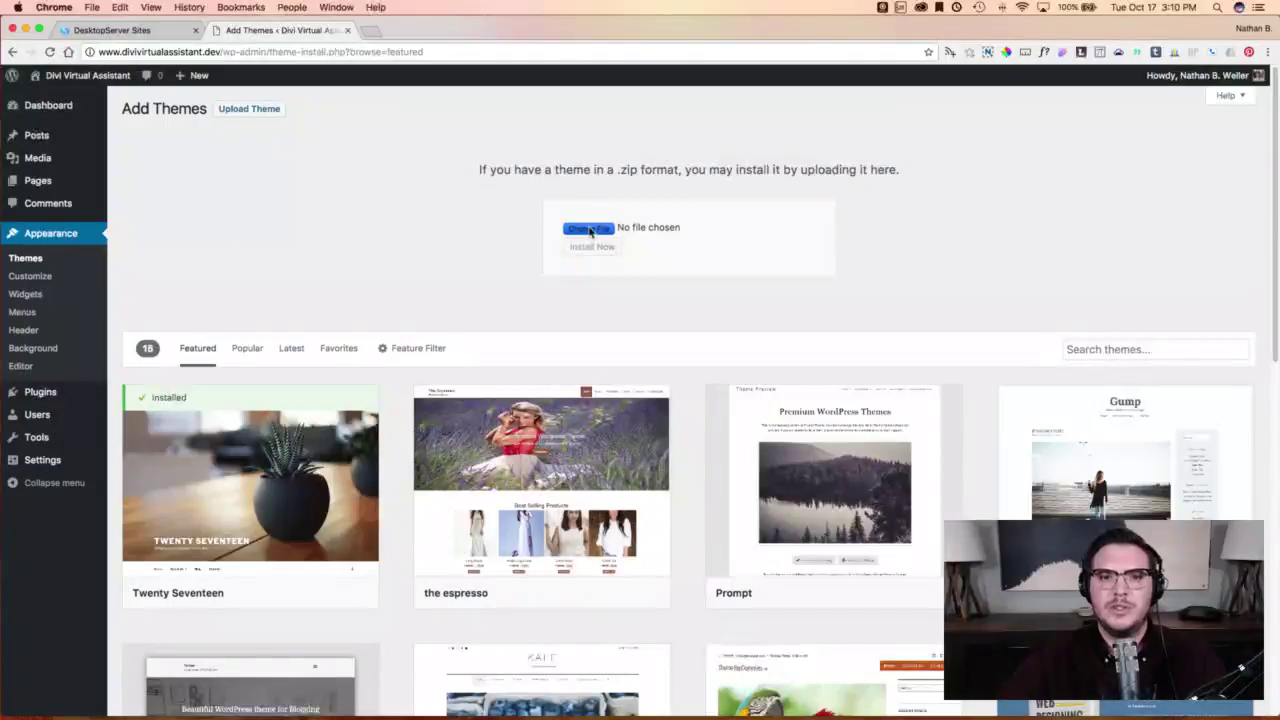
{"action": "left_click", "coordinate": [452, 237]}
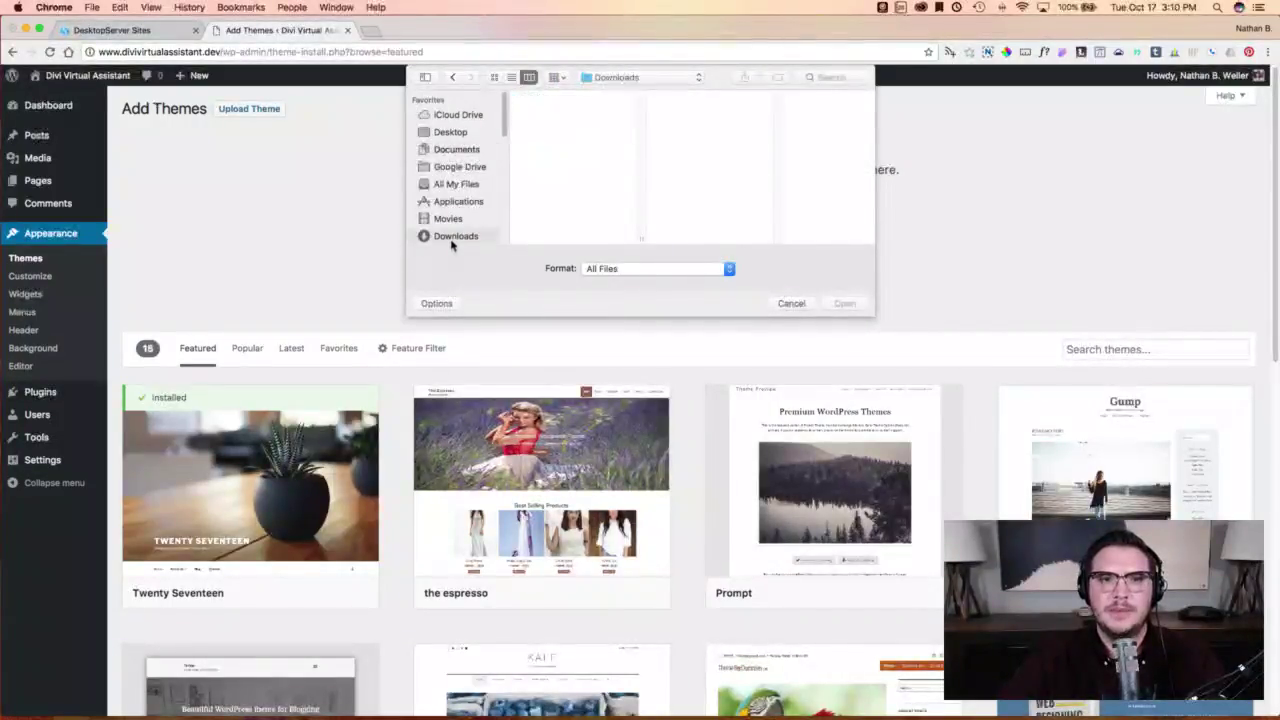
{"action": "left_click", "coordinate": [541, 120]}
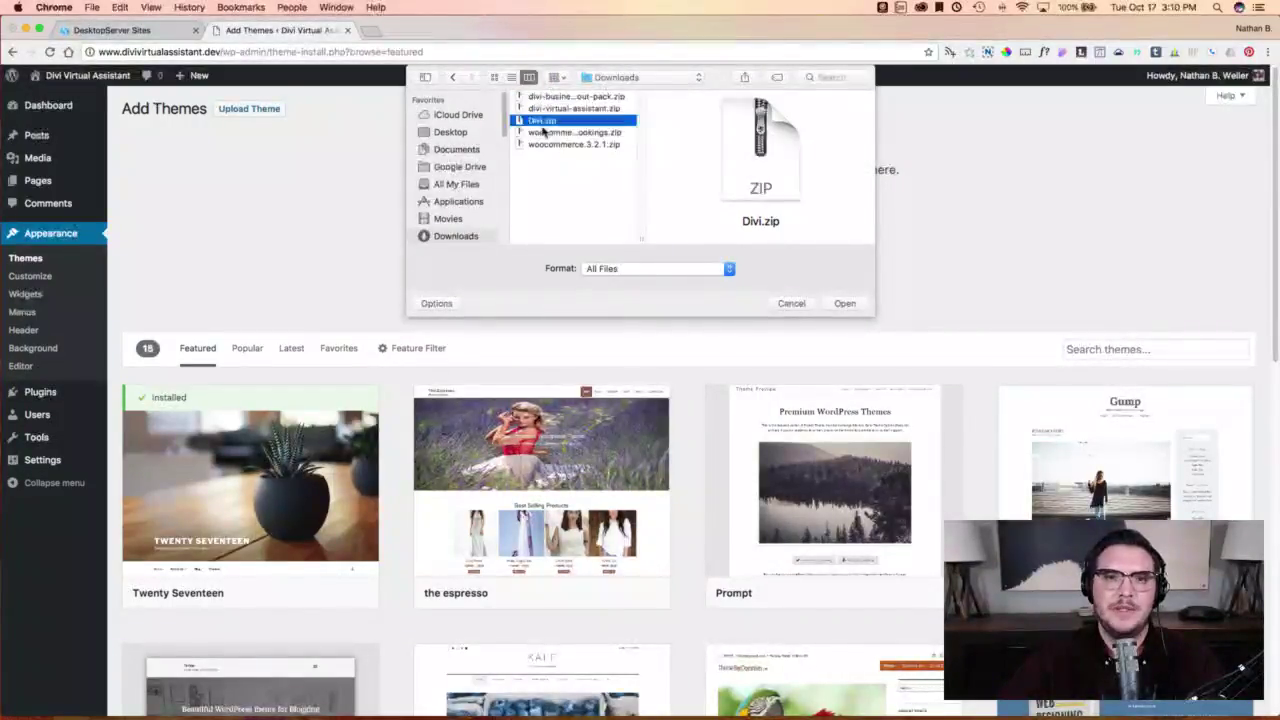
{"action": "left_click", "coordinate": [845, 303]}
{"action": "left_click", "coordinate": [600, 248]}
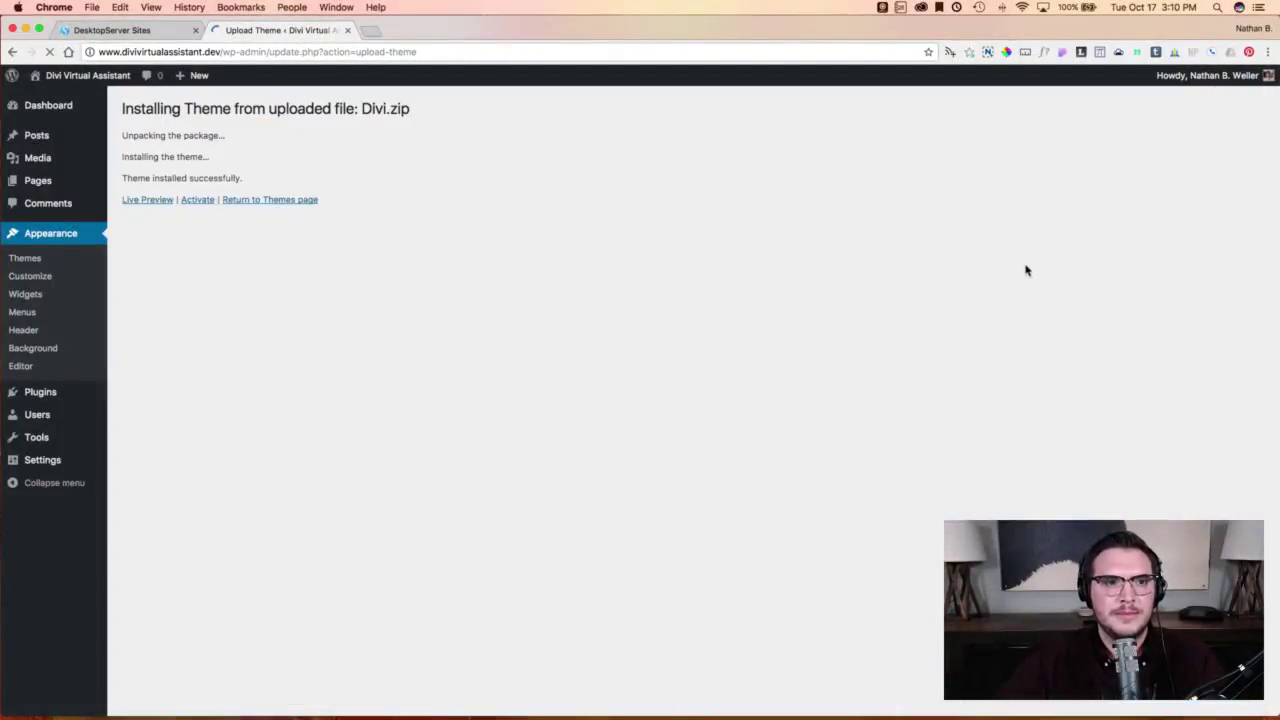
{"action": "left_click", "coordinate": [197, 200]}
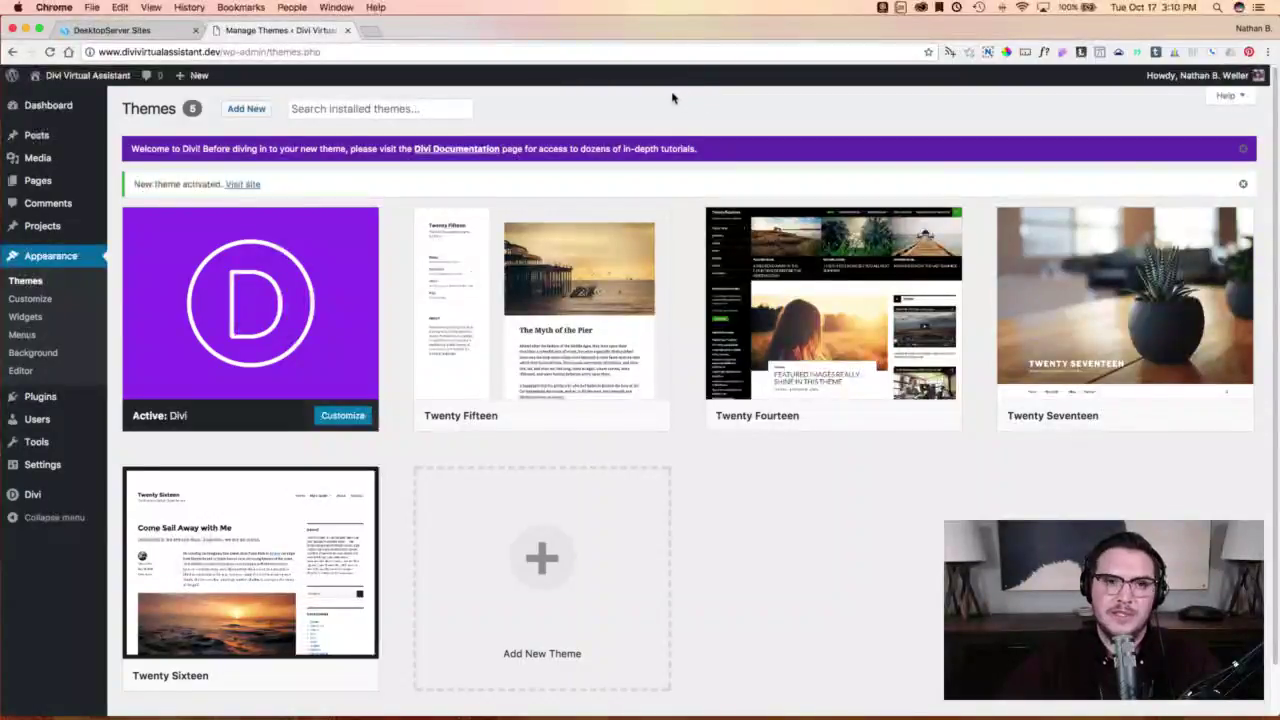
Upload divi-virtual-assistant.zip from the Downloads folder as another theme, install it and activate it.
{"action": "left_click", "coordinate": [245, 110]}
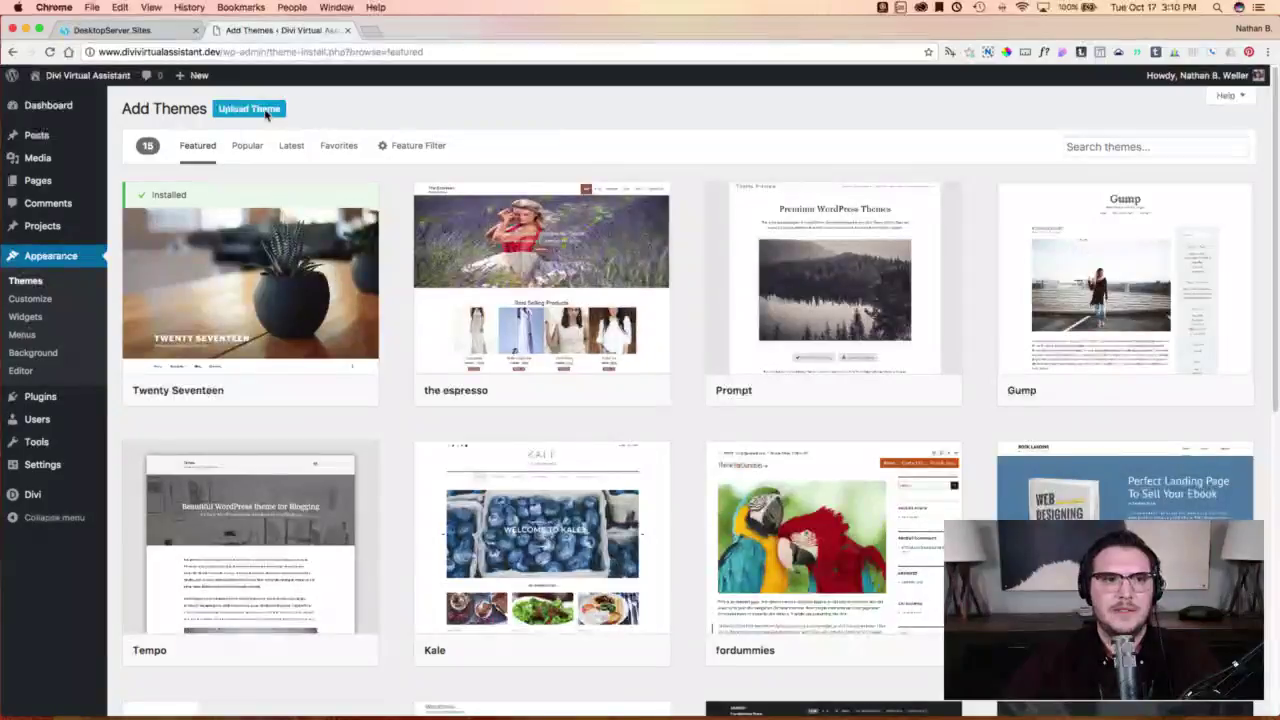
{"action": "left_click", "coordinate": [265, 112]}
{"action": "left_click", "coordinate": [600, 231]}
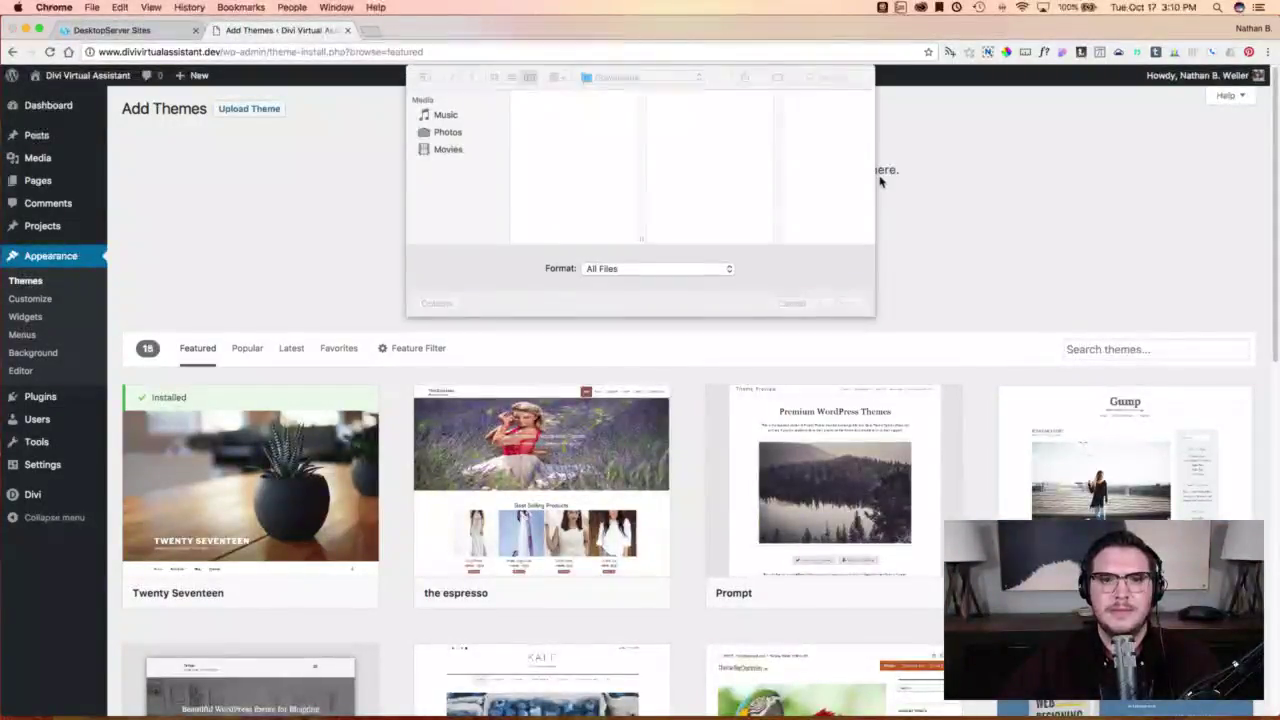
{"action": "left_click", "coordinate": [575, 106]}
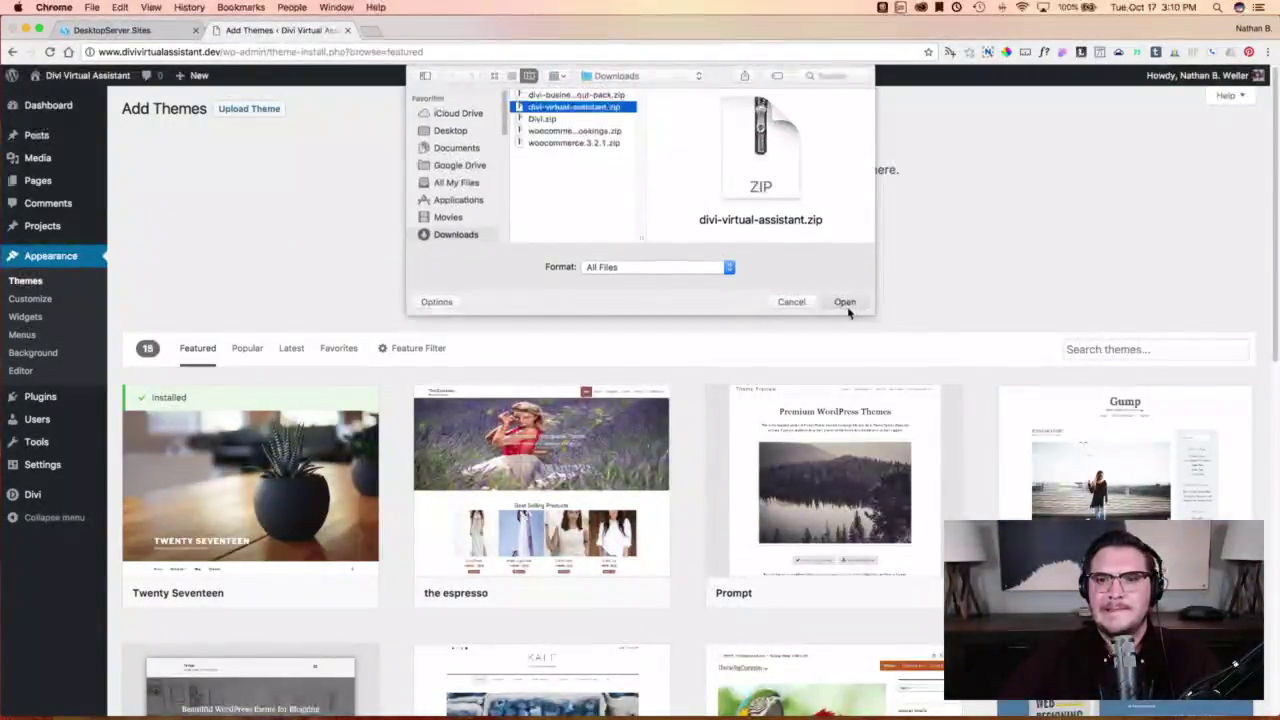
{"action": "left_click", "coordinate": [846, 304]}
{"action": "left_click", "coordinate": [592, 246]}
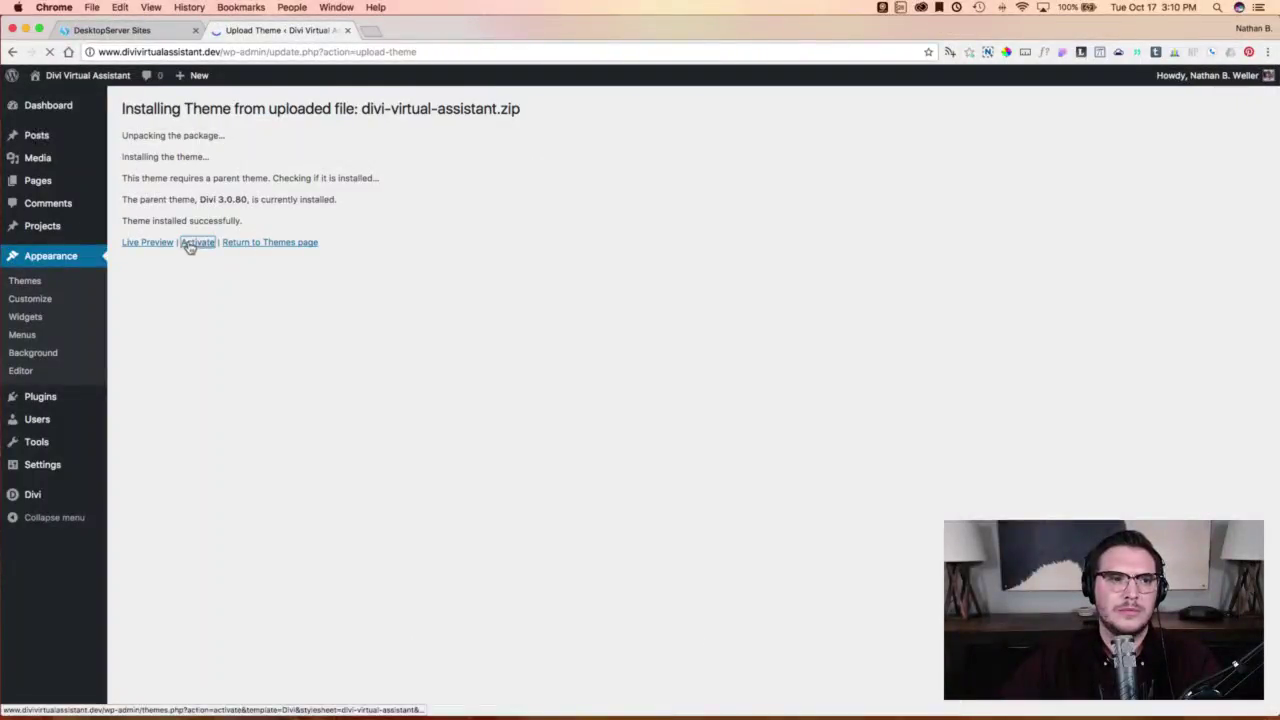
{"action": "left_click", "coordinate": [195, 243]}
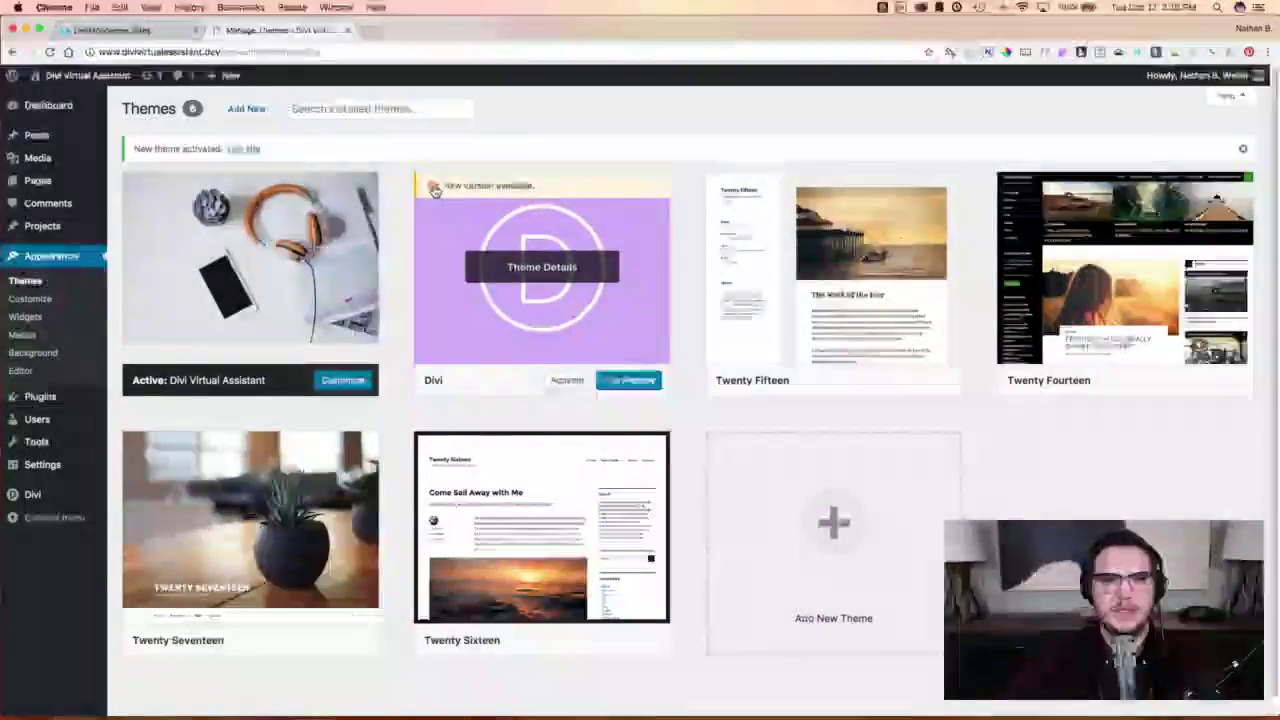
Try to update the Divi theme to version 3.0.82 from the WordPress updates page.
{"action": "left_click", "coordinate": [158, 80]}
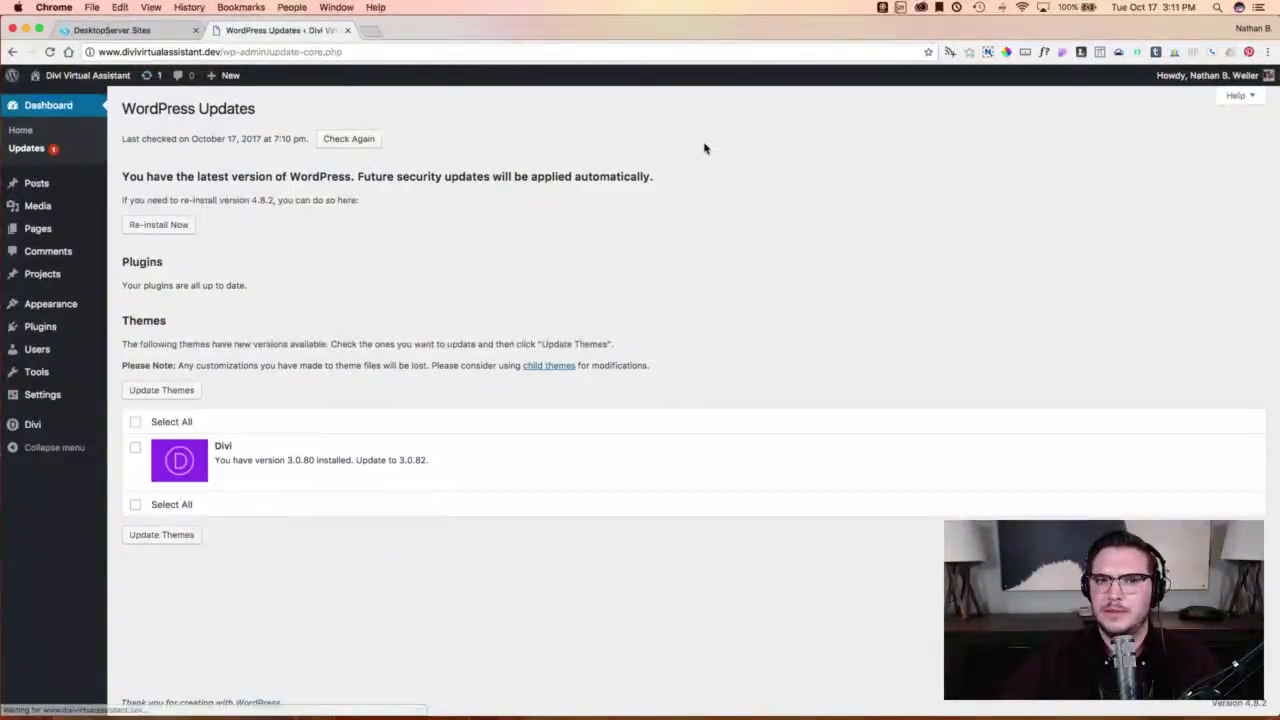
{"action": "left_click", "coordinate": [135, 421]}
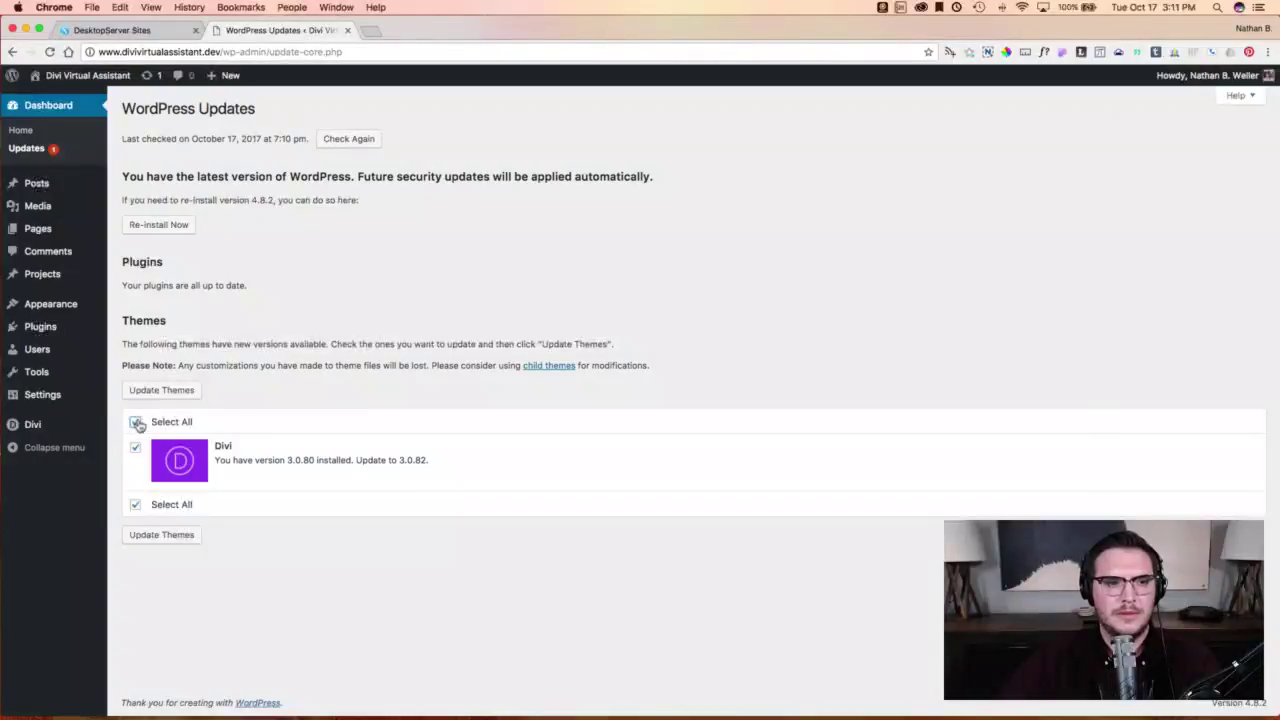
{"action": "left_click", "coordinate": [154, 391]}
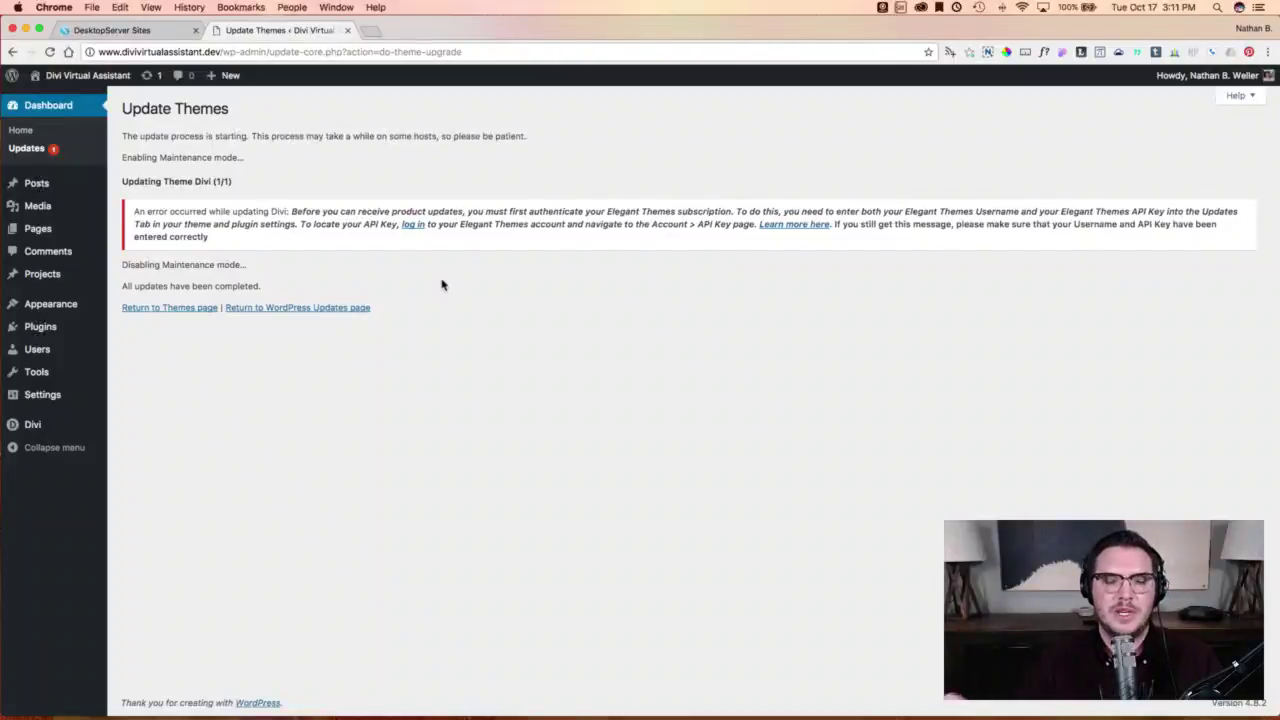
Log in to the Elegant Themes members area with the account username and password, and copy the personal API key.
{"action": "left_click", "coordinate": [414, 226], "text": "super"}
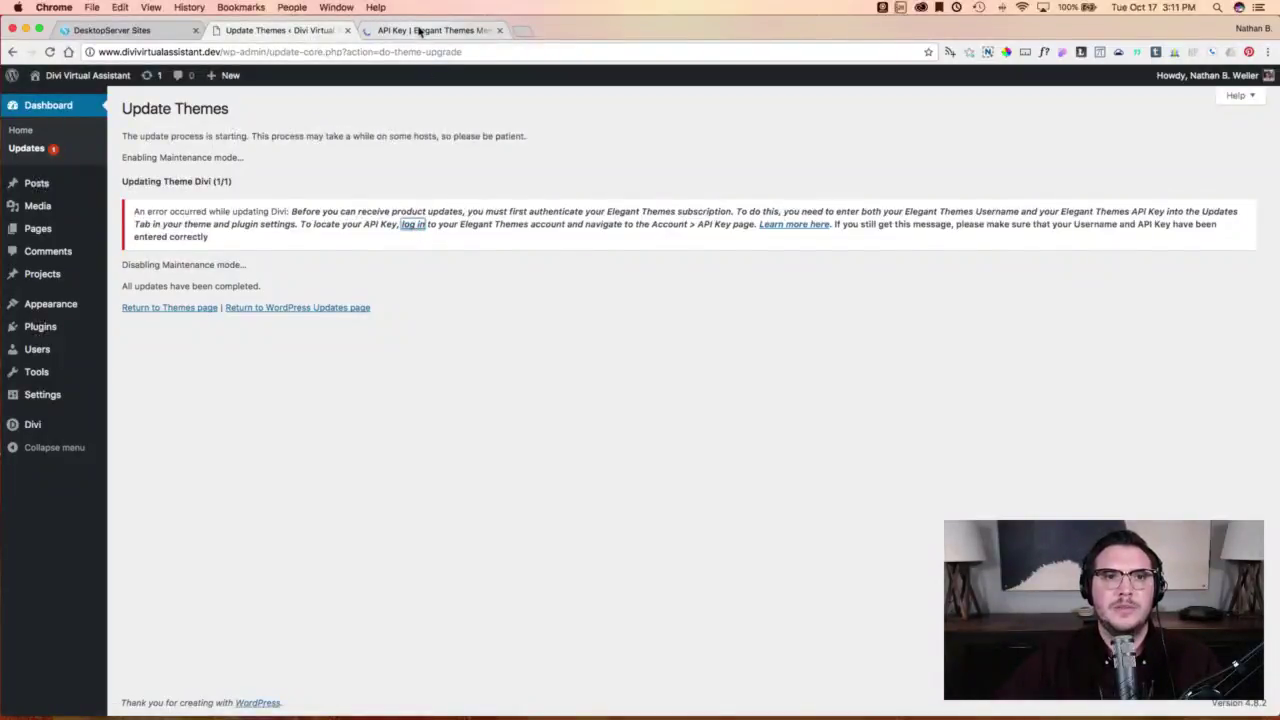
{"action": "left_click", "coordinate": [419, 31]}
{"action": "left_click", "coordinate": [573, 416]}
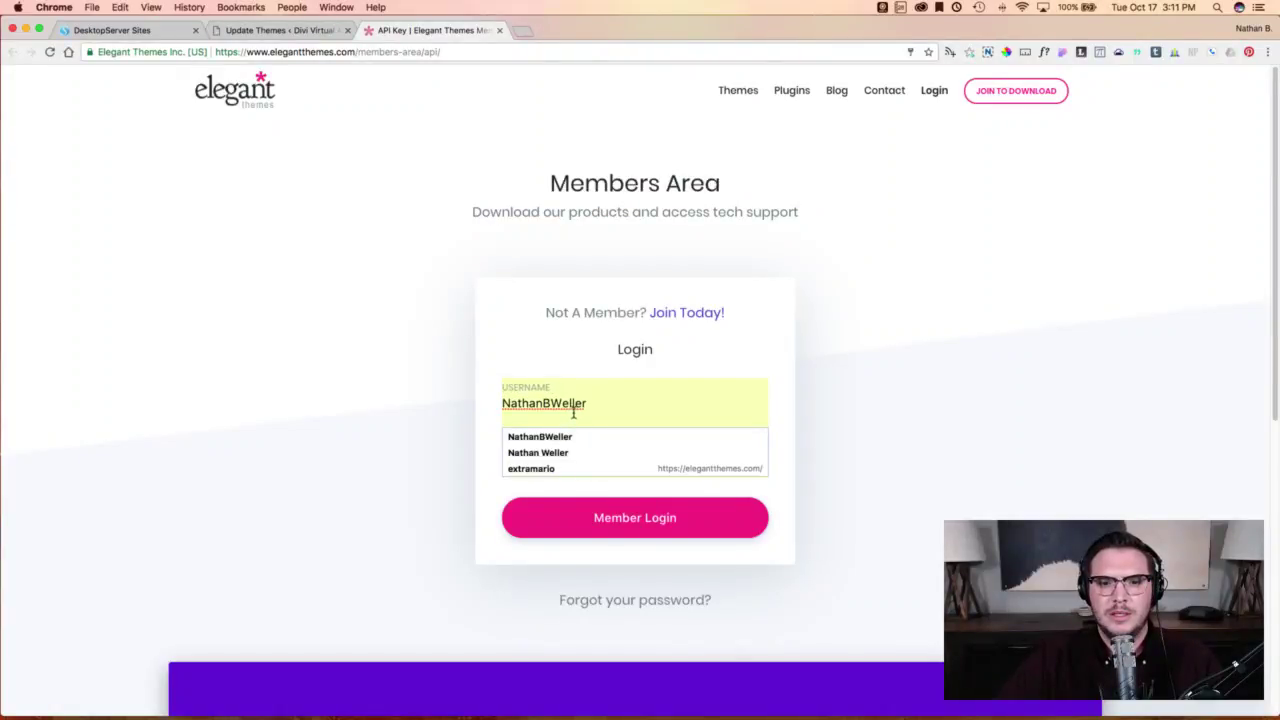
{"action": "left_click", "coordinate": [566, 438]}
{"action": "left_click", "coordinate": [573, 456]}
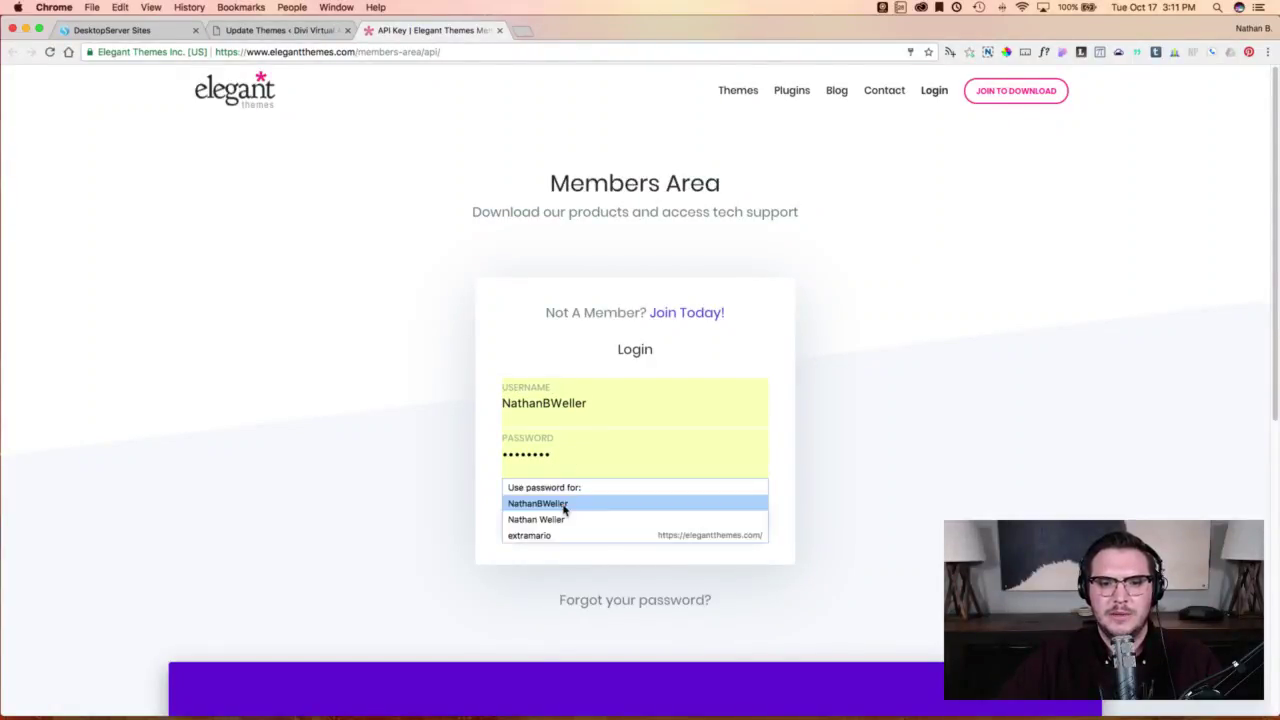
{"action": "left_click", "coordinate": [565, 505]}
{"action": "left_click", "coordinate": [610, 518]}
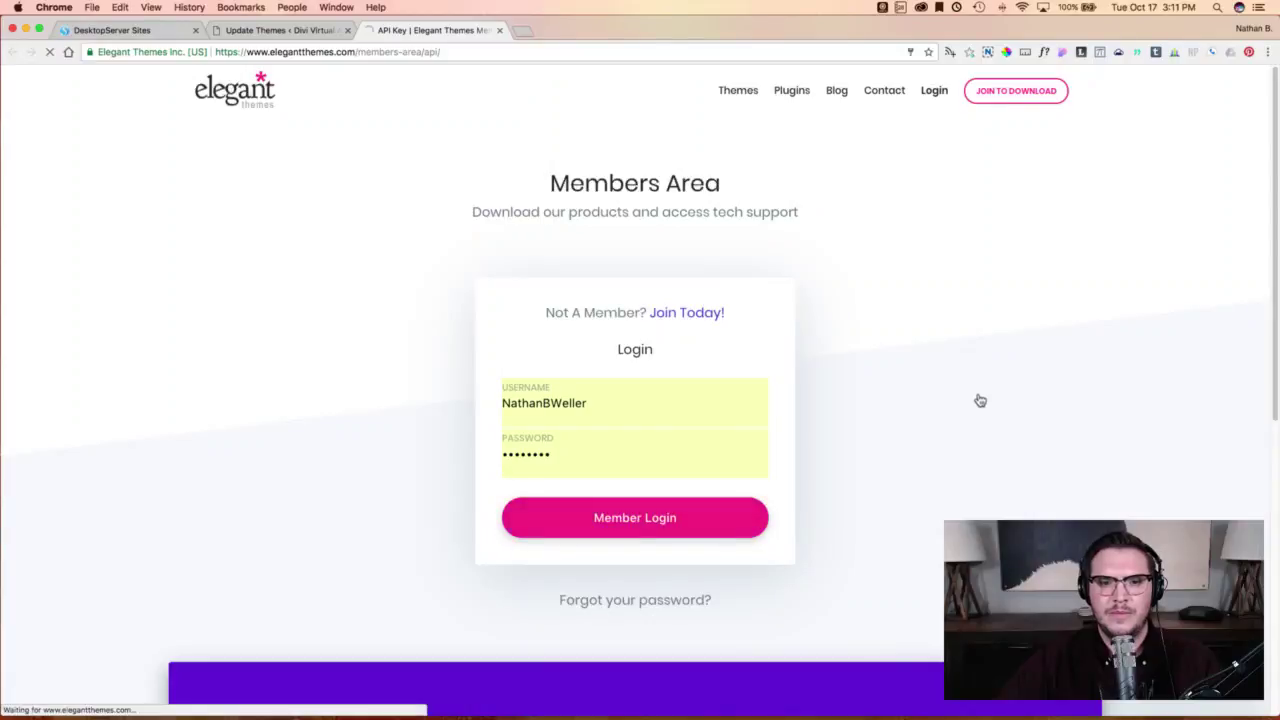
{"action": "double_click", "coordinate": [842, 520]}
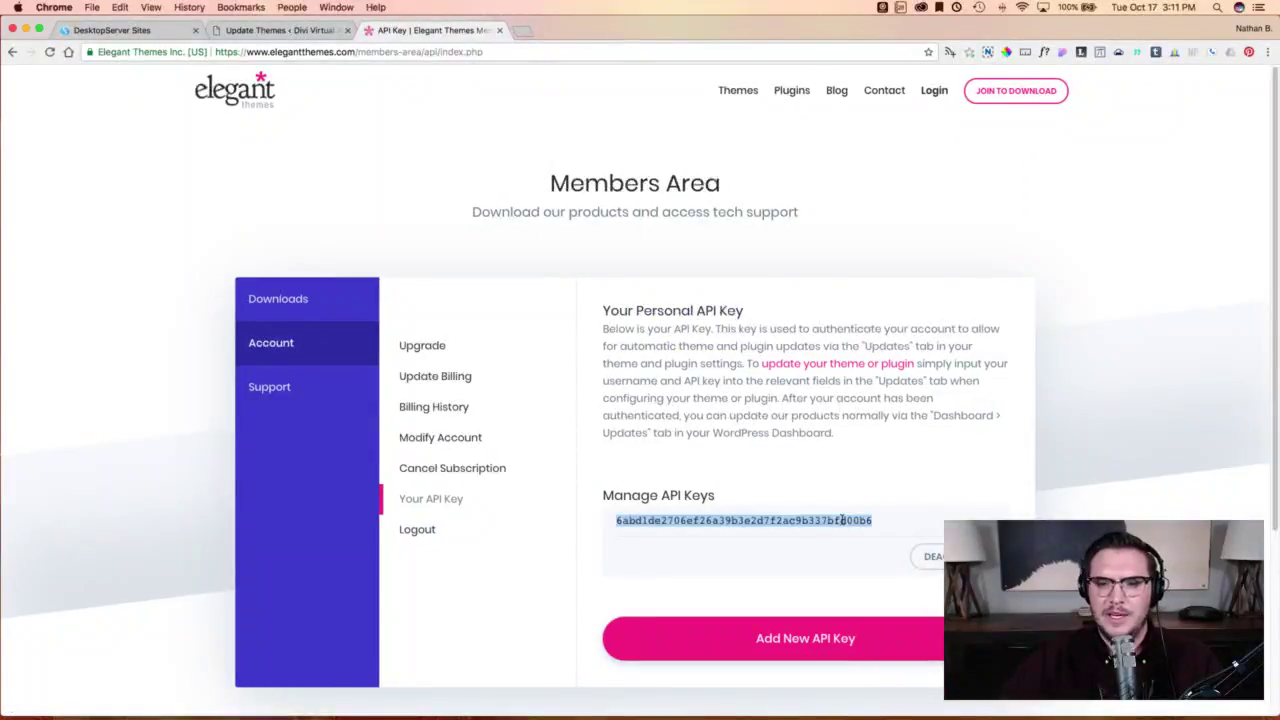
{"action": "left_click", "coordinate": [499, 30]}
Enter the Elegant Themes username and API key in the Updates section of Divi's Theme Options and save the changes.
{"action": "mouse_move", "coordinate": [38, 428]}
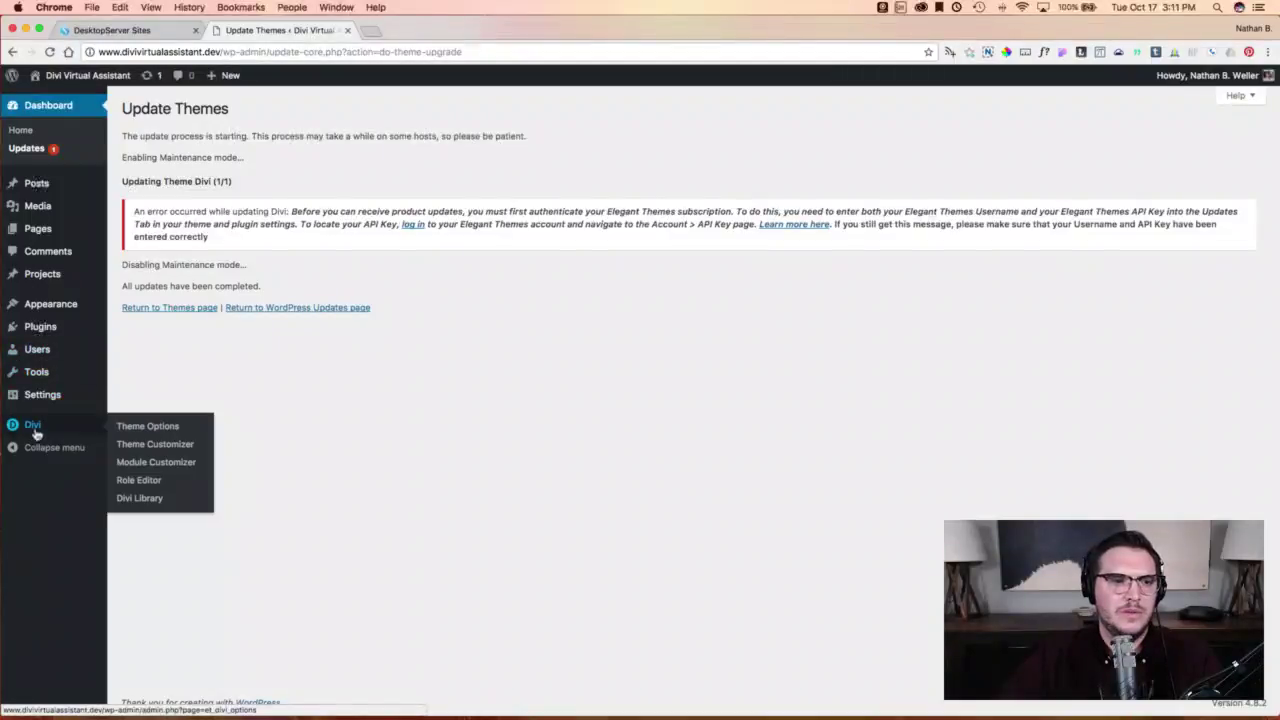
{"action": "left_click", "coordinate": [136, 429]}
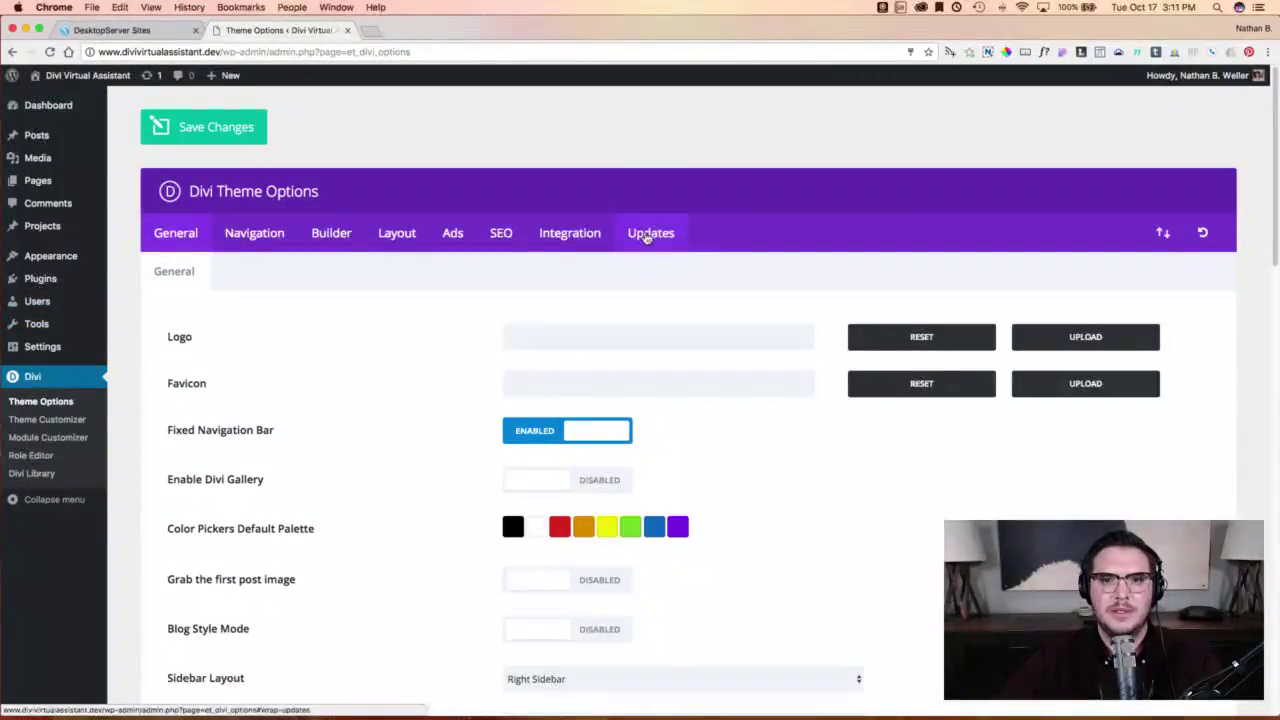
{"action": "left_click", "coordinate": [648, 236]}
{"action": "left_click", "coordinate": [578, 387]}
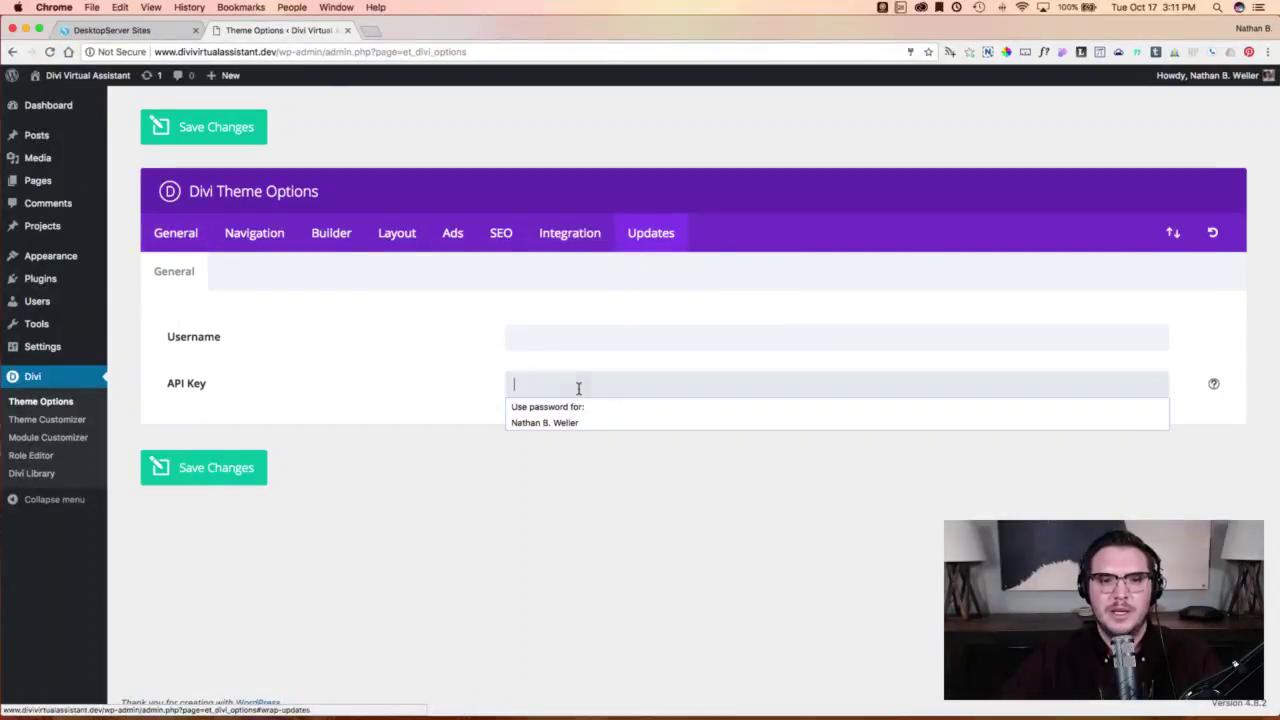
{"action": "key", "text": "super+v"}
{"action": "left_click", "coordinate": [572, 339]}
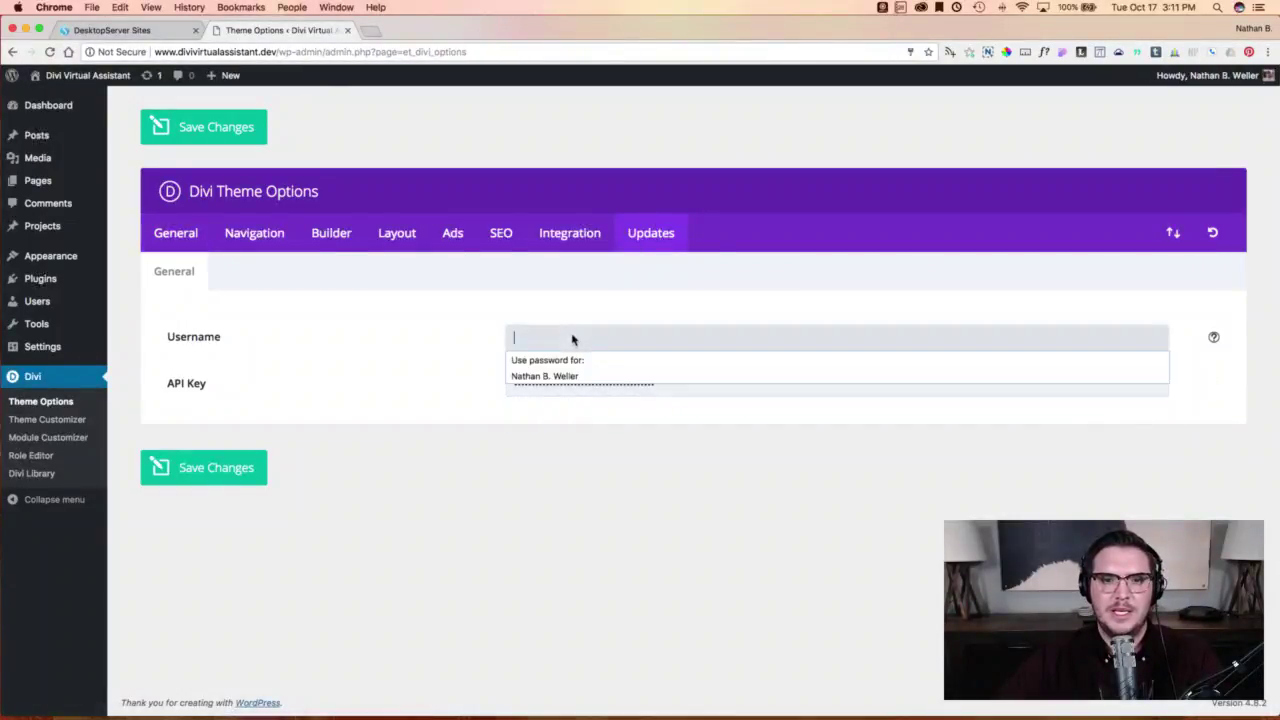
{"action": "left_click", "coordinate": [475, 324]}
{"action": "left_click", "coordinate": [551, 334]}
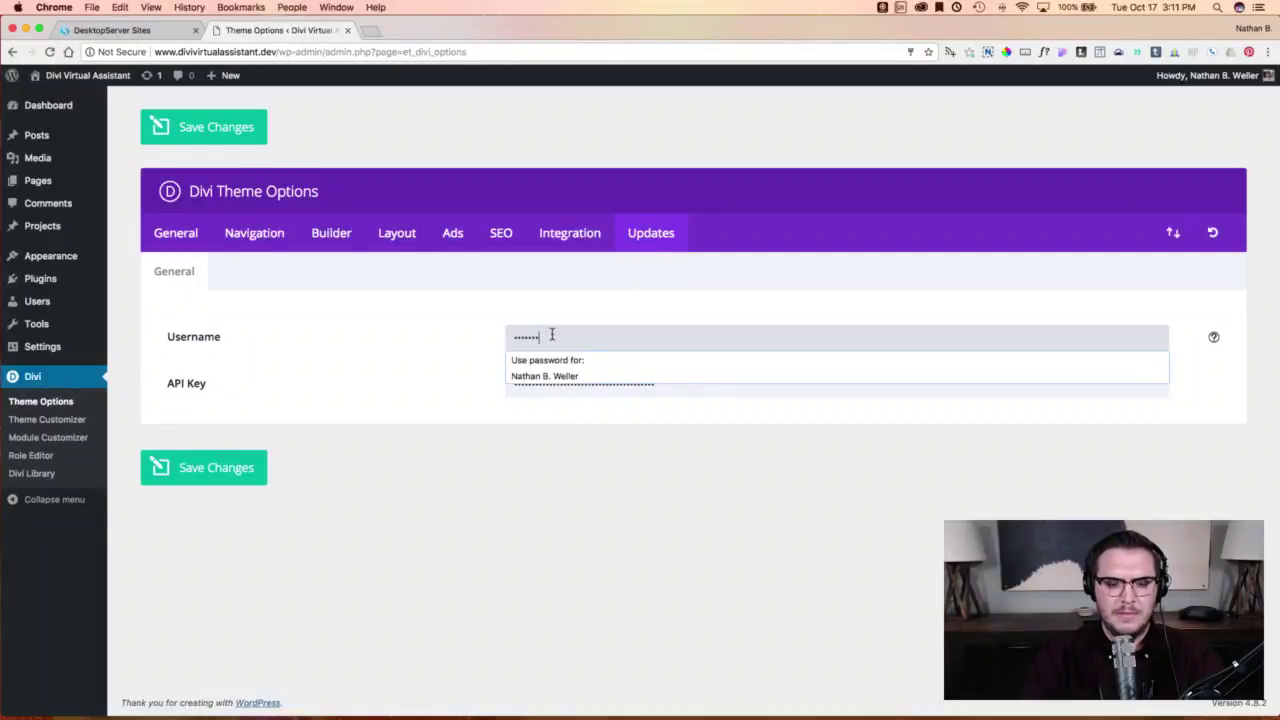
{"action": "left_click", "coordinate": [186, 470]}
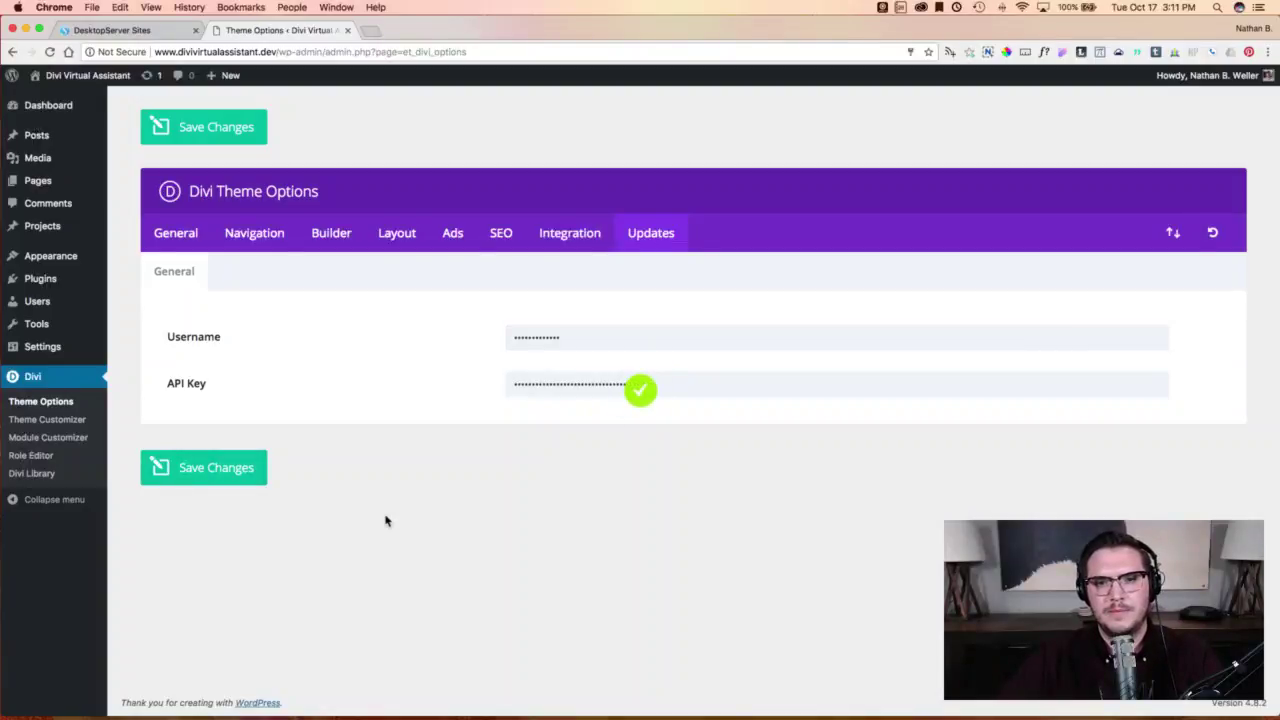
Try again to update the Divi theme to version 3.0.82, and return to the WordPress Updates page.
{"action": "left_click", "coordinate": [160, 127]}
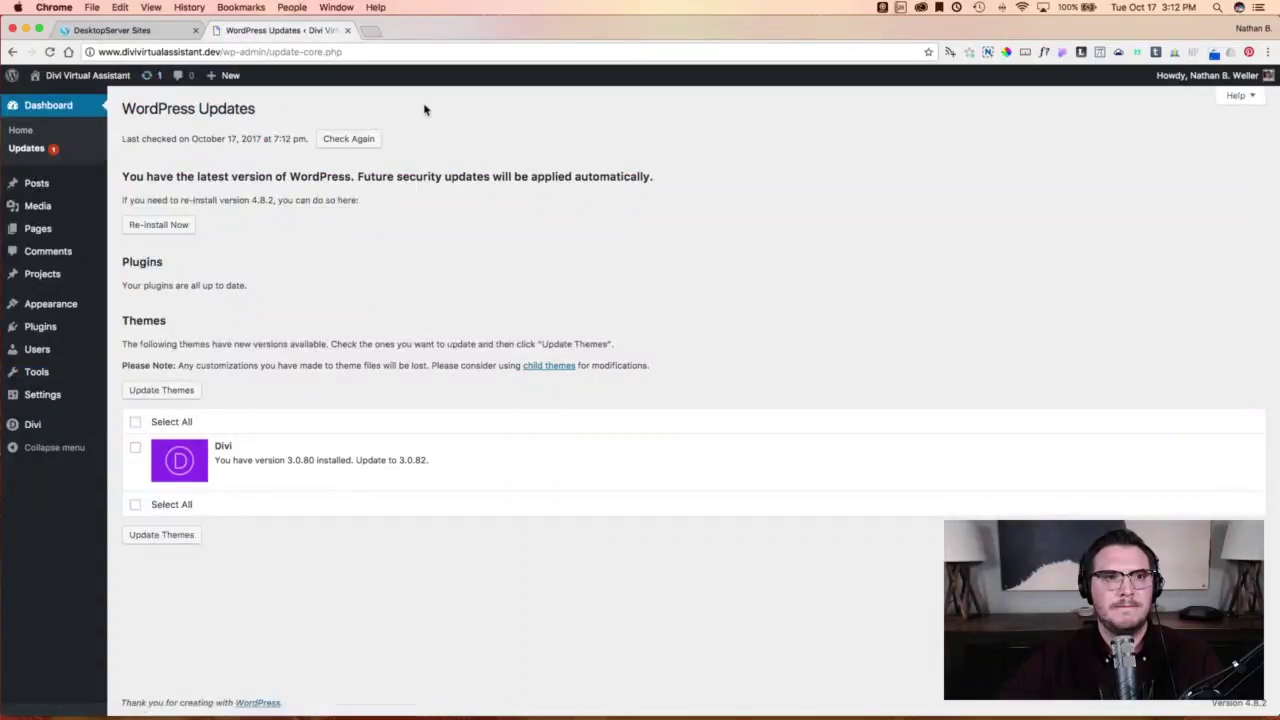
{"action": "left_click", "coordinate": [135, 422]}
{"action": "left_click", "coordinate": [161, 390]}
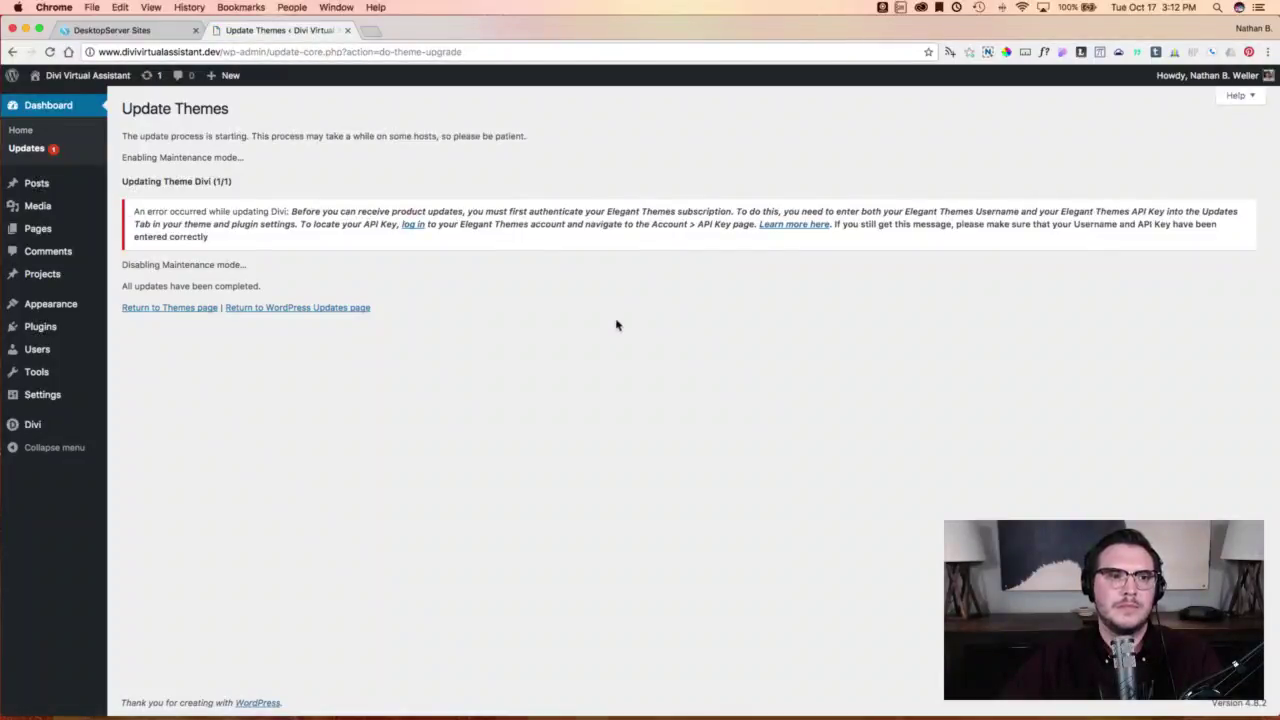
{"action": "left_click", "coordinate": [312, 312]}
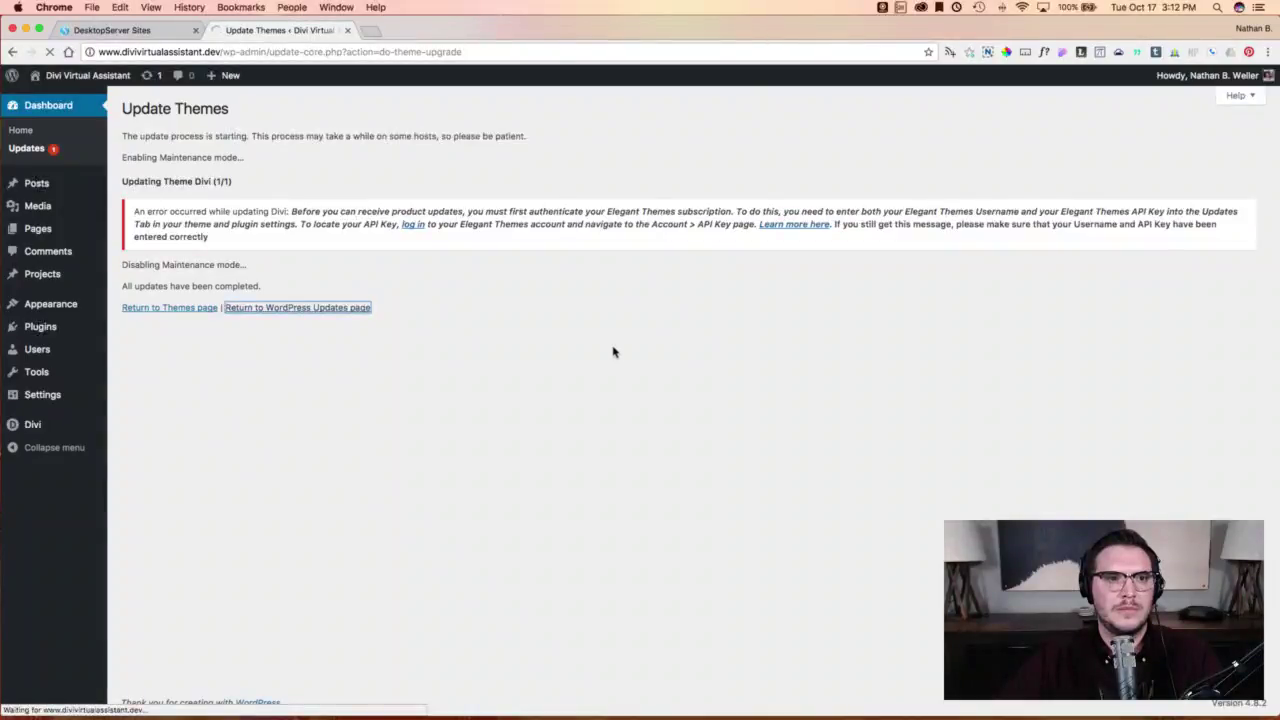
Check that the username and API key are saved in the Updates section of Divi's Theme Options.
{"action": "mouse_move", "coordinate": [32, 424]}
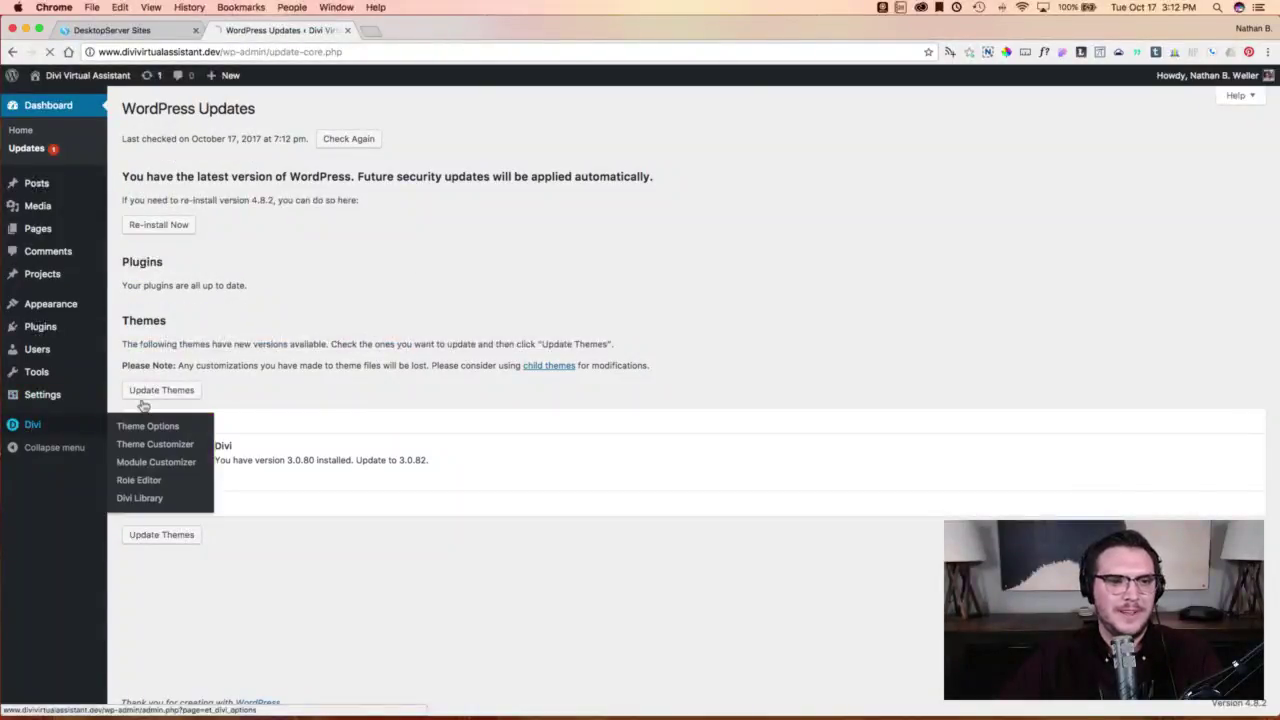
{"action": "left_click", "coordinate": [150, 422]}
{"action": "left_click", "coordinate": [640, 240]}
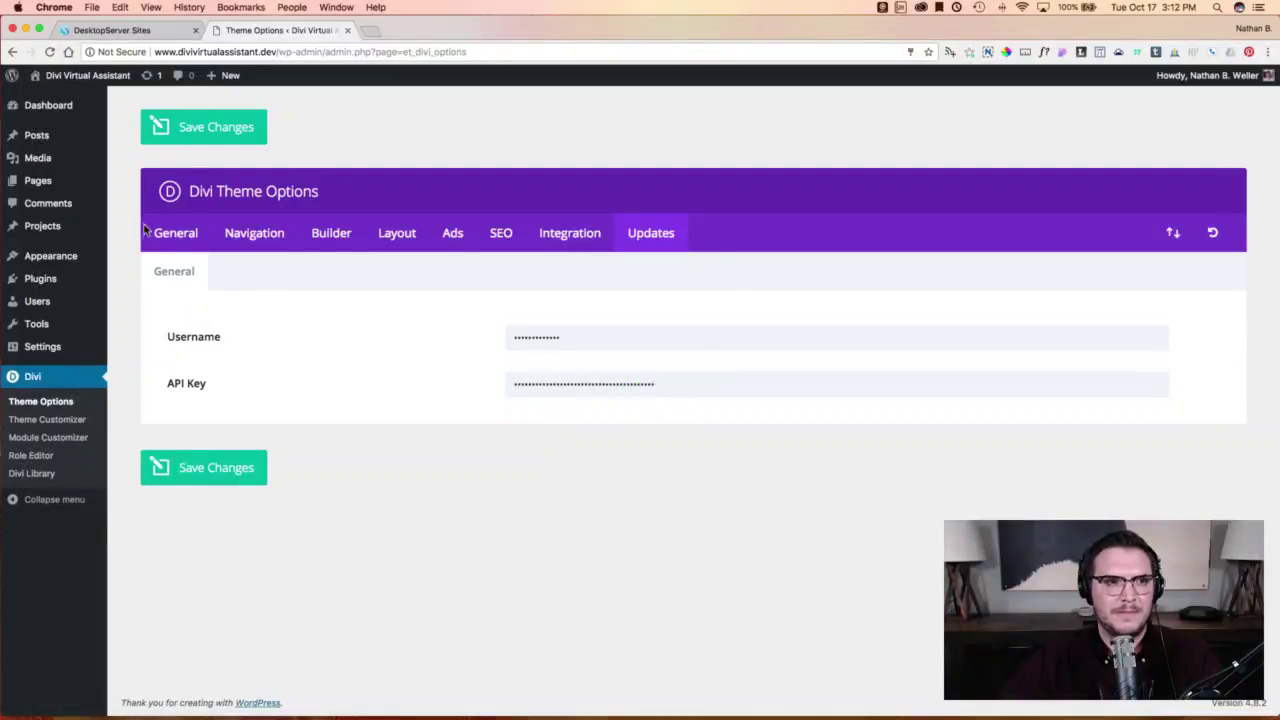
Update the Divi theme to version 3.0.82 from the WordPress Updates page.
{"action": "left_click", "coordinate": [150, 76]}
{"action": "left_click", "coordinate": [134, 421]}
{"action": "left_click", "coordinate": [161, 390]}
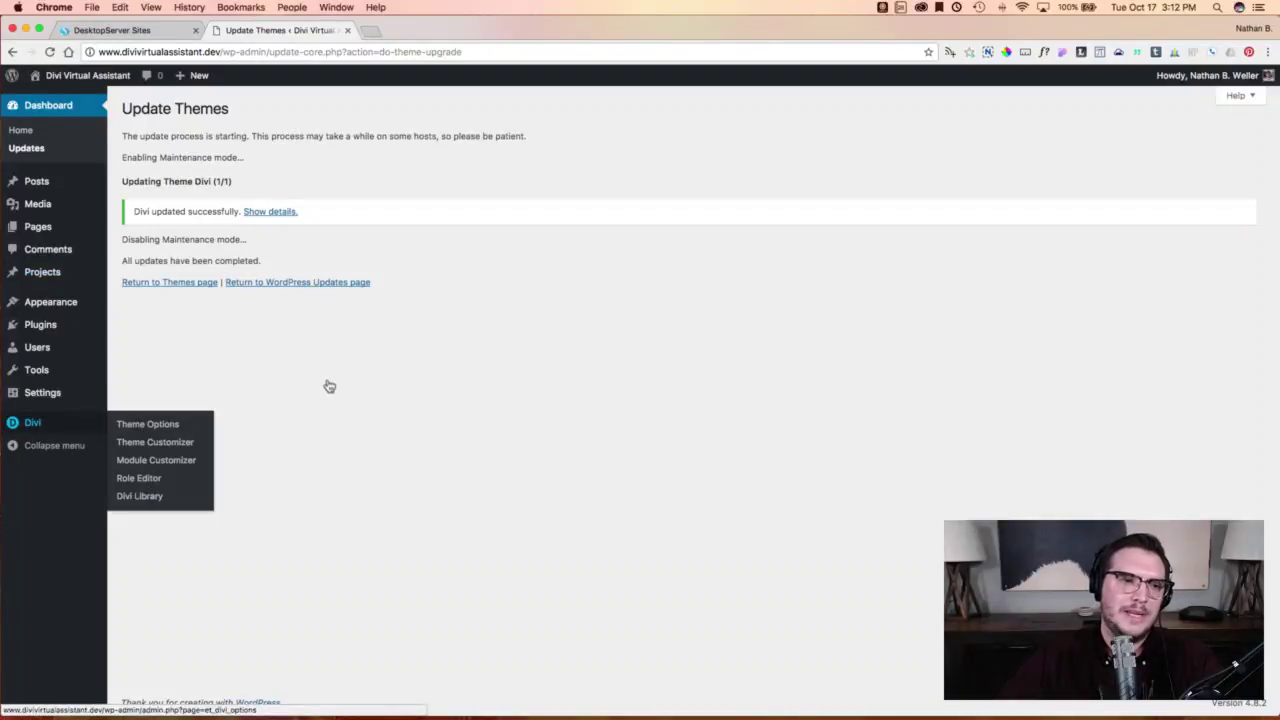
View the site's front end in a separate browser tab and return to the WordPress dashboard.
{"action": "left_click", "coordinate": [59, 104], "text": "super"}
{"action": "left_click", "coordinate": [449, 34]}
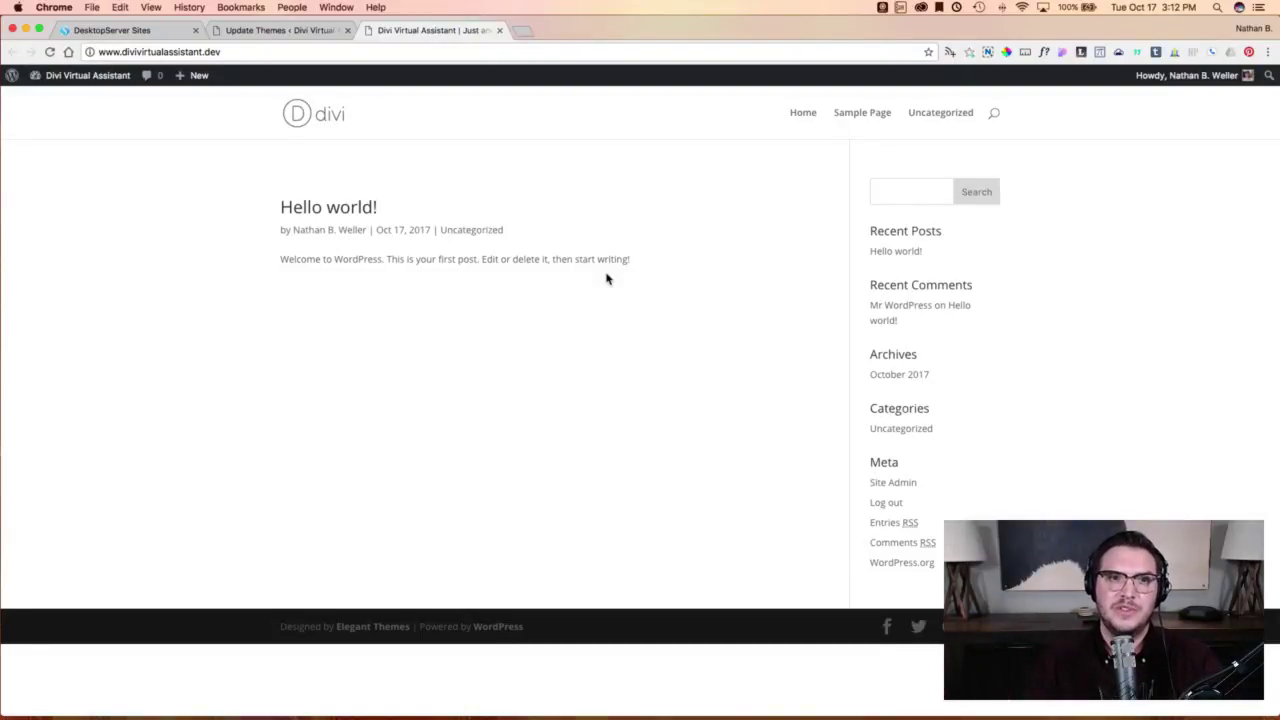
{"action": "left_click", "coordinate": [294, 31]}
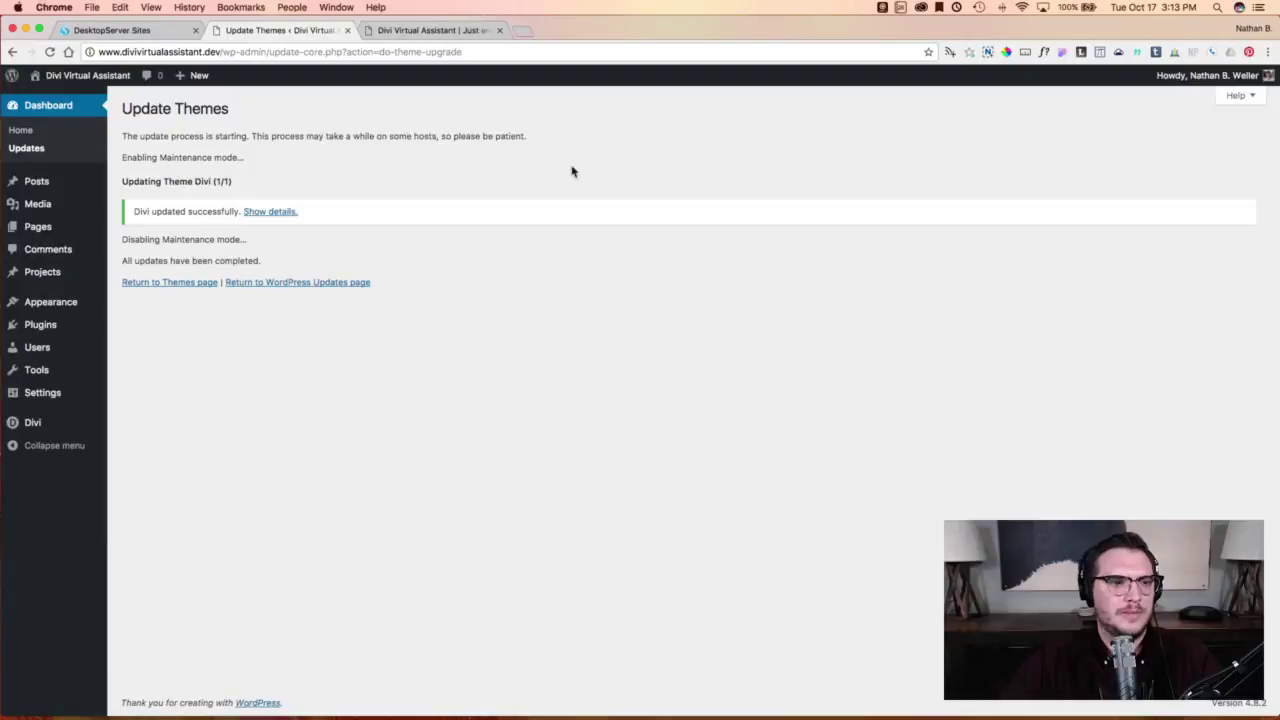
Open the Divi Library, and extract divi-business-layout-pack.zip in Finder's Downloads folder to locate Business_All.json.
{"action": "mouse_move", "coordinate": [32, 422]}
{"action": "left_click", "coordinate": [156, 498]}
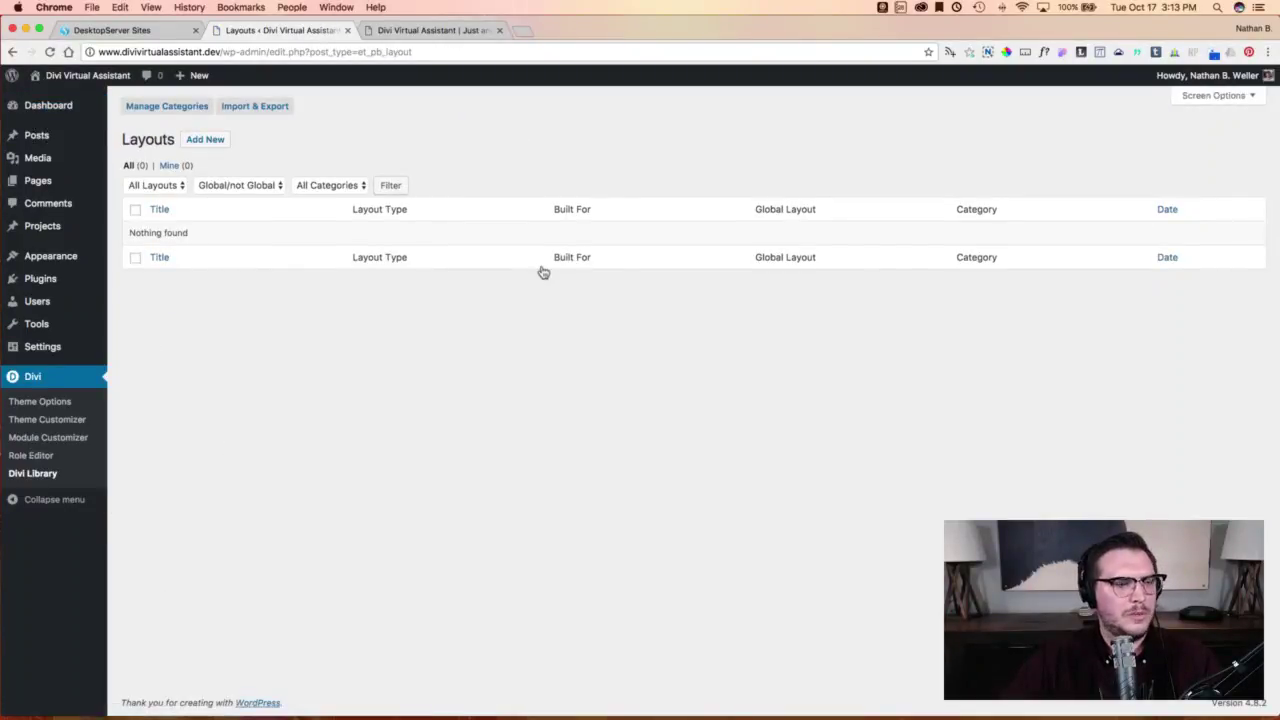
{"action": "key", "text": "super+Tab"}
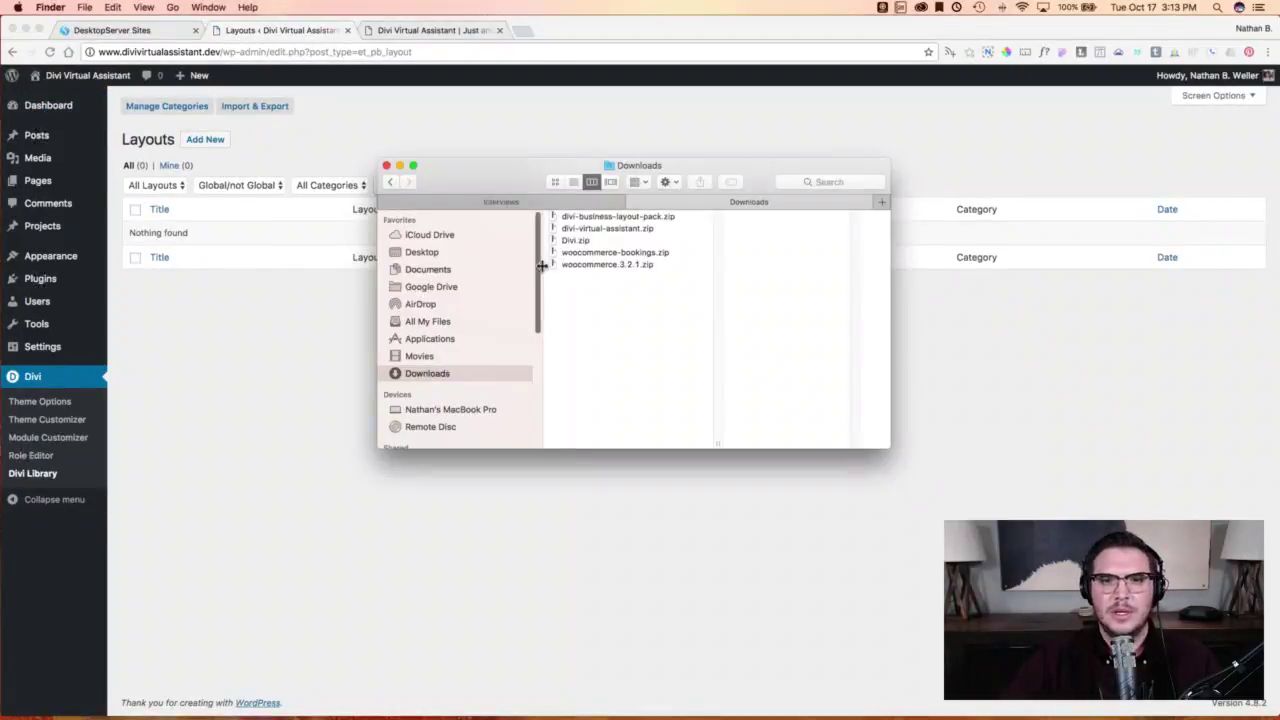
{"action": "left_click", "coordinate": [603, 218]}
{"action": "double_click", "coordinate": [605, 220]}
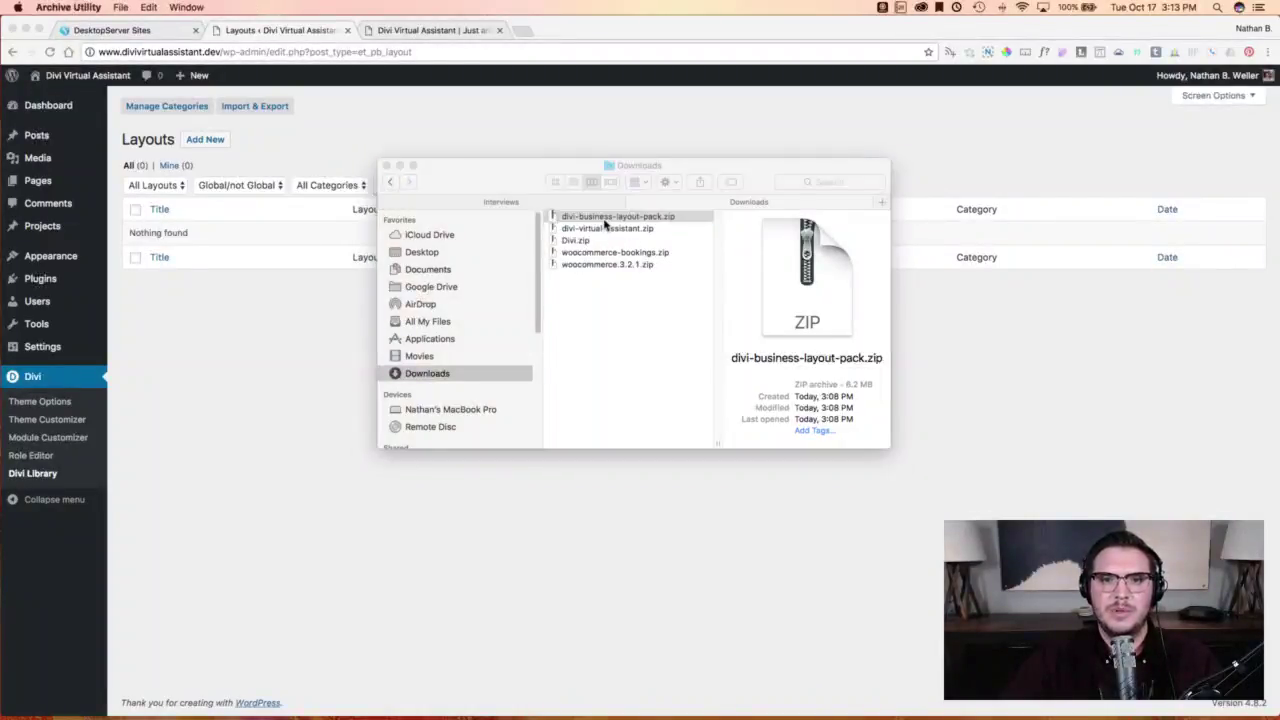
{"action": "left_click", "coordinate": [606, 217]}
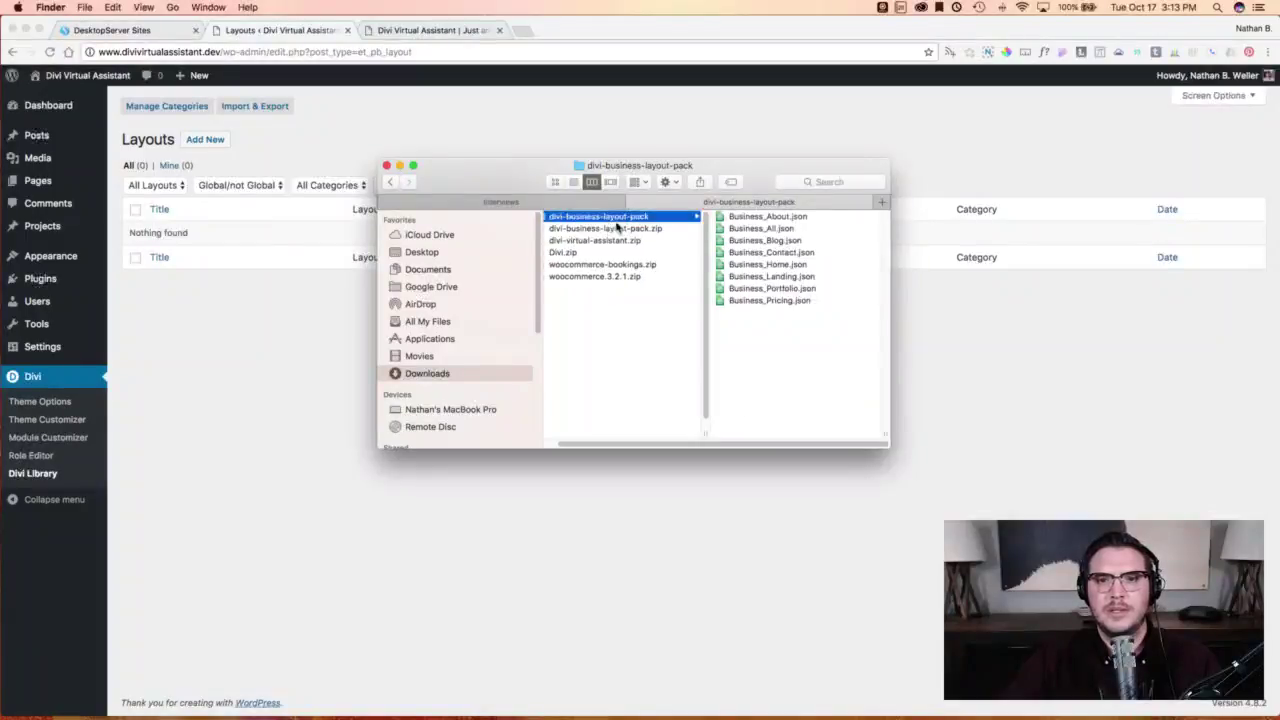
{"action": "left_click", "coordinate": [760, 231]}
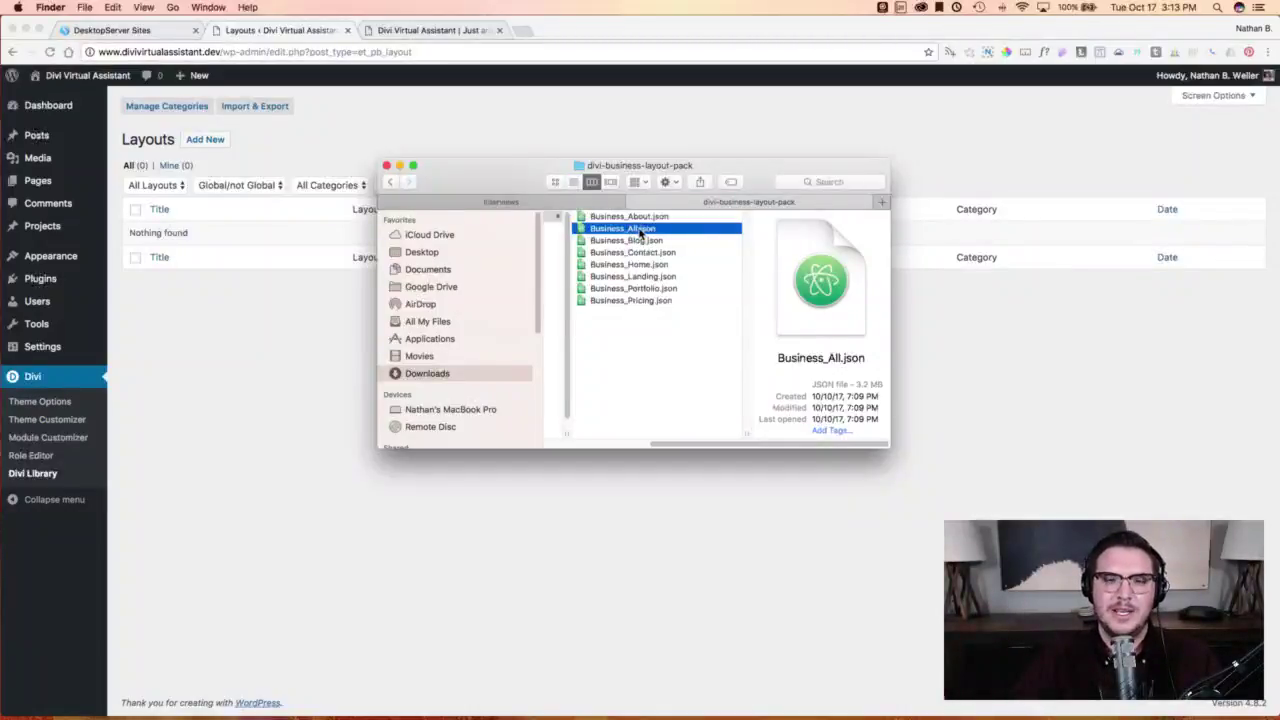
{"action": "left_click", "coordinate": [557, 110]}
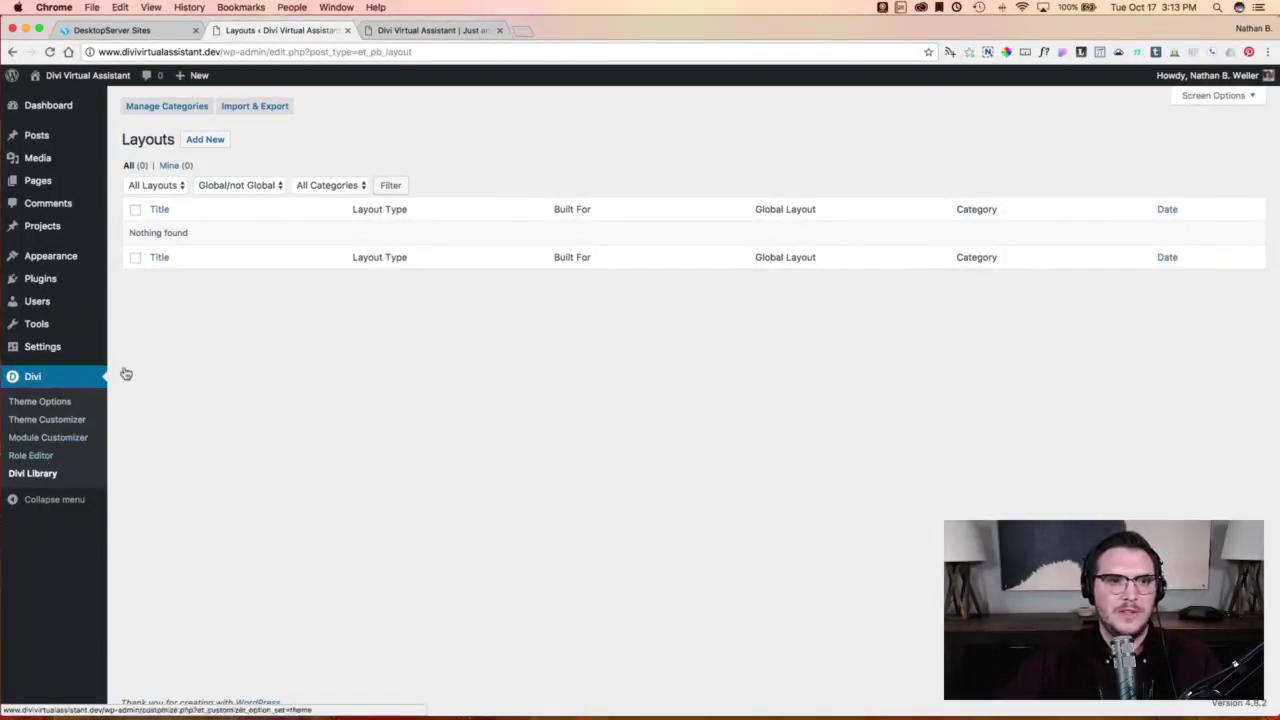
Import Business_All.json from the divi-business-layout-pack folder into the Divi Library.
{"action": "left_click", "coordinate": [265, 119]}
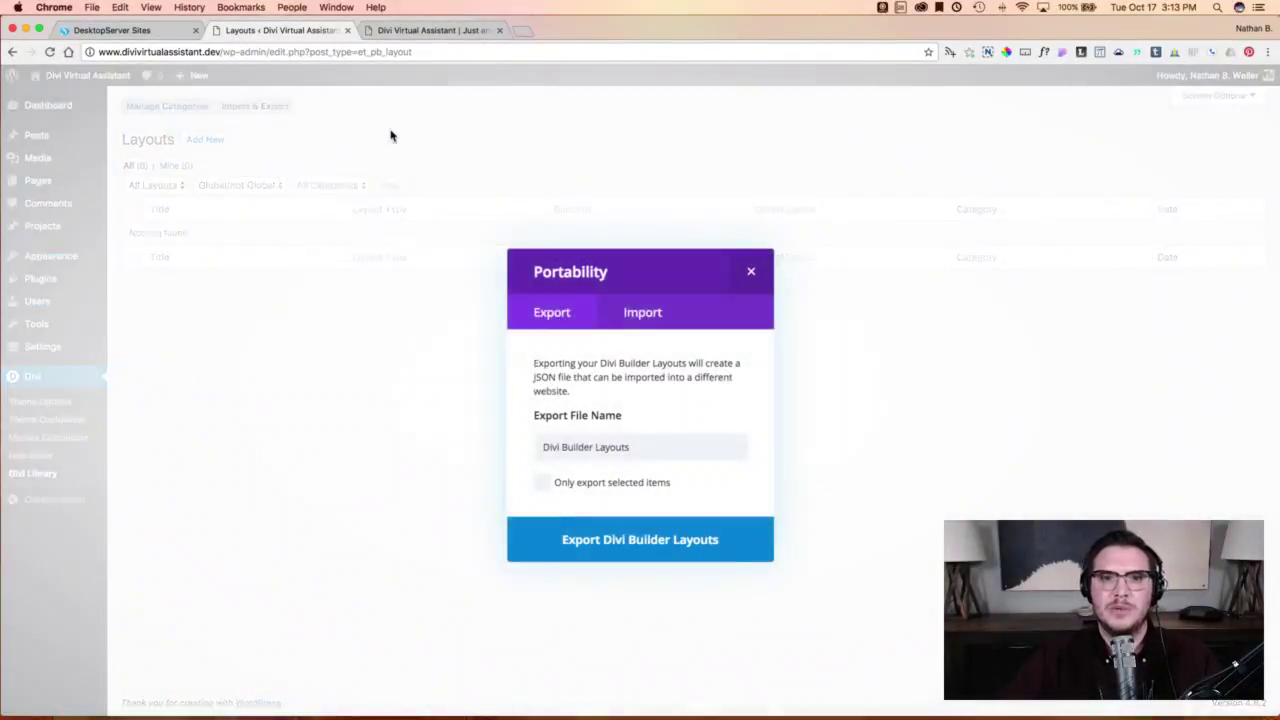
{"action": "left_click", "coordinate": [642, 313]}
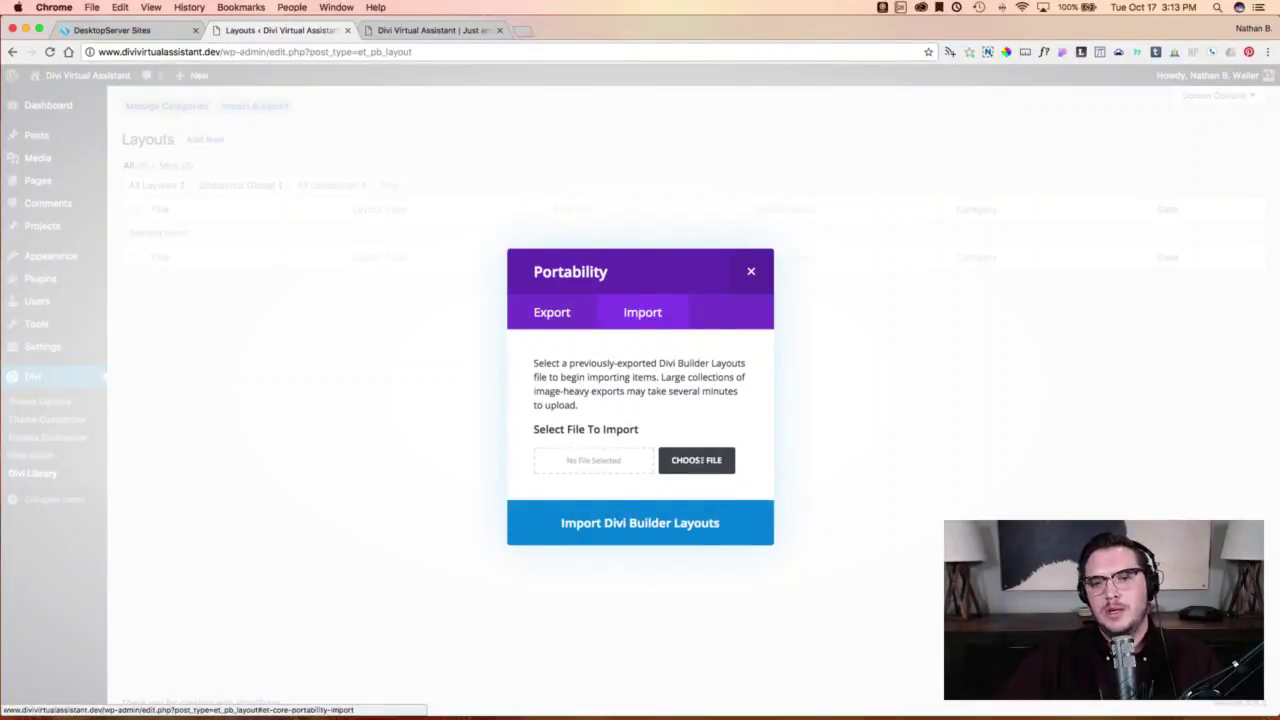
{"action": "left_click", "coordinate": [703, 468]}
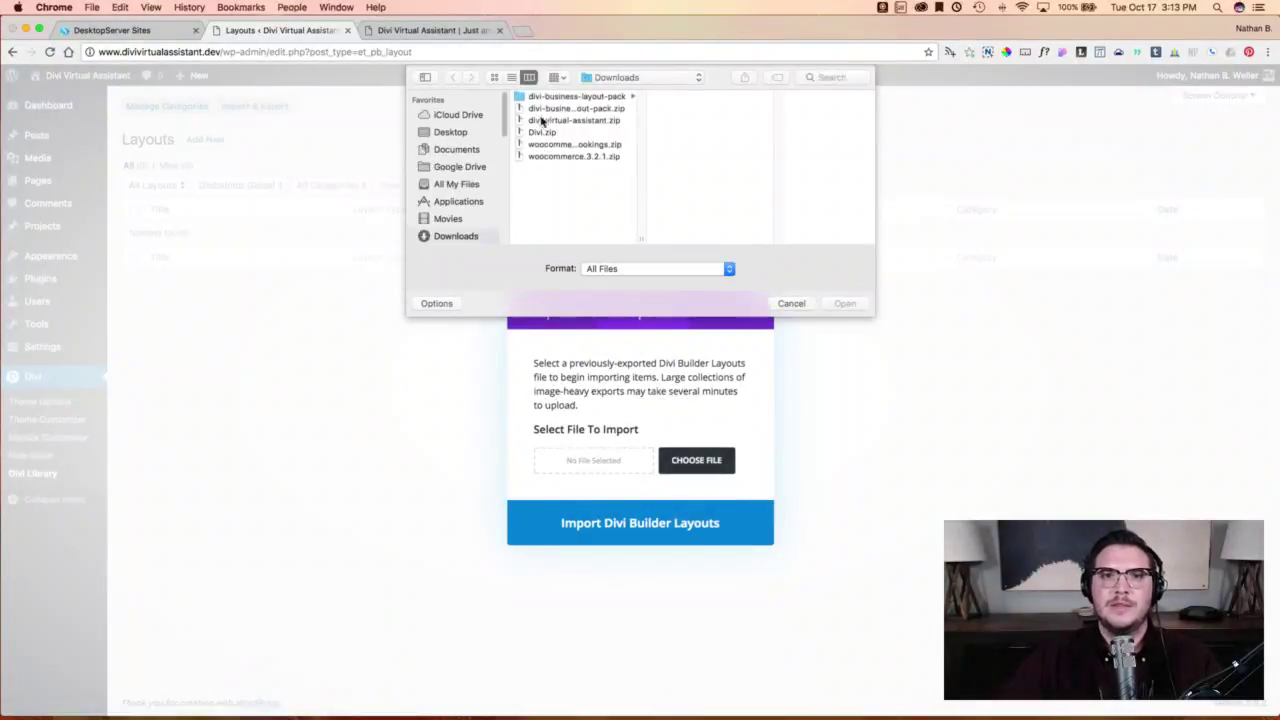
{"action": "left_click", "coordinate": [553, 98]}
{"action": "left_click", "coordinate": [666, 109]}
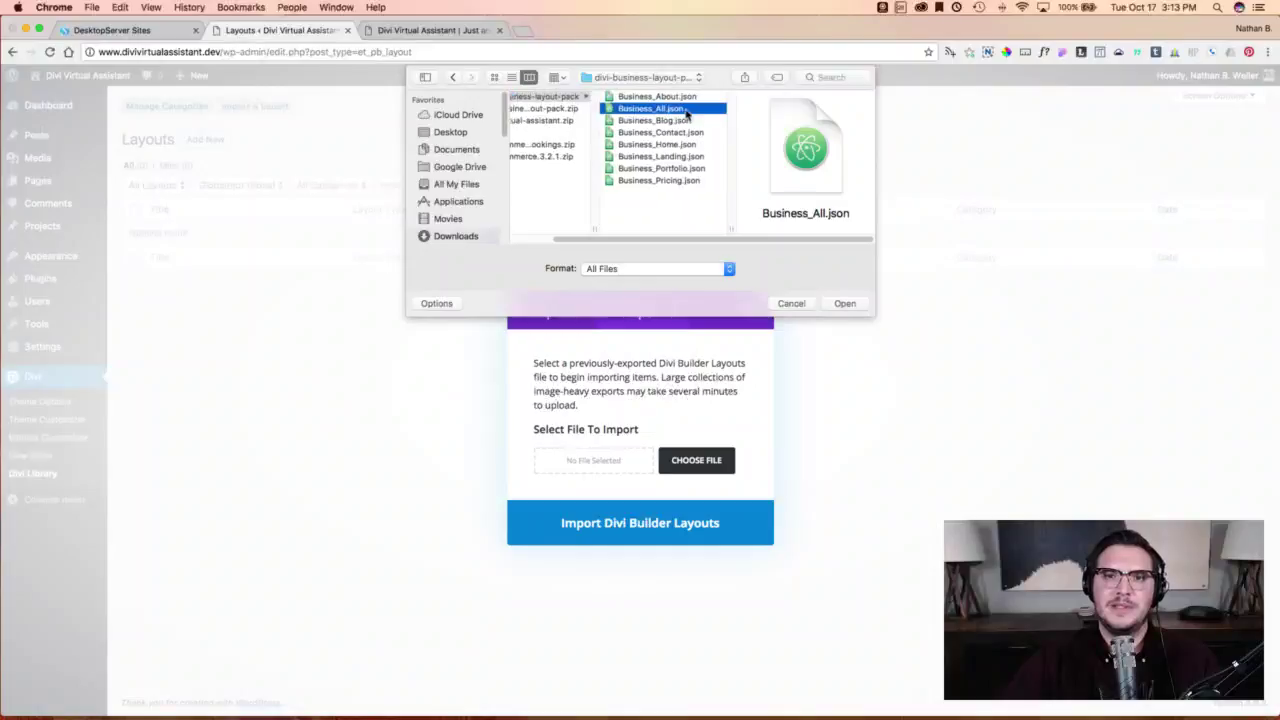
{"action": "left_click", "coordinate": [864, 306]}
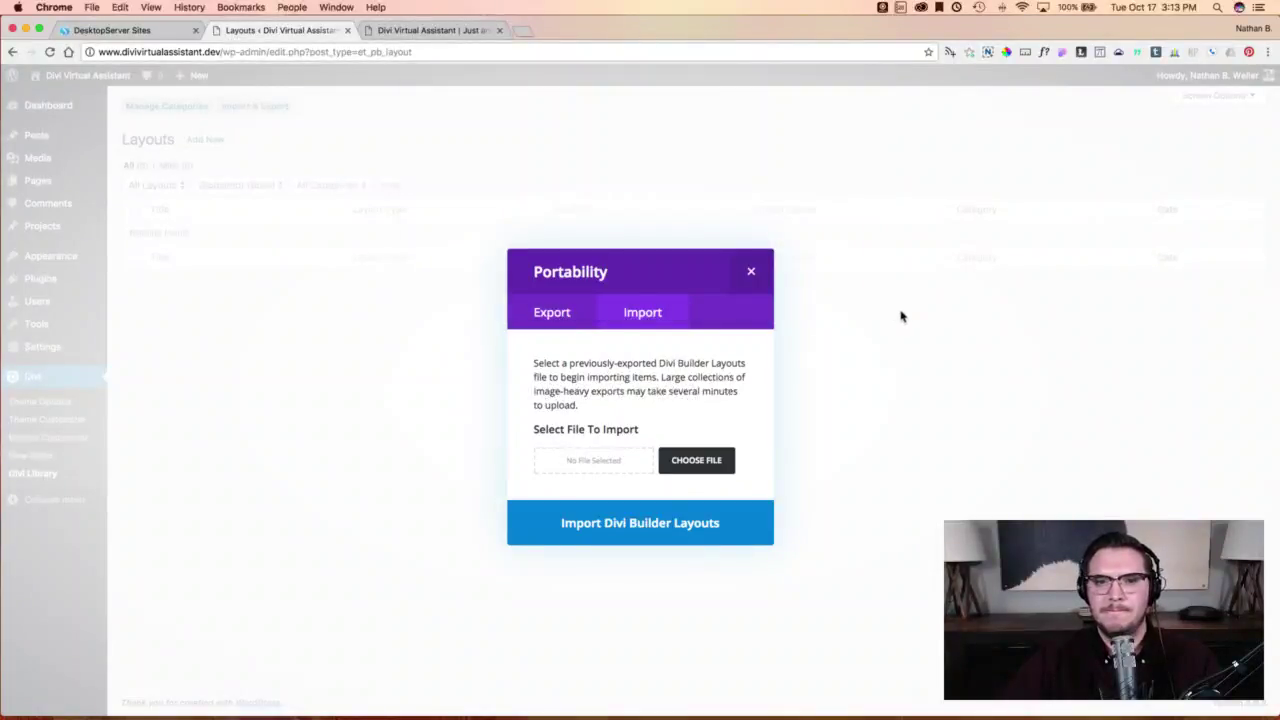
{"action": "left_click", "coordinate": [655, 538]}
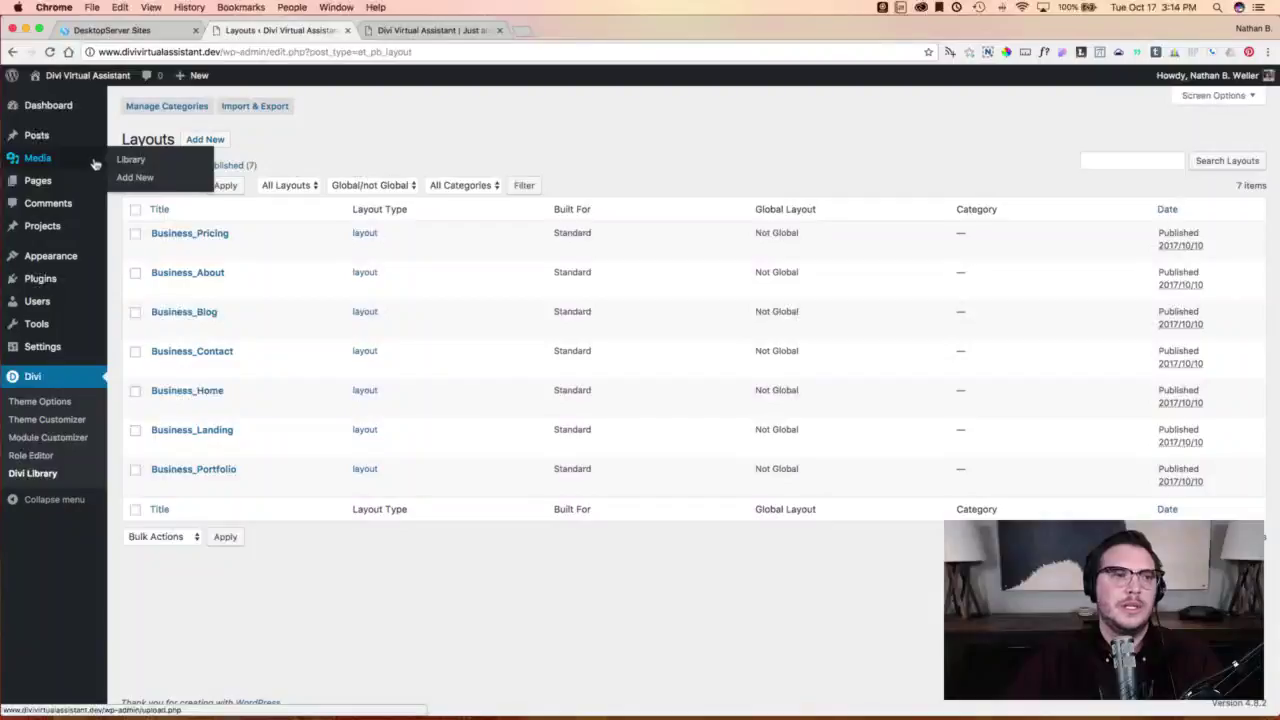
Open seven new page editors in separate browser tabs and switch to the first one.
{"action": "mouse_move", "coordinate": [50, 185]}
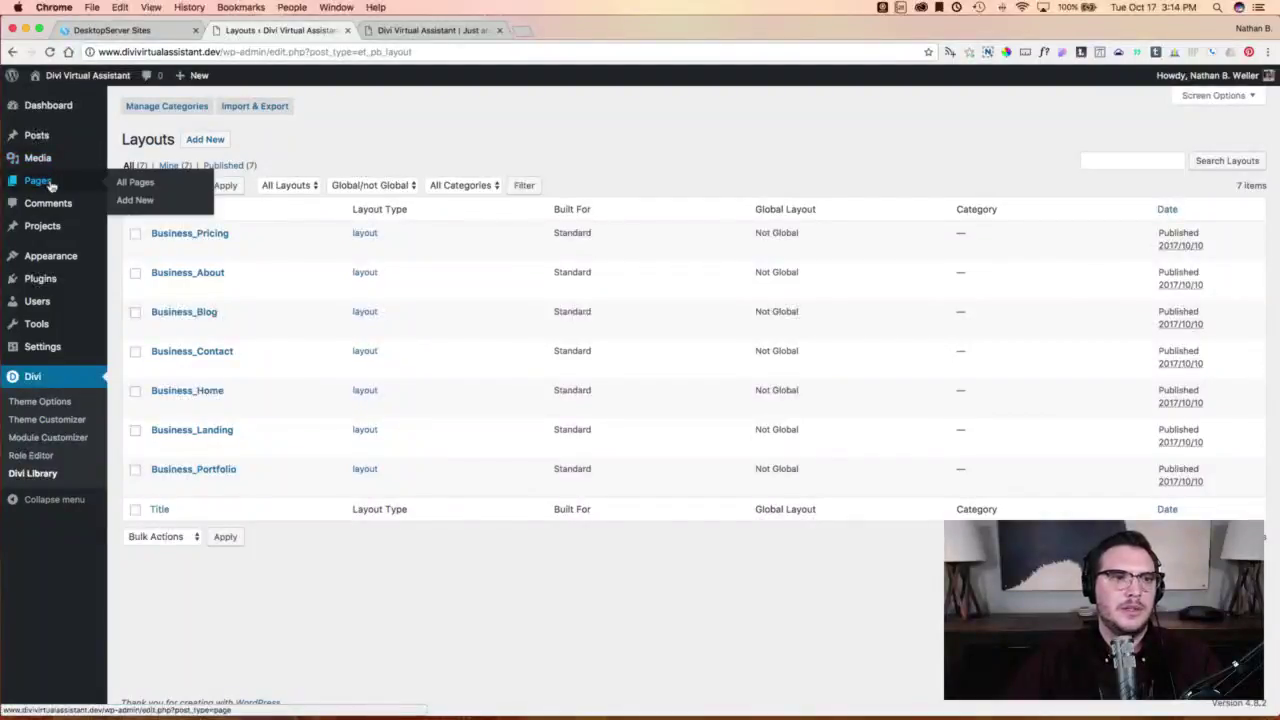
{"action": "left_click", "coordinate": [146, 204], "text": "super"}
{"action": "left_click", "coordinate": [146, 205], "text": "super"}
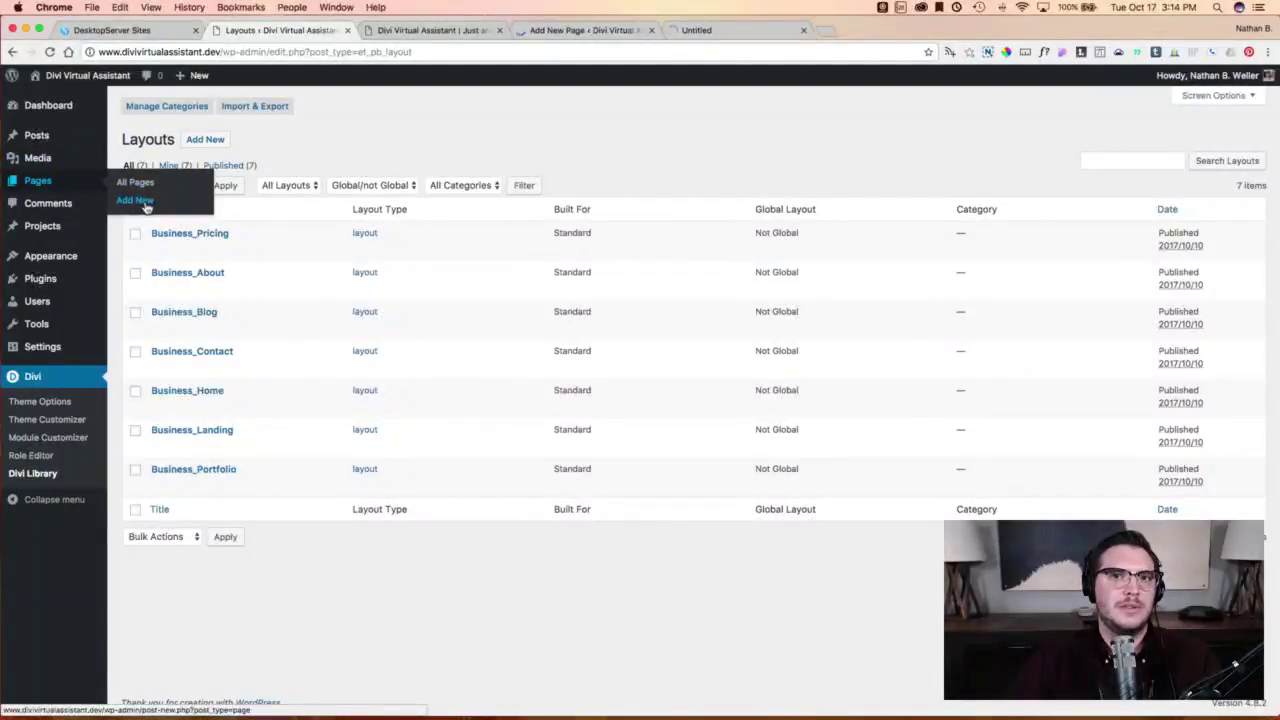
{"action": "left_click", "coordinate": [146, 205], "text": "super"}
{"action": "left_click", "coordinate": [146, 205], "text": "super"}
{"action": "left_click", "coordinate": [146, 205], "text": "super"}
{"action": "left_click", "coordinate": [146, 205], "text": "super"}
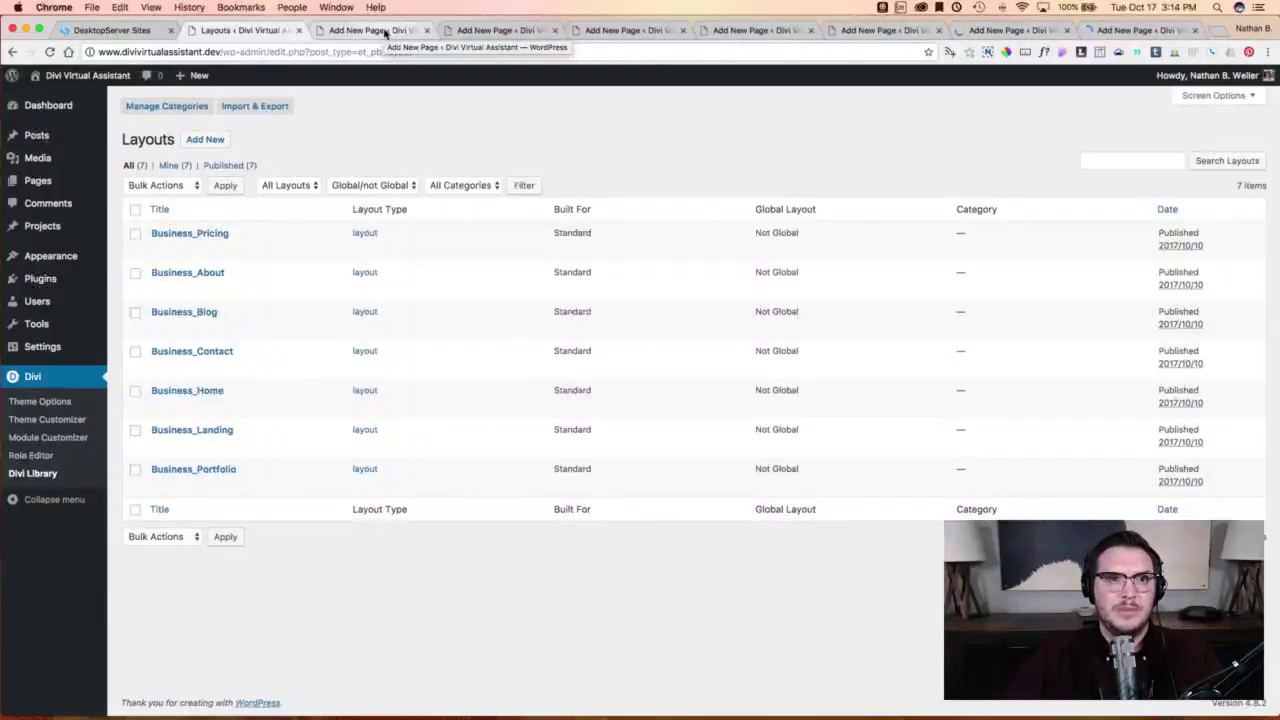
{"action": "left_click", "coordinate": [384, 33]}
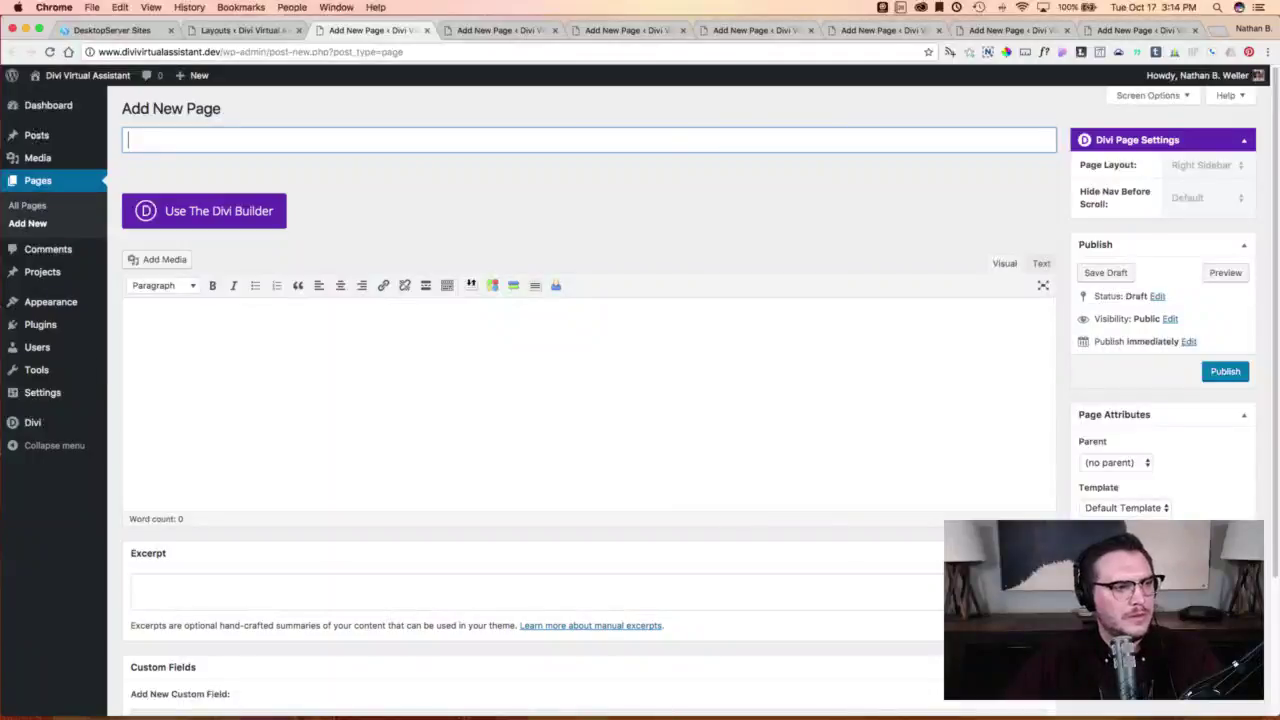
Move the Finder window off the page editor, and publish a page titled Home using the Business_Home layout from the Divi library.
{"action": "key", "text": "super+Tab"}
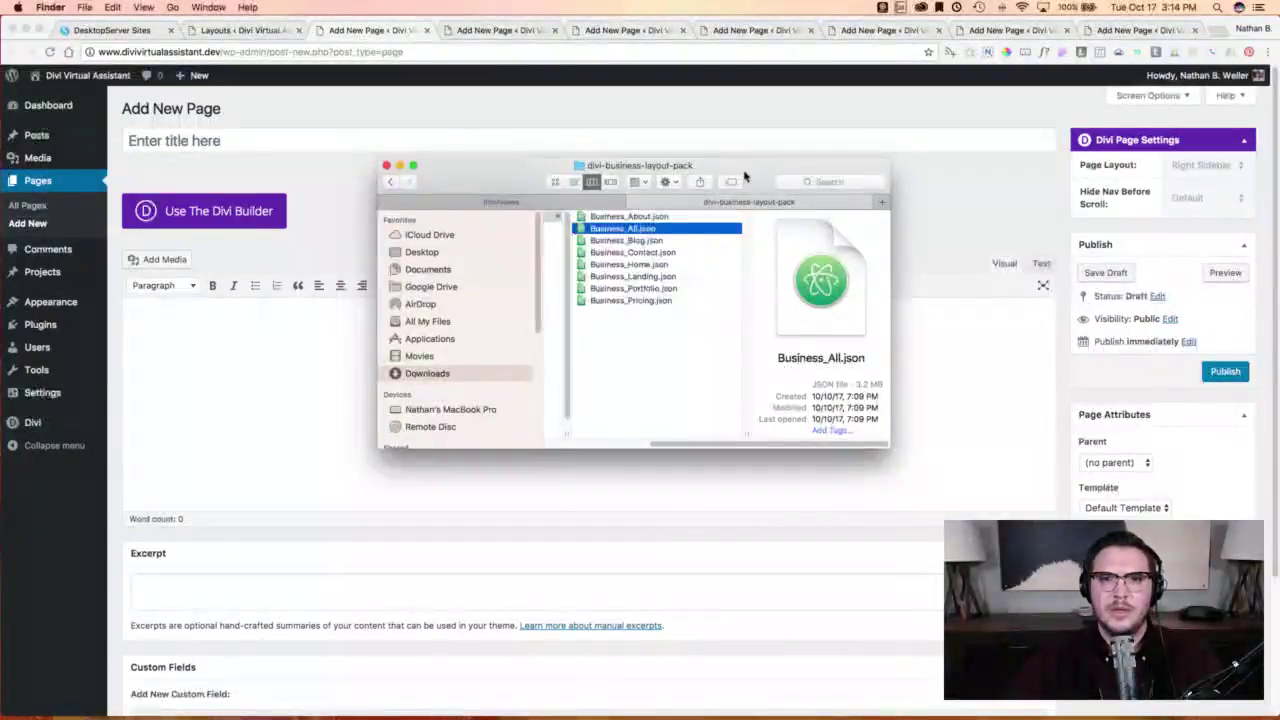
{"action": "left_click_drag", "start_coordinate": [748, 177], "coordinate": [2, 230]}
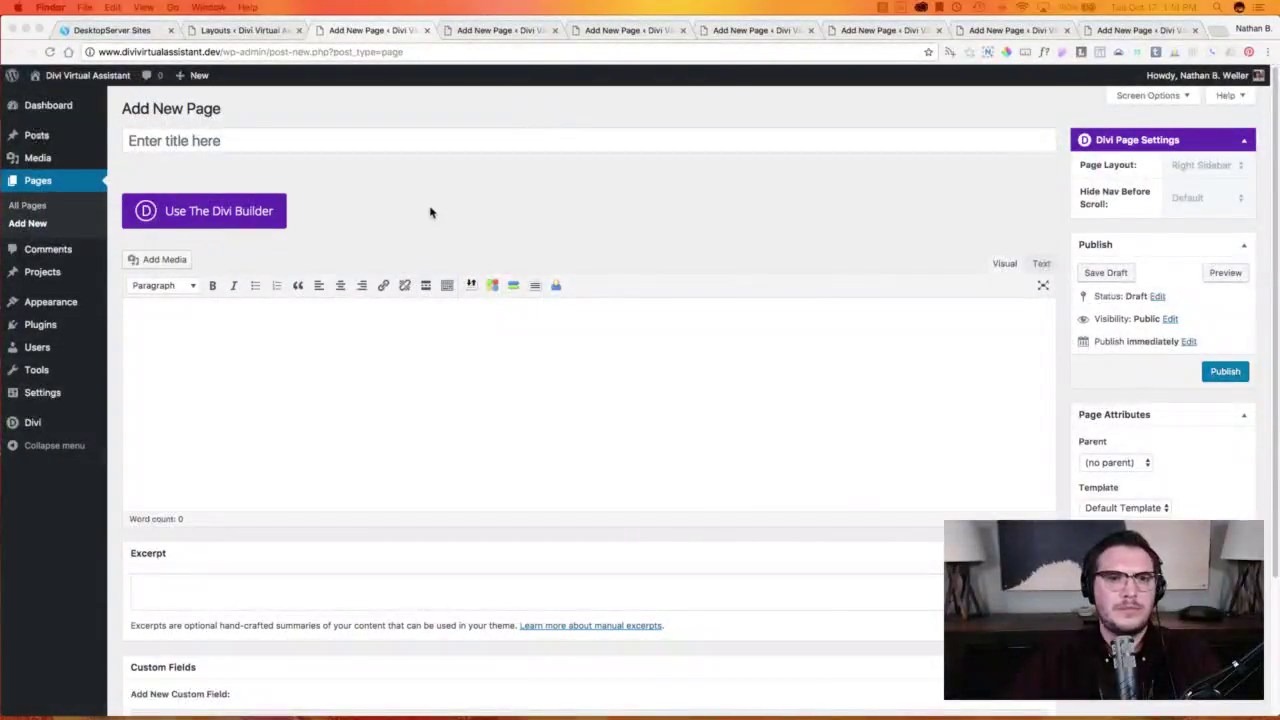
{"action": "left_click", "coordinate": [414, 147]}
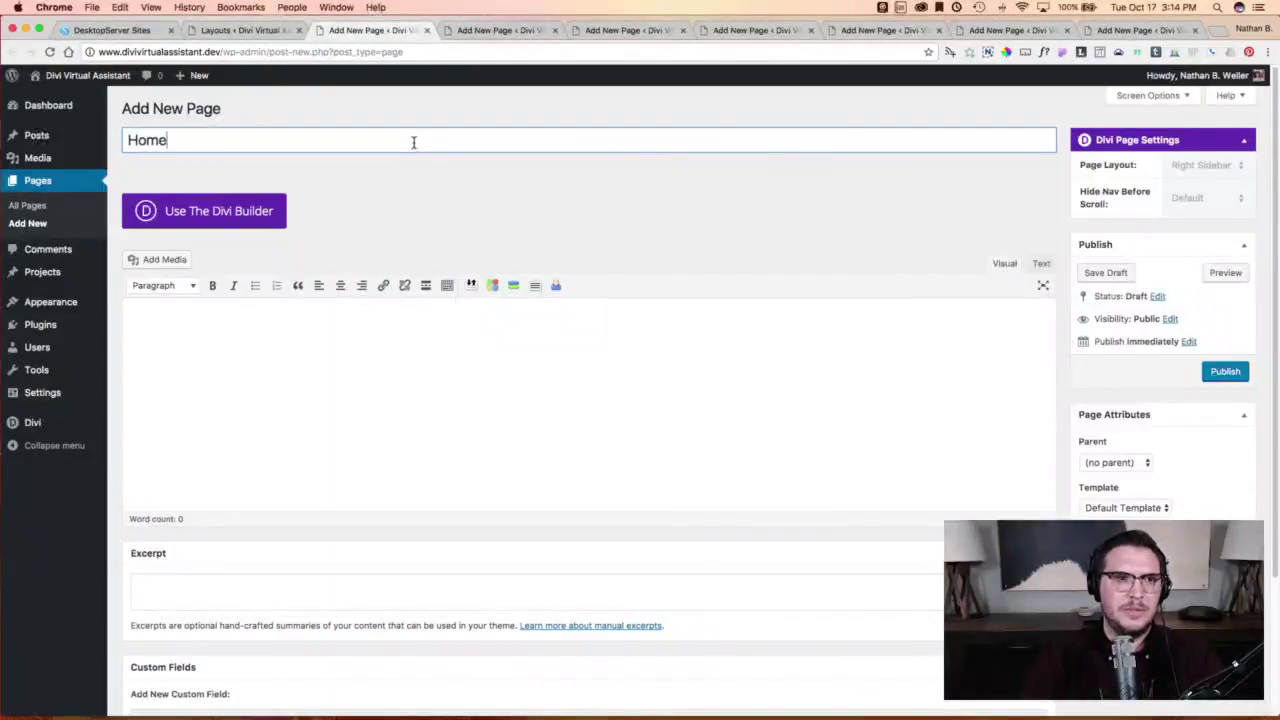
{"action": "left_click", "coordinate": [250, 212]}
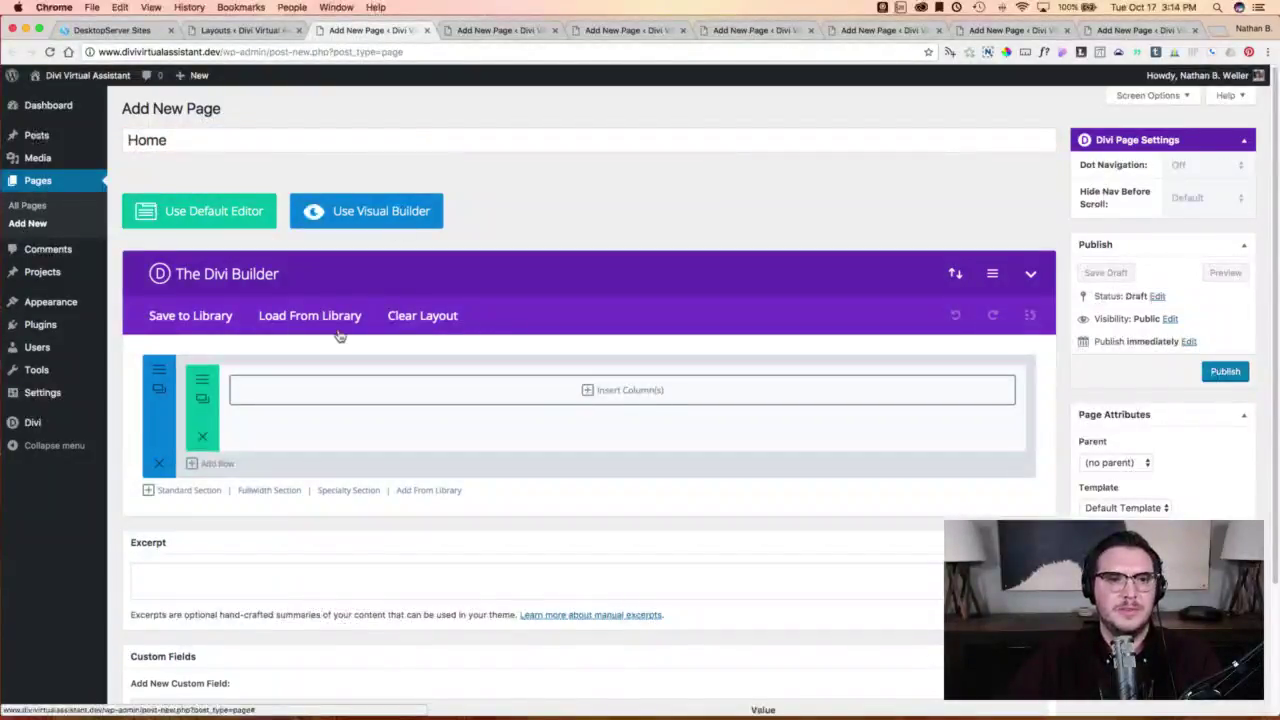
{"action": "left_click", "coordinate": [305, 320]}
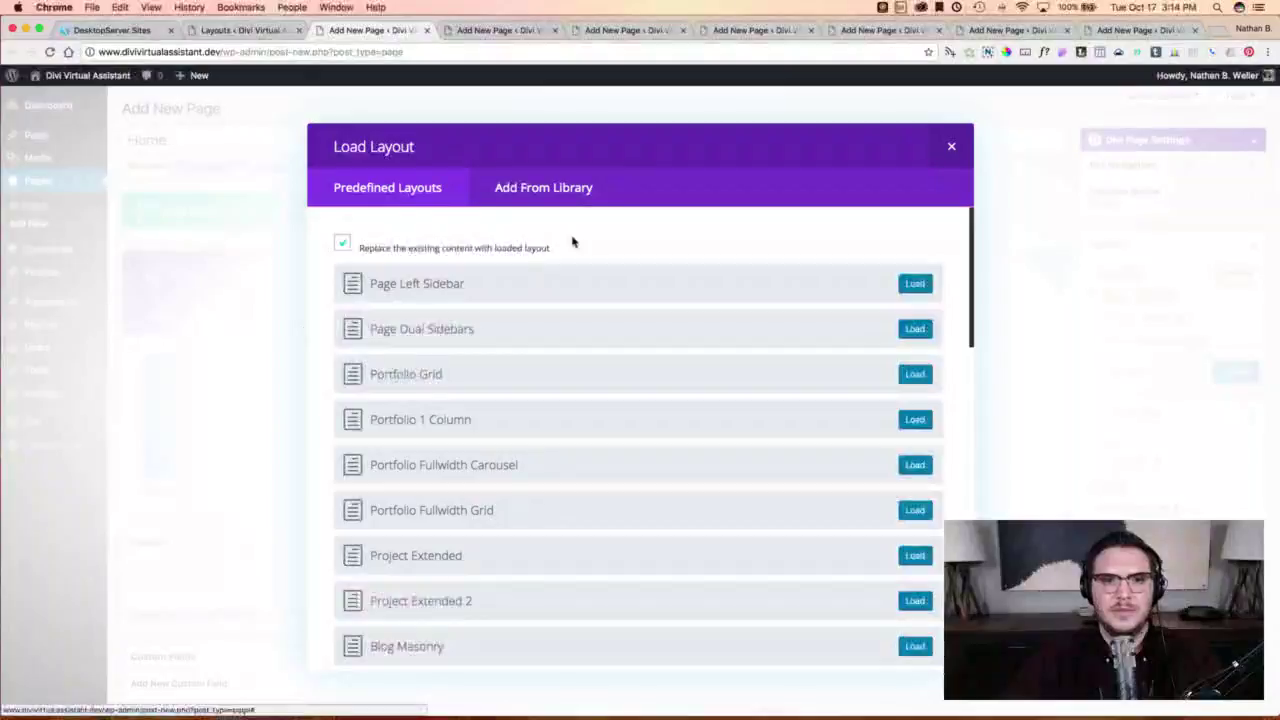
{"action": "left_click", "coordinate": [540, 189]}
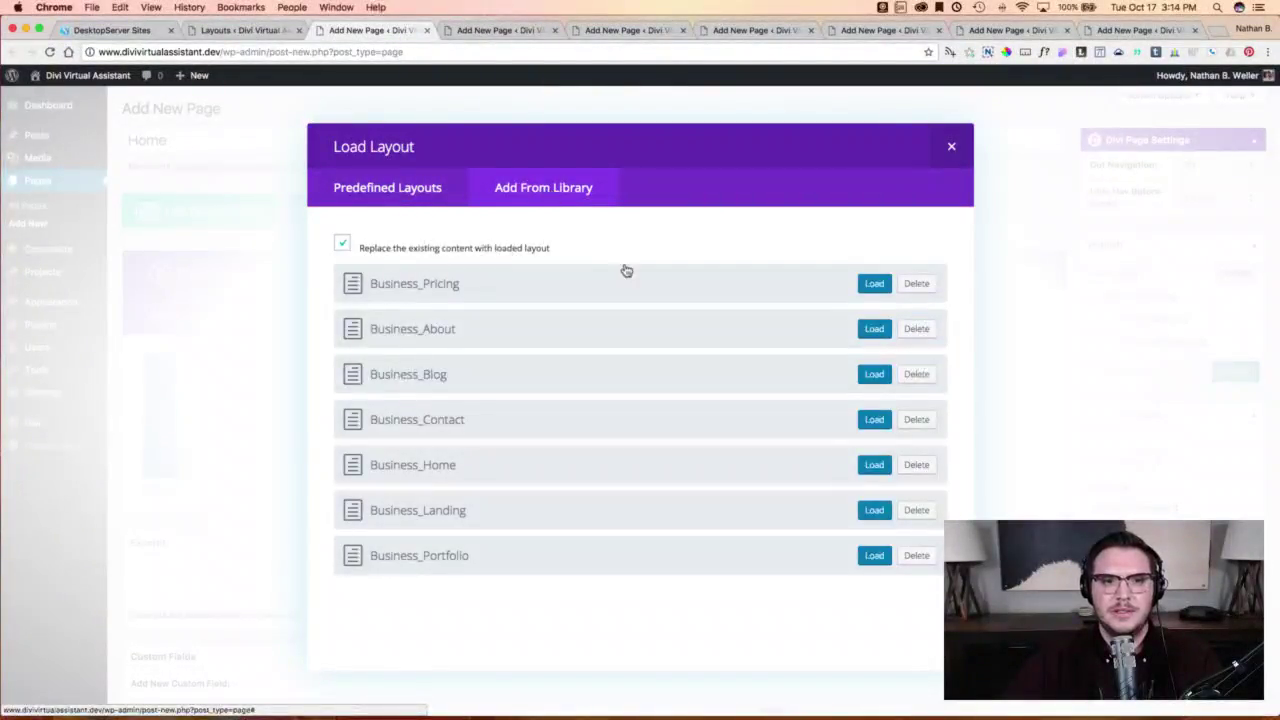
{"action": "left_click", "coordinate": [872, 464]}
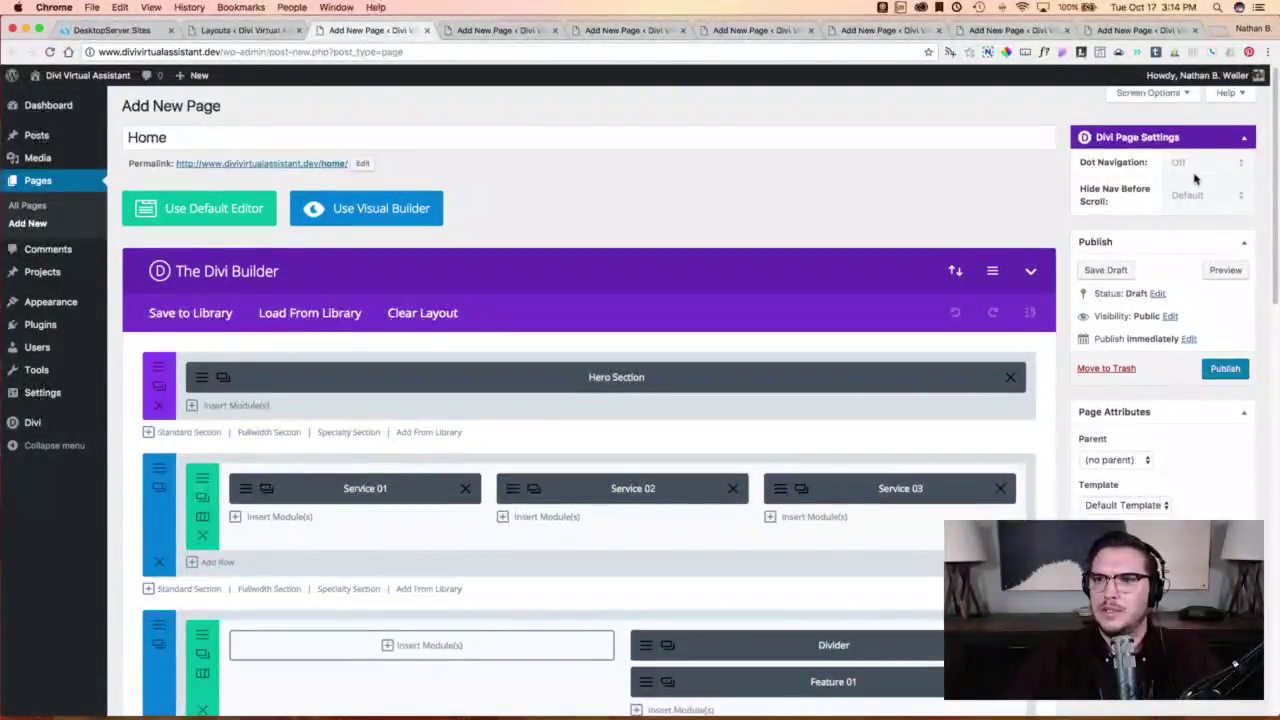
{"action": "left_click", "coordinate": [1225, 366]}
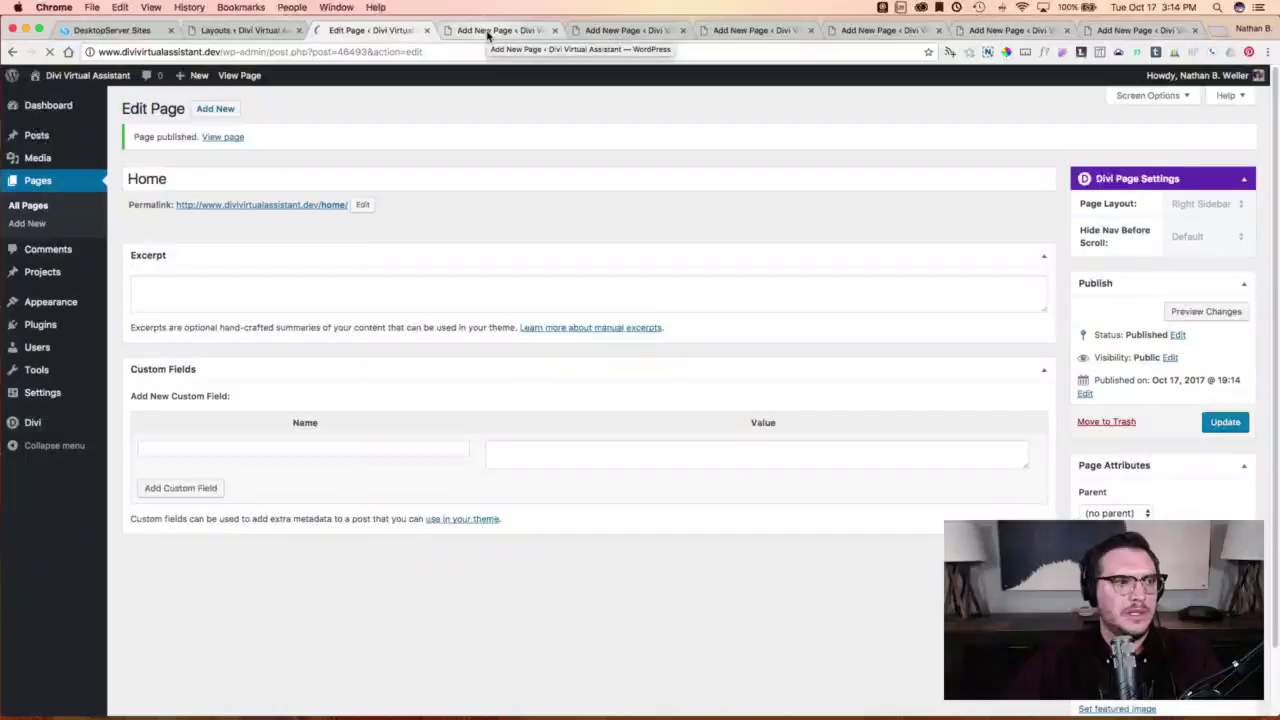
In the second new page editor, publish a page titled About with the Business_About library layout, and check the published Home page's editor.
{"action": "left_click", "coordinate": [488, 31]}
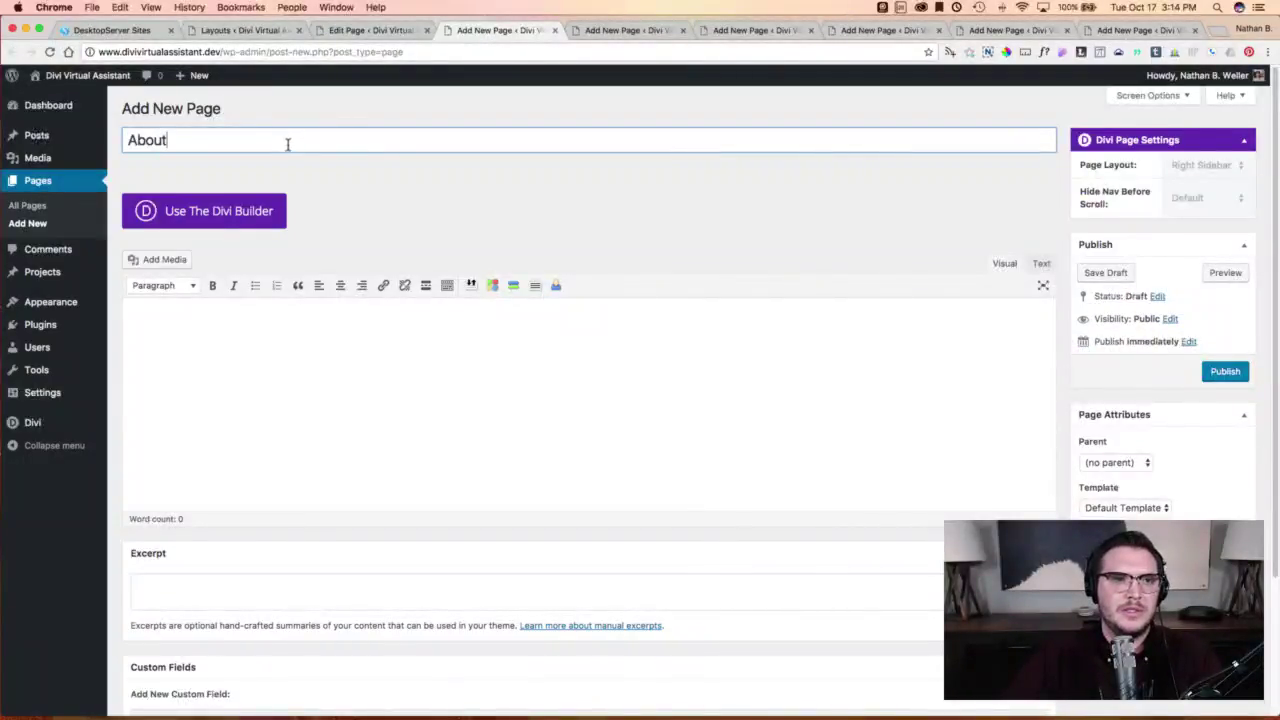
{"action": "left_click", "coordinate": [255, 211]}
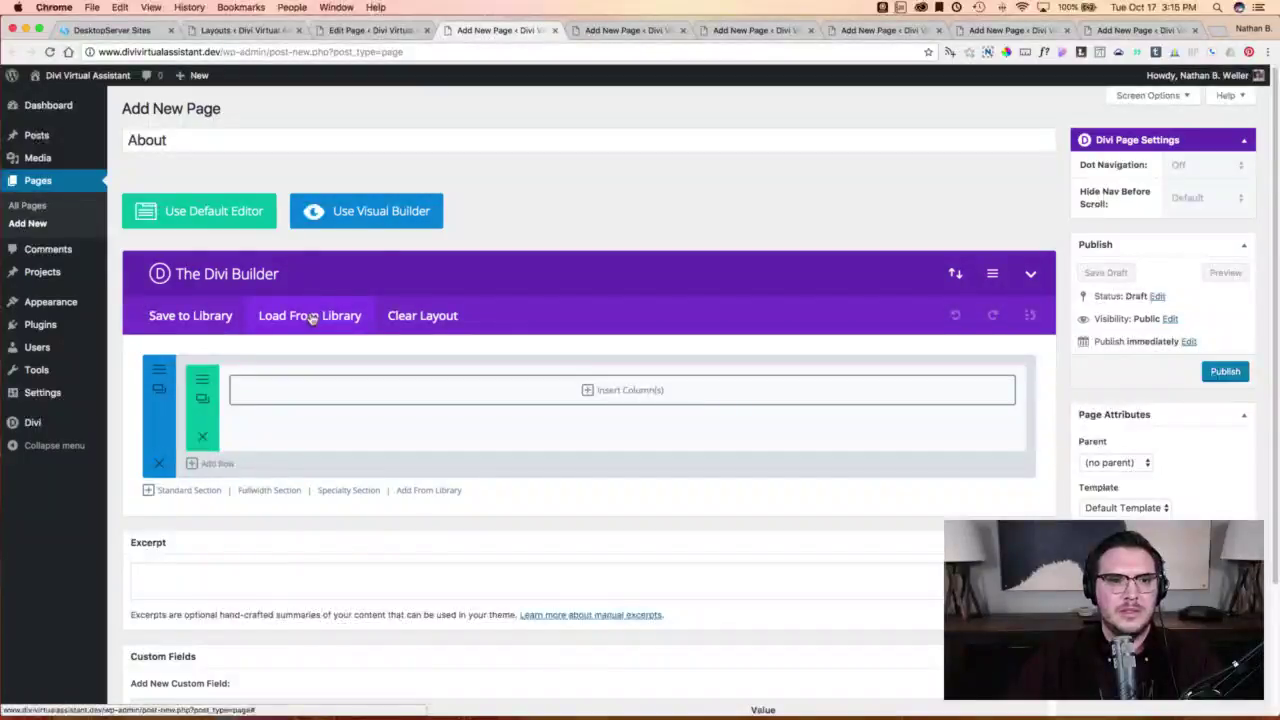
{"action": "left_click", "coordinate": [312, 318]}
{"action": "left_click", "coordinate": [569, 189]}
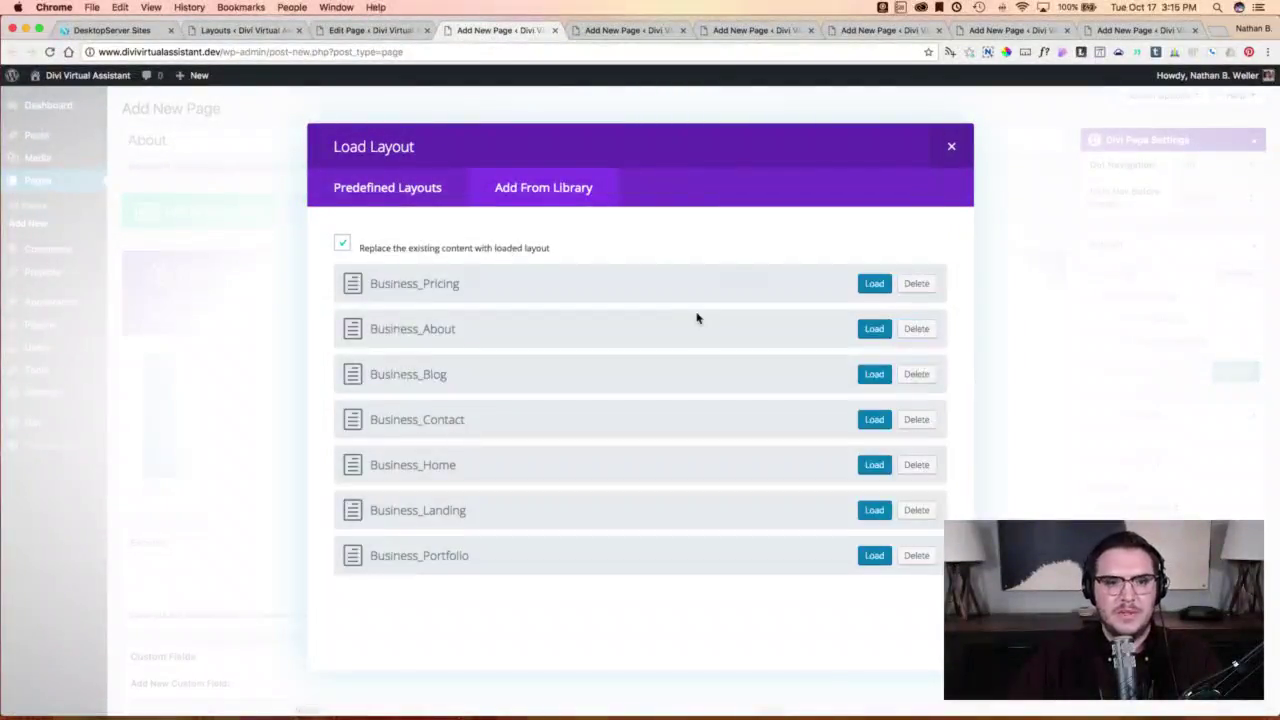
{"action": "left_click", "coordinate": [872, 329]}
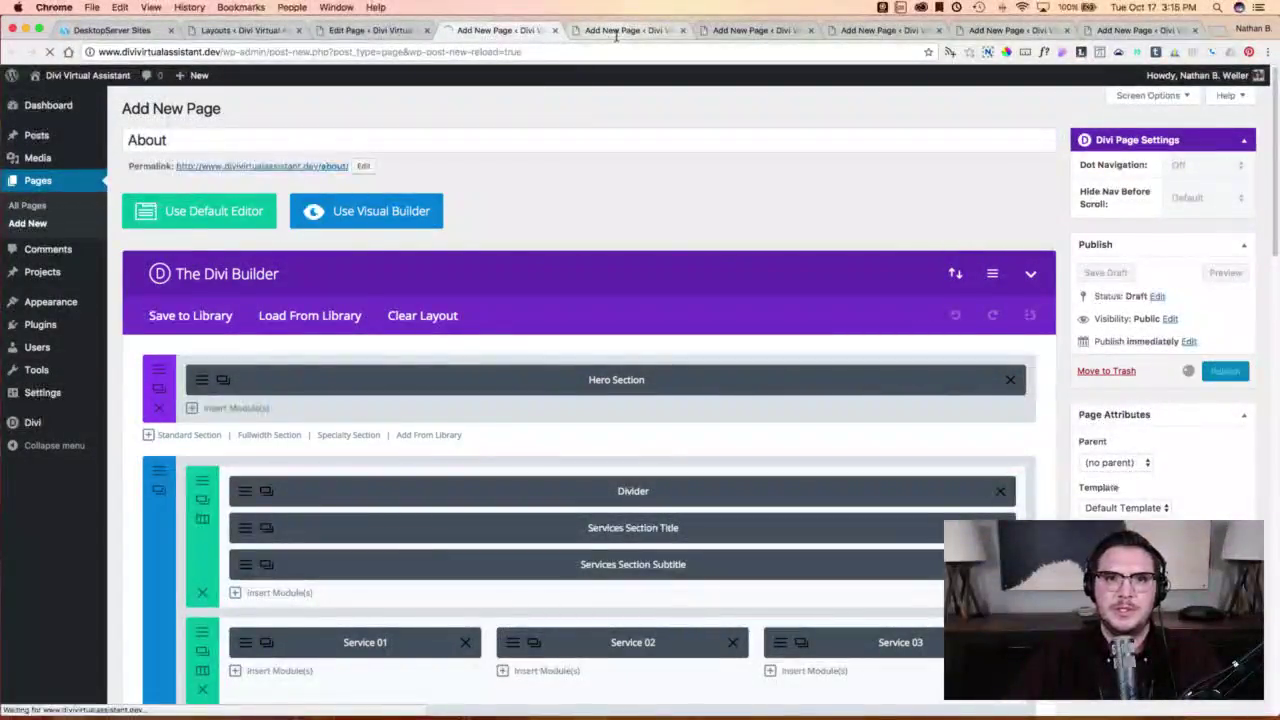
{"action": "left_click", "coordinate": [360, 30]}
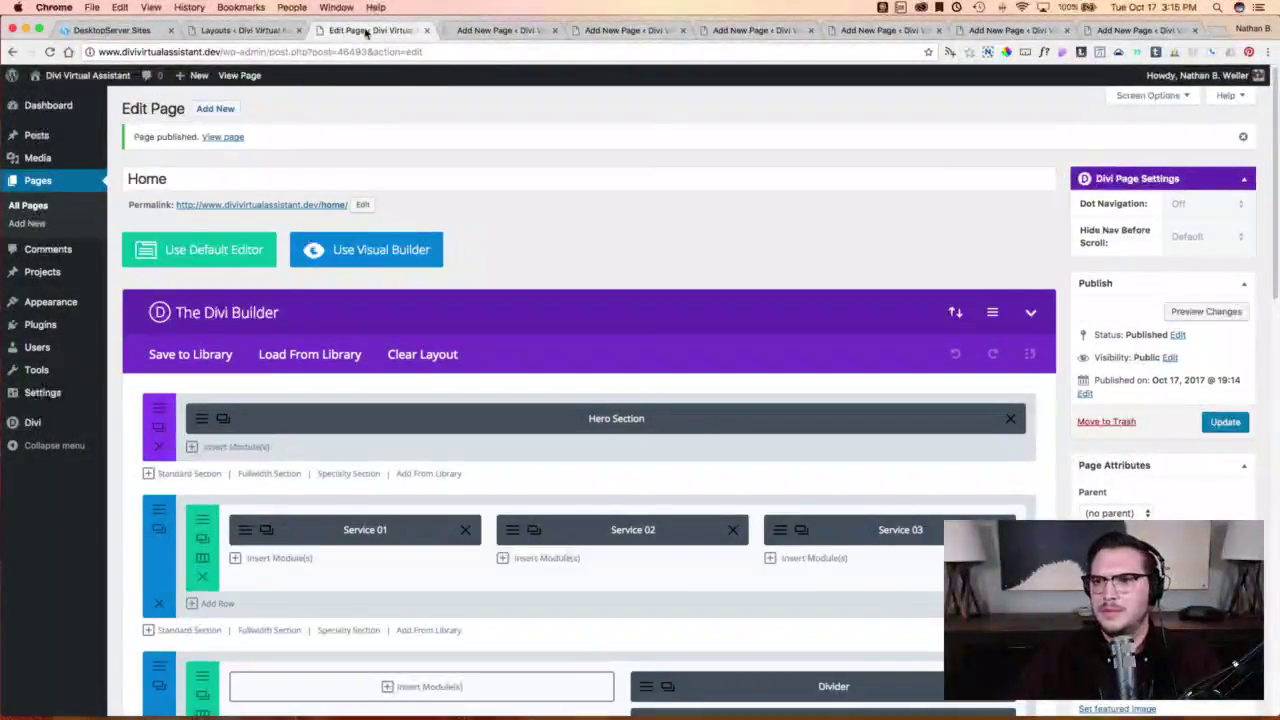
In the next empty page editor, title the page Blog, load the Business_Blog layout from the Divi library and publish it.
{"action": "left_click", "coordinate": [610, 31]}
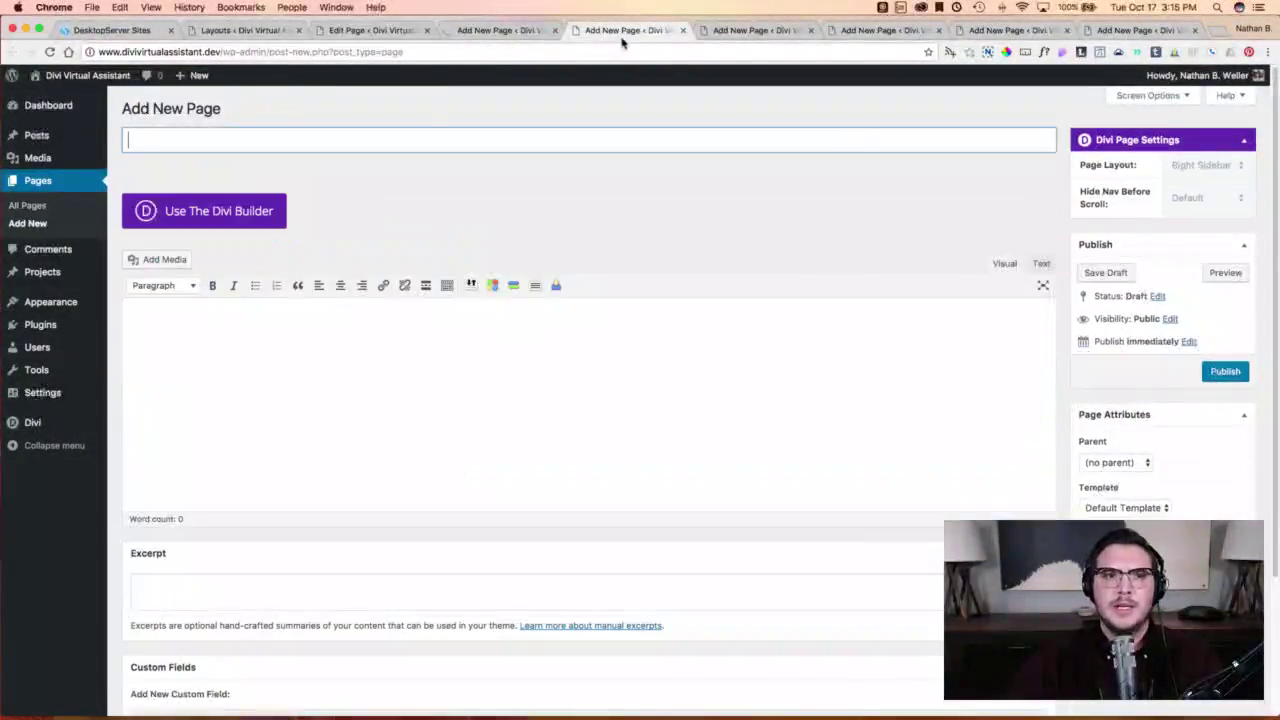
{"action": "left_click", "coordinate": [287, 139]}
{"action": "type", "text": "Blog"}
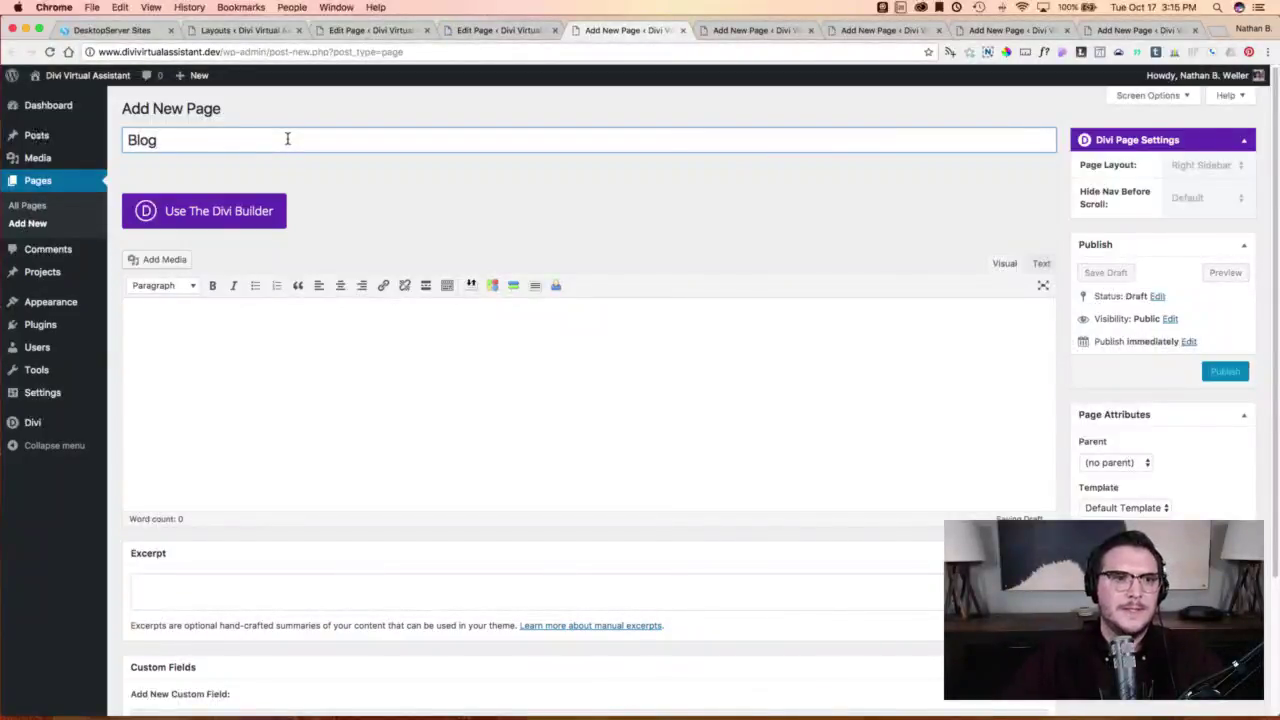
{"action": "left_click", "coordinate": [205, 211]}
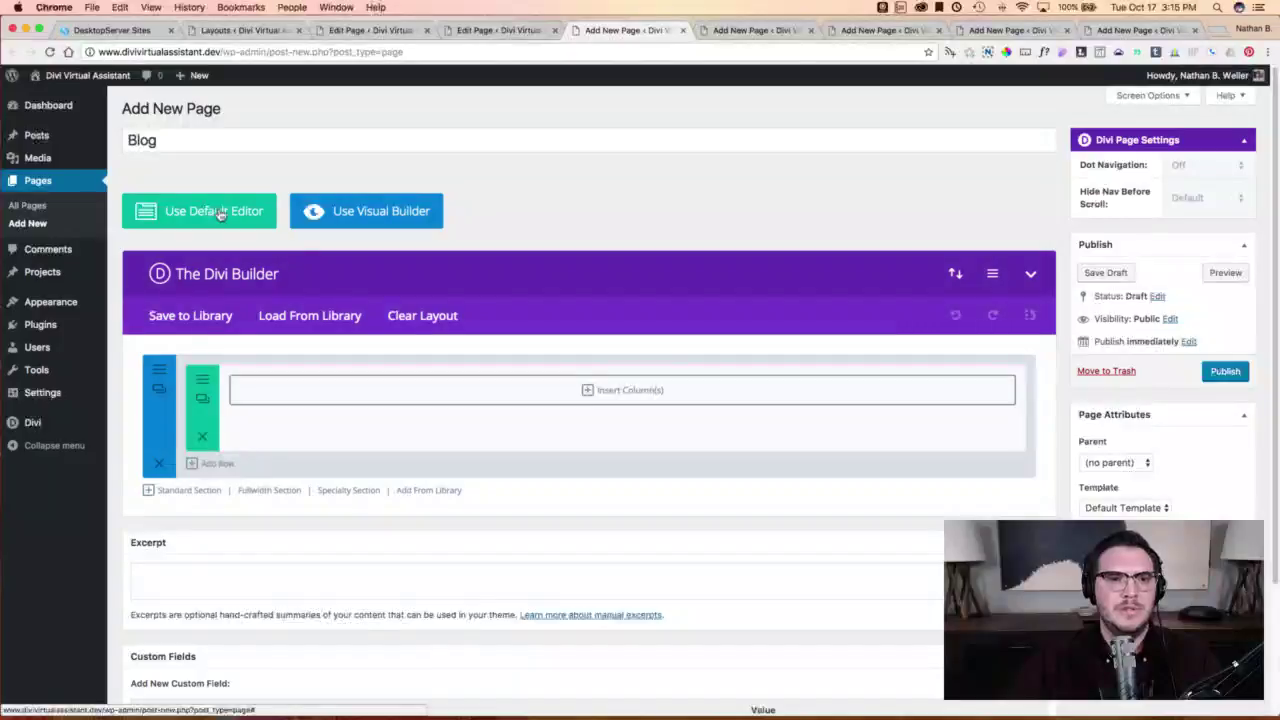
{"action": "left_click", "coordinate": [300, 316]}
{"action": "left_click", "coordinate": [521, 189]}
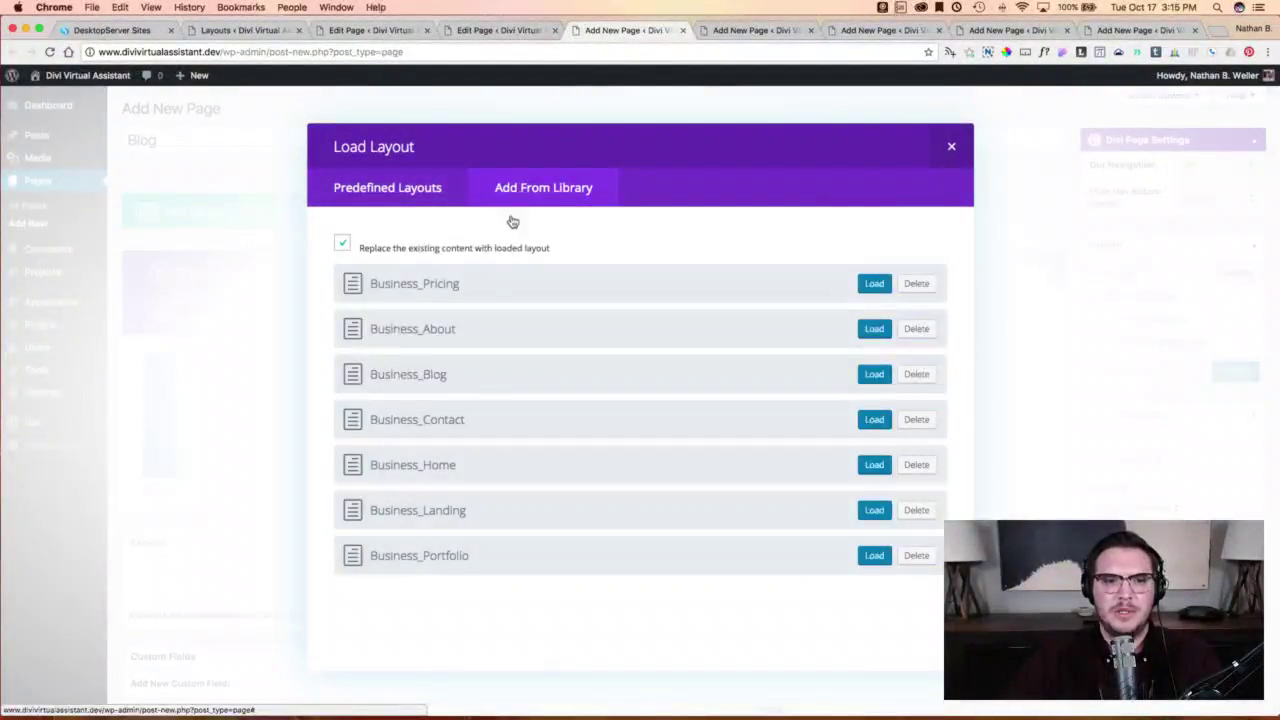
{"action": "left_click", "coordinate": [874, 380]}
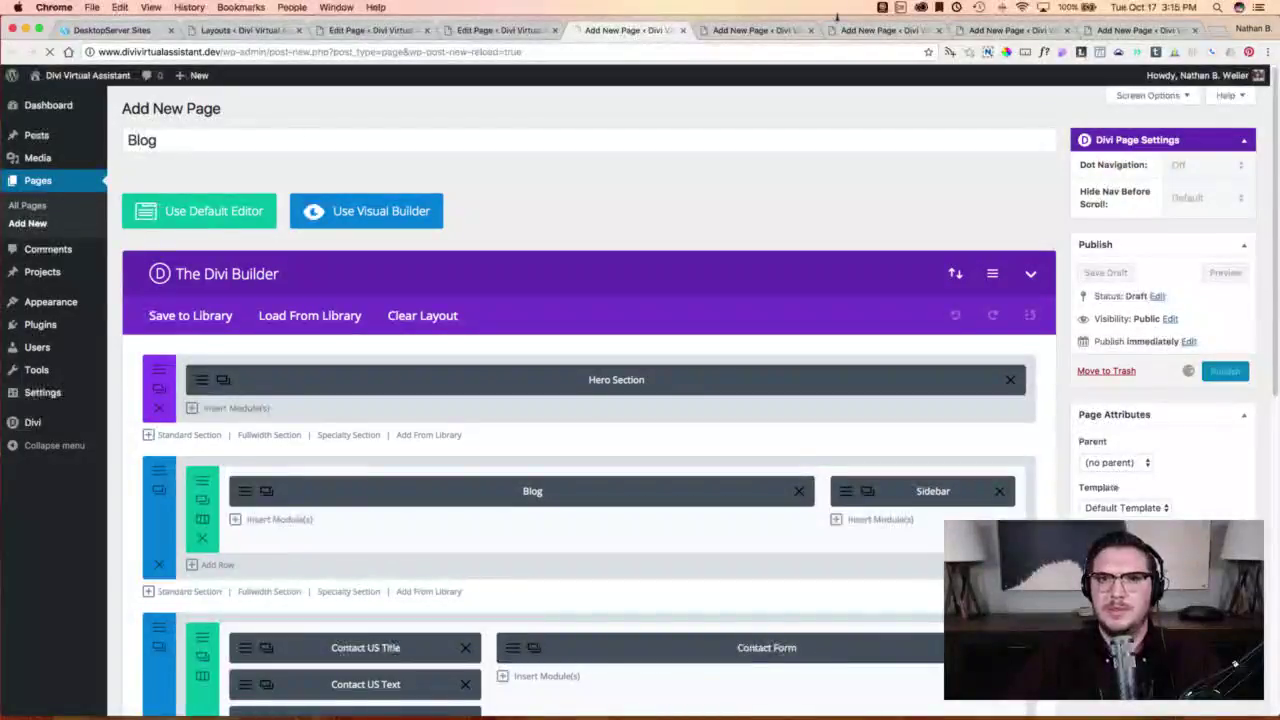
Create a page titled Portfolio in the next empty editor with the Business_Portfolio library layout and publish it.
{"action": "left_click", "coordinate": [752, 31]}
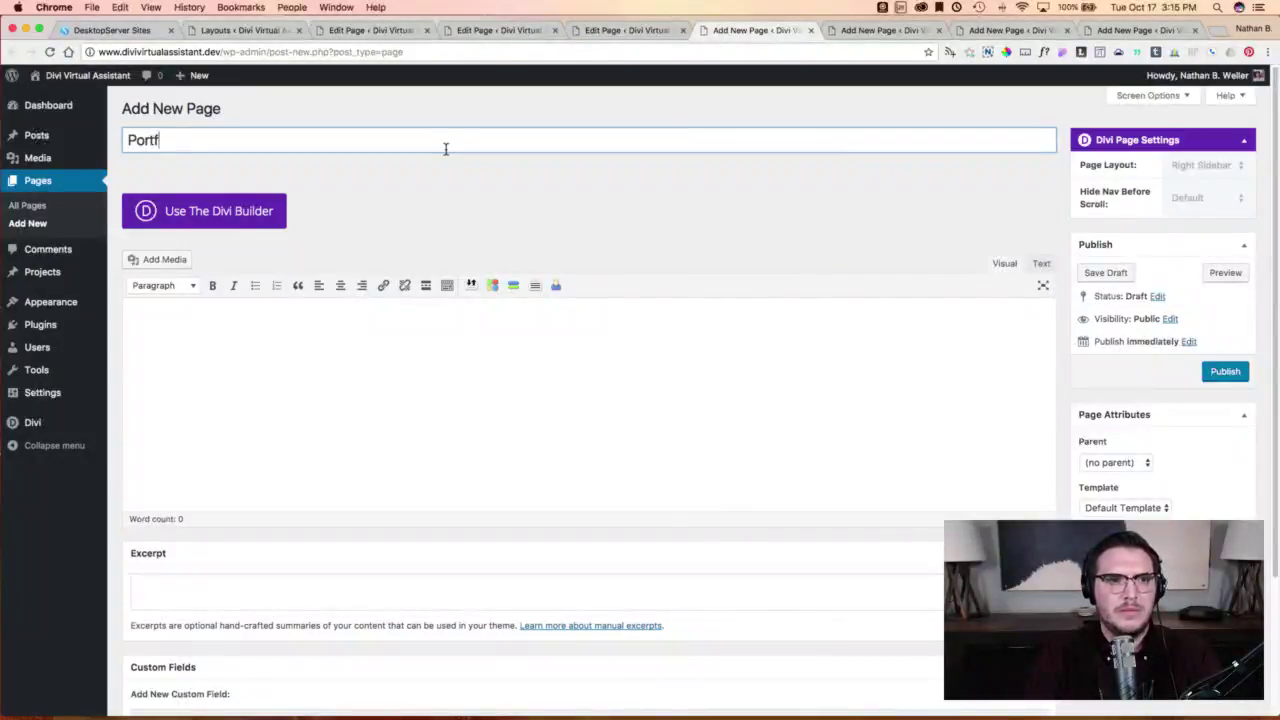
{"action": "left_click", "coordinate": [251, 213]}
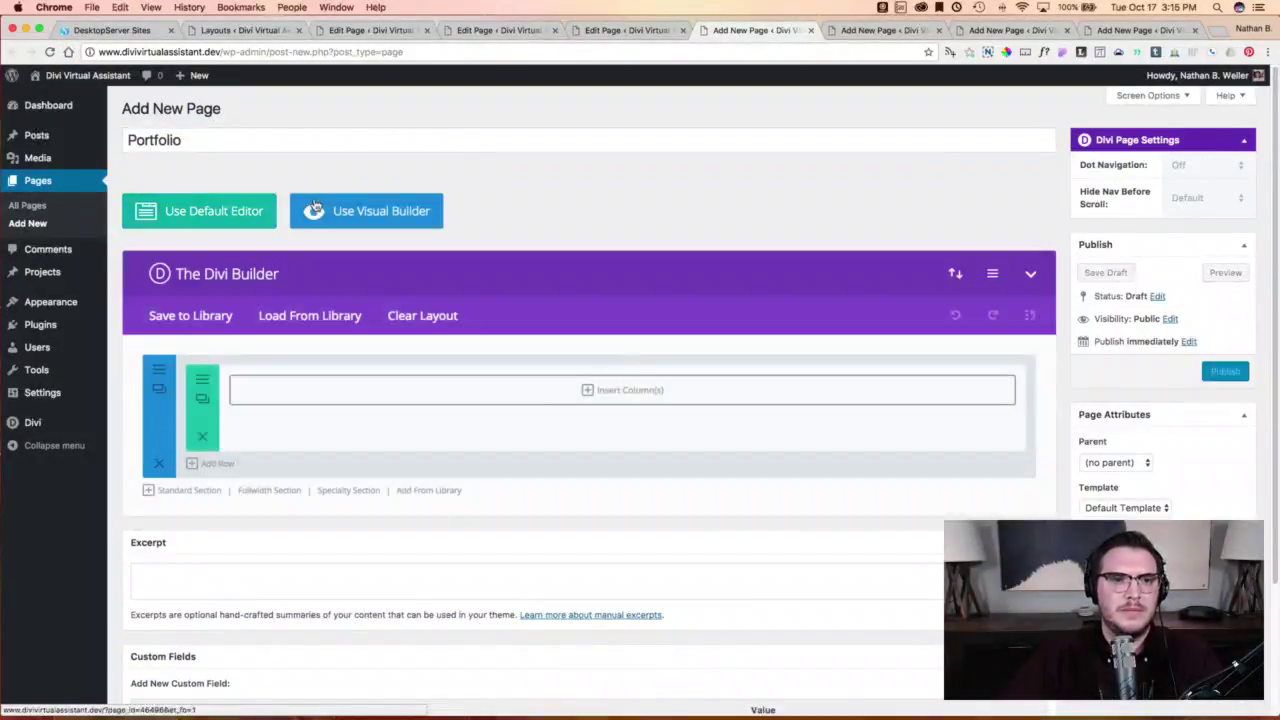
{"action": "left_click", "coordinate": [313, 316]}
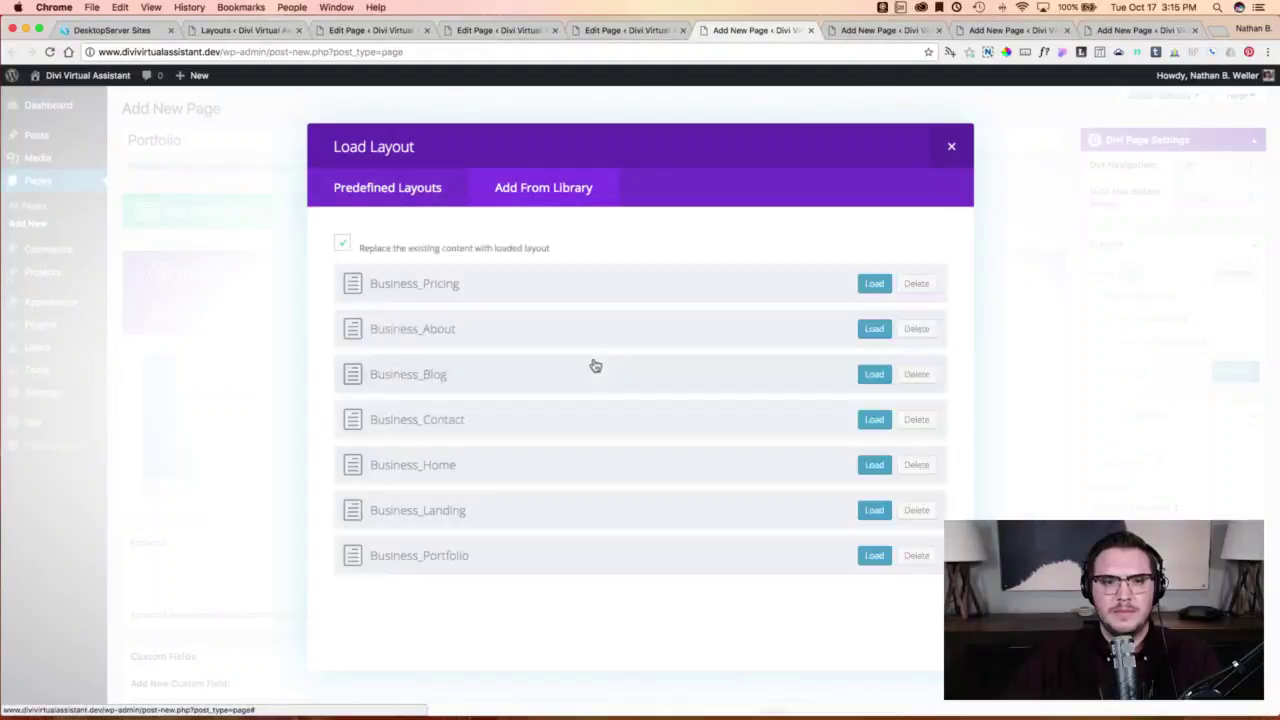
{"action": "left_click", "coordinate": [873, 556]}
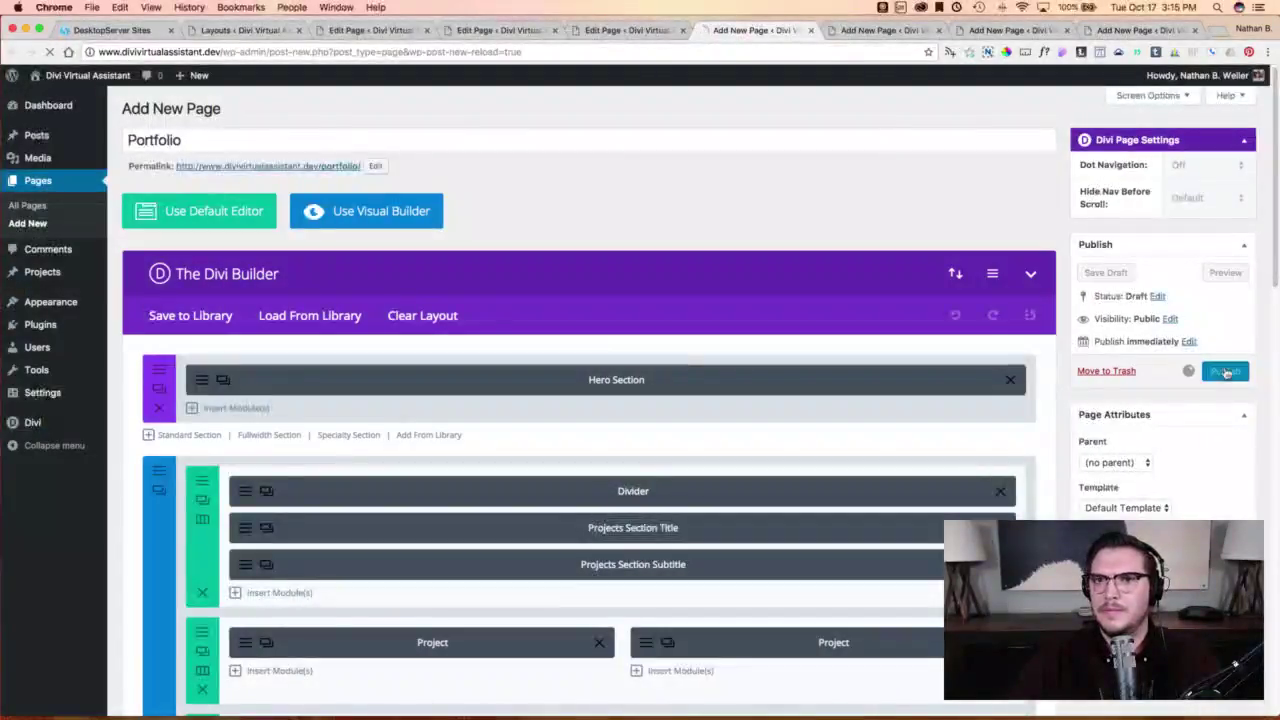
{"action": "left_click", "coordinate": [1231, 372]}
Build a Pricing page in the next empty editor from the saved Business_Pricing layout and publish it.
{"action": "left_click", "coordinate": [867, 33]}
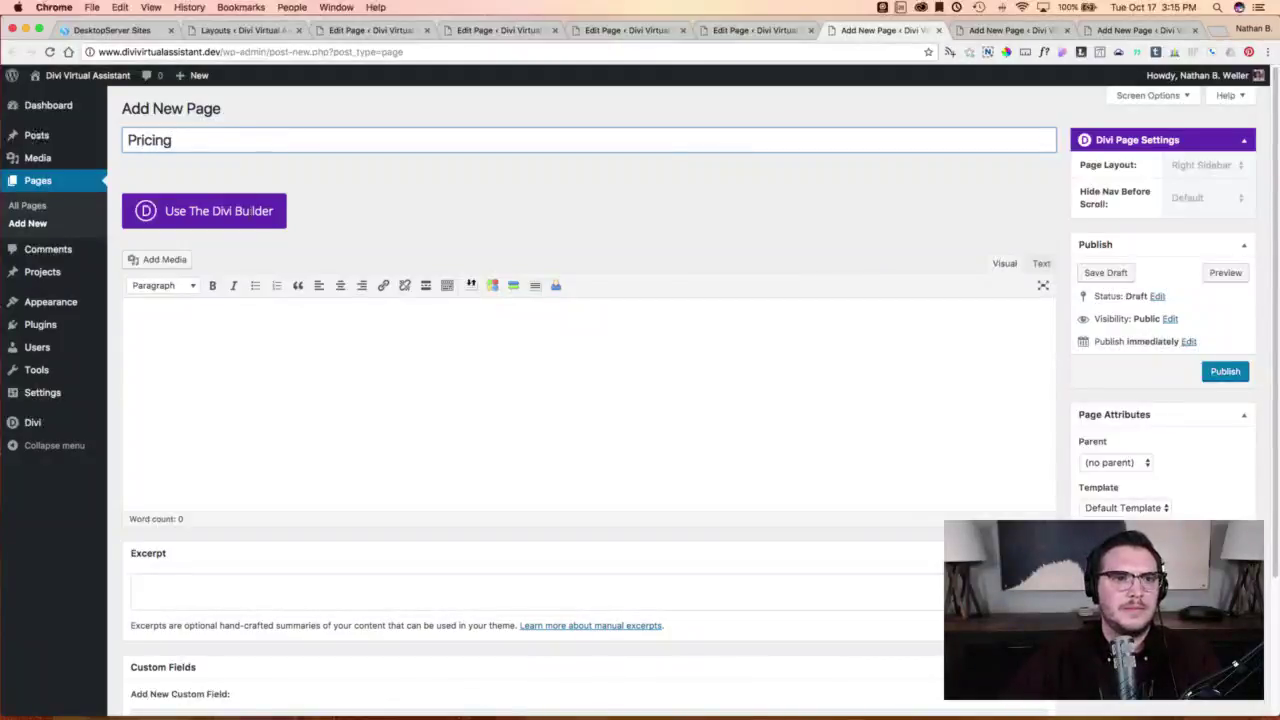
{"action": "left_click", "coordinate": [249, 211]}
{"action": "left_click", "coordinate": [315, 313]}
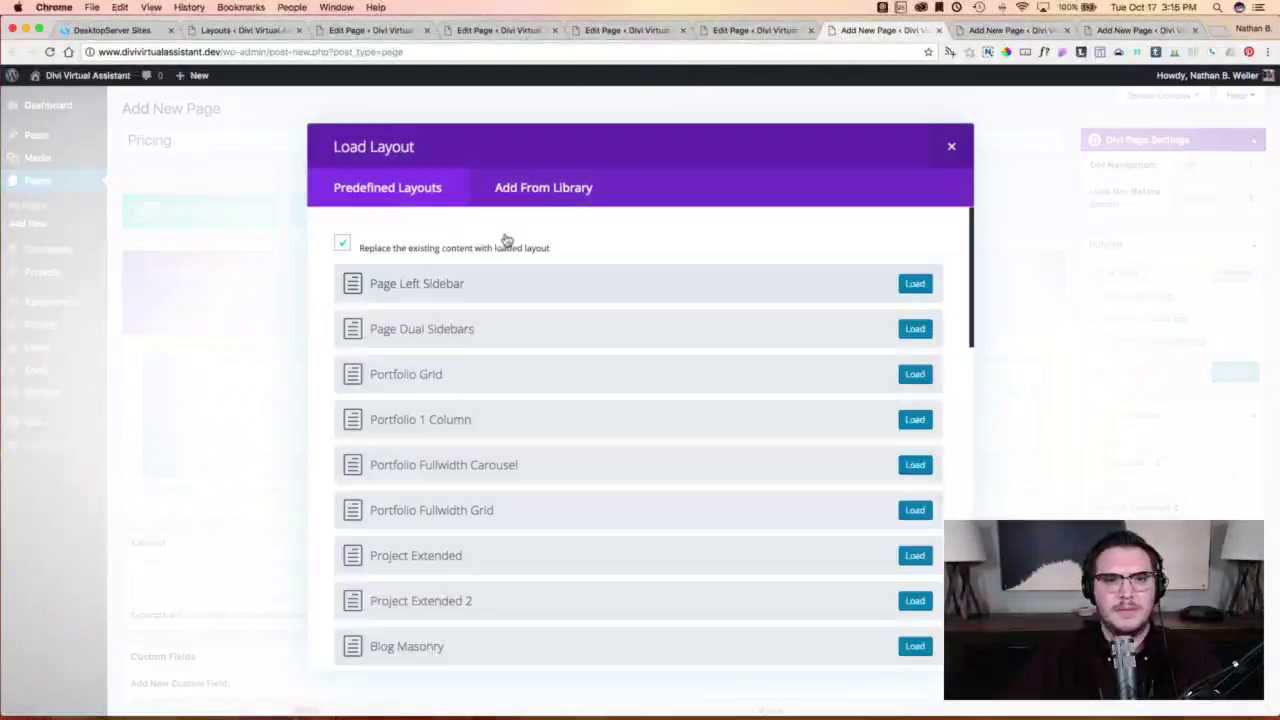
{"action": "left_click", "coordinate": [537, 191]}
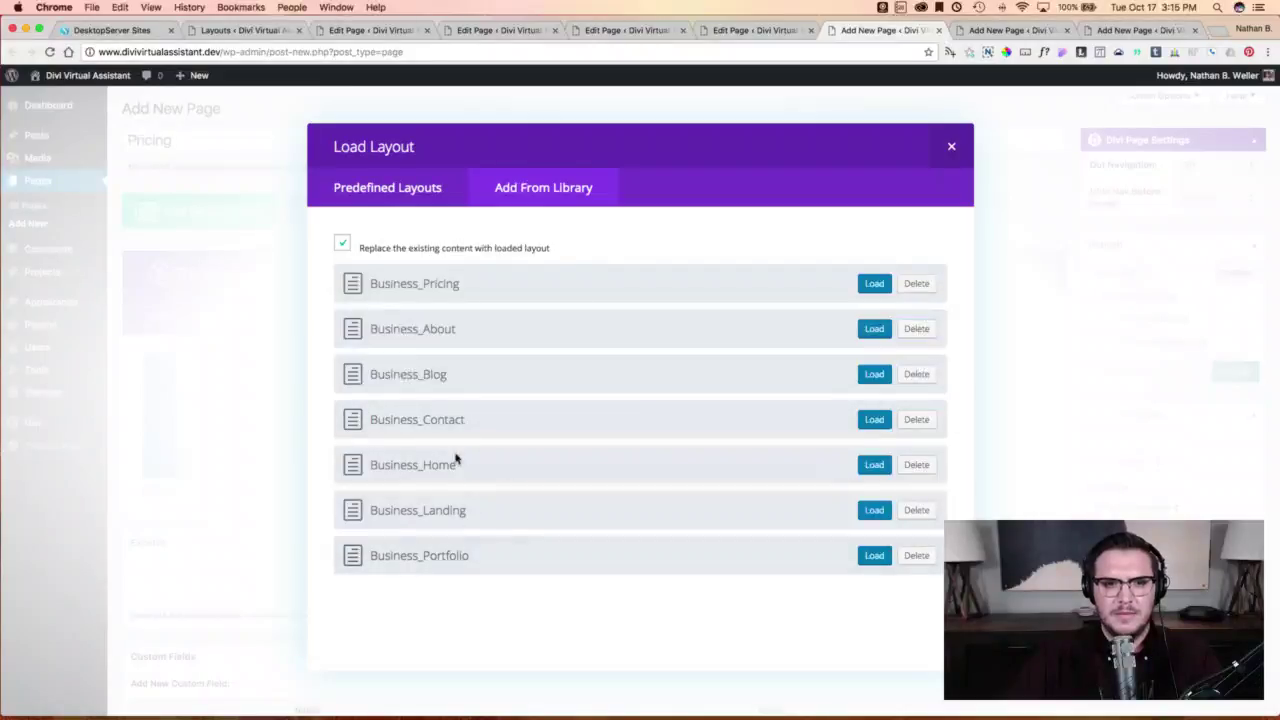
{"action": "left_click", "coordinate": [860, 285]}
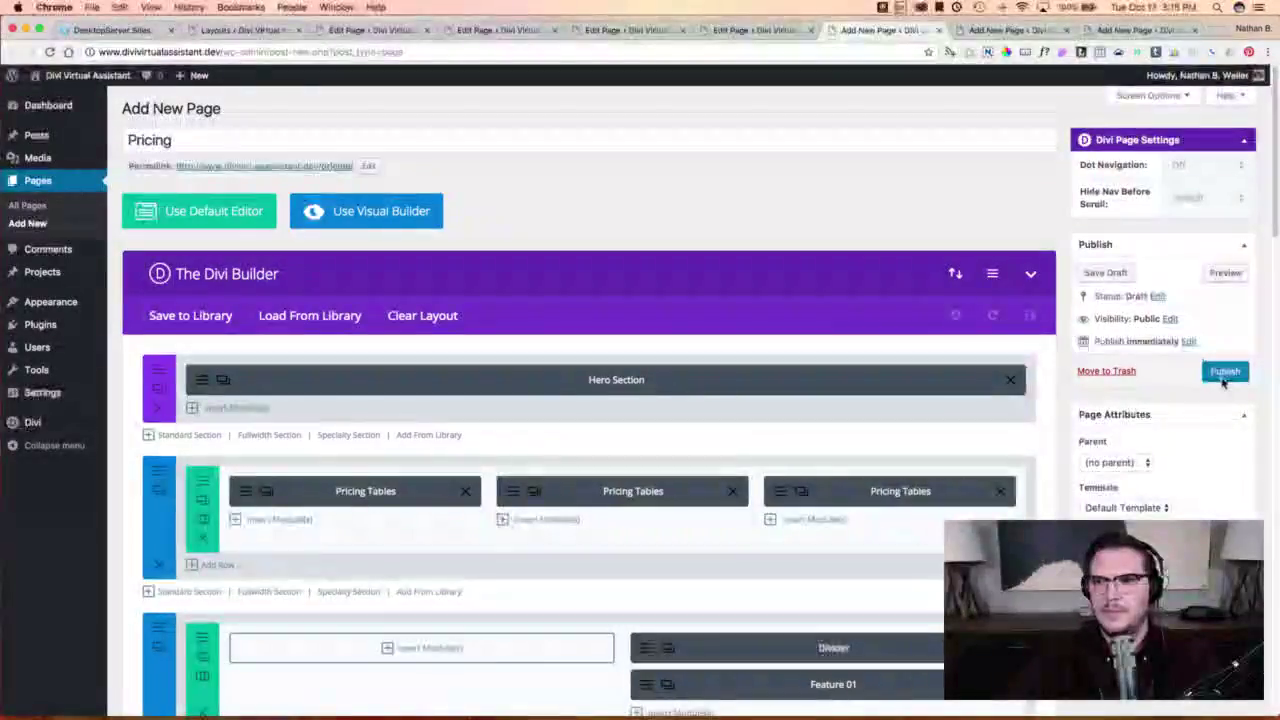
{"action": "left_click", "coordinate": [1225, 370]}
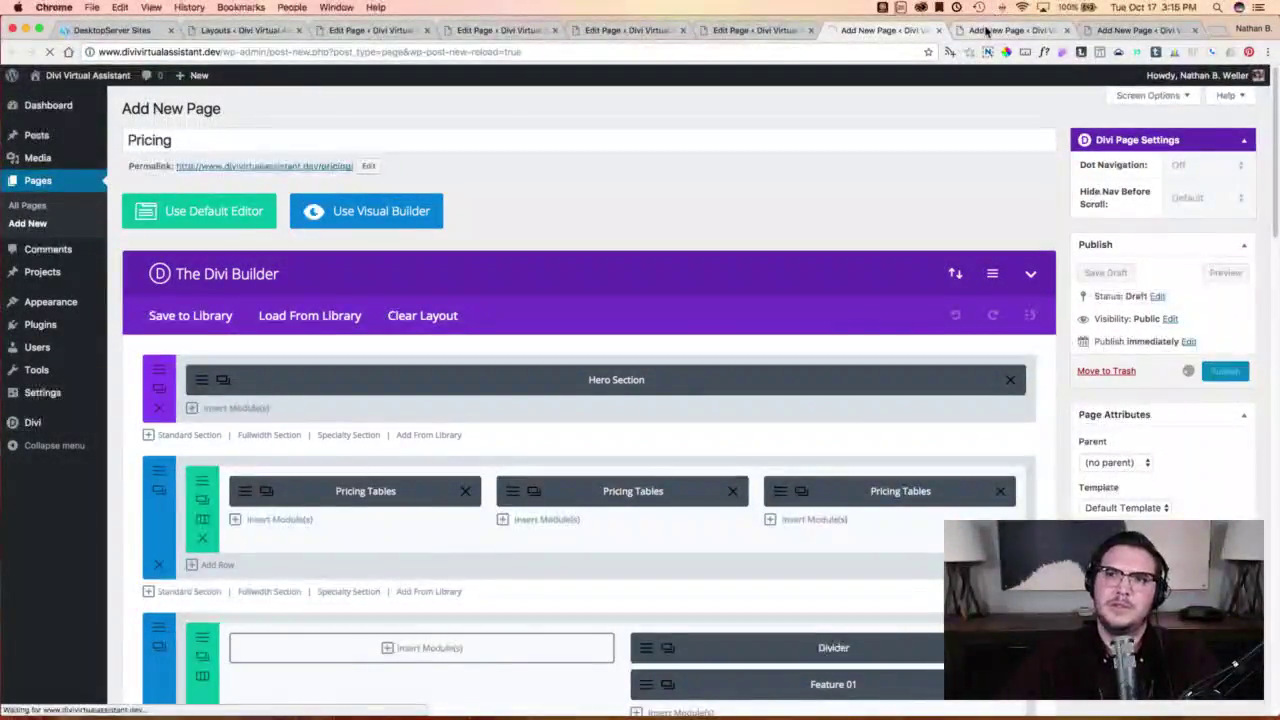
Title the next empty page Contact, fill it with the Business_Contact library layout and publish it.
{"action": "left_click", "coordinate": [990, 31]}
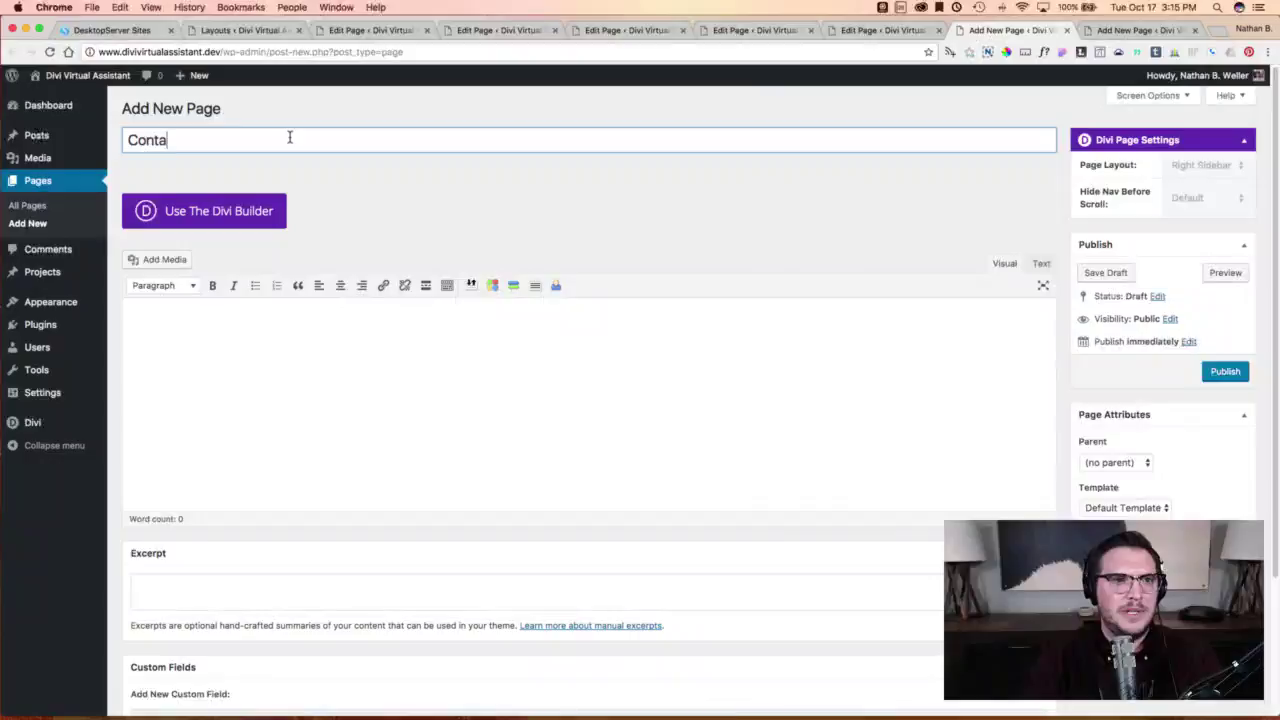
{"action": "left_click", "coordinate": [237, 210]}
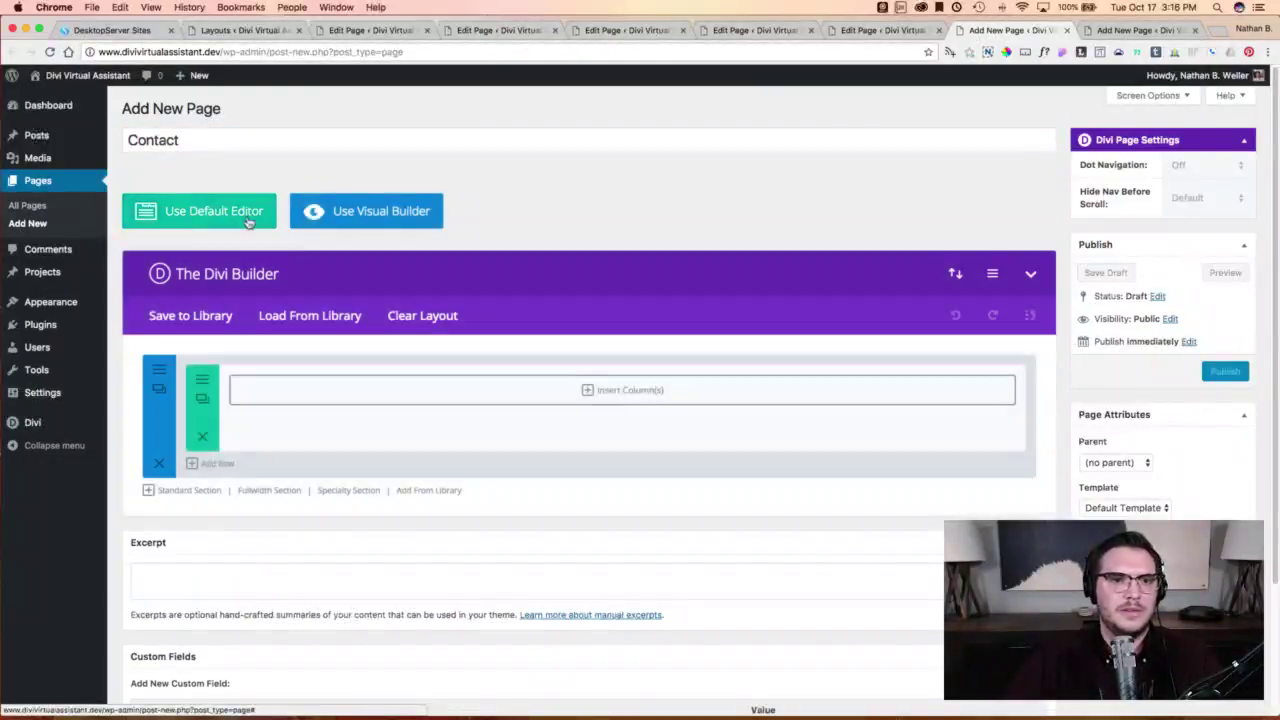
{"action": "left_click", "coordinate": [298, 316]}
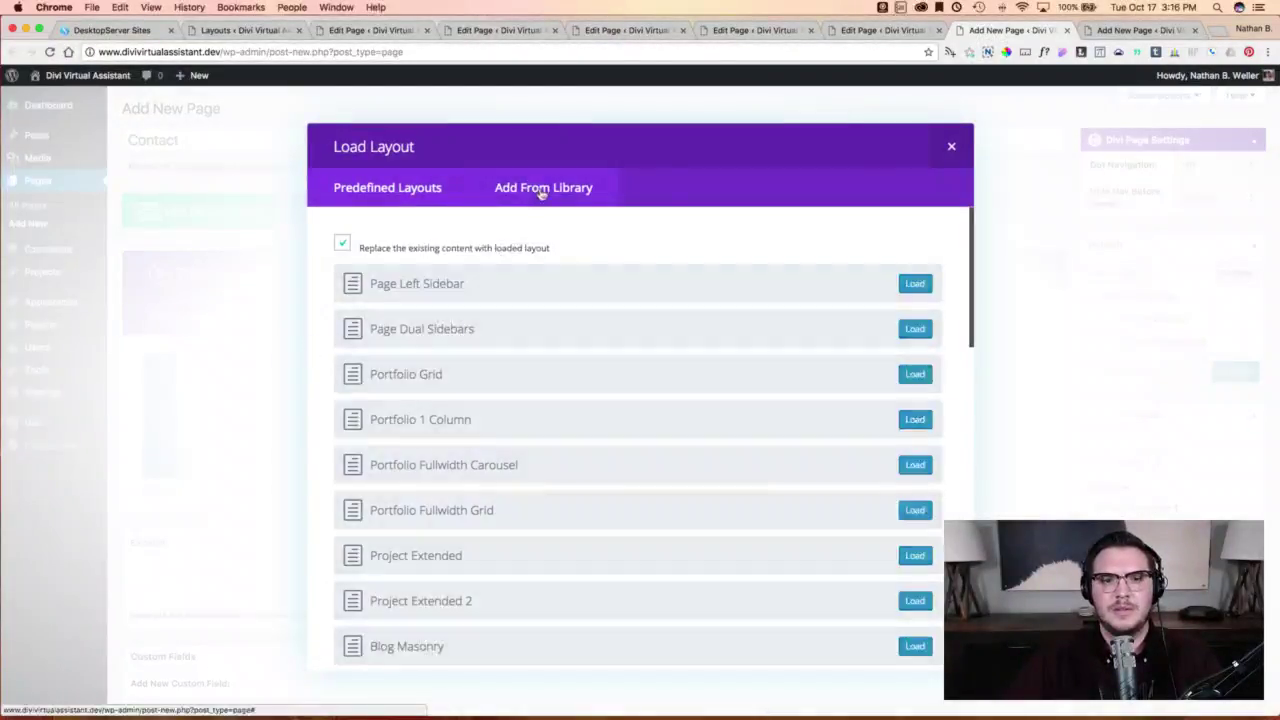
{"action": "left_click", "coordinate": [560, 190]}
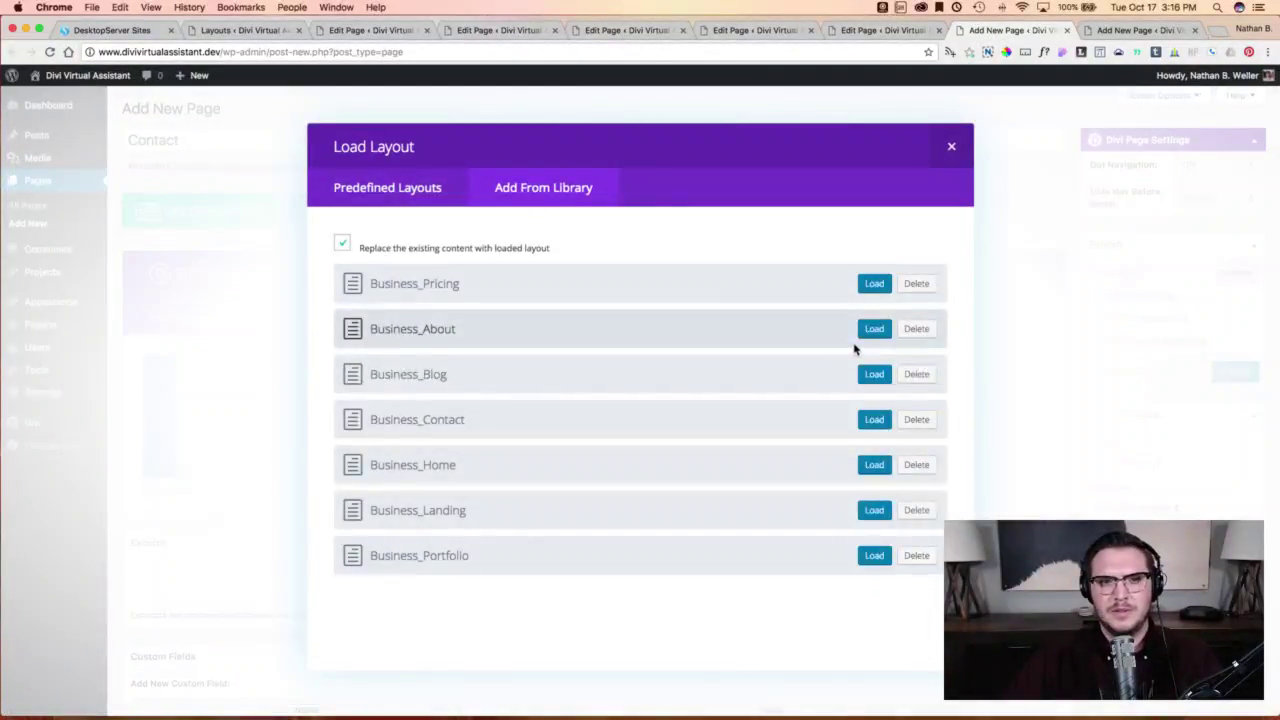
{"action": "left_click", "coordinate": [874, 420]}
{"action": "left_click", "coordinate": [1245, 376]}
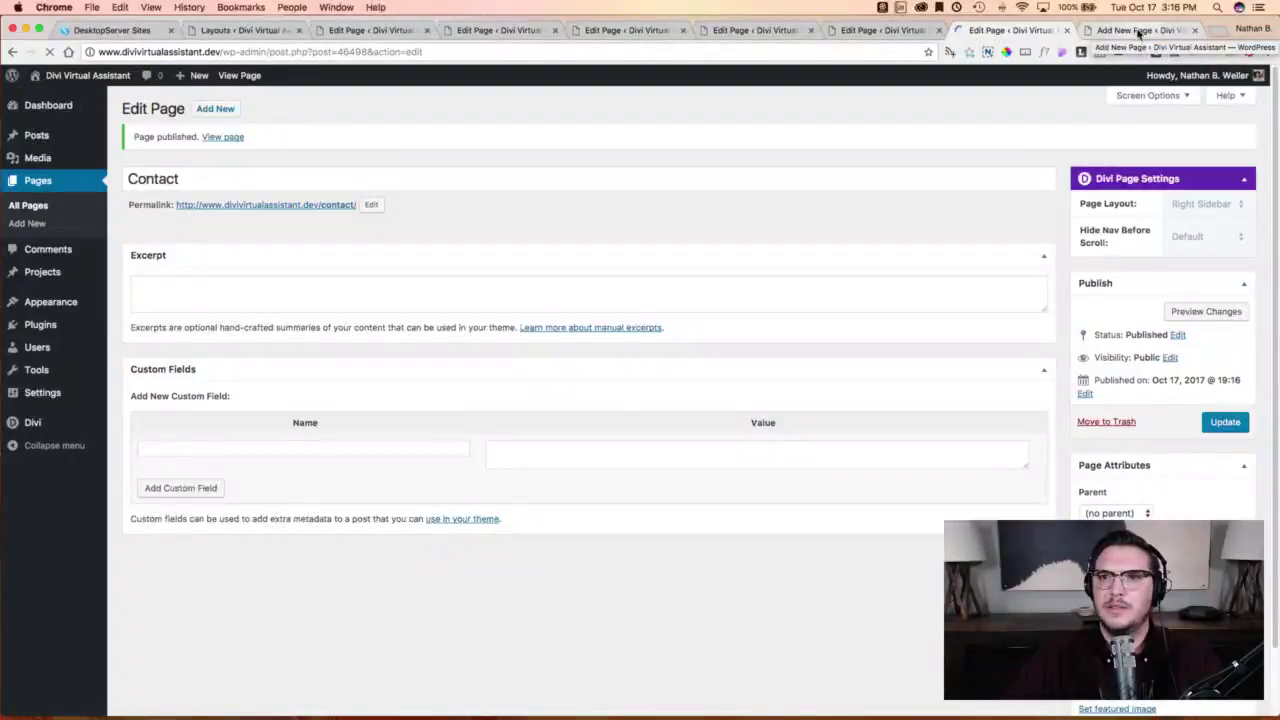
In the last empty page editor, title the page Landing Page, load the Business_Landing layout from the library and publish it.
{"action": "left_click", "coordinate": [1139, 31]}
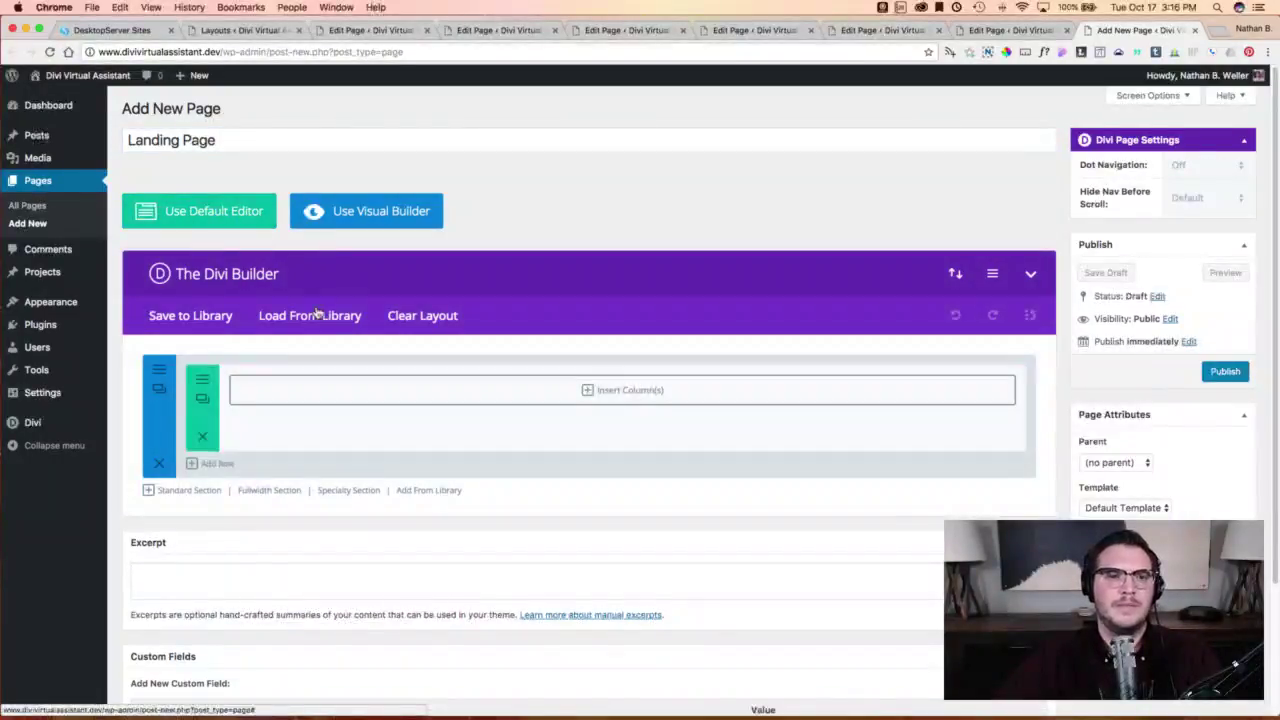
{"action": "left_click", "coordinate": [310, 315]}
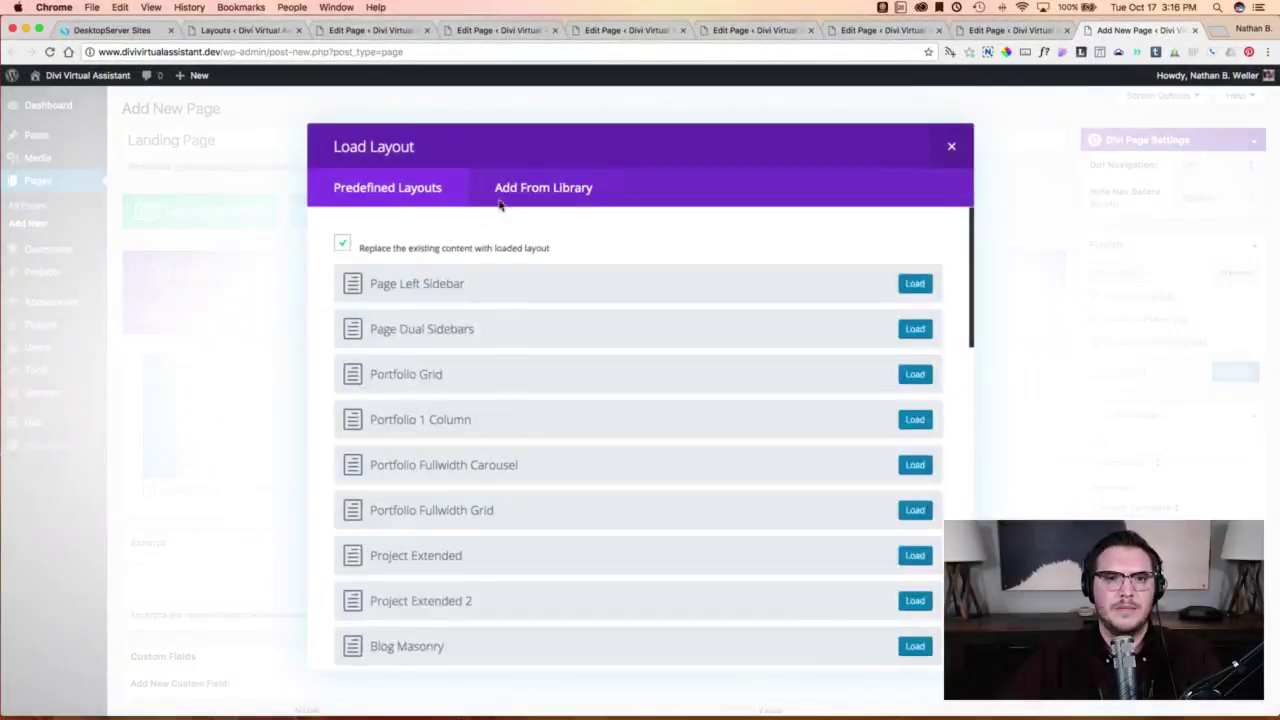
{"action": "left_click", "coordinate": [518, 195]}
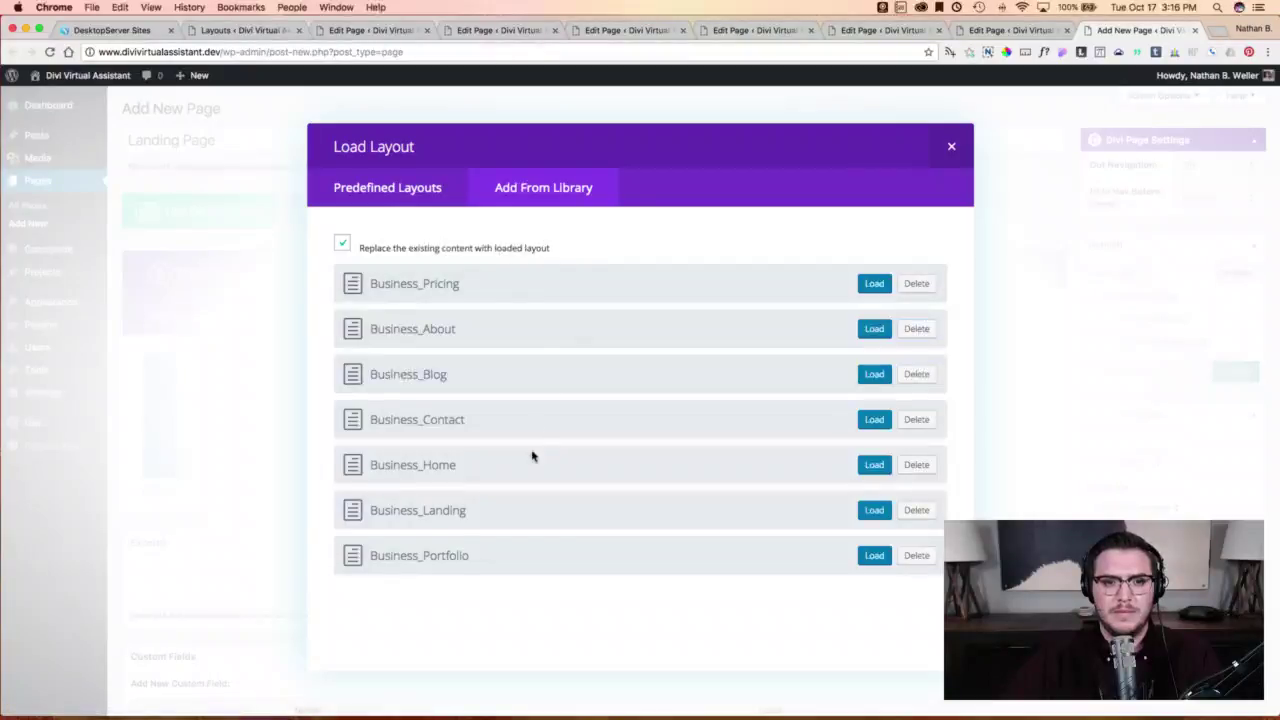
{"action": "left_click", "coordinate": [874, 510]}
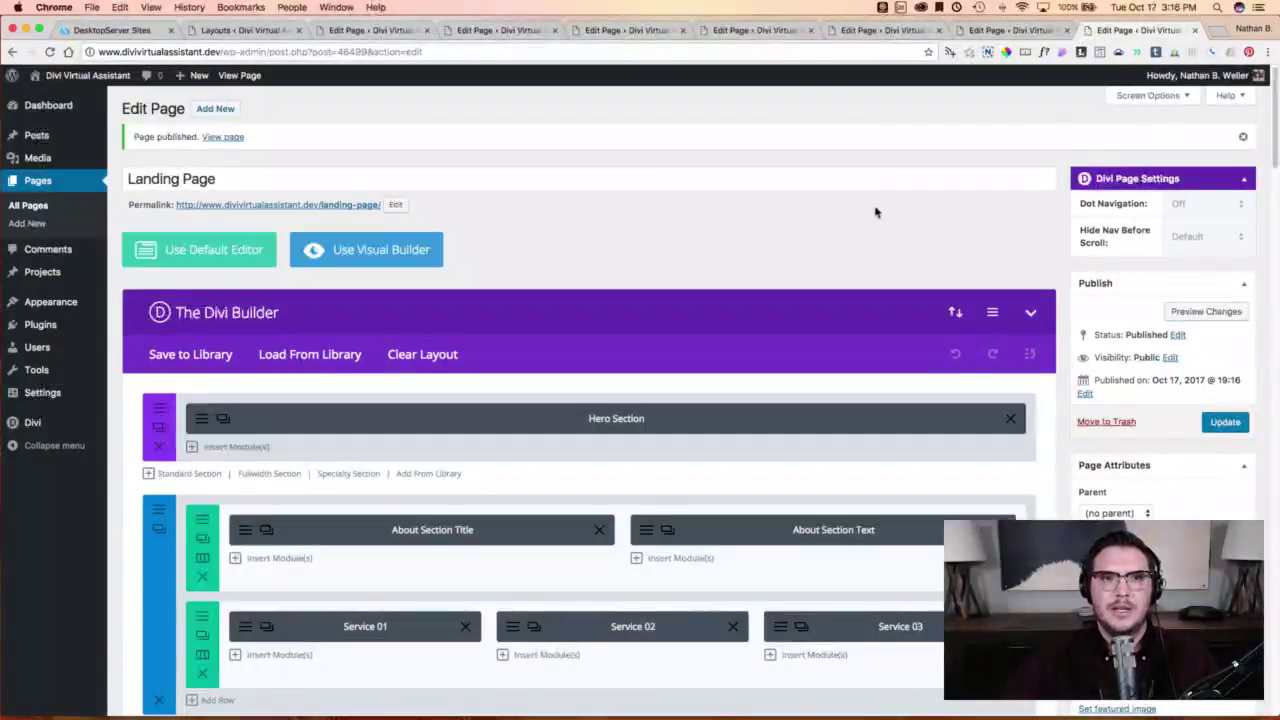
Close the other finished page editors, keeping the Landing Page one, and visit the site's front end from it.
{"action": "left_click", "coordinate": [426, 31]}
{"action": "left_click", "coordinate": [426, 31]}
{"action": "left_click", "coordinate": [426, 31]}
{"action": "left_click", "coordinate": [426, 31]}
{"action": "left_click", "coordinate": [426, 31]}
{"action": "left_click", "coordinate": [426, 32]}
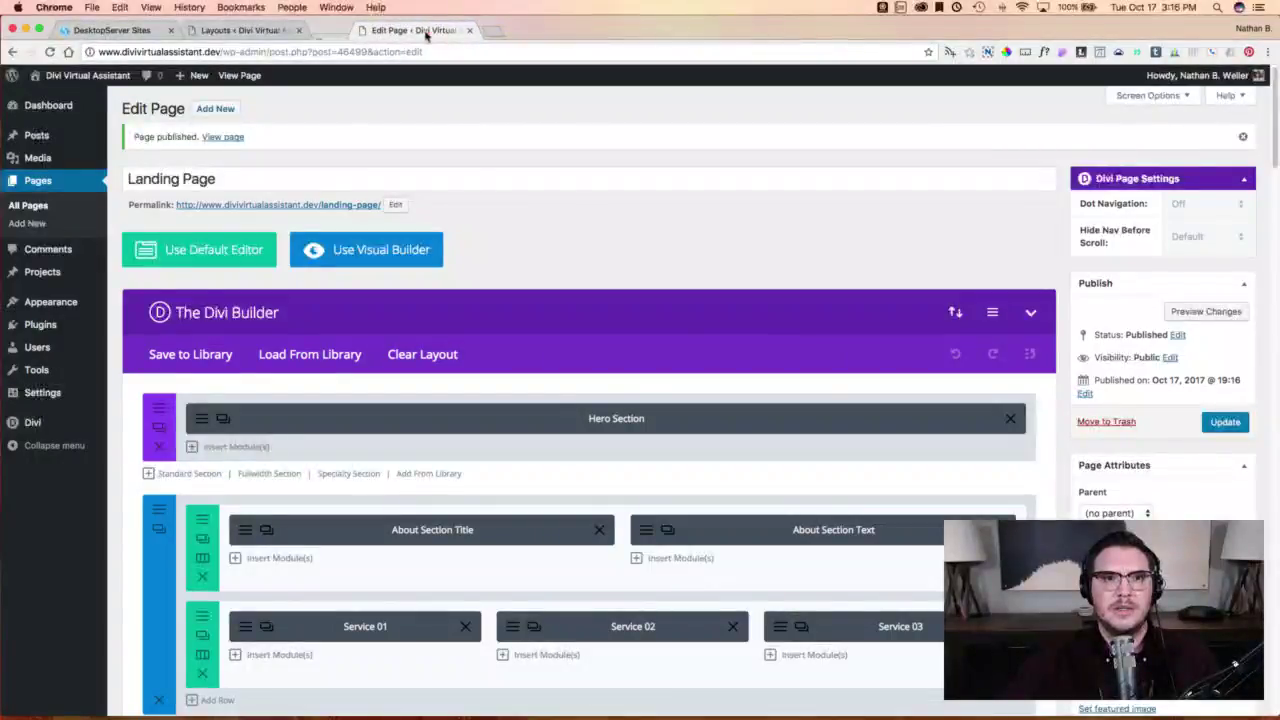
{"action": "left_click", "coordinate": [101, 78]}
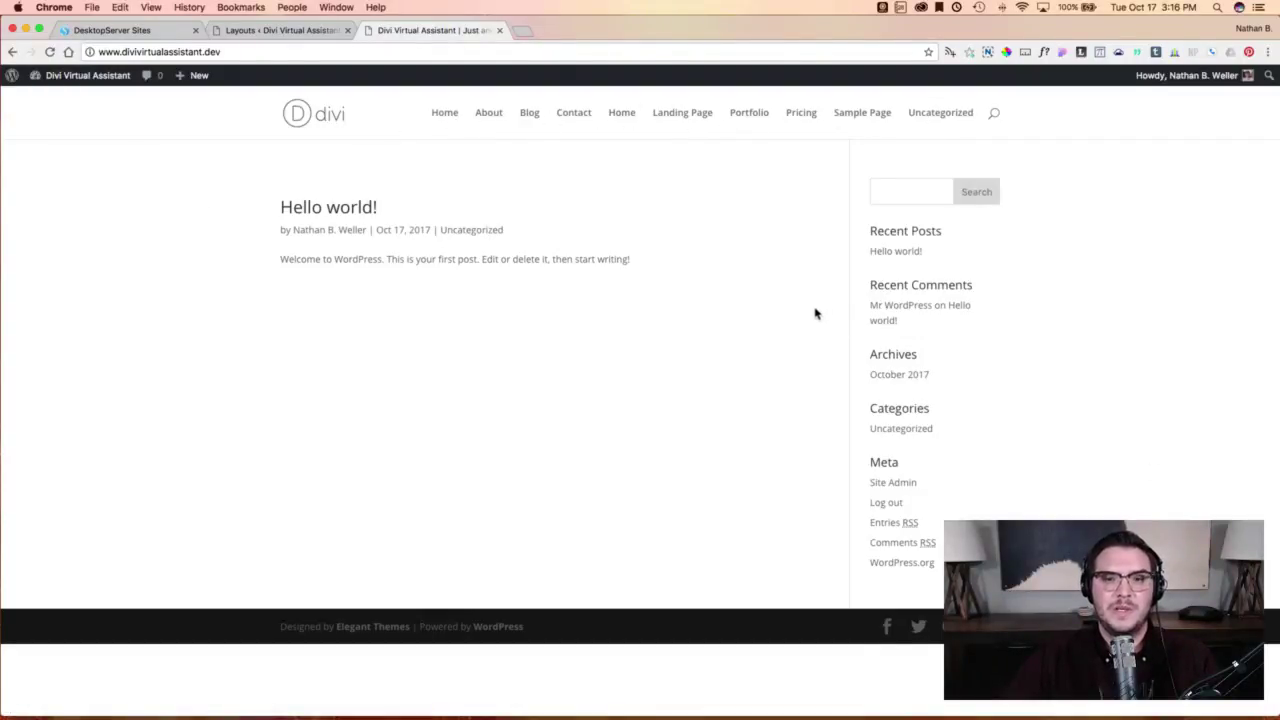
In the Reading Settings, make the front page display the static page Home and save the changes.
{"action": "left_click", "coordinate": [287, 38]}
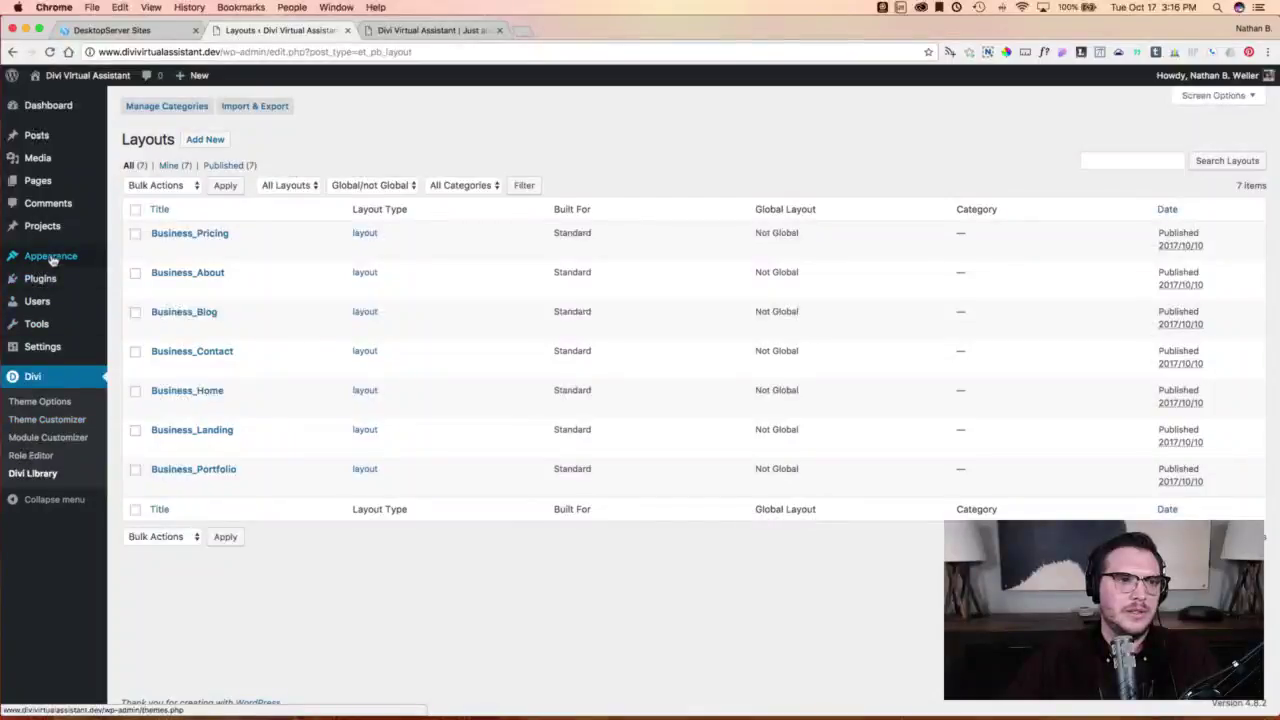
{"action": "mouse_move", "coordinate": [73, 348]}
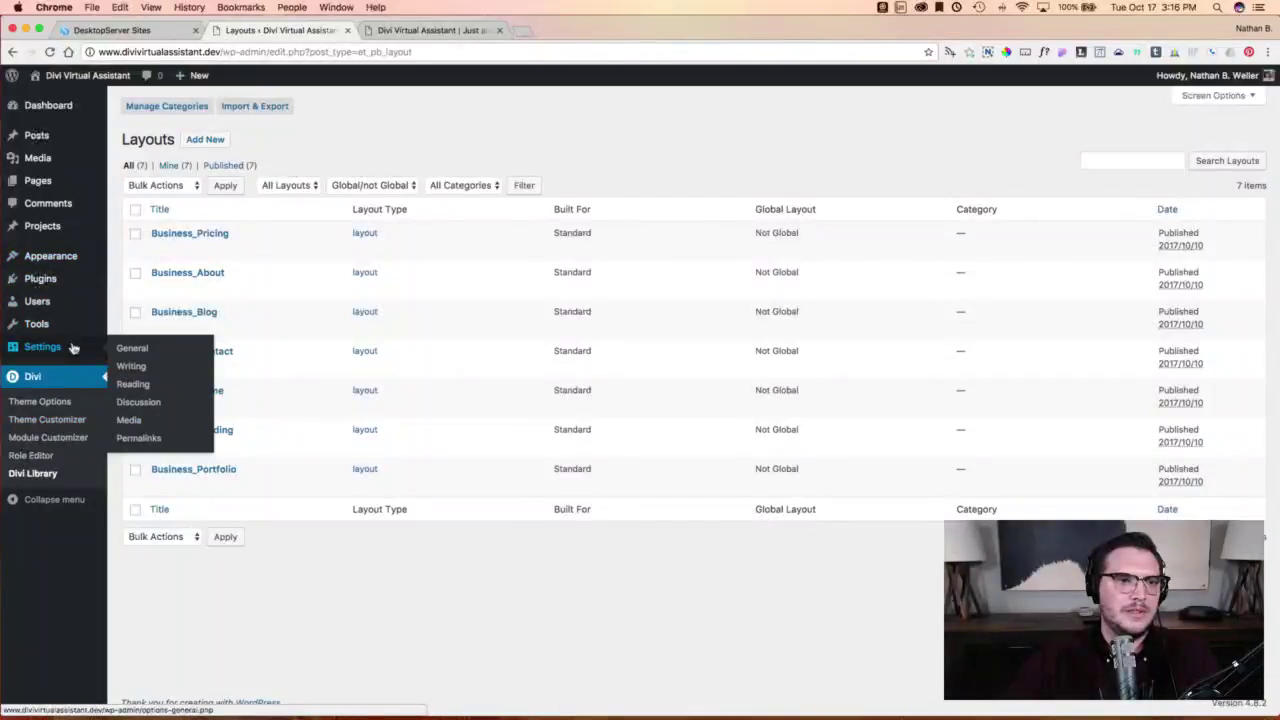
{"action": "left_click", "coordinate": [133, 386]}
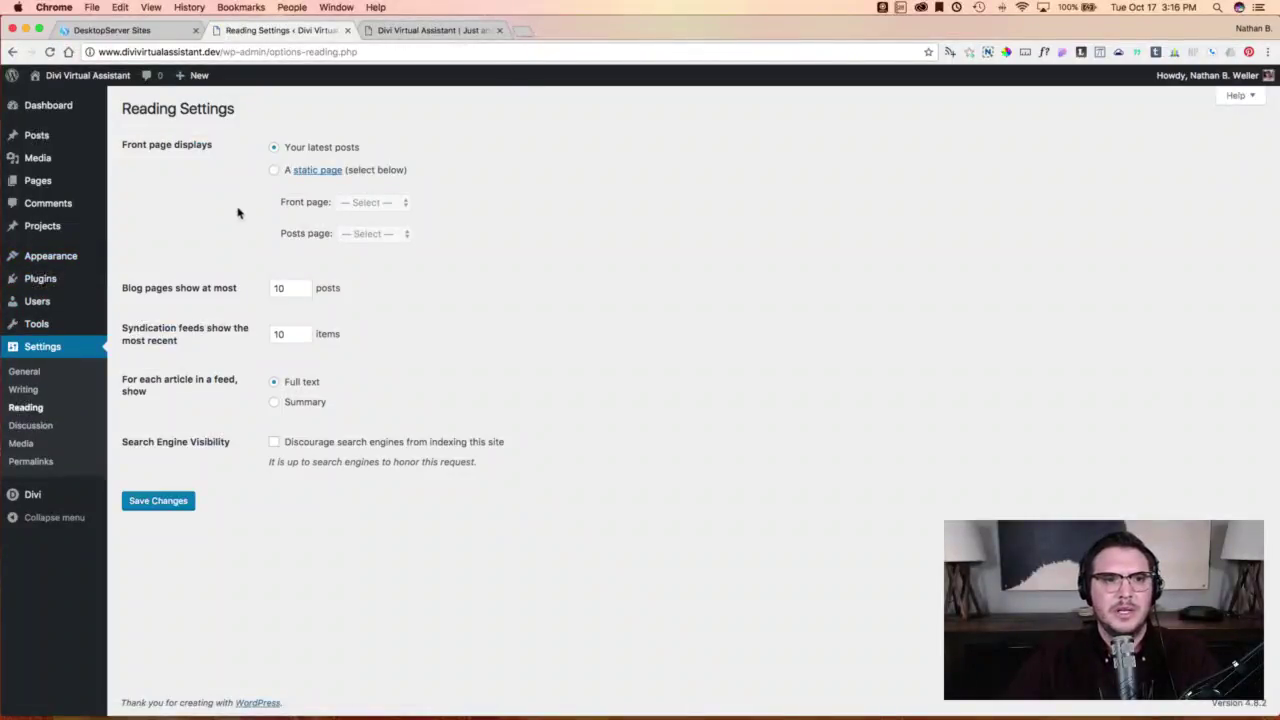
{"action": "left_click", "coordinate": [274, 171]}
{"action": "left_click", "coordinate": [360, 204]}
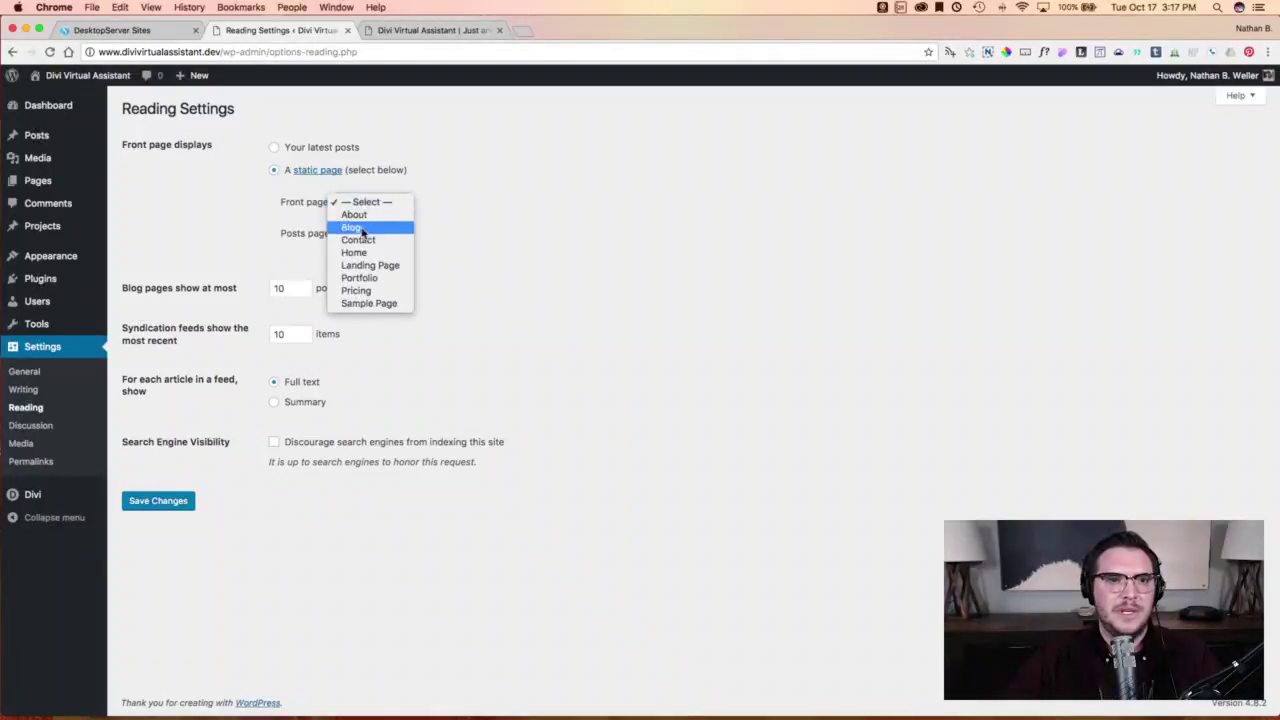
{"action": "left_click", "coordinate": [354, 254]}
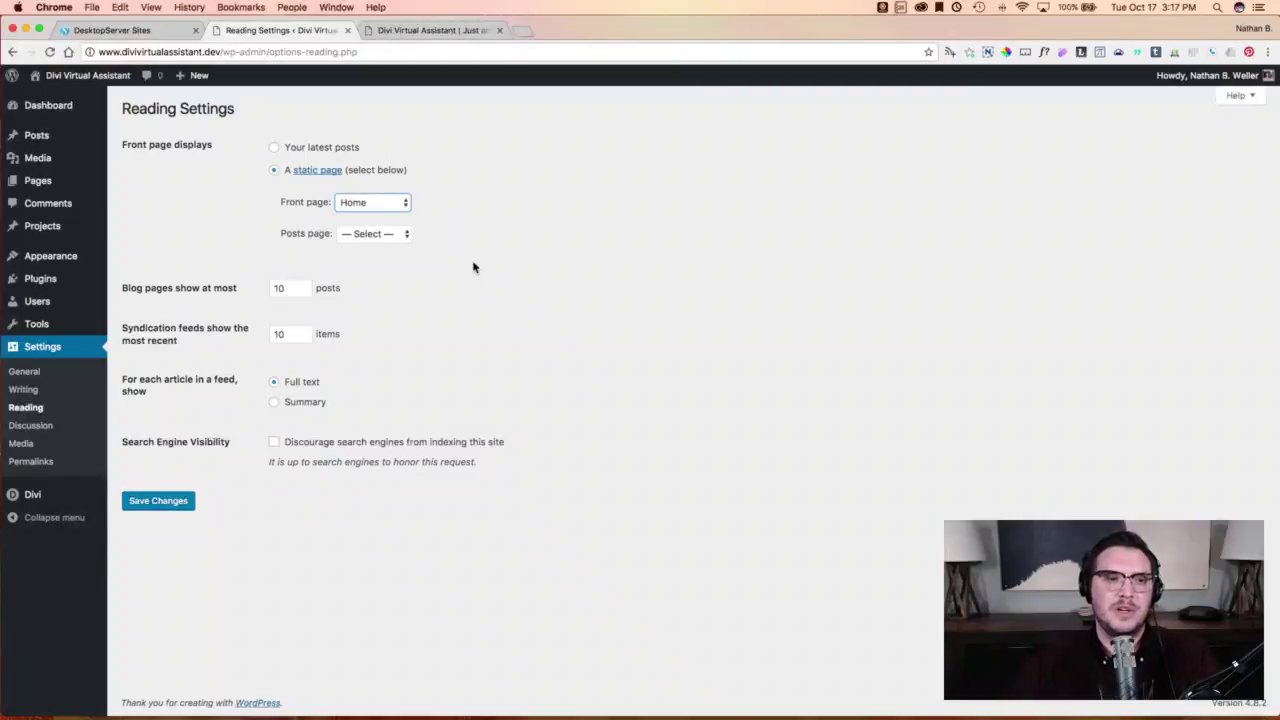
{"action": "left_click", "coordinate": [168, 501]}
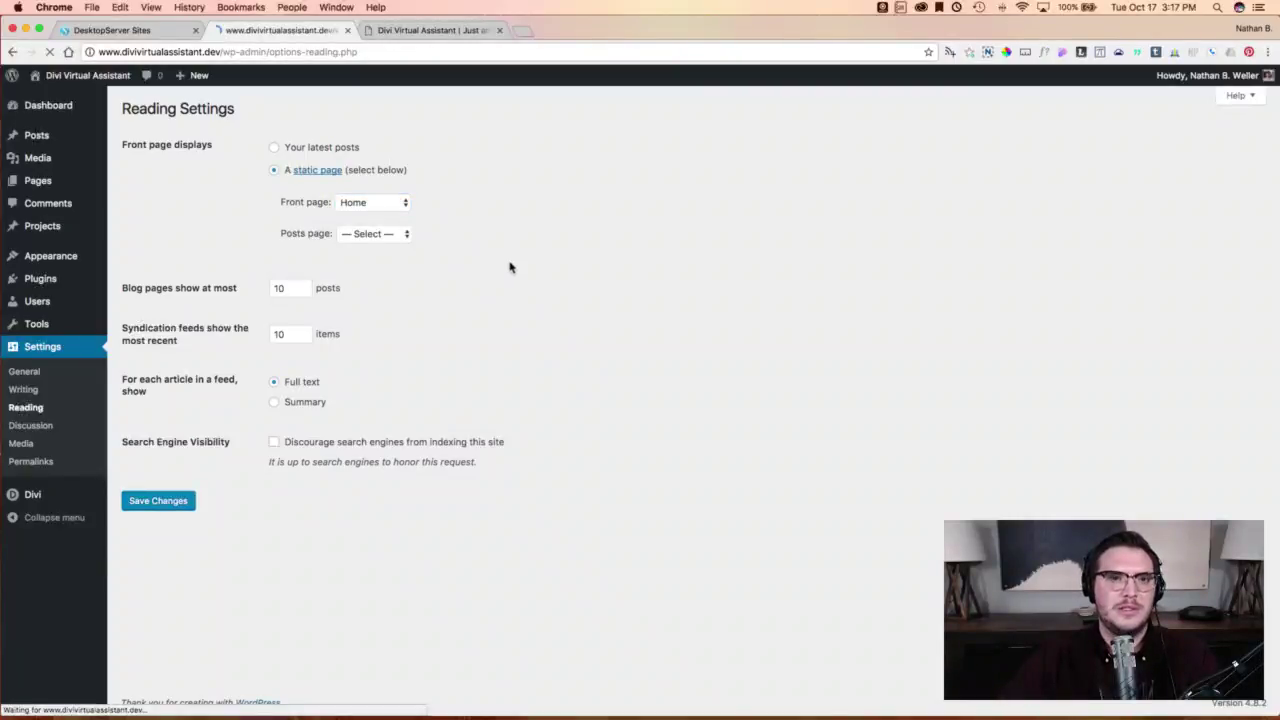
Reload the live site and examine its front page from the hero section down to the contact form and footer.
{"action": "left_click", "coordinate": [432, 30]}
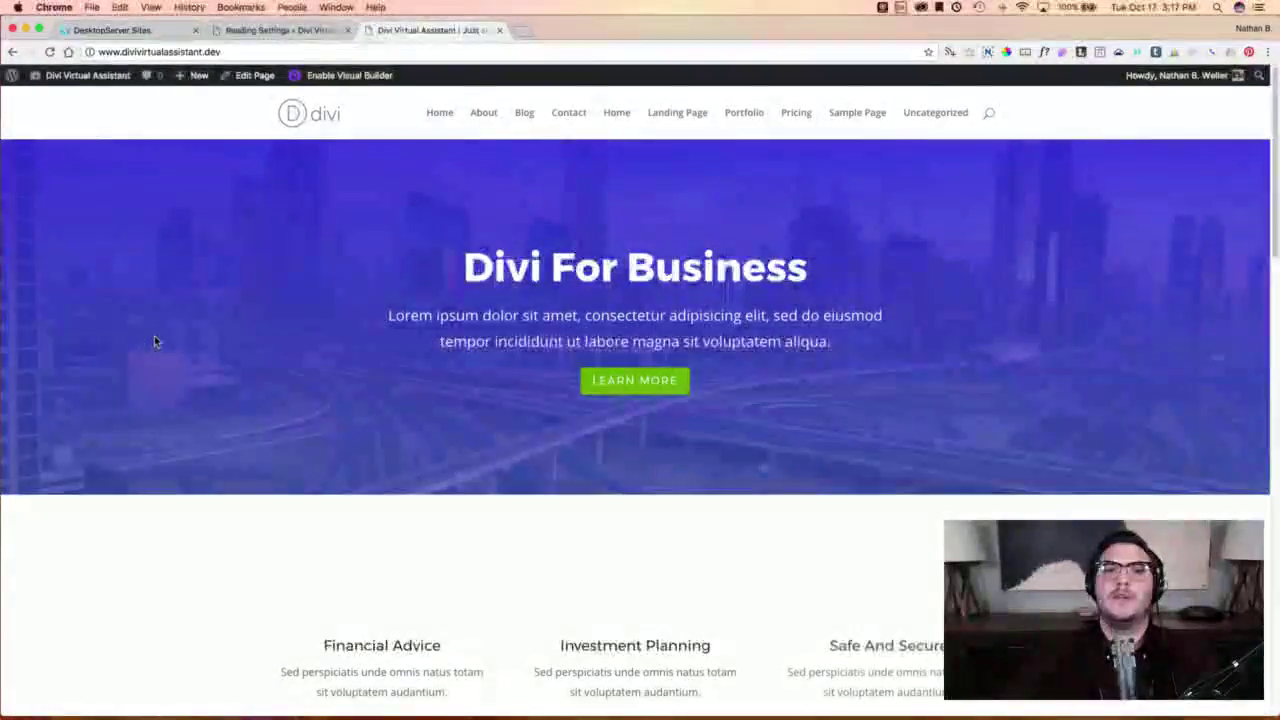
{"action": "scroll", "coordinate": [197, 337], "scroll_direction": "down", "scroll_amount": 3}
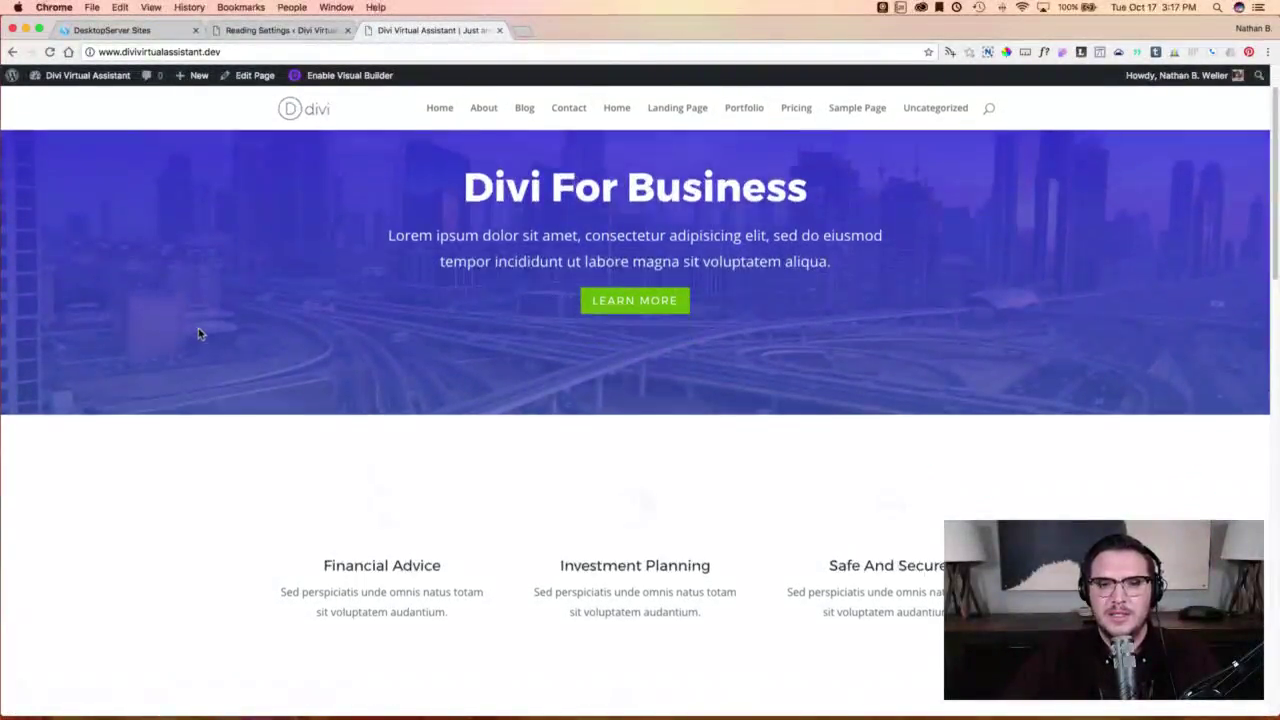
{"action": "scroll", "coordinate": [197, 333], "scroll_direction": "down", "scroll_amount": 10}
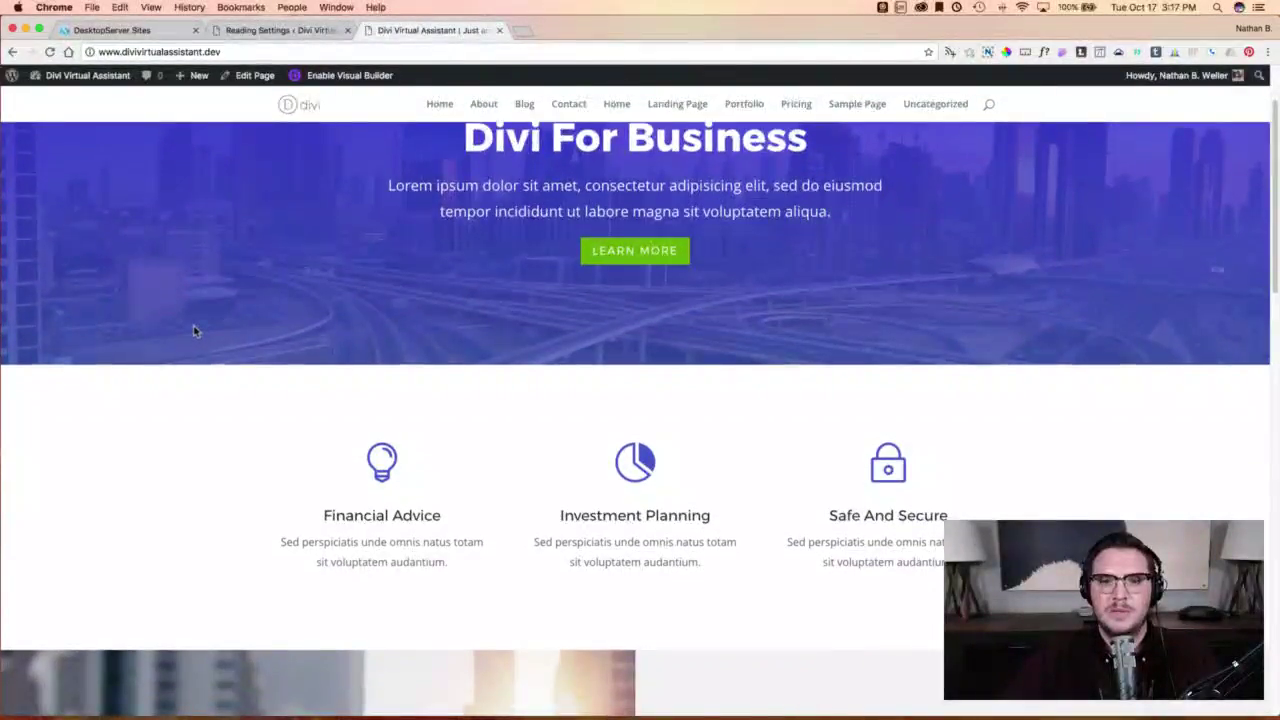
{"action": "scroll", "coordinate": [190, 328], "scroll_direction": "down", "scroll_amount": 15}
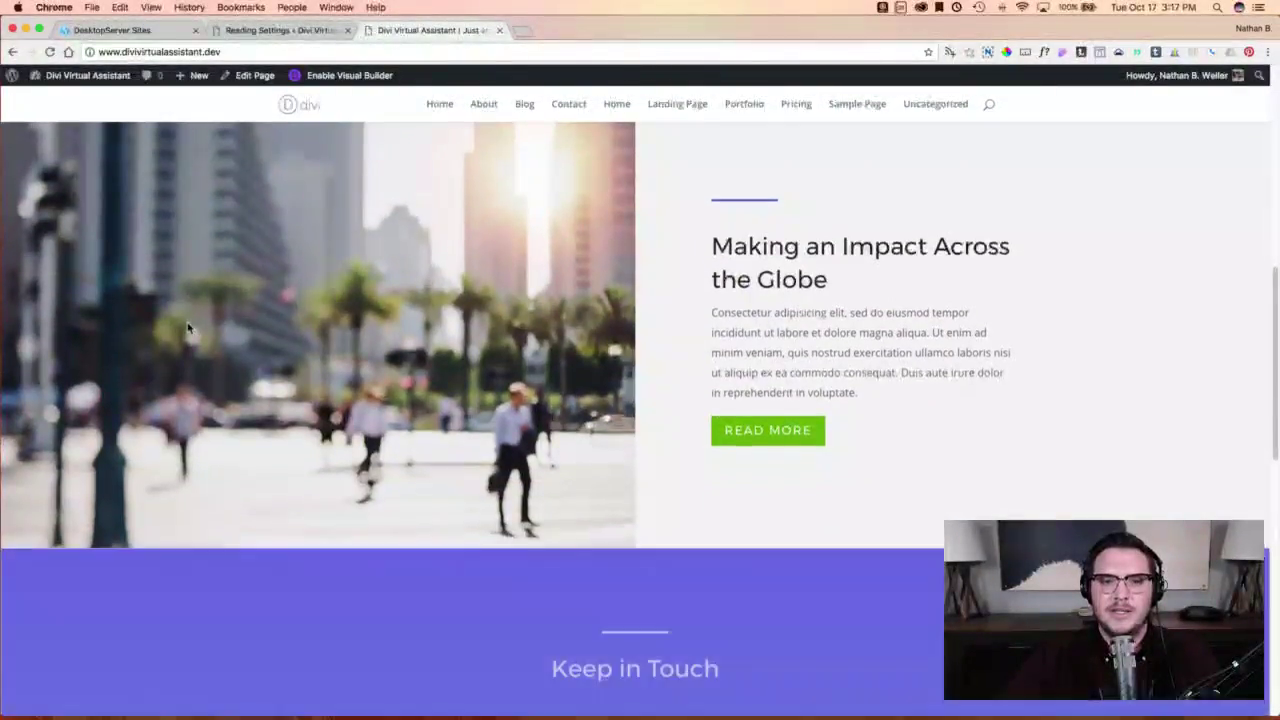
{"action": "scroll", "coordinate": [185, 325], "scroll_direction": "down", "scroll_amount": 3}
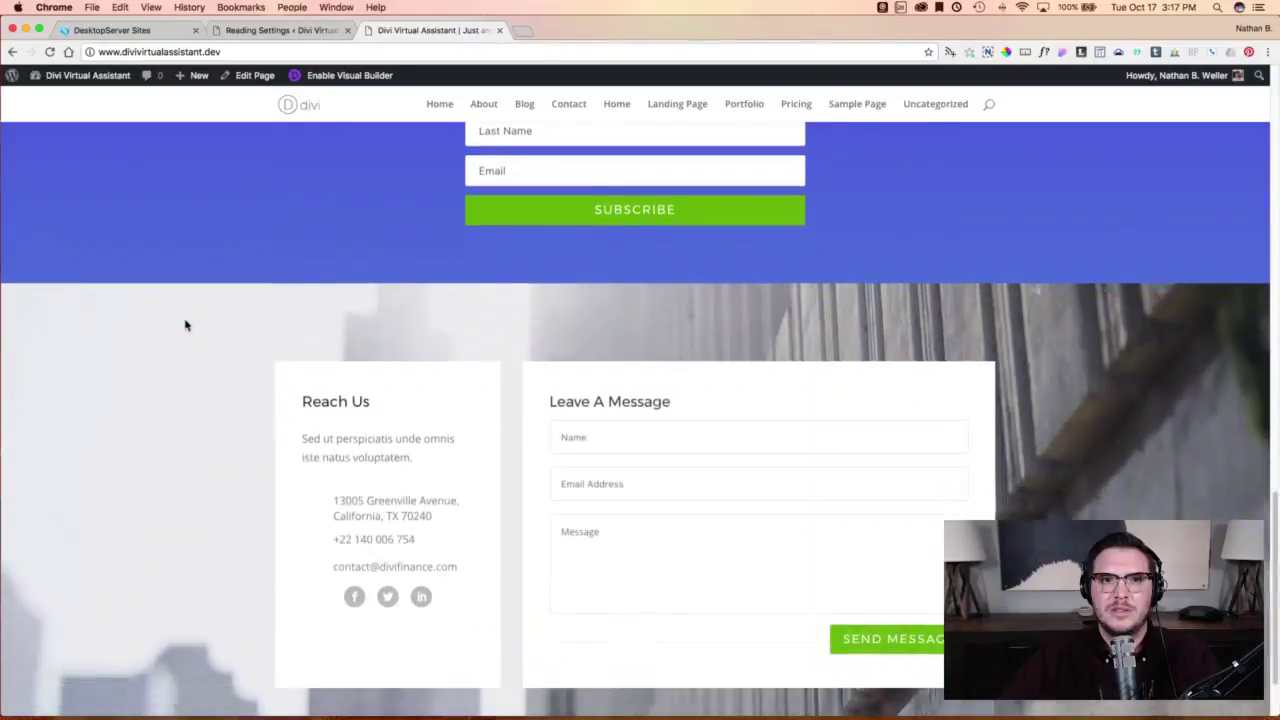
{"action": "scroll", "coordinate": [182, 326], "scroll_direction": "up", "scroll_amount": 20}
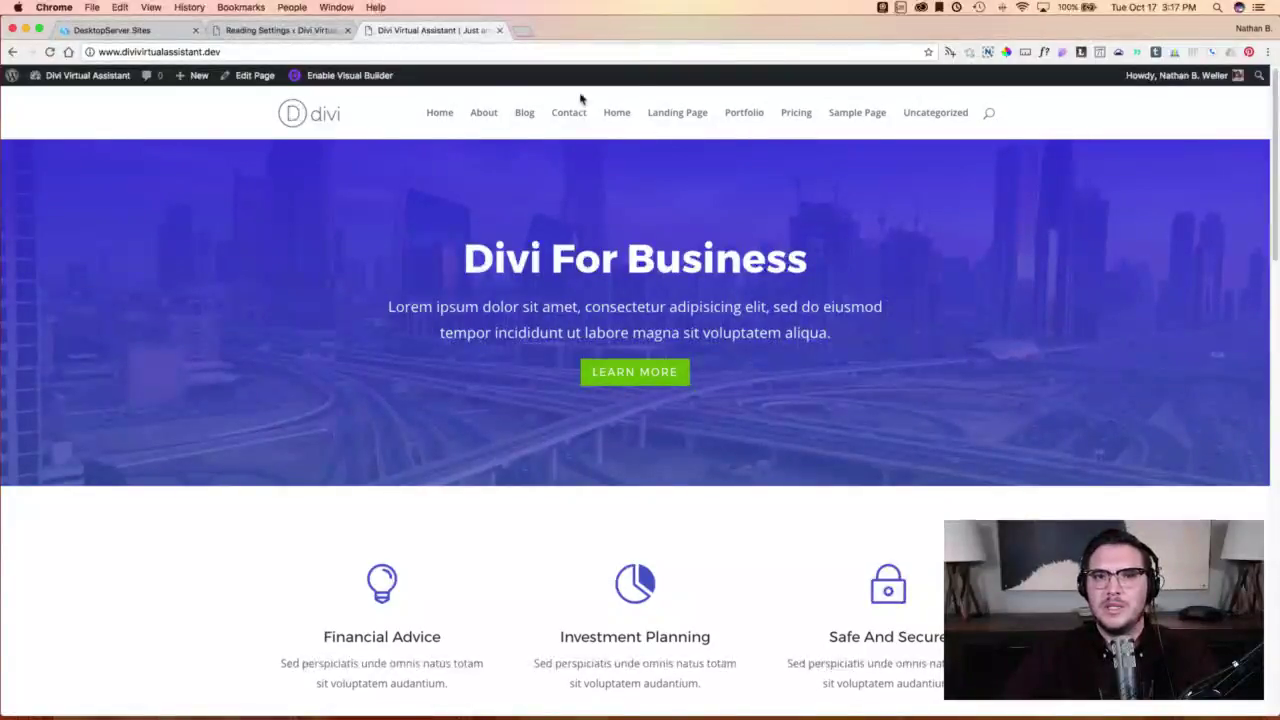
{"action": "scroll", "coordinate": [408, 266], "scroll_direction": "down", "scroll_amount": 20}
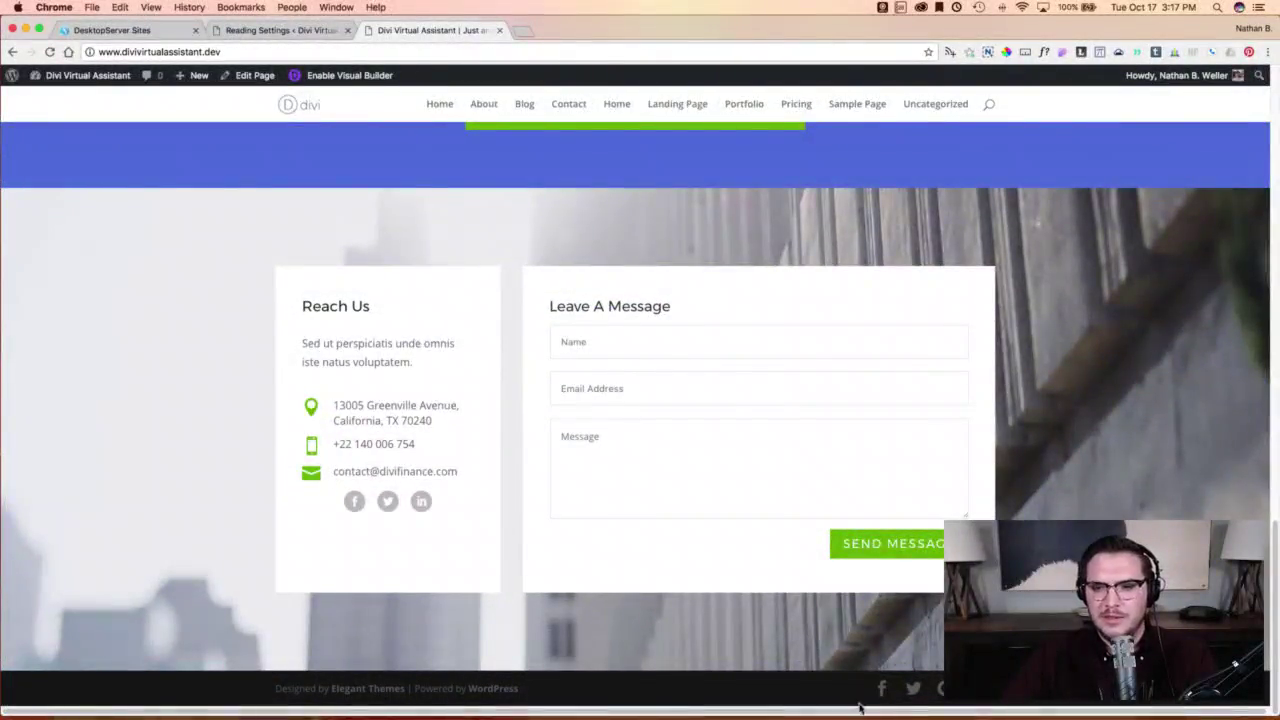
{"action": "scroll", "coordinate": [644, 477], "scroll_direction": "up", "scroll_amount": 20}
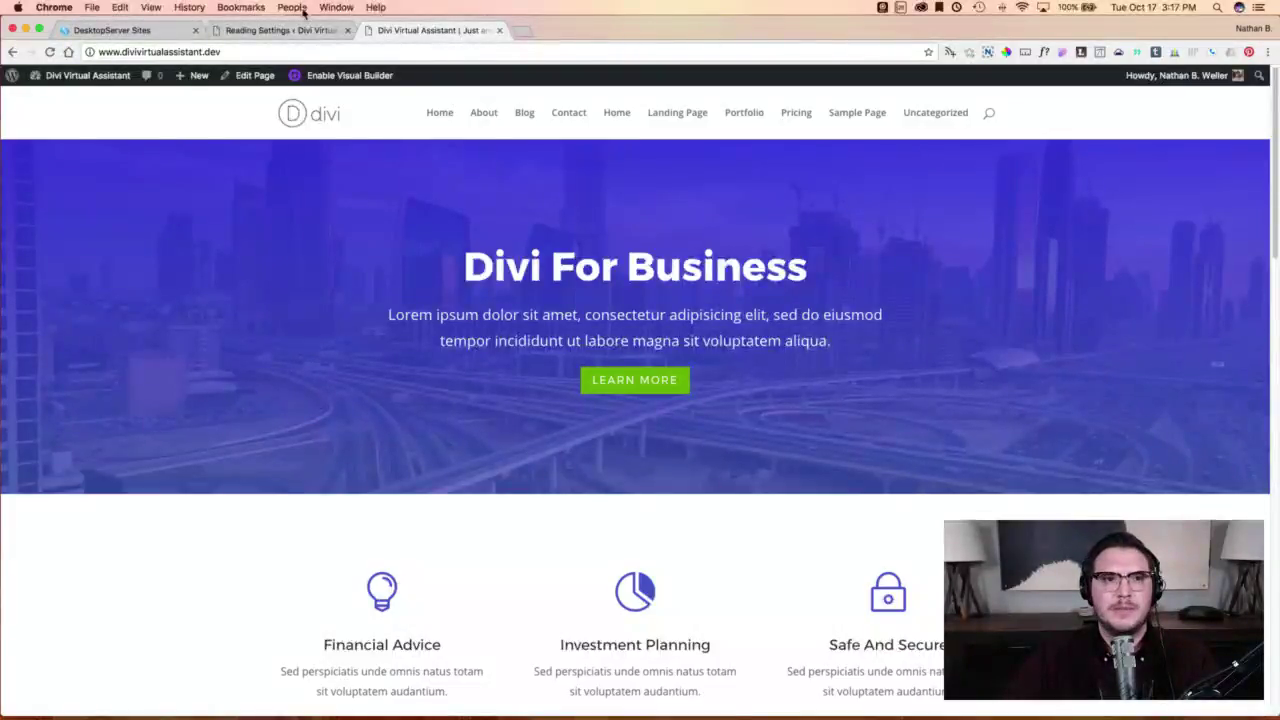
Create a new WordPress navigation menu named Primary.
{"action": "left_click", "coordinate": [274, 31]}
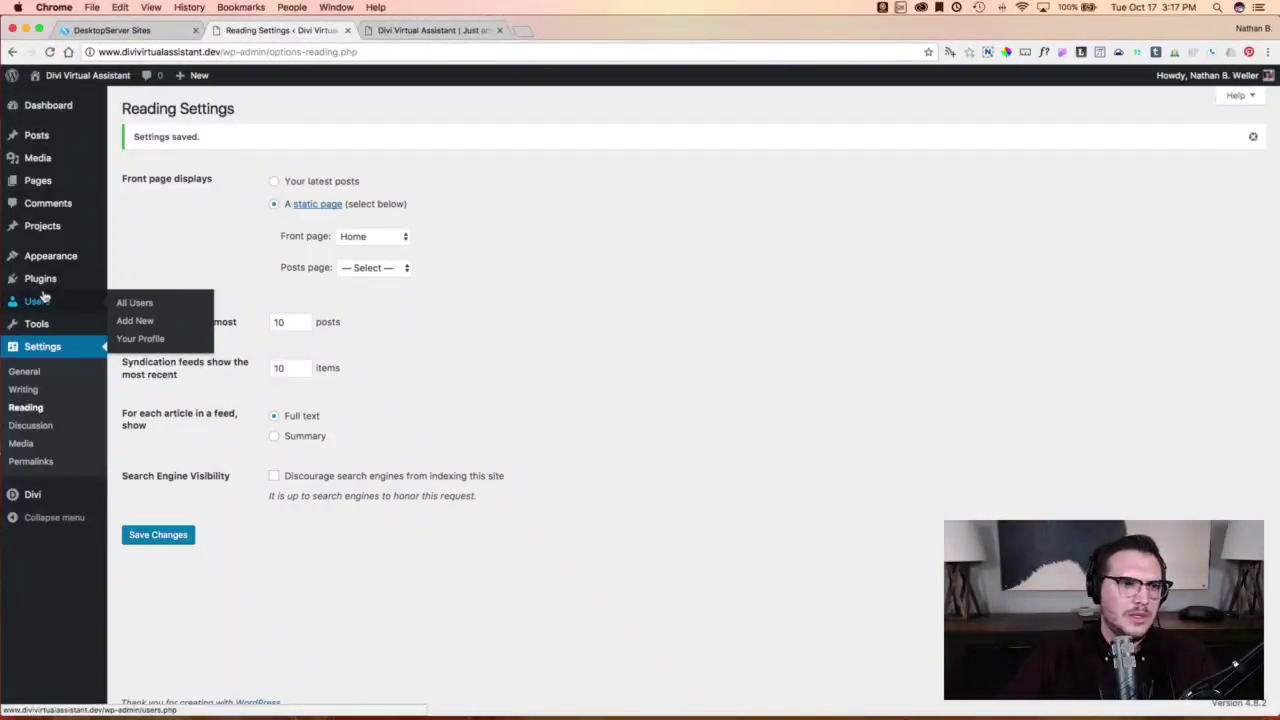
{"action": "mouse_move", "coordinate": [50, 258]}
{"action": "left_click", "coordinate": [131, 312]}
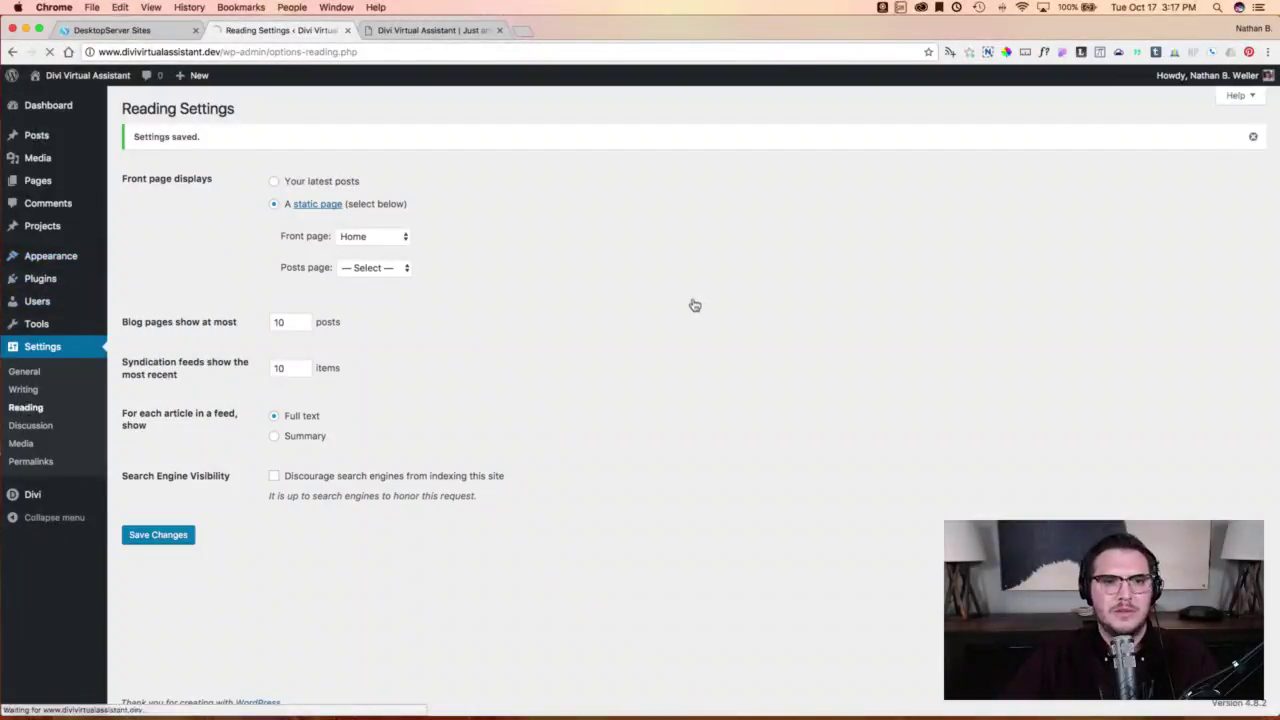
{"action": "left_click", "coordinate": [473, 227]}
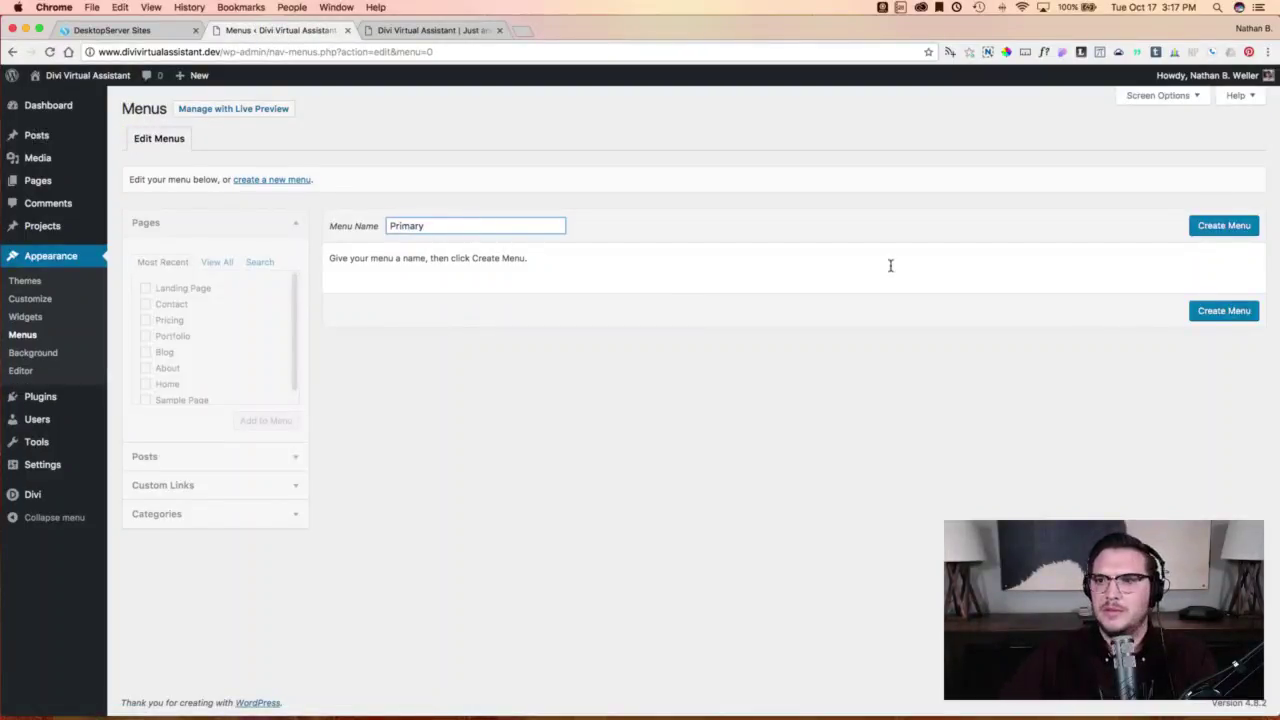
{"action": "left_click", "coordinate": [1222, 222]}
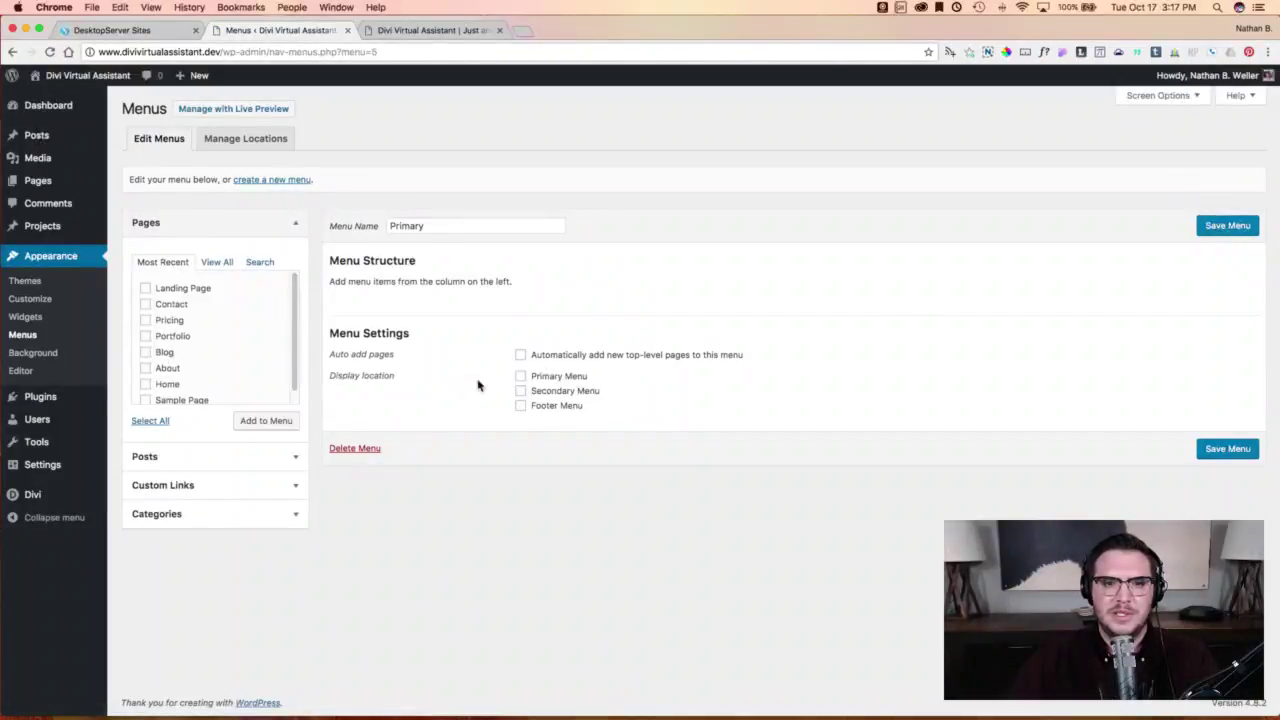
Assign the menu to the Primary Menu location and add every page except Sample Page to it.
{"action": "left_click", "coordinate": [145, 288]}
{"action": "left_click", "coordinate": [145, 304]}
{"action": "left_click", "coordinate": [145, 320]}
{"action": "left_click", "coordinate": [145, 336]}
{"action": "left_click", "coordinate": [145, 352]}
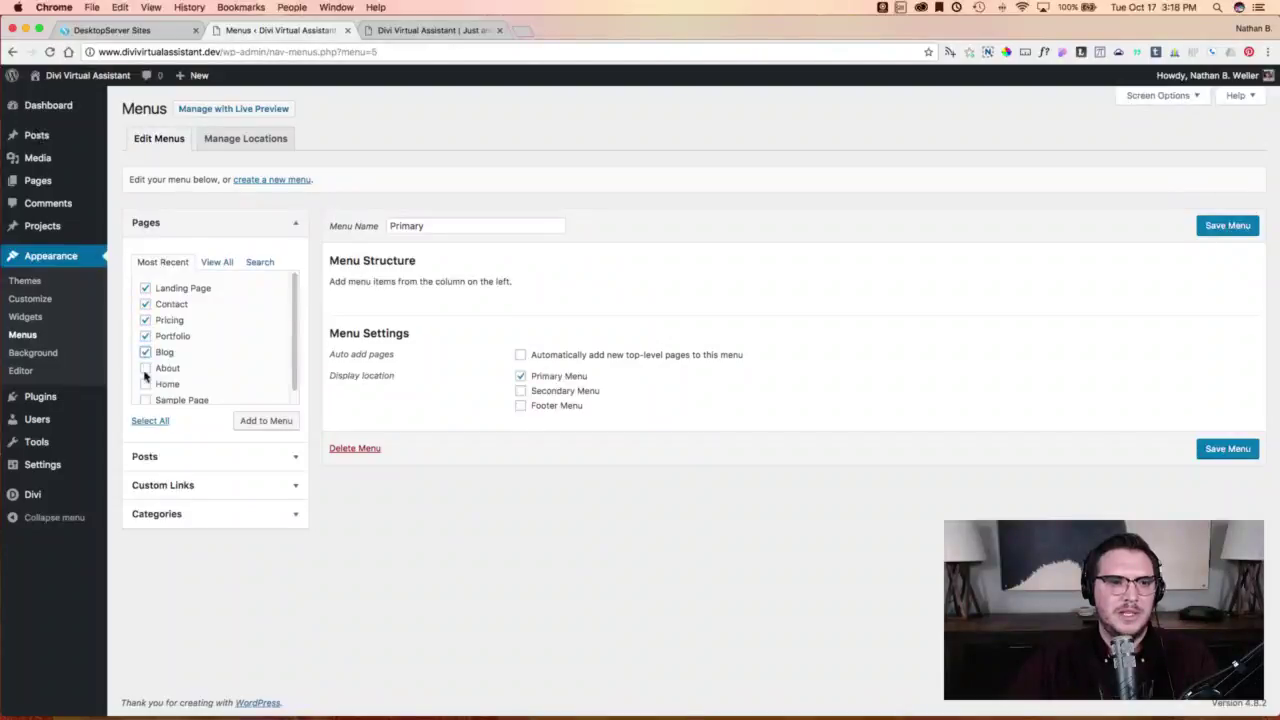
{"action": "left_click", "coordinate": [145, 385]}
{"action": "scroll", "coordinate": [220, 370], "scroll_direction": "down", "scroll_amount": 1}
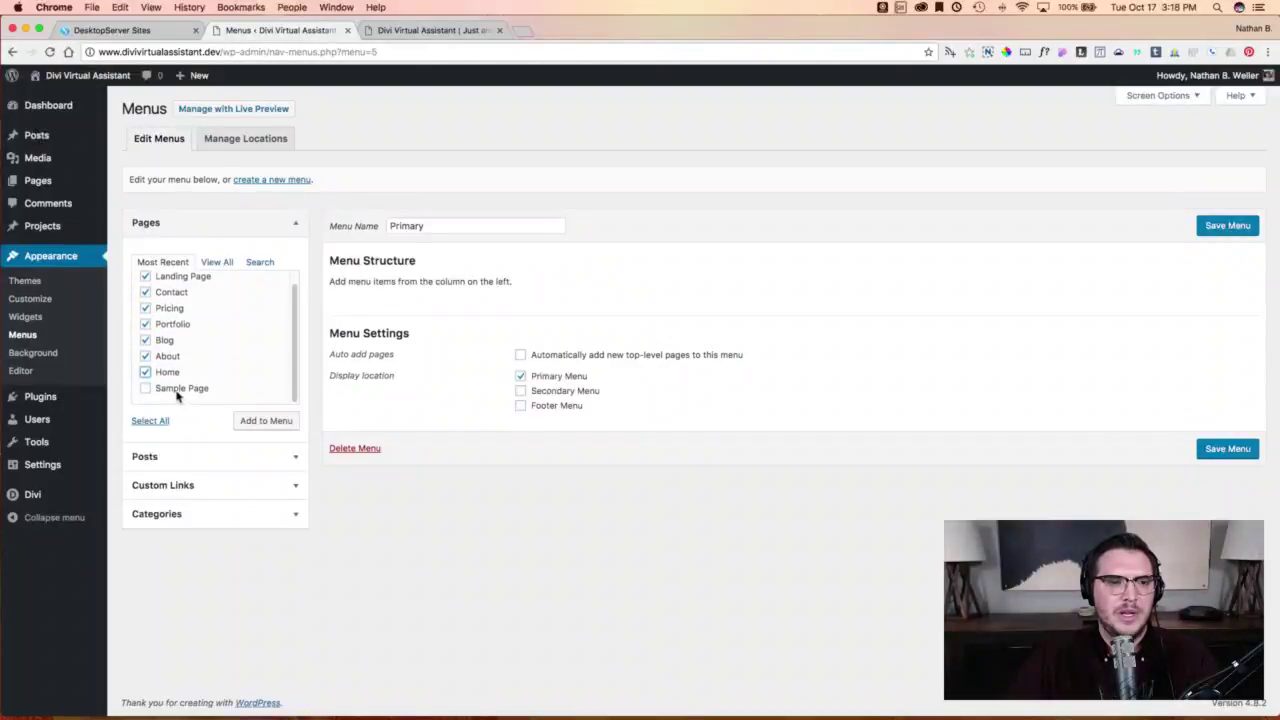
{"action": "scroll", "coordinate": [160, 352], "scroll_direction": "up", "scroll_amount": 1}
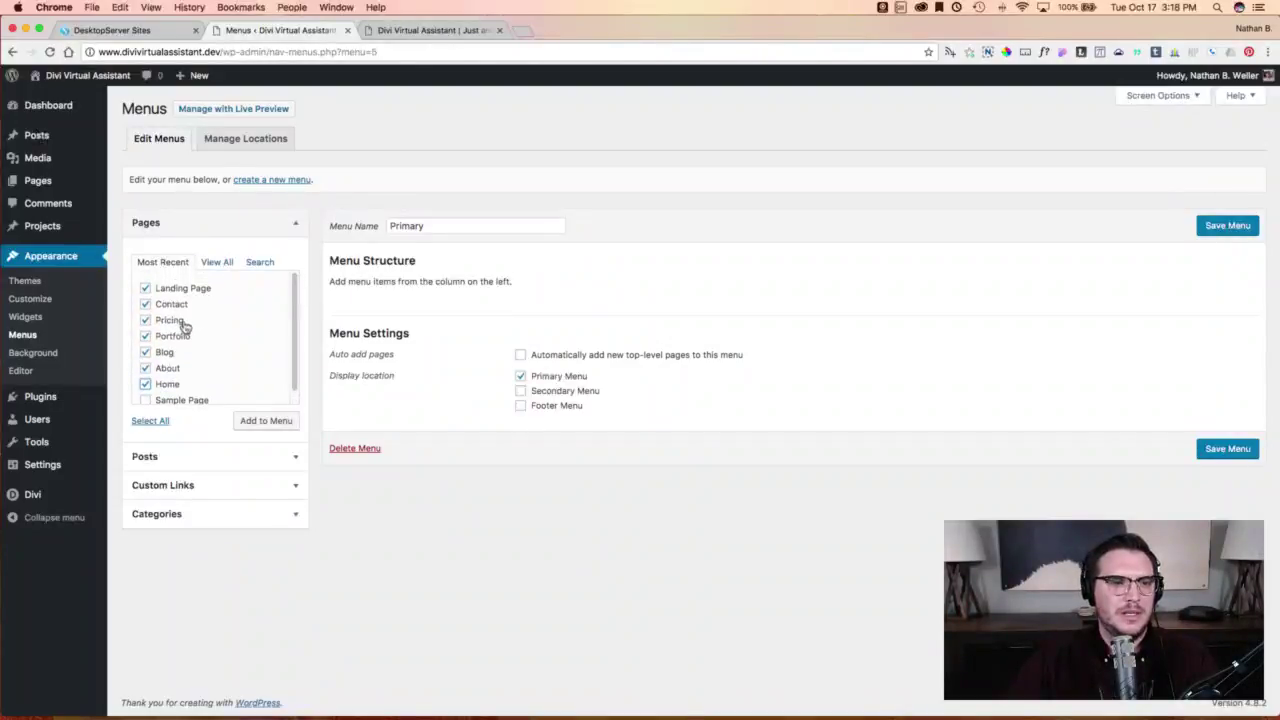
{"action": "left_click", "coordinate": [258, 421]}
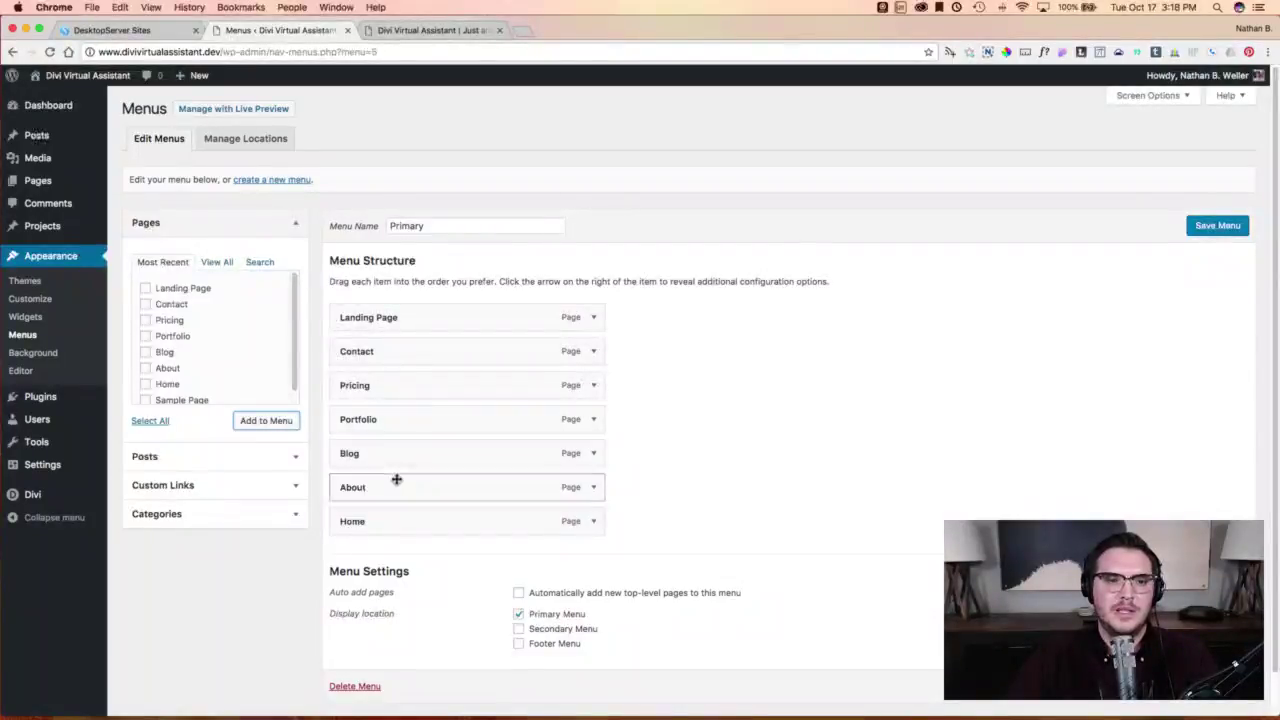
Reorder the menu items as Home, About, Blog, Portfolio, Pricing, Contact, Landing Page and save the menu.
{"action": "left_click_drag", "start_coordinate": [400, 521], "coordinate": [391, 317]}
{"action": "left_click_drag", "start_coordinate": [375, 511], "coordinate": [384, 352]}
{"action": "left_click_drag", "start_coordinate": [393, 526], "coordinate": [402, 356]}
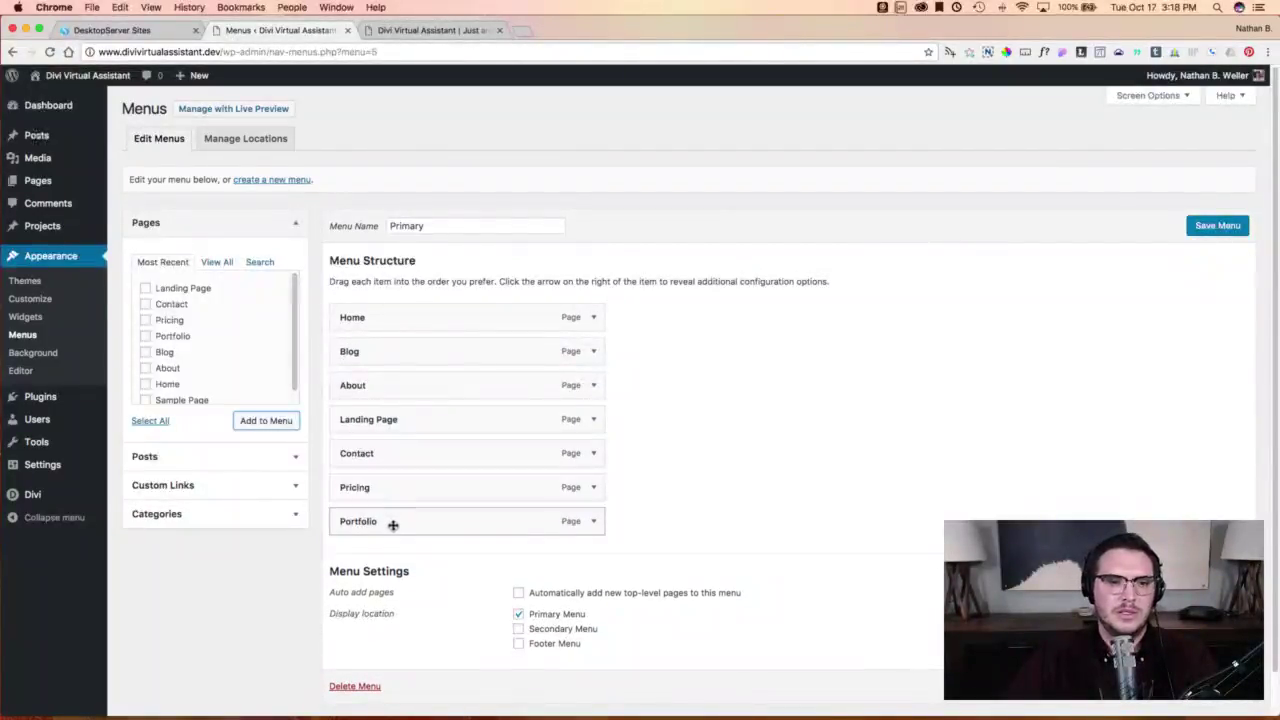
{"action": "left_click_drag", "start_coordinate": [393, 526], "coordinate": [394, 420]}
{"action": "left_click_drag", "start_coordinate": [394, 352], "coordinate": [388, 400]}
{"action": "mouse_move", "coordinate": [391, 488]}
{"action": "left_mouse_down"}
{"action": "mouse_move", "coordinate": [391, 451]}
{"action": "mouse_move", "coordinate": [400, 476]}
{"action": "left_mouse_up"}
{"action": "left_click_drag", "start_coordinate": [398, 521], "coordinate": [406, 451]}
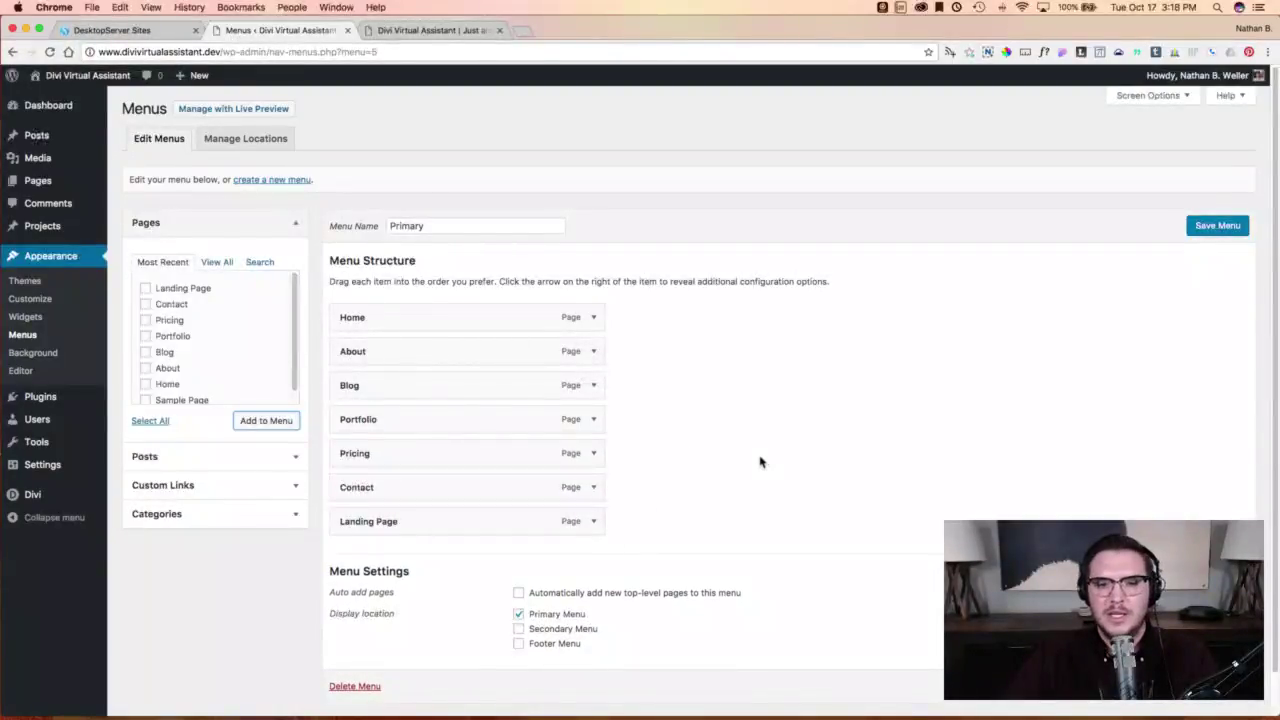
{"action": "left_click", "coordinate": [1217, 226]}
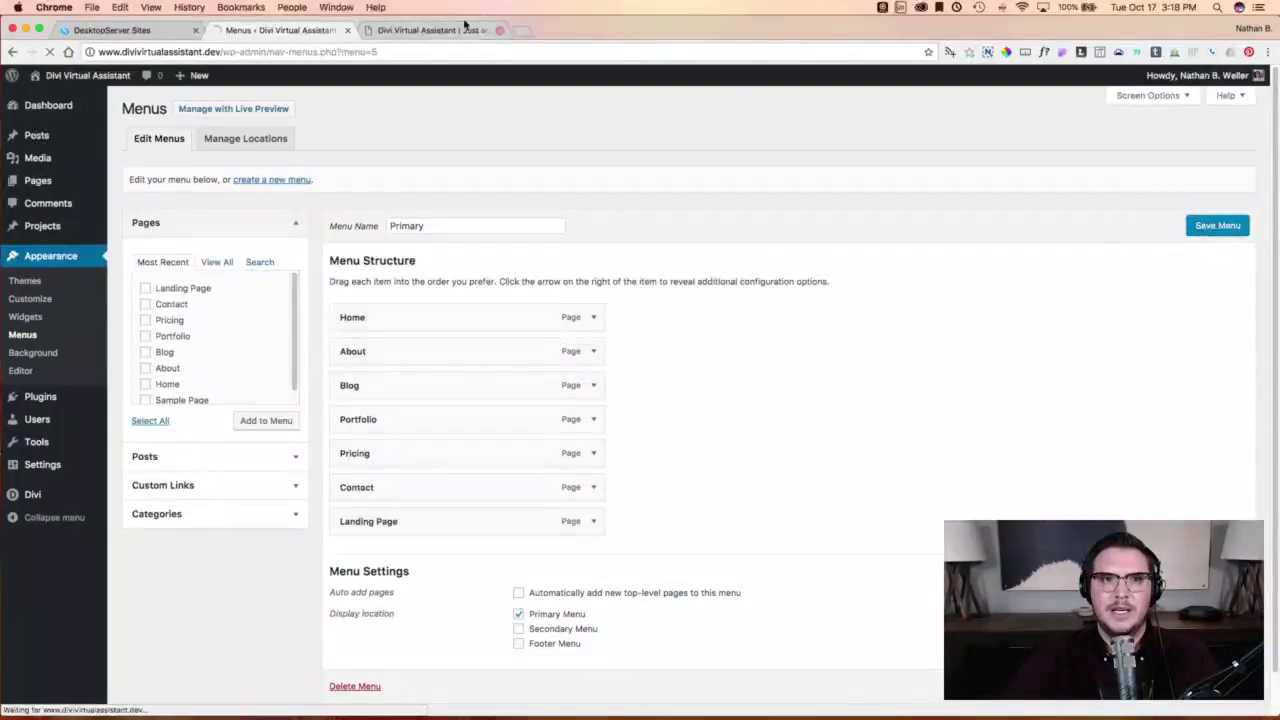
Reload the live site to check its header navigation, and open the site in the Theme Customizer.
{"action": "left_click", "coordinate": [414, 31]}
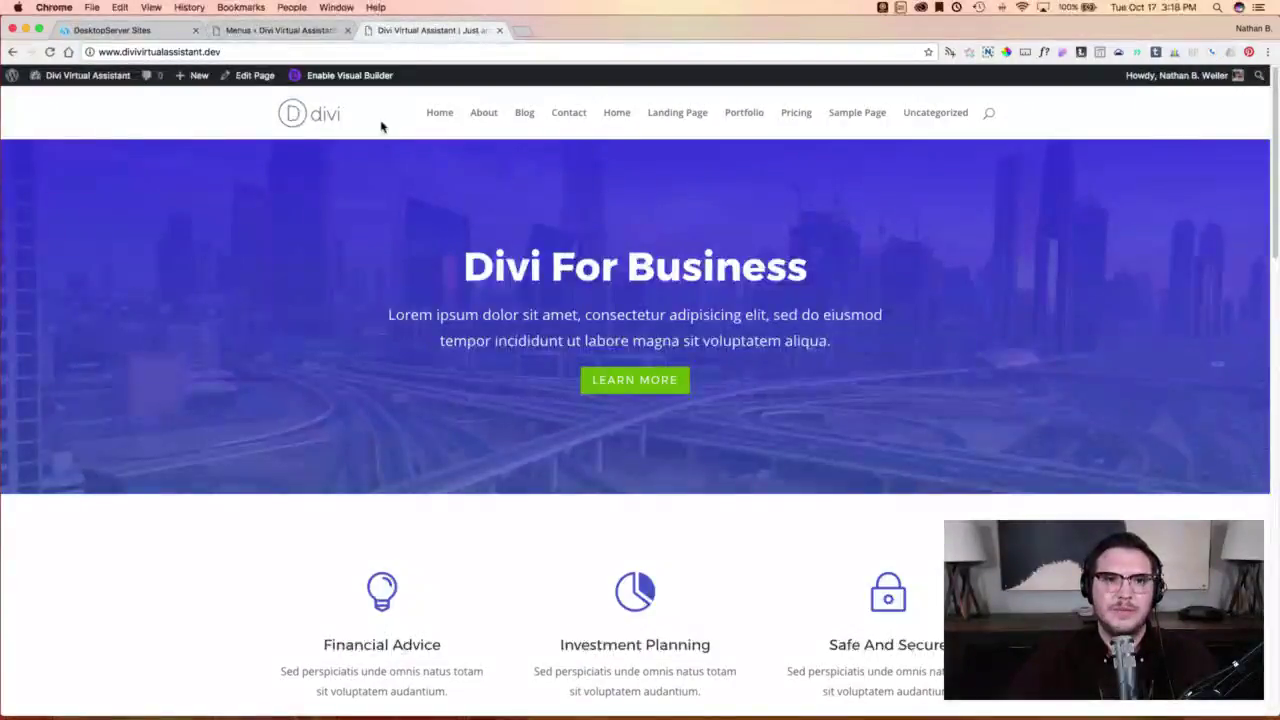
{"action": "left_click", "coordinate": [49, 52]}
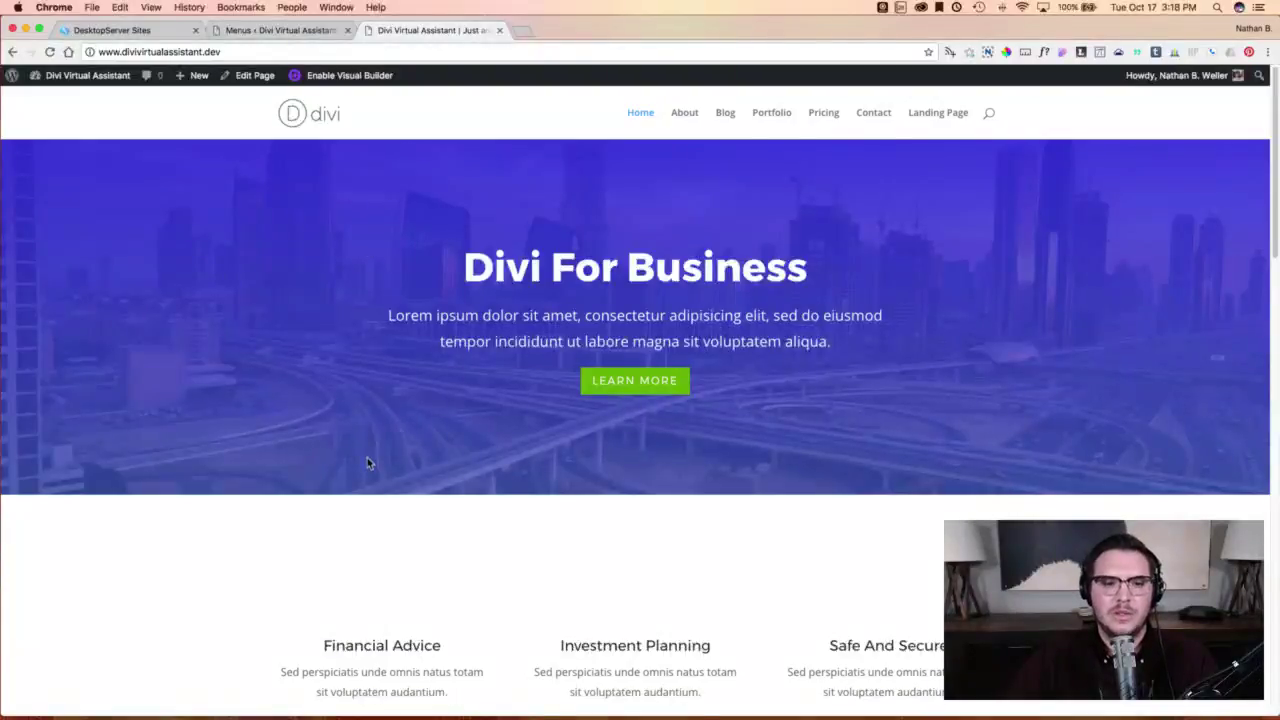
{"action": "scroll", "coordinate": [394, 414], "scroll_direction": "down", "scroll_amount": 5}
{"action": "scroll", "coordinate": [390, 412], "scroll_direction": "up", "scroll_amount": 5}
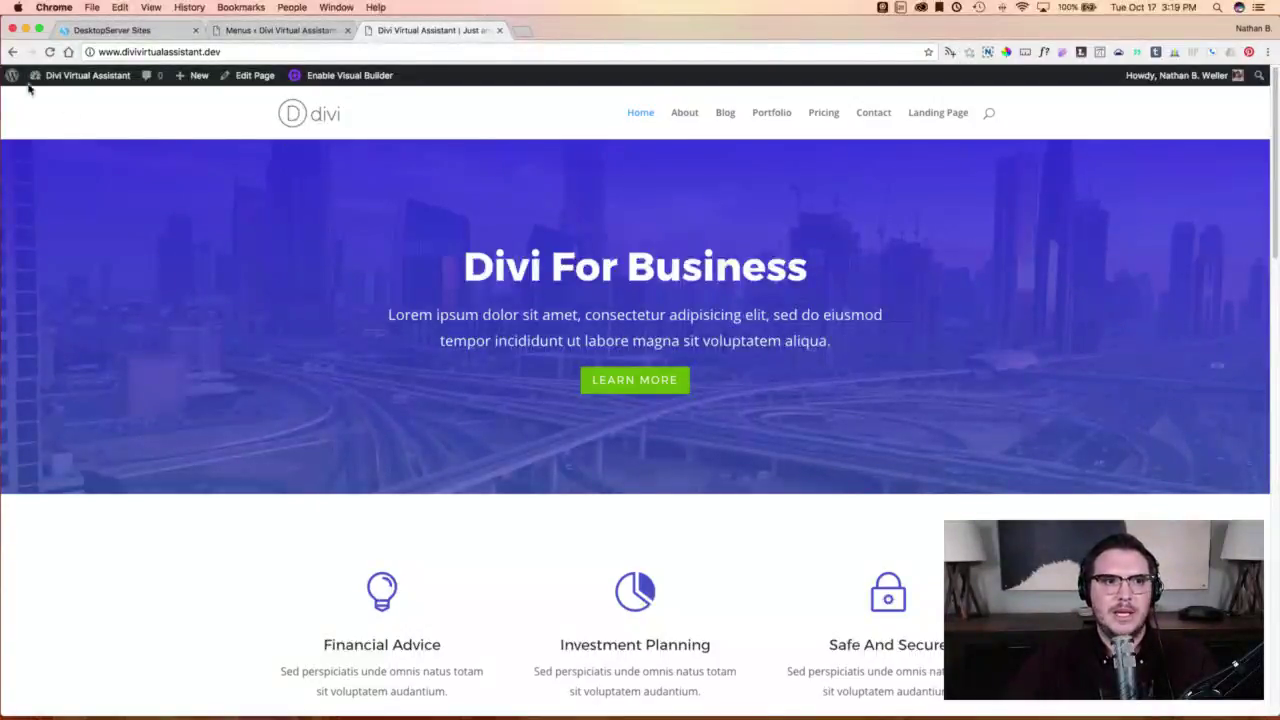
{"action": "mouse_move", "coordinate": [36, 76]}
{"action": "left_click", "coordinate": [69, 170]}
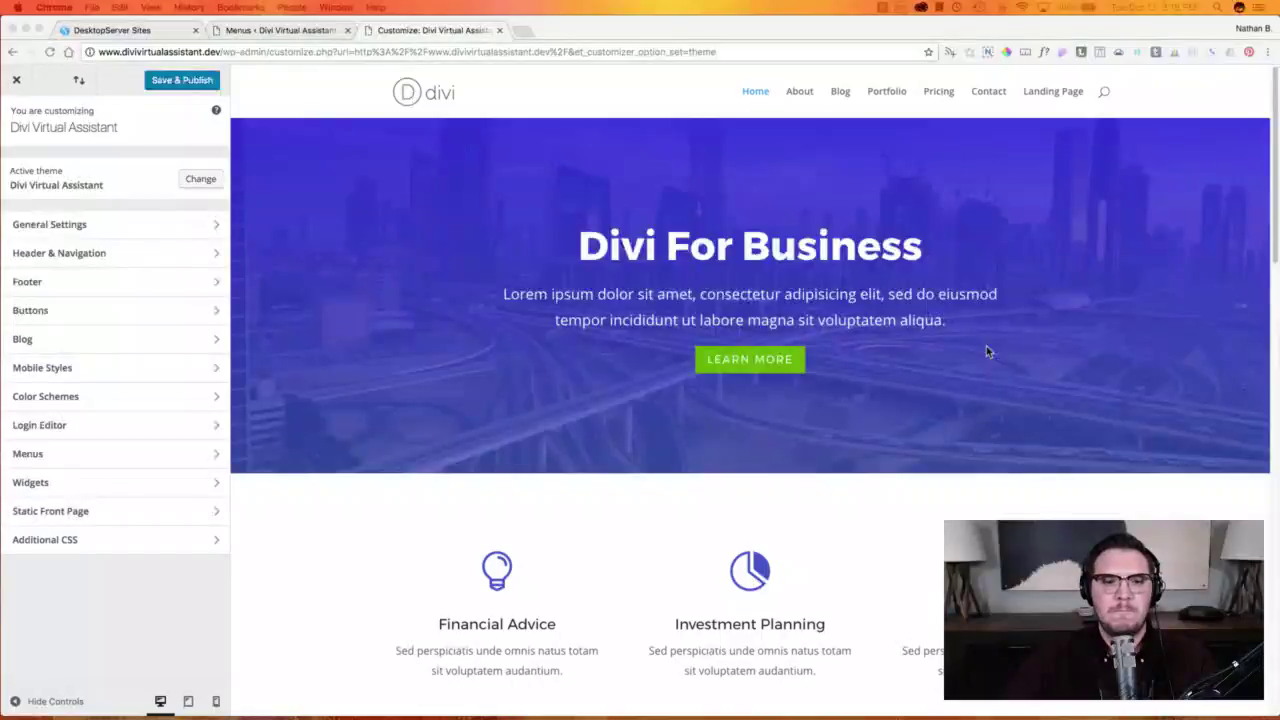
Examine the home page preview, including its header, hero section and service blurbs.
{"action": "scroll", "coordinate": [982, 350], "scroll_direction": "down", "scroll_amount": 12}
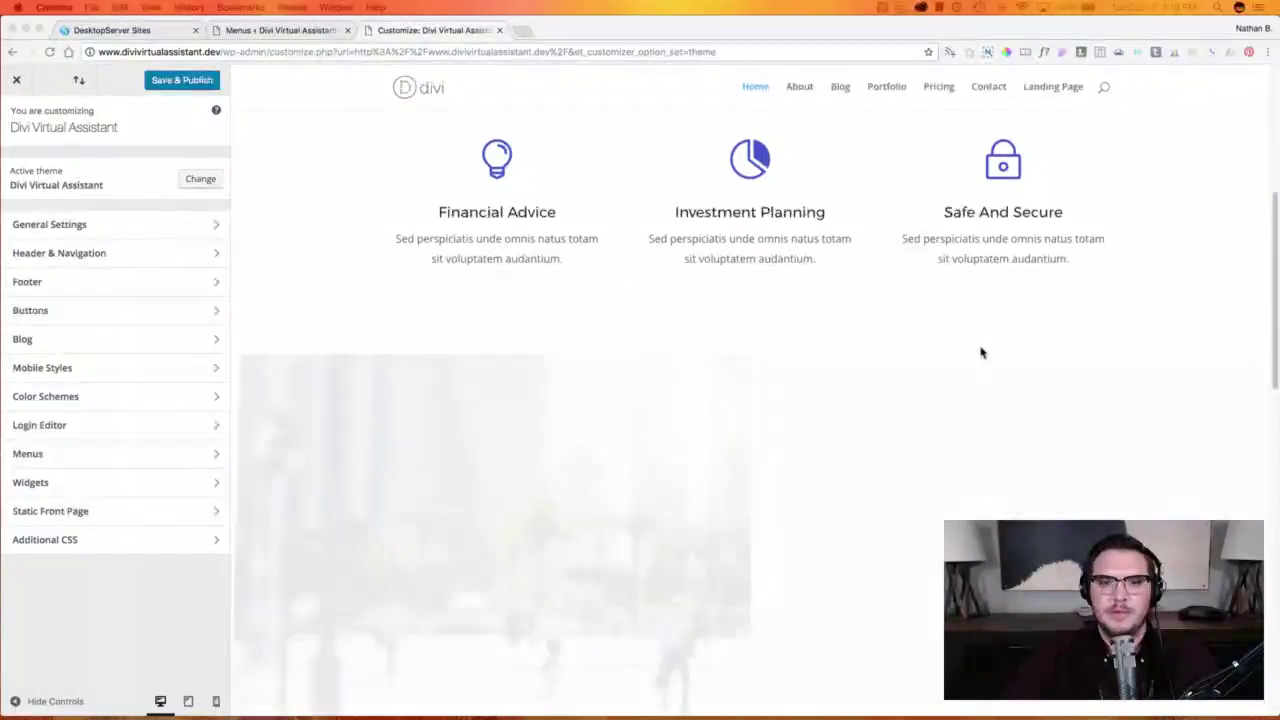
{"action": "scroll", "coordinate": [985, 340], "scroll_direction": "down", "scroll_amount": 5}
{"action": "scroll", "coordinate": [990, 335], "scroll_direction": "up", "scroll_amount": 20}
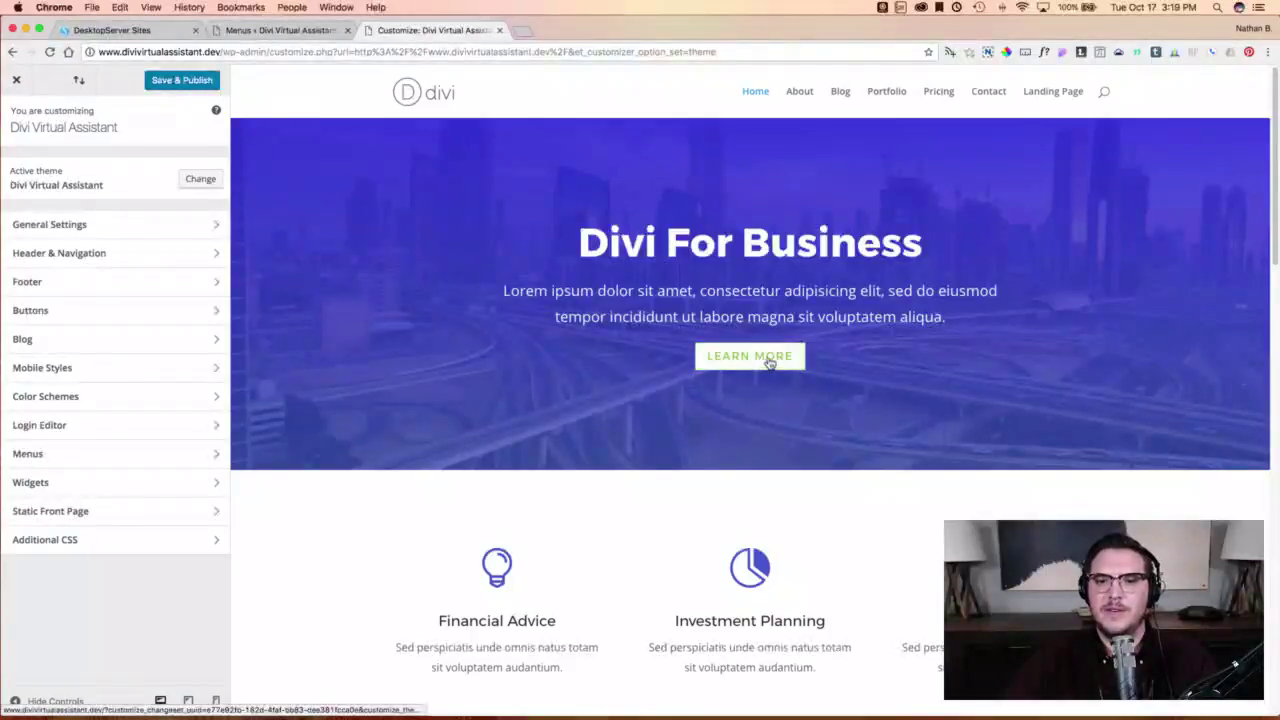
{"action": "scroll", "coordinate": [560, 397], "scroll_direction": "down", "scroll_amount": 7}
{"action": "scroll", "coordinate": [560, 397], "scroll_direction": "up", "scroll_amount": 7}
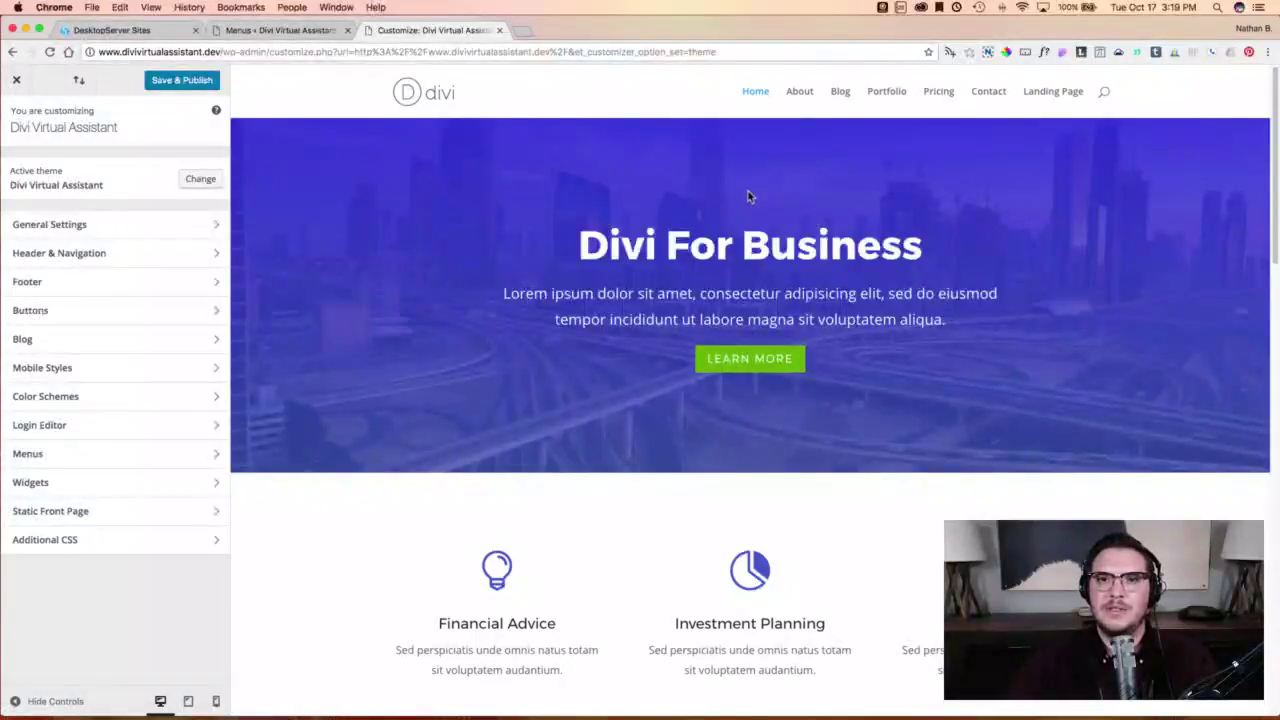
Sample the pink of the banner's Learn More button at elegantthemes.com/blog with the color picker extension and close that page.
{"action": "left_click", "coordinate": [526, 34]}
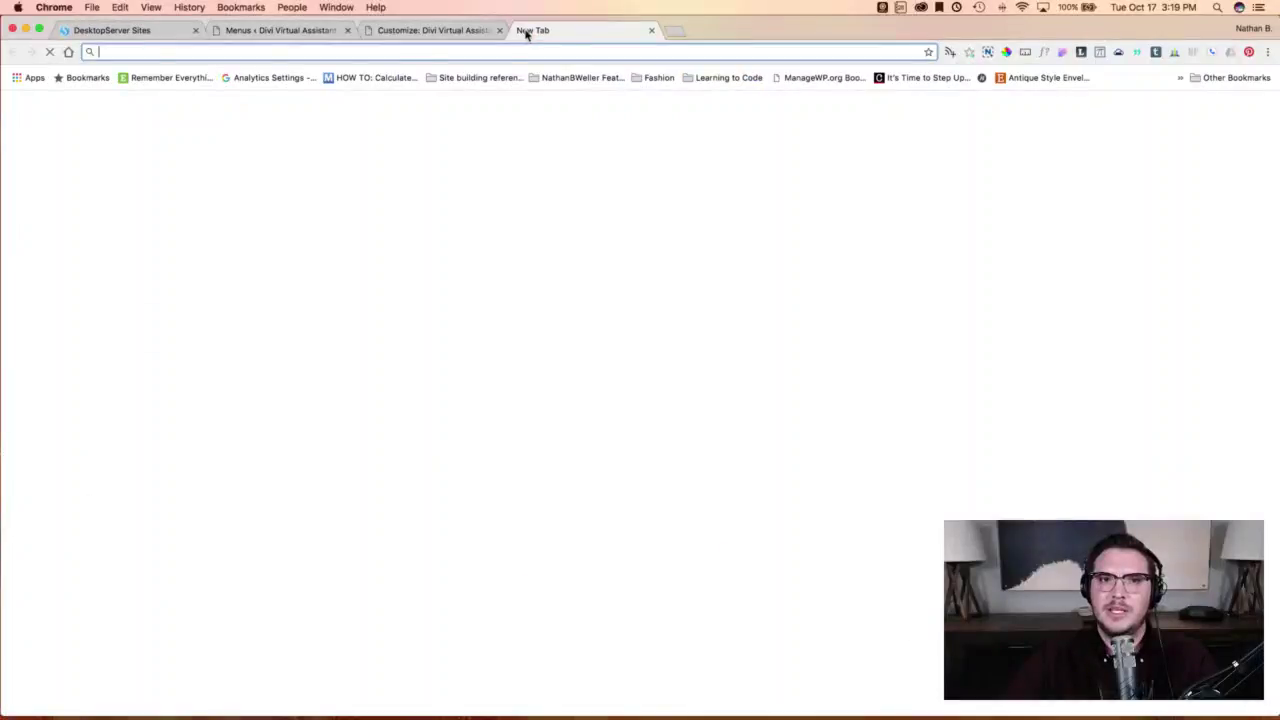
{"action": "type", "text": "elegantthemes.com/blog"}
{"action": "key", "text": "Return"}
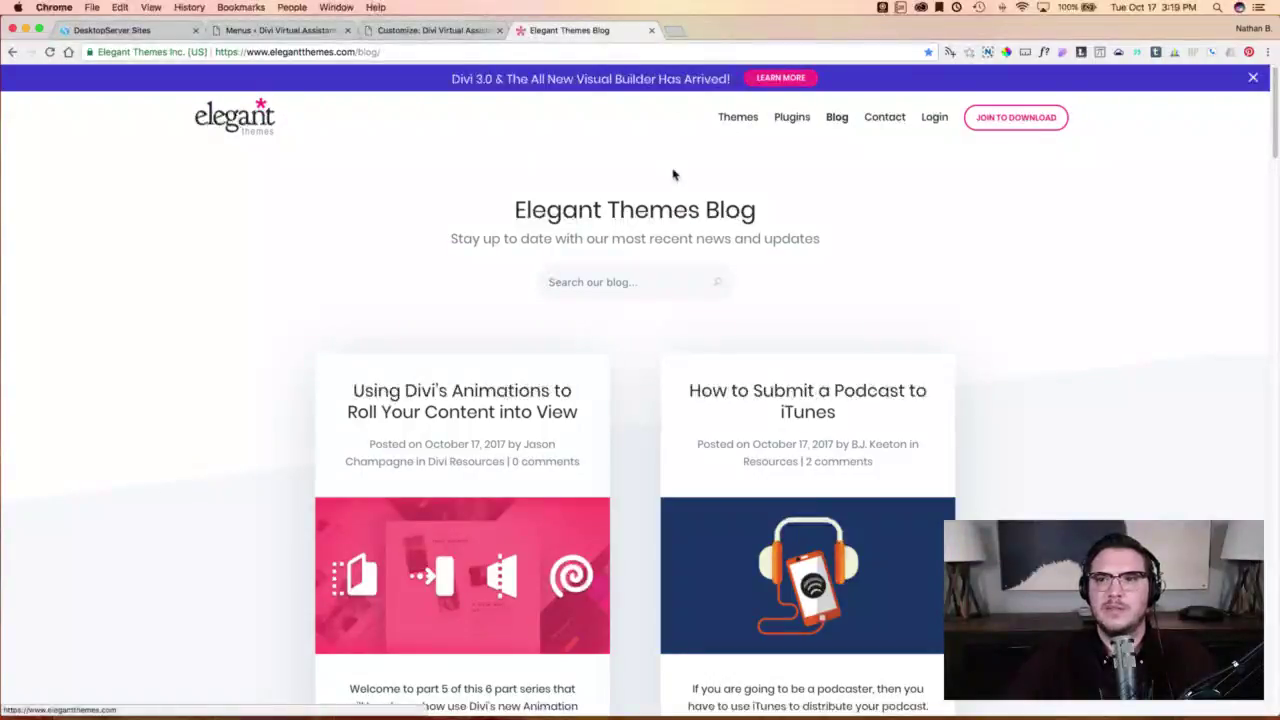
{"action": "left_click", "coordinate": [1006, 52]}
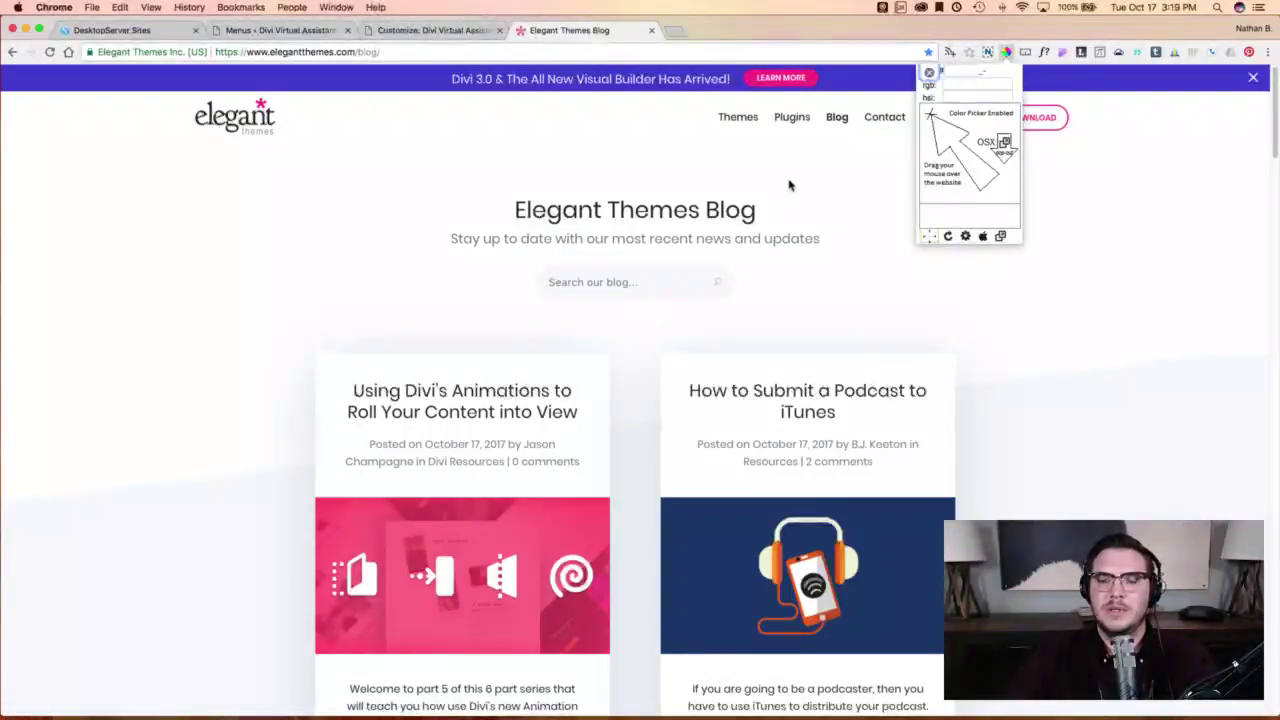
{"action": "left_click", "coordinate": [760, 88]}
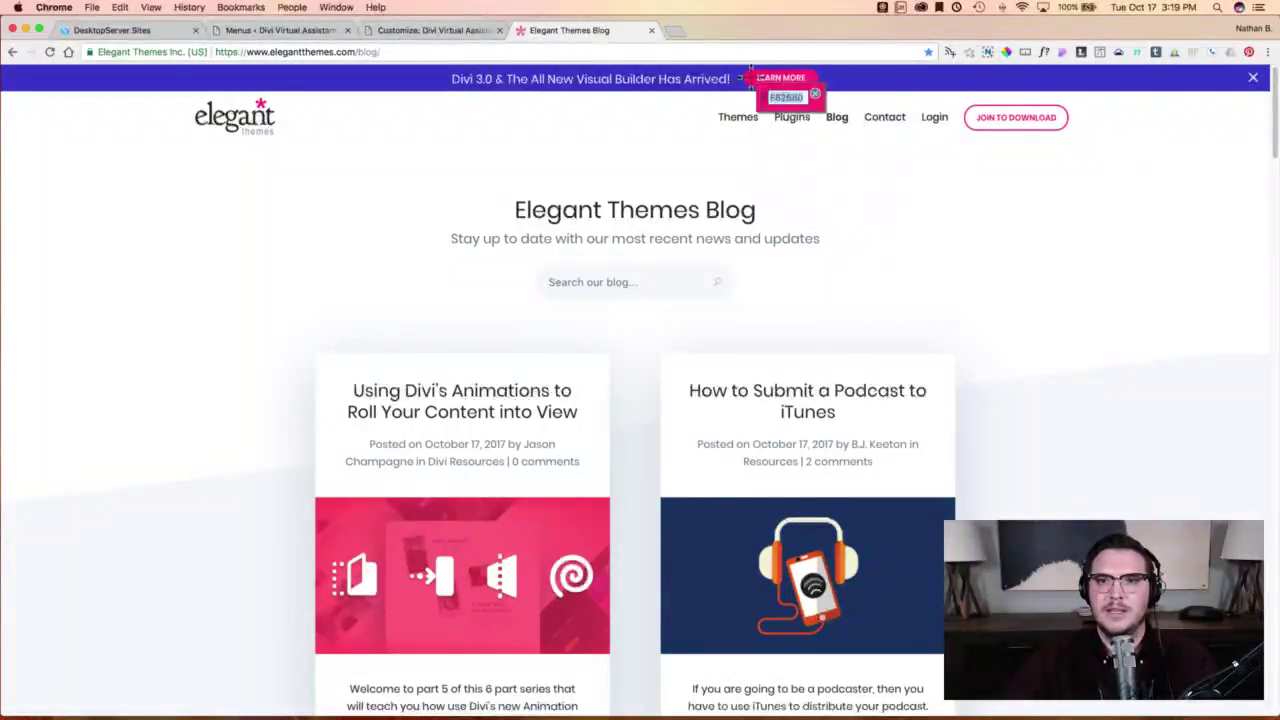
{"action": "left_click", "coordinate": [651, 30]}
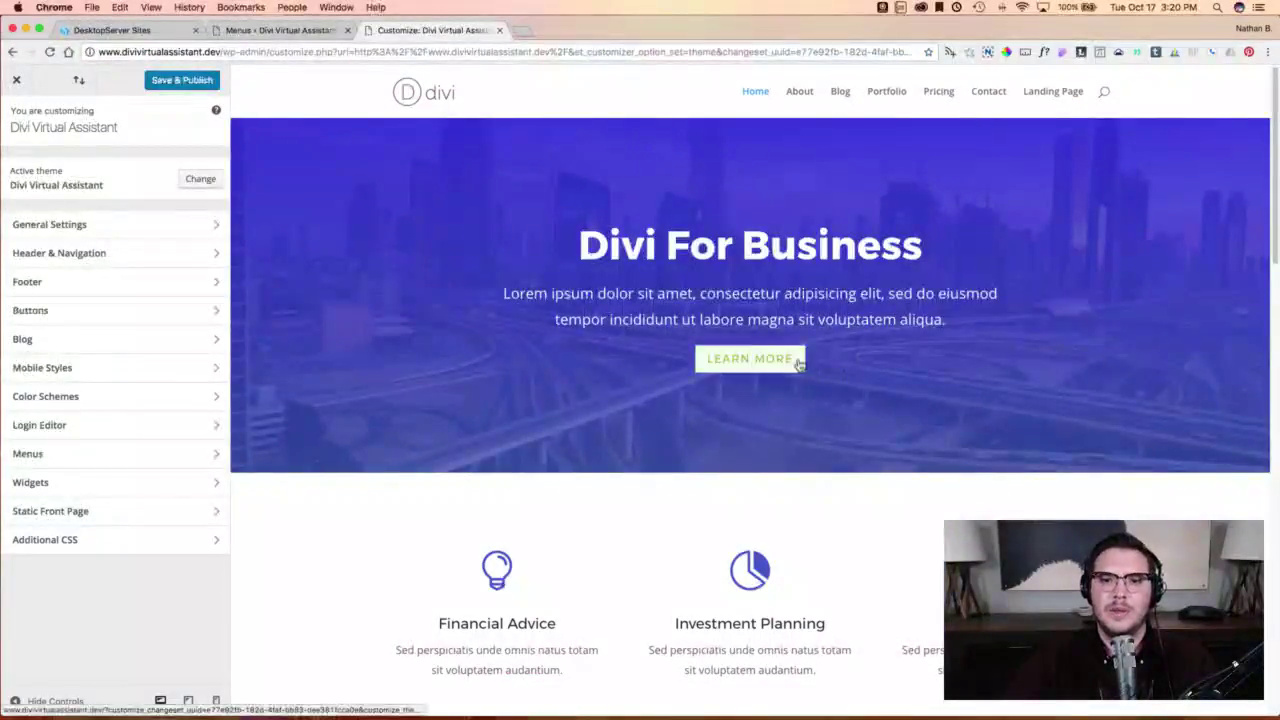
Set the theme accent color to #e82680 in the general layout settings.
{"action": "left_click", "coordinate": [74, 230]}
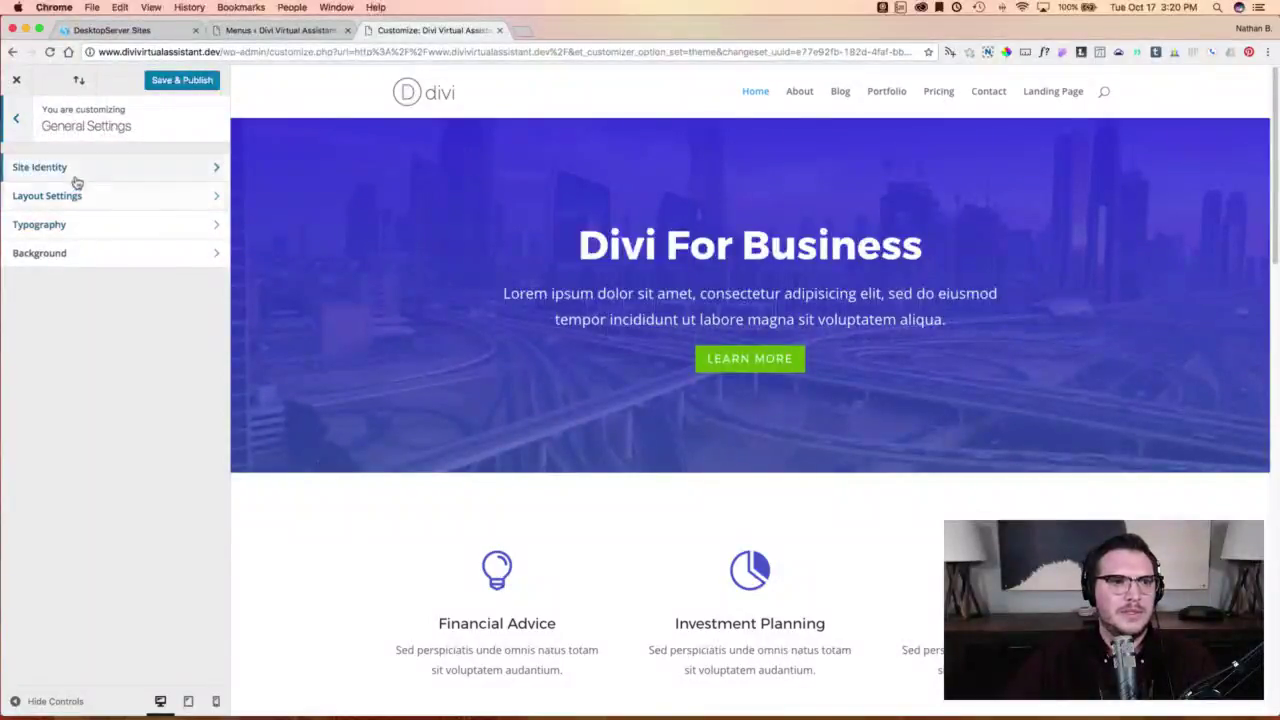
{"action": "left_click", "coordinate": [68, 228]}
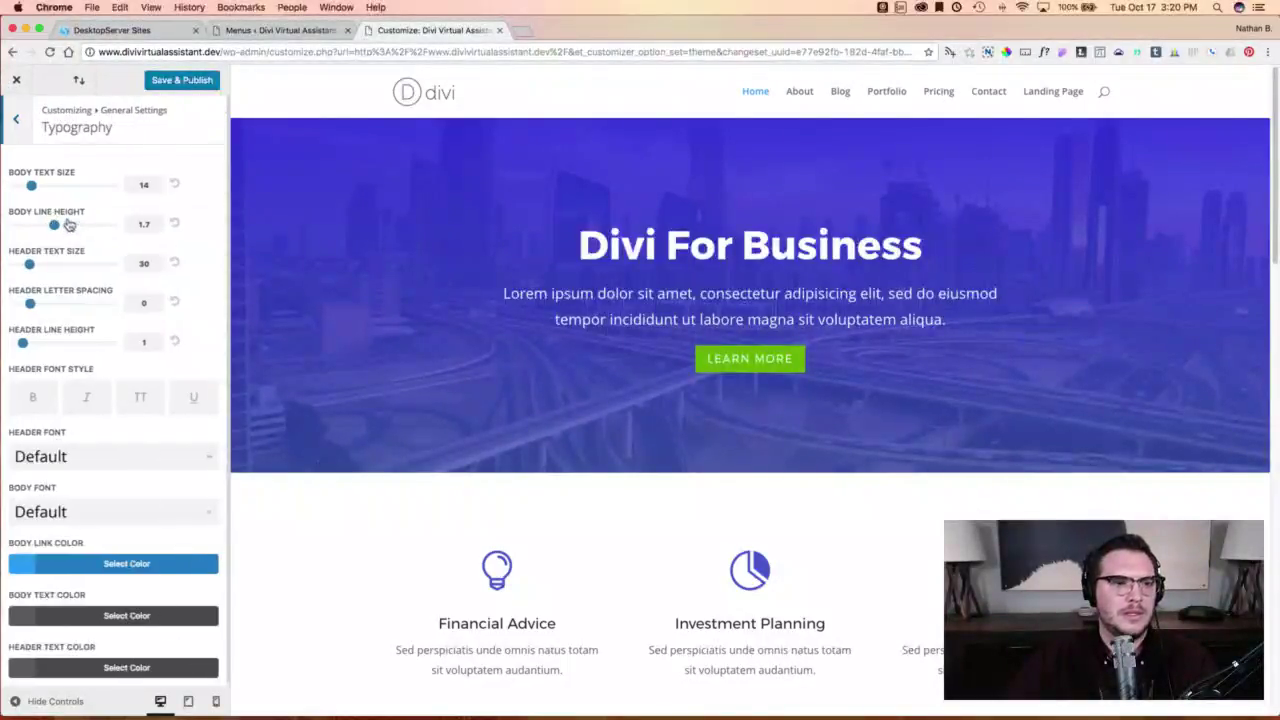
{"action": "left_click", "coordinate": [18, 117]}
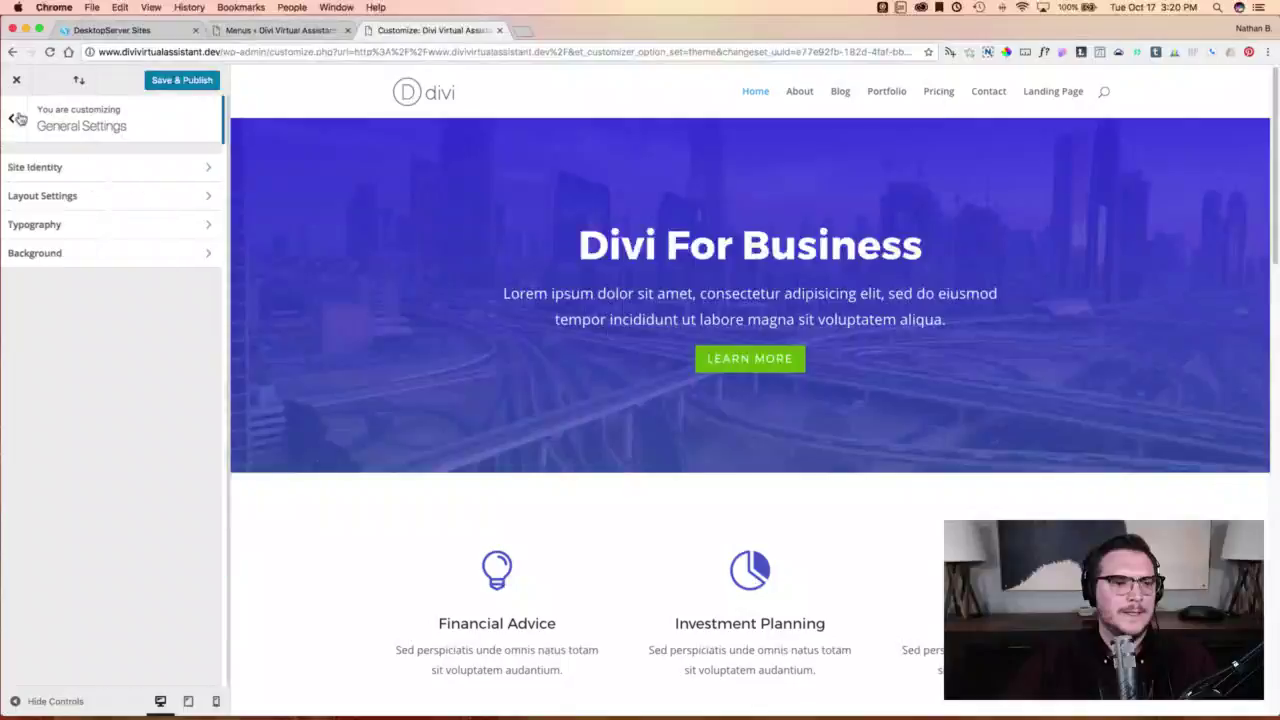
{"action": "left_click", "coordinate": [66, 195]}
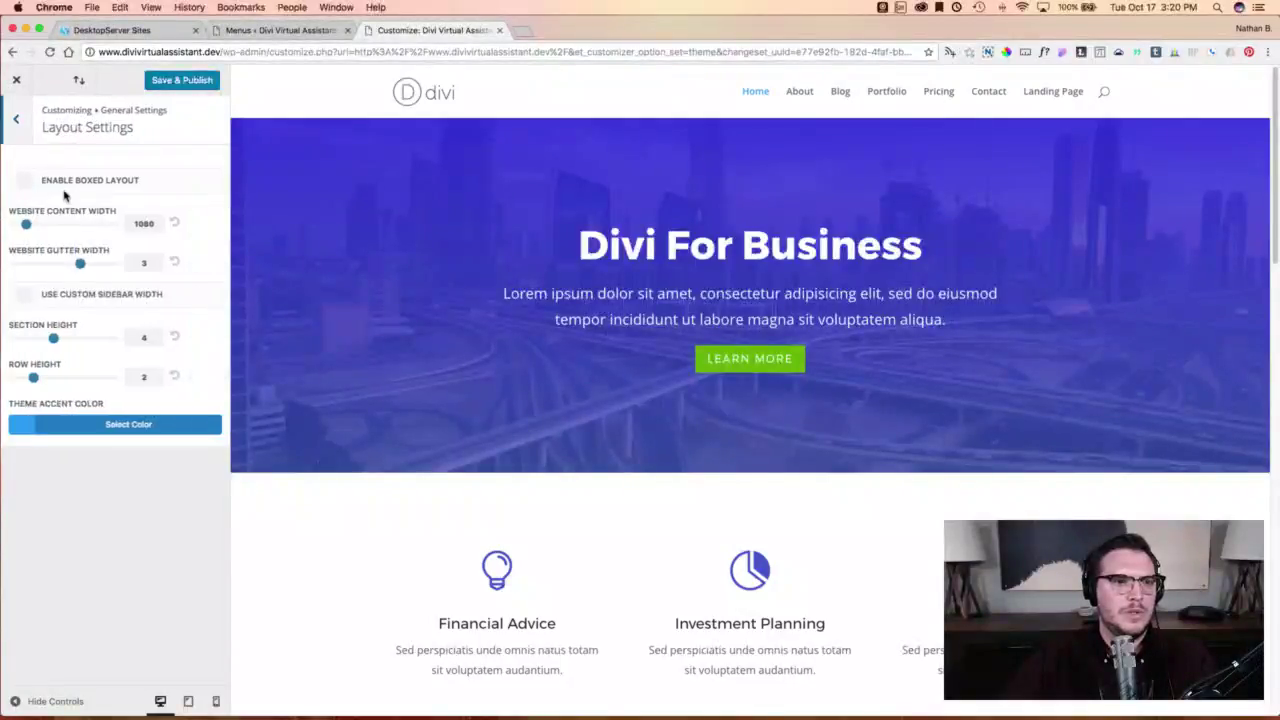
{"action": "left_click", "coordinate": [20, 134]}
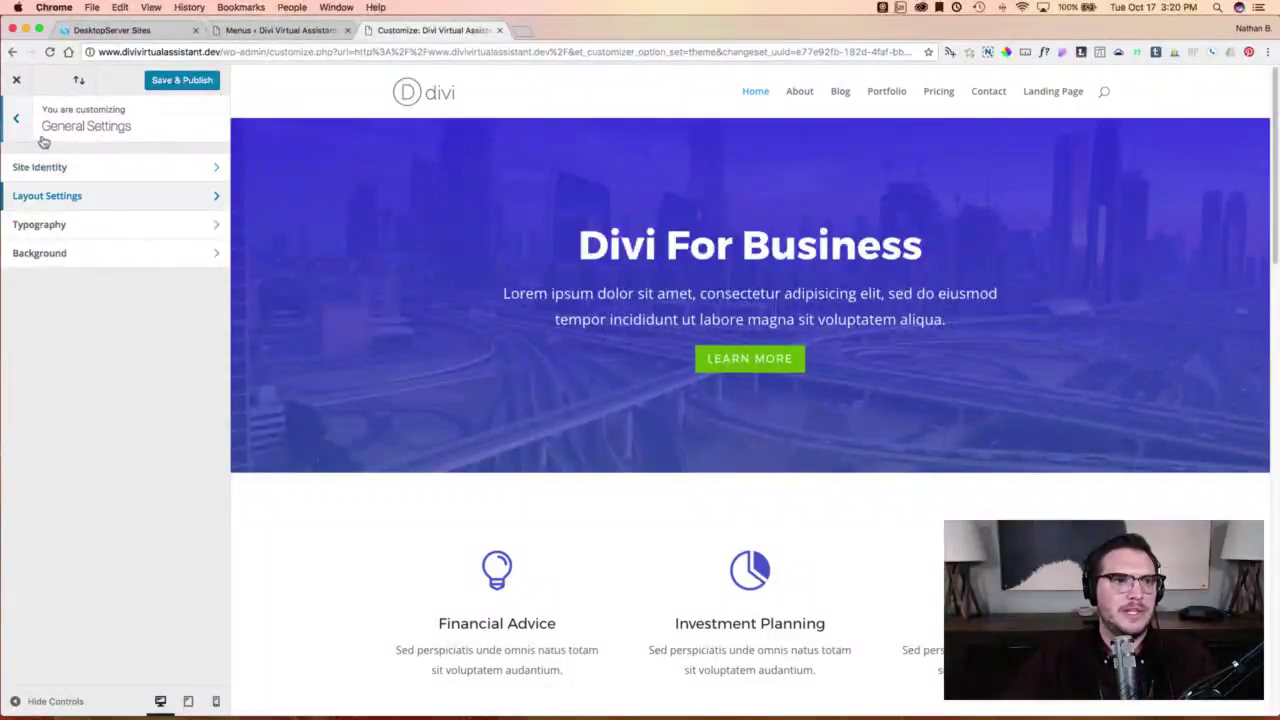
{"action": "left_click", "coordinate": [31, 196]}
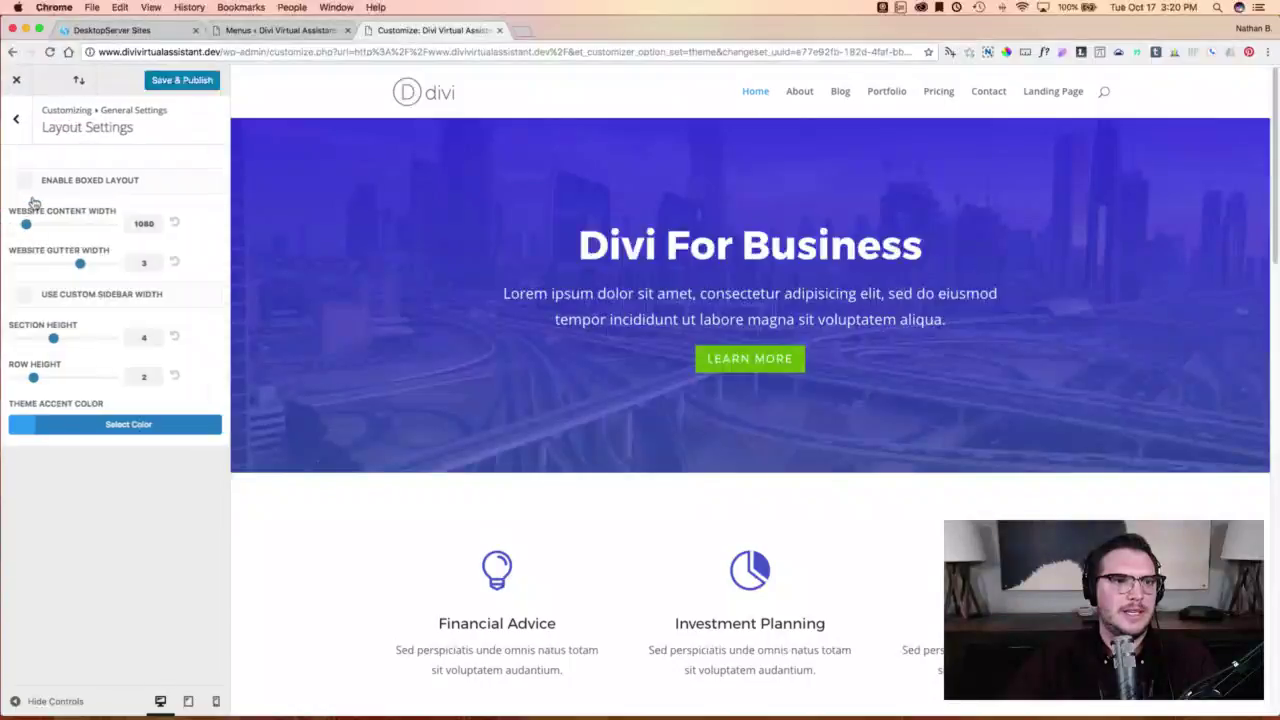
{"action": "left_click", "coordinate": [32, 428]}
{"action": "left_click", "coordinate": [57, 449]}
{"action": "type", "text": "#e82680"}
{"action": "left_click", "coordinate": [13, 428]}
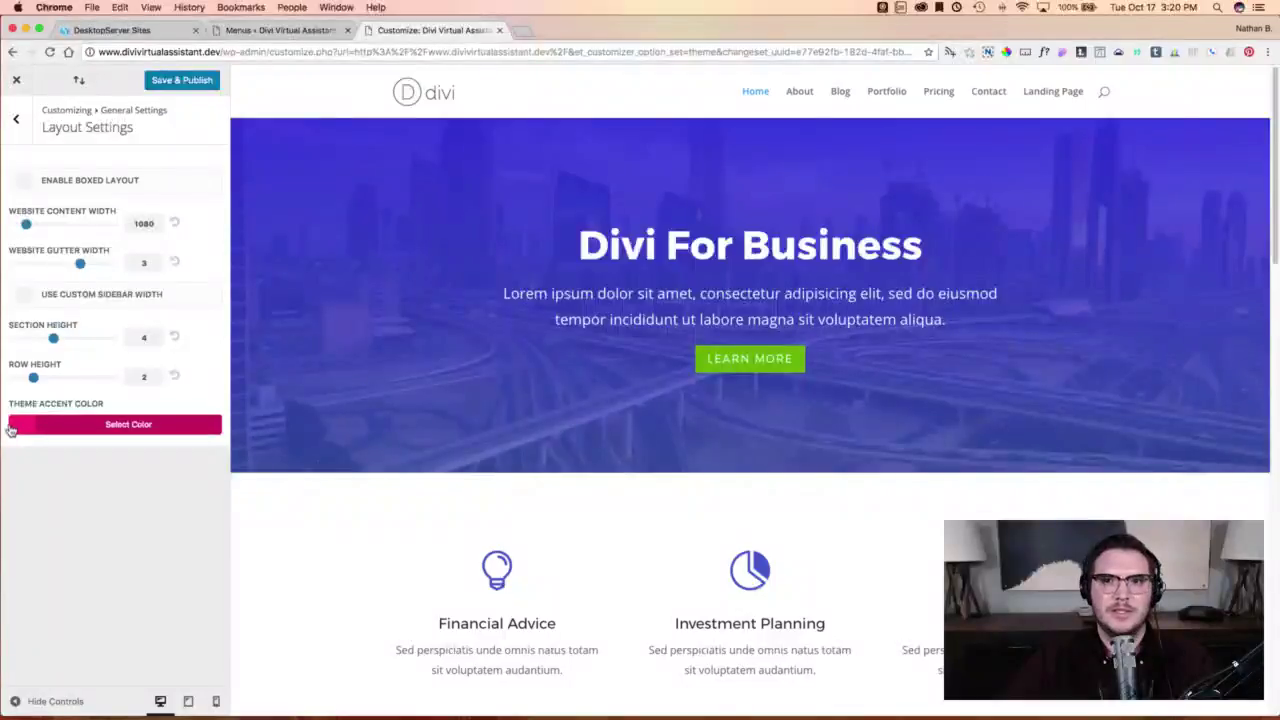
Set the active link color of the primary menu bar to #e82680.
{"action": "left_click", "coordinate": [21, 124]}
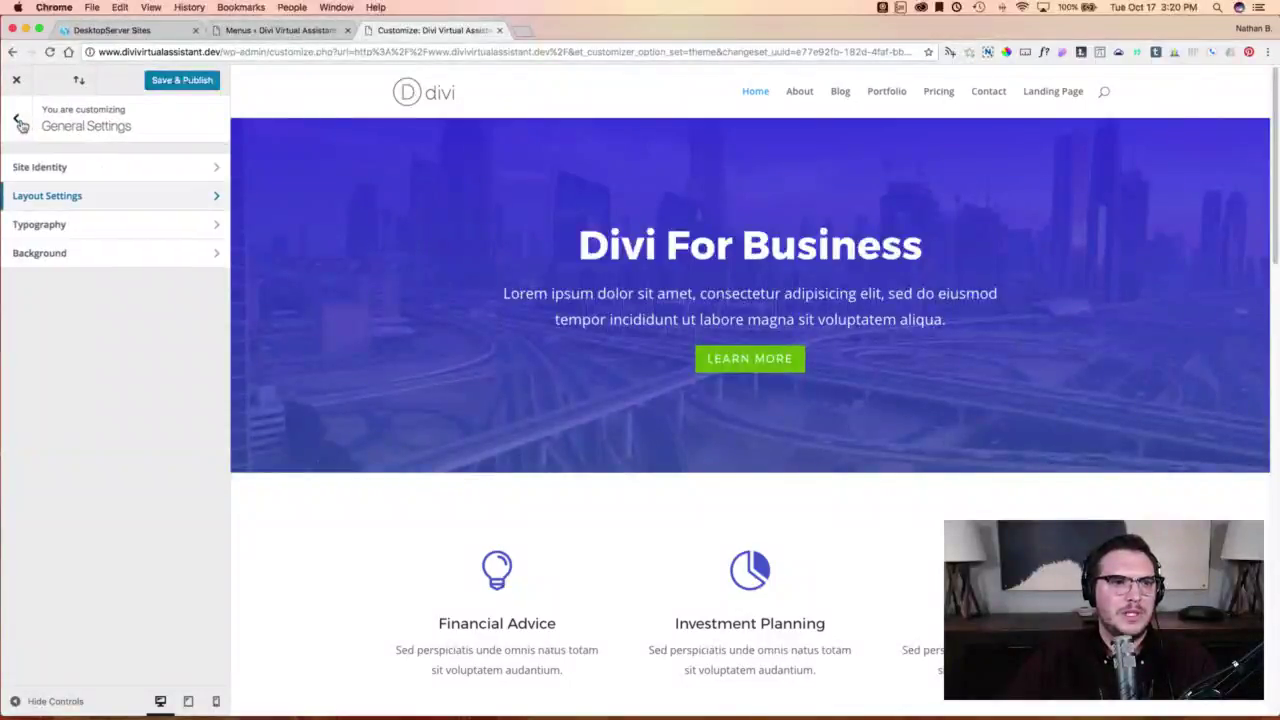
{"action": "left_click", "coordinate": [19, 121]}
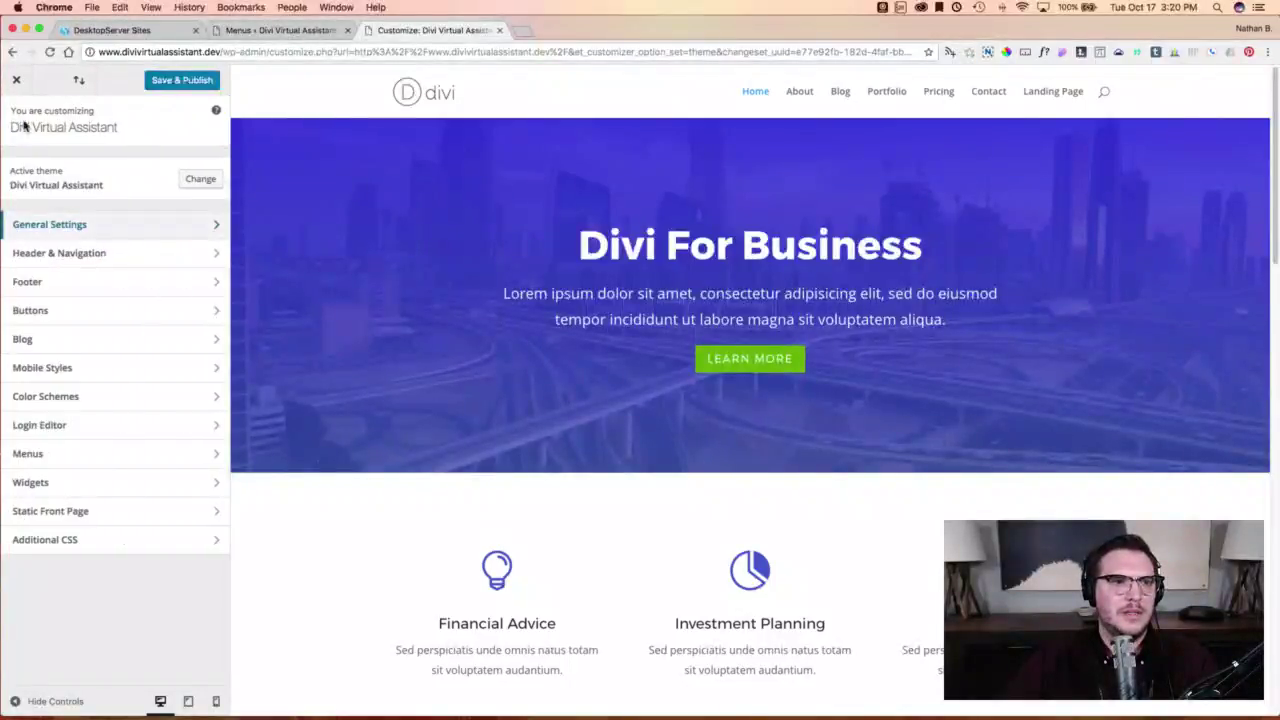
{"action": "left_click", "coordinate": [45, 255]}
{"action": "left_click", "coordinate": [49, 197]}
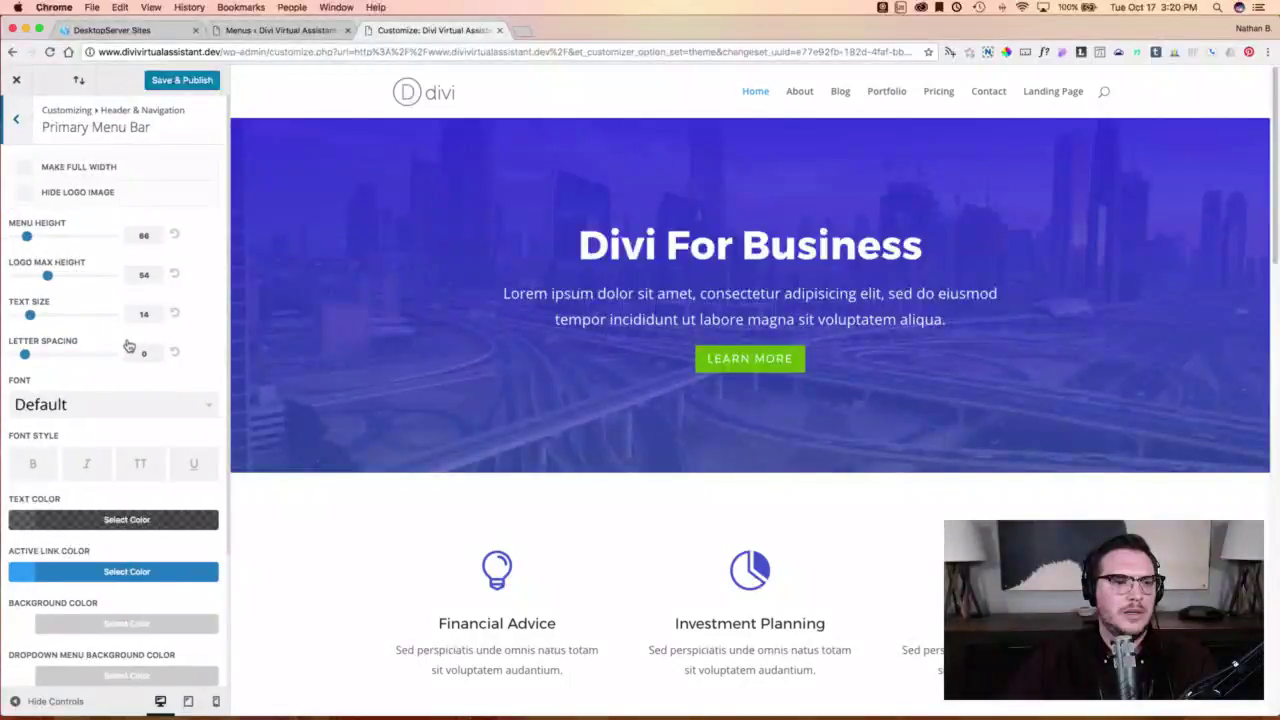
{"action": "scroll", "coordinate": [91, 325], "scroll_direction": "down", "scroll_amount": 3}
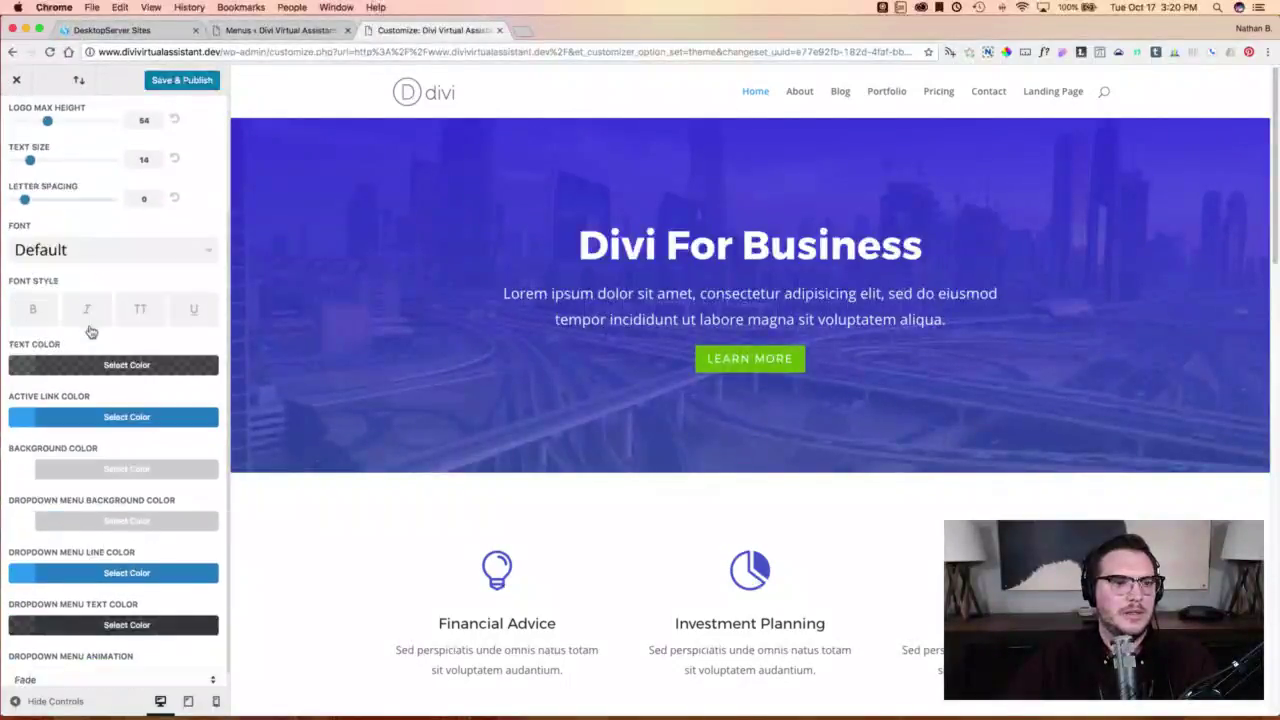
{"action": "scroll", "coordinate": [60, 400], "scroll_direction": "up", "scroll_amount": 1}
{"action": "left_click", "coordinate": [30, 450]}
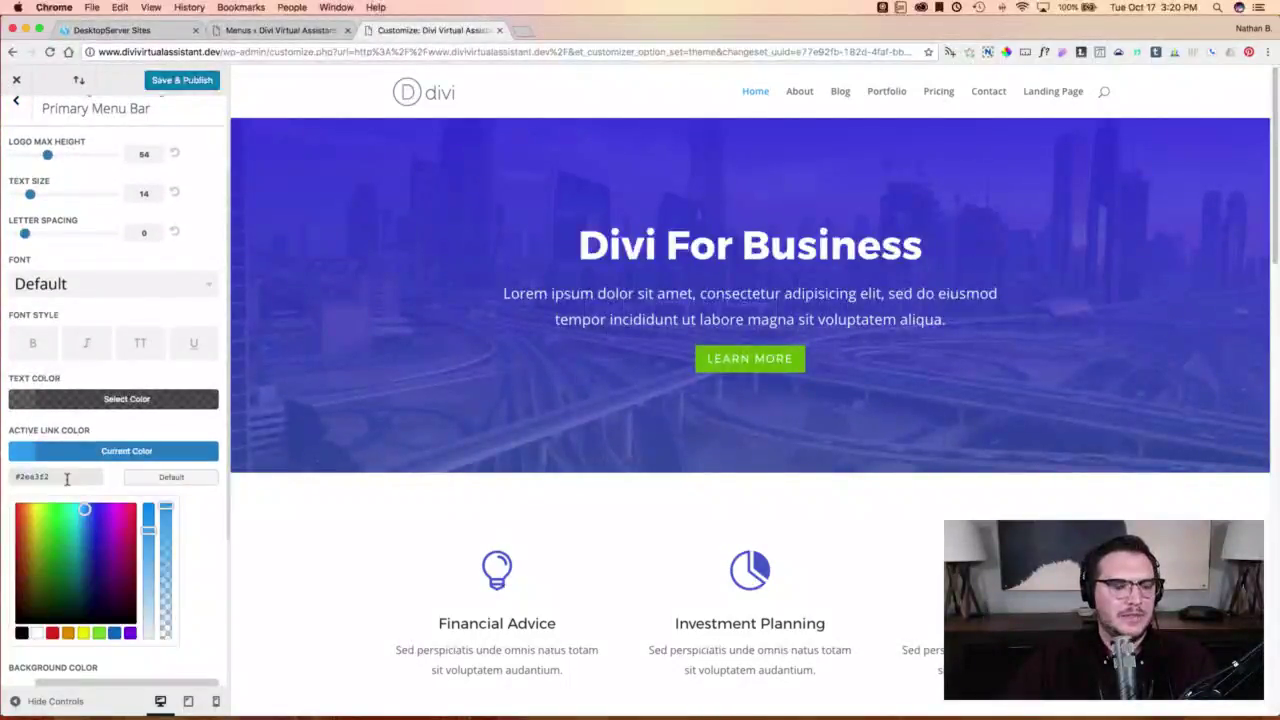
{"action": "key", "text": "super+v"}
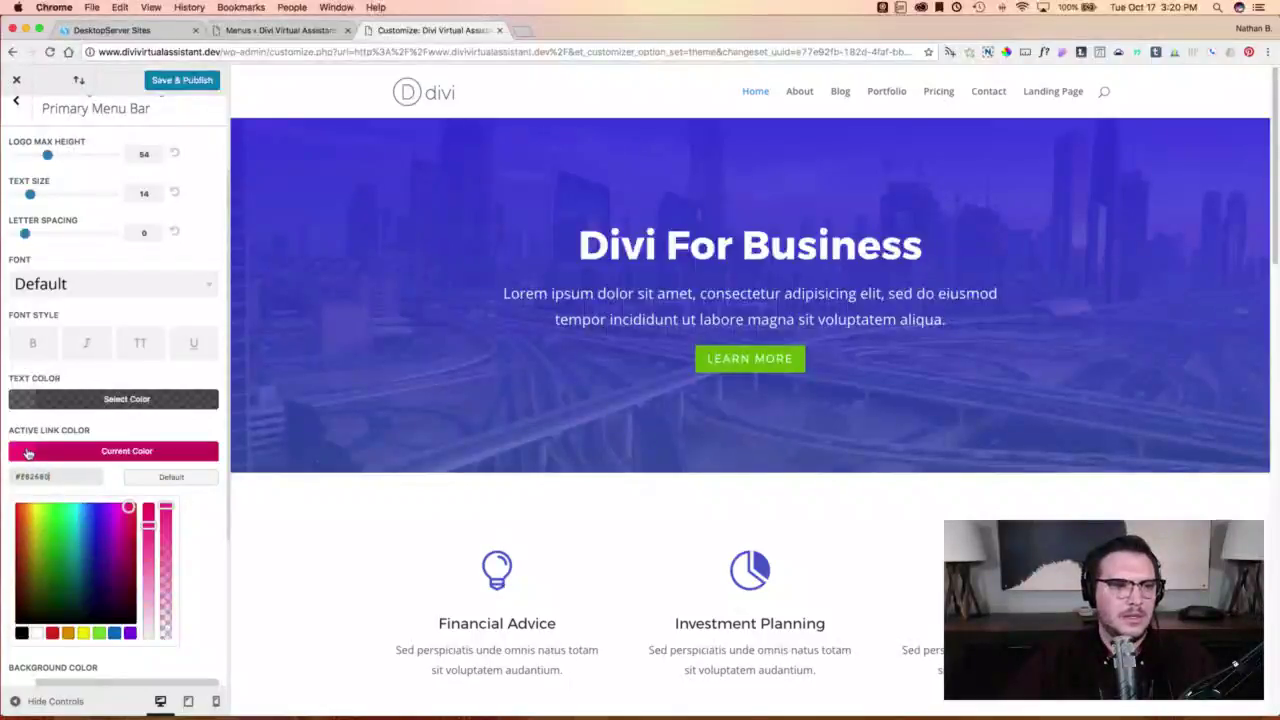
{"action": "left_click", "coordinate": [131, 430]}
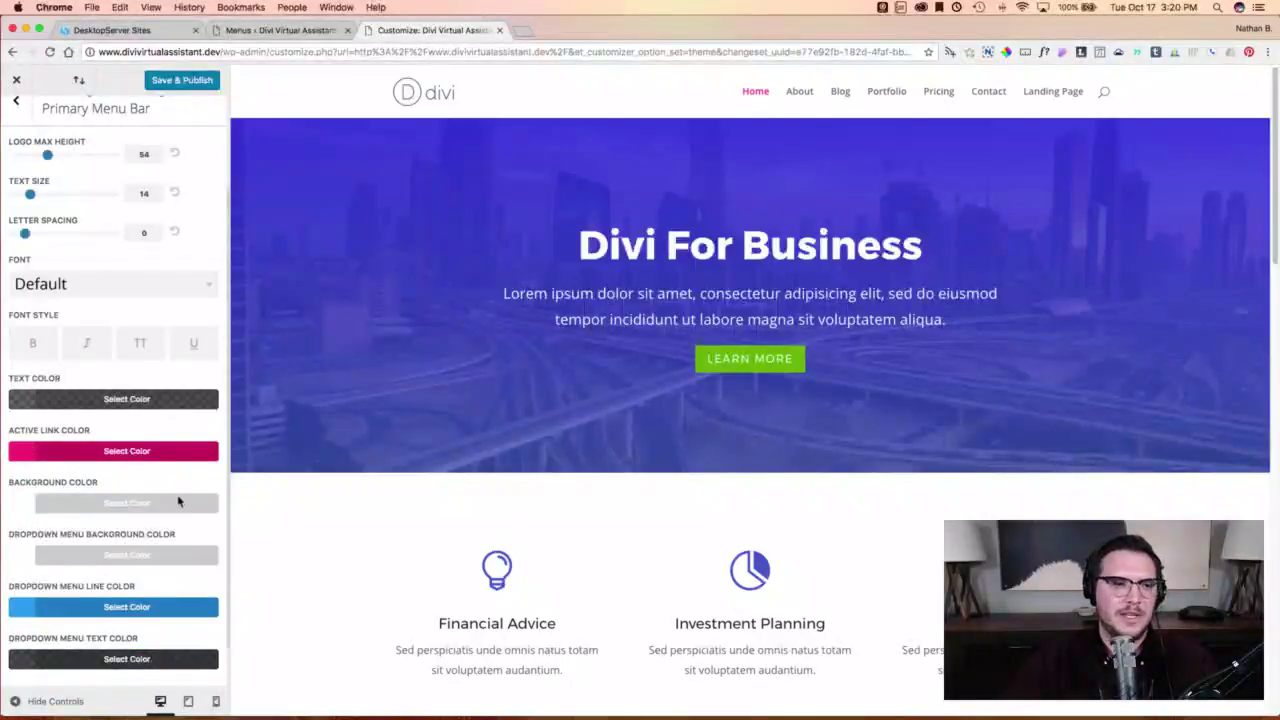
Set both the active link color and the text color of the primary menu bar to white.
{"action": "scroll", "coordinate": [160, 500], "scroll_direction": "down", "scroll_amount": 1}
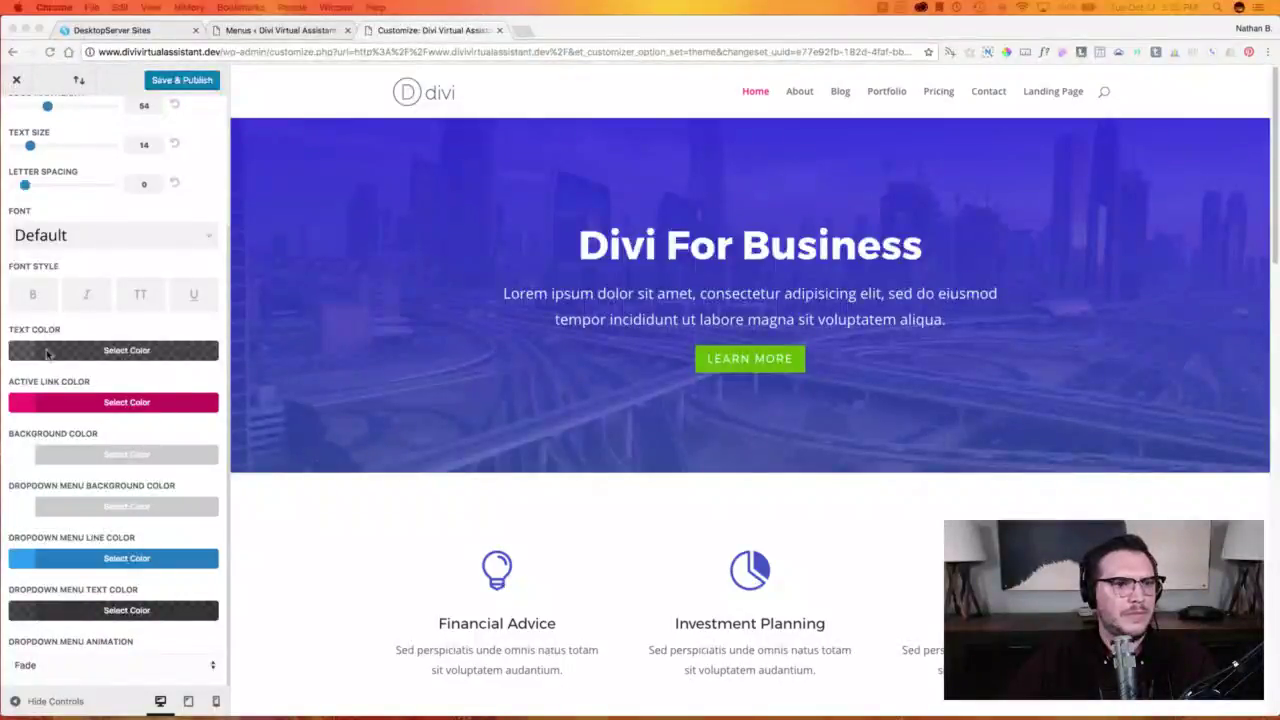
{"action": "left_click", "coordinate": [26, 401]}
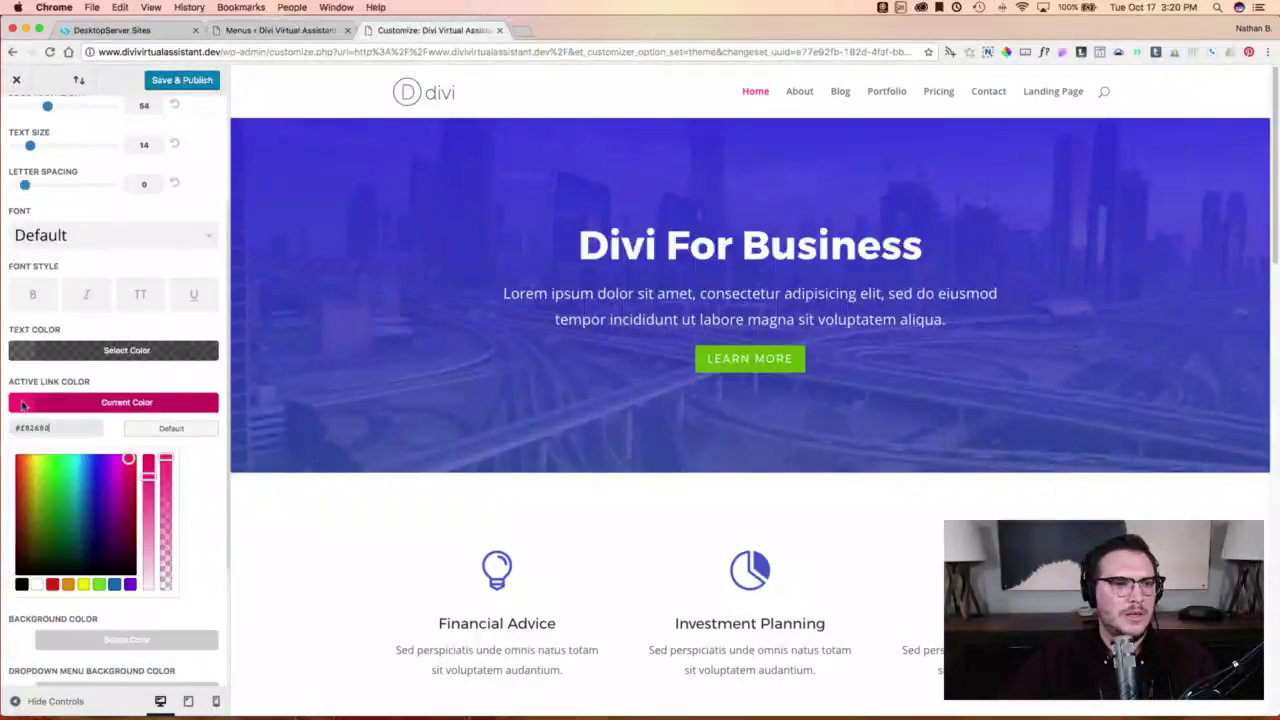
{"action": "left_click", "coordinate": [38, 585]}
{"action": "left_click", "coordinate": [123, 380]}
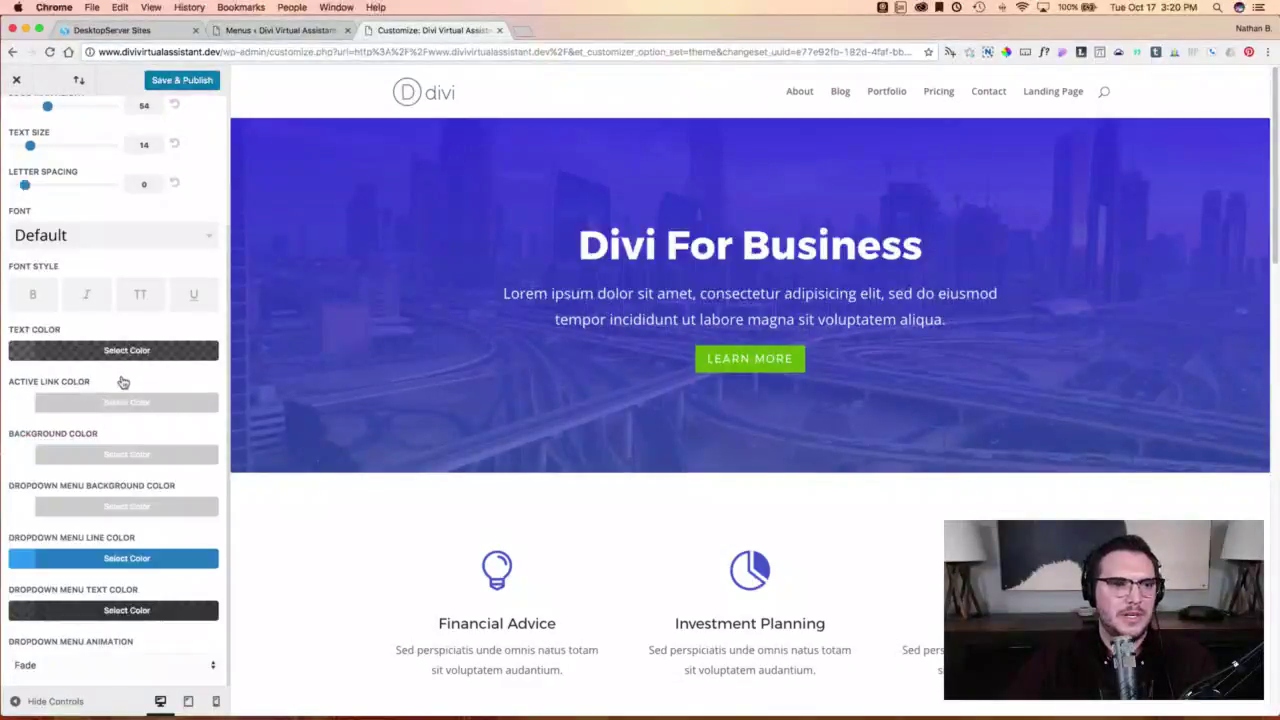
{"action": "left_click", "coordinate": [21, 354]}
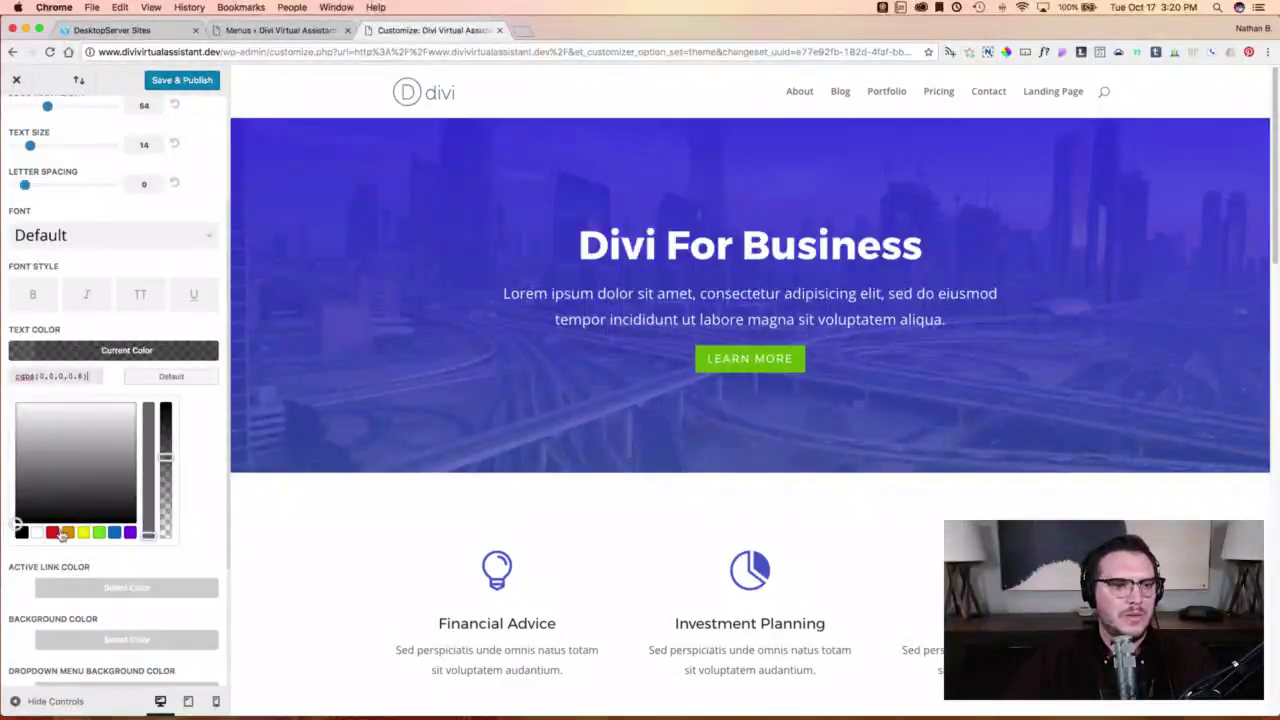
{"action": "left_click", "coordinate": [37, 532]}
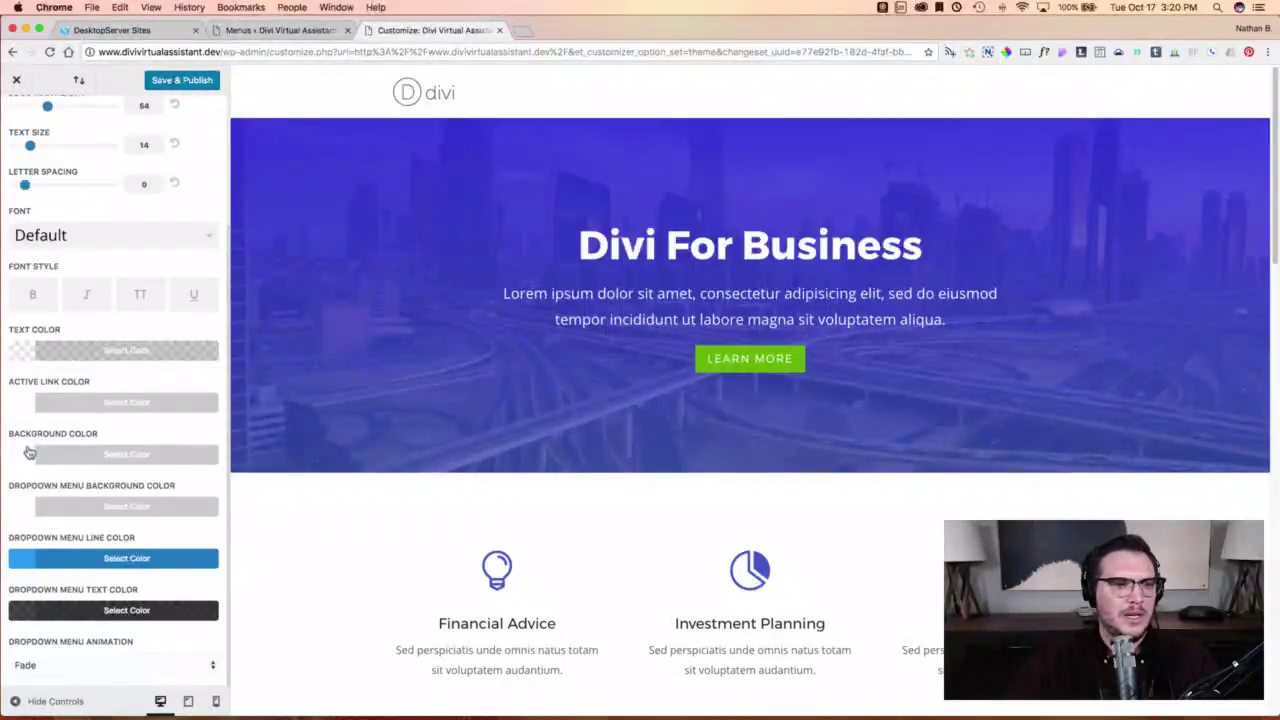
Make the primary menu bar's background color fully transparent.
{"action": "left_click", "coordinate": [30, 456]}
{"action": "left_click_drag", "start_coordinate": [167, 511], "coordinate": [170, 665]}
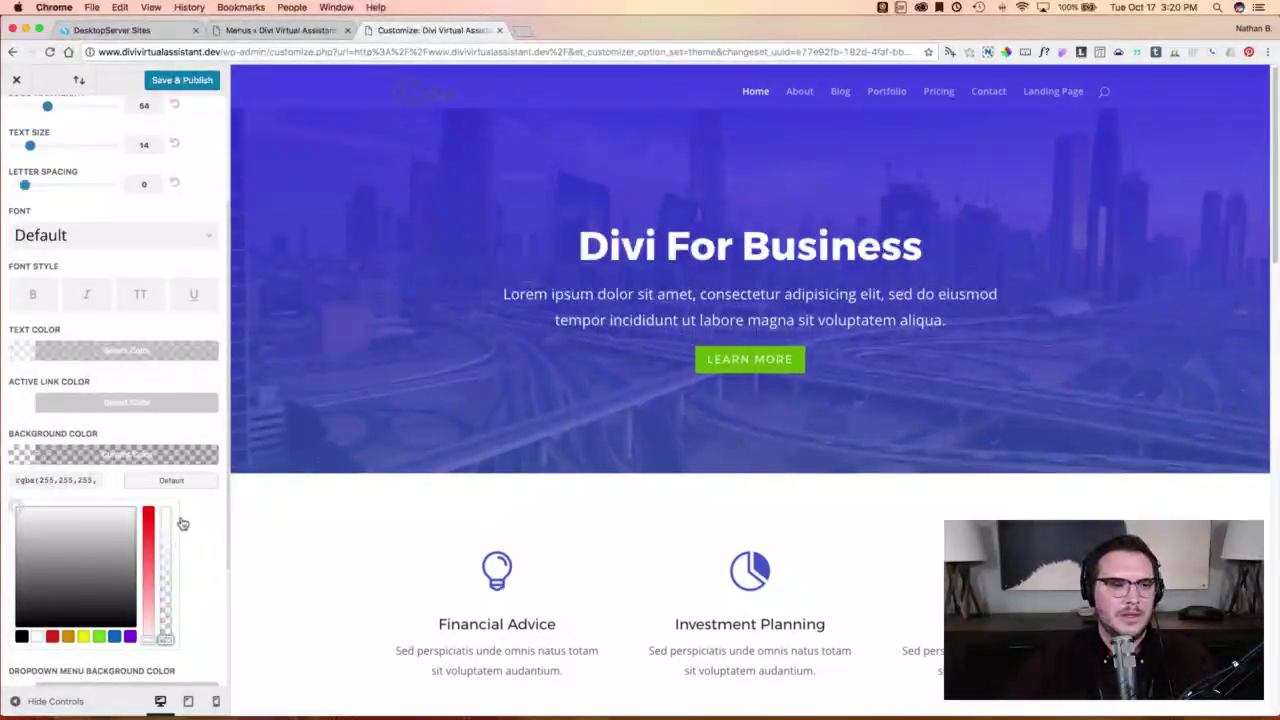
{"action": "scroll", "coordinate": [87, 405], "scroll_direction": "up", "scroll_amount": 5}
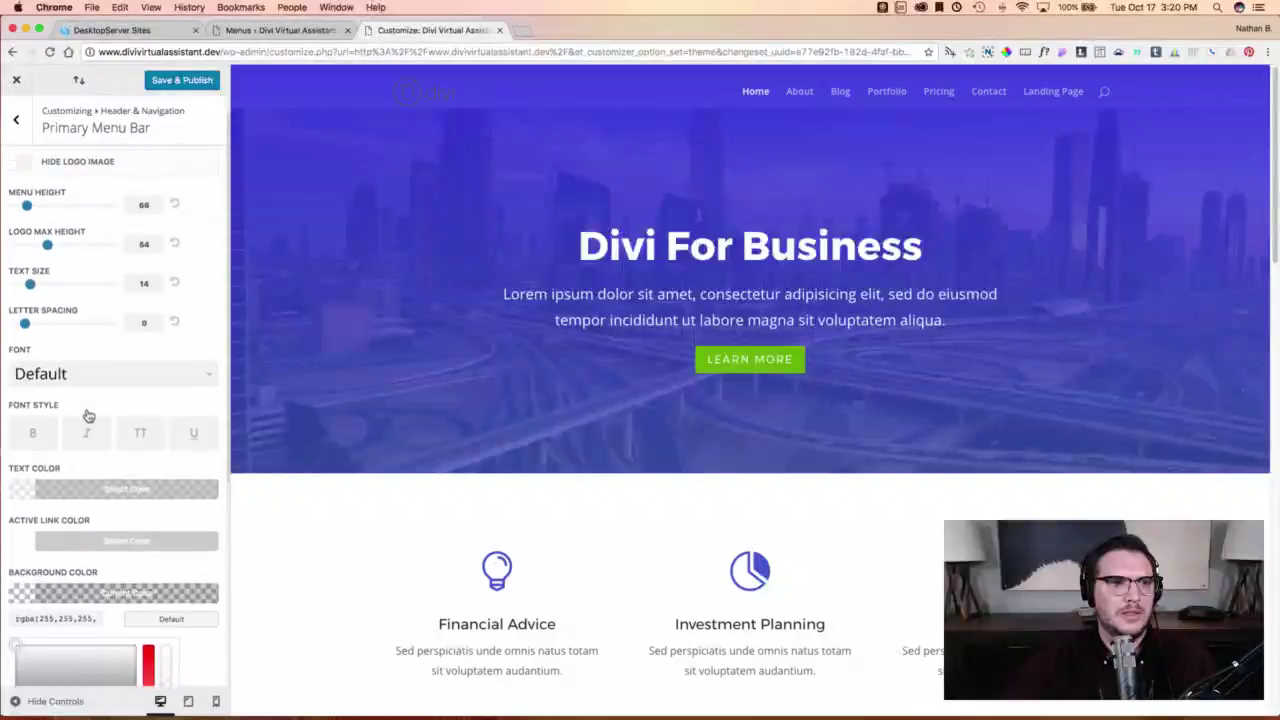
{"action": "scroll", "coordinate": [780, 260], "scroll_direction": "down", "scroll_amount": 1}
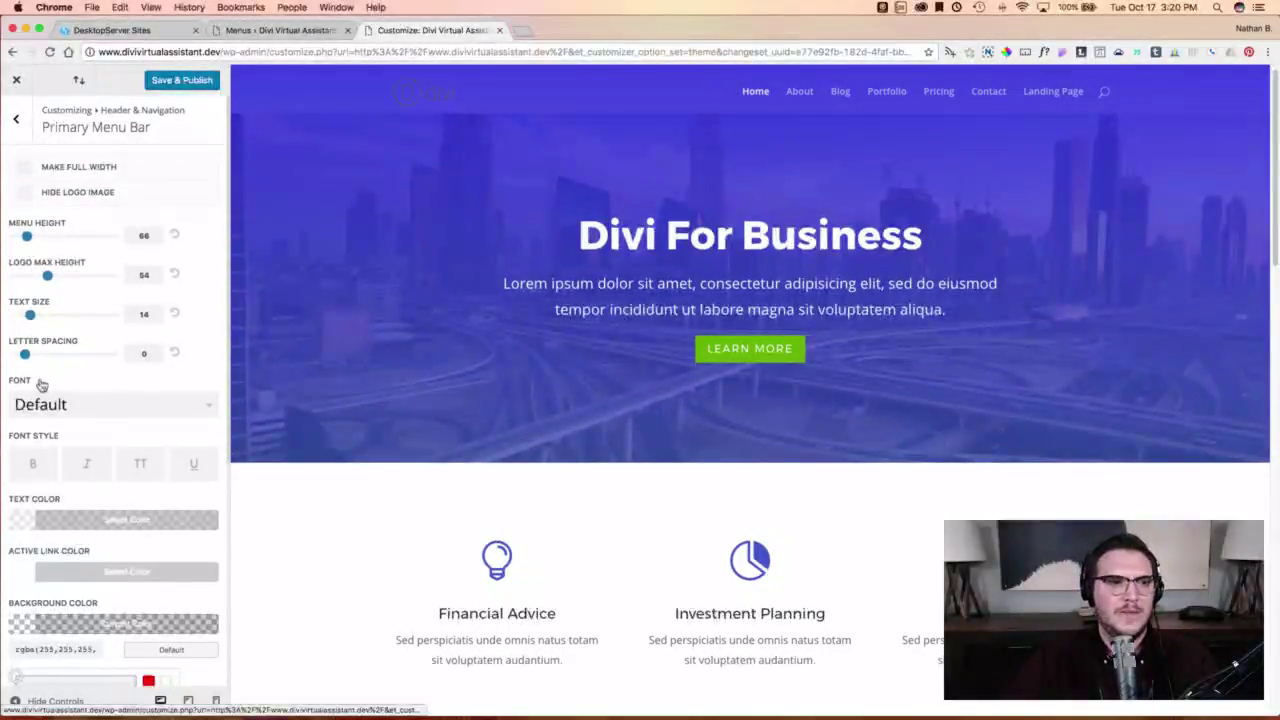
Set the header font to Montserrat in the general typography settings.
{"action": "left_click", "coordinate": [16, 118]}
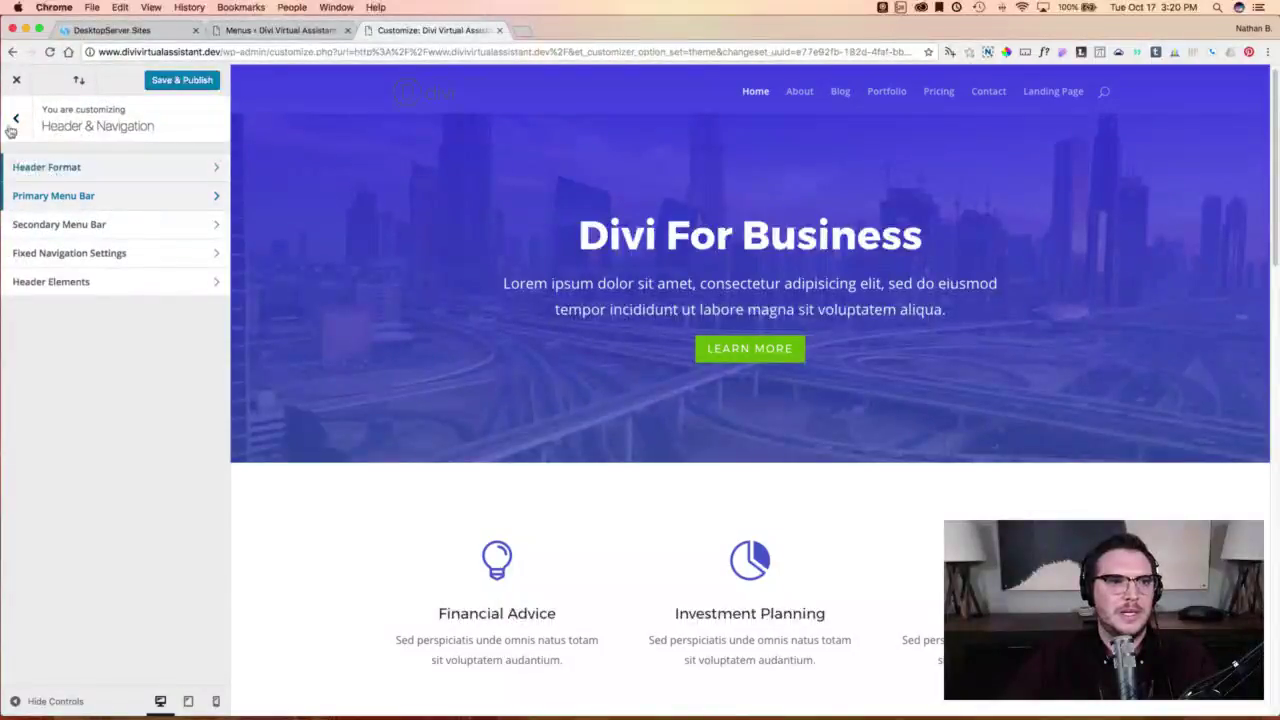
{"action": "left_click", "coordinate": [16, 118]}
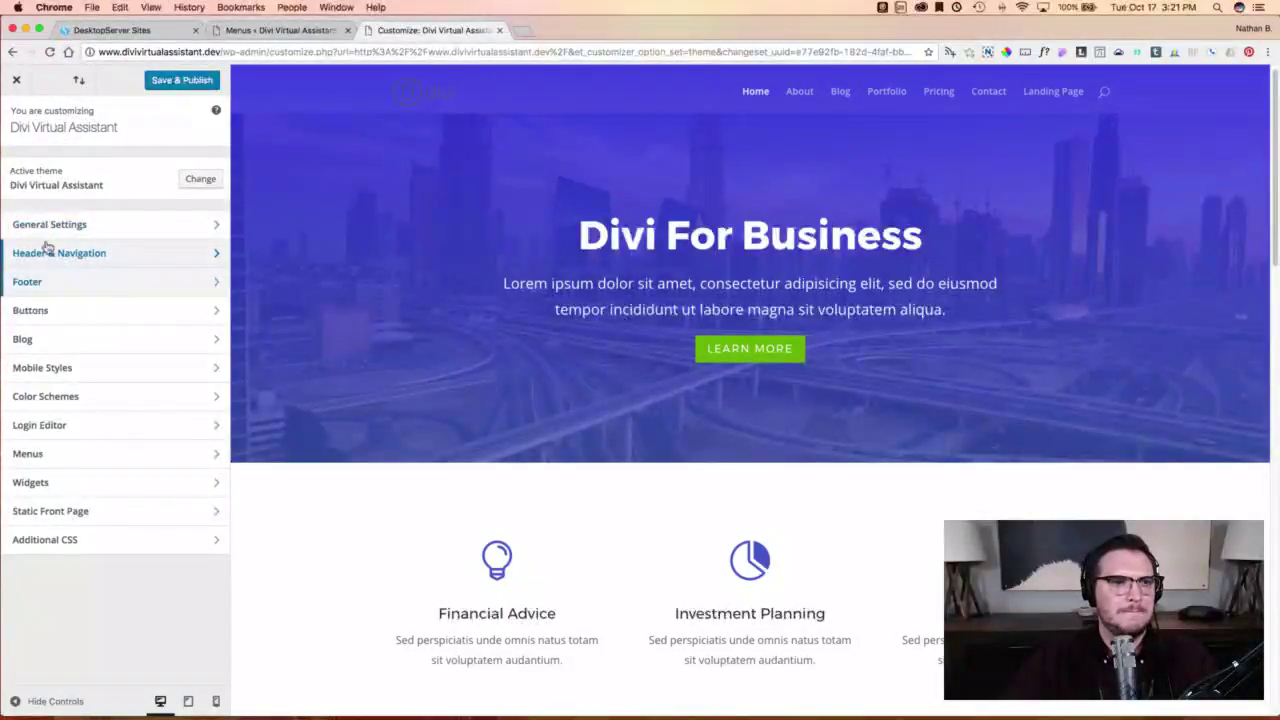
{"action": "left_click", "coordinate": [46, 226]}
{"action": "left_click", "coordinate": [49, 224]}
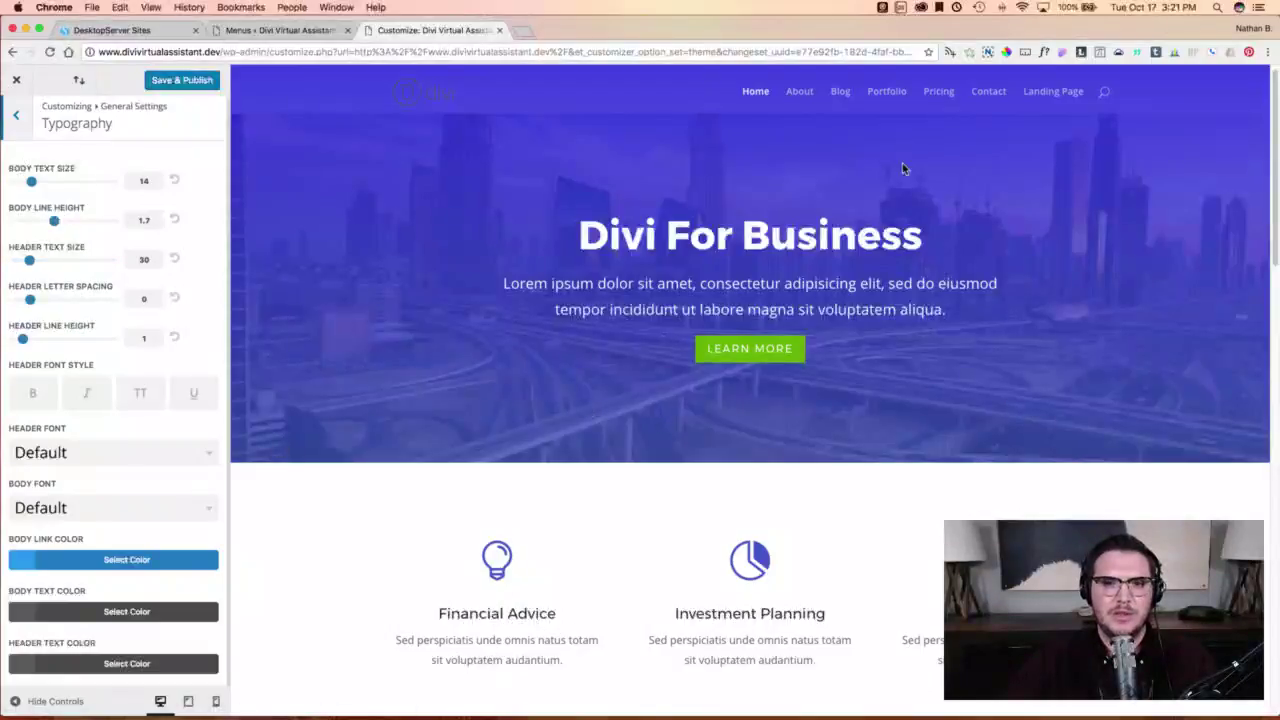
{"action": "left_click", "coordinate": [81, 460]}
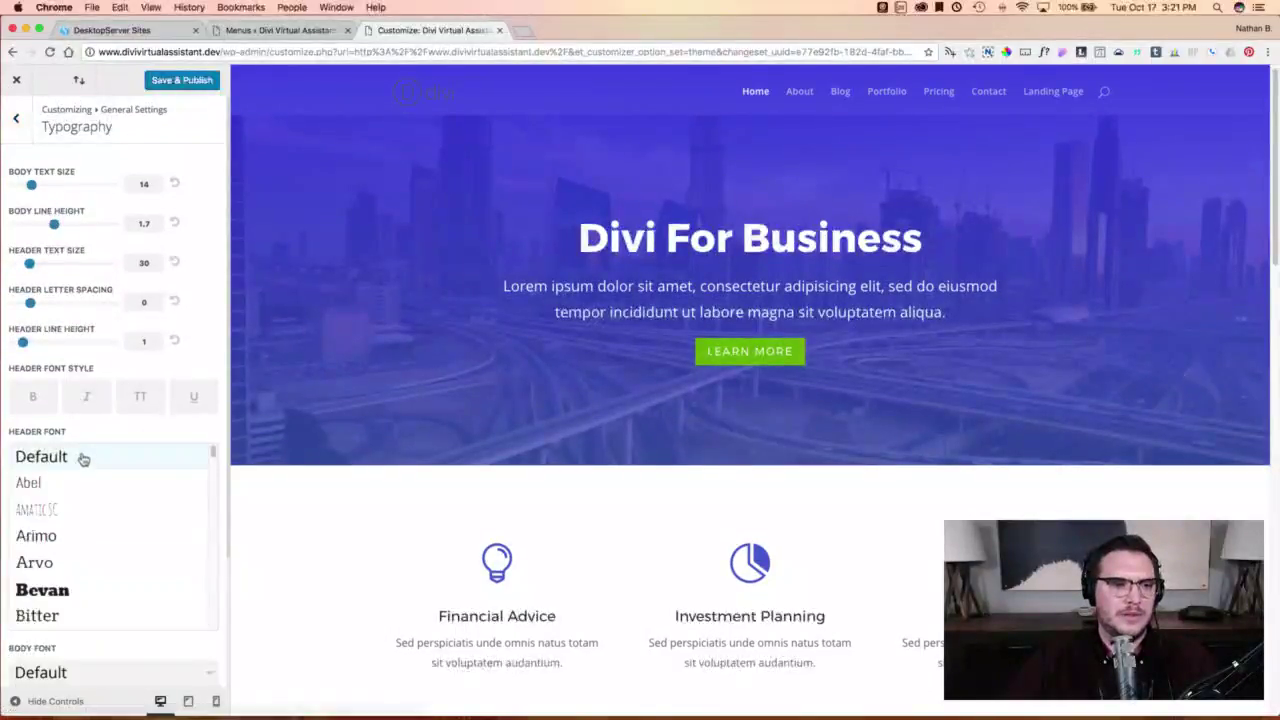
{"action": "scroll", "coordinate": [146, 502], "scroll_direction": "down", "scroll_amount": 10}
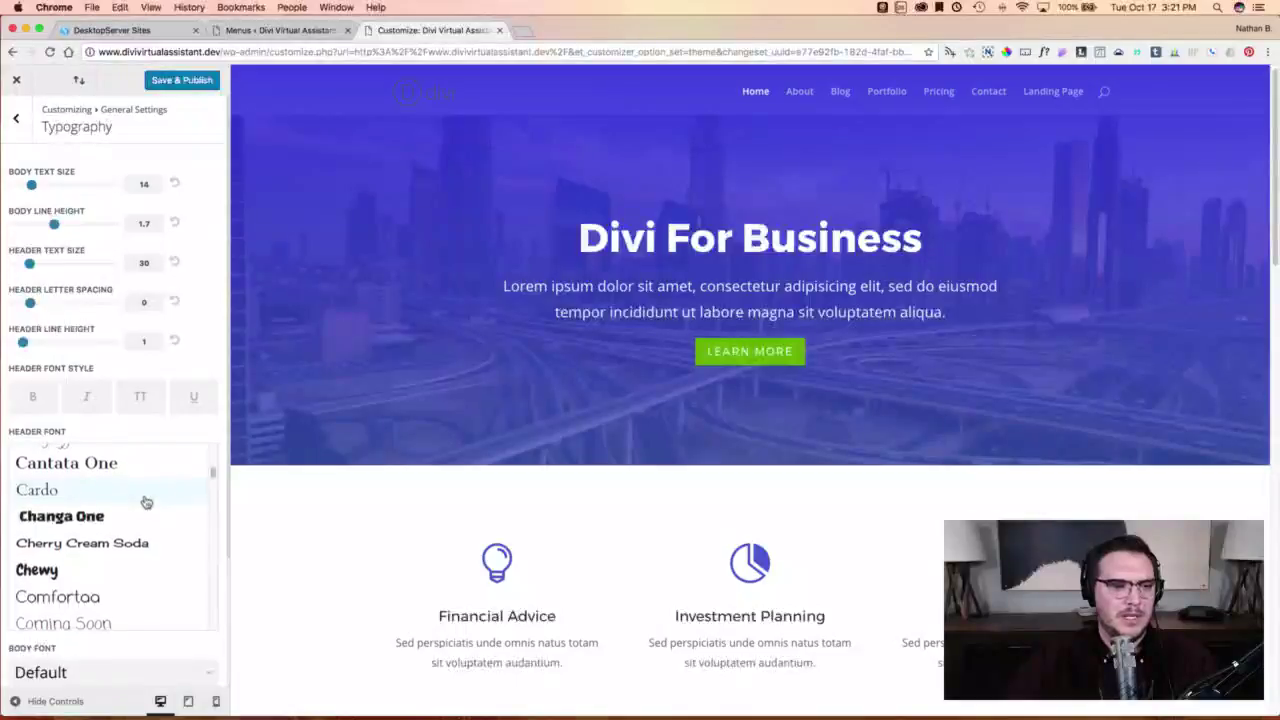
{"action": "scroll", "coordinate": [145, 502], "scroll_direction": "down", "scroll_amount": 10}
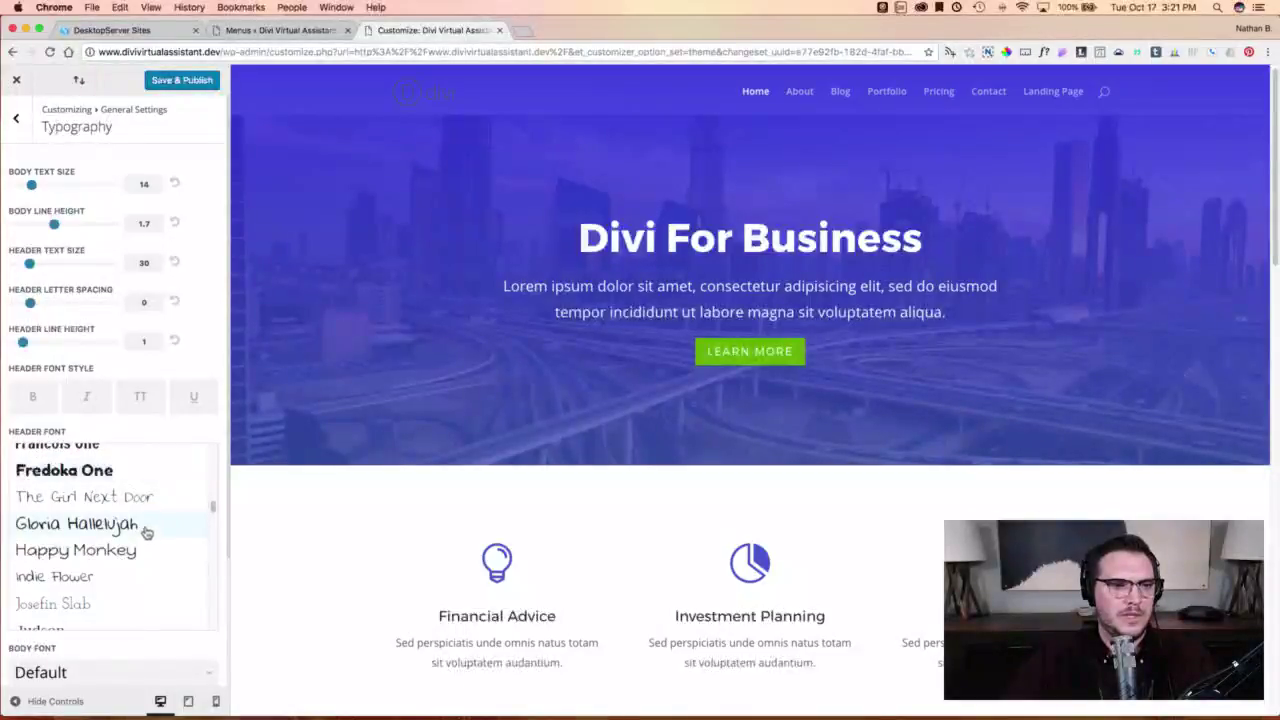
{"action": "scroll", "coordinate": [145, 531], "scroll_direction": "down", "scroll_amount": 5}
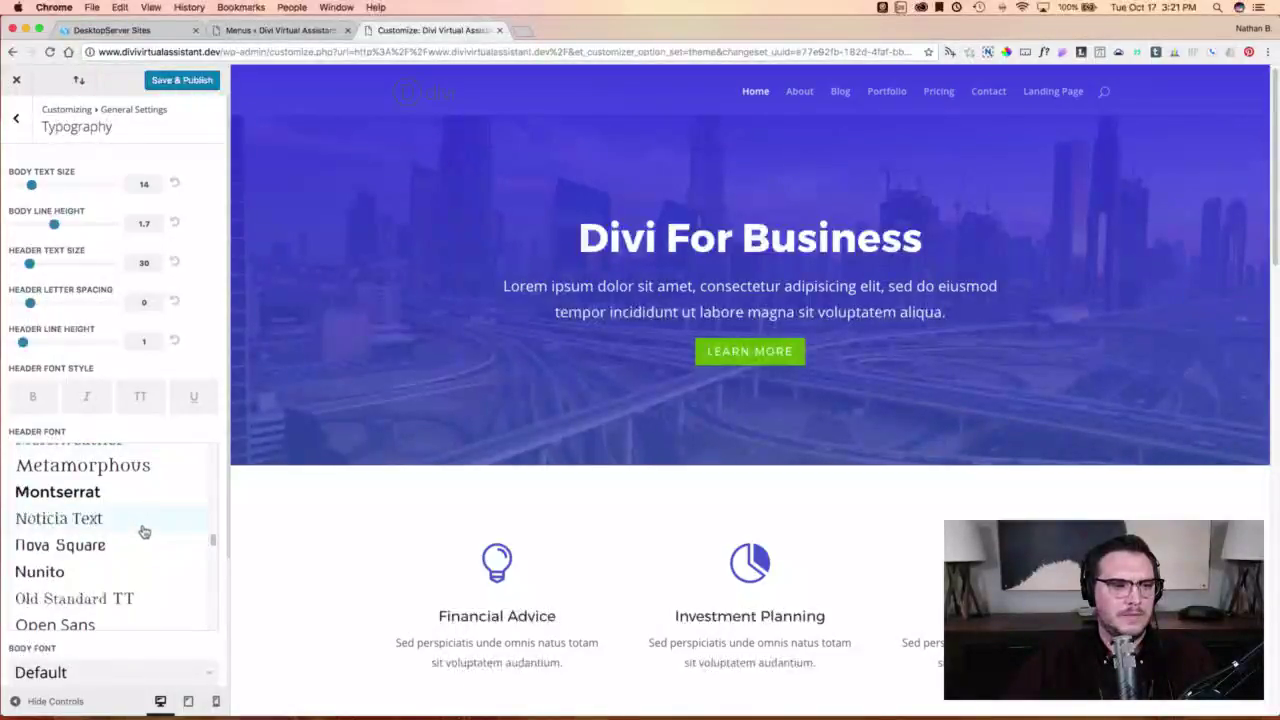
{"action": "left_click", "coordinate": [96, 490]}
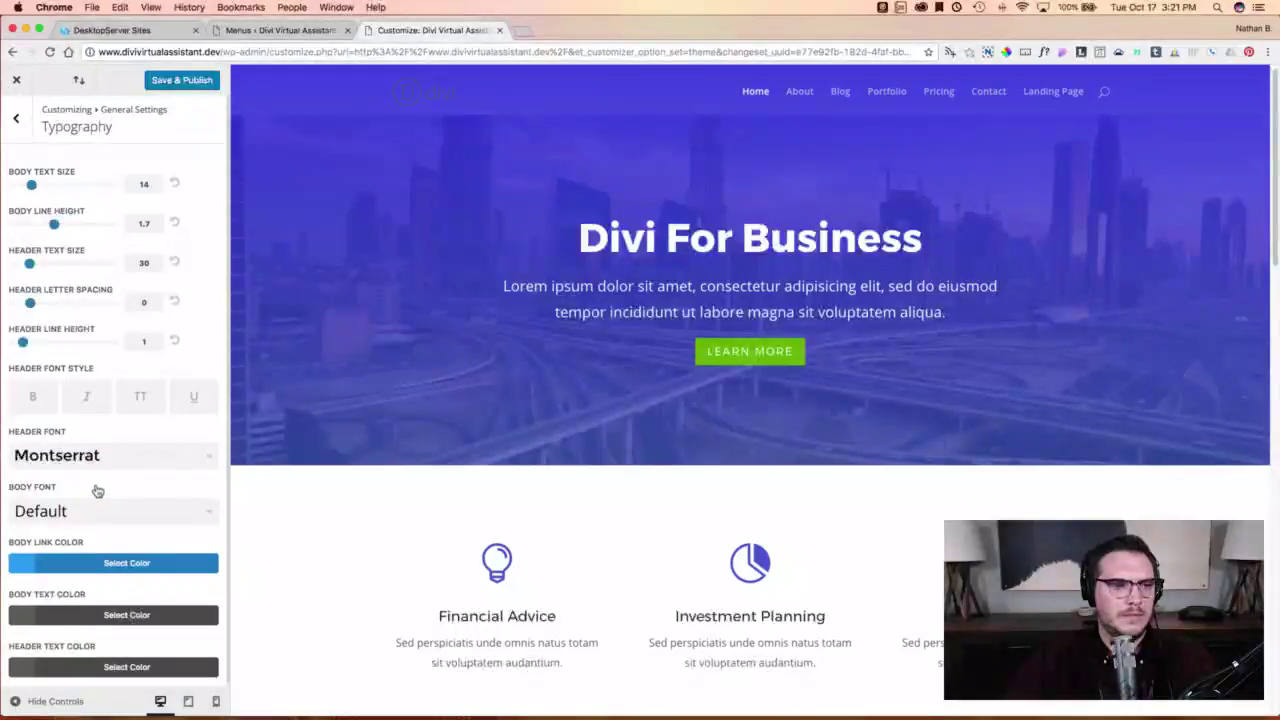
Set the body font to Montserrat as well.
{"action": "left_click", "coordinate": [104, 505]}
{"action": "scroll", "coordinate": [104, 505], "scroll_direction": "down", "scroll_amount": 15}
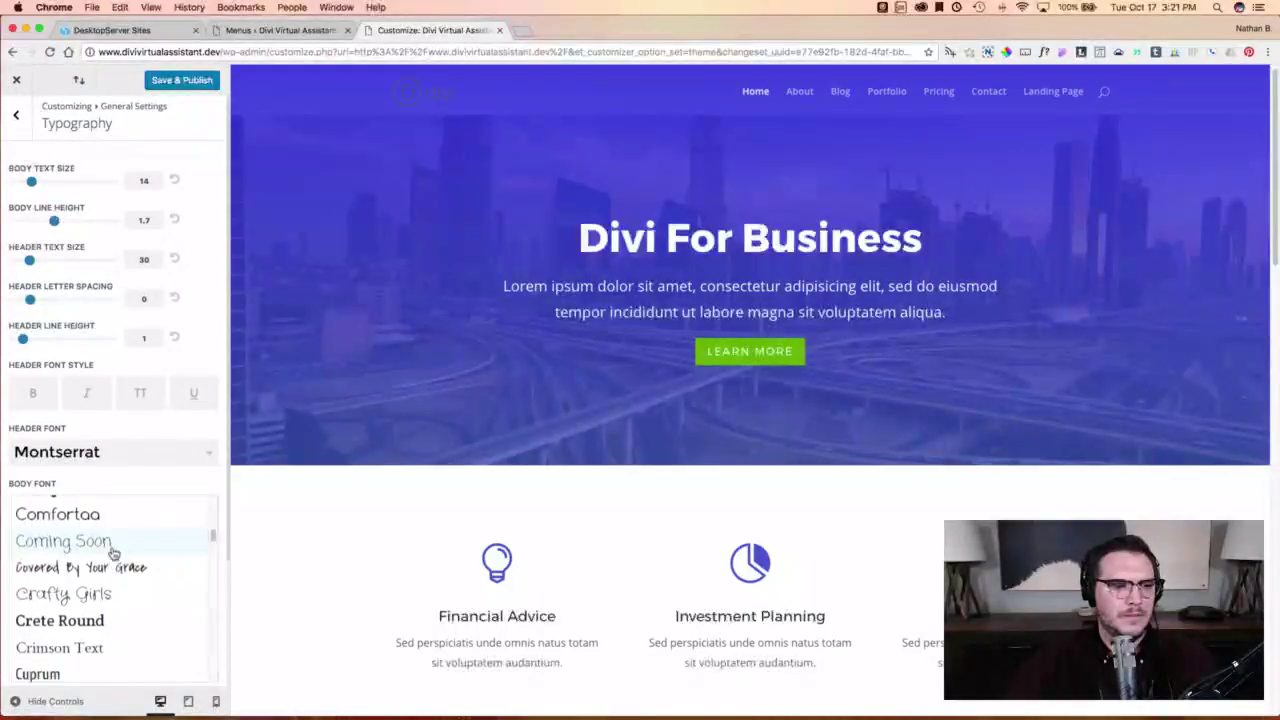
{"action": "scroll", "coordinate": [112, 556], "scroll_direction": "down", "scroll_amount": 10}
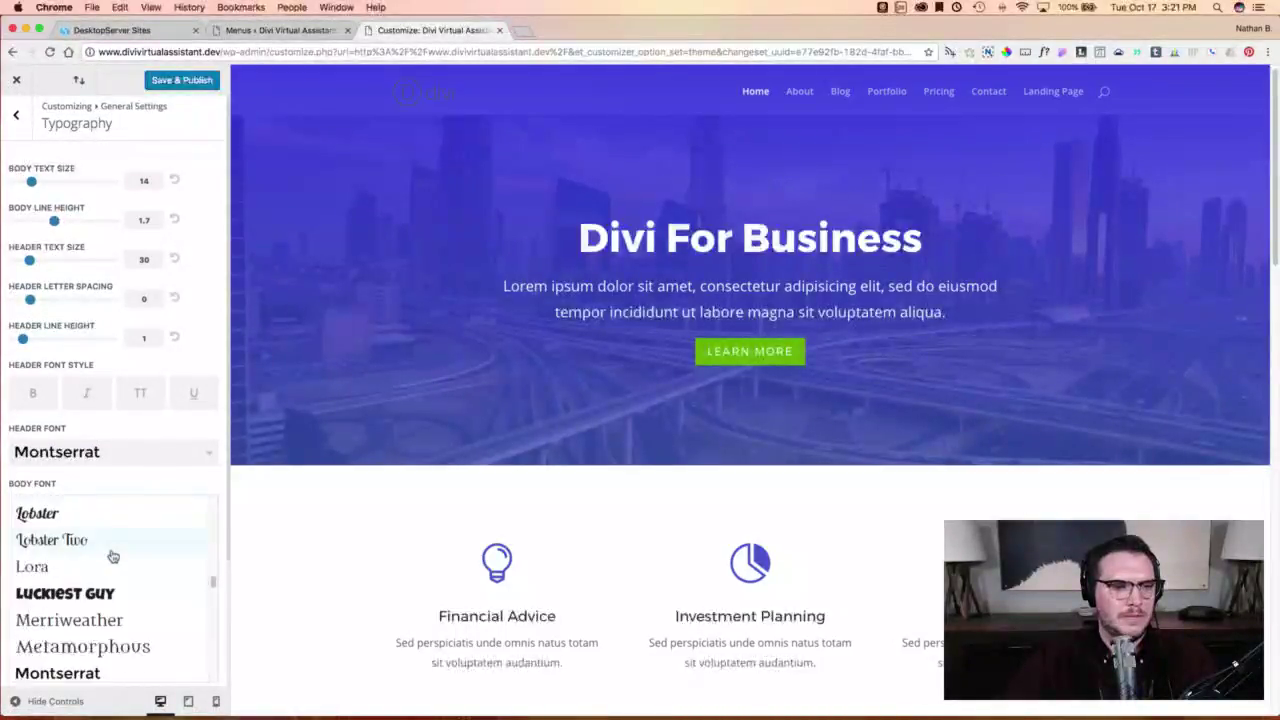
{"action": "left_click", "coordinate": [110, 564]}
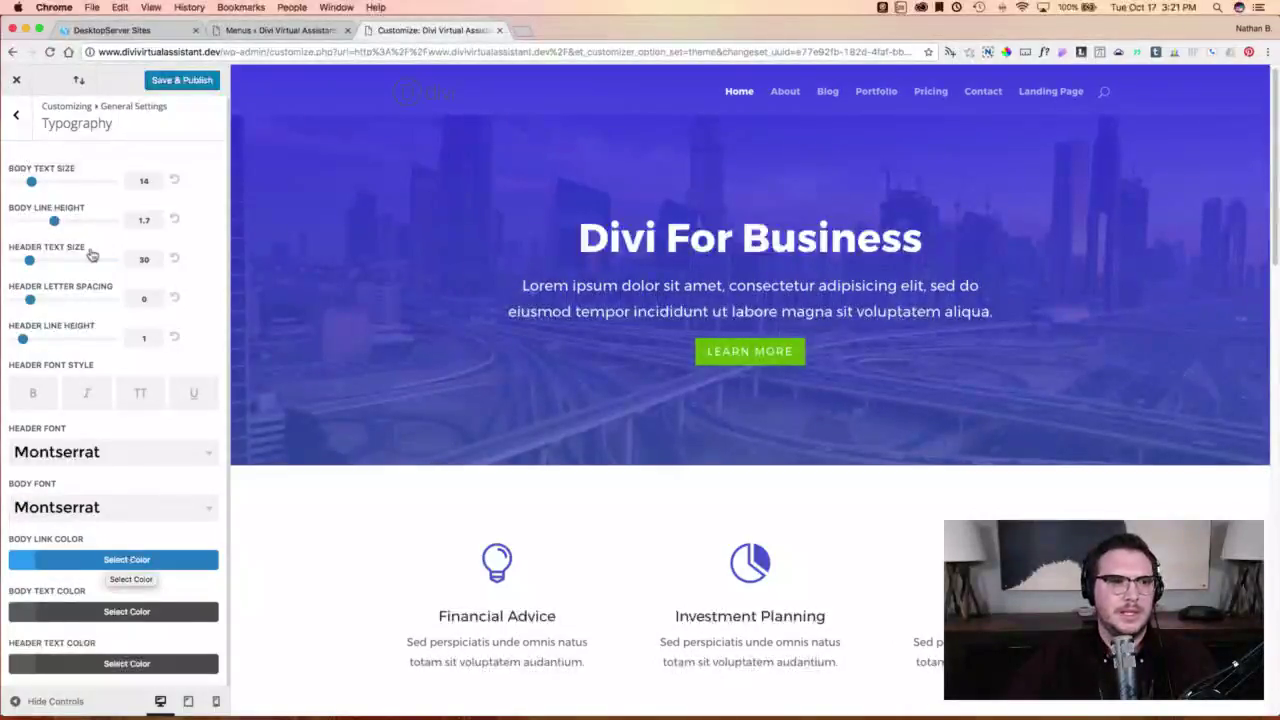
Try larger header text sizes against the page preview and settle on 35.
{"action": "left_click_drag", "start_coordinate": [26, 261], "coordinate": [38, 261]}
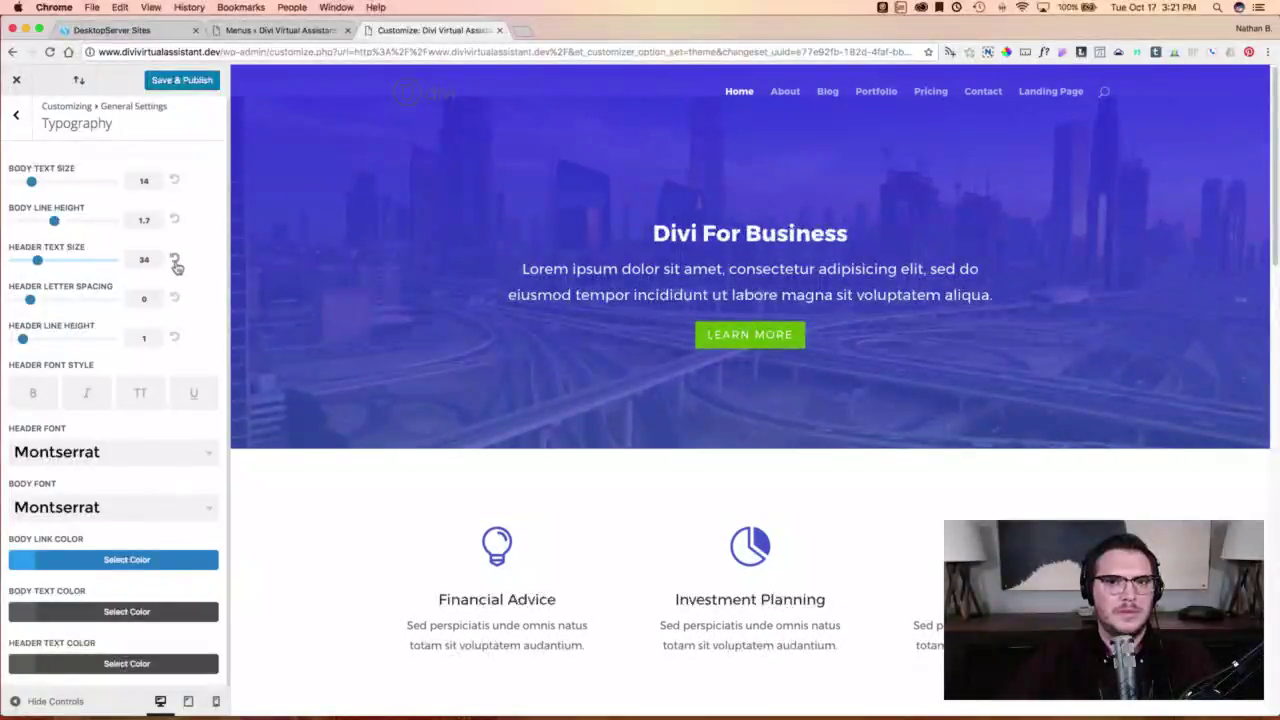
{"action": "left_click", "coordinate": [175, 263]}
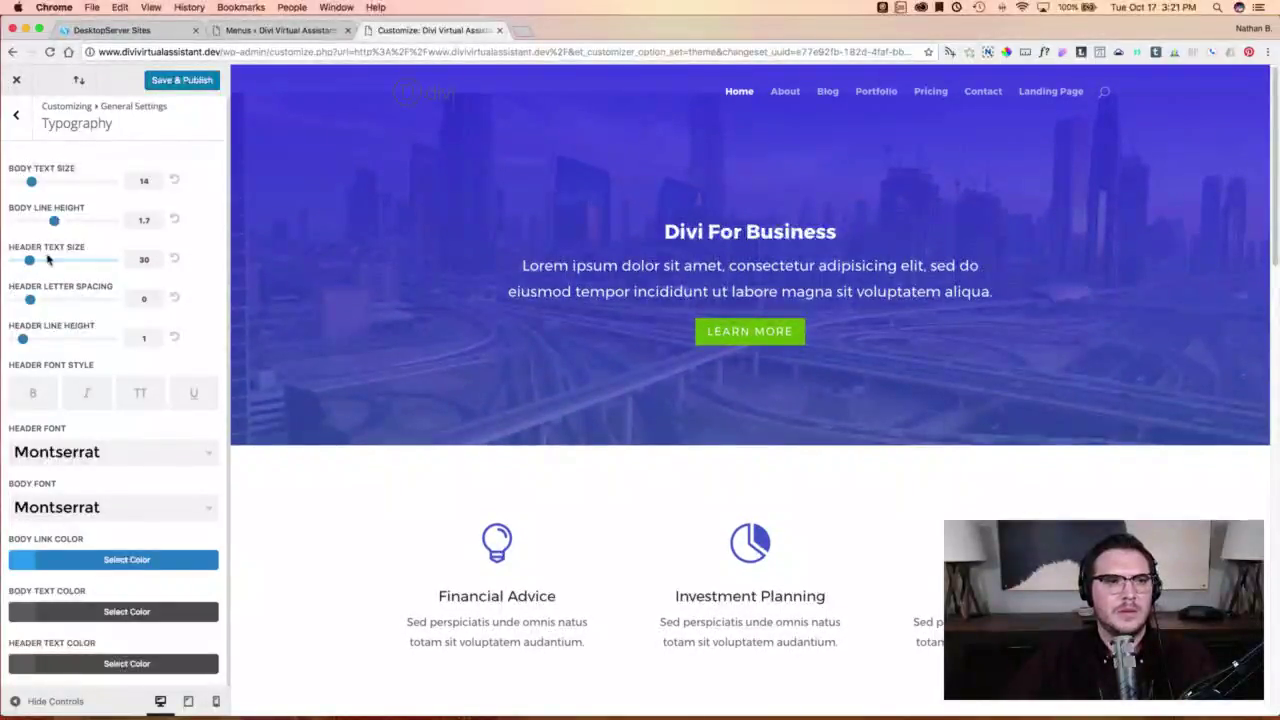
{"action": "left_click_drag", "start_coordinate": [31, 262], "coordinate": [58, 263]}
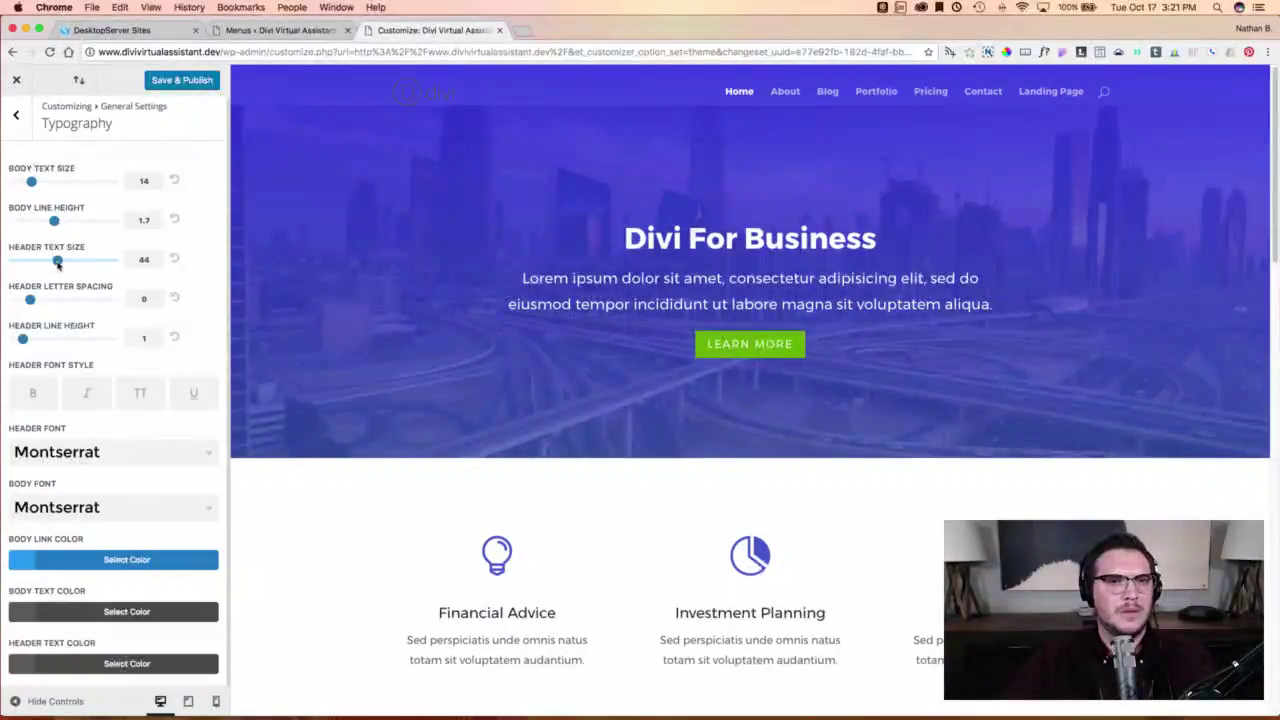
{"action": "left_click_drag", "start_coordinate": [58, 263], "coordinate": [40, 265]}
{"action": "scroll", "coordinate": [640, 300], "scroll_direction": "down", "scroll_amount": 1}
{"action": "scroll", "coordinate": [202, 590], "scroll_direction": "down", "scroll_amount": 1}
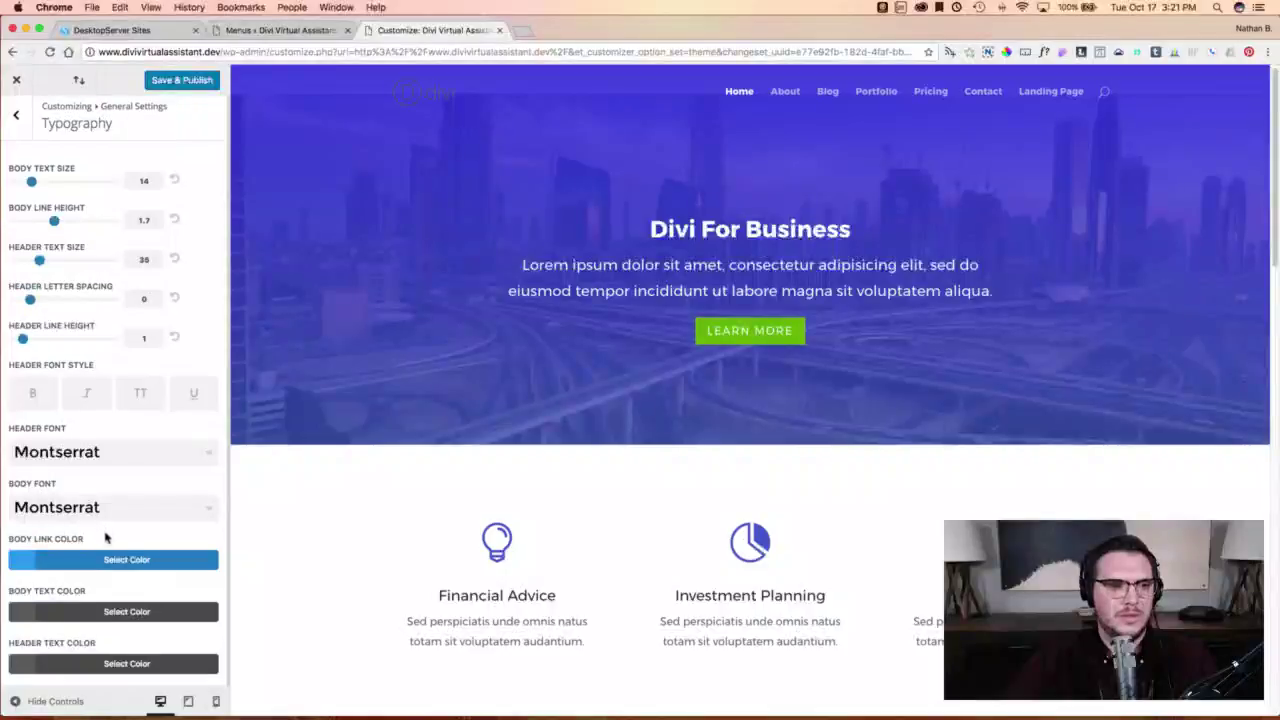
{"action": "left_click", "coordinate": [20, 560]}
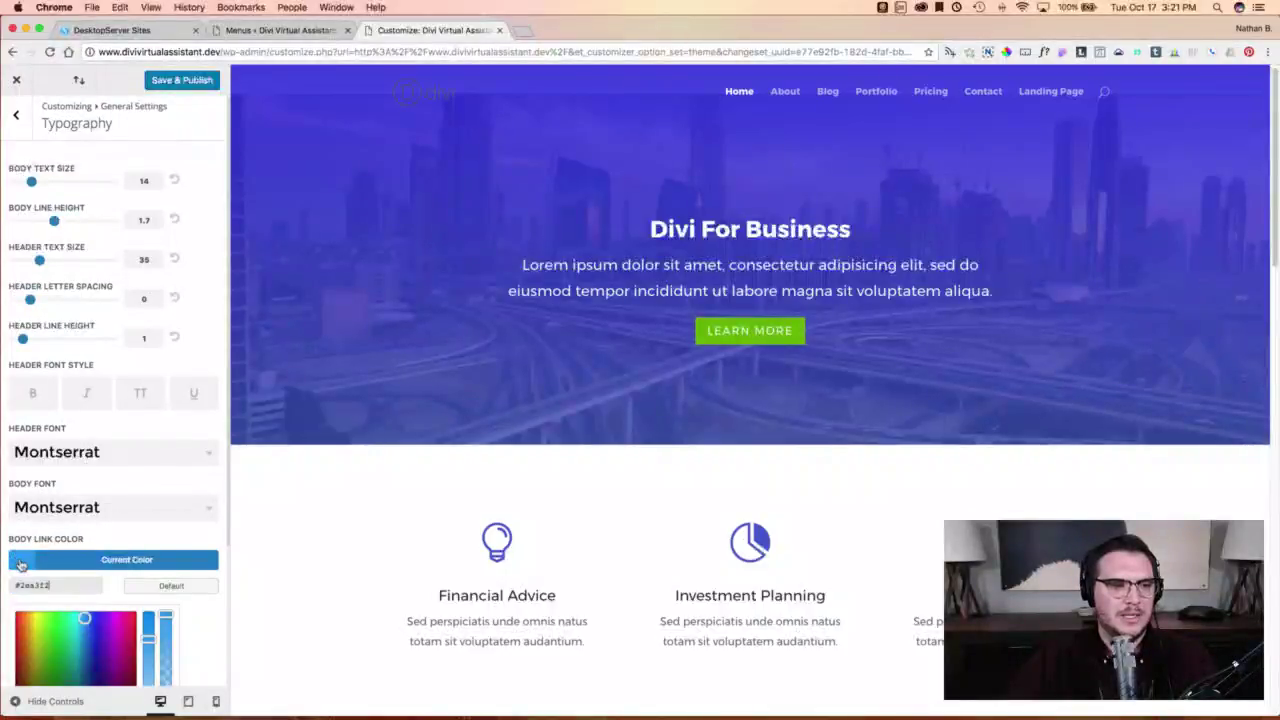
{"action": "scroll", "coordinate": [70, 400], "scroll_direction": "down", "scroll_amount": 3}
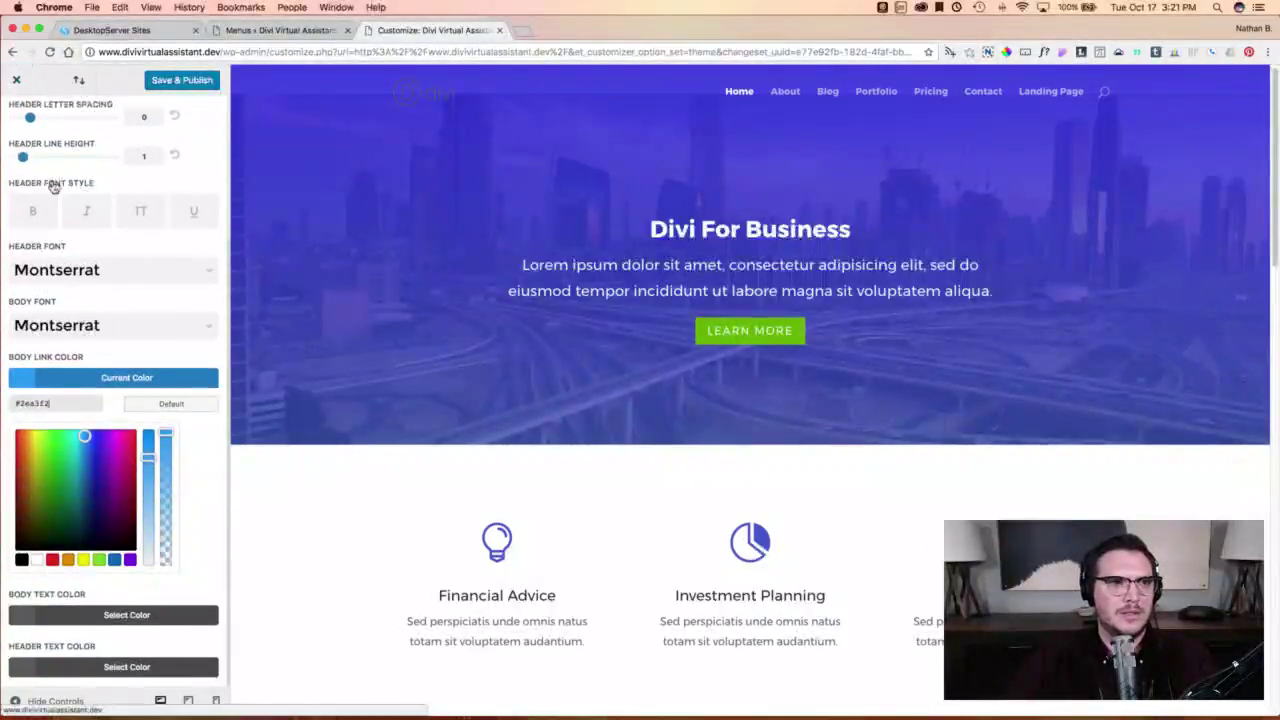
{"action": "scroll", "coordinate": [57, 189], "scroll_direction": "up", "scroll_amount": 5}
Copy the hex value of the theme accent color from the general layout settings.
{"action": "left_click", "coordinate": [16, 112]}
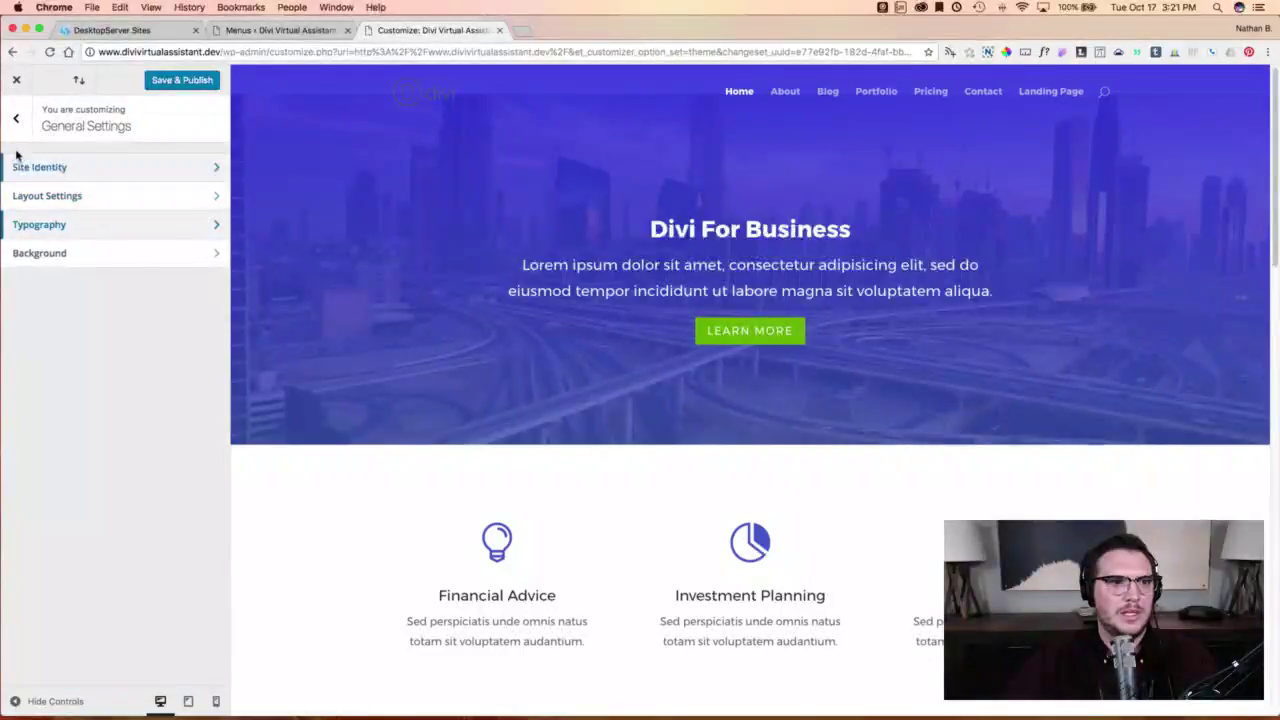
{"action": "left_click", "coordinate": [42, 195]}
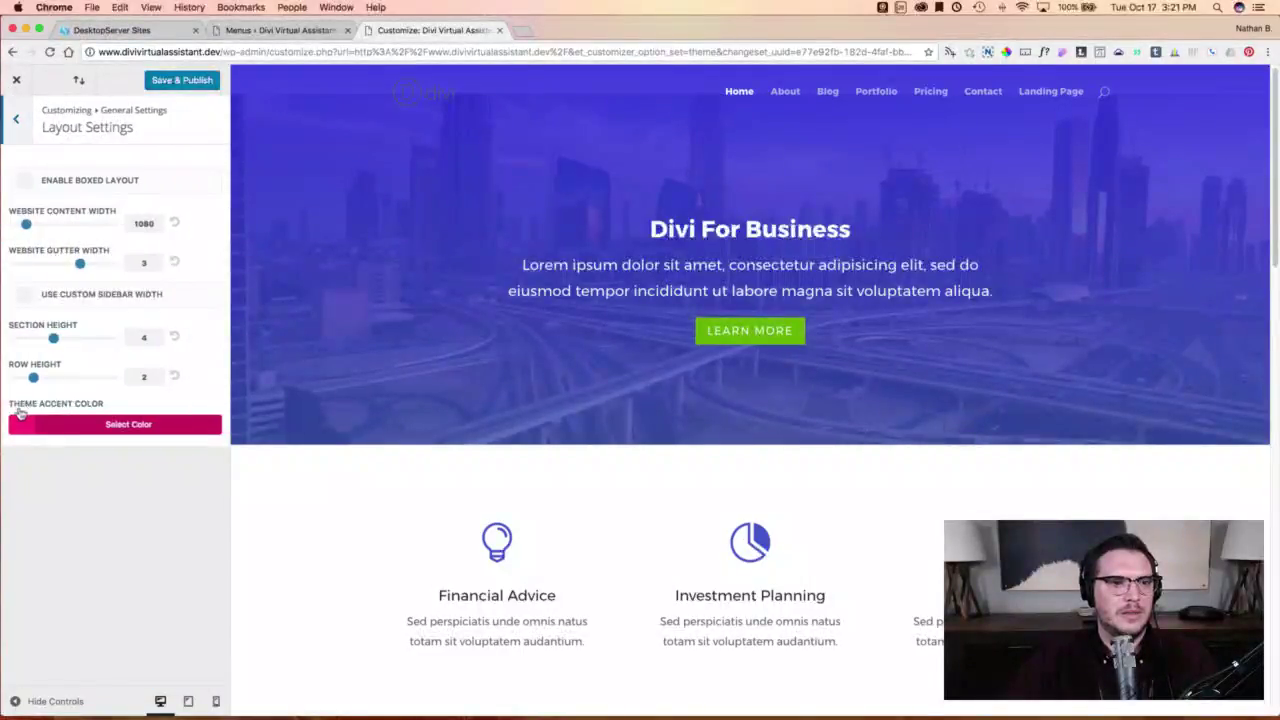
{"action": "left_click", "coordinate": [54, 426]}
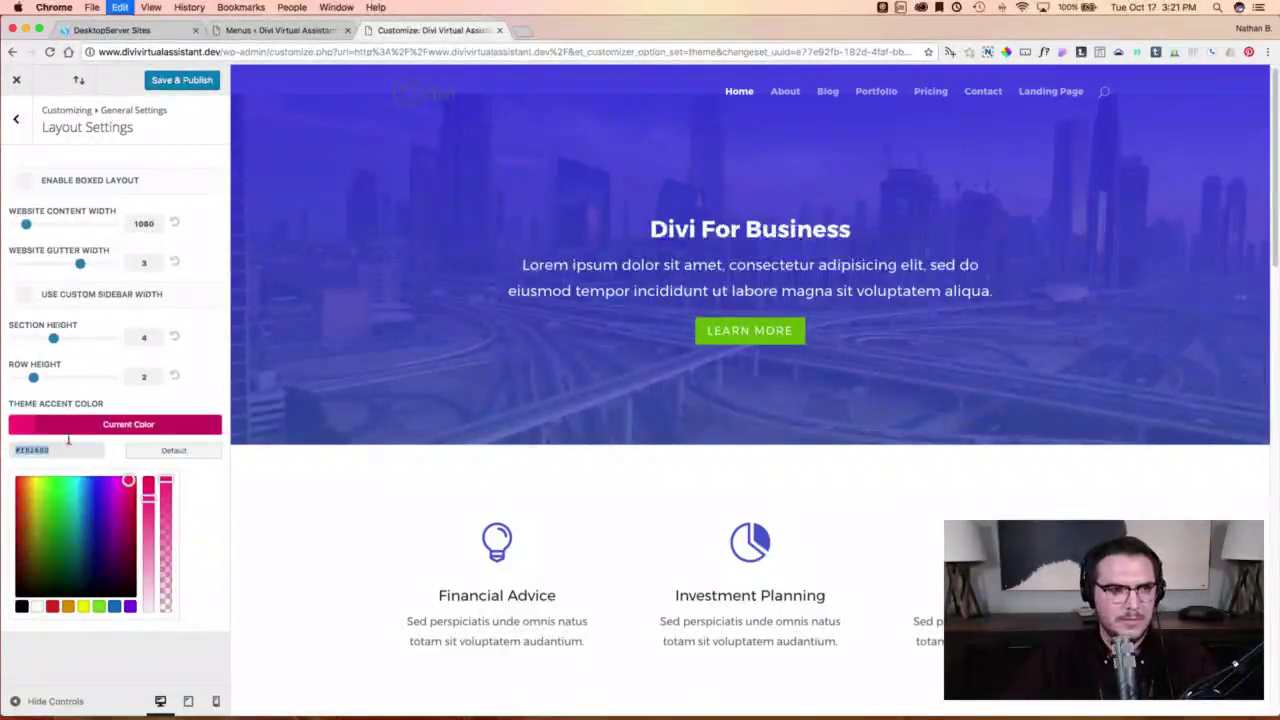
Set the body link color in the typography settings to #e82680, then save and publish the customizations.
{"action": "left_click", "coordinate": [17, 122]}
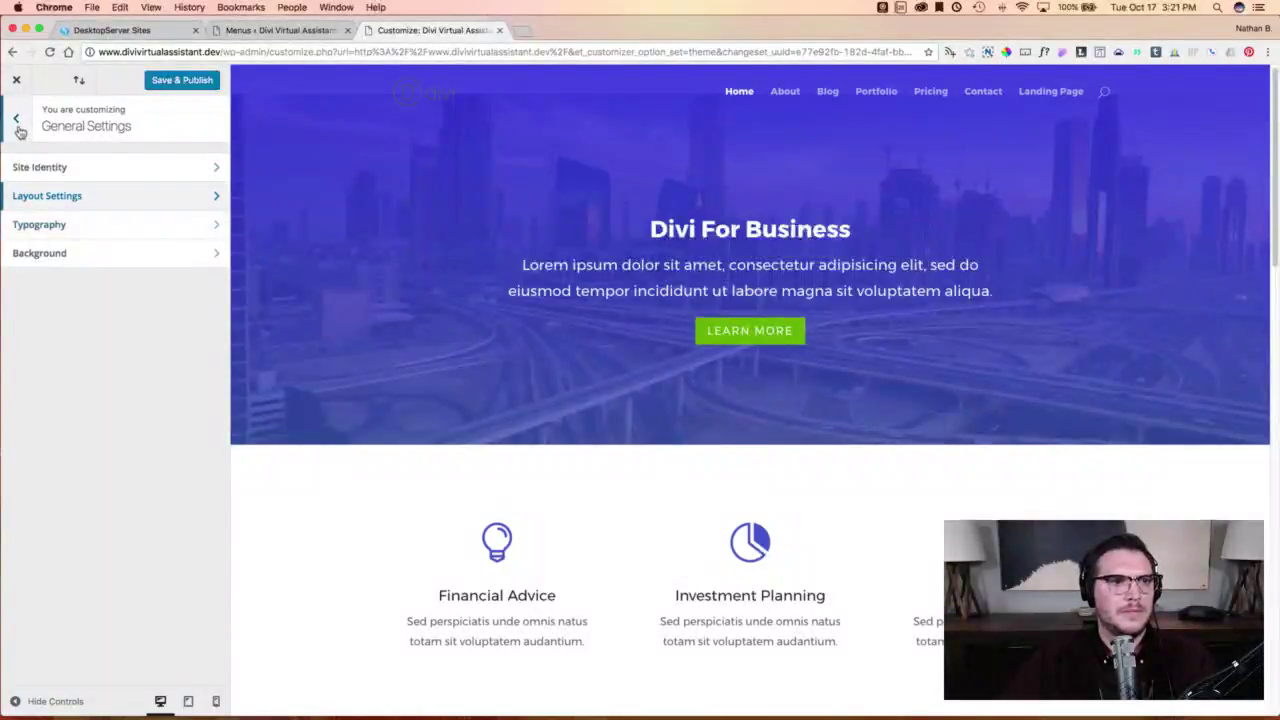
{"action": "left_click", "coordinate": [18, 128]}
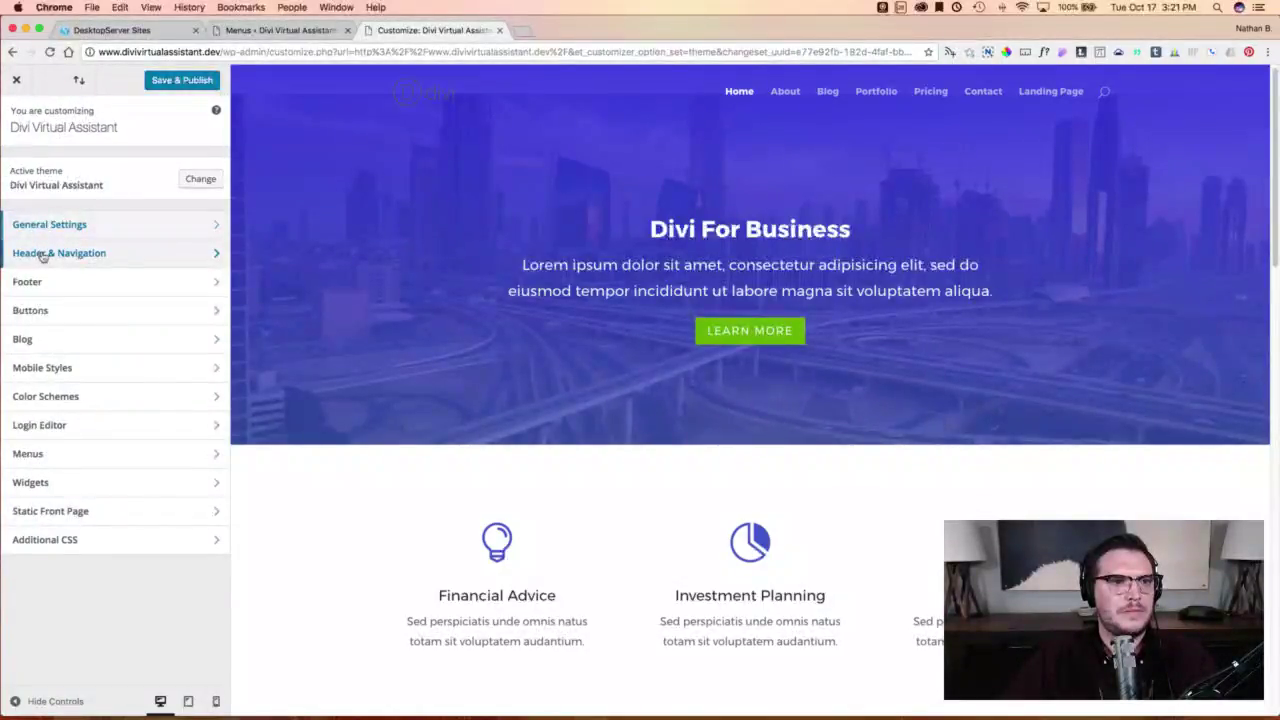
{"action": "left_click", "coordinate": [43, 256]}
{"action": "left_click", "coordinate": [18, 122]}
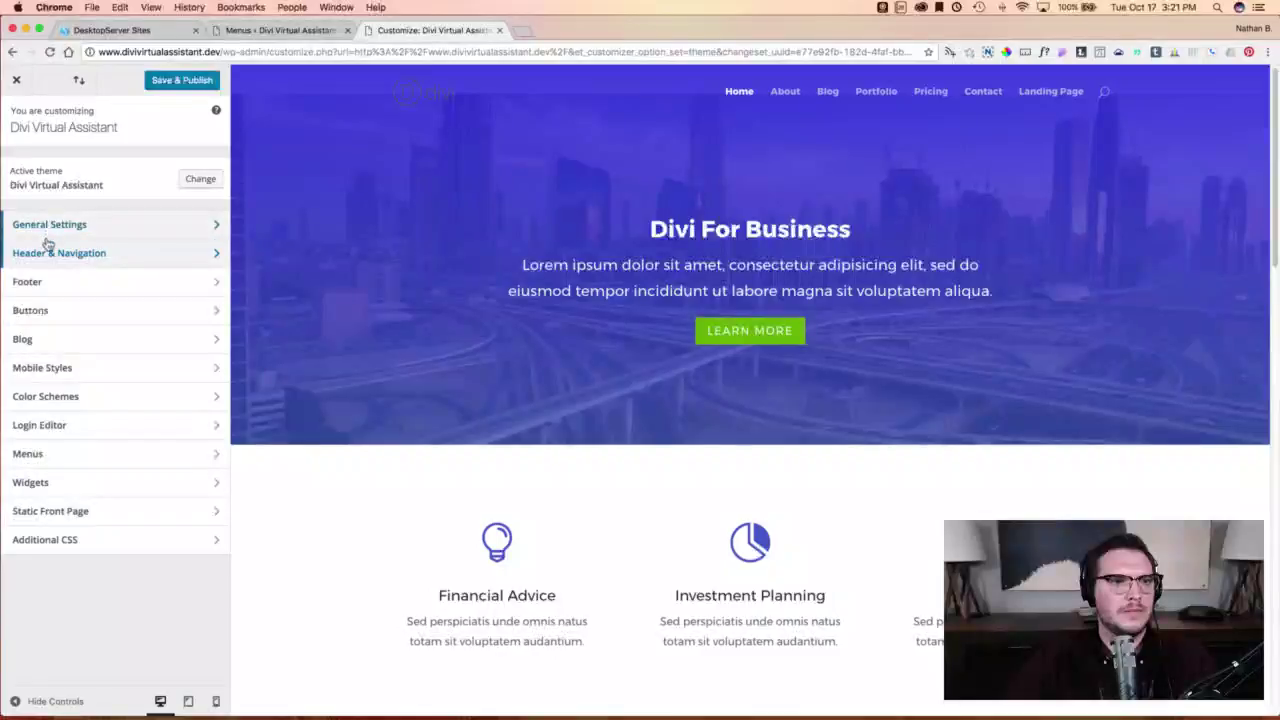
{"action": "left_click", "coordinate": [46, 228]}
{"action": "left_click", "coordinate": [45, 224]}
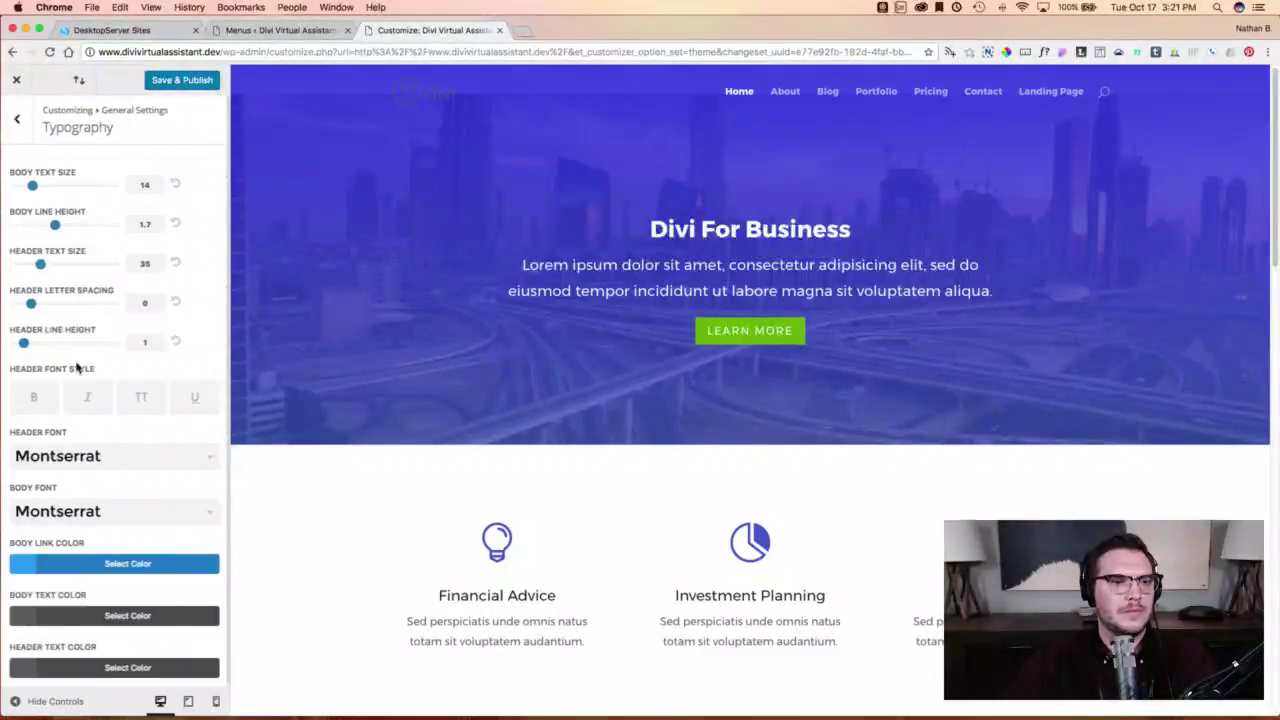
{"action": "left_click", "coordinate": [28, 558]}
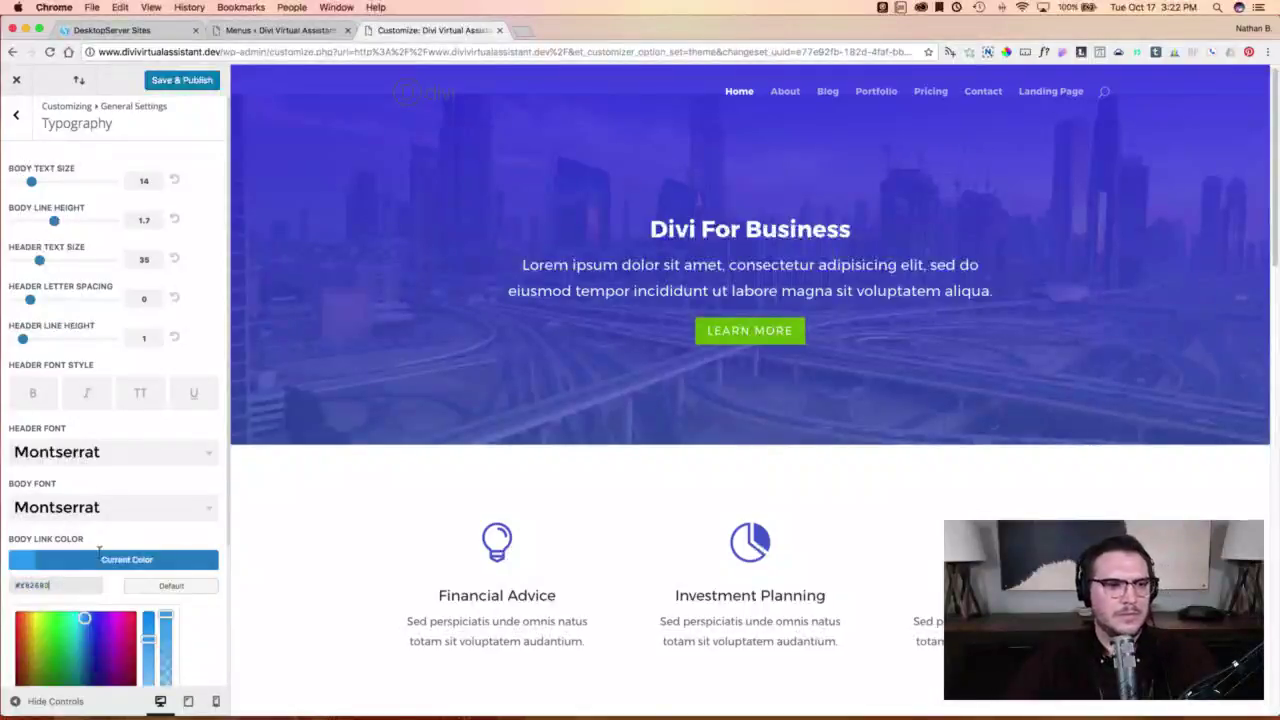
{"action": "scroll", "coordinate": [103, 486], "scroll_direction": "down", "scroll_amount": 1}
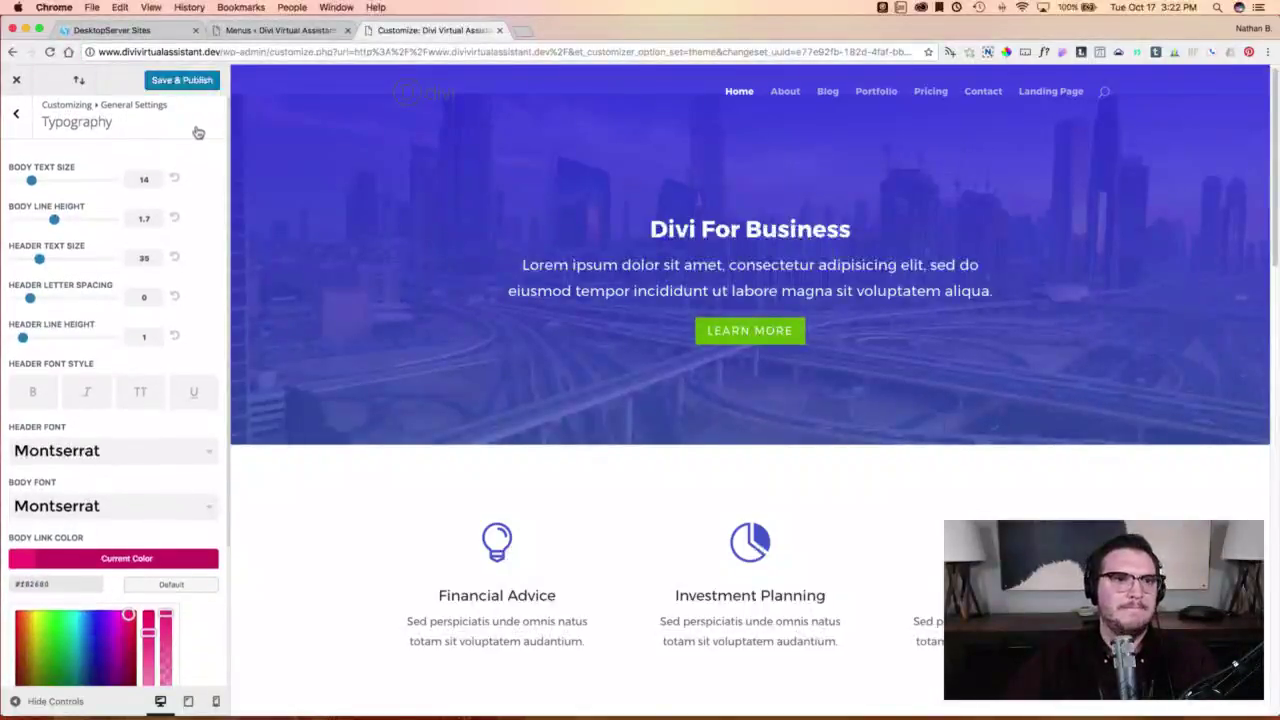
{"action": "left_click", "coordinate": [162, 86]}
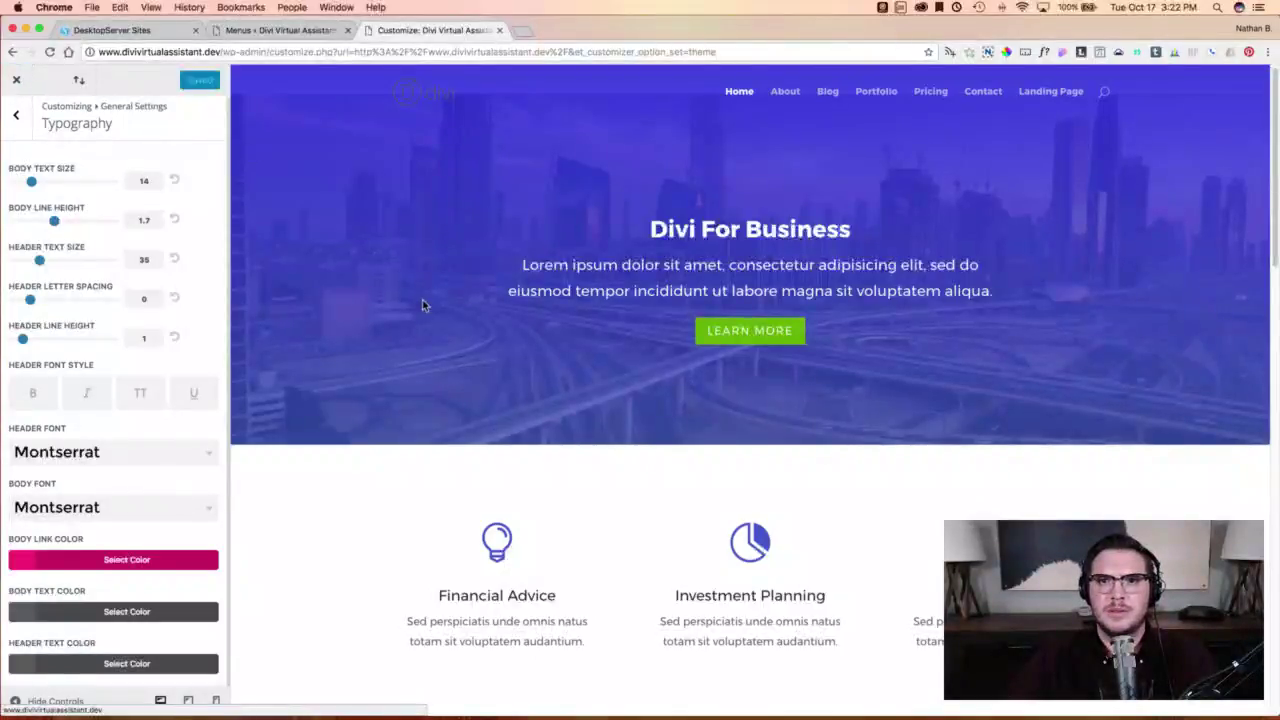
Close the theme customizer and open the Divi theme options in the WordPress admin.
{"action": "left_click", "coordinate": [17, 116]}
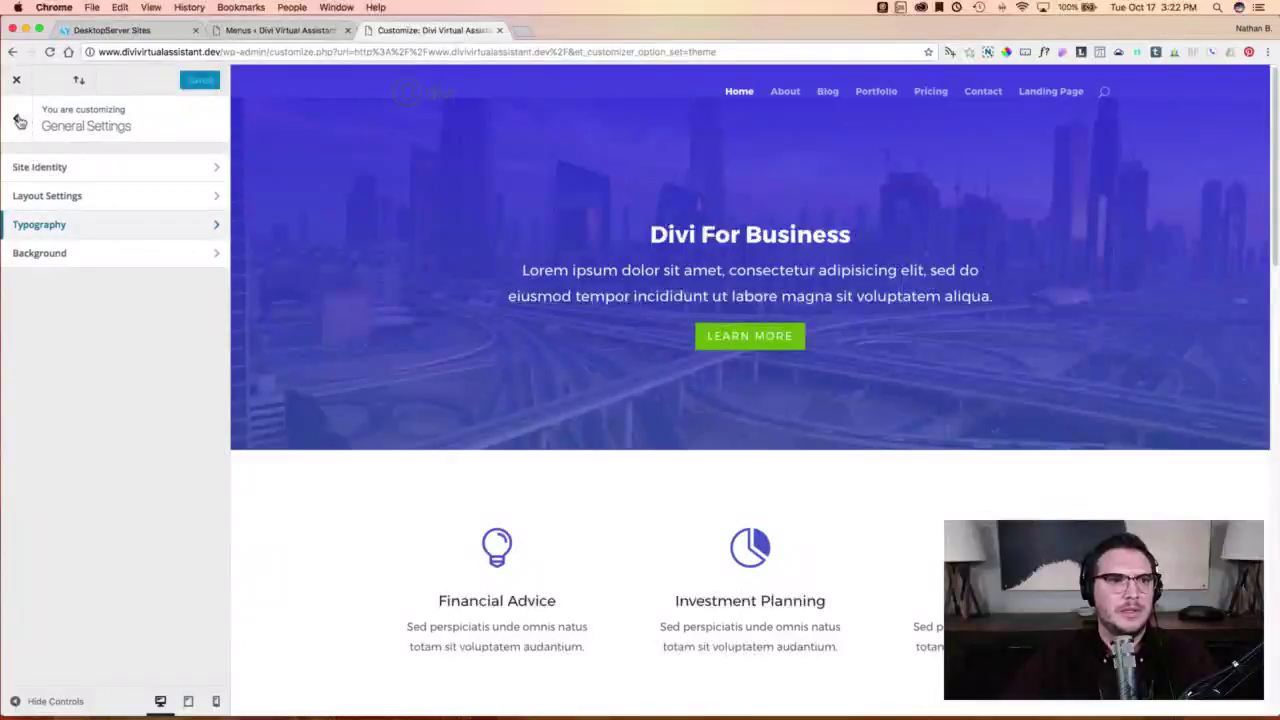
{"action": "left_click", "coordinate": [17, 118]}
{"action": "left_click", "coordinate": [16, 79]}
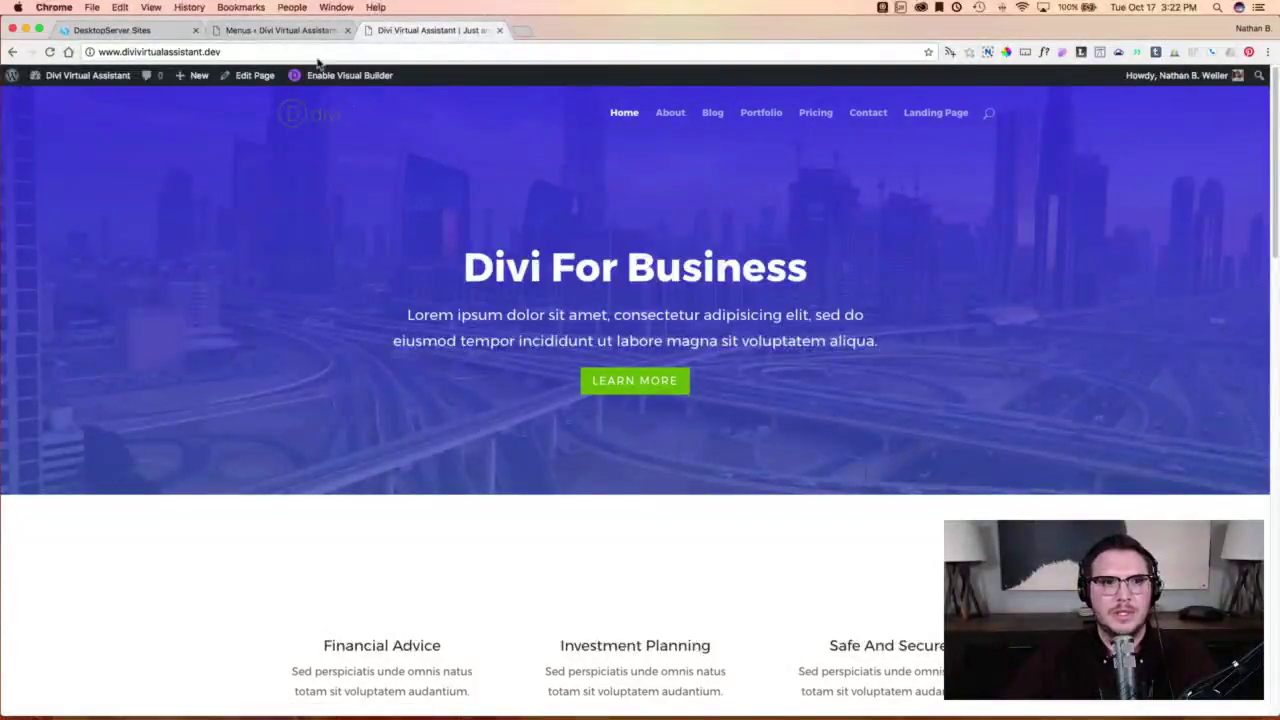
{"action": "left_click", "coordinate": [277, 32]}
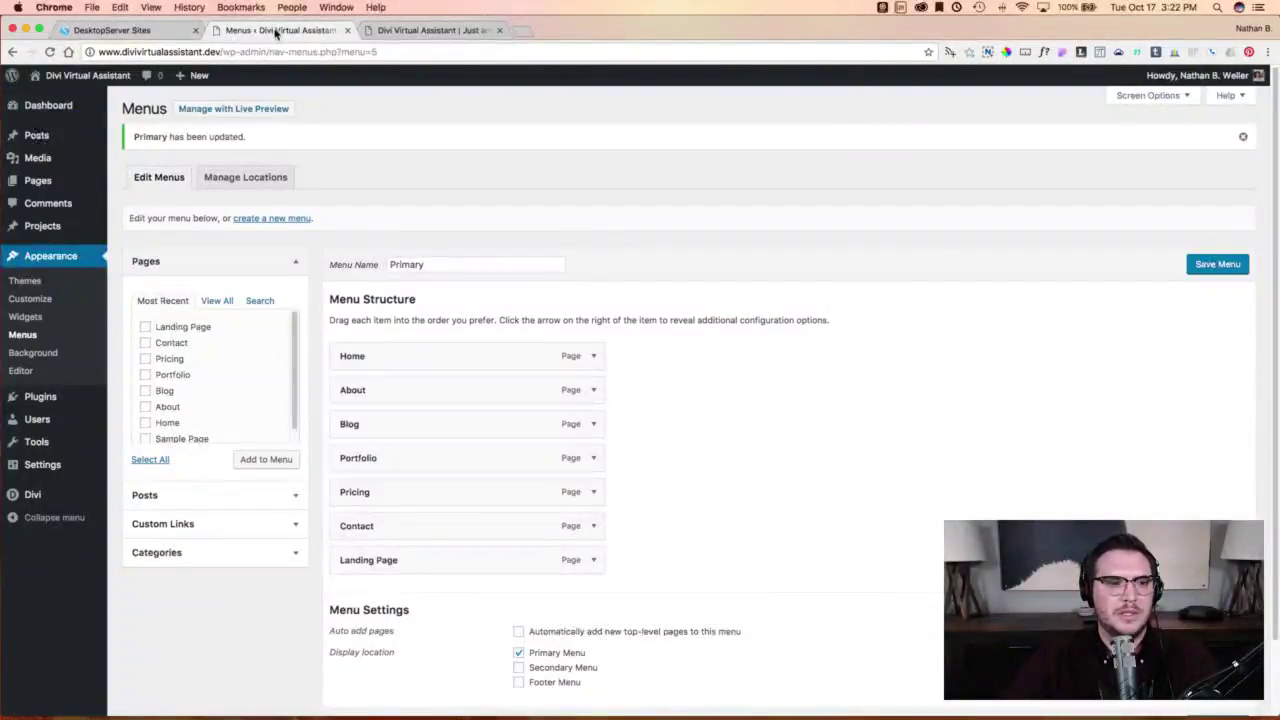
{"action": "left_click", "coordinate": [143, 494]}
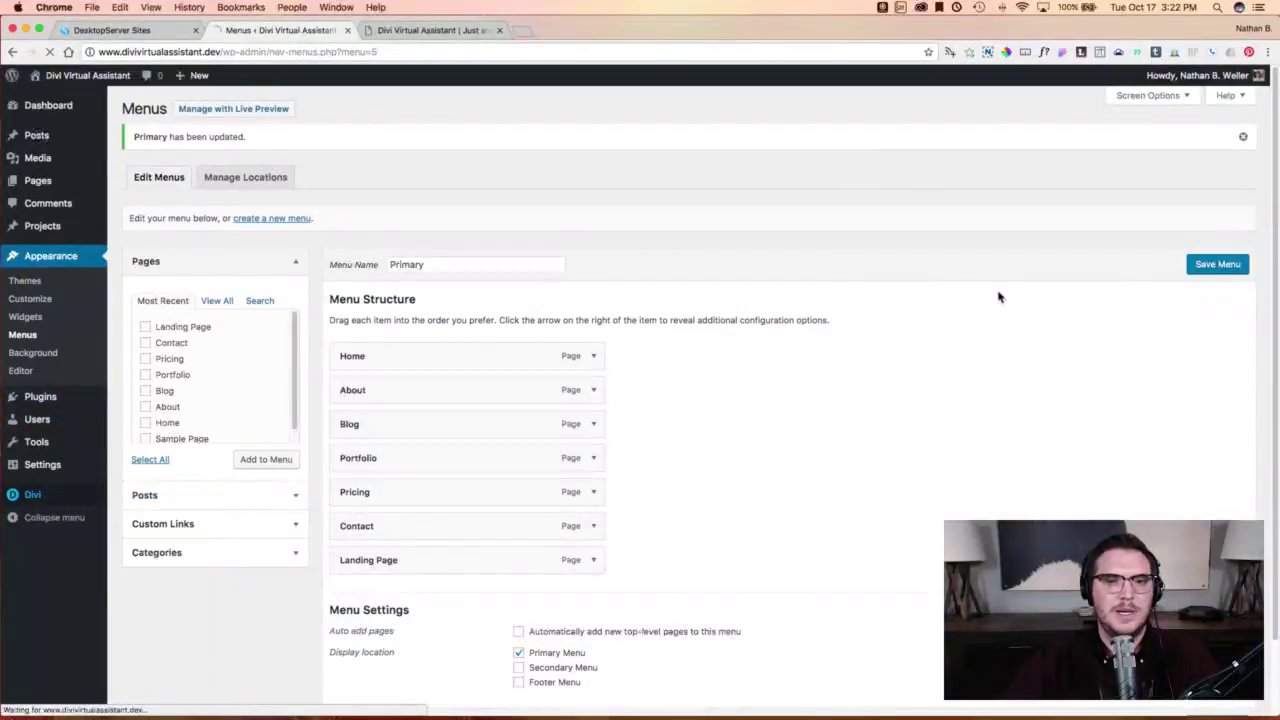
Upload divi-logo-white-2.png from the Elegant Themes > ET Design Resources folder in Documents as the site logo.
{"action": "left_click", "coordinate": [1104, 340]}
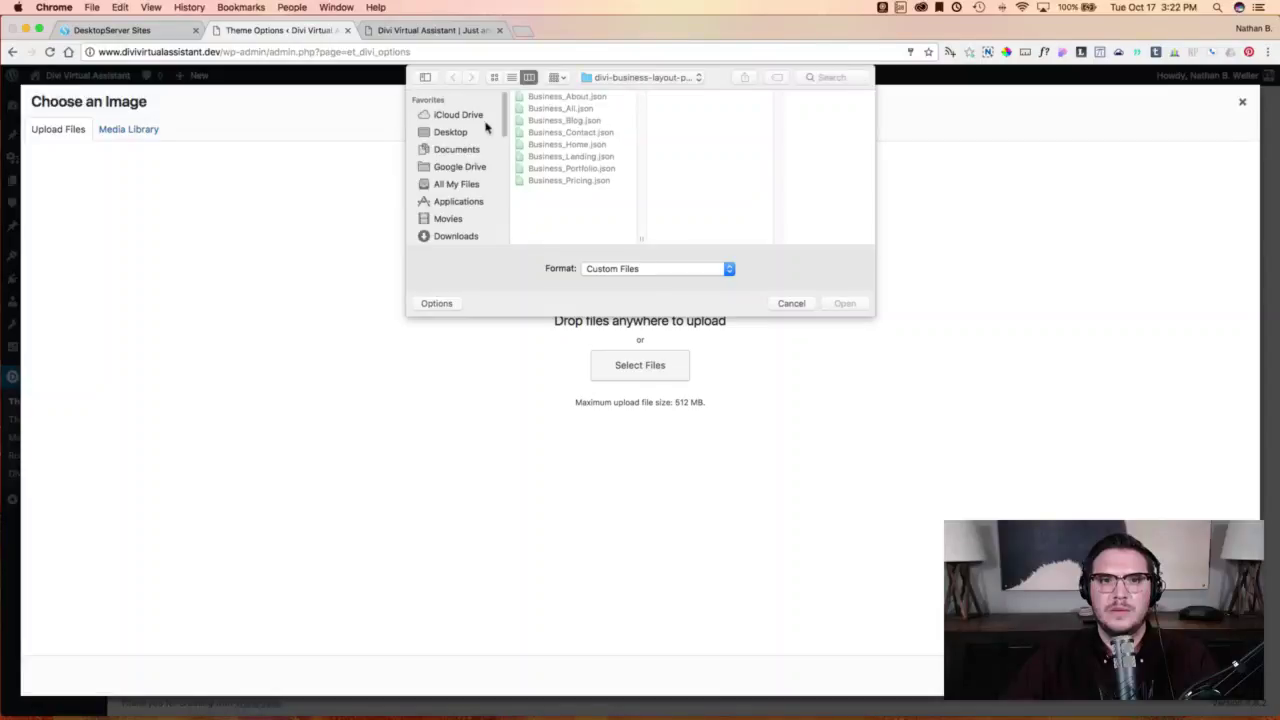
{"action": "left_click", "coordinate": [465, 150]}
{"action": "left_click", "coordinate": [558, 121]}
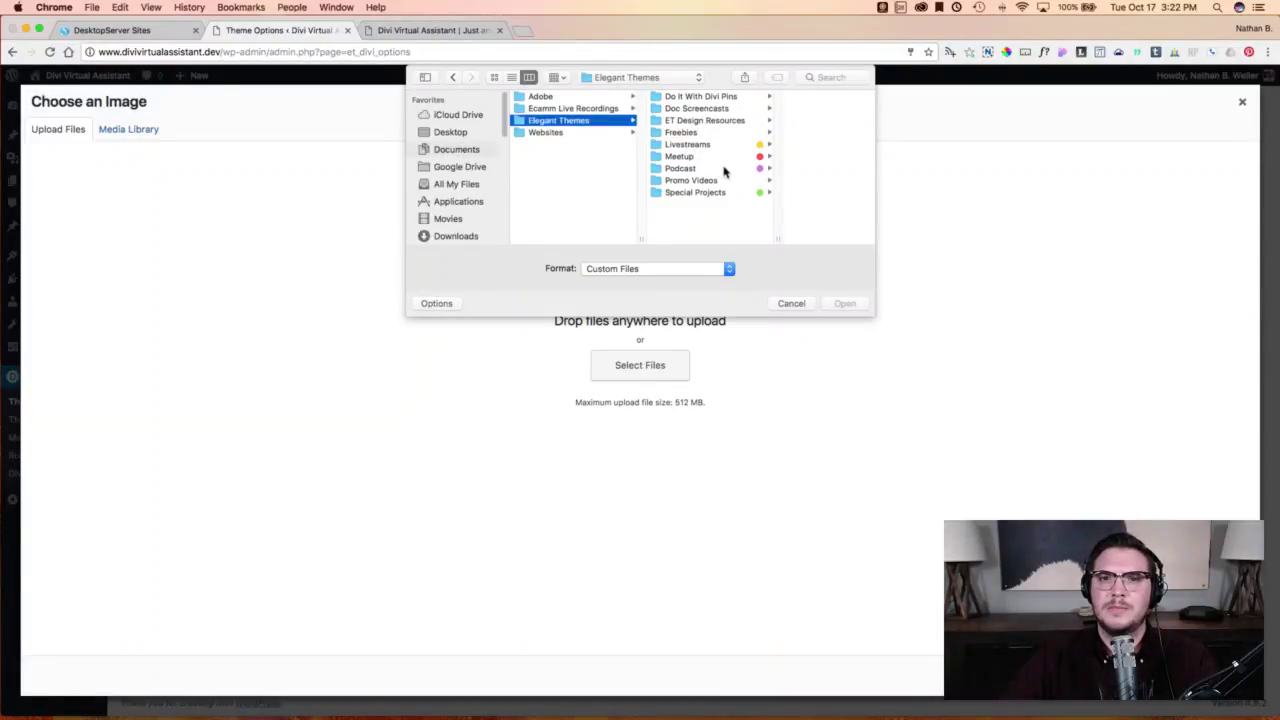
{"action": "left_click", "coordinate": [712, 122]}
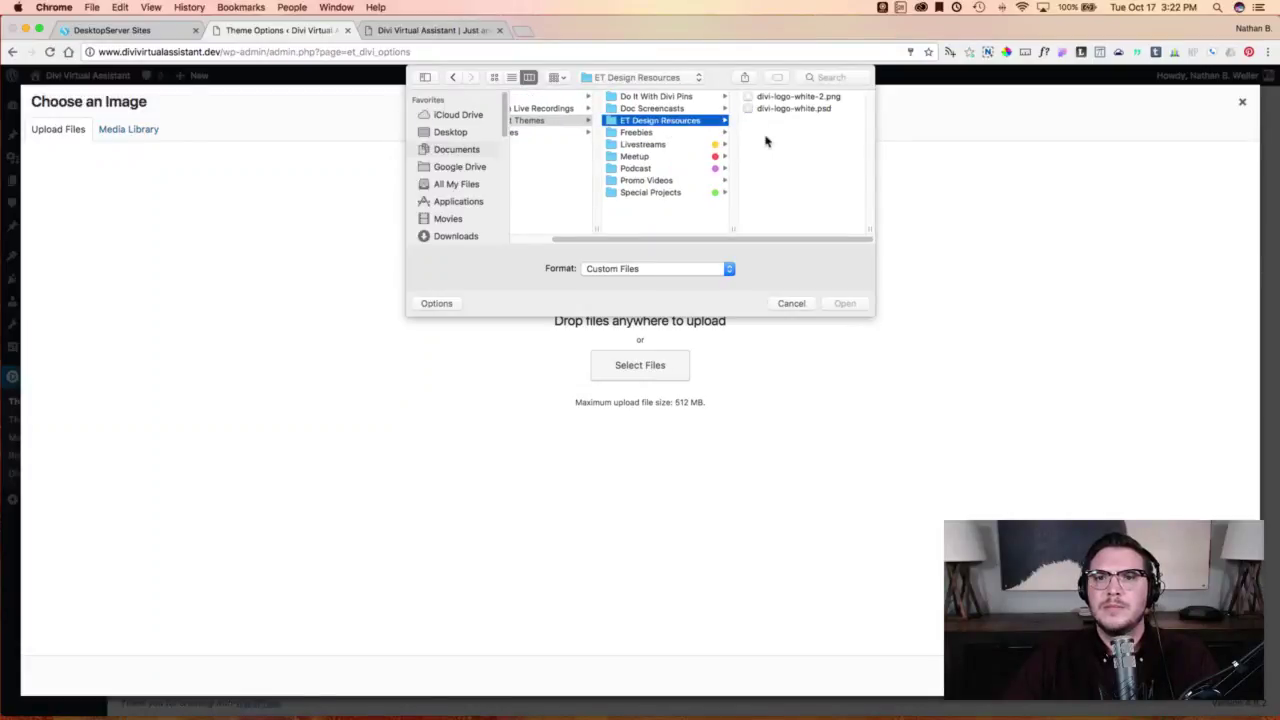
{"action": "left_click", "coordinate": [792, 98]}
{"action": "left_click", "coordinate": [845, 304]}
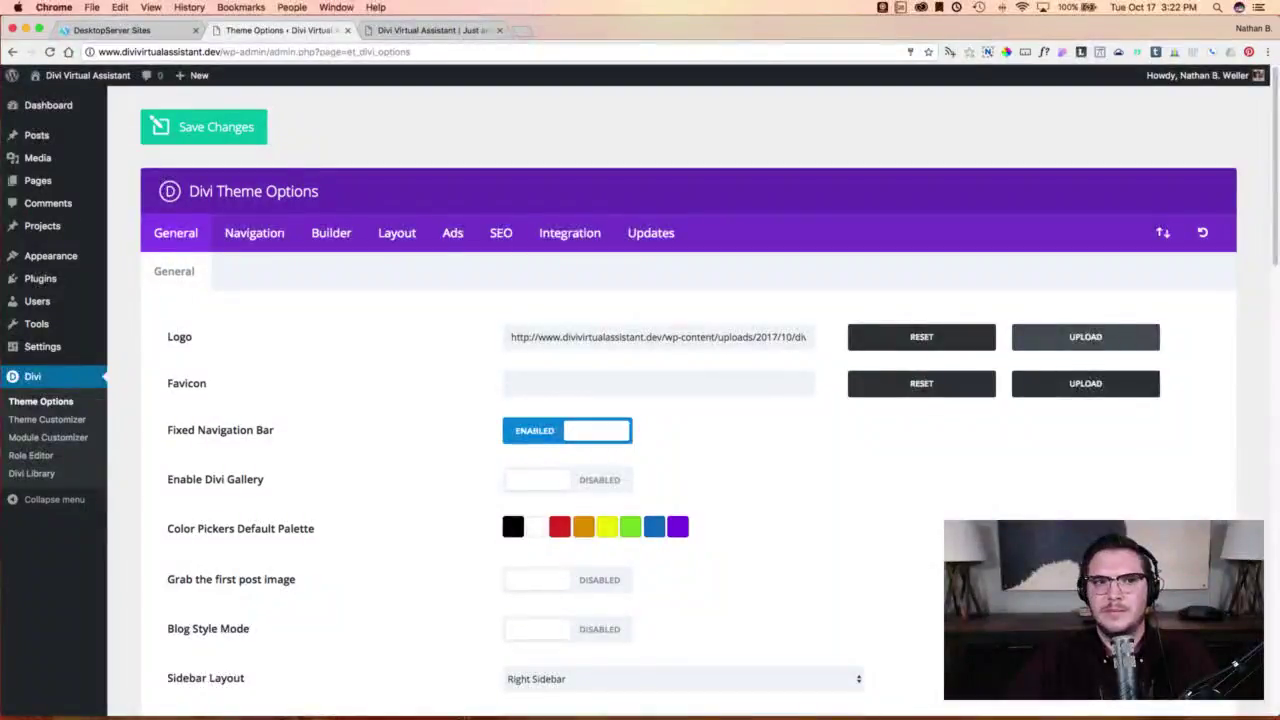
Save the Divi theme options and switch to the live home page to check the new logo.
{"action": "left_click", "coordinate": [193, 126]}
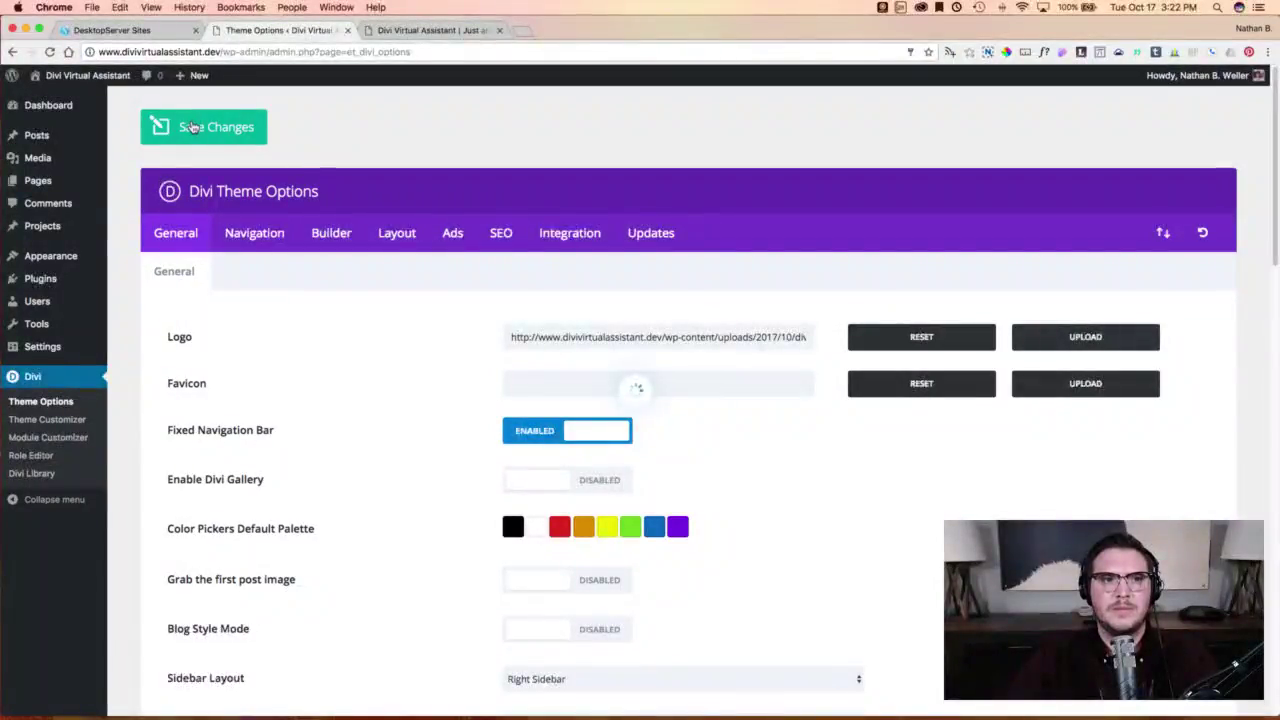
{"action": "left_click", "coordinate": [405, 32]}
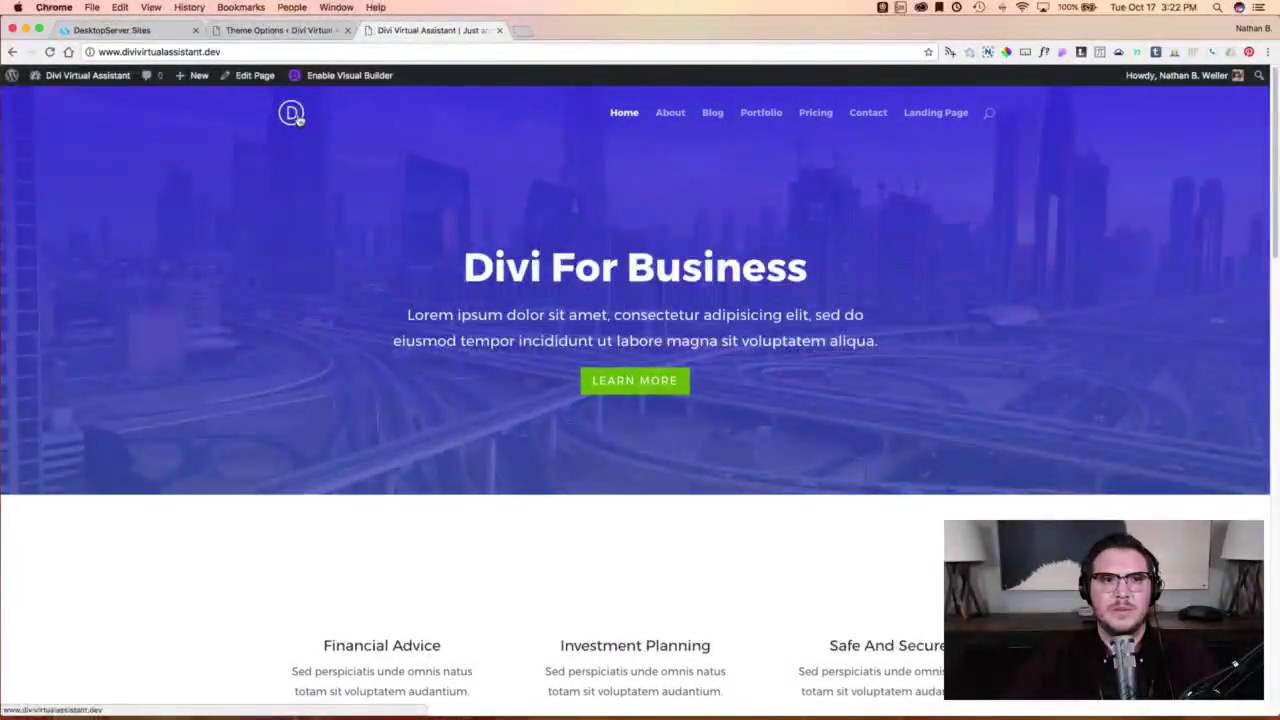
Open the primary menu bar settings in the theme customizer and make the menu full width.
{"action": "mouse_move", "coordinate": [115, 77]}
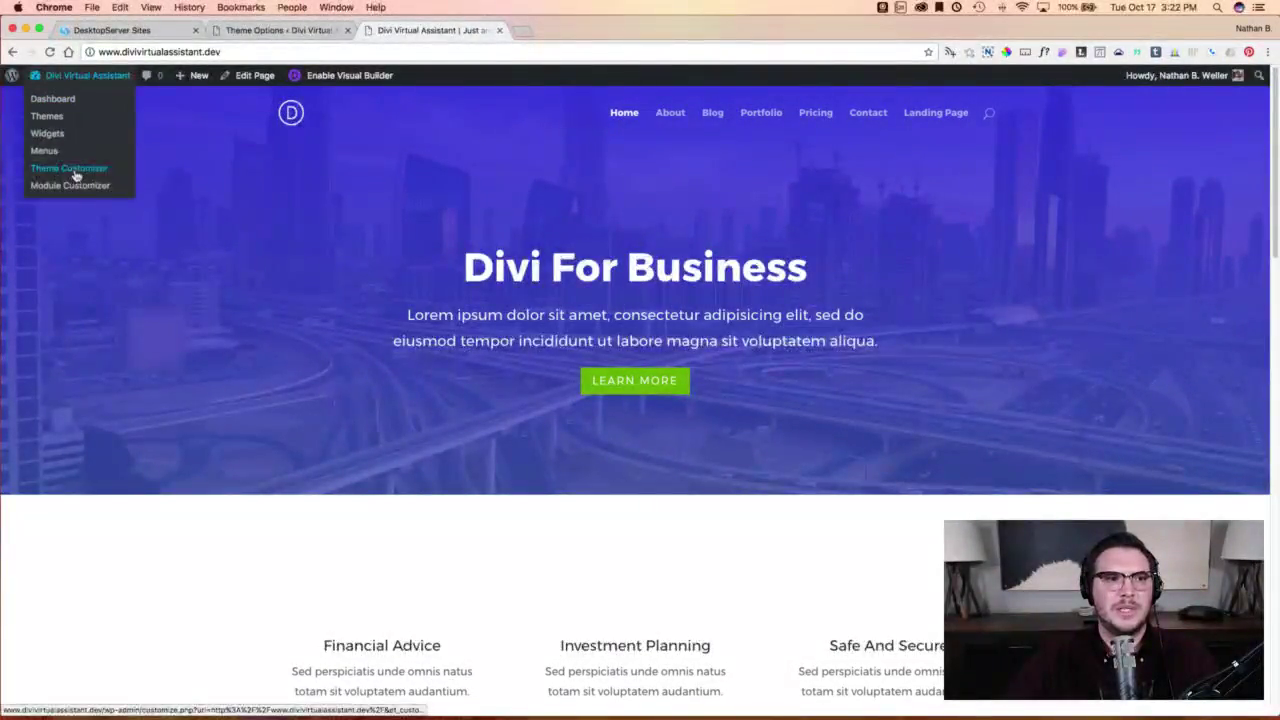
{"action": "left_click", "coordinate": [78, 168]}
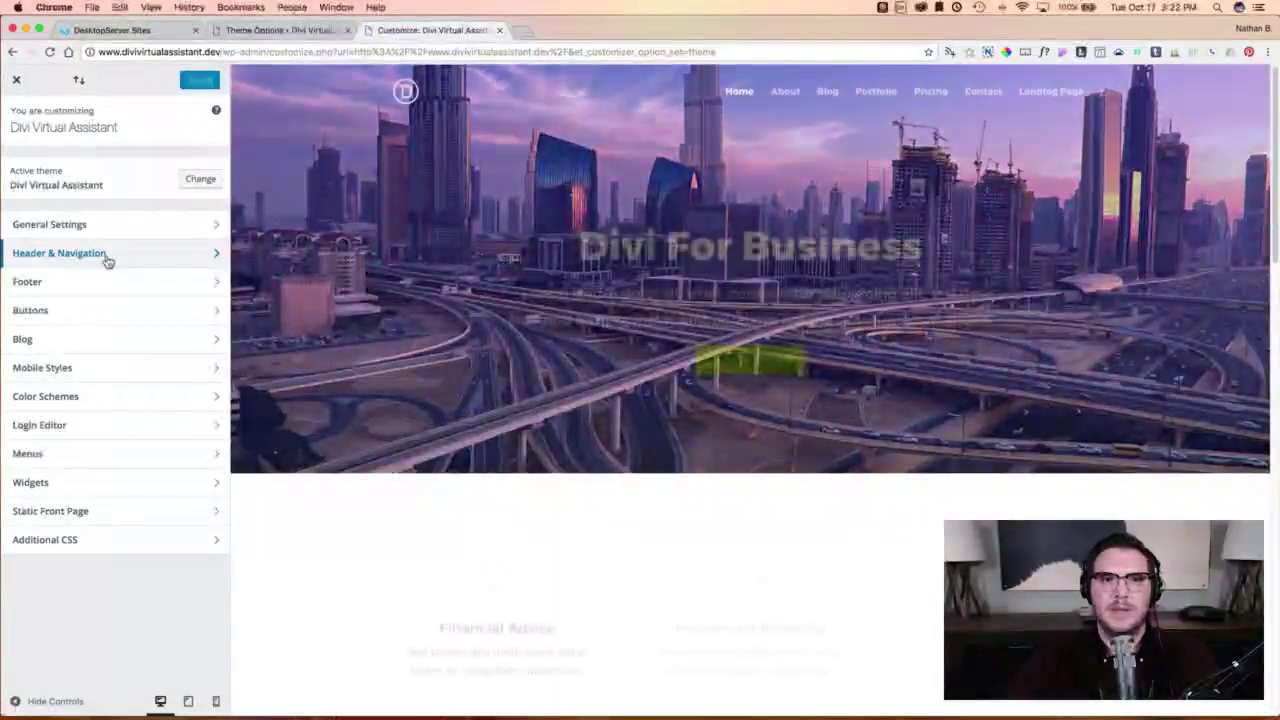
{"action": "left_click", "coordinate": [106, 255]}
{"action": "left_click", "coordinate": [105, 197]}
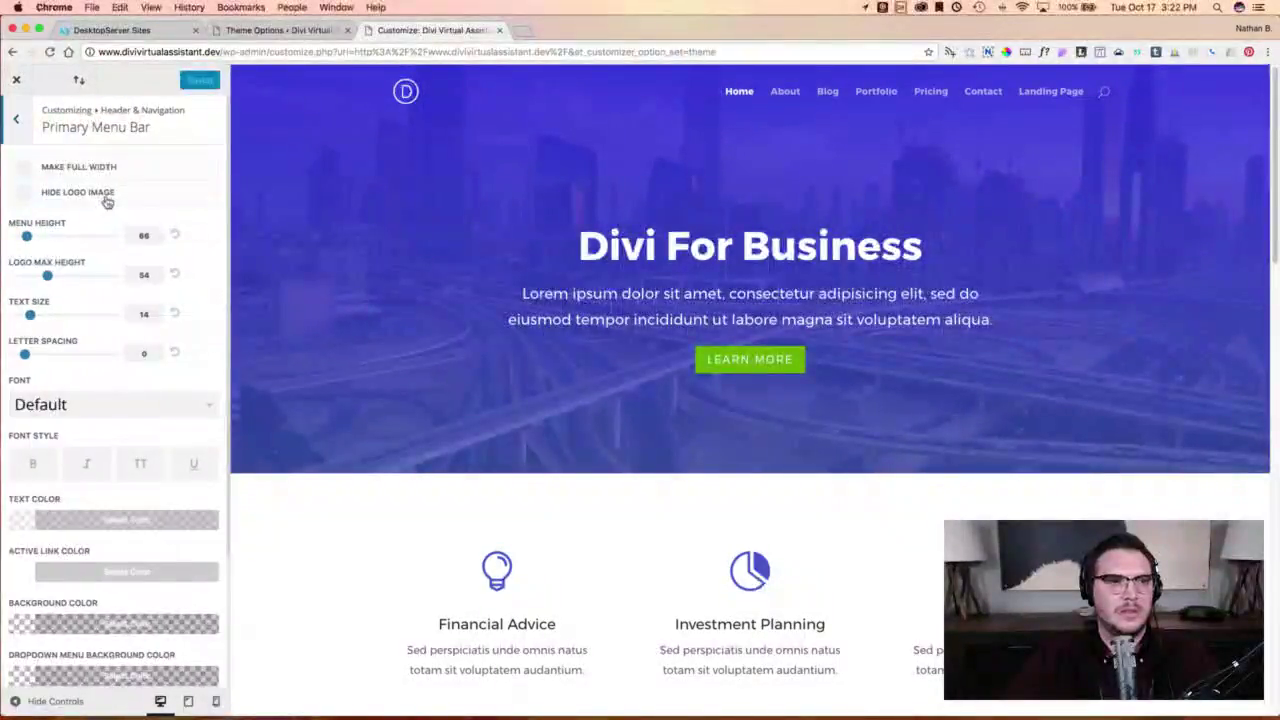
{"action": "left_click", "coordinate": [27, 170]}
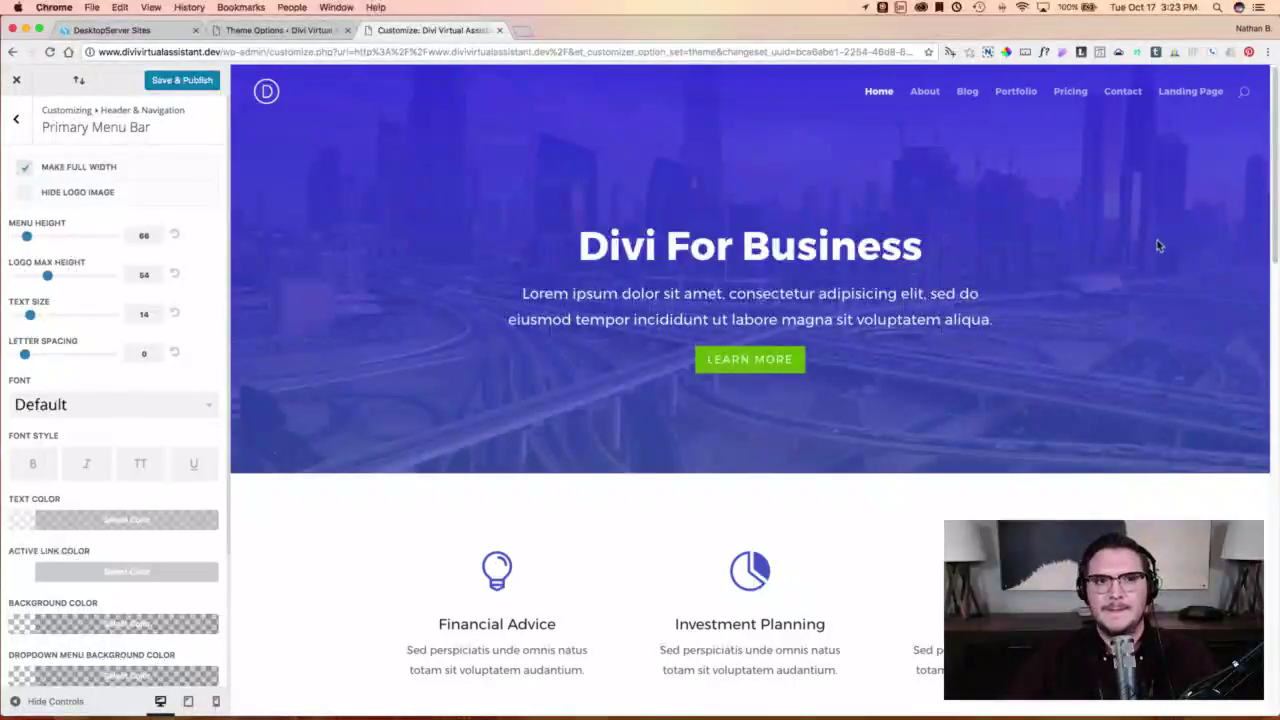
Examine in the page preview how the transparent fixed navigation bar reads over the different home page sections.
{"action": "scroll", "coordinate": [1118, 248], "scroll_direction": "down", "scroll_amount": 1}
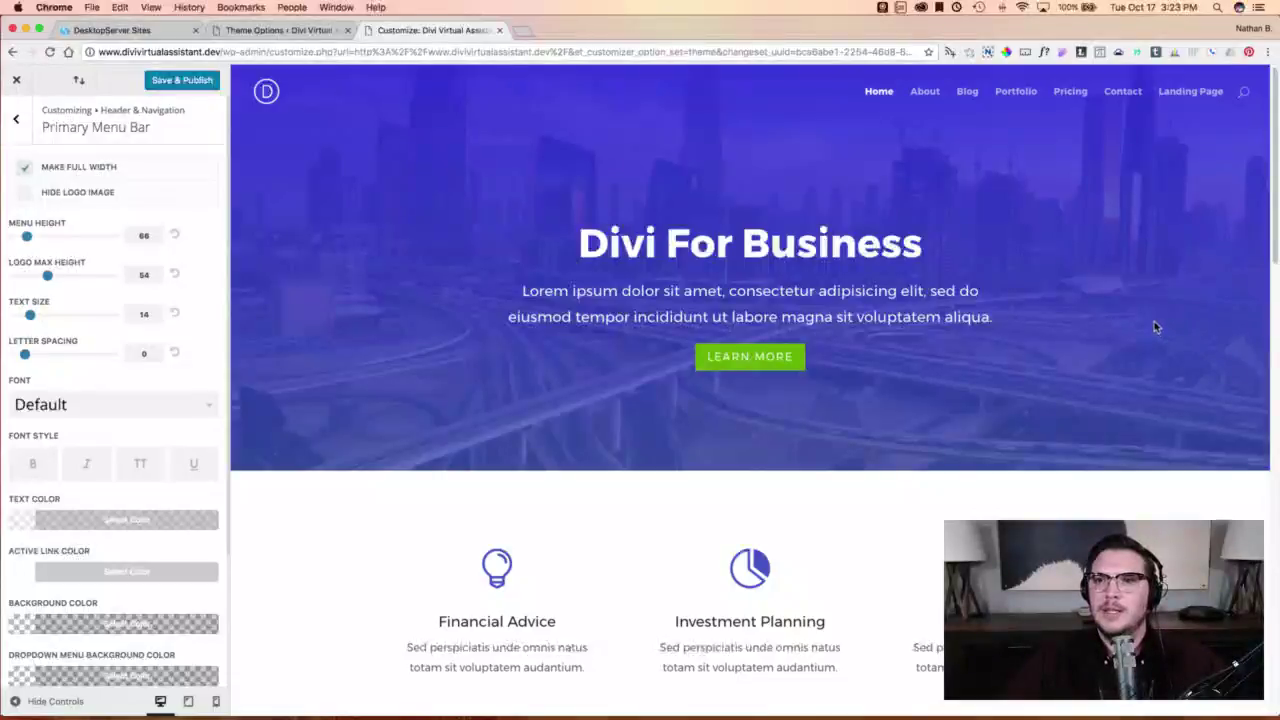
{"action": "scroll", "coordinate": [1152, 322], "scroll_direction": "down", "scroll_amount": 15}
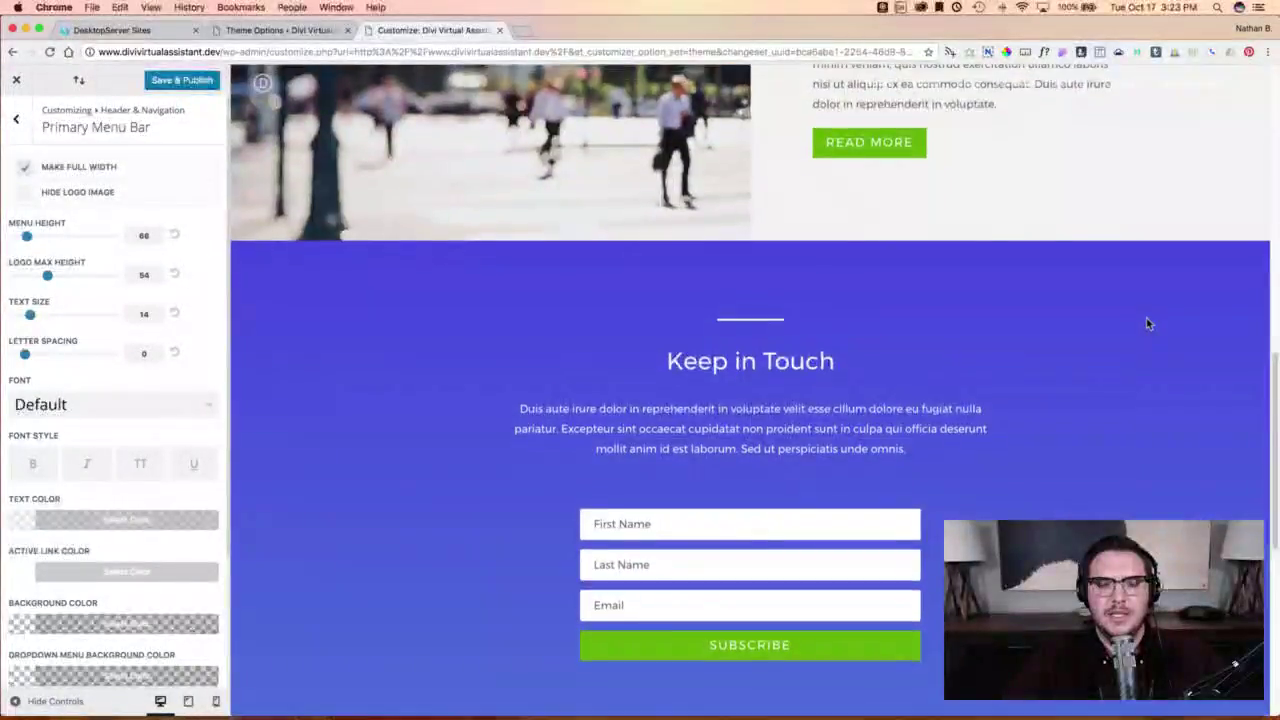
{"action": "scroll", "coordinate": [1142, 320], "scroll_direction": "up", "scroll_amount": 15}
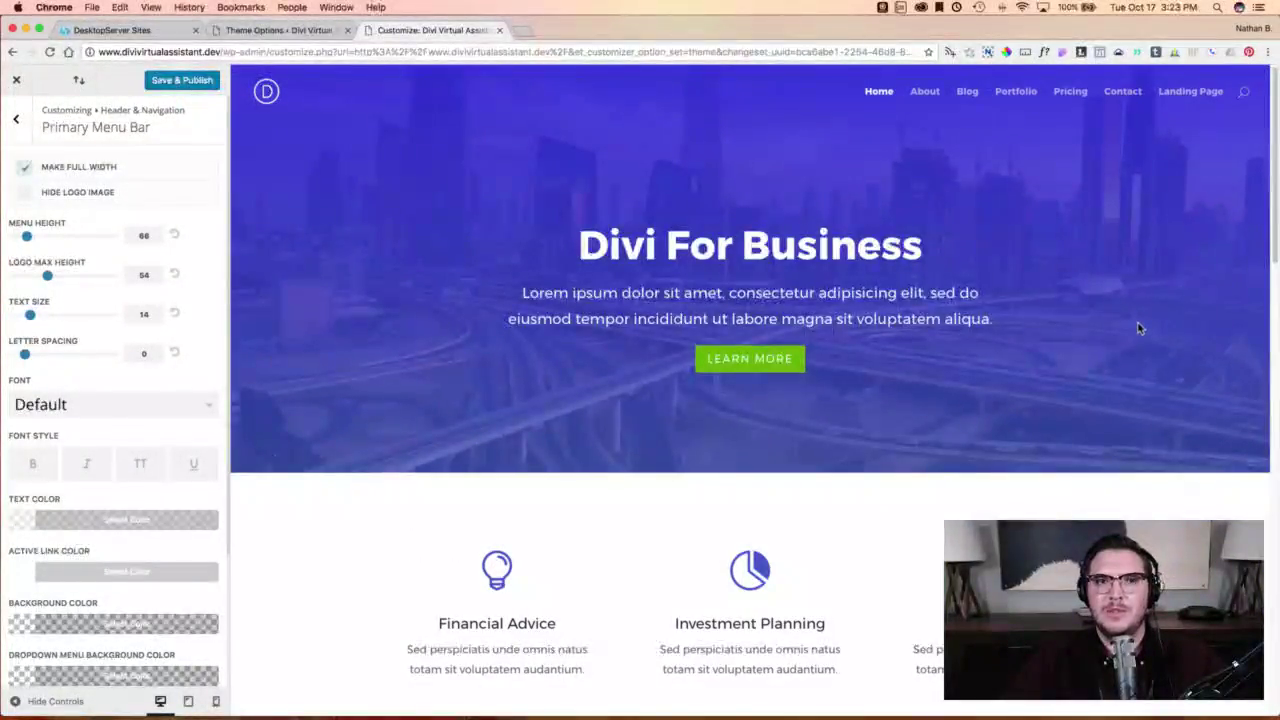
{"action": "scroll", "coordinate": [1138, 321], "scroll_direction": "down", "scroll_amount": 15}
{"action": "scroll", "coordinate": [1136, 325], "scroll_direction": "down", "scroll_amount": 5}
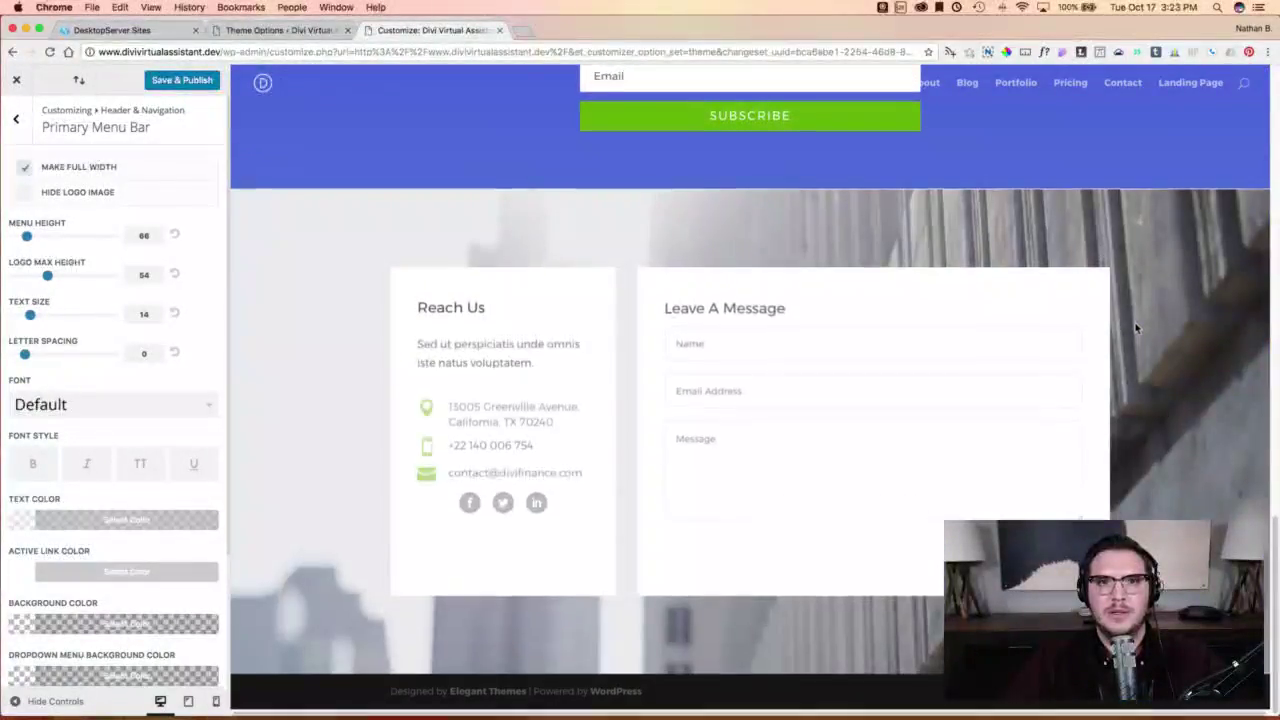
{"action": "scroll", "coordinate": [1130, 330], "scroll_direction": "up", "scroll_amount": 15}
{"action": "scroll", "coordinate": [1125, 337], "scroll_direction": "down", "scroll_amount": 3}
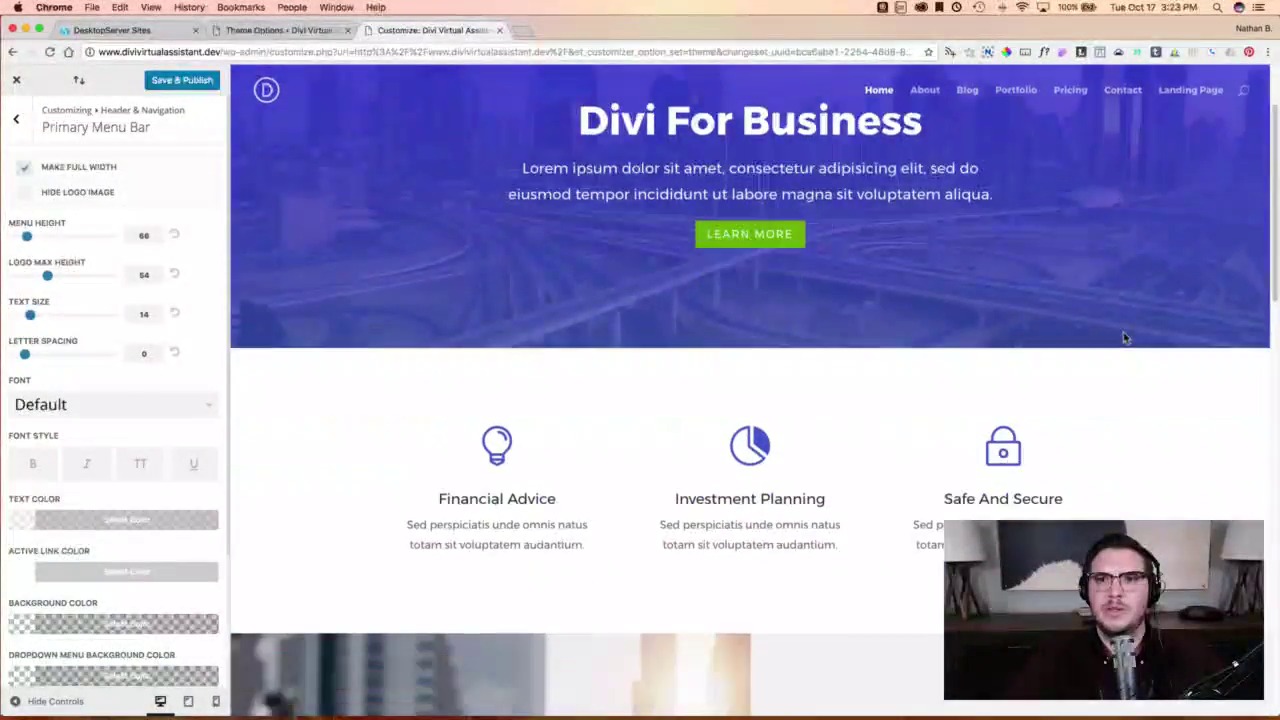
{"action": "scroll", "coordinate": [1123, 334], "scroll_direction": "up", "scroll_amount": 3}
{"action": "scroll", "coordinate": [1123, 335], "scroll_direction": "down", "scroll_amount": 1}
{"action": "scroll", "coordinate": [1123, 337], "scroll_direction": "down", "scroll_amount": 8}
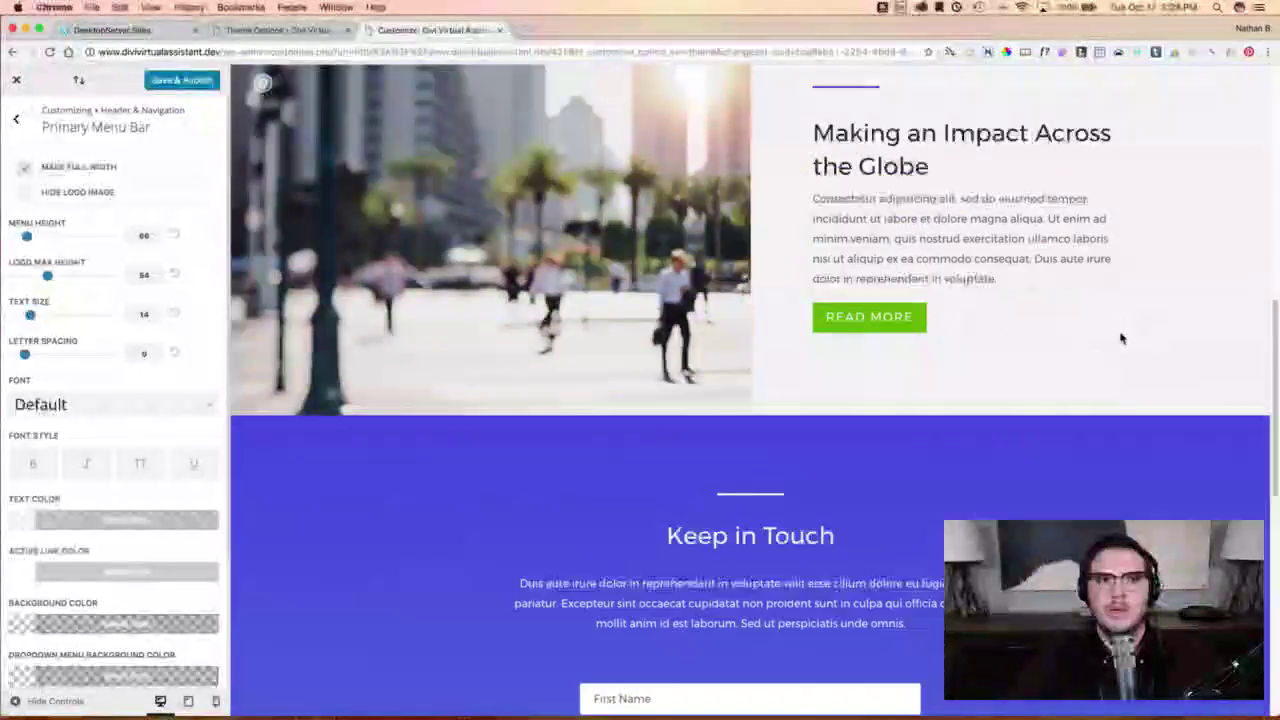
{"action": "scroll", "coordinate": [1120, 337], "scroll_direction": "up", "scroll_amount": 8}
{"action": "scroll", "coordinate": [1117, 337], "scroll_direction": "down", "scroll_amount": 1}
{"action": "scroll", "coordinate": [1117, 337], "scroll_direction": "down", "scroll_amount": 4}
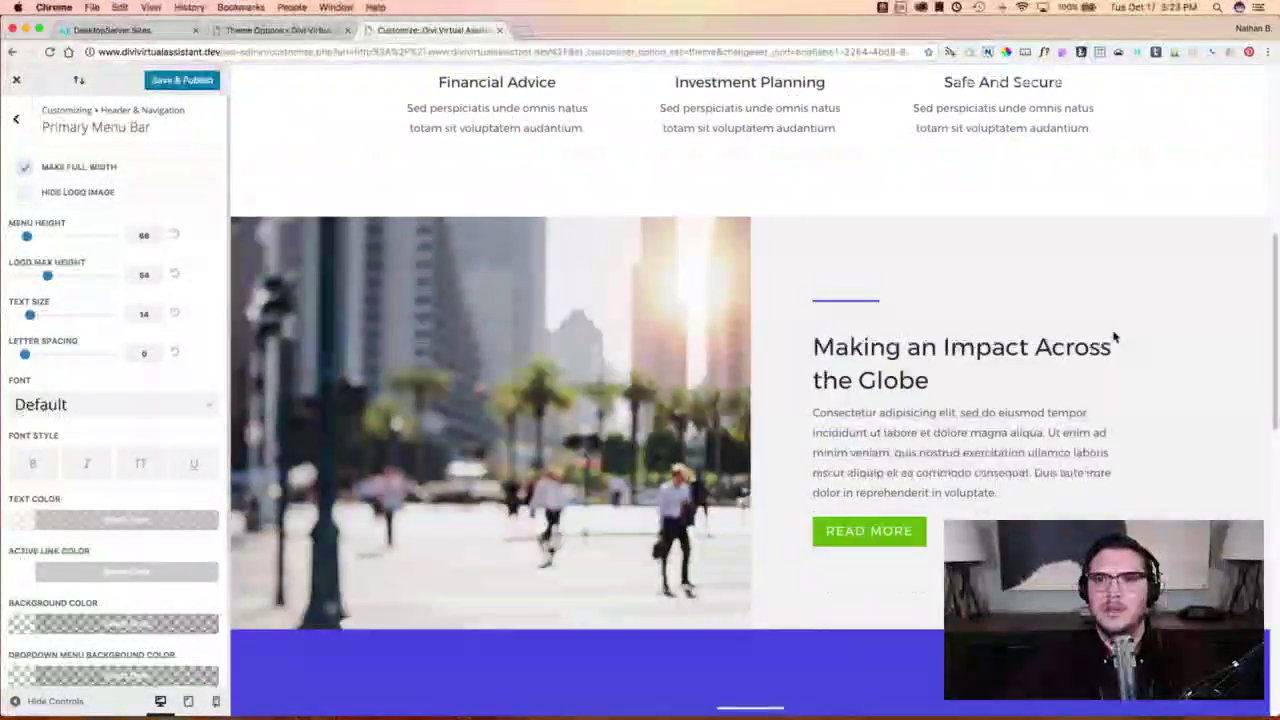
{"action": "scroll", "coordinate": [1115, 337], "scroll_direction": "up", "scroll_amount": 6}
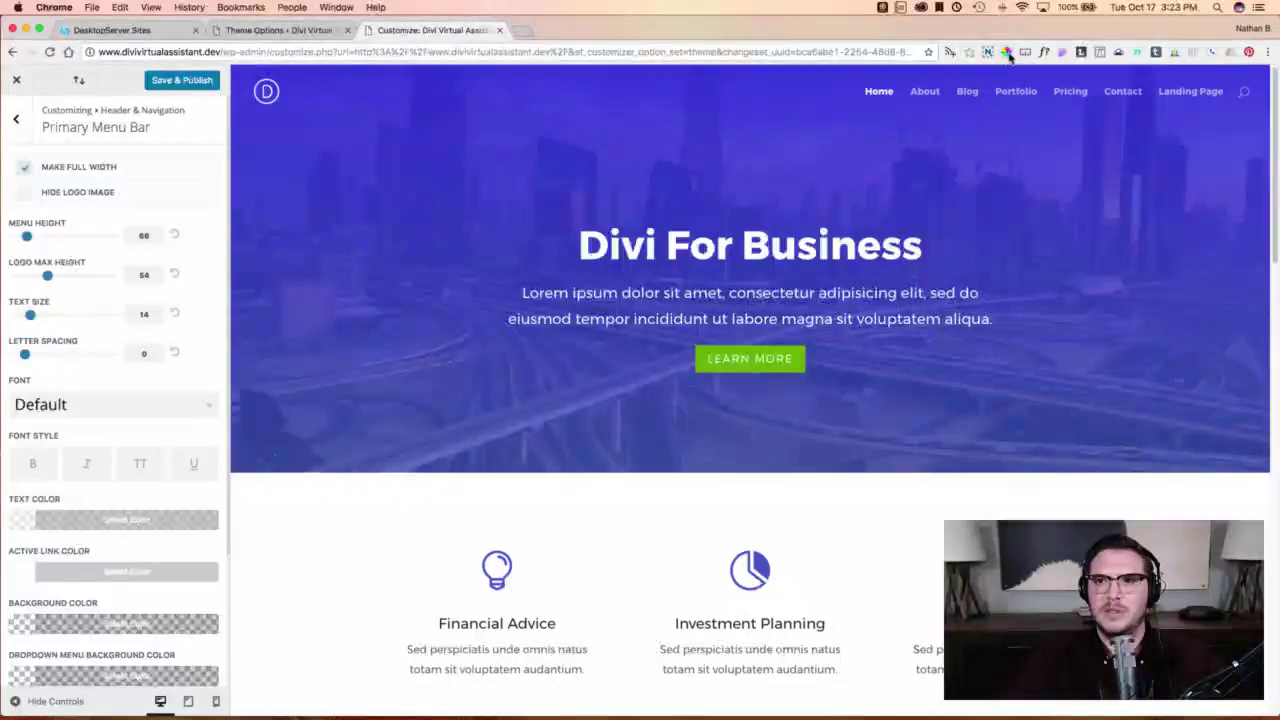
{"action": "left_click", "coordinate": [1068, 150]}
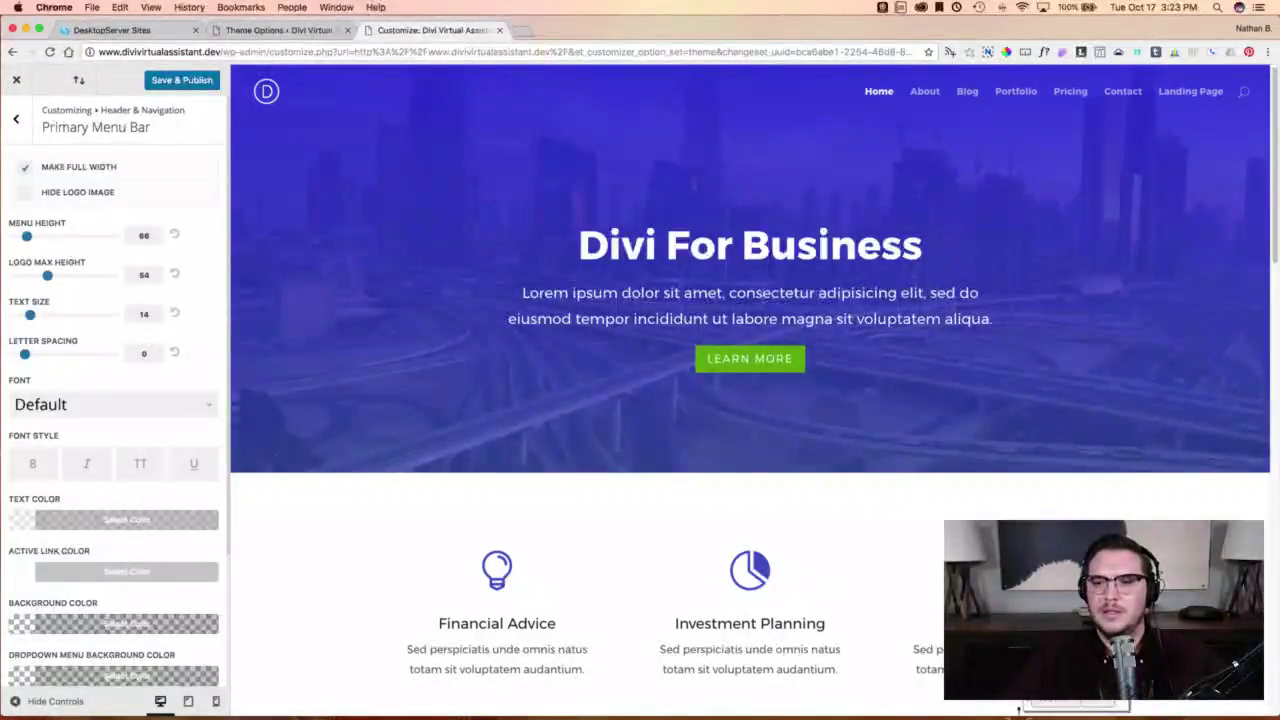
{"action": "left_click", "coordinate": [1008, 397]}
{"action": "left_click", "coordinate": [1077, 414]}
Sample the blue background of the Keep in Touch section with the color picker extension and copy its hex value 494AE0.
{"action": "scroll", "coordinate": [1058, 357], "scroll_direction": "down", "scroll_amount": 10}
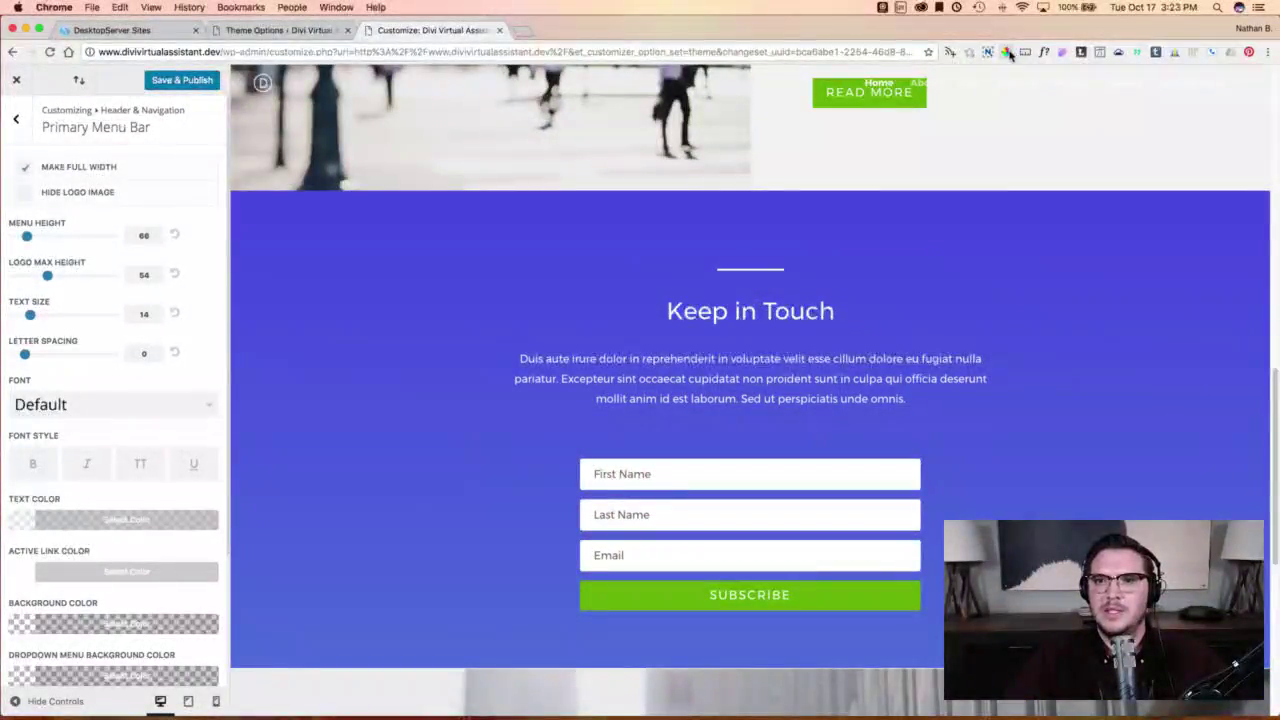
{"action": "left_click", "coordinate": [1007, 53]}
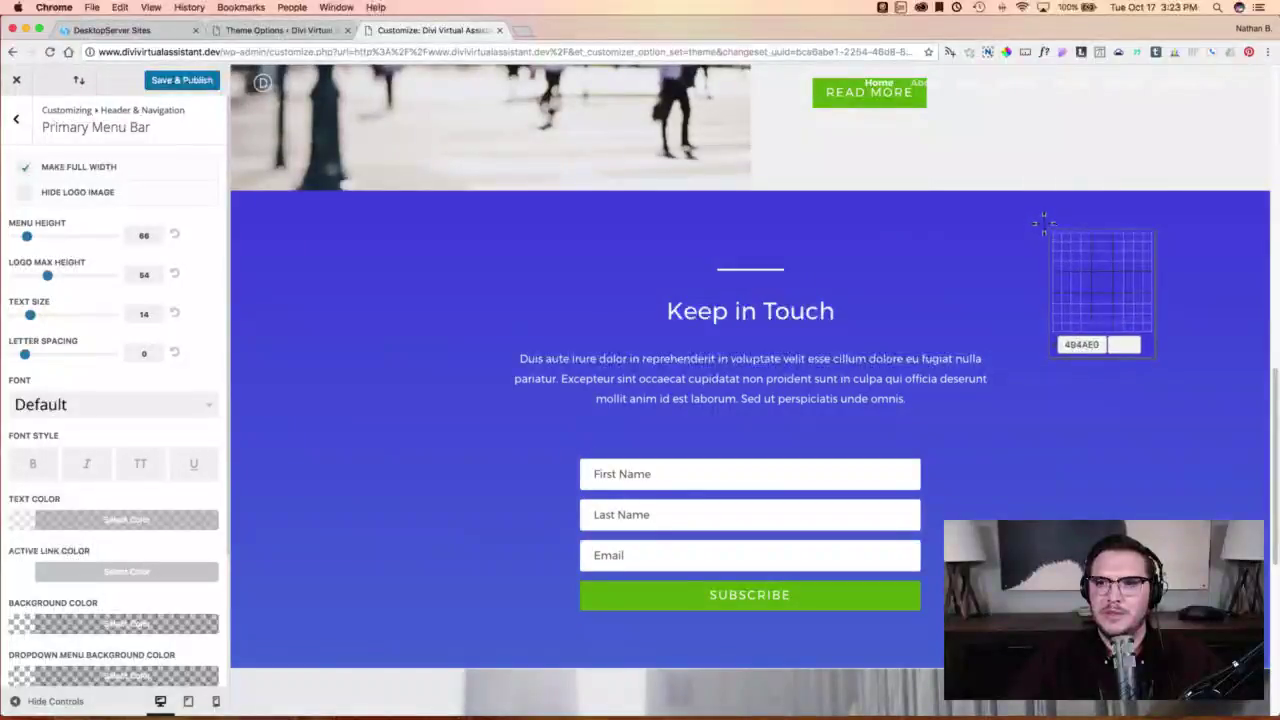
{"action": "left_click", "coordinate": [1044, 222]}
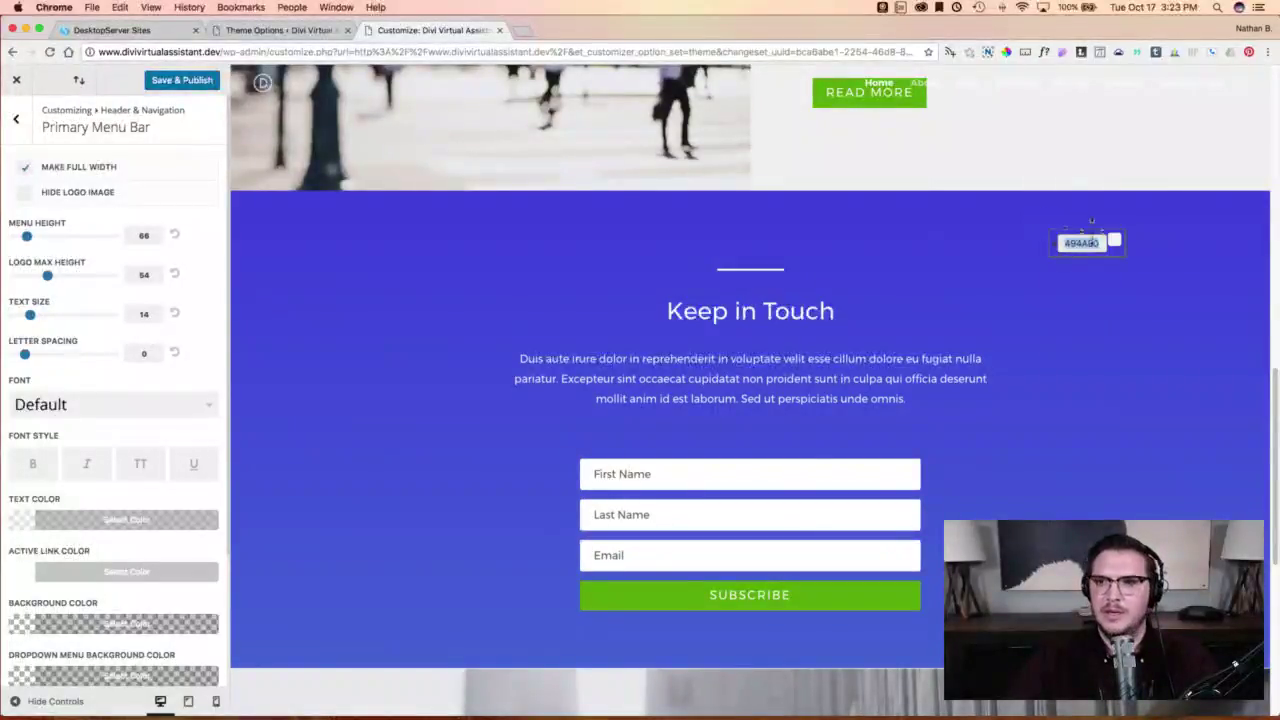
{"action": "left_click", "coordinate": [1115, 240]}
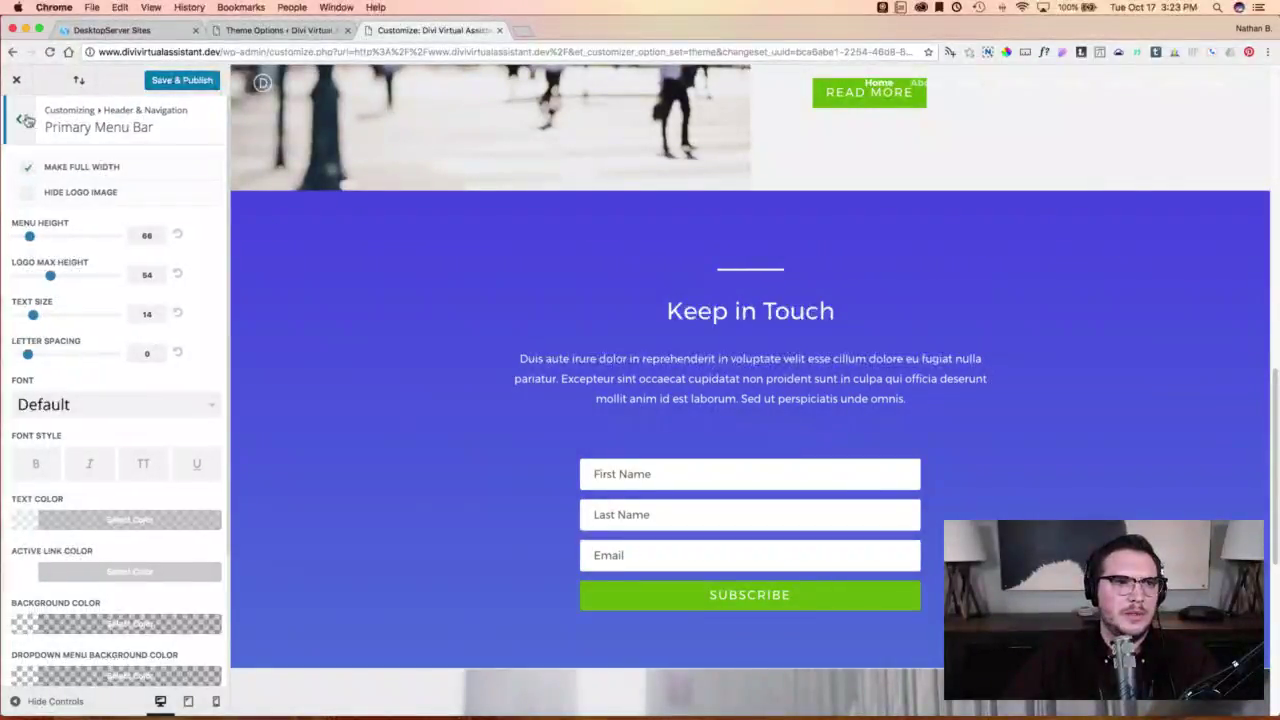
Set the primary menu background color in the fixed navigation settings to #494ae0 and check it along the page preview.
{"action": "left_click", "coordinate": [18, 119]}
{"action": "left_click", "coordinate": [50, 253]}
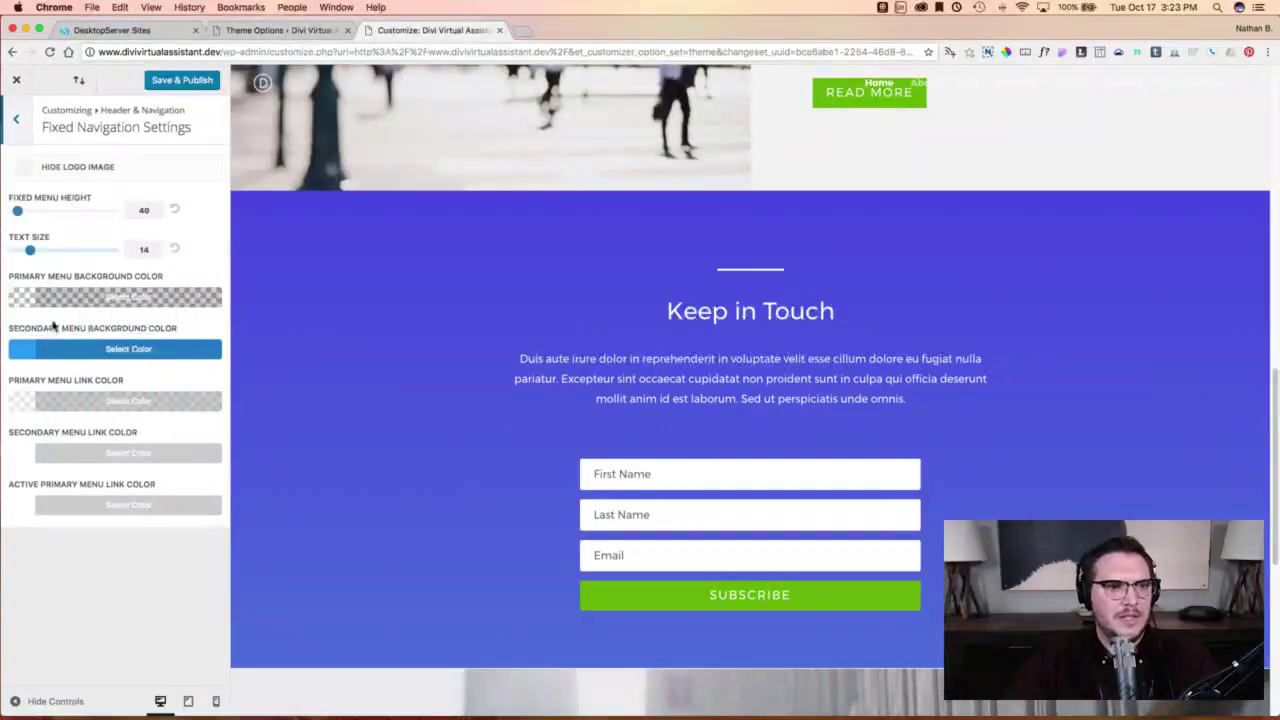
{"action": "left_click", "coordinate": [27, 304]}
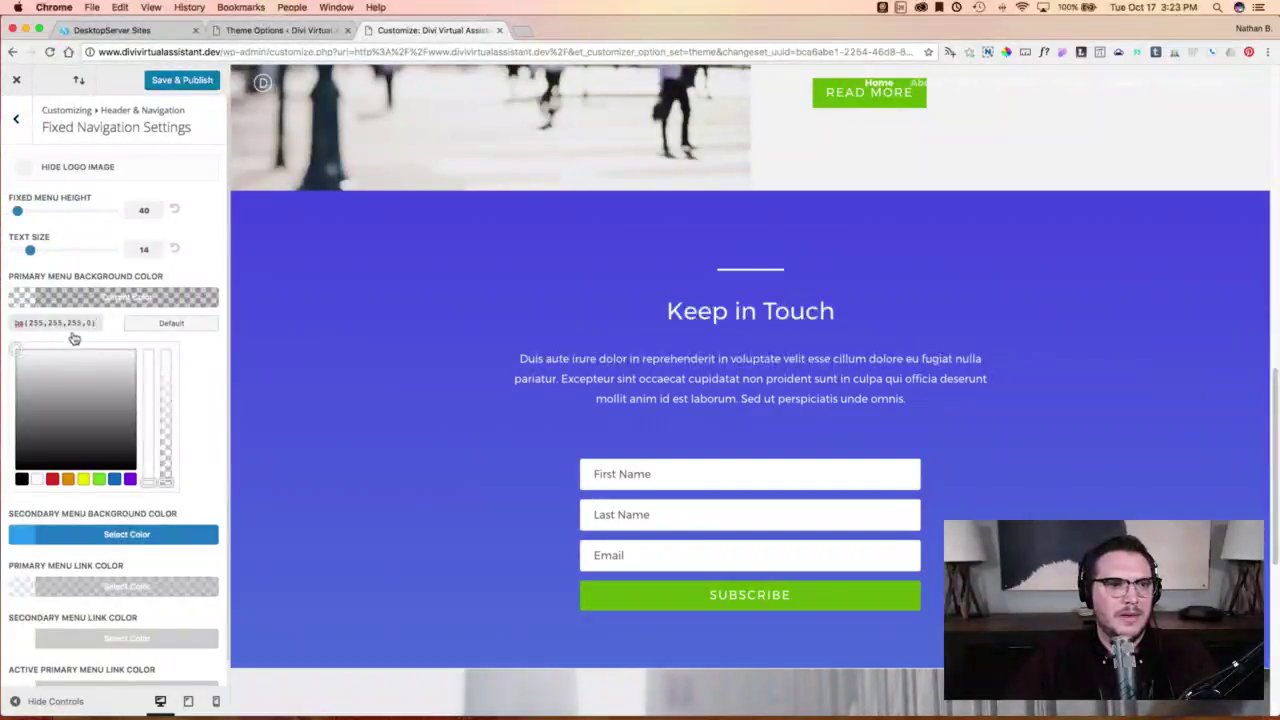
{"action": "triple_click", "coordinate": [66, 322]}
{"action": "key", "text": "super+v"}
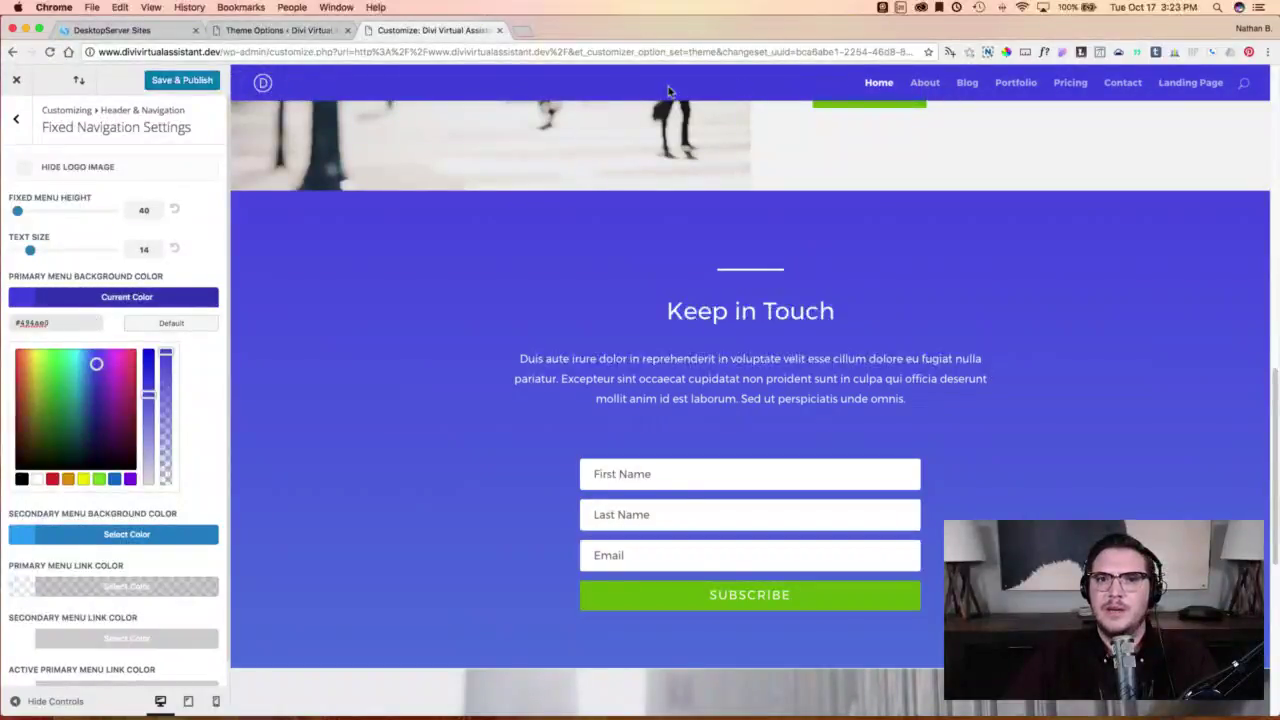
{"action": "scroll", "coordinate": [979, 211], "scroll_direction": "down", "scroll_amount": 2}
{"action": "scroll", "coordinate": [979, 211], "scroll_direction": "up", "scroll_amount": 5}
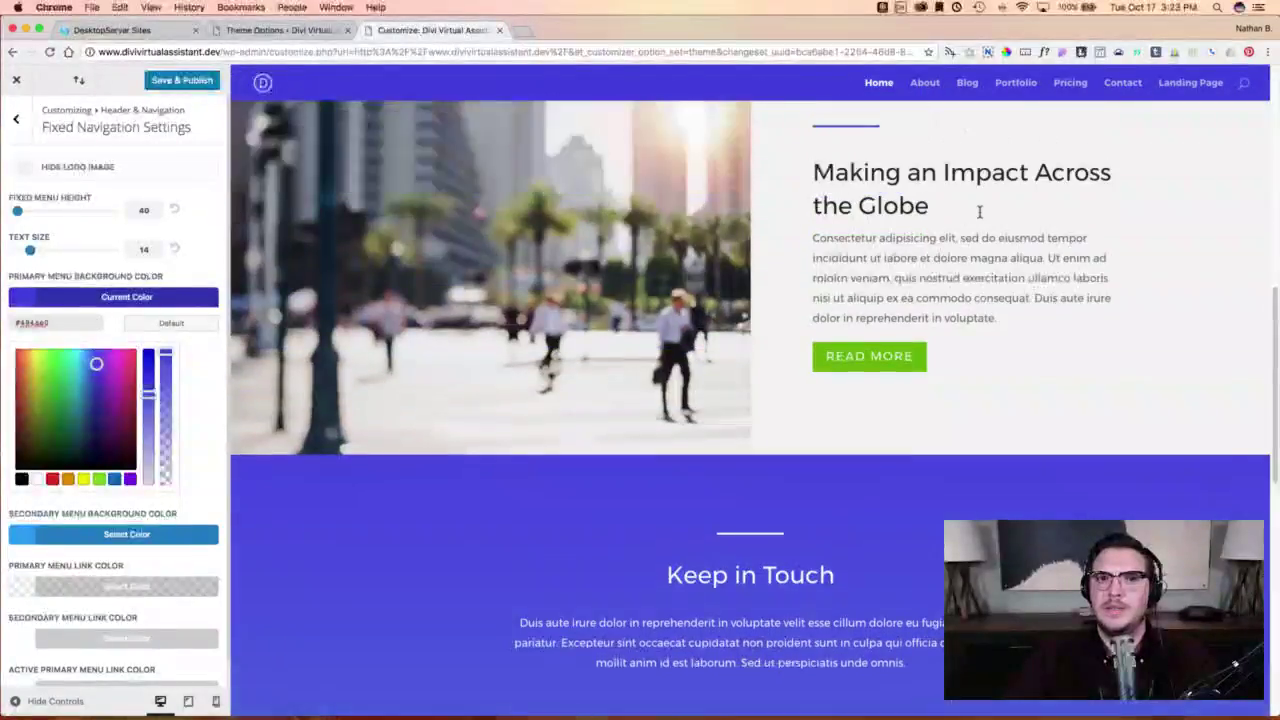
{"action": "scroll", "coordinate": [979, 211], "scroll_direction": "down", "scroll_amount": 10}
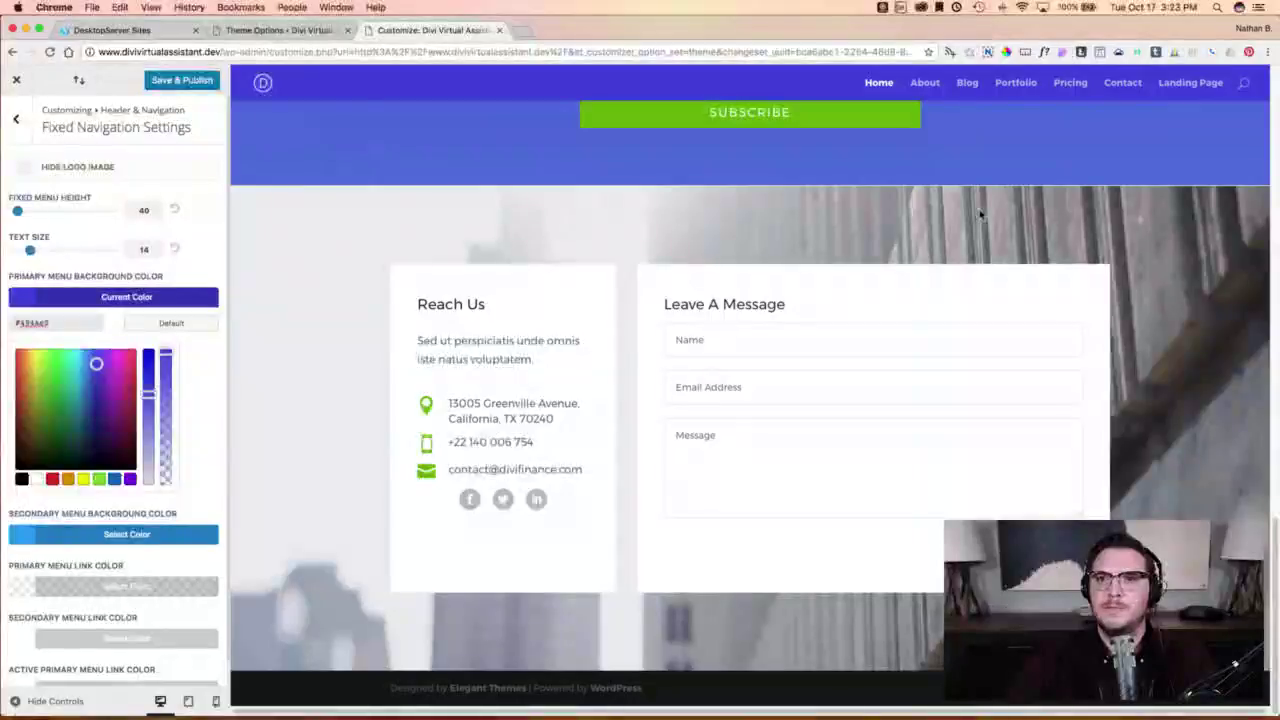
Set the background color of the footer's bottom bar to #494ae0.
{"action": "left_click", "coordinate": [18, 121]}
{"action": "left_click", "coordinate": [18, 121]}
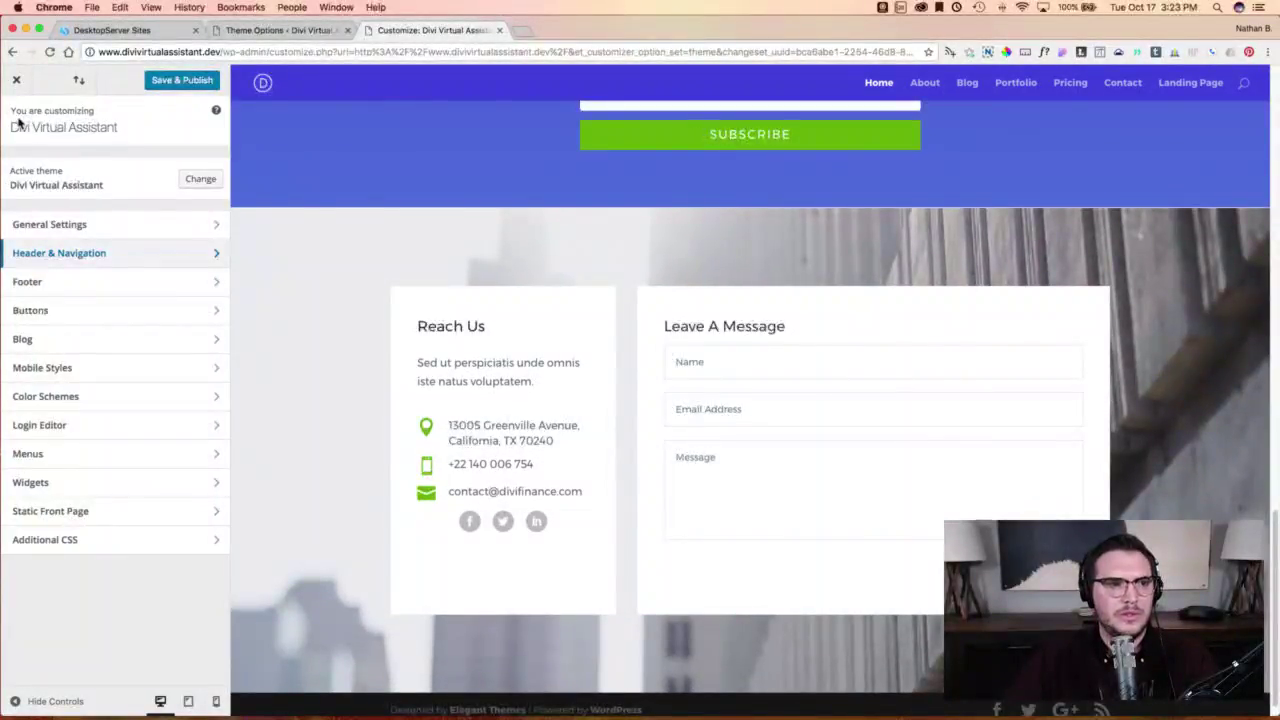
{"action": "left_click", "coordinate": [42, 281]}
{"action": "left_click", "coordinate": [44, 282]}
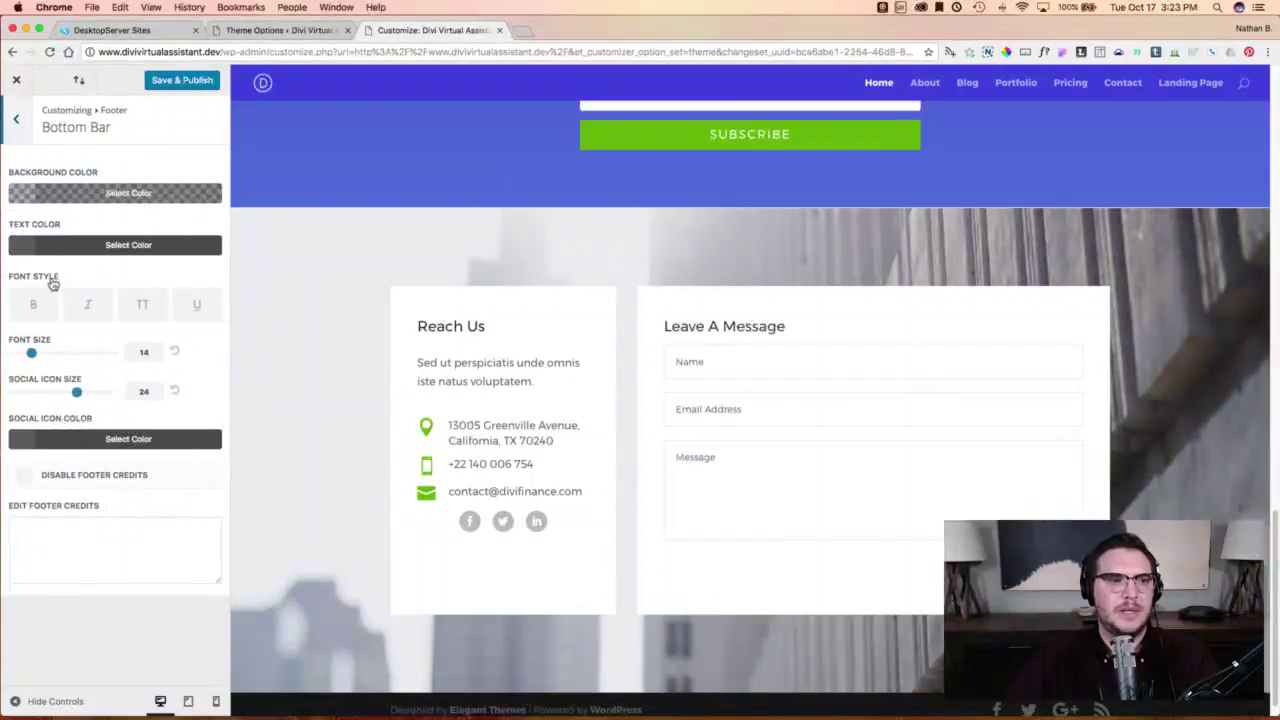
{"action": "left_click", "coordinate": [26, 196]}
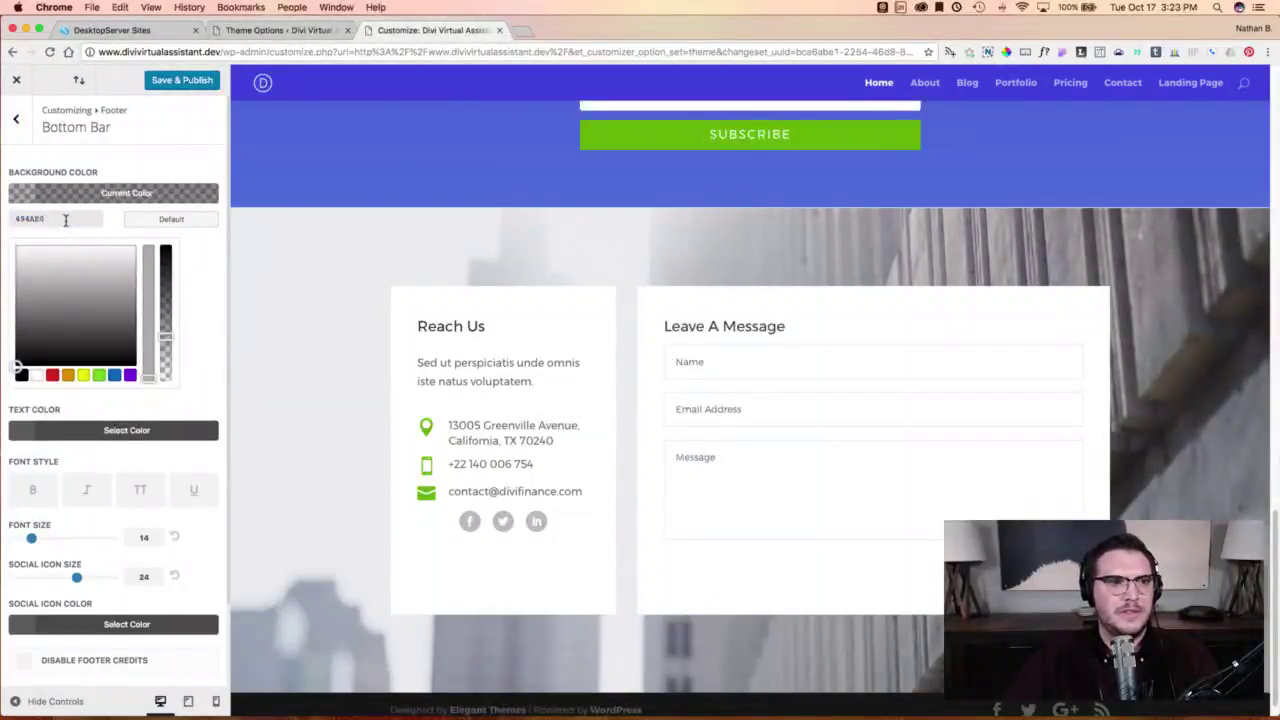
{"action": "scroll", "coordinate": [335, 351], "scroll_direction": "down", "scroll_amount": 1}
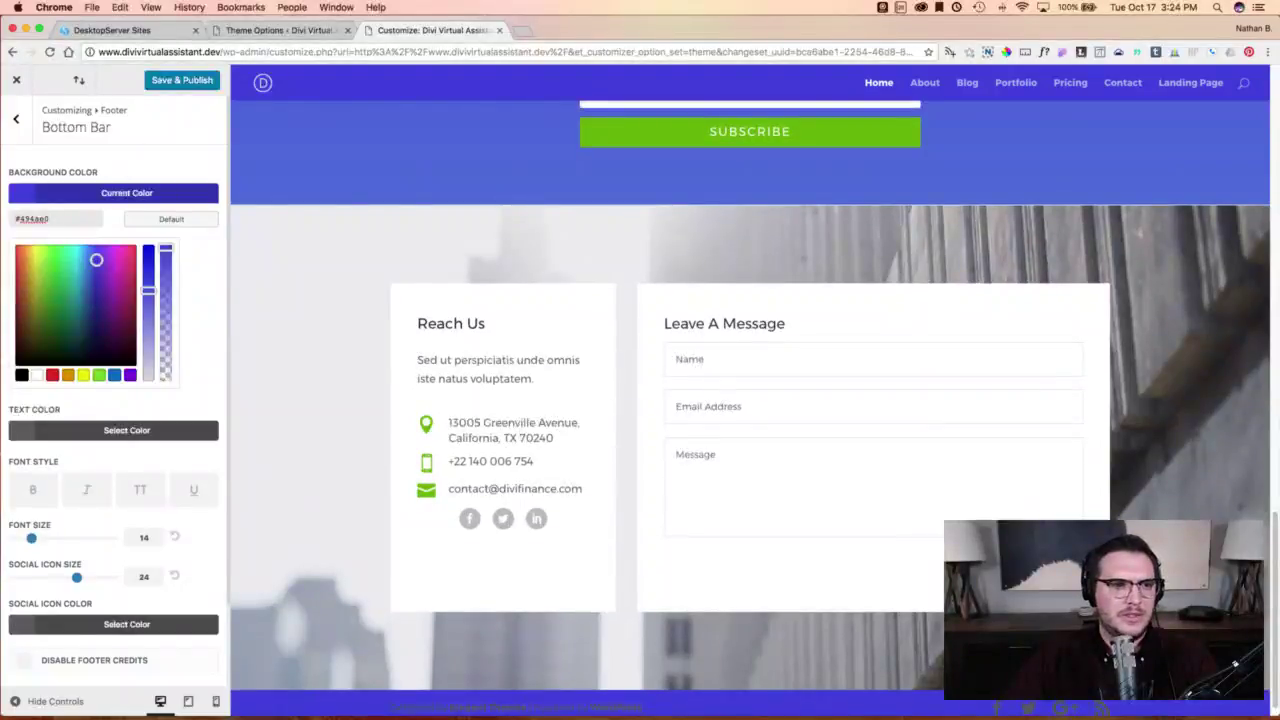
Set the bottom bar's text color and social icon color to white (#ffffff).
{"action": "left_click", "coordinate": [27, 431]}
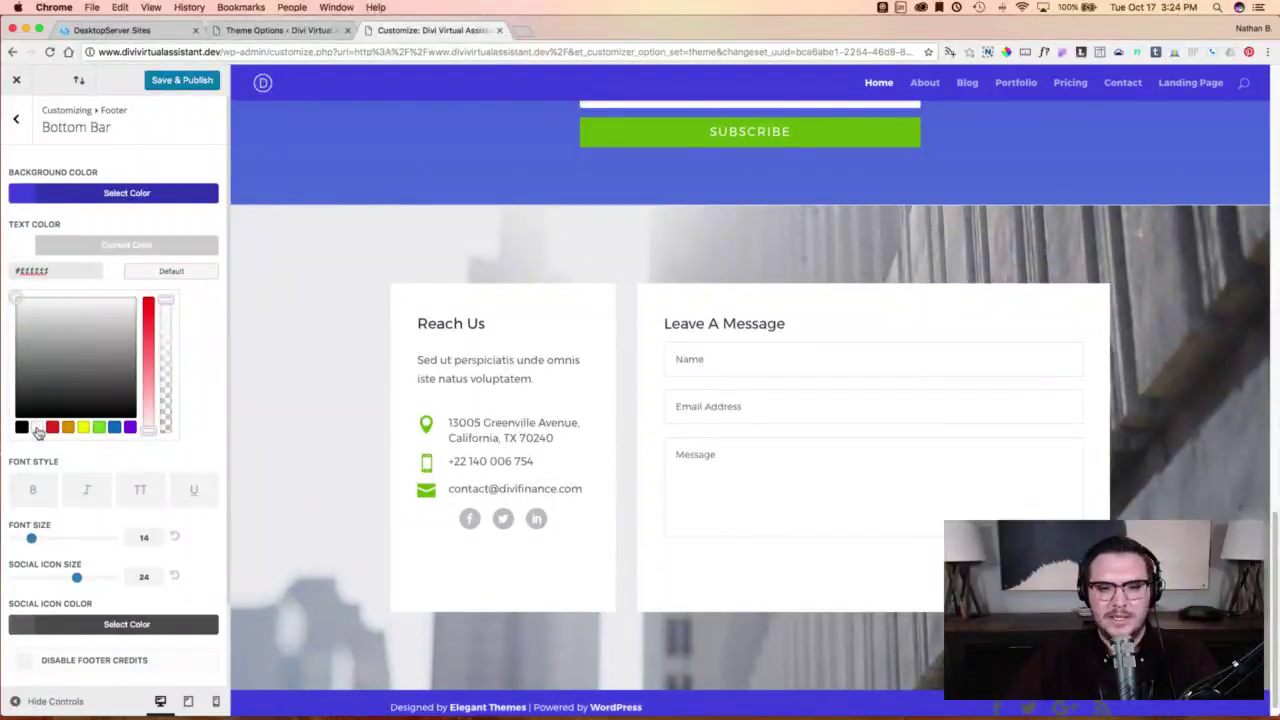
{"action": "scroll", "coordinate": [74, 467], "scroll_direction": "down", "scroll_amount": 1}
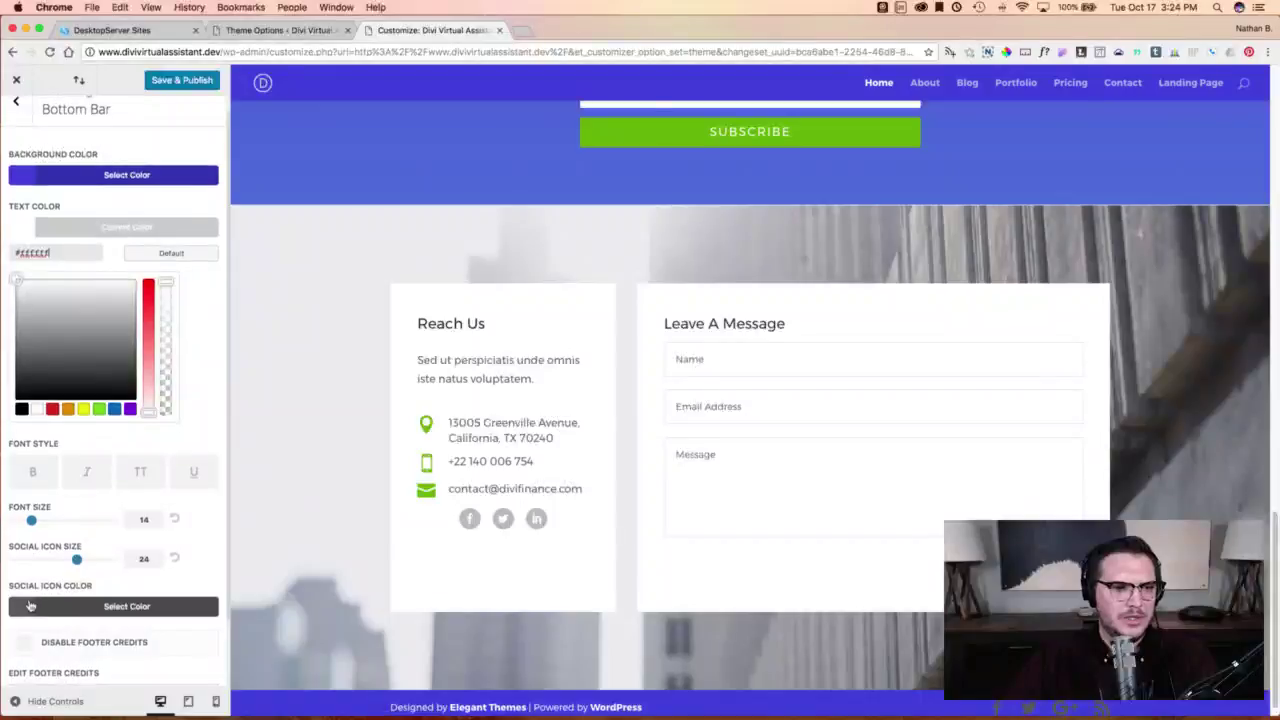
{"action": "left_click", "coordinate": [54, 607]}
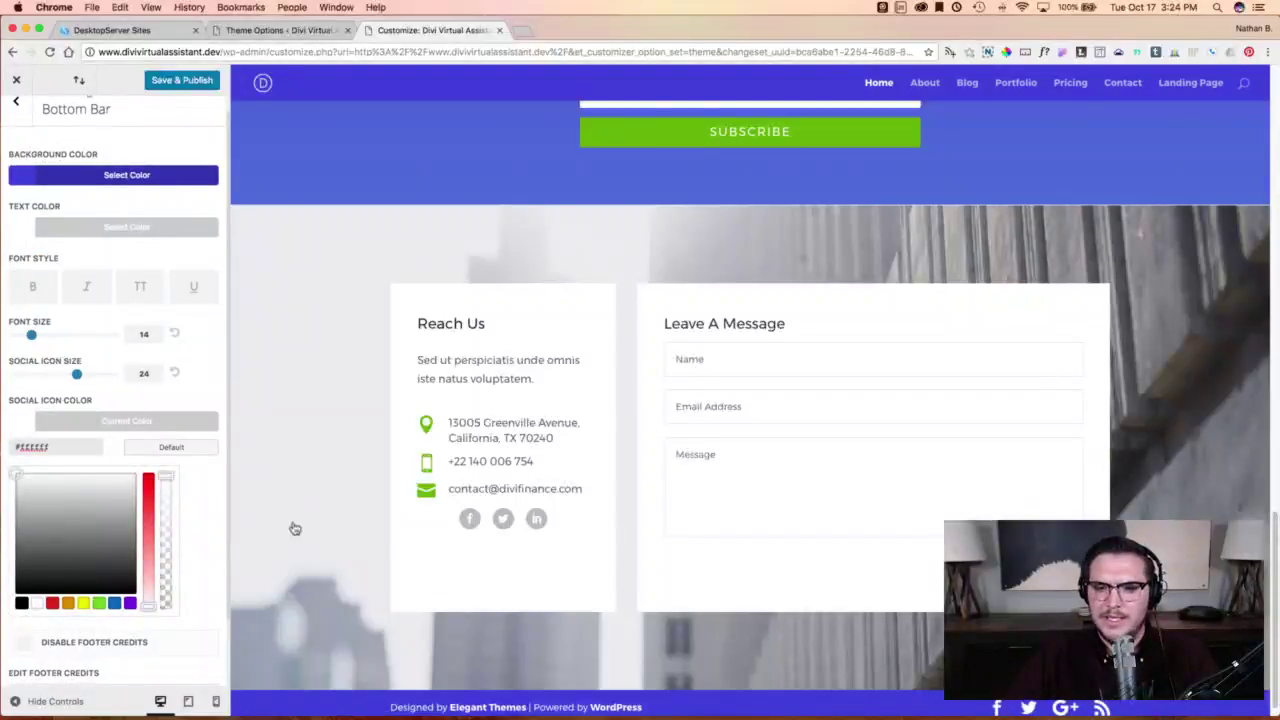
{"action": "scroll", "coordinate": [357, 526], "scroll_direction": "down", "scroll_amount": 1}
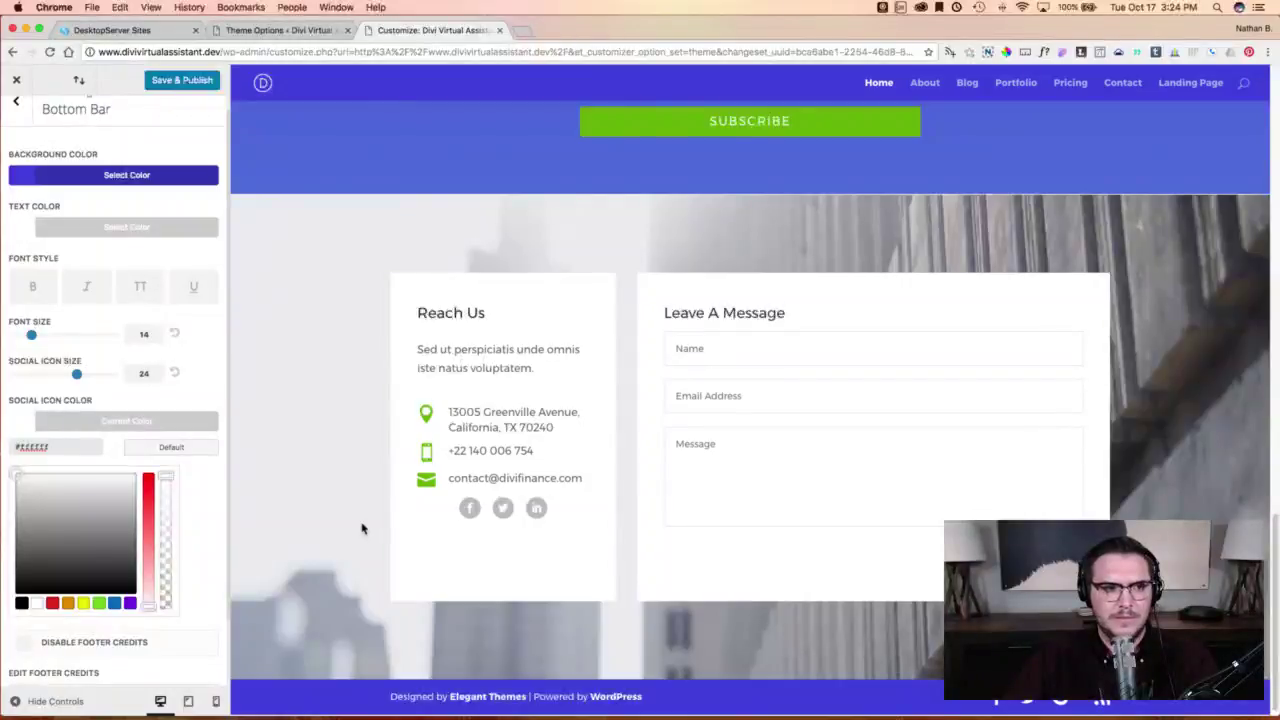
{"action": "scroll", "coordinate": [183, 106], "scroll_direction": "up", "scroll_amount": 1}
Save and publish the customizations, and close the customizer to review the fixed navigation on the live home page.
{"action": "left_click", "coordinate": [183, 84]}
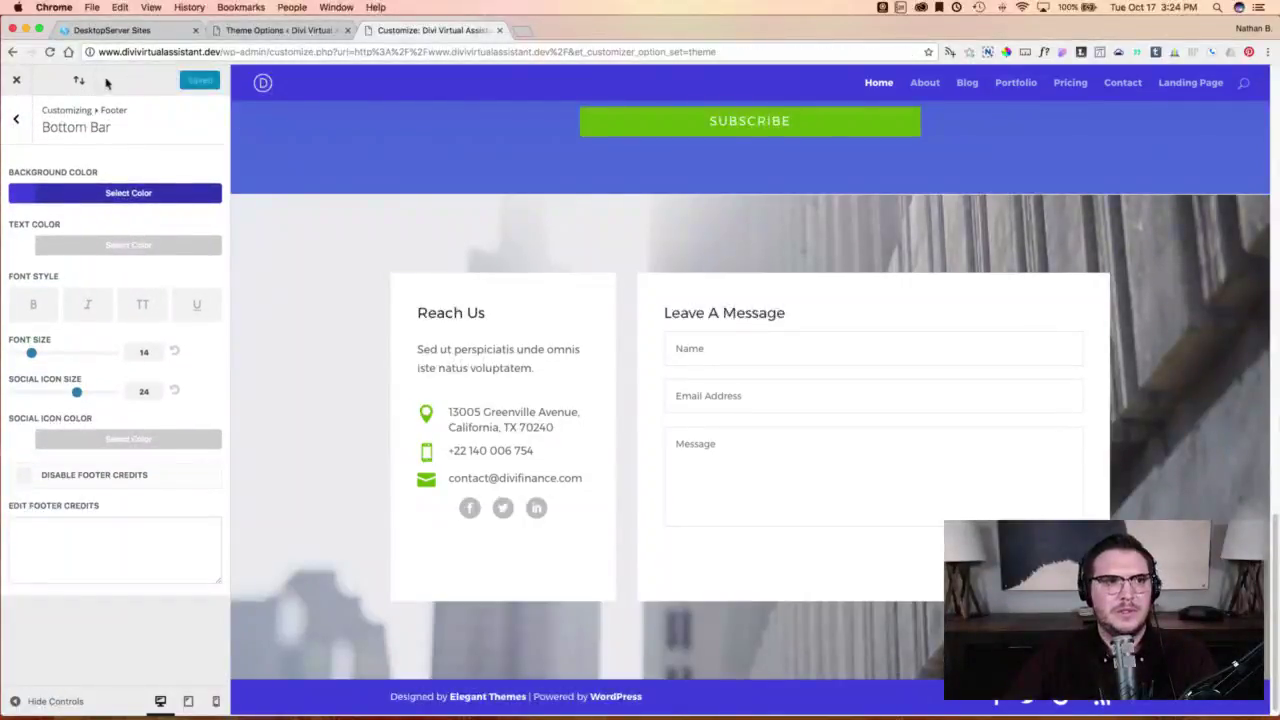
{"action": "left_click", "coordinate": [16, 80]}
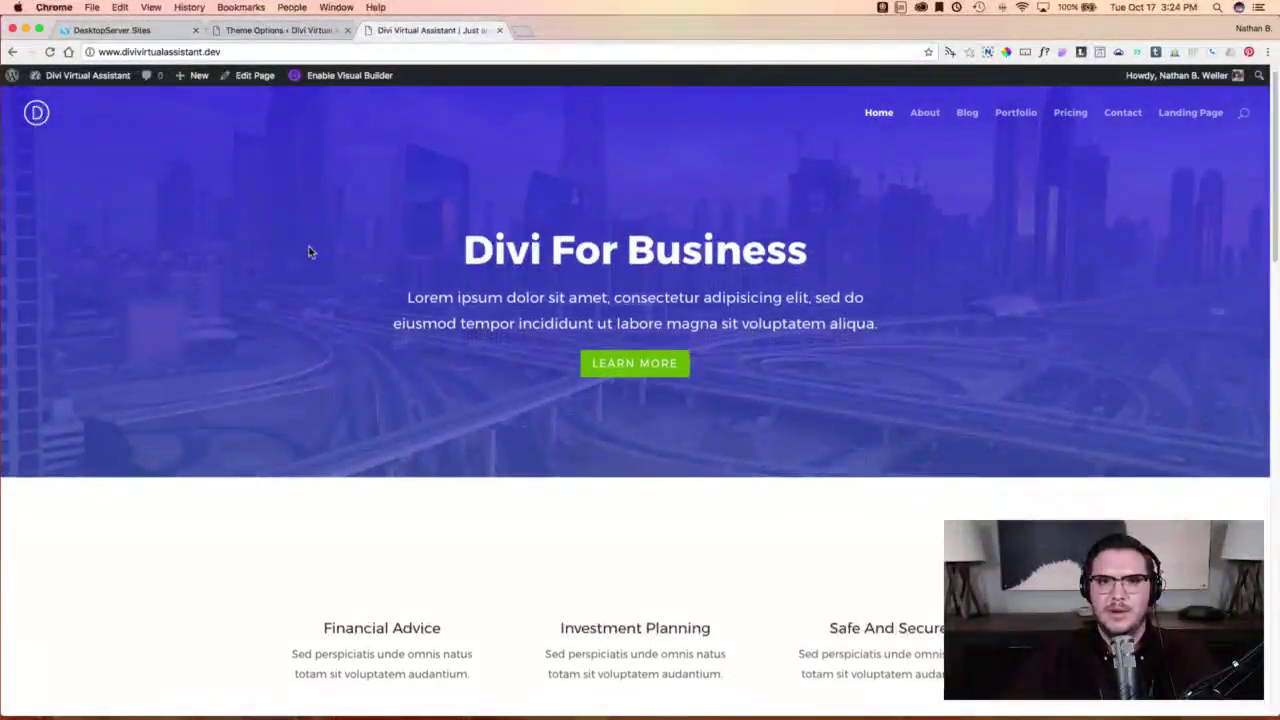
{"action": "scroll", "coordinate": [309, 246], "scroll_direction": "down", "scroll_amount": 5}
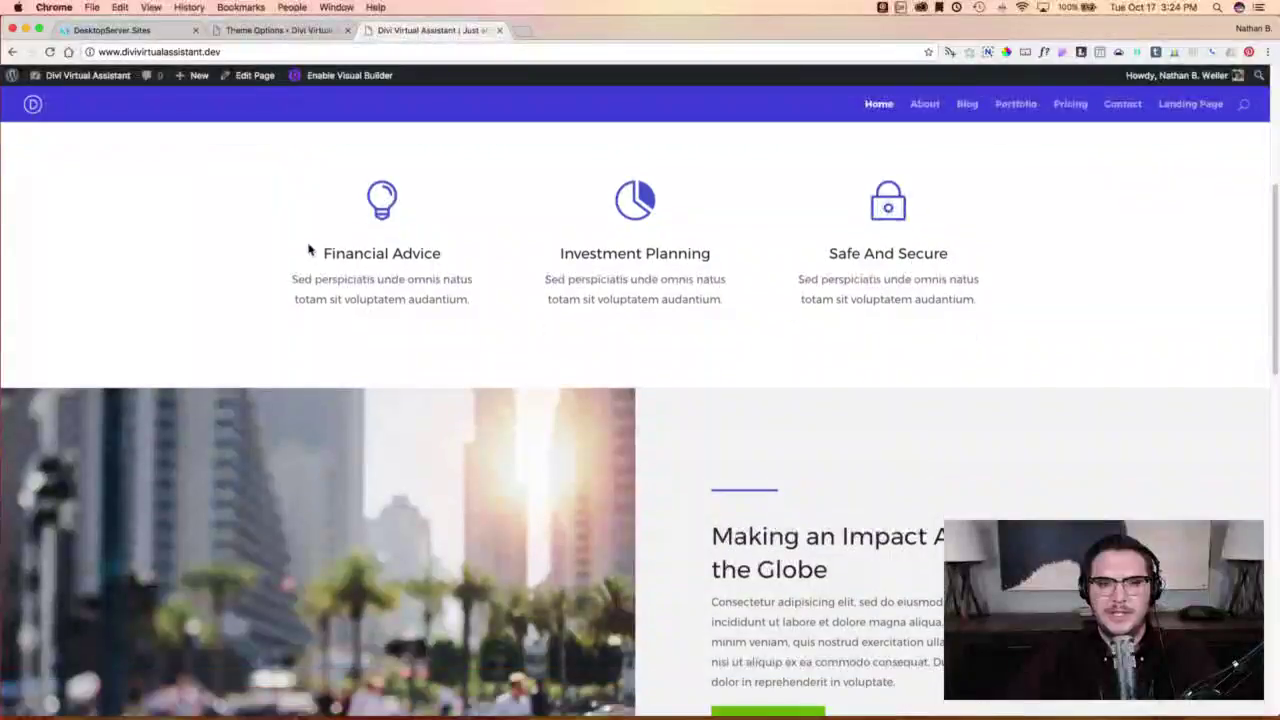
Review the live home page from hero to footer, checking the header, fixed navigation and bottom bar styling.
{"action": "scroll", "coordinate": [309, 248], "scroll_direction": "up", "scroll_amount": 5}
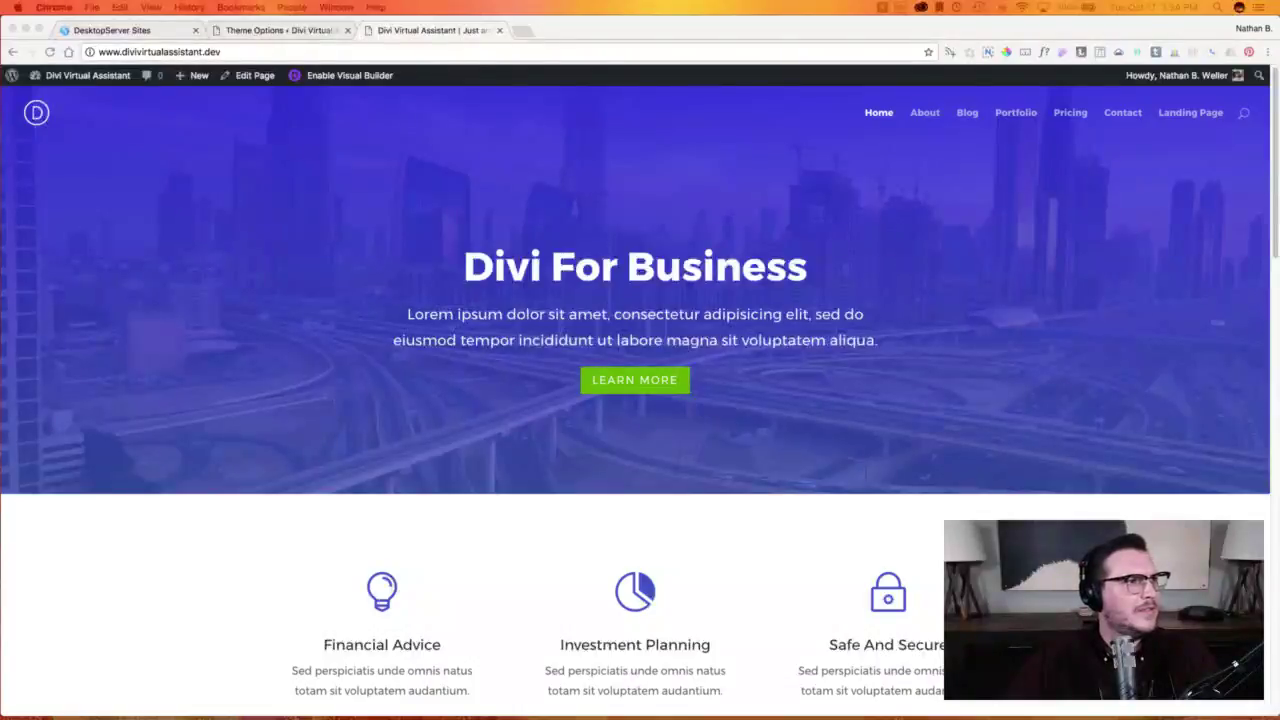
{"action": "left_click", "coordinate": [282, 294]}
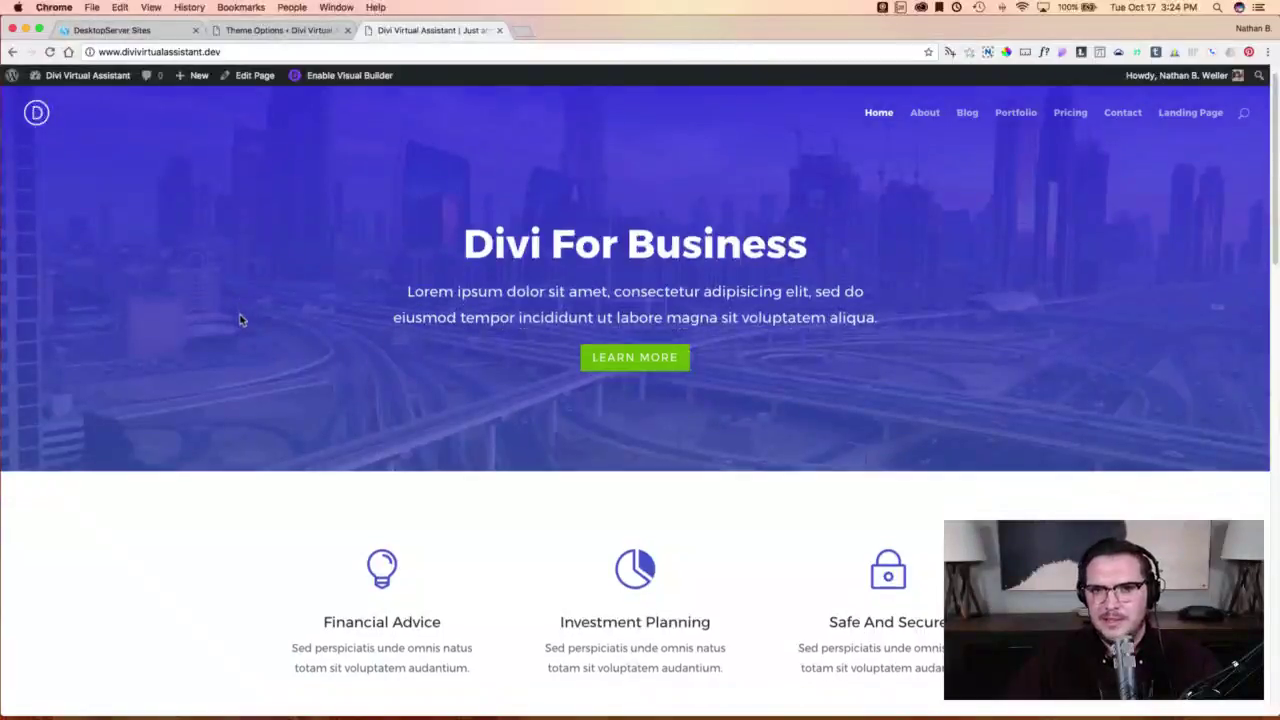
{"action": "scroll", "coordinate": [240, 315], "scroll_direction": "down", "scroll_amount": 1}
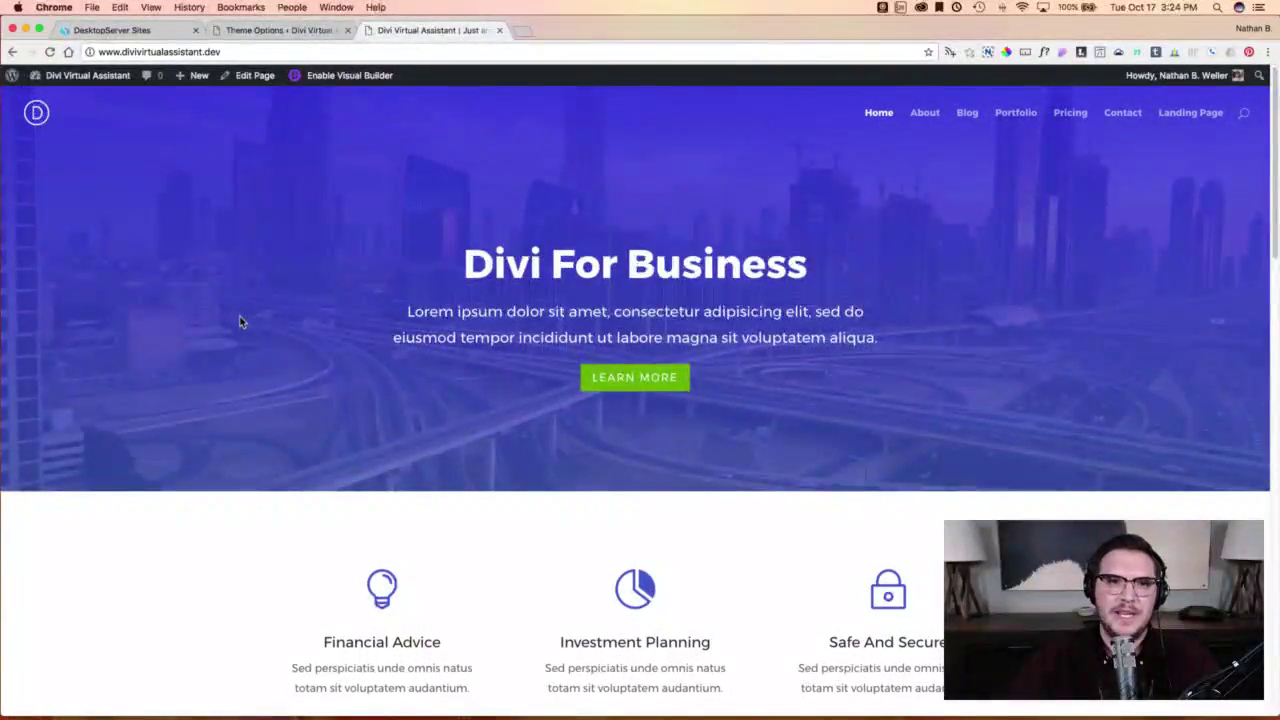
{"action": "scroll", "coordinate": [239, 317], "scroll_direction": "down", "scroll_amount": 7}
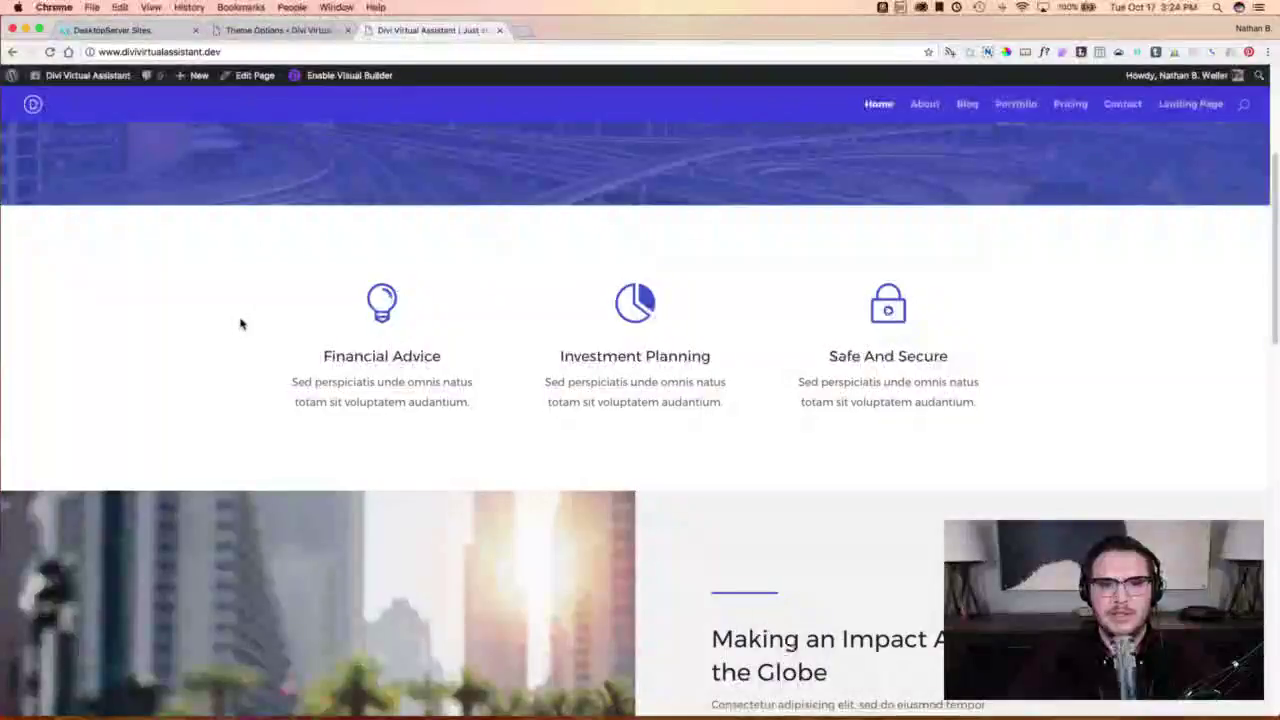
{"action": "scroll", "coordinate": [239, 319], "scroll_direction": "down", "scroll_amount": 10}
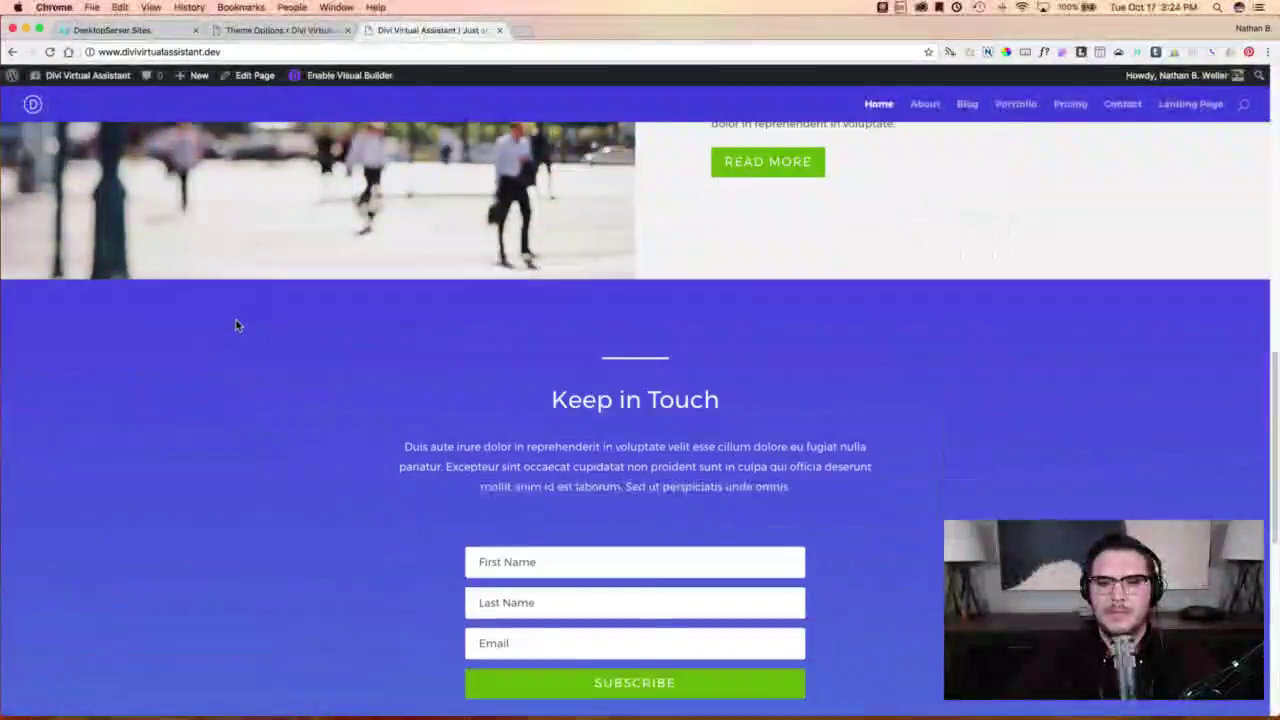
{"action": "scroll", "coordinate": [235, 324], "scroll_direction": "down", "scroll_amount": 3}
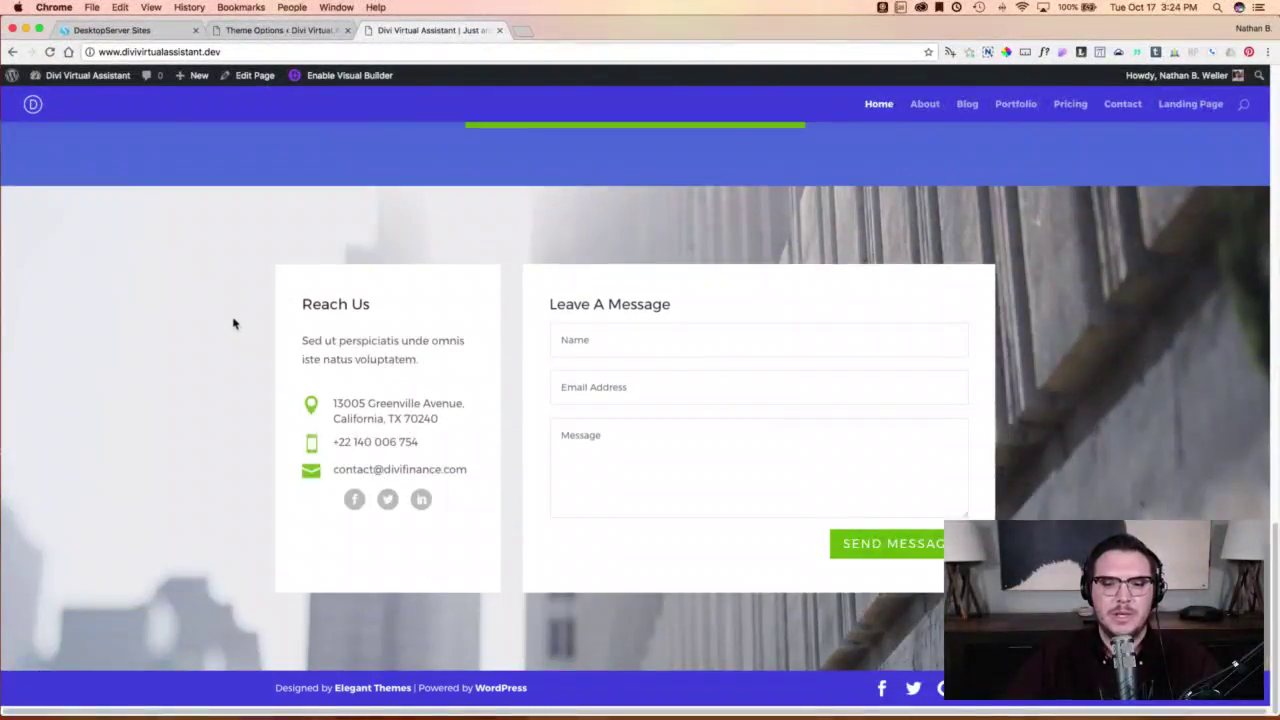
{"action": "scroll", "coordinate": [232, 324], "scroll_direction": "up", "scroll_amount": 20}
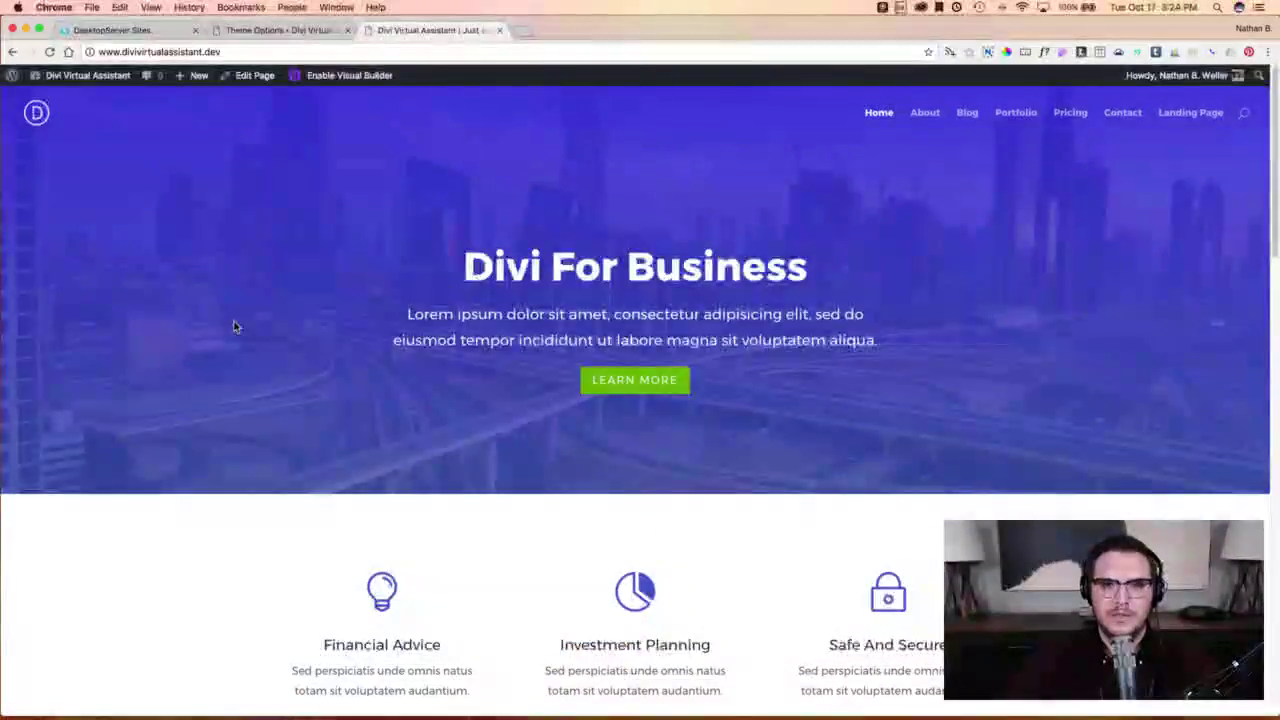
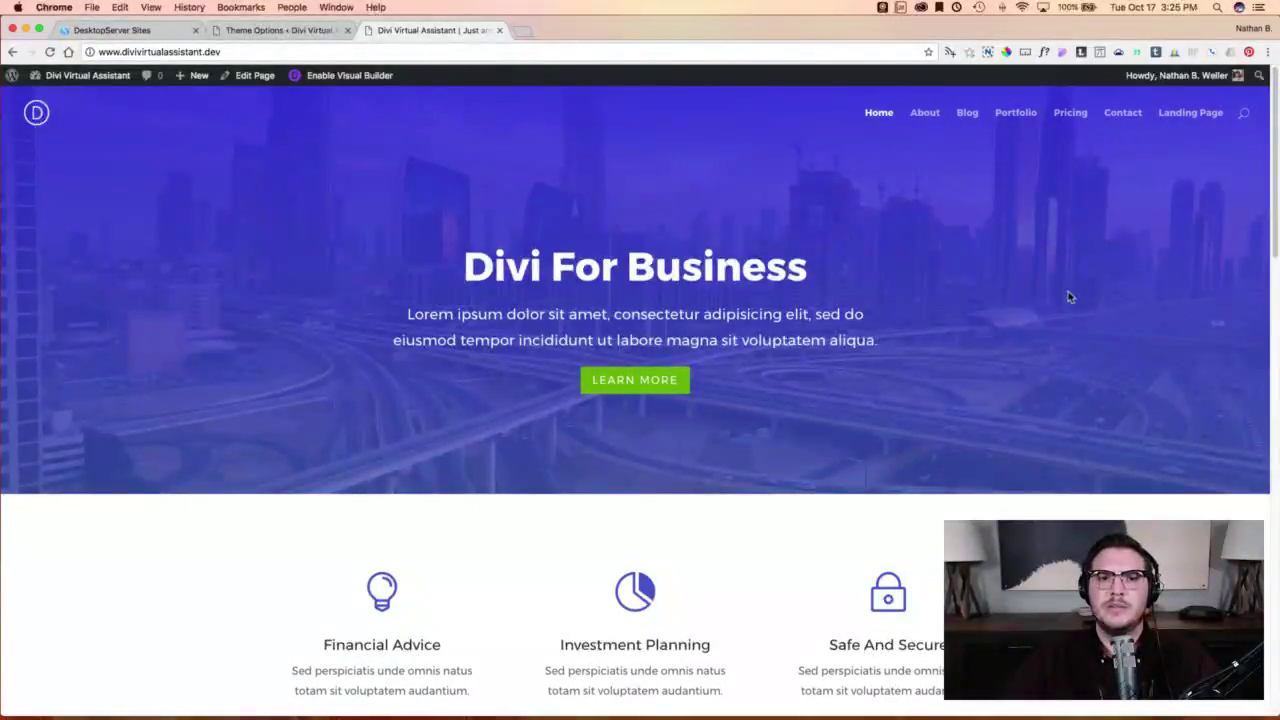
{"action": "scroll", "coordinate": [1050, 292], "scroll_direction": "down", "scroll_amount": 15}
{"action": "scroll", "coordinate": [1038, 300], "scroll_direction": "down", "scroll_amount": 6}
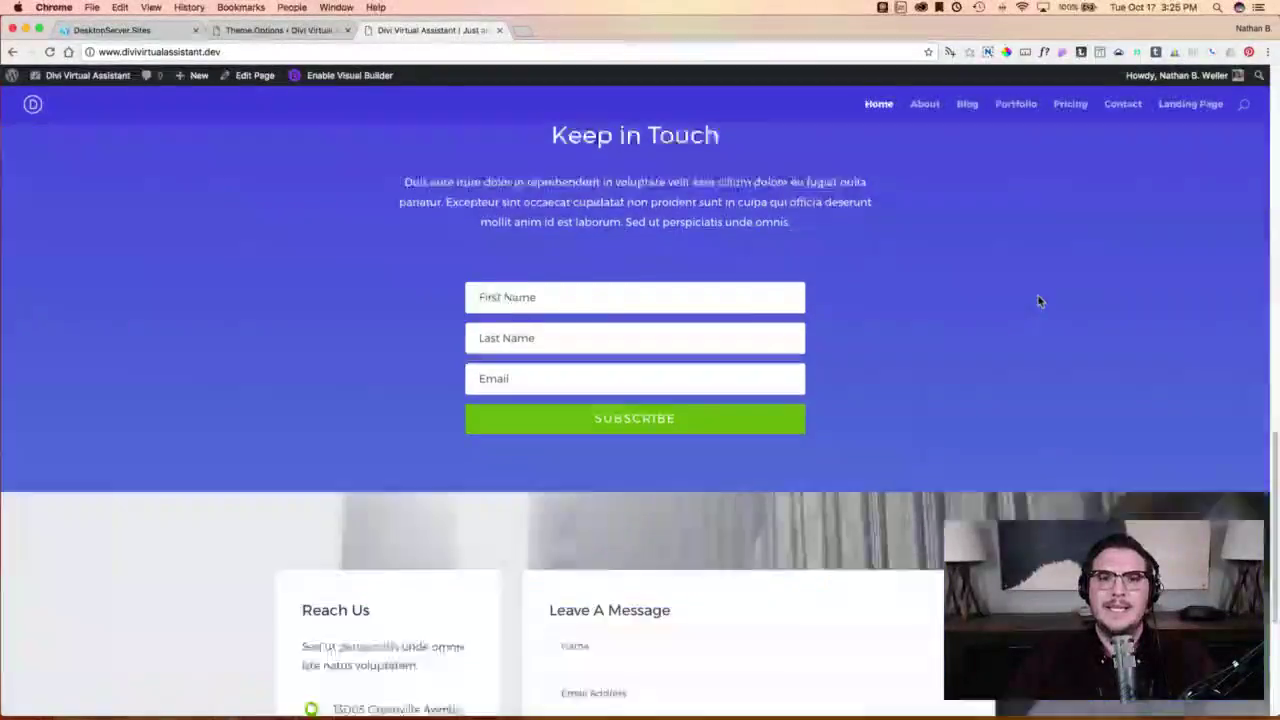
{"action": "scroll", "coordinate": [1038, 300], "scroll_direction": "up", "scroll_amount": 6}
{"action": "scroll", "coordinate": [1036, 304], "scroll_direction": "up", "scroll_amount": 15}
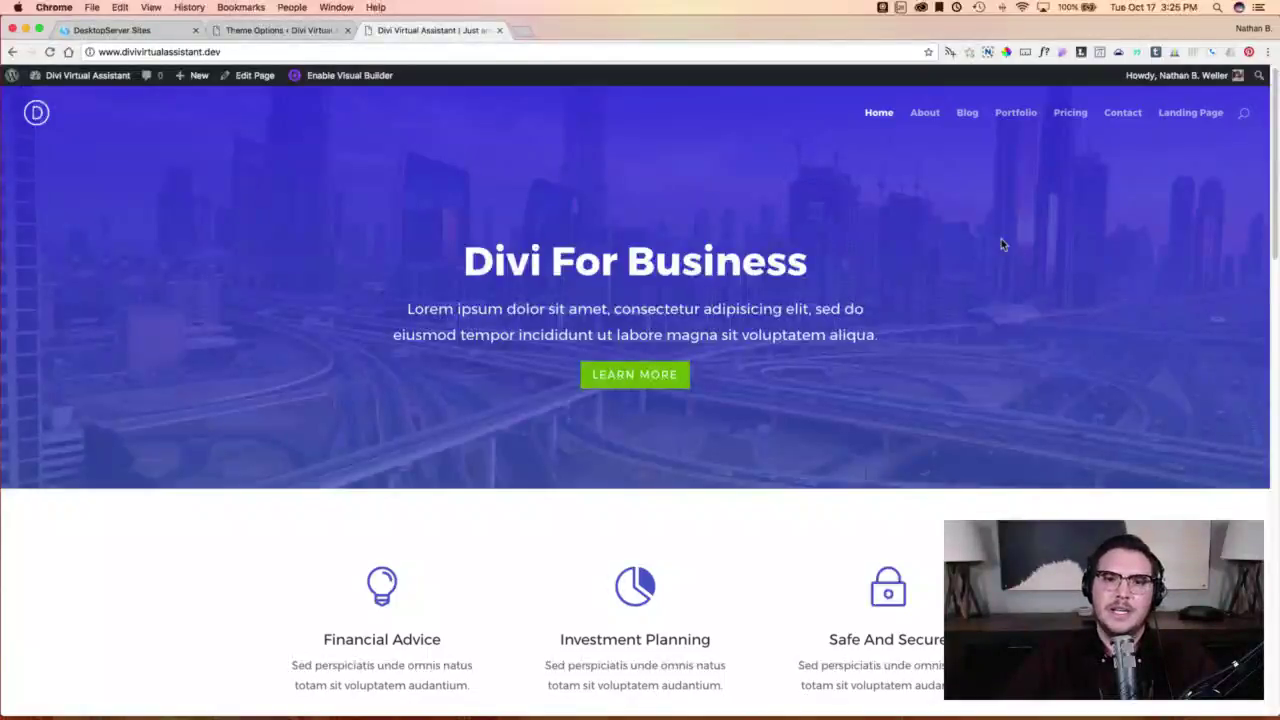
{"action": "scroll", "coordinate": [993, 292], "scroll_direction": "down", "scroll_amount": 10}
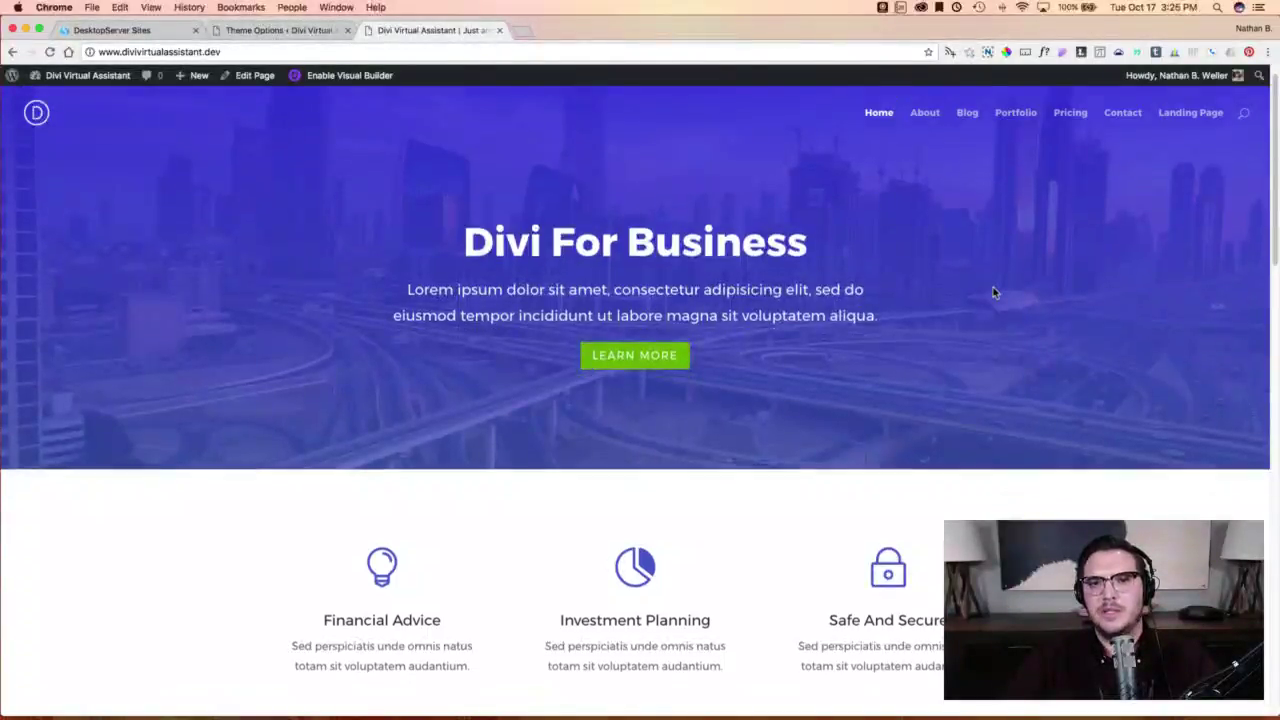
{"action": "scroll", "coordinate": [991, 287], "scroll_direction": "down", "scroll_amount": 5}
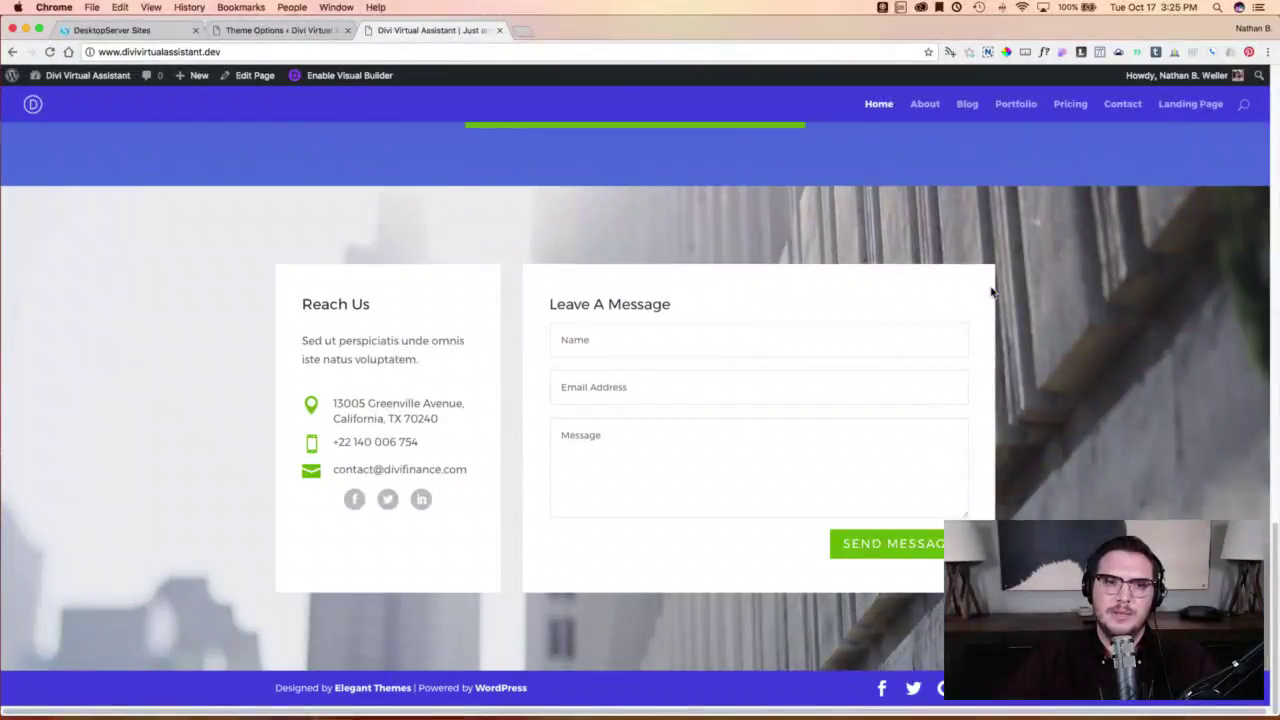
{"action": "scroll", "coordinate": [991, 289], "scroll_direction": "up", "scroll_amount": 20}
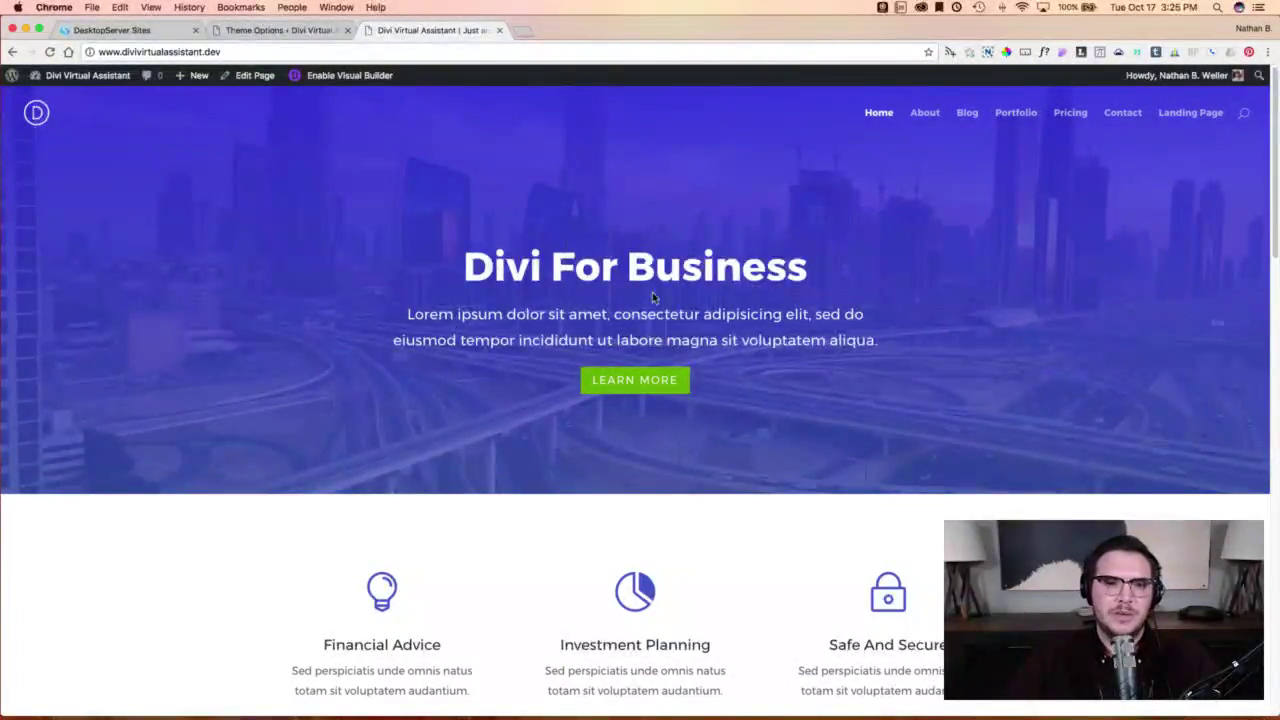
Examine each home page section, from the hero and service blurbs to the newsletter and contact forms.
{"action": "scroll", "coordinate": [731, 294], "scroll_direction": "down", "scroll_amount": 3}
{"action": "scroll", "coordinate": [791, 549], "scroll_direction": "up", "scroll_amount": 3}
{"action": "scroll", "coordinate": [771, 549], "scroll_direction": "down", "scroll_amount": 5}
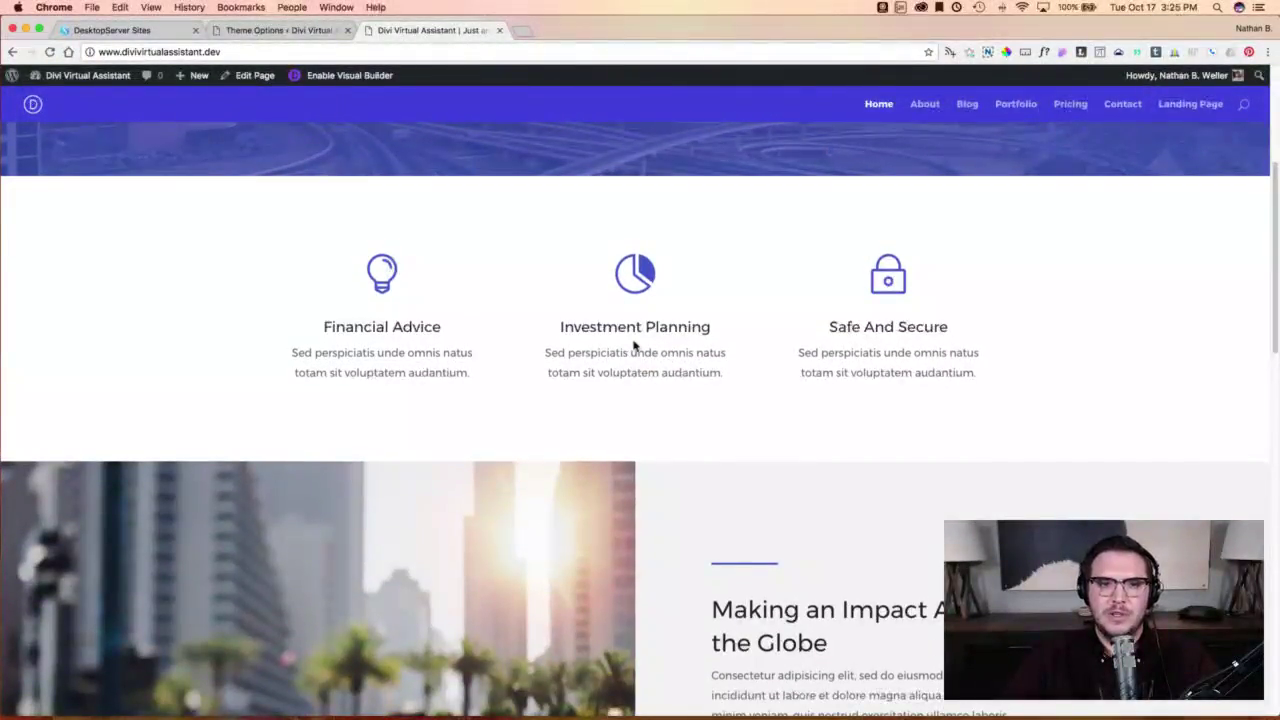
{"action": "scroll", "coordinate": [629, 346], "scroll_direction": "down", "scroll_amount": 5}
{"action": "scroll", "coordinate": [625, 355], "scroll_direction": "up", "scroll_amount": 1}
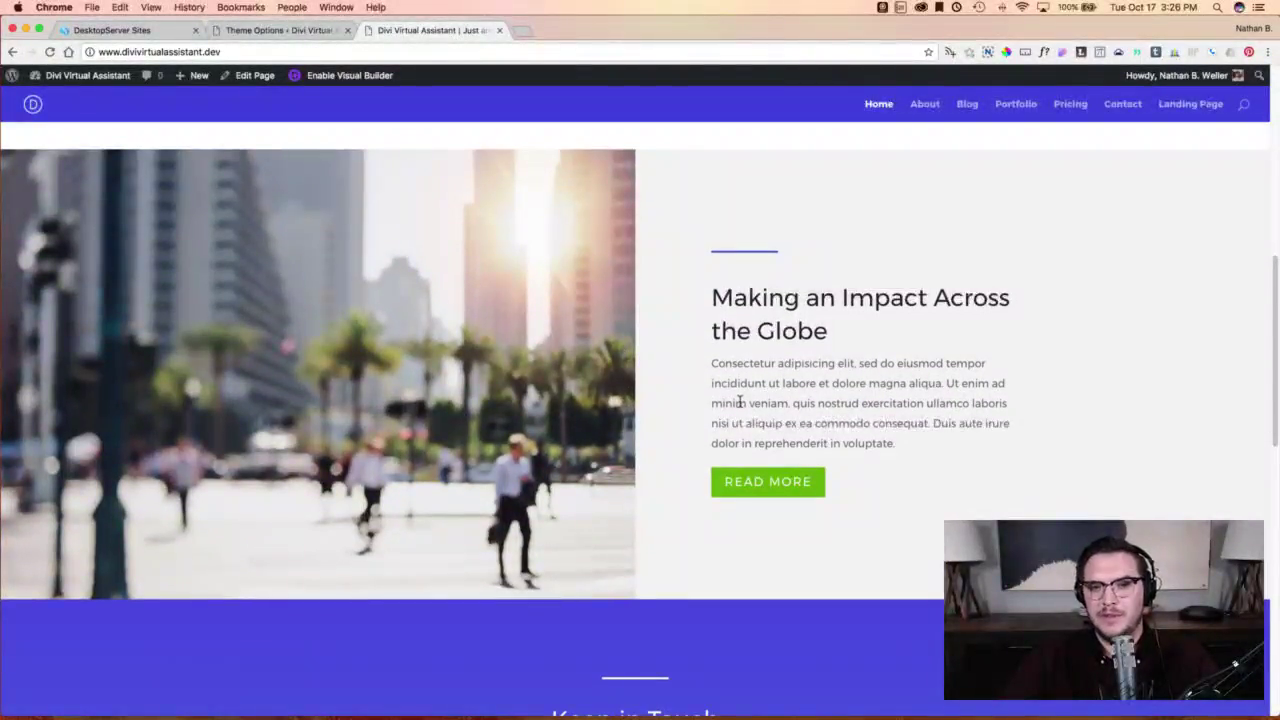
{"action": "scroll", "coordinate": [745, 400], "scroll_direction": "down", "scroll_amount": 3}
{"action": "scroll", "coordinate": [740, 404], "scroll_direction": "down", "scroll_amount": 3}
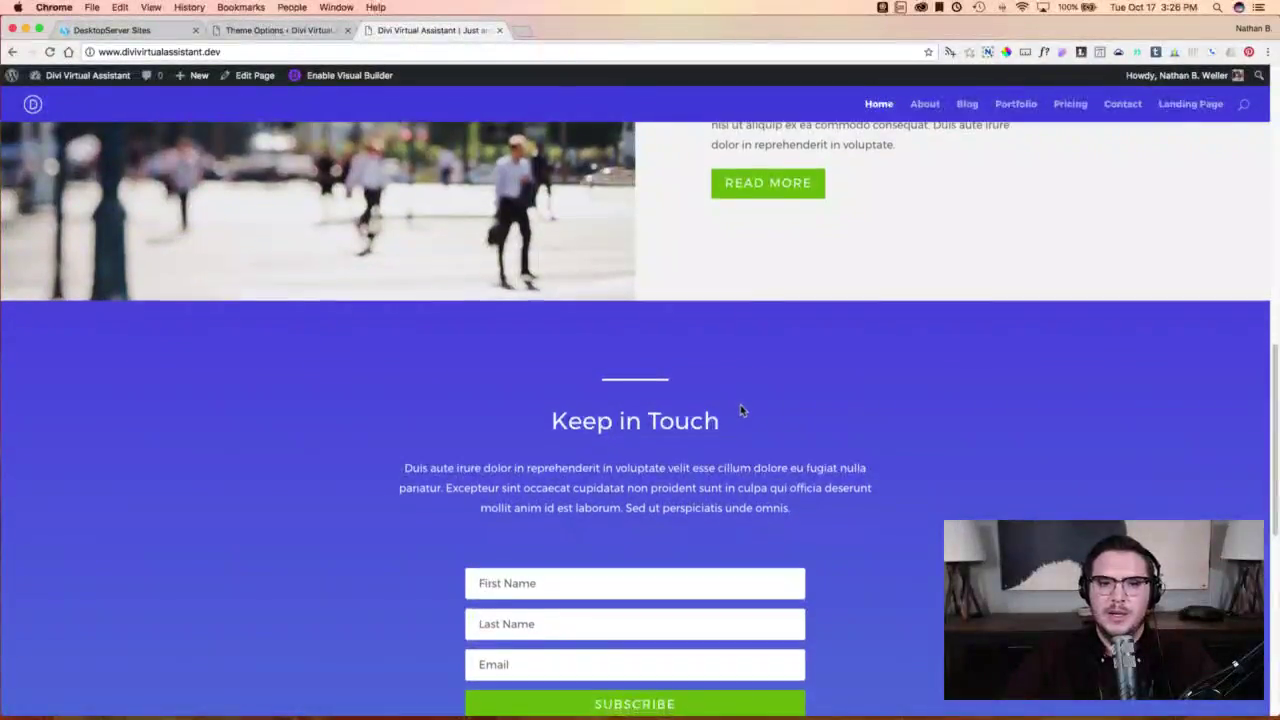
{"action": "scroll", "coordinate": [656, 293], "scroll_direction": "down", "scroll_amount": 1}
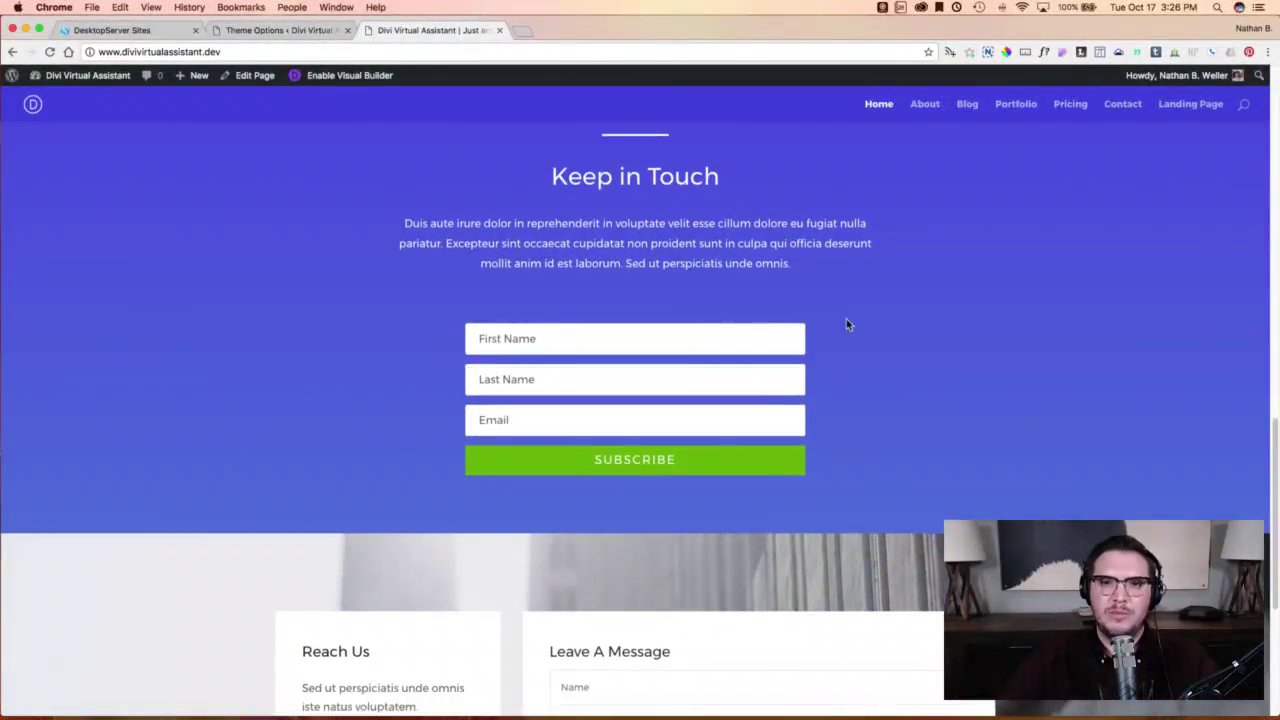
{"action": "scroll", "coordinate": [869, 335], "scroll_direction": "down", "scroll_amount": 3}
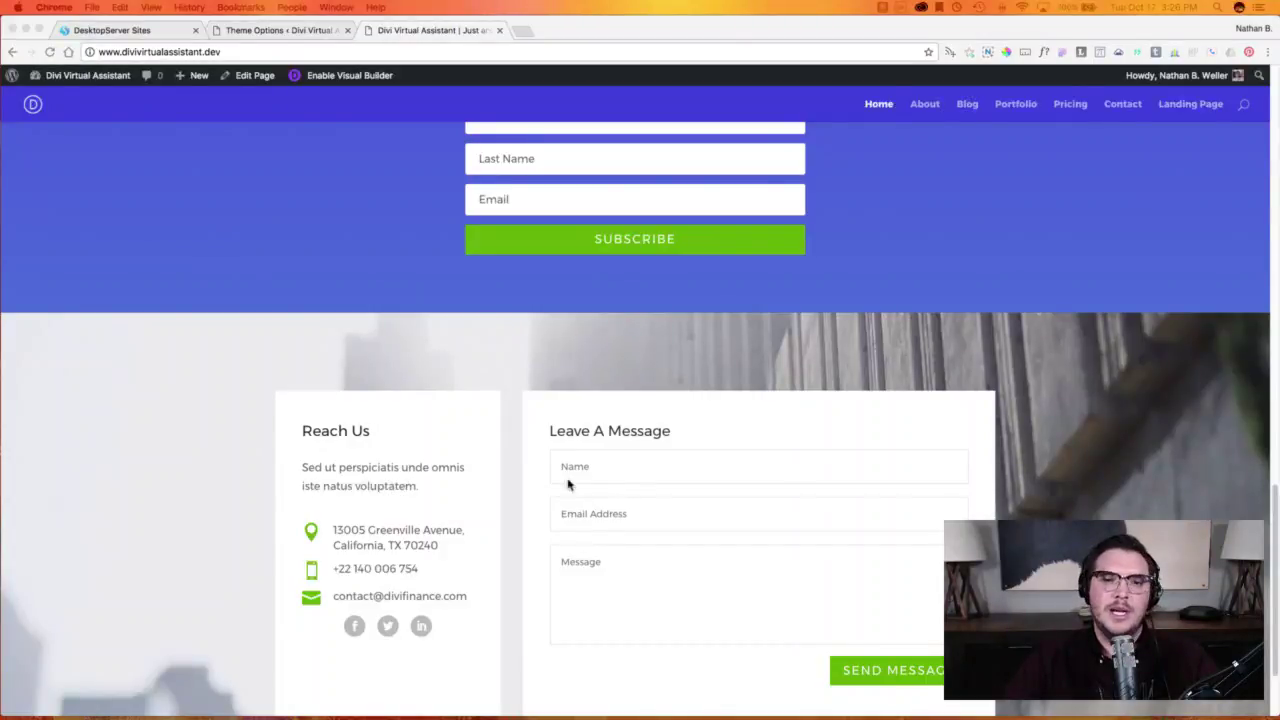
{"action": "scroll", "coordinate": [529, 429], "scroll_direction": "down", "scroll_amount": 2}
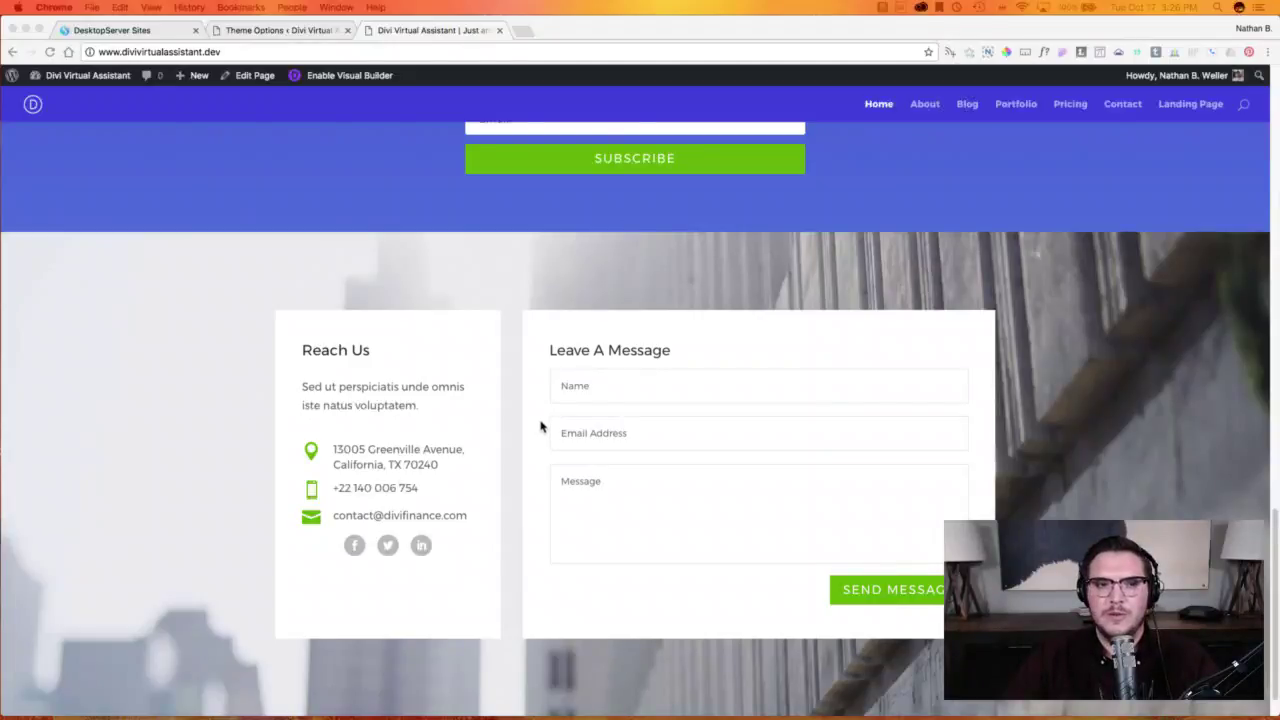
{"action": "scroll", "coordinate": [540, 427], "scroll_direction": "up", "scroll_amount": 20}
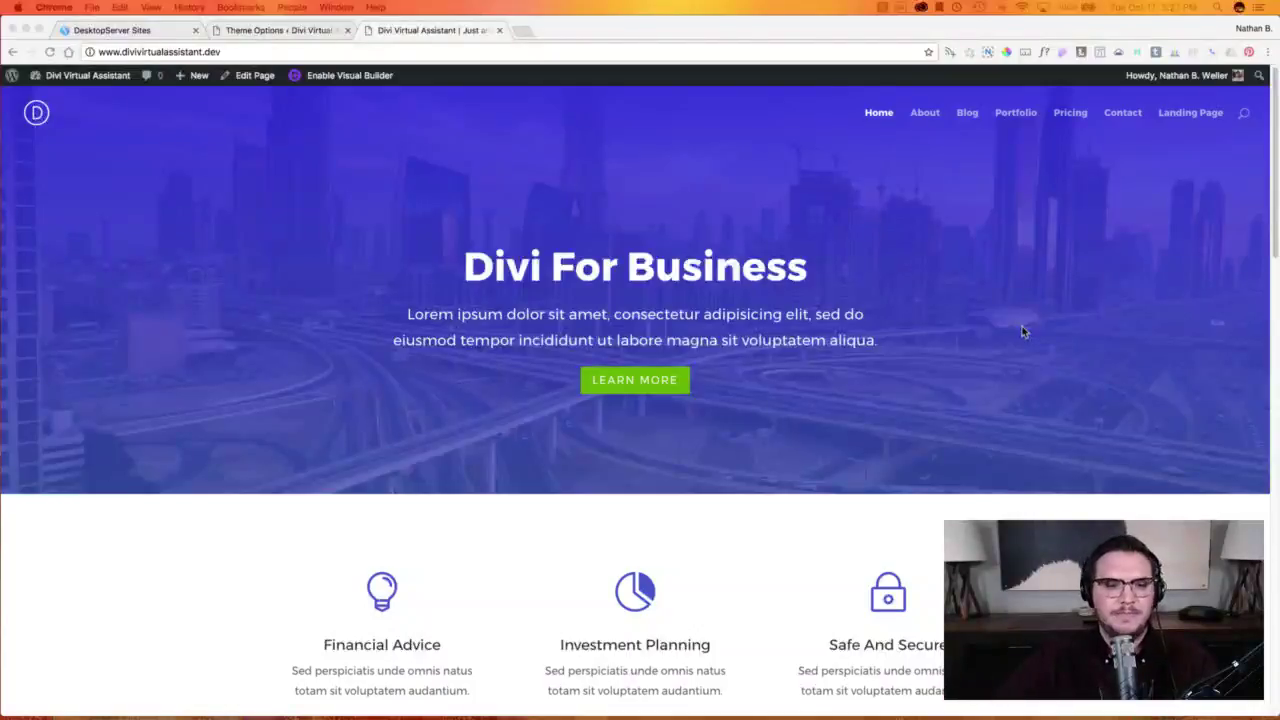
Open the site's About, Pricing and Landing Page links in separate browser tabs.
{"action": "scroll", "coordinate": [1000, 340], "scroll_direction": "down", "scroll_amount": 2}
{"action": "scroll", "coordinate": [930, 280], "scroll_direction": "up", "scroll_amount": 2}
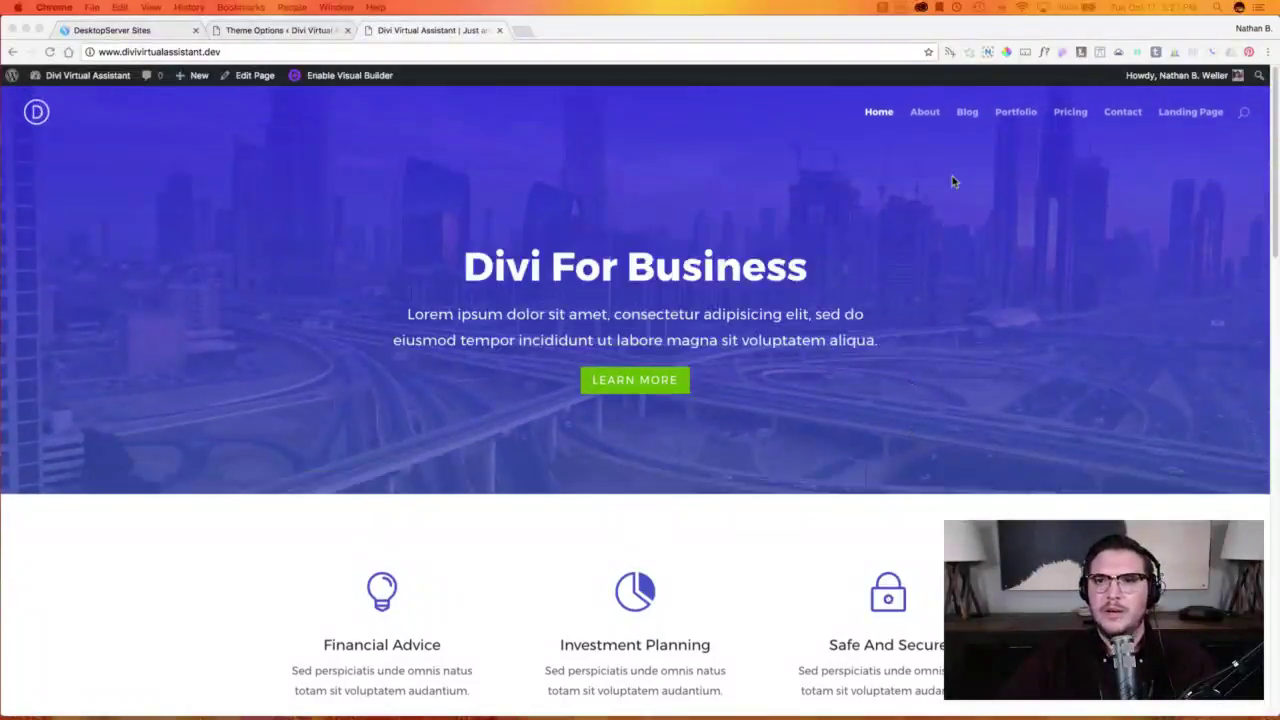
{"action": "left_click", "coordinate": [924, 116], "text": "super"}
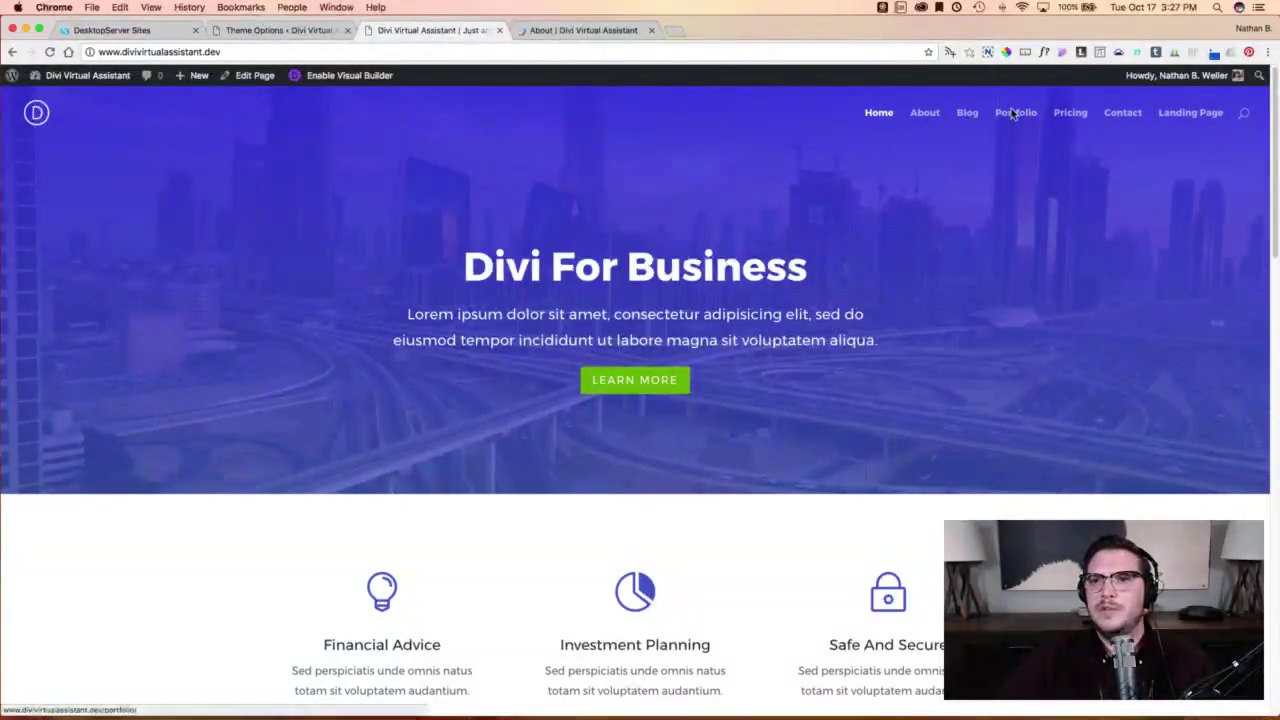
{"action": "left_click", "coordinate": [1074, 118], "text": "super"}
{"action": "left_click", "coordinate": [1176, 116], "text": "super"}
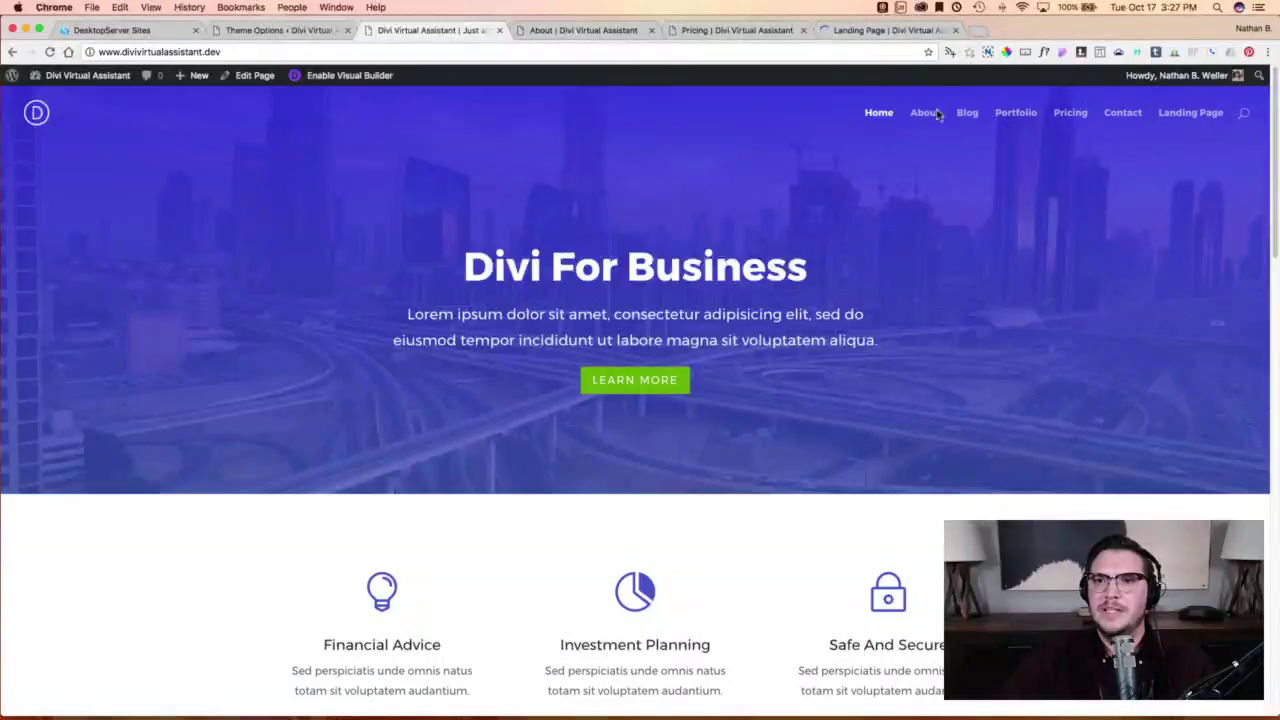
Inspect the About page's Our Services section as a candidate for reuse on the home page.
{"action": "left_click", "coordinate": [580, 30]}
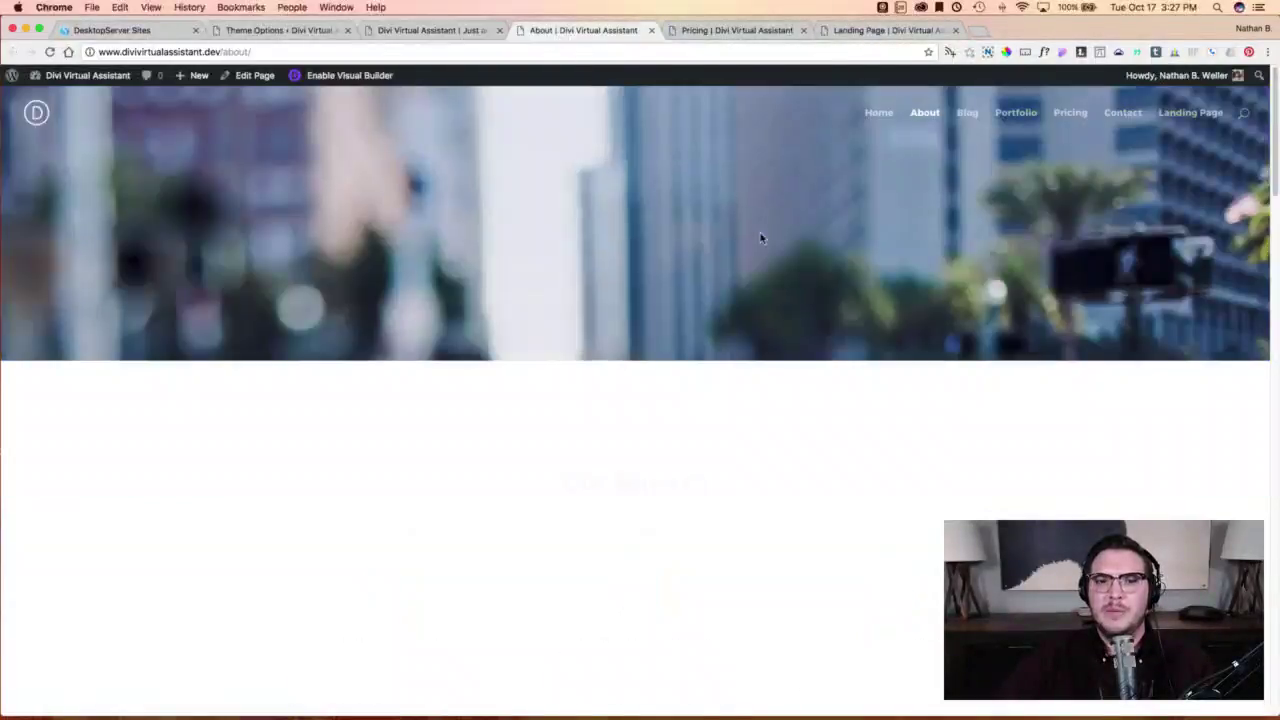
{"action": "scroll", "coordinate": [944, 323], "scroll_direction": "down", "scroll_amount": 2}
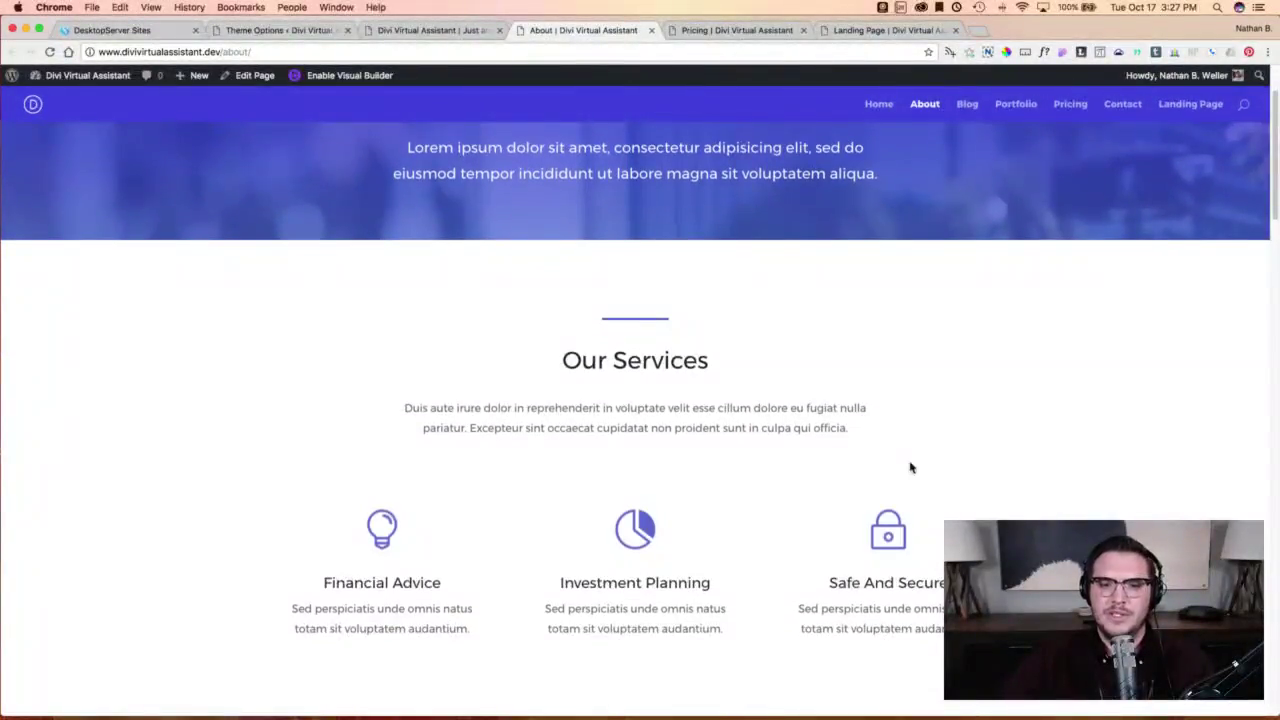
{"action": "scroll", "coordinate": [909, 397], "scroll_direction": "down", "scroll_amount": 5}
{"action": "scroll", "coordinate": [909, 397], "scroll_direction": "up", "scroll_amount": 3}
{"action": "scroll", "coordinate": [909, 397], "scroll_direction": "down", "scroll_amount": 1}
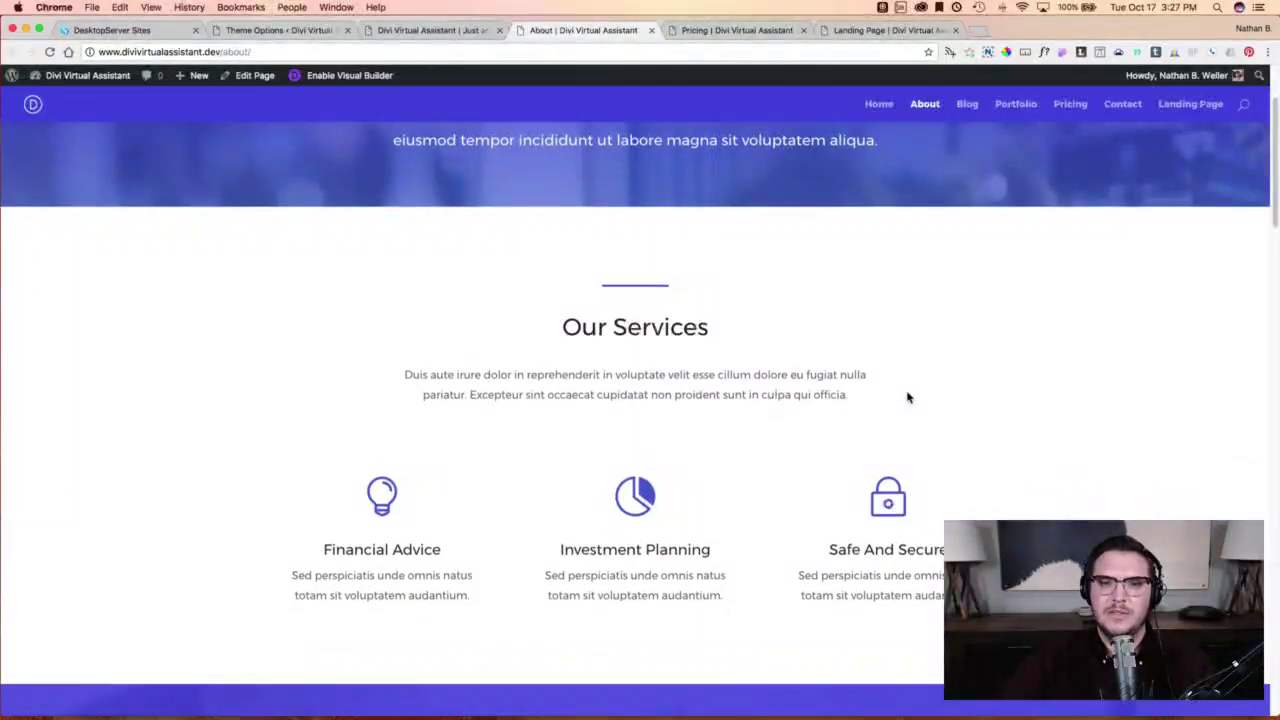
Enable the Visual Builder on the About page and save the Our Services section to the Divi Library as "Business Services Section".
{"action": "left_click", "coordinate": [355, 76]}
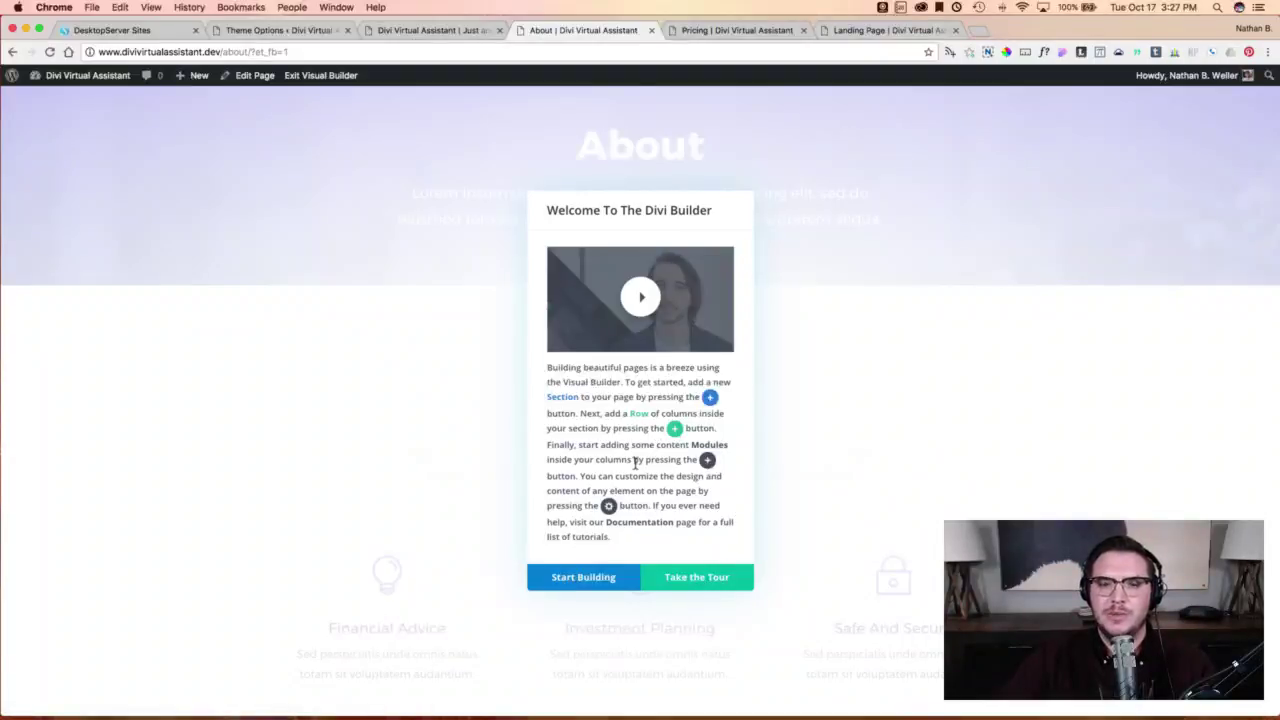
{"action": "left_click", "coordinate": [590, 578]}
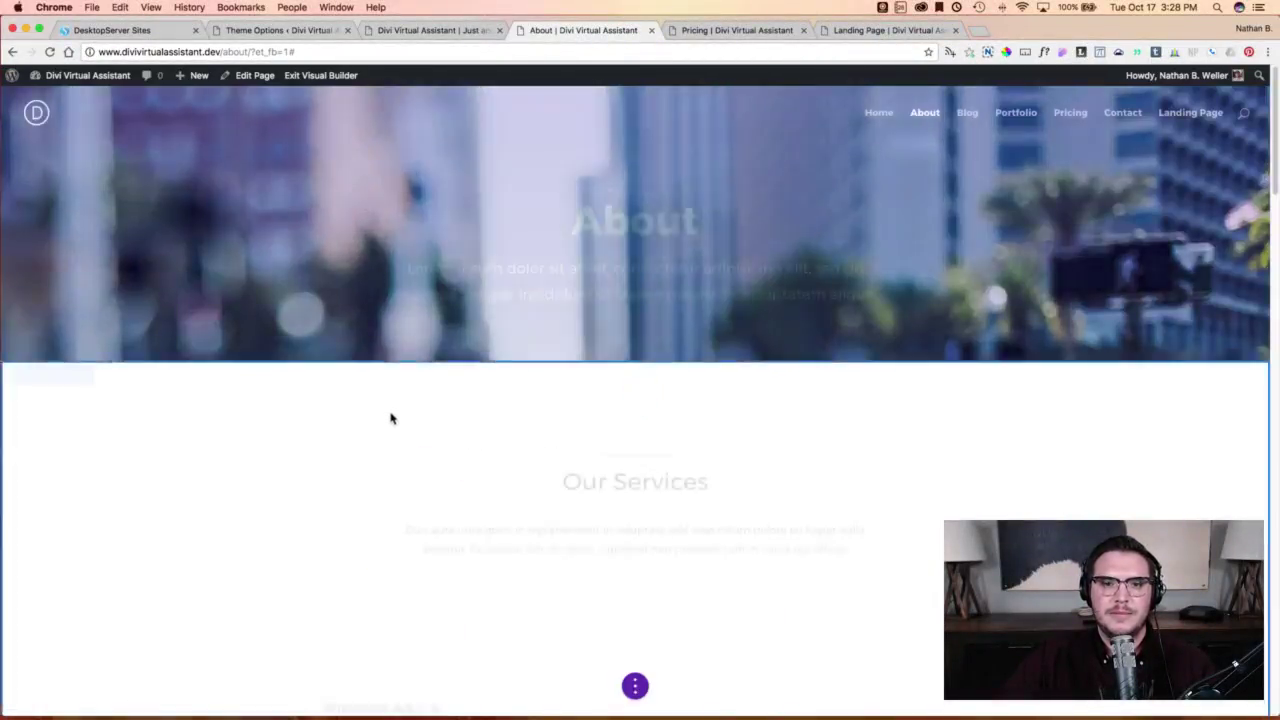
{"action": "scroll", "coordinate": [391, 416], "scroll_direction": "down", "scroll_amount": 3}
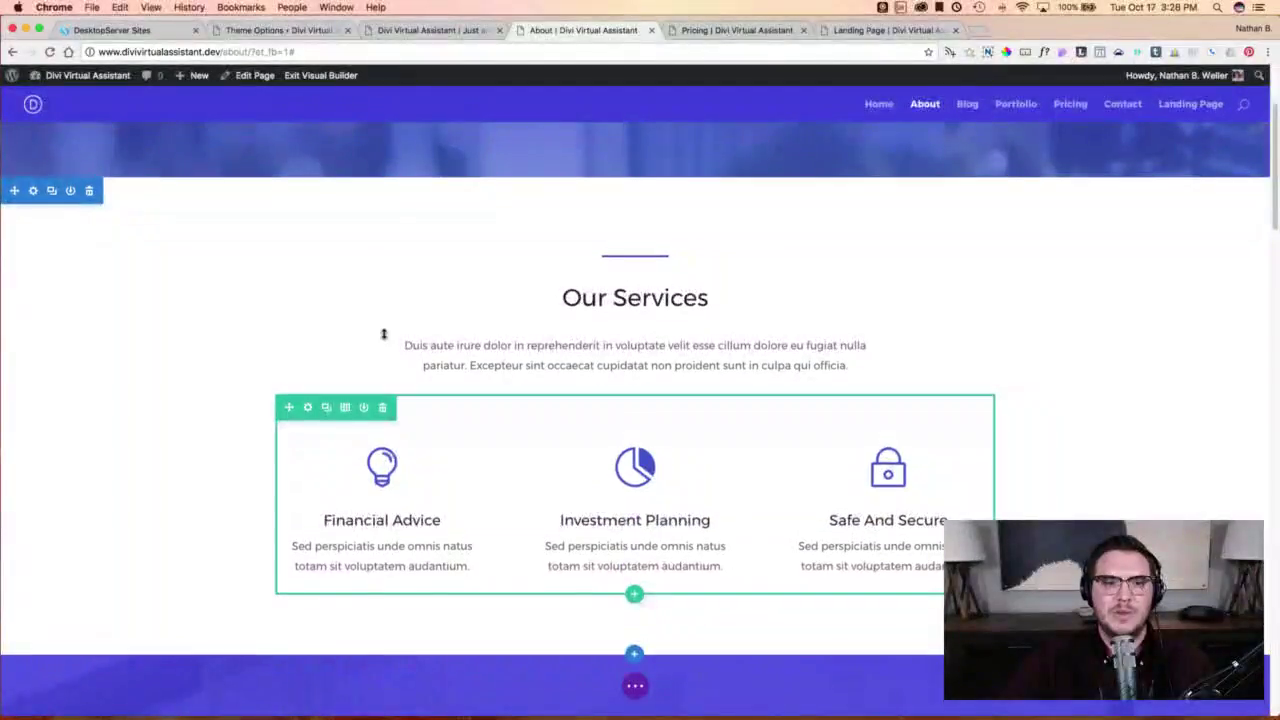
{"action": "left_click", "coordinate": [70, 195]}
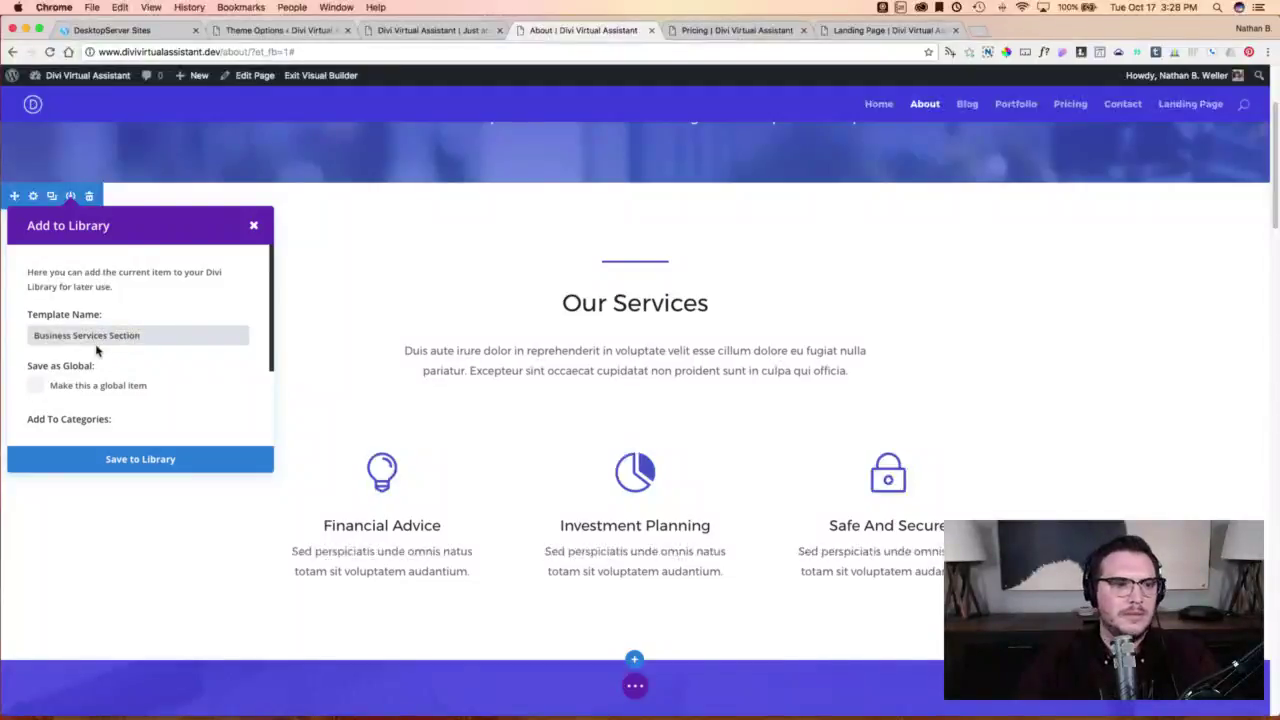
{"action": "left_click", "coordinate": [129, 460]}
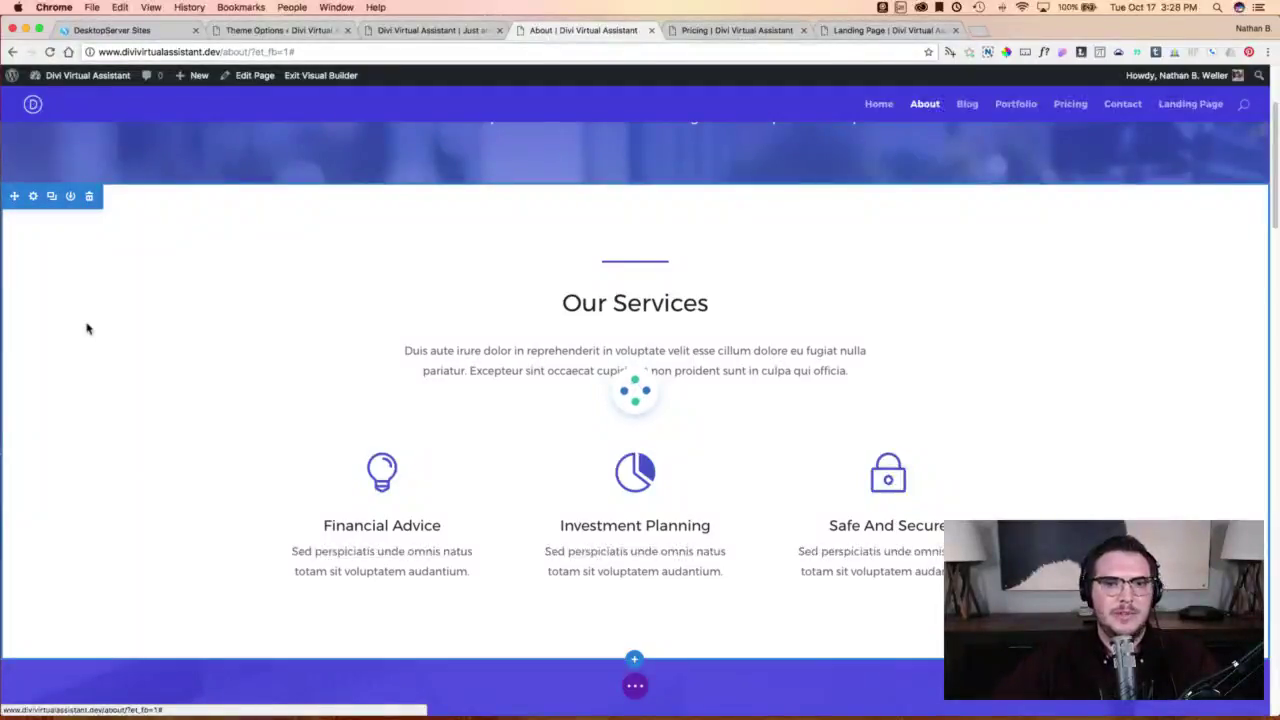
Look through the remaining About page sections down to the footer and exit the Visual Builder.
{"action": "scroll", "coordinate": [146, 329], "scroll_direction": "down", "scroll_amount": 10}
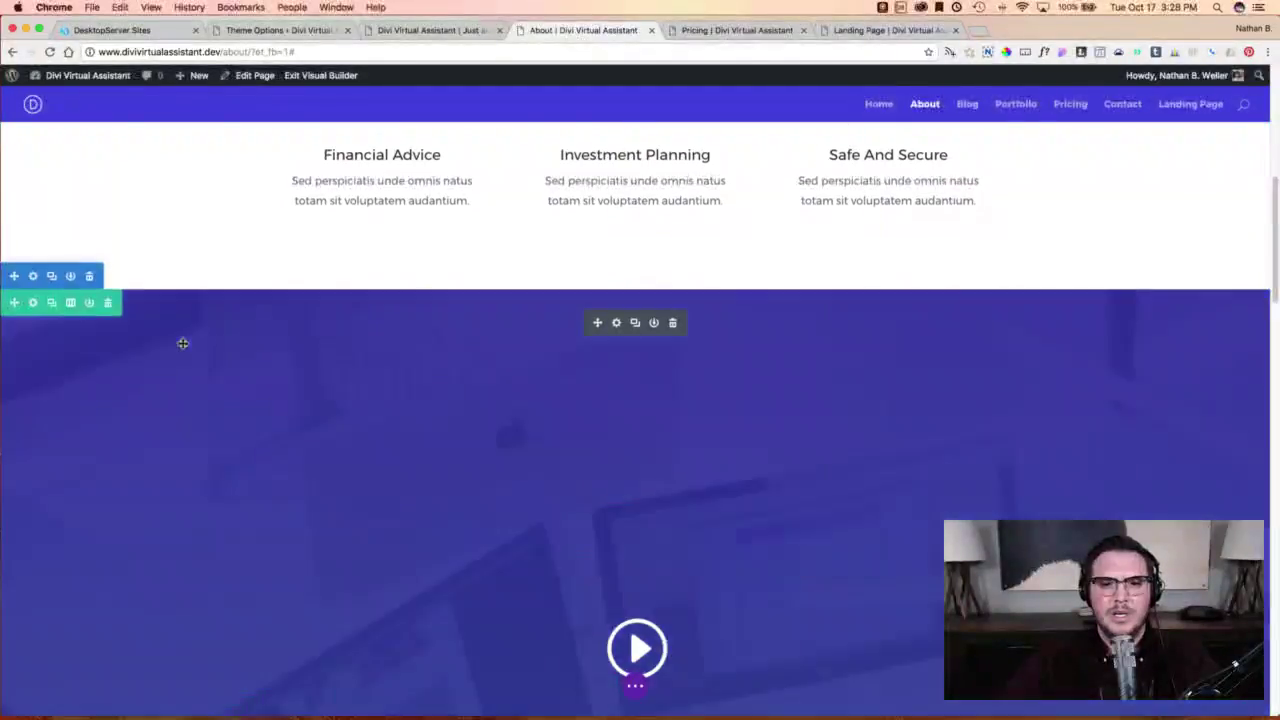
{"action": "scroll", "coordinate": [185, 350], "scroll_direction": "down", "scroll_amount": 15}
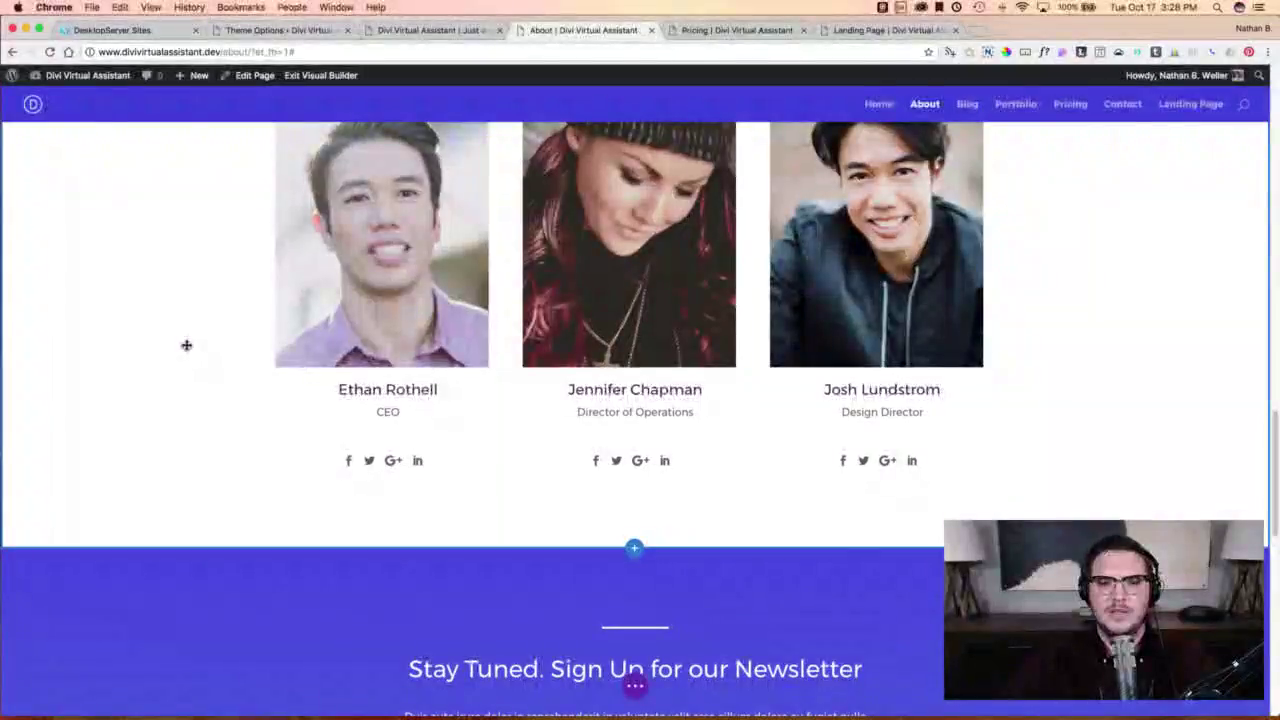
{"action": "scroll", "coordinate": [186, 345], "scroll_direction": "down", "scroll_amount": 10}
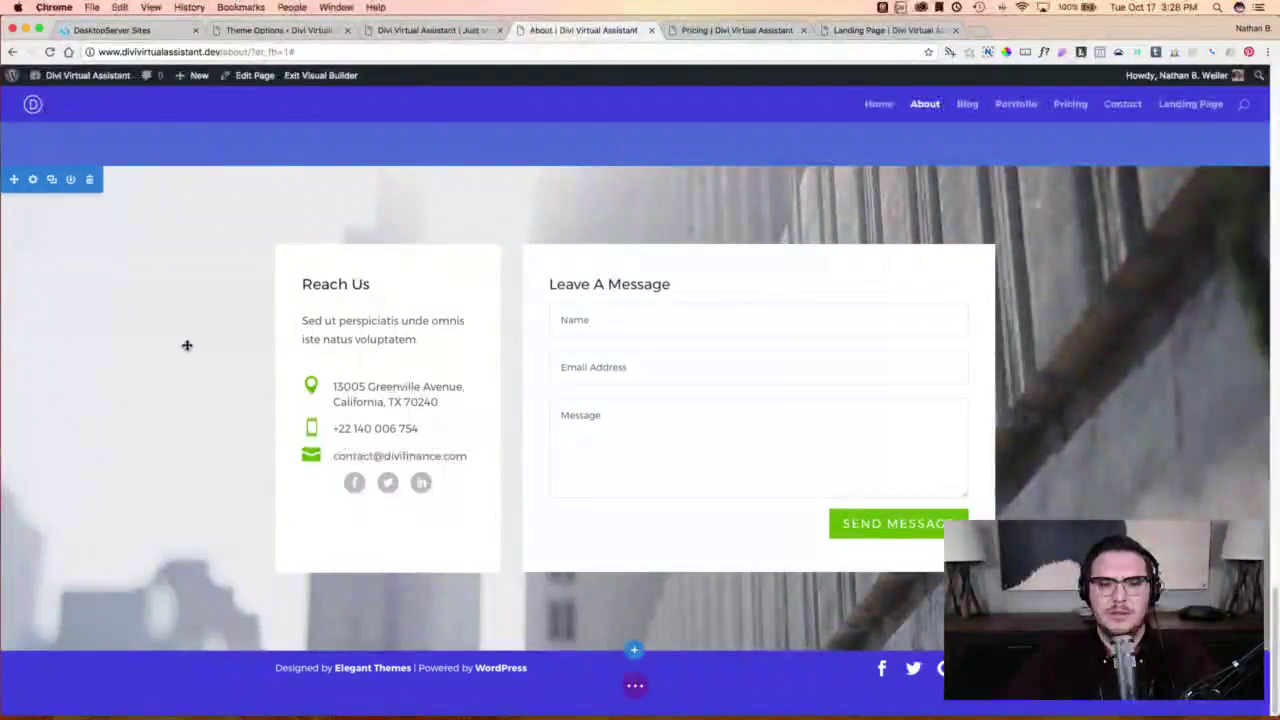
{"action": "left_click", "coordinate": [320, 75]}
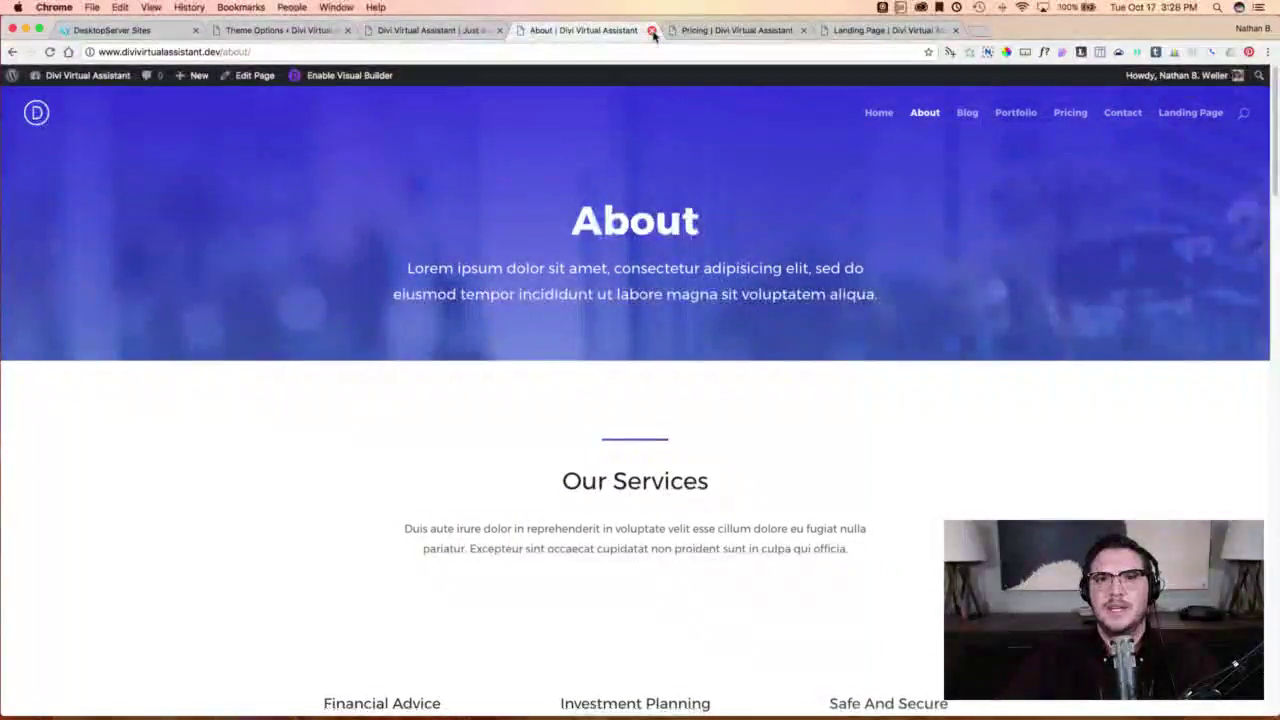
Close the About page and review the three-plan pricing section on the Pricing page.
{"action": "left_click", "coordinate": [651, 31]}
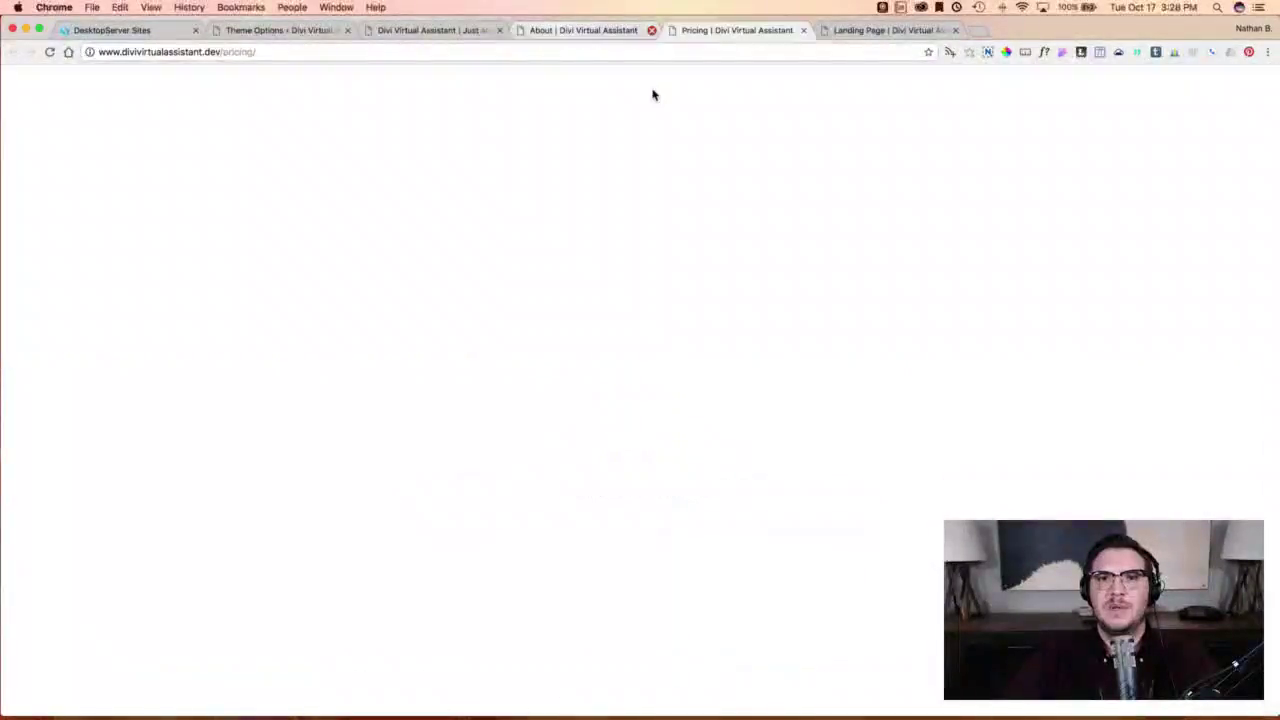
{"action": "scroll", "coordinate": [465, 325], "scroll_direction": "down", "scroll_amount": 5}
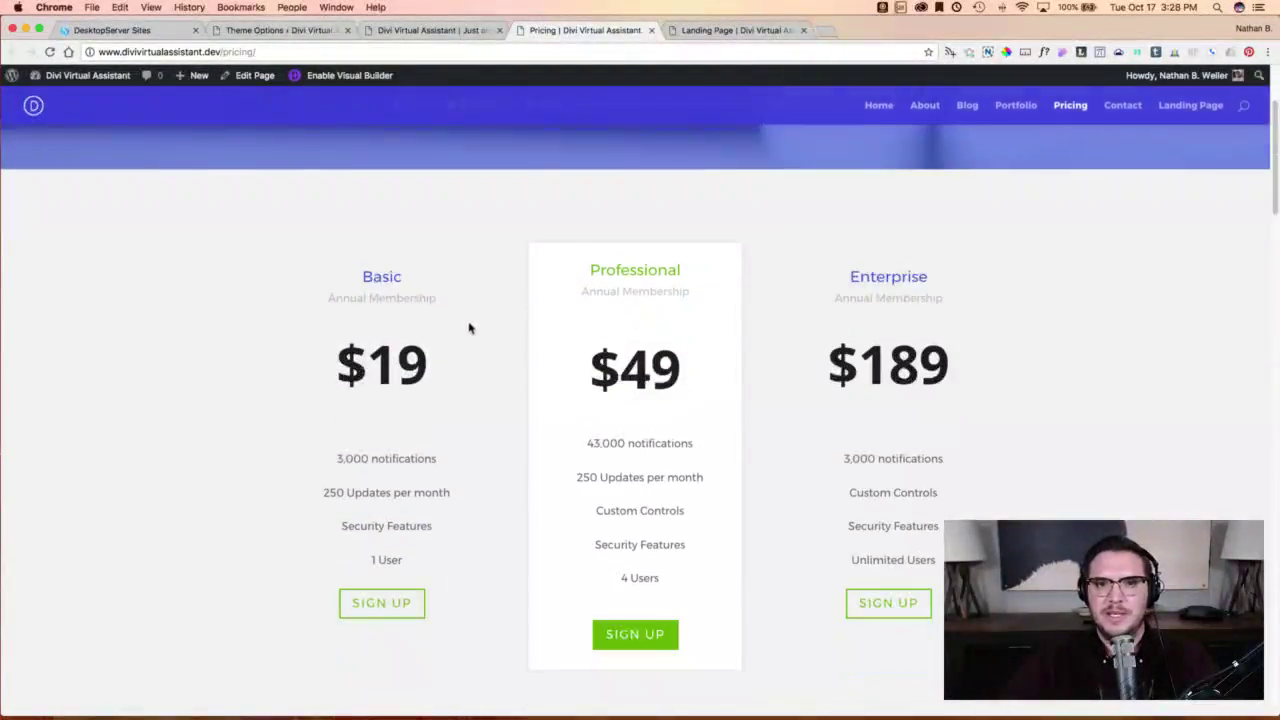
{"action": "scroll", "coordinate": [470, 327], "scroll_direction": "down", "scroll_amount": 1}
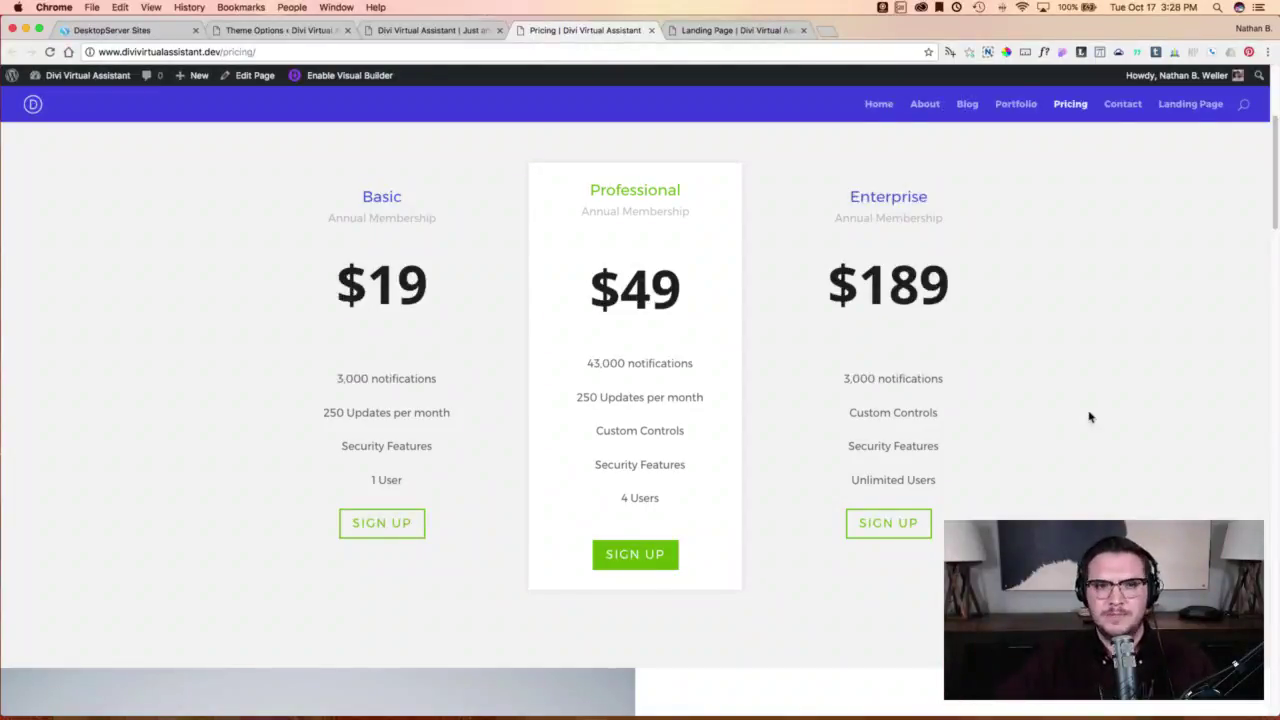
{"action": "scroll", "coordinate": [1056, 321], "scroll_direction": "up", "scroll_amount": 3}
{"action": "scroll", "coordinate": [1050, 330], "scroll_direction": "down", "scroll_amount": 1}
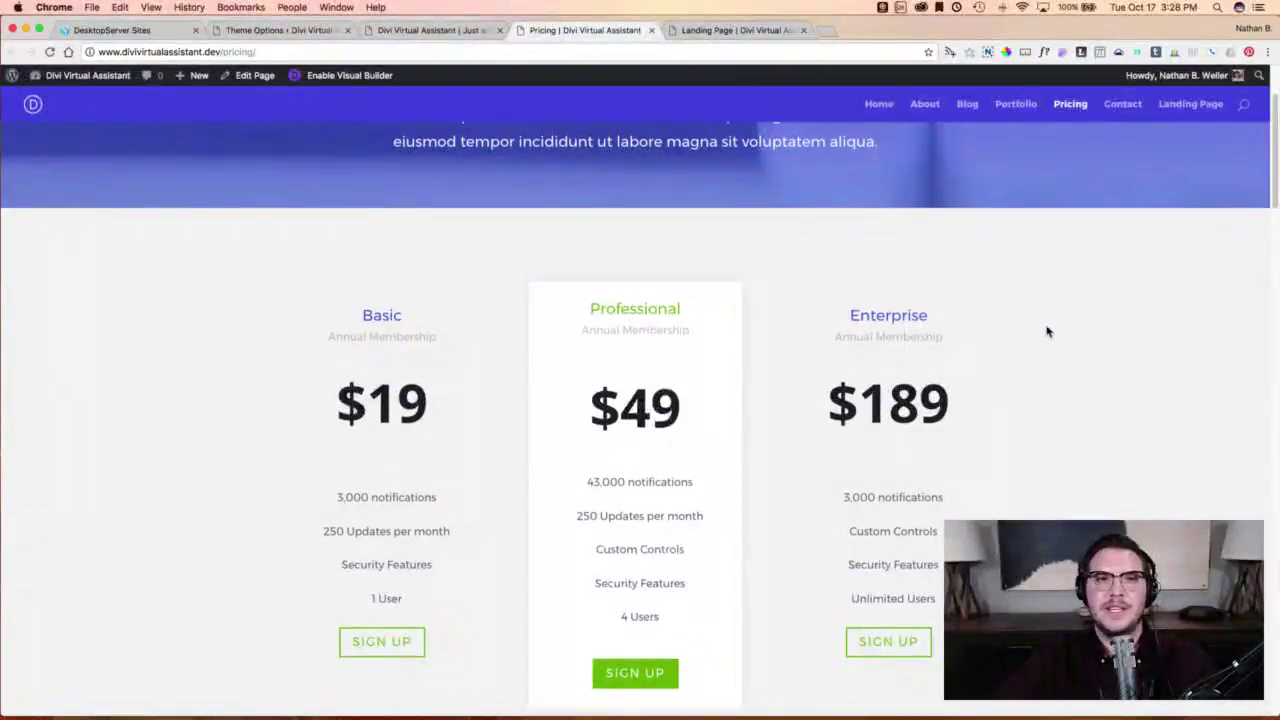
{"action": "scroll", "coordinate": [1048, 332], "scroll_direction": "down", "scroll_amount": 1}
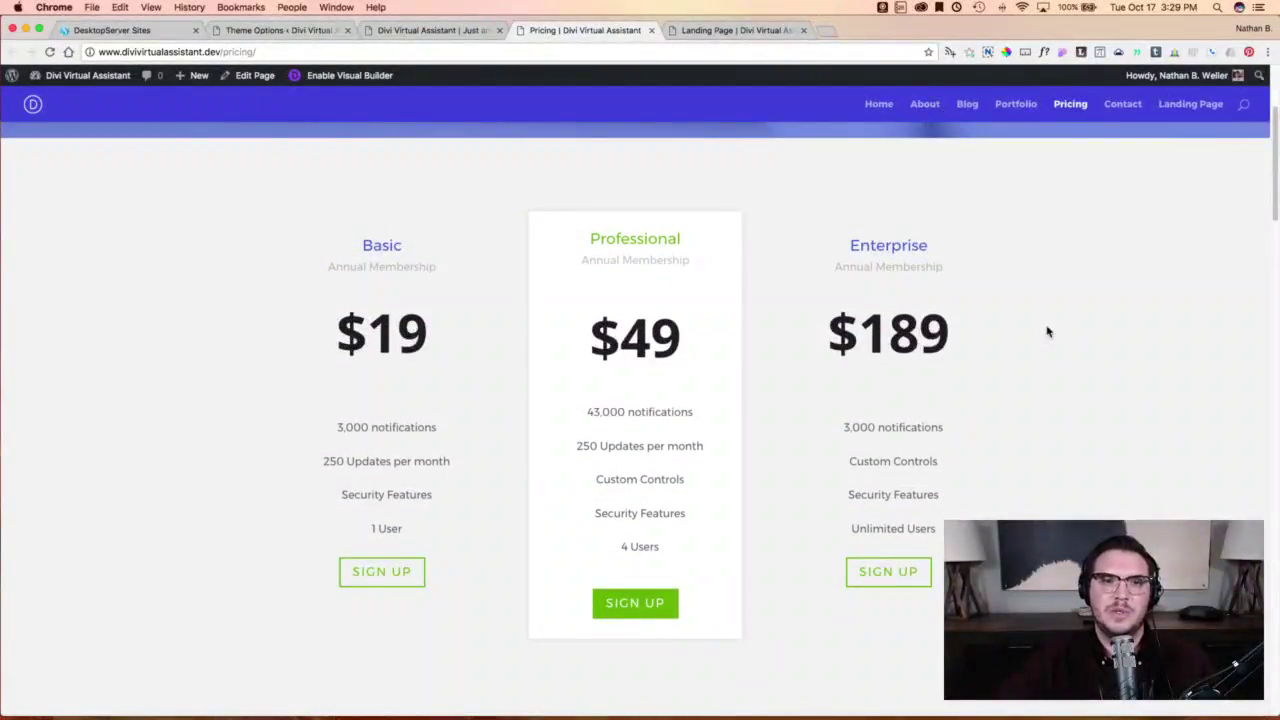
Enable the Visual Builder on the Pricing page and save the pricing plans section to the Divi Library as "Business Pricing Section".
{"action": "left_click", "coordinate": [335, 75]}
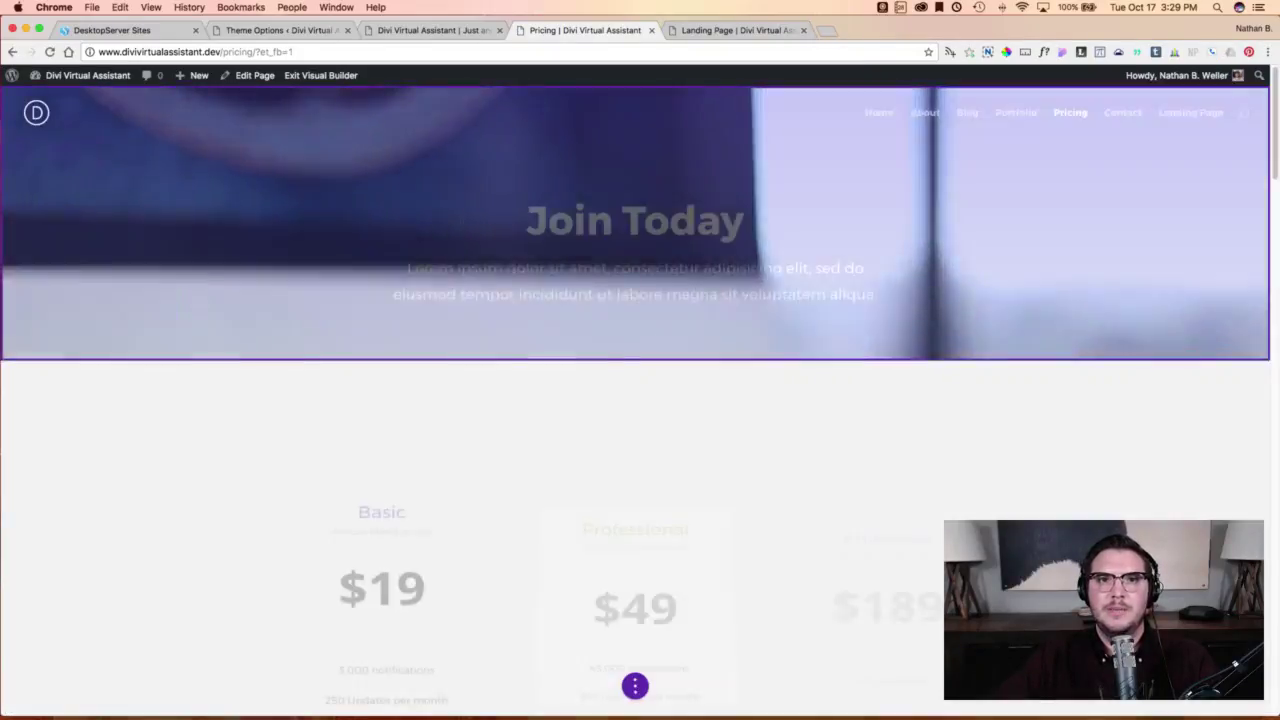
{"action": "scroll", "coordinate": [574, 236], "scroll_direction": "down", "scroll_amount": 5}
{"action": "scroll", "coordinate": [574, 236], "scroll_direction": "up", "scroll_amount": 1}
{"action": "scroll", "coordinate": [574, 236], "scroll_direction": "up", "scroll_amount": 1}
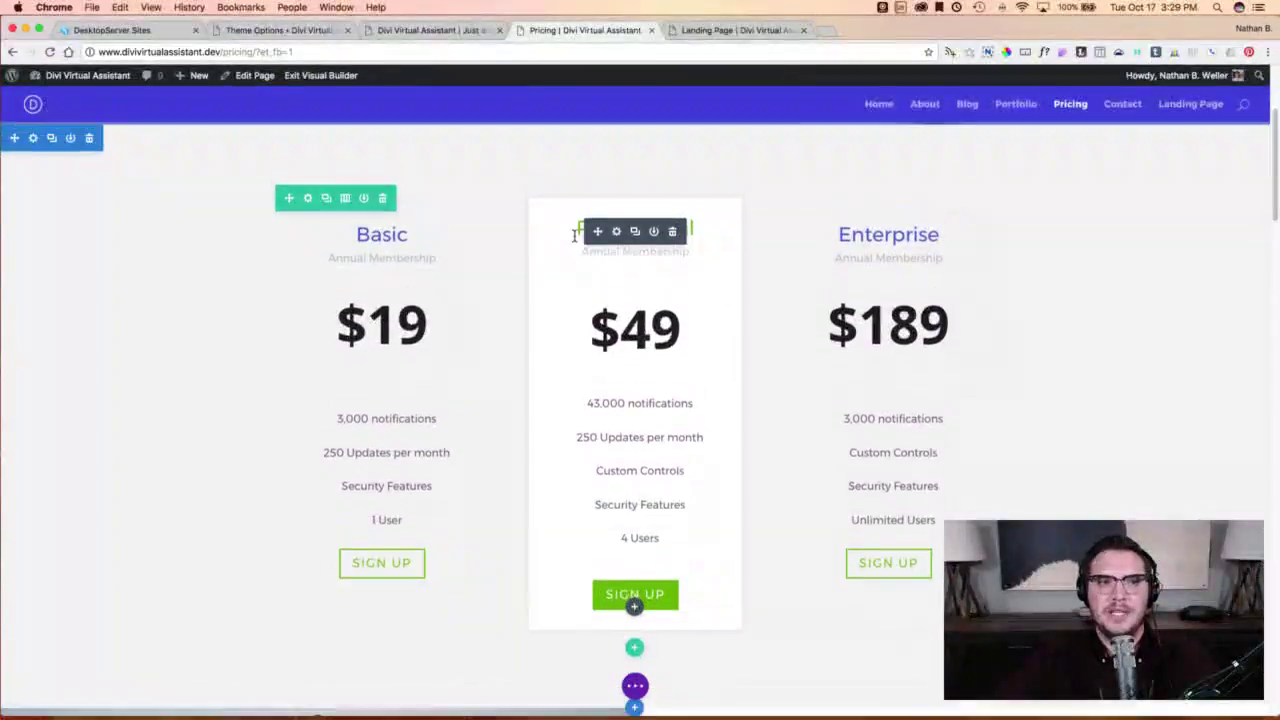
{"action": "scroll", "coordinate": [80, 214], "scroll_direction": "down", "scroll_amount": 2}
{"action": "scroll", "coordinate": [86, 237], "scroll_direction": "up", "scroll_amount": 2}
{"action": "scroll", "coordinate": [86, 237], "scroll_direction": "down", "scroll_amount": 1}
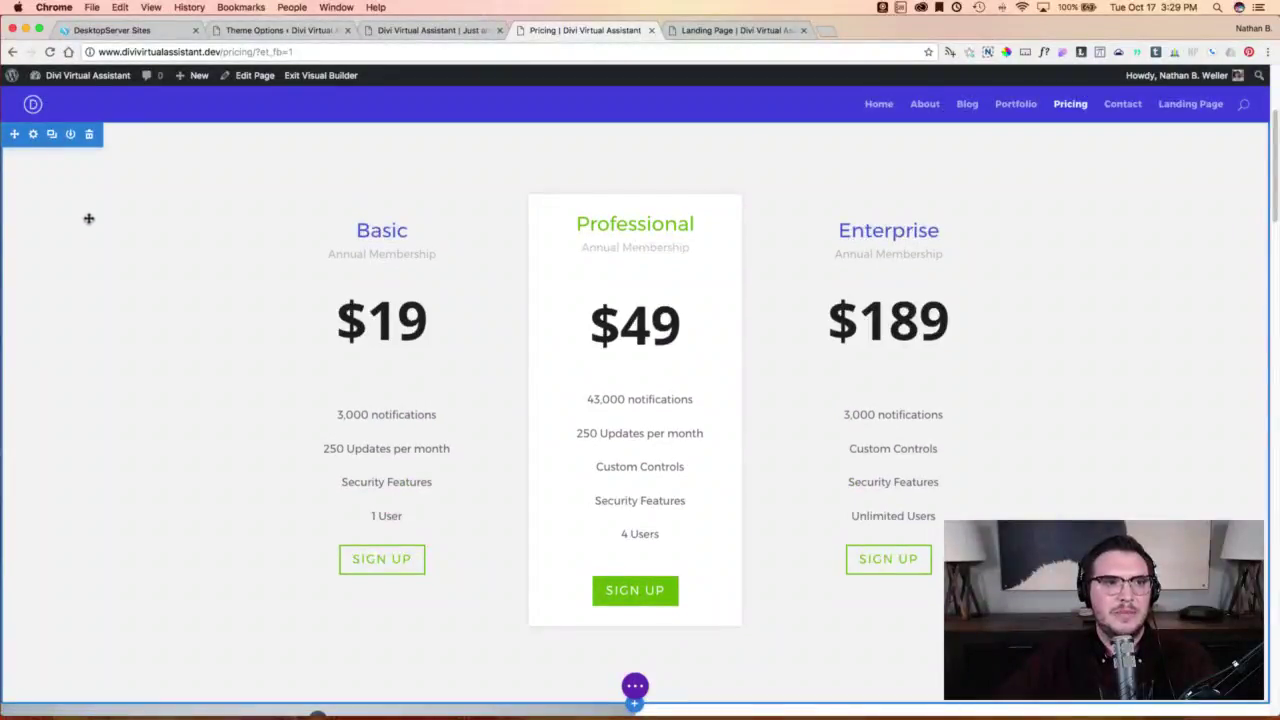
{"action": "left_click", "coordinate": [71, 136]}
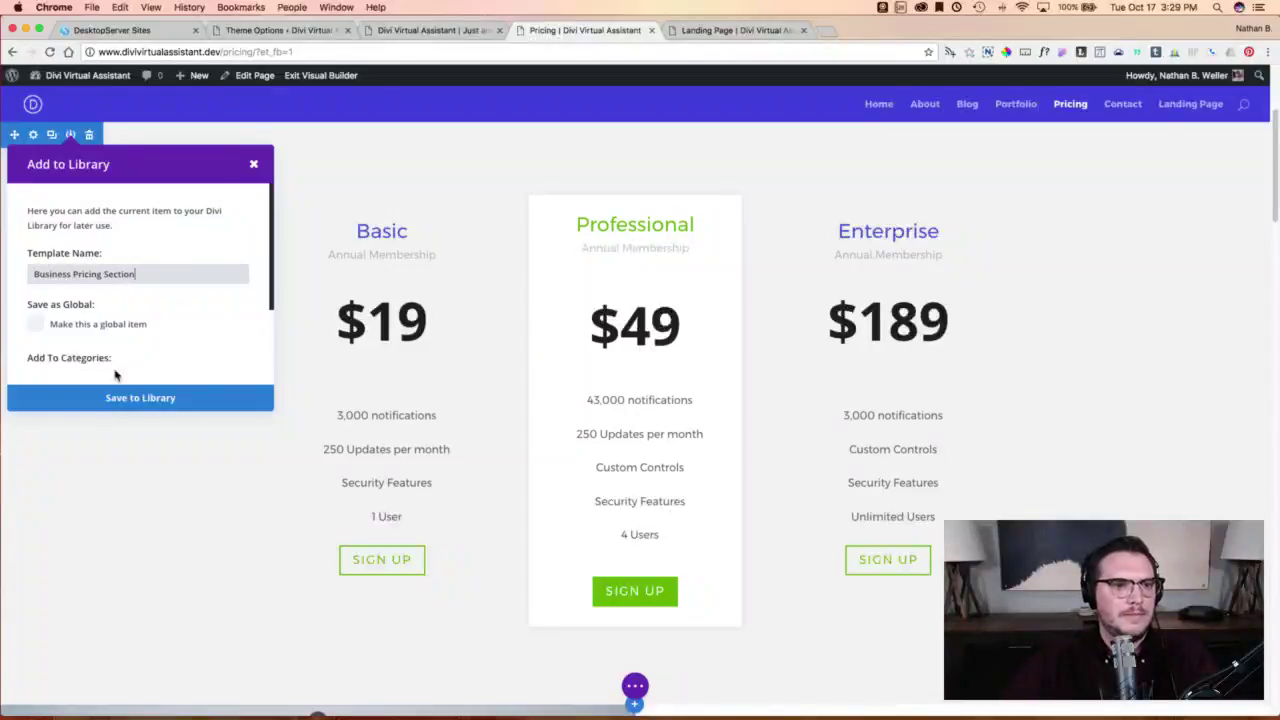
{"action": "left_click", "coordinate": [137, 397]}
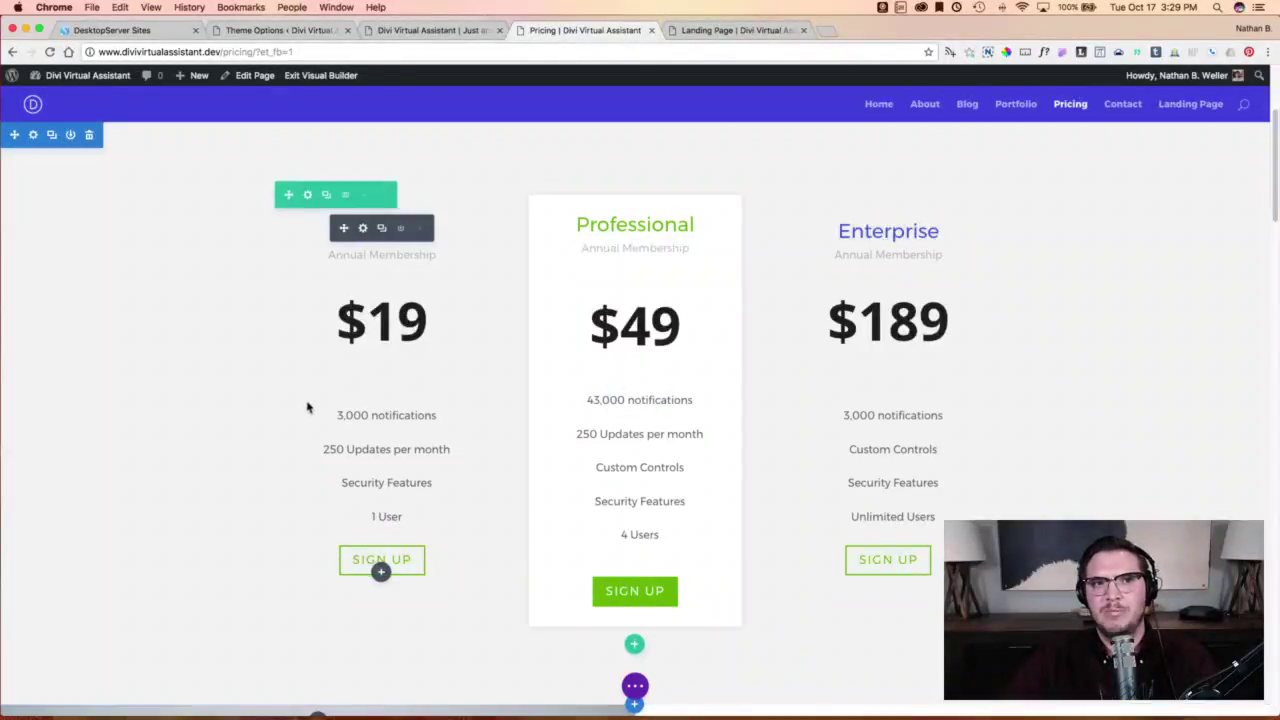
Save the "400k+ Satisfied Customers" section to the library as "Business Testimonials Section".
{"action": "scroll", "coordinate": [257, 389], "scroll_direction": "down", "scroll_amount": 5}
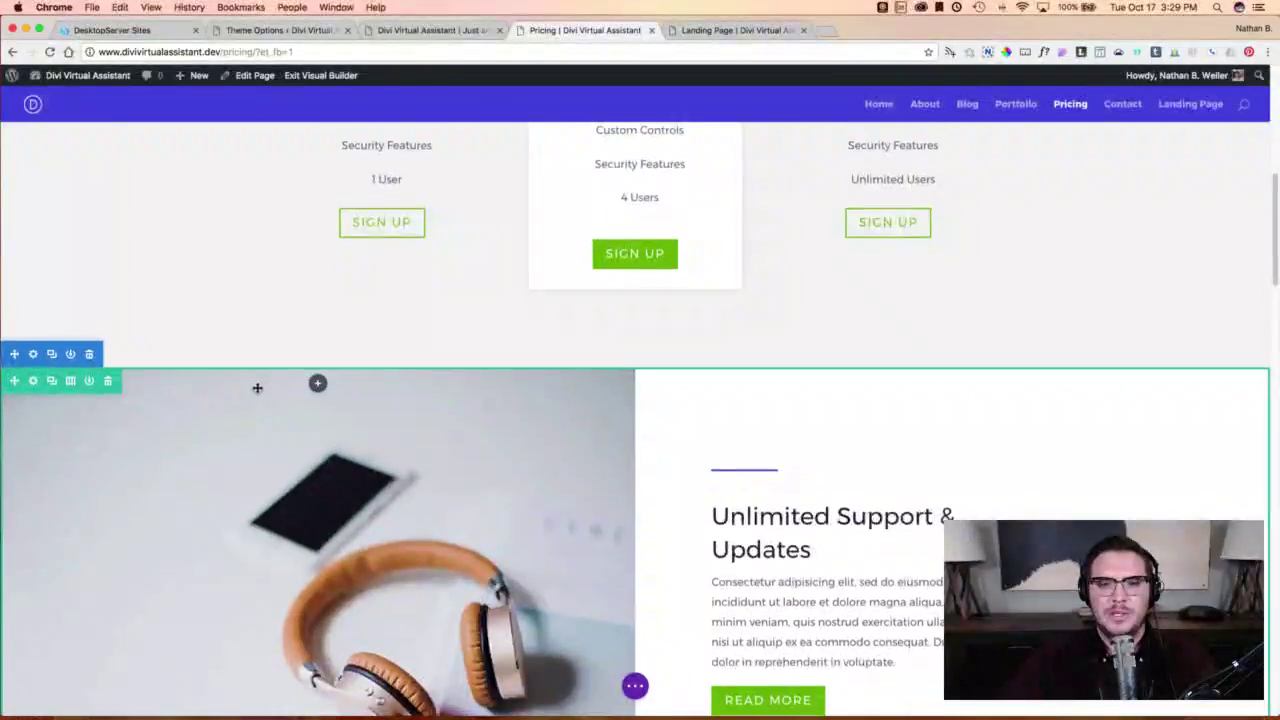
{"action": "scroll", "coordinate": [257, 389], "scroll_direction": "down", "scroll_amount": 15}
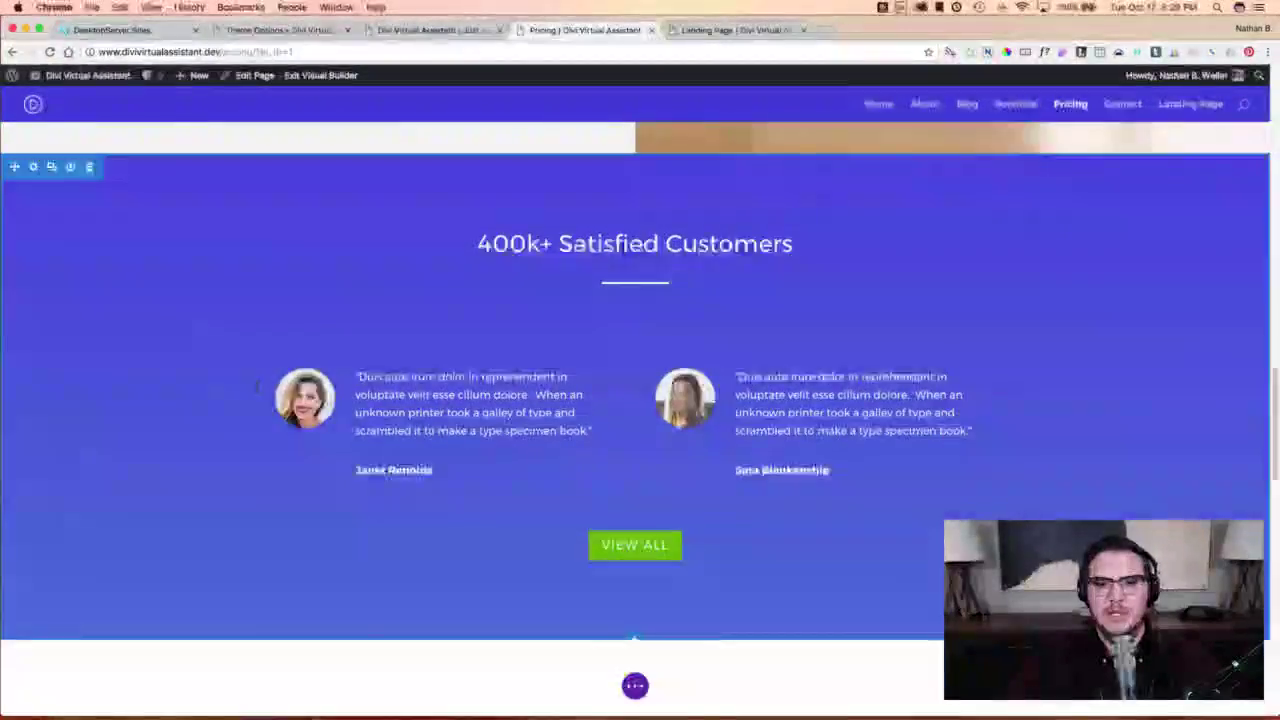
{"action": "scroll", "coordinate": [257, 389], "scroll_direction": "down", "scroll_amount": 20}
{"action": "scroll", "coordinate": [256, 388], "scroll_direction": "up", "scroll_amount": 15}
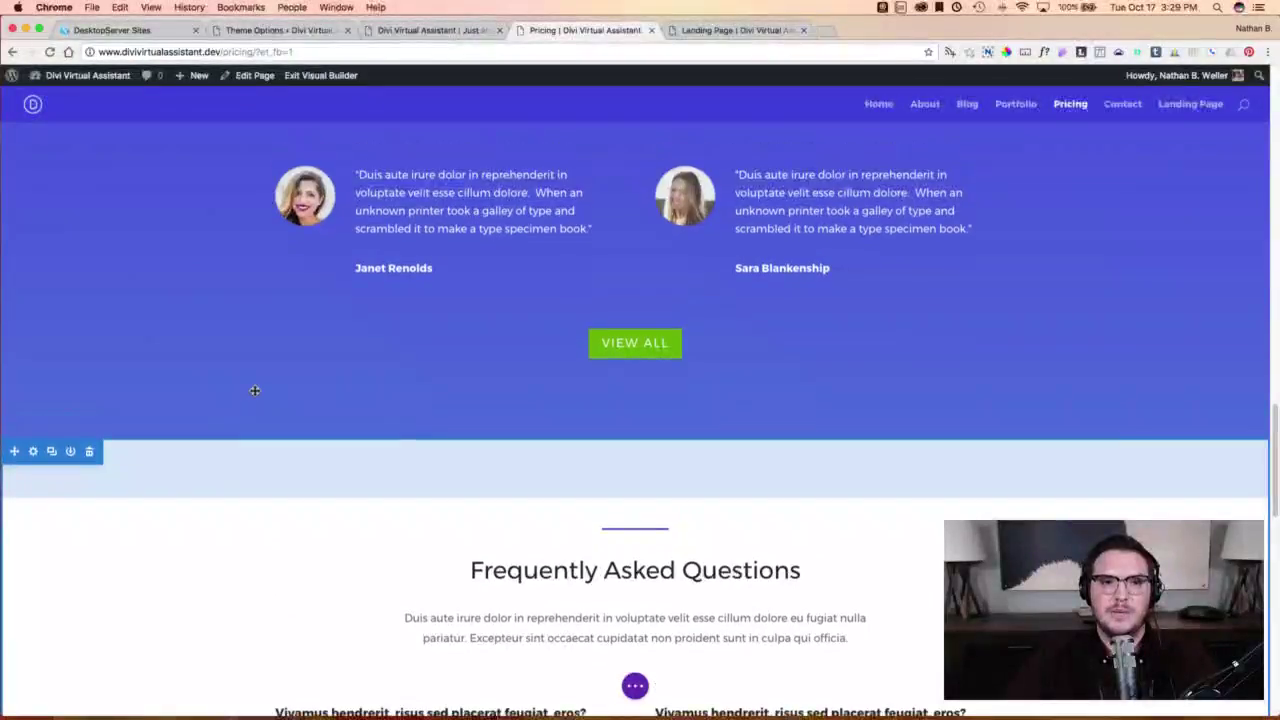
{"action": "scroll", "coordinate": [255, 390], "scroll_direction": "up", "scroll_amount": 5}
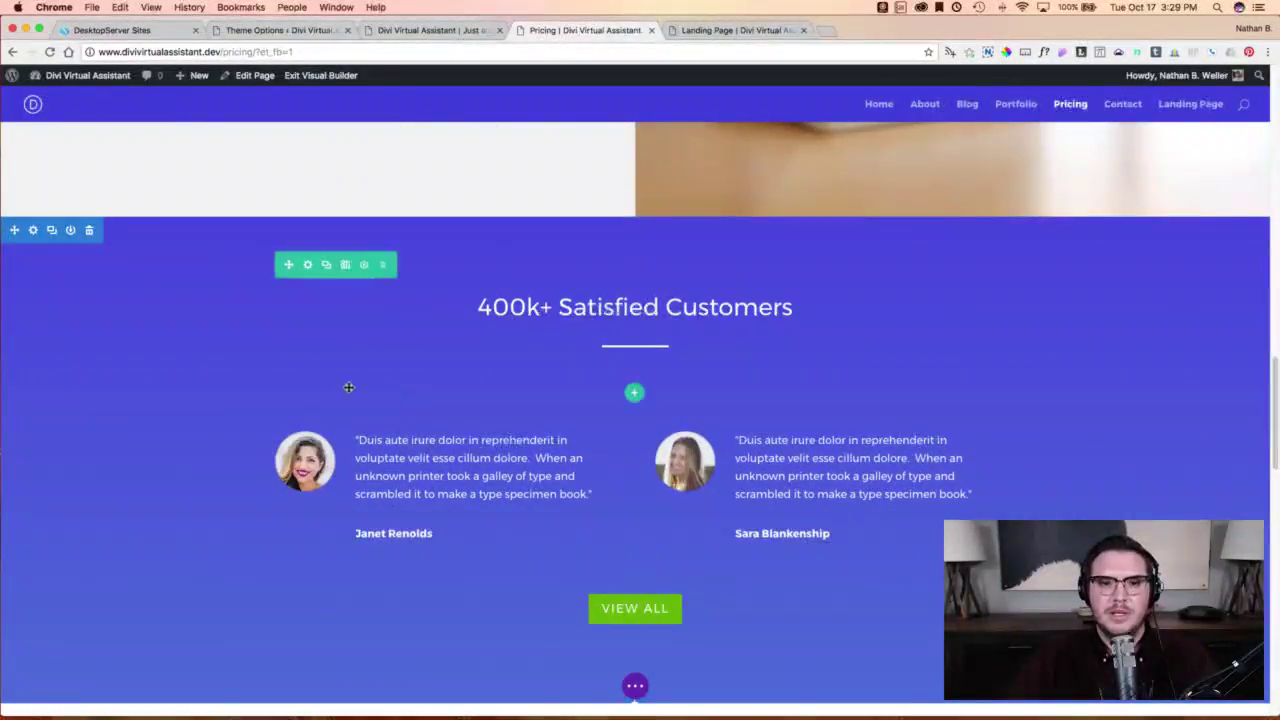
{"action": "left_click", "coordinate": [69, 231]}
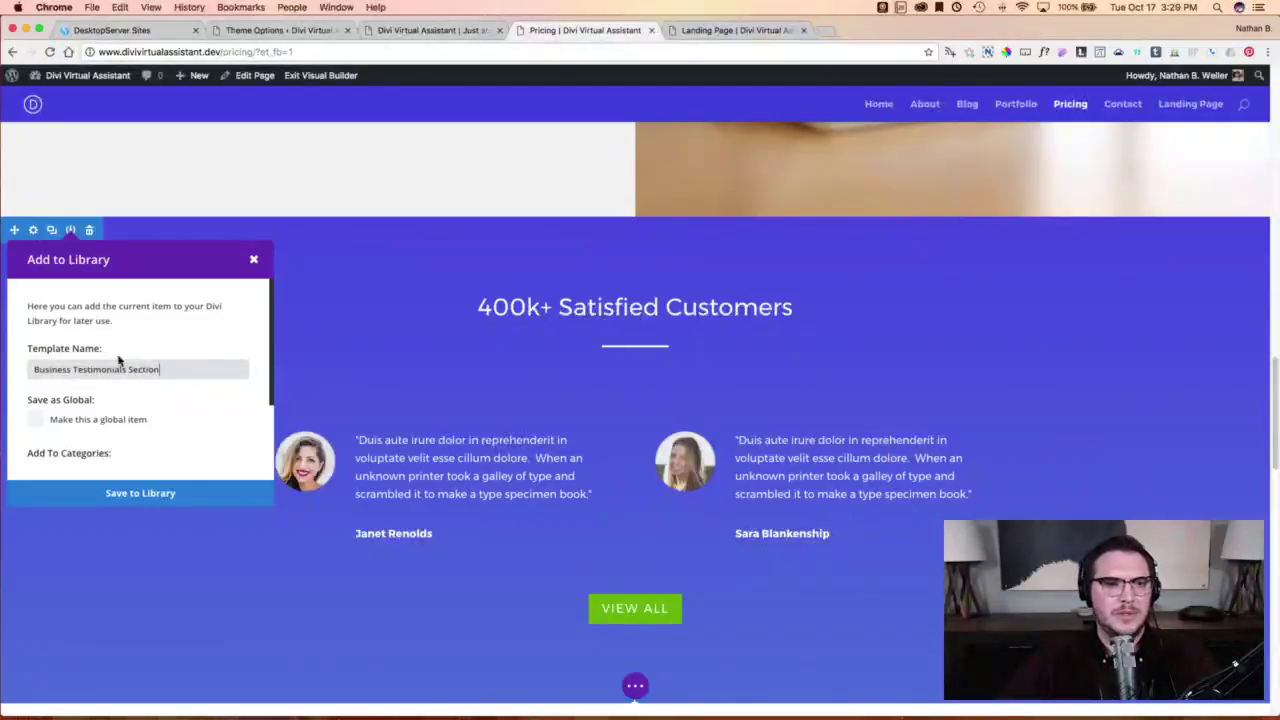
{"action": "left_click", "coordinate": [137, 484]}
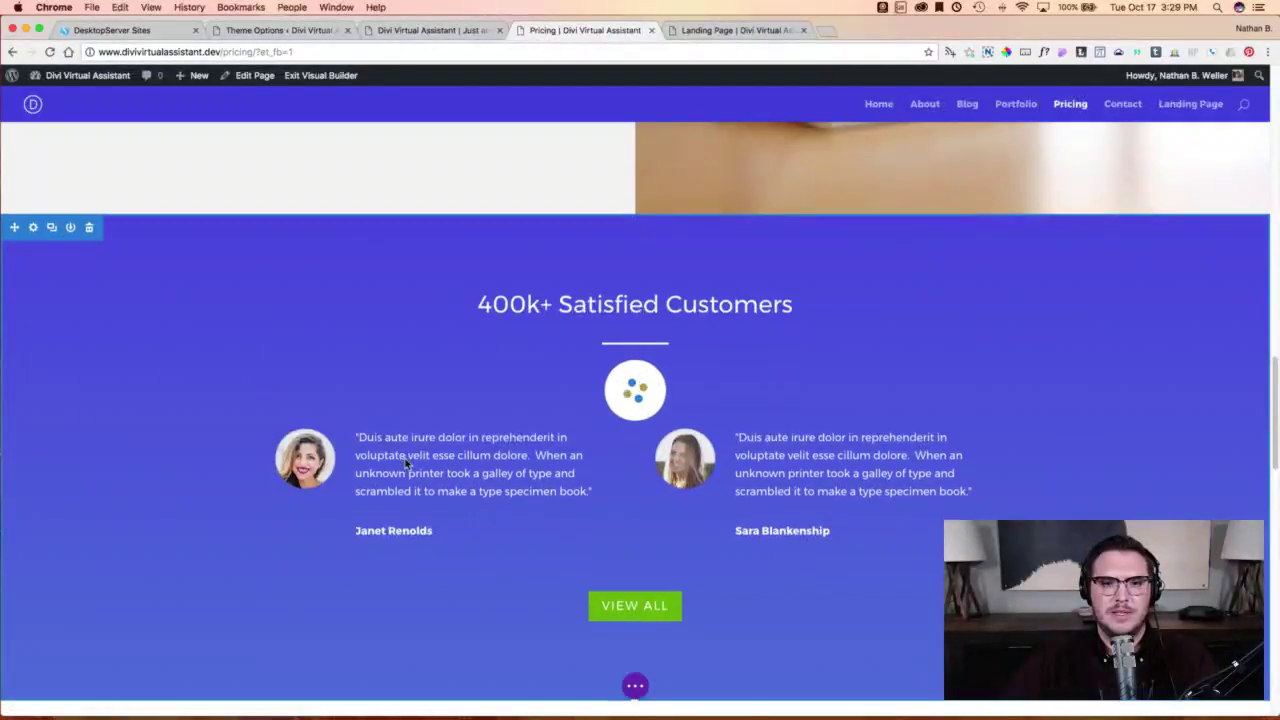
Save the Frequently Asked Questions section to the library as "Business FAQ Section".
{"action": "scroll", "coordinate": [405, 461], "scroll_direction": "down", "scroll_amount": 5}
{"action": "scroll", "coordinate": [405, 461], "scroll_direction": "down", "scroll_amount": 2}
{"action": "scroll", "coordinate": [594, 449], "scroll_direction": "down", "scroll_amount": 3}
{"action": "scroll", "coordinate": [54, 237], "scroll_direction": "up", "scroll_amount": 1}
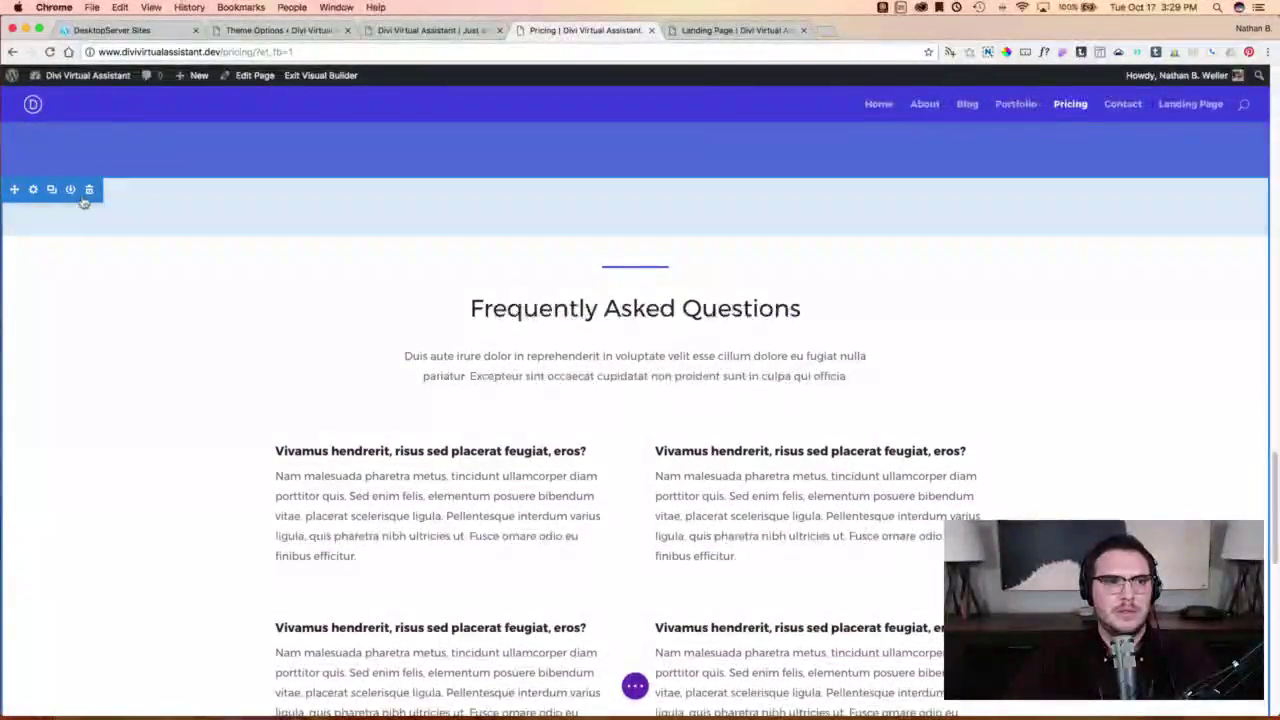
{"action": "left_click", "coordinate": [71, 189]}
{"action": "type", "text": "Business FAQ Section"}
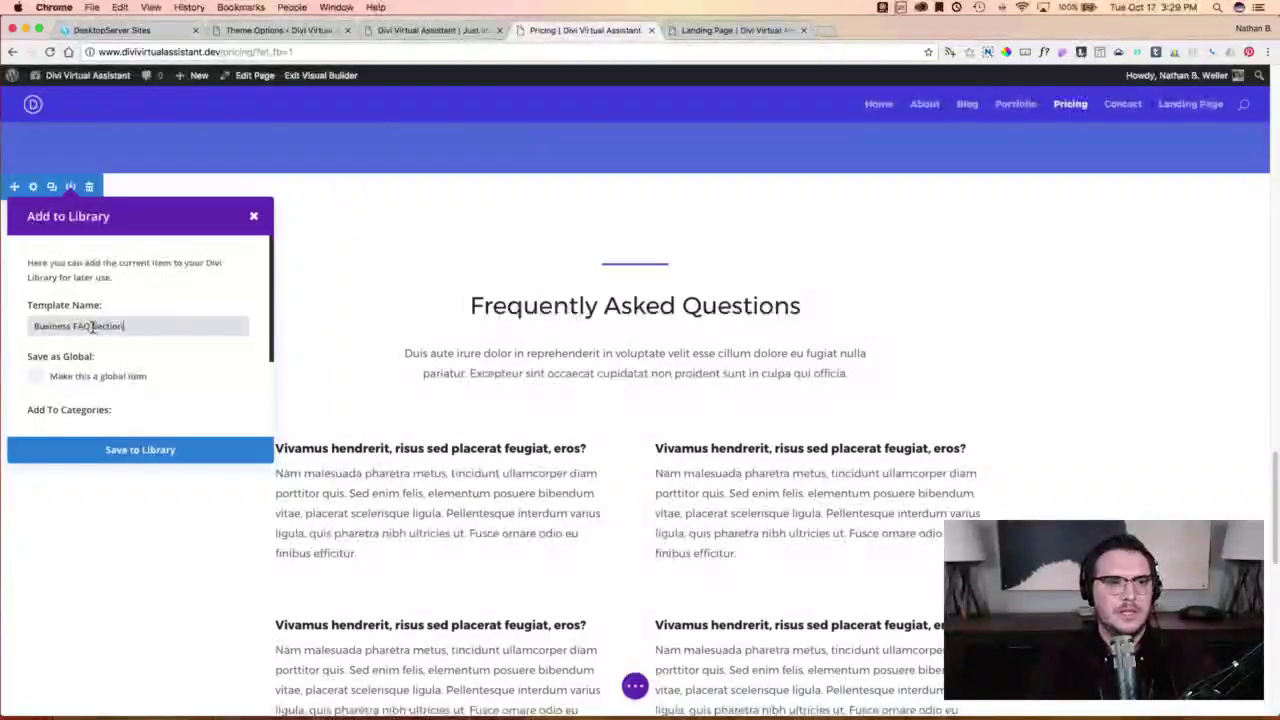
{"action": "left_click", "coordinate": [109, 449]}
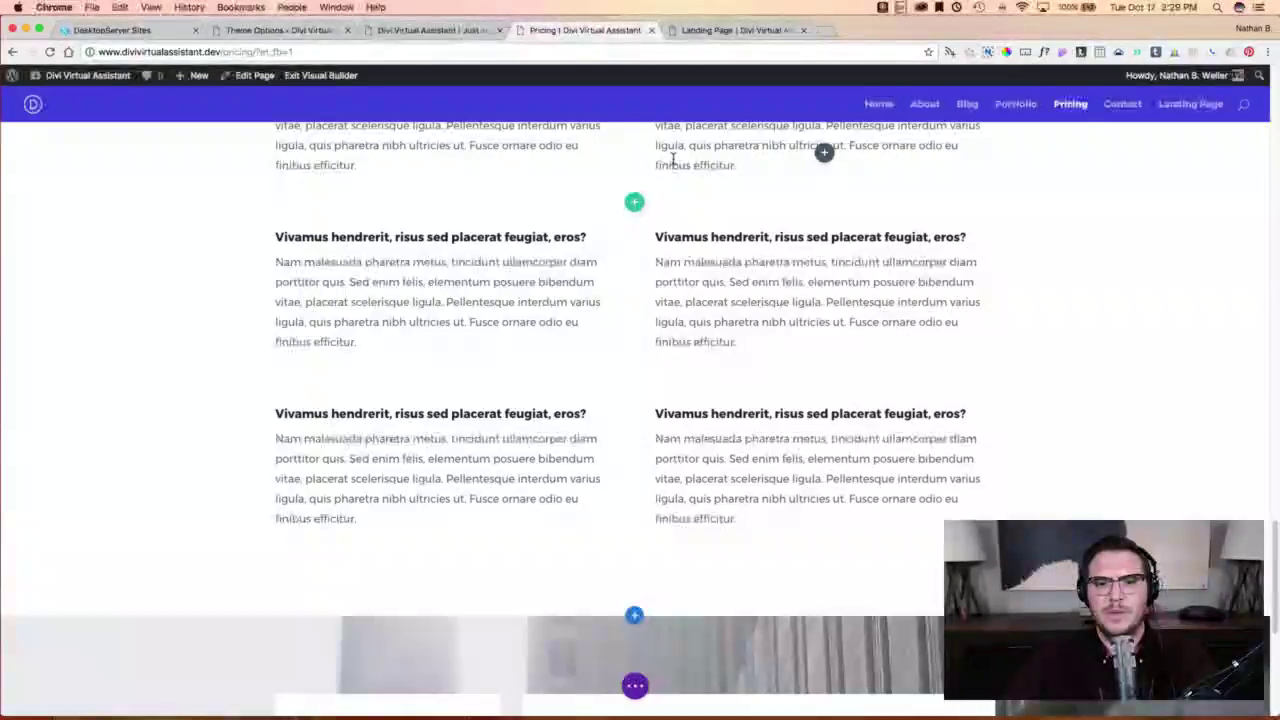
Exit the Visual Builder on the Pricing page and close that page.
{"action": "scroll", "coordinate": [600, 153], "scroll_direction": "down", "scroll_amount": 10}
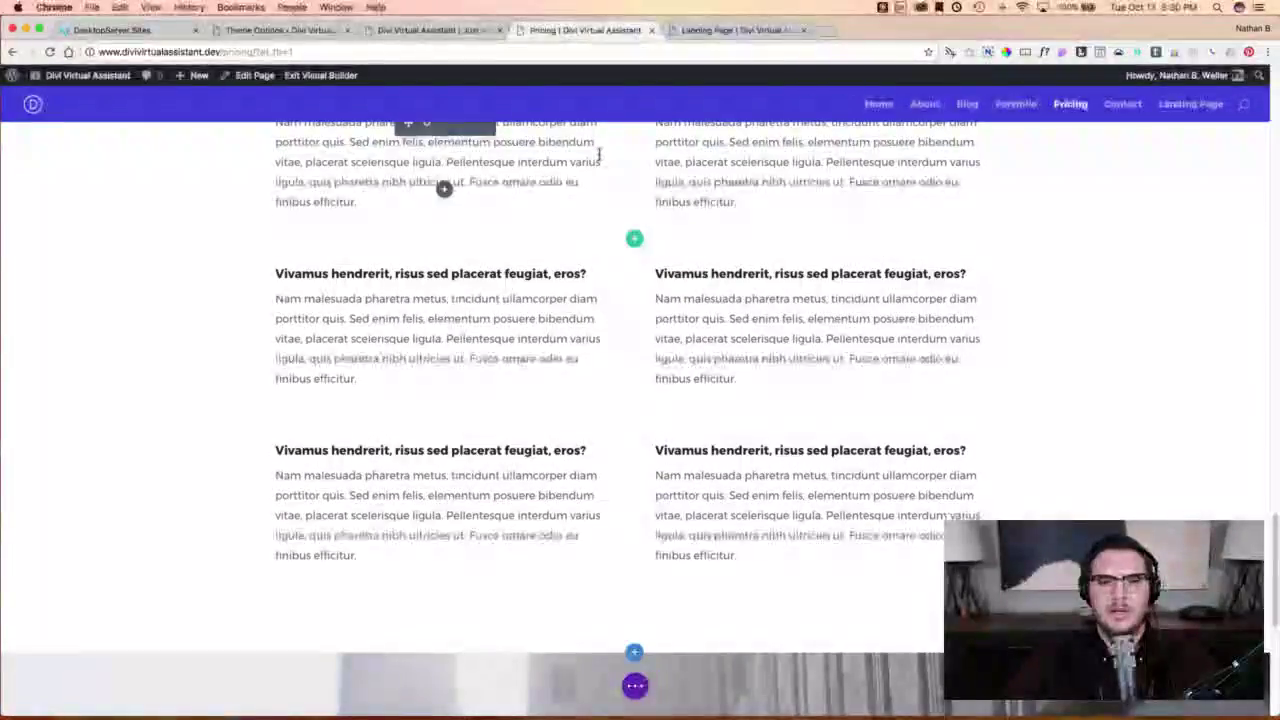
{"action": "scroll", "coordinate": [599, 153], "scroll_direction": "up", "scroll_amount": 10}
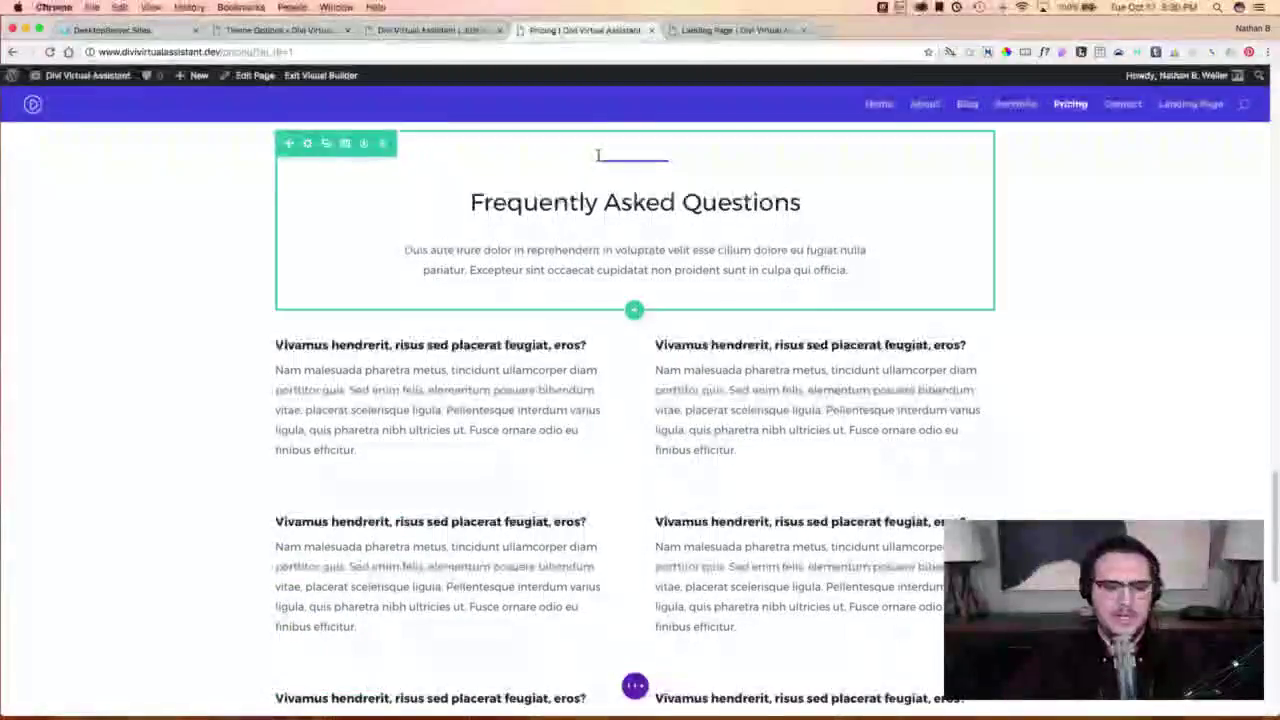
{"action": "left_click", "coordinate": [321, 77]}
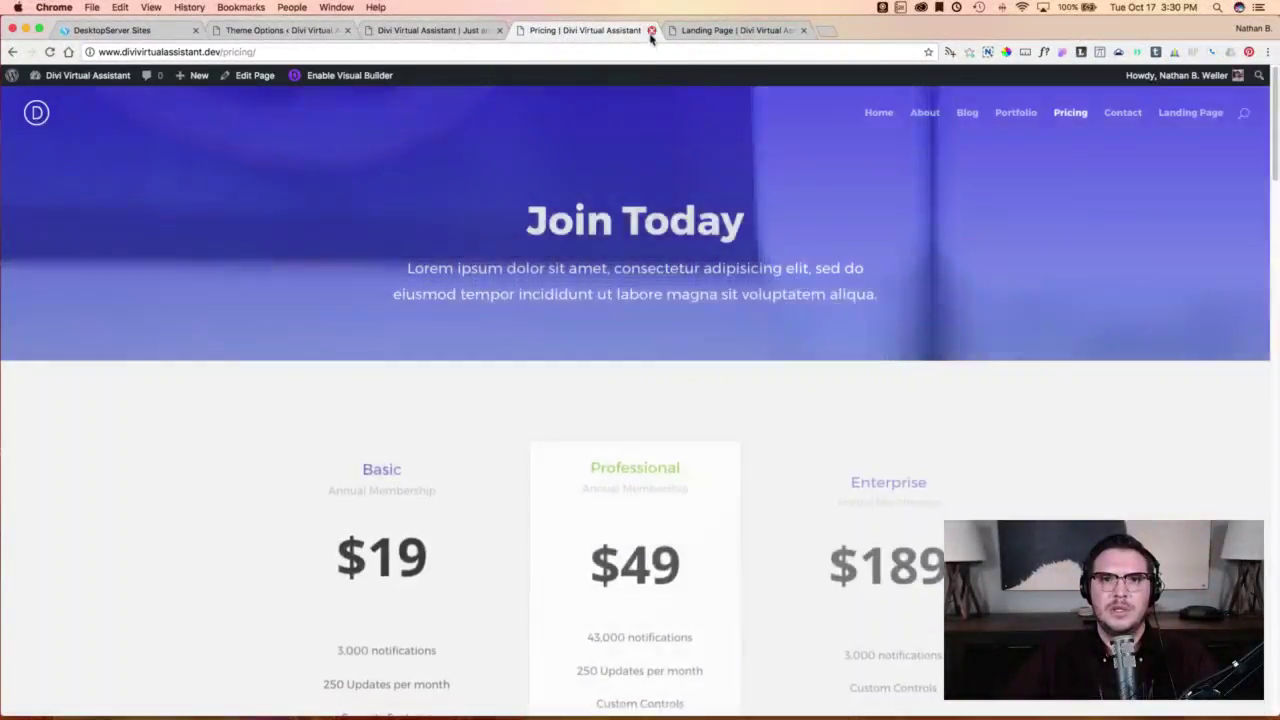
{"action": "left_click", "coordinate": [651, 30]}
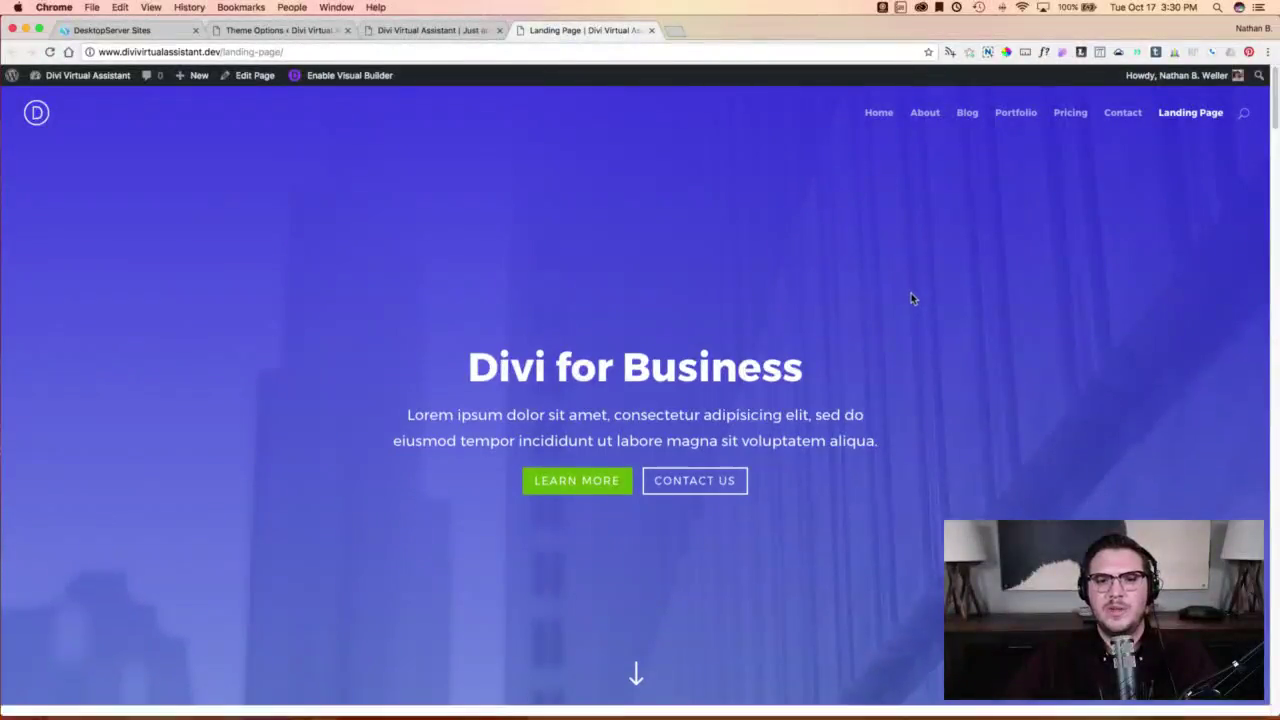
Enable the Visual Builder on the Landing Page and save its Signature Process section to the library as "Business Process Section".
{"action": "scroll", "coordinate": [911, 293], "scroll_direction": "down", "scroll_amount": 10}
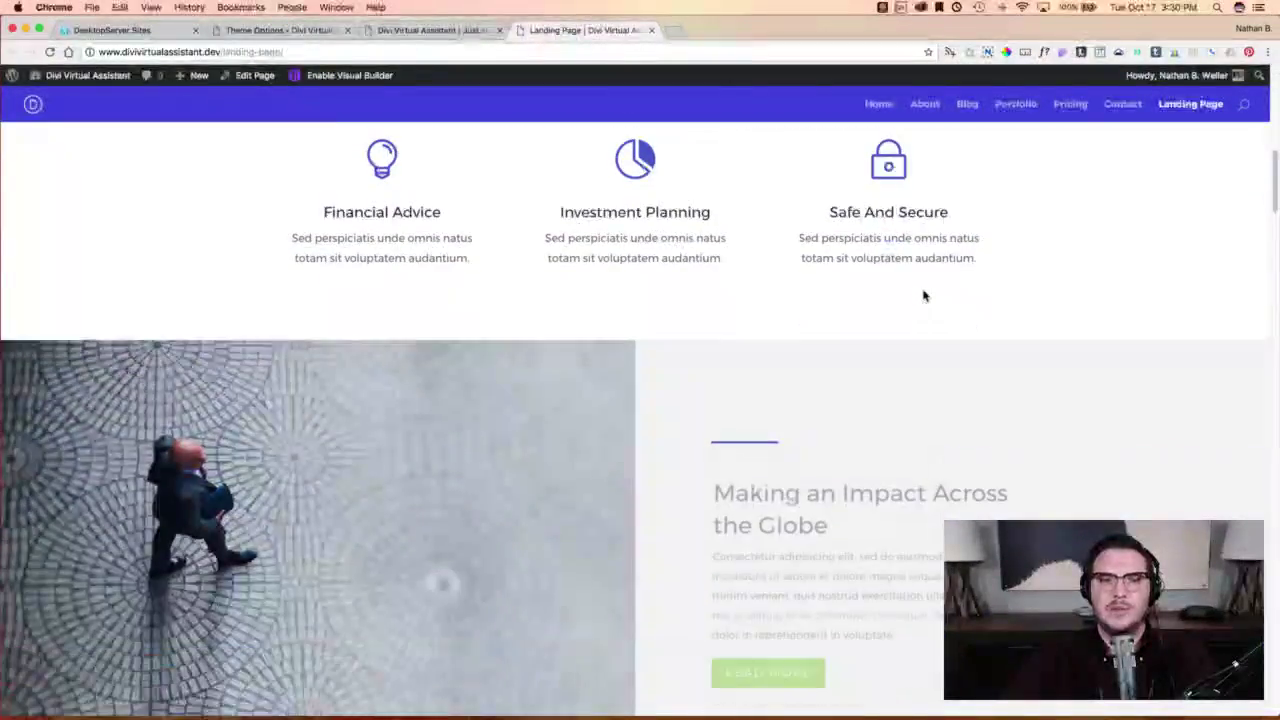
{"action": "scroll", "coordinate": [923, 295], "scroll_direction": "down", "scroll_amount": 6}
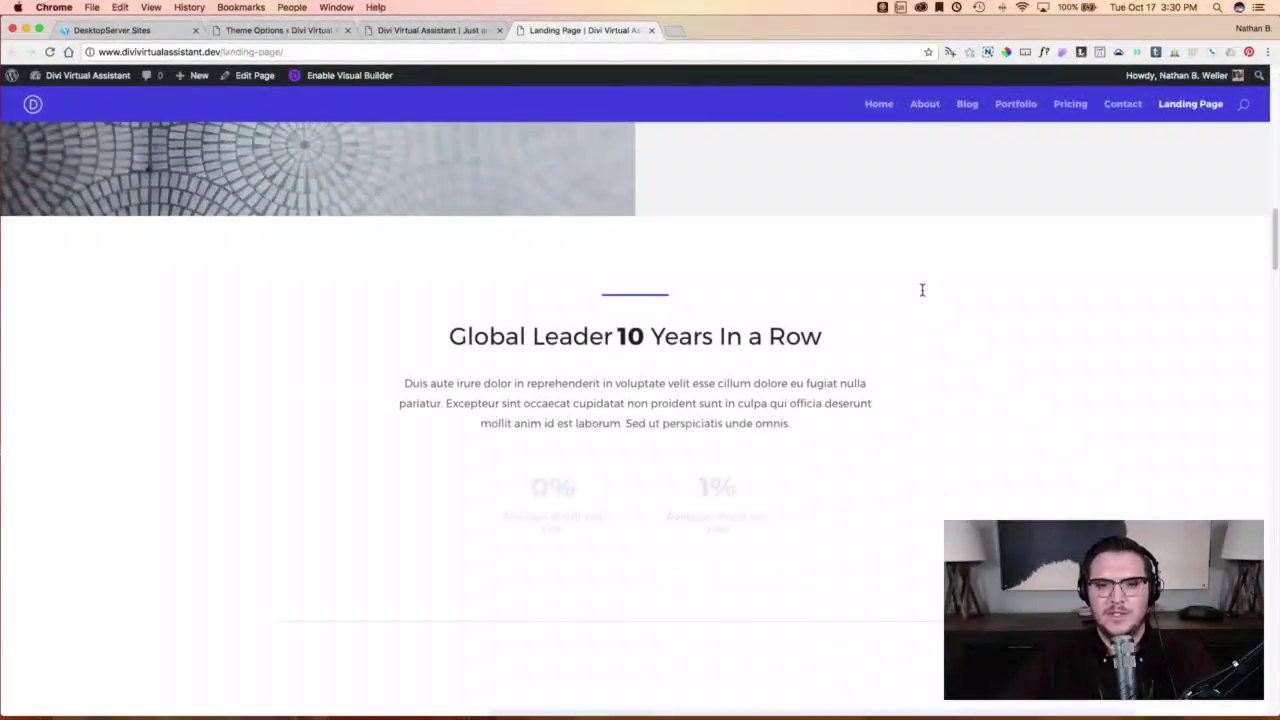
{"action": "scroll", "coordinate": [922, 292], "scroll_direction": "down", "scroll_amount": 5}
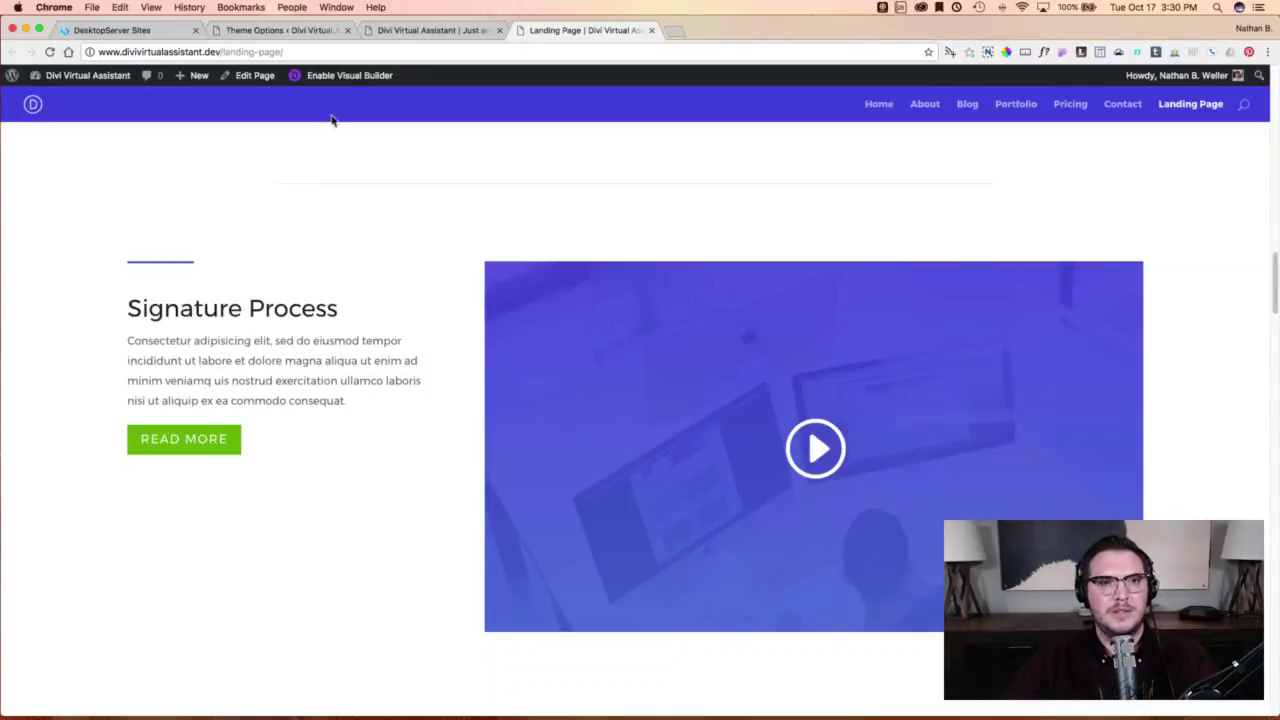
{"action": "left_click", "coordinate": [343, 76]}
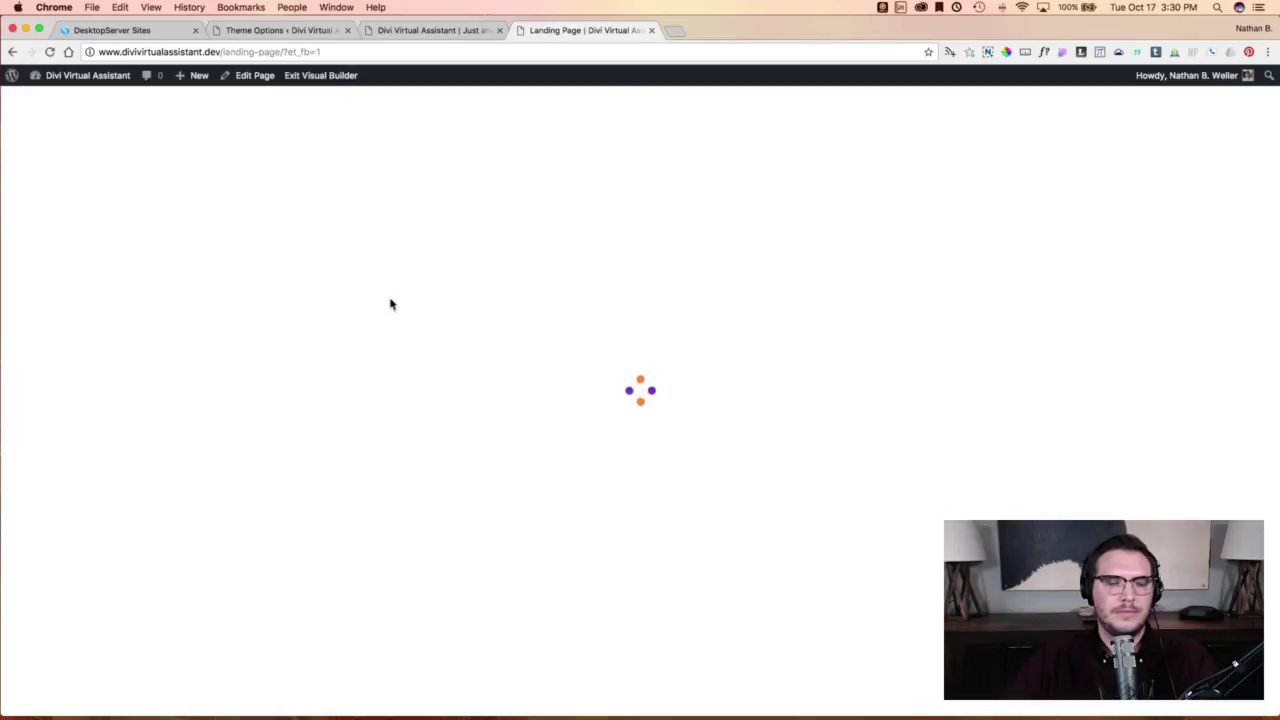
{"action": "scroll", "coordinate": [406, 310], "scroll_direction": "down", "scroll_amount": 10}
{"action": "scroll", "coordinate": [406, 310], "scroll_direction": "down", "scroll_amount": 10}
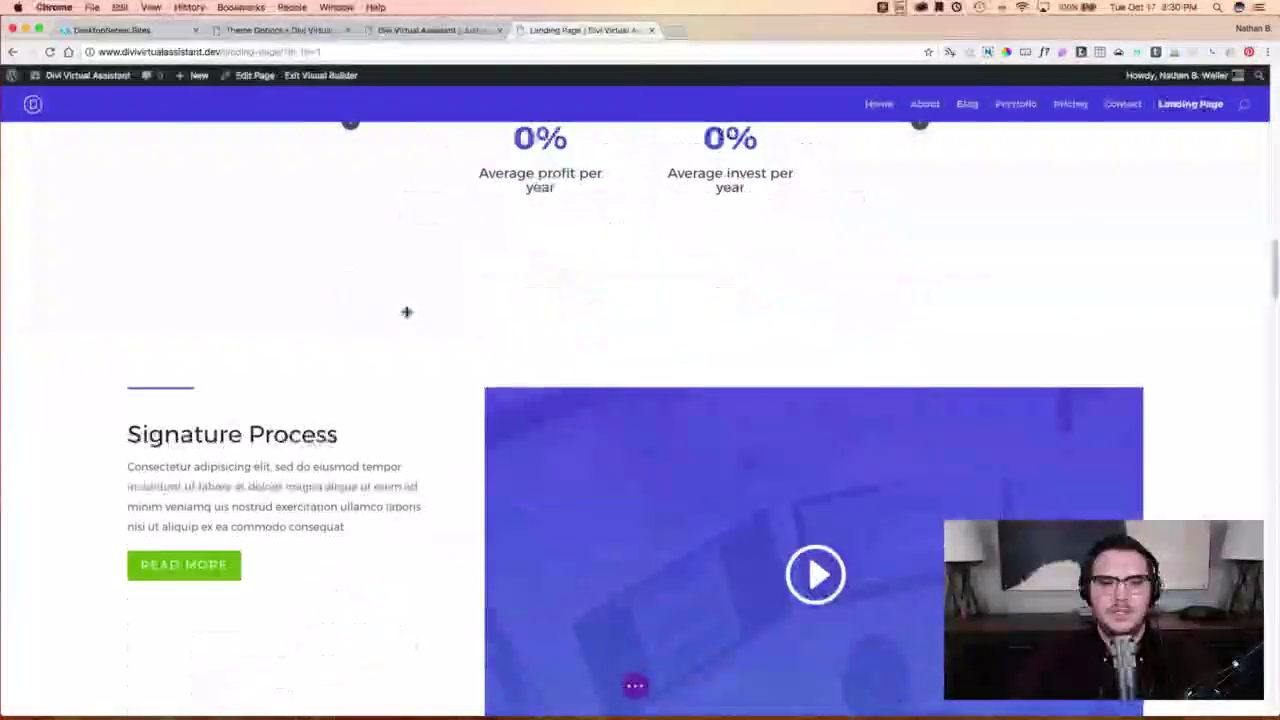
{"action": "mouse_move", "coordinate": [406, 311]}
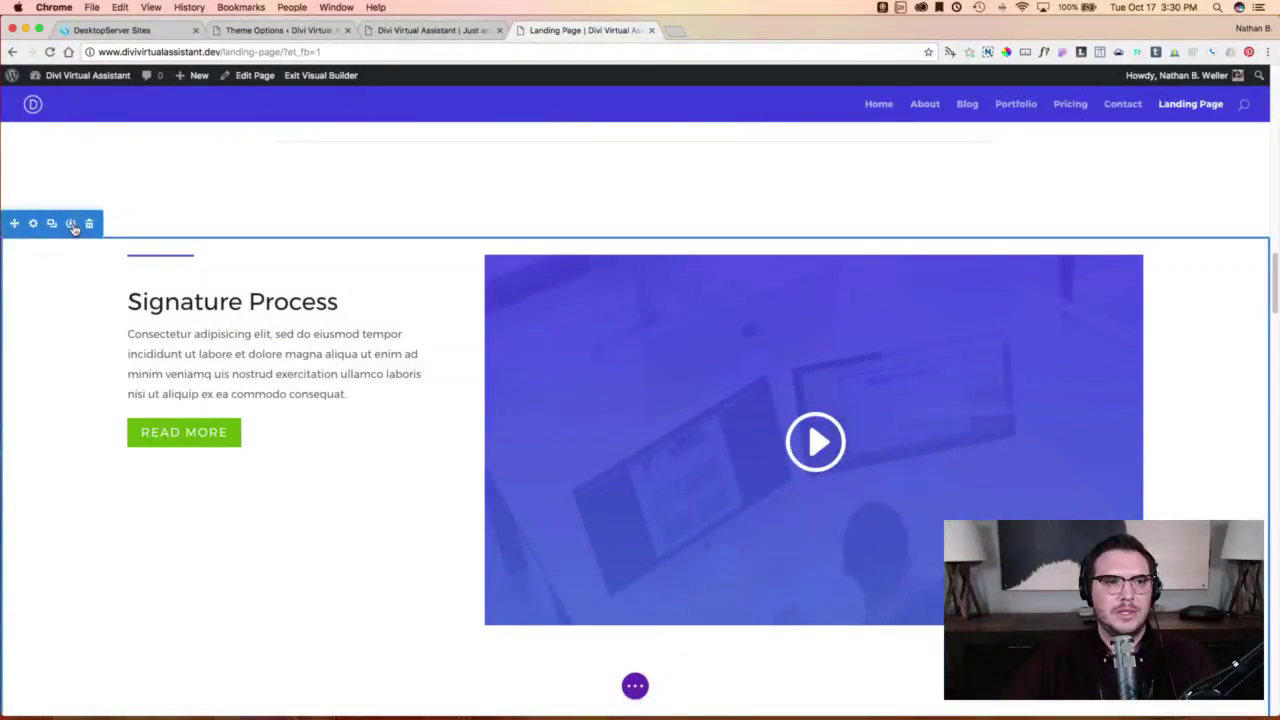
{"action": "left_click", "coordinate": [71, 225]}
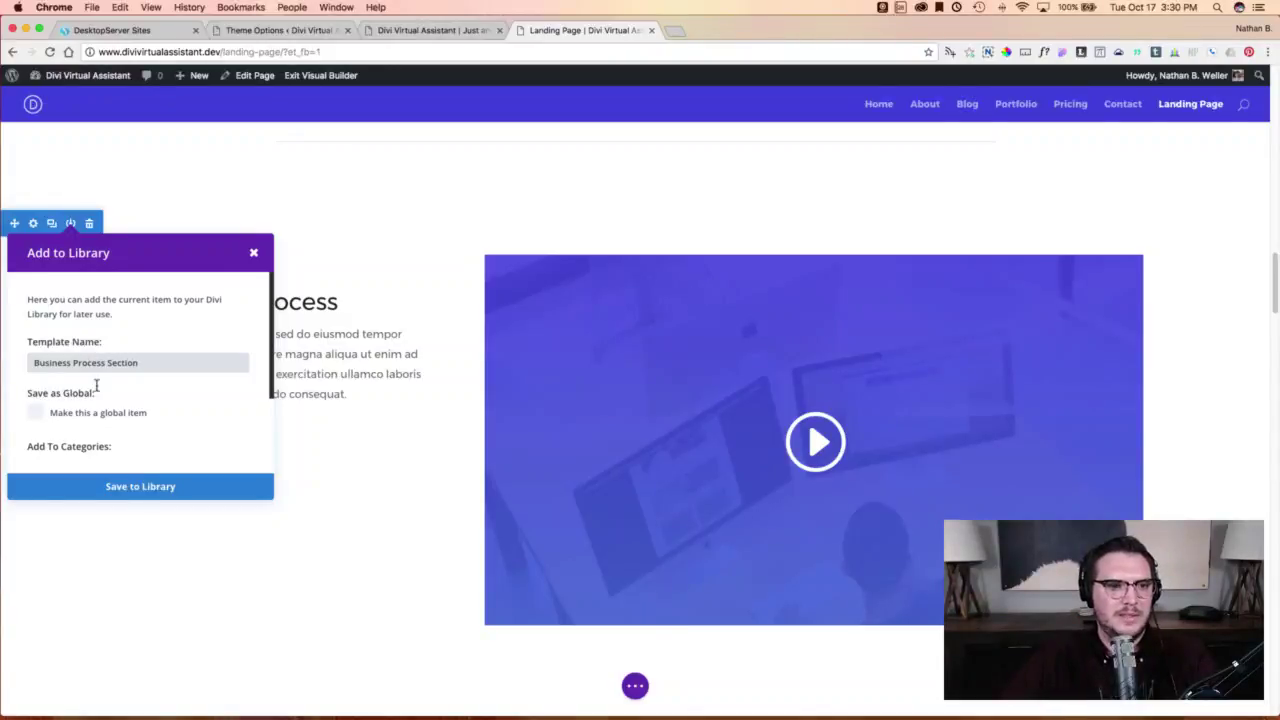
{"action": "left_click", "coordinate": [162, 488]}
Save the Featured Case Studies section to the library as "Business Case Studies Section".
{"action": "scroll", "coordinate": [460, 485], "scroll_direction": "down", "scroll_amount": 1}
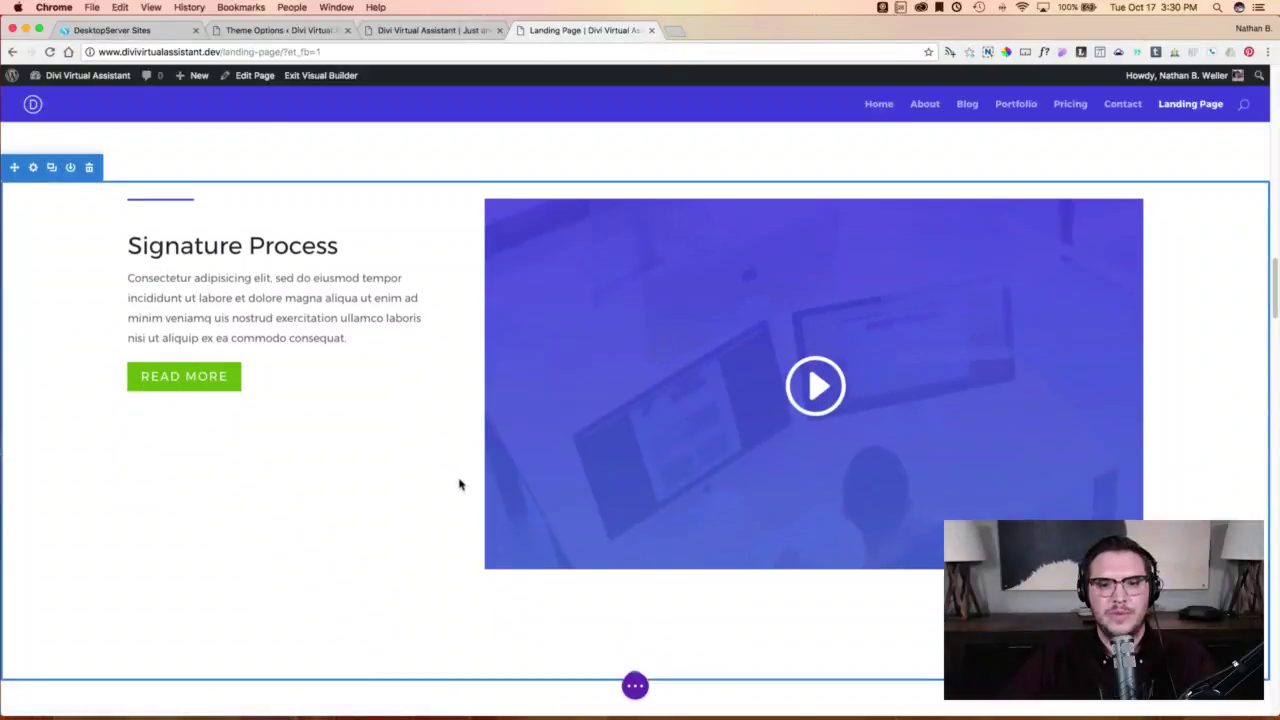
{"action": "scroll", "coordinate": [460, 485], "scroll_direction": "down", "scroll_amount": 10}
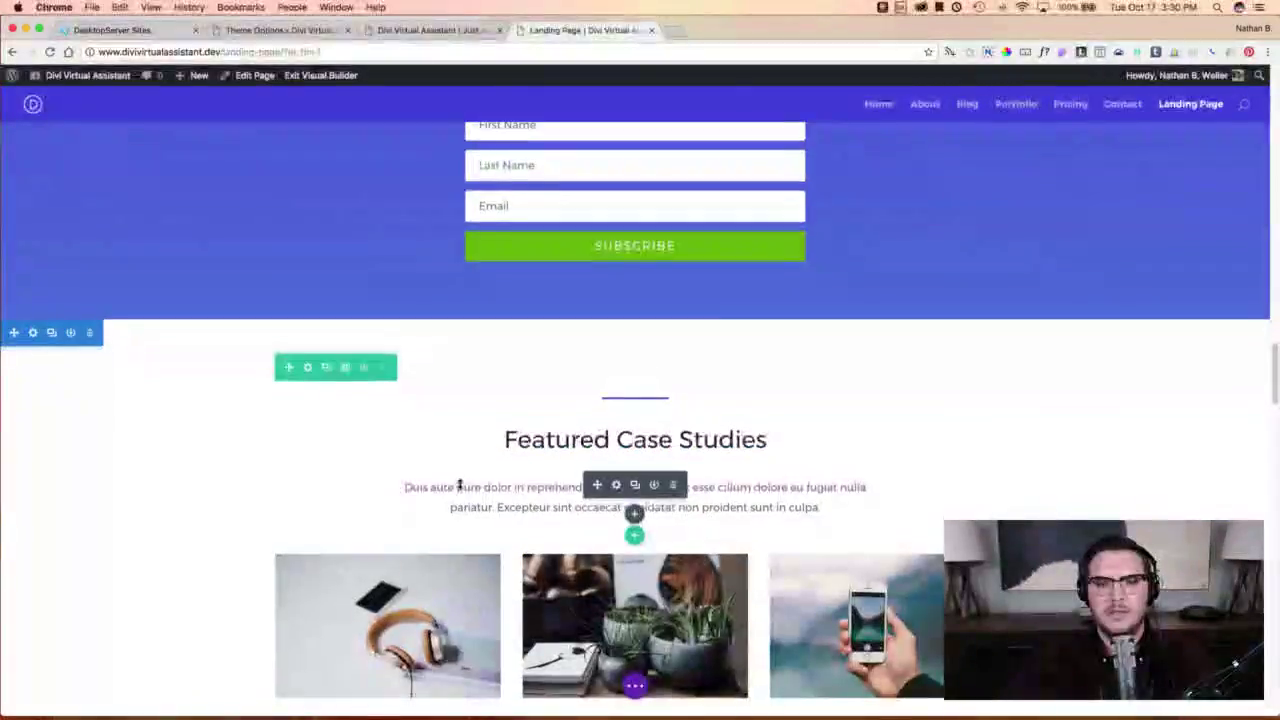
{"action": "scroll", "coordinate": [460, 485], "scroll_direction": "down", "scroll_amount": 5}
{"action": "scroll", "coordinate": [460, 482], "scroll_direction": "up", "scroll_amount": 2}
{"action": "mouse_move", "coordinate": [463, 485]}
{"action": "left_mouse_down"}
{"action": "mouse_move", "coordinate": [660, 294]}
{"action": "mouse_move", "coordinate": [791, 307]}
{"action": "left_mouse_up"}
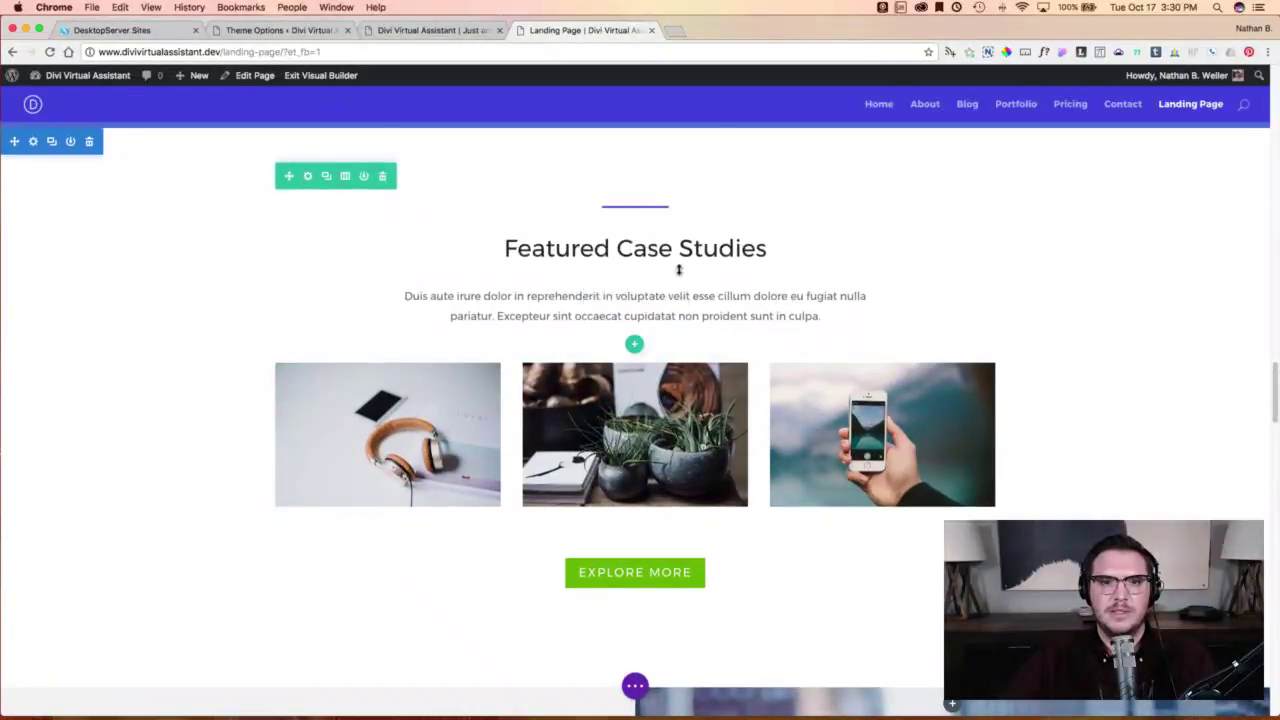
{"action": "left_click", "coordinate": [70, 131]}
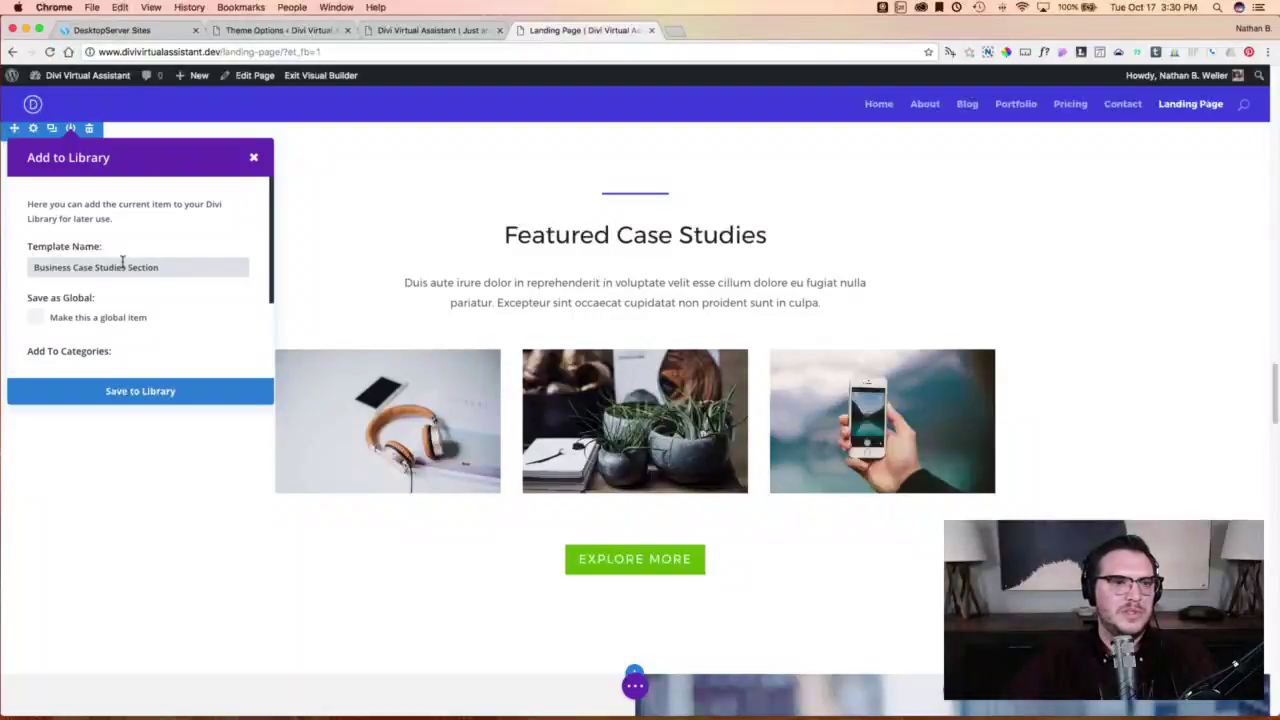
{"action": "left_click", "coordinate": [137, 393]}
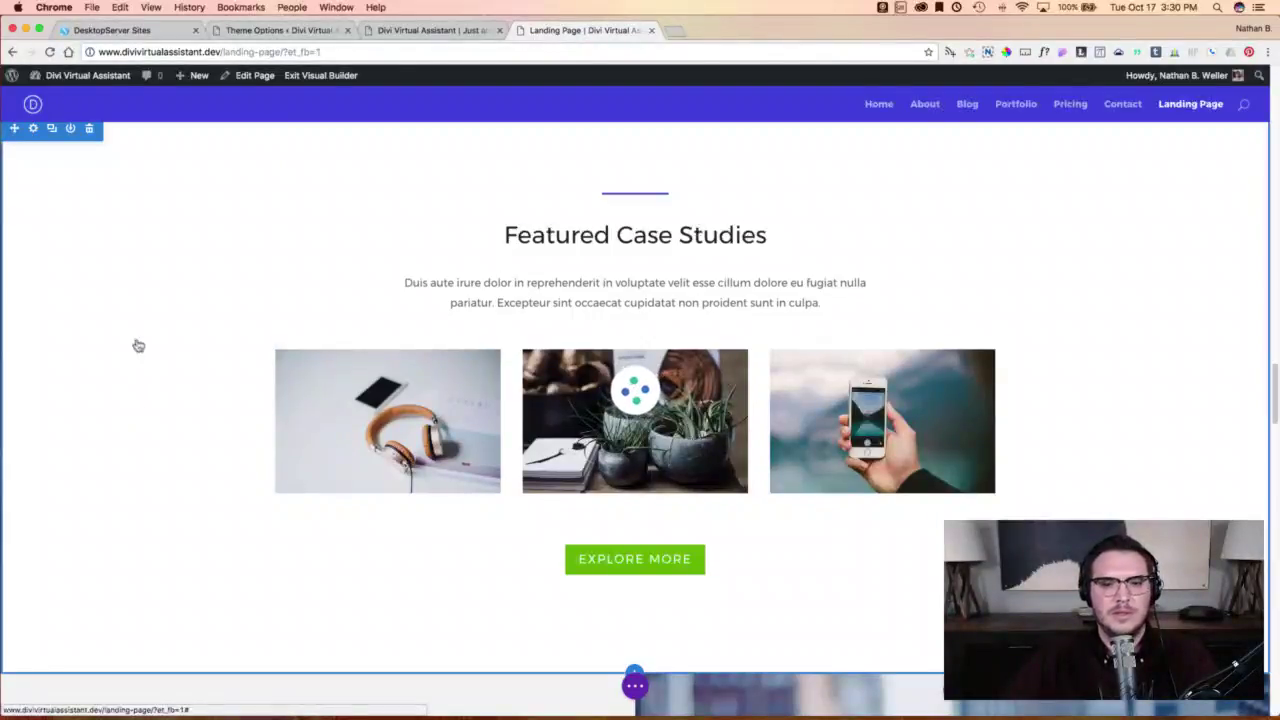
Exit the Visual Builder on the Landing Page and close that page.
{"action": "scroll", "coordinate": [194, 343], "scroll_direction": "down", "scroll_amount": 6}
{"action": "scroll", "coordinate": [194, 346], "scroll_direction": "down", "scroll_amount": 15}
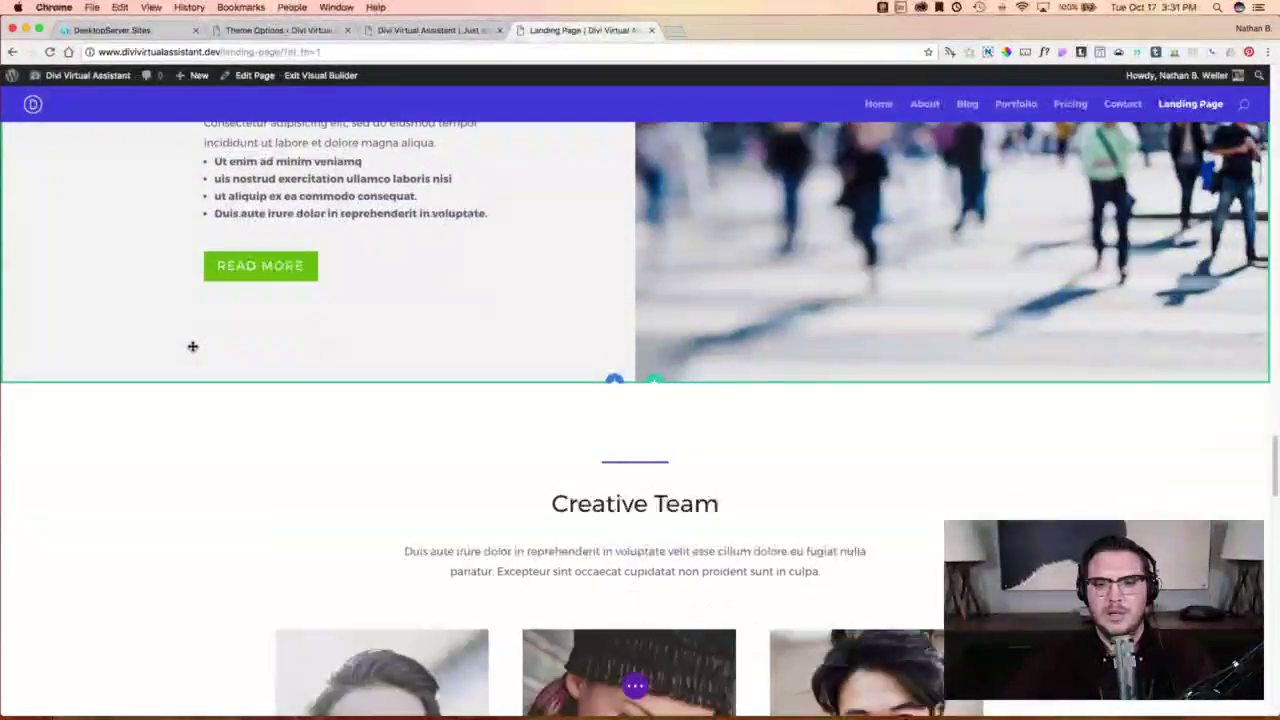
{"action": "scroll", "coordinate": [190, 349], "scroll_direction": "down", "scroll_amount": 10}
{"action": "scroll", "coordinate": [189, 349], "scroll_direction": "up", "scroll_amount": 10}
{"action": "scroll", "coordinate": [189, 349], "scroll_direction": "up", "scroll_amount": 12}
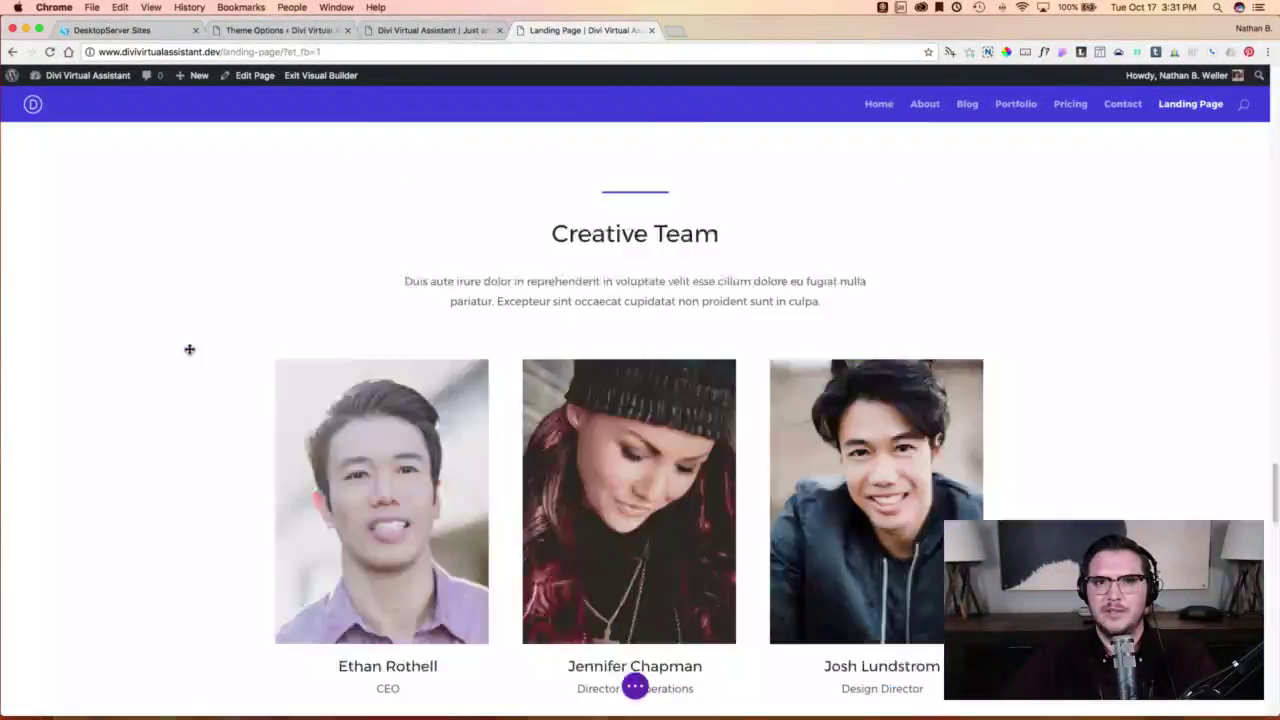
{"action": "left_click", "coordinate": [320, 75]}
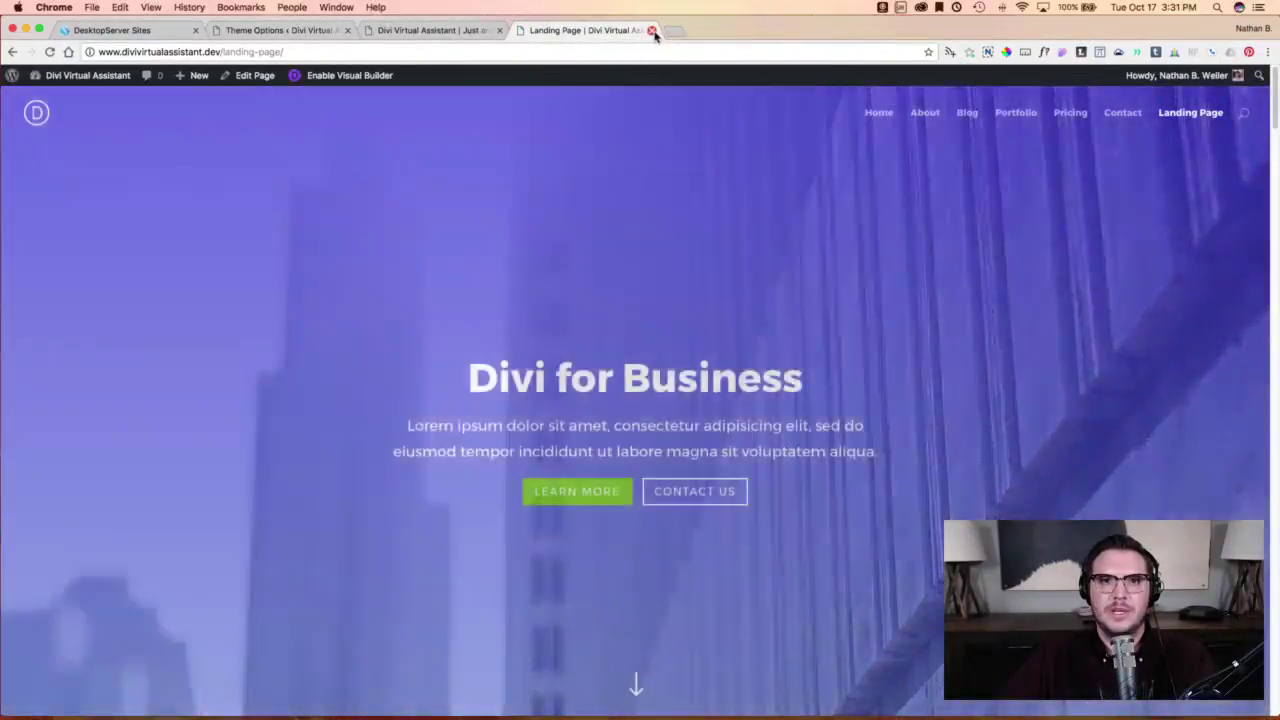
{"action": "left_click", "coordinate": [651, 30]}
Look over the home page's sections and enable the Visual Builder on it.
{"action": "scroll", "coordinate": [776, 316], "scroll_direction": "down", "scroll_amount": 1}
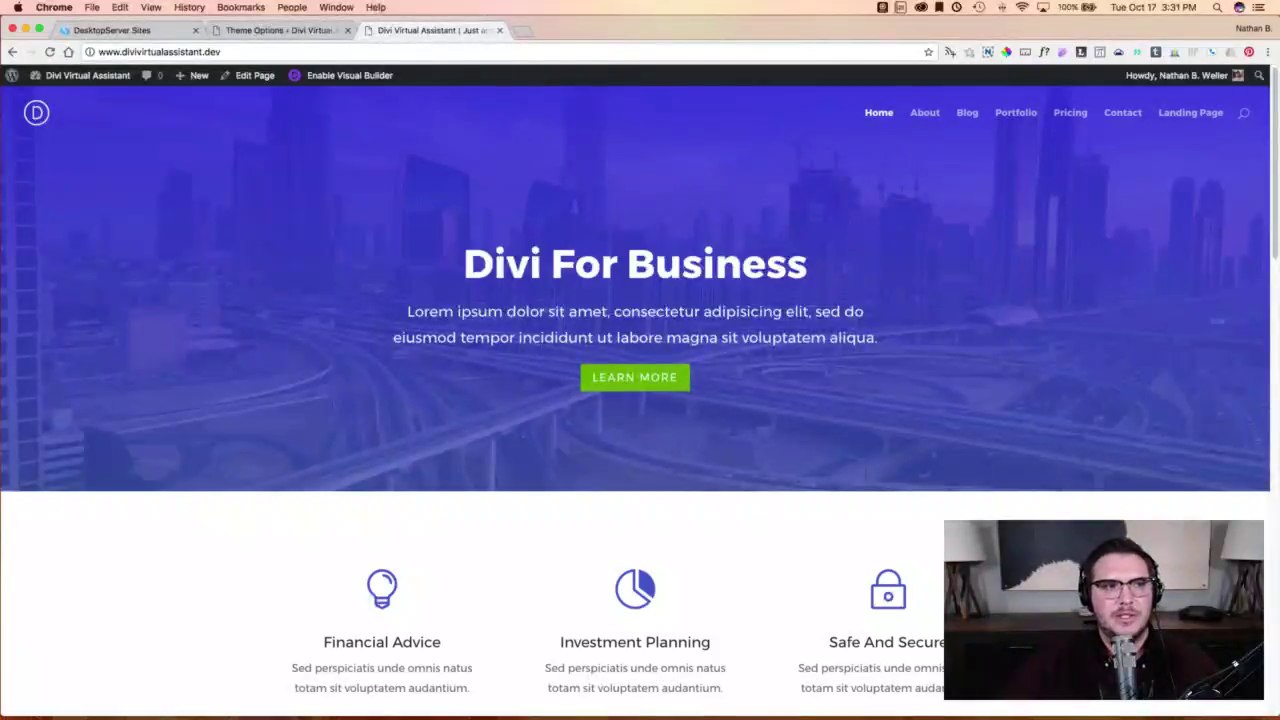
{"action": "scroll", "coordinate": [516, 370], "scroll_direction": "down", "scroll_amount": 15}
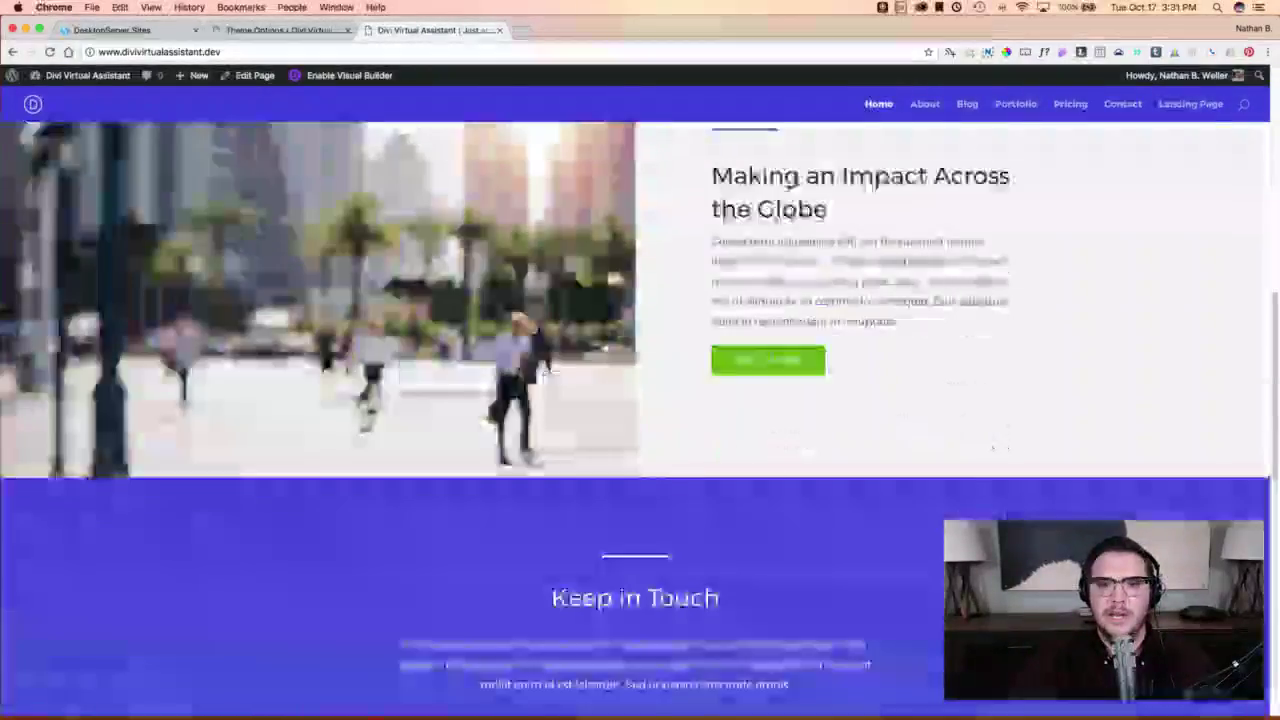
{"action": "scroll", "coordinate": [514, 370], "scroll_direction": "down", "scroll_amount": 3}
{"action": "scroll", "coordinate": [514, 369], "scroll_direction": "up", "scroll_amount": 20}
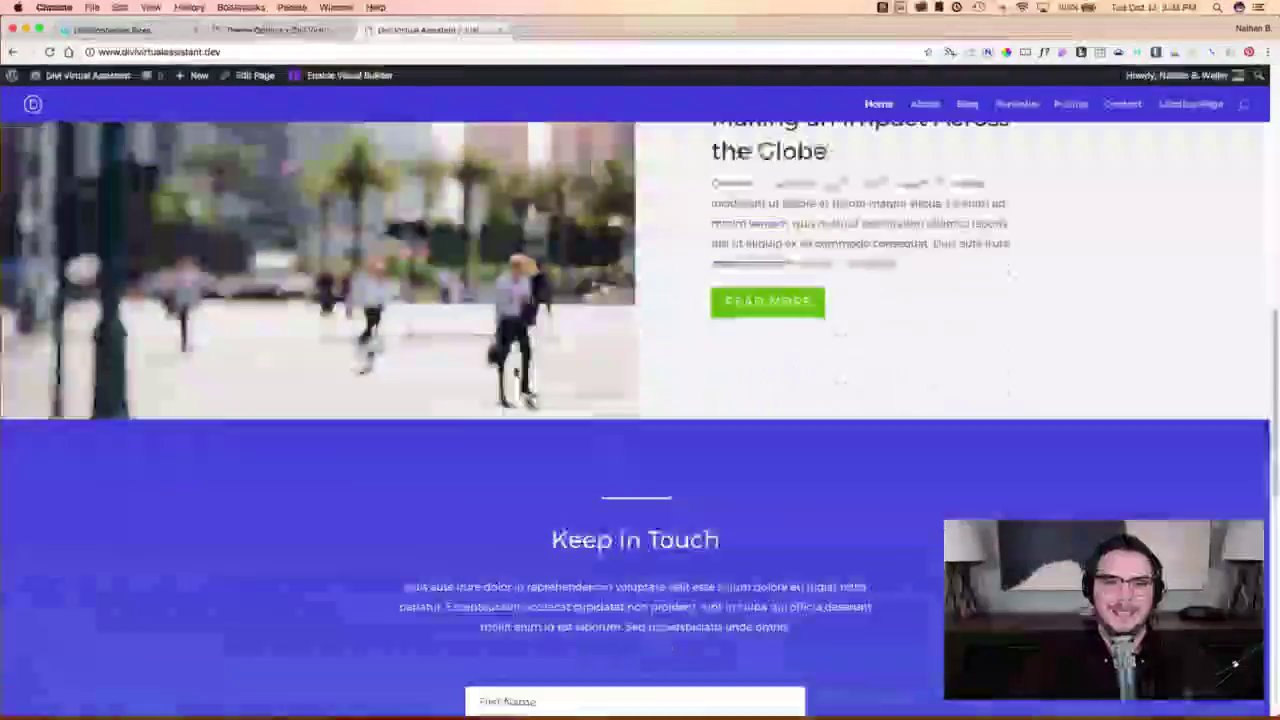
{"action": "left_click", "coordinate": [338, 78]}
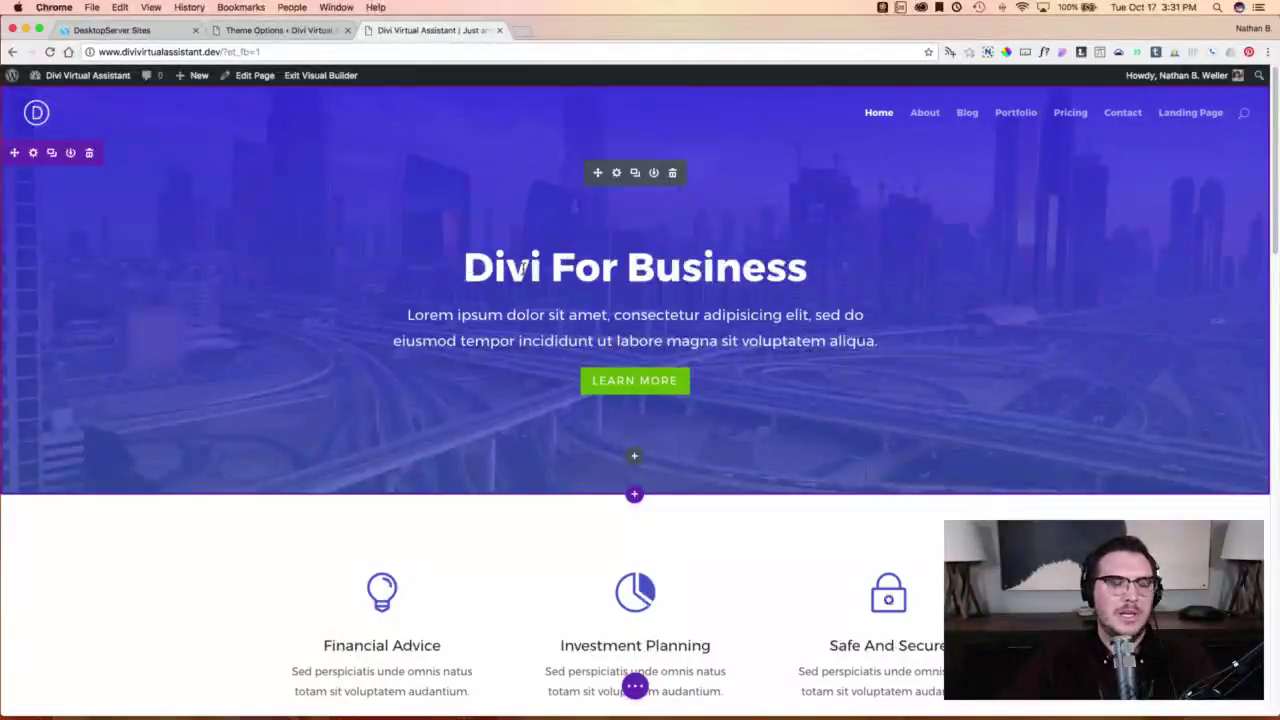
Replace the home page header title with "Your Business. More Efficient.".
{"action": "left_click_drag", "start_coordinate": [464, 267], "coordinate": [807, 267]}
{"action": "type", "text": "Yo"}
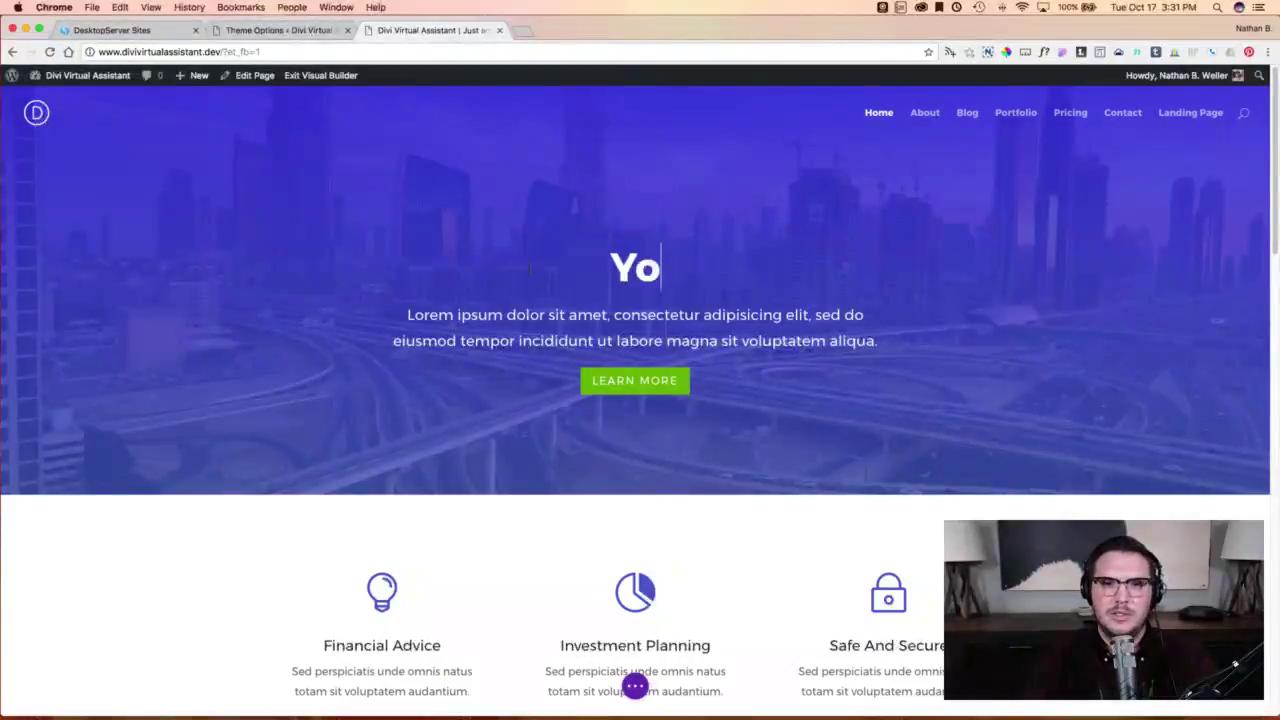
{"action": "type", "text": "ur Business. More"}
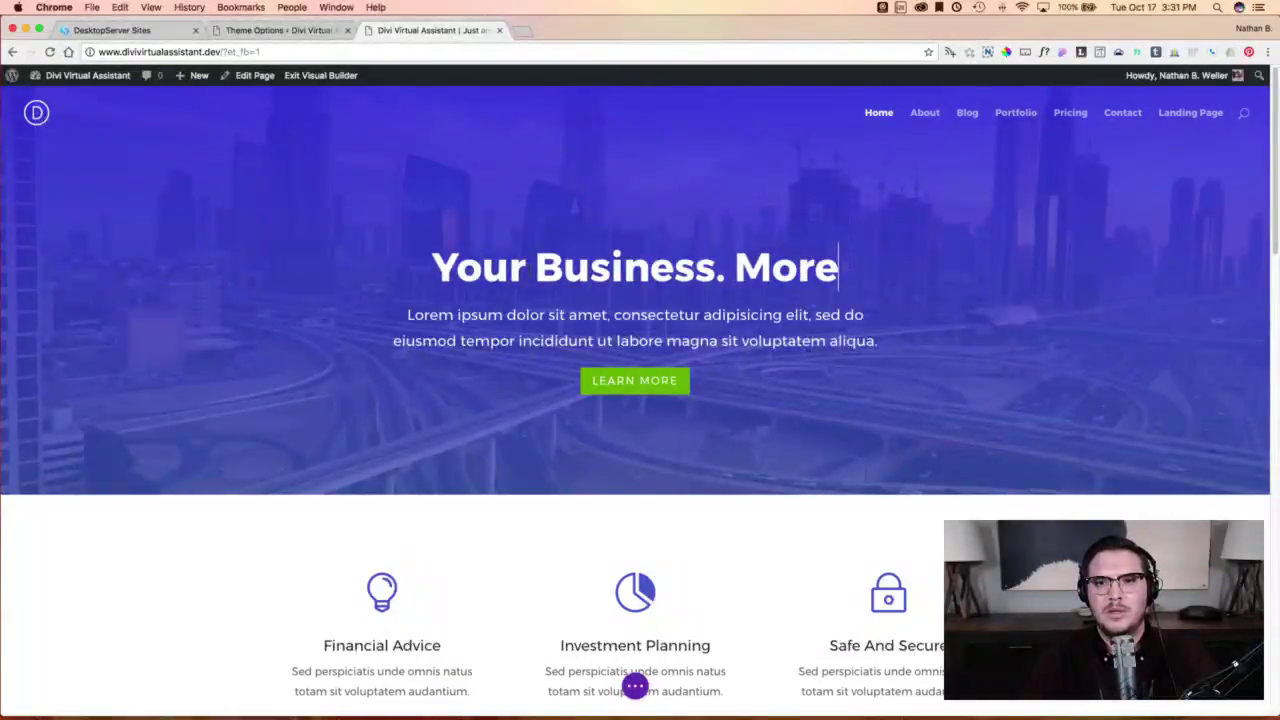
{"action": "type", "text": " Efficiant."}
{"action": "key", "text": "BackSpace"}
{"action": "key", "text": "BackSpace"}
{"action": "key", "text": "BackSpace"}
{"action": "key", "text": "BackSpace"}
{"action": "type", "text": "ent."}
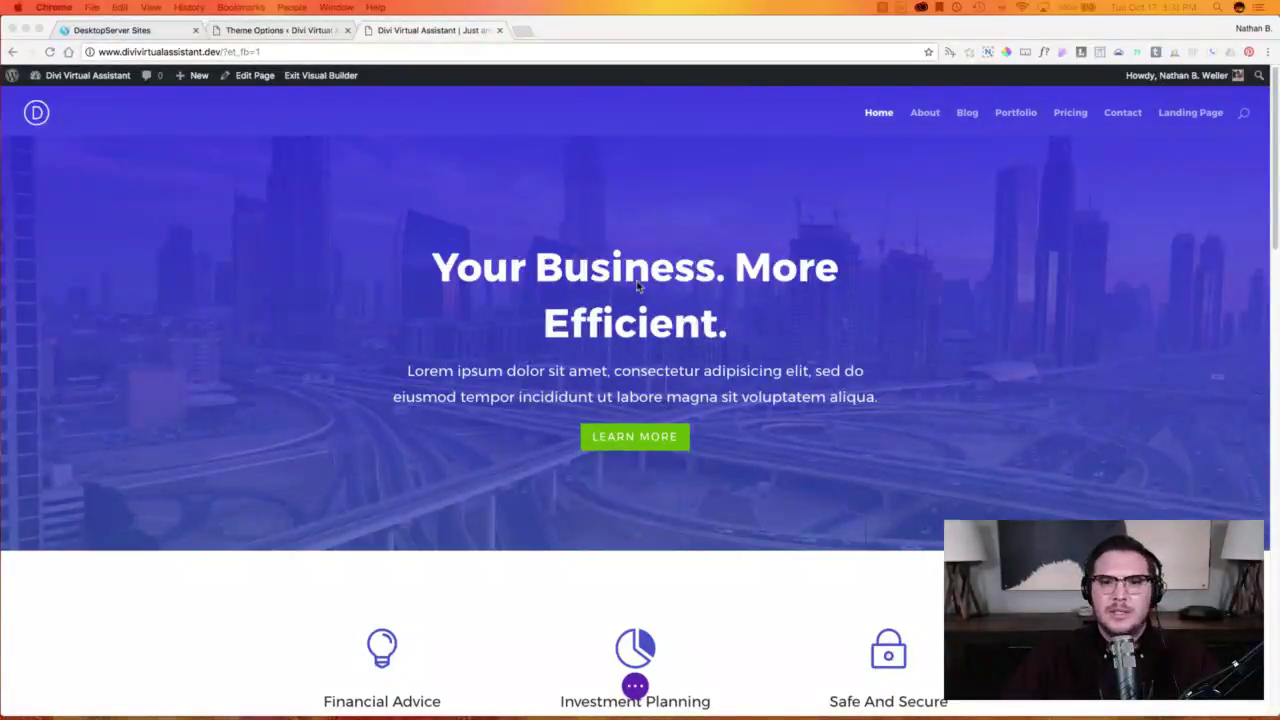
{"action": "left_click", "coordinate": [227, 257]}
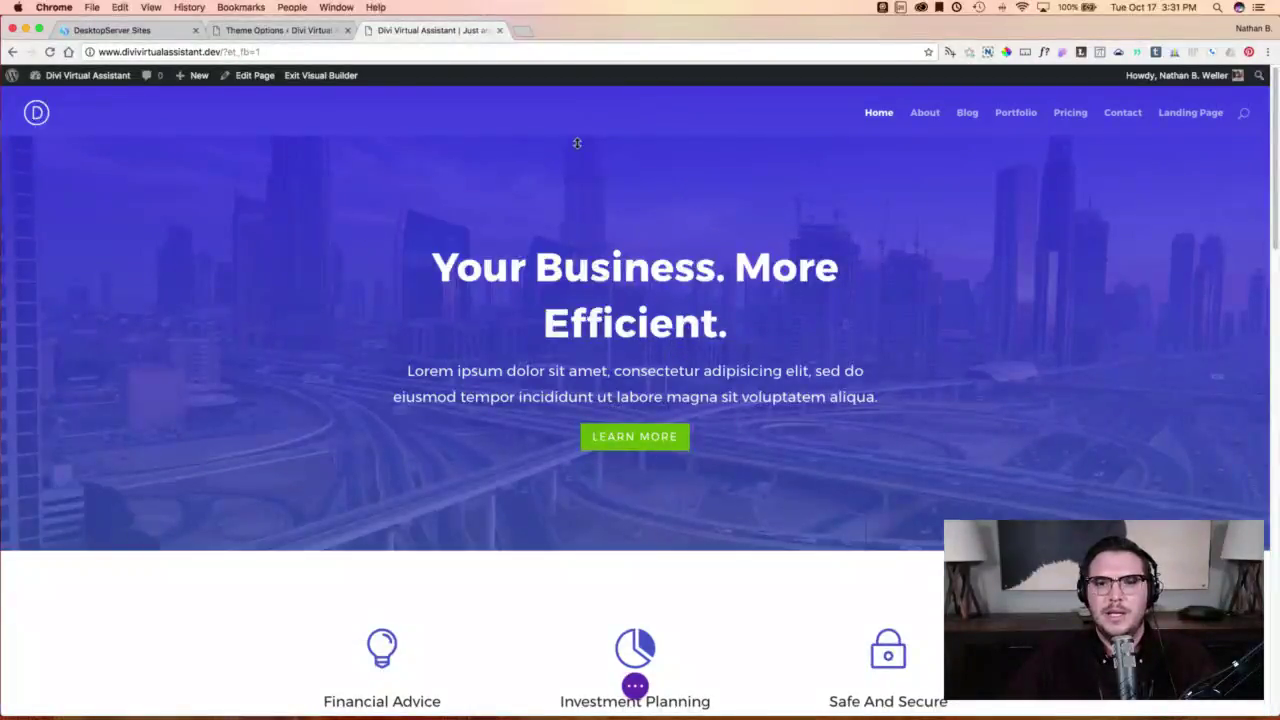
Set the fullwidth header's title font size to 44px and save the module settings.
{"action": "scroll", "coordinate": [590, 282], "scroll_direction": "down", "scroll_amount": 5}
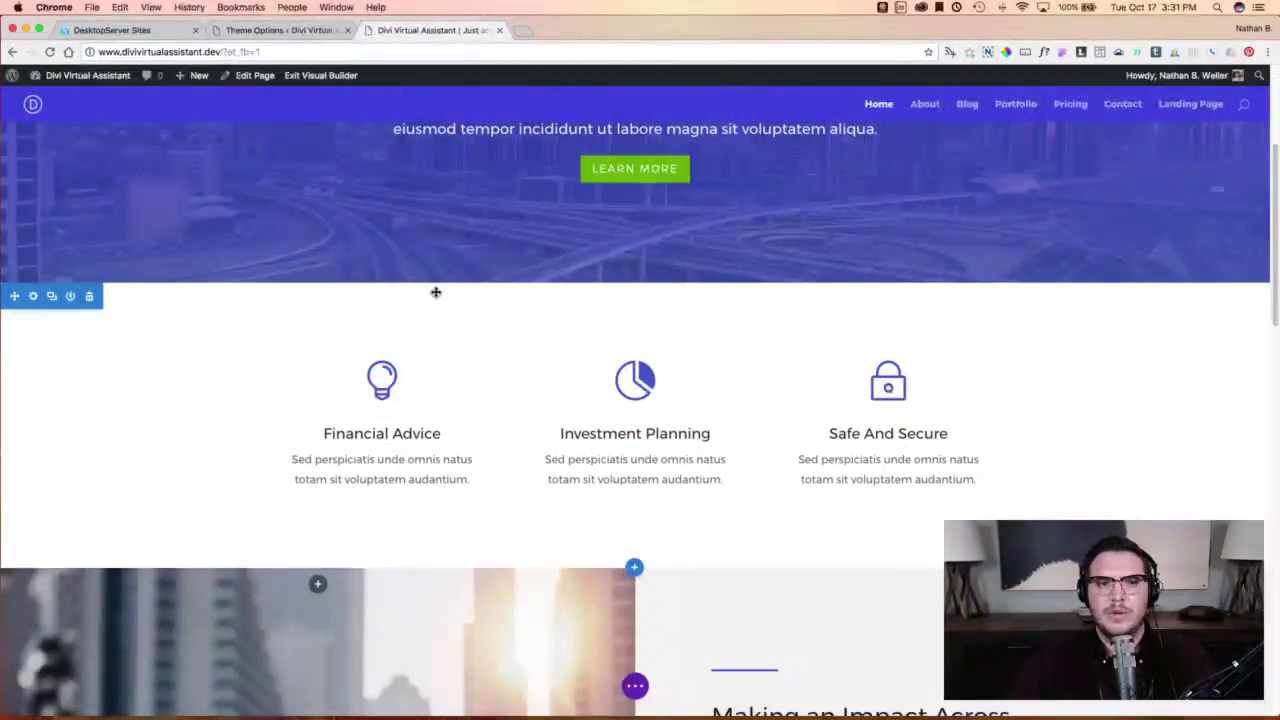
{"action": "scroll", "coordinate": [424, 257], "scroll_direction": "up", "scroll_amount": 5}
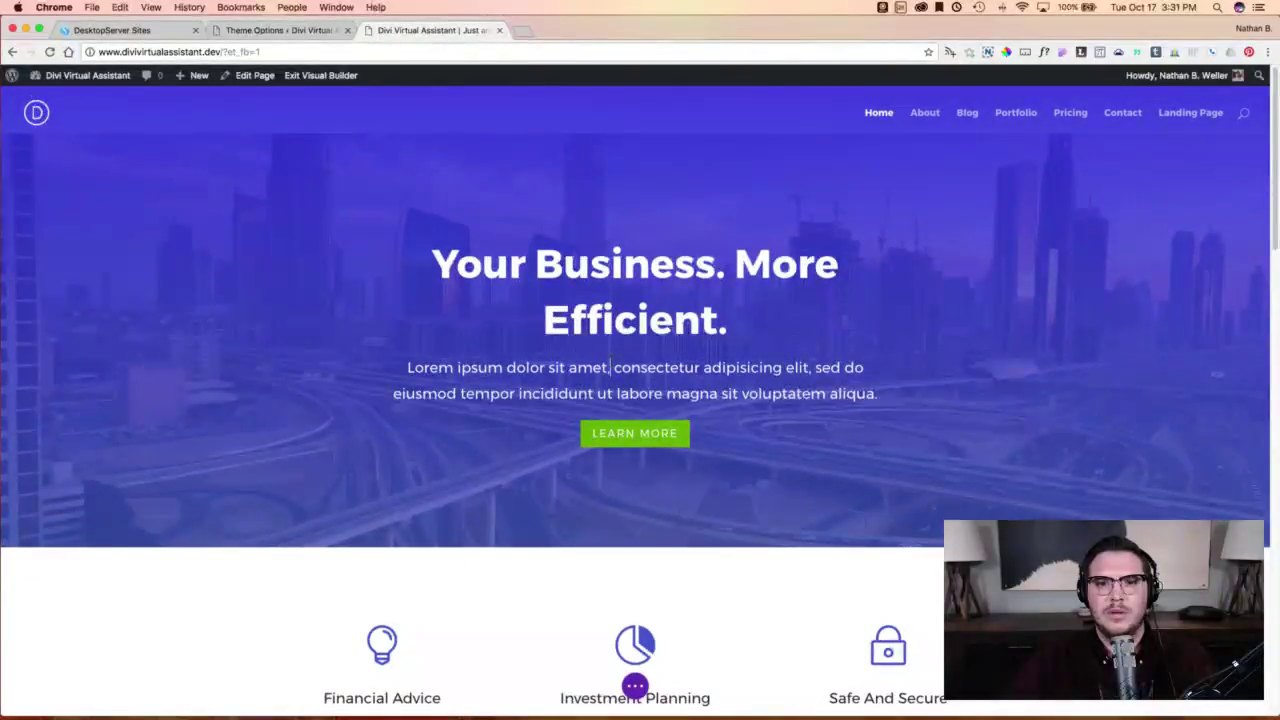
{"action": "left_click", "coordinate": [616, 169]}
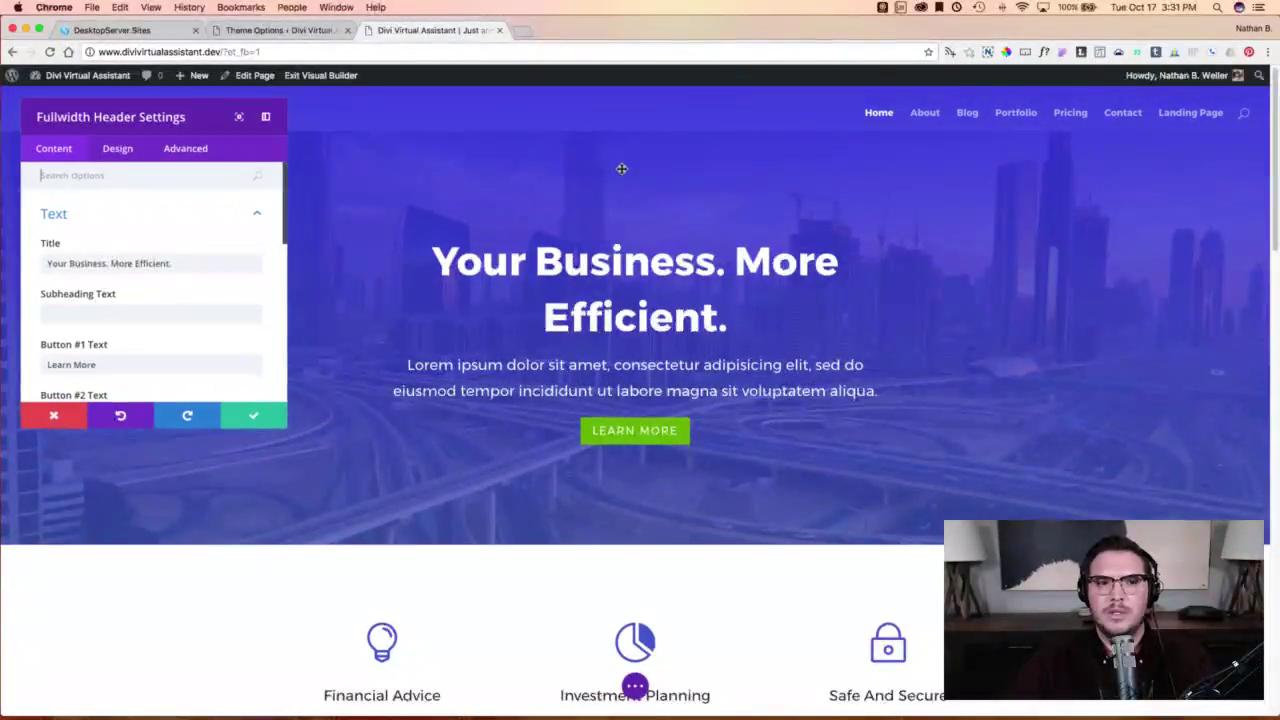
{"action": "scroll", "coordinate": [150, 230], "scroll_direction": "down", "scroll_amount": 1}
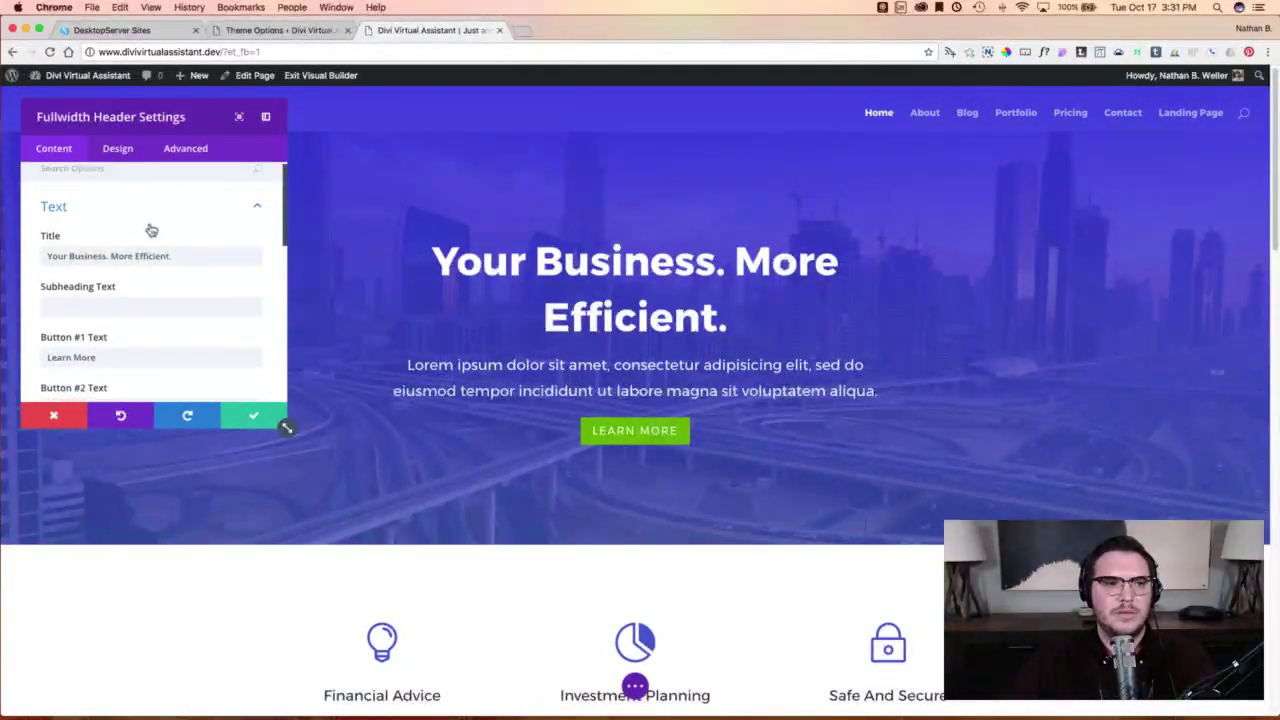
{"action": "left_click", "coordinate": [118, 148]}
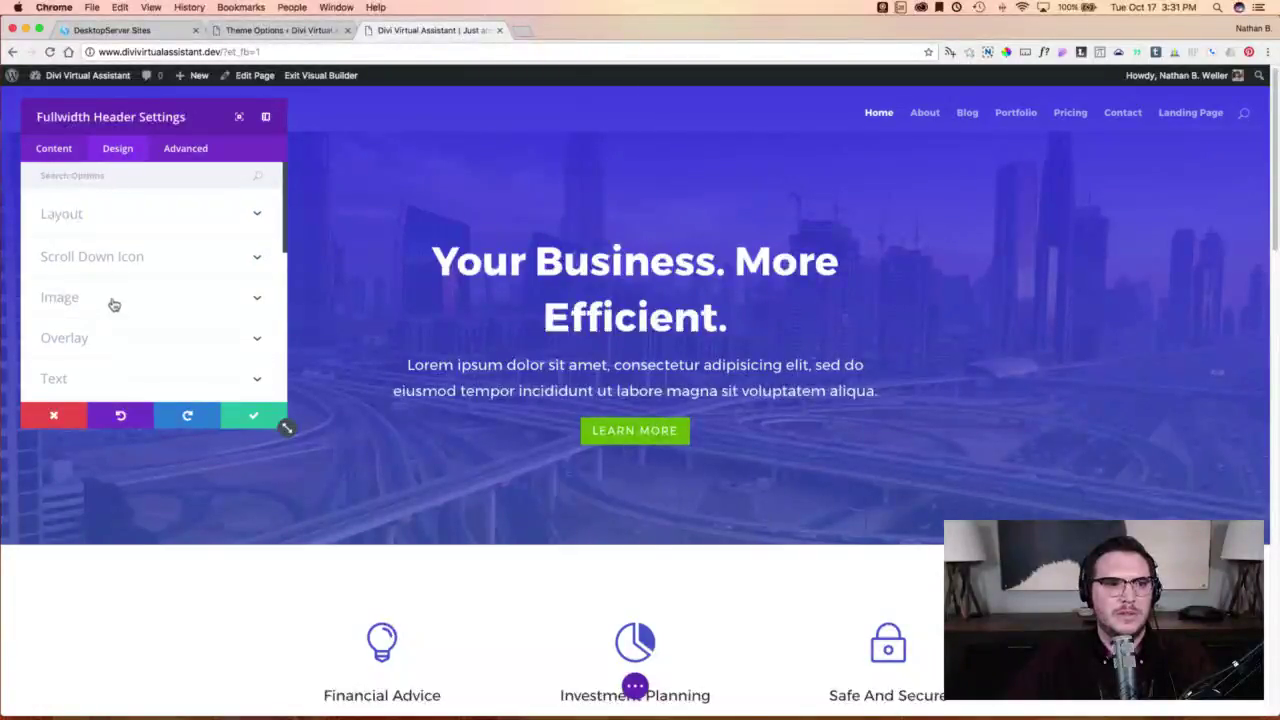
{"action": "scroll", "coordinate": [147, 323], "scroll_direction": "down", "scroll_amount": 3}
{"action": "left_click", "coordinate": [127, 360]}
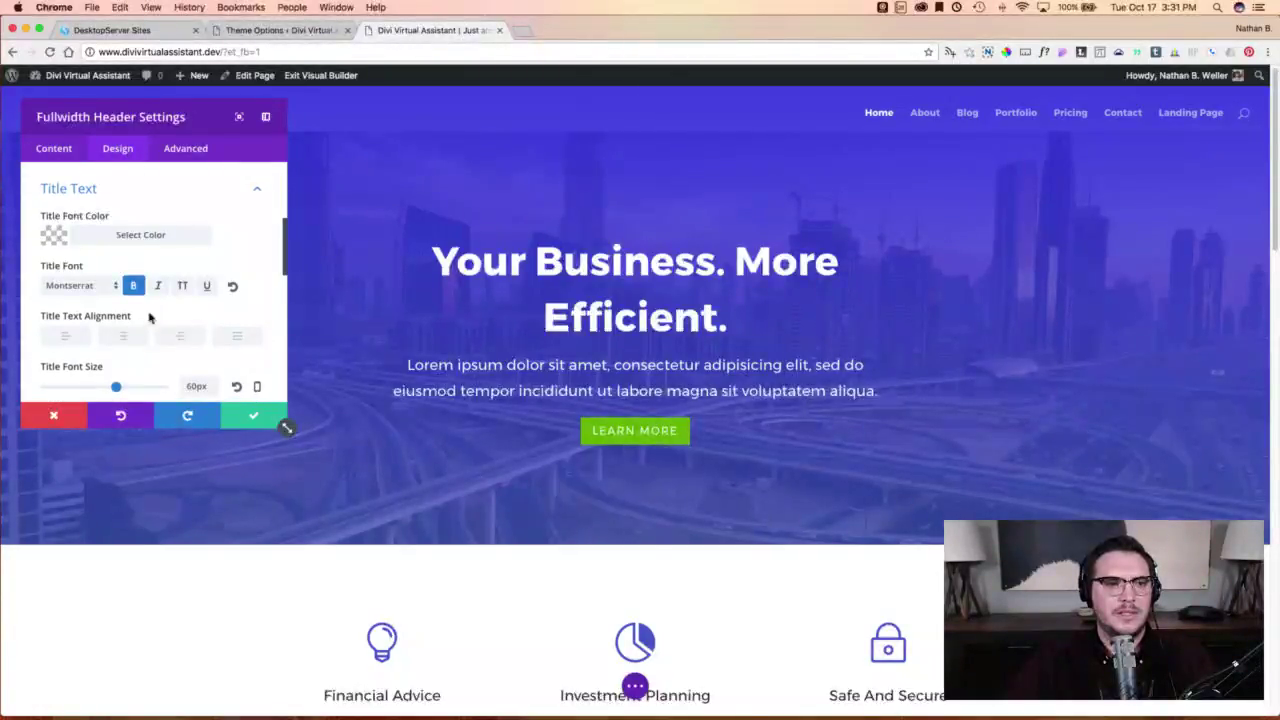
{"action": "left_click_drag", "start_coordinate": [117, 388], "coordinate": [99, 388]}
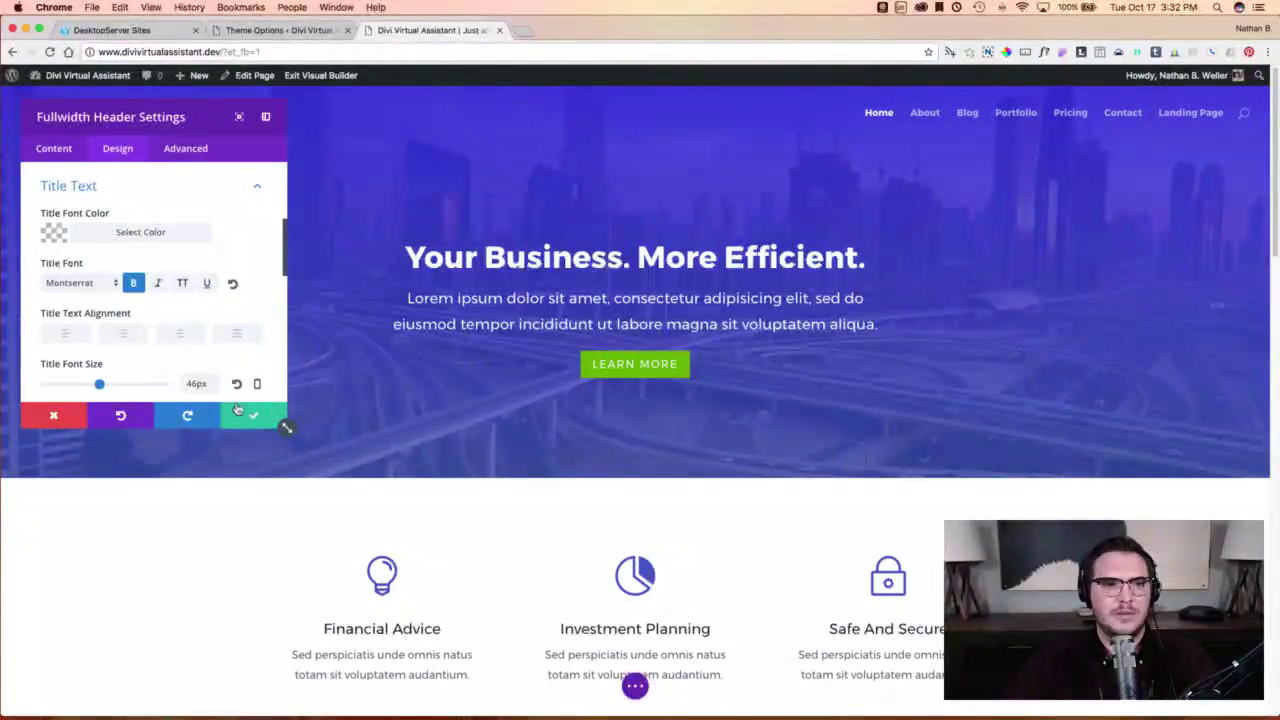
{"action": "left_click_drag", "start_coordinate": [100, 388], "coordinate": [97, 388]}
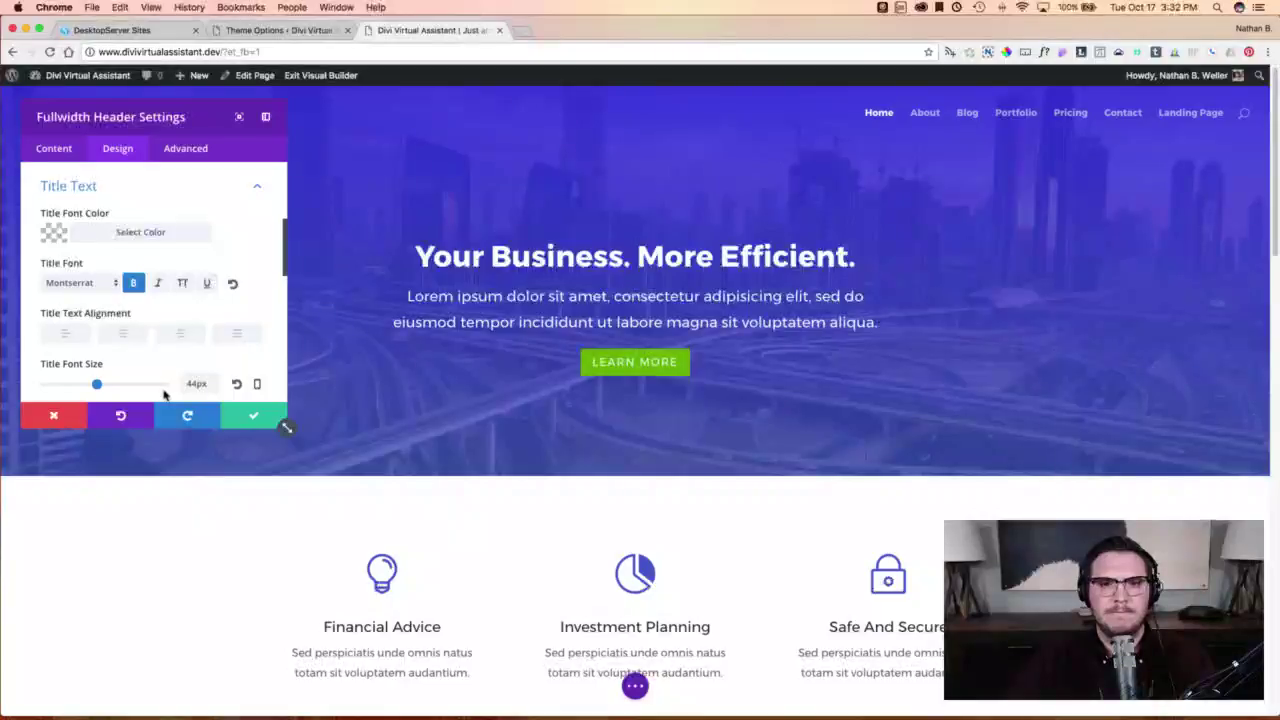
{"action": "left_click", "coordinate": [245, 416]}
Replace the header's body text with "Get more done than you ever thought before with your very own virtual assistant.".
{"action": "left_click", "coordinate": [797, 322]}
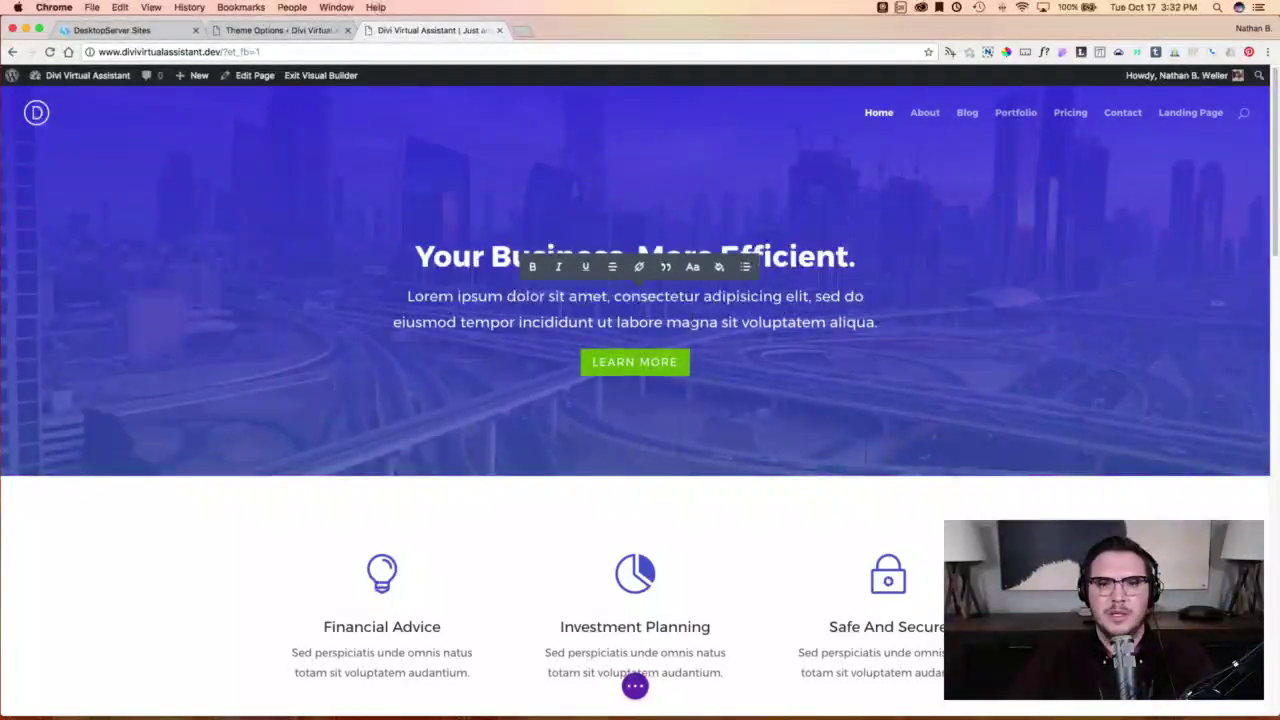
{"action": "key", "text": "super+a"}
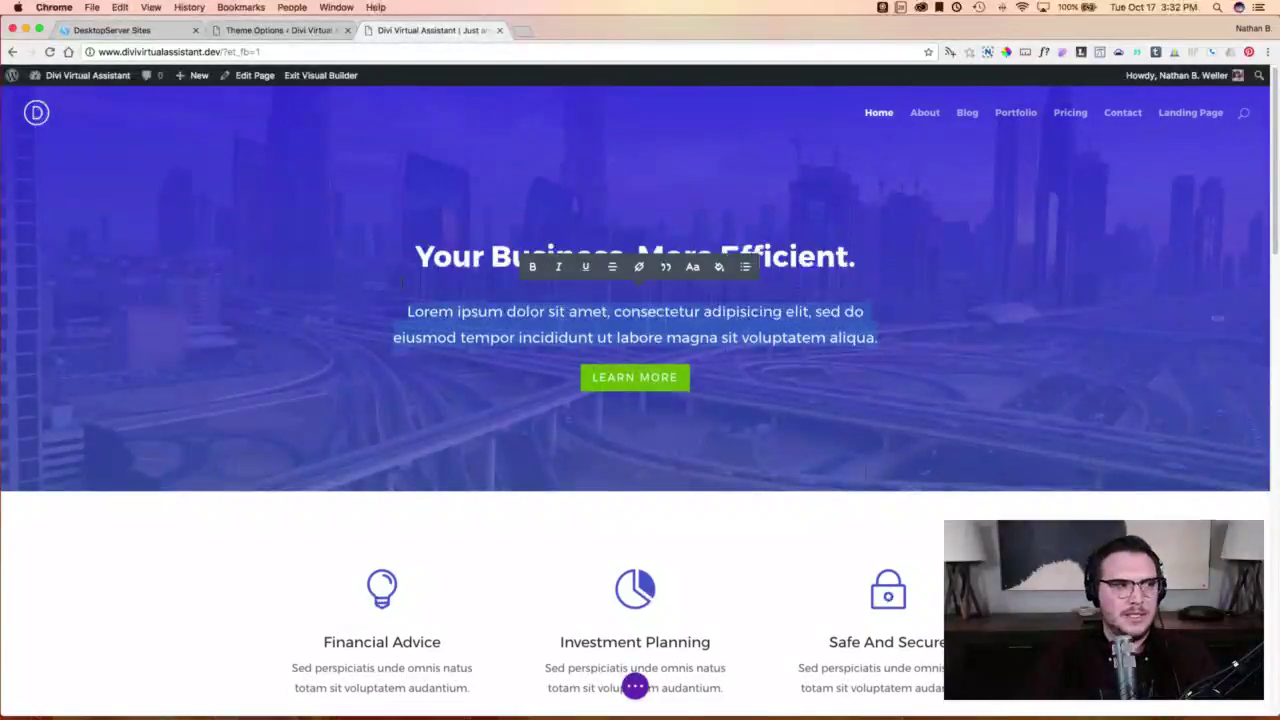
{"action": "type", "text": "Get more d"}
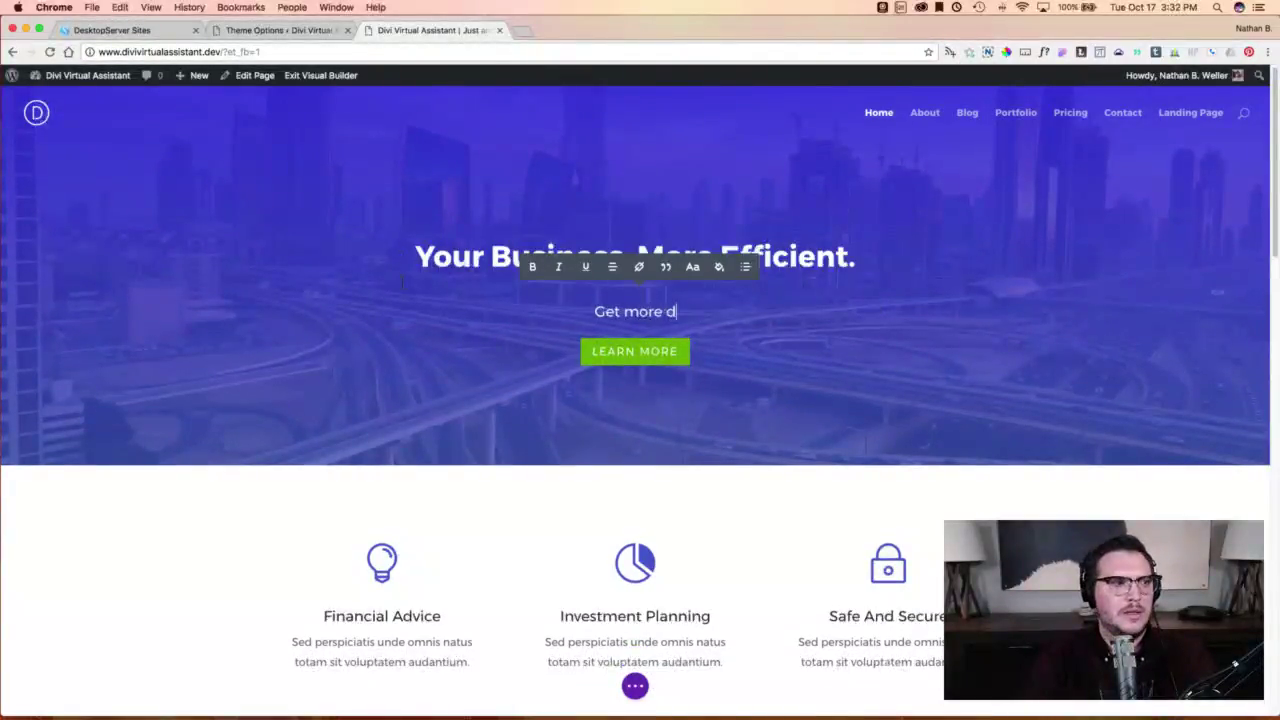
{"action": "type", "text": "one than you ever though"}
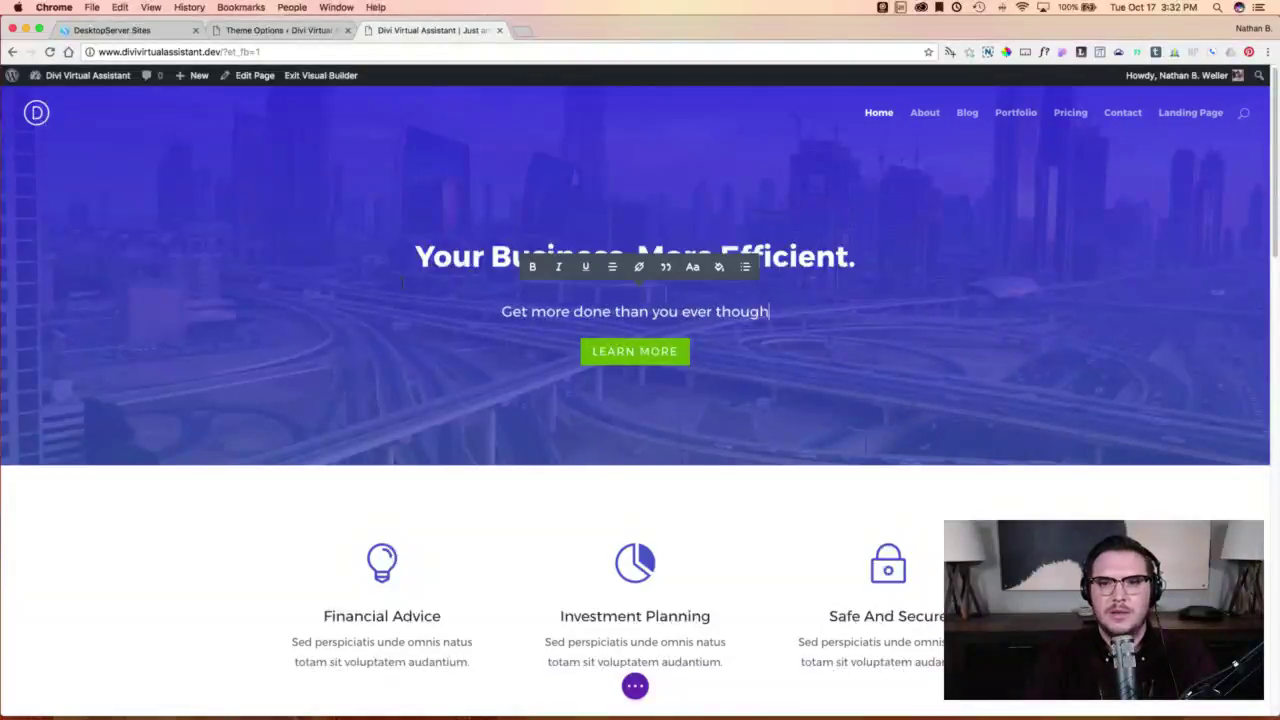
{"action": "type", "text": "t before with you"}
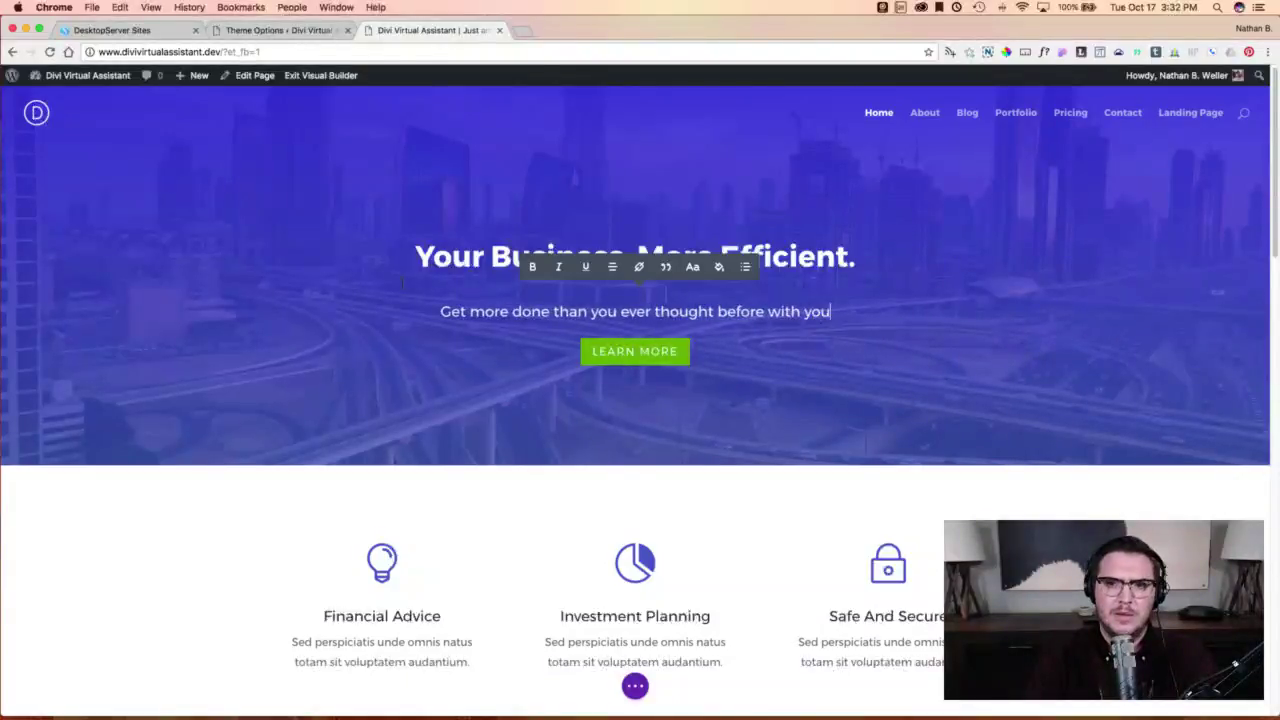
{"action": "type", "text": "r very own virtual assistant."}
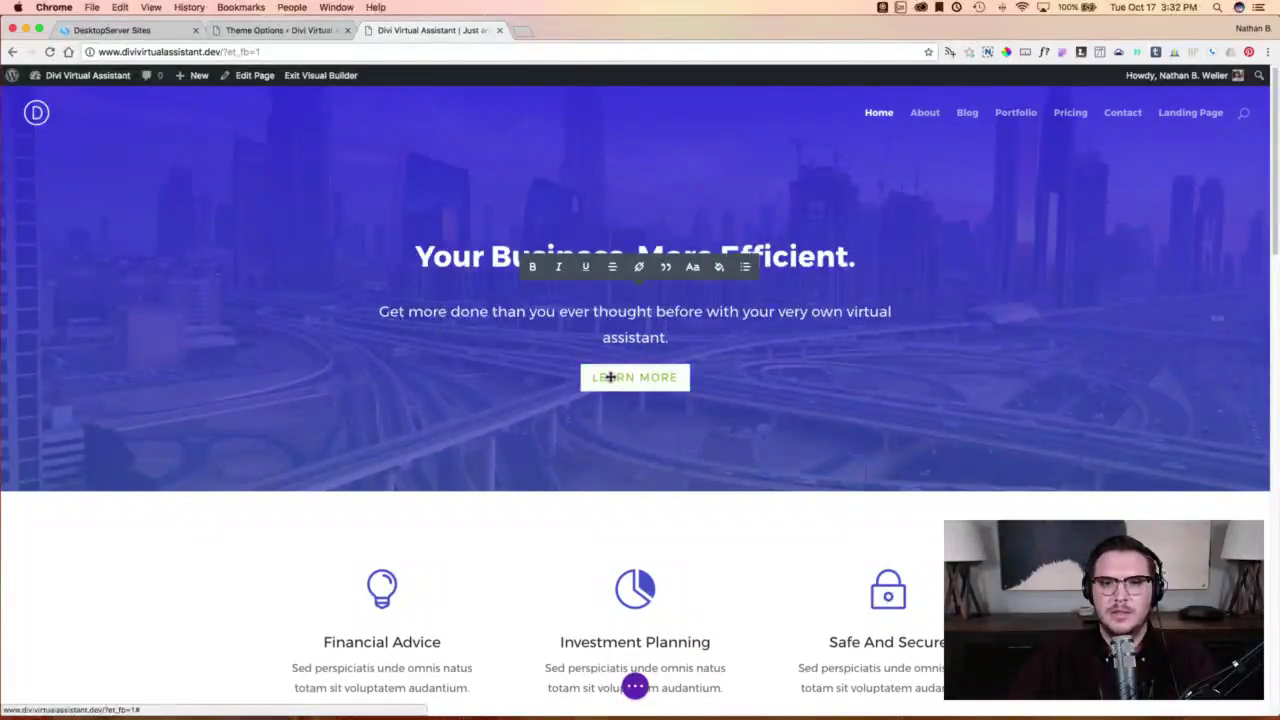
{"action": "left_click", "coordinate": [336, 175]}
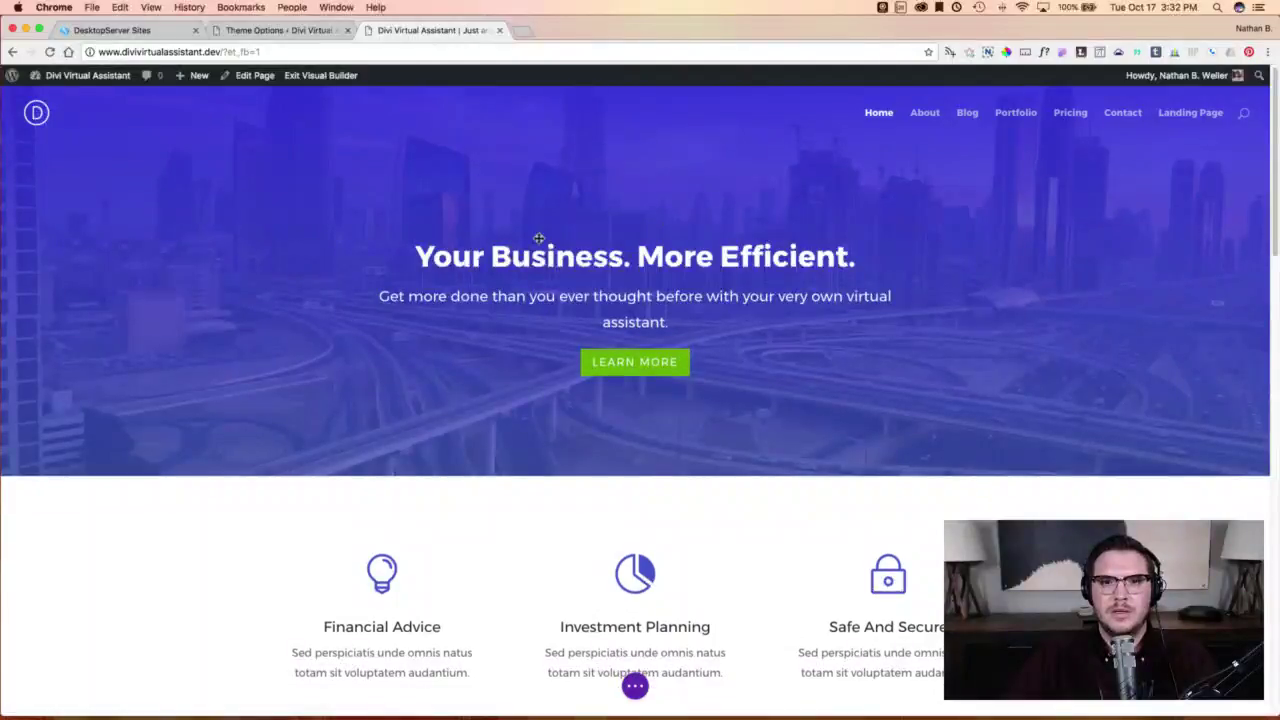
Set the header's Button #1 text to "get a virtual assistant today" and save the module settings.
{"action": "left_click", "coordinate": [622, 176]}
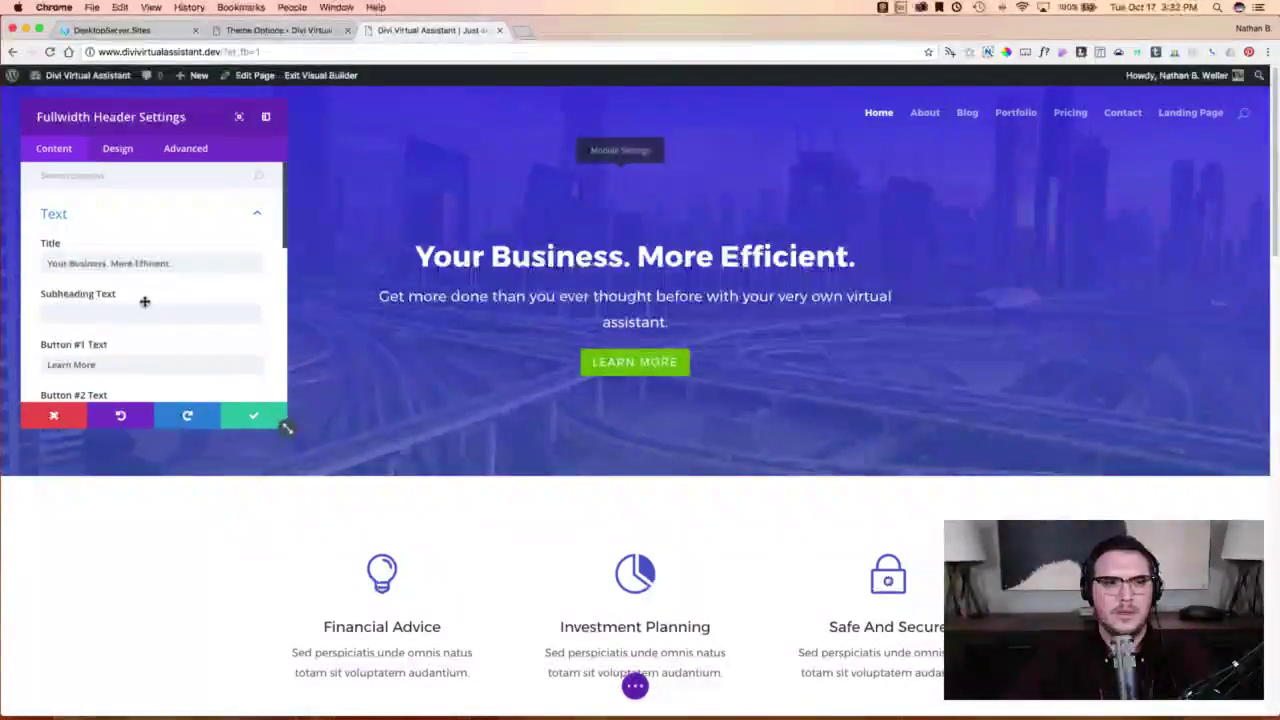
{"action": "scroll", "coordinate": [140, 300], "scroll_direction": "down", "scroll_amount": 2}
{"action": "left_click_drag", "start_coordinate": [117, 303], "coordinate": [30, 315]}
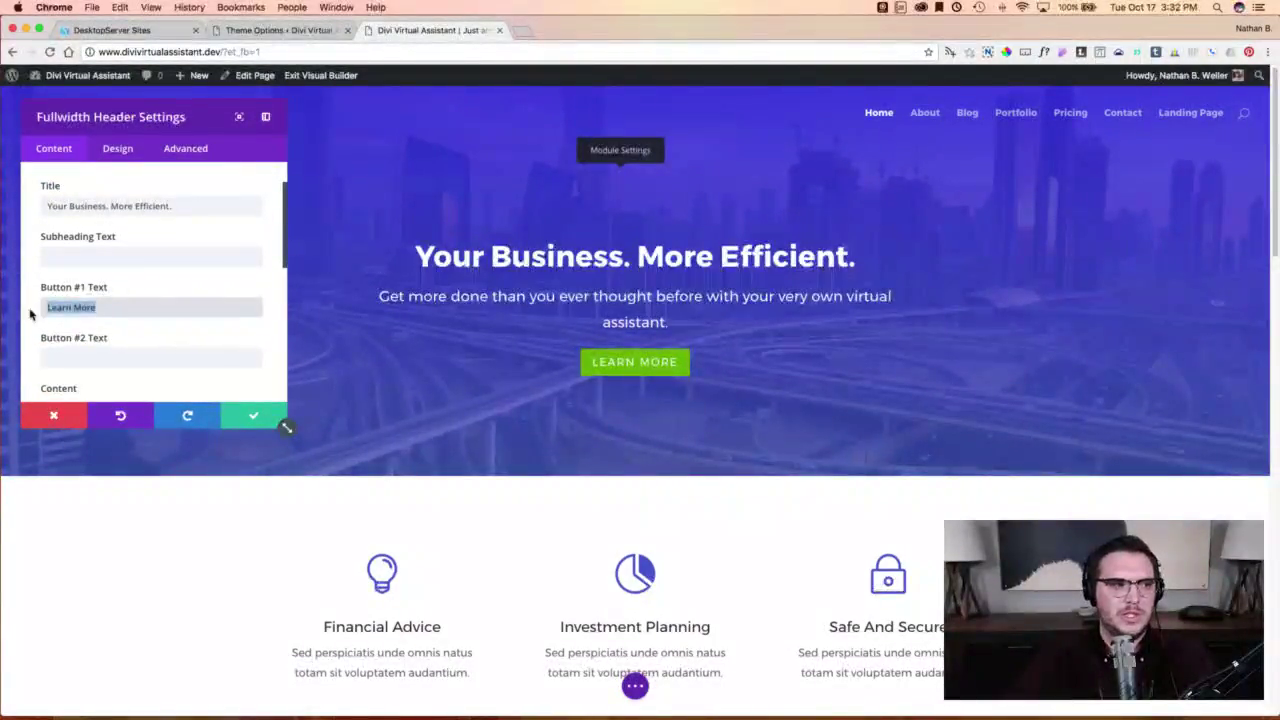
{"action": "type", "text": "get a vir"}
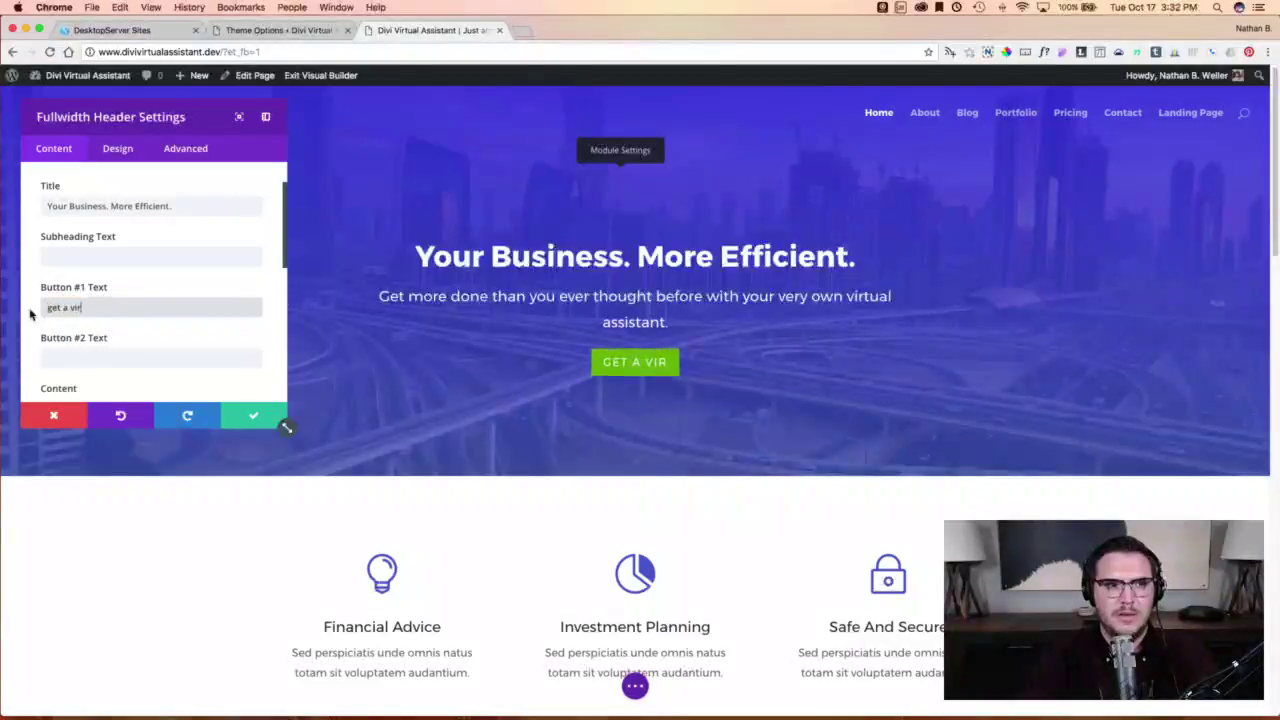
{"action": "type", "text": "tual assist"}
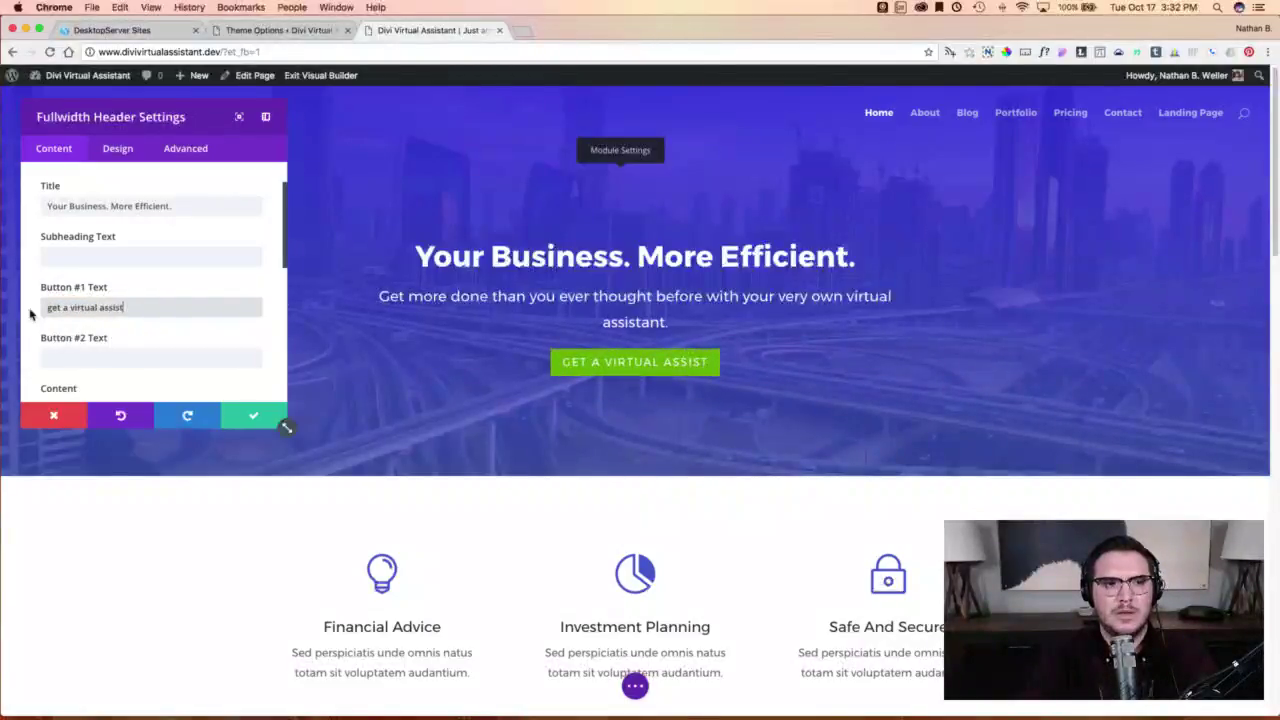
{"action": "type", "text": "ant today"}
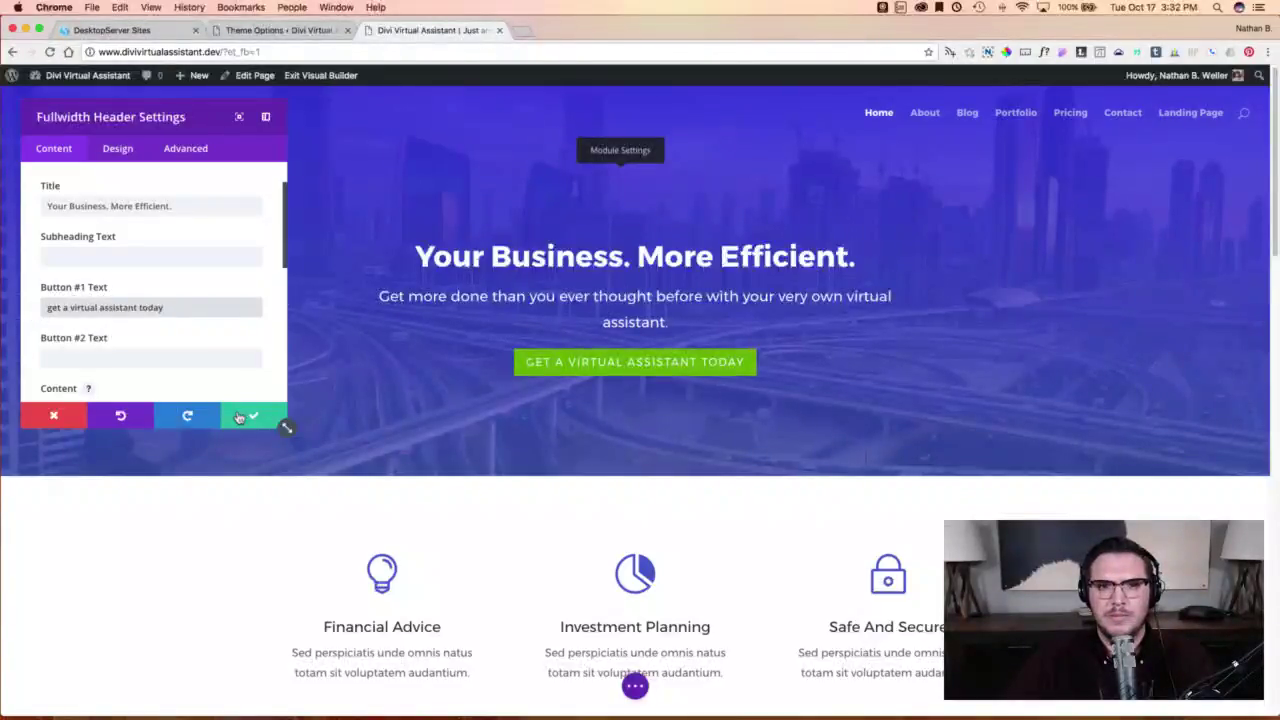
{"action": "left_click", "coordinate": [245, 416]}
Replace the three-blurb section below the header with the saved Business Services section from the library.
{"action": "scroll", "coordinate": [423, 406], "scroll_direction": "down", "scroll_amount": 3}
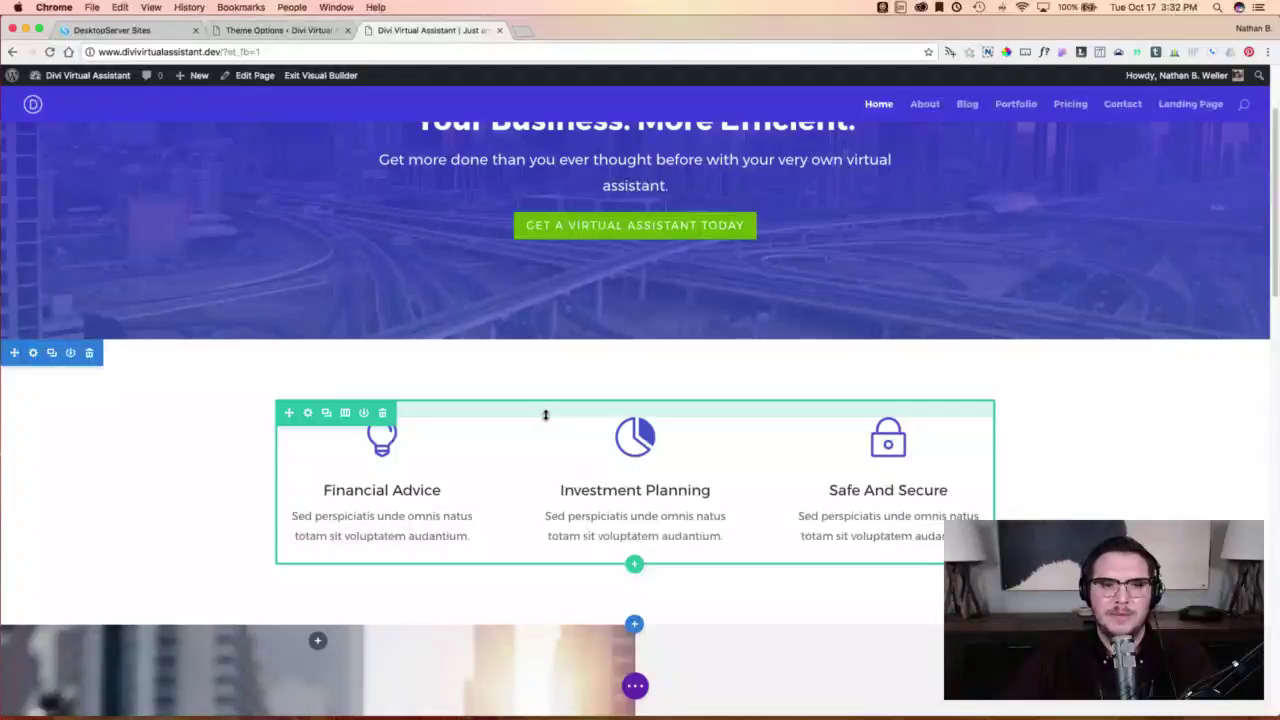
{"action": "left_click", "coordinate": [89, 352]}
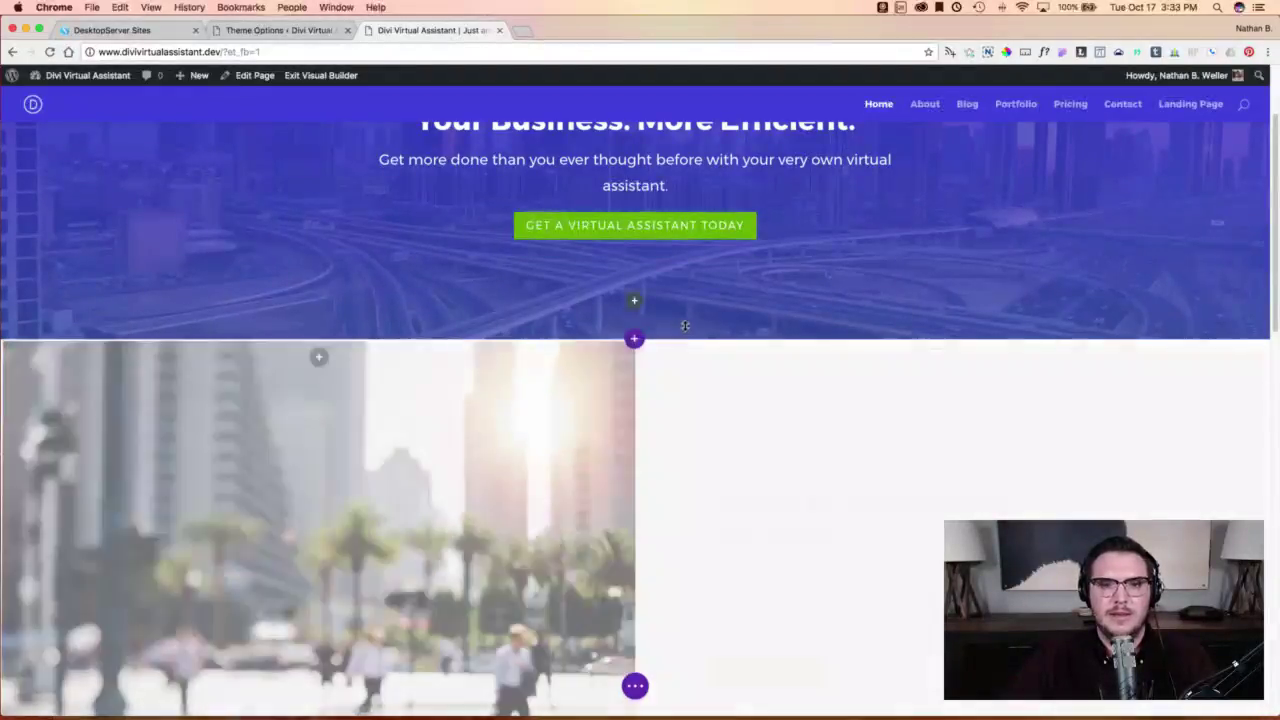
{"action": "left_click", "coordinate": [634, 339]}
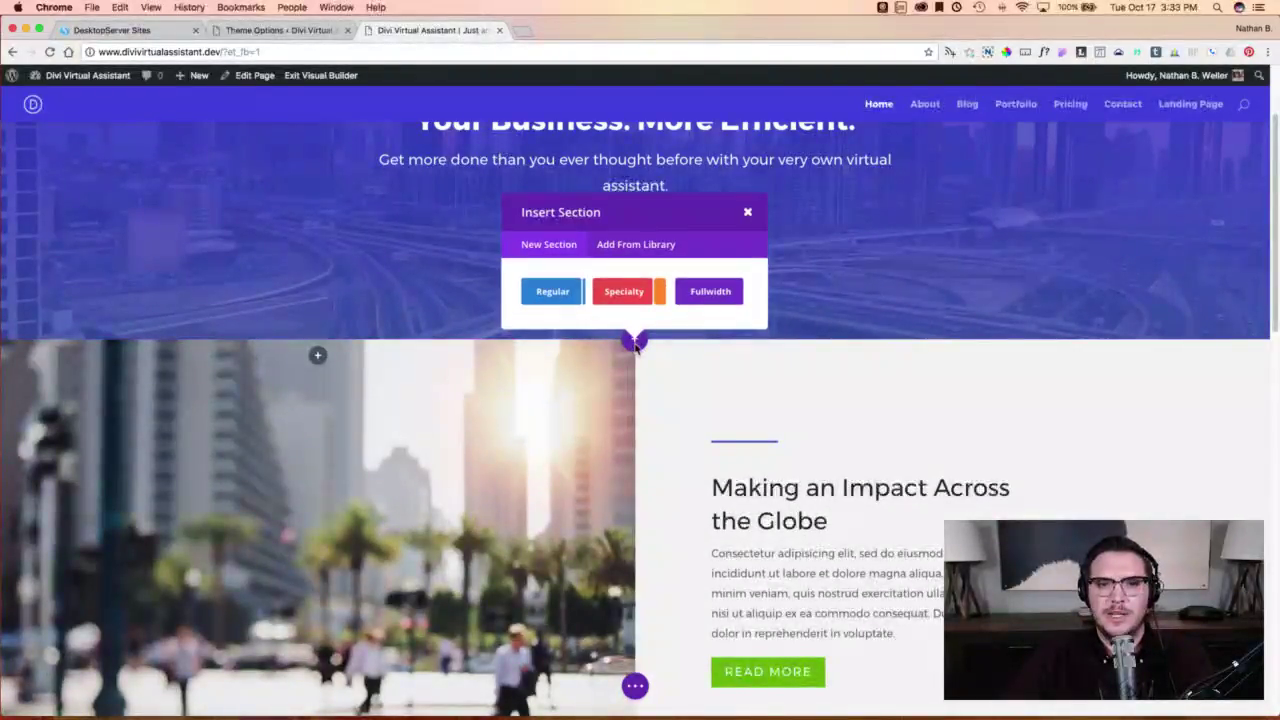
{"action": "left_click", "coordinate": [636, 246]}
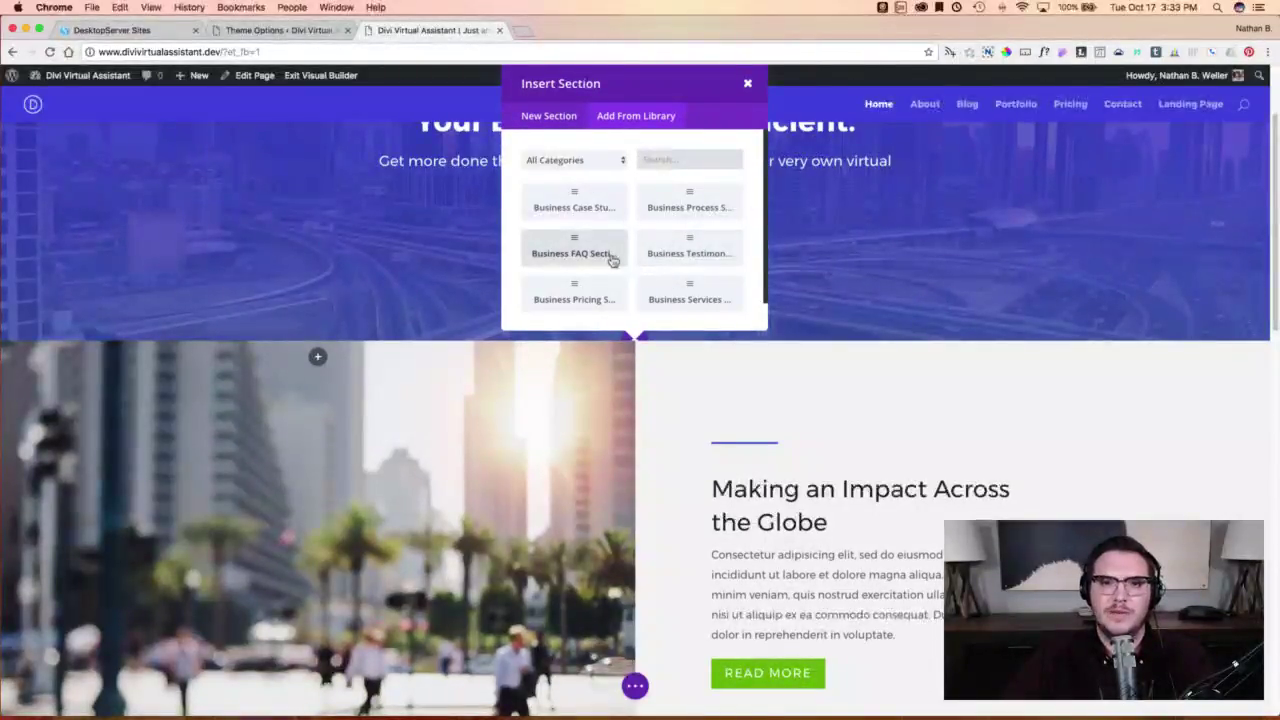
{"action": "left_click", "coordinate": [672, 293]}
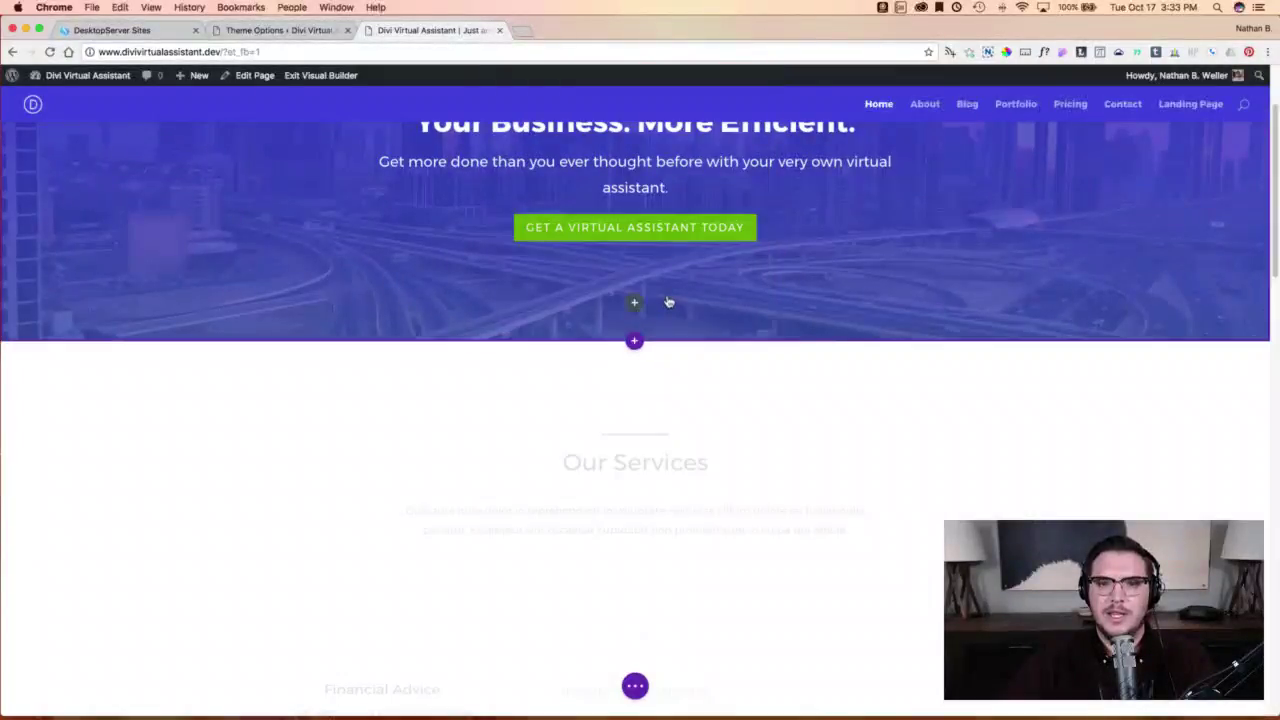
Duplicate the three-blurb row in the Our Services section.
{"action": "scroll", "coordinate": [1215, 460], "scroll_direction": "down", "scroll_amount": 3}
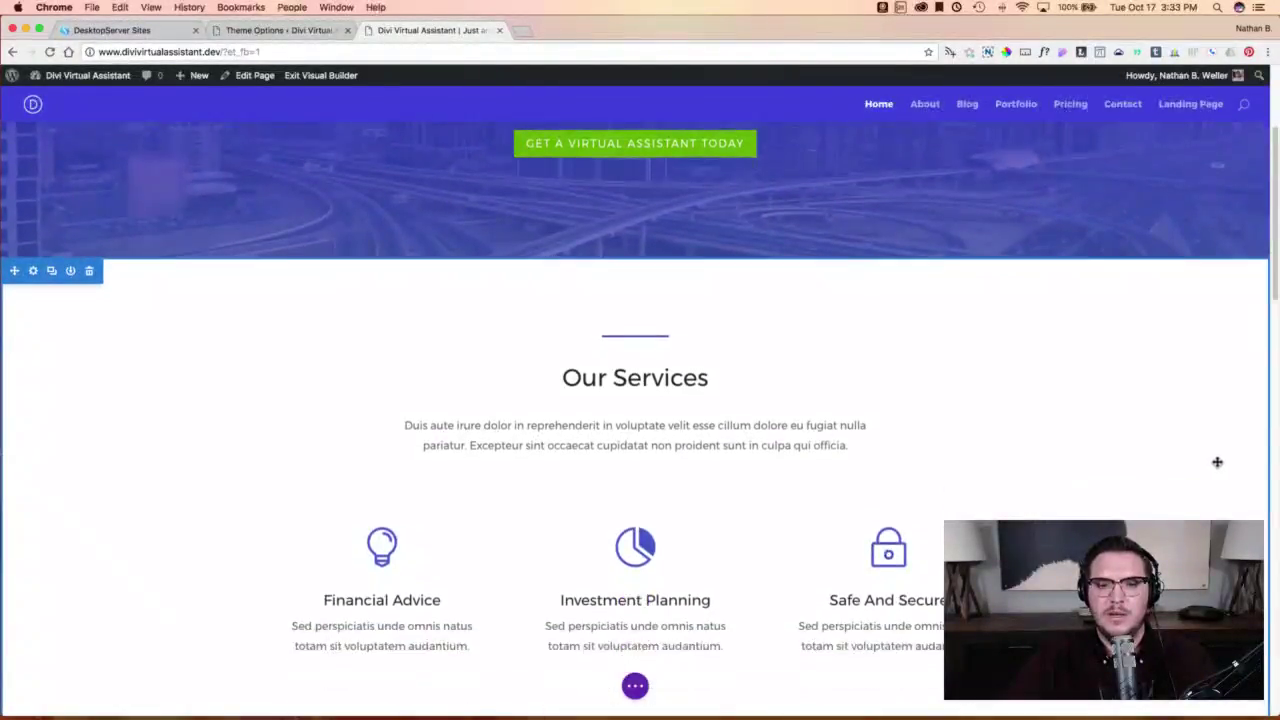
{"action": "scroll", "coordinate": [1214, 459], "scroll_direction": "down", "scroll_amount": 2}
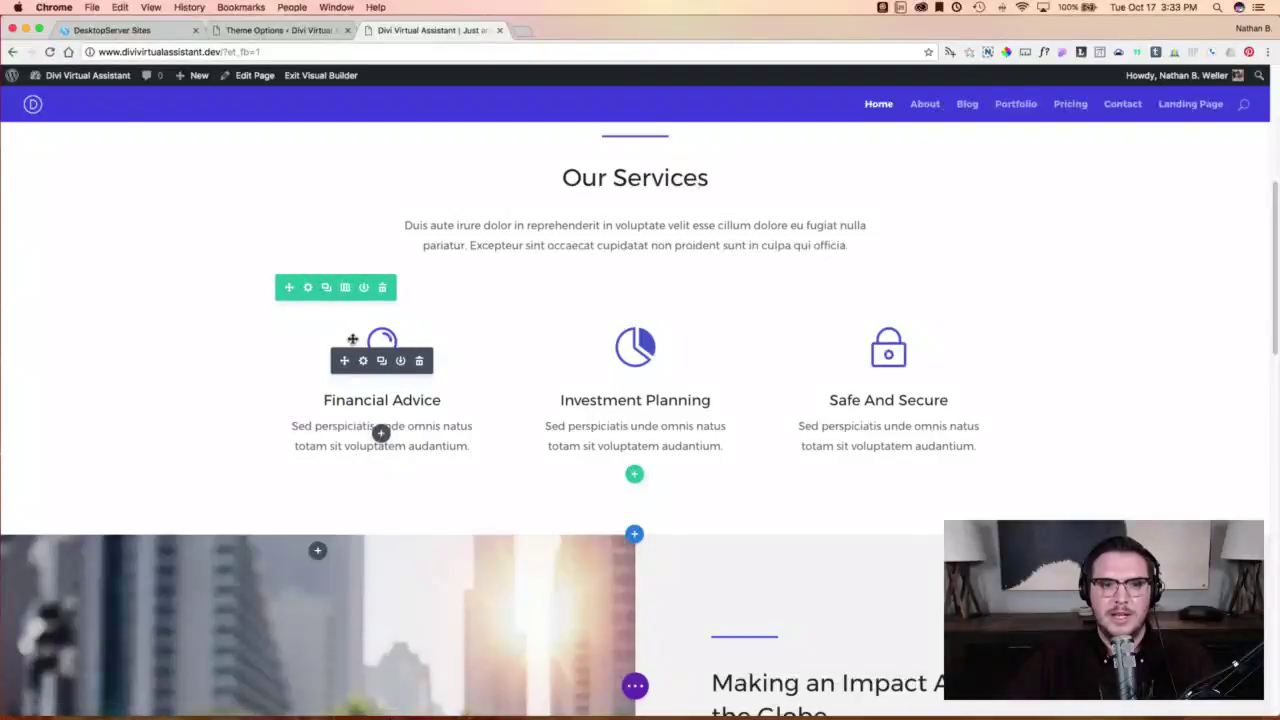
{"action": "left_click", "coordinate": [326, 289]}
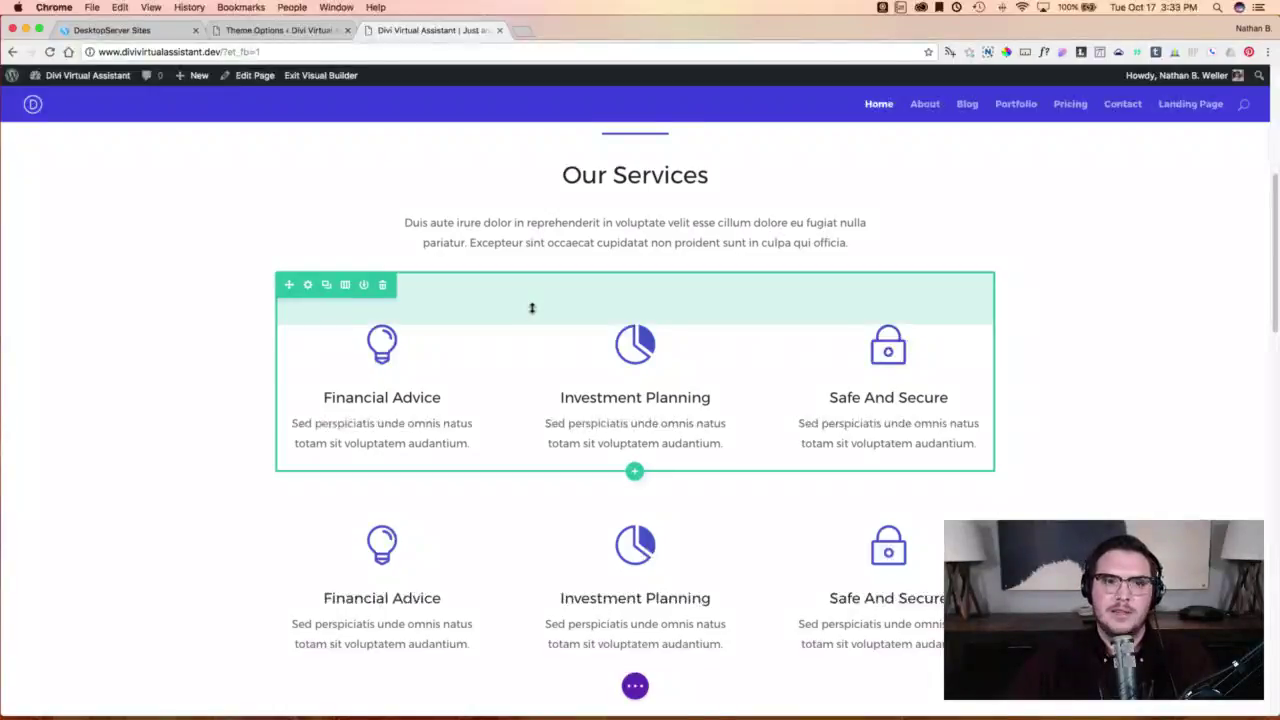
{"action": "scroll", "coordinate": [443, 327], "scroll_direction": "down", "scroll_amount": 1}
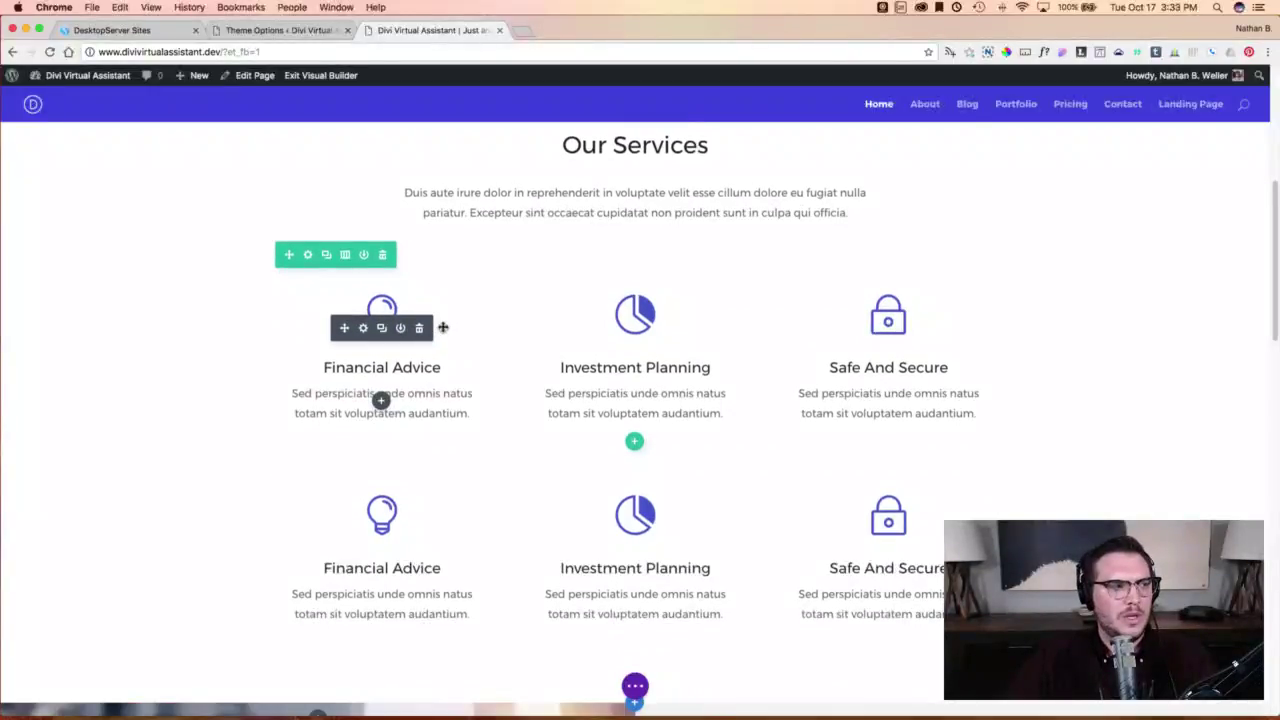
{"action": "scroll", "coordinate": [443, 327], "scroll_direction": "up", "scroll_amount": 5}
{"action": "scroll", "coordinate": [443, 327], "scroll_direction": "down", "scroll_amount": 4}
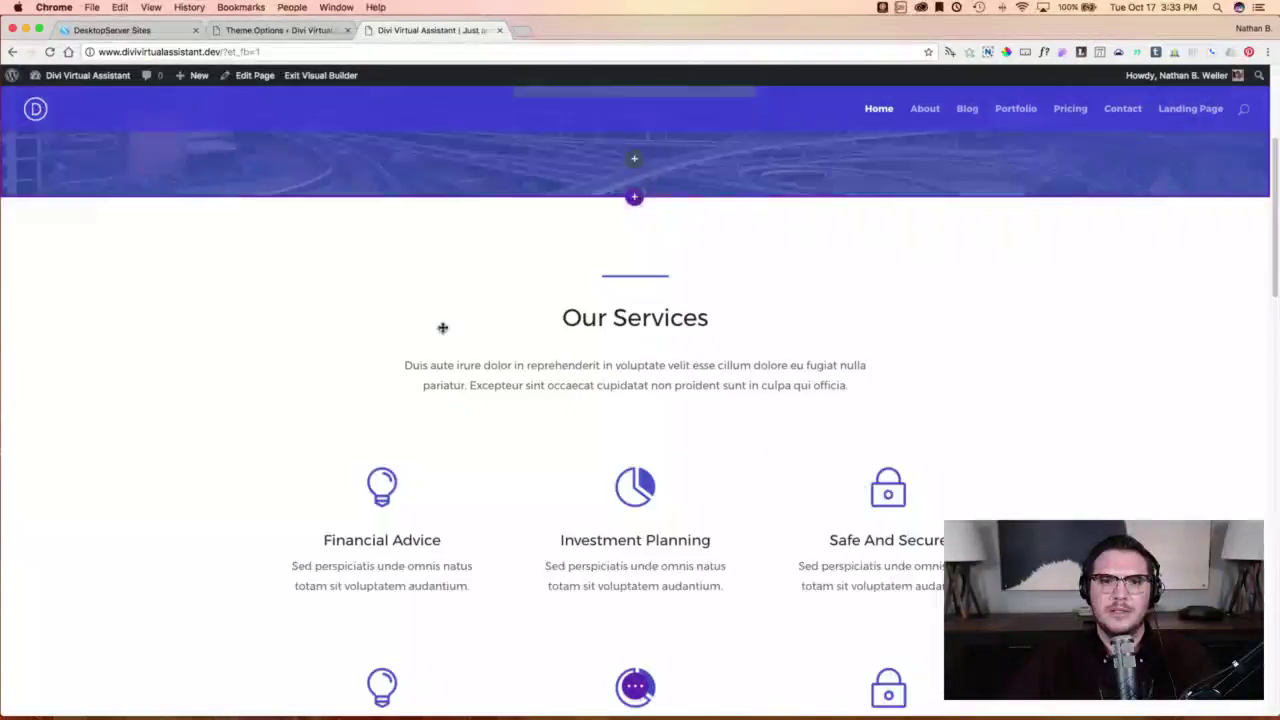
{"action": "scroll", "coordinate": [442, 327], "scroll_direction": "down", "scroll_amount": 2}
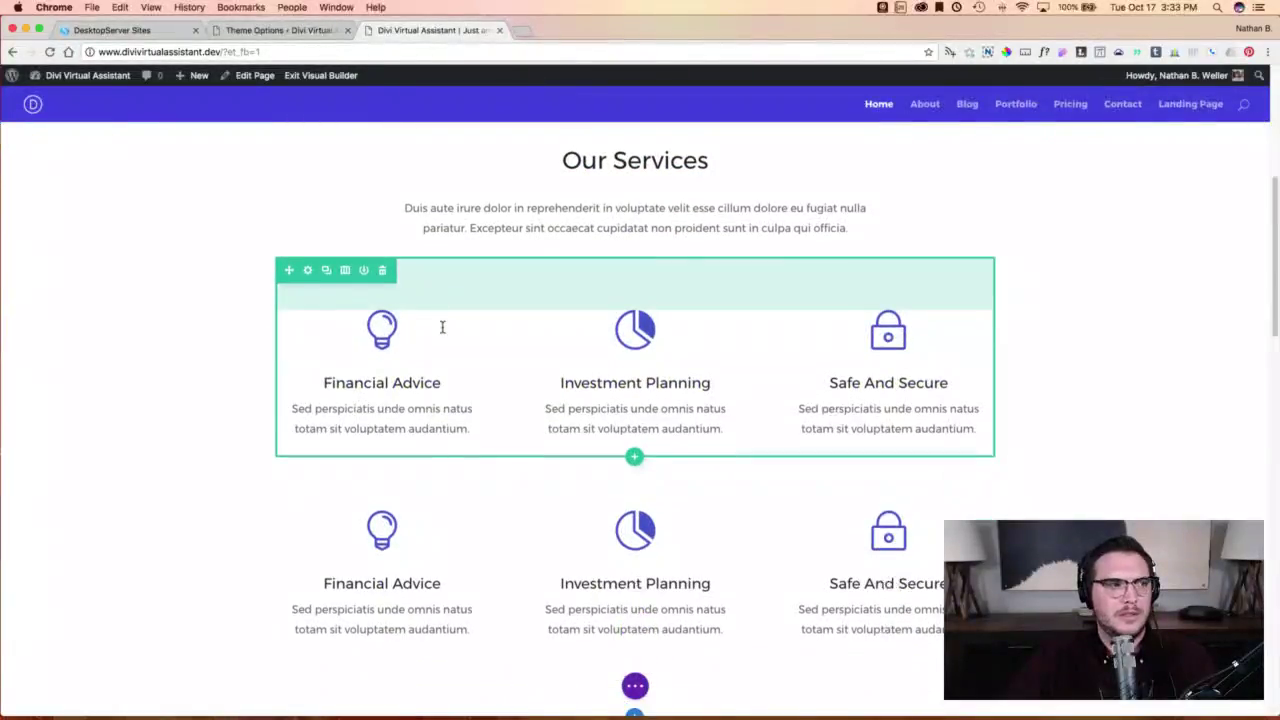
Retitle the first row's Financial Advice blurb "Email Management" and its Investment Planning blurb "Calendar Management".
{"action": "triple_click", "coordinate": [389, 376]}
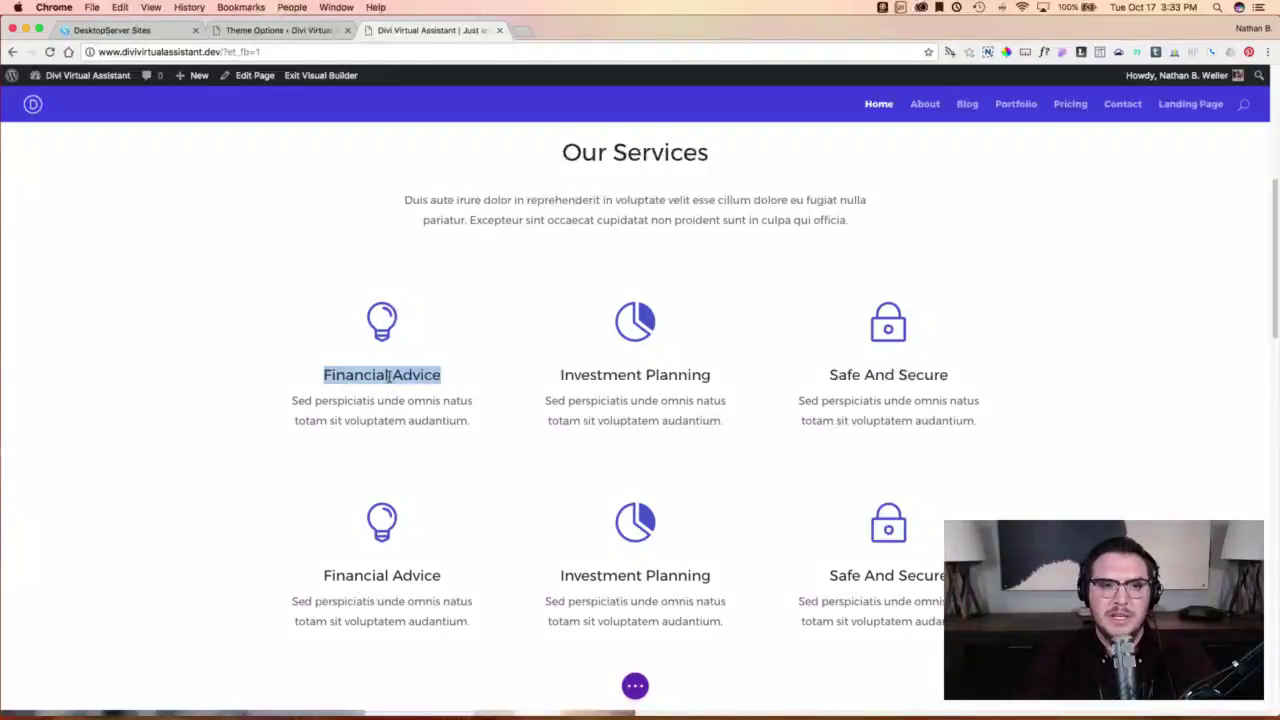
{"action": "type", "text": "Email Management"}
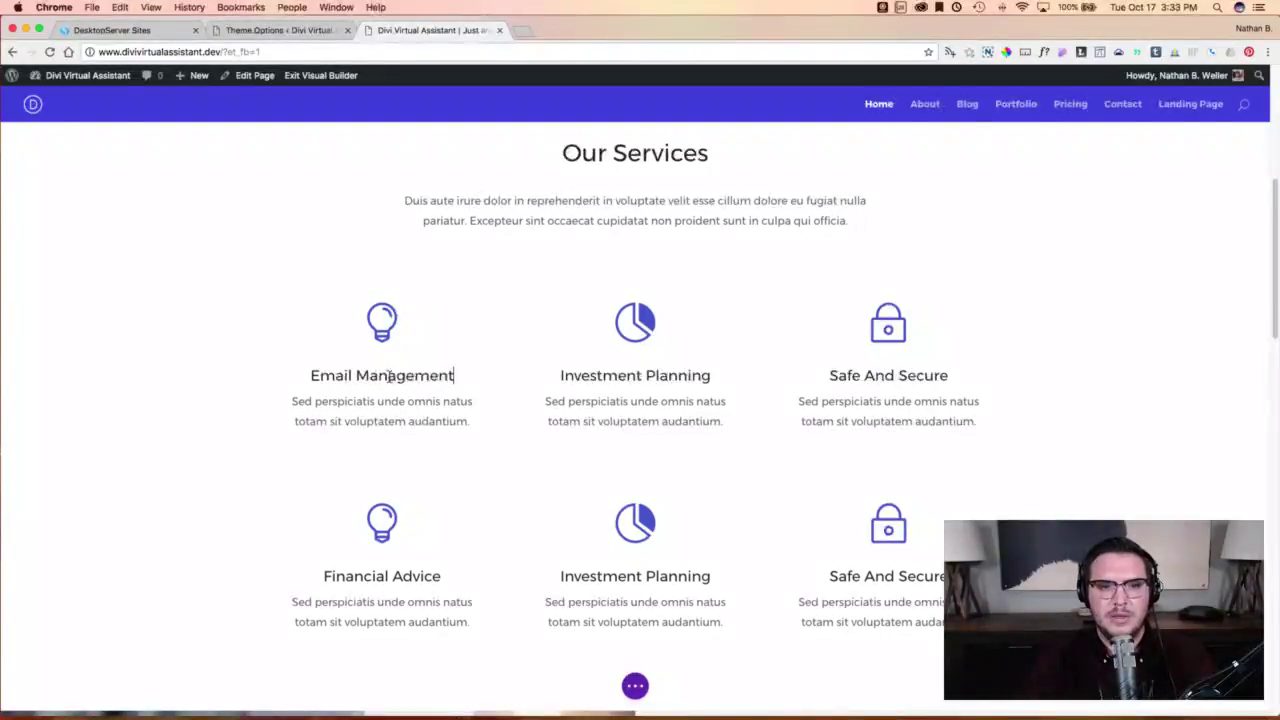
{"action": "triple_click", "coordinate": [611, 373]}
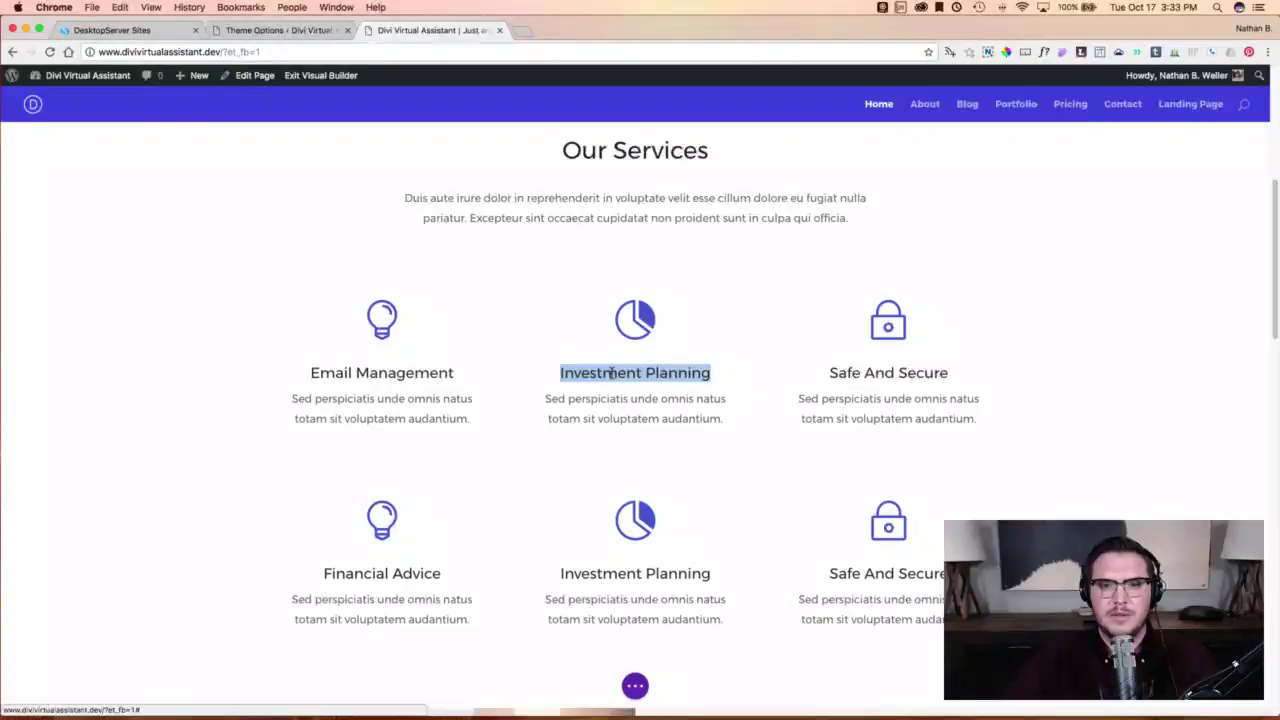
{"action": "type", "text": "Calendar Management"}
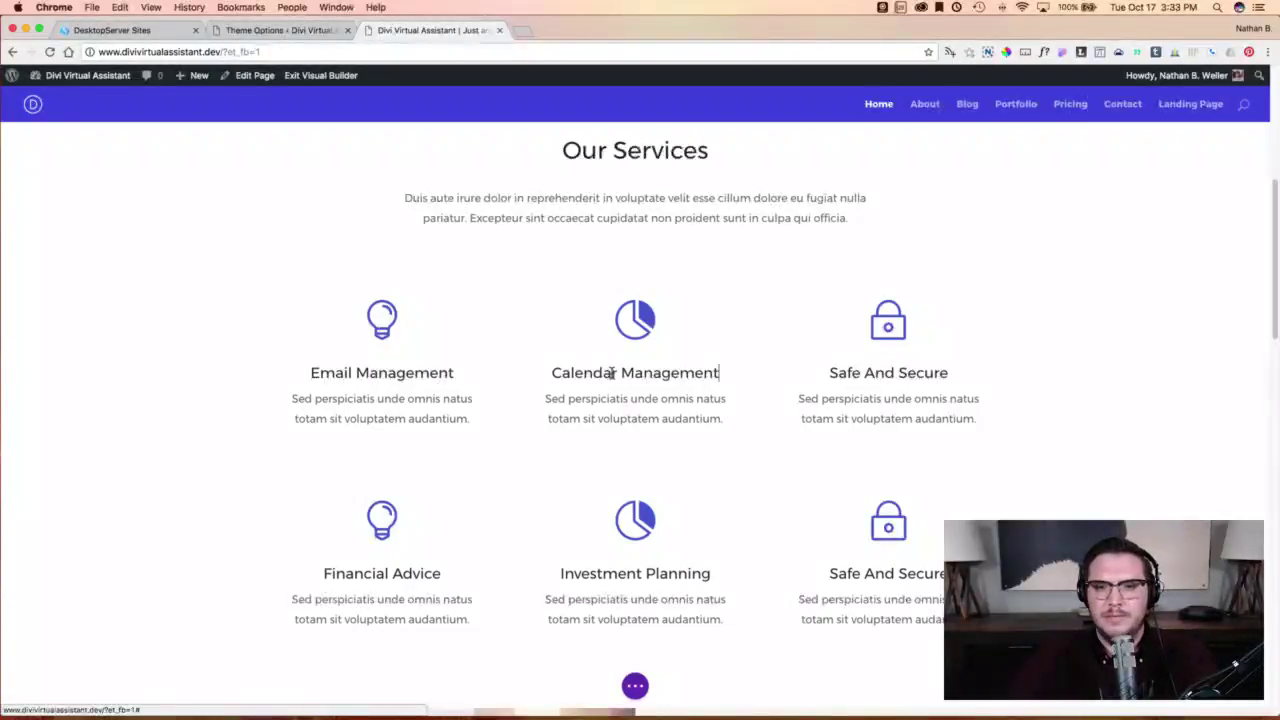
Retitle the first row's Safe And Secure blurb "Social Media Posting".
{"action": "triple_click", "coordinate": [878, 372]}
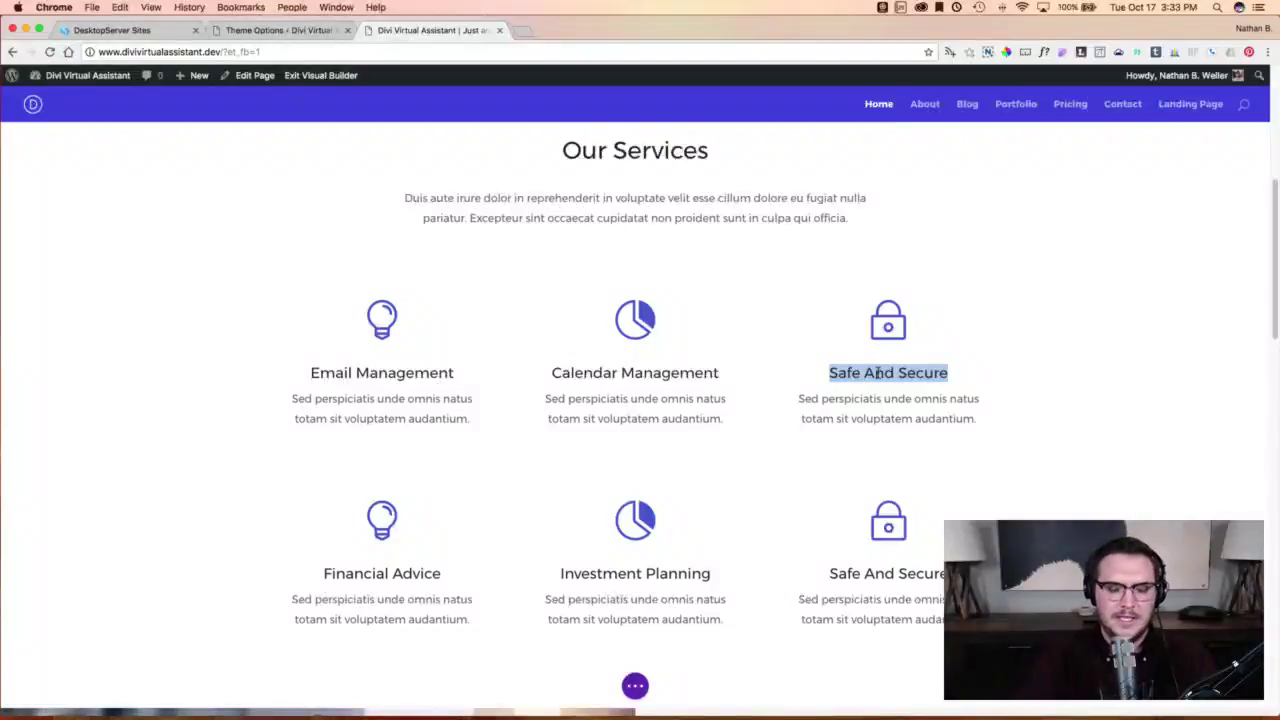
{"action": "type", "text": "Social Media postin"}
{"action": "key", "text": "BackSpace"}
{"action": "key", "text": "BackSpace"}
{"action": "key", "text": "BackSpace"}
{"action": "key", "text": "BackSpace"}
{"action": "key", "text": "BackSpace"}
{"action": "key", "text": "BackSpace"}
{"action": "type", "text": "Posting"}
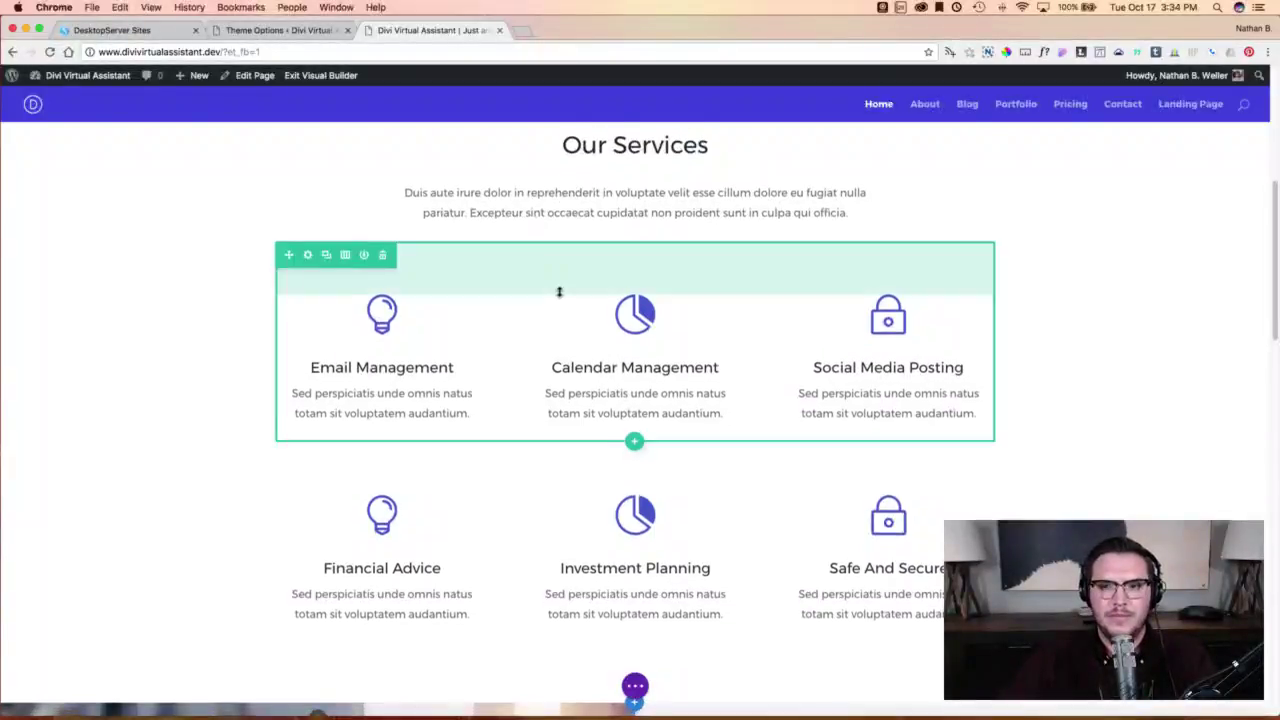
Retitle the second row's Financial Advice blurb "Business Presentations".
{"action": "scroll", "coordinate": [520, 380], "scroll_direction": "down", "scroll_amount": 1}
{"action": "triple_click", "coordinate": [365, 551]}
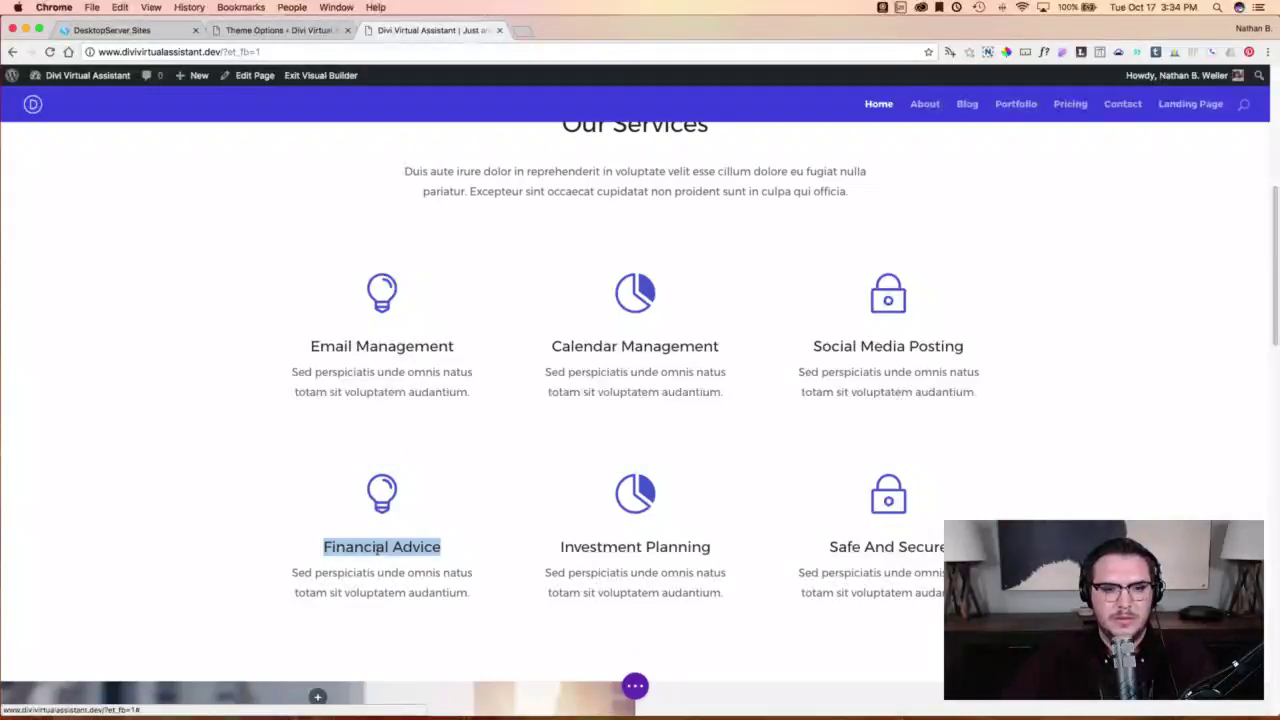
{"action": "type", "text": "Business Pr"}
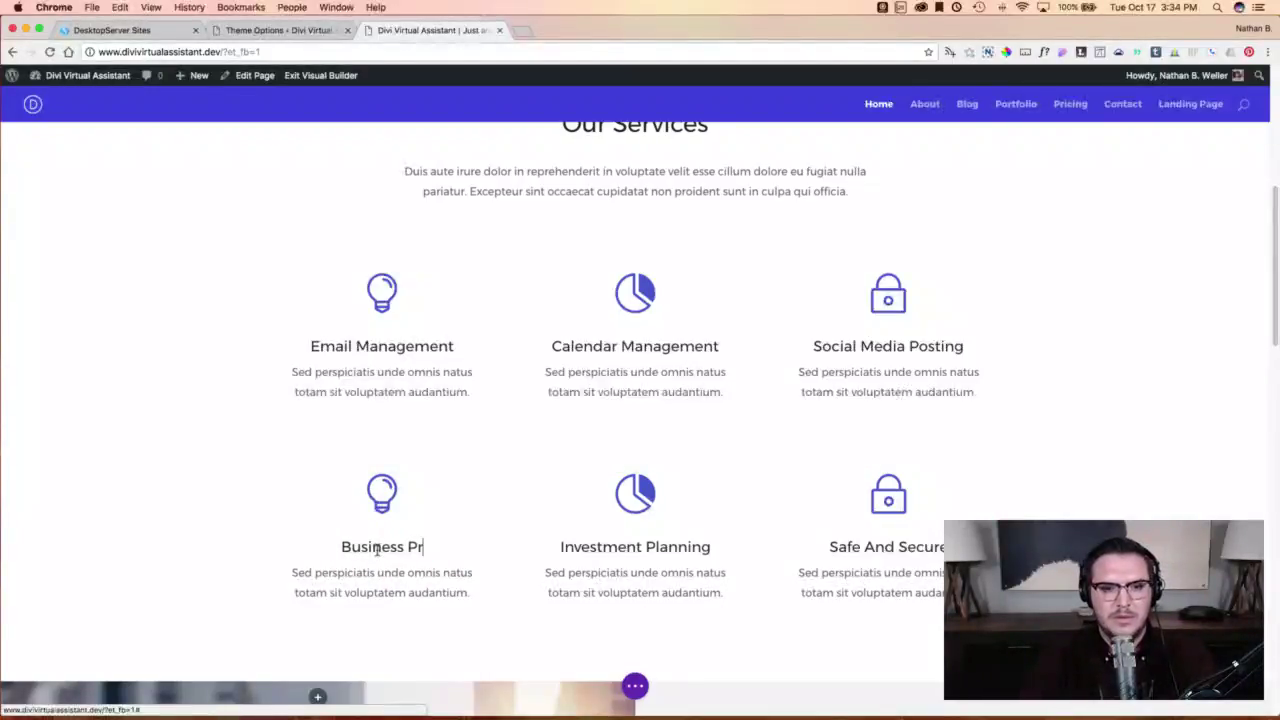
{"action": "type", "text": "esetation"}
{"action": "key", "text": "BackSpace"}
{"action": "key", "text": "BackSpace"}
{"action": "key", "text": "BackSpace"}
{"action": "key", "text": "BackSpace"}
{"action": "key", "text": "BackSpace"}
{"action": "key", "text": "BackSpace"}
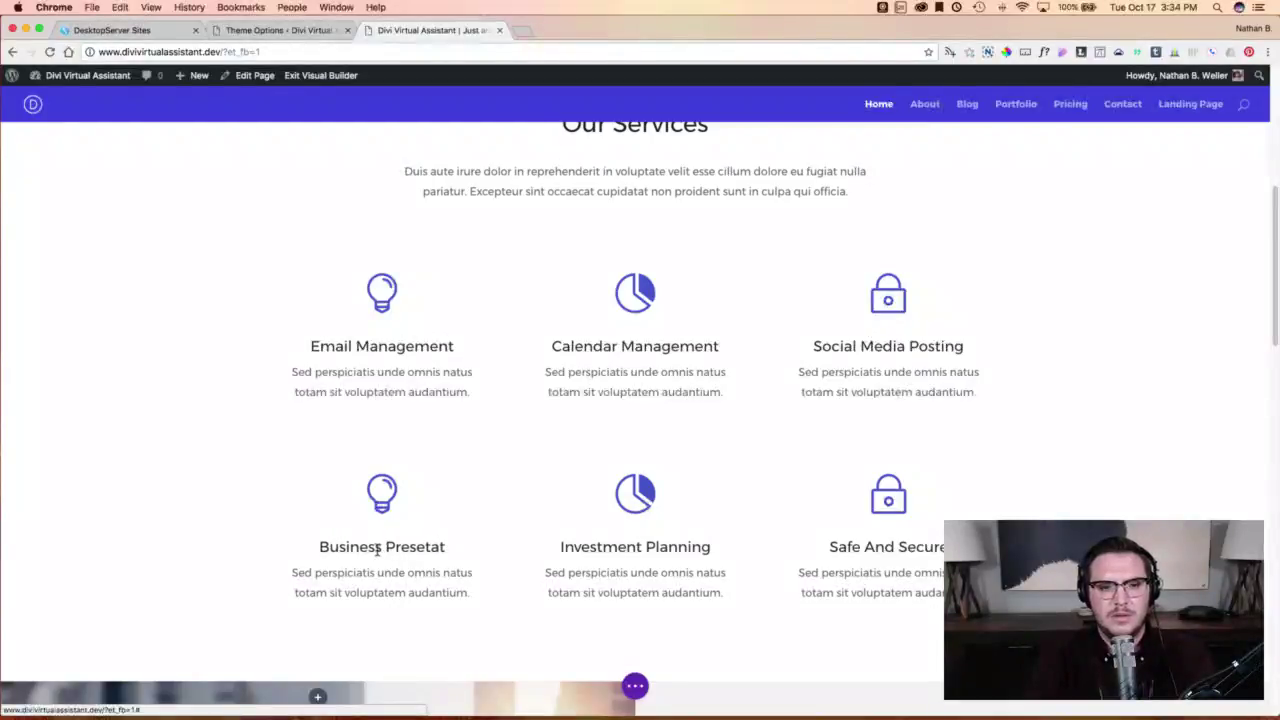
{"action": "type", "text": "ntations"}
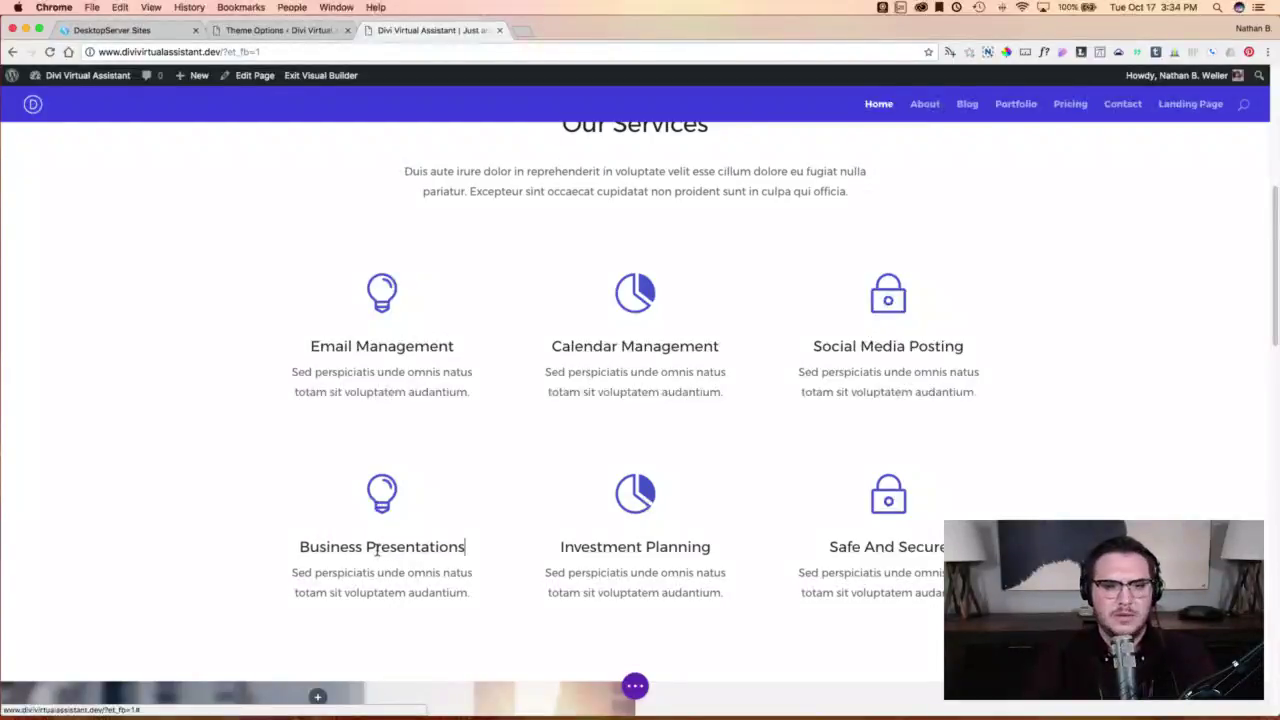
Retitle the second row's Investment Planning blurb "Travel Arrangements".
{"action": "scroll", "coordinate": [630, 478], "scroll_direction": "down", "scroll_amount": 2}
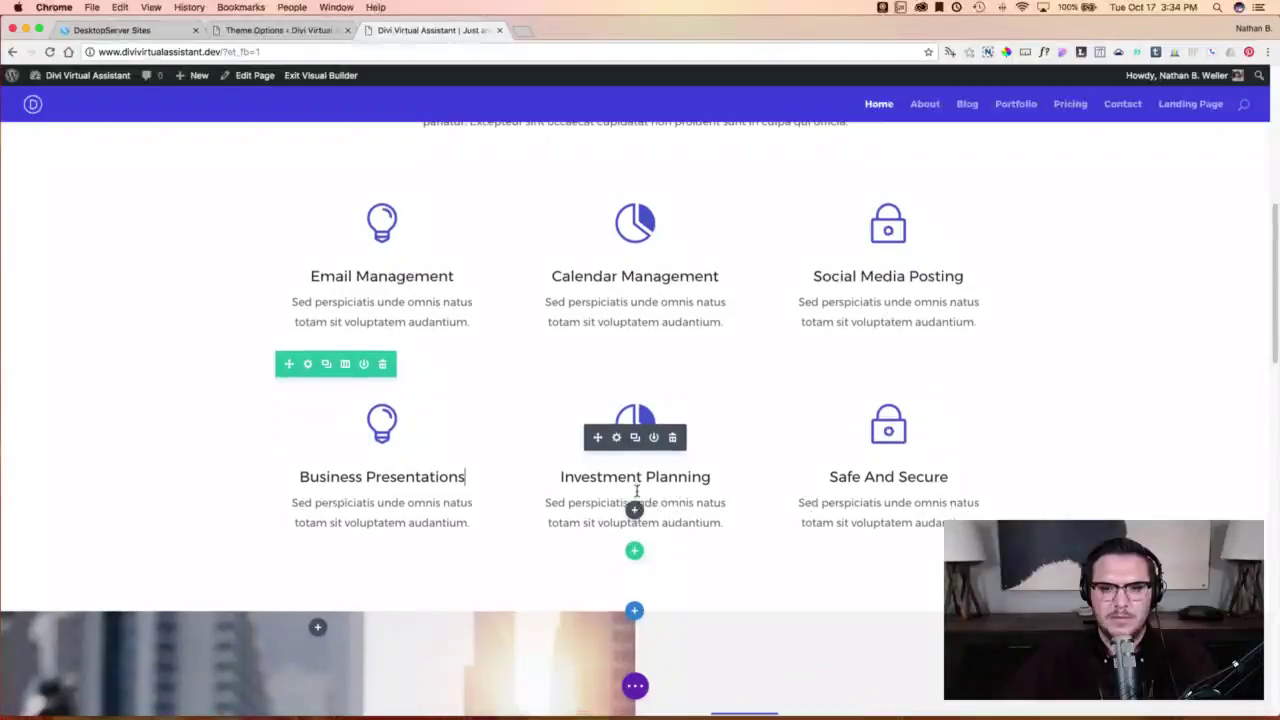
{"action": "triple_click", "coordinate": [630, 478]}
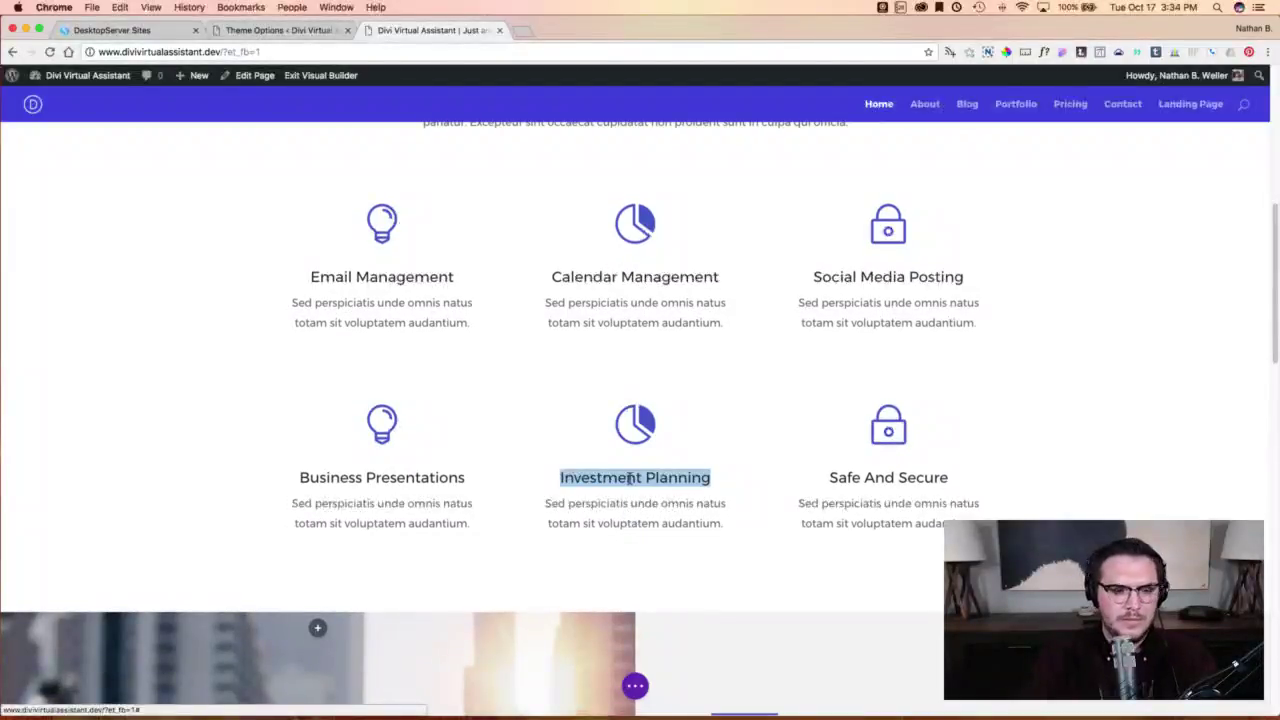
{"action": "type", "text": "Travel Arra"}
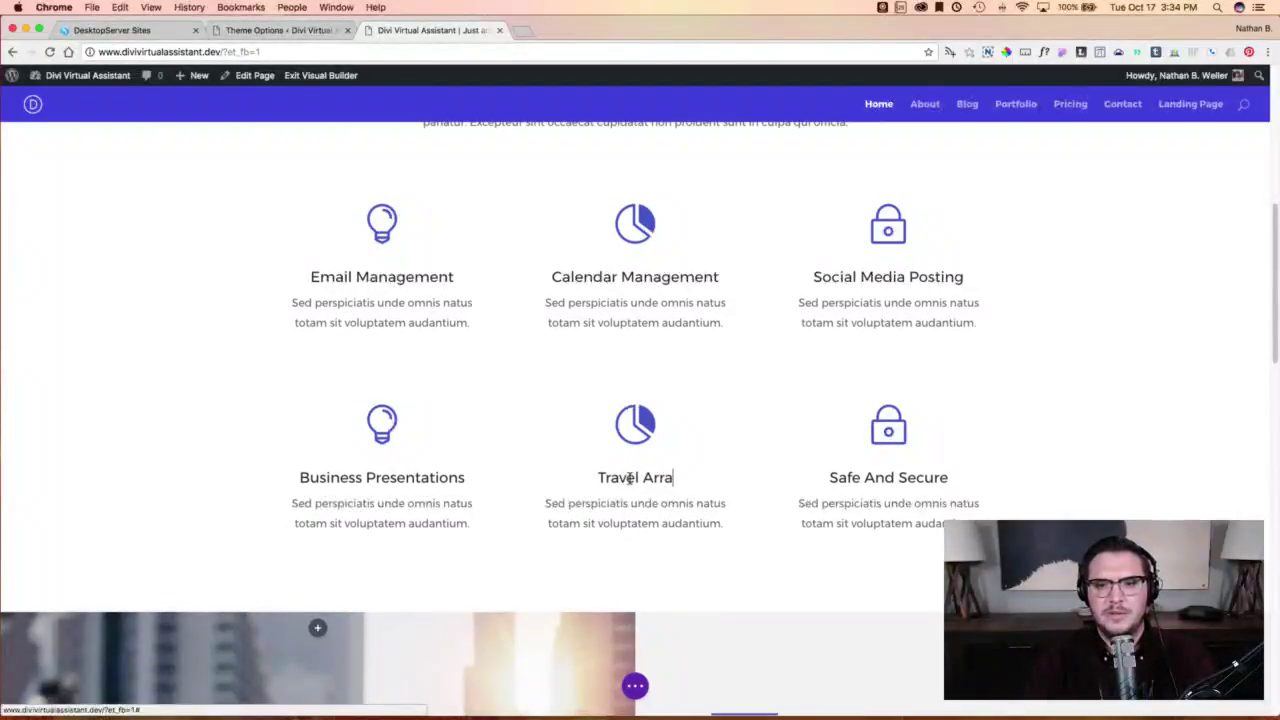
{"action": "type", "text": "ngements"}
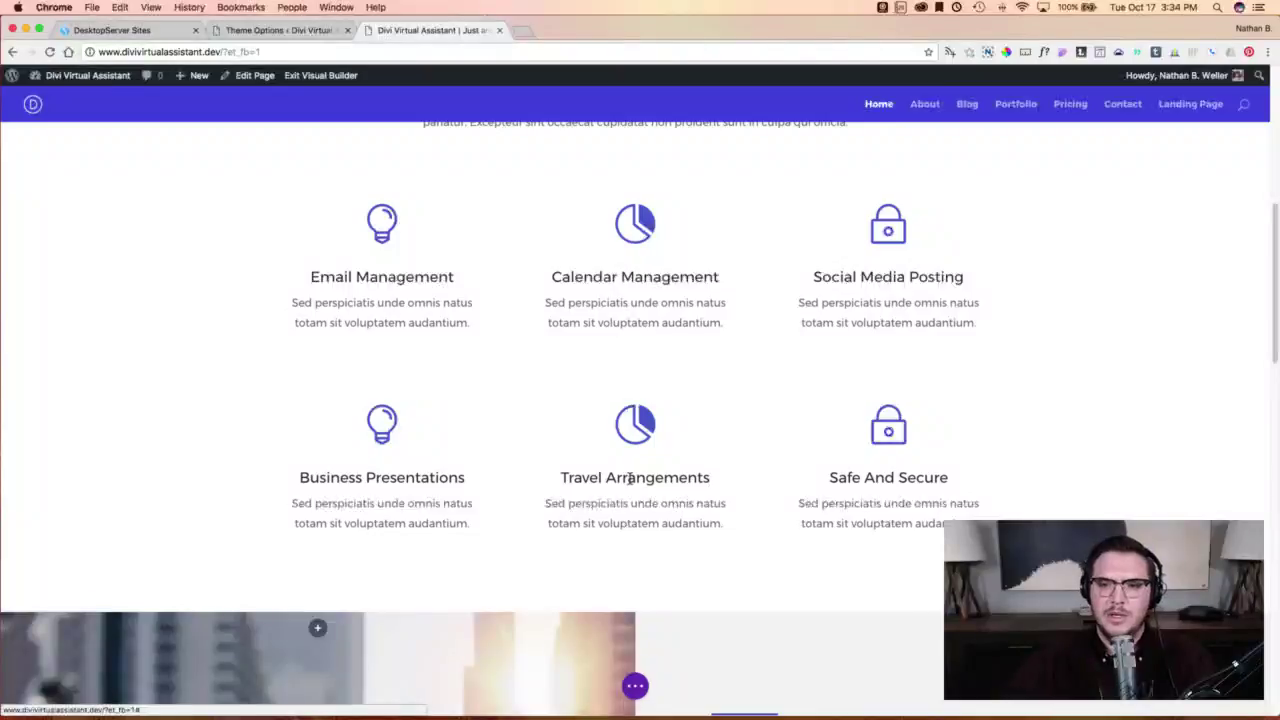
Retitle the second row's Safe And Secure blurb "And More...".
{"action": "triple_click", "coordinate": [877, 480]}
{"action": "type", "text": "Ad Mana"}
{"action": "key", "text": "BackSpace"}
{"action": "key", "text": "BackSpace"}
{"action": "key", "text": "BackSpace"}
{"action": "key", "text": "BackSpace"}
{"action": "key", "text": "BackSpace"}
{"action": "key", "text": "BackSpace"}
{"action": "key", "text": "BackSpace"}
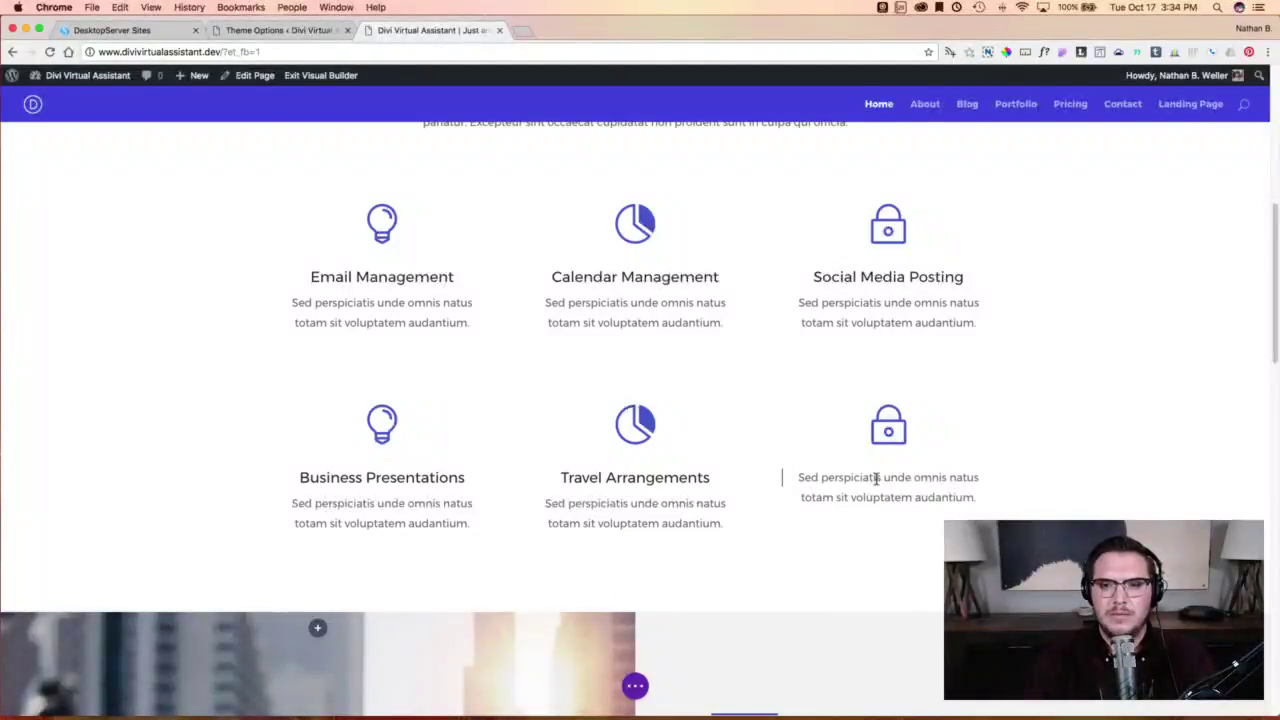
{"action": "key", "text": "super+z"}
{"action": "type", "text": "And More..."}
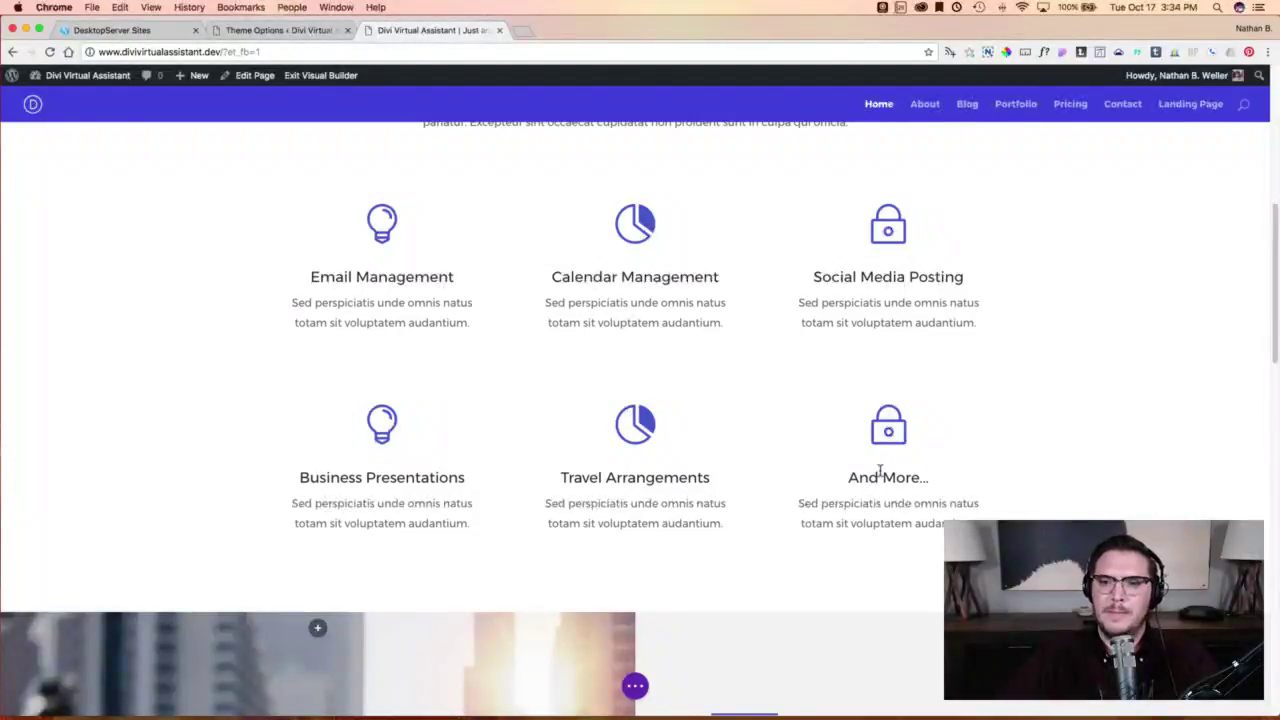
Change the Email Management blurb's icon to the envelope and save the module settings.
{"action": "left_click", "coordinate": [364, 238]}
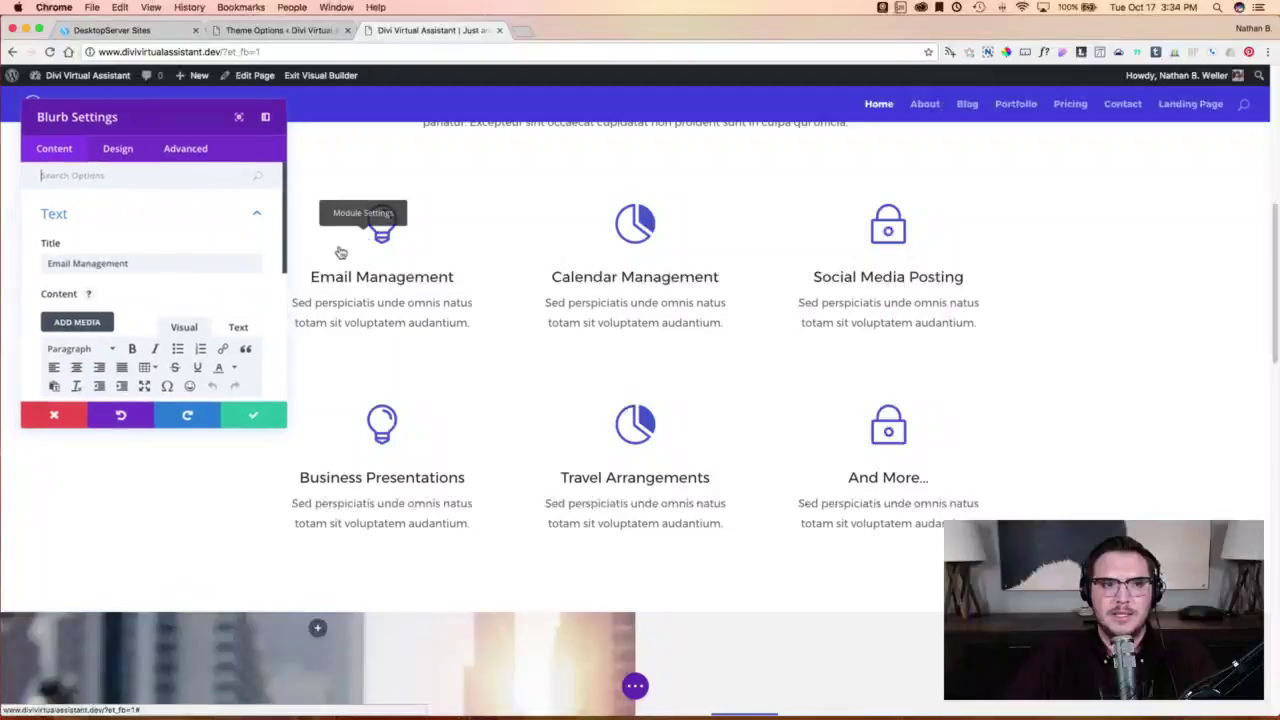
{"action": "scroll", "coordinate": [29, 247], "scroll_direction": "down", "scroll_amount": 5}
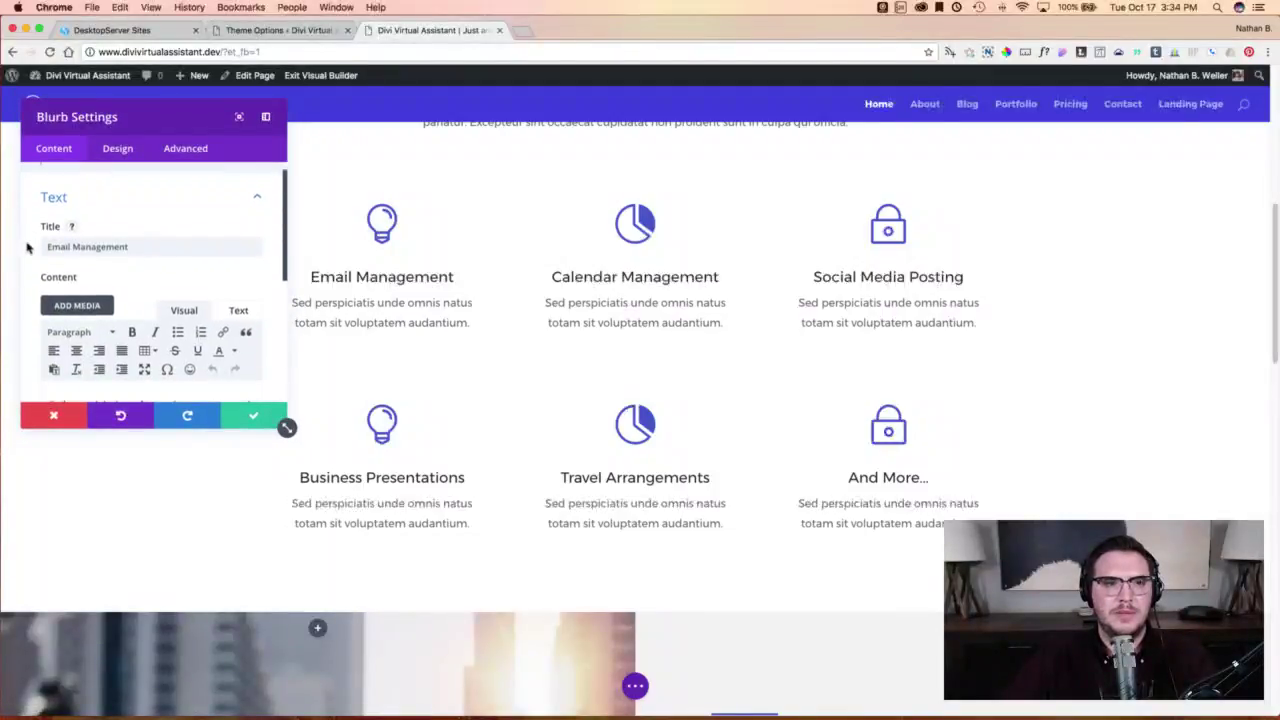
{"action": "scroll", "coordinate": [23, 248], "scroll_direction": "down", "scroll_amount": 2}
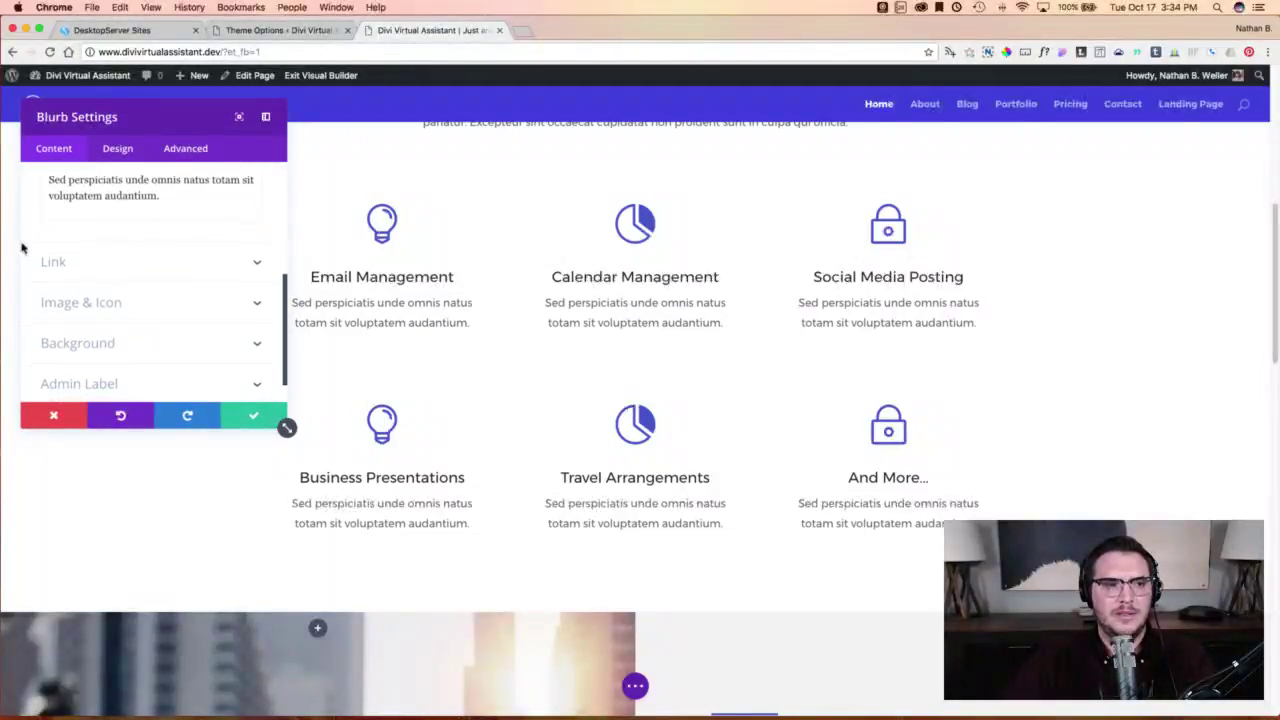
{"action": "left_click", "coordinate": [44, 277]}
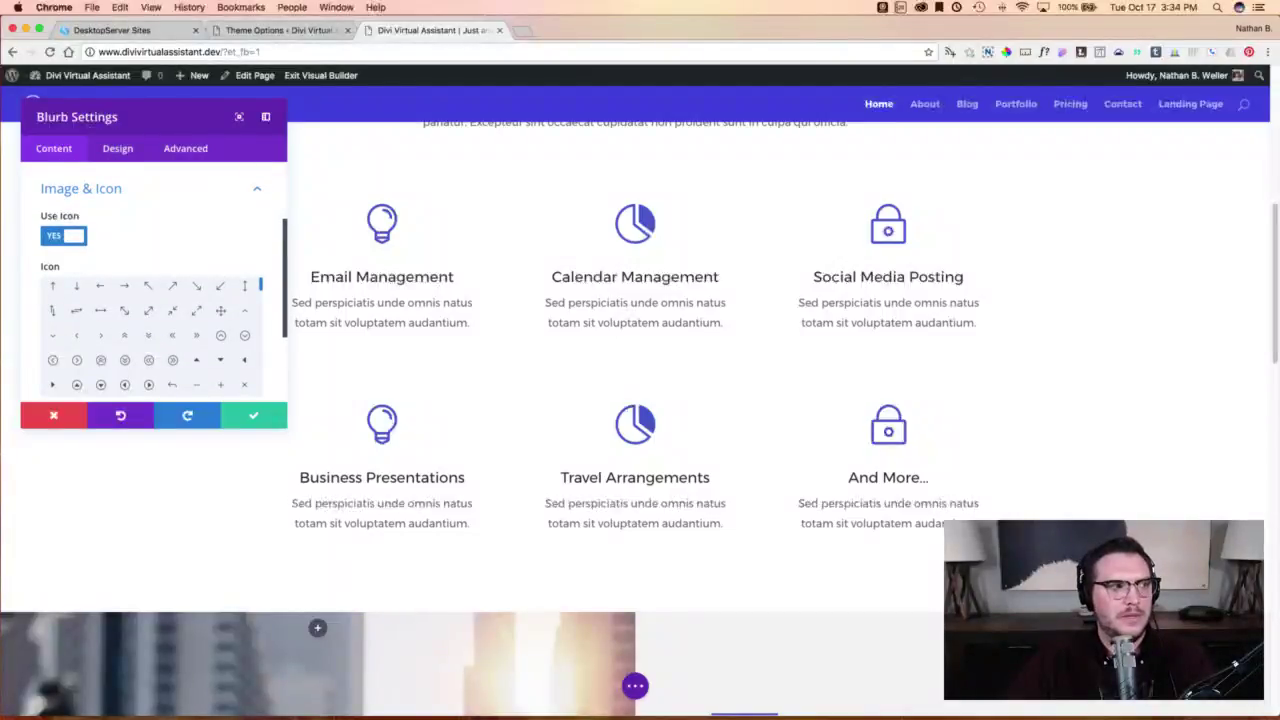
{"action": "scroll", "coordinate": [172, 350], "scroll_direction": "down", "scroll_amount": 5}
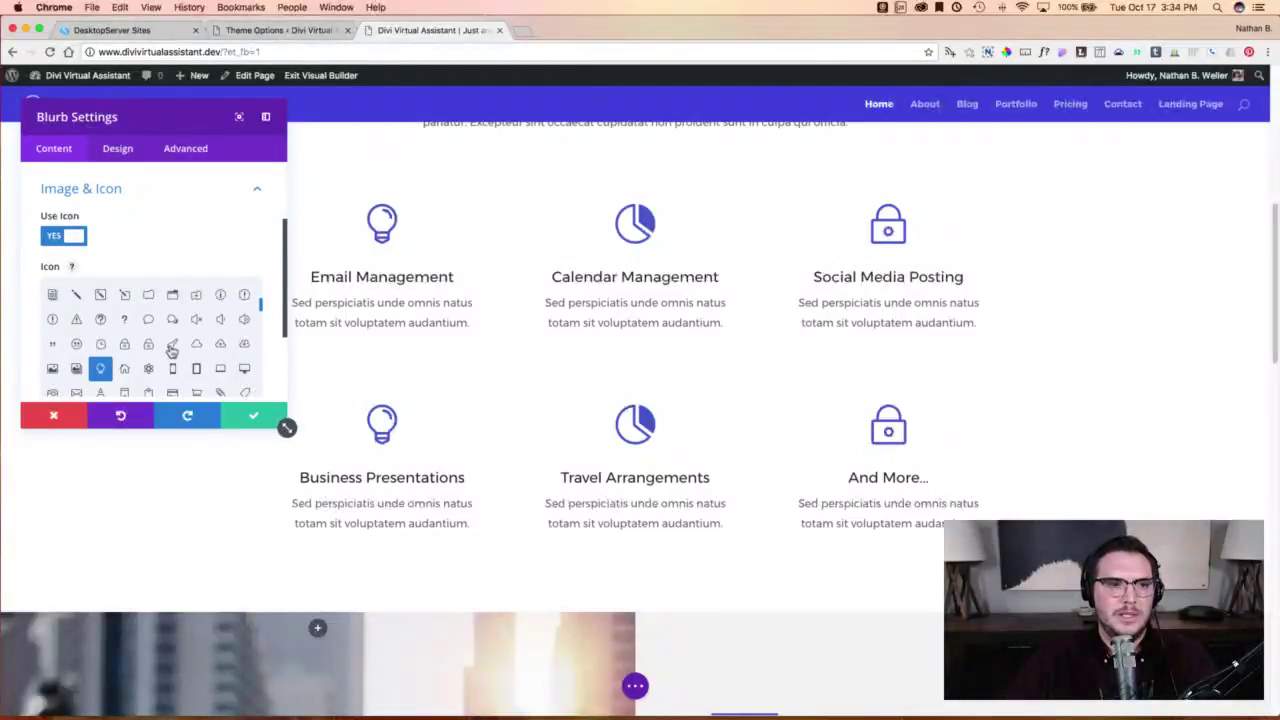
{"action": "left_click", "coordinate": [75, 351]}
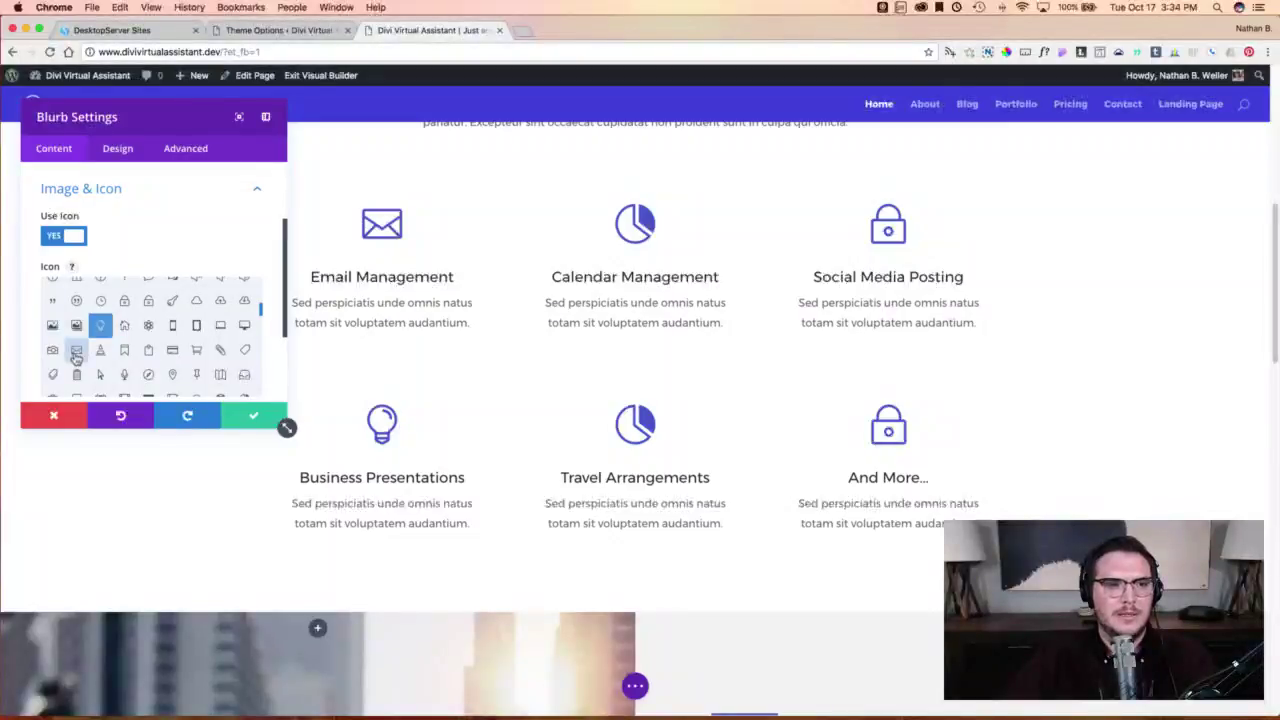
{"action": "left_click", "coordinate": [268, 418]}
Change the Calendar Management blurb's icon to the calendar-like table grid and save the module settings.
{"action": "left_click", "coordinate": [616, 237]}
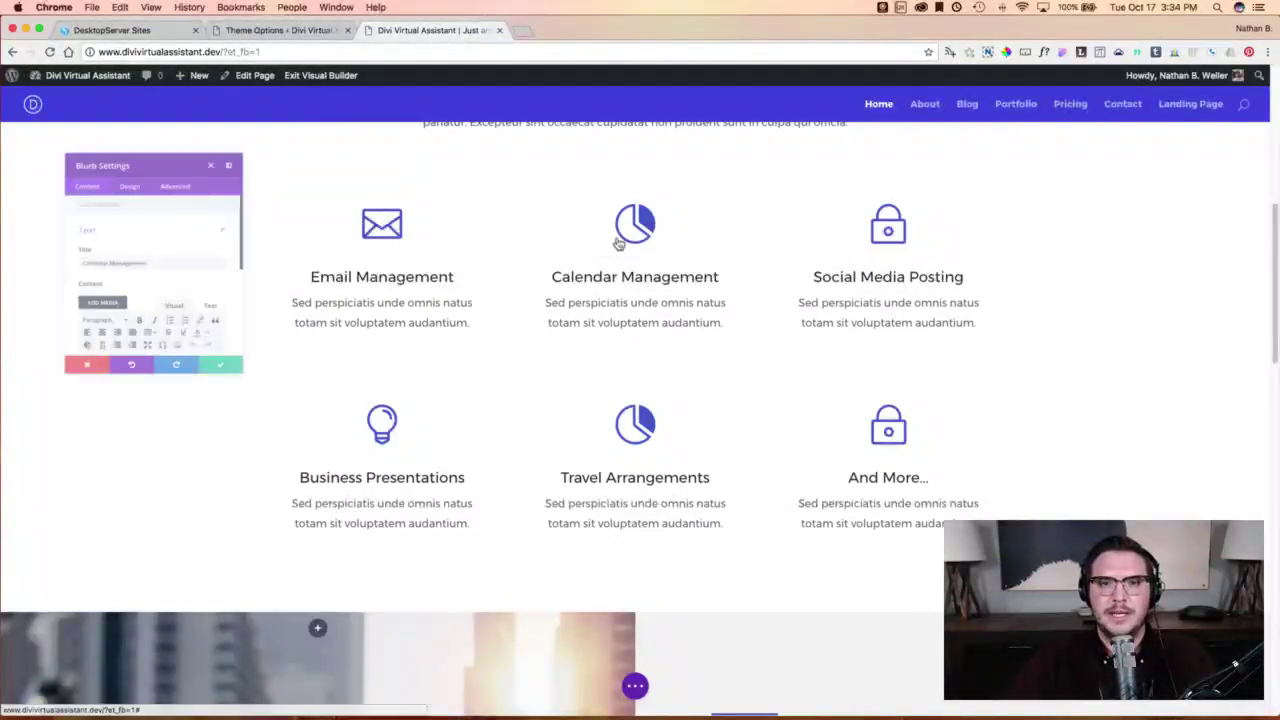
{"action": "scroll", "coordinate": [269, 294], "scroll_direction": "down", "scroll_amount": 5}
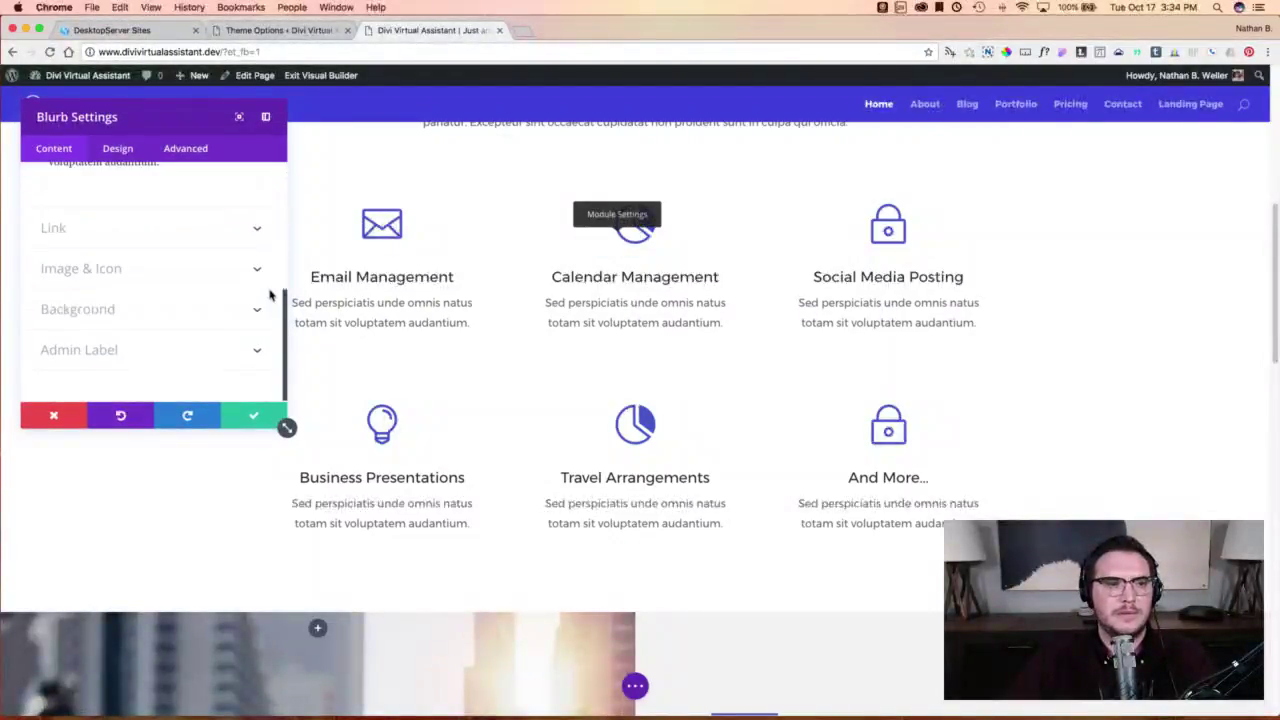
{"action": "left_click", "coordinate": [199, 270]}
{"action": "scroll", "coordinate": [199, 330], "scroll_direction": "down", "scroll_amount": 3}
{"action": "left_click", "coordinate": [149, 343]}
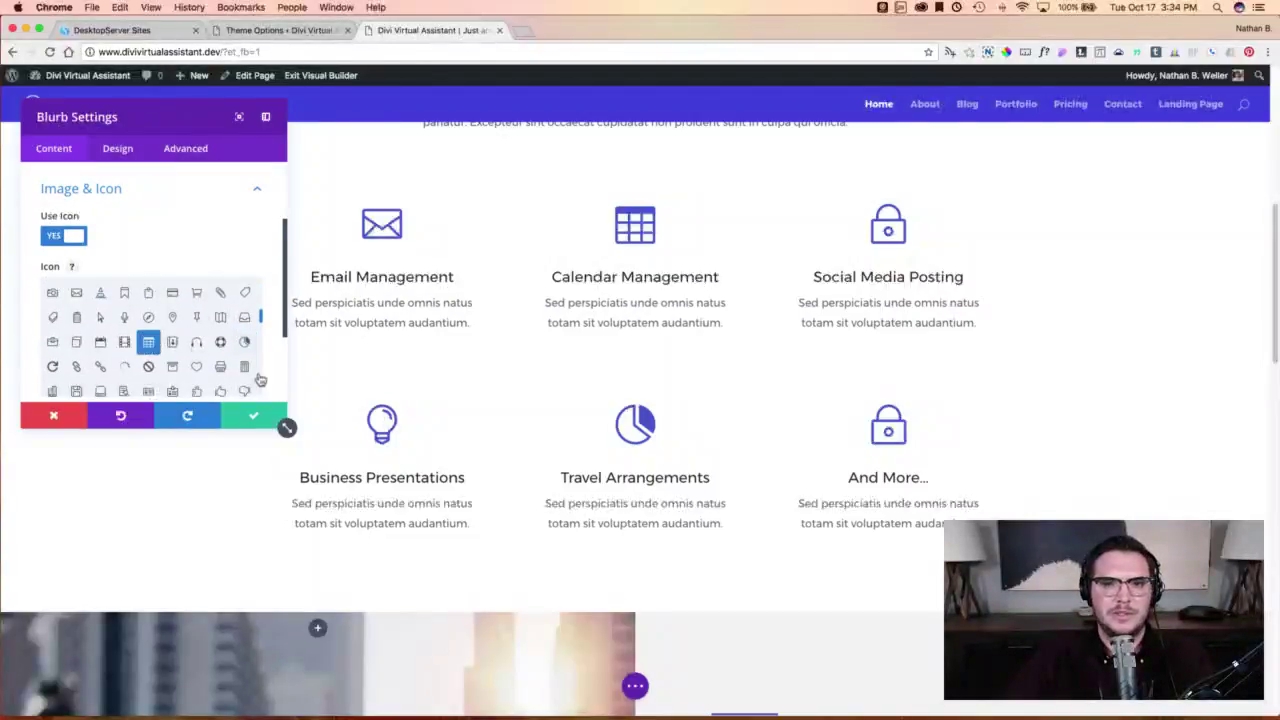
{"action": "left_click", "coordinate": [258, 416]}
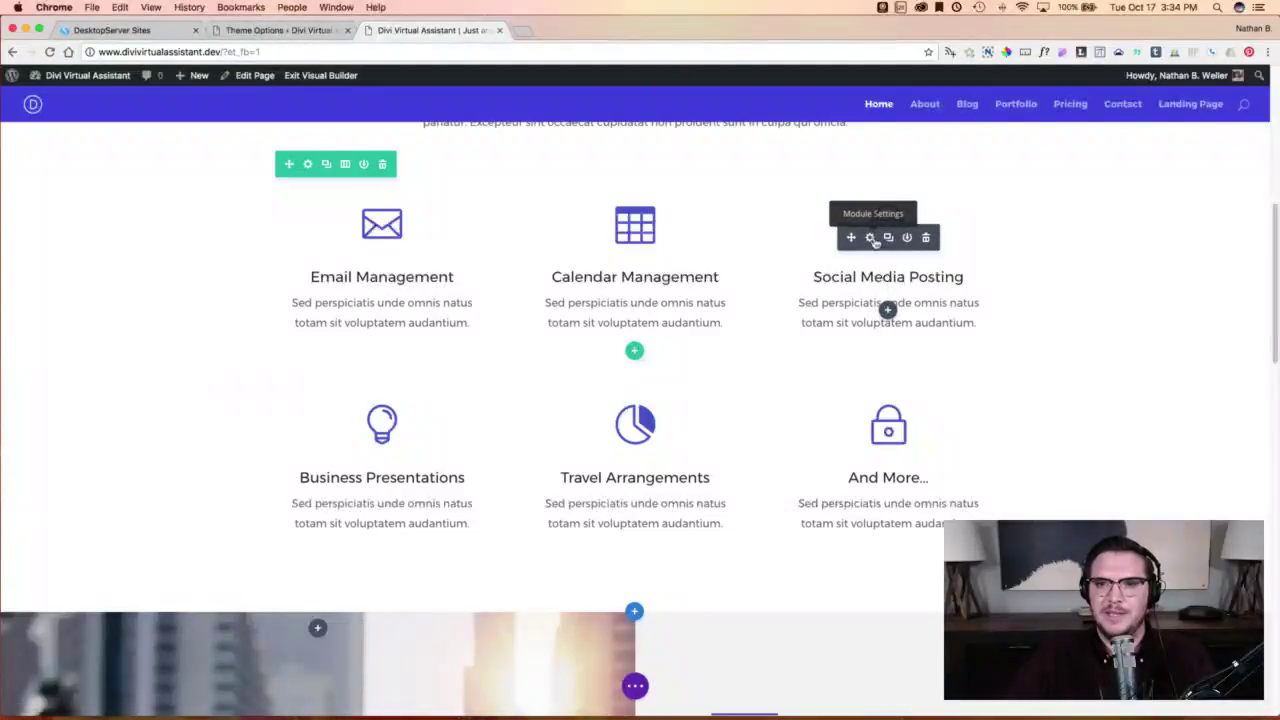
Change the Social Media Posting blurb's icon to the outlined share symbol and save the module settings.
{"action": "left_click", "coordinate": [875, 238]}
{"action": "scroll", "coordinate": [262, 287], "scroll_direction": "down", "scroll_amount": 2}
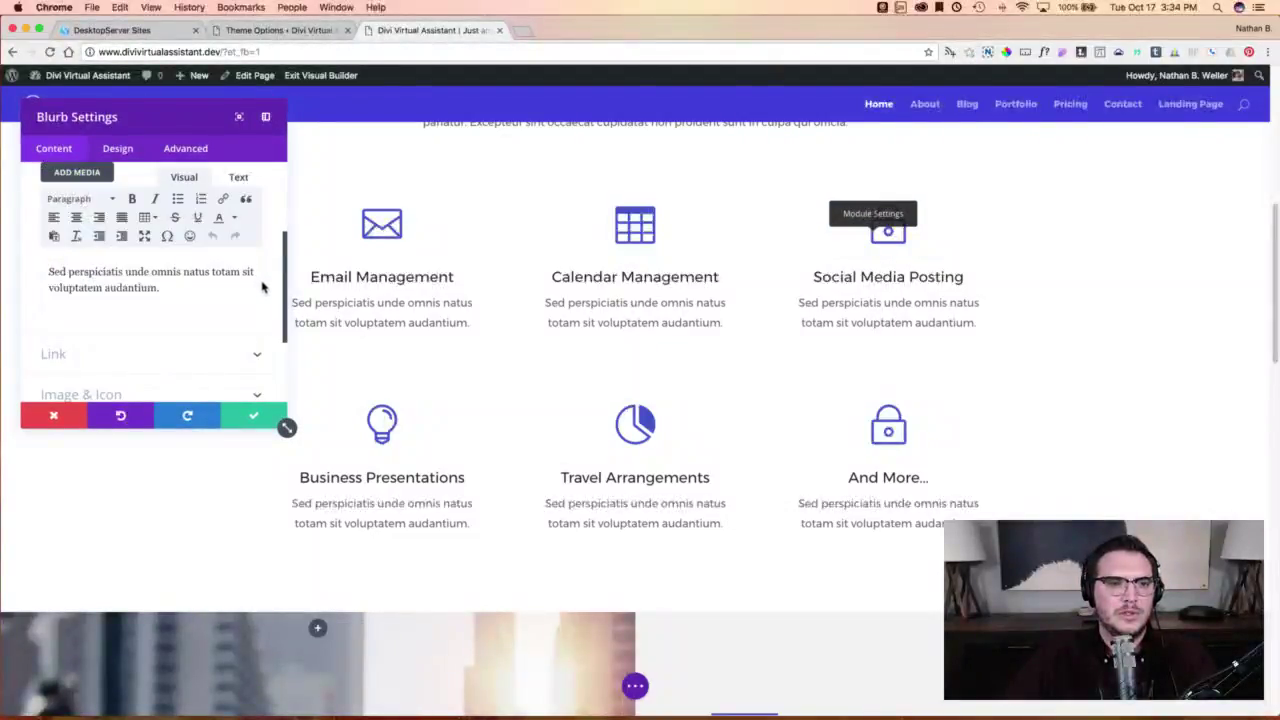
{"action": "scroll", "coordinate": [240, 315], "scroll_direction": "down", "scroll_amount": 3}
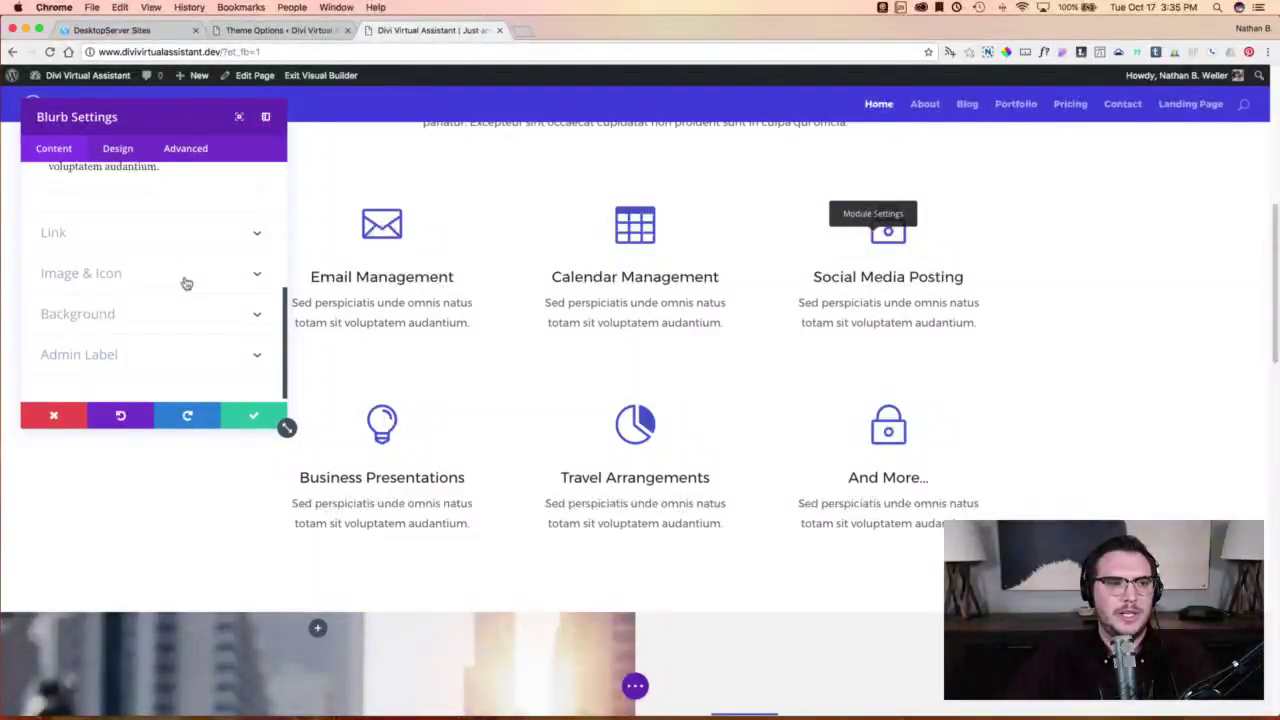
{"action": "left_click", "coordinate": [186, 275]}
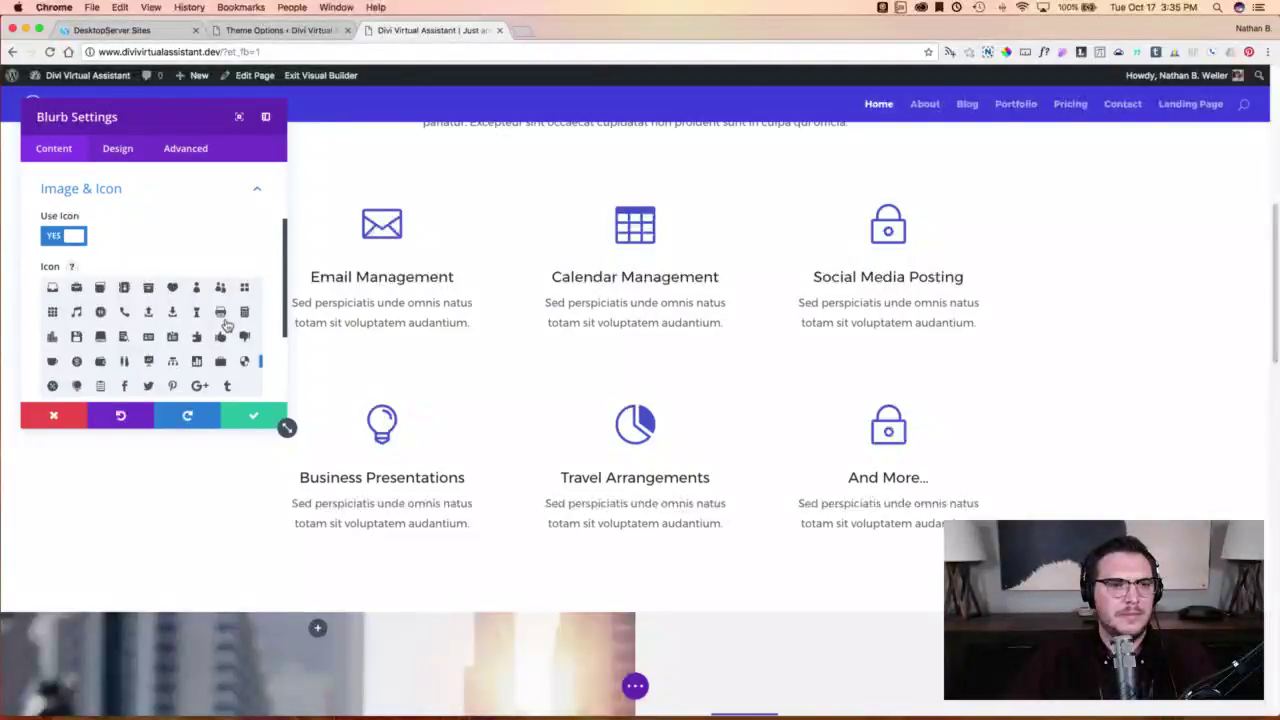
{"action": "scroll", "coordinate": [226, 323], "scroll_direction": "down", "scroll_amount": 3}
{"action": "left_click", "coordinate": [199, 224]}
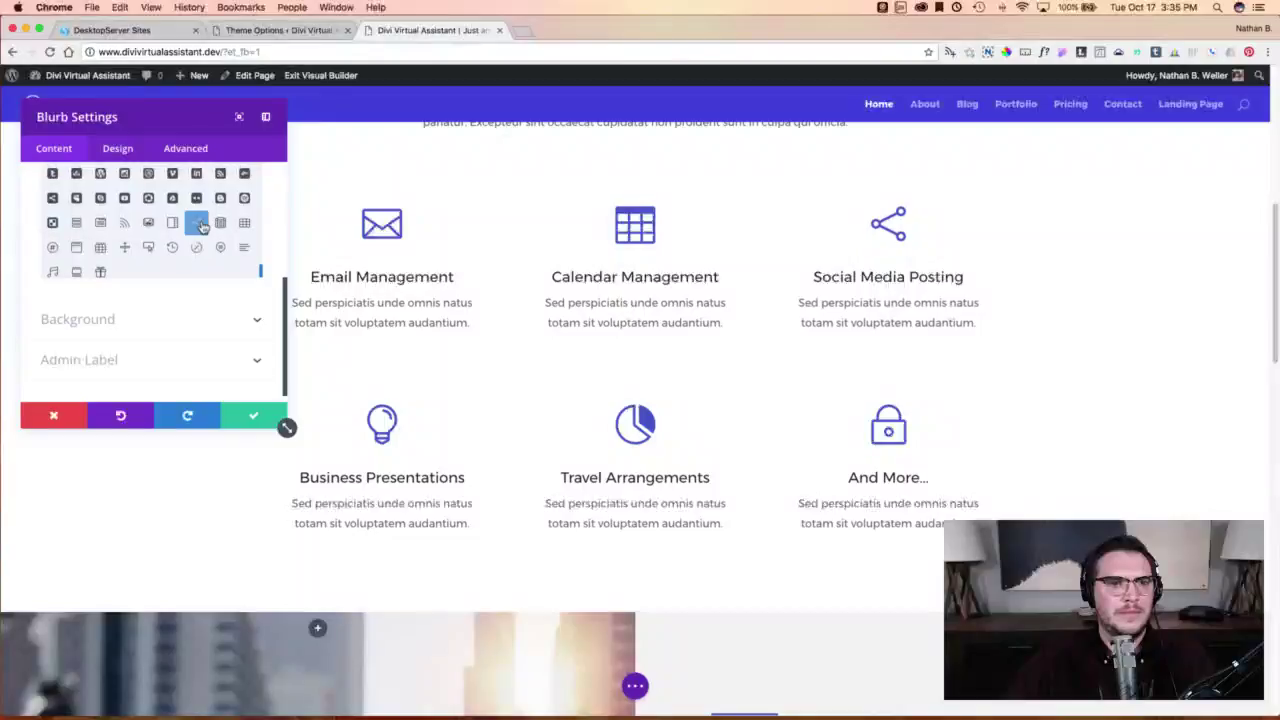
{"action": "left_click", "coordinate": [258, 415]}
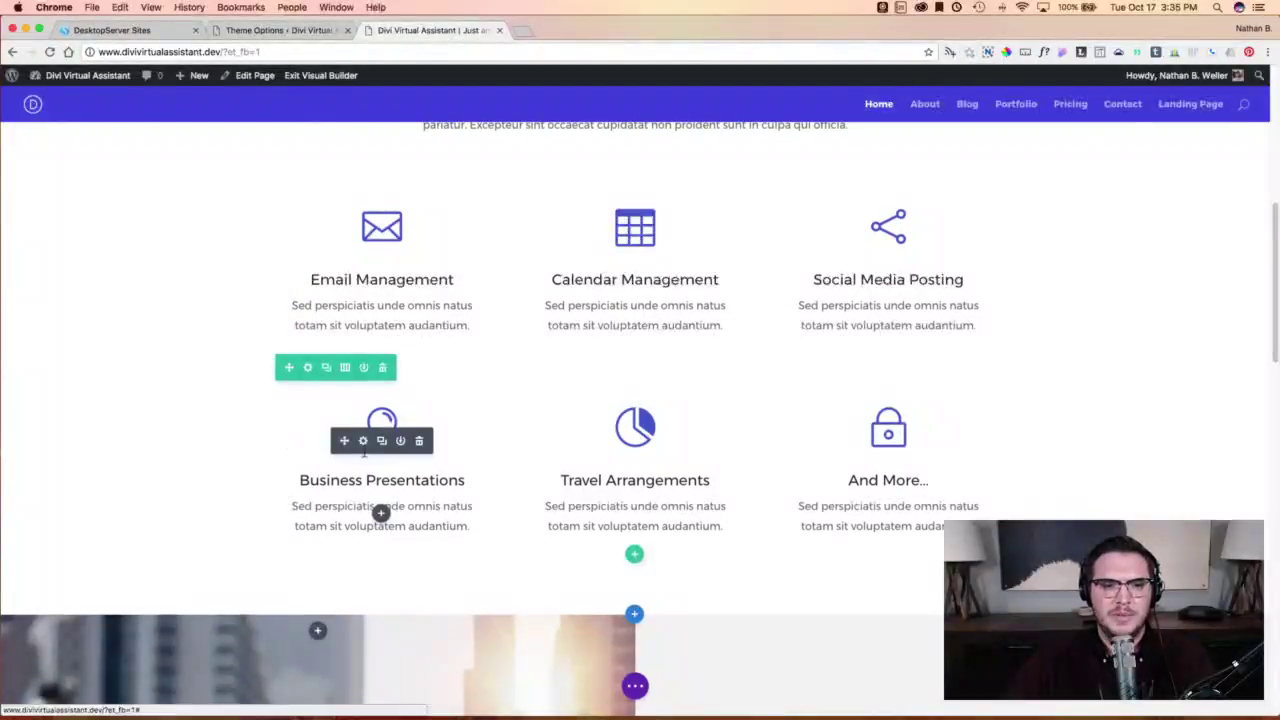
Change the Business Presentations blurb's icon to the folded map and save the module settings.
{"action": "left_click", "coordinate": [363, 441]}
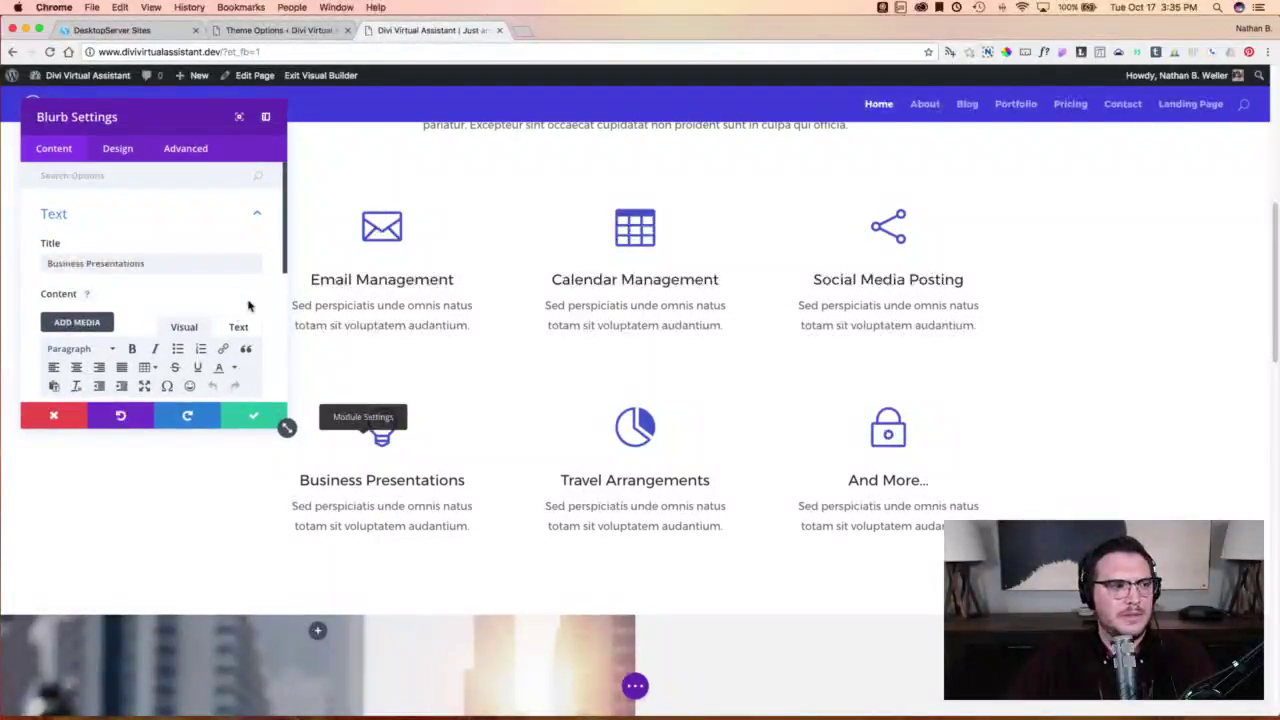
{"action": "scroll", "coordinate": [248, 306], "scroll_direction": "down", "scroll_amount": 5}
{"action": "left_click", "coordinate": [186, 344]}
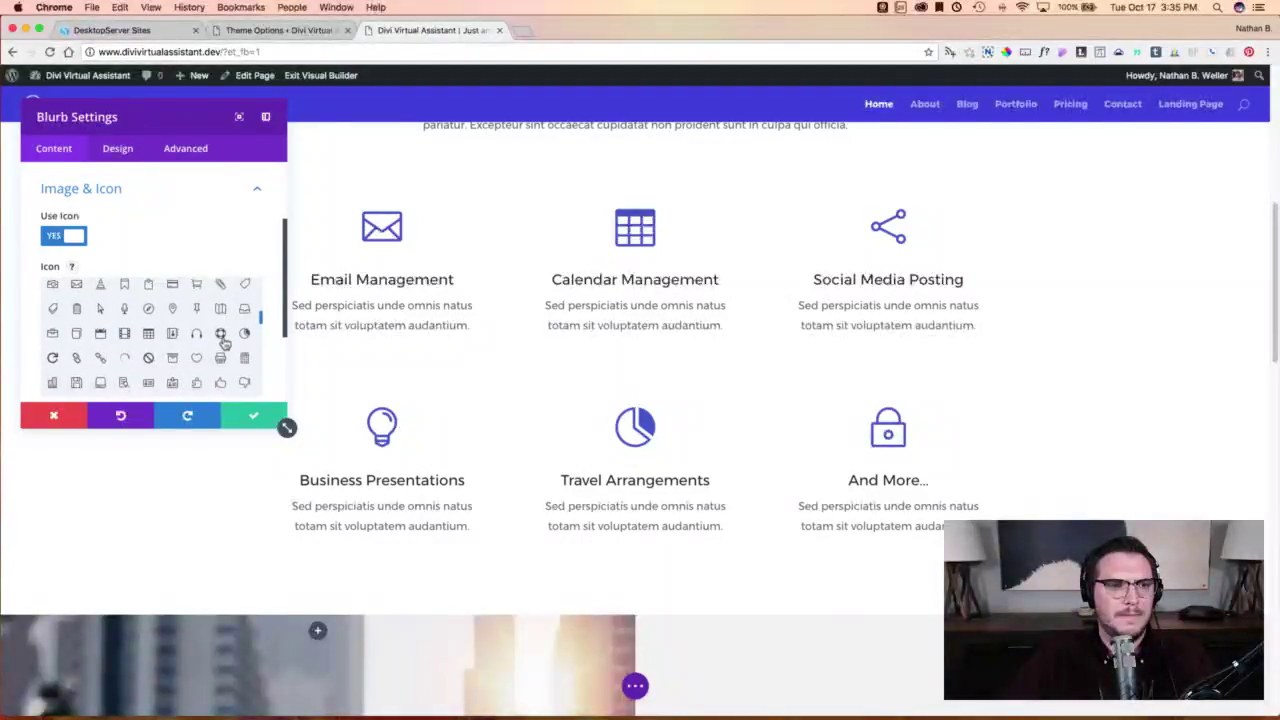
{"action": "scroll", "coordinate": [224, 343], "scroll_direction": "down", "scroll_amount": 2}
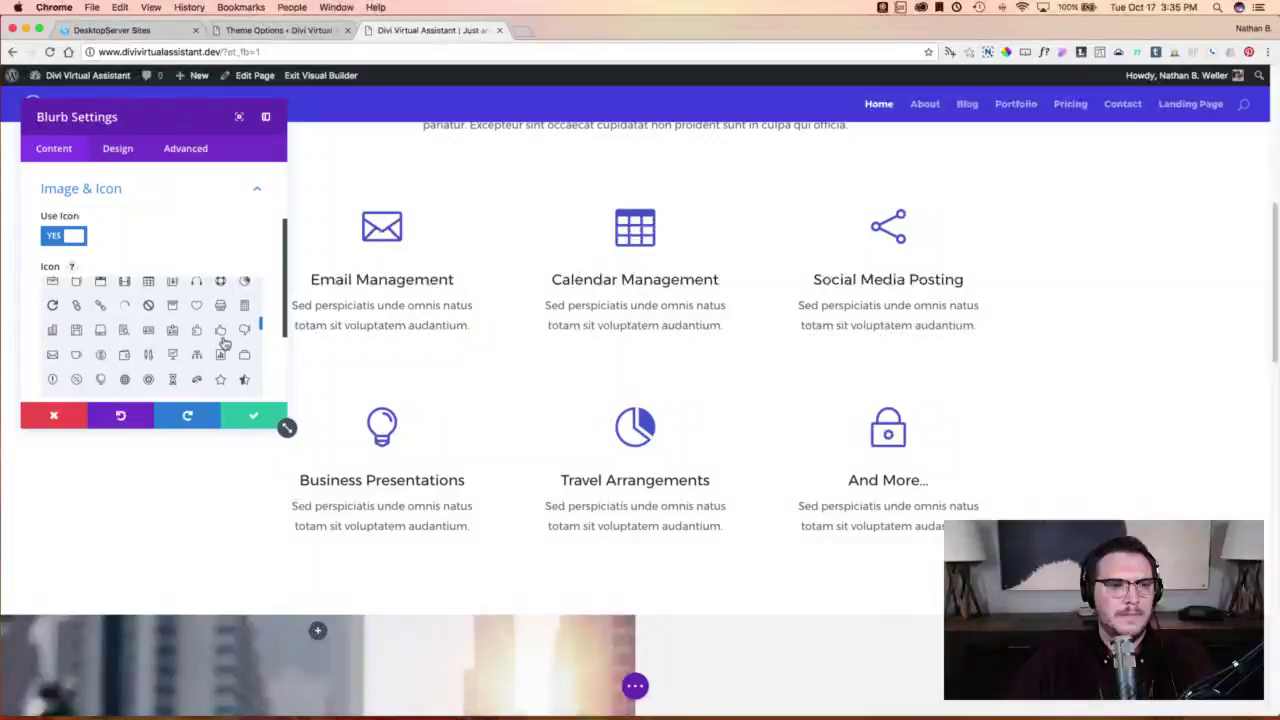
{"action": "scroll", "coordinate": [224, 343], "scroll_direction": "up", "scroll_amount": 3}
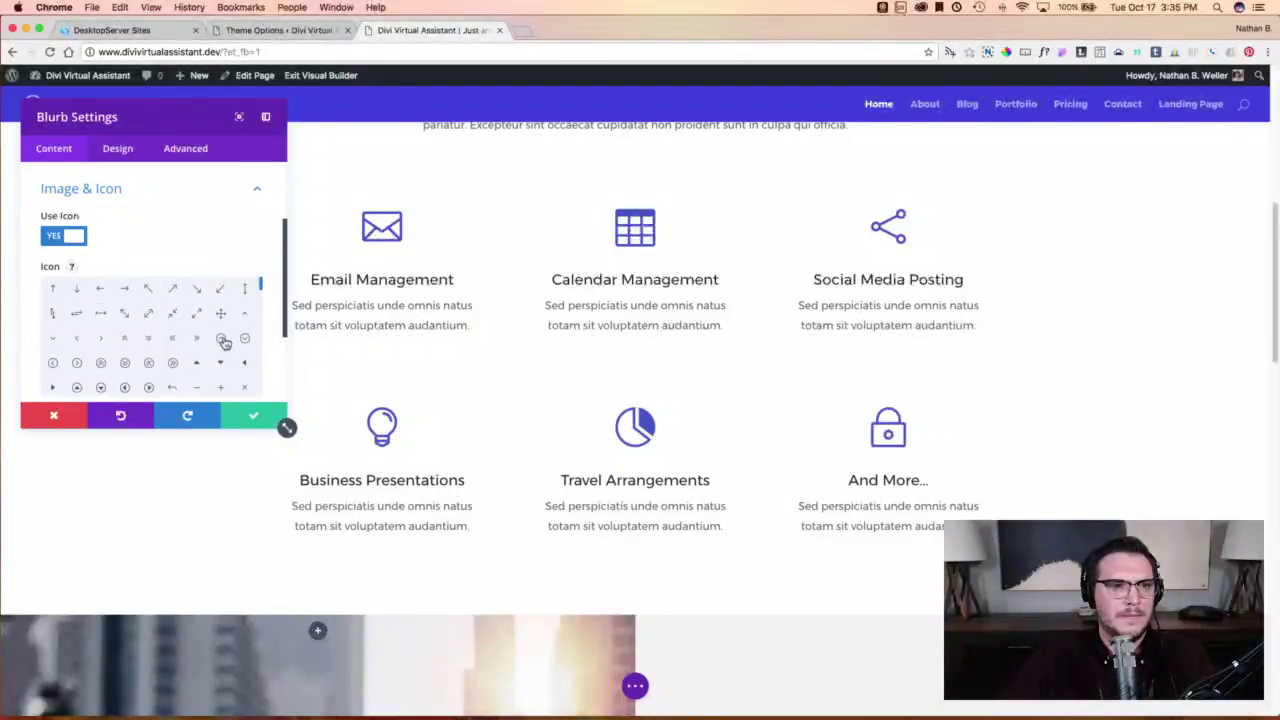
{"action": "scroll", "coordinate": [224, 343], "scroll_direction": "up", "scroll_amount": 2}
{"action": "scroll", "coordinate": [263, 319], "scroll_direction": "down", "scroll_amount": 3}
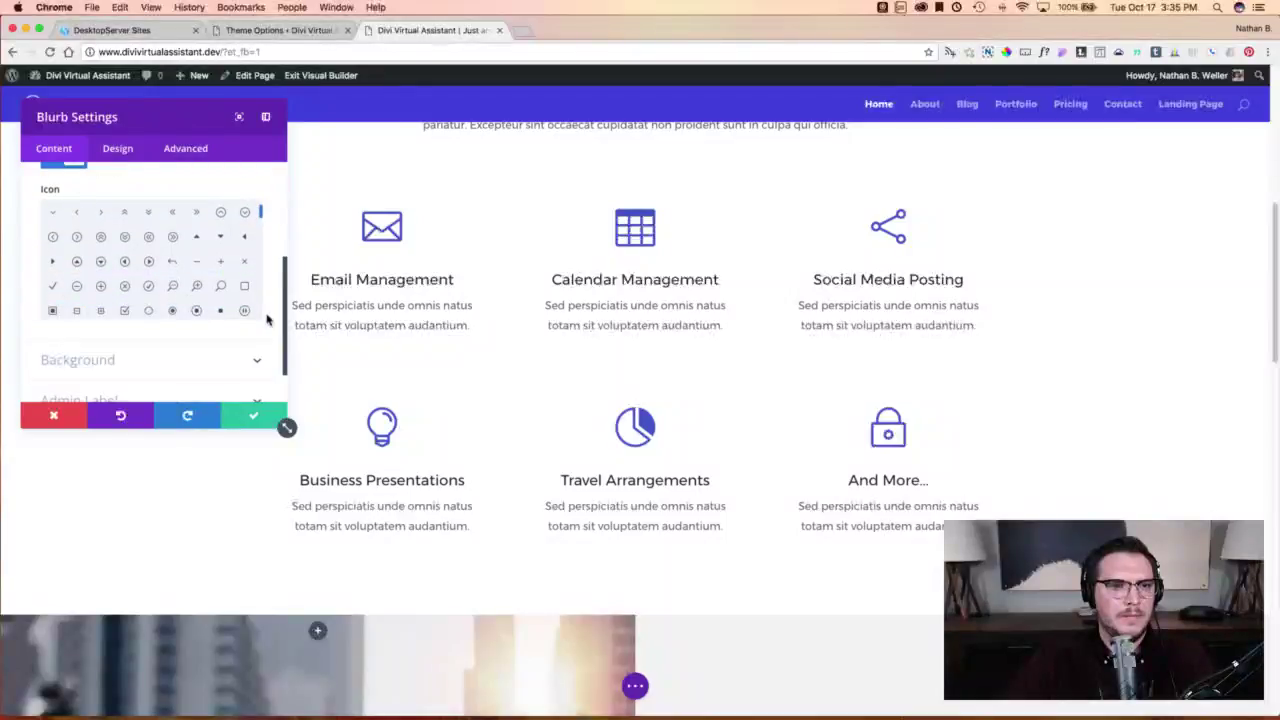
{"action": "scroll", "coordinate": [232, 274], "scroll_direction": "down", "scroll_amount": 4}
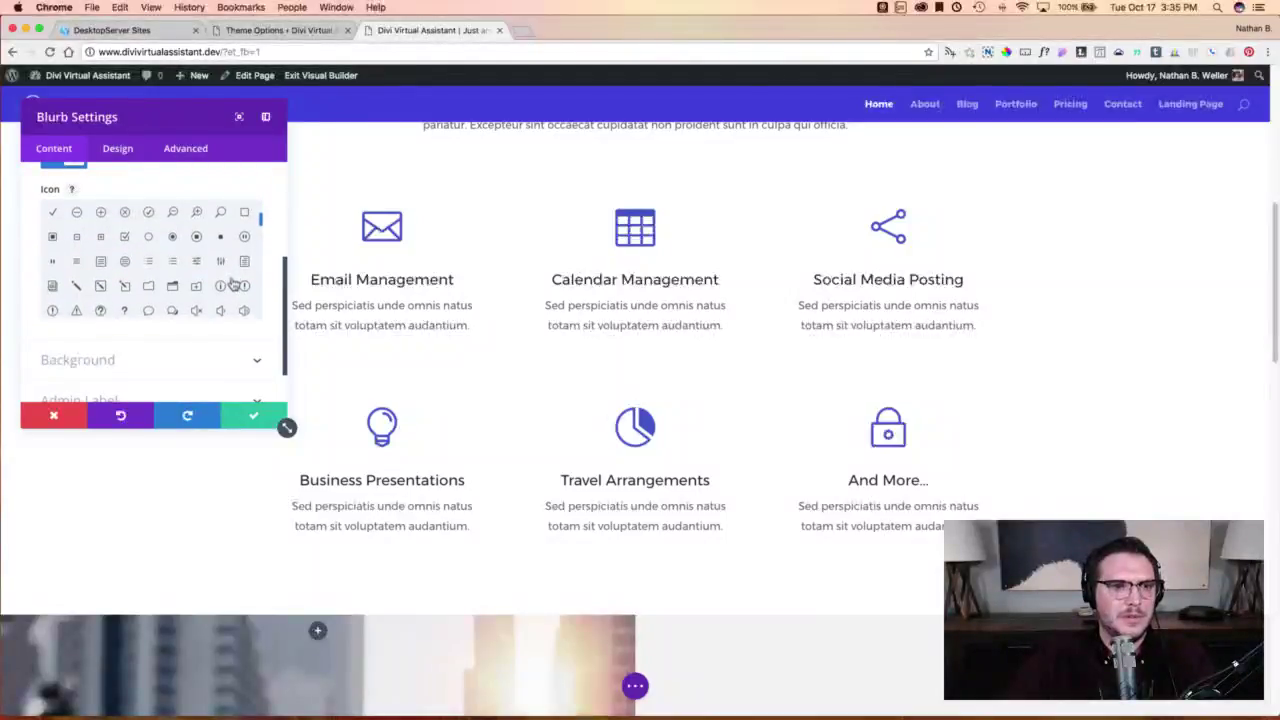
{"action": "scroll", "coordinate": [232, 287], "scroll_direction": "down", "scroll_amount": 3}
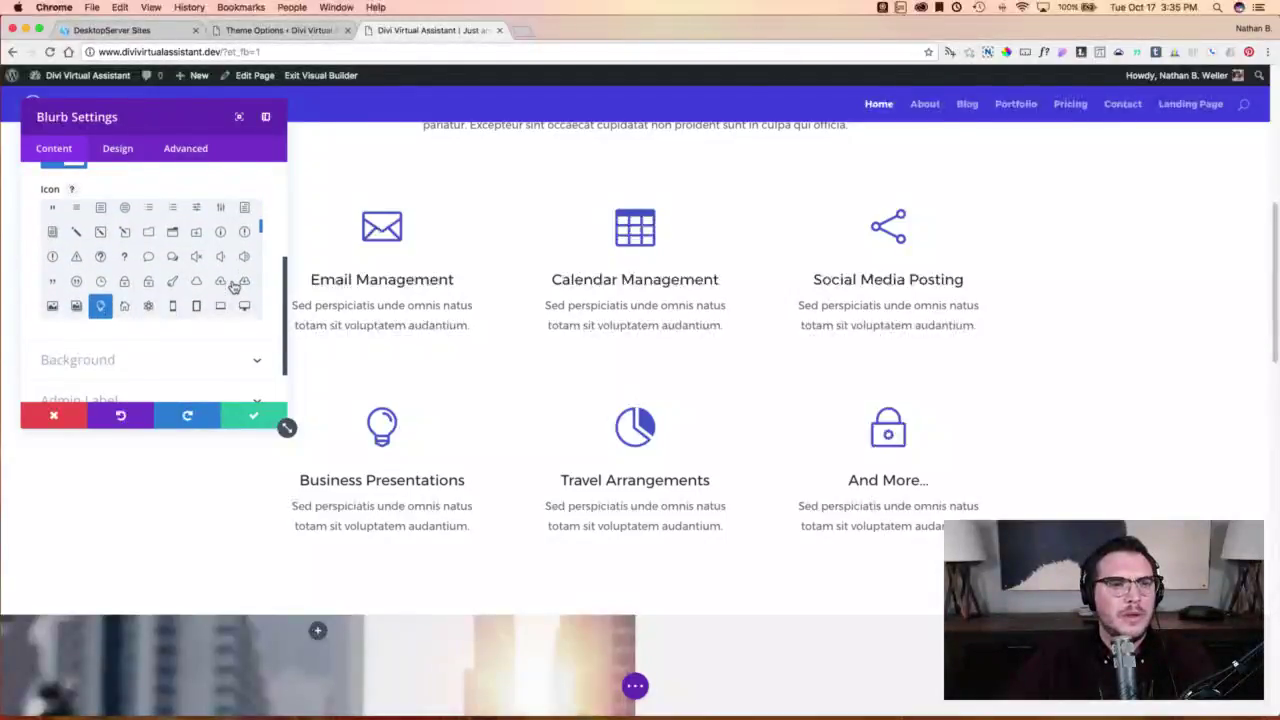
{"action": "scroll", "coordinate": [232, 287], "scroll_direction": "down", "scroll_amount": 1}
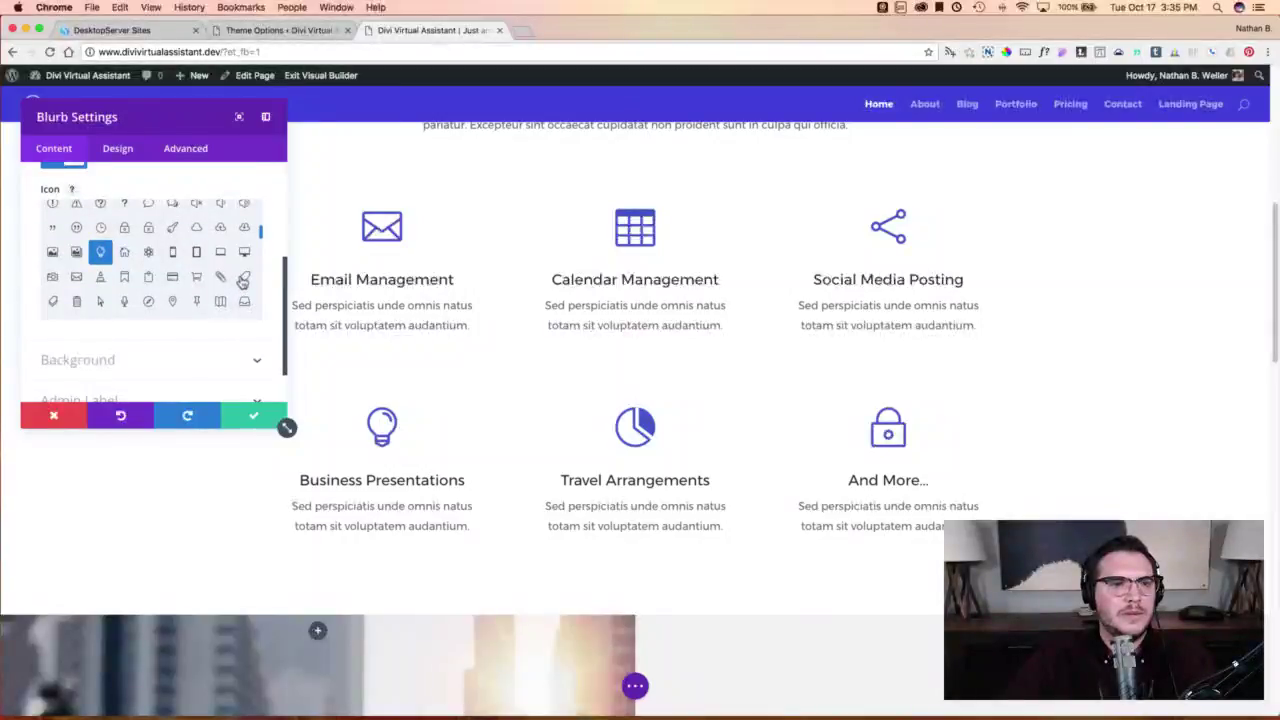
{"action": "left_click", "coordinate": [221, 302]}
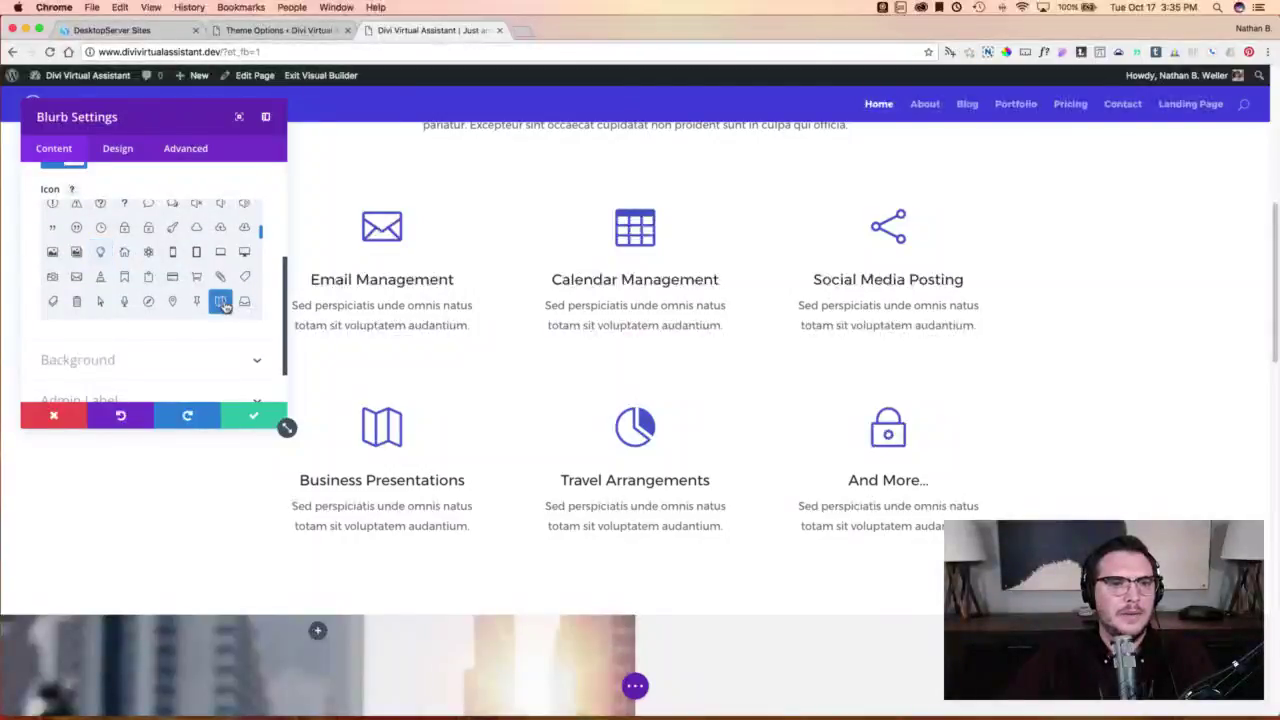
{"action": "left_click", "coordinate": [256, 419]}
Change the Travel Arrangements blurb's icon to the compass and save the module settings.
{"action": "left_click", "coordinate": [613, 436]}
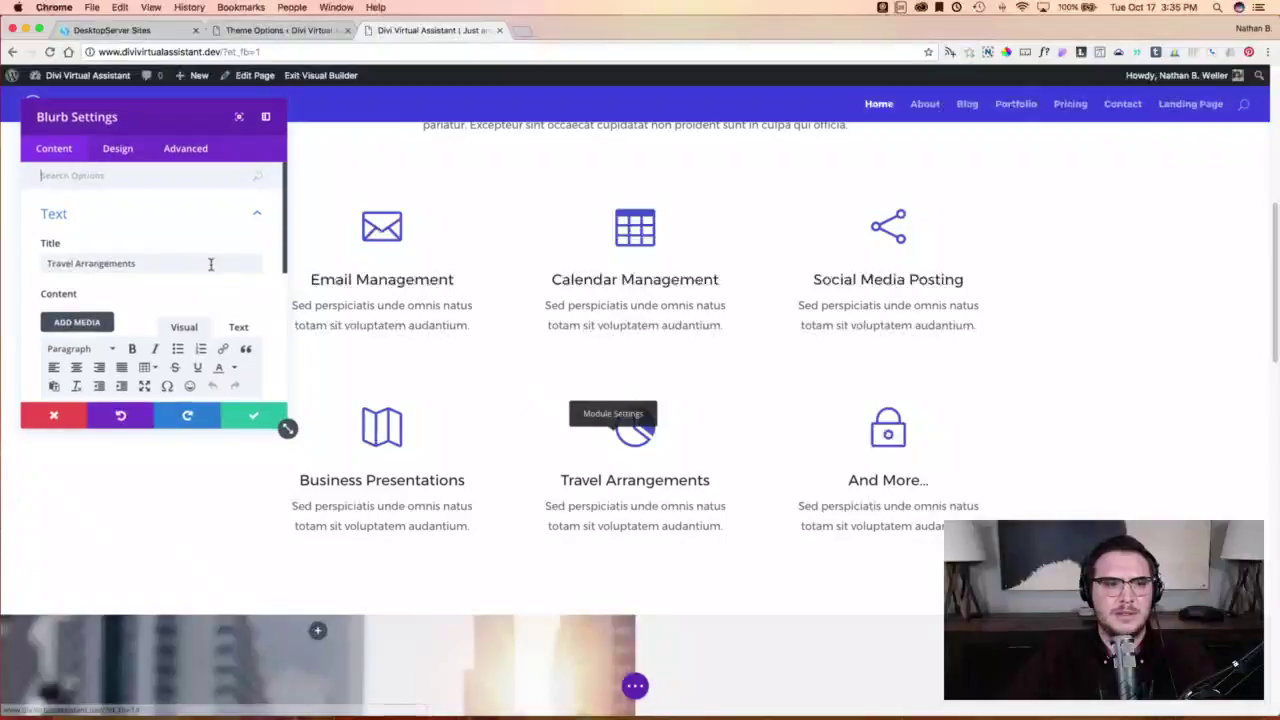
{"action": "scroll", "coordinate": [276, 297], "scroll_direction": "down", "scroll_amount": 5}
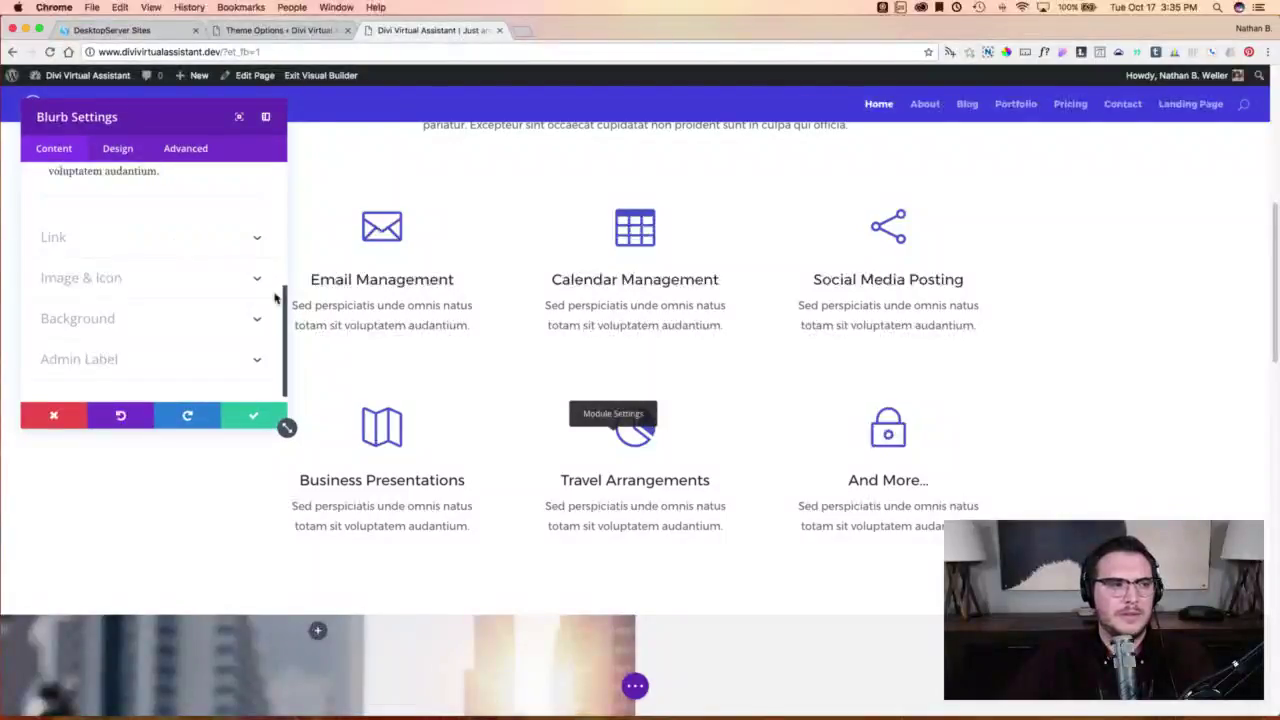
{"action": "left_click", "coordinate": [190, 280]}
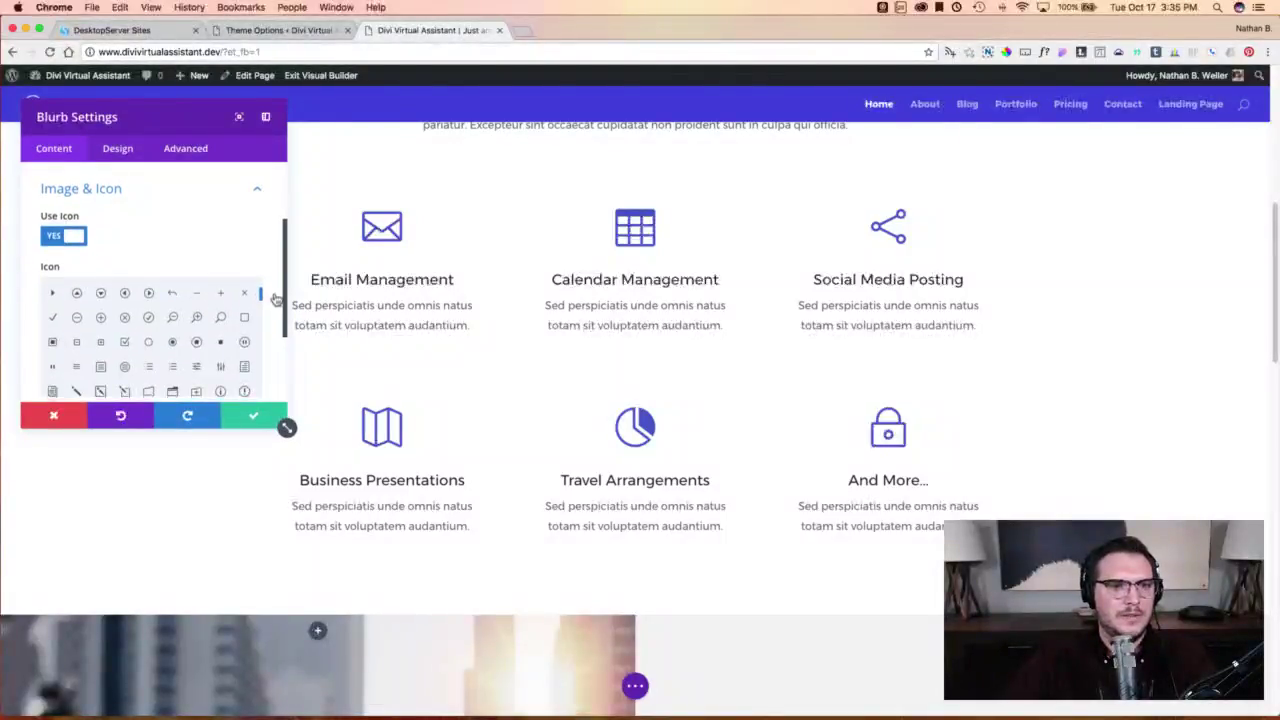
{"action": "scroll", "coordinate": [210, 292], "scroll_direction": "down", "scroll_amount": 2}
{"action": "scroll", "coordinate": [200, 288], "scroll_direction": "down", "scroll_amount": 5}
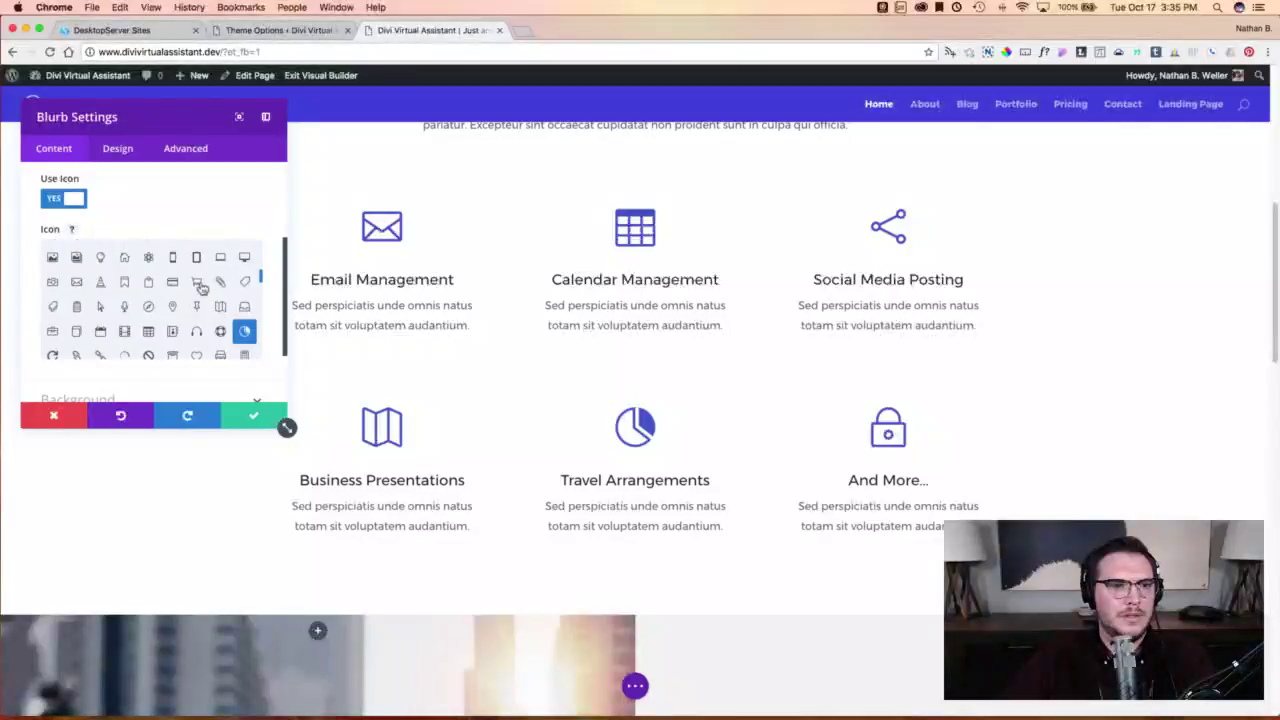
{"action": "scroll", "coordinate": [175, 290], "scroll_direction": "down", "scroll_amount": 1}
{"action": "left_click", "coordinate": [147, 256]}
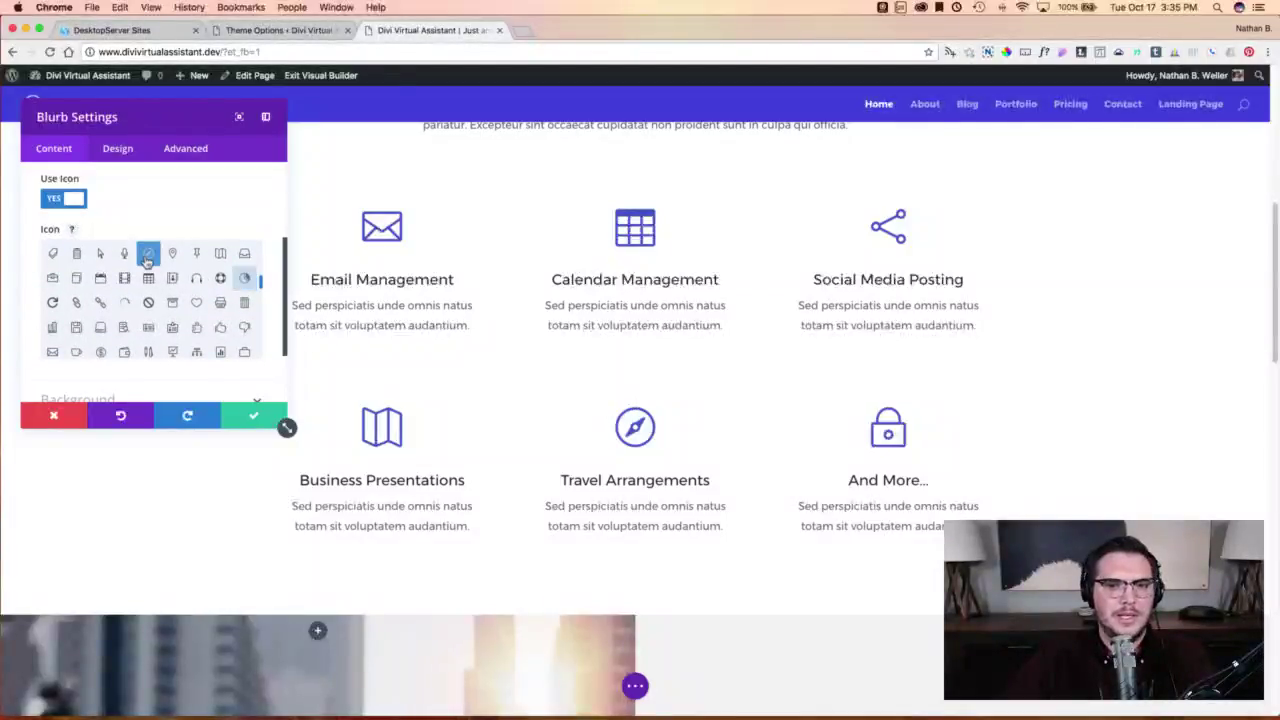
{"action": "left_click", "coordinate": [256, 418]}
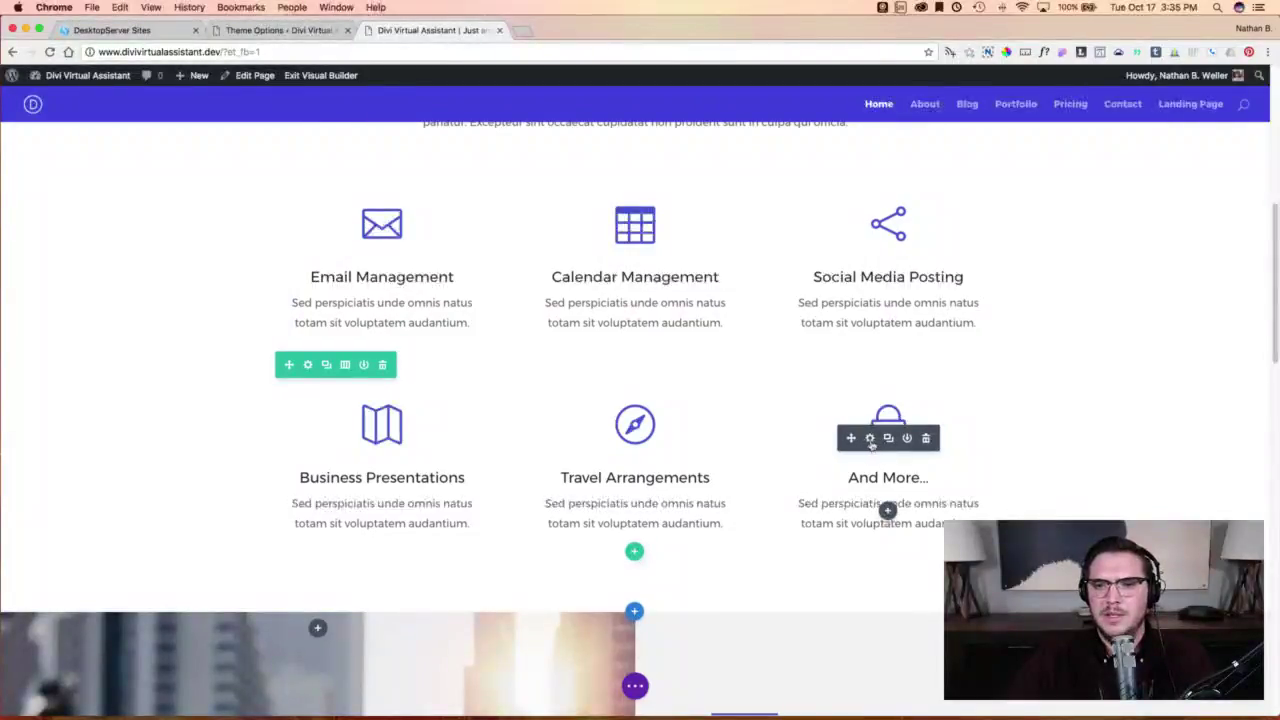
Change the And More... blurb's icon to the atom-like flower symbol and save the module settings.
{"action": "left_click", "coordinate": [870, 438]}
{"action": "scroll", "coordinate": [273, 305], "scroll_direction": "down", "scroll_amount": 4}
{"action": "scroll", "coordinate": [273, 305], "scroll_direction": "down", "scroll_amount": 2}
{"action": "left_click", "coordinate": [210, 300]}
{"action": "scroll", "coordinate": [217, 332], "scroll_direction": "down", "scroll_amount": 5}
{"action": "scroll", "coordinate": [217, 332], "scroll_direction": "down", "scroll_amount": 3}
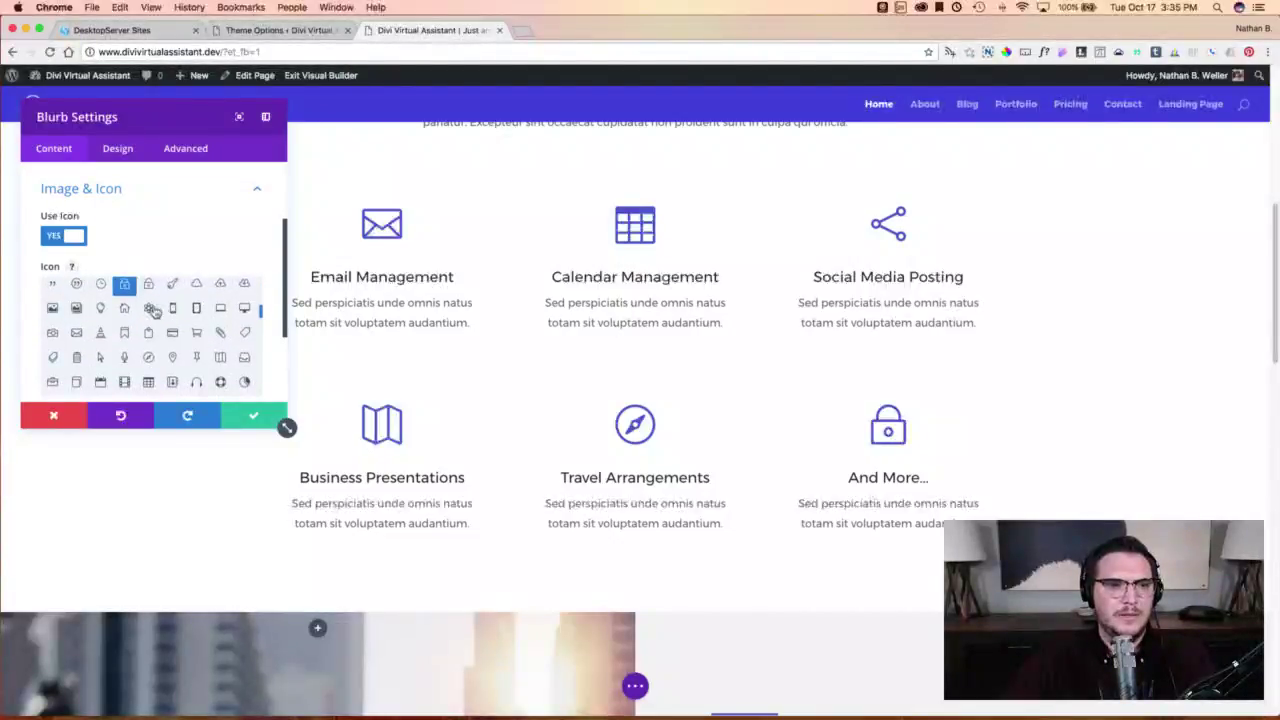
{"action": "left_click", "coordinate": [150, 310]}
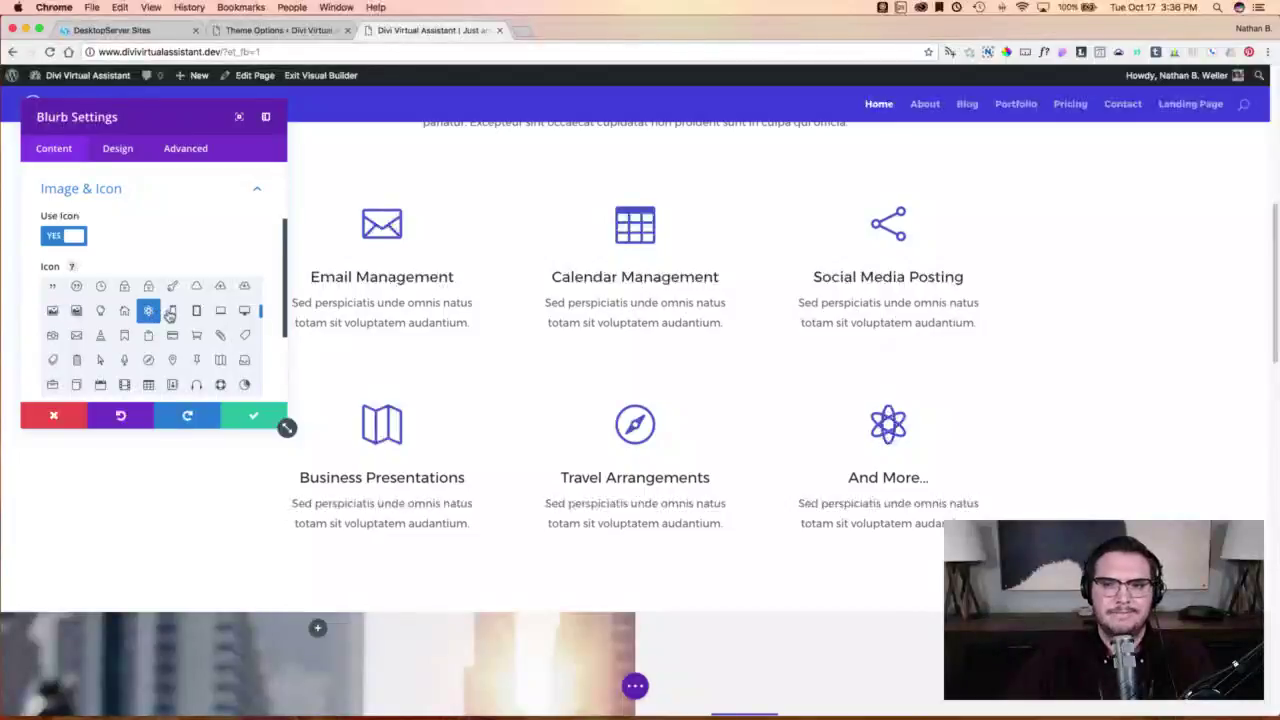
{"action": "left_click", "coordinate": [262, 418]}
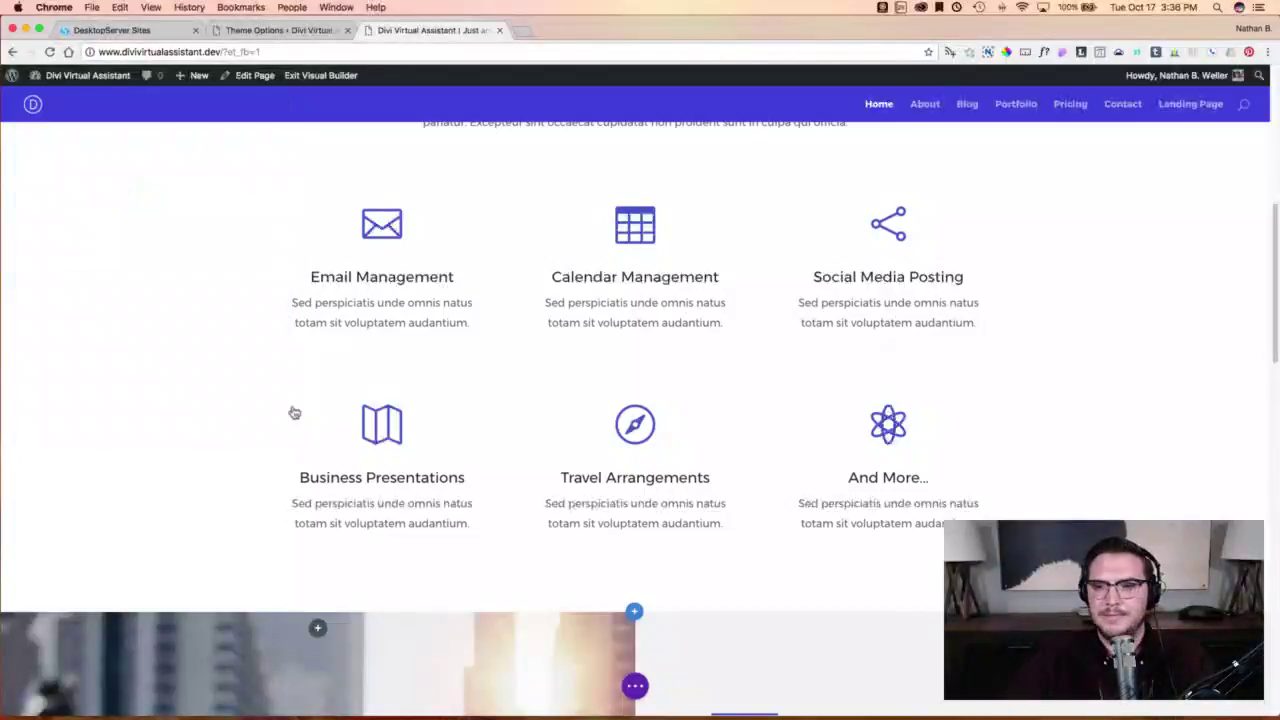
{"action": "scroll", "coordinate": [1150, 377], "scroll_direction": "up", "scroll_amount": 5}
{"action": "scroll", "coordinate": [1152, 377], "scroll_direction": "up", "scroll_amount": 3}
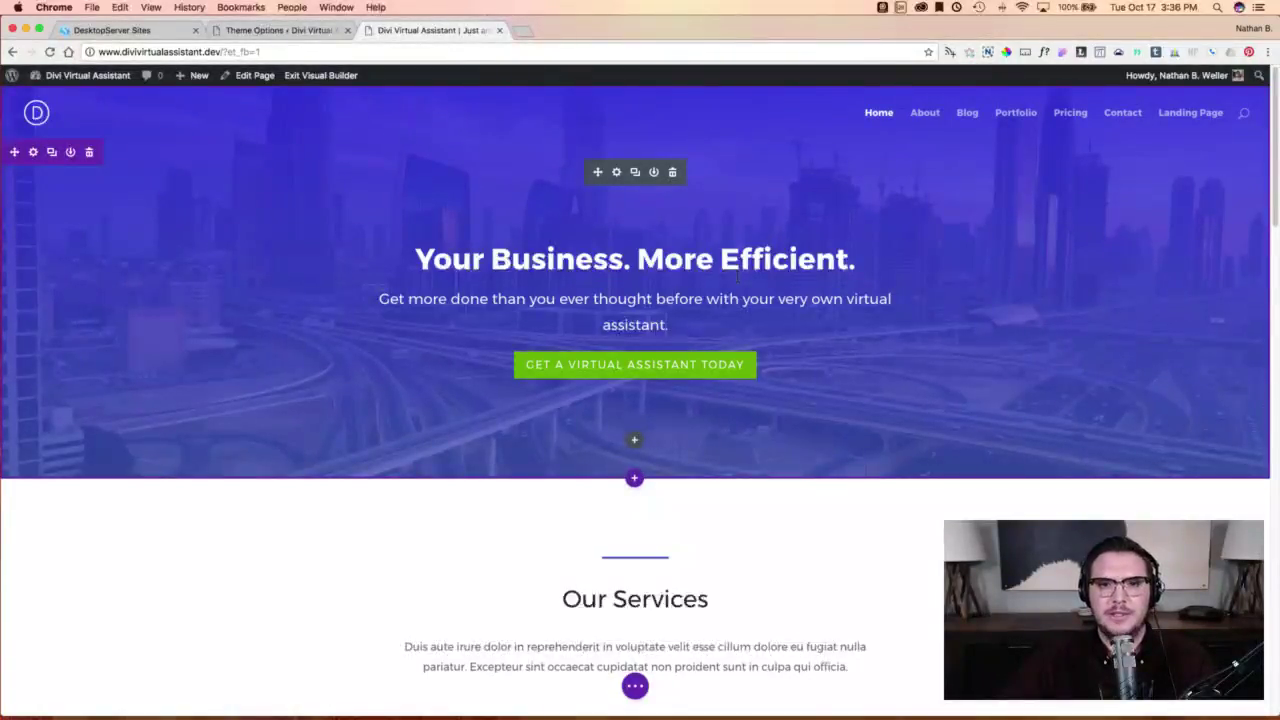
{"action": "scroll", "coordinate": [1050, 377], "scroll_direction": "down", "scroll_amount": 1}
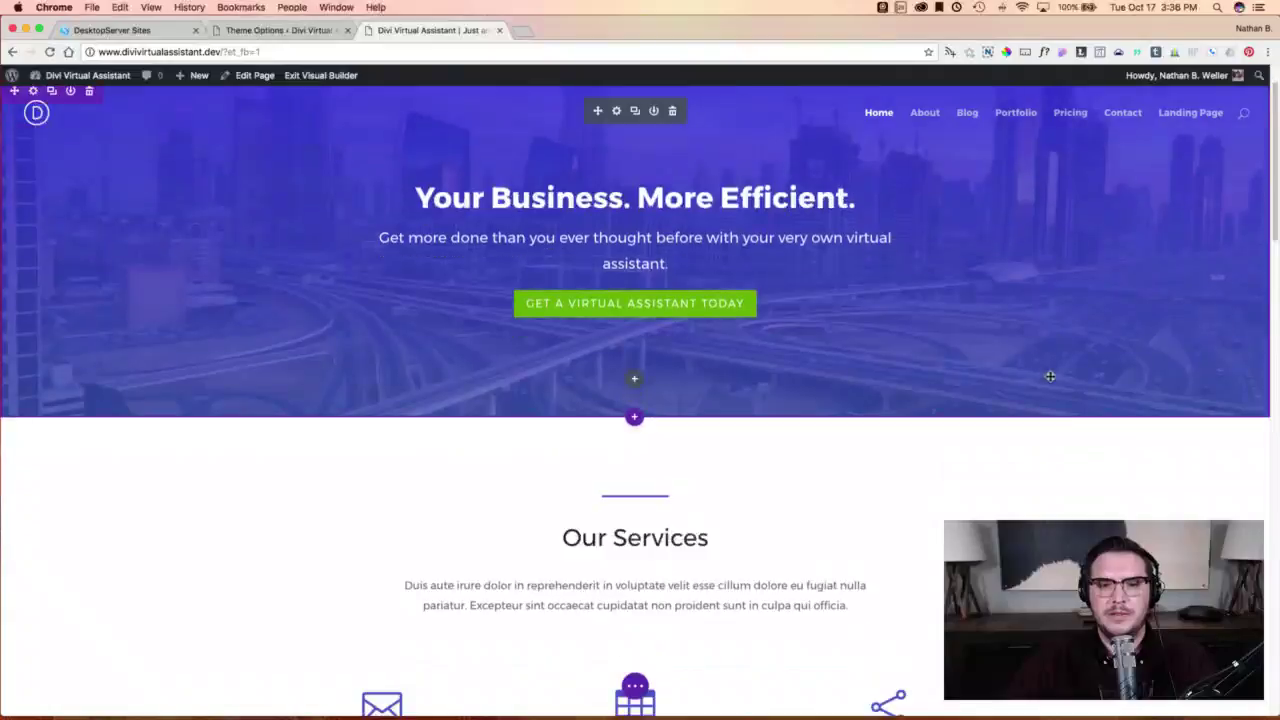
Change the heading beside the street photo to "Case Study: How We Increased One Client's Impact Dramatically".
{"action": "scroll", "coordinate": [1050, 377], "scroll_direction": "down", "scroll_amount": 6}
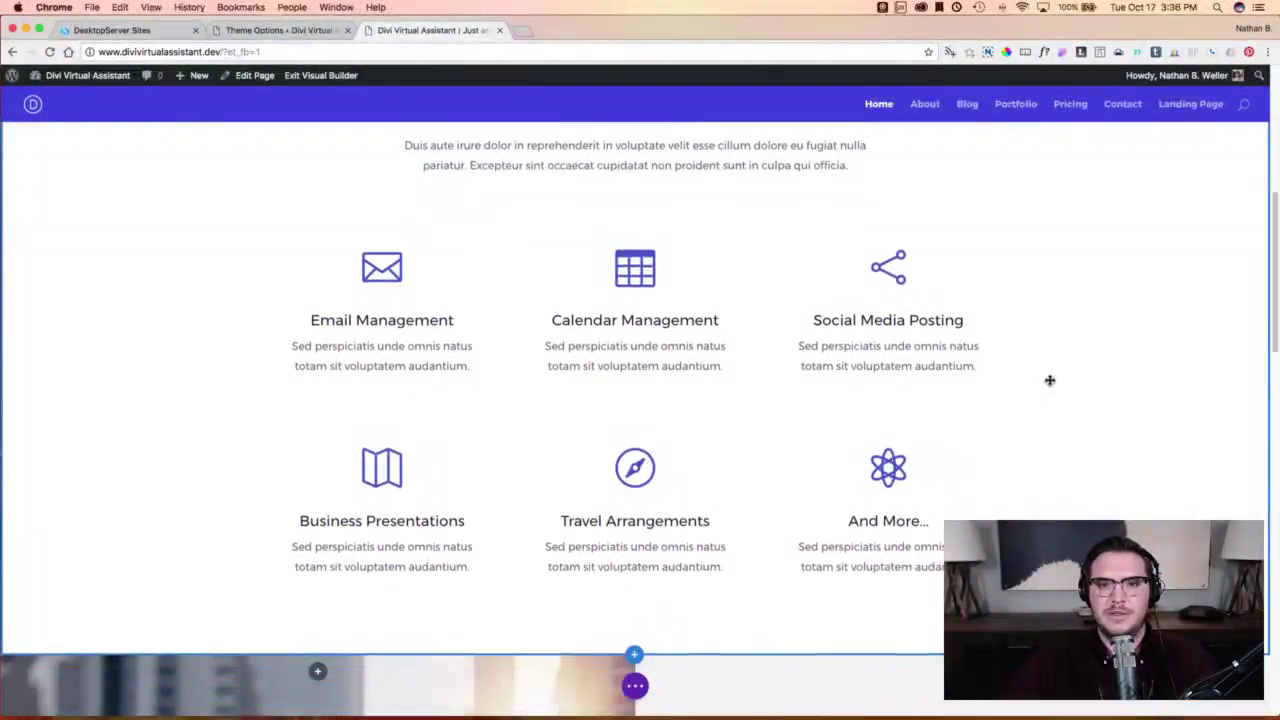
{"action": "scroll", "coordinate": [1050, 380], "scroll_direction": "down", "scroll_amount": 6}
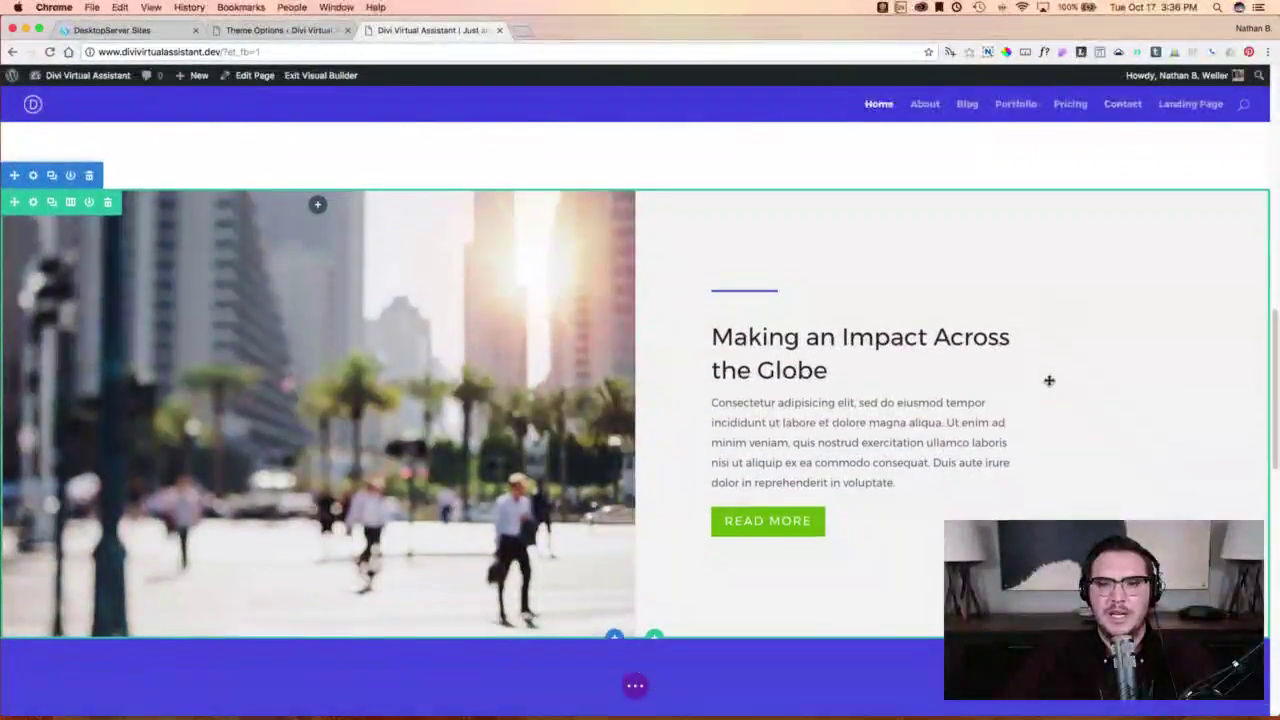
{"action": "scroll", "coordinate": [677, 329], "scroll_direction": "down", "scroll_amount": 1}
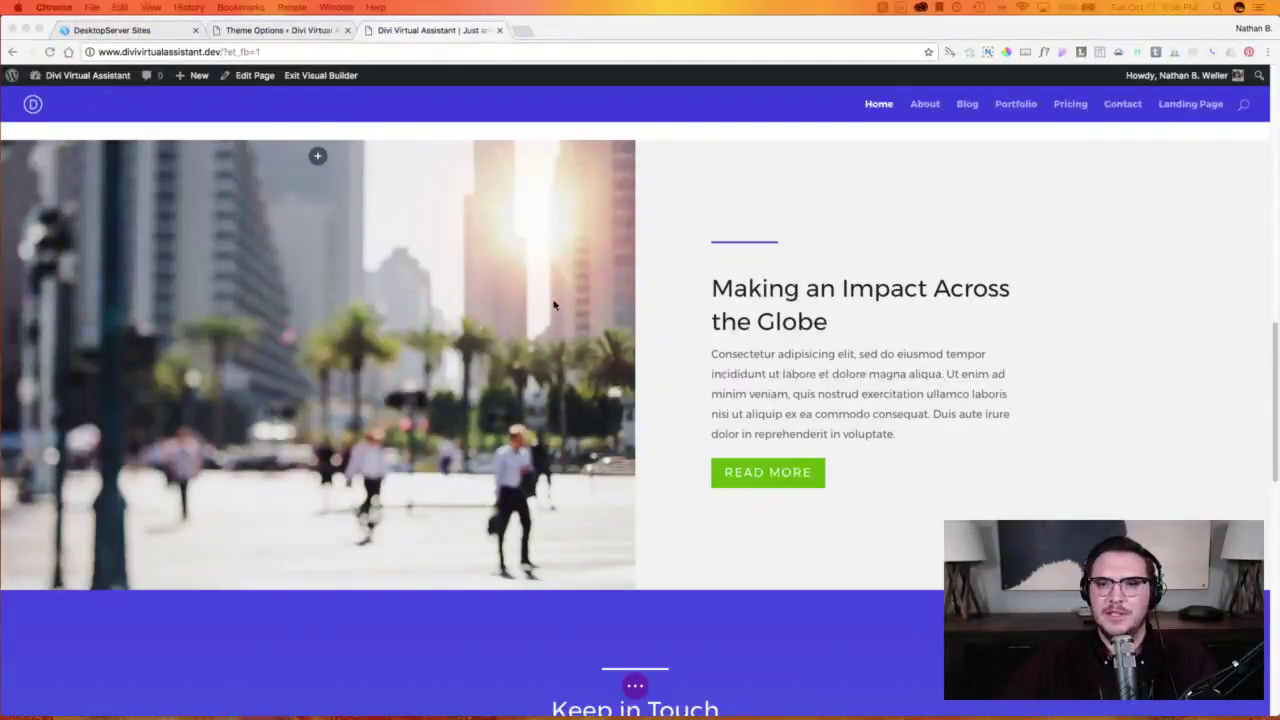
{"action": "left_click", "coordinate": [749, 289]}
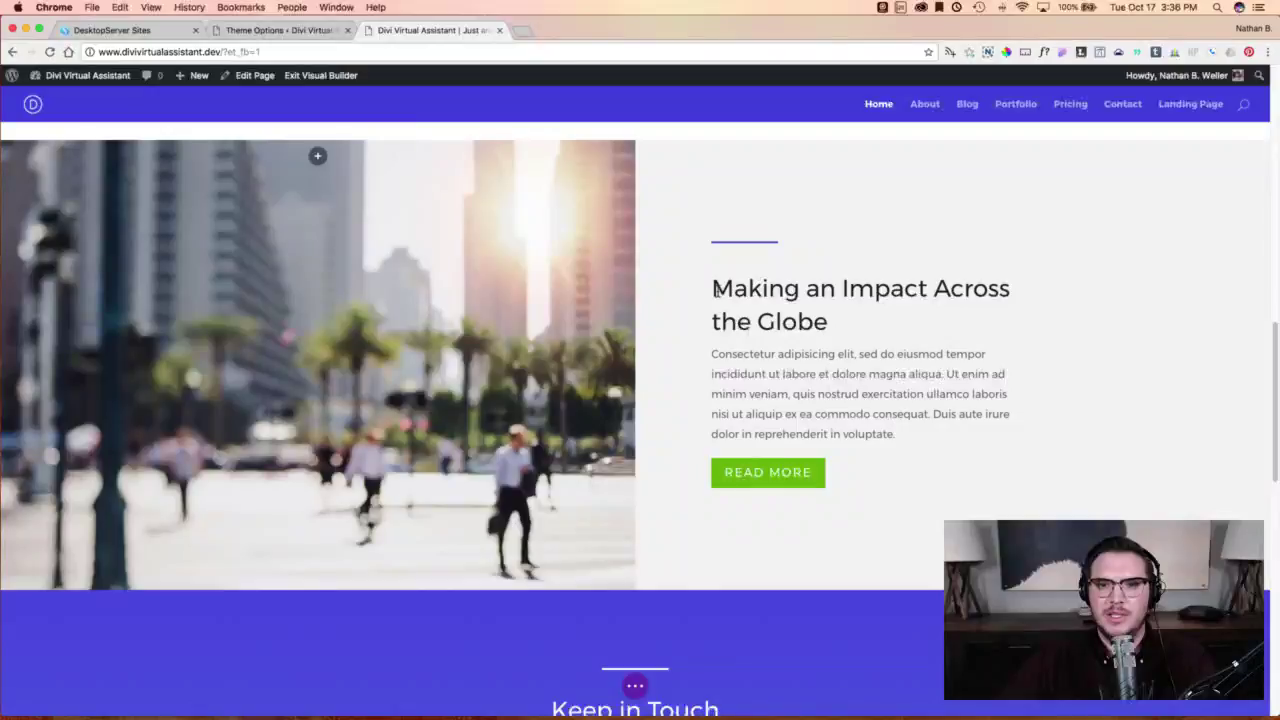
{"action": "type", "text": "Case Study"}
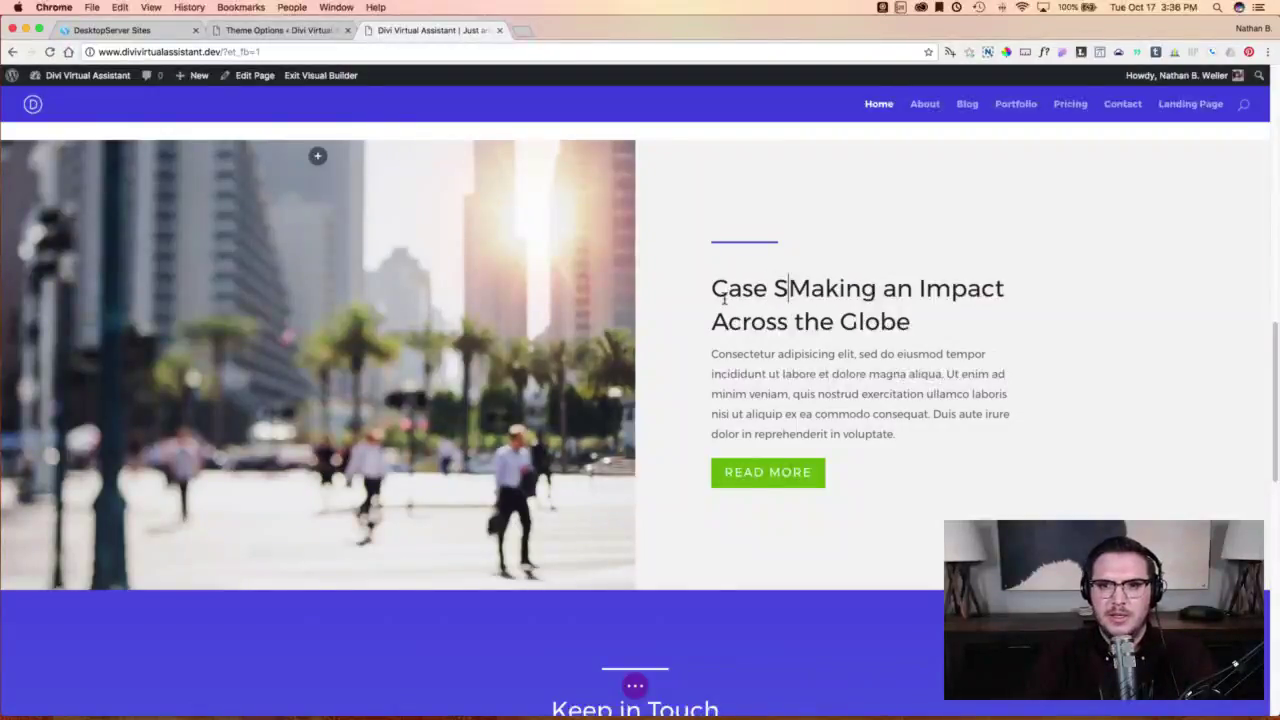
{"action": "type", "text": ":"}
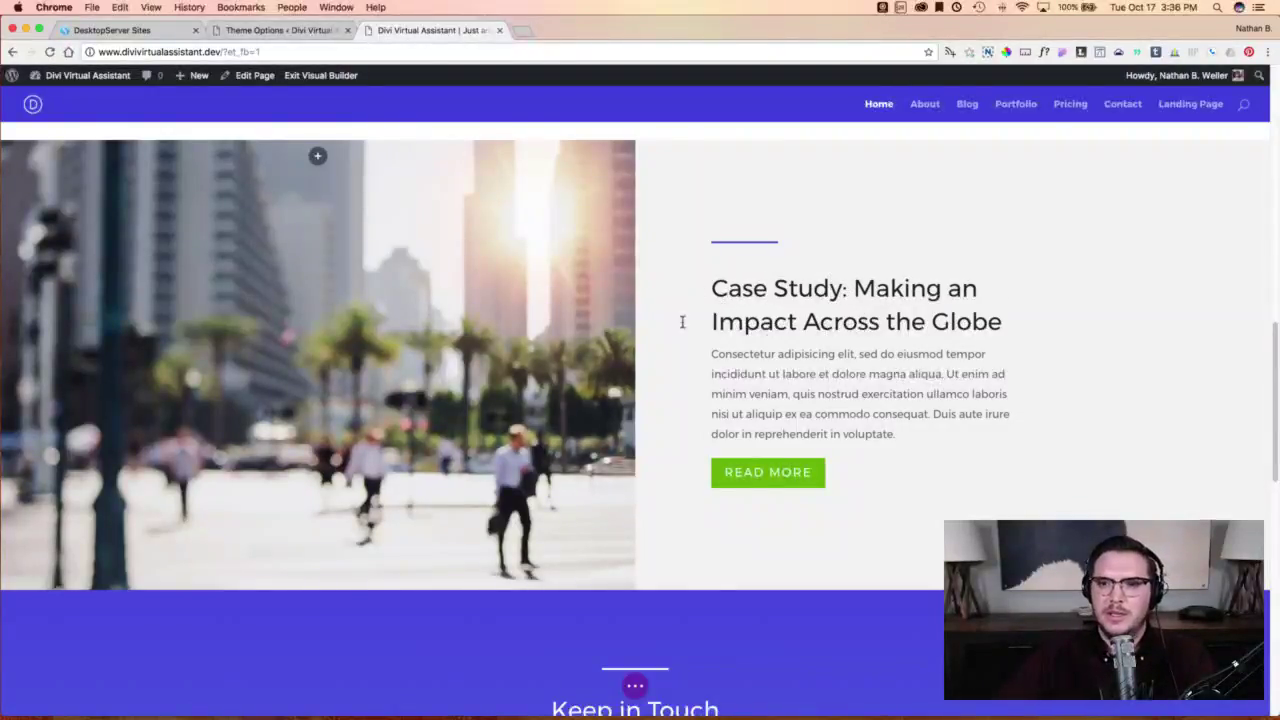
{"action": "left_click_drag", "start_coordinate": [854, 289], "coordinate": [1008, 321]}
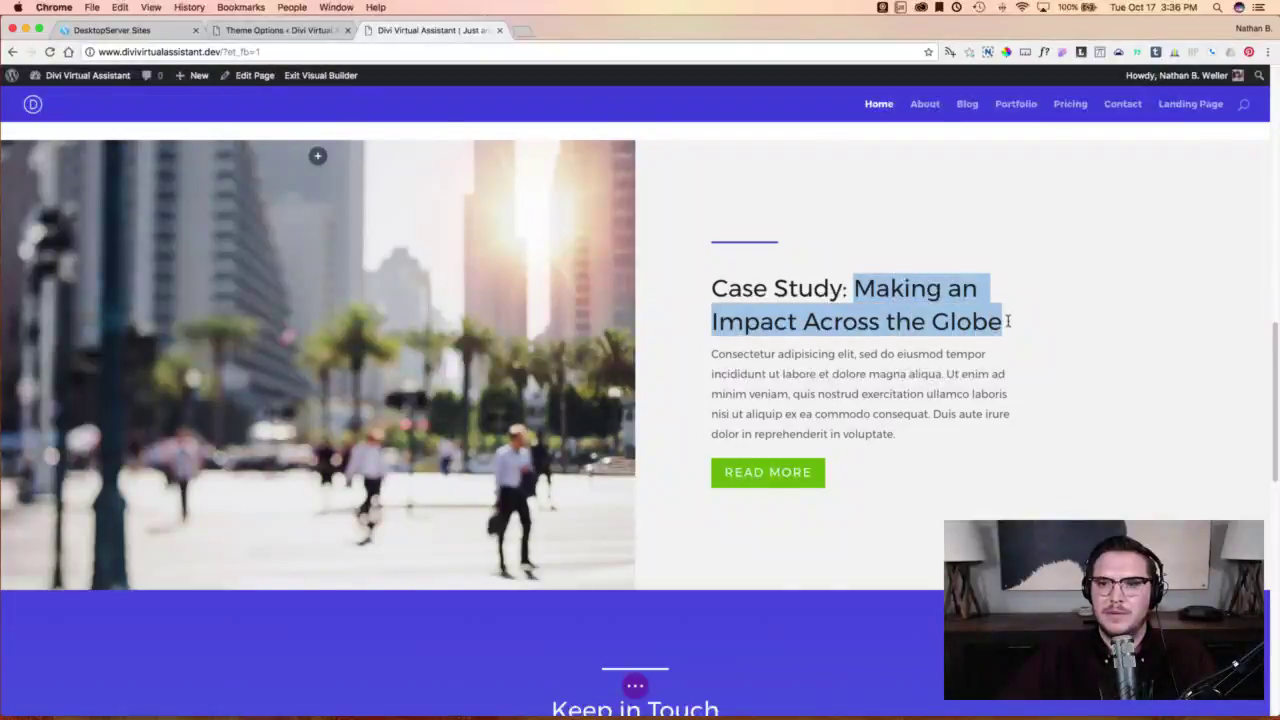
{"action": "type", "text": "How "}
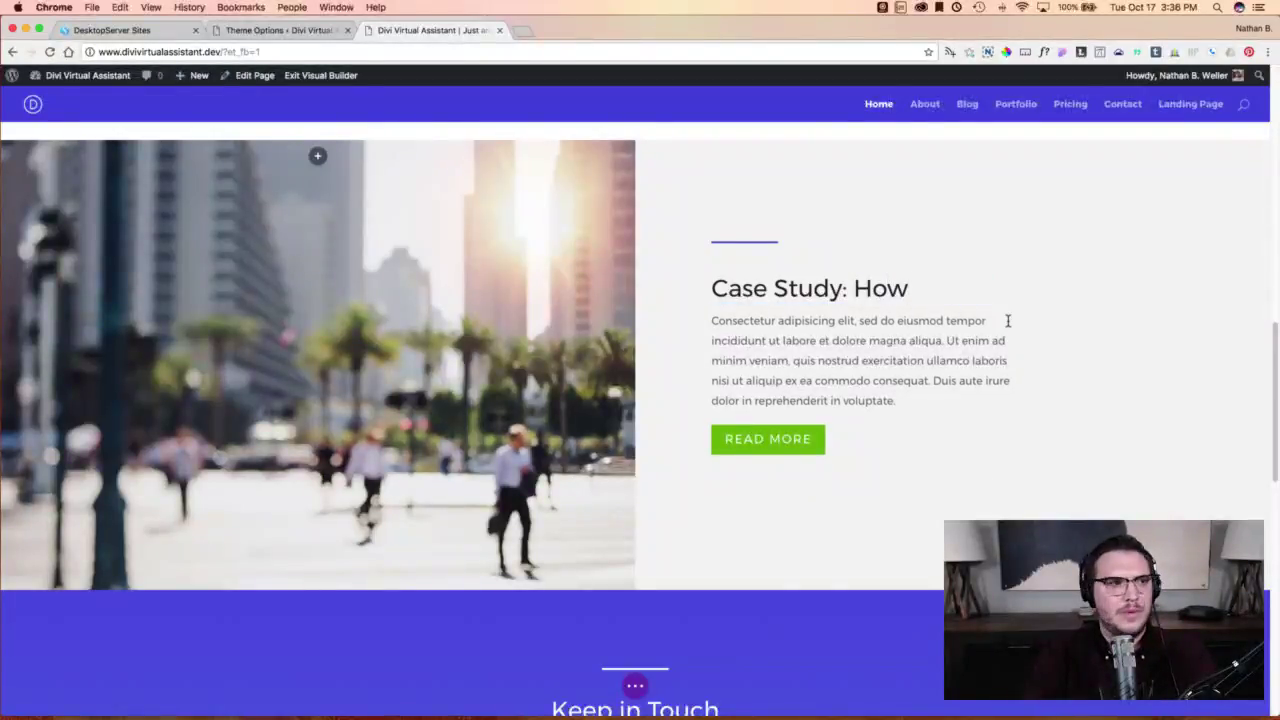
{"action": "type", "text": "We Increased"}
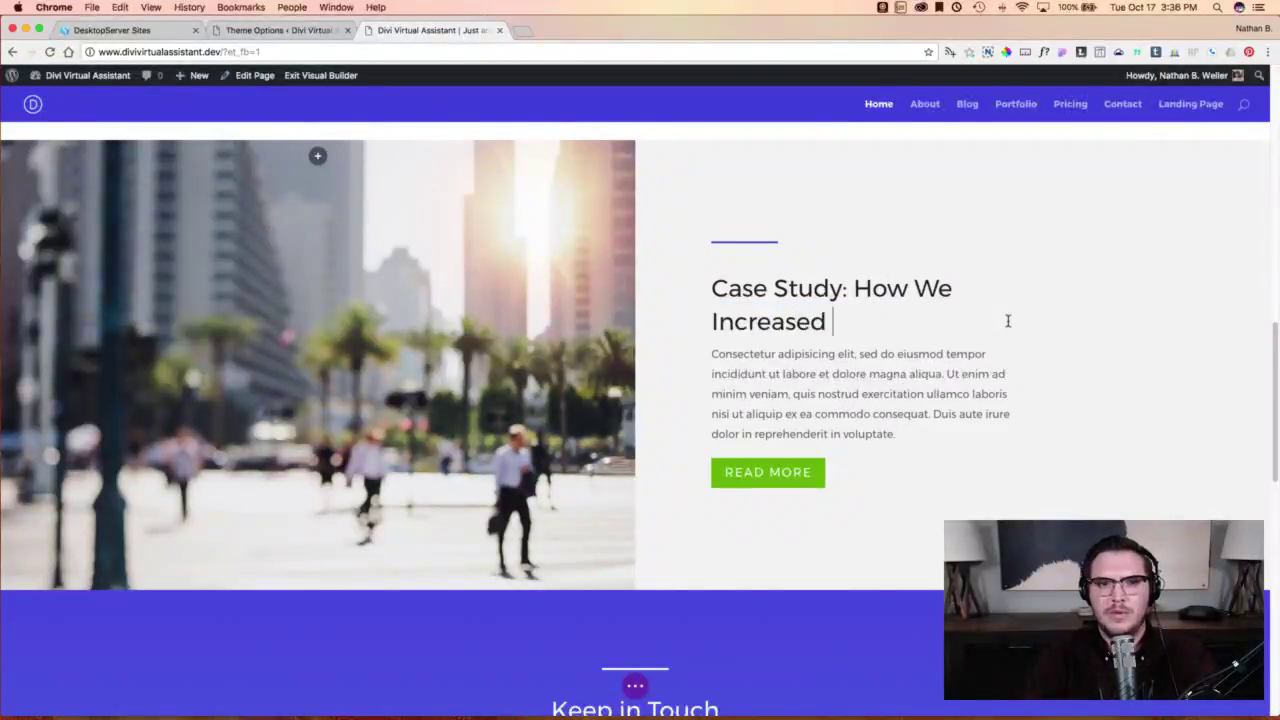
{"action": "type", "text": " One Client's Impact Dramatically"}
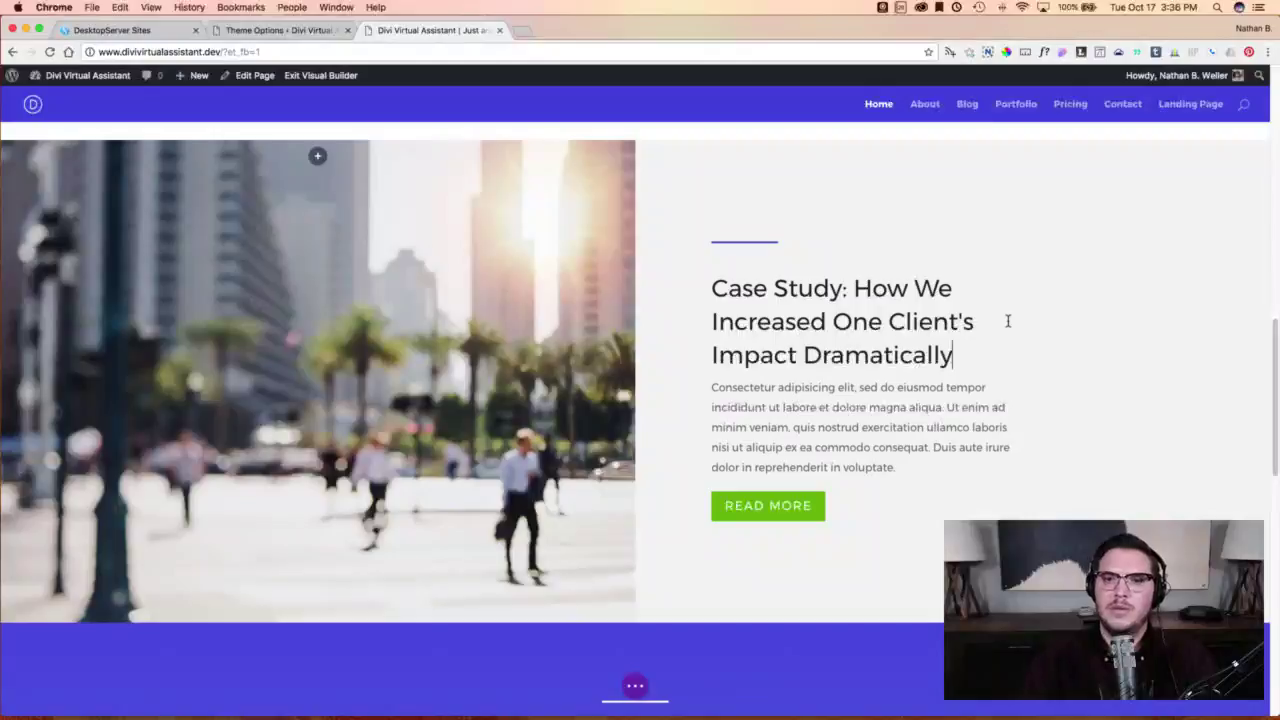
{"action": "scroll", "coordinate": [1030, 322], "scroll_direction": "down", "scroll_amount": 1}
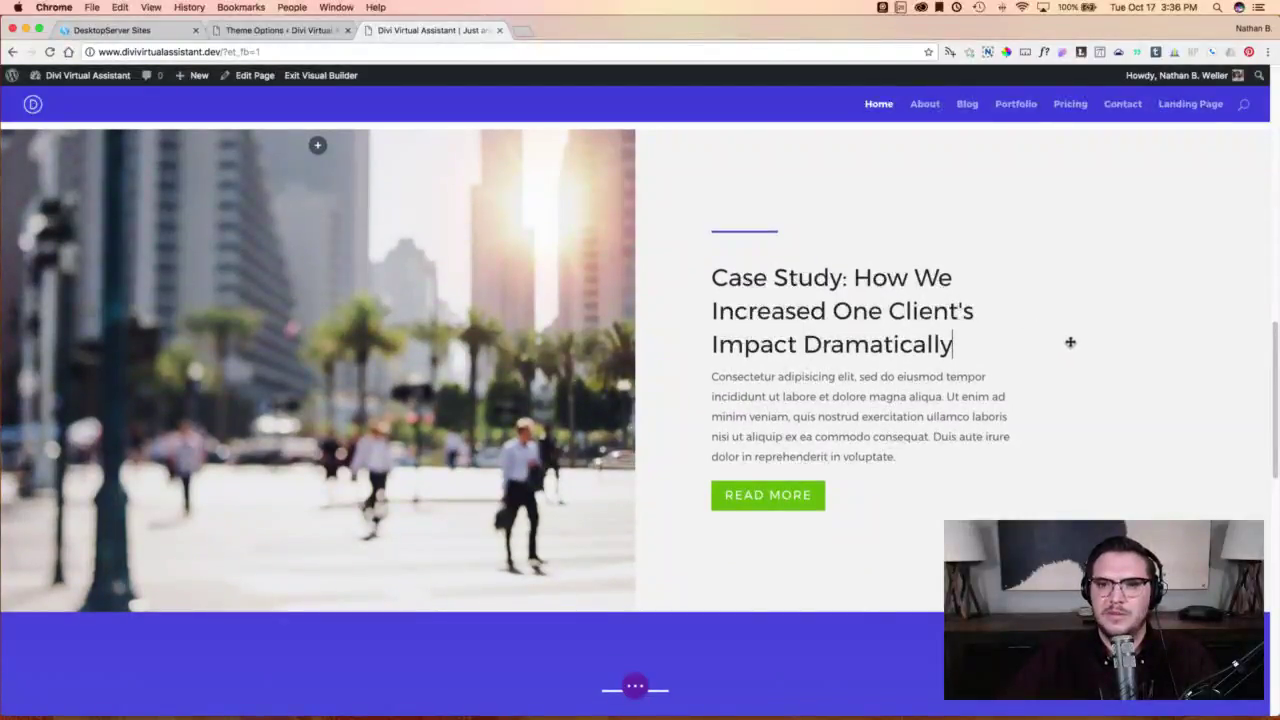
{"action": "scroll", "coordinate": [1070, 344], "scroll_direction": "up", "scroll_amount": 2}
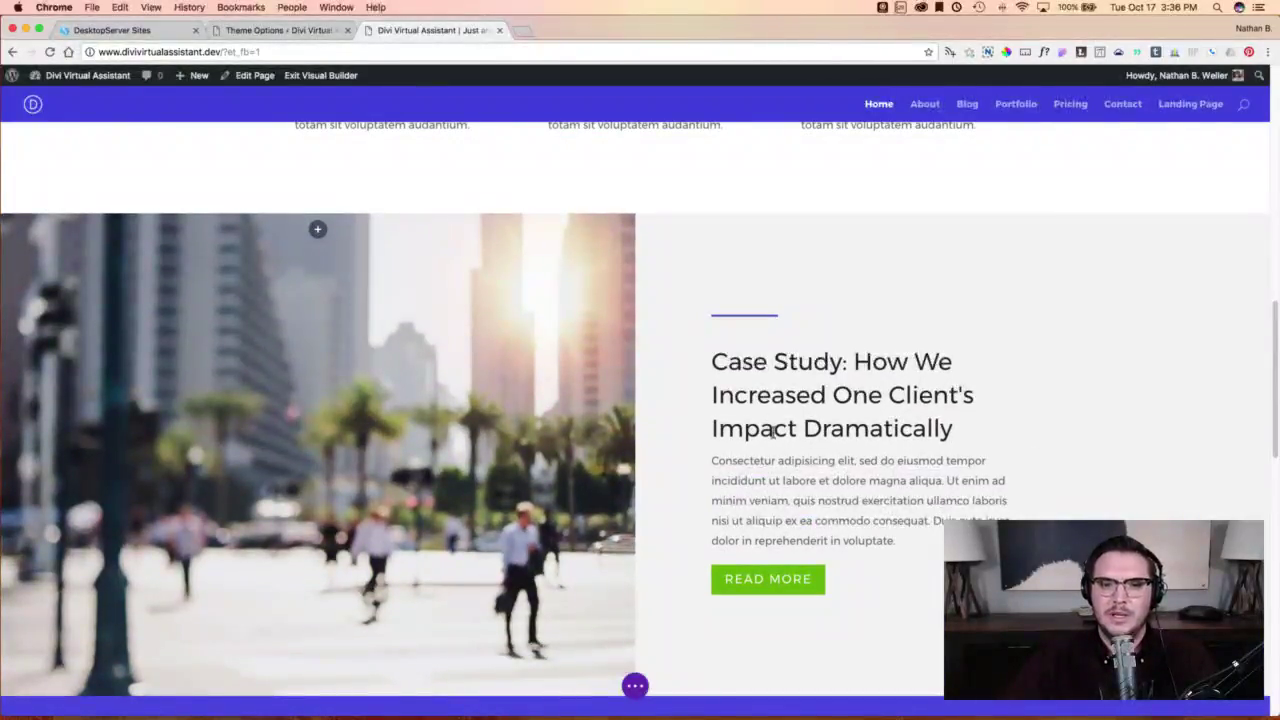
{"action": "scroll", "coordinate": [850, 430], "scroll_direction": "down", "scroll_amount": 2}
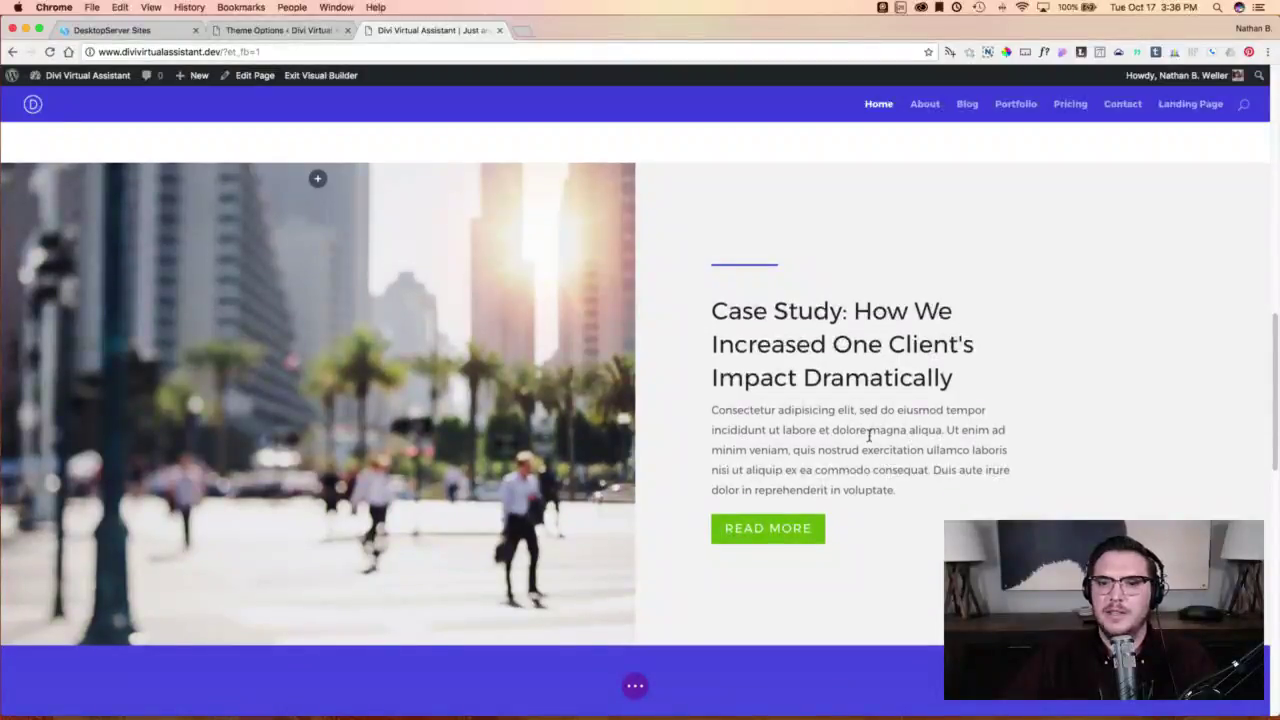
{"action": "scroll", "coordinate": [873, 433], "scroll_direction": "down", "scroll_amount": 1}
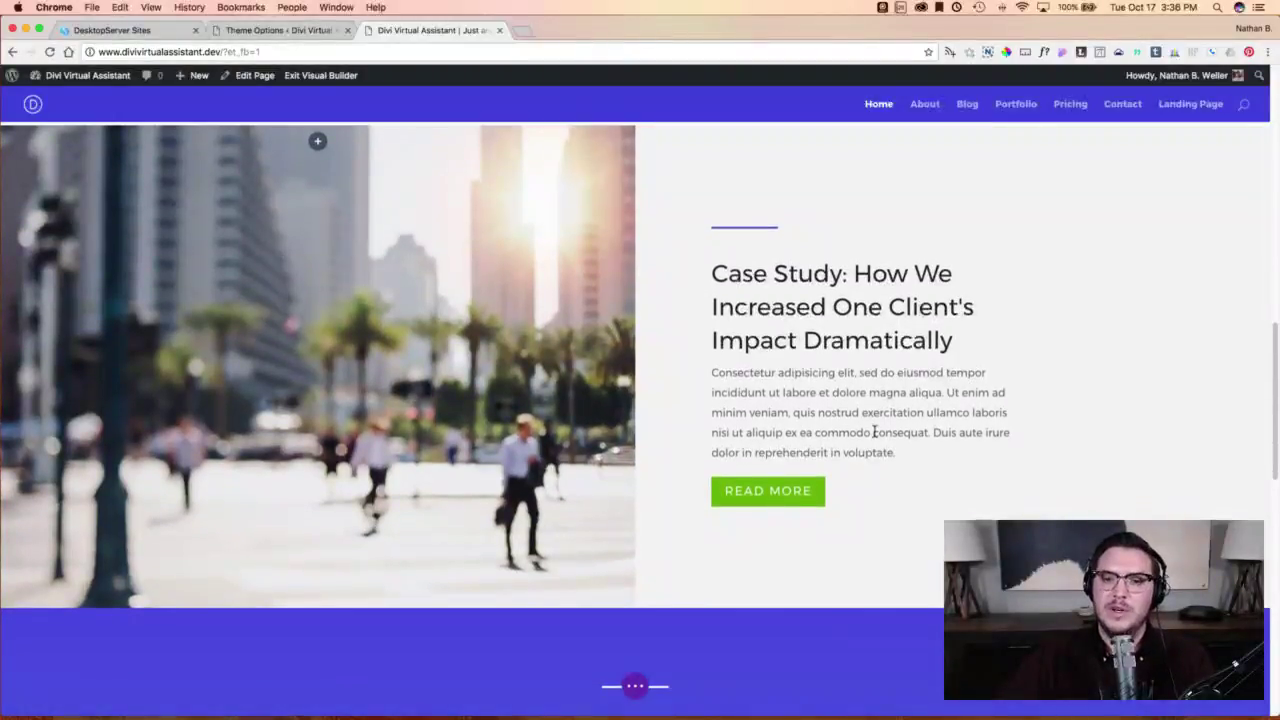
{"action": "scroll", "coordinate": [1061, 425], "scroll_direction": "up", "scroll_amount": 4}
{"action": "scroll", "coordinate": [1063, 426], "scroll_direction": "down", "scroll_amount": 2}
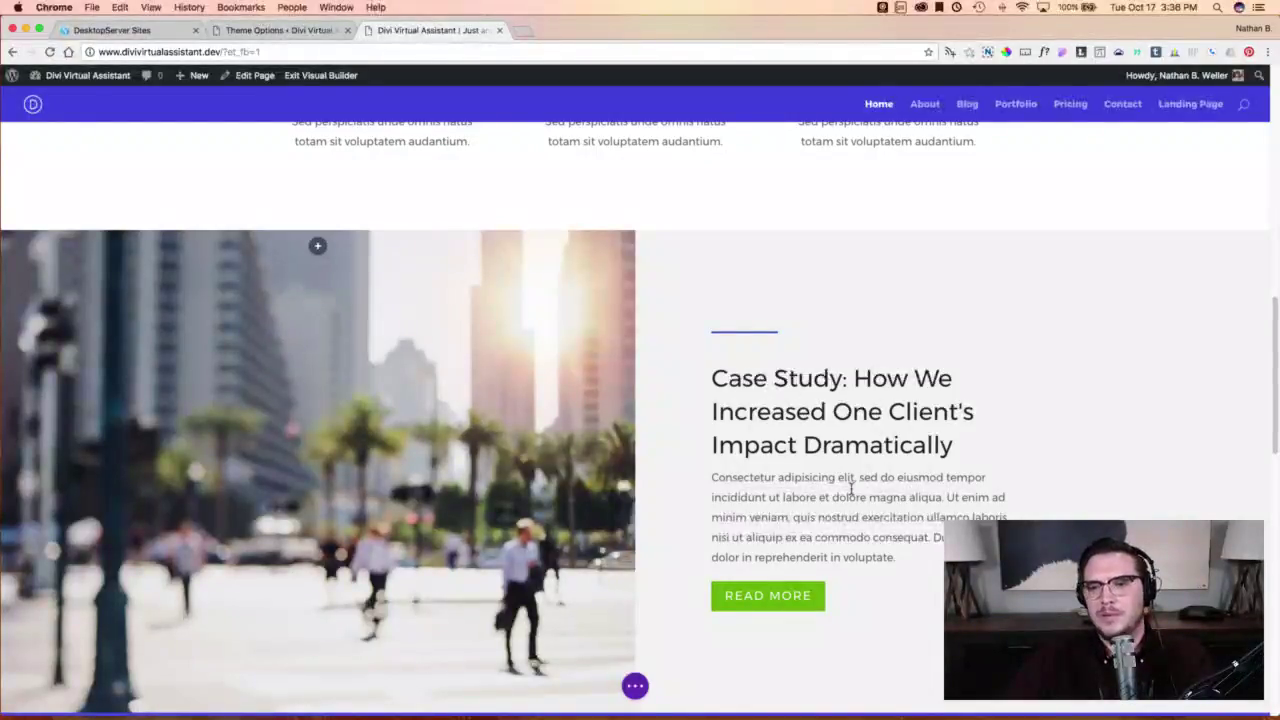
{"action": "scroll", "coordinate": [891, 548], "scroll_direction": "down", "scroll_amount": 2}
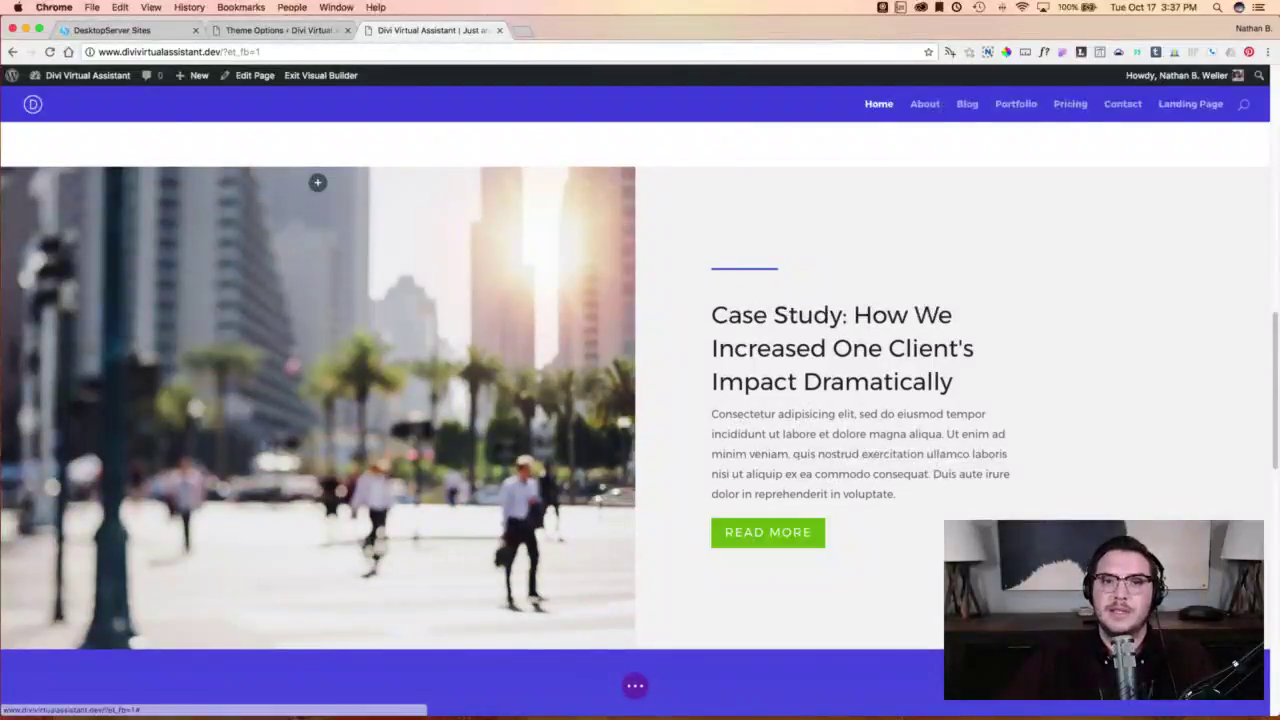
Delete the Keep in Touch subscription section below the case study.
{"action": "scroll", "coordinate": [885, 555], "scroll_direction": "down", "scroll_amount": 3}
{"action": "scroll", "coordinate": [441, 272], "scroll_direction": "down", "scroll_amount": 4}
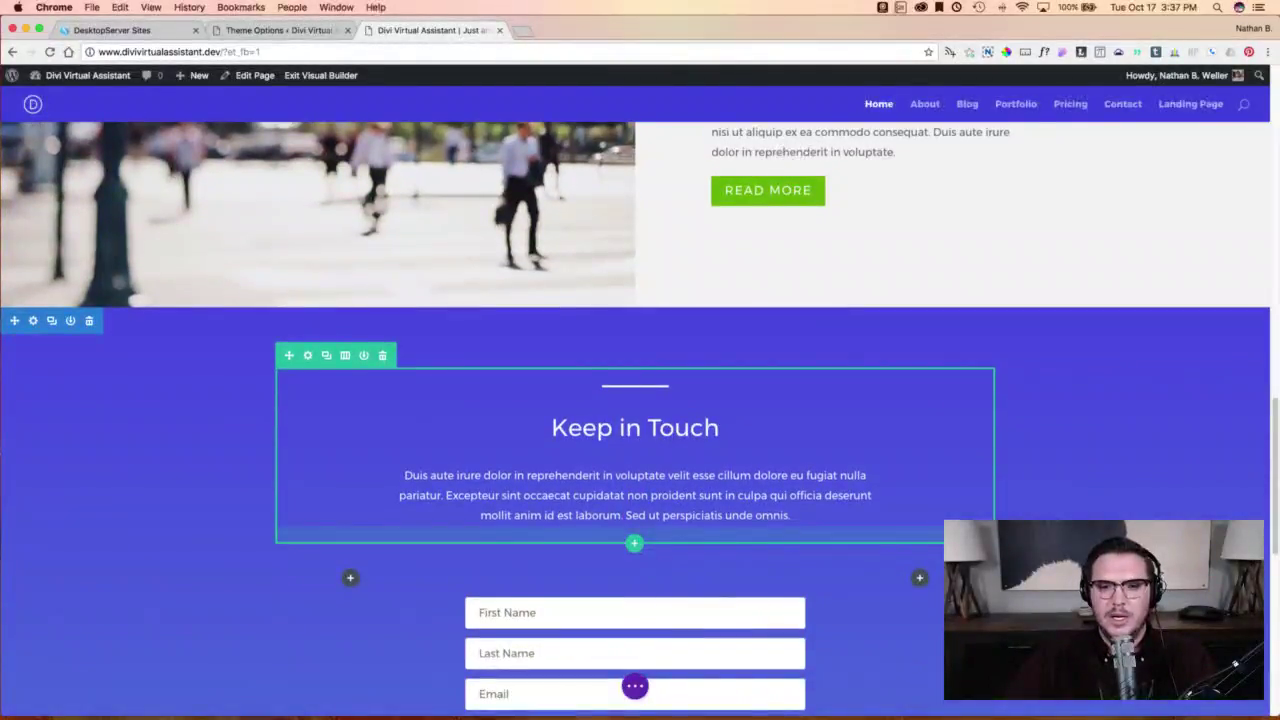
{"action": "scroll", "coordinate": [589, 363], "scroll_direction": "up", "scroll_amount": 2}
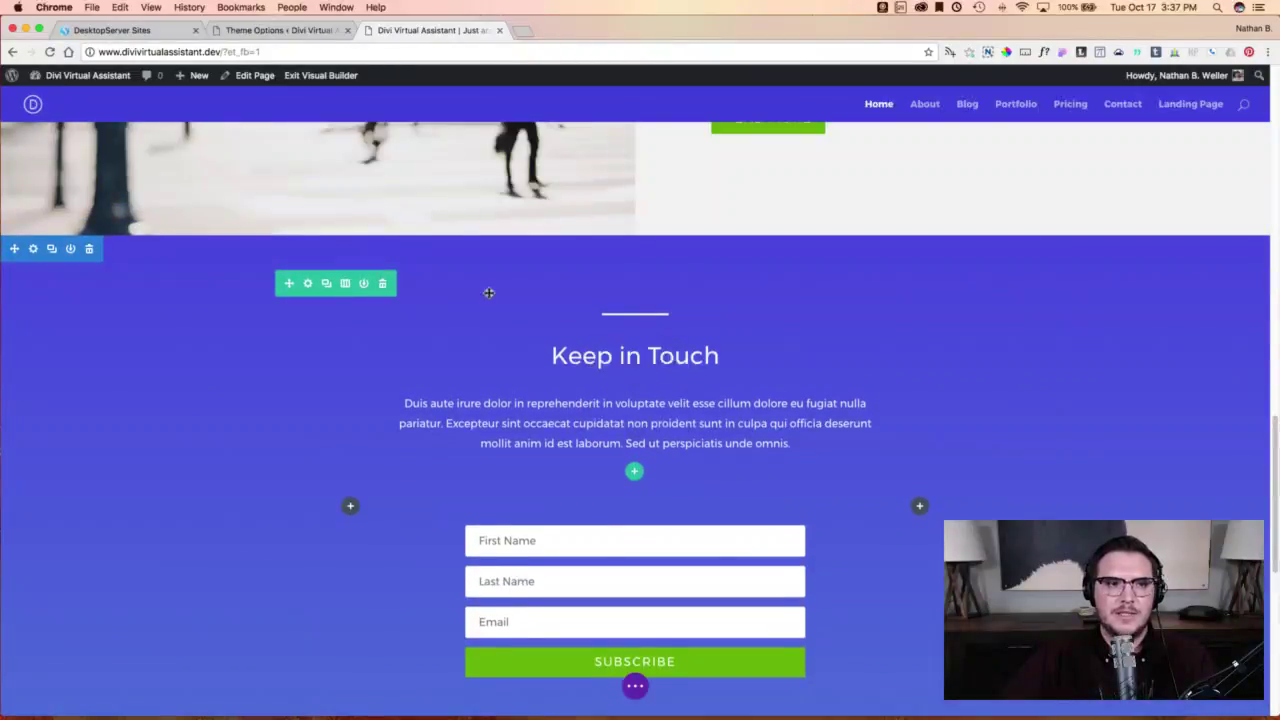
{"action": "left_click", "coordinate": [90, 241]}
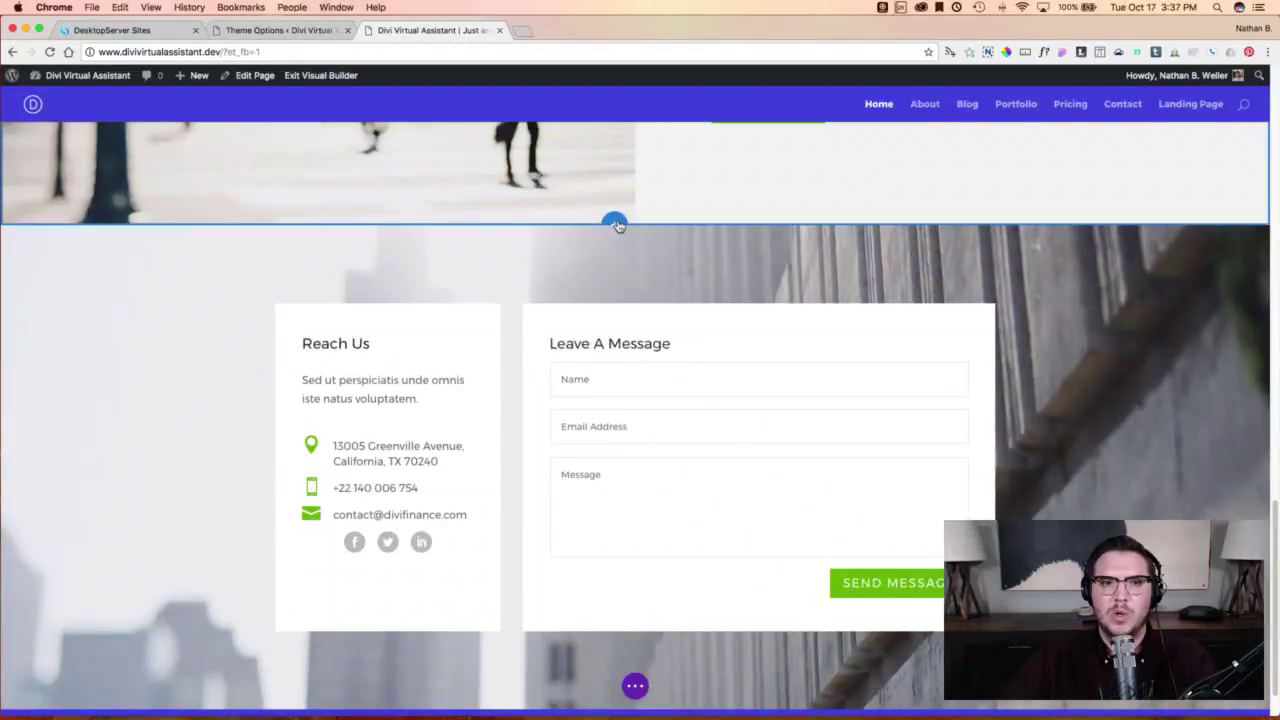
Insert the saved Business Case Study section from the library between the case study and the contact section.
{"action": "left_click", "coordinate": [615, 222]}
{"action": "left_click", "coordinate": [630, 155]}
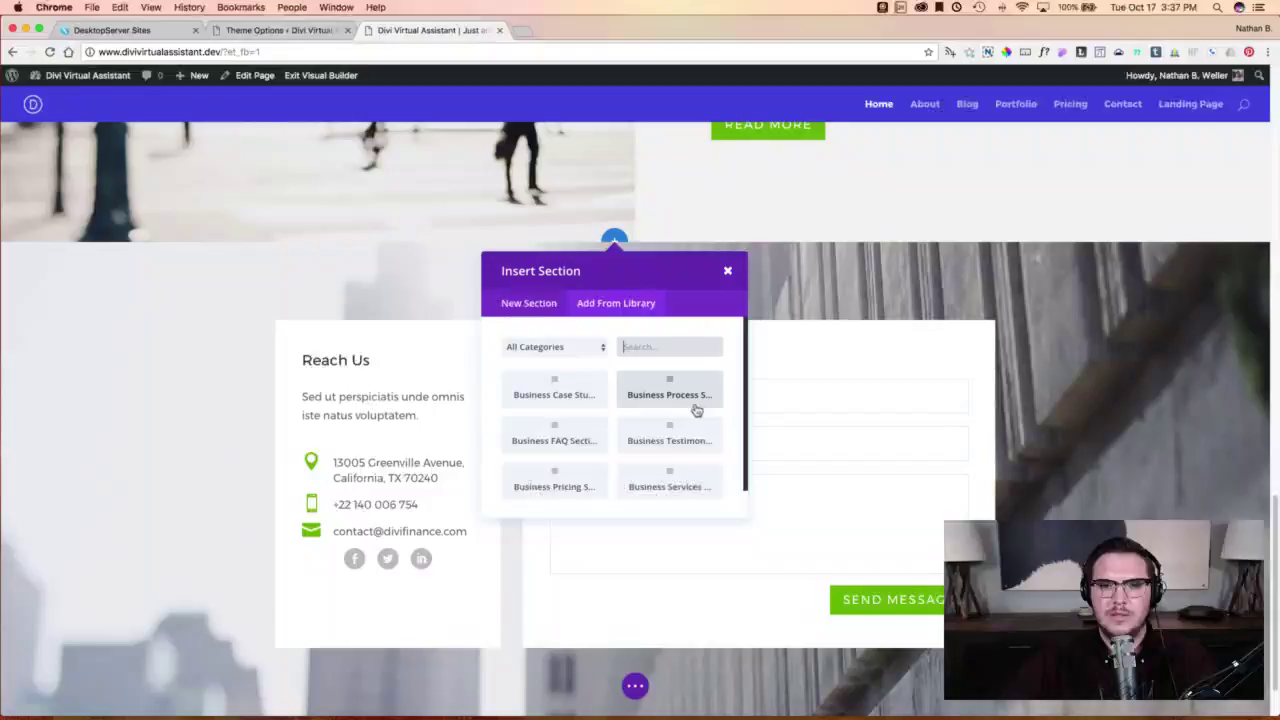
{"action": "left_click", "coordinate": [571, 397]}
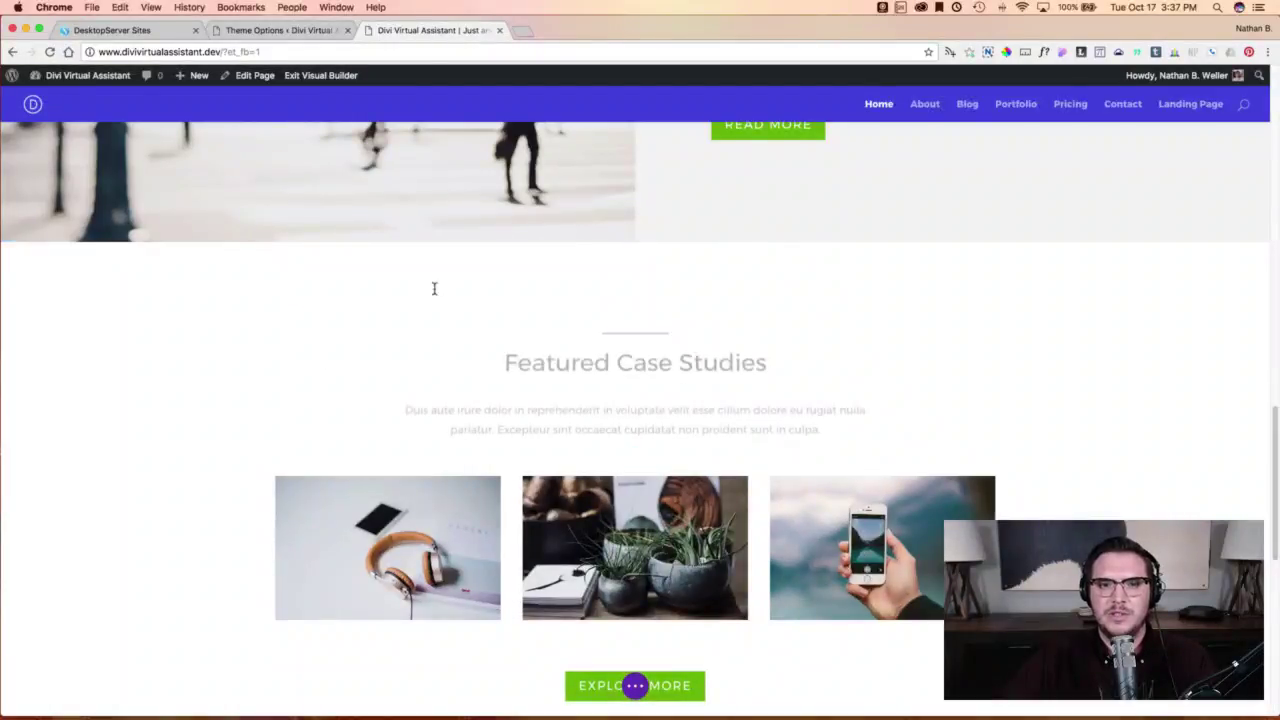
Add "More" at the start of the Featured Case Studies heading.
{"action": "left_click", "coordinate": [503, 362]}
{"action": "type", "text": "More"}
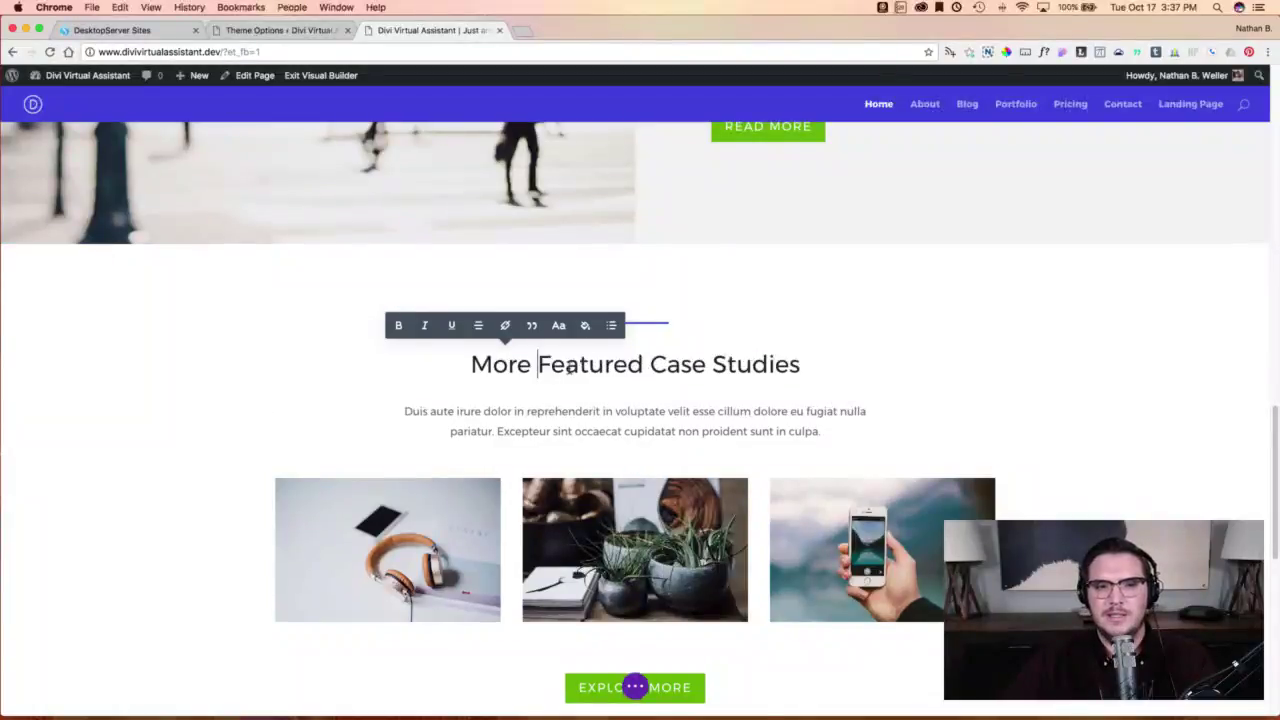
{"action": "left_click", "coordinate": [165, 422]}
Insert the saved Business Process section from the library below the featured case studies.
{"action": "scroll", "coordinate": [167, 424], "scroll_direction": "down", "scroll_amount": 5}
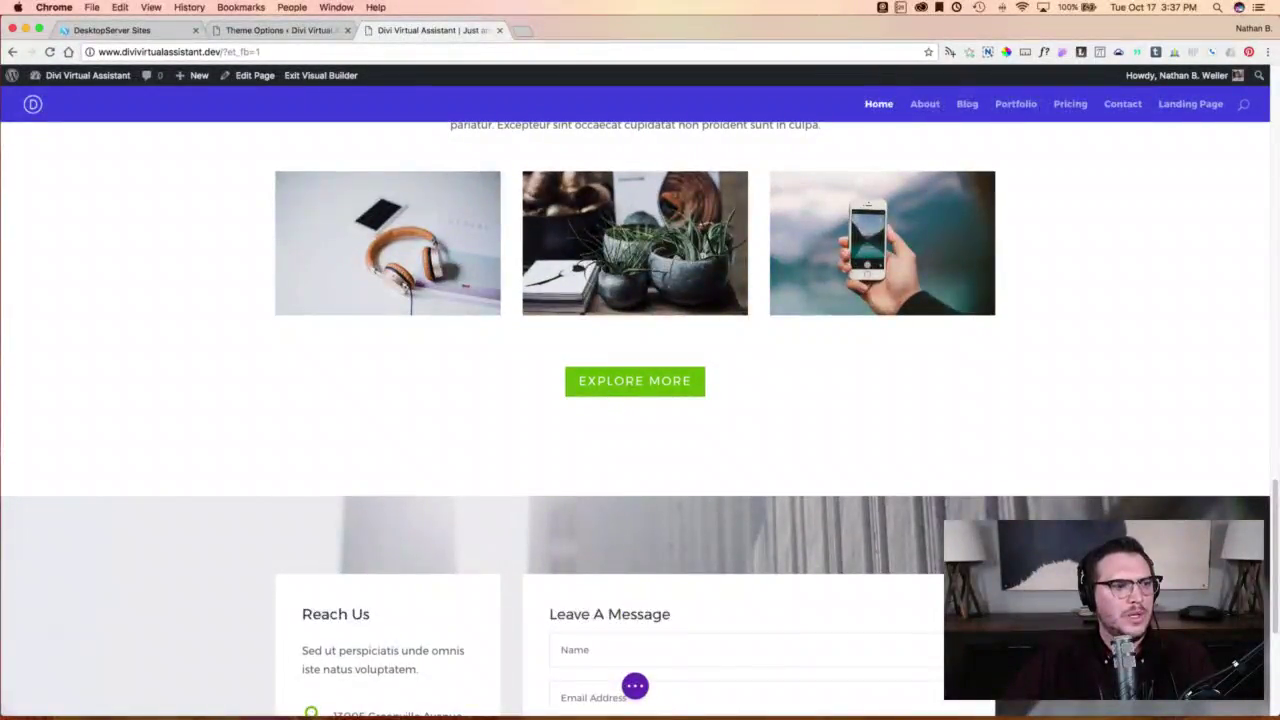
{"action": "scroll", "coordinate": [618, 464], "scroll_direction": "down", "scroll_amount": 2}
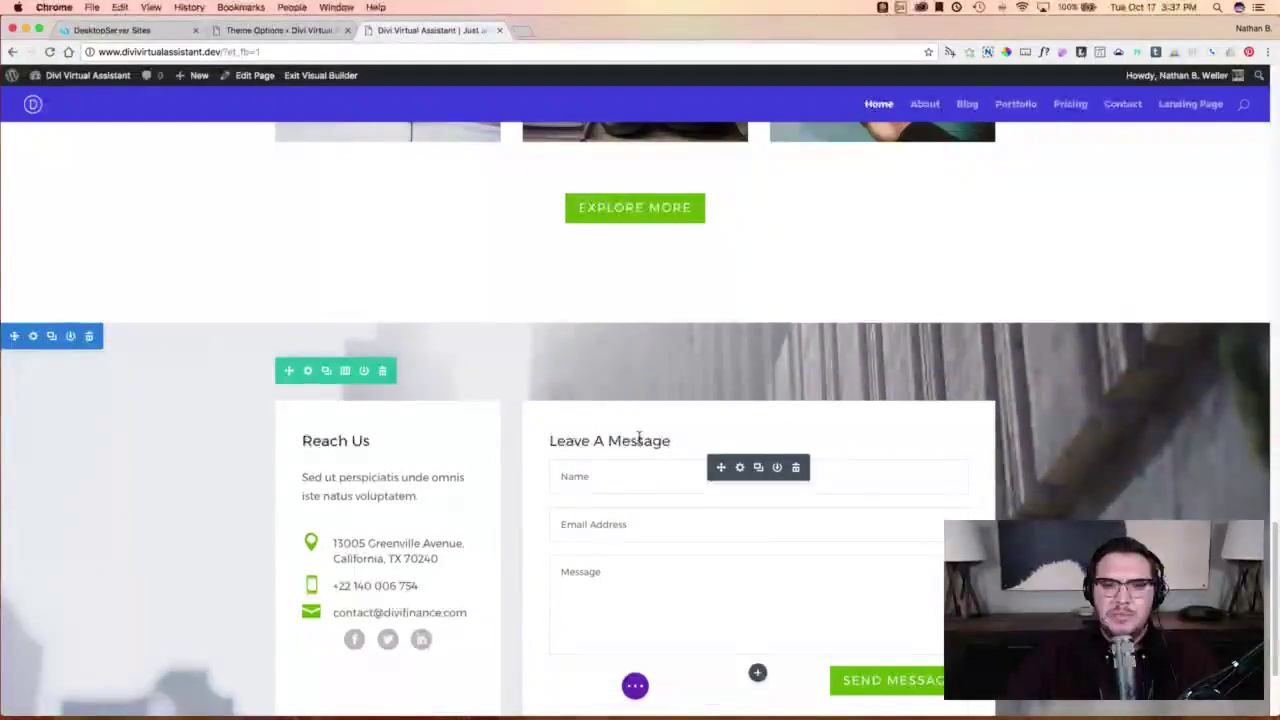
{"action": "left_click", "coordinate": [635, 323]}
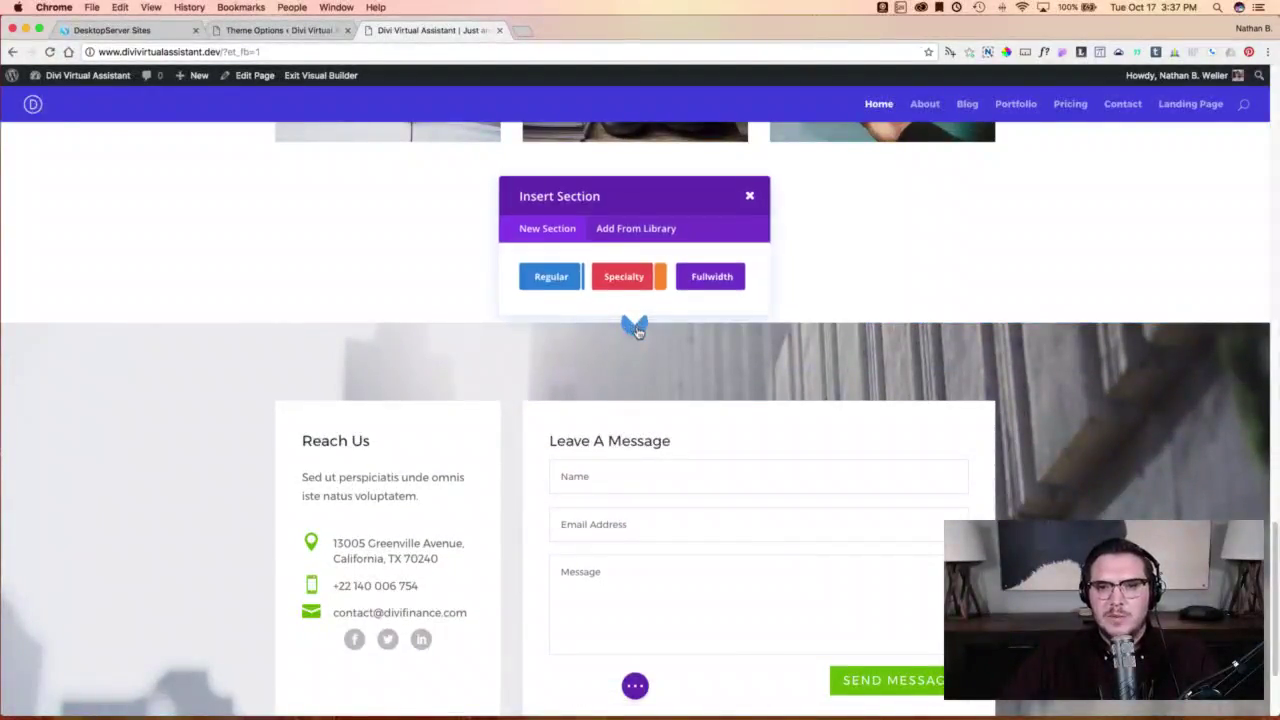
{"action": "left_click", "coordinate": [655, 229]}
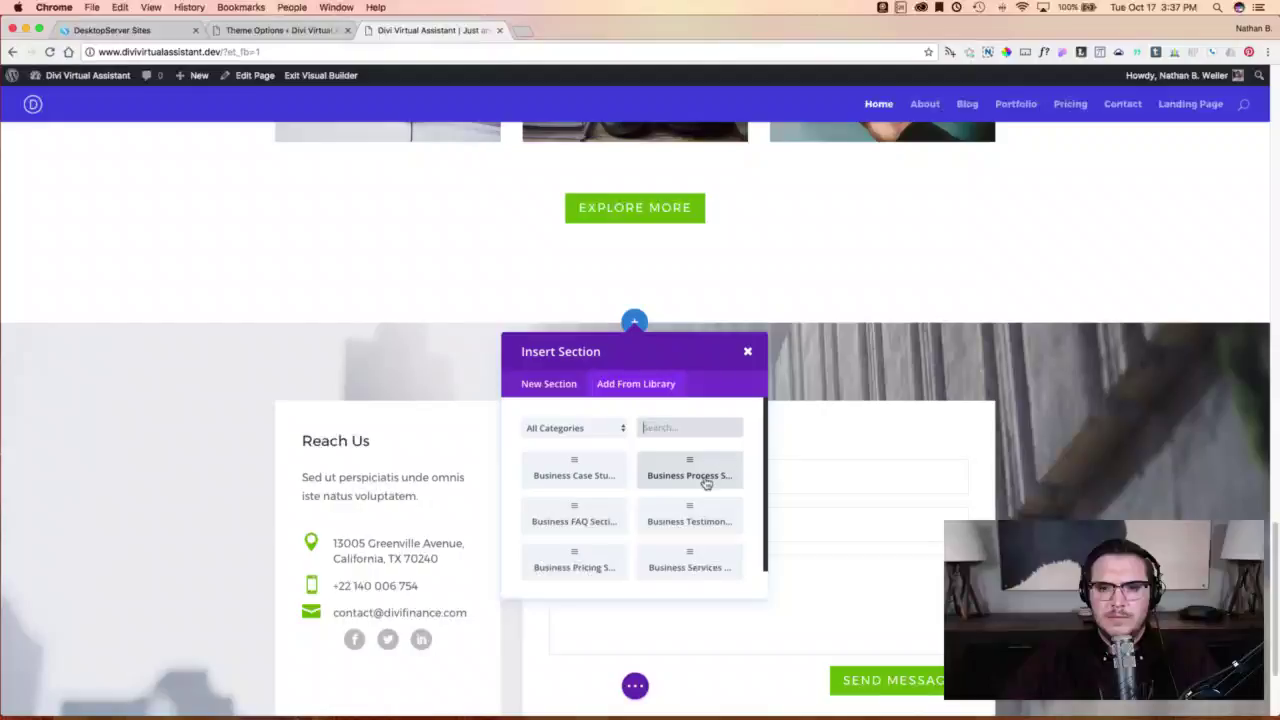
{"action": "left_click", "coordinate": [695, 477]}
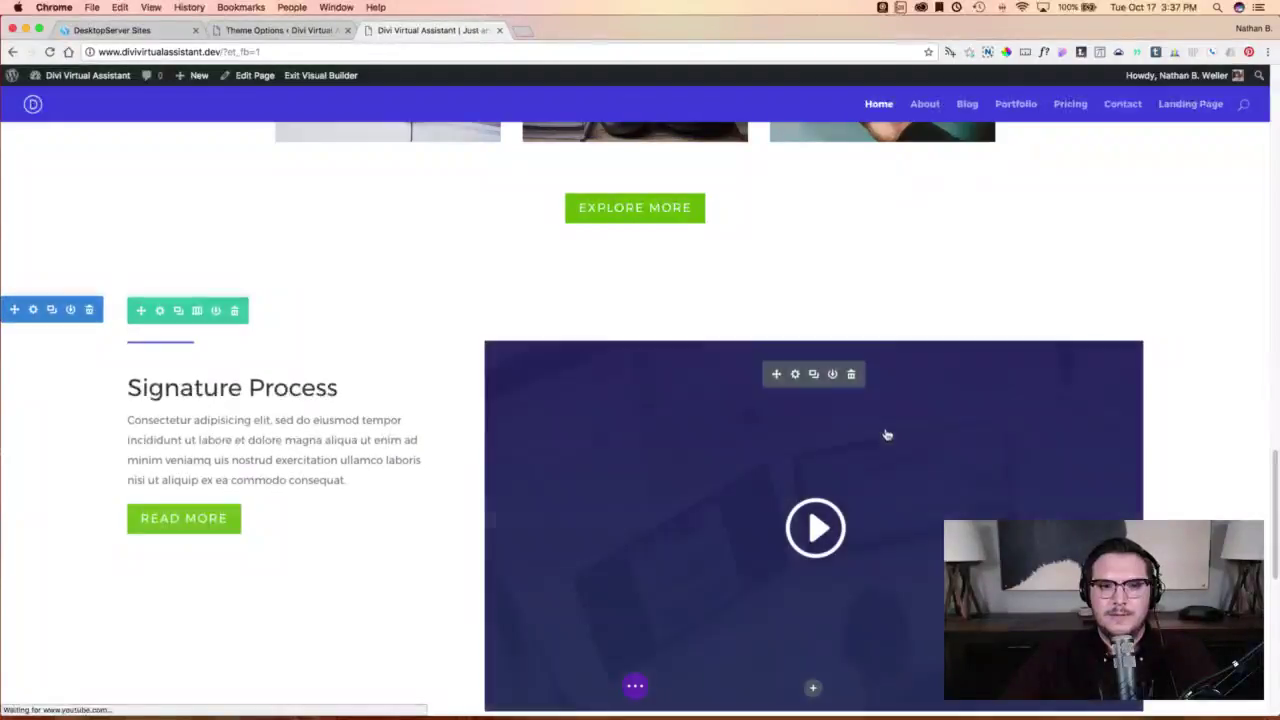
Insert the saved Business Pricing section from the library below the Signature Process section.
{"action": "scroll", "coordinate": [365, 421], "scroll_direction": "down", "scroll_amount": 3}
{"action": "scroll", "coordinate": [365, 421], "scroll_direction": "down", "scroll_amount": 4}
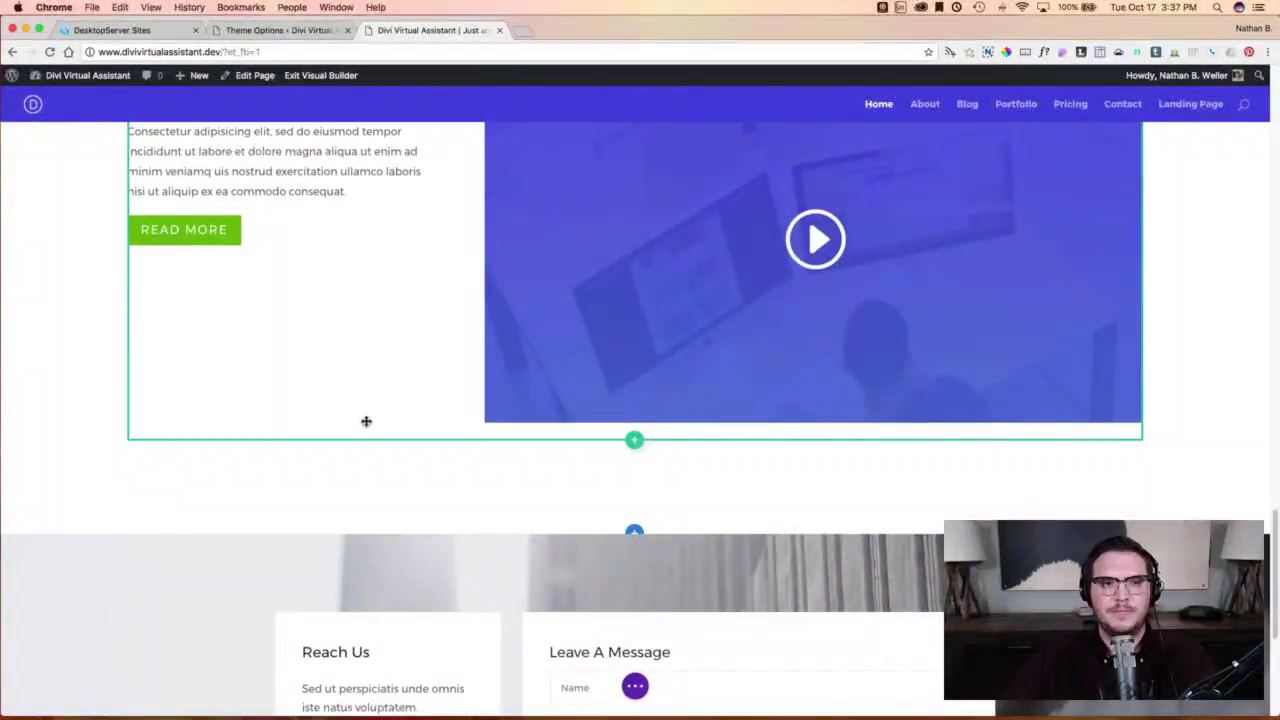
{"action": "left_click", "coordinate": [634, 511]}
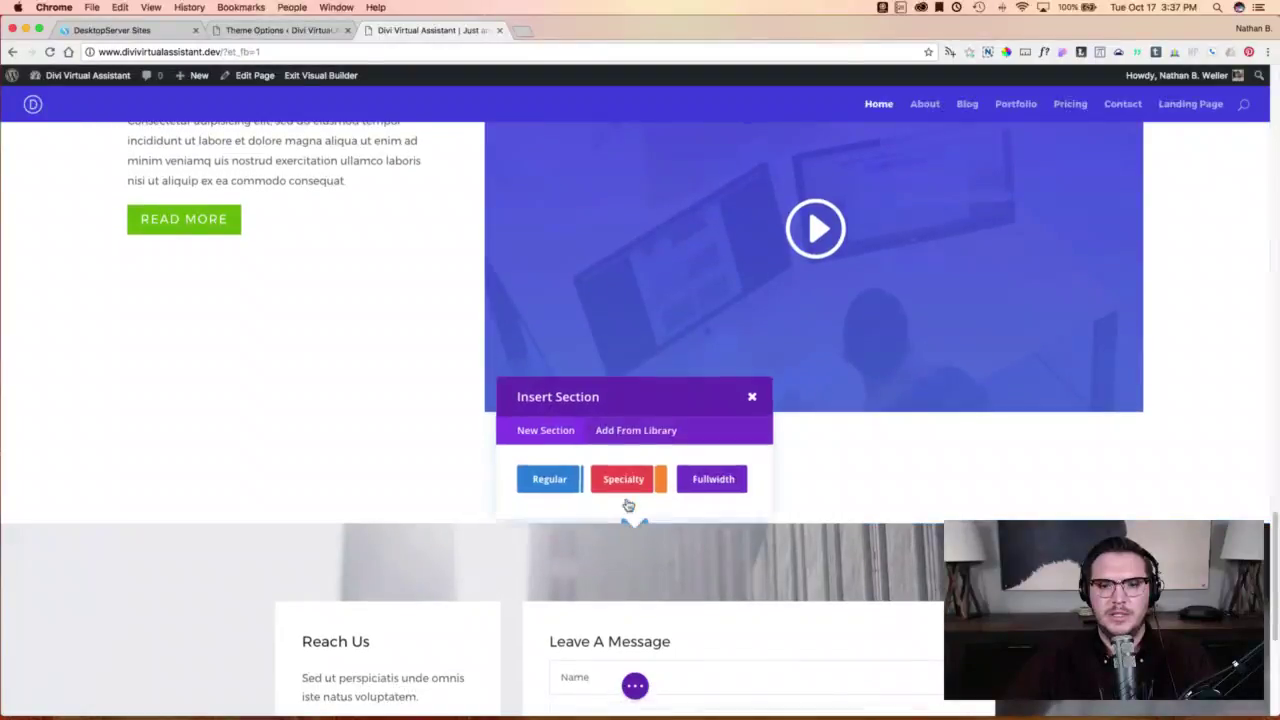
{"action": "left_click", "coordinate": [627, 434]}
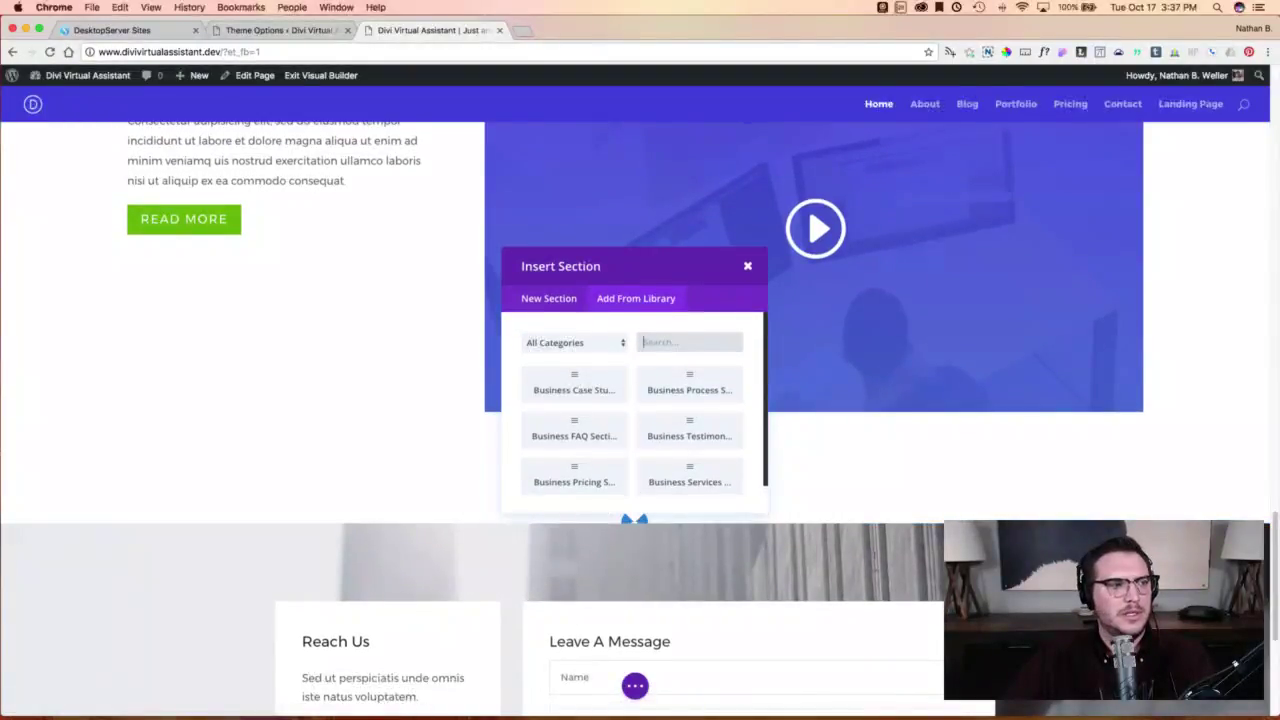
{"action": "scroll", "coordinate": [592, 433], "scroll_direction": "down", "scroll_amount": 1}
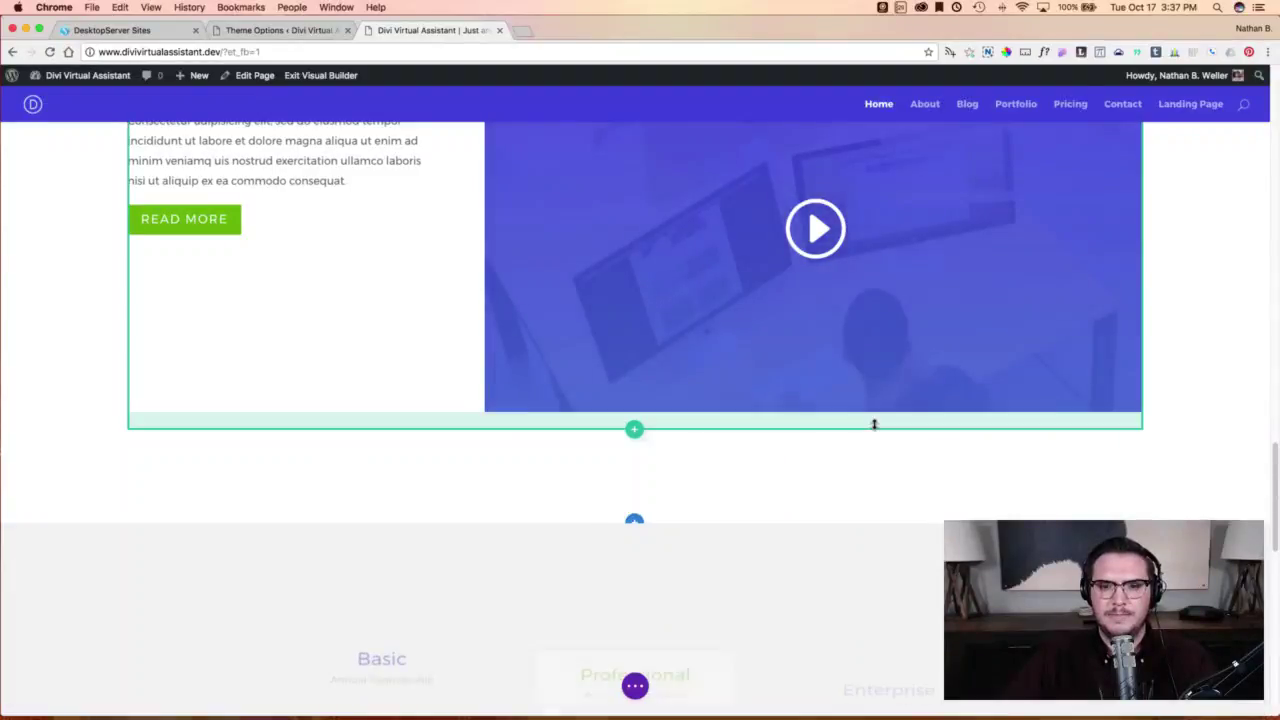
Insert the saved Business Testimonial section from the library between the pricing tables and the contact section.
{"action": "scroll", "coordinate": [885, 425], "scroll_direction": "down", "scroll_amount": 5}
{"action": "scroll", "coordinate": [904, 435], "scroll_direction": "down", "scroll_amount": 4}
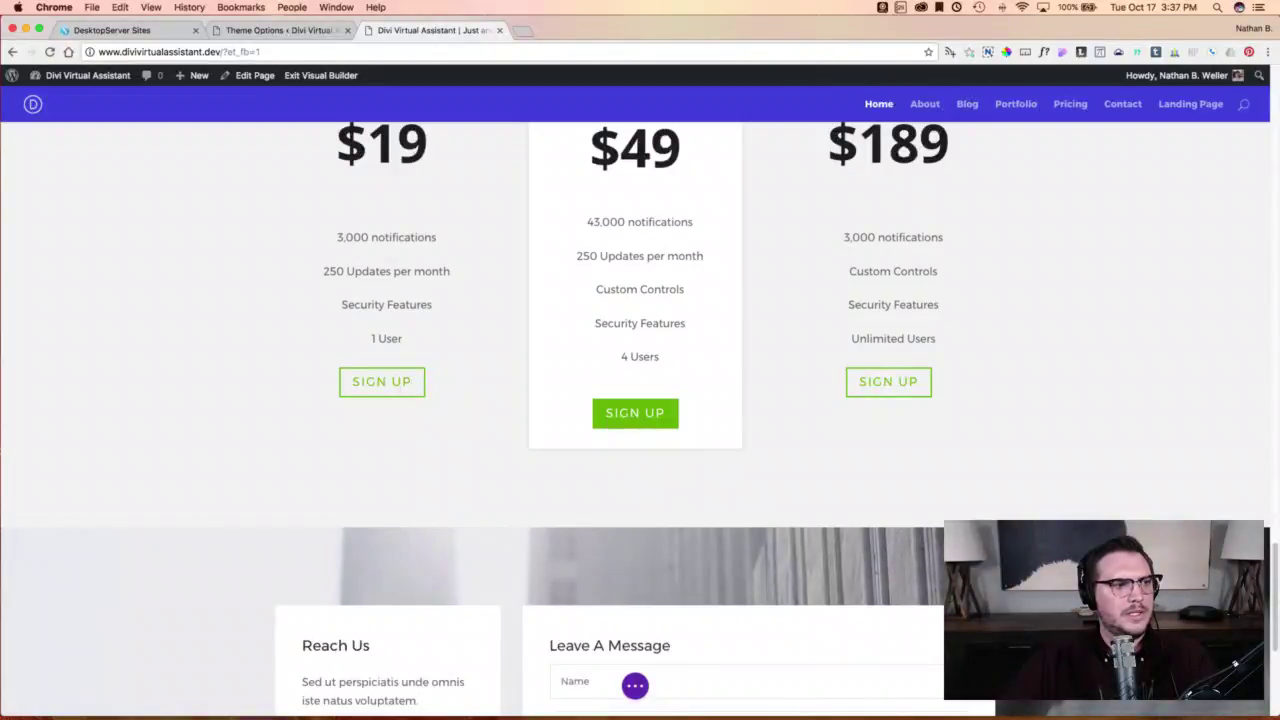
{"action": "scroll", "coordinate": [520, 350], "scroll_direction": "down", "scroll_amount": 2}
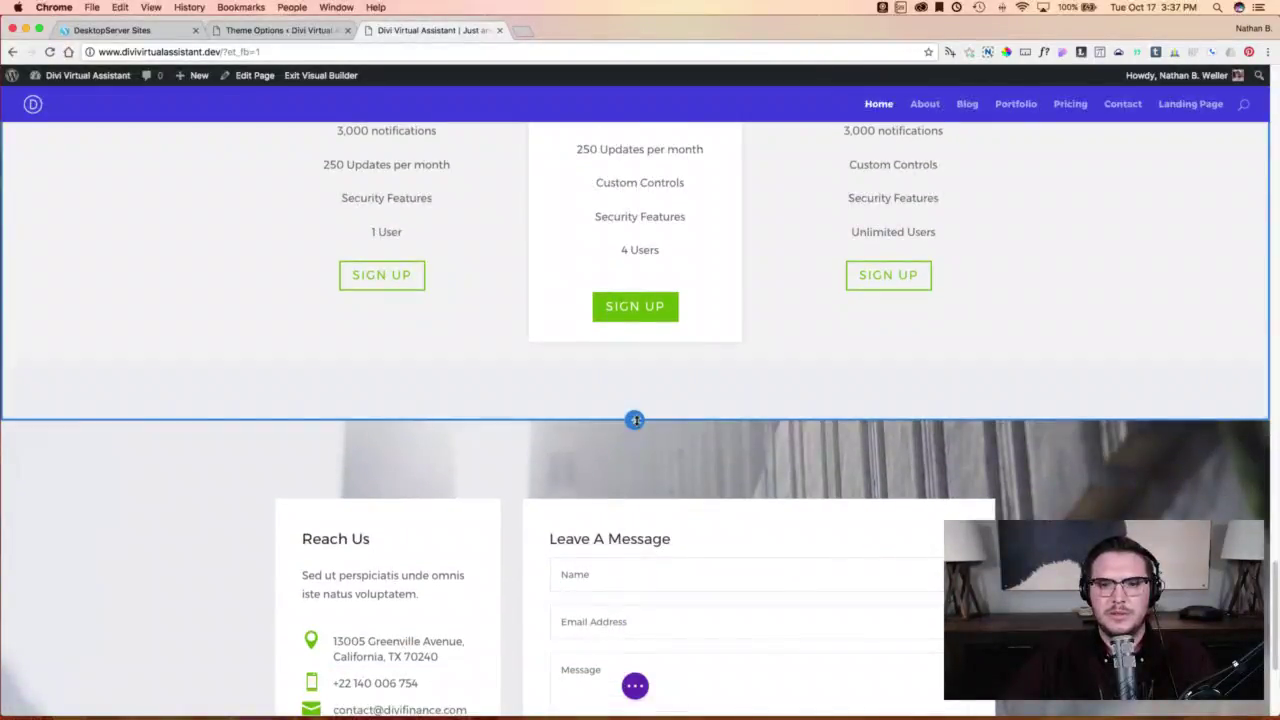
{"action": "left_click", "coordinate": [640, 422]}
{"action": "left_click", "coordinate": [640, 326]}
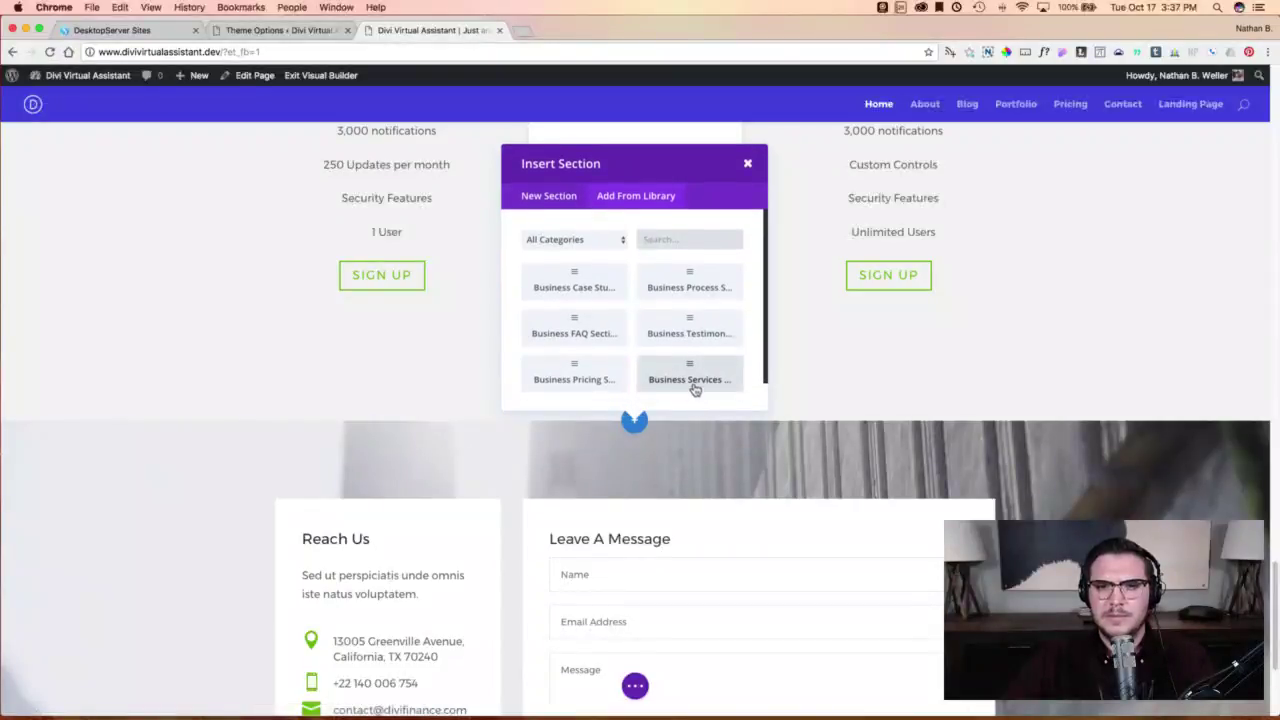
{"action": "left_click", "coordinate": [694, 340]}
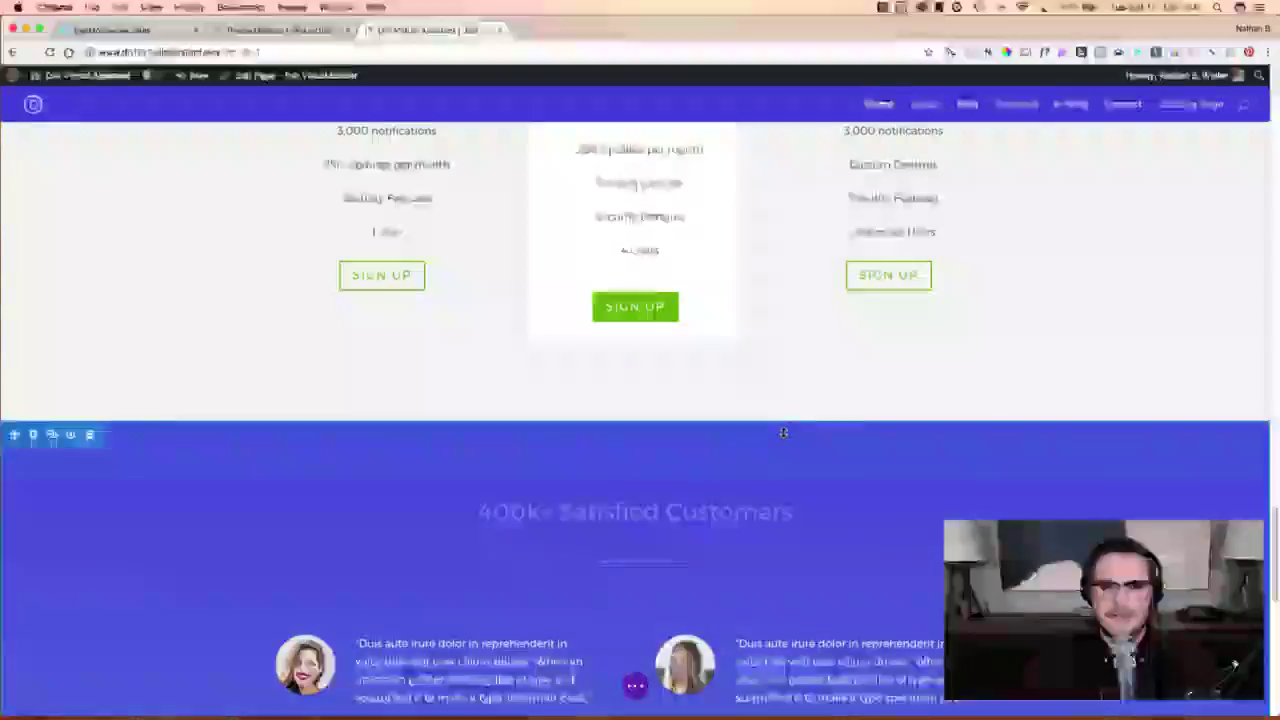
Insert the saved Business FAQ section from the library between the testimonials and the contact section.
{"action": "scroll", "coordinate": [904, 448], "scroll_direction": "down", "scroll_amount": 1}
{"action": "scroll", "coordinate": [905, 452], "scroll_direction": "down", "scroll_amount": 5}
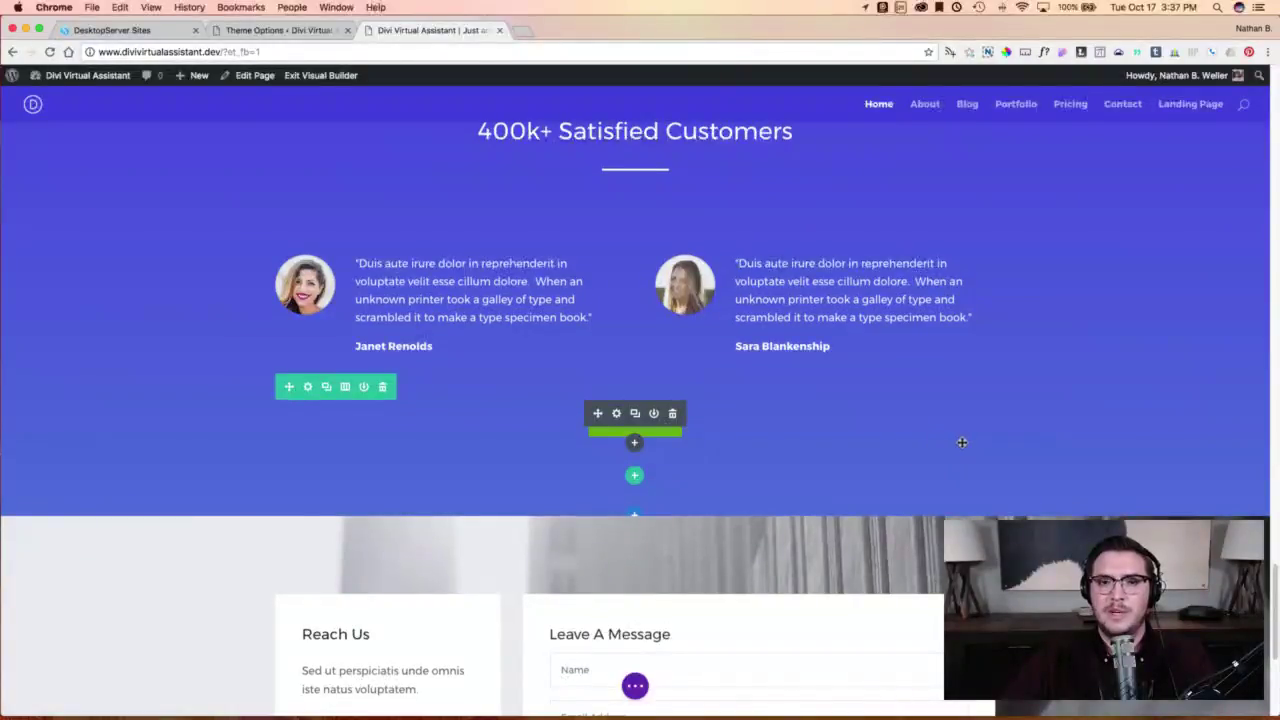
{"action": "left_click", "coordinate": [636, 511]}
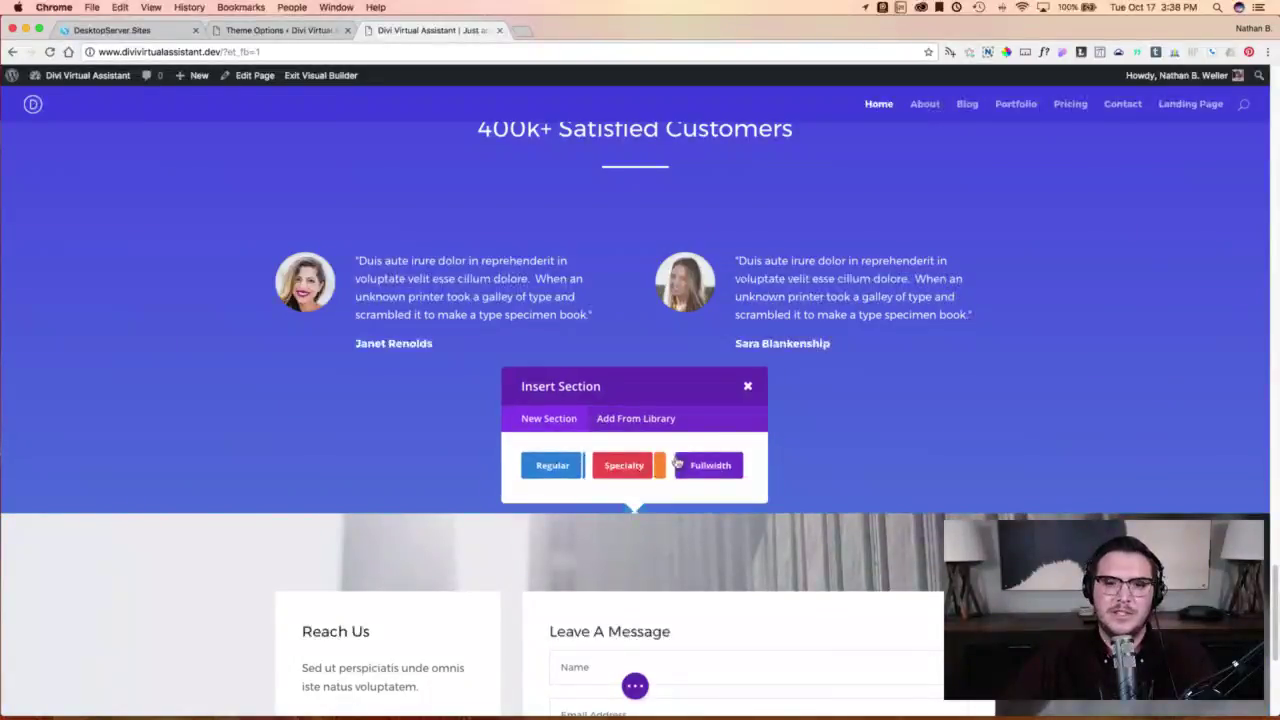
{"action": "left_click", "coordinate": [670, 420]}
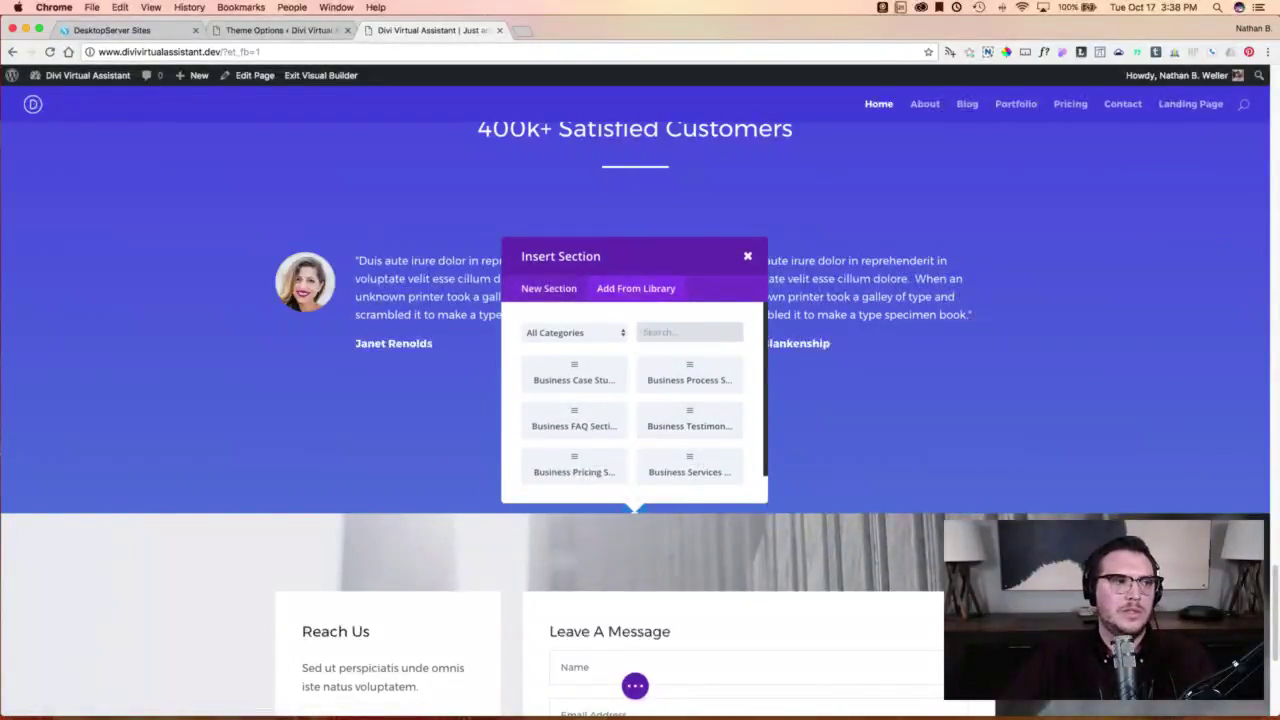
{"action": "left_click", "coordinate": [619, 437]}
Review the assembled home page from the new FAQ section up to the hero, then examine the case study areas.
{"action": "scroll", "coordinate": [840, 450], "scroll_direction": "down", "scroll_amount": 5}
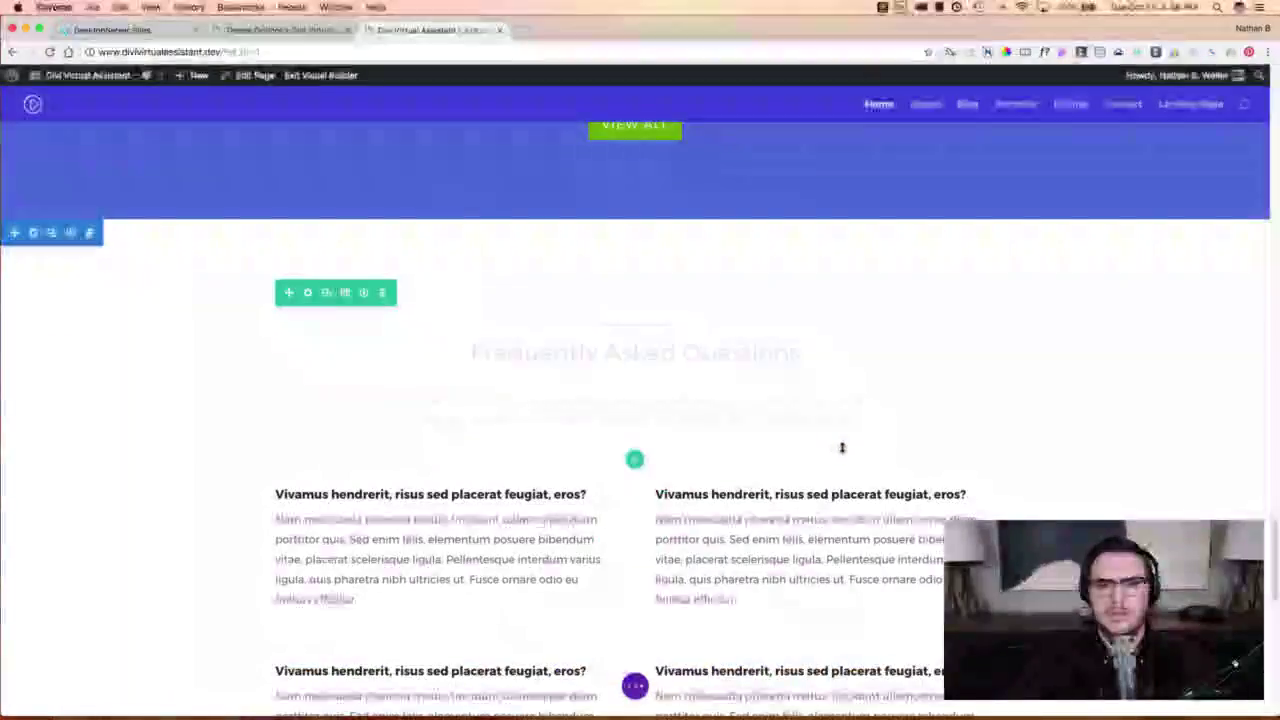
{"action": "scroll", "coordinate": [843, 447], "scroll_direction": "down", "scroll_amount": 5}
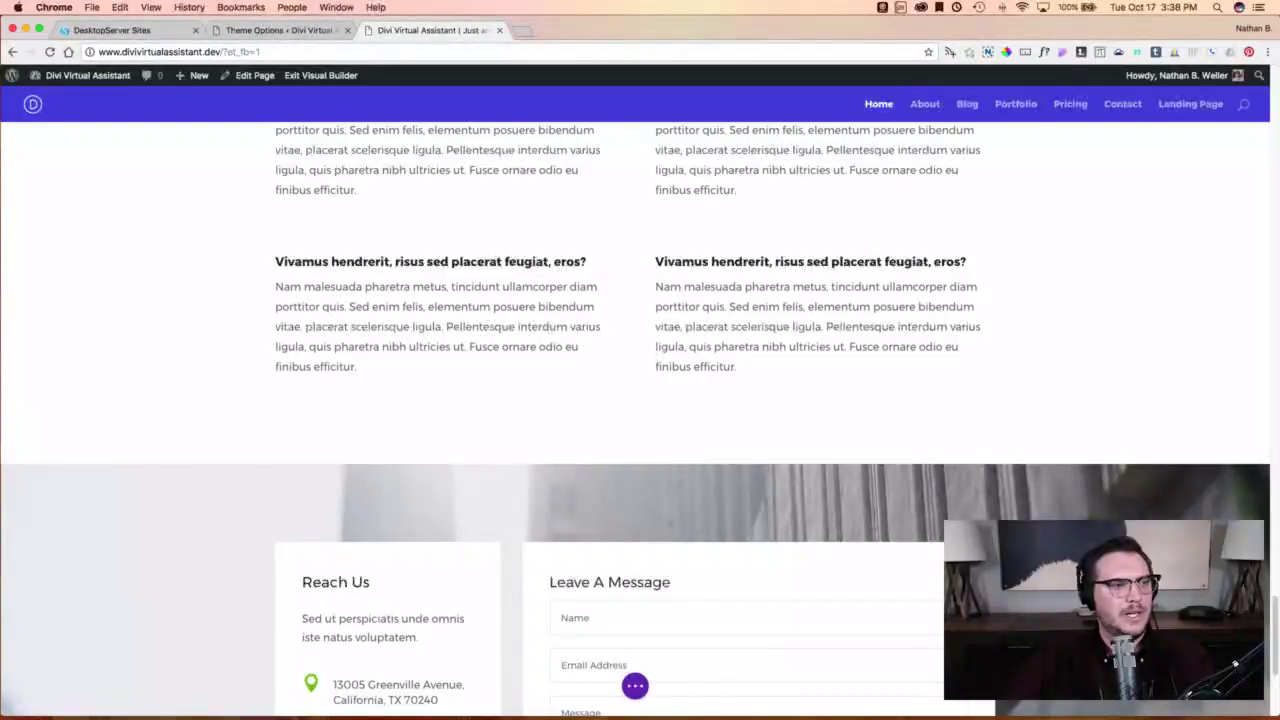
{"action": "scroll", "coordinate": [881, 491], "scroll_direction": "down", "scroll_amount": 5}
{"action": "scroll", "coordinate": [881, 491], "scroll_direction": "up", "scroll_amount": 10}
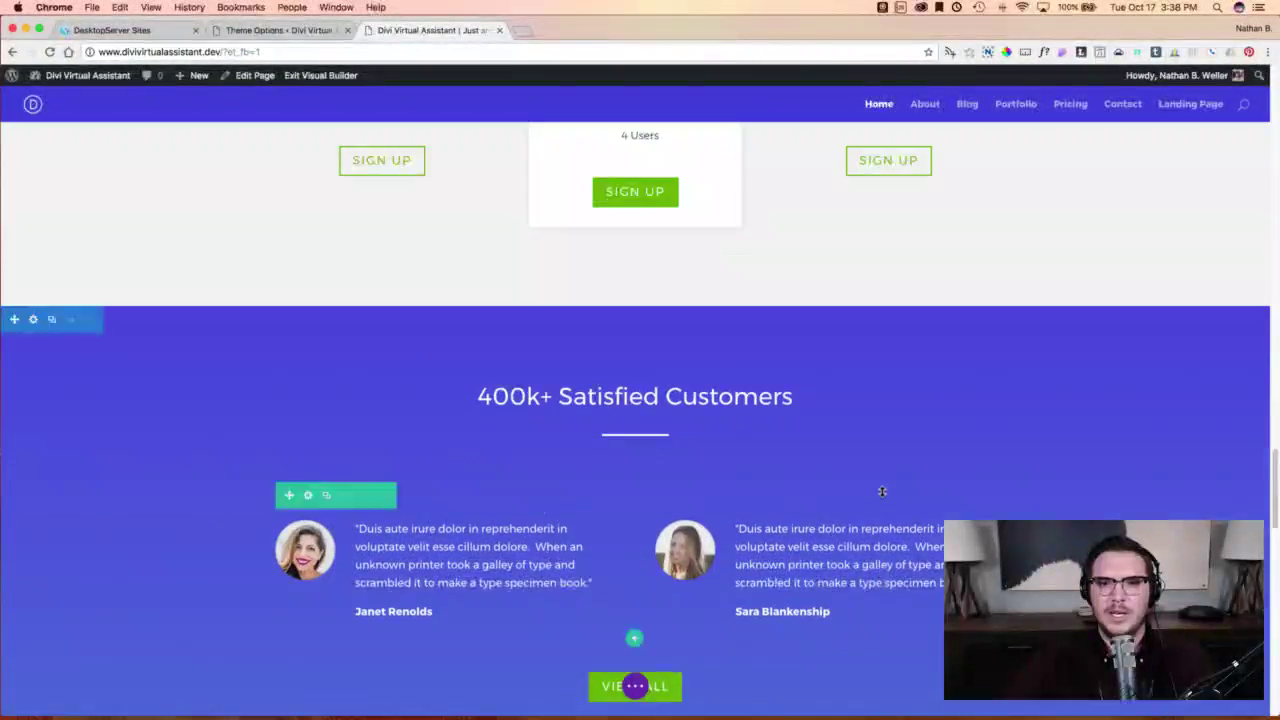
{"action": "scroll", "coordinate": [882, 491], "scroll_direction": "up", "scroll_amount": 15}
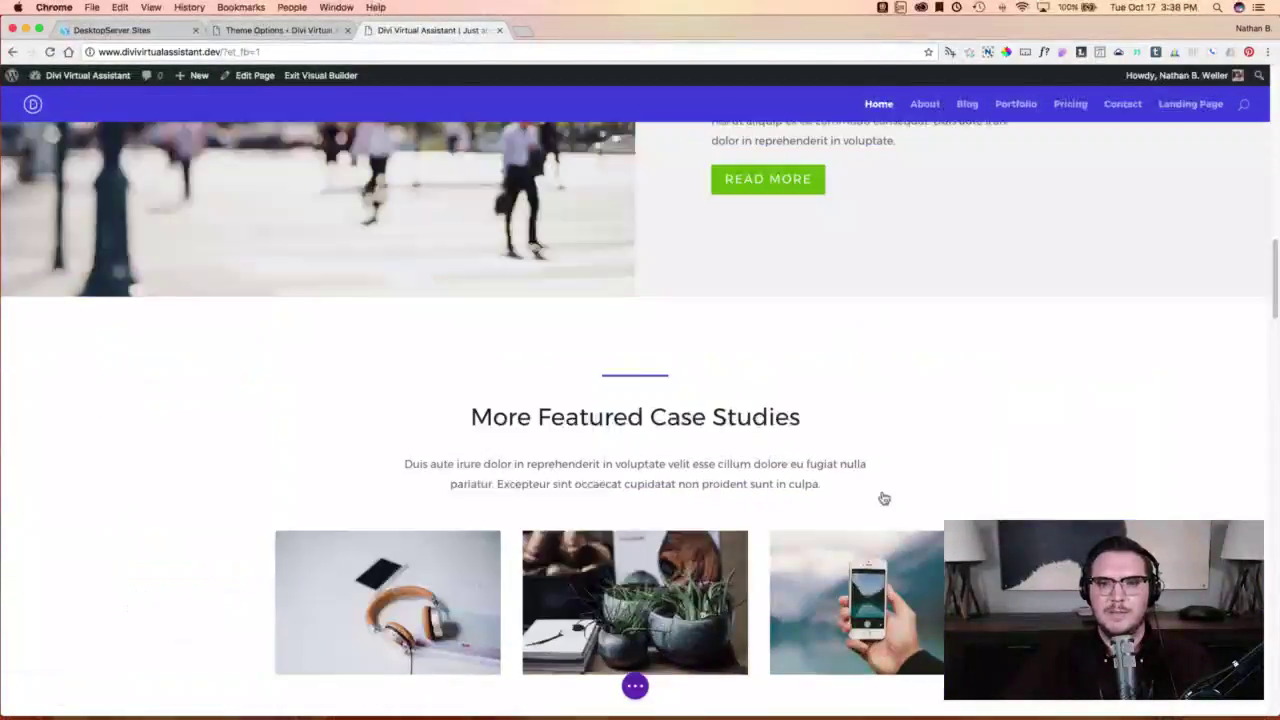
{"action": "scroll", "coordinate": [884, 498], "scroll_direction": "up", "scroll_amount": 15}
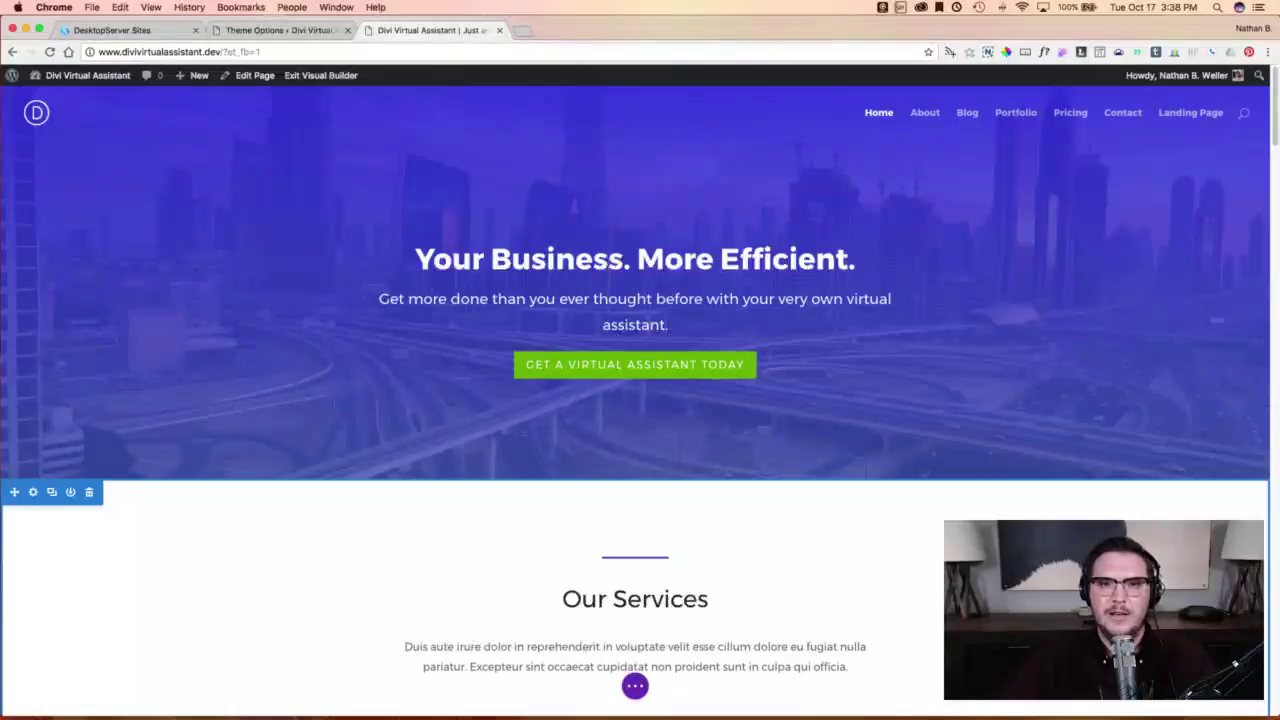
{"action": "scroll", "coordinate": [640, 400], "scroll_direction": "down", "scroll_amount": 5}
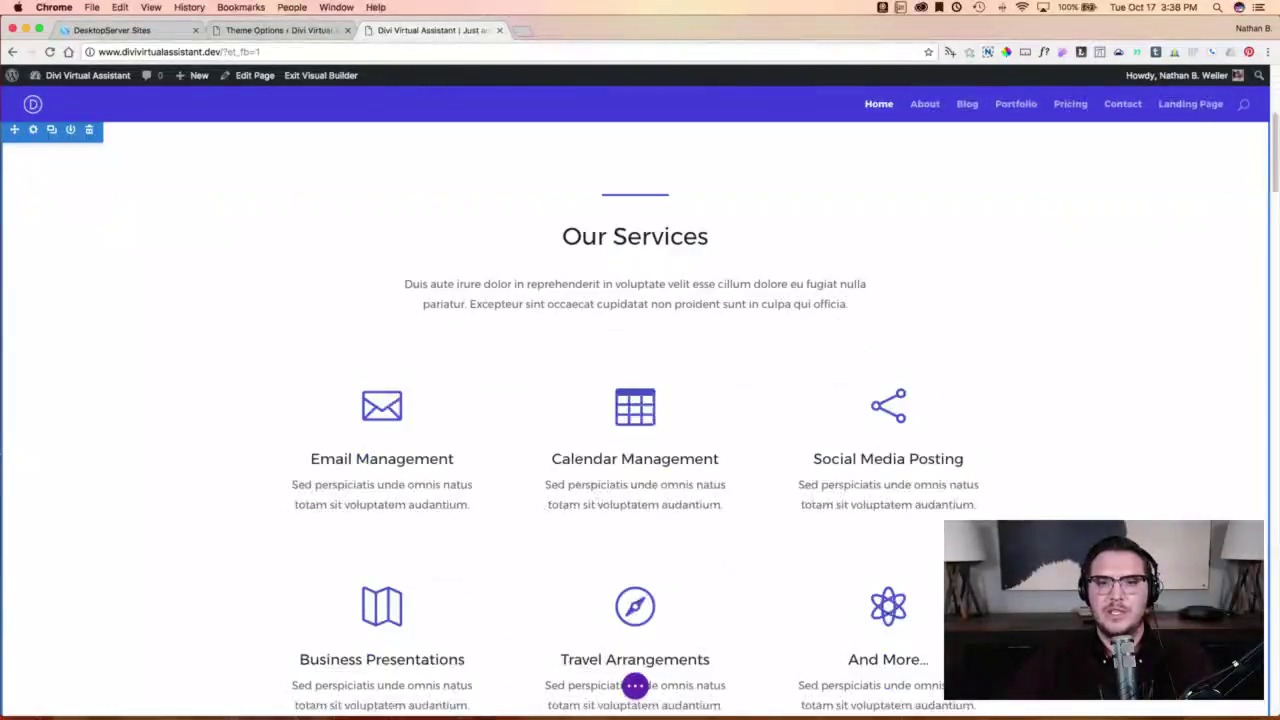
{"action": "scroll", "coordinate": [640, 420], "scroll_direction": "down", "scroll_amount": 7}
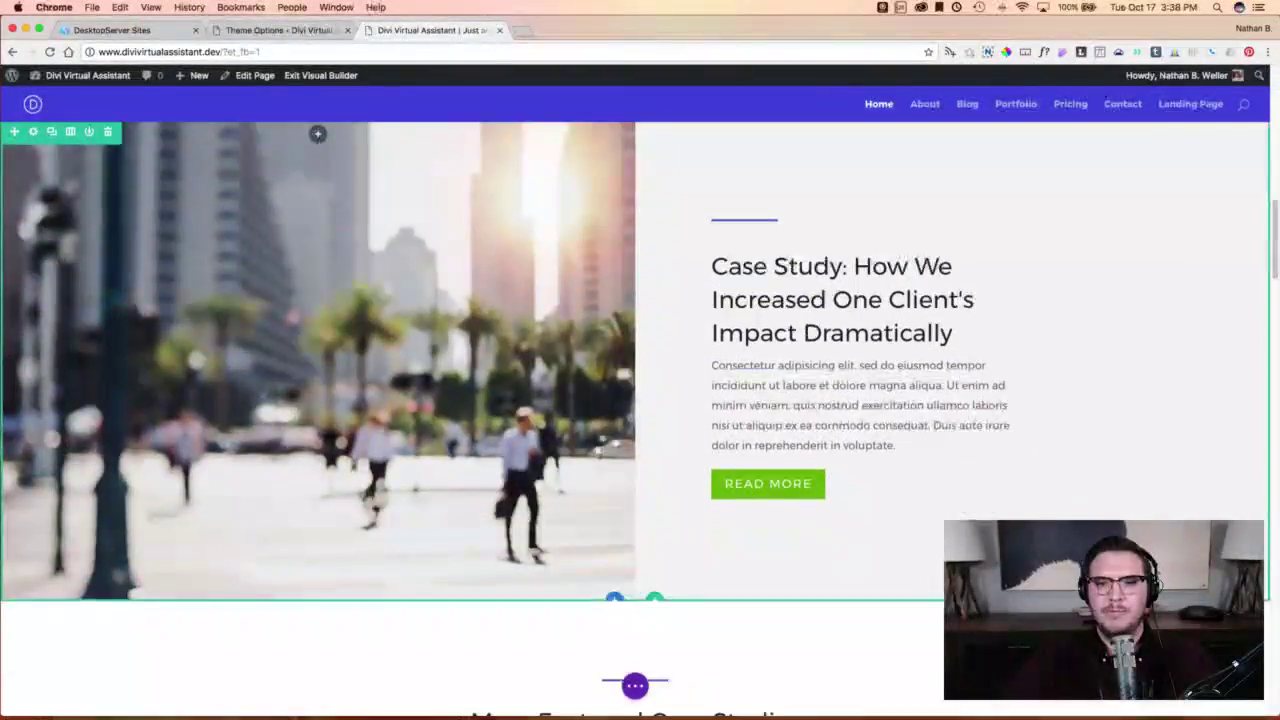
{"action": "scroll", "coordinate": [522, 419], "scroll_direction": "down", "scroll_amount": 2}
{"action": "scroll", "coordinate": [522, 419], "scroll_direction": "up", "scroll_amount": 6}
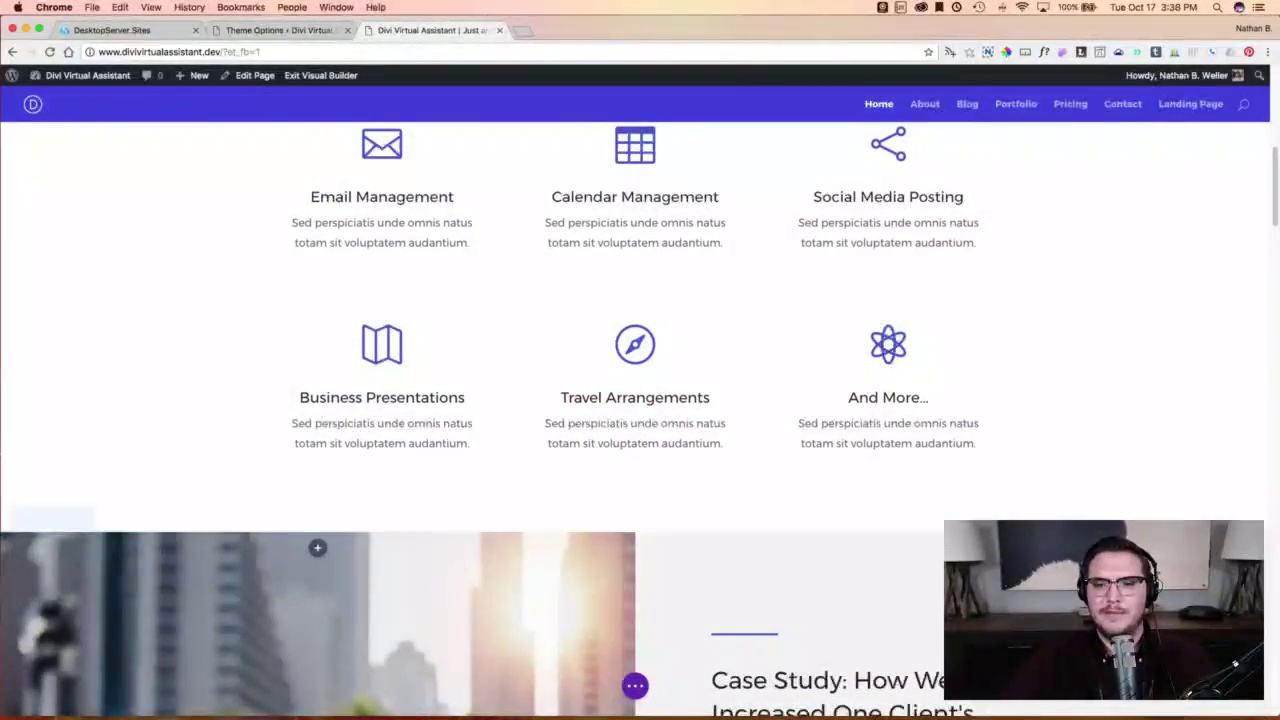
{"action": "scroll", "coordinate": [860, 526], "scroll_direction": "down", "scroll_amount": 4}
{"action": "scroll", "coordinate": [988, 477], "scroll_direction": "down", "scroll_amount": 3}
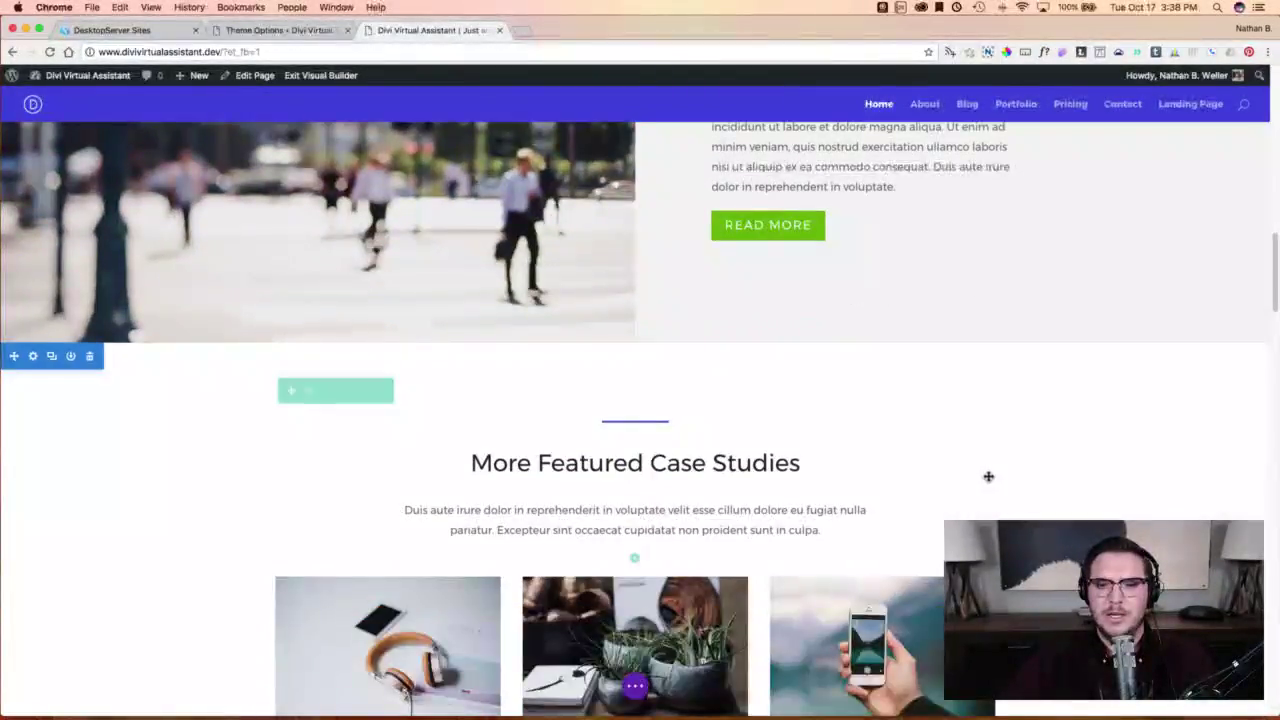
{"action": "scroll", "coordinate": [988, 477], "scroll_direction": "down", "scroll_amount": 5}
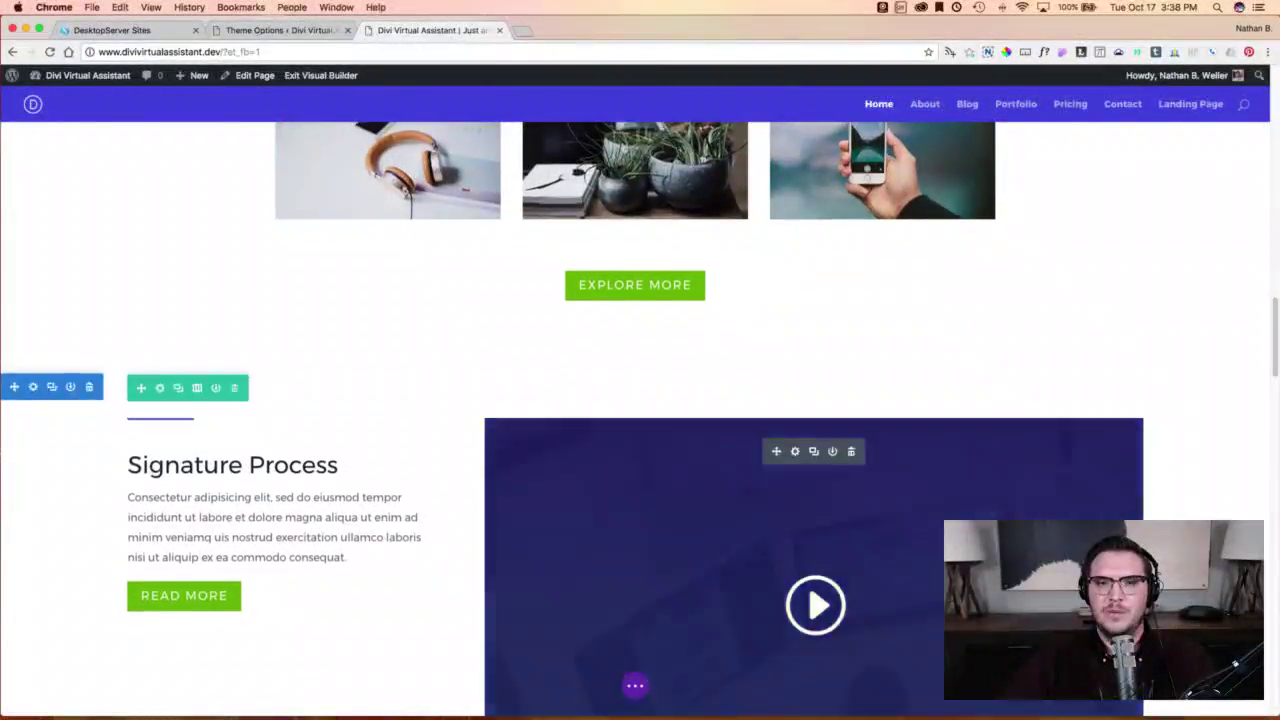
{"action": "scroll", "coordinate": [640, 420], "scroll_direction": "up", "scroll_amount": 5}
{"action": "scroll", "coordinate": [640, 420], "scroll_direction": "up", "scroll_amount": 4}
{"action": "scroll", "coordinate": [640, 420], "scroll_direction": "up", "scroll_amount": 1}
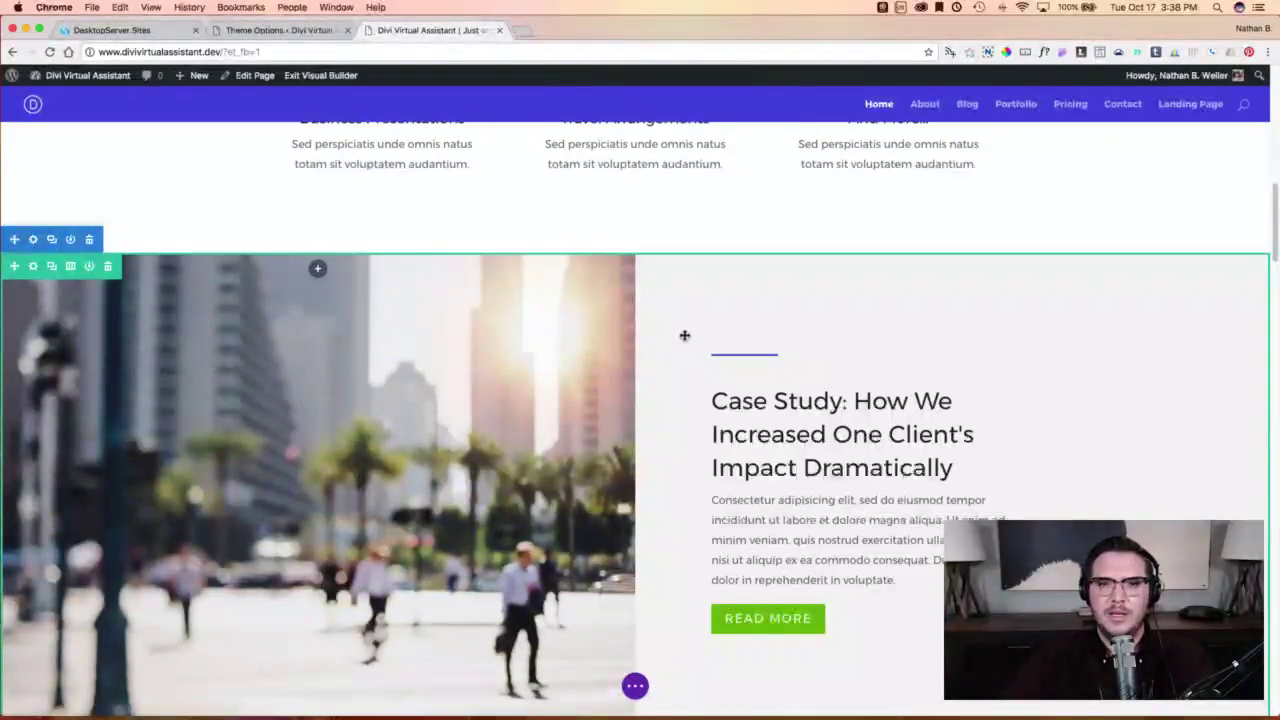
{"action": "scroll", "coordinate": [1100, 352], "scroll_direction": "up", "scroll_amount": 1}
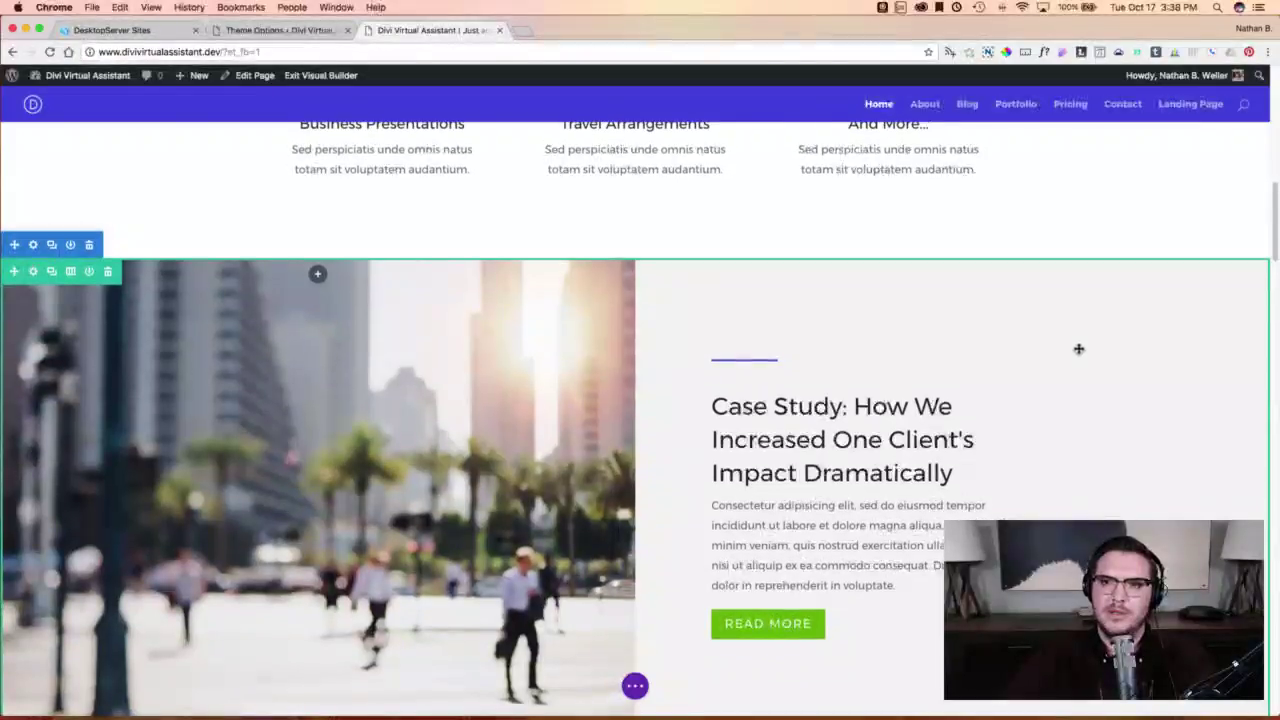
{"action": "scroll", "coordinate": [966, 372], "scroll_direction": "down", "scroll_amount": 2}
{"action": "scroll", "coordinate": [966, 374], "scroll_direction": "up", "scroll_amount": 1}
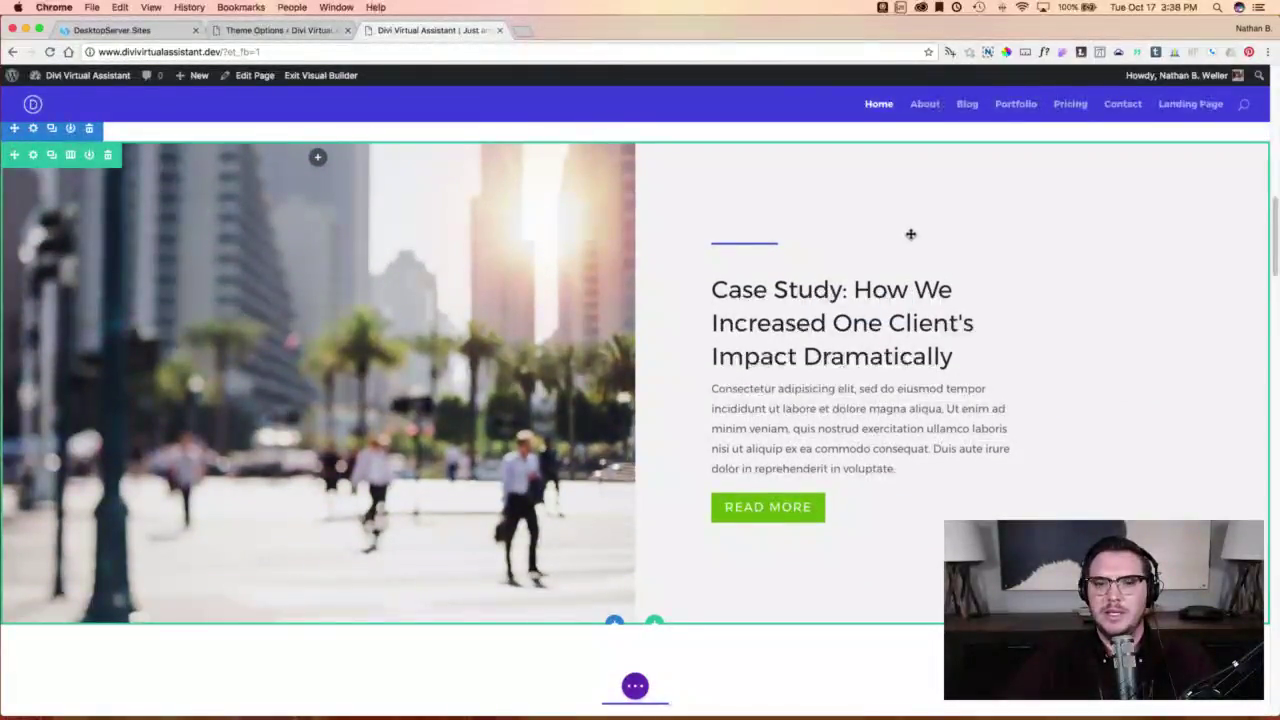
Sample the blue of the site's navigation bar with the colour picker extension.
{"action": "left_click", "coordinate": [1007, 52]}
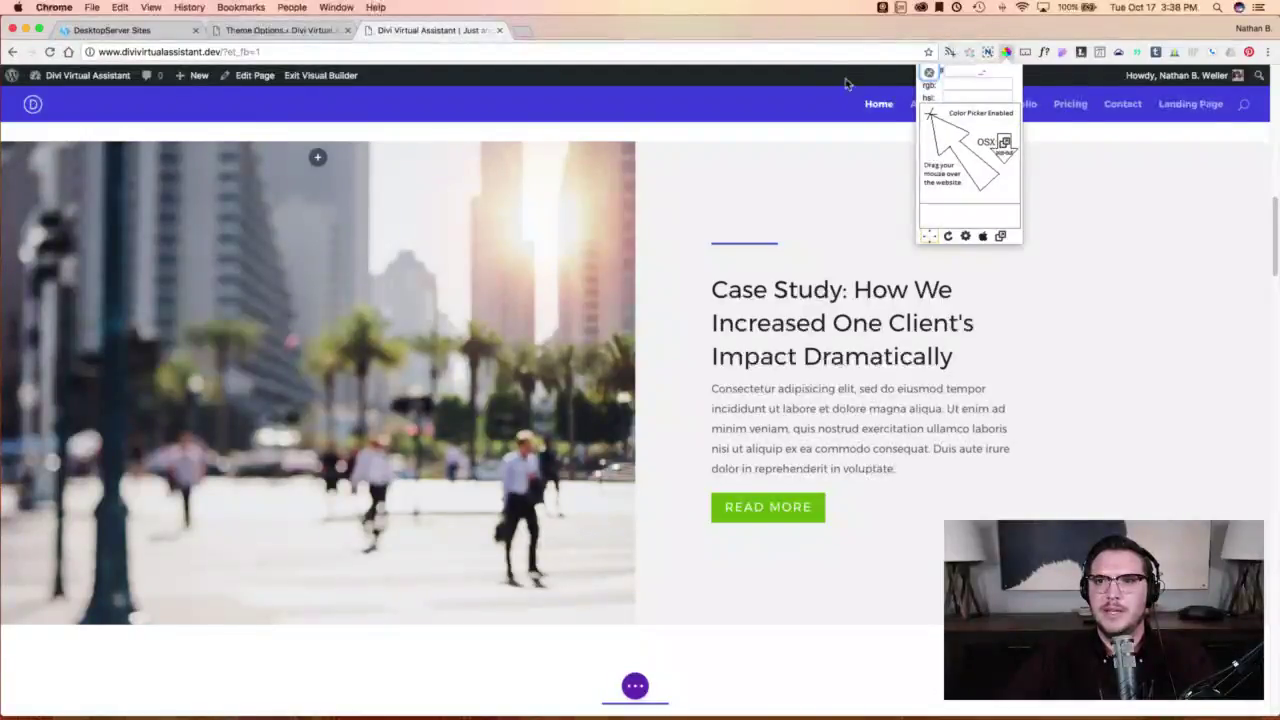
{"action": "left_click", "coordinate": [797, 102]}
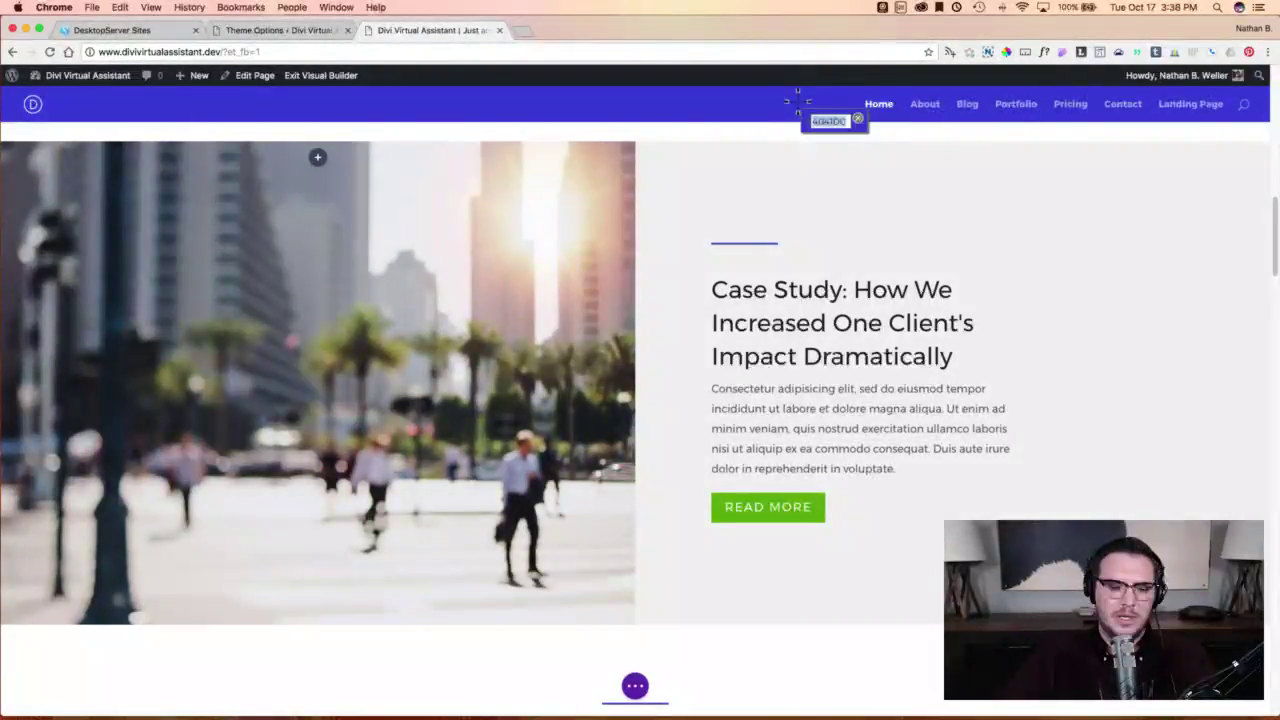
{"action": "left_click", "coordinate": [857, 118]}
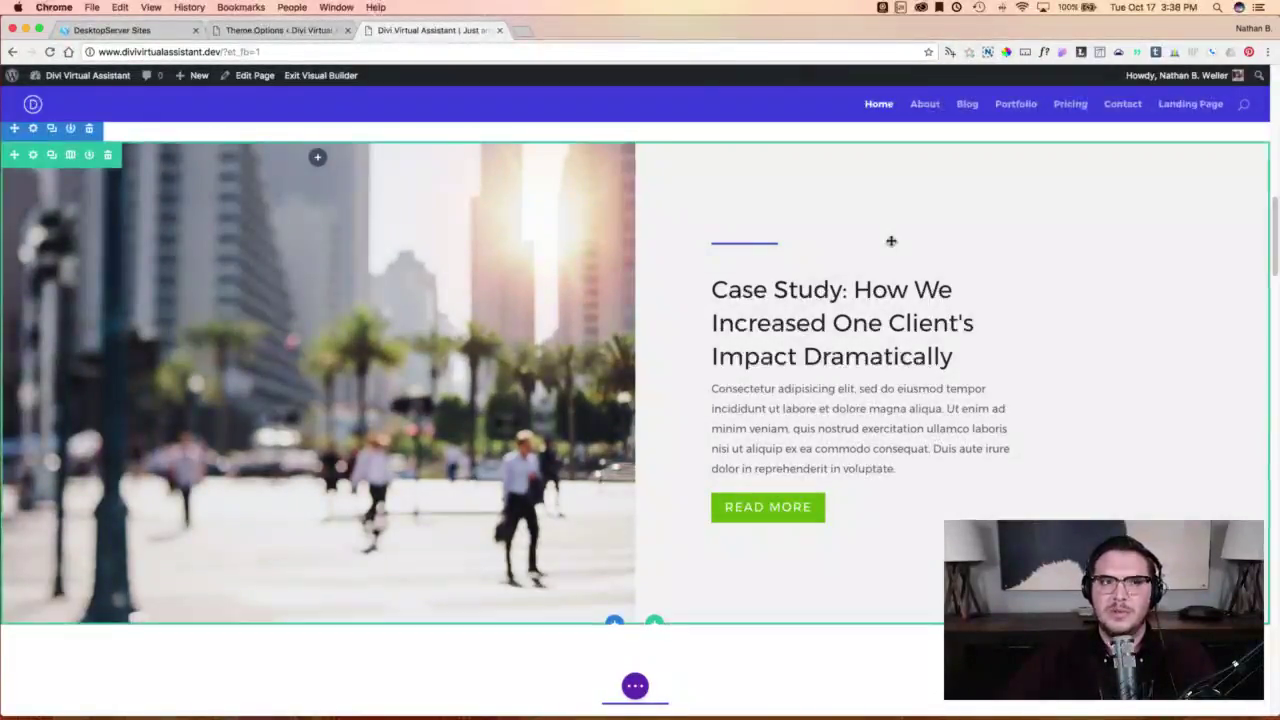
Set the Column 2 background of the case study row to #4041dc and save the row settings.
{"action": "left_click", "coordinate": [33, 157]}
{"action": "left_click", "coordinate": [95, 214]}
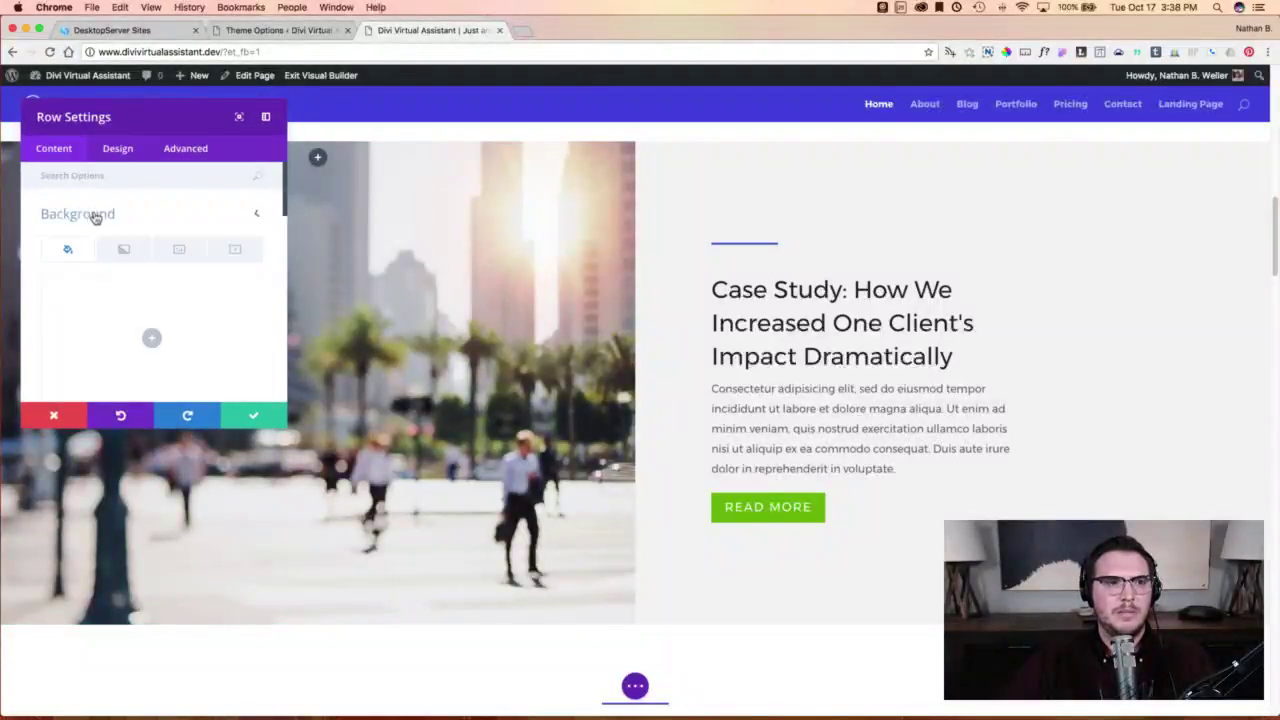
{"action": "scroll", "coordinate": [33, 285], "scroll_direction": "down", "scroll_amount": 5}
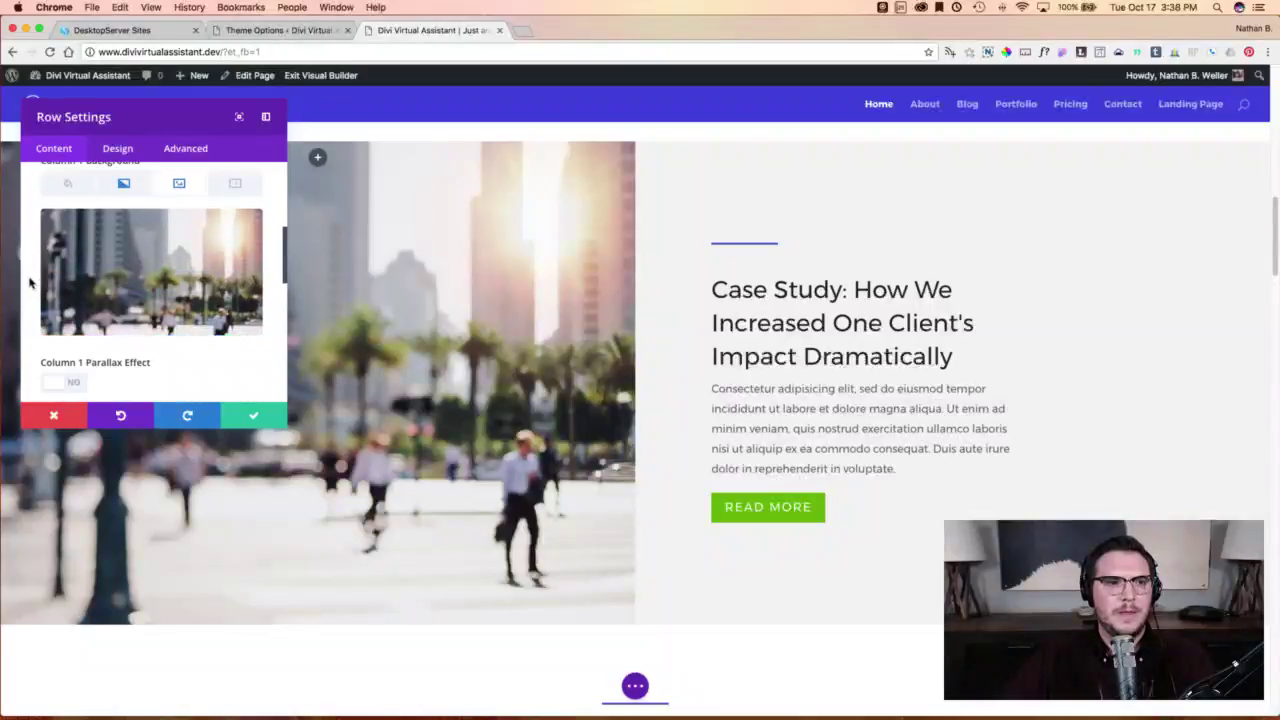
{"action": "scroll", "coordinate": [30, 285], "scroll_direction": "down", "scroll_amount": 10}
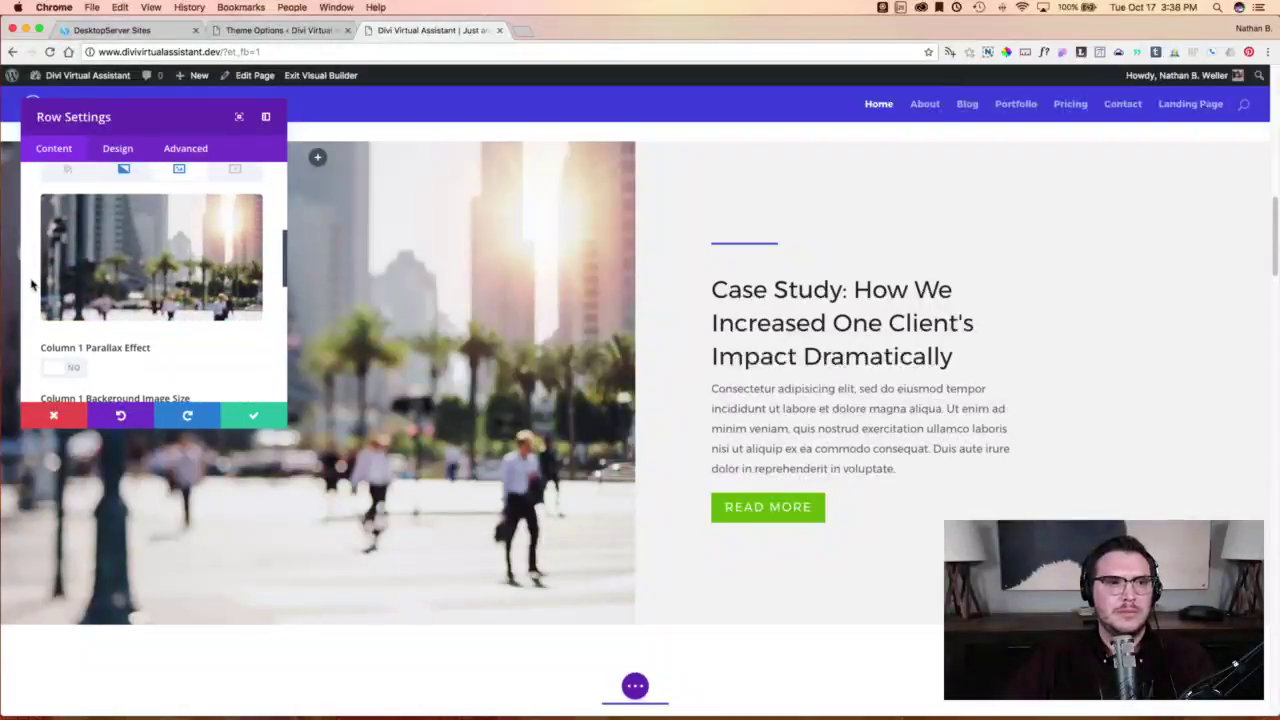
{"action": "scroll", "coordinate": [30, 285], "scroll_direction": "up", "scroll_amount": 5}
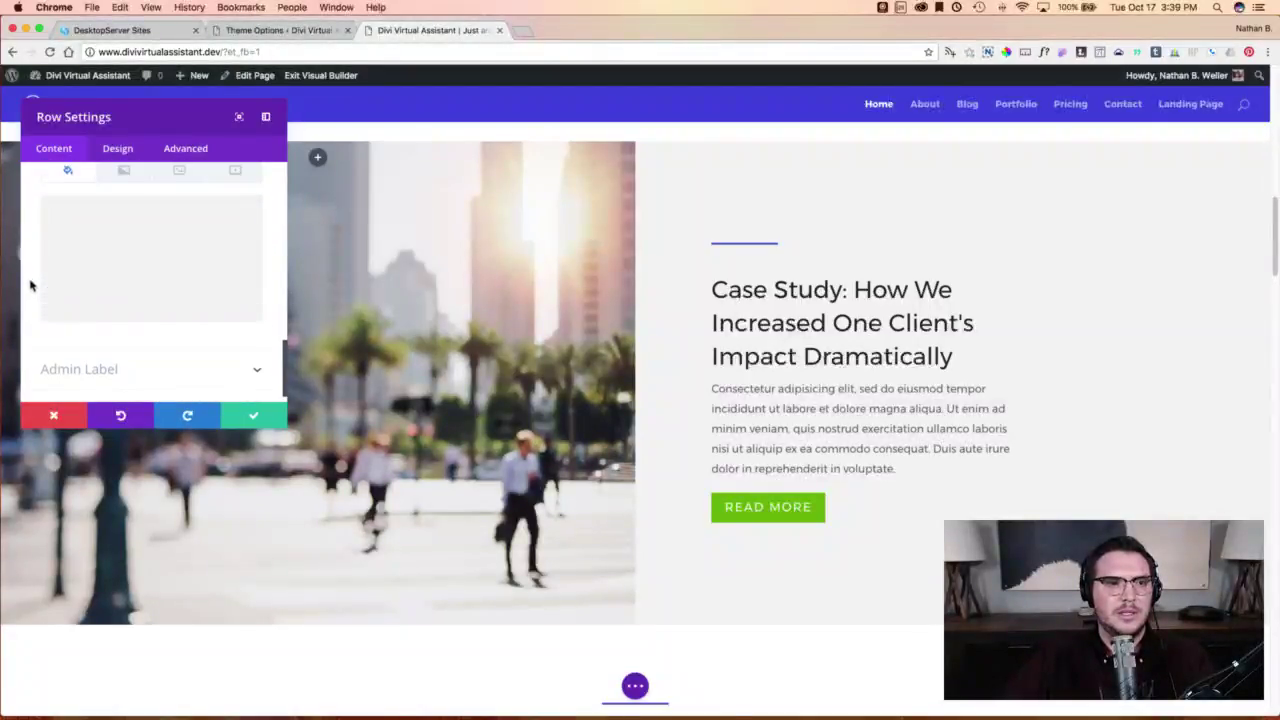
{"action": "left_click", "coordinate": [114, 291]}
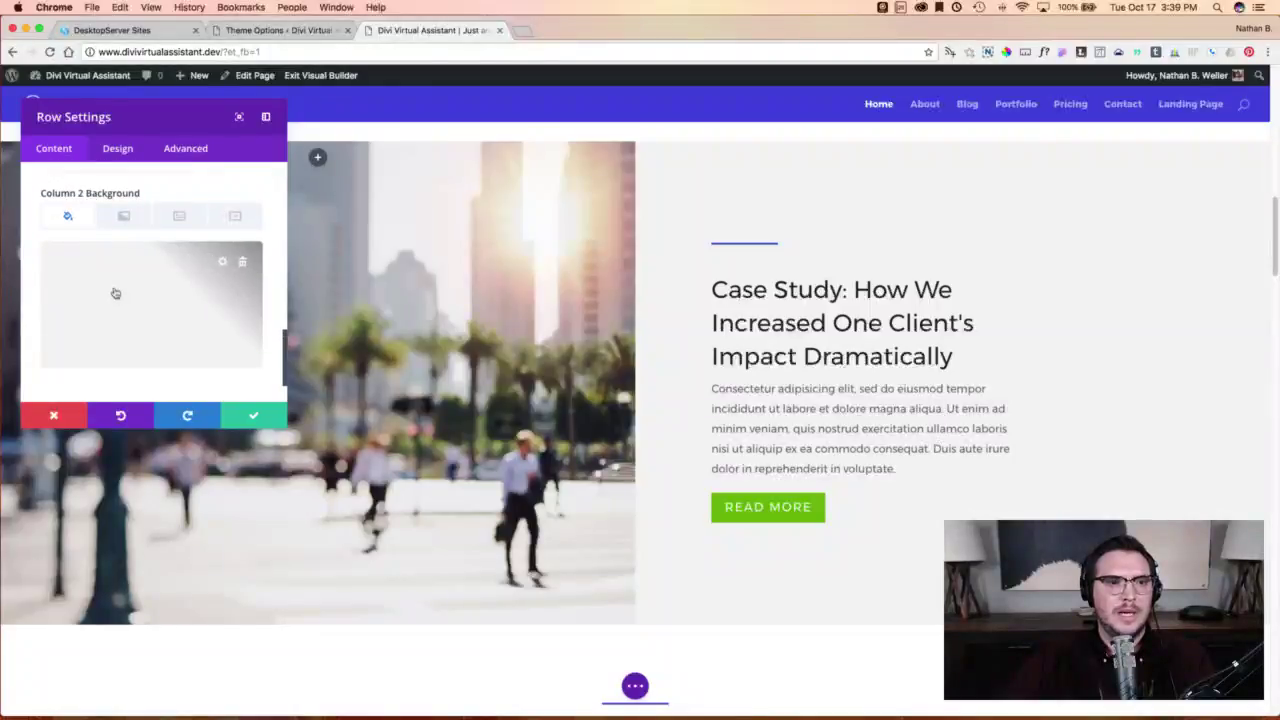
{"action": "left_click", "coordinate": [83, 256]}
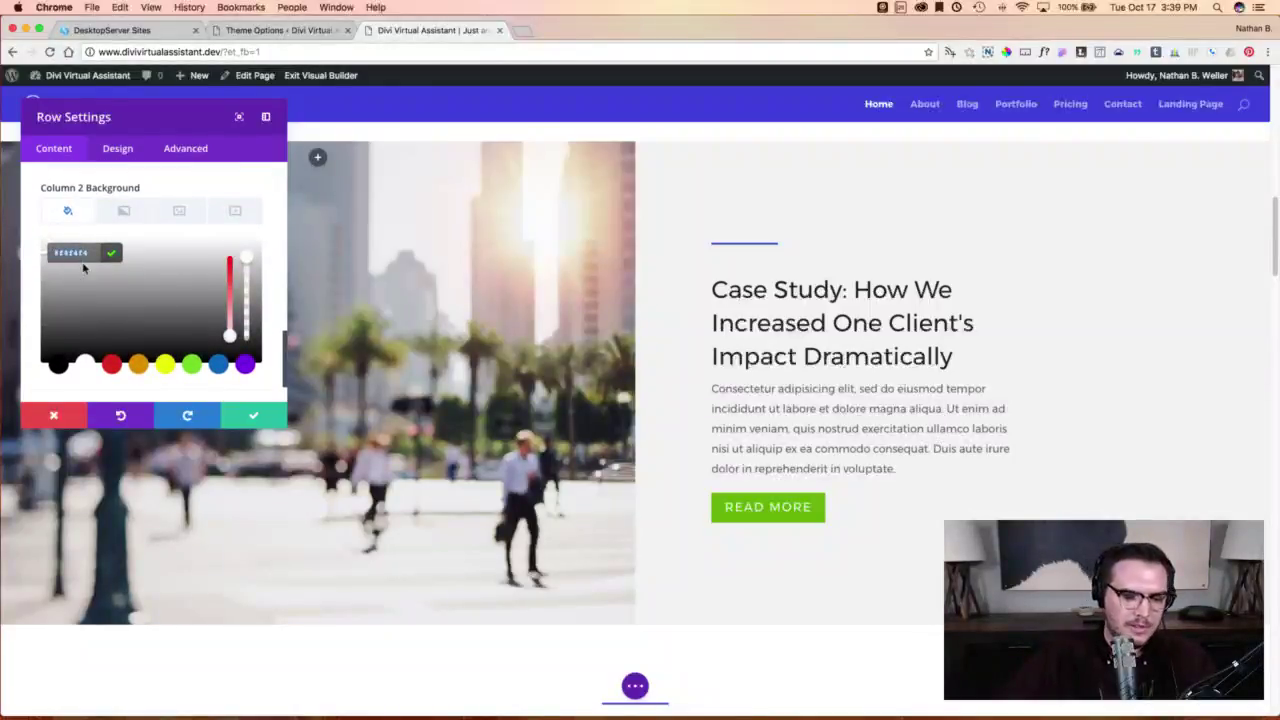
{"action": "type", "text": "#4041dc"}
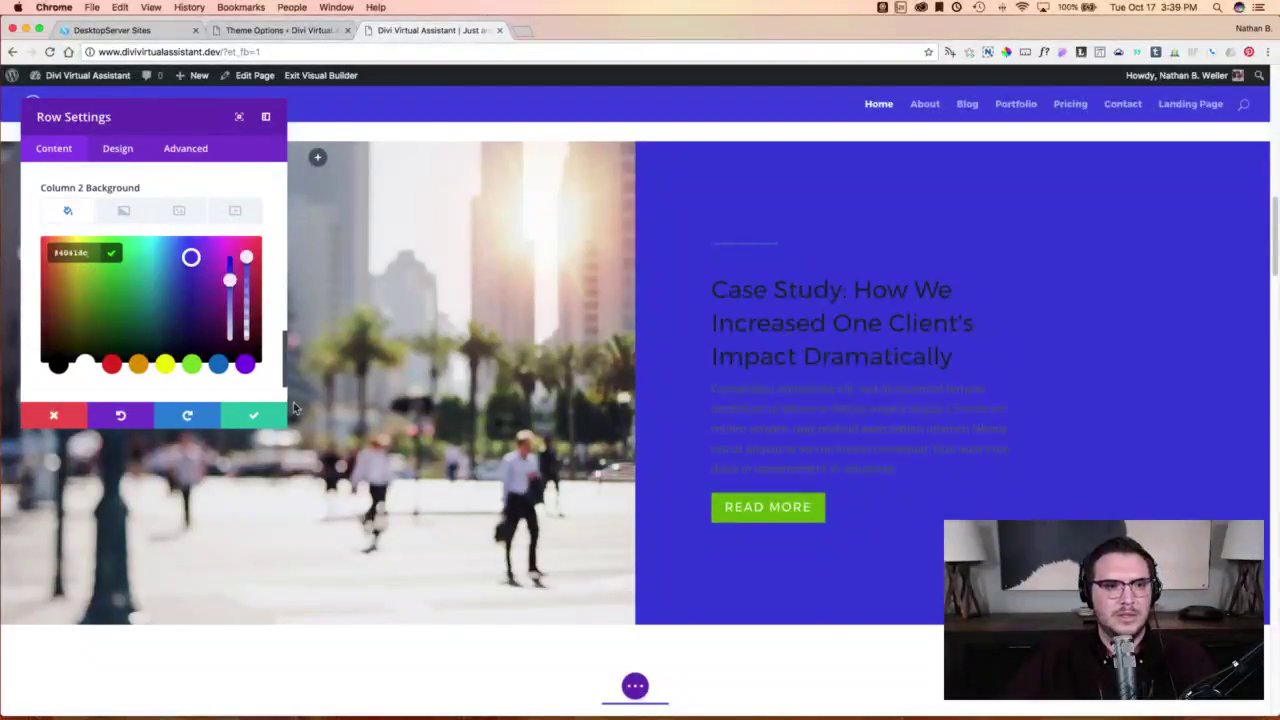
{"action": "left_click", "coordinate": [251, 417]}
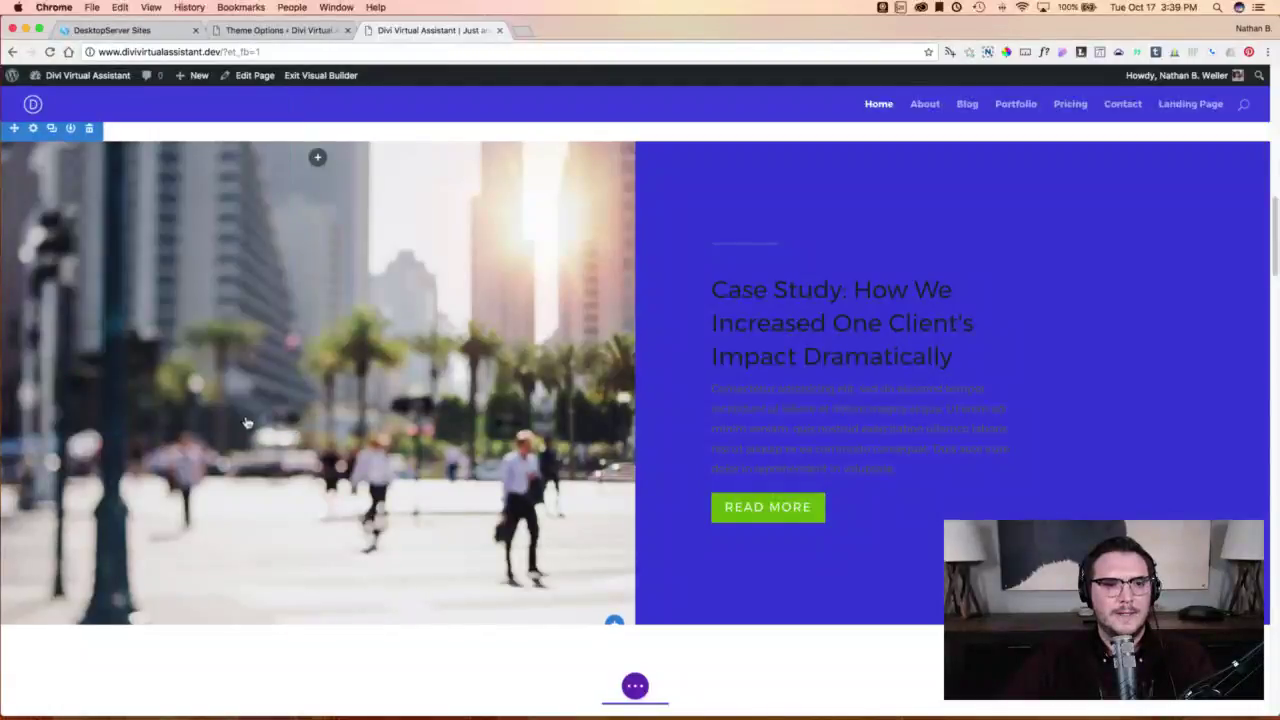
Set the case study call to action's header text colour to white and save the module.
{"action": "mouse_move", "coordinate": [837, 302]}
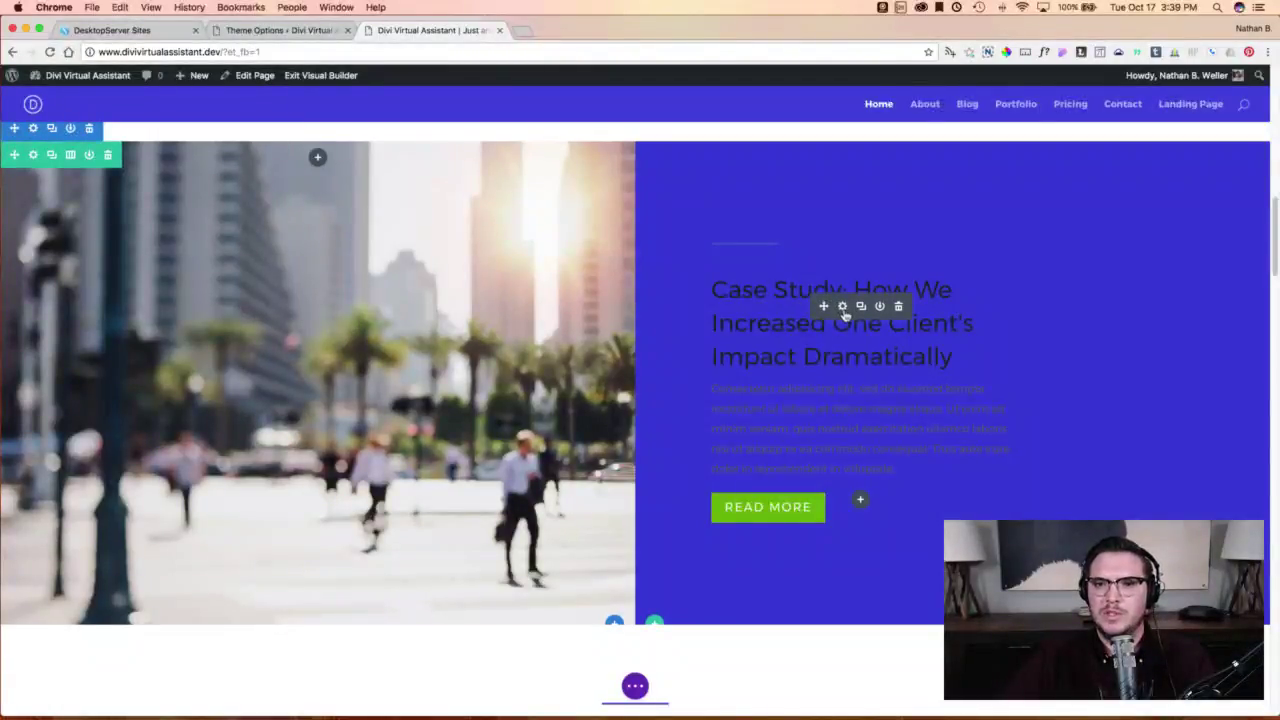
{"action": "left_click", "coordinate": [843, 307]}
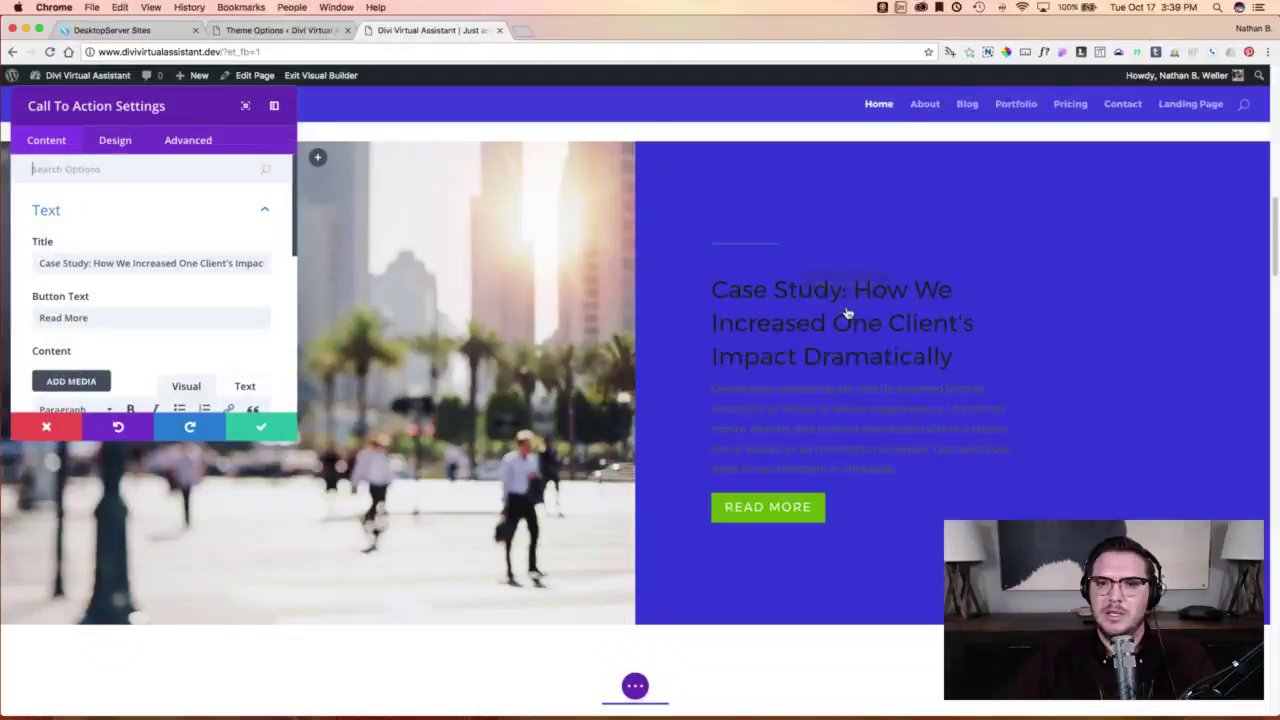
{"action": "left_click", "coordinate": [115, 160]}
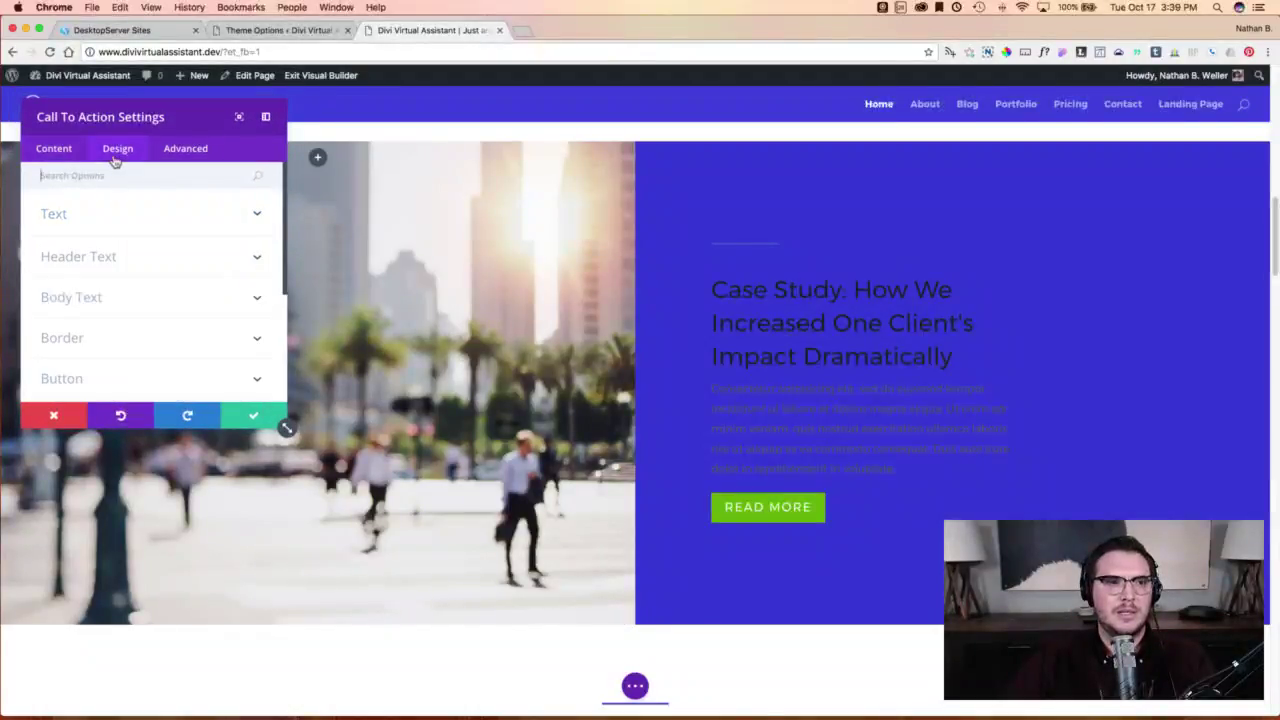
{"action": "left_click", "coordinate": [104, 214]}
{"action": "left_click", "coordinate": [103, 258]}
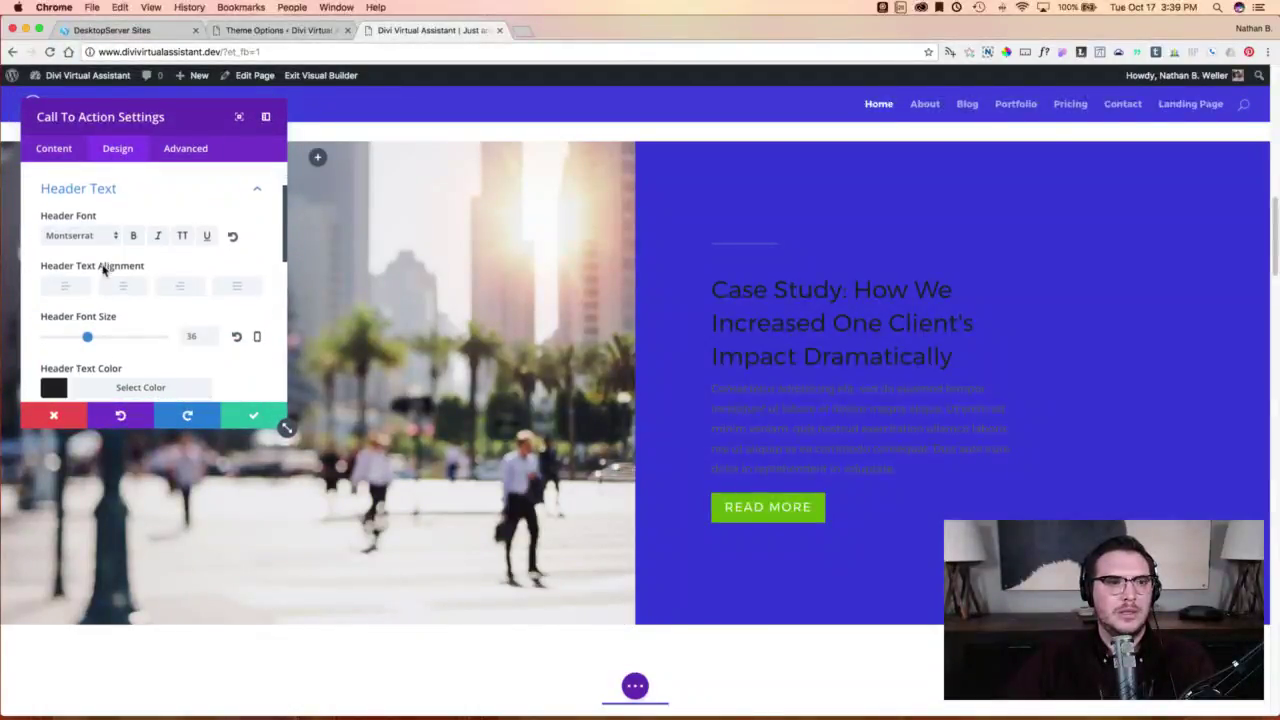
{"action": "left_click", "coordinate": [54, 386]}
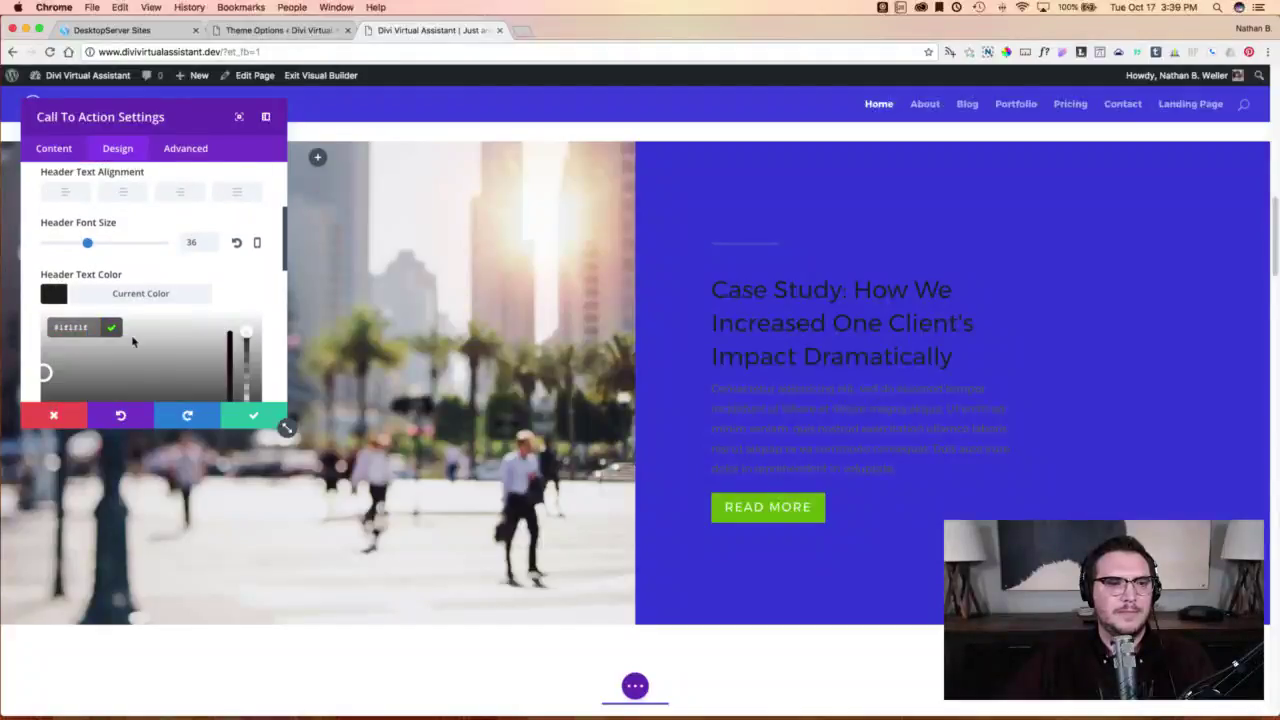
{"action": "scroll", "coordinate": [80, 357], "scroll_direction": "down", "scroll_amount": 2}
{"action": "left_click", "coordinate": [84, 355]}
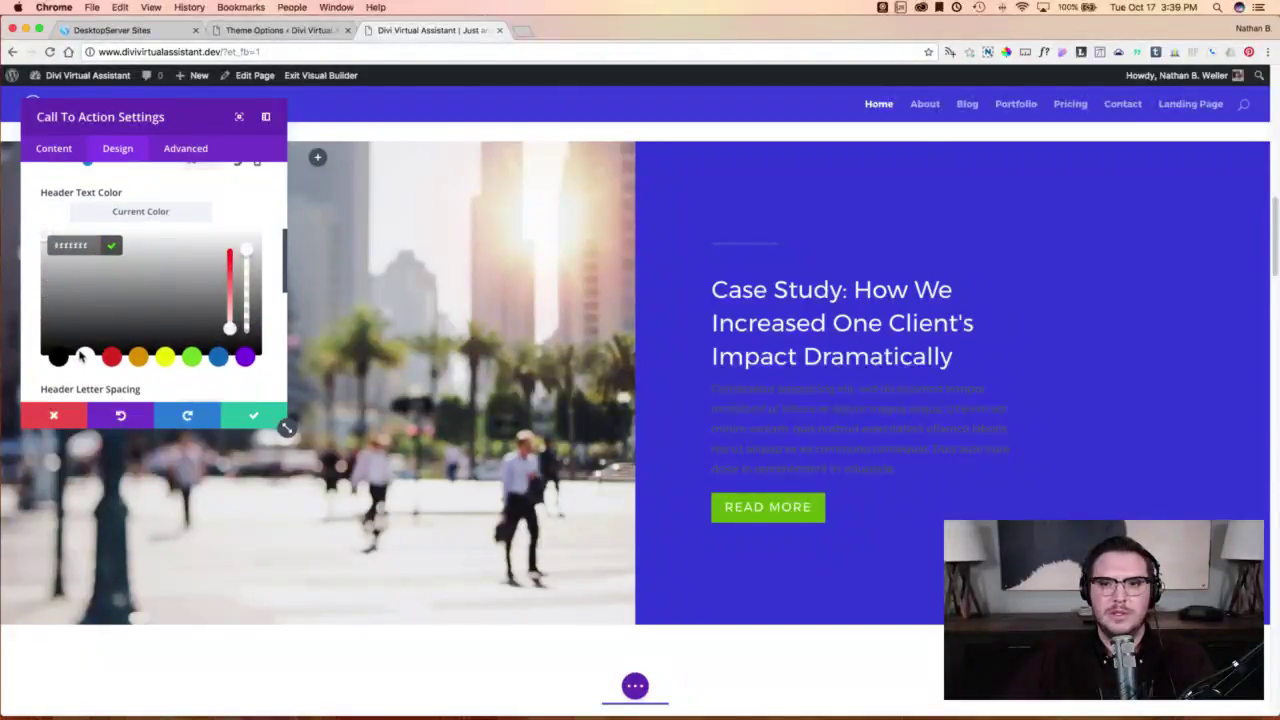
{"action": "left_click", "coordinate": [250, 416]}
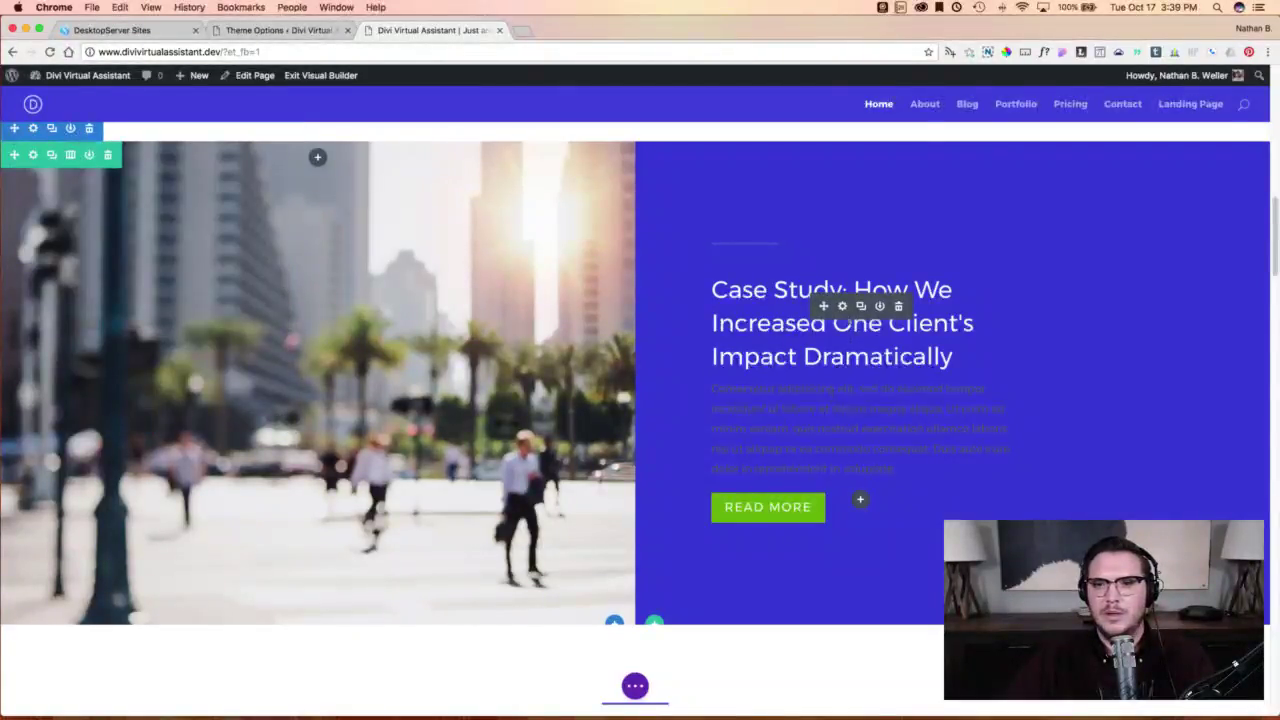
Set the case study call to action's text colour to Light and save the module.
{"action": "left_click", "coordinate": [843, 306]}
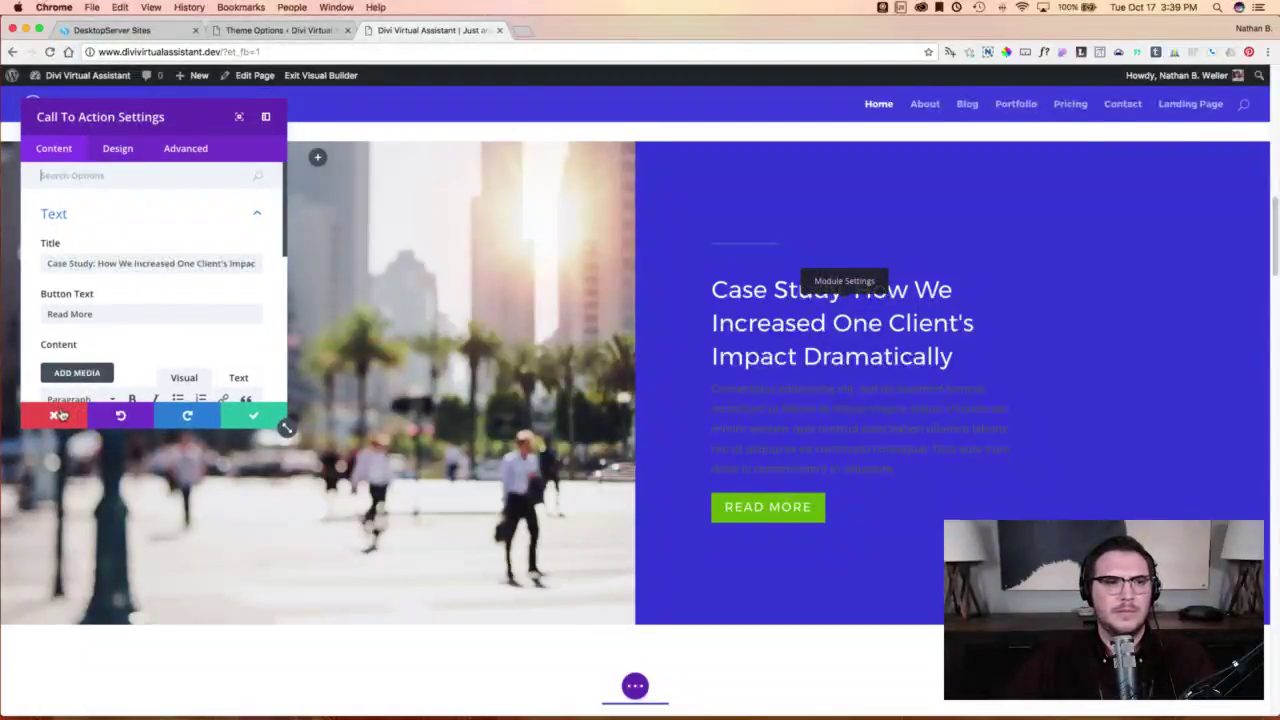
{"action": "left_click", "coordinate": [116, 150]}
{"action": "left_click", "coordinate": [75, 224]}
{"action": "scroll", "coordinate": [81, 287], "scroll_direction": "down", "scroll_amount": 2}
{"action": "left_click", "coordinate": [82, 194]}
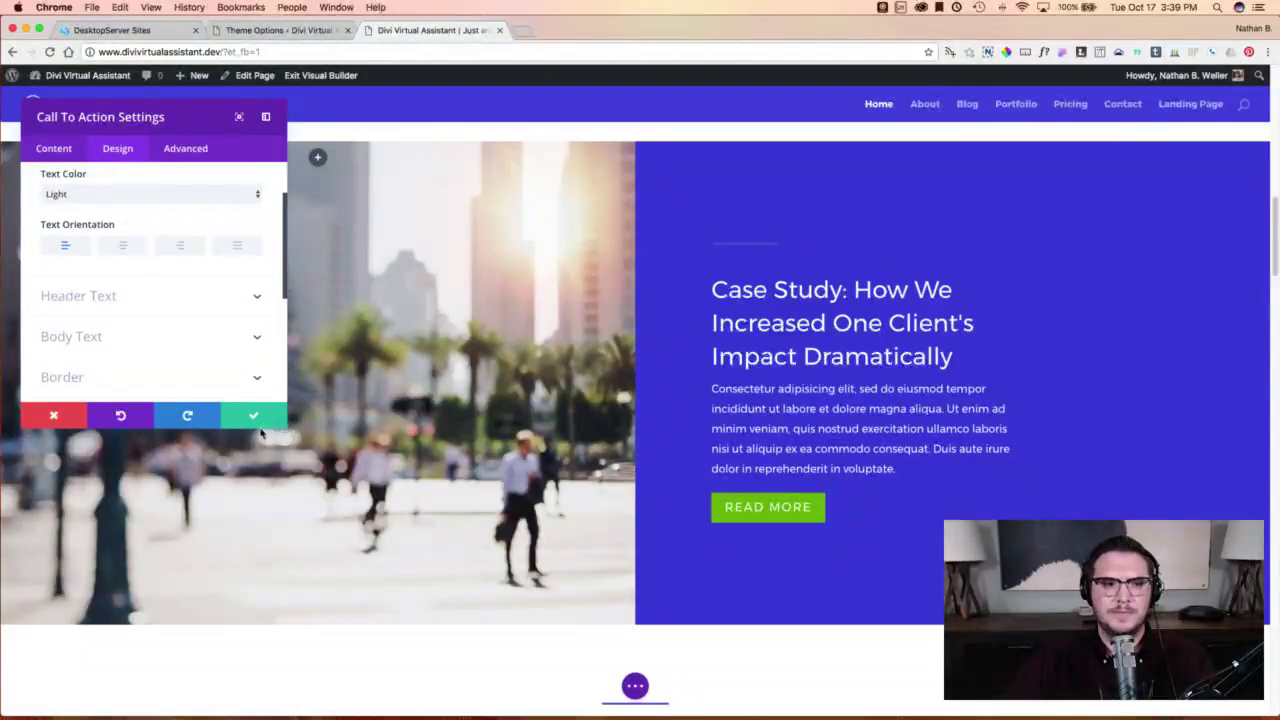
{"action": "left_click", "coordinate": [252, 416]}
Change the divider above the case study title to white and save its settings.
{"action": "scroll", "coordinate": [889, 529], "scroll_direction": "up", "scroll_amount": 5}
{"action": "scroll", "coordinate": [916, 435], "scroll_direction": "down", "scroll_amount": 3}
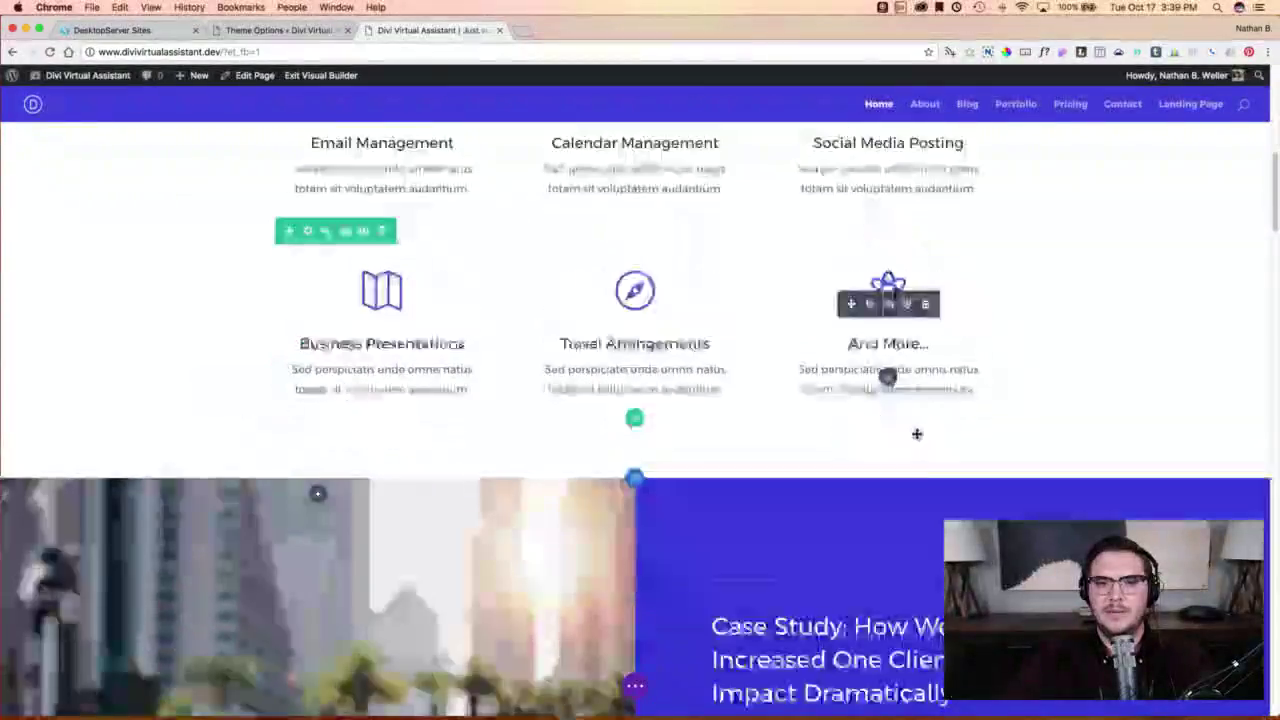
{"action": "scroll", "coordinate": [916, 435], "scroll_direction": "down", "scroll_amount": 3}
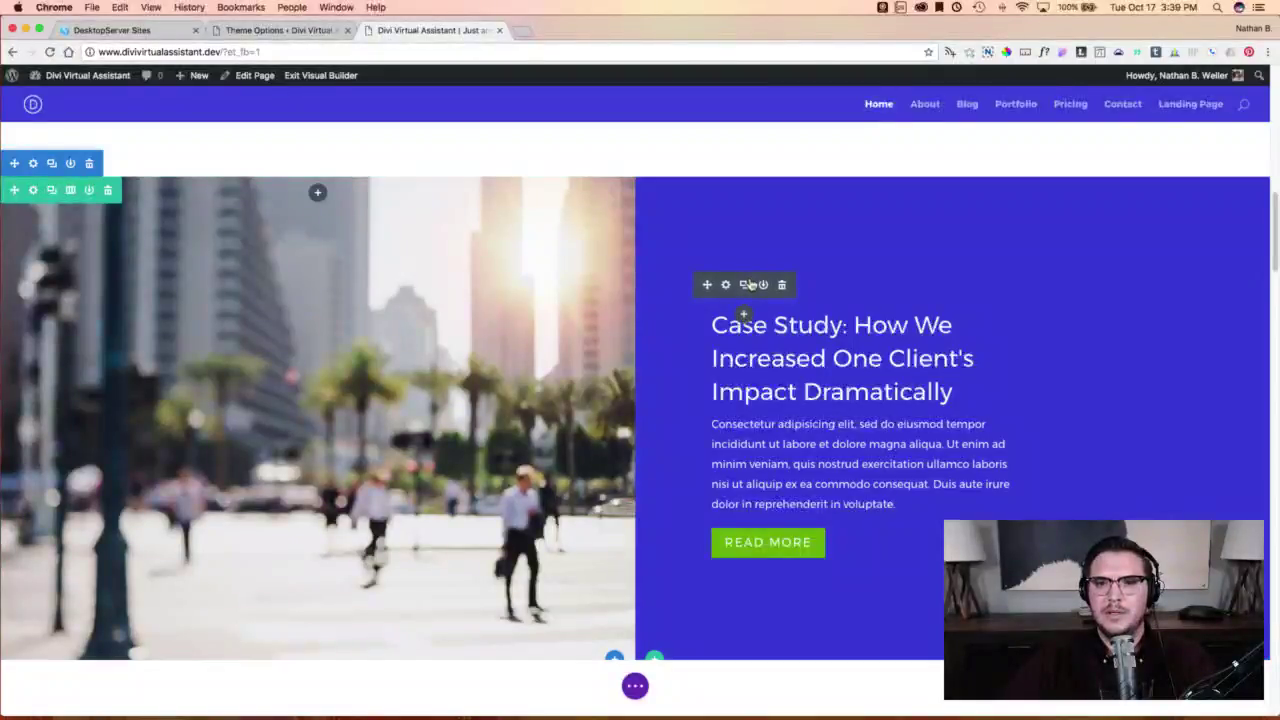
{"action": "left_click", "coordinate": [727, 285]}
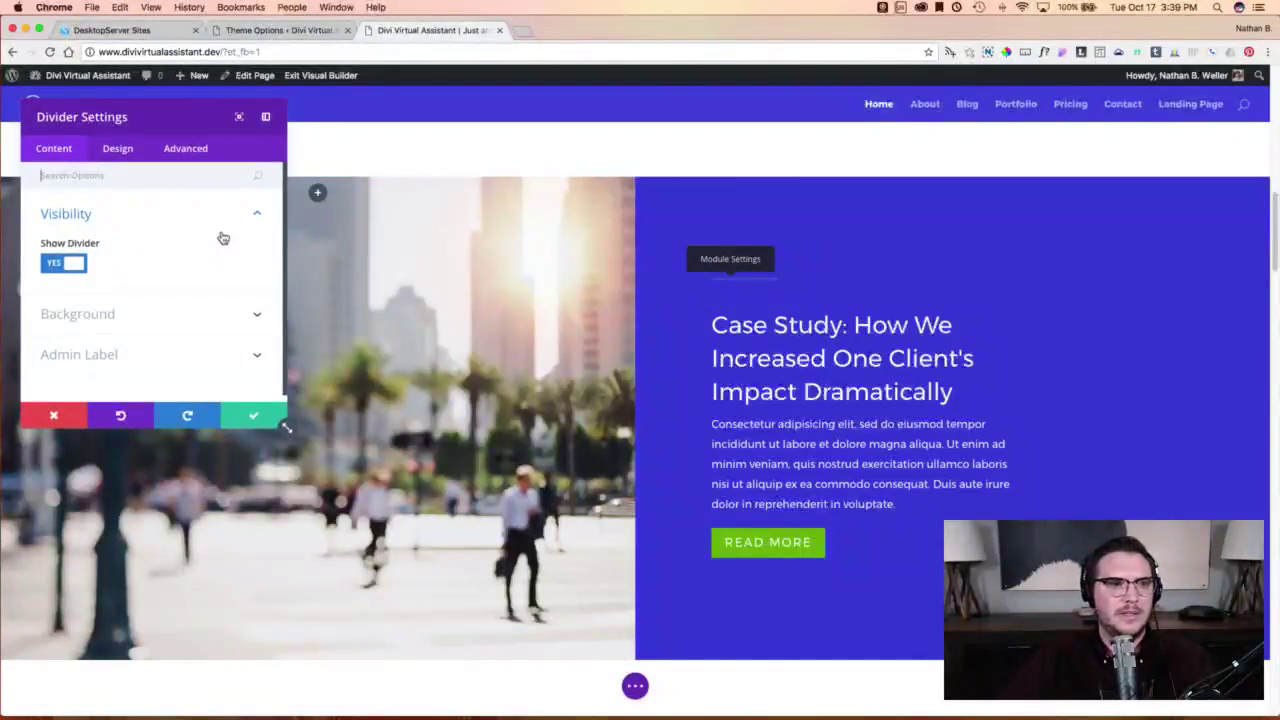
{"action": "left_click", "coordinate": [140, 313]}
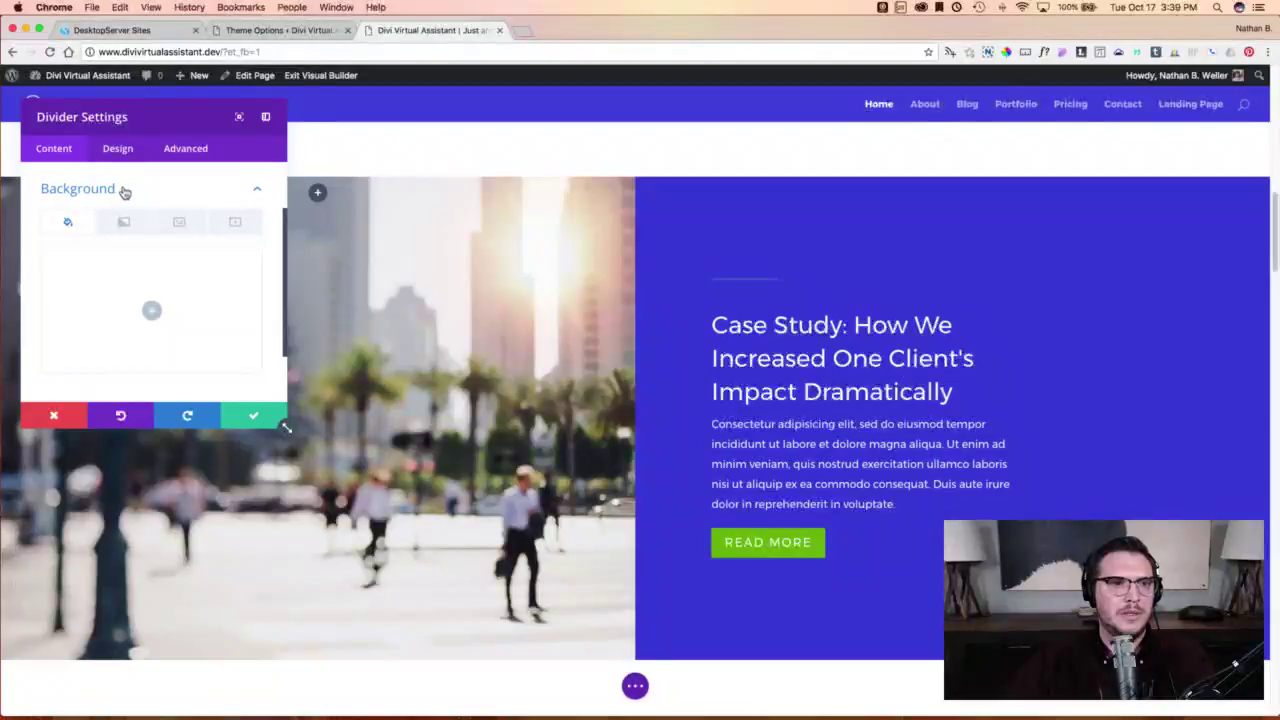
{"action": "scroll", "coordinate": [124, 191], "scroll_direction": "up", "scroll_amount": 2}
{"action": "left_click", "coordinate": [112, 222]}
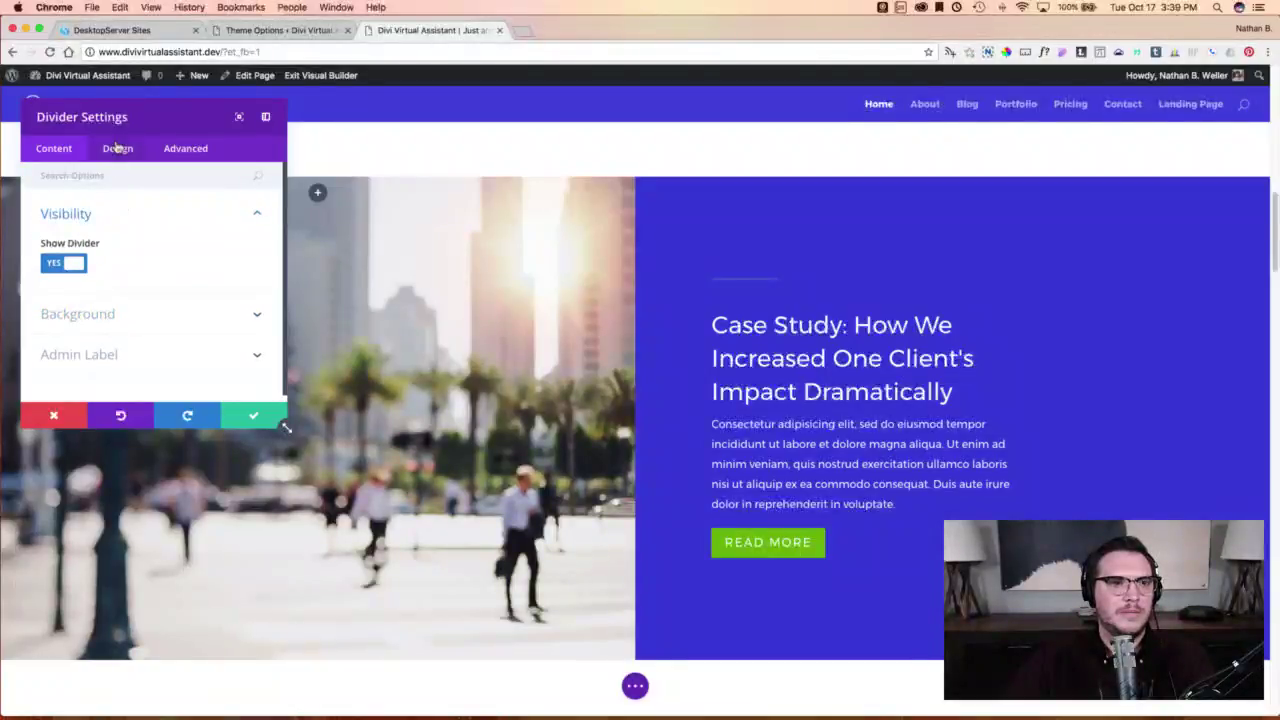
{"action": "left_click", "coordinate": [118, 150]}
{"action": "left_click", "coordinate": [119, 215]}
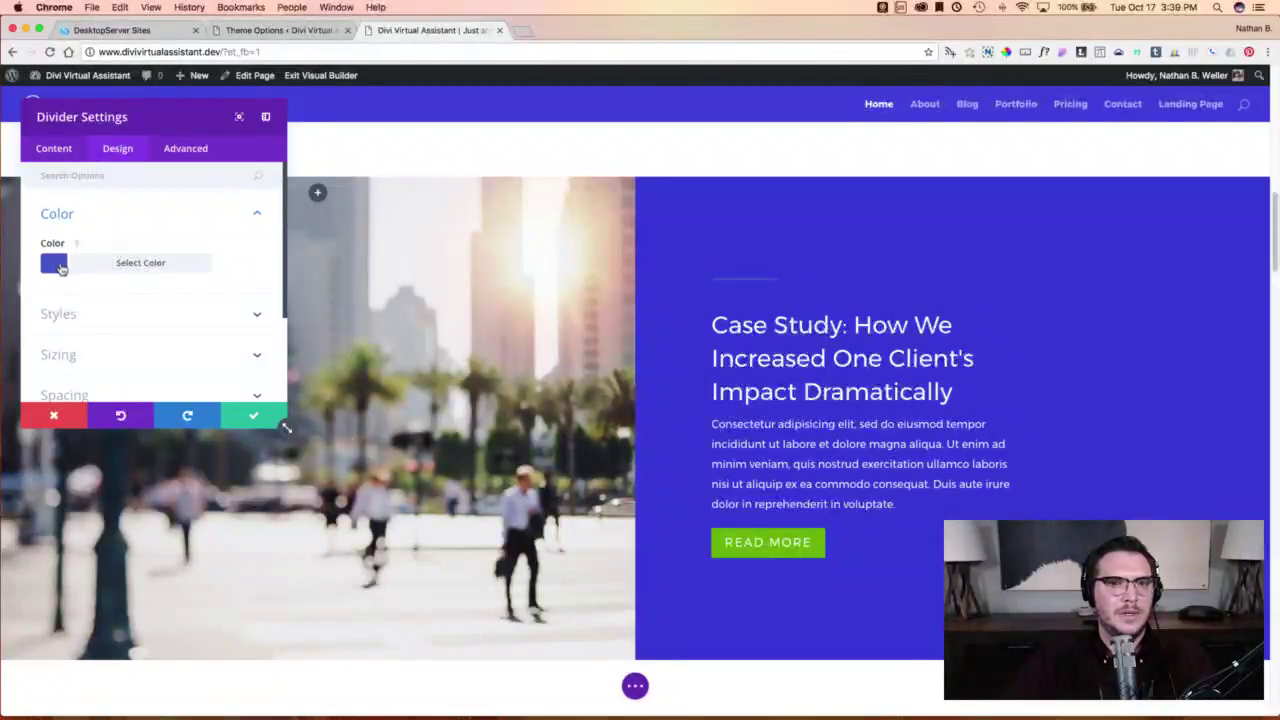
{"action": "left_click", "coordinate": [55, 264]}
{"action": "scroll", "coordinate": [90, 378], "scroll_direction": "down", "scroll_amount": 1}
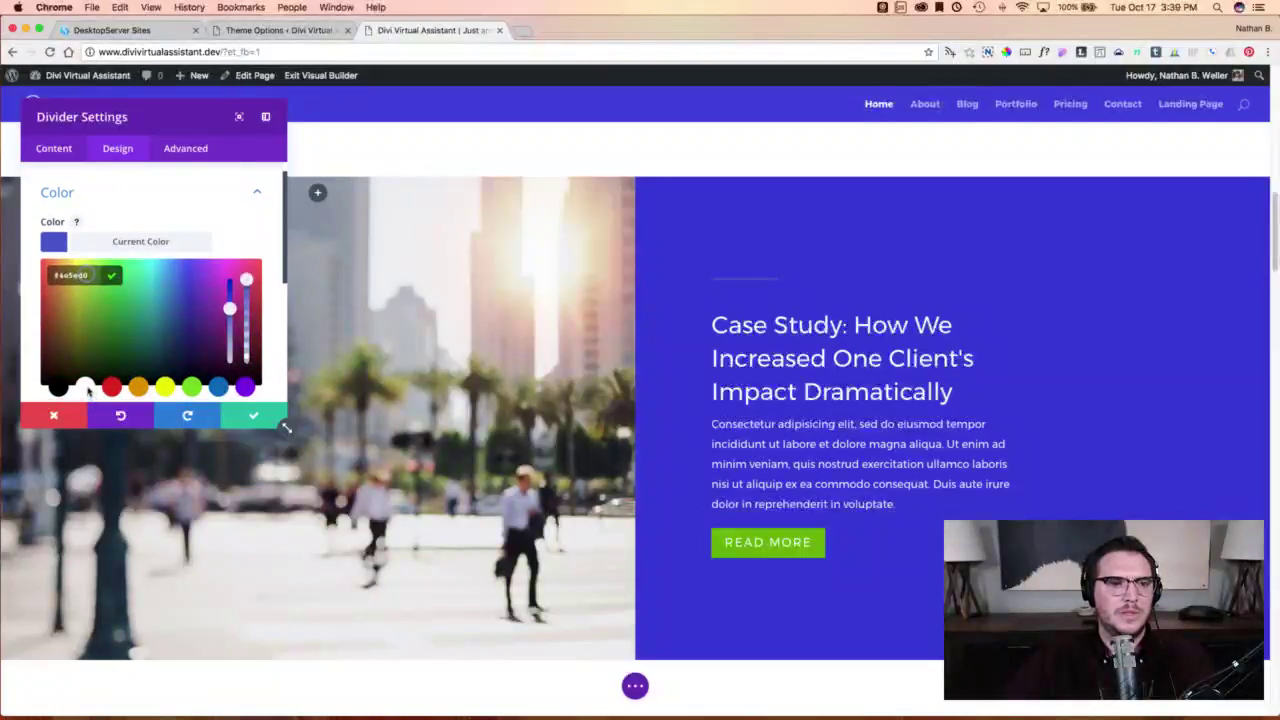
{"action": "left_click", "coordinate": [87, 388]}
{"action": "left_click", "coordinate": [254, 415]}
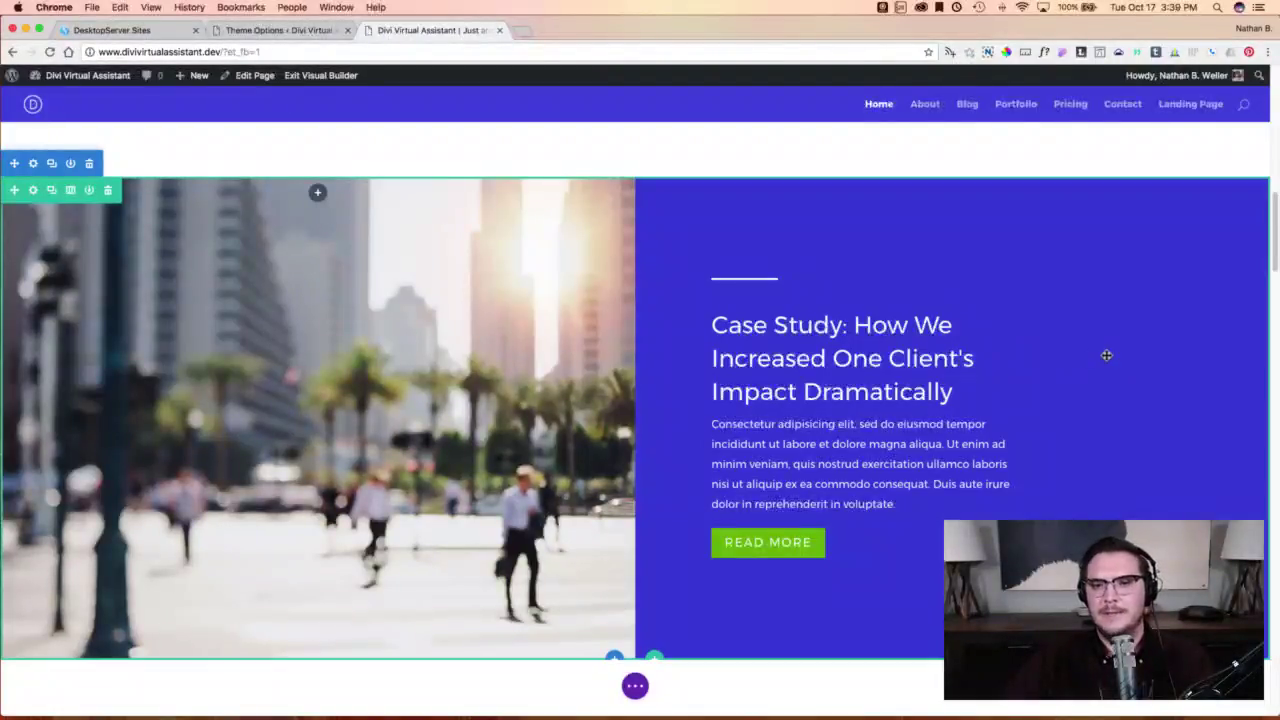
Review the section backgrounds from the services area through the case studies and Signature Process down to the pricing tables.
{"action": "scroll", "coordinate": [1115, 338], "scroll_direction": "up", "scroll_amount": 5}
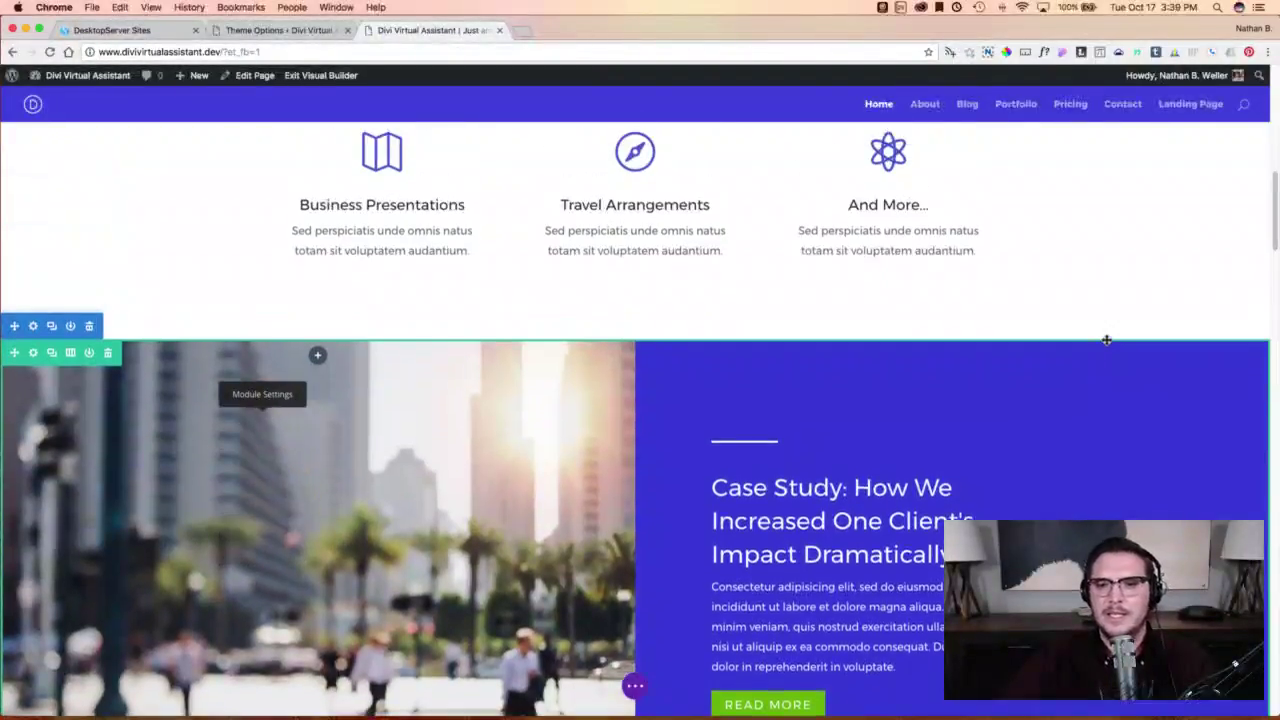
{"action": "scroll", "coordinate": [1107, 341], "scroll_direction": "down", "scroll_amount": 6}
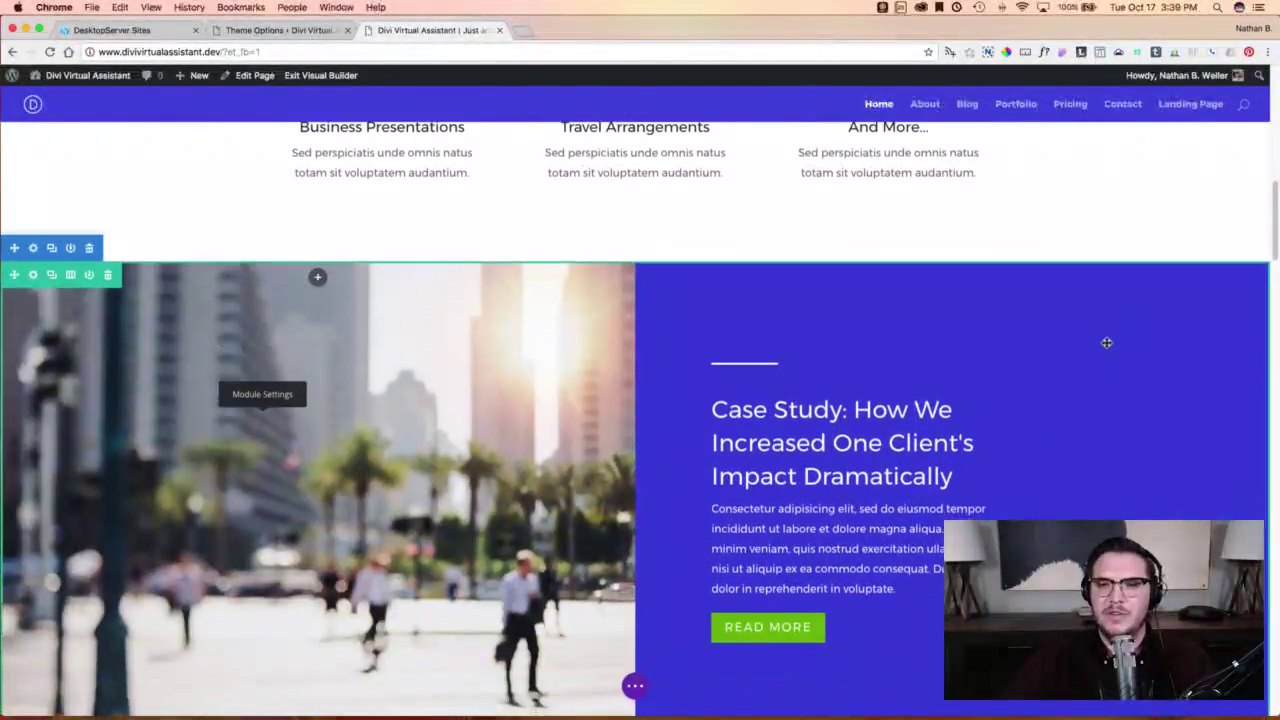
{"action": "scroll", "coordinate": [1106, 344], "scroll_direction": "down", "scroll_amount": 1}
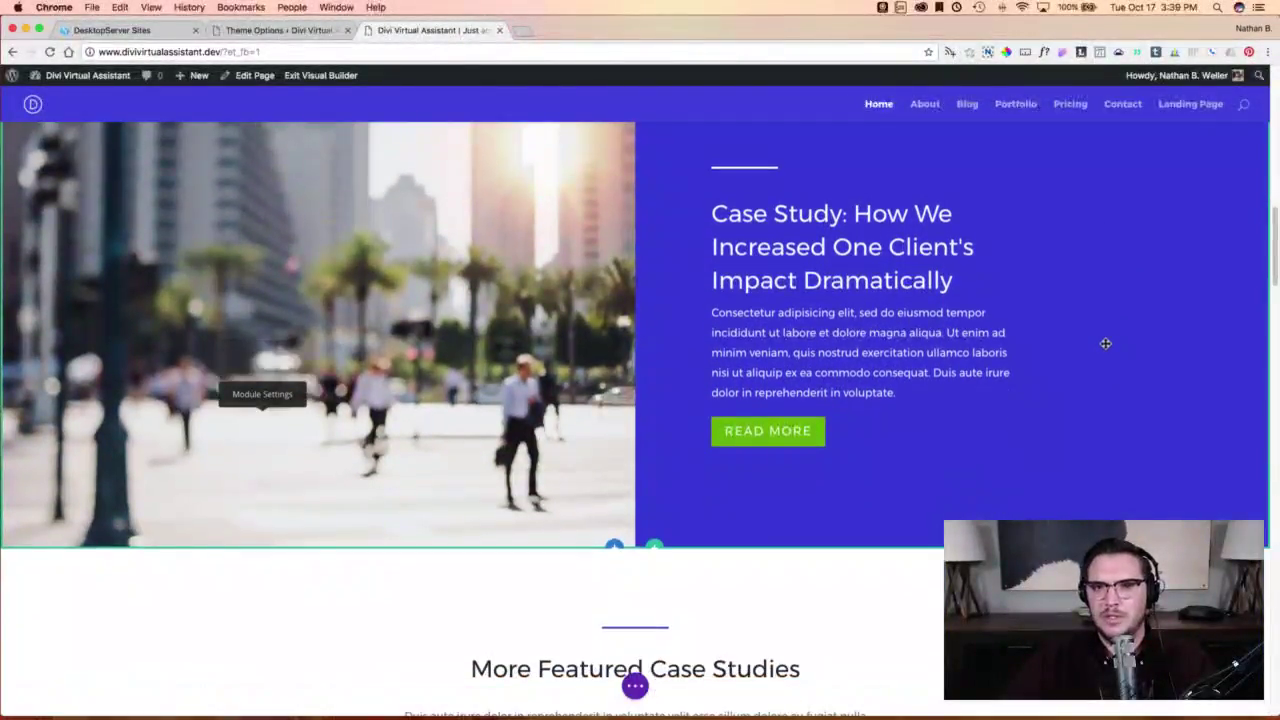
{"action": "scroll", "coordinate": [1106, 345], "scroll_direction": "up", "scroll_amount": 2}
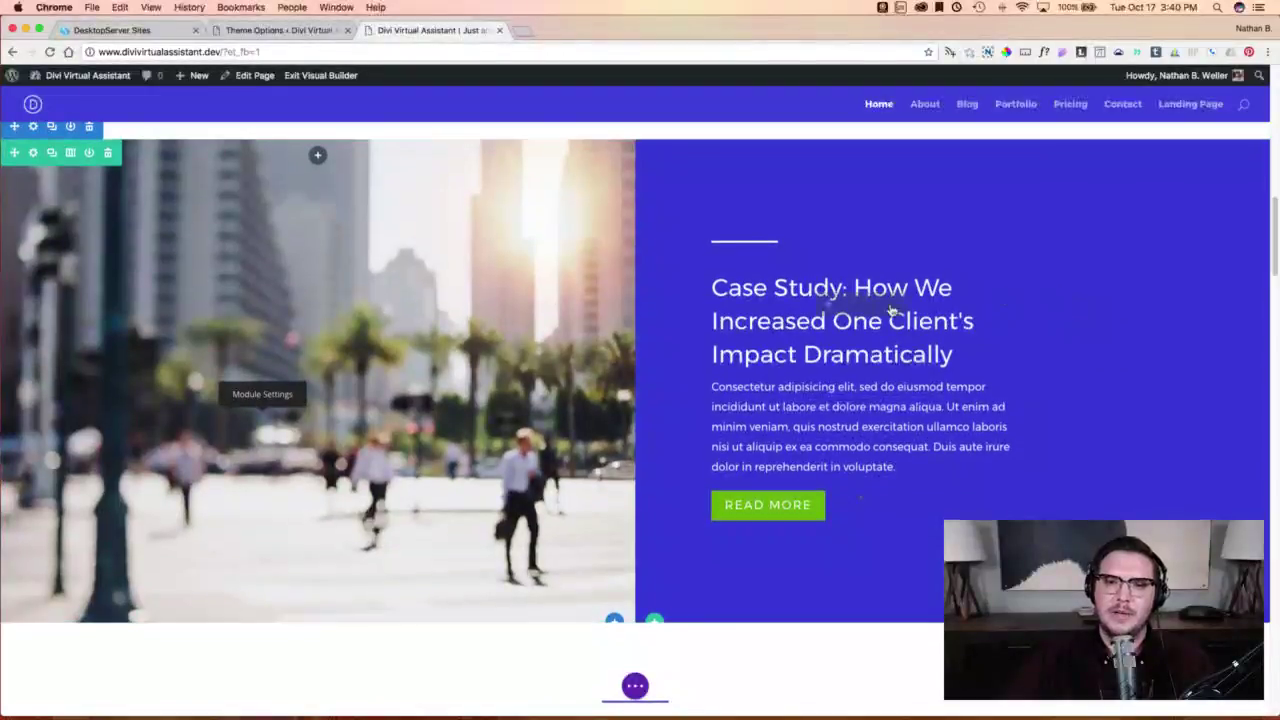
{"action": "scroll", "coordinate": [1161, 341], "scroll_direction": "down", "scroll_amount": 4}
{"action": "scroll", "coordinate": [1161, 341], "scroll_direction": "down", "scroll_amount": 15}
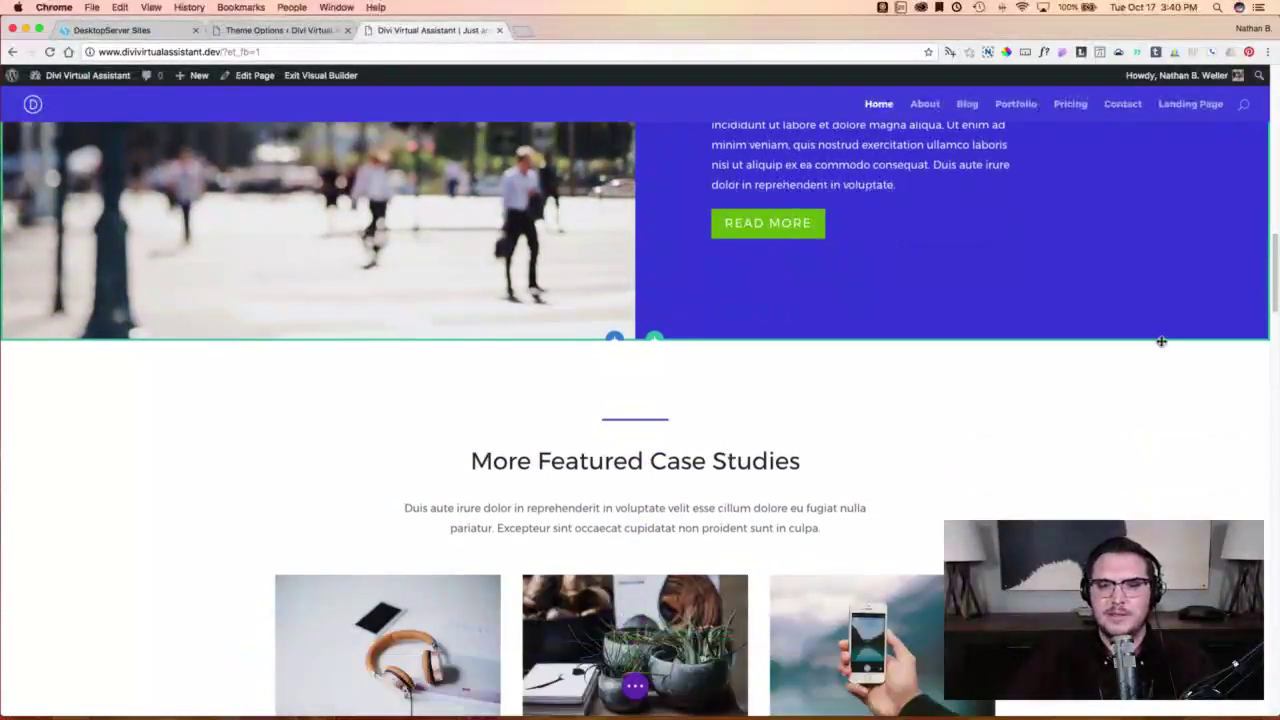
{"action": "scroll", "coordinate": [1161, 341], "scroll_direction": "down", "scroll_amount": 5}
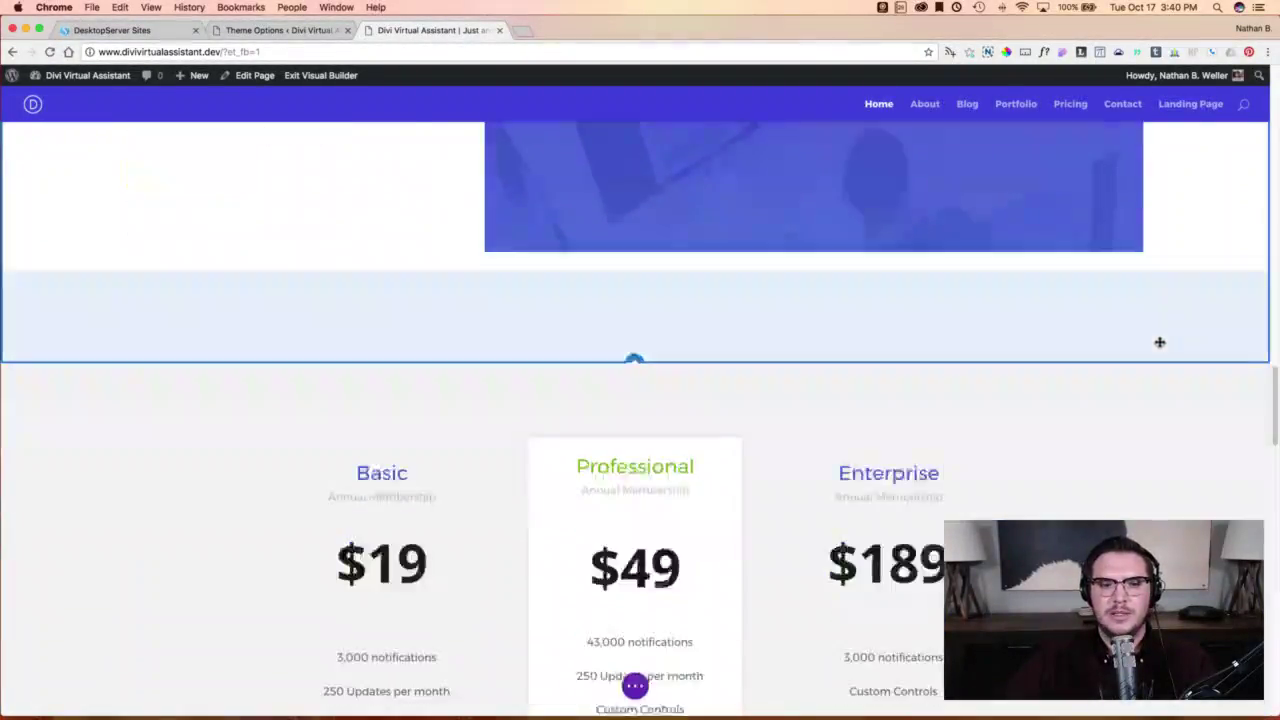
{"action": "scroll", "coordinate": [1158, 341], "scroll_direction": "up", "scroll_amount": 13}
{"action": "scroll", "coordinate": [1154, 341], "scroll_direction": "down", "scroll_amount": 5}
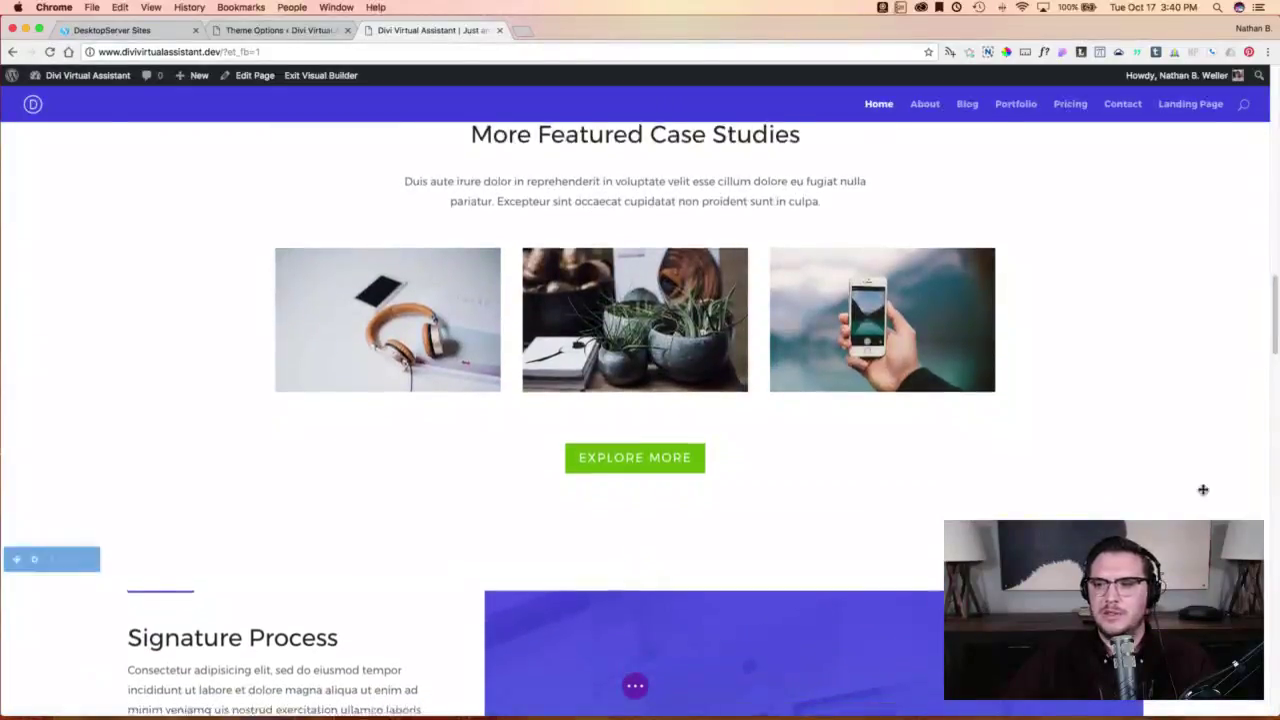
{"action": "scroll", "coordinate": [1133, 421], "scroll_direction": "up", "scroll_amount": 5}
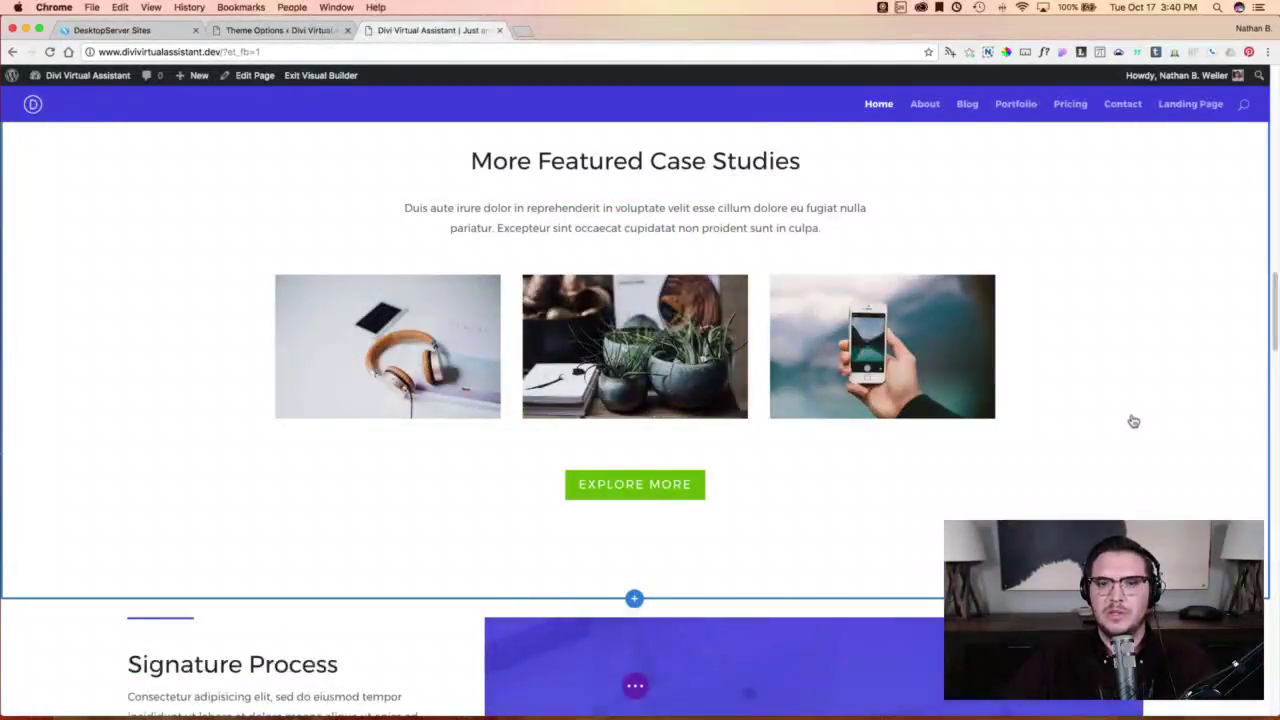
Copy the light grey background colour code from the pricing section's settings and close them.
{"action": "scroll", "coordinate": [1133, 421], "scroll_direction": "down", "scroll_amount": 15}
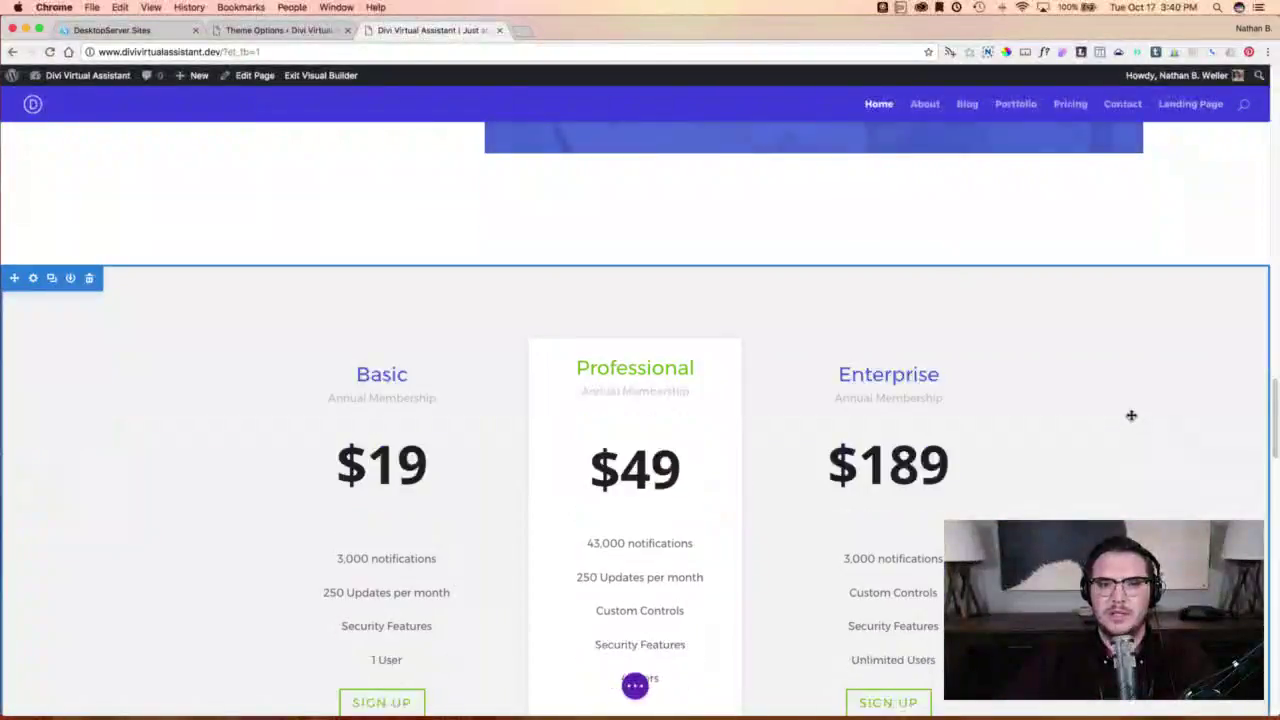
{"action": "left_click", "coordinate": [33, 283]}
{"action": "left_click", "coordinate": [98, 213]}
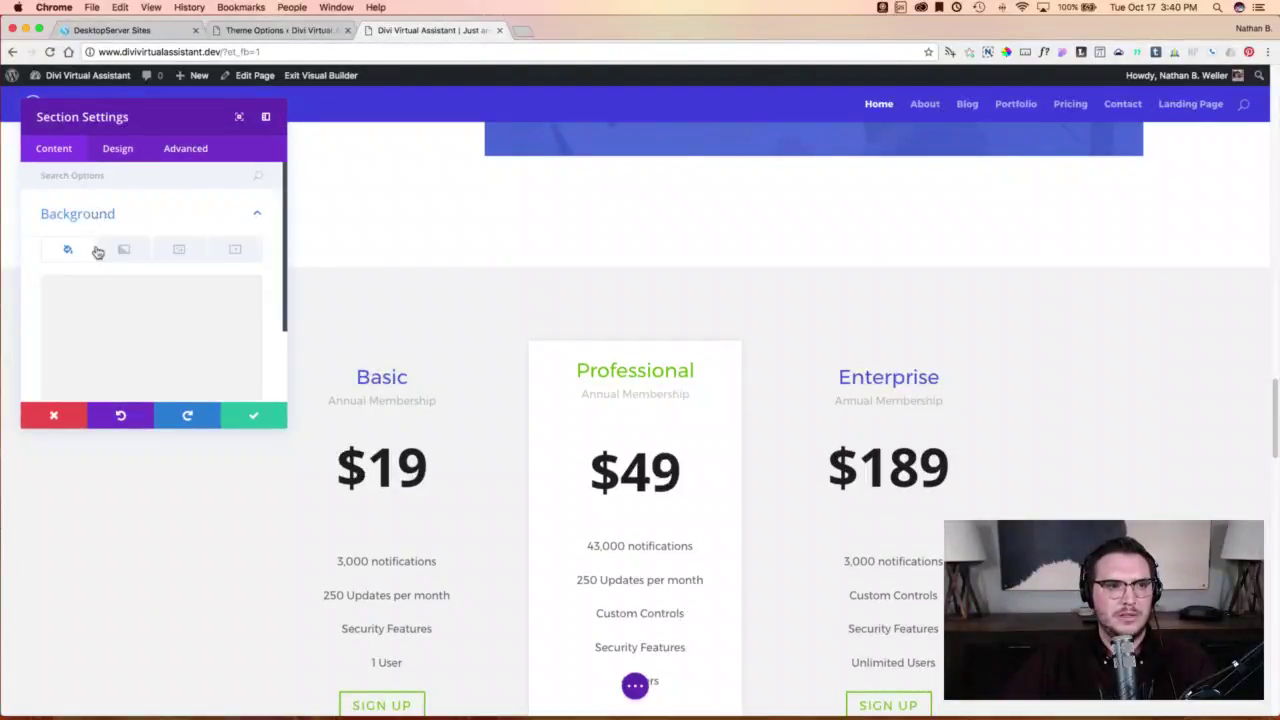
{"action": "left_click", "coordinate": [80, 300]}
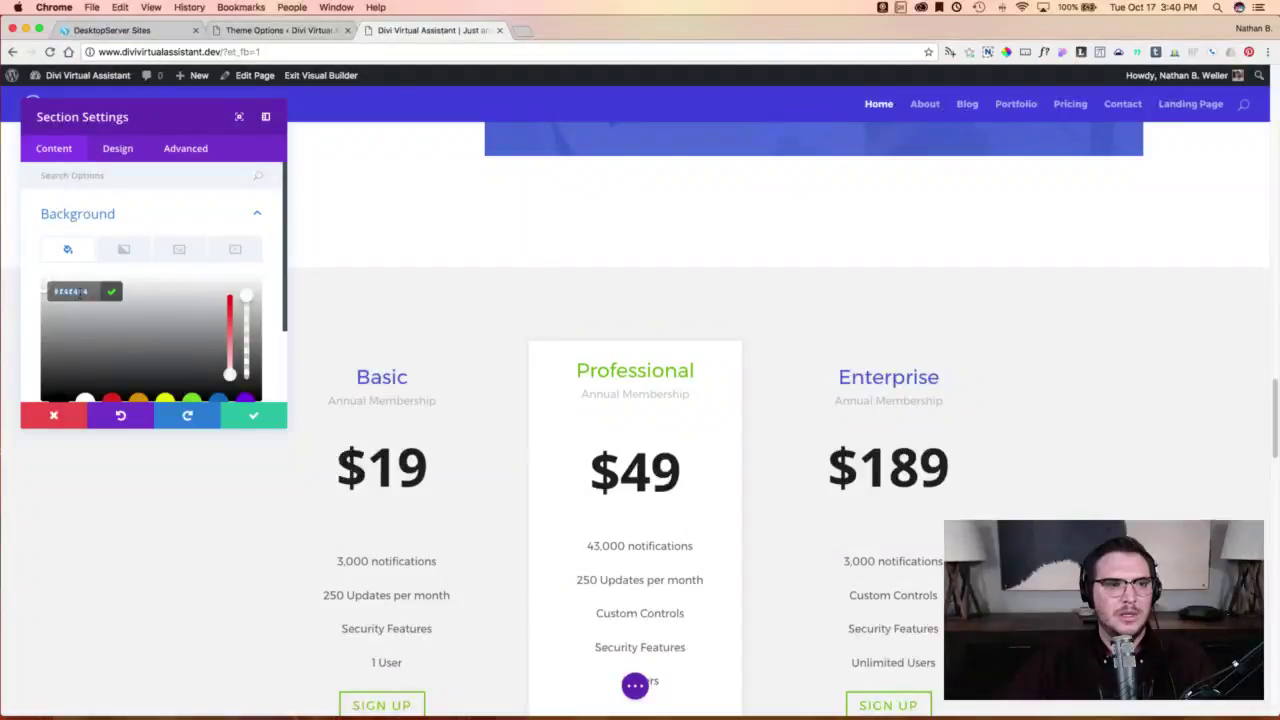
{"action": "left_click", "coordinate": [248, 418]}
Set the More Featured Case Studies section's background to the pricing section's light grey and save the section settings.
{"action": "scroll", "coordinate": [251, 448], "scroll_direction": "up", "scroll_amount": 10}
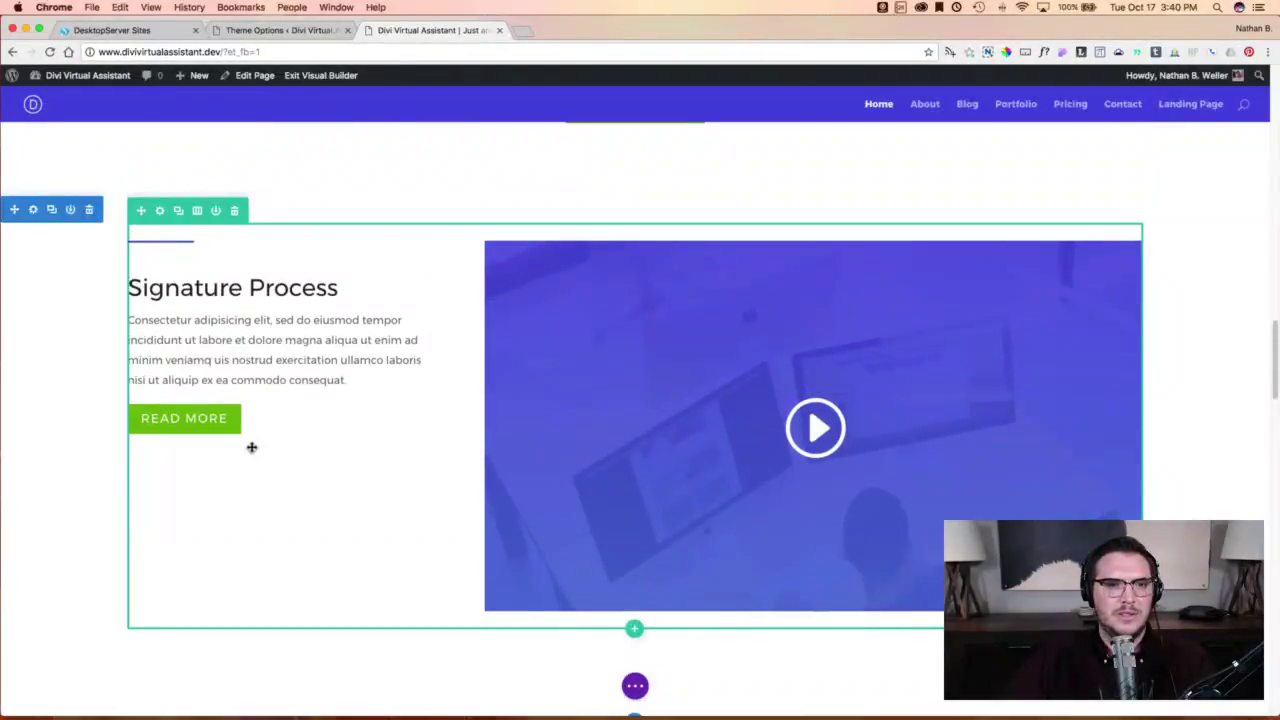
{"action": "scroll", "coordinate": [251, 447], "scroll_direction": "up", "scroll_amount": 6}
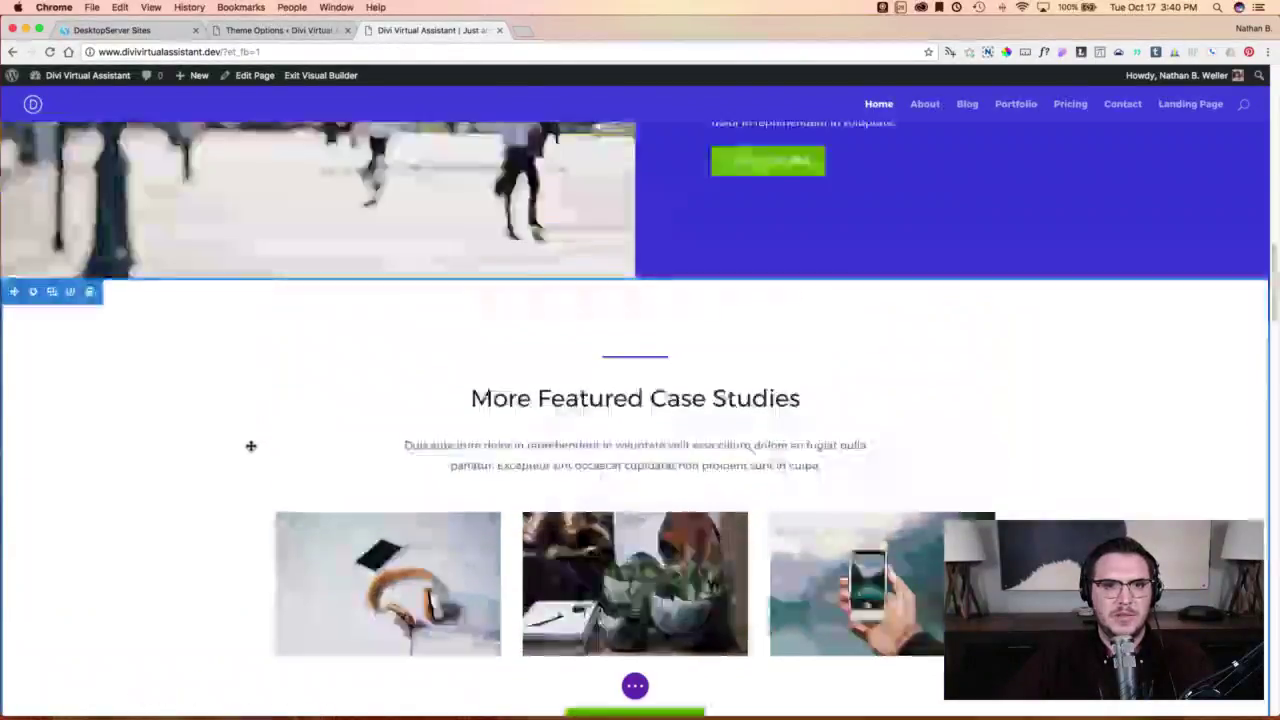
{"action": "scroll", "coordinate": [251, 446], "scroll_direction": "up", "scroll_amount": 2}
{"action": "left_click", "coordinate": [33, 391]}
{"action": "left_click", "coordinate": [110, 216]}
{"action": "left_click", "coordinate": [150, 336]}
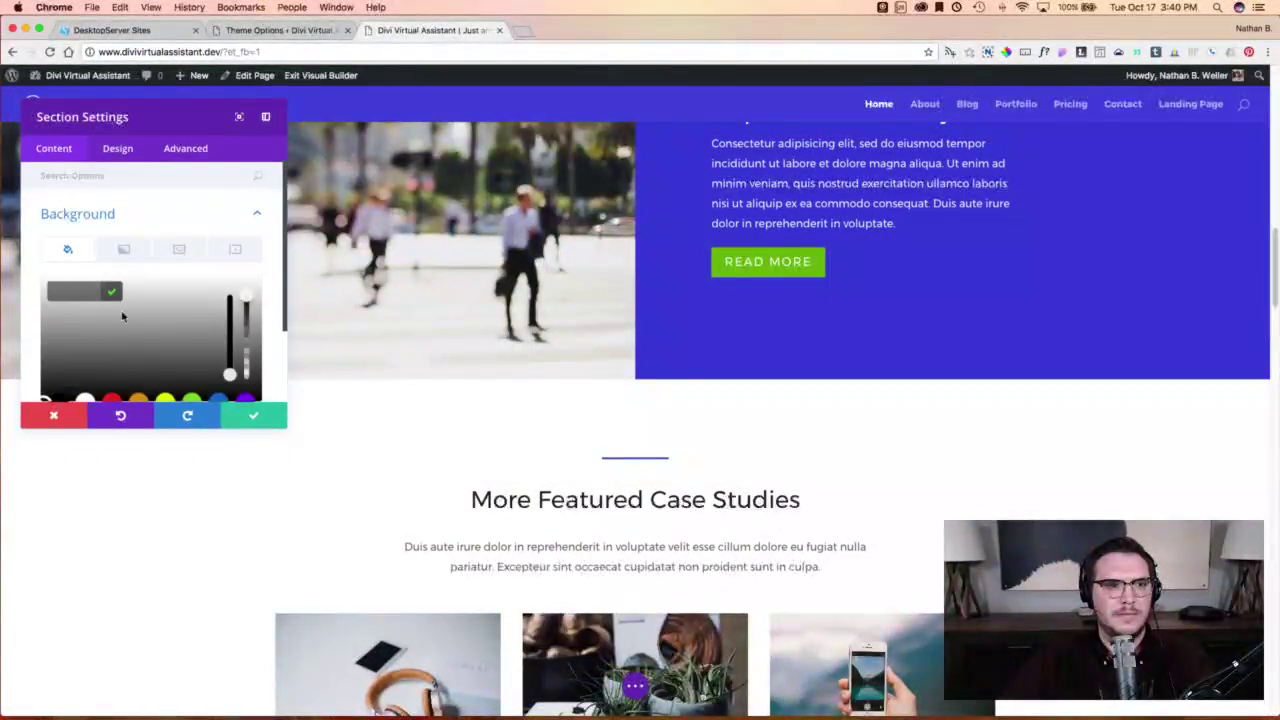
{"action": "left_click", "coordinate": [97, 302]}
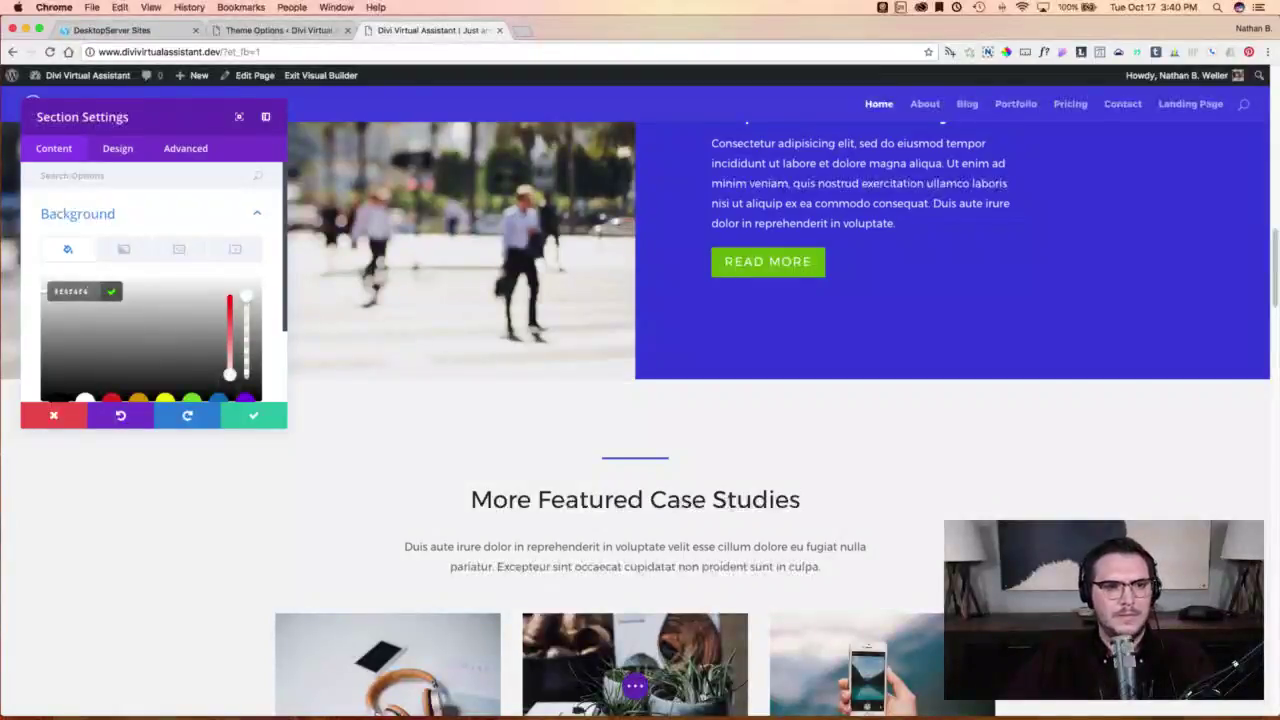
{"action": "left_click", "coordinate": [253, 417]}
Reduce the bottom padding of the Signature Process section slightly.
{"action": "scroll", "coordinate": [671, 449], "scroll_direction": "up", "scroll_amount": 10}
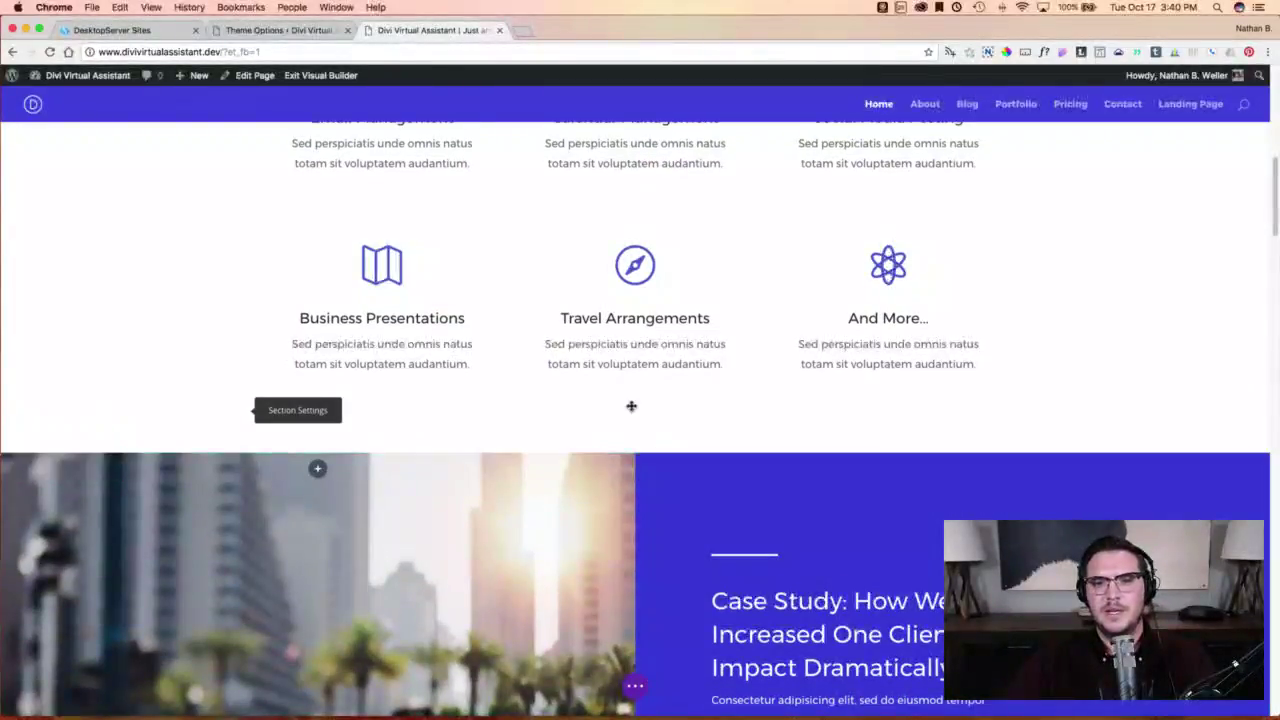
{"action": "scroll", "coordinate": [723, 427], "scroll_direction": "down", "scroll_amount": 1}
{"action": "scroll", "coordinate": [723, 427], "scroll_direction": "down", "scroll_amount": 7}
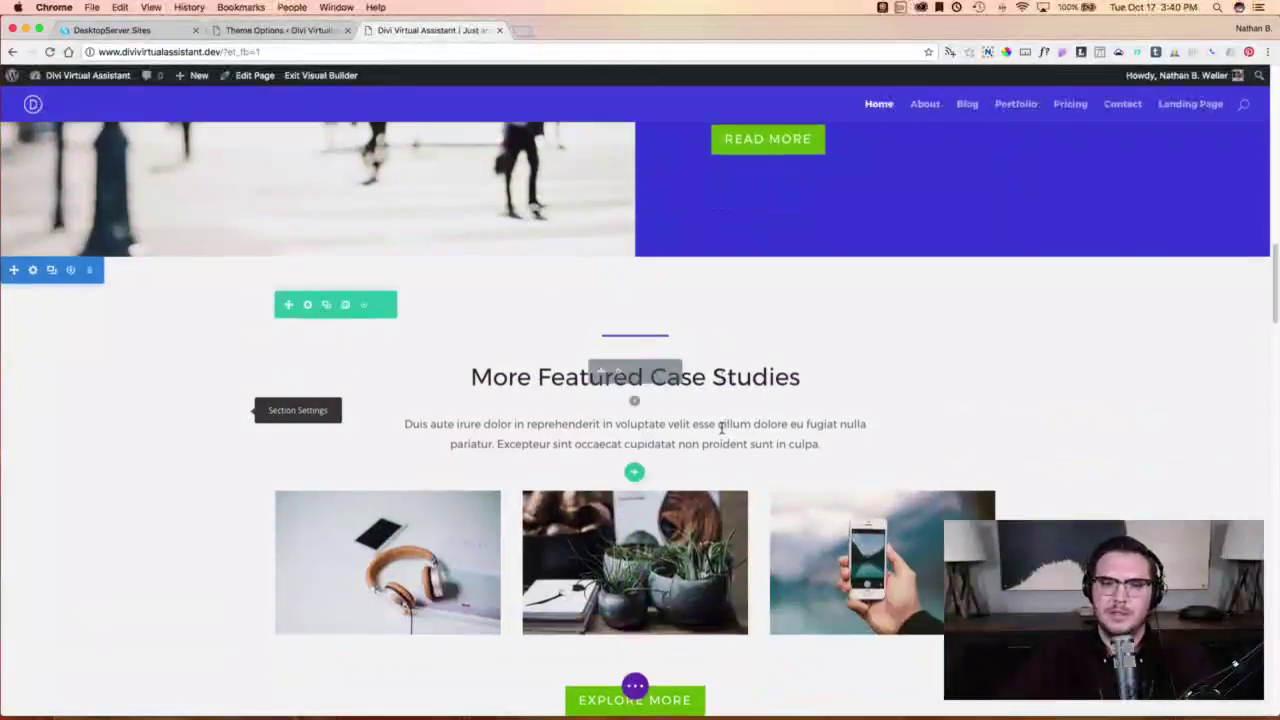
{"action": "scroll", "coordinate": [720, 429], "scroll_direction": "down", "scroll_amount": 5}
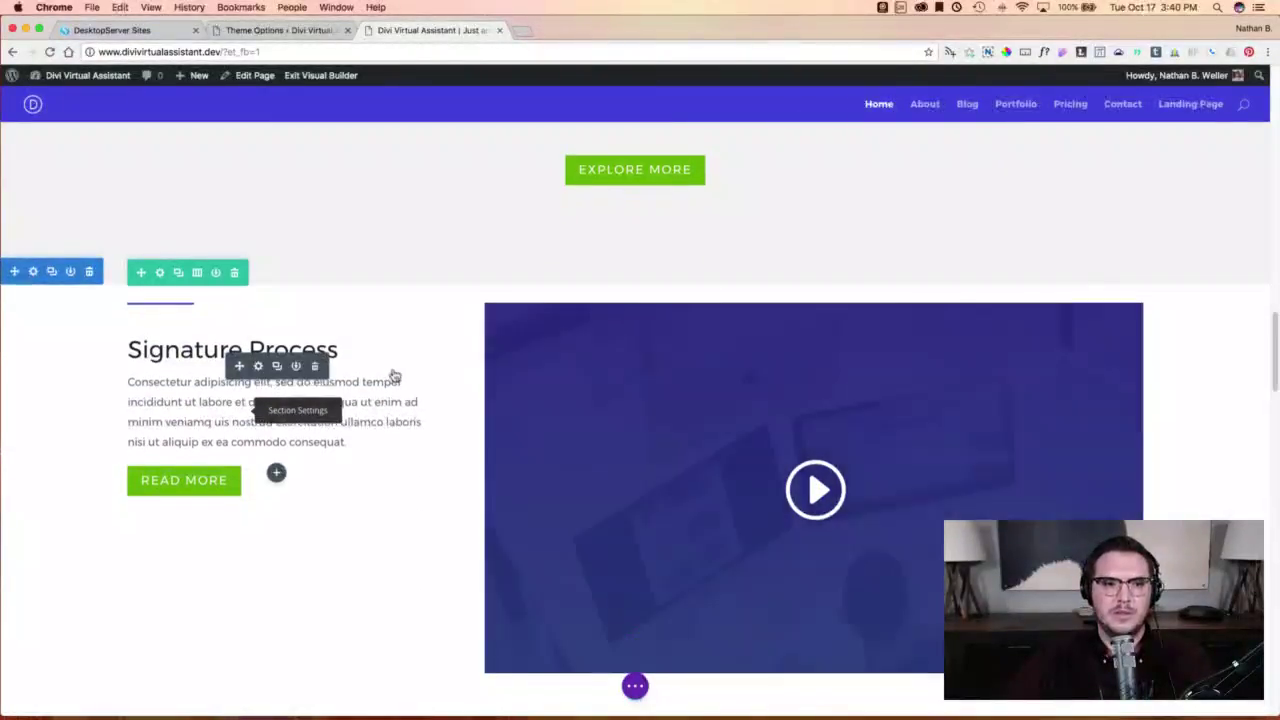
{"action": "scroll", "coordinate": [391, 366], "scroll_direction": "down", "scroll_amount": 3}
{"action": "scroll", "coordinate": [391, 366], "scroll_direction": "up", "scroll_amount": 2}
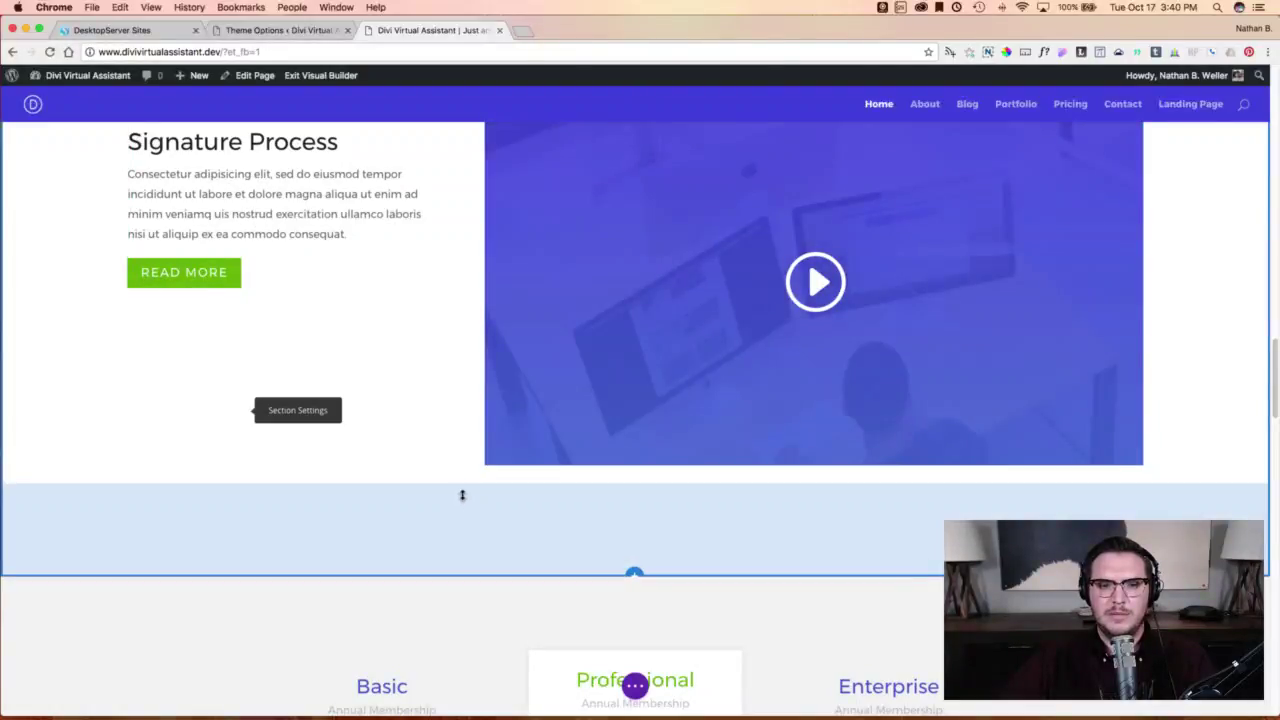
{"action": "left_click_drag", "start_coordinate": [451, 487], "coordinate": [452, 464]}
{"action": "left_click_drag", "start_coordinate": [453, 460], "coordinate": [453, 460]}
Add top padding to the Signature Process section, roughly matching the spacing at its bottom.
{"action": "scroll", "coordinate": [453, 460], "scroll_direction": "up", "scroll_amount": 2}
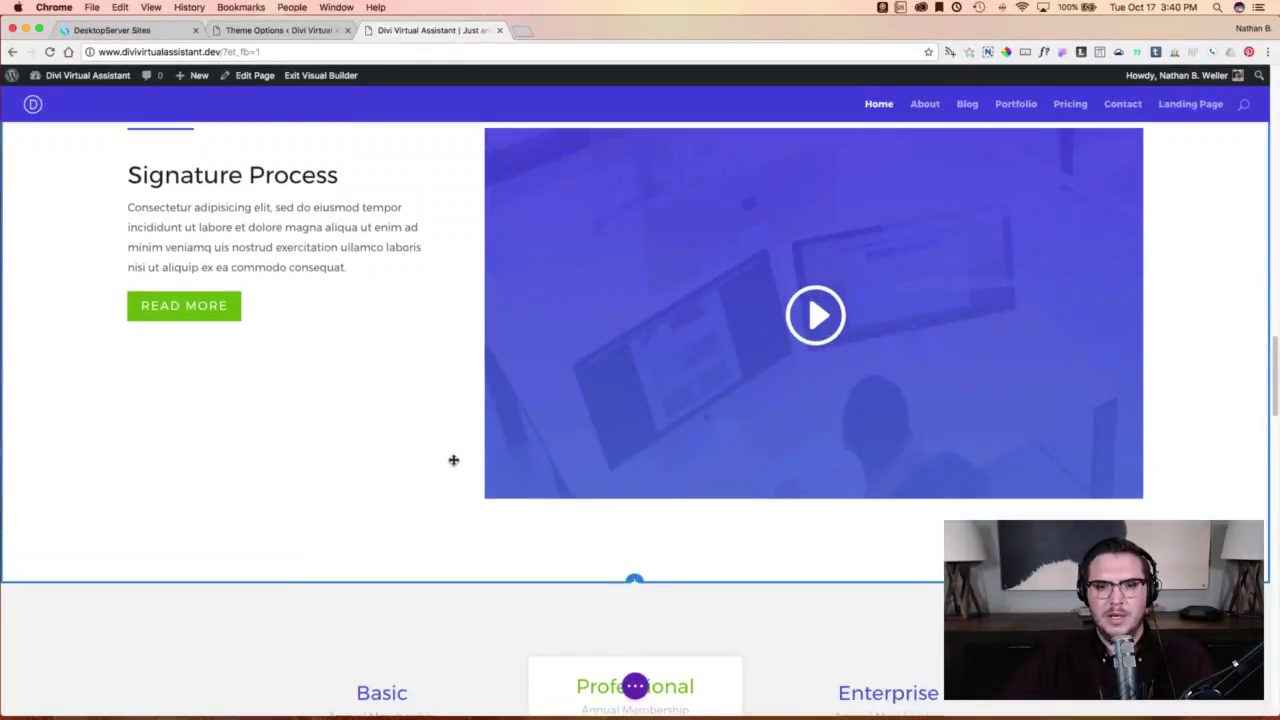
{"action": "scroll", "coordinate": [447, 430], "scroll_direction": "up", "scroll_amount": 2}
{"action": "scroll", "coordinate": [440, 400], "scroll_direction": "down", "scroll_amount": 1}
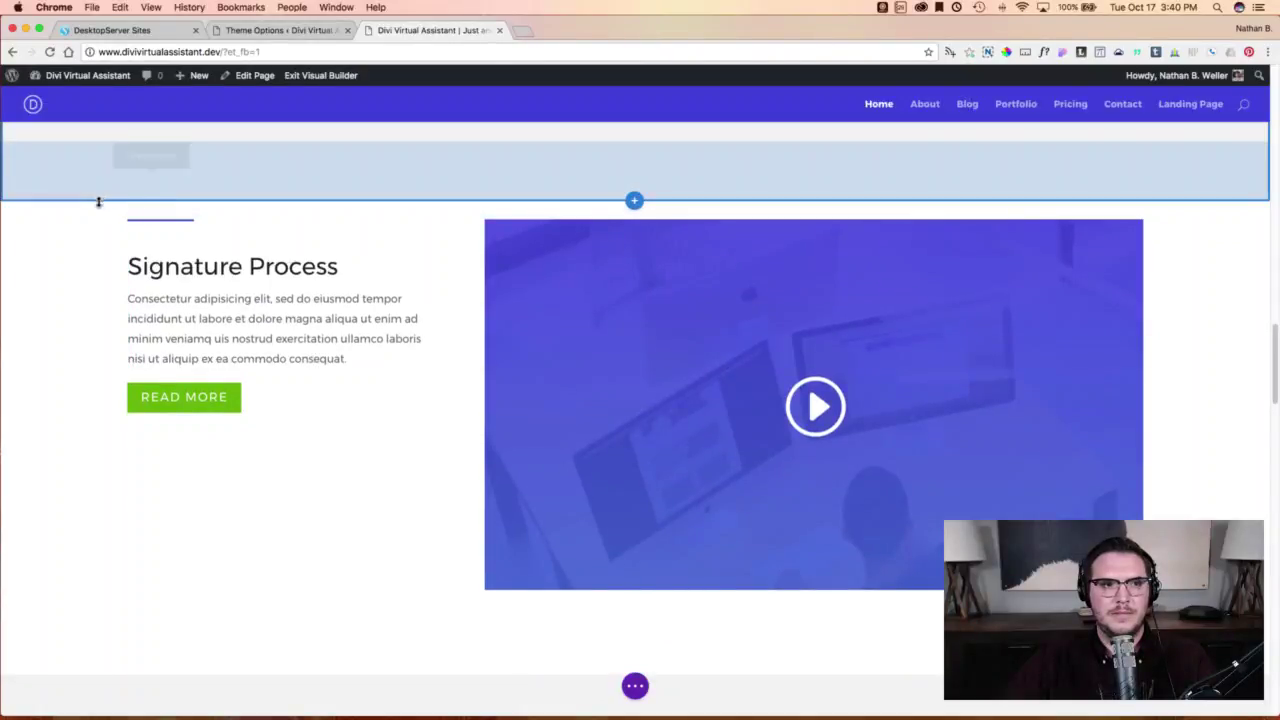
{"action": "left_click_drag", "start_coordinate": [89, 208], "coordinate": [98, 274]}
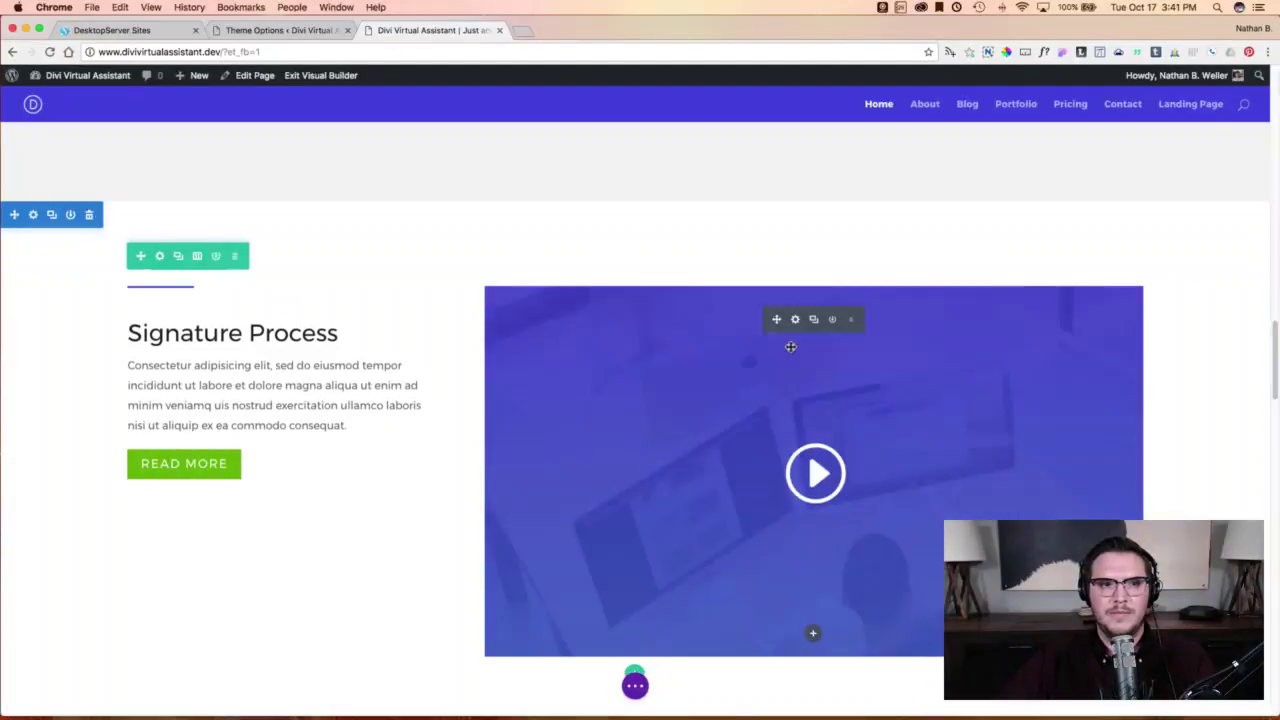
Check the background contrast and spacing between the More Featured Case Studies and Signature Process sections.
{"action": "scroll", "coordinate": [1180, 363], "scroll_direction": "down", "scroll_amount": 2}
{"action": "scroll", "coordinate": [1180, 363], "scroll_direction": "up", "scroll_amount": 6}
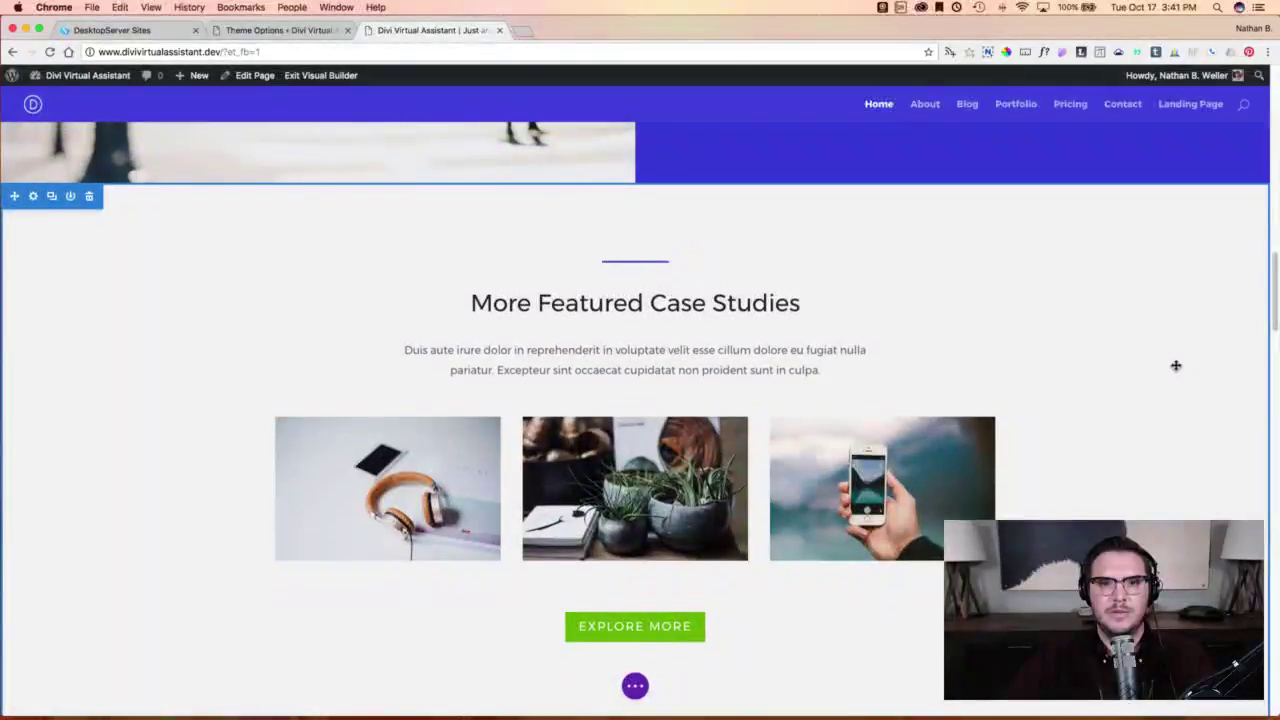
{"action": "scroll", "coordinate": [1176, 365], "scroll_direction": "up", "scroll_amount": 3}
{"action": "scroll", "coordinate": [1175, 365], "scroll_direction": "down", "scroll_amount": 5}
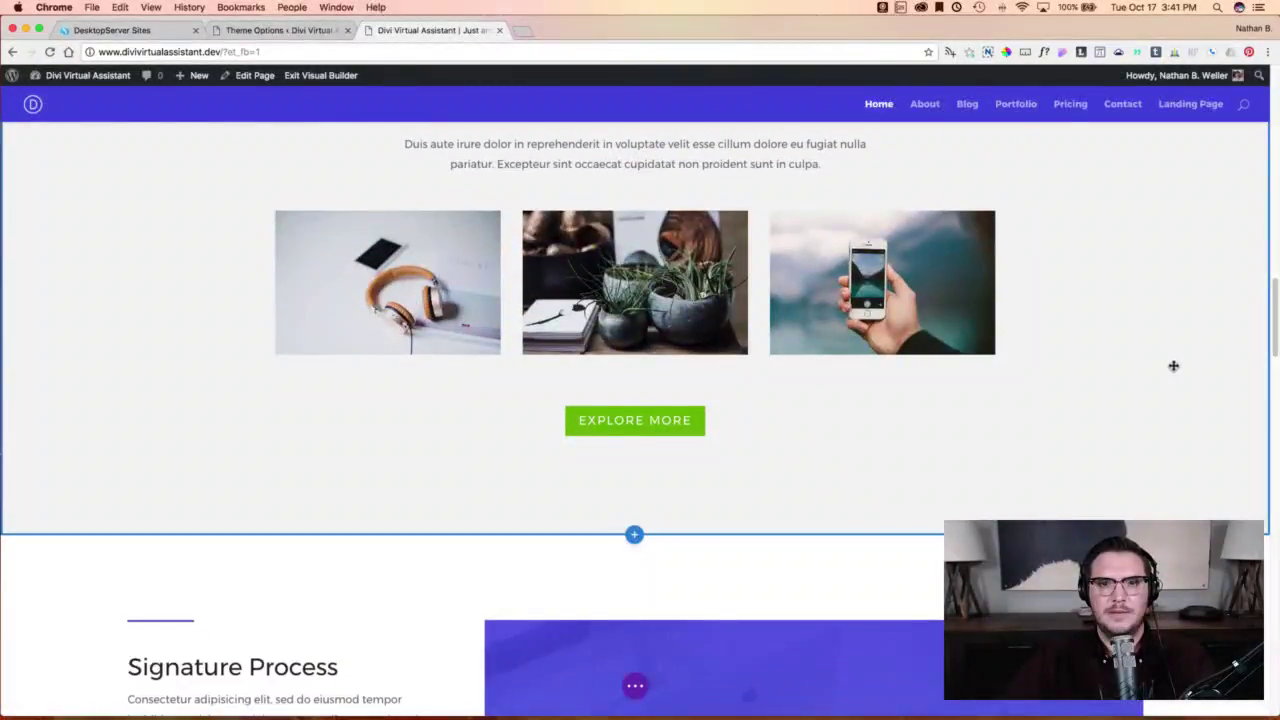
{"action": "scroll", "coordinate": [1174, 366], "scroll_direction": "down", "scroll_amount": 4}
{"action": "scroll", "coordinate": [1174, 365], "scroll_direction": "down", "scroll_amount": 1}
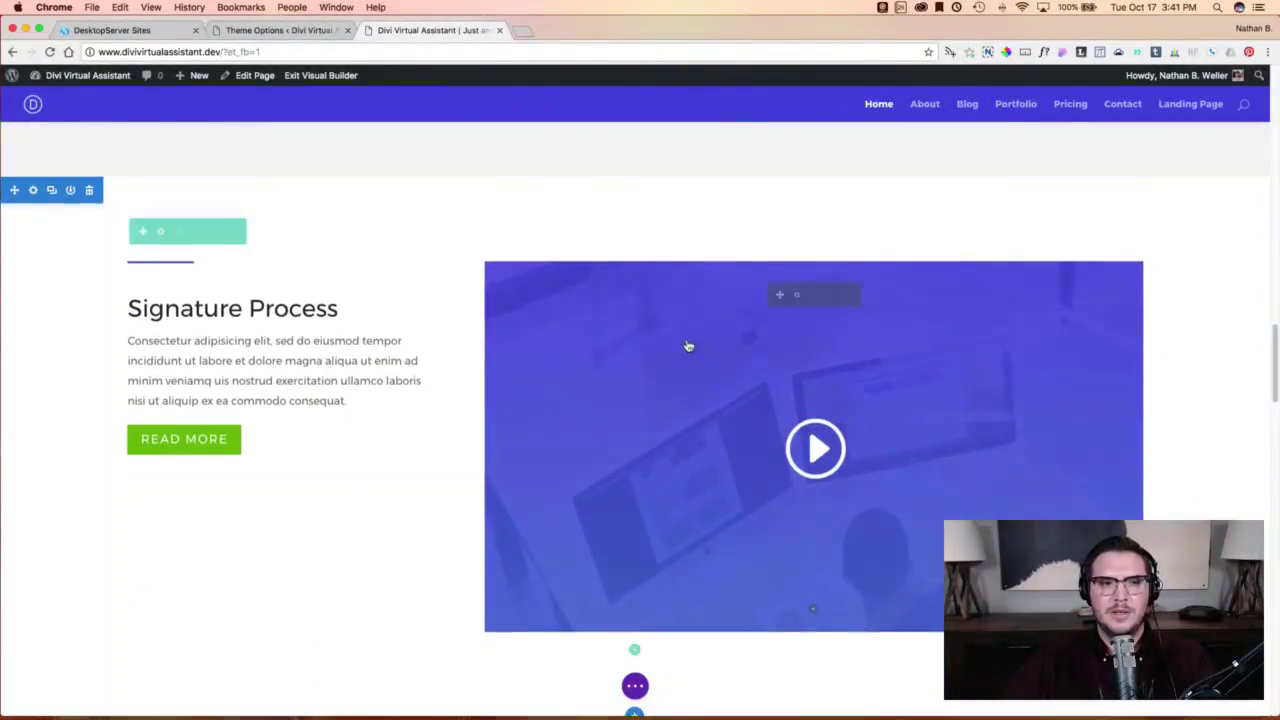
Change the Signature Process section's heading to "Our Signature Process".
{"action": "left_click", "coordinate": [133, 309]}
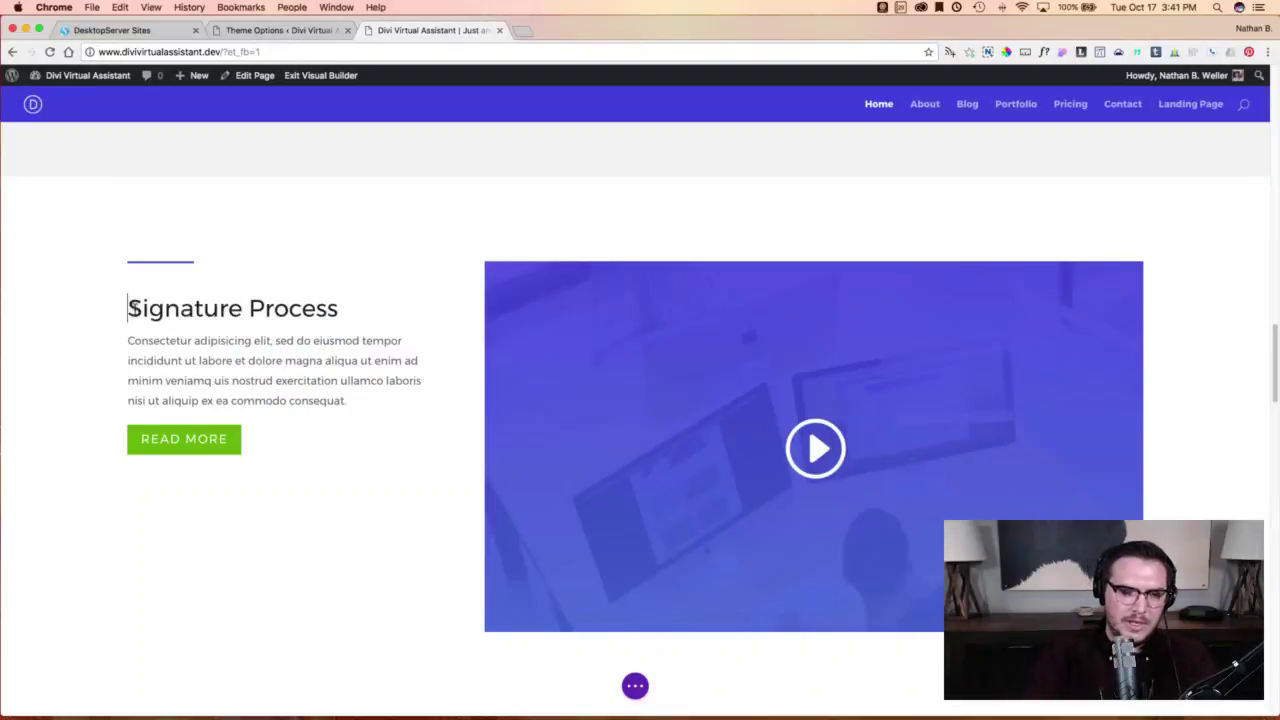
{"action": "type", "text": "Our"}
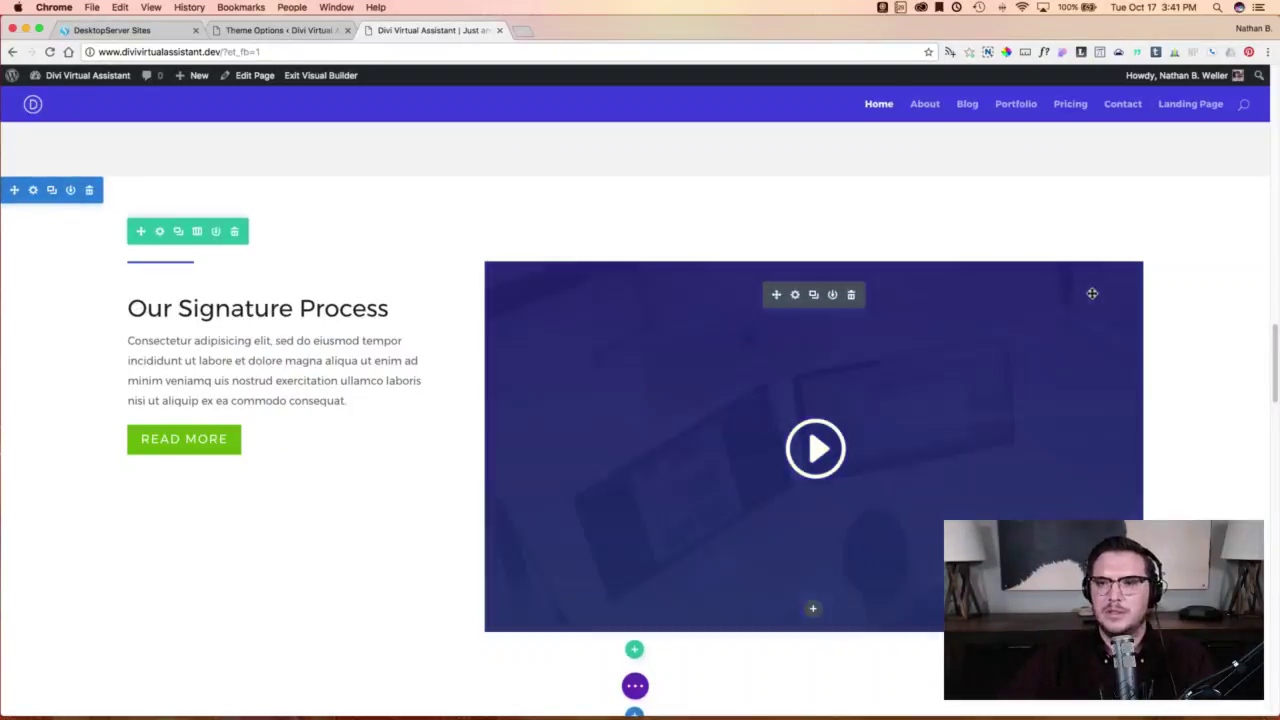
Review the page's layout and headings from the Our Services section through the case studies to the pricing tables.
{"action": "scroll", "coordinate": [1183, 346], "scroll_direction": "up", "scroll_amount": 5}
{"action": "scroll", "coordinate": [1183, 344], "scroll_direction": "up", "scroll_amount": 15}
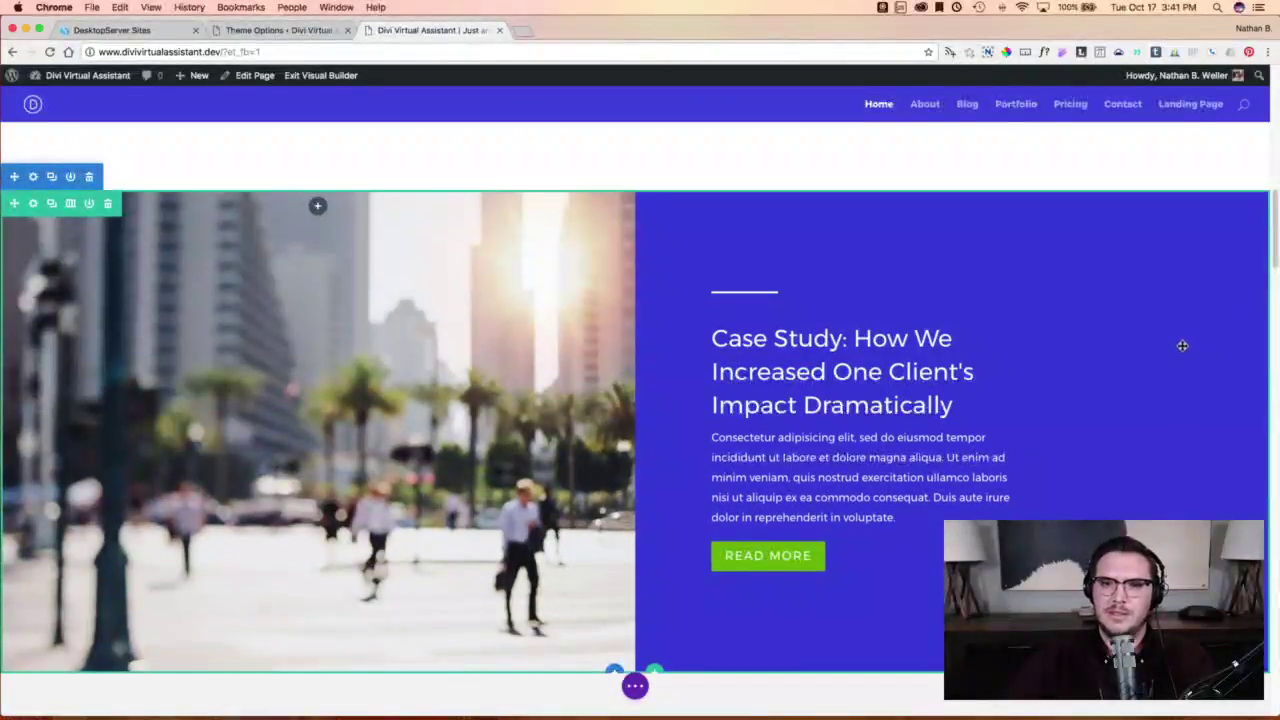
{"action": "scroll", "coordinate": [1185, 345], "scroll_direction": "up", "scroll_amount": 10}
{"action": "scroll", "coordinate": [1189, 346], "scroll_direction": "up", "scroll_amount": 3}
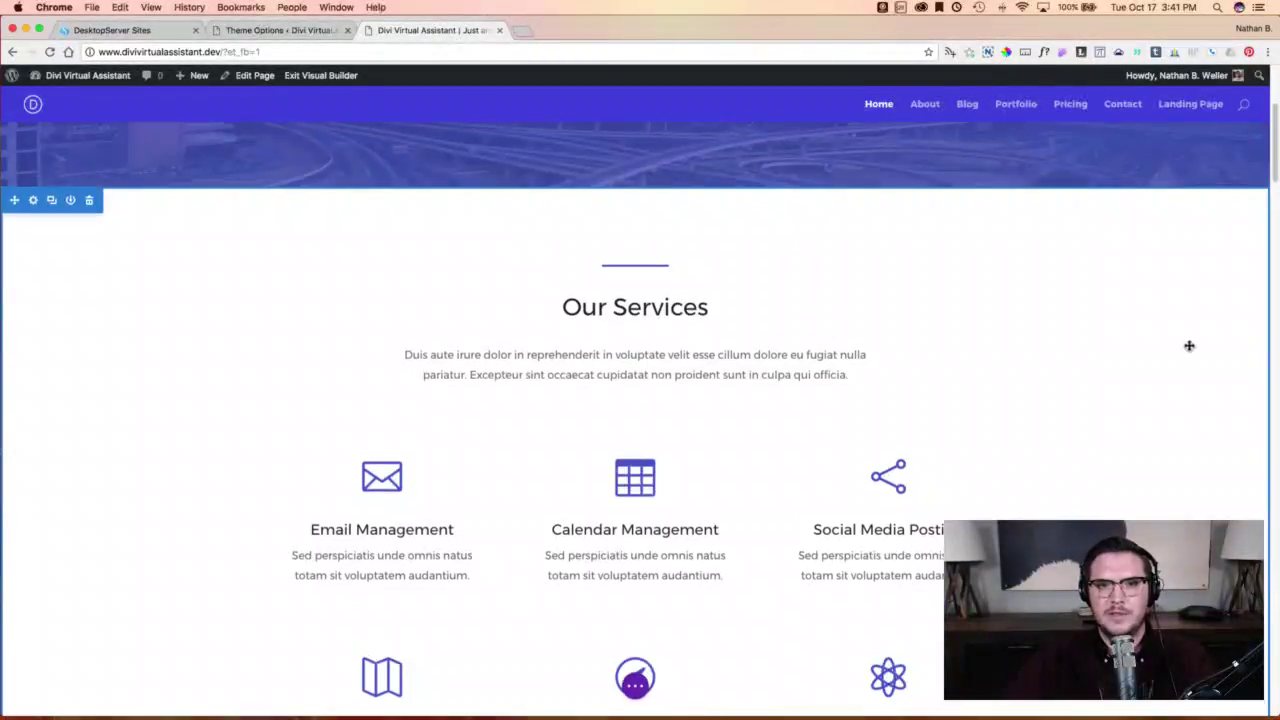
{"action": "scroll", "coordinate": [1189, 346], "scroll_direction": "down", "scroll_amount": 16}
{"action": "scroll", "coordinate": [1189, 346], "scroll_direction": "down", "scroll_amount": 12}
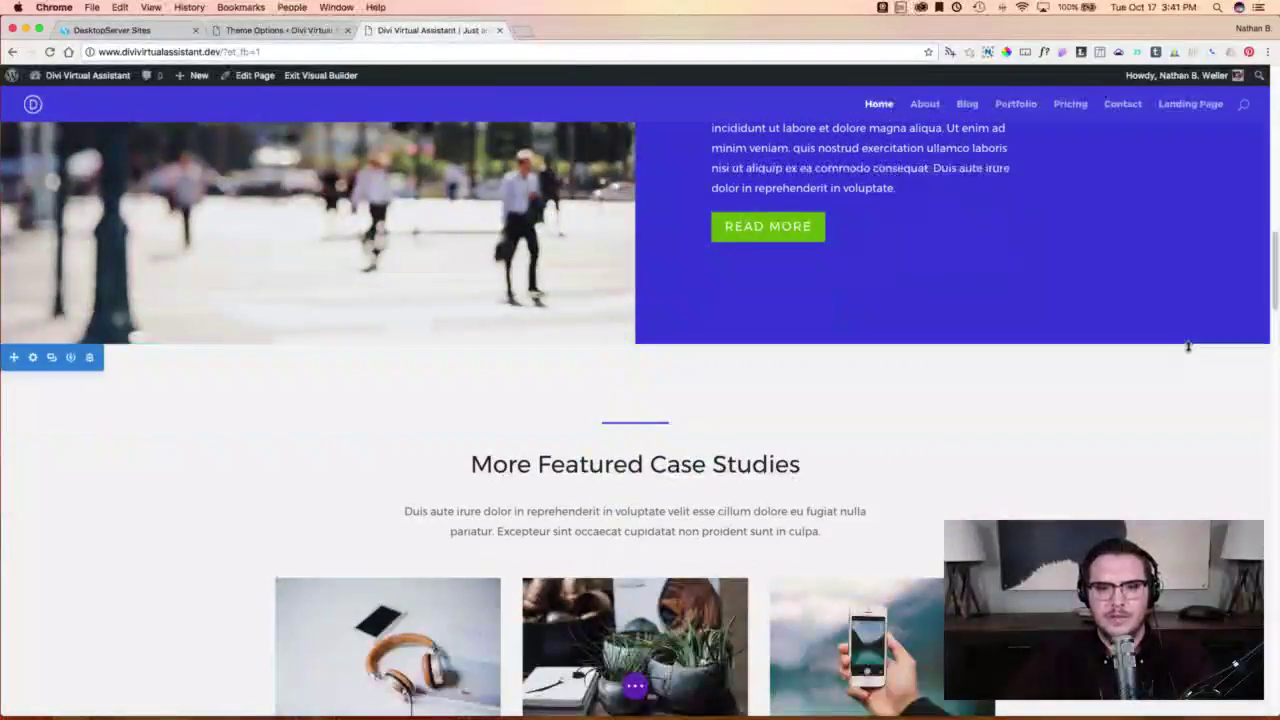
{"action": "scroll", "coordinate": [1187, 349], "scroll_direction": "down", "scroll_amount": 12}
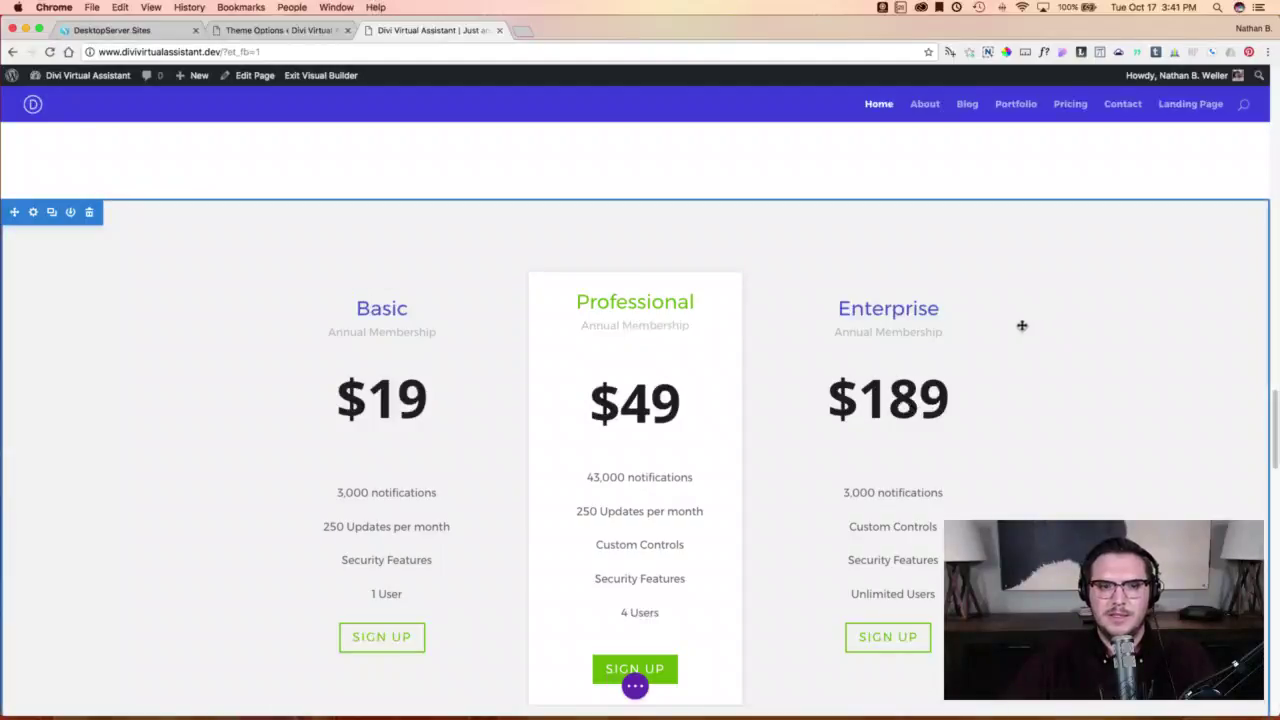
Remove "400k+" from the testimonial section's heading so that it reads "Satisfied Customers".
{"action": "scroll", "coordinate": [1022, 323], "scroll_direction": "down", "scroll_amount": 3}
{"action": "scroll", "coordinate": [1040, 320], "scroll_direction": "down", "scroll_amount": 5}
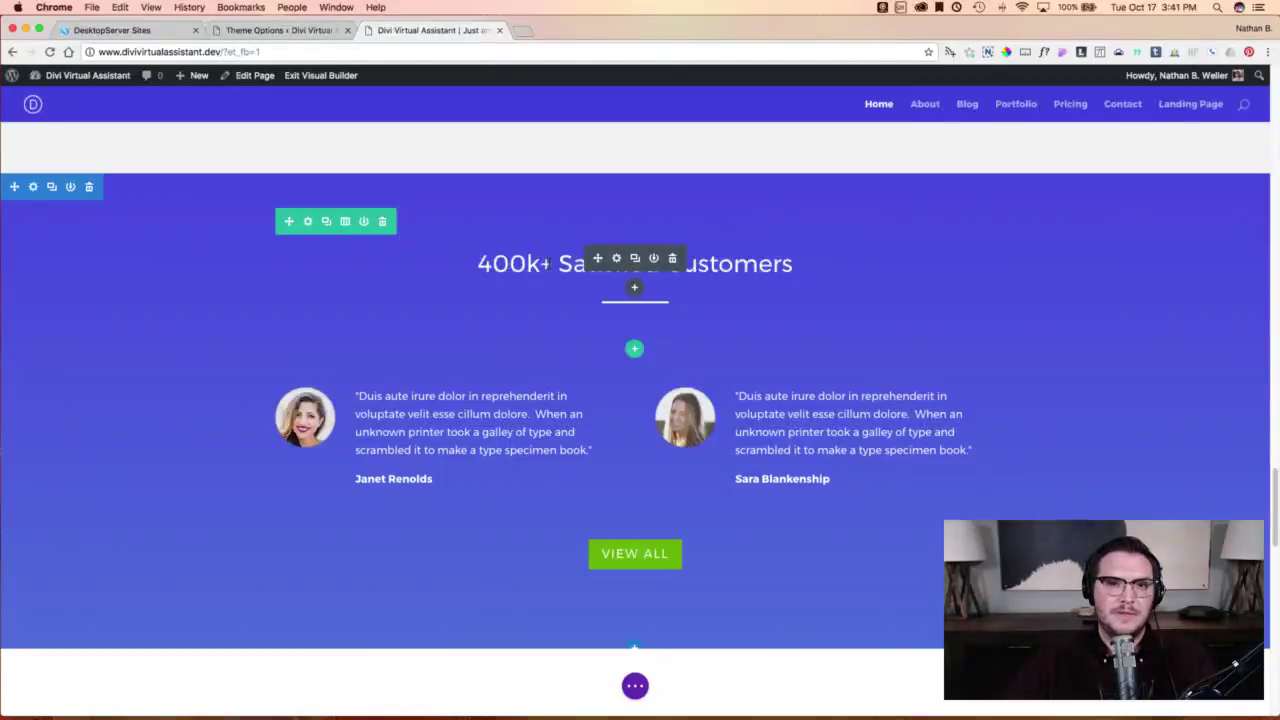
{"action": "left_click_drag", "start_coordinate": [559, 264], "coordinate": [483, 264]}
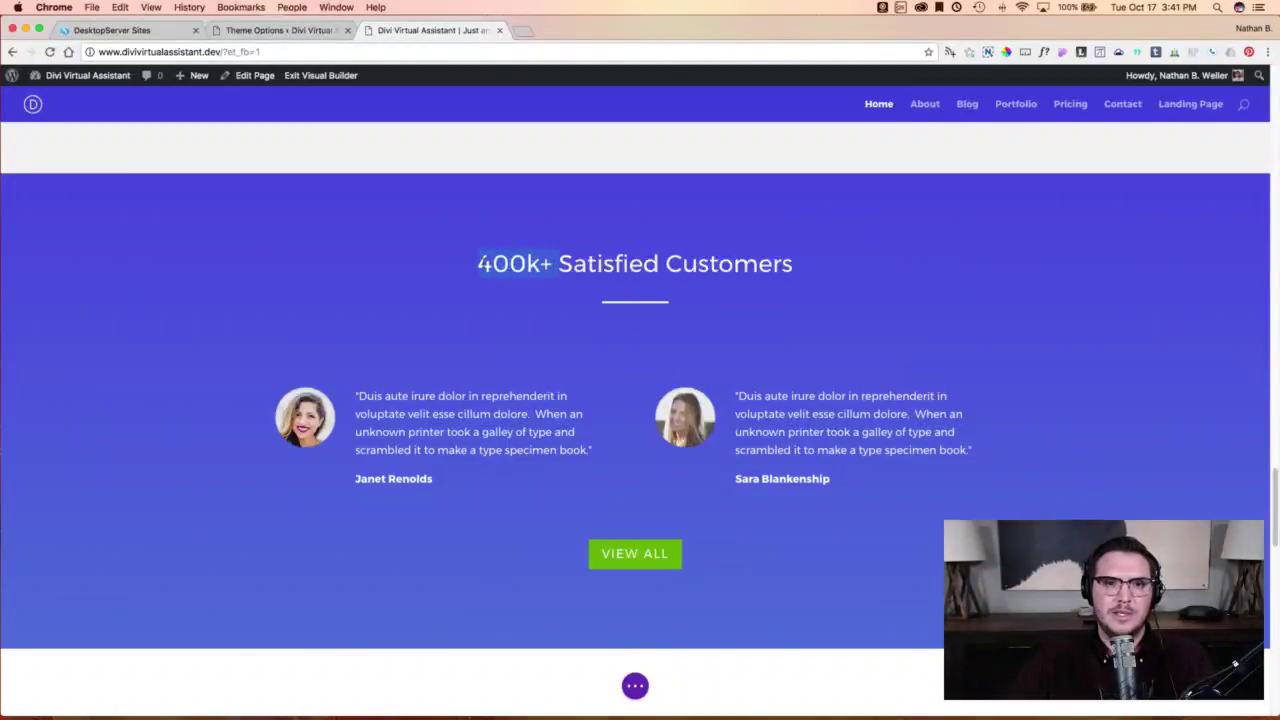
{"action": "key", "text": "BackSpace"}
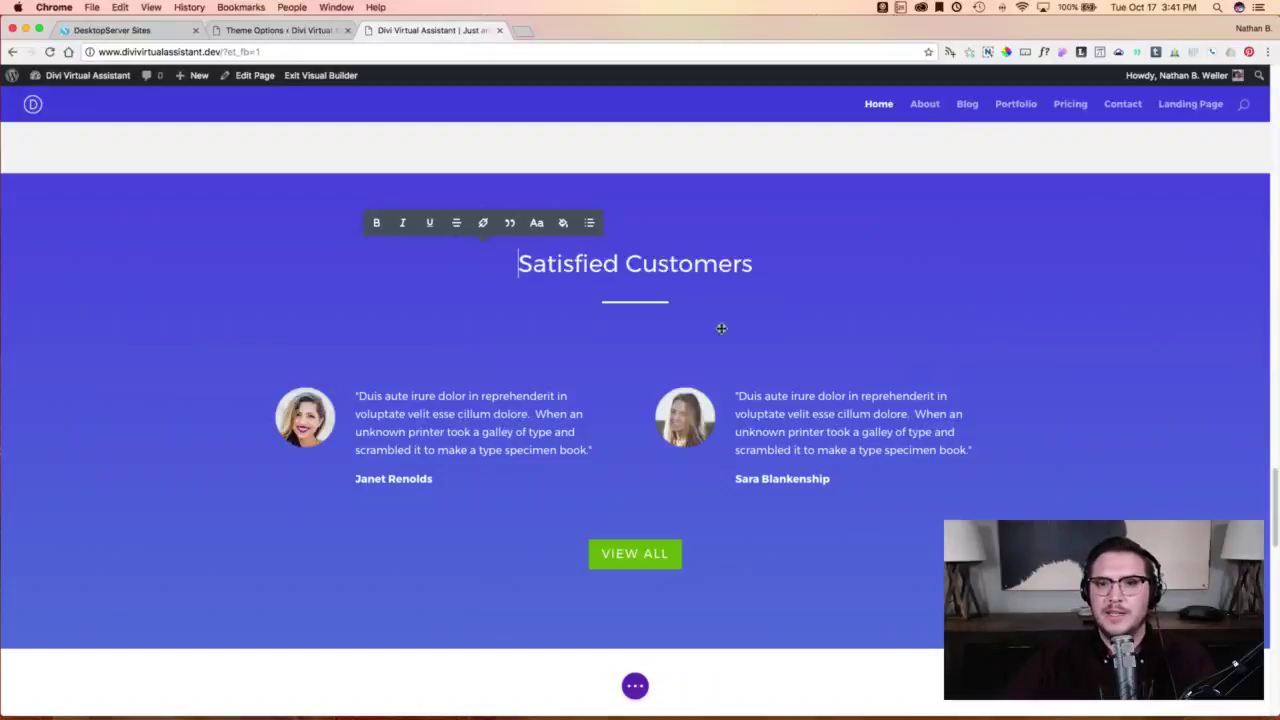
Replace the contact form's "Leave A Message" title with "Still Have Questions?".
{"action": "scroll", "coordinate": [1042, 310], "scroll_direction": "down", "scroll_amount": 4}
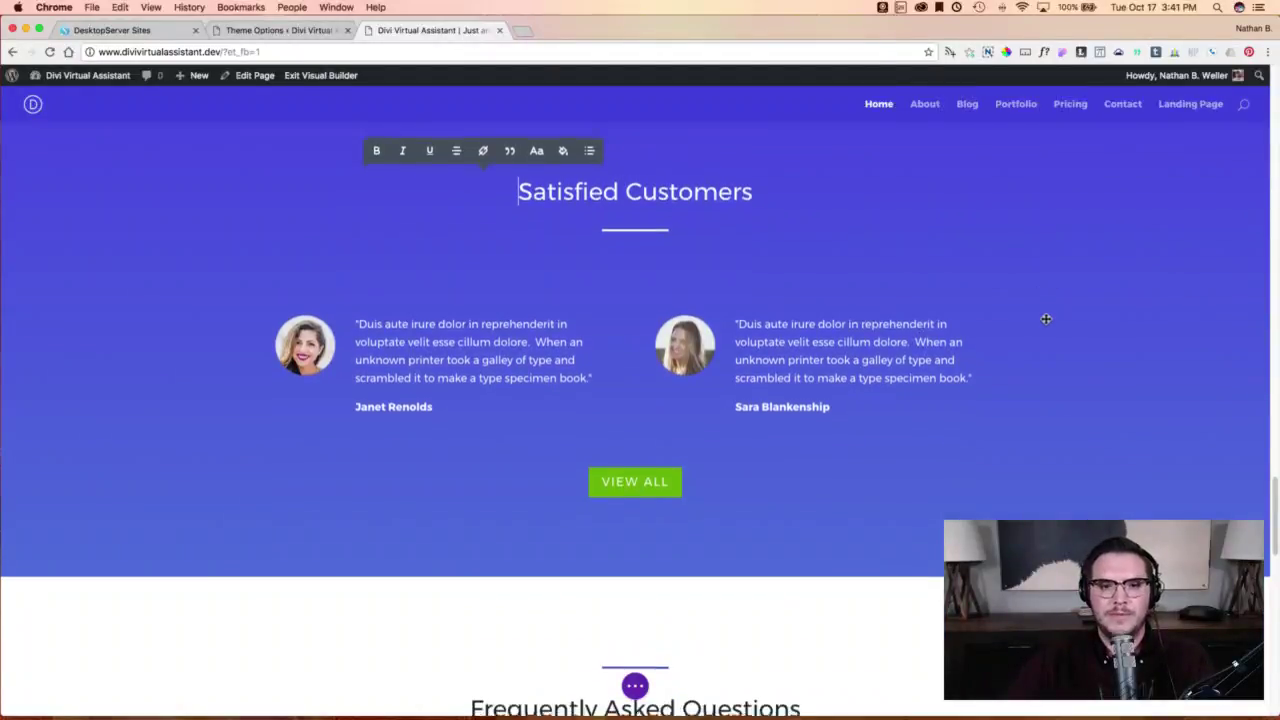
{"action": "scroll", "coordinate": [1045, 319], "scroll_direction": "down", "scroll_amount": 4}
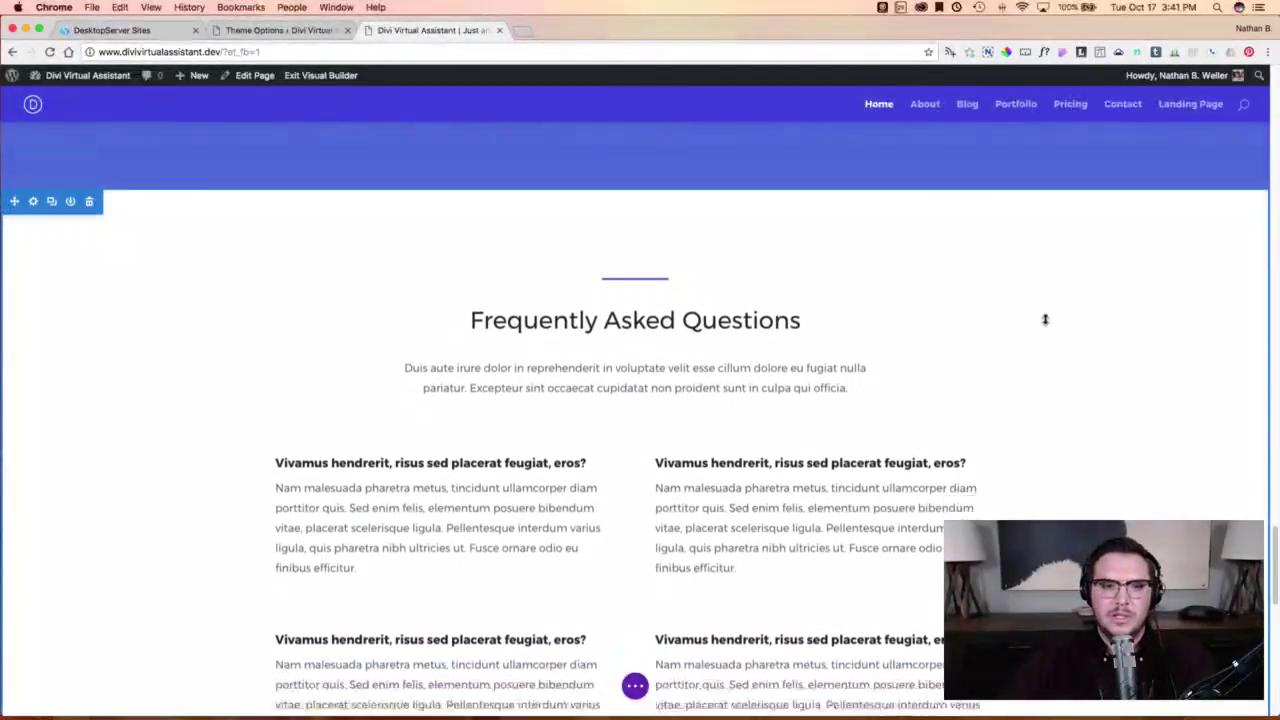
{"action": "scroll", "coordinate": [1045, 319], "scroll_direction": "down", "scroll_amount": 5}
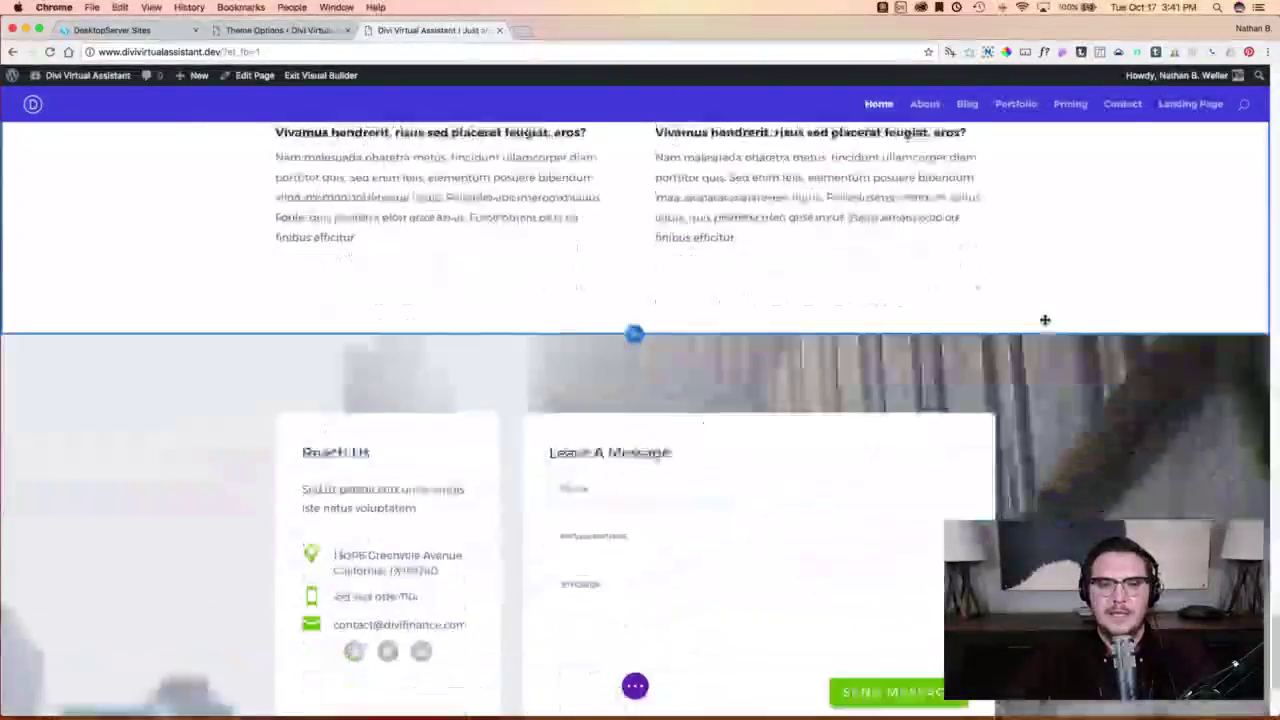
{"action": "scroll", "coordinate": [1044, 319], "scroll_direction": "down", "scroll_amount": 1}
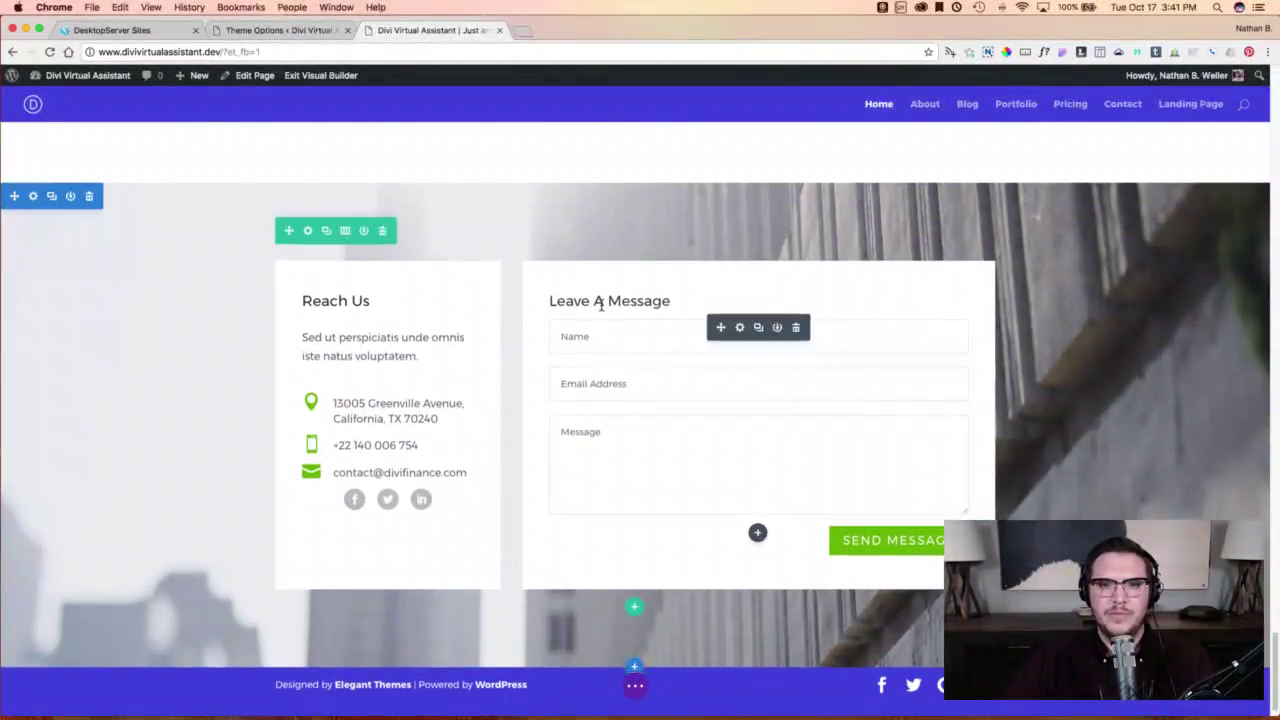
{"action": "left_click_drag", "start_coordinate": [668, 298], "coordinate": [550, 298]}
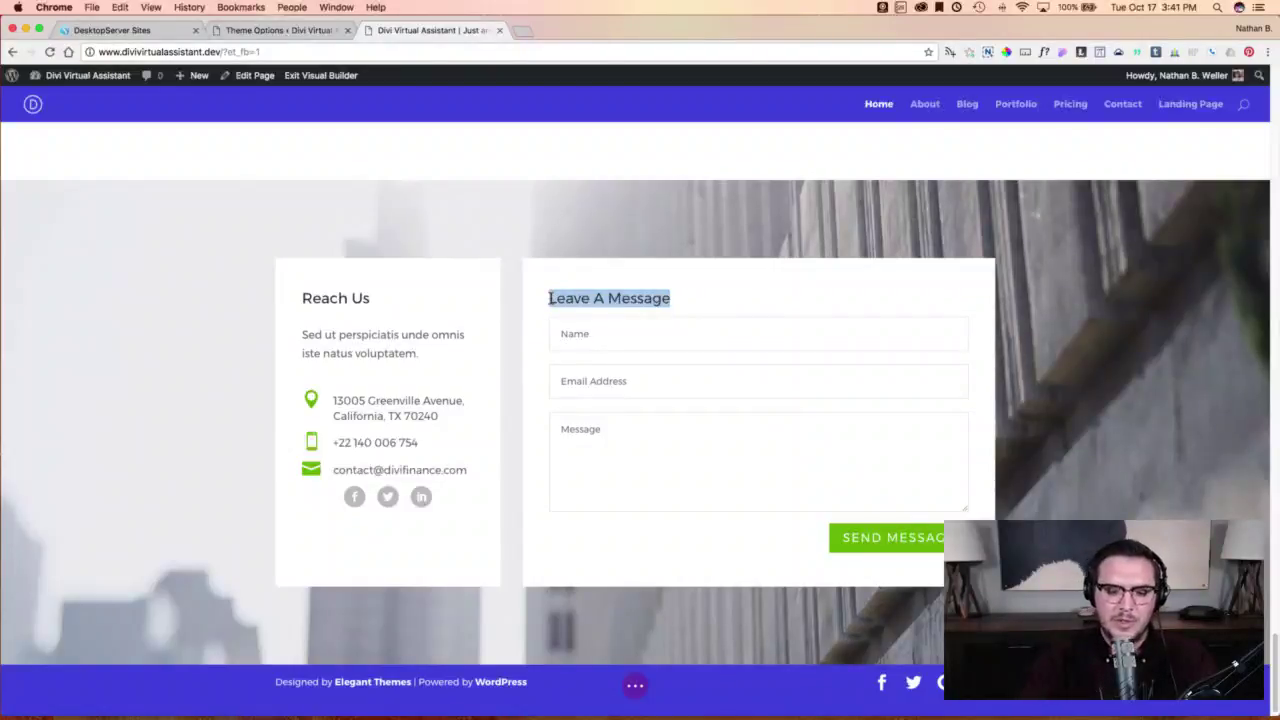
{"action": "type", "text": "Still Have Question"}
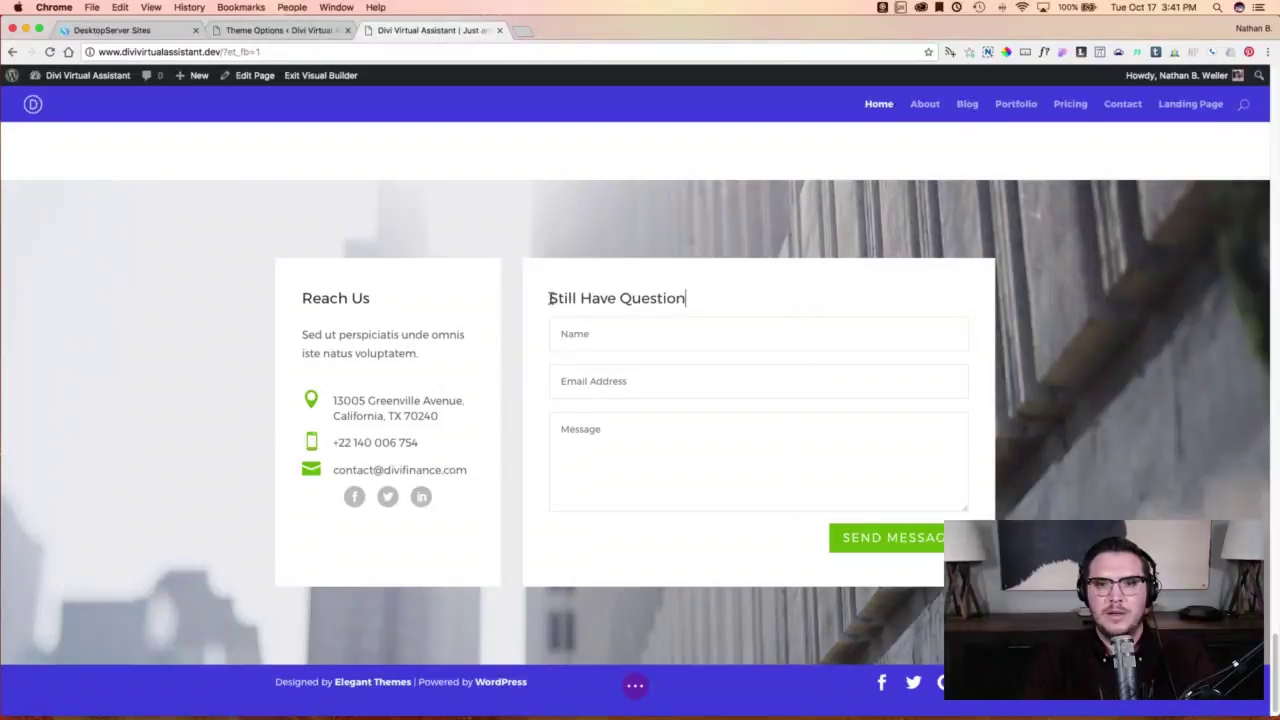
{"action": "type", "text": "s?"}
Save the Frequently Asked Questions header row to the library as "Business Header Row", without making it global.
{"action": "scroll", "coordinate": [600, 315], "scroll_direction": "up", "scroll_amount": 10}
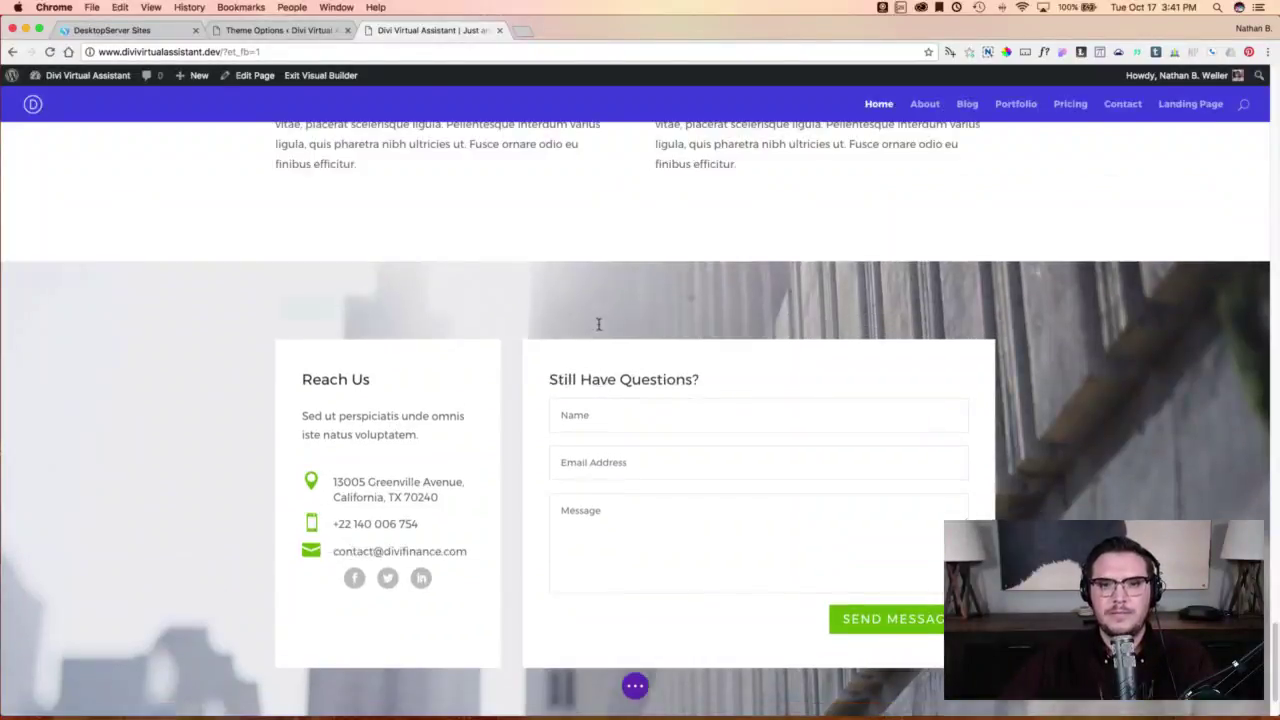
{"action": "scroll", "coordinate": [600, 326], "scroll_direction": "up", "scroll_amount": 3}
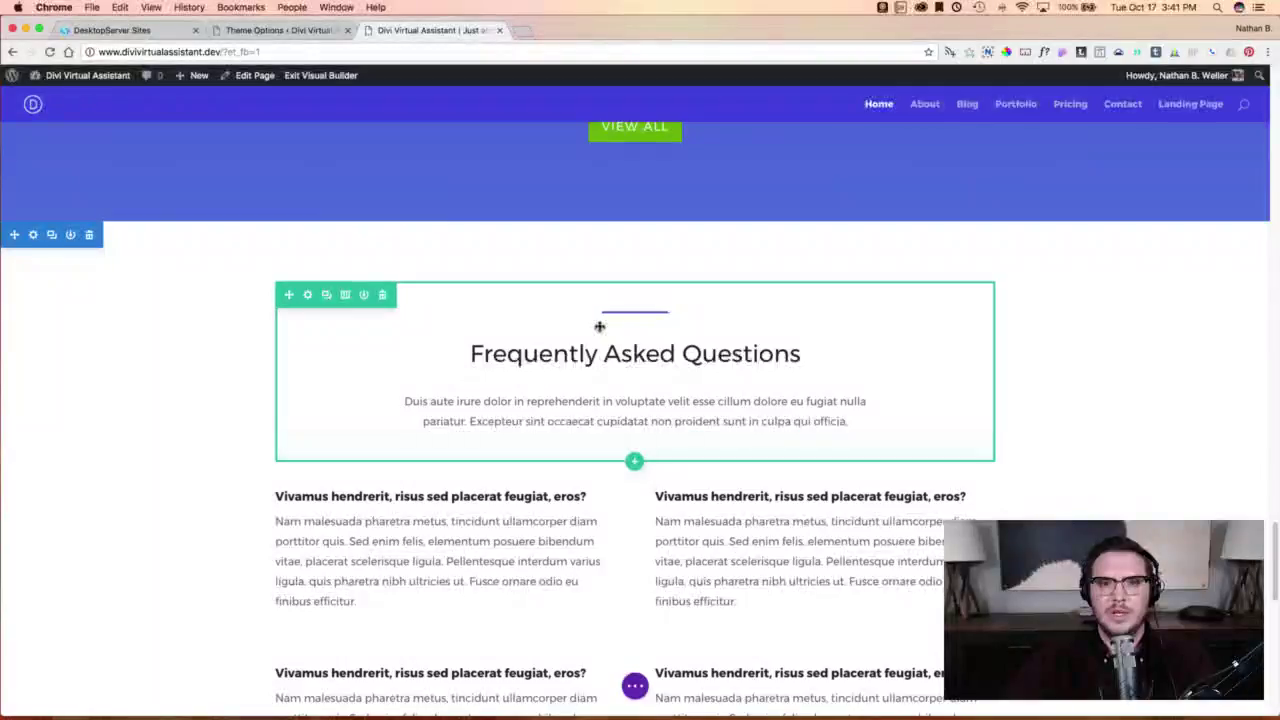
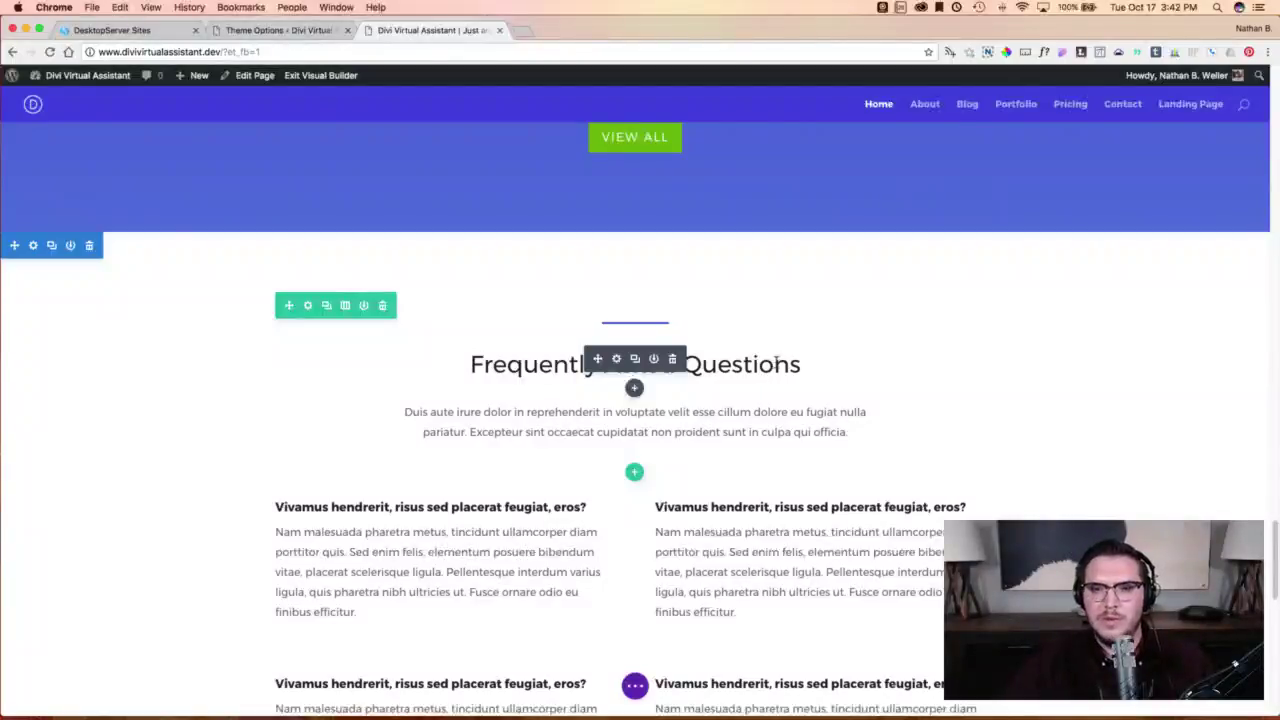
{"action": "left_click", "coordinate": [364, 306]}
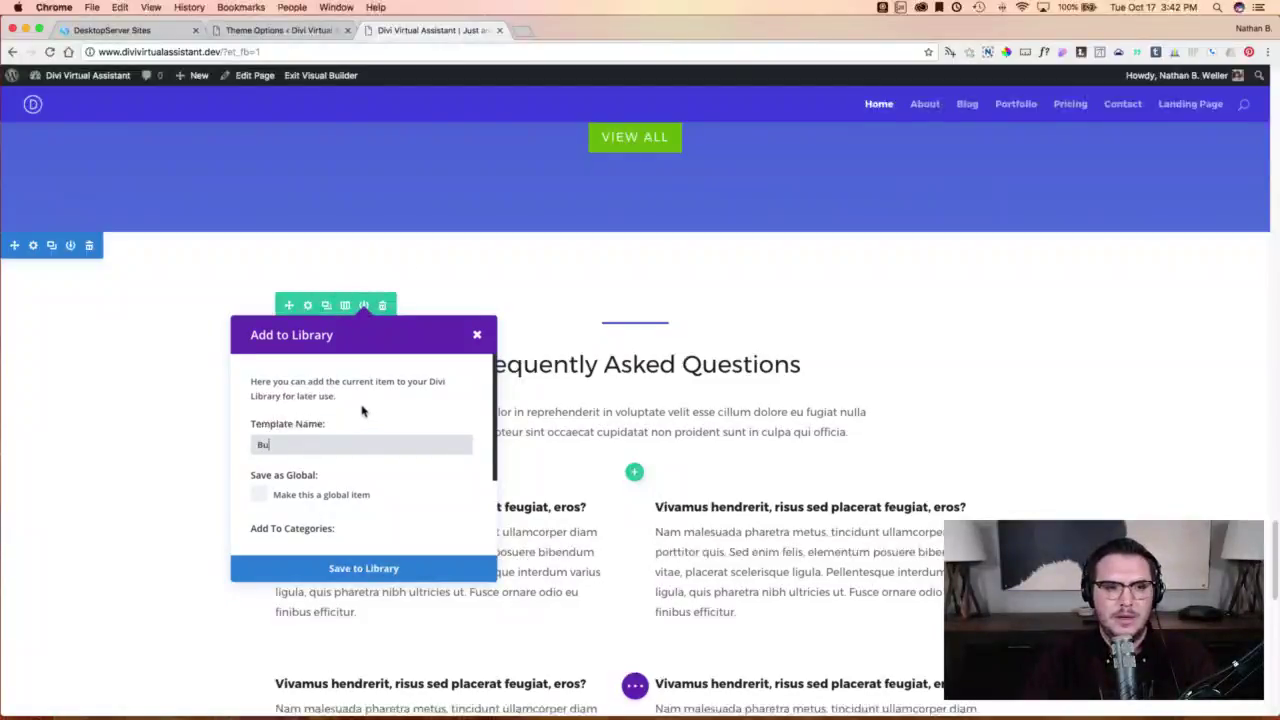
{"action": "type", "text": "Business Header Row"}
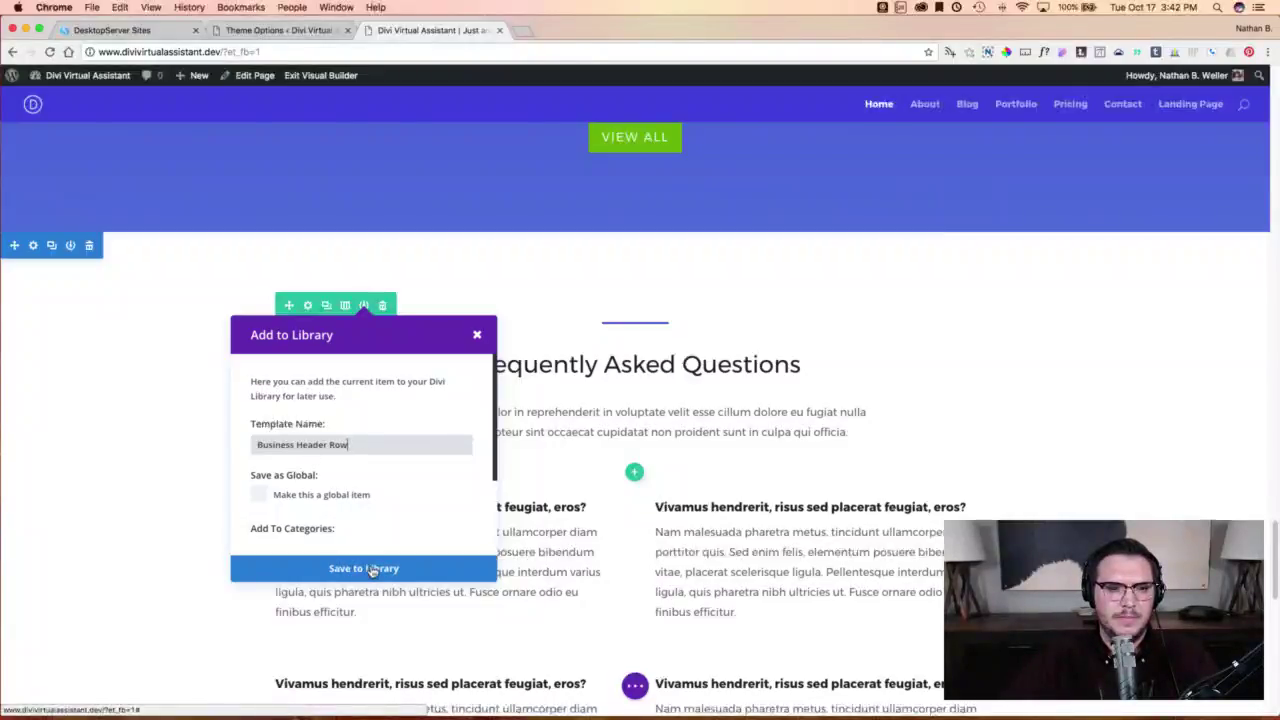
{"action": "left_click", "coordinate": [373, 569]}
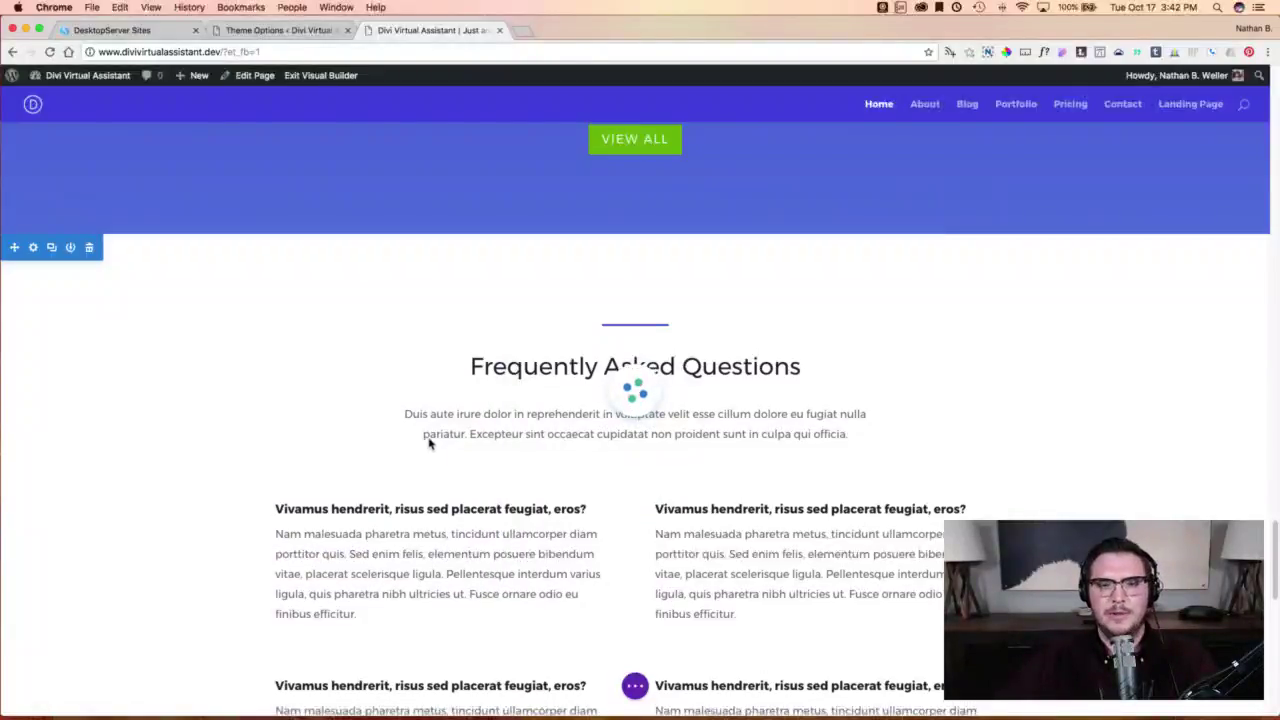
Insert the saved Business Header Row from the library into the pricing section and move it above the pricing tables.
{"action": "scroll", "coordinate": [440, 440], "scroll_direction": "up", "scroll_amount": 15}
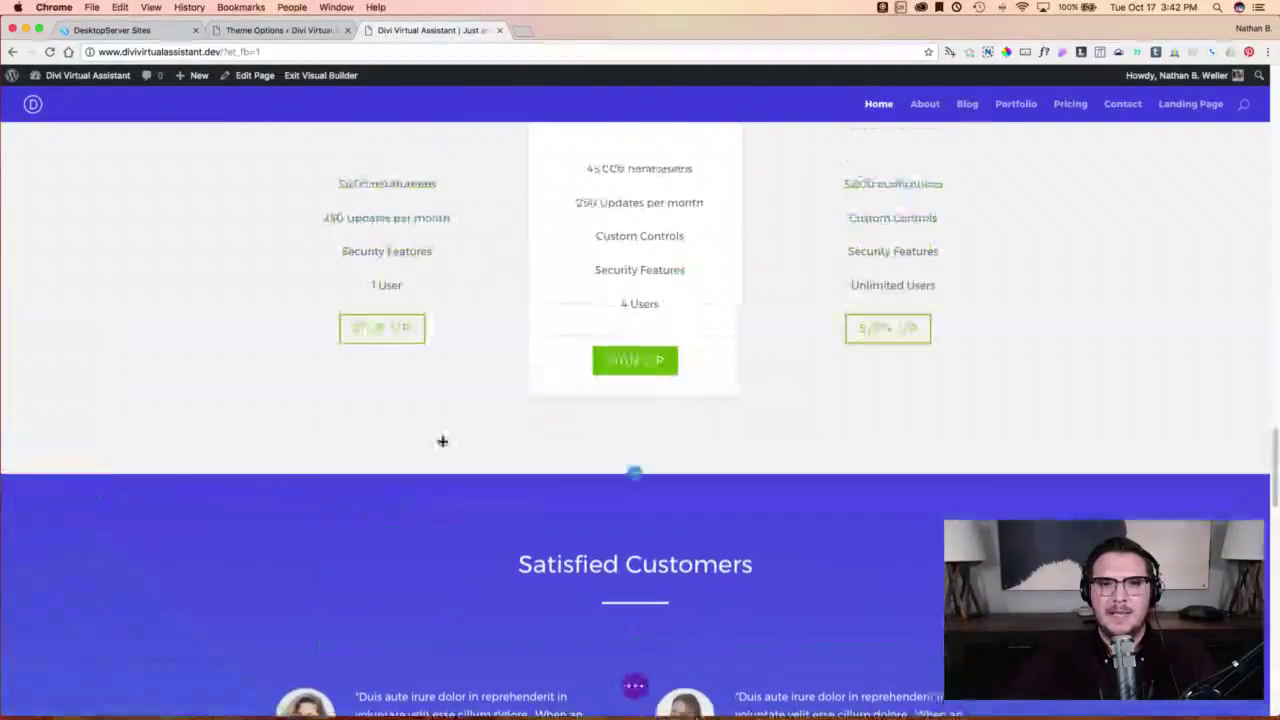
{"action": "scroll", "coordinate": [442, 440], "scroll_direction": "down", "scroll_amount": 6}
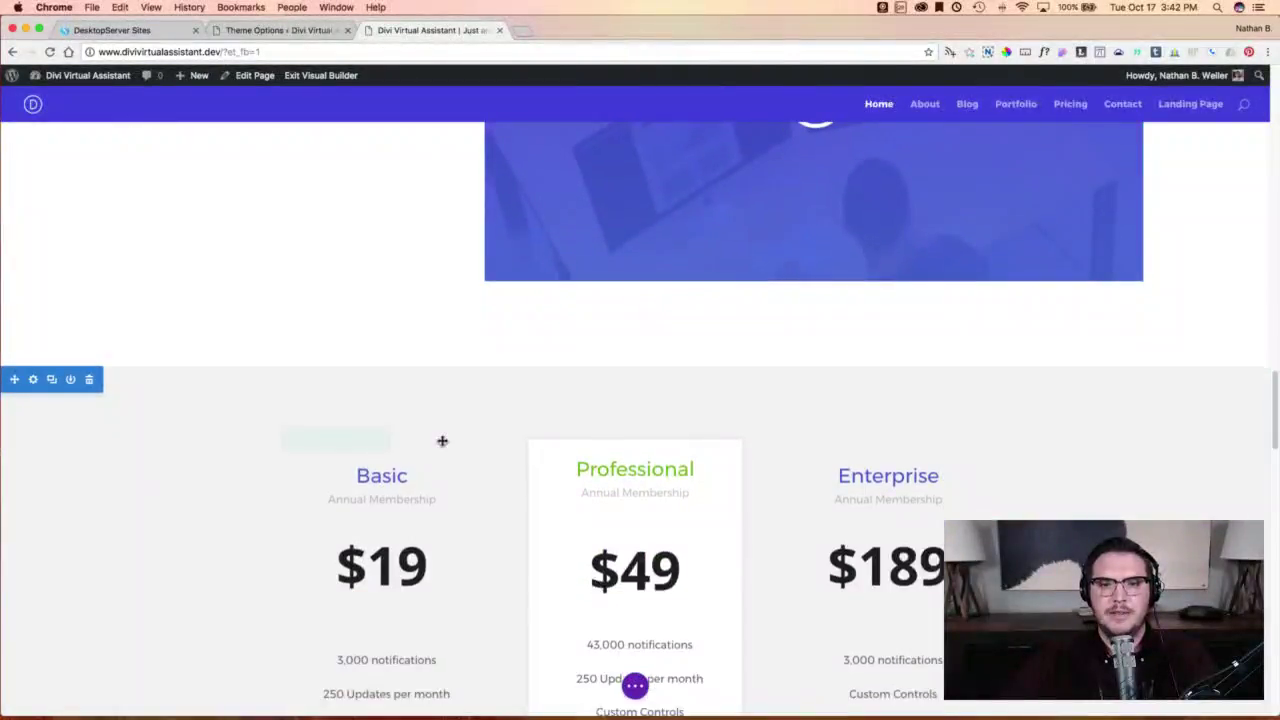
{"action": "scroll", "coordinate": [557, 412], "scroll_direction": "down", "scroll_amount": 3}
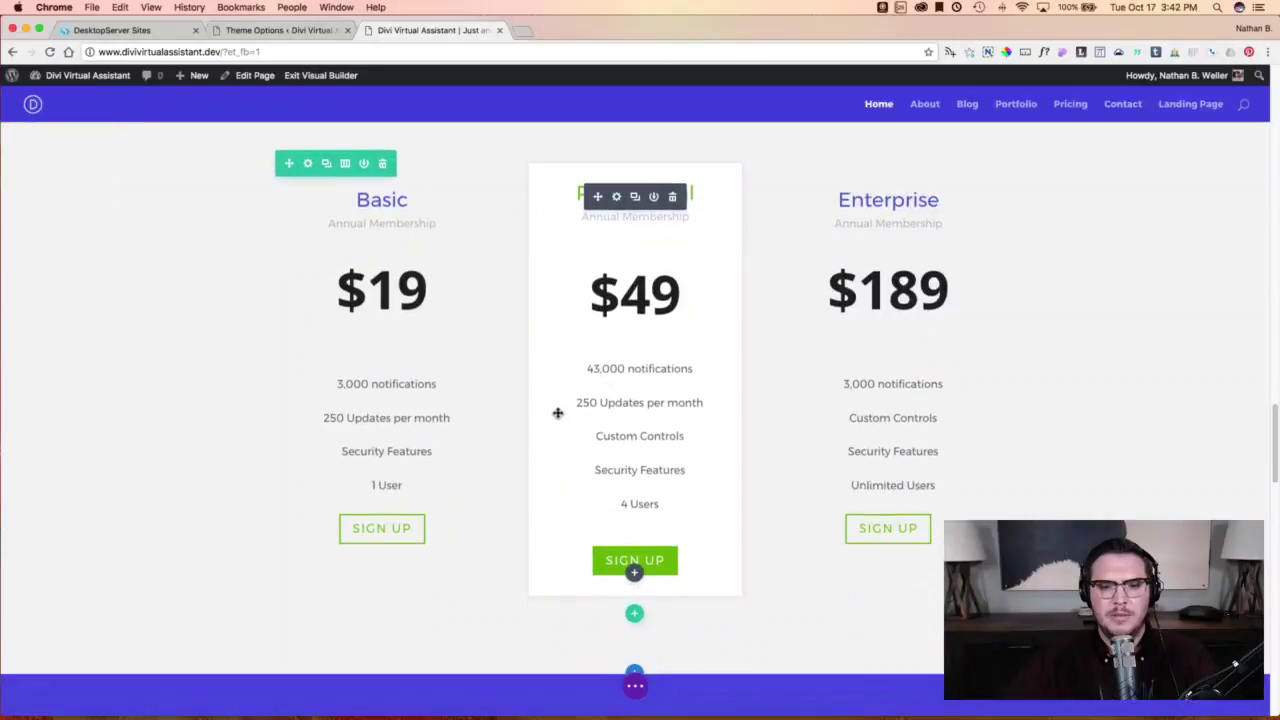
{"action": "mouse_move", "coordinate": [636, 620]}
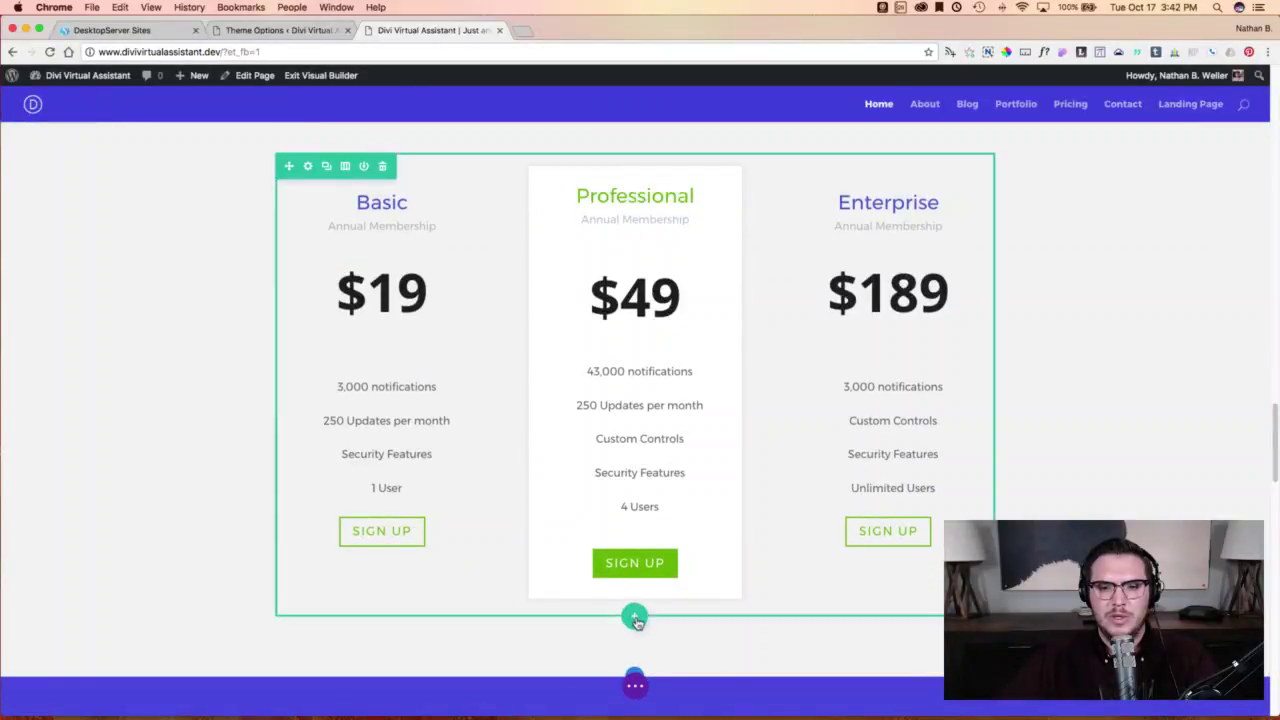
{"action": "left_click", "coordinate": [636, 620]}
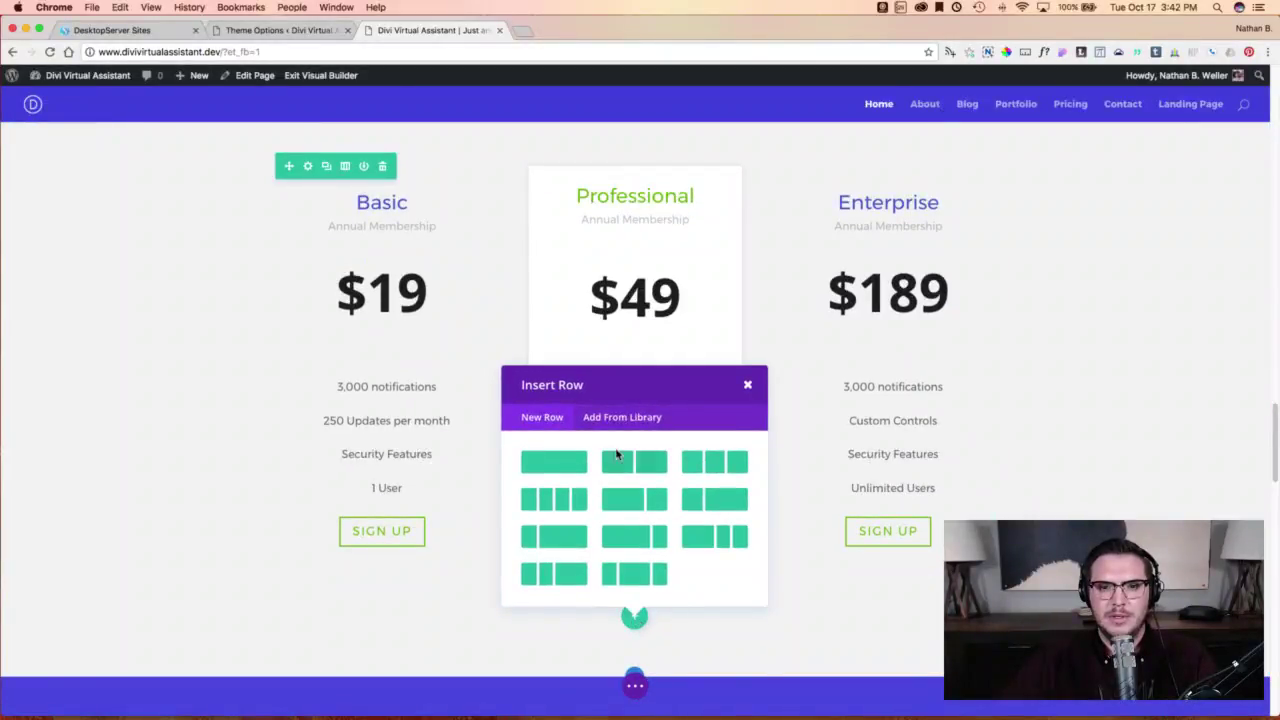
{"action": "left_click", "coordinate": [622, 433]}
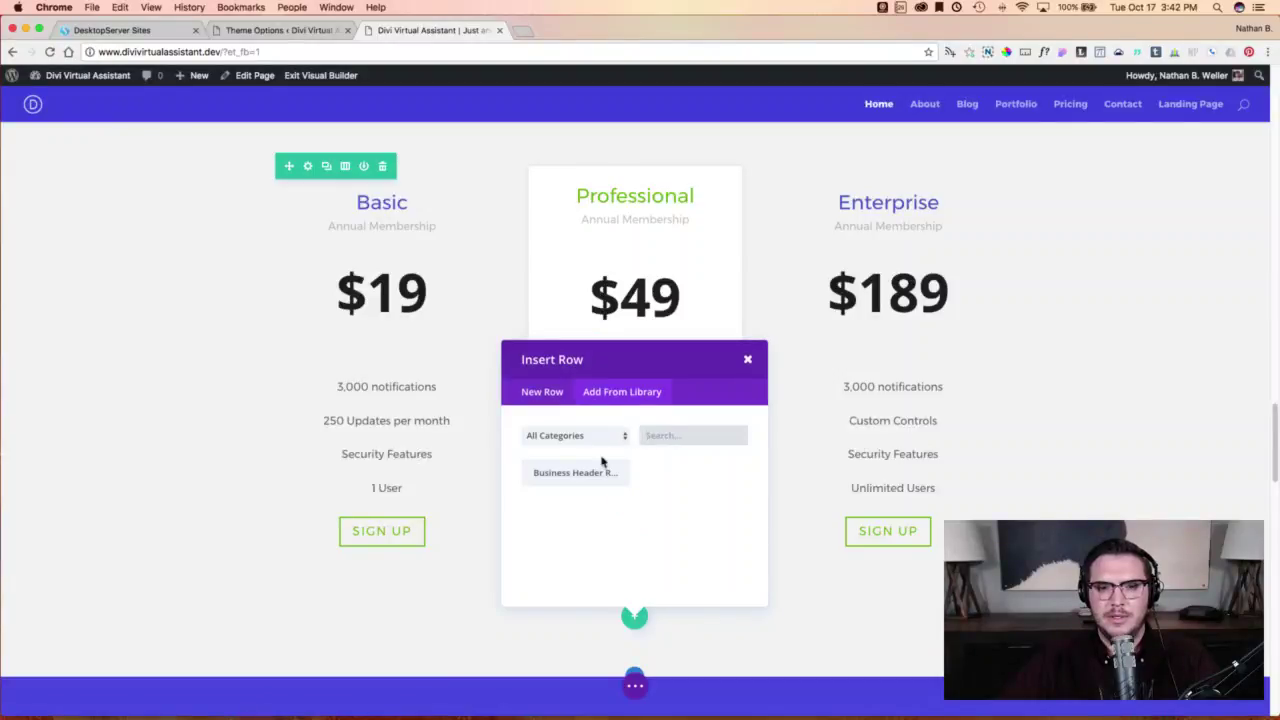
{"action": "left_click", "coordinate": [568, 474]}
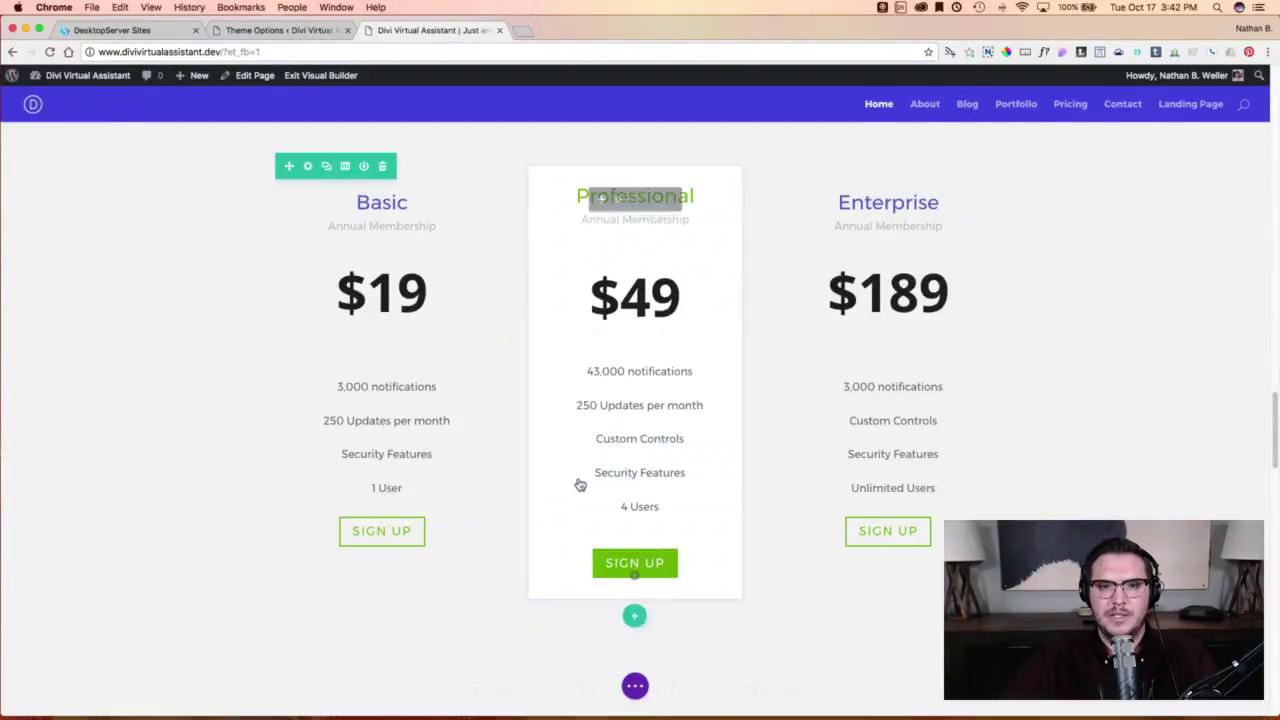
{"action": "scroll", "coordinate": [587, 500], "scroll_direction": "down", "scroll_amount": 5}
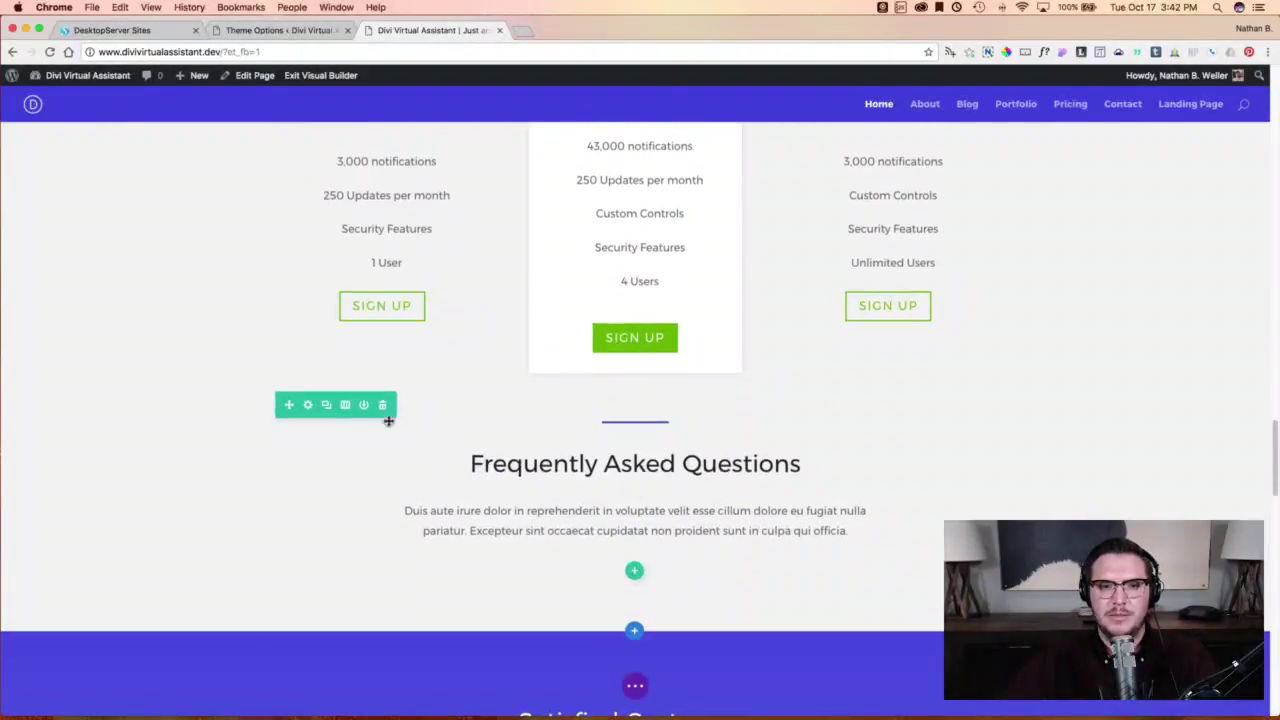
{"action": "left_click_drag", "start_coordinate": [289, 394], "coordinate": [375, 241]}
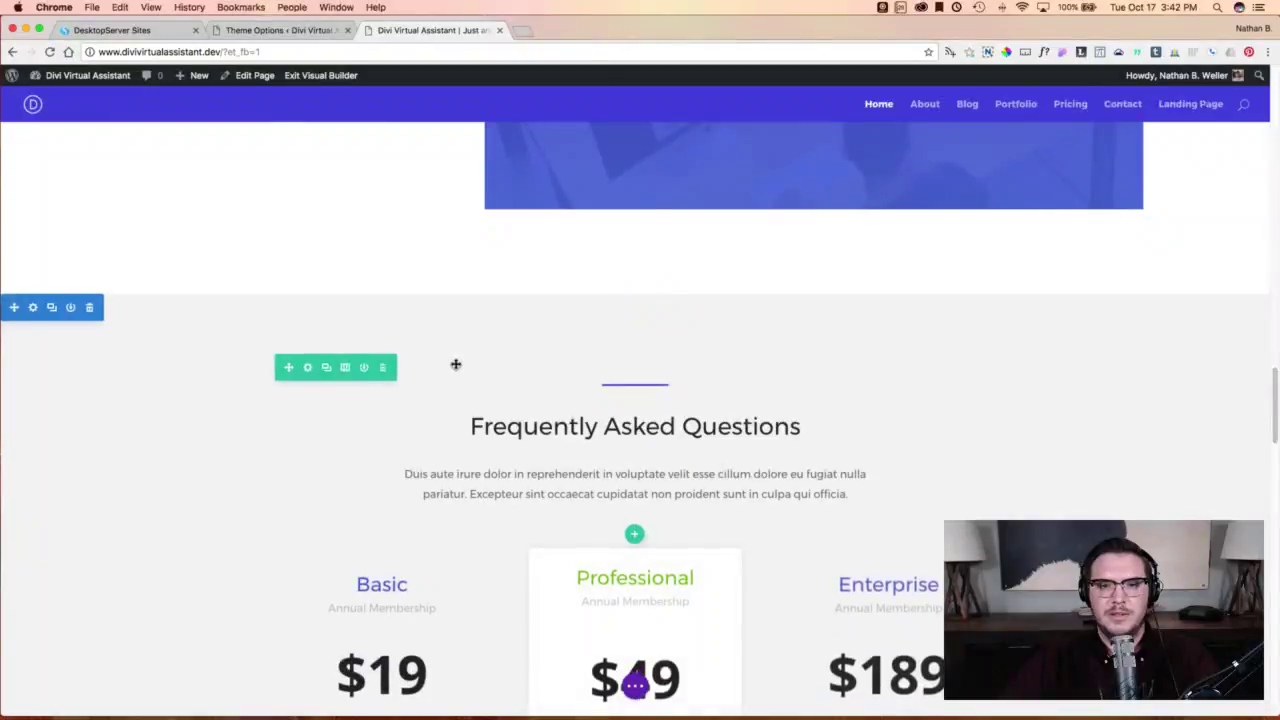
Replace the heading above the pricing tables with "Book a Virtual Assistant Today".
{"action": "scroll", "coordinate": [455, 364], "scroll_direction": "down", "scroll_amount": 3}
{"action": "left_click", "coordinate": [750, 290]}
{"action": "left_click_drag", "start_coordinate": [801, 290], "coordinate": [467, 282]}
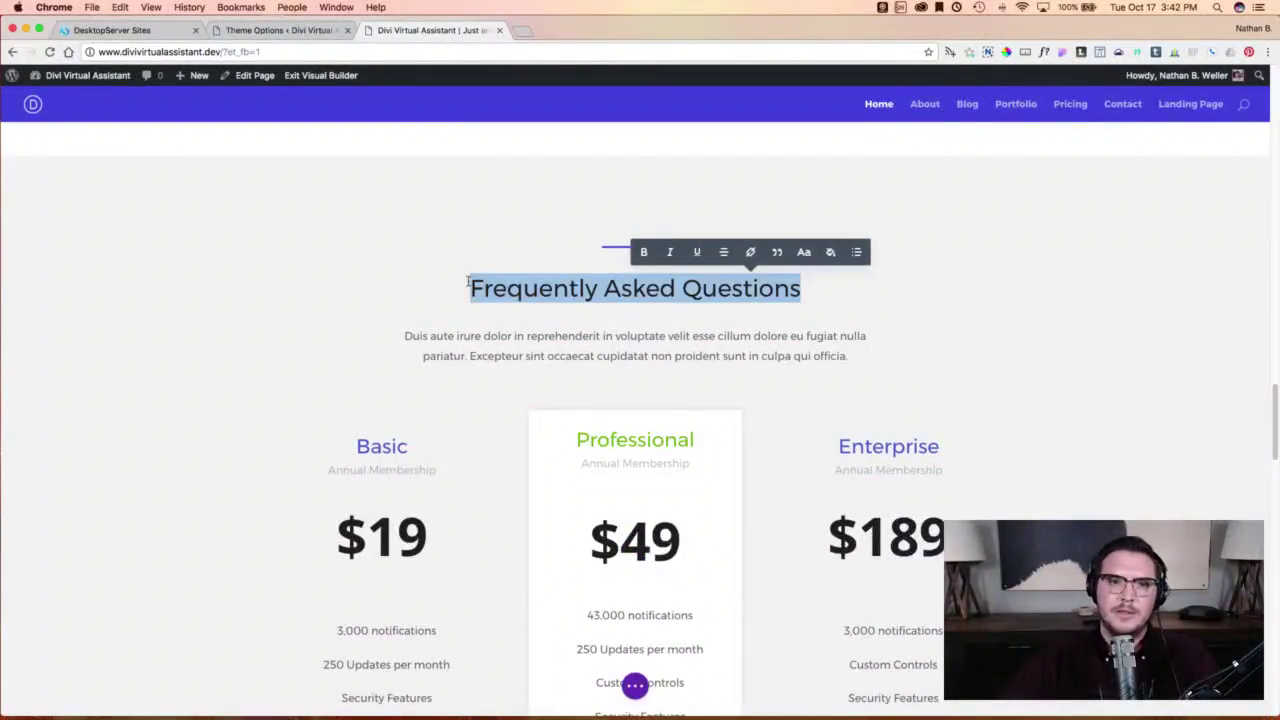
{"action": "type", "text": "Get a Virtual Assistant T"}
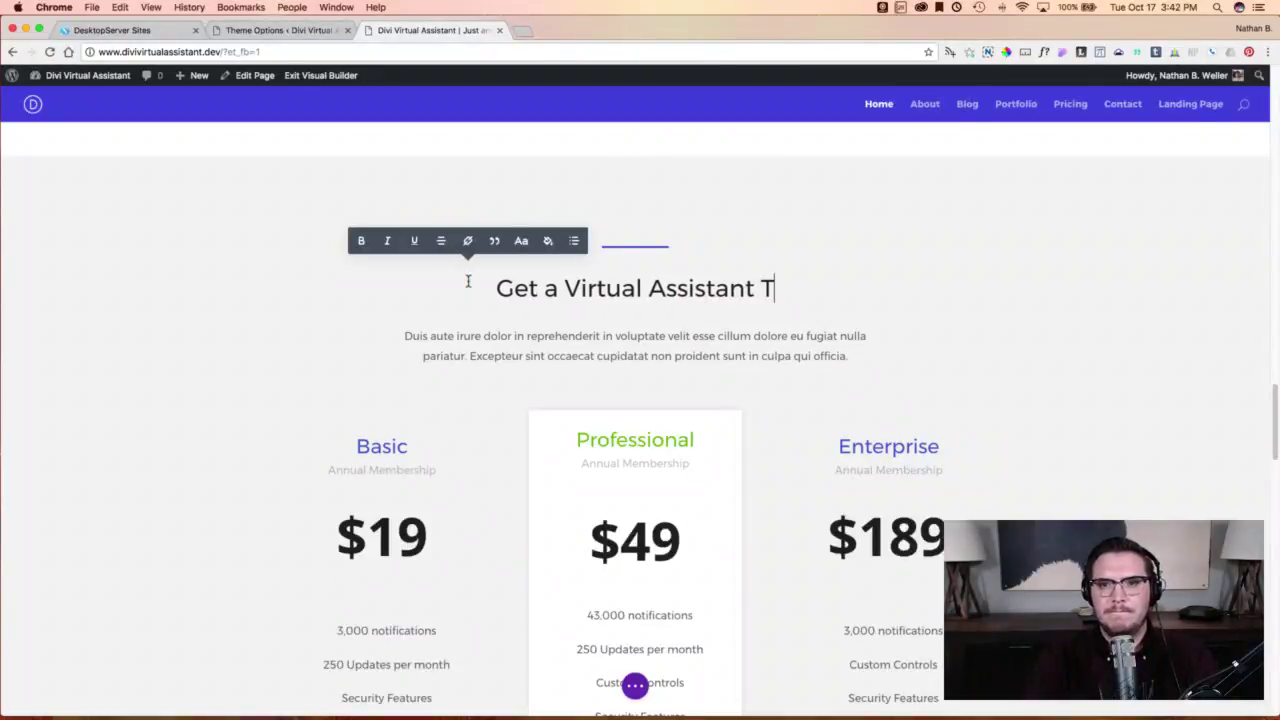
{"action": "type", "text": "oday"}
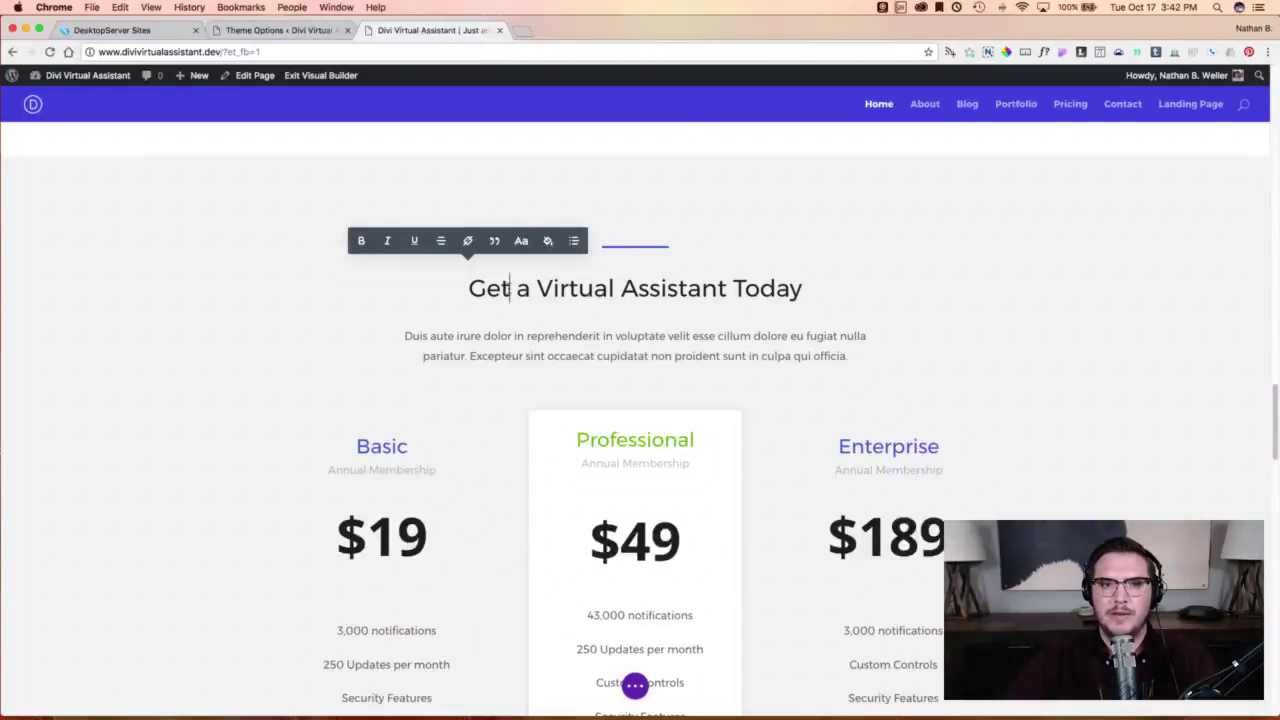
{"action": "double_click", "coordinate": [490, 288]}
{"action": "type", "text": "Book"}
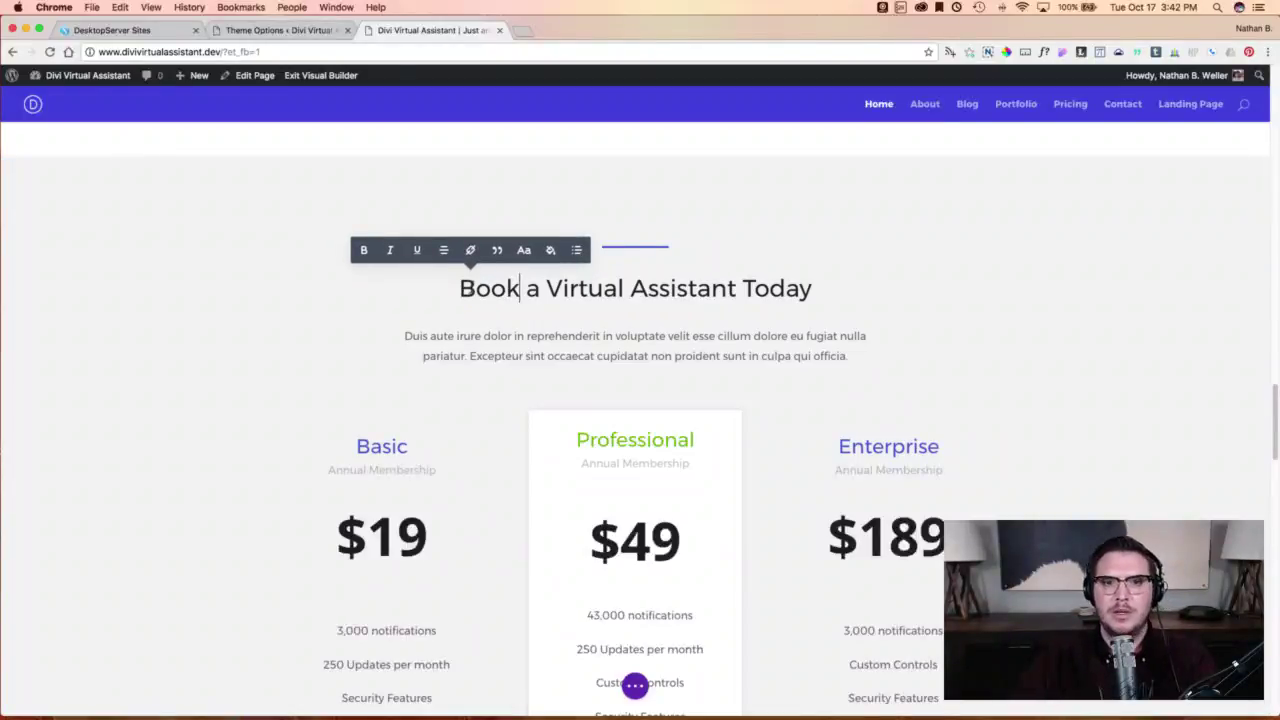
{"action": "left_click", "coordinate": [232, 266]}
{"action": "scroll", "coordinate": [122, 413], "scroll_direction": "down", "scroll_amount": 1}
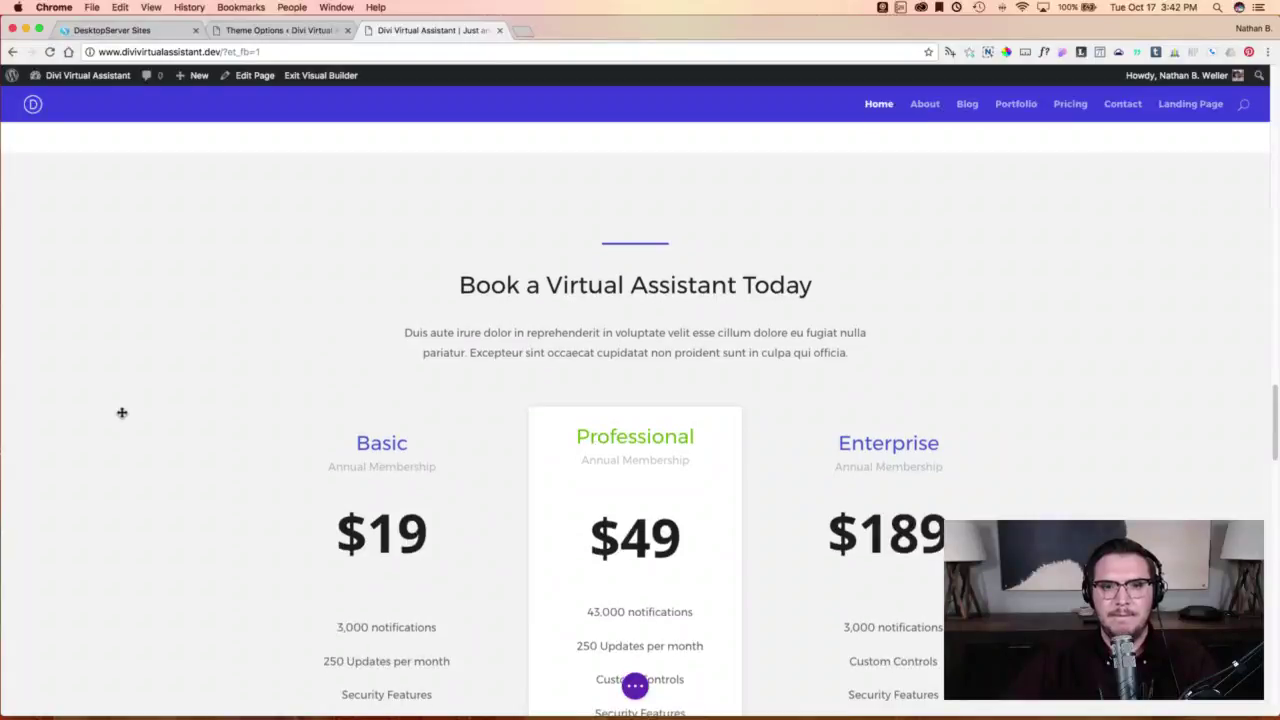
Replace the Basic pricing table's subtitle with "5 Hours Per Week".
{"action": "scroll", "coordinate": [120, 412], "scroll_direction": "down", "scroll_amount": 3}
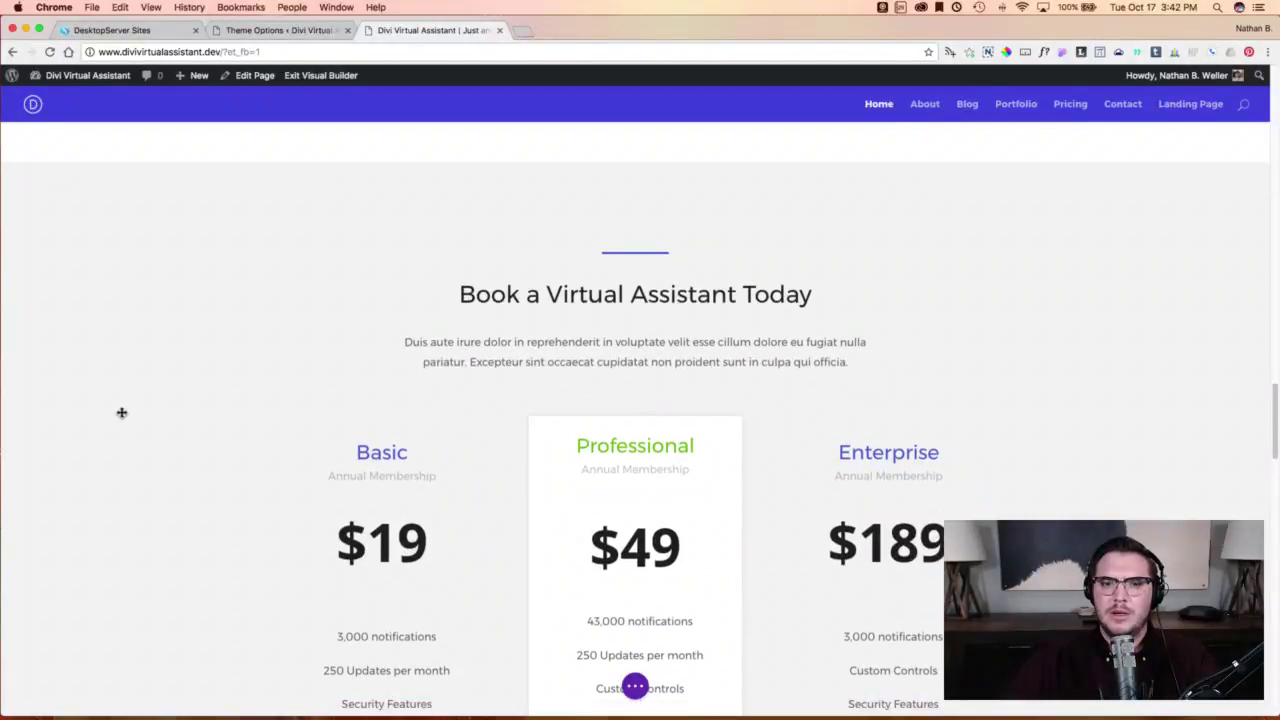
{"action": "scroll", "coordinate": [117, 413], "scroll_direction": "up", "scroll_amount": 2}
{"action": "scroll", "coordinate": [120, 414], "scroll_direction": "down", "scroll_amount": 2}
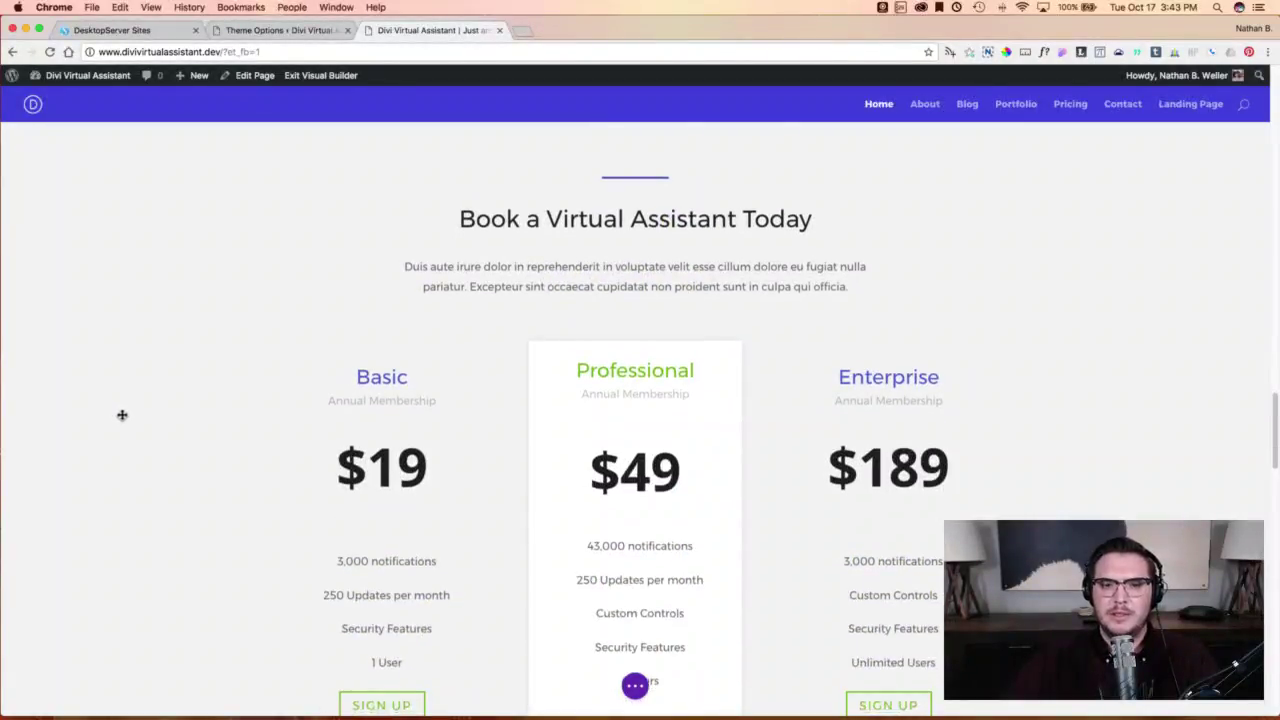
{"action": "scroll", "coordinate": [122, 415], "scroll_direction": "down", "scroll_amount": 3}
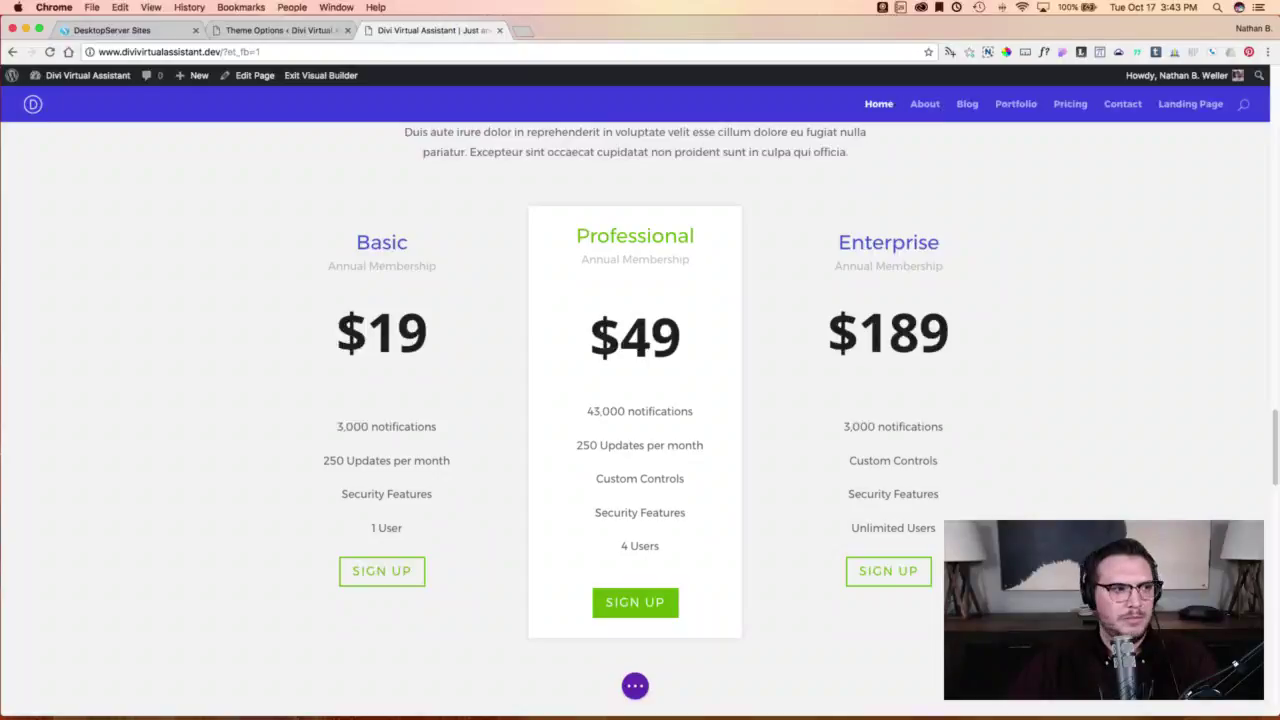
{"action": "scroll", "coordinate": [73, 174], "scroll_direction": "down", "scroll_amount": 1}
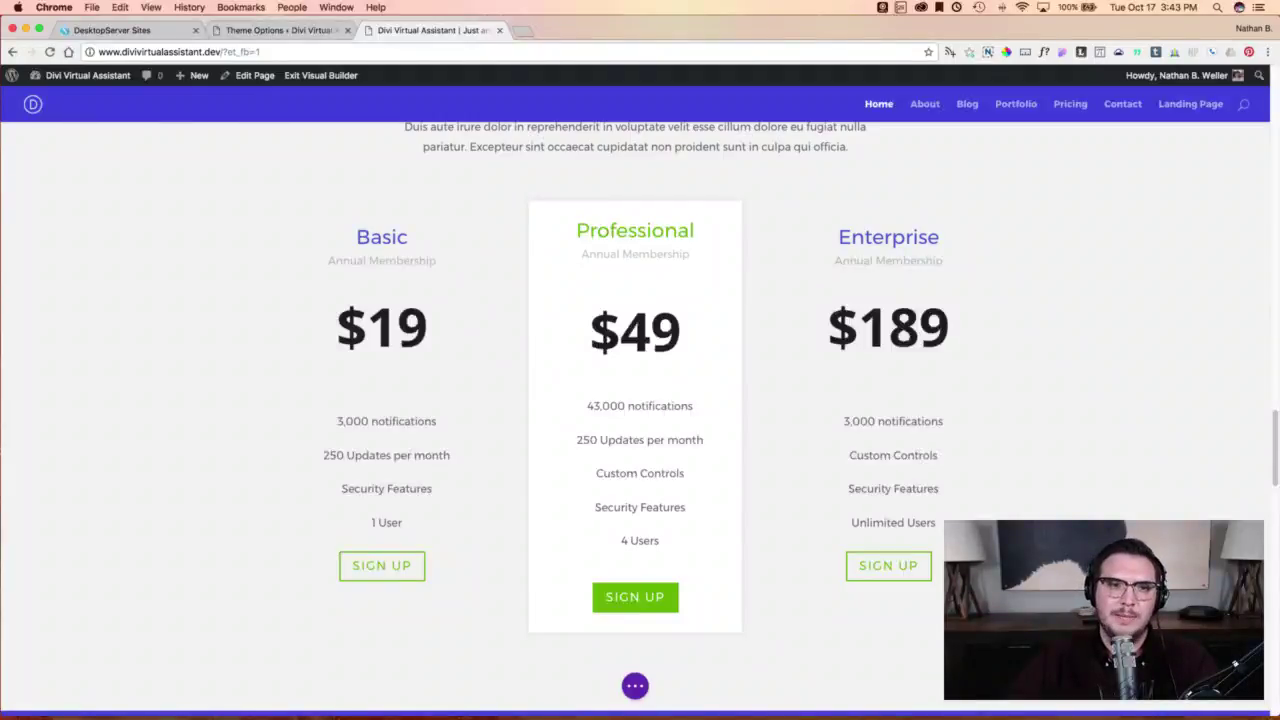
{"action": "mouse_move", "coordinate": [378, 262]}
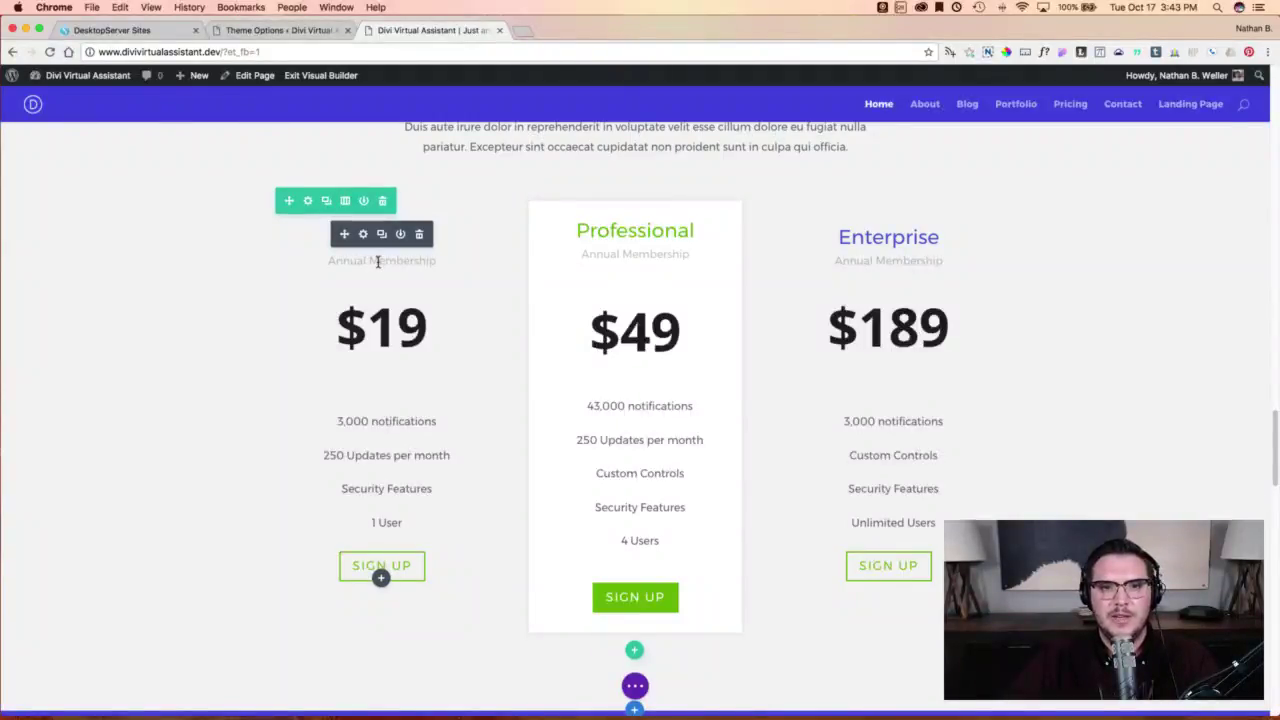
{"action": "left_click_drag", "start_coordinate": [436, 262], "coordinate": [338, 261]}
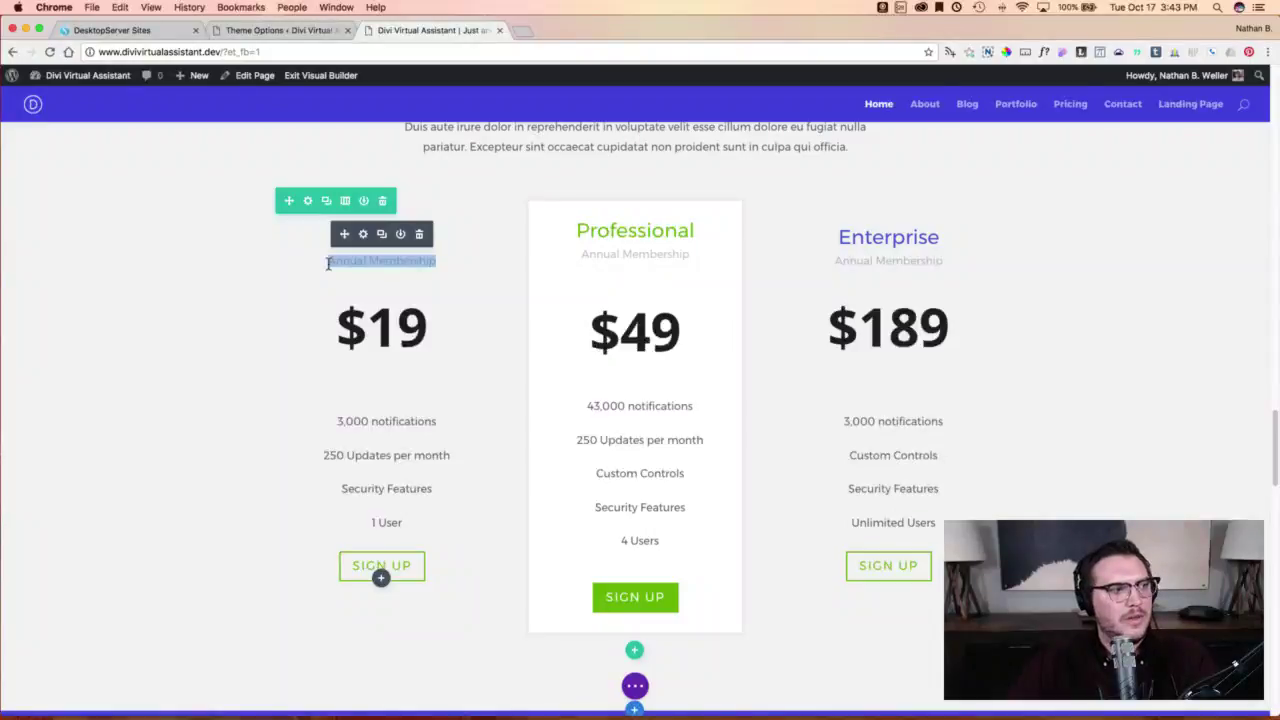
{"action": "type", "text": "5 Hr"}
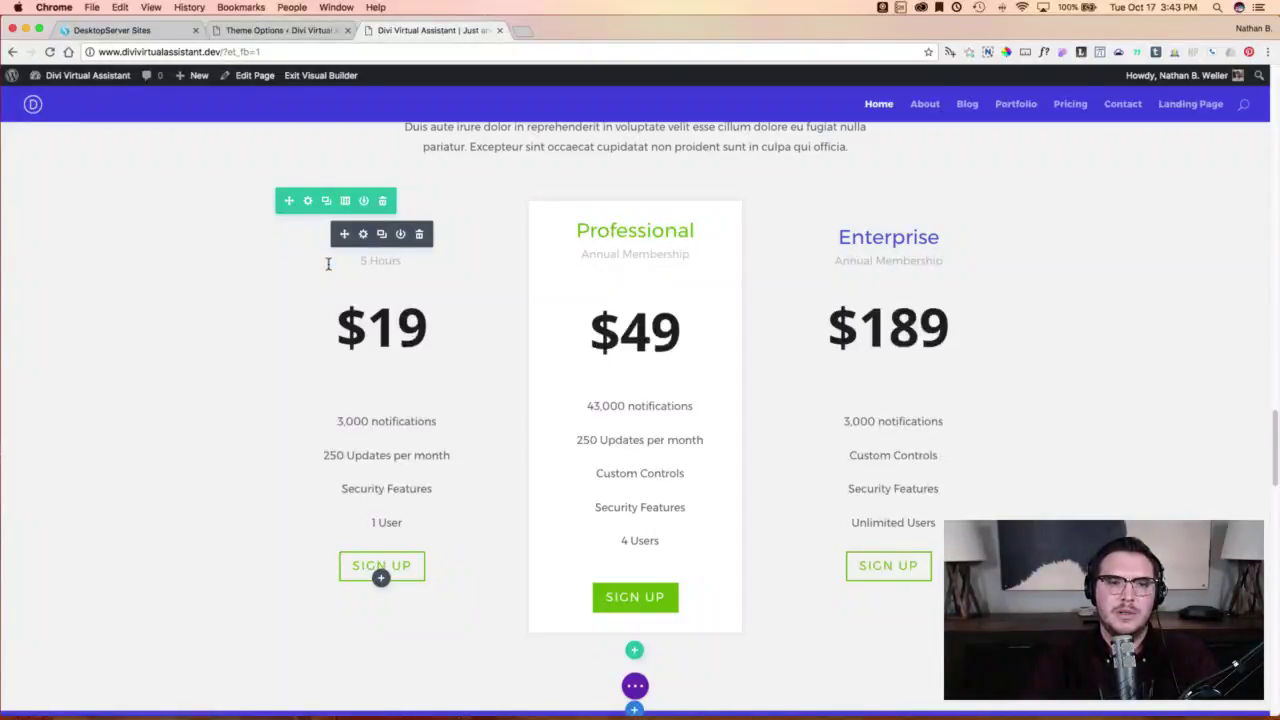
{"action": "type", "text": "urs Per Week"}
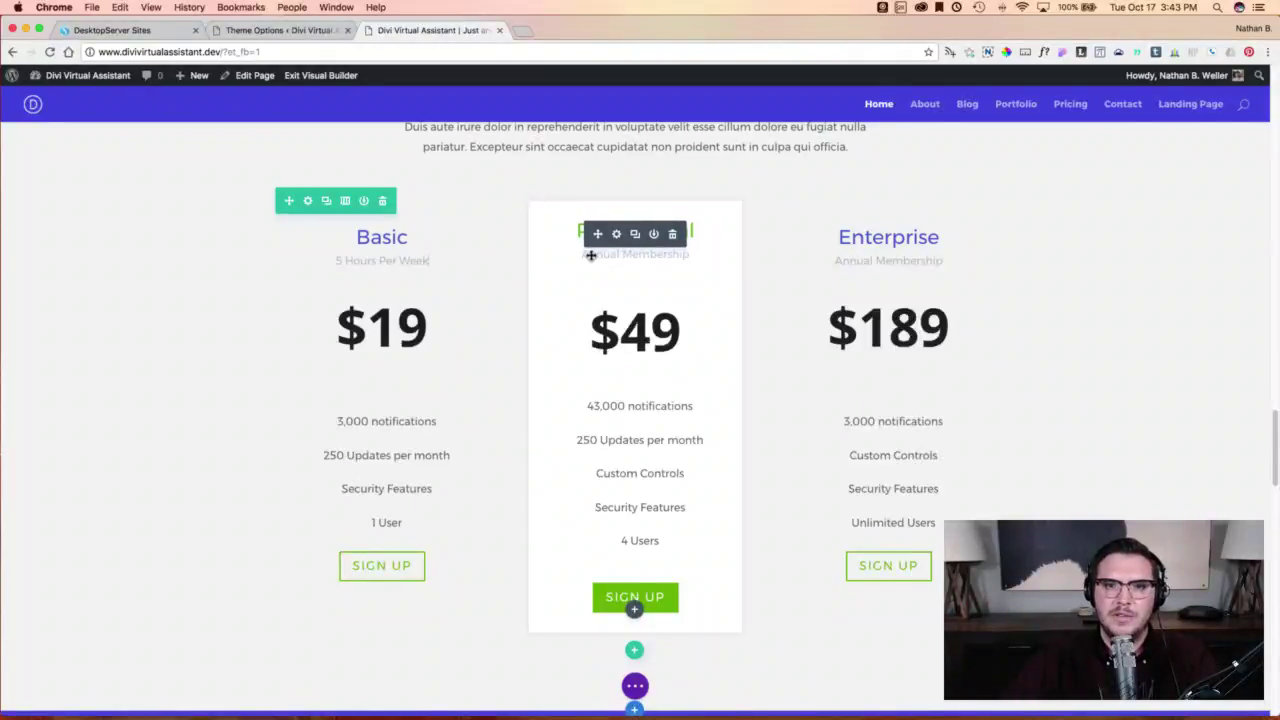
Set the Professional table's subtitle to "10 Hours Per Week" and the Enterprise table's subtitle to "20 Hours Per Week".
{"action": "left_click_drag", "start_coordinate": [583, 255], "coordinate": [702, 256]}
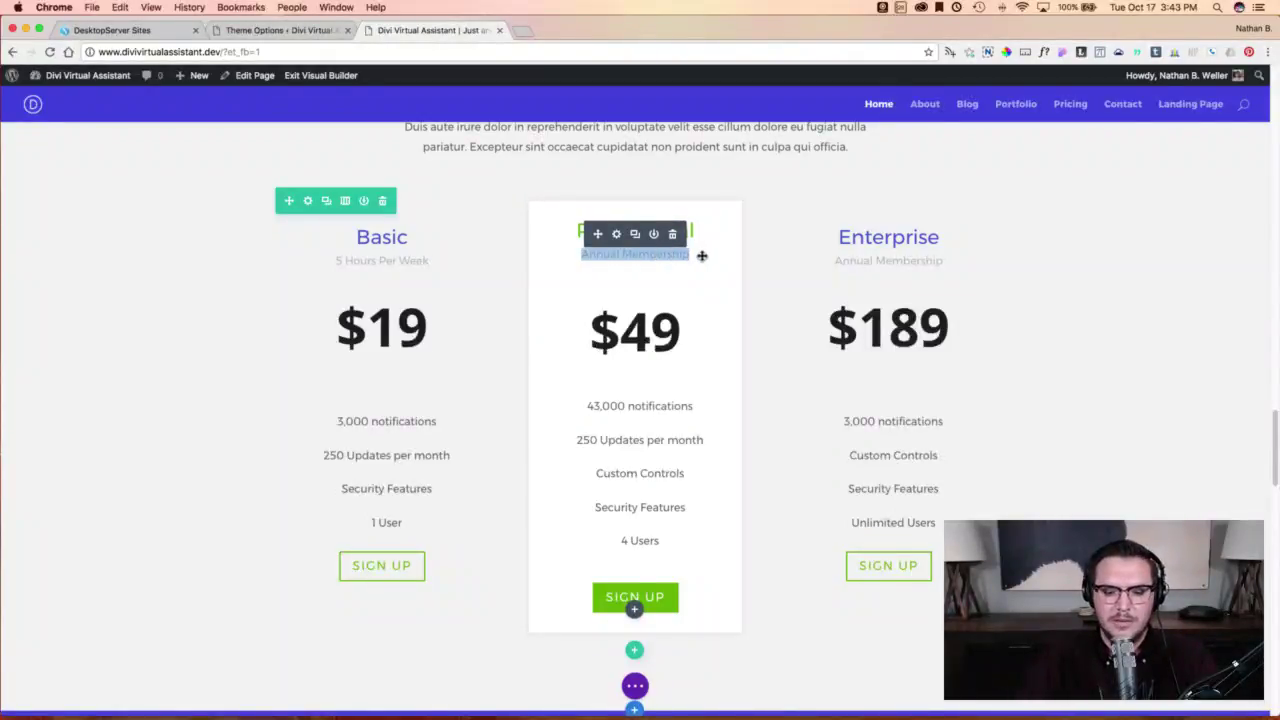
{"action": "type", "text": "10 Hours Per Week"}
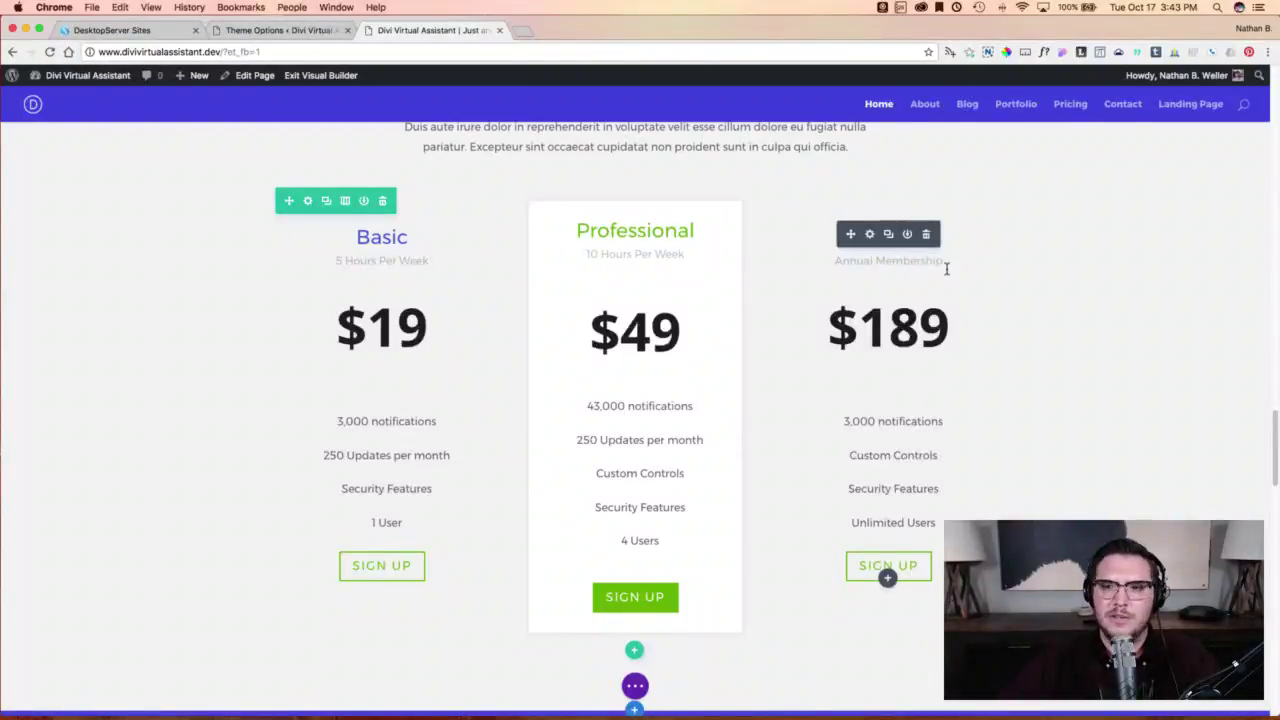
{"action": "left_click_drag", "start_coordinate": [838, 261], "coordinate": [937, 260]}
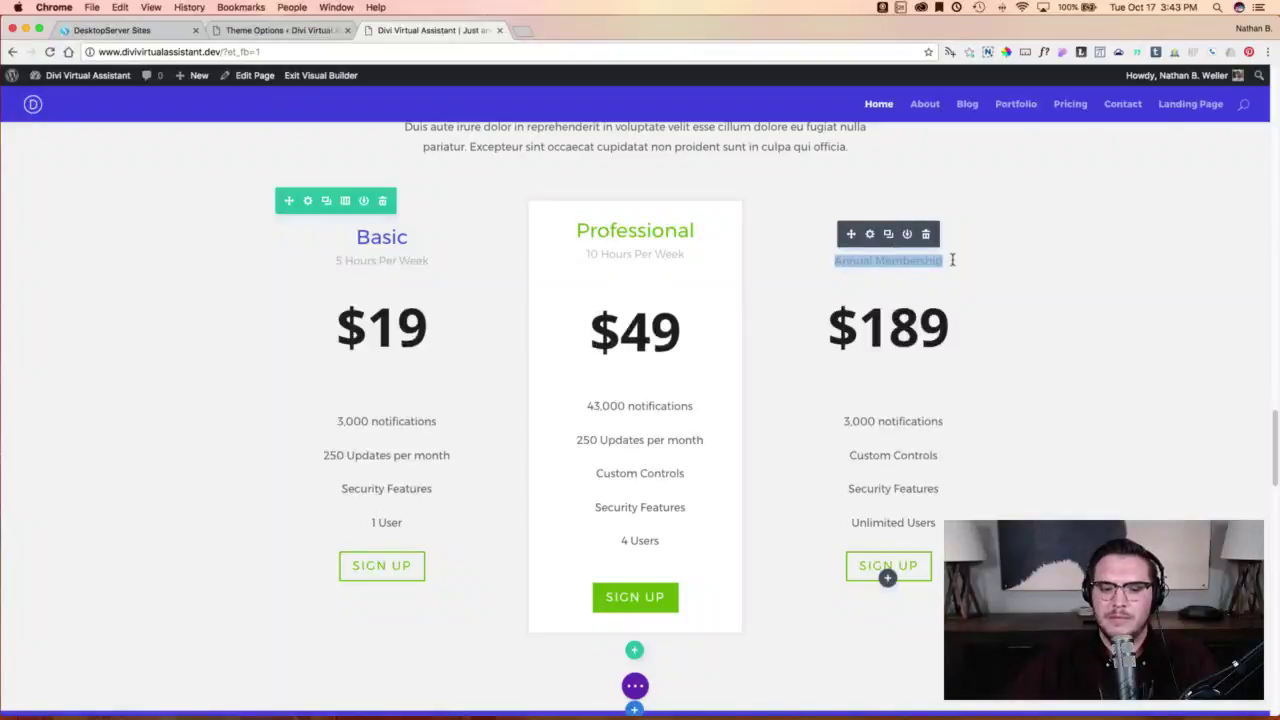
{"action": "type", "text": "20 Hours Per Week"}
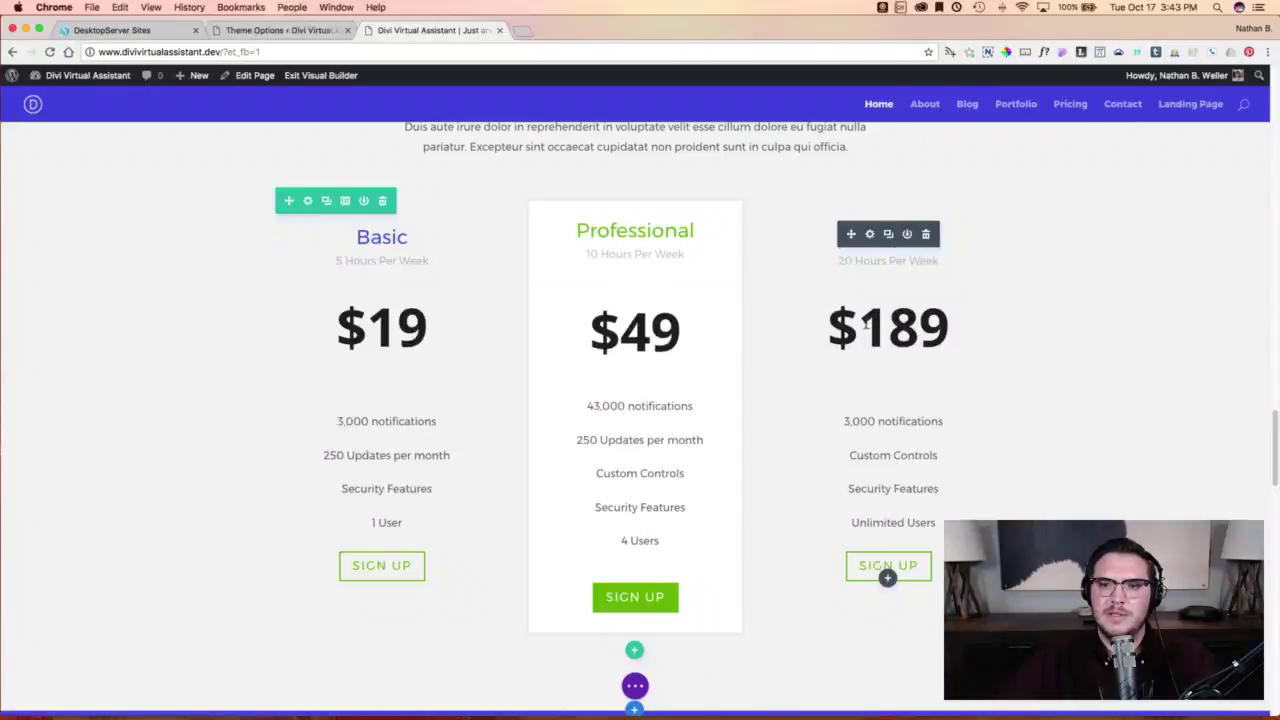
Change the Enterprise price to $360 and the Professional price to $175.
{"action": "left_click_drag", "start_coordinate": [858, 326], "coordinate": [953, 323]}
{"action": "type", "text": "360"}
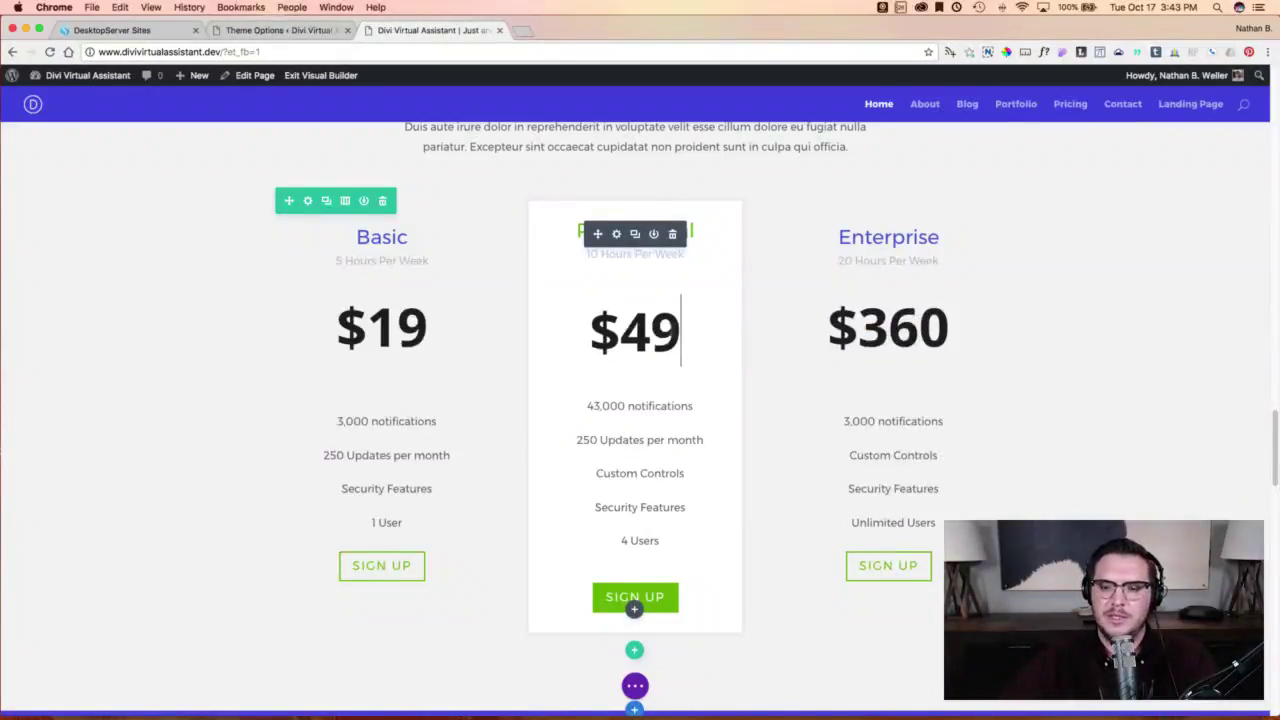
{"action": "double_click", "coordinate": [674, 329]}
{"action": "key", "text": "BackSpace"}
{"action": "type", "text": "174"}
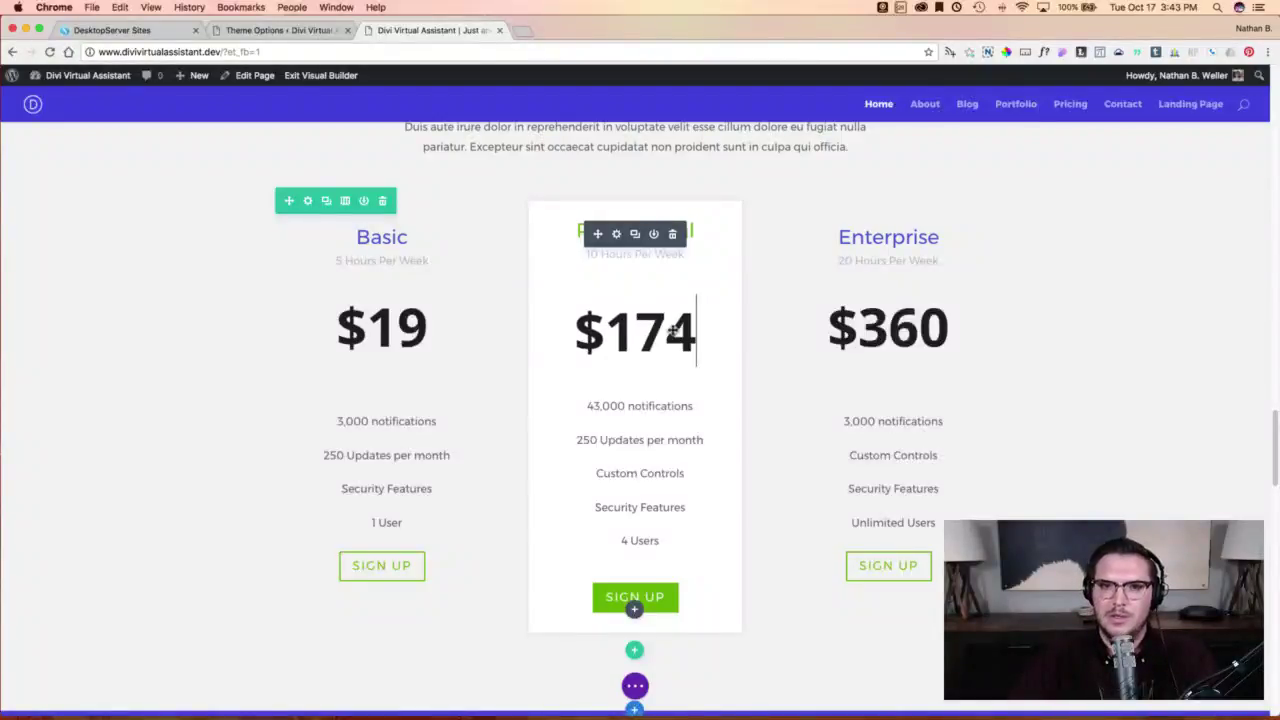
{"action": "key", "text": "BackSpace"}
{"action": "type", "text": "5"}
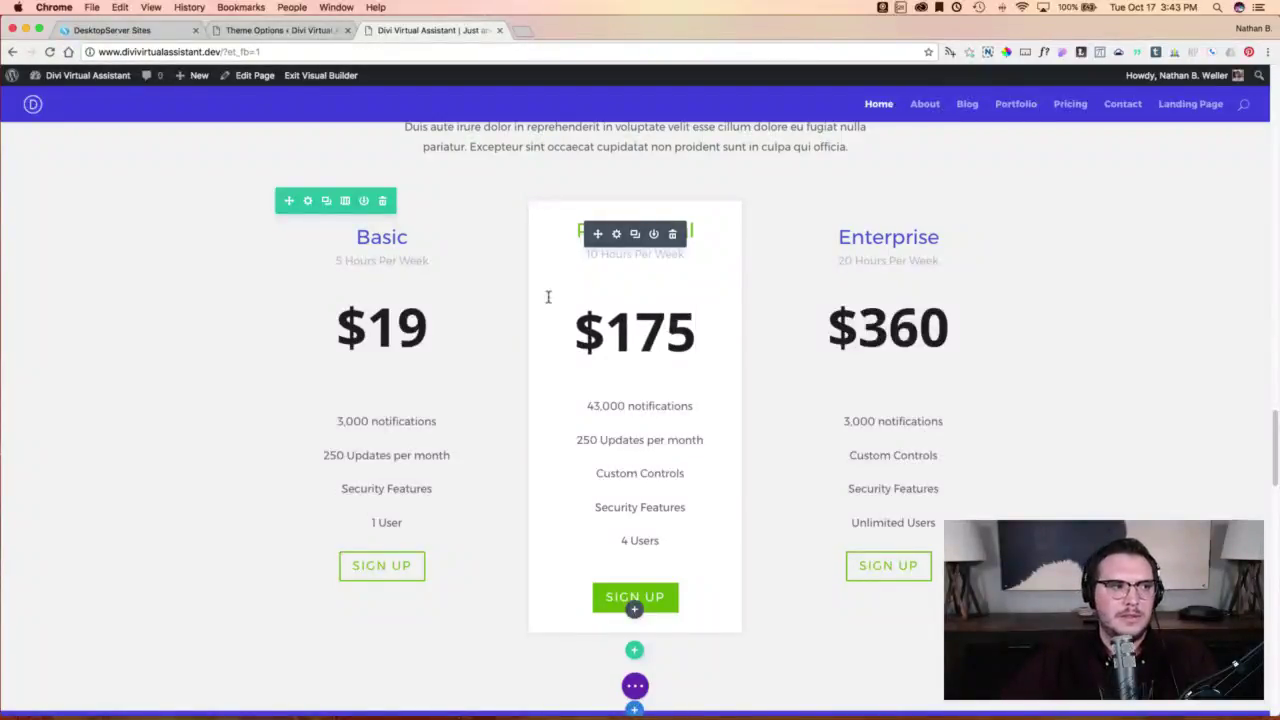
Change the Basic pricing table's price to $100.
{"action": "left_click", "coordinate": [396, 327]}
{"action": "key", "text": "Delete"}
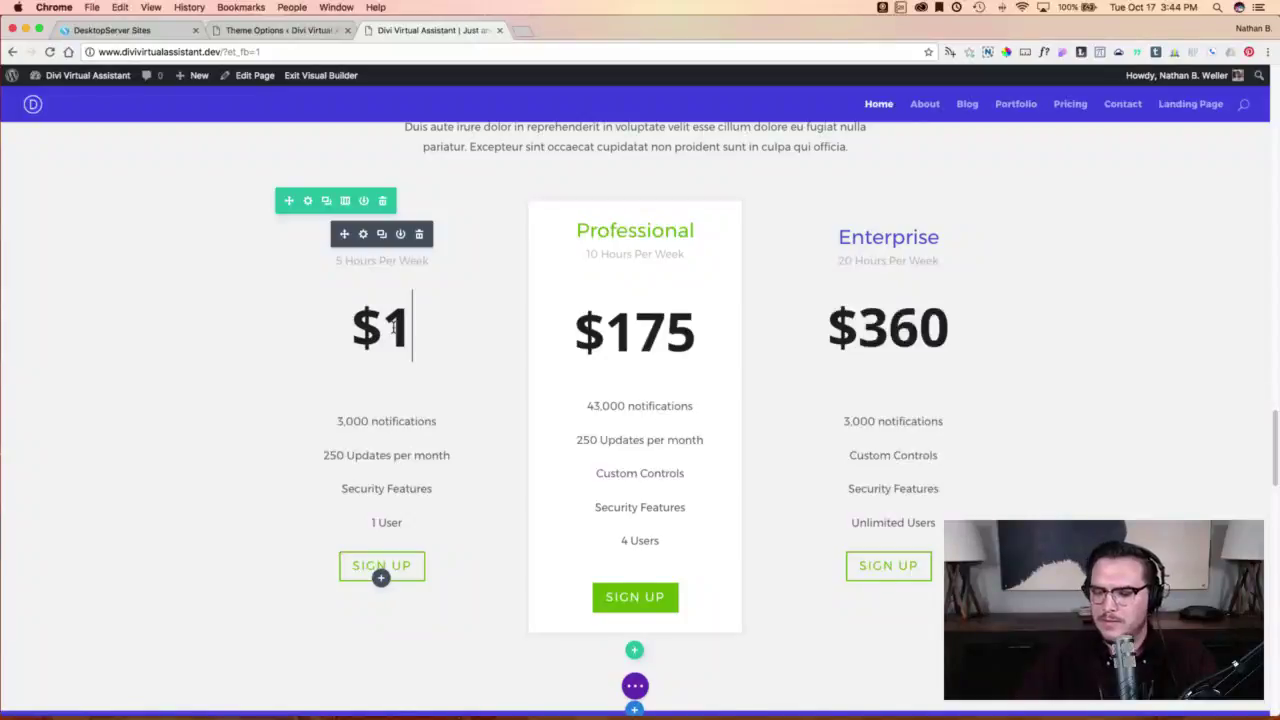
{"action": "type", "text": "00"}
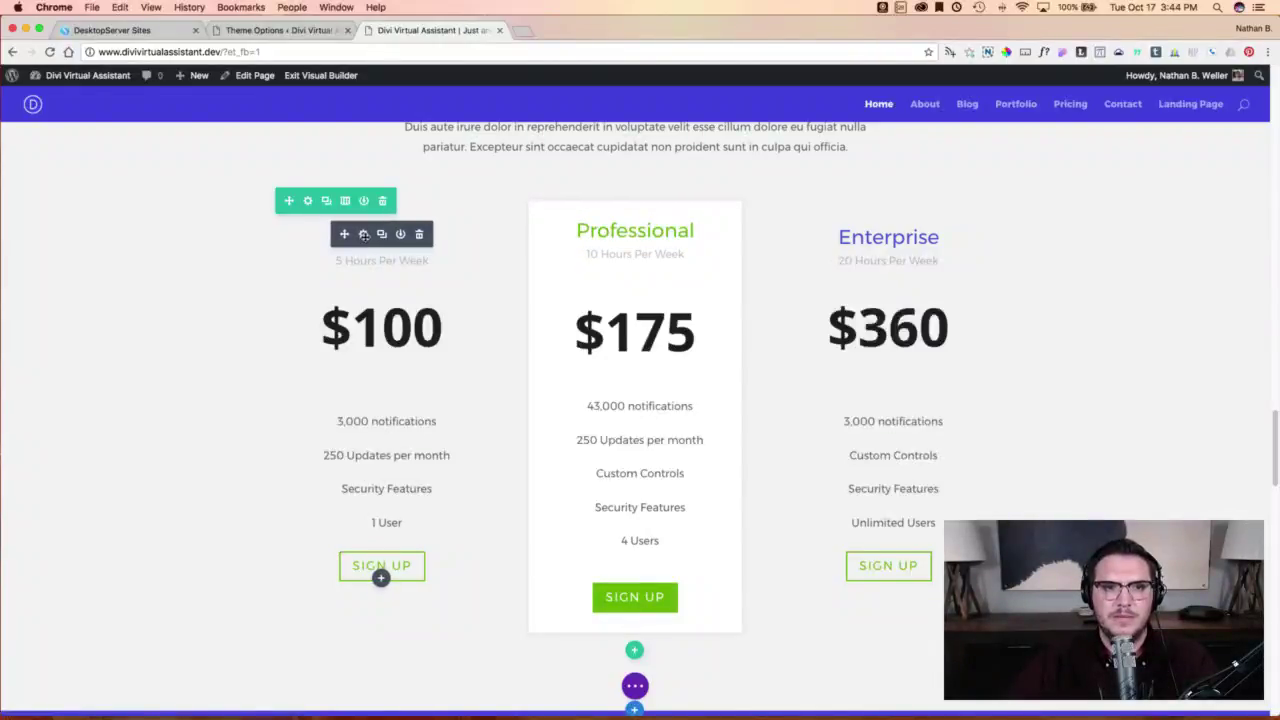
Replace the Basic table's feature list in its settings with the lines Email Management, Calendar Management and Social Media Posting.
{"action": "left_click", "coordinate": [363, 234]}
{"action": "left_click", "coordinate": [54, 222]}
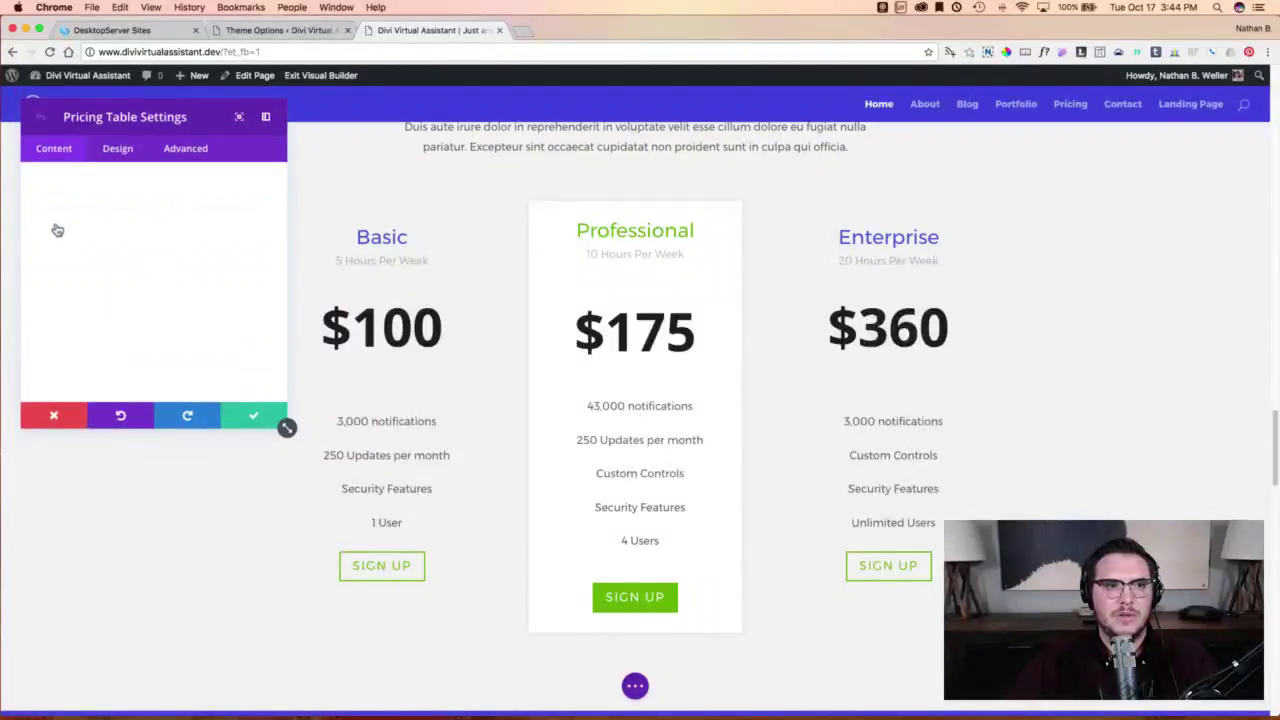
{"action": "scroll", "coordinate": [130, 243], "scroll_direction": "down", "scroll_amount": 2}
{"action": "scroll", "coordinate": [130, 243], "scroll_direction": "down", "scroll_amount": 3}
{"action": "scroll", "coordinate": [129, 239], "scroll_direction": "down", "scroll_amount": 6}
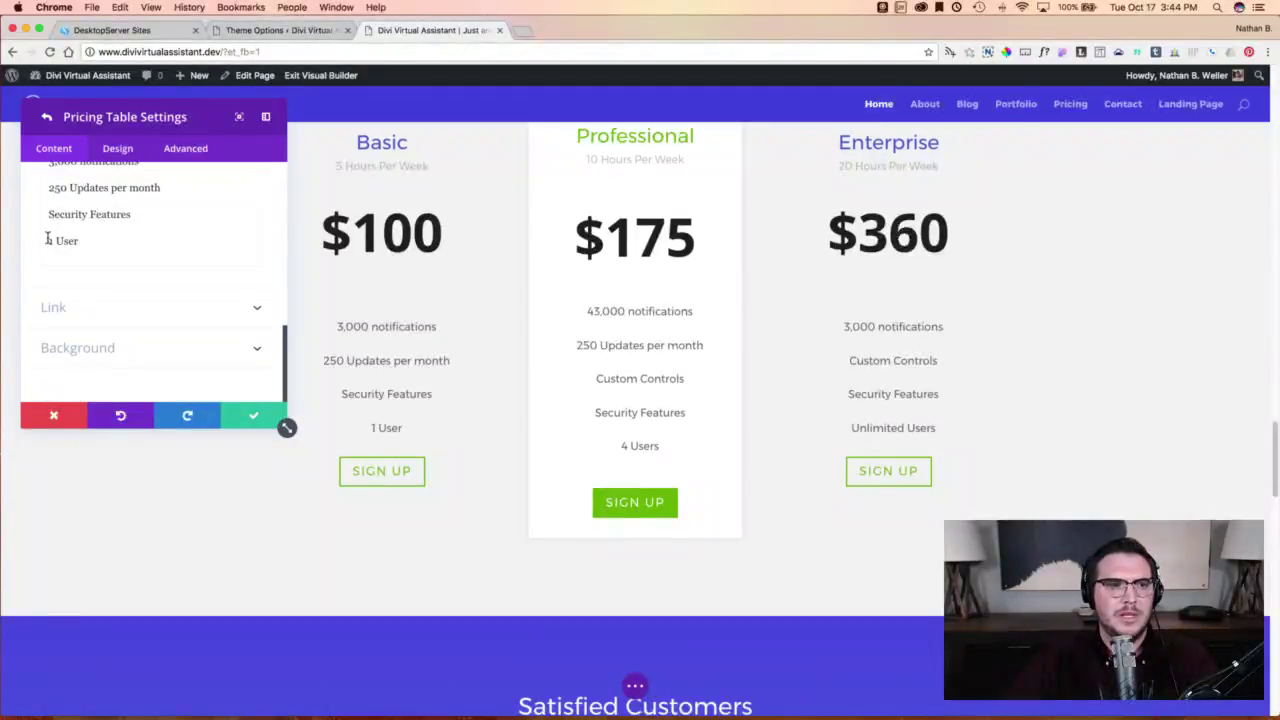
{"action": "left_click", "coordinate": [126, 217]}
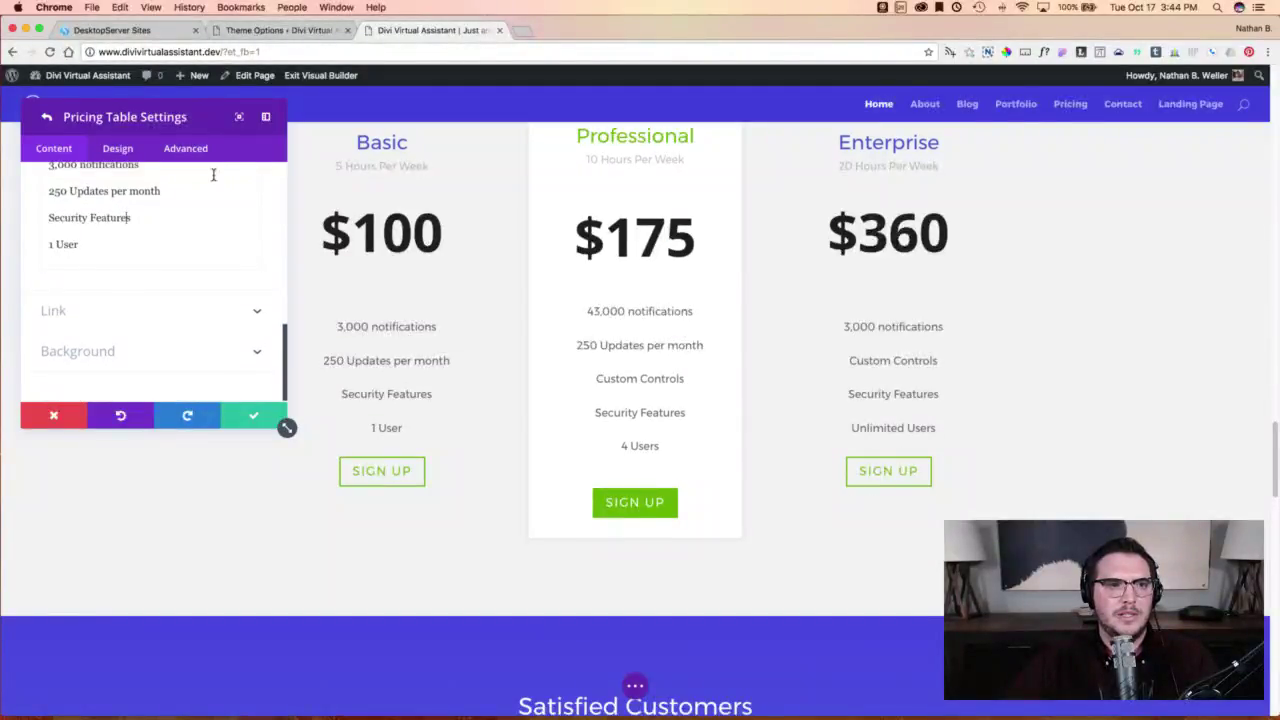
{"action": "scroll", "coordinate": [284, 362], "scroll_direction": "up", "scroll_amount": 2}
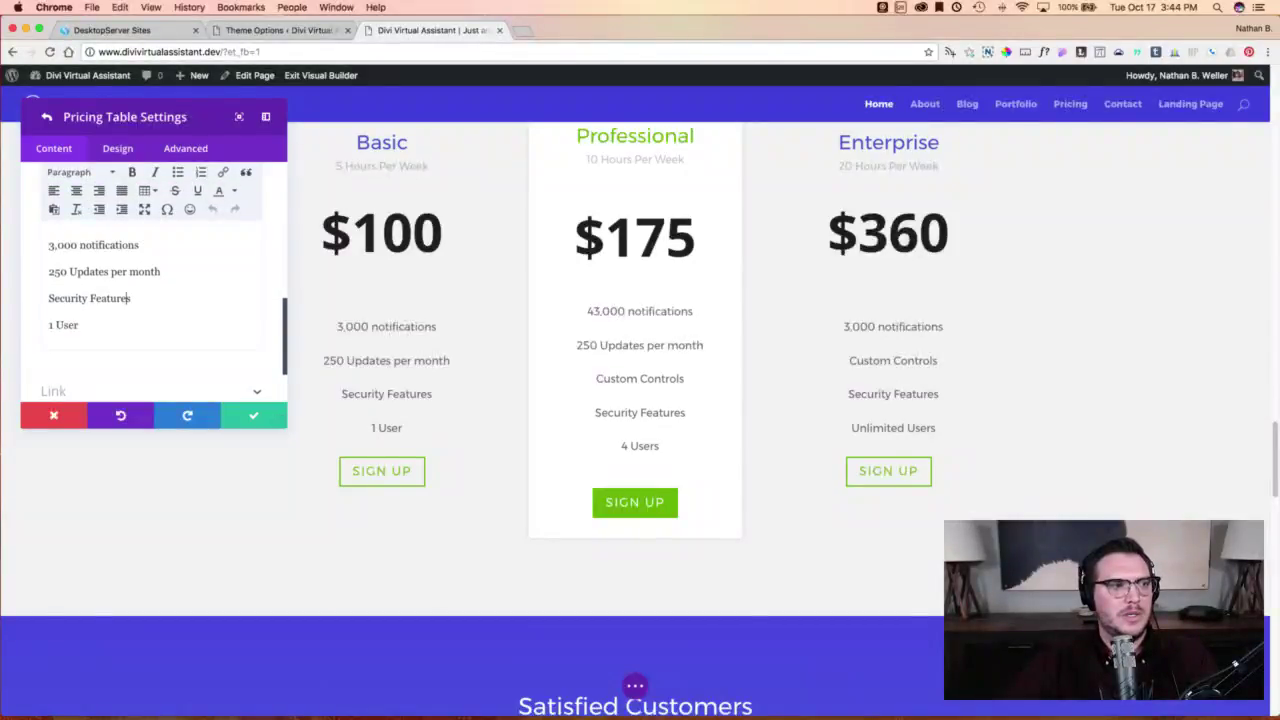
{"action": "left_click", "coordinate": [89, 324]}
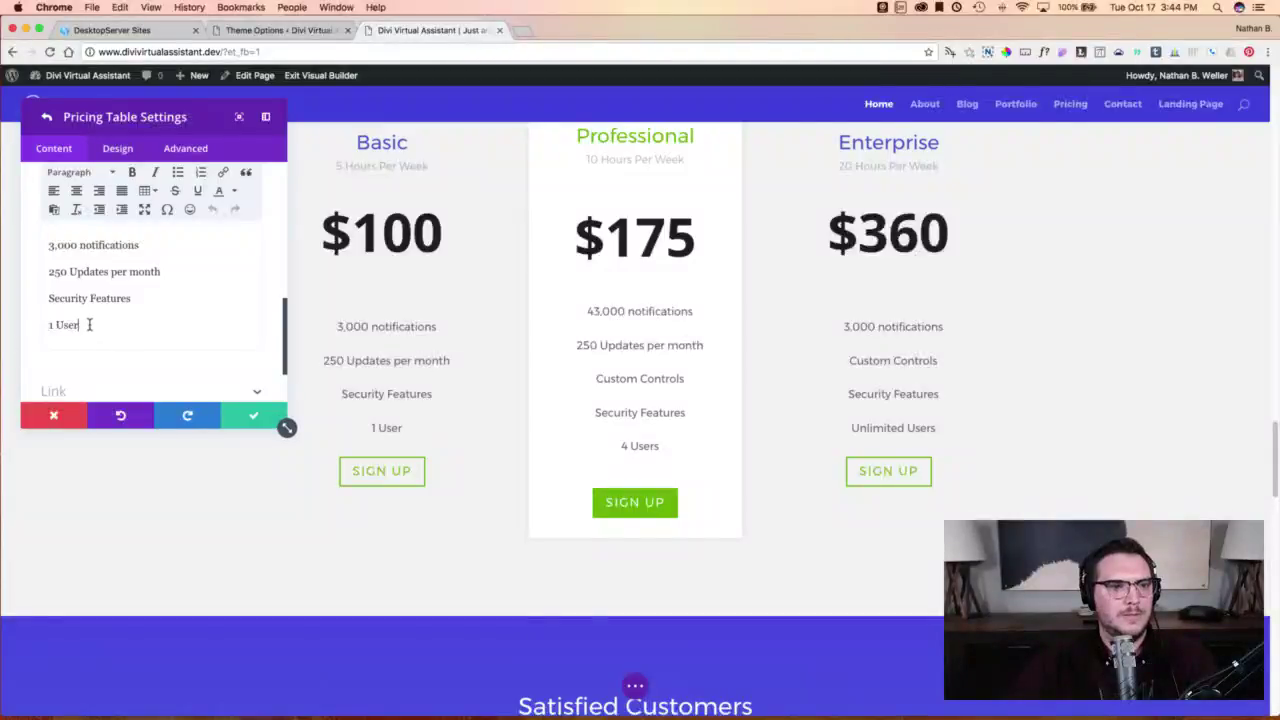
{"action": "left_click_drag", "start_coordinate": [89, 324], "coordinate": [27, 242]}
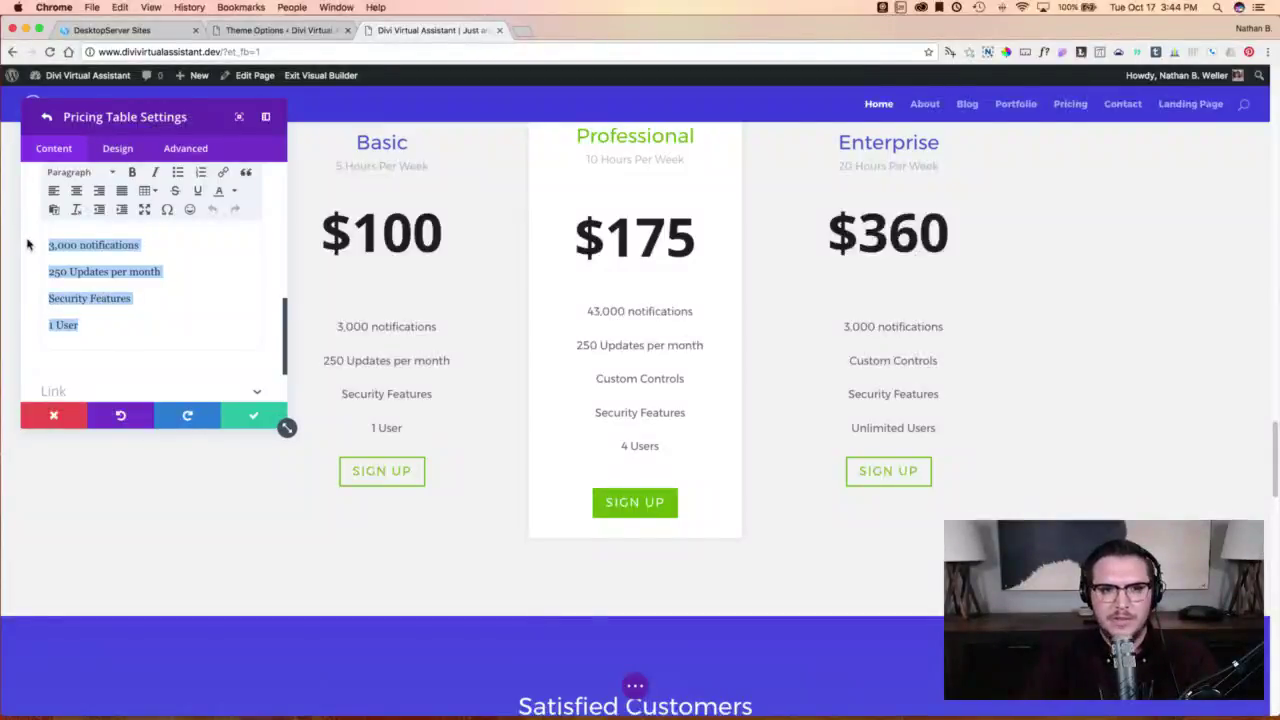
{"action": "type", "text": "Email Management"}
{"action": "key", "text": "Return"}
{"action": "type", "text": "Cale"}
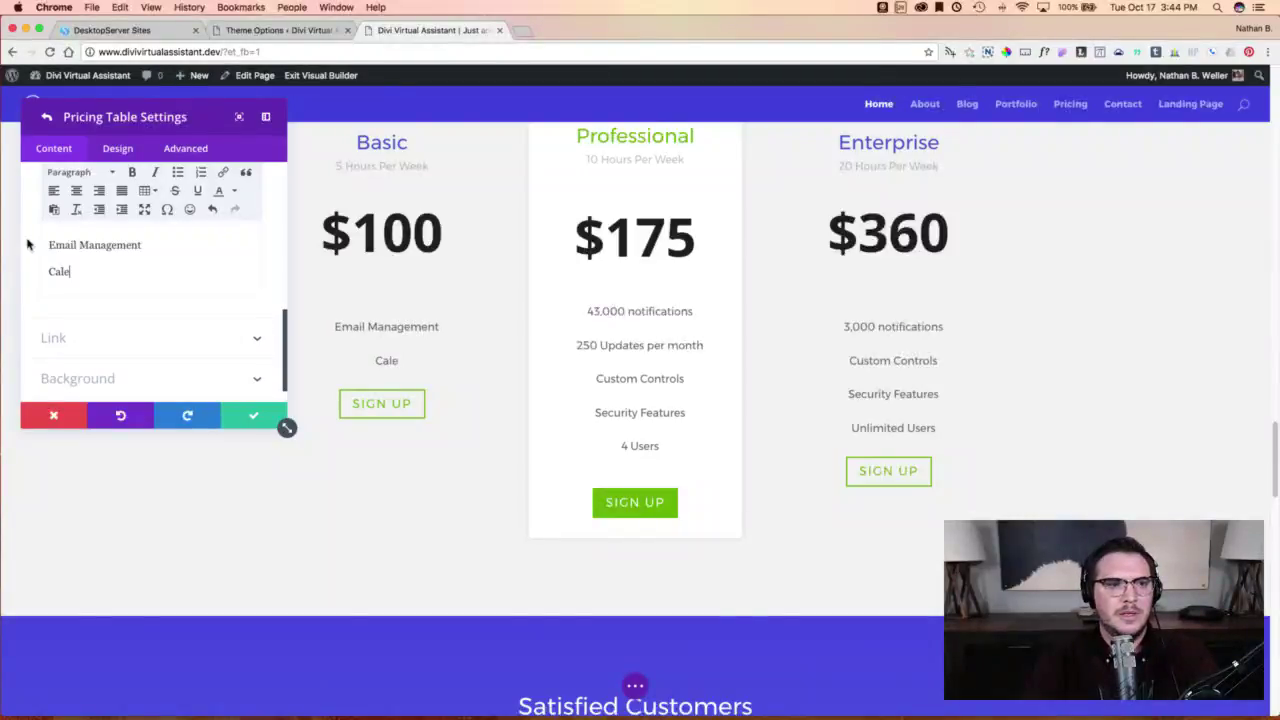
{"action": "type", "text": "ndar ManagementSo"}
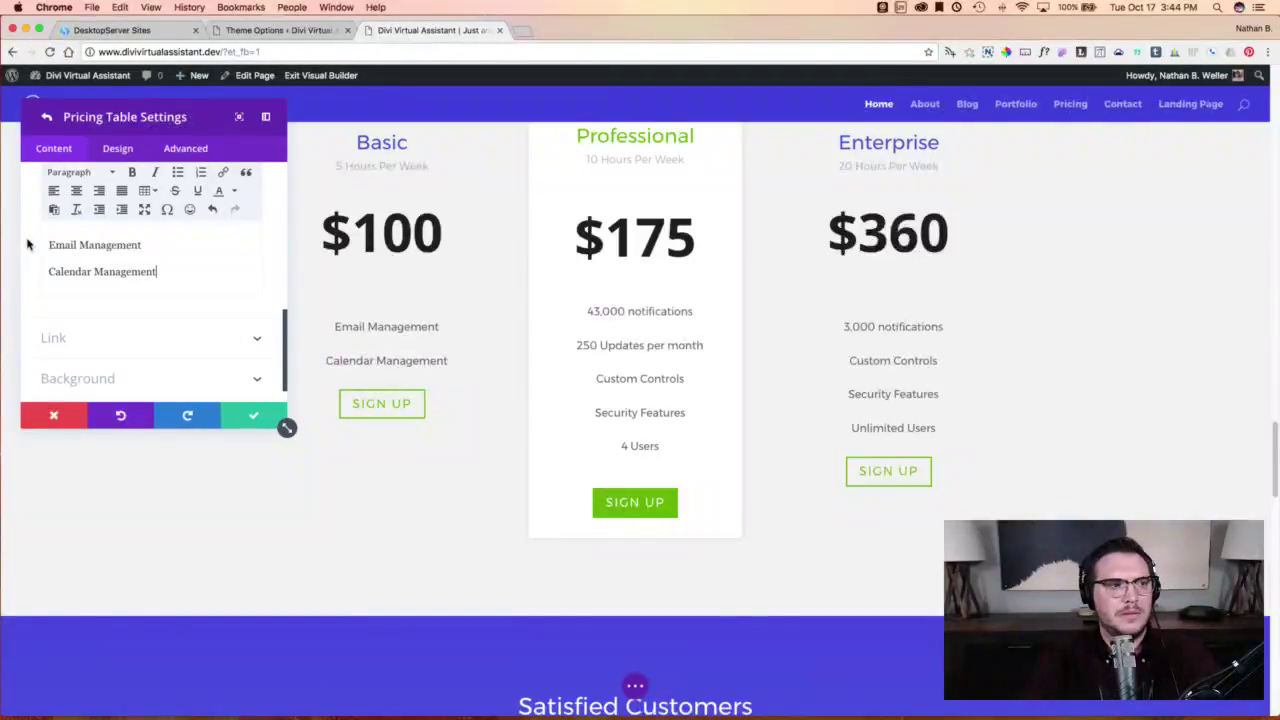
{"action": "key", "text": "BackSpace"}
{"action": "key", "text": "BackSpace"}
{"action": "key", "text": "Return"}
{"action": "type", "text": "Social Media Posting"}
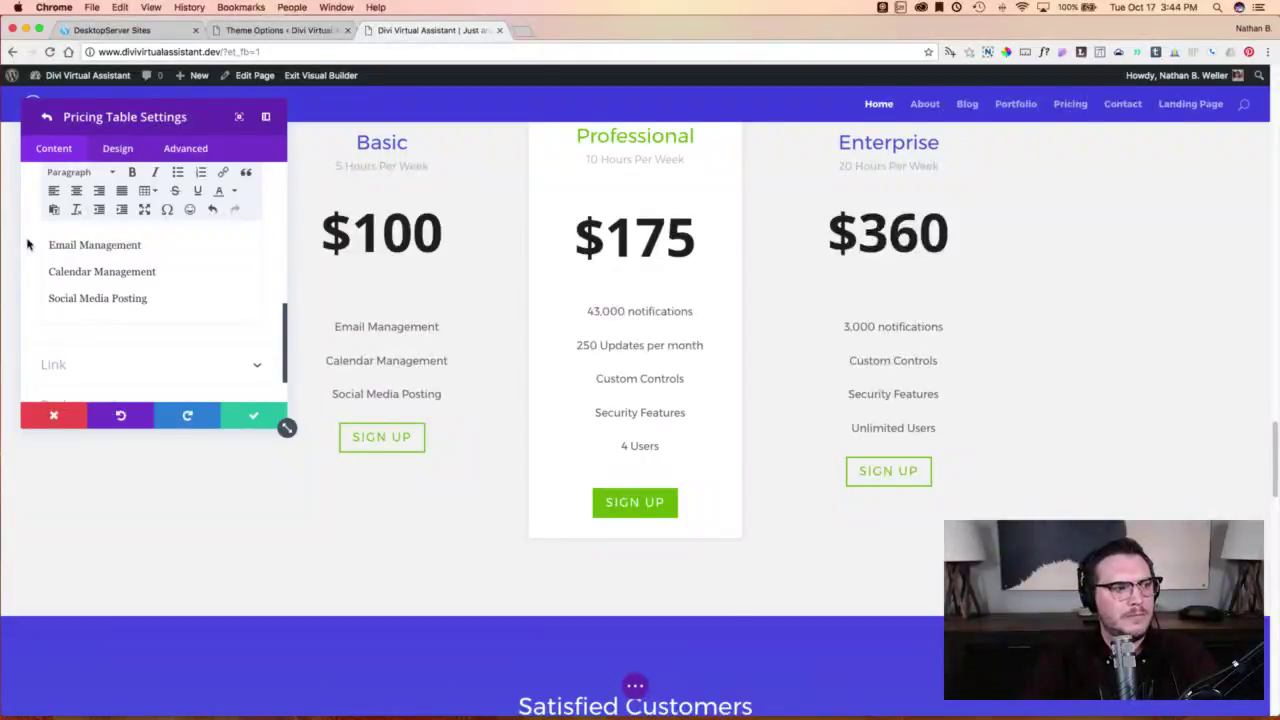
Add Business Presentations and Travel Arrangements as further lines in the Basic table's feature list and save it.
{"action": "key", "text": "Return"}
{"action": "type", "text": "Business Presentations"}
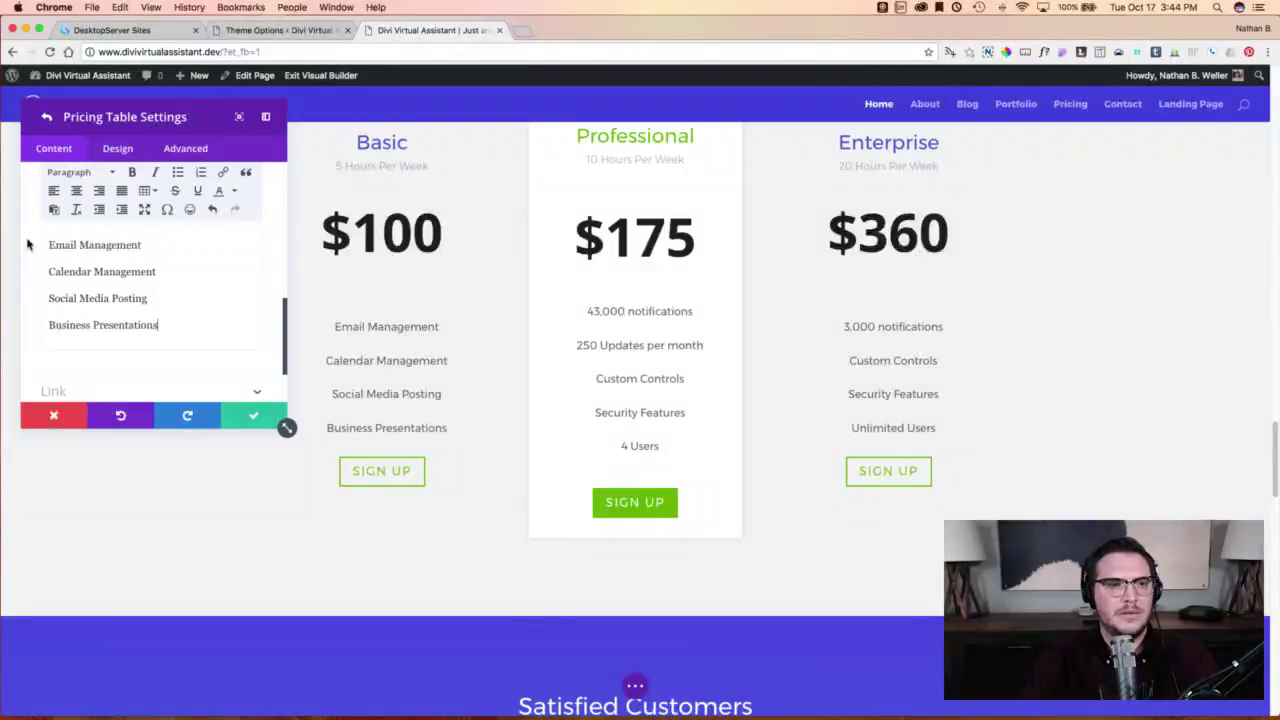
{"action": "key", "text": "Return"}
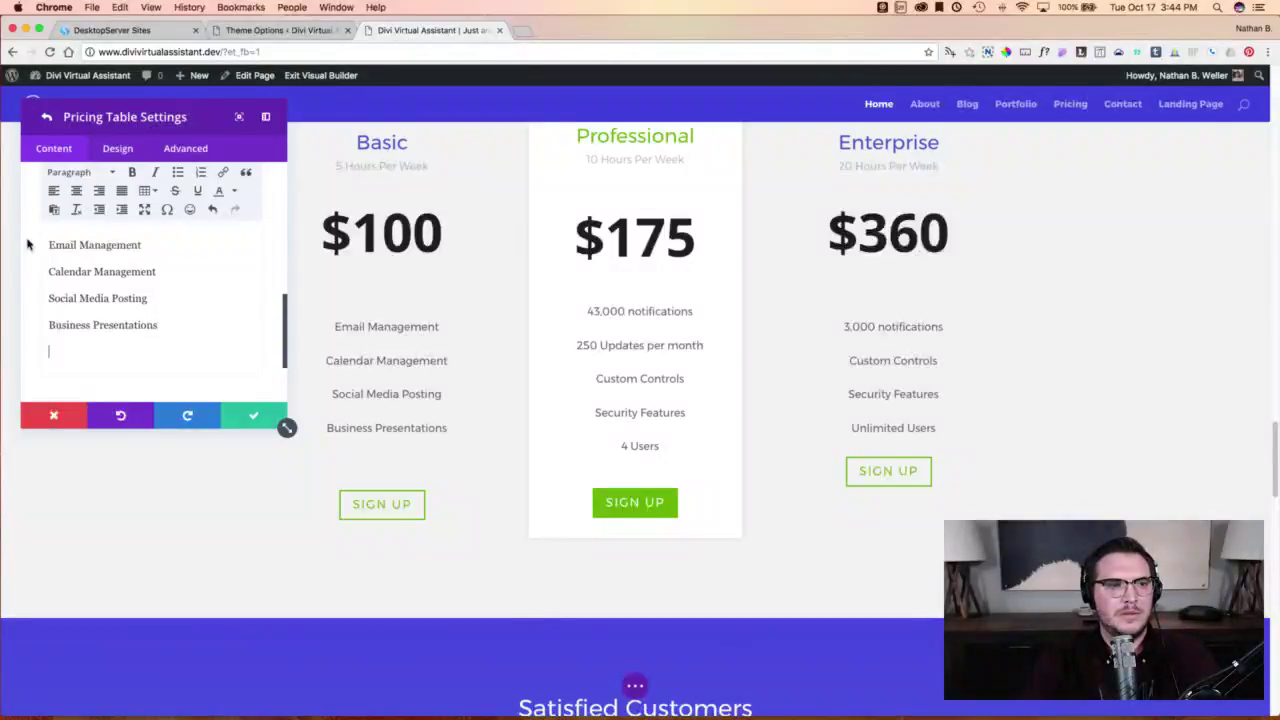
{"action": "type", "text": "Travel"}
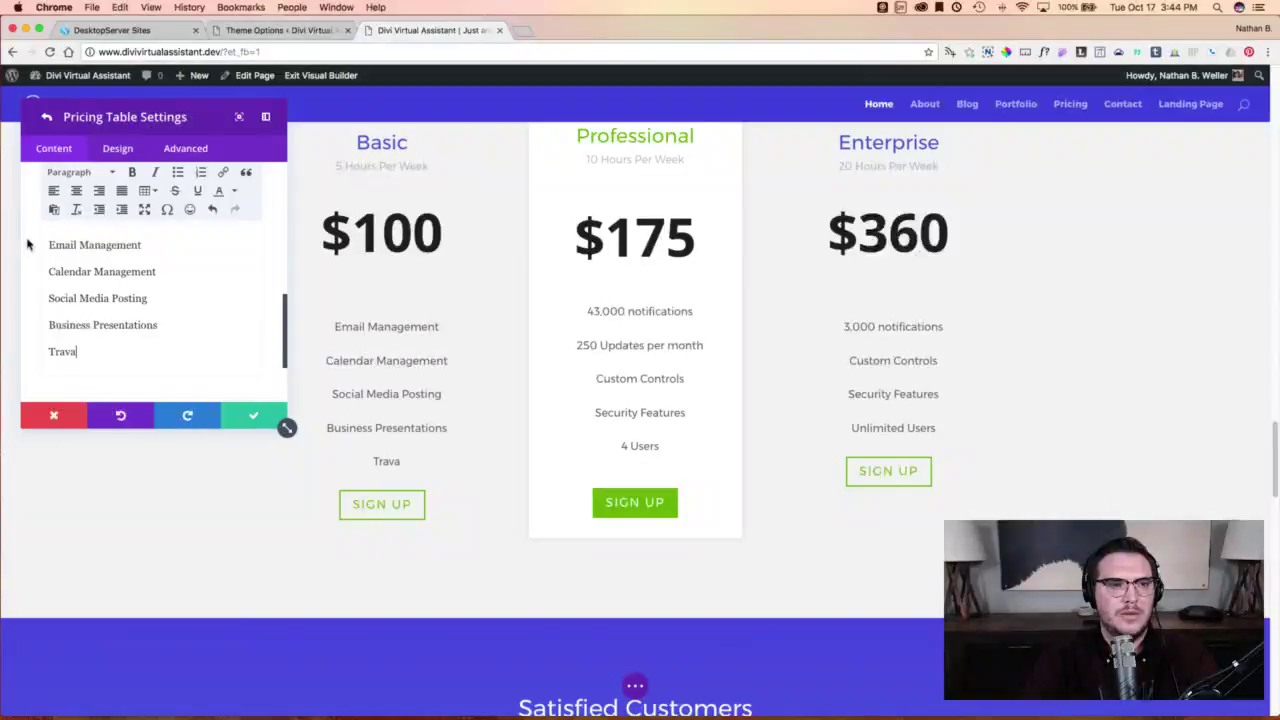
{"action": "key", "text": "BackSpace"}
{"action": "key", "text": "BackSpace"}
{"action": "type", "text": "a"}
{"action": "key", "text": "BackSpace"}
{"action": "type", "text": "el Arrangements"}
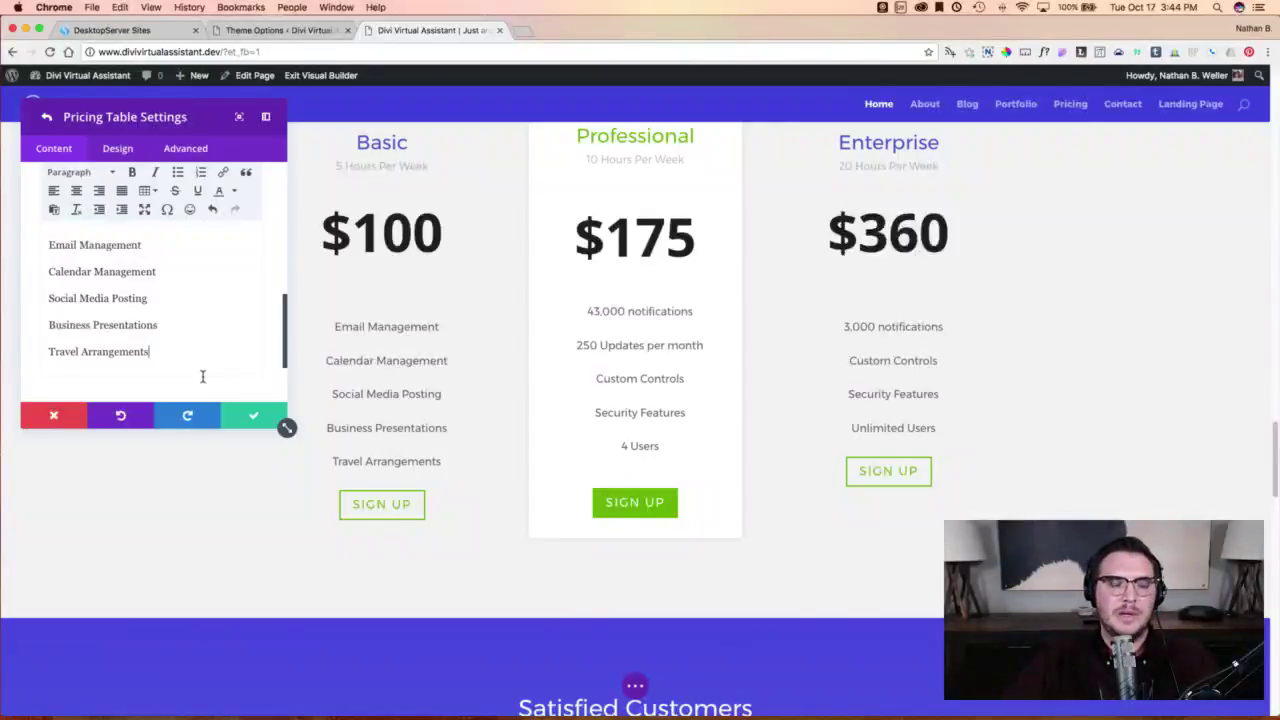
{"action": "left_click", "coordinate": [254, 415]}
Reopen the Basic table's content settings and copy its whole five-line feature list.
{"action": "left_click", "coordinate": [55, 185]}
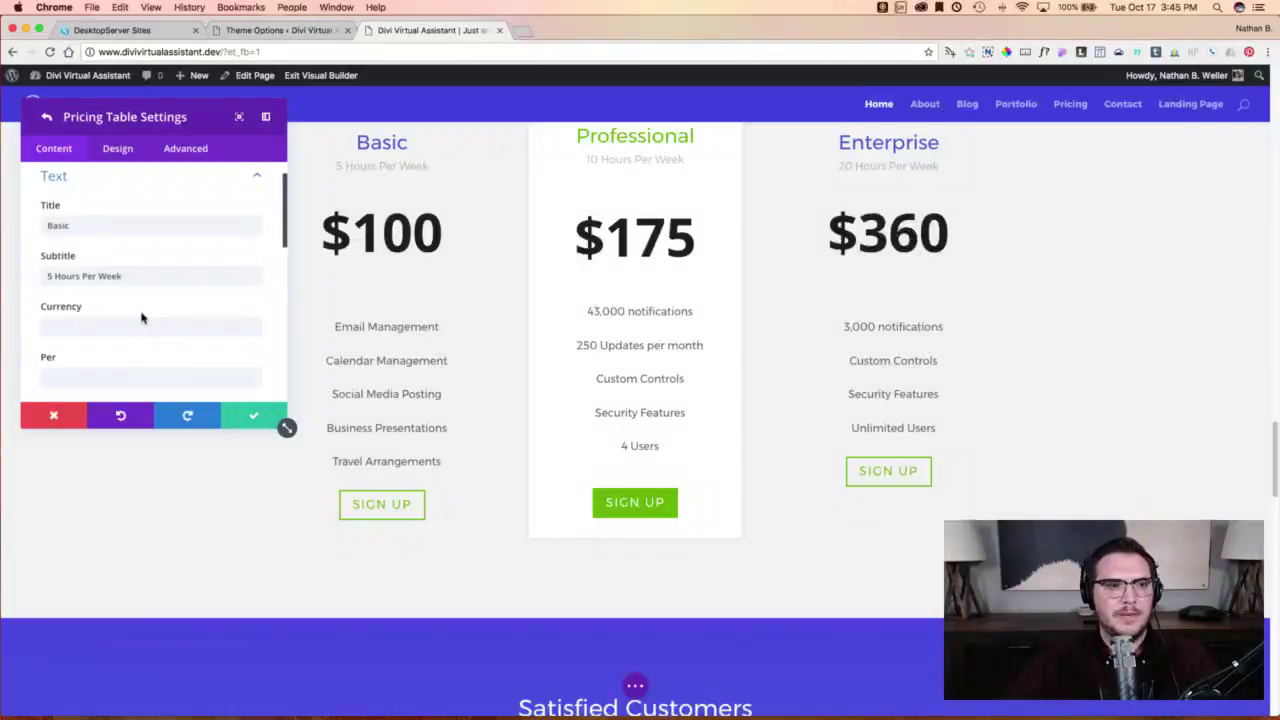
{"action": "scroll", "coordinate": [80, 280], "scroll_direction": "down", "scroll_amount": 5}
{"action": "scroll", "coordinate": [74, 285], "scroll_direction": "down", "scroll_amount": 3}
{"action": "left_click_drag", "start_coordinate": [152, 305], "coordinate": [49, 199]}
{"action": "key", "text": "super+c"}
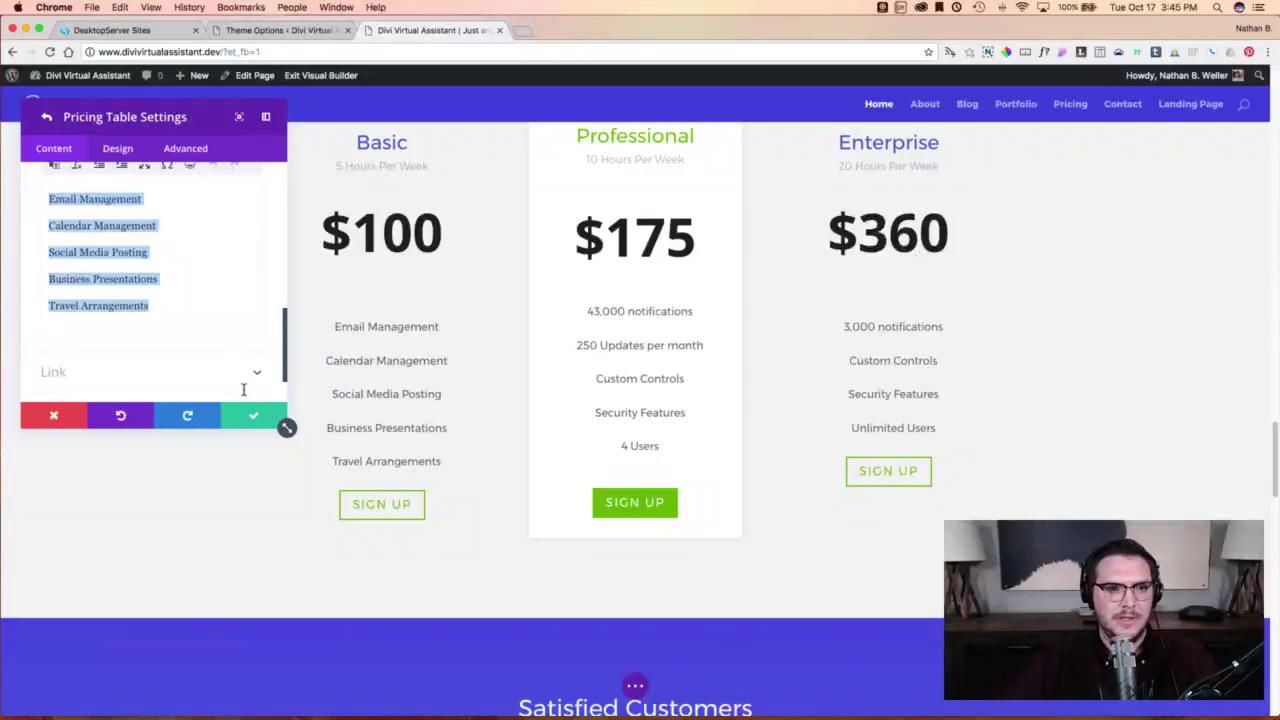
{"action": "scroll", "coordinate": [103, 345], "scroll_direction": "down", "scroll_amount": 2}
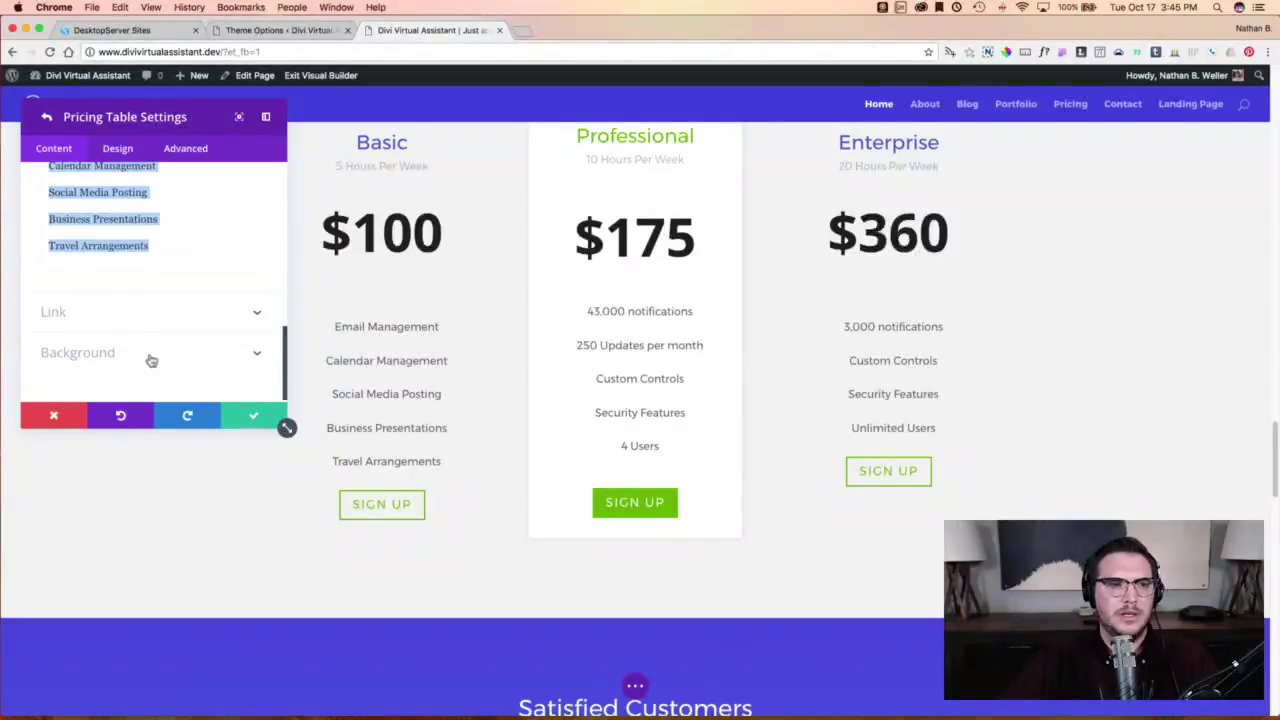
{"action": "scroll", "coordinate": [136, 359], "scroll_direction": "up", "scroll_amount": 3}
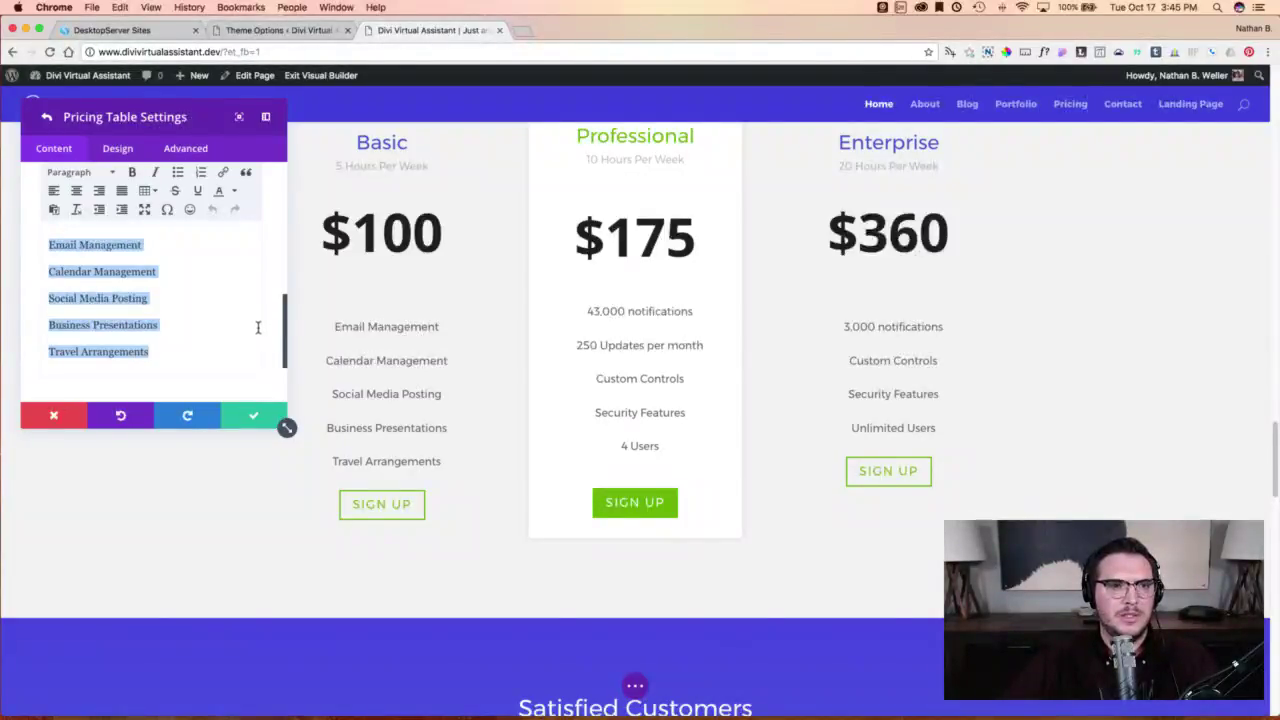
{"action": "scroll", "coordinate": [268, 307], "scroll_direction": "up", "scroll_amount": 5}
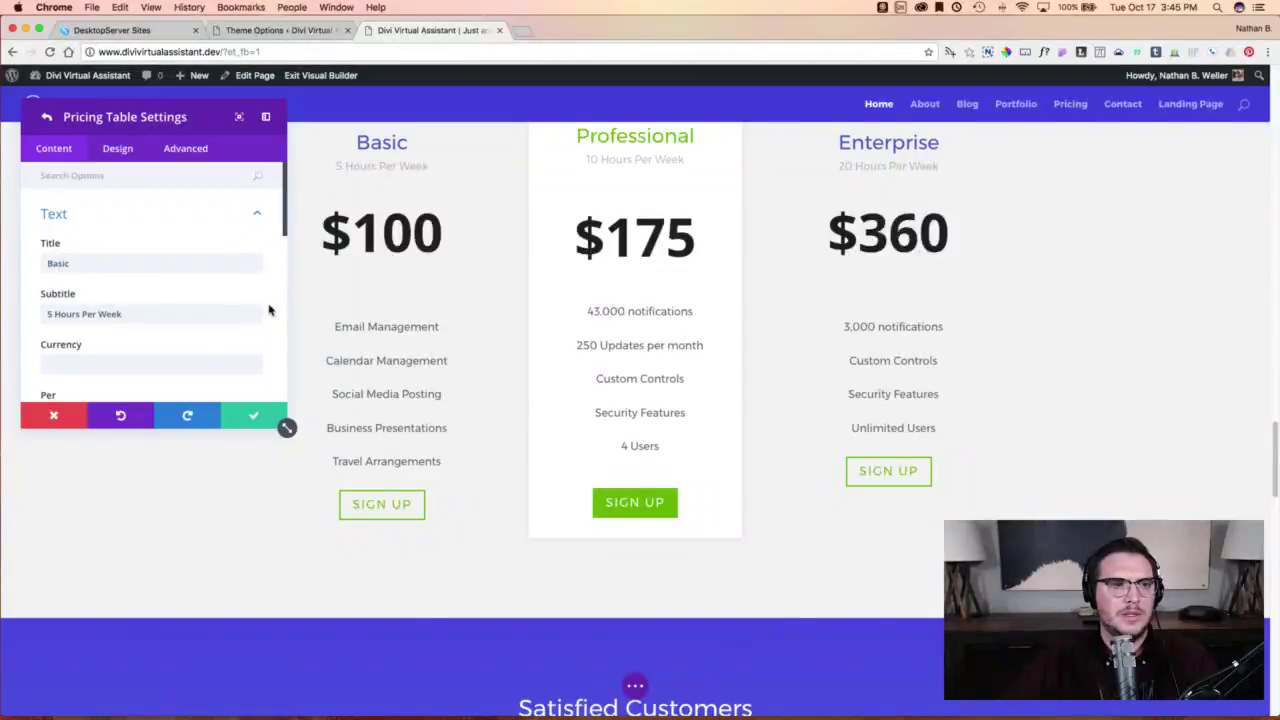
Set the Basic pricing table's button text to Book Now and save its settings.
{"action": "scroll", "coordinate": [268, 310], "scroll_direction": "down", "scroll_amount": 5}
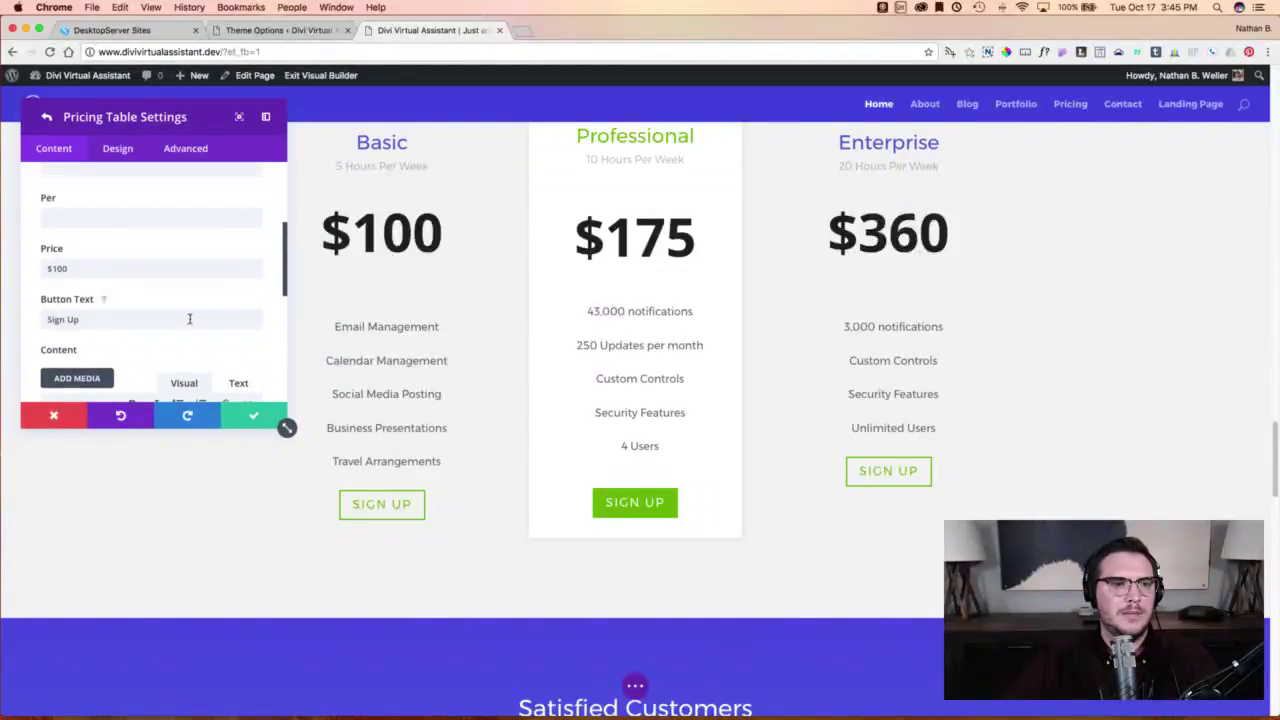
{"action": "triple_click", "coordinate": [189, 318]}
{"action": "type", "text": "Book Now"}
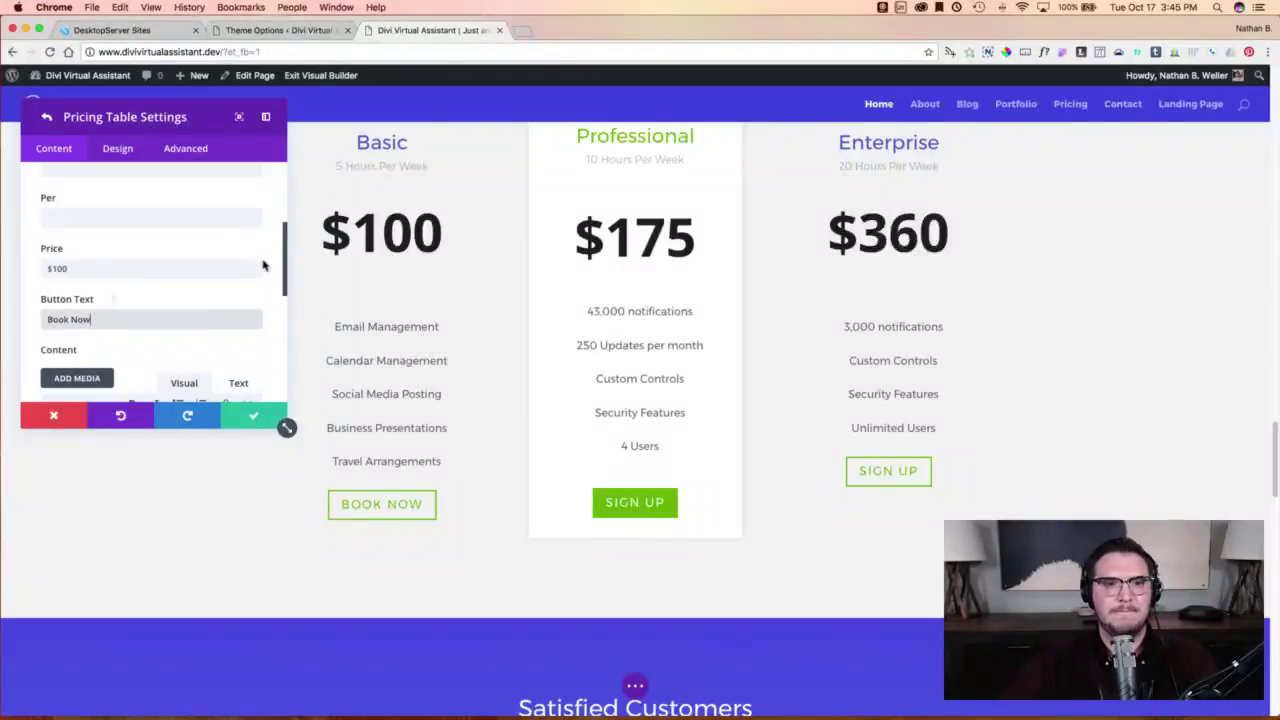
{"action": "left_click", "coordinate": [250, 416]}
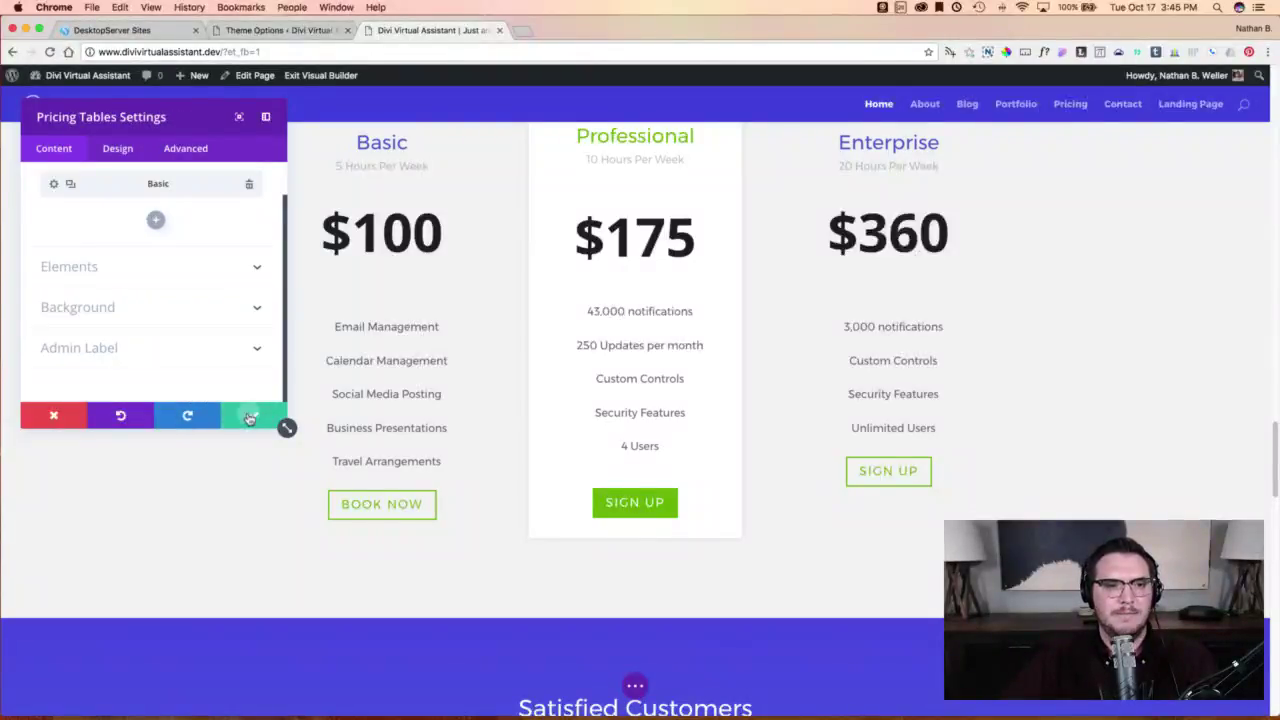
{"action": "left_click", "coordinate": [250, 416]}
Open the Professional pricing table's content settings and change its button text to Book Now.
{"action": "left_click", "coordinate": [616, 140]}
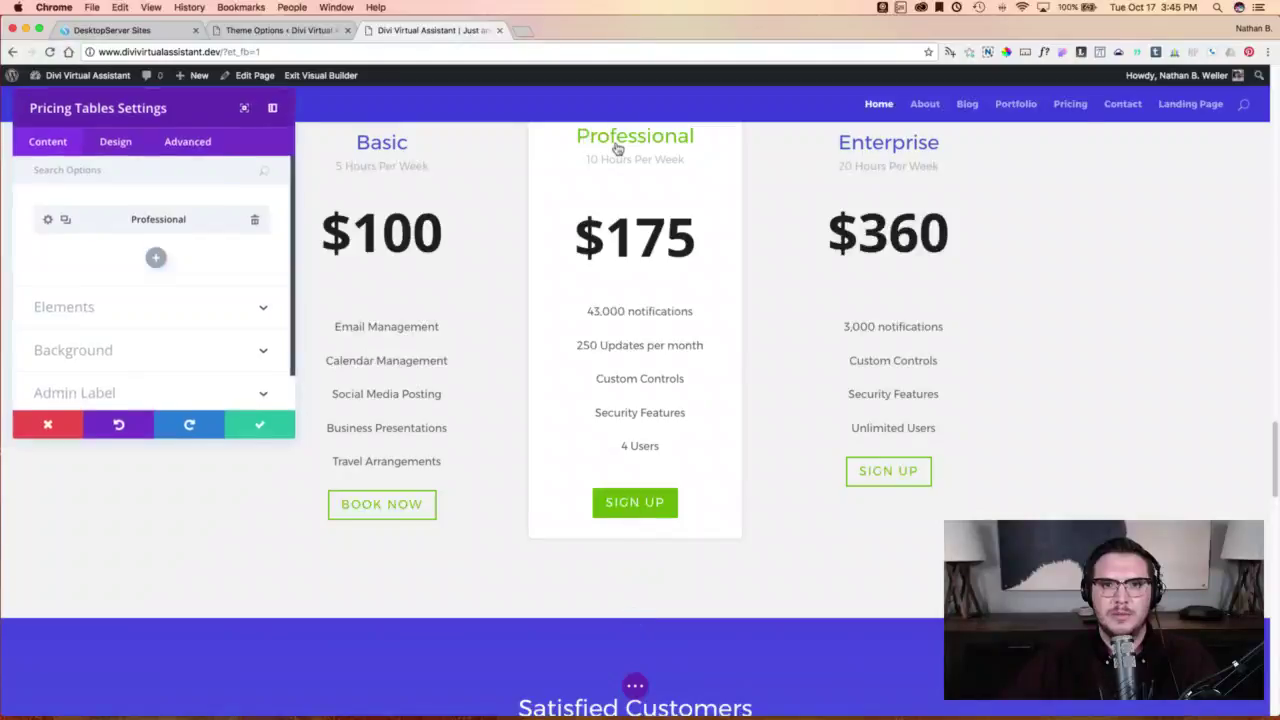
{"action": "left_click", "coordinate": [55, 224]}
{"action": "scroll", "coordinate": [262, 318], "scroll_direction": "down", "scroll_amount": 3}
{"action": "scroll", "coordinate": [261, 323], "scroll_direction": "up", "scroll_amount": 1}
{"action": "scroll", "coordinate": [260, 322], "scroll_direction": "down", "scroll_amount": 2}
{"action": "double_click", "coordinate": [108, 306]}
{"action": "scroll", "coordinate": [108, 308], "scroll_direction": "up", "scroll_amount": 1}
{"action": "triple_click", "coordinate": [109, 315]}
{"action": "type", "text": "Book Now"}
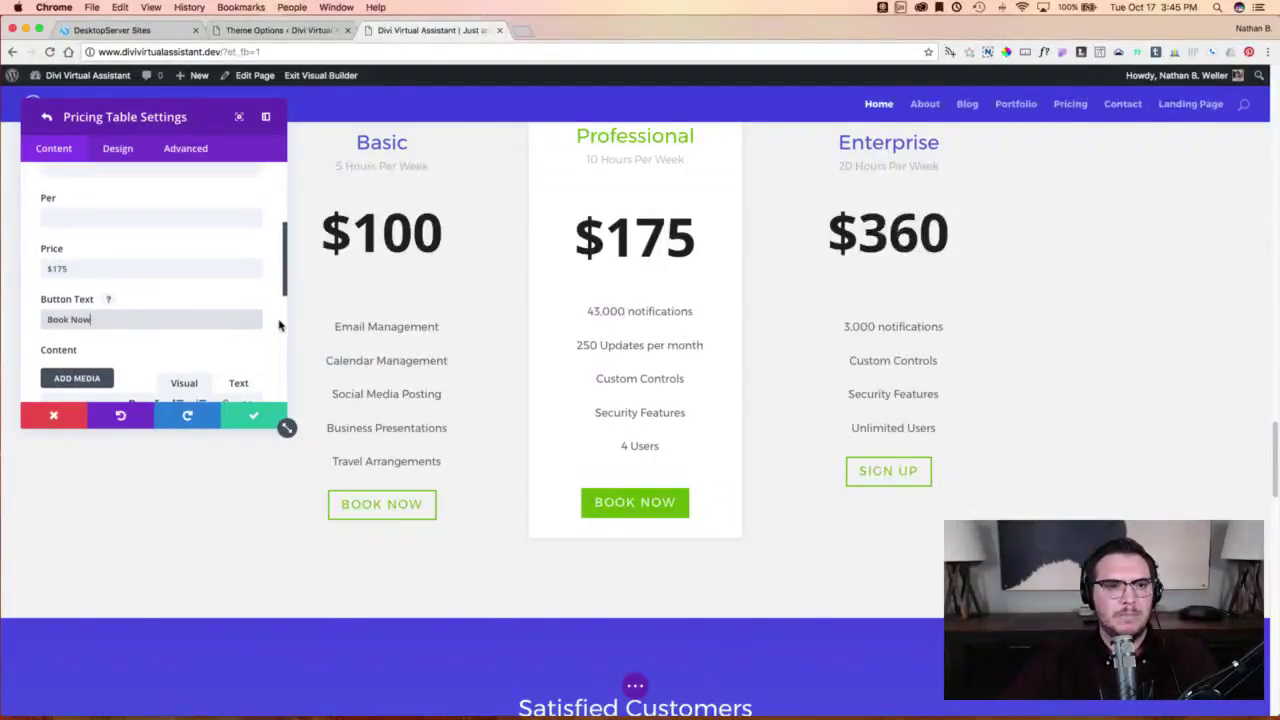
Replace the Professional table's feature list with the copied five lines plus a bold Best Value line, and save the table.
{"action": "scroll", "coordinate": [279, 328], "scroll_direction": "down", "scroll_amount": 5}
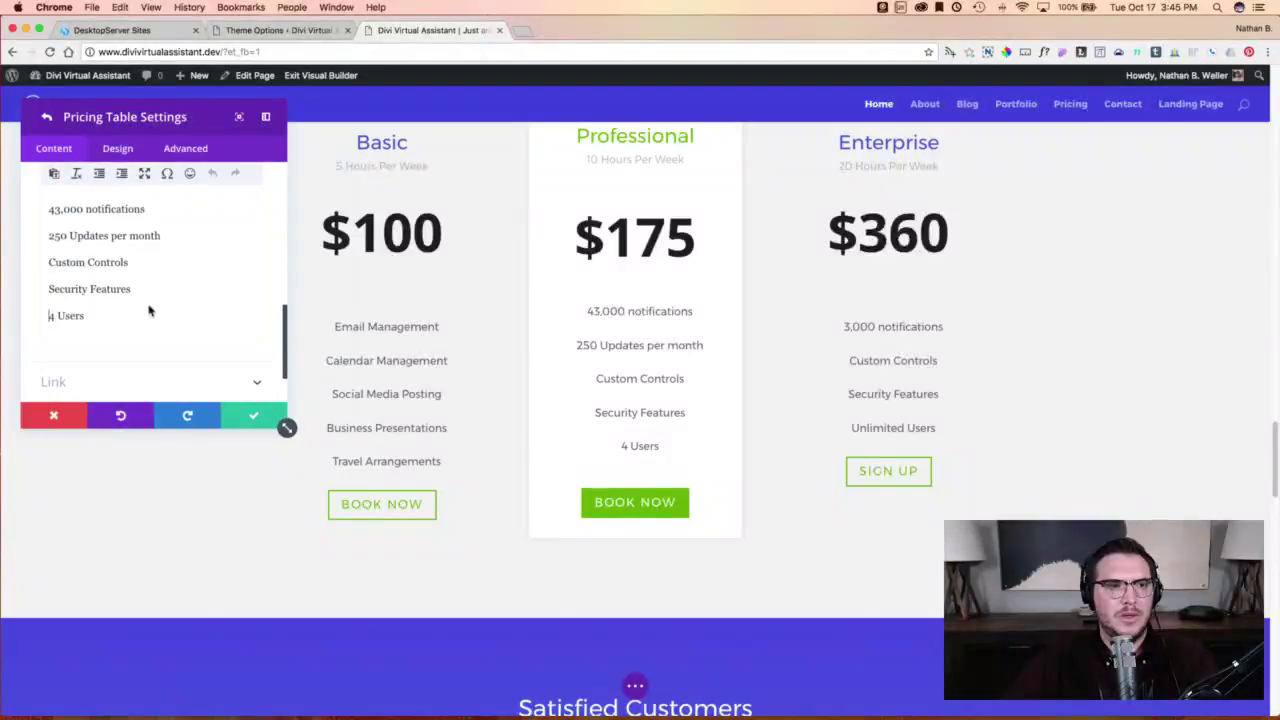
{"action": "left_click_drag", "start_coordinate": [114, 317], "coordinate": [40, 209]}
{"action": "key", "text": "super+v"}
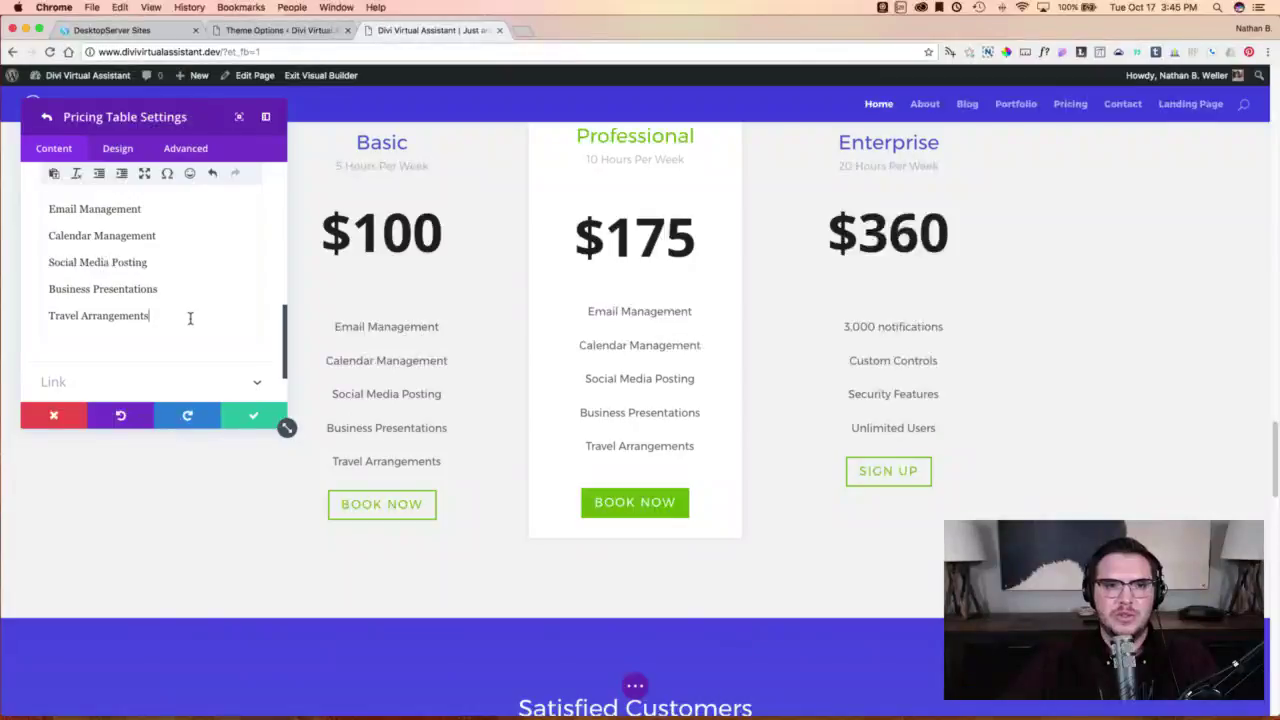
{"action": "key", "text": "Return"}
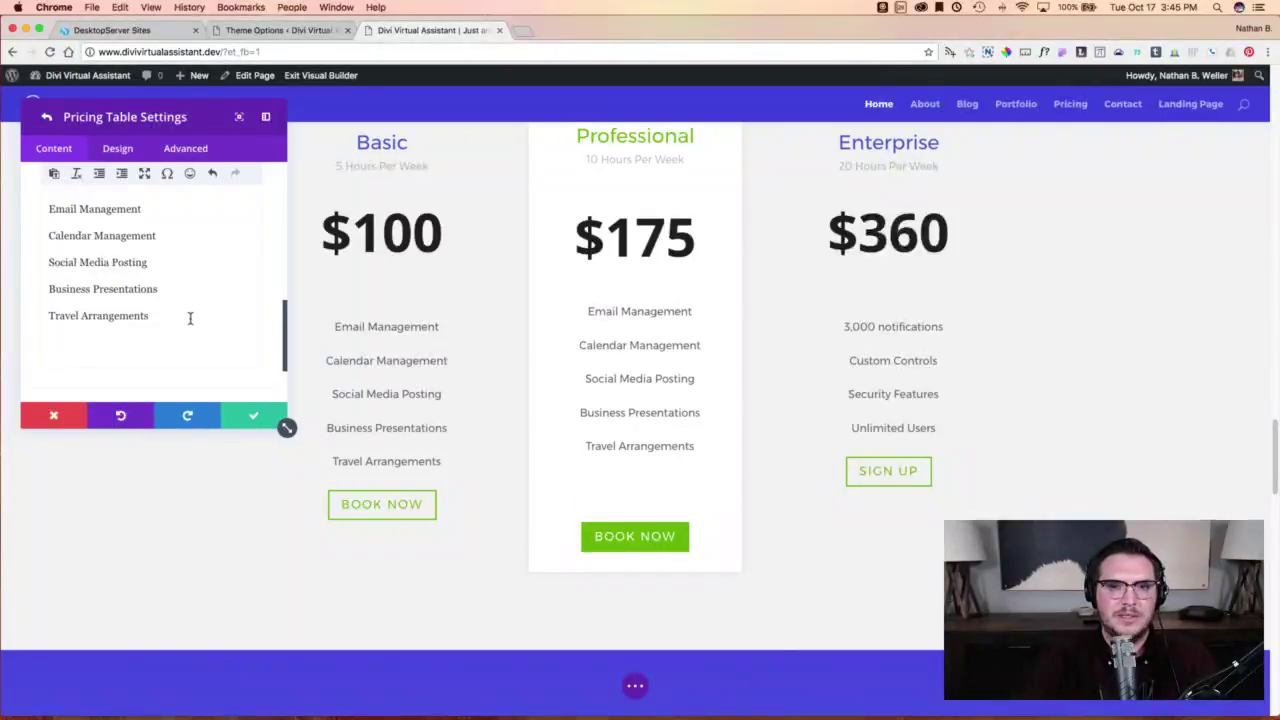
{"action": "type", "text": "Best Value"}
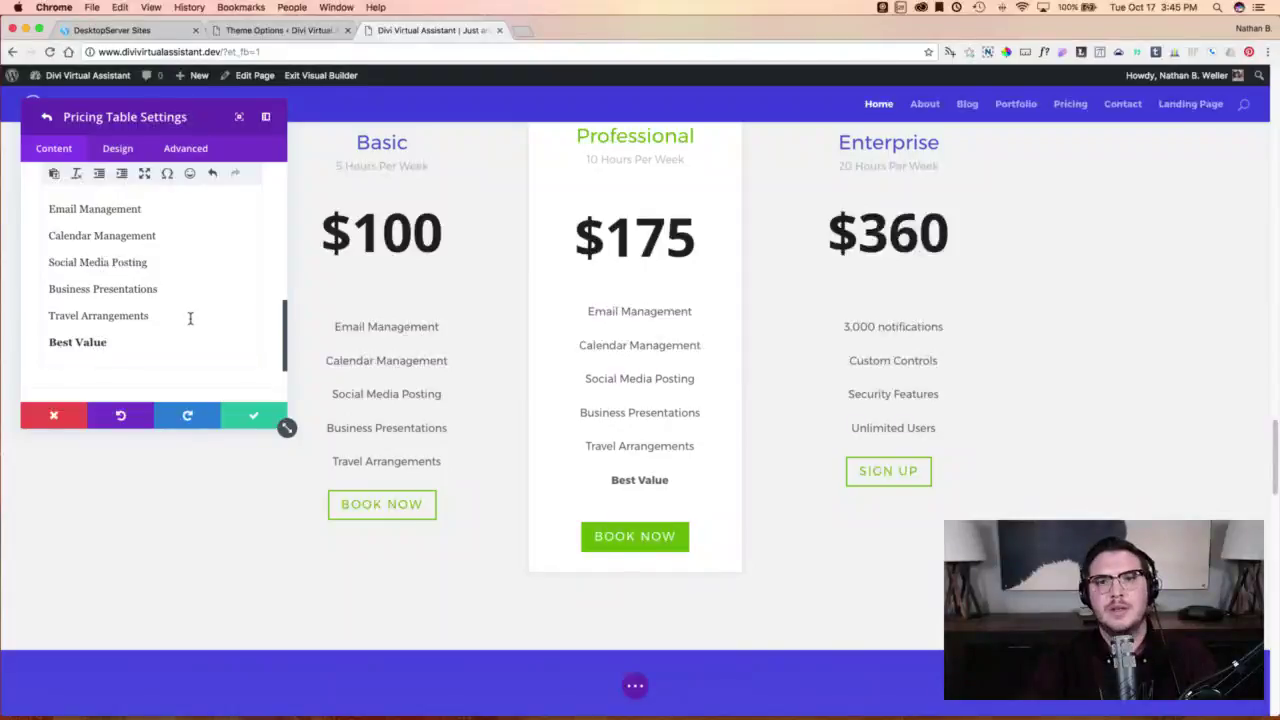
{"action": "left_click", "coordinate": [250, 416]}
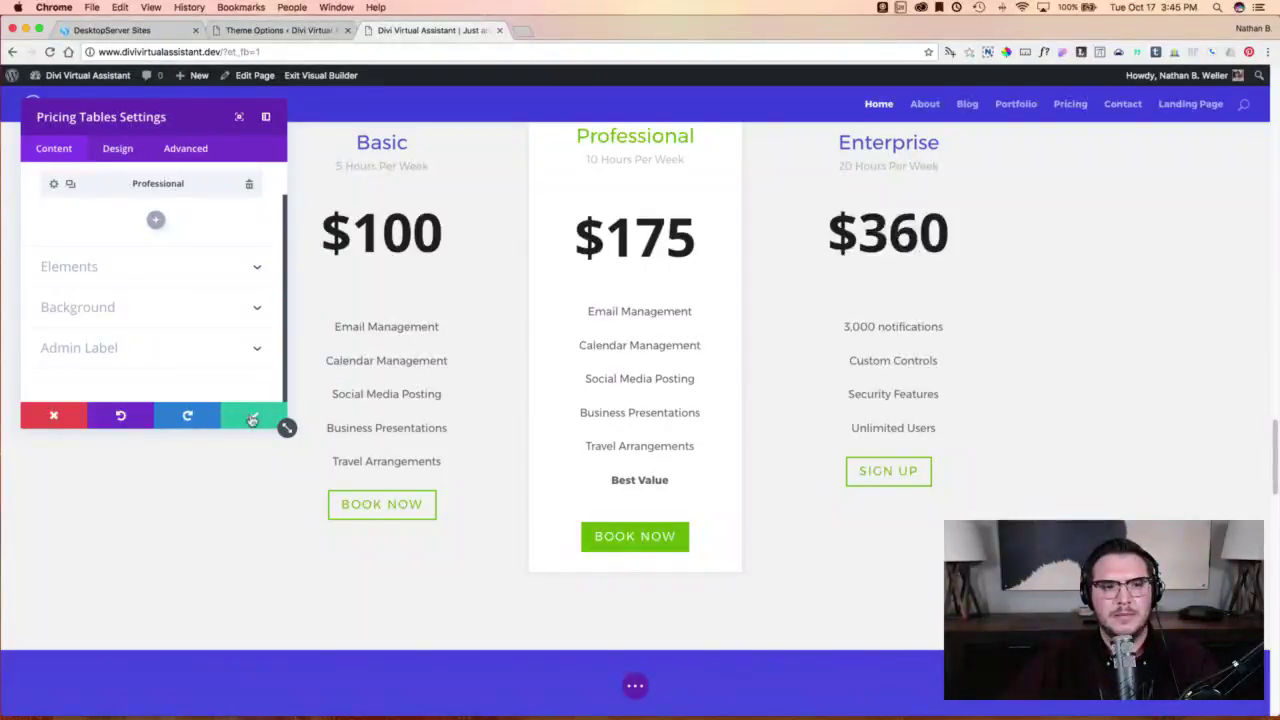
Open the Enterprise pricing table's content settings and change its button text to Book Now.
{"action": "left_click", "coordinate": [871, 137]}
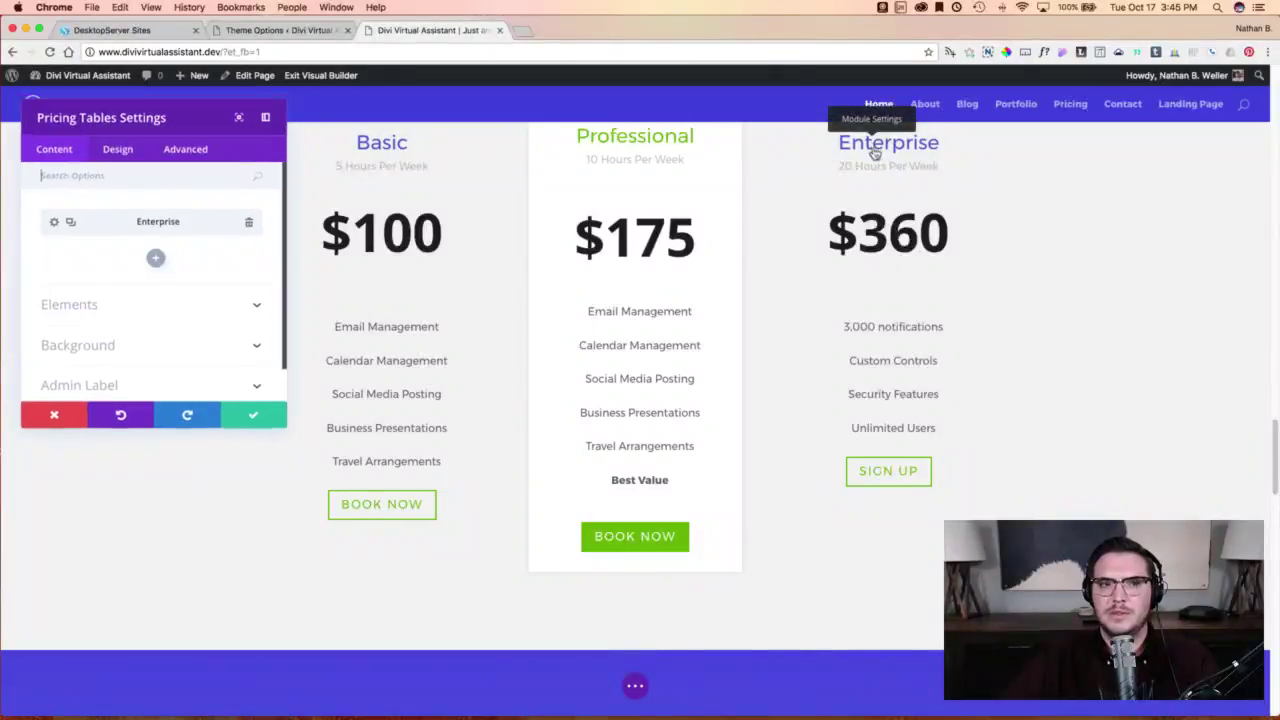
{"action": "left_click", "coordinate": [53, 222]}
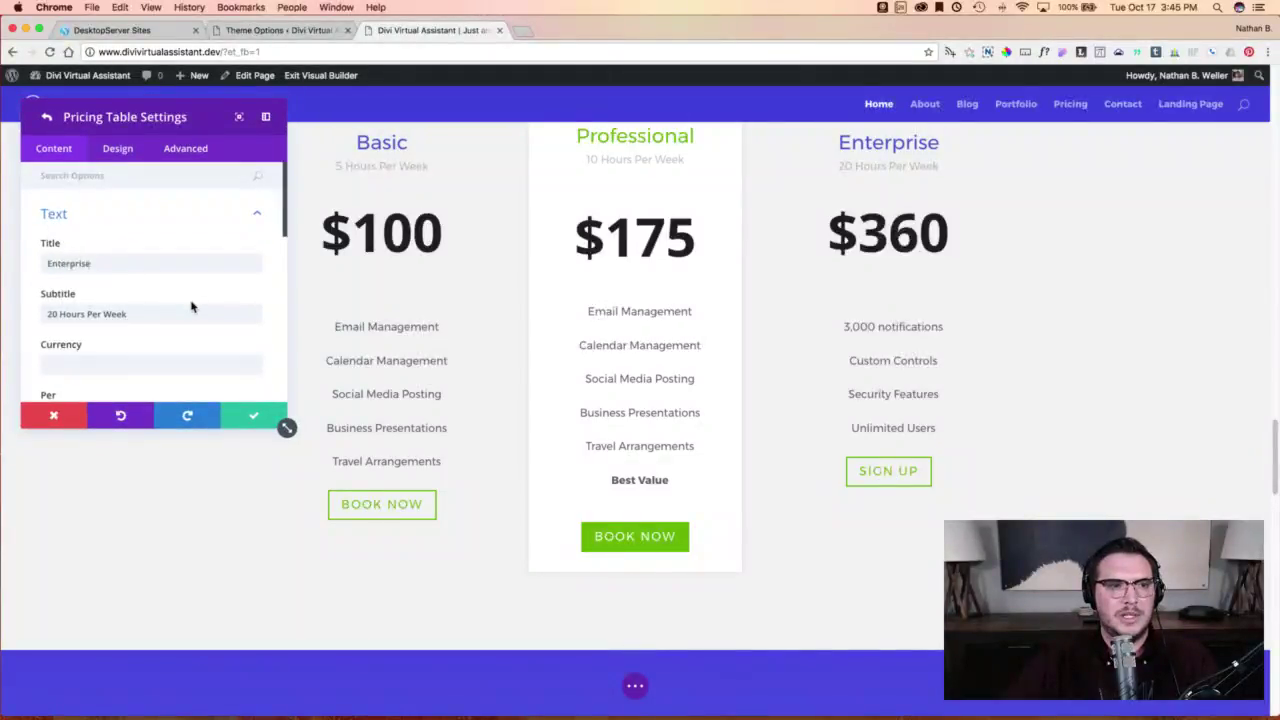
{"action": "scroll", "coordinate": [192, 304], "scroll_direction": "down", "scroll_amount": 2}
{"action": "triple_click", "coordinate": [106, 369]}
{"action": "scroll", "coordinate": [149, 336], "scroll_direction": "down", "scroll_amount": 1}
{"action": "triple_click", "coordinate": [134, 366]}
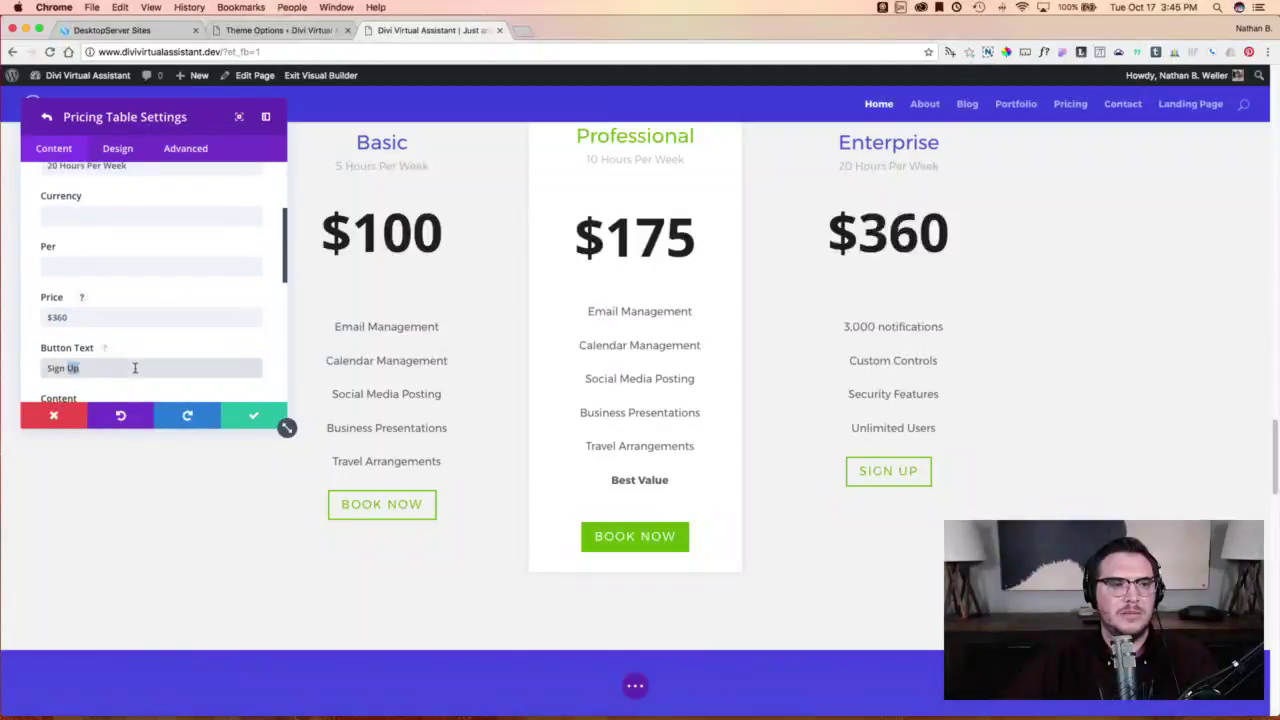
{"action": "type", "text": "Book Now"}
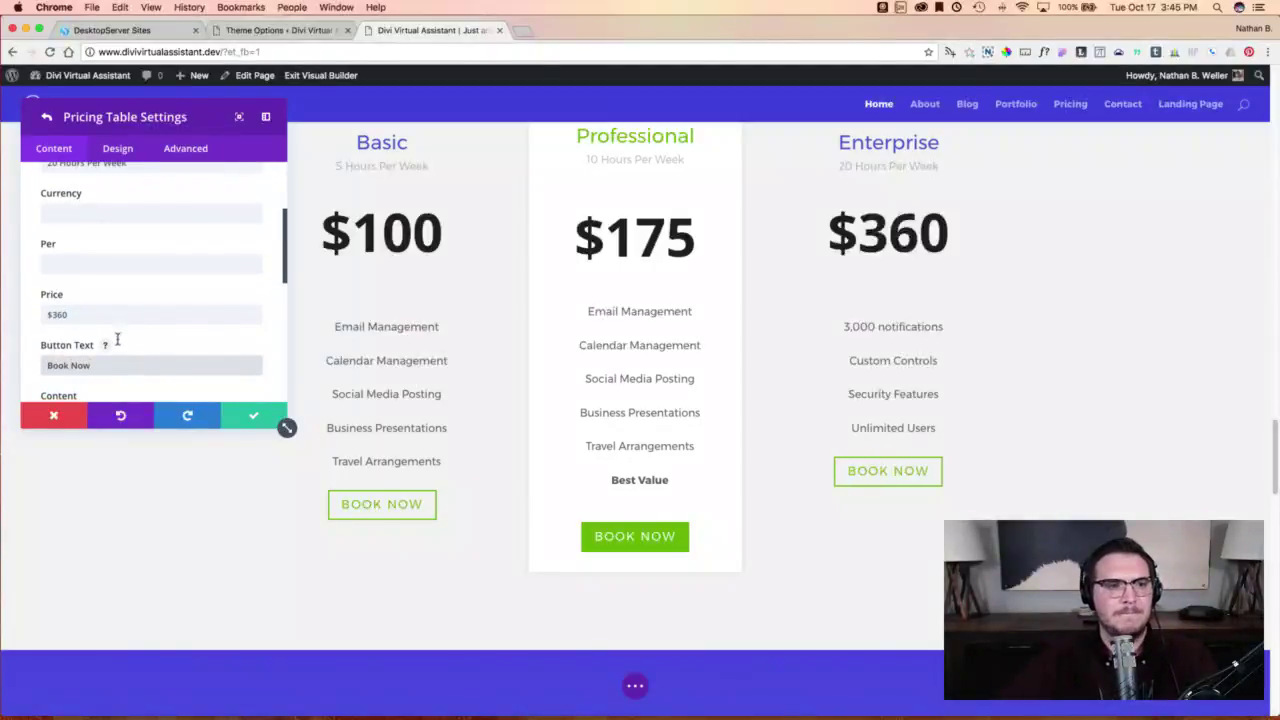
Replace the Enterprise table's feature list with the copied five lines, from Email Management to Travel Arrangements, and save the module.
{"action": "scroll", "coordinate": [117, 340], "scroll_direction": "down", "scroll_amount": 3}
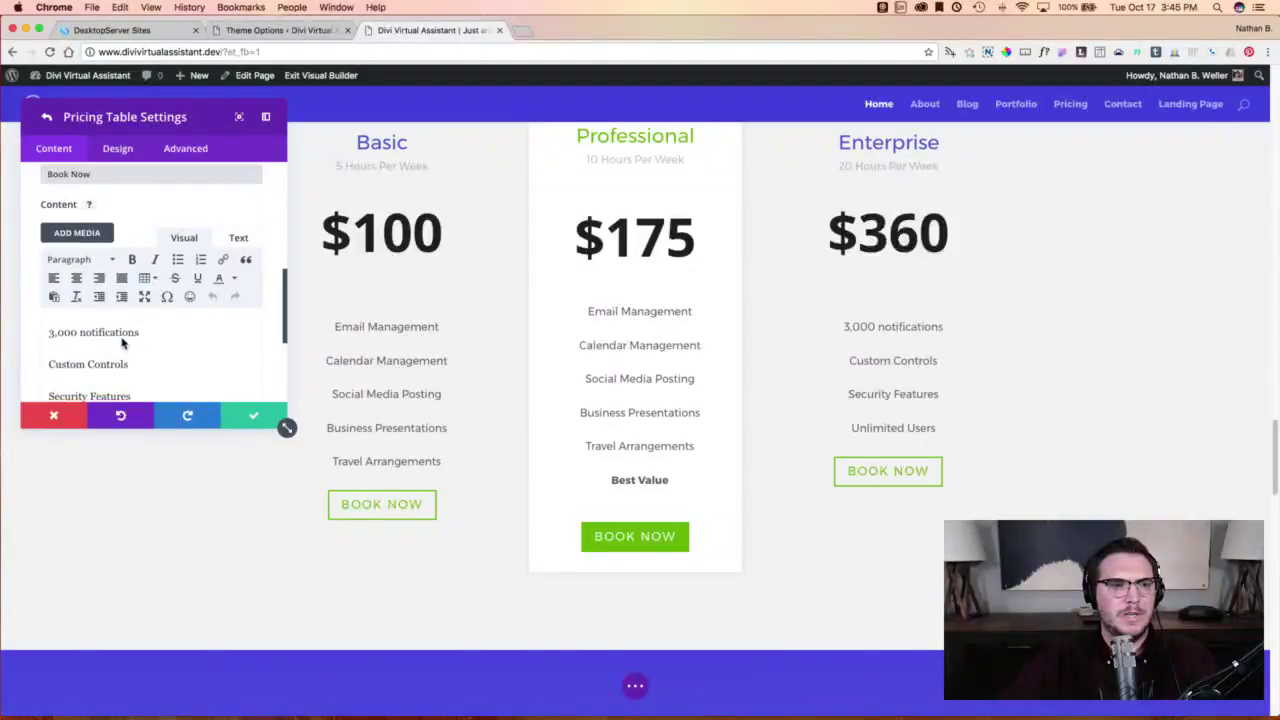
{"action": "left_click_drag", "start_coordinate": [48, 331], "coordinate": [155, 275]}
{"action": "type", "text": "Email Management Calendar Management Social Media Posting Business Presentations Travel Arrangements"}
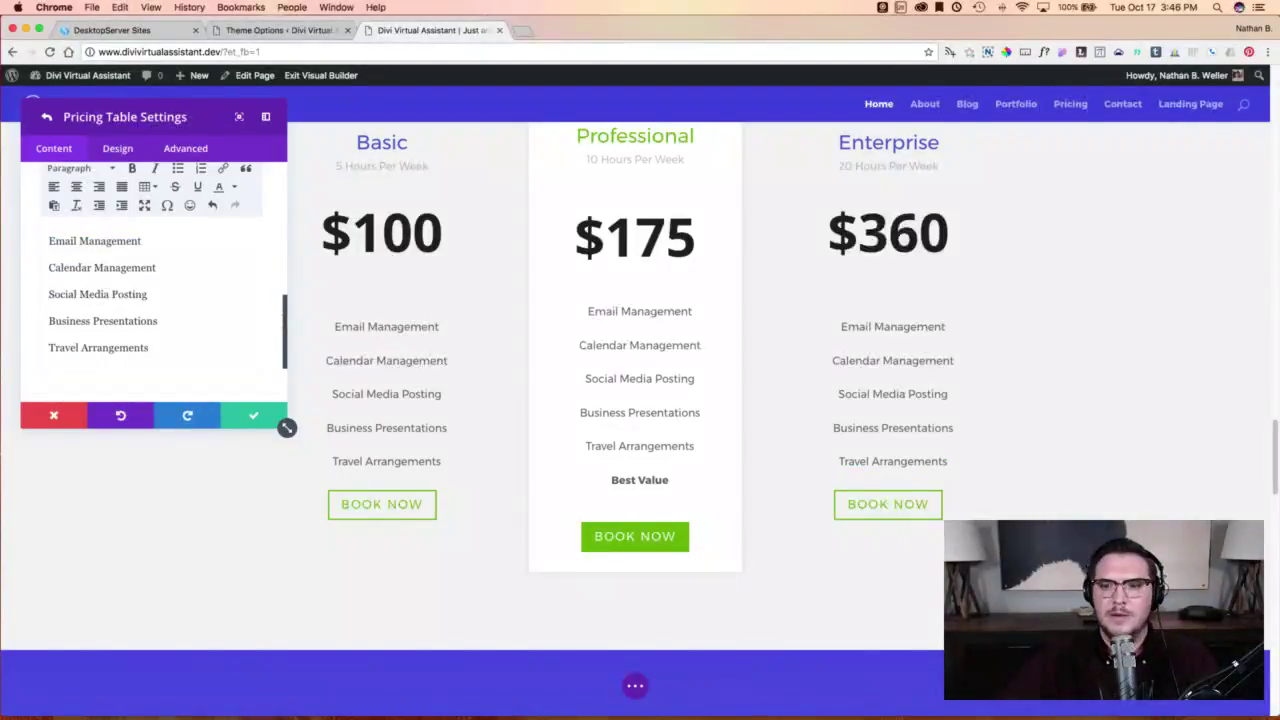
{"action": "scroll", "coordinate": [283, 328], "scroll_direction": "down", "scroll_amount": 2}
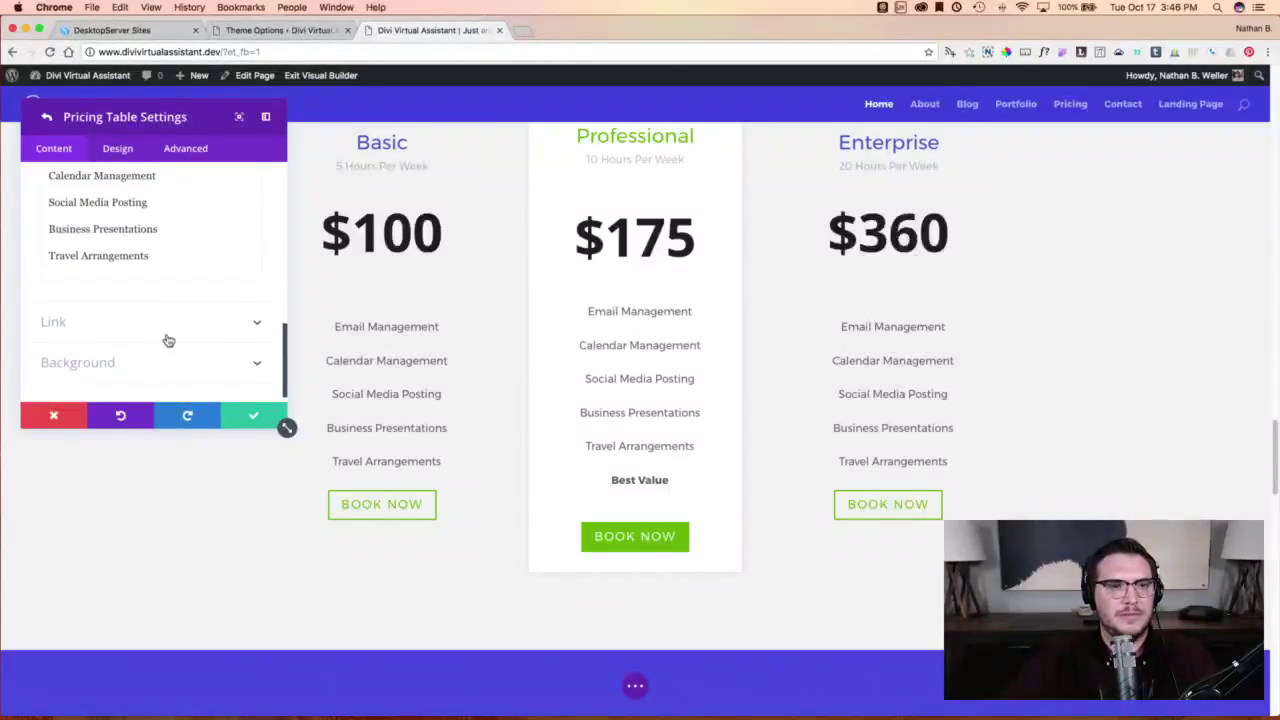
{"action": "left_click", "coordinate": [253, 418]}
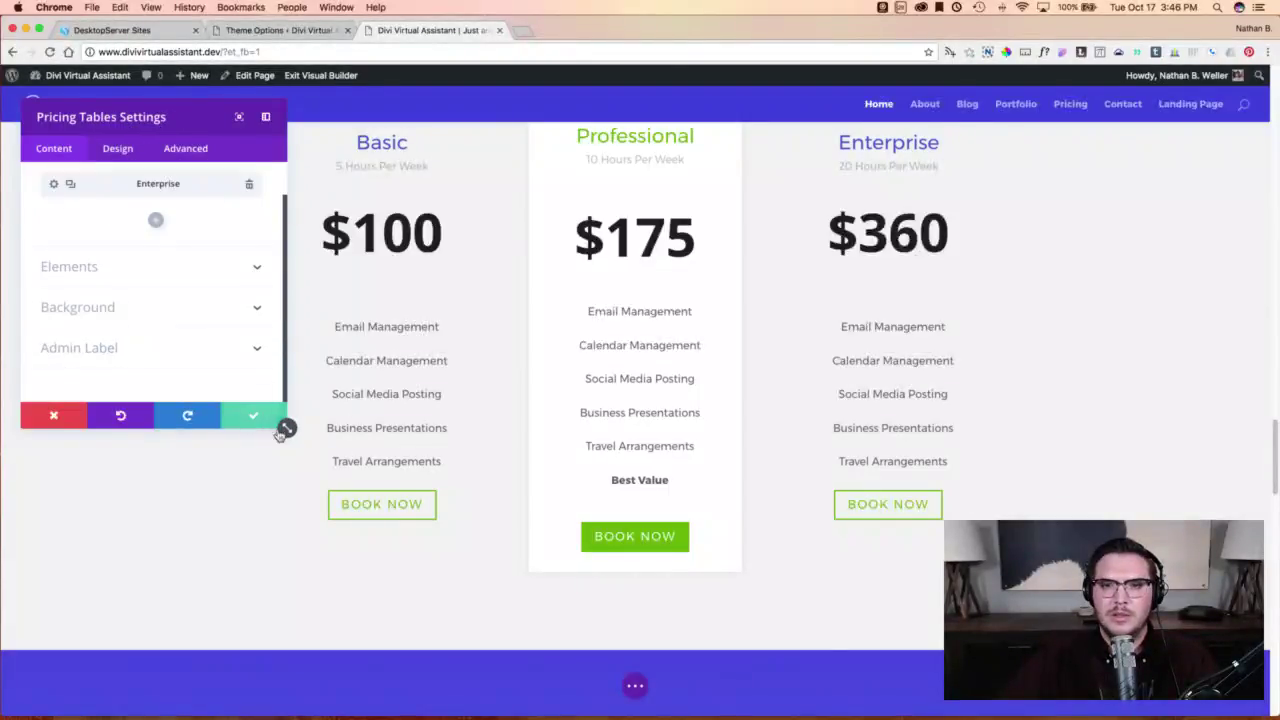
{"action": "left_click", "coordinate": [239, 413]}
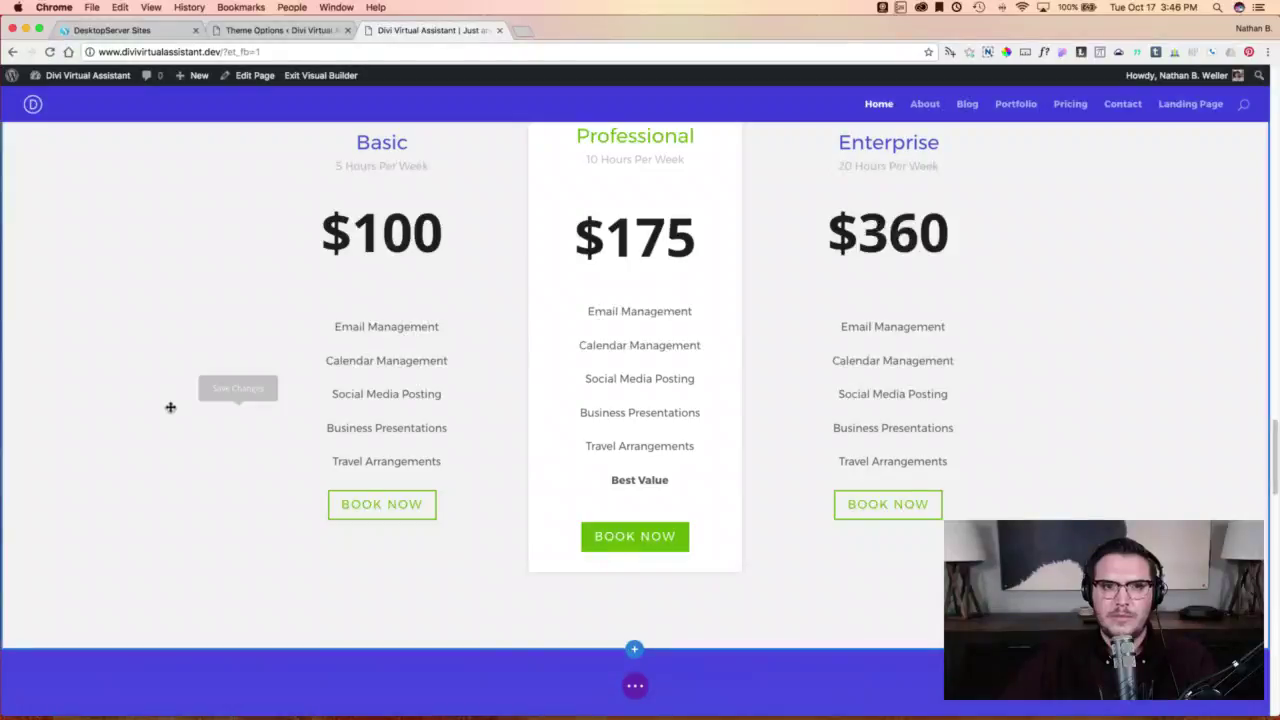
Review the home page from the pricing tables down to the contact form and back up to the header.
{"action": "scroll", "coordinate": [166, 409], "scroll_direction": "up", "scroll_amount": 4}
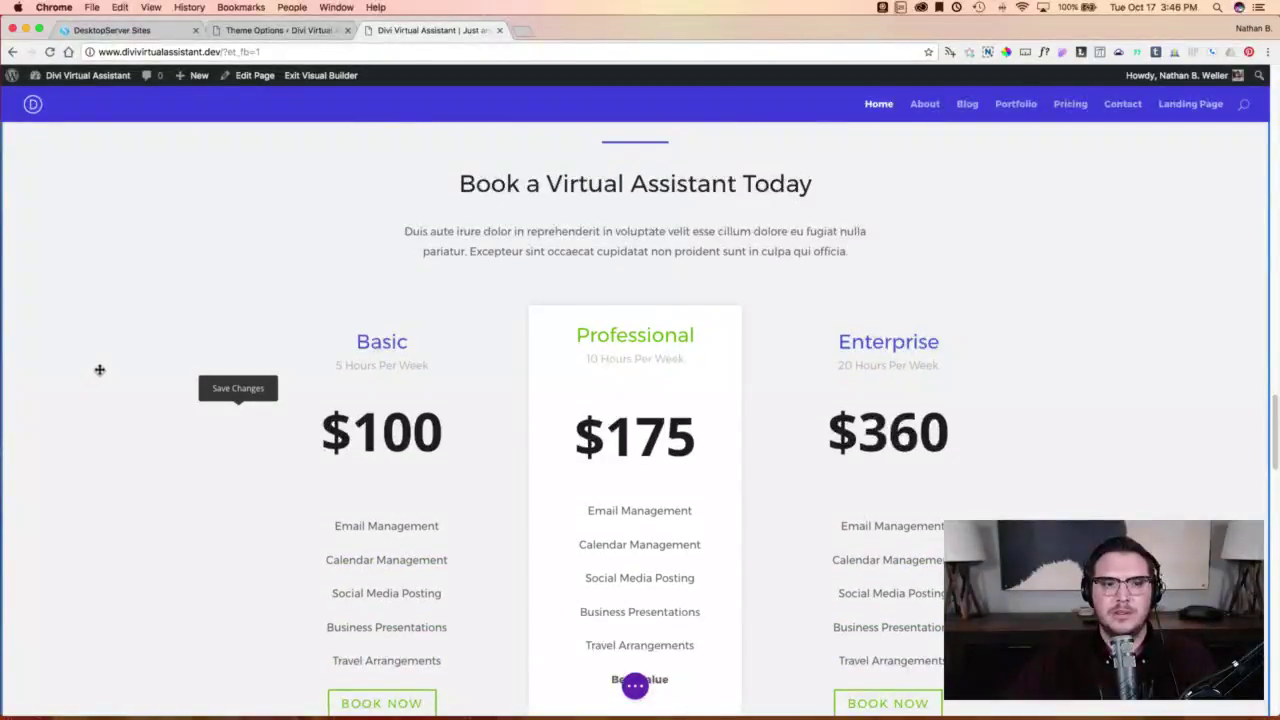
{"action": "scroll", "coordinate": [100, 368], "scroll_direction": "down", "scroll_amount": 2}
{"action": "scroll", "coordinate": [98, 373], "scroll_direction": "down", "scroll_amount": 10}
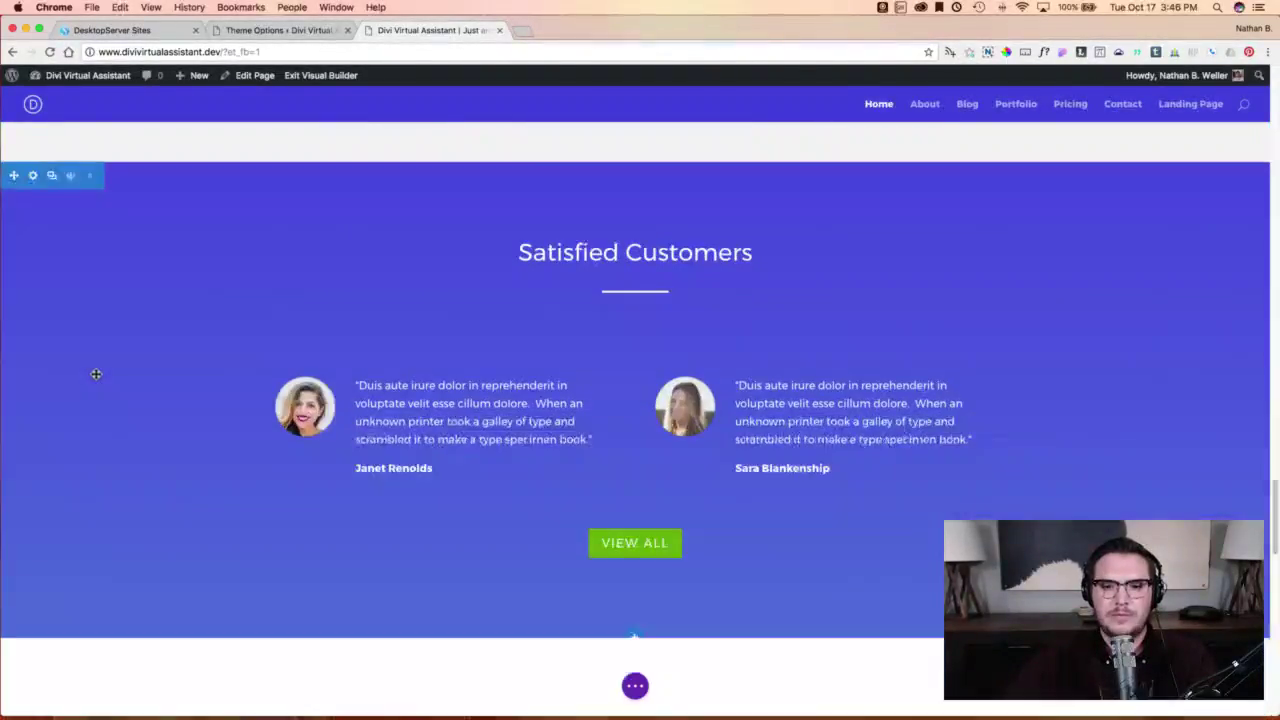
{"action": "scroll", "coordinate": [93, 376], "scroll_direction": "down", "scroll_amount": 10}
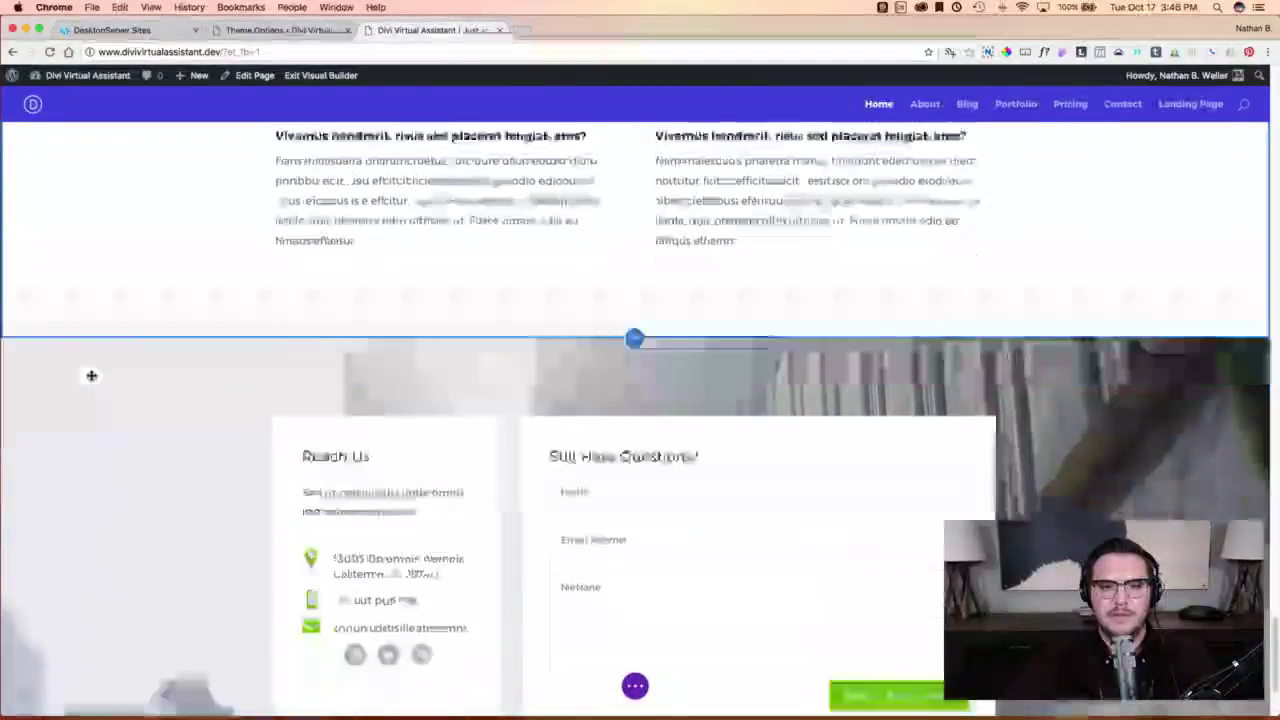
{"action": "scroll", "coordinate": [90, 375], "scroll_direction": "up", "scroll_amount": 20}
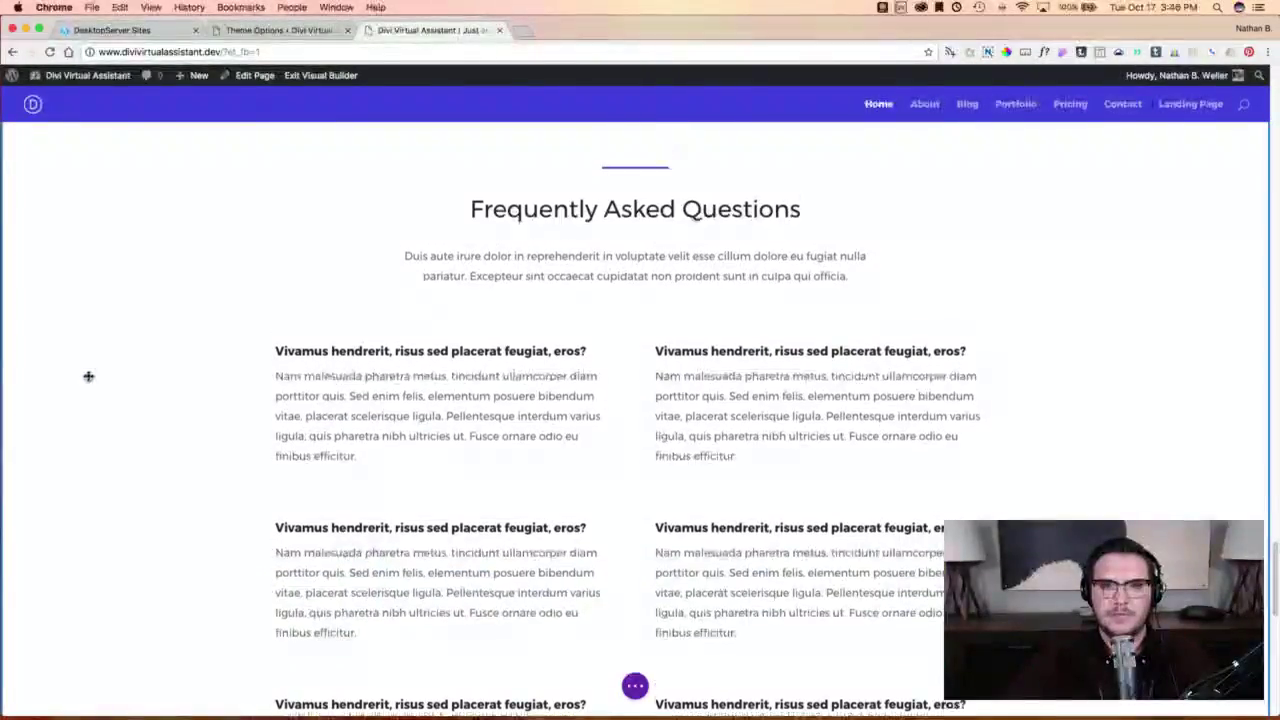
{"action": "scroll", "coordinate": [86, 376], "scroll_direction": "up", "scroll_amount": 20}
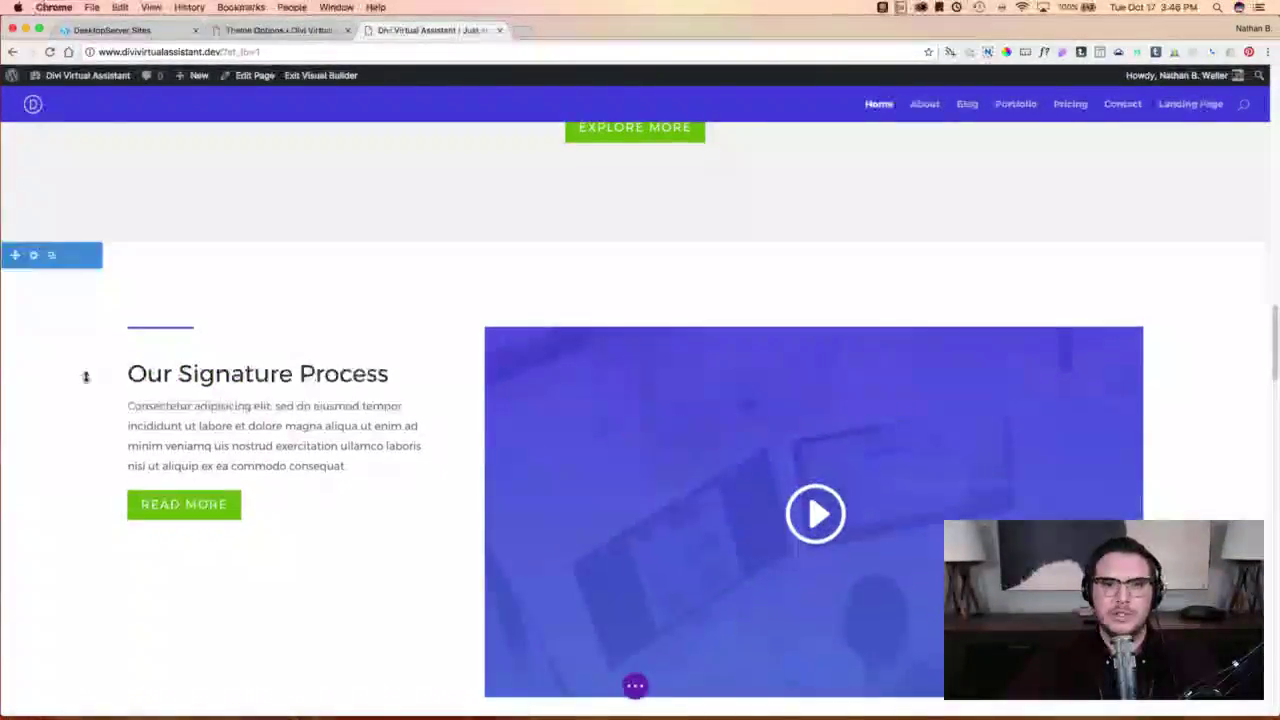
{"action": "scroll", "coordinate": [88, 376], "scroll_direction": "up", "scroll_amount": 20}
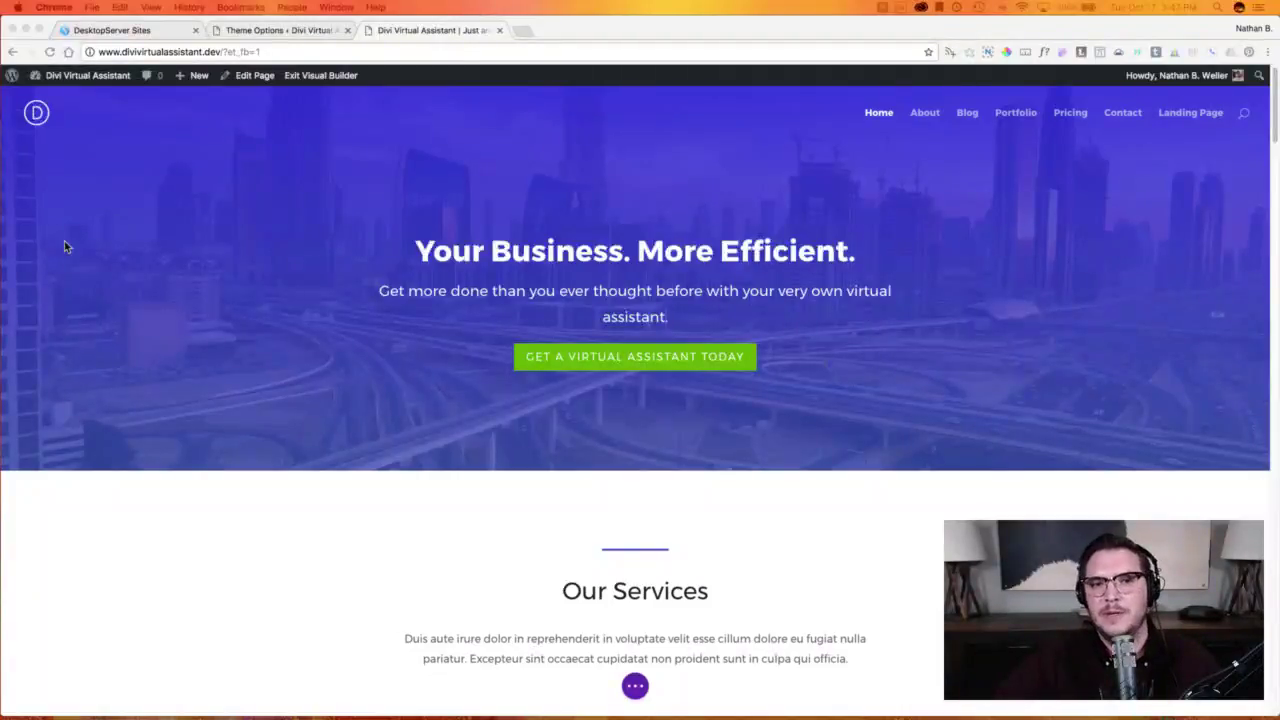
{"action": "left_click", "coordinate": [318, 307]}
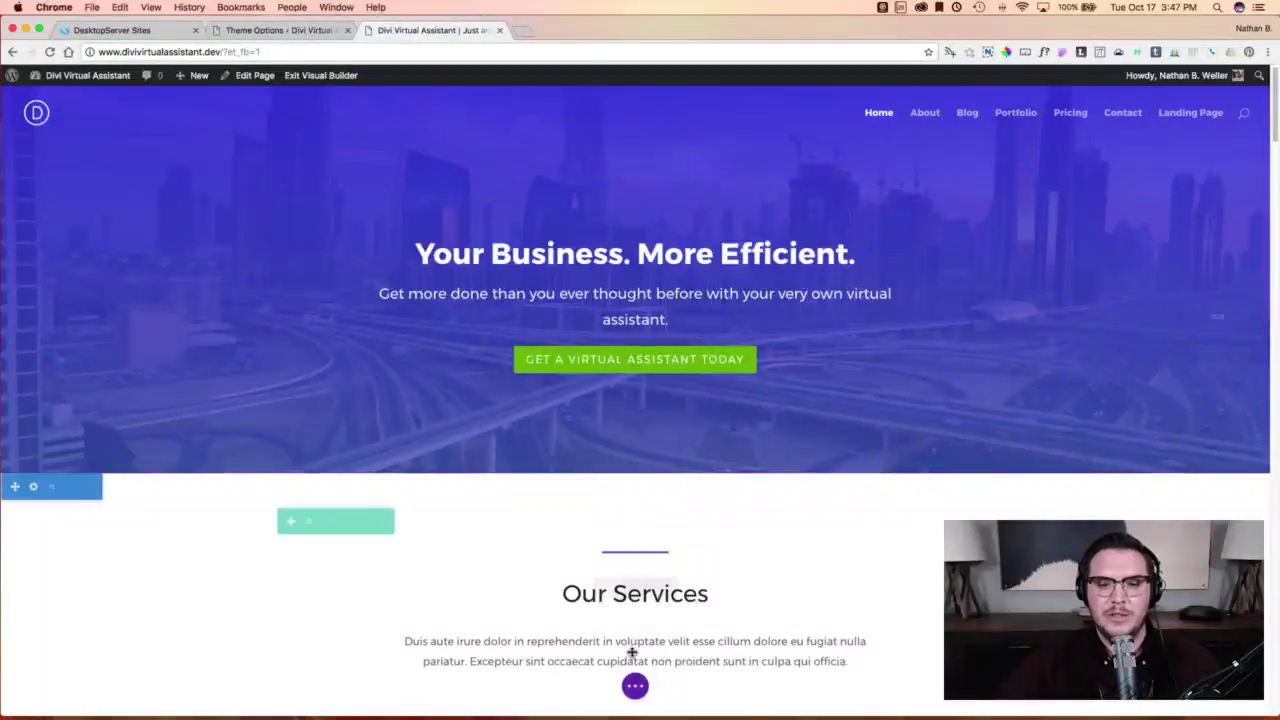
Switch the builder to the phone preview and examine how the header and Our Services sections are laid out.
{"action": "left_click", "coordinate": [635, 687]}
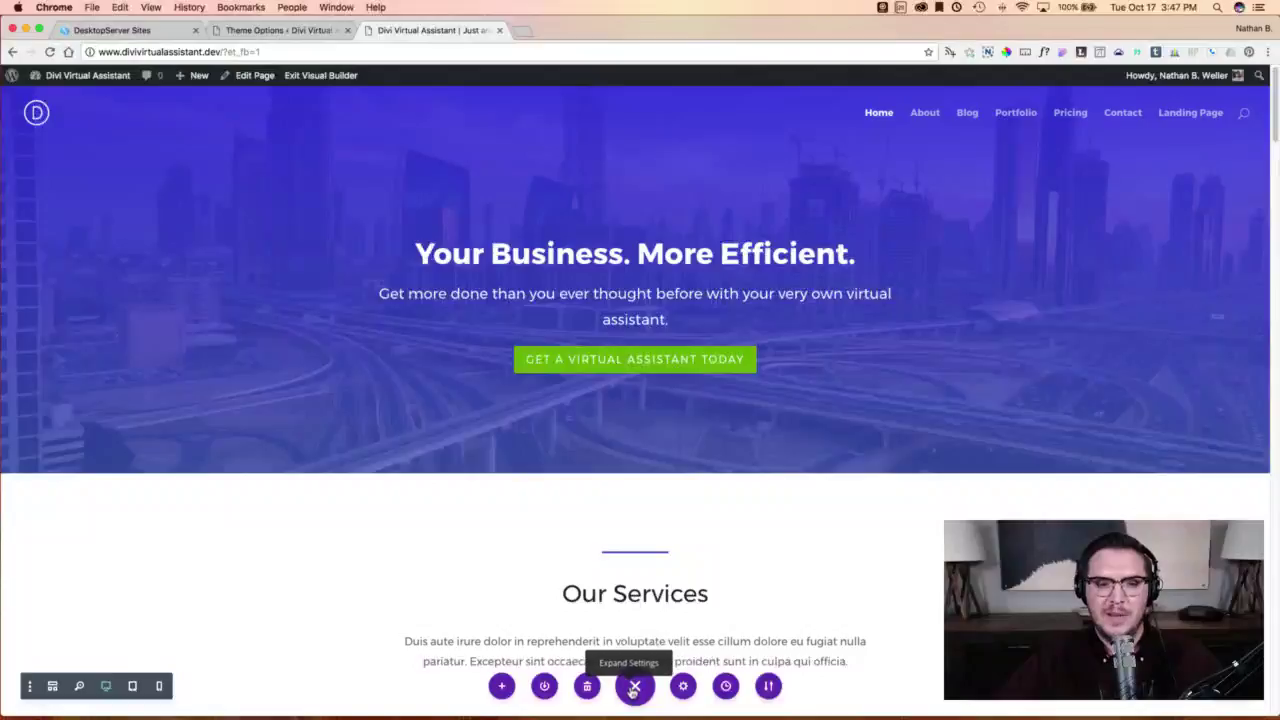
{"action": "left_click", "coordinate": [132, 687]}
{"action": "left_click", "coordinate": [159, 687]}
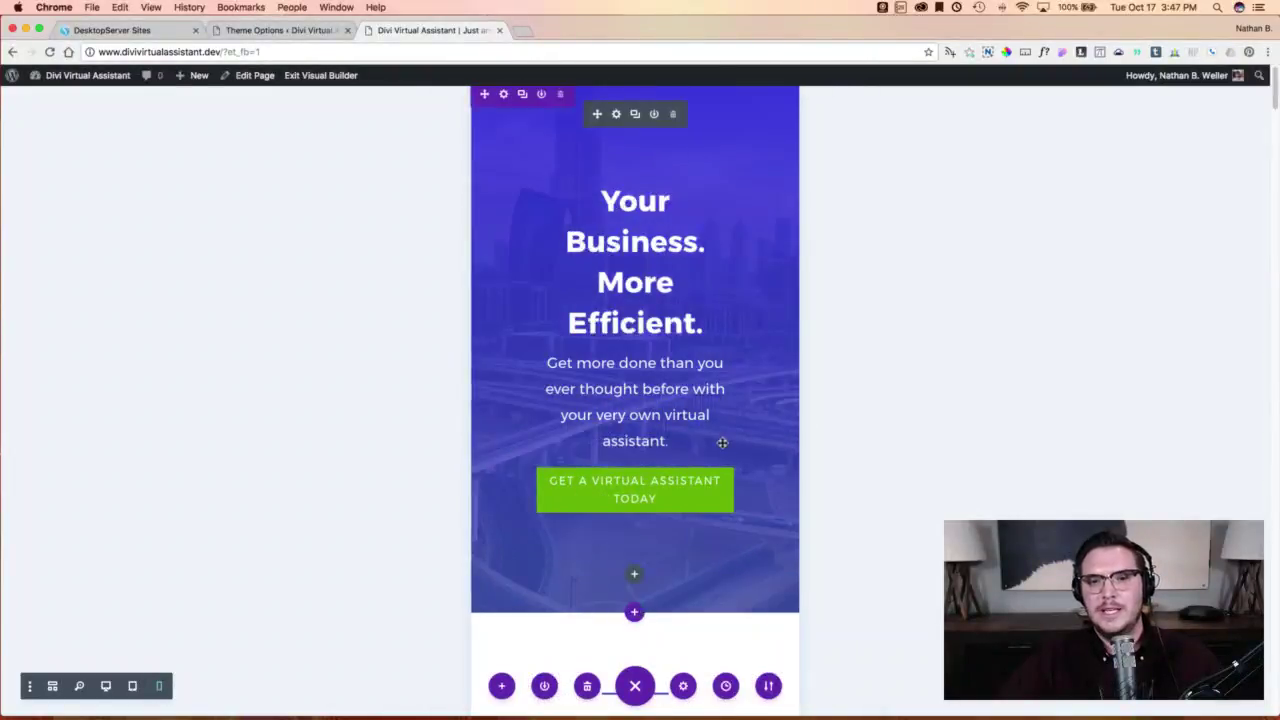
{"action": "scroll", "coordinate": [760, 344], "scroll_direction": "down", "scroll_amount": 2}
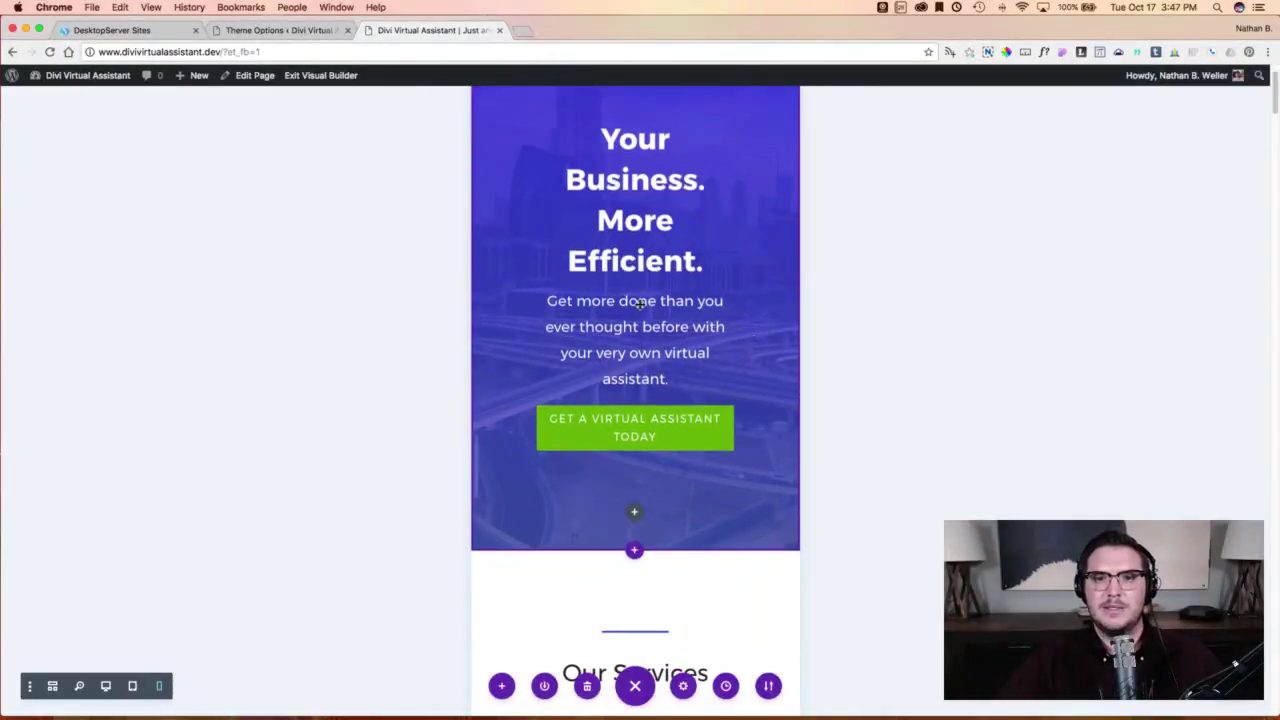
{"action": "scroll", "coordinate": [783, 389], "scroll_direction": "down", "scroll_amount": 10}
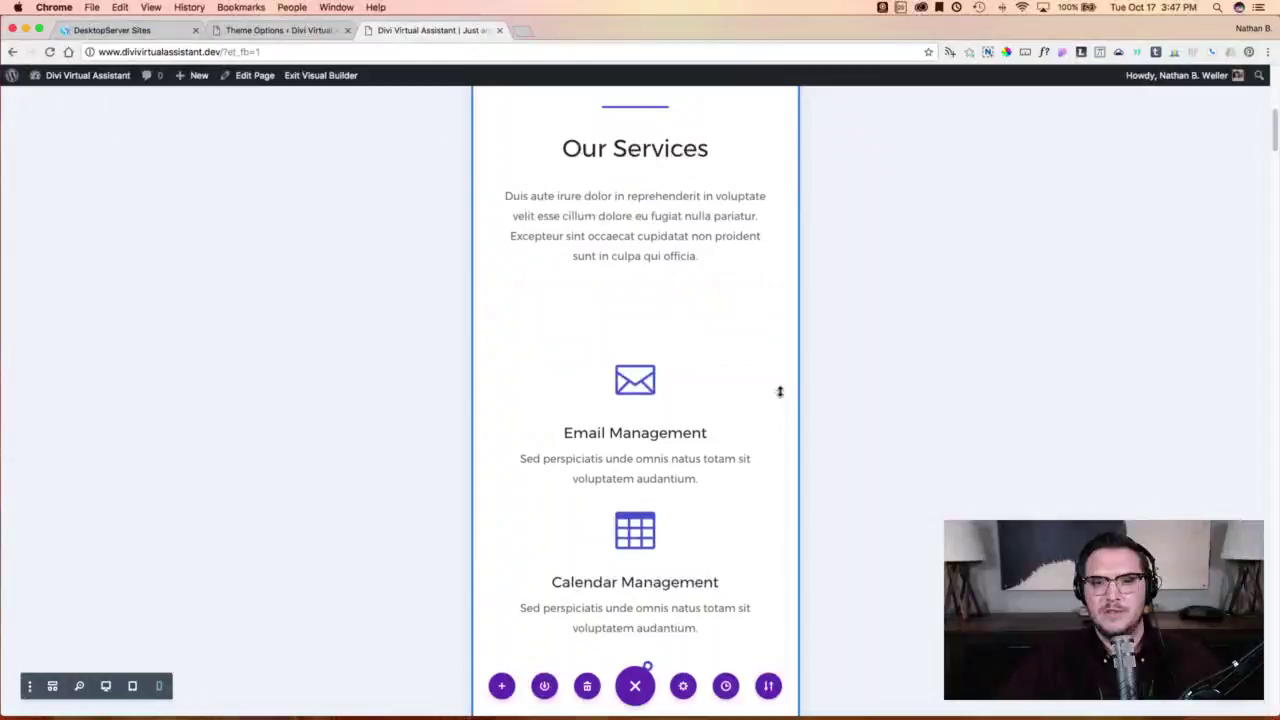
{"action": "scroll", "coordinate": [778, 391], "scroll_direction": "down", "scroll_amount": 5}
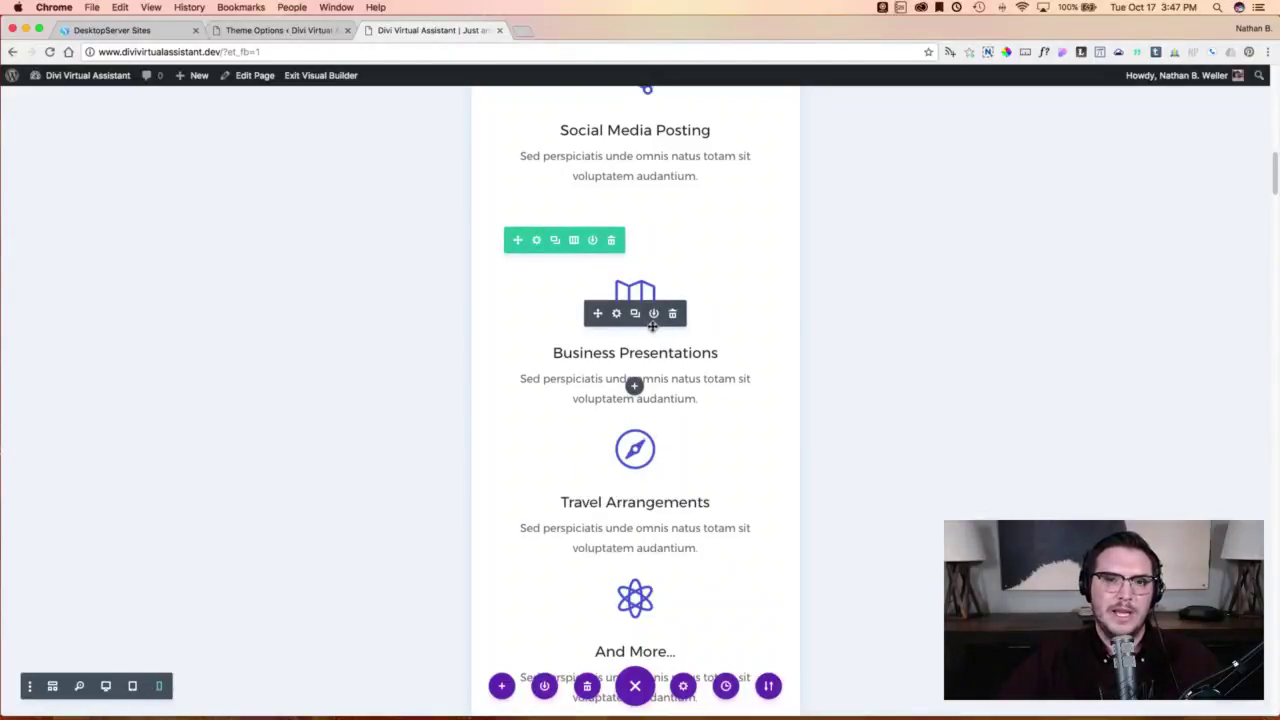
{"action": "scroll", "coordinate": [652, 325], "scroll_direction": "up", "scroll_amount": 15}
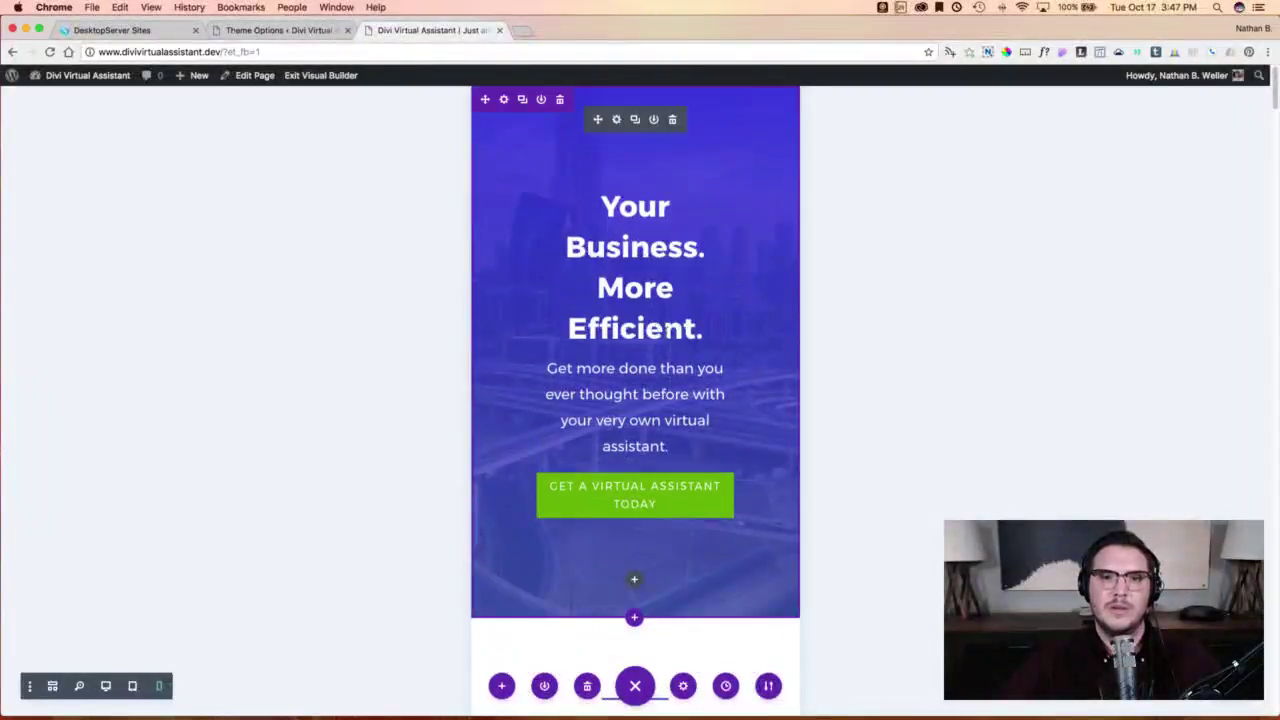
{"action": "scroll", "coordinate": [635, 400], "scroll_direction": "down", "scroll_amount": 1}
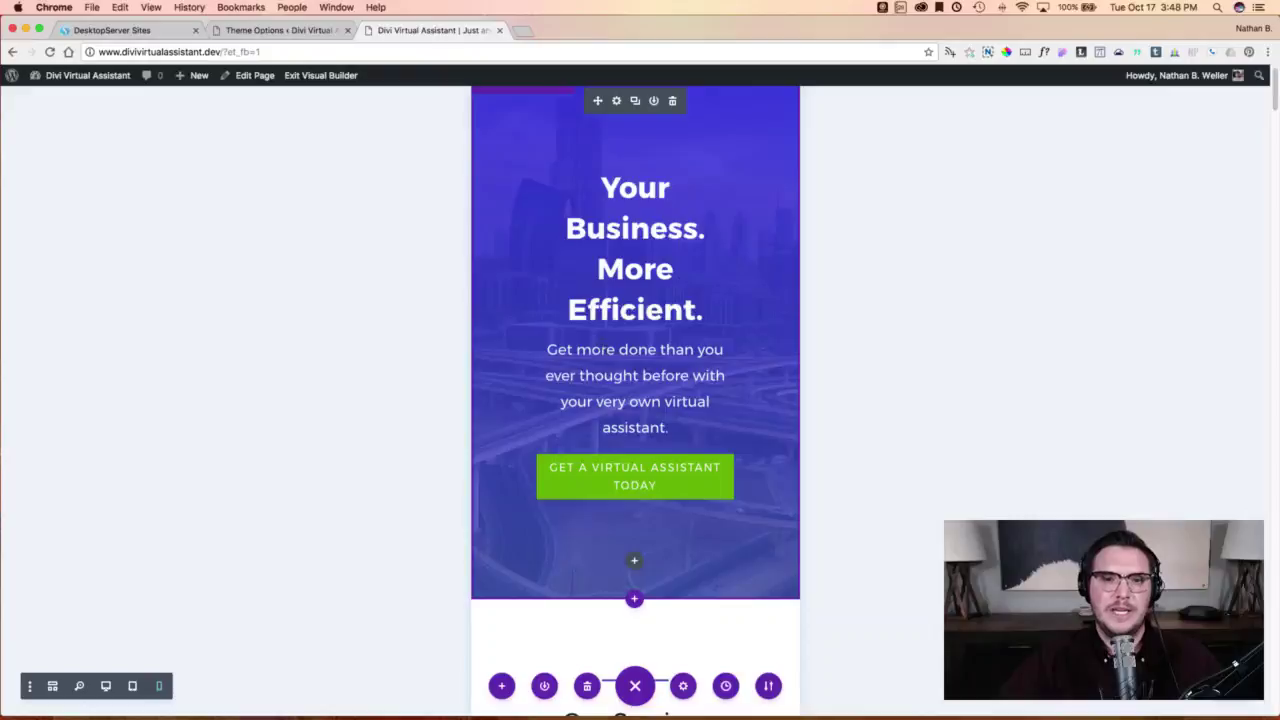
{"action": "scroll", "coordinate": [640, 480], "scroll_direction": "down", "scroll_amount": 5}
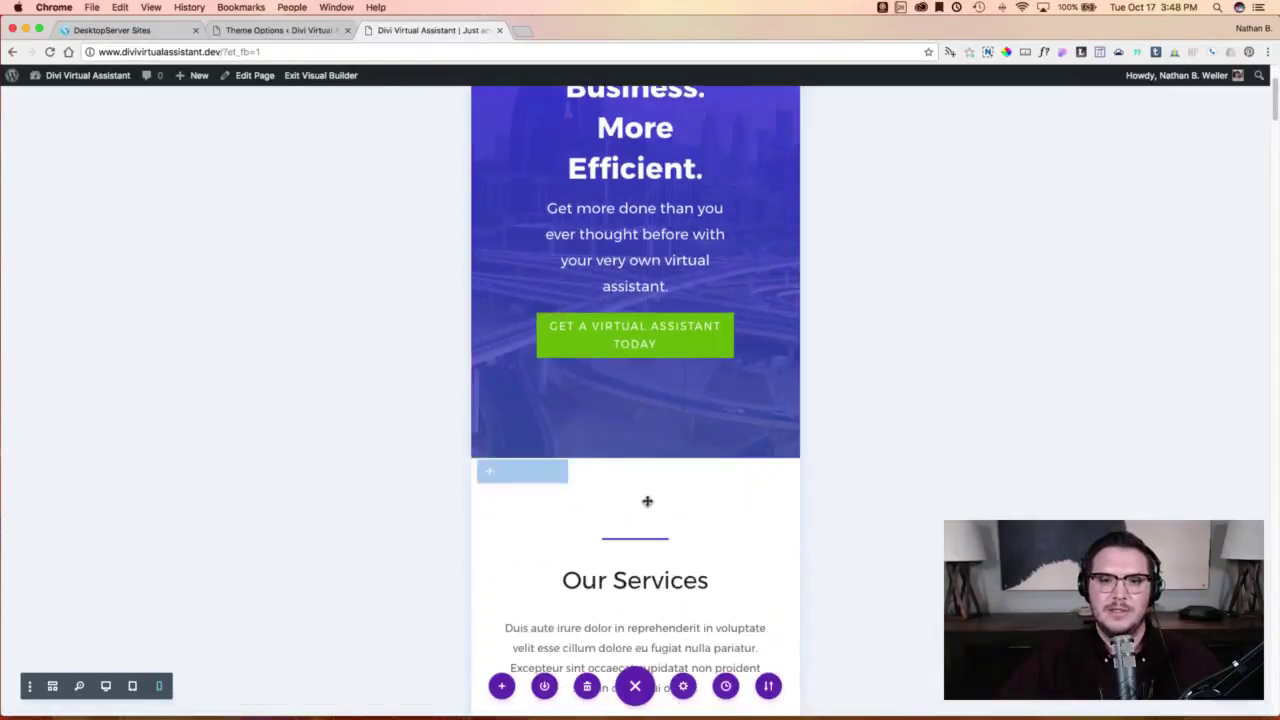
{"action": "scroll", "coordinate": [671, 511], "scroll_direction": "down", "scroll_amount": 15}
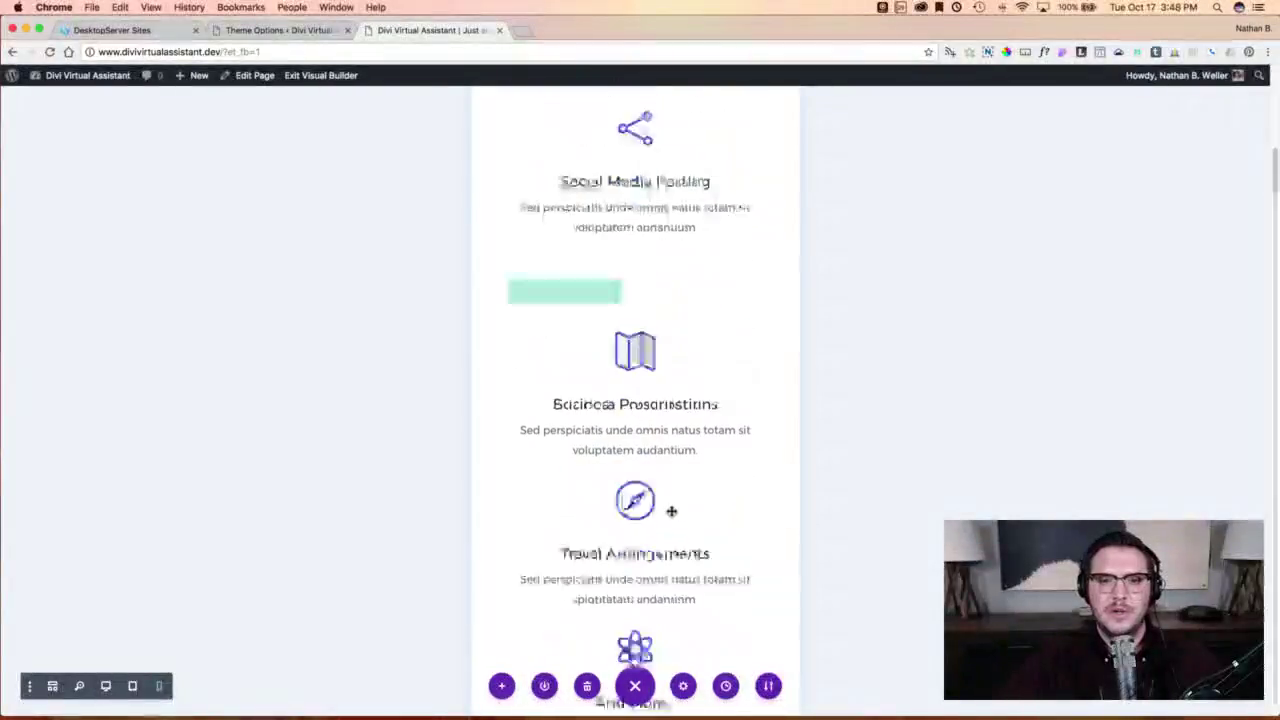
Examine the case study sections in the phone and tablet previews, and return the builder to the desktop preview.
{"action": "scroll", "coordinate": [134, 680], "scroll_direction": "up", "scroll_amount": 1}
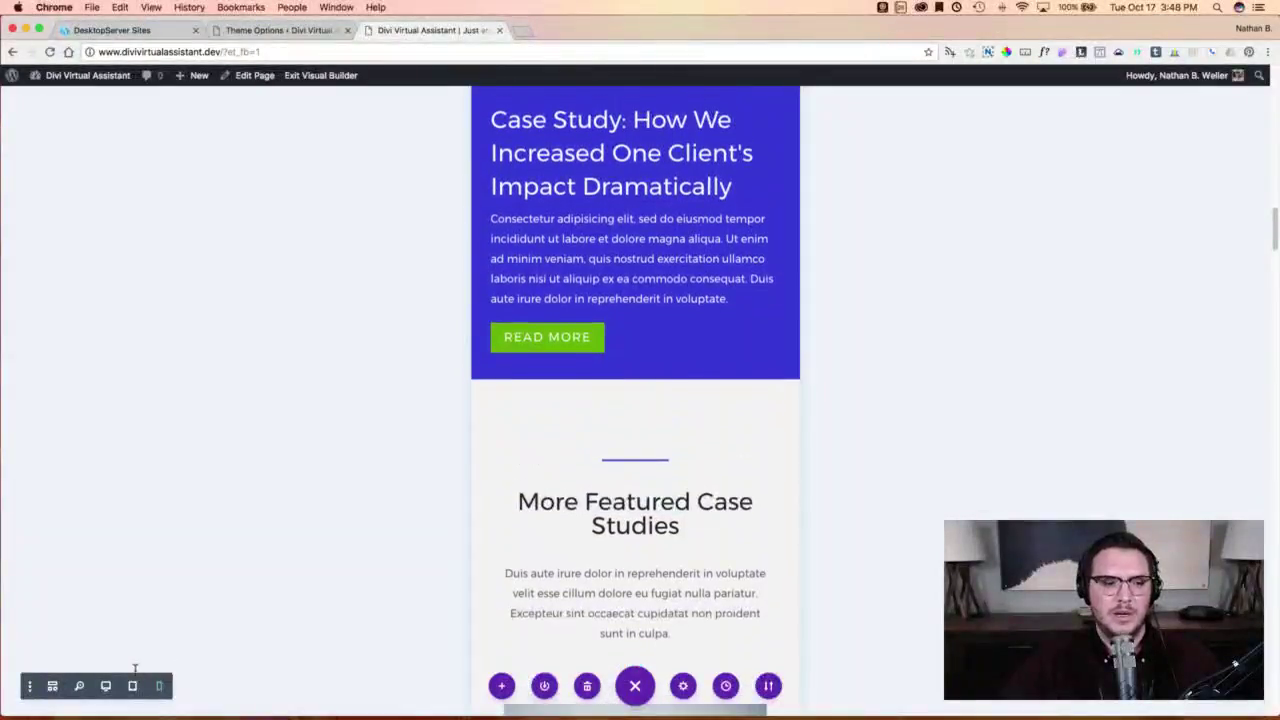
{"action": "left_click", "coordinate": [134, 688]}
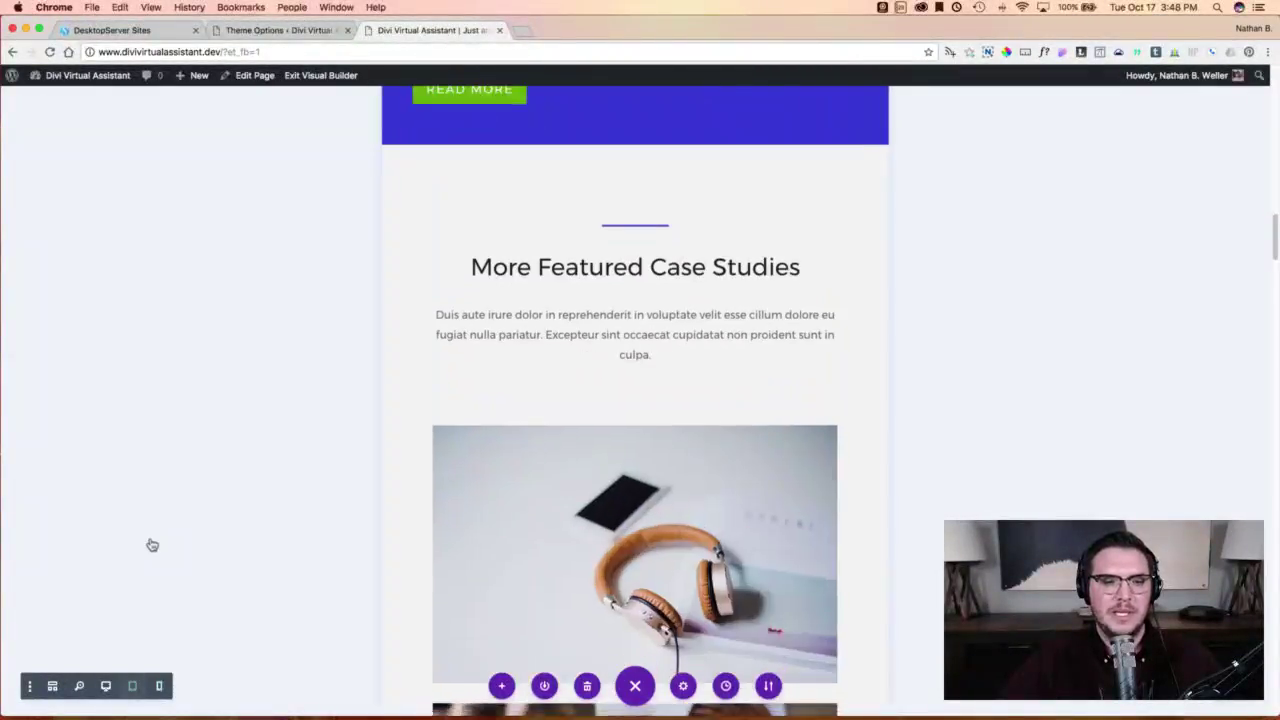
{"action": "left_click", "coordinate": [106, 688]}
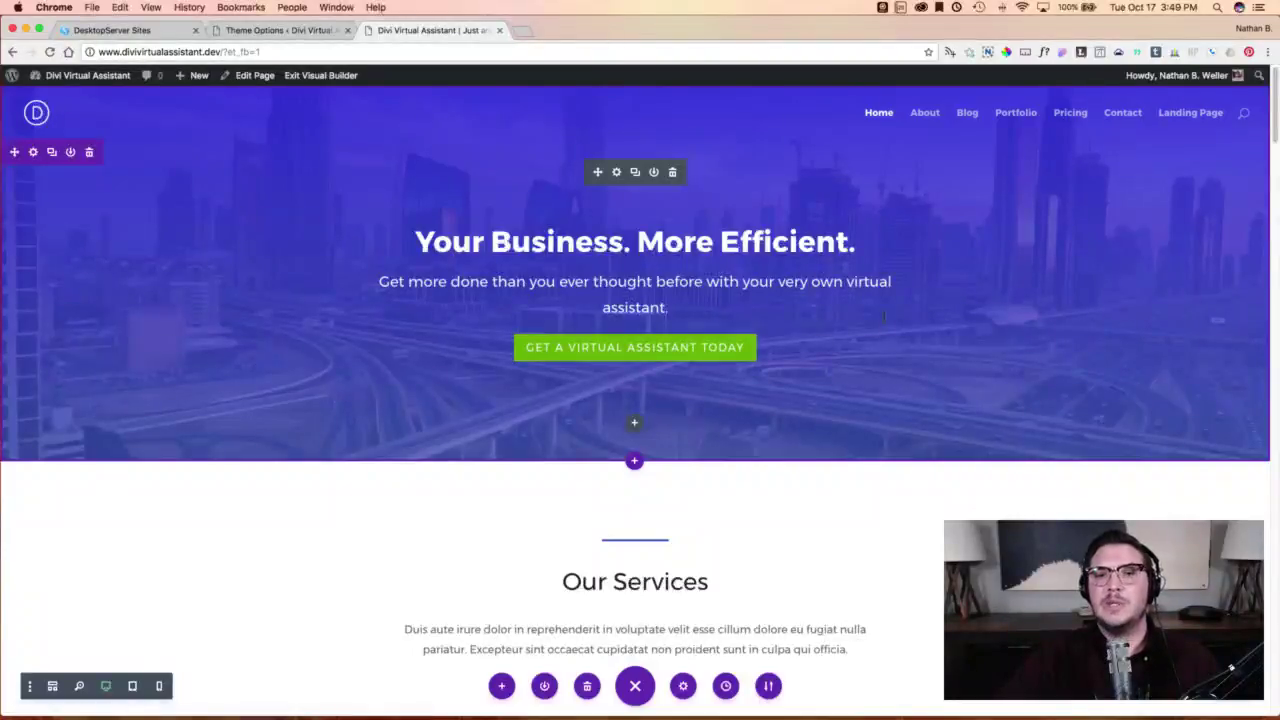
Check the desktop layout down to the Book a Virtual Assistant Today pricing tables and exit the Visual Builder.
{"action": "scroll", "coordinate": [883, 317], "scroll_direction": "down", "scroll_amount": 20}
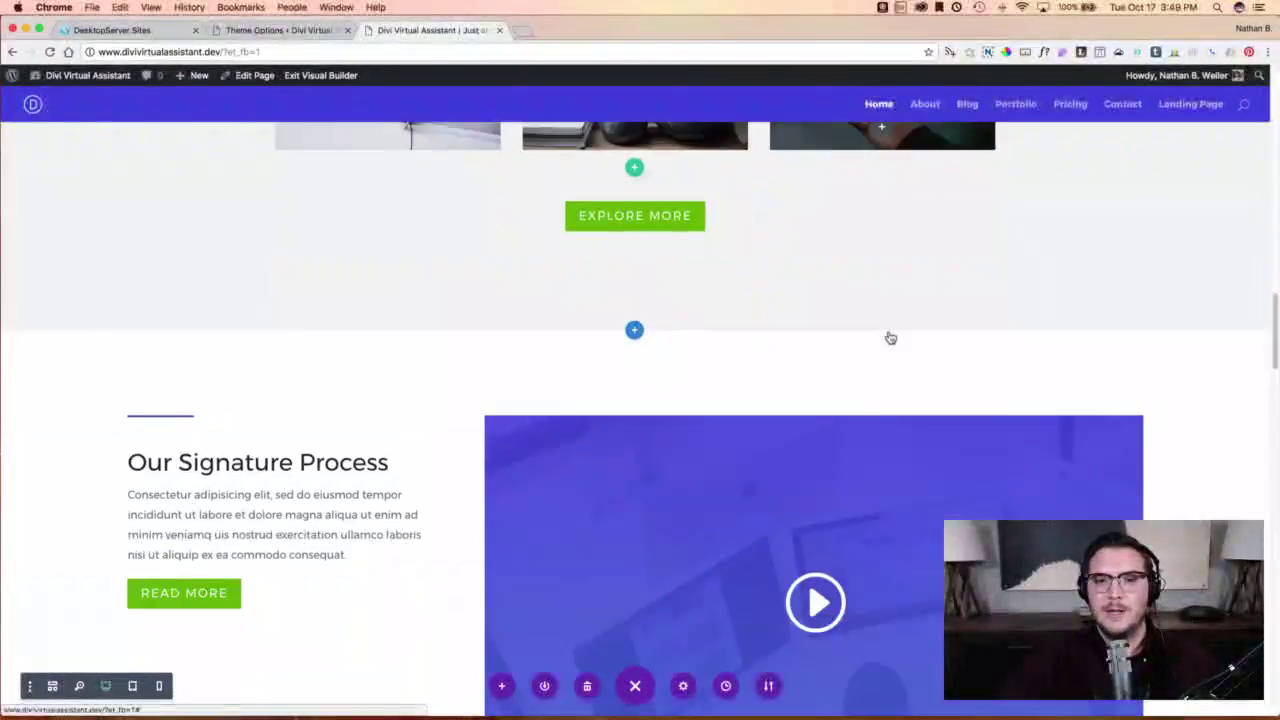
{"action": "scroll", "coordinate": [891, 338], "scroll_direction": "down", "scroll_amount": 5}
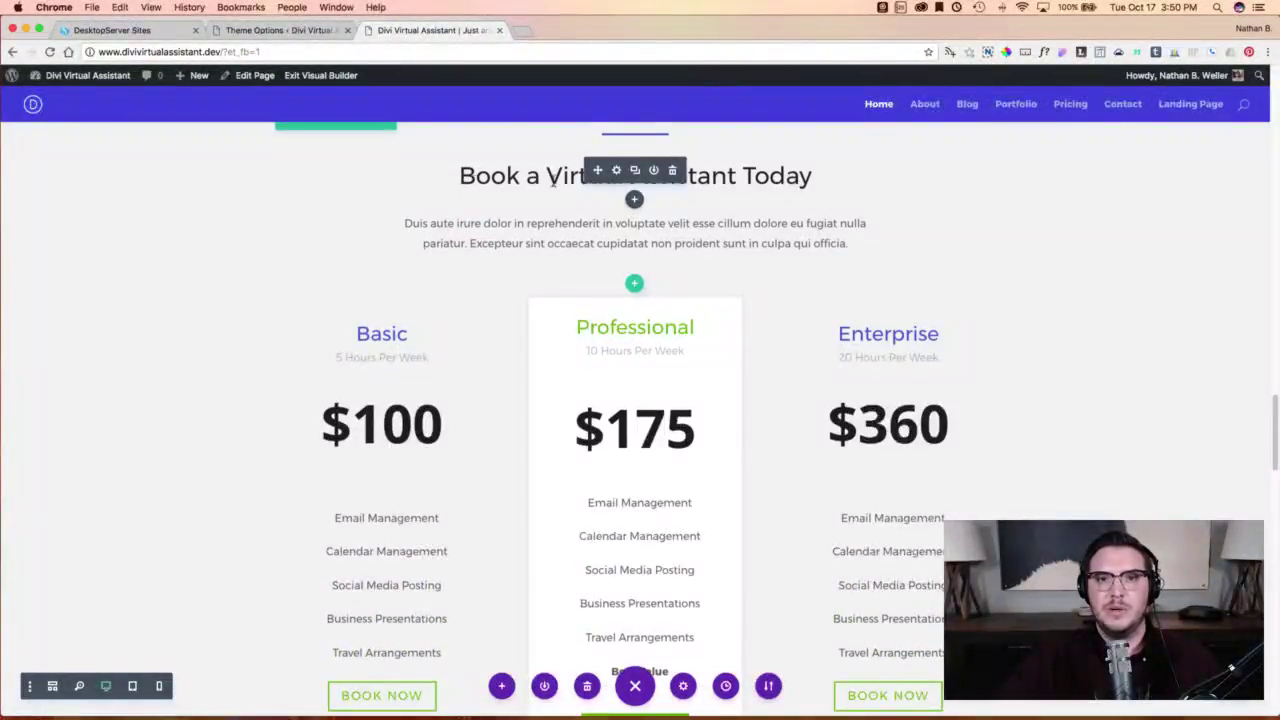
{"action": "scroll", "coordinate": [920, 224], "scroll_direction": "down", "scroll_amount": 4}
{"action": "scroll", "coordinate": [763, 500], "scroll_direction": "up", "scroll_amount": 2}
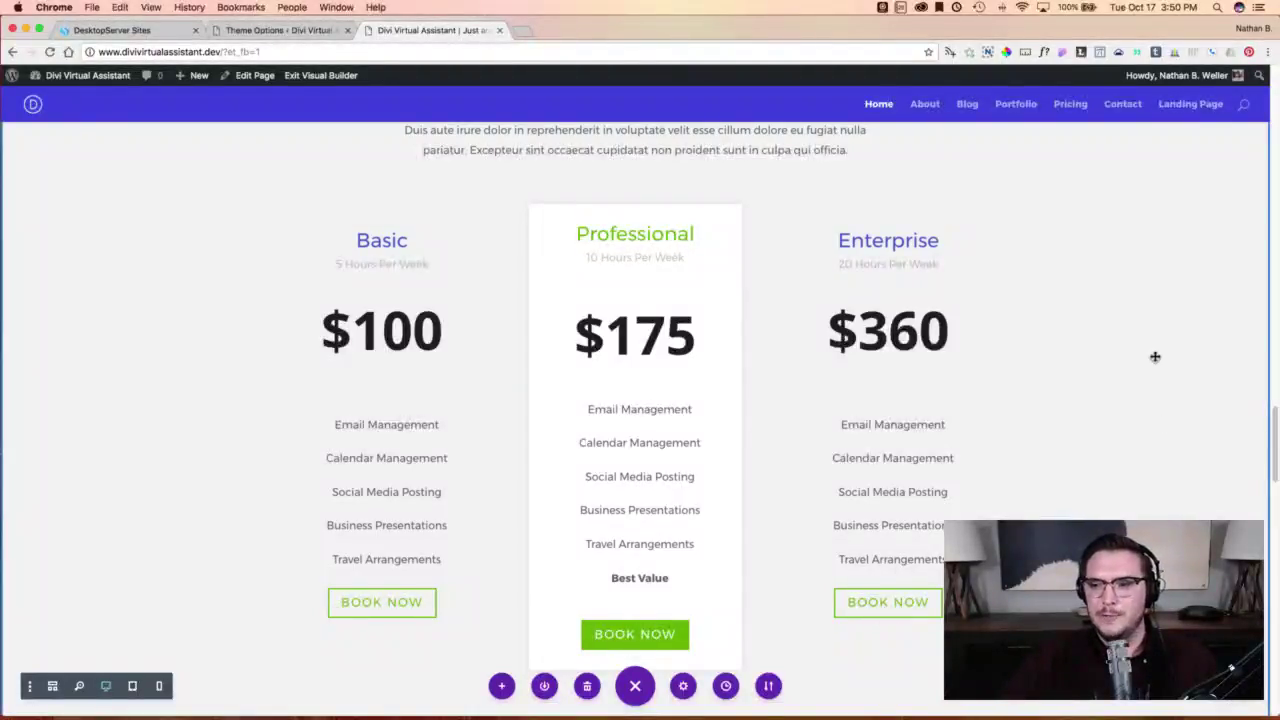
{"action": "left_click", "coordinate": [317, 80]}
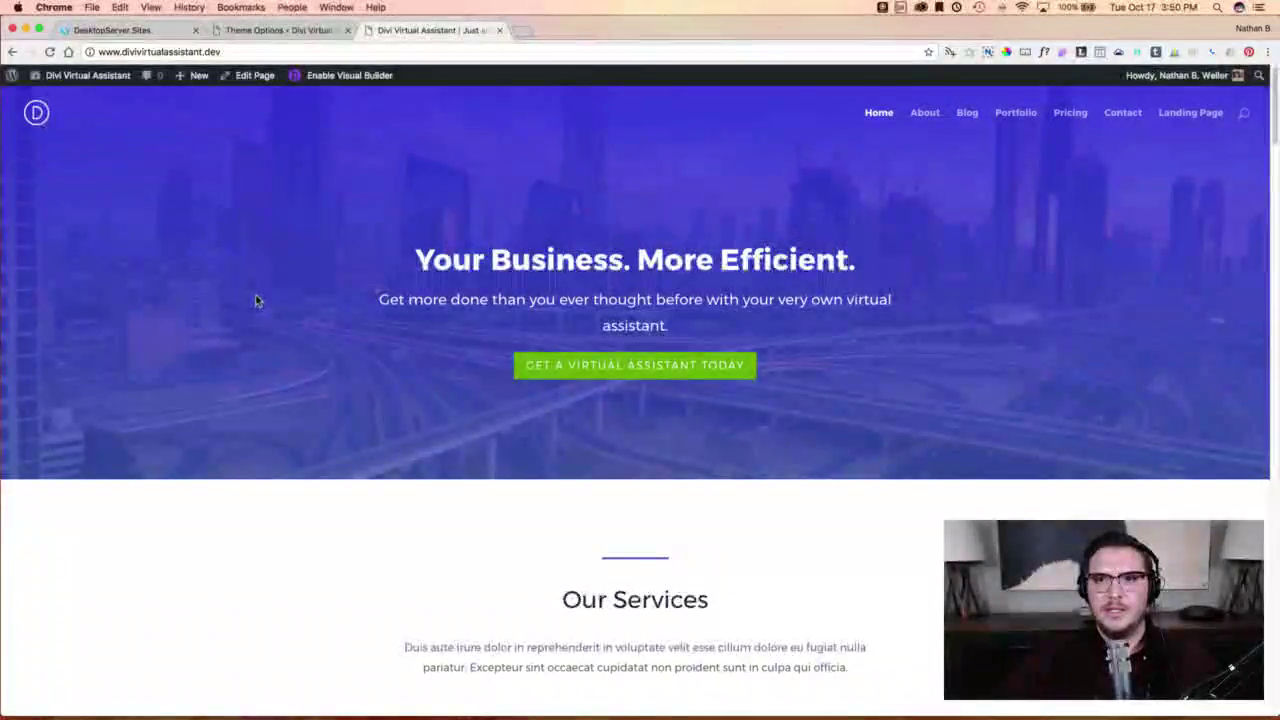
Review the live home page from the header through services, case studies, pricing, testimonials and FAQ down to the contact form.
{"action": "scroll", "coordinate": [256, 297], "scroll_direction": "down", "scroll_amount": 4}
{"action": "scroll", "coordinate": [254, 292], "scroll_direction": "down", "scroll_amount": 8}
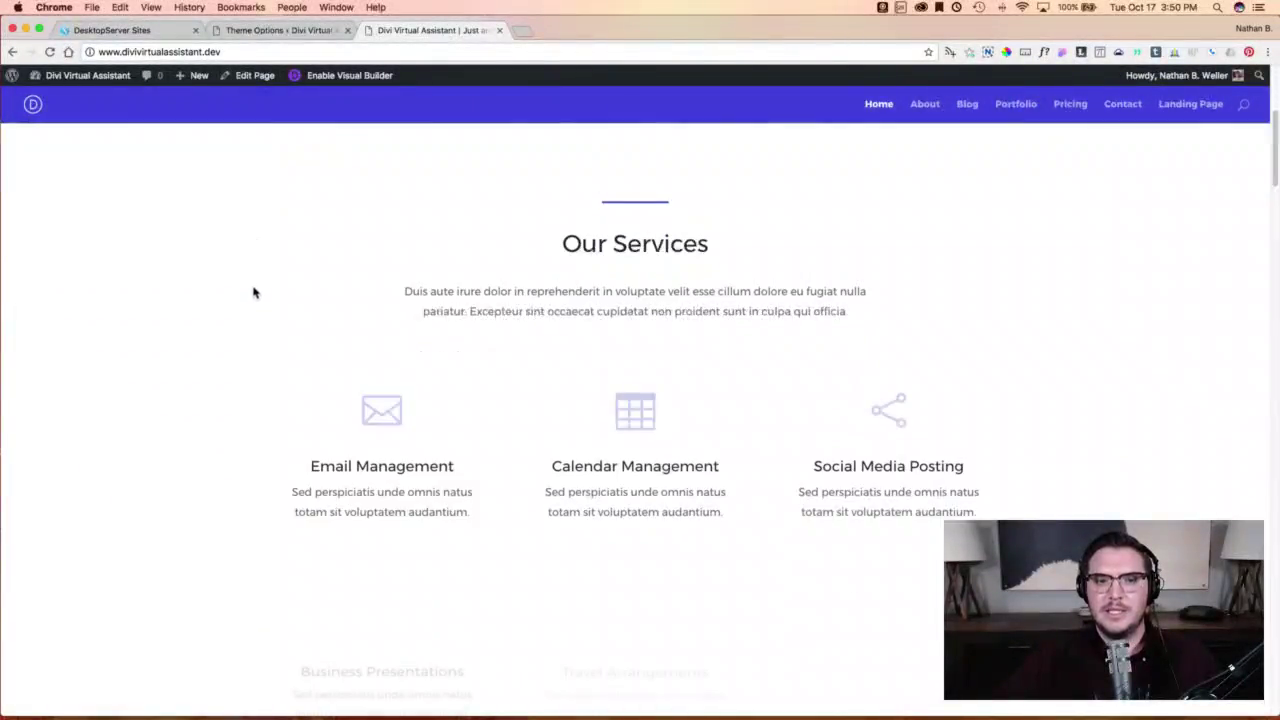
{"action": "scroll", "coordinate": [252, 289], "scroll_direction": "down", "scroll_amount": 9}
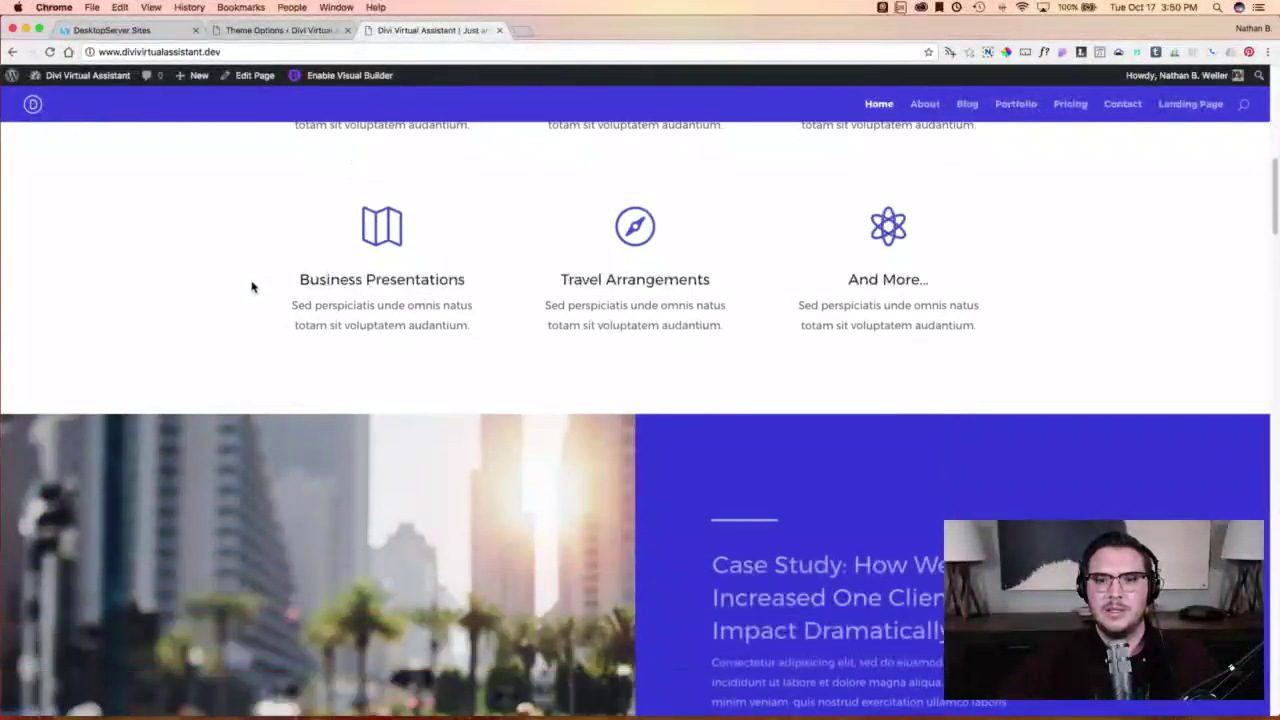
{"action": "scroll", "coordinate": [250, 279], "scroll_direction": "down", "scroll_amount": 14}
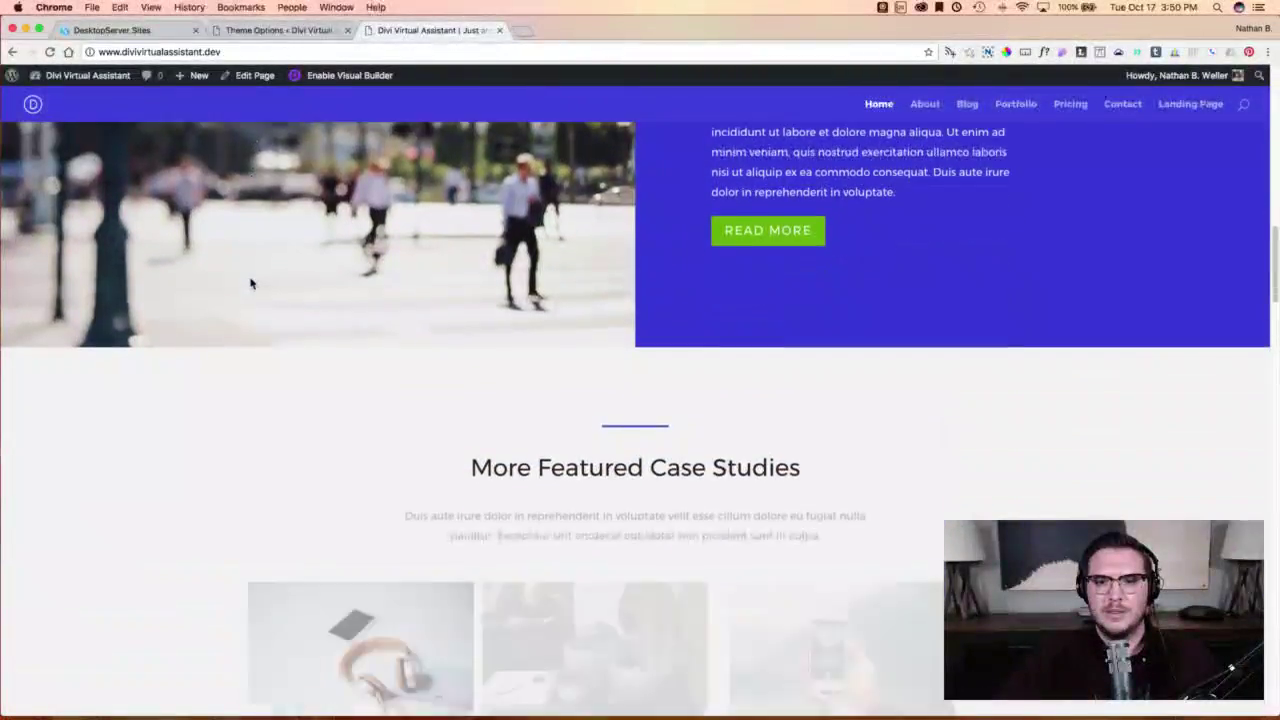
{"action": "scroll", "coordinate": [251, 283], "scroll_direction": "down", "scroll_amount": 9}
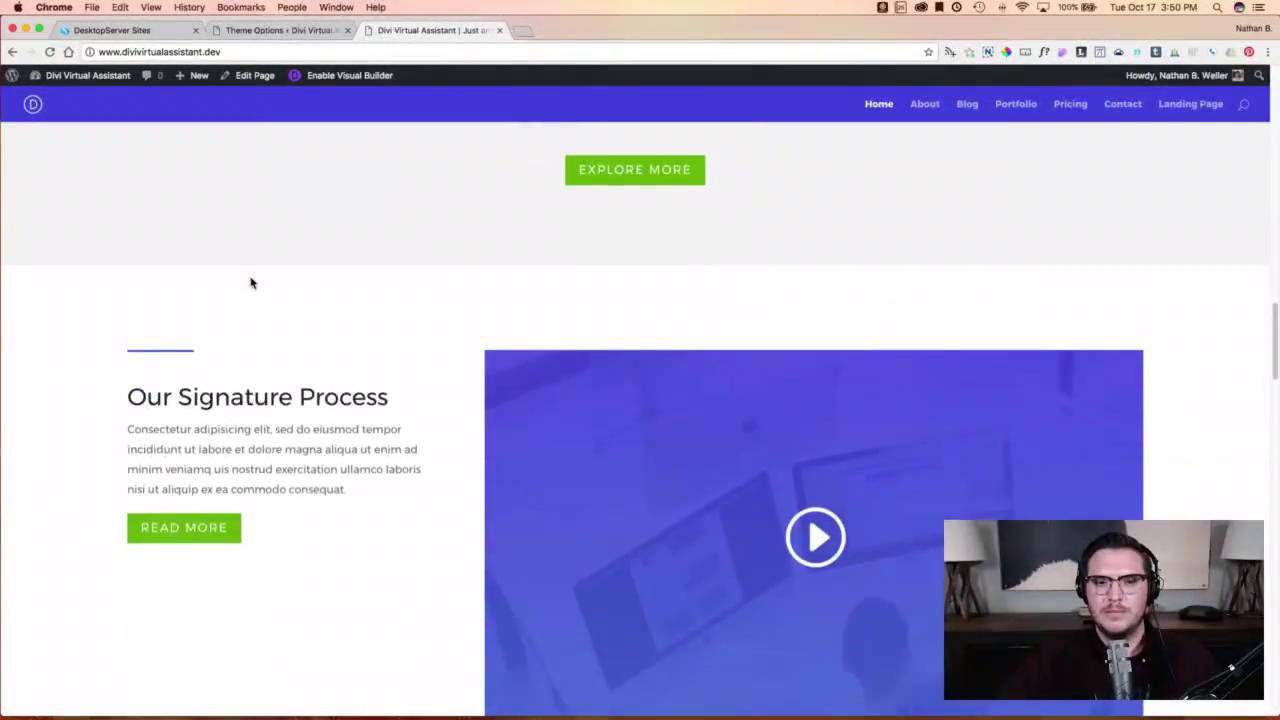
{"action": "scroll", "coordinate": [250, 279], "scroll_direction": "down", "scroll_amount": 7}
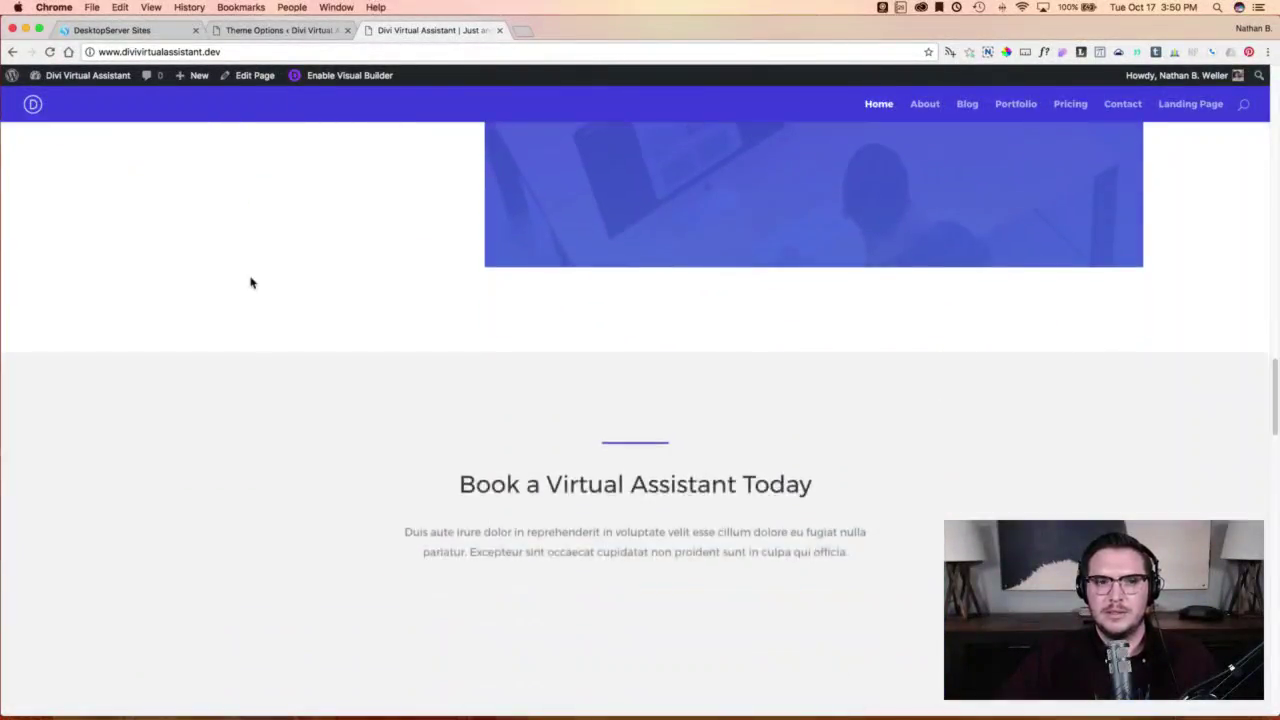
{"action": "scroll", "coordinate": [251, 283], "scroll_direction": "down", "scroll_amount": 3}
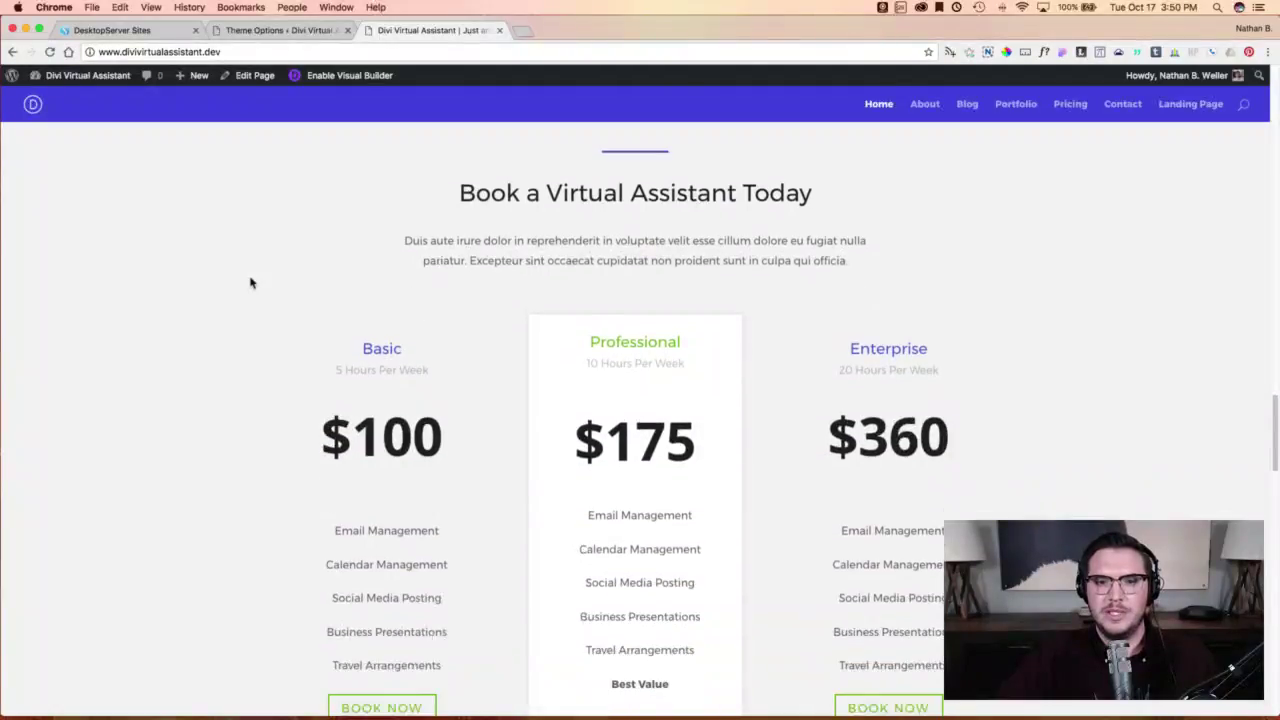
{"action": "scroll", "coordinate": [251, 283], "scroll_direction": "down", "scroll_amount": 4}
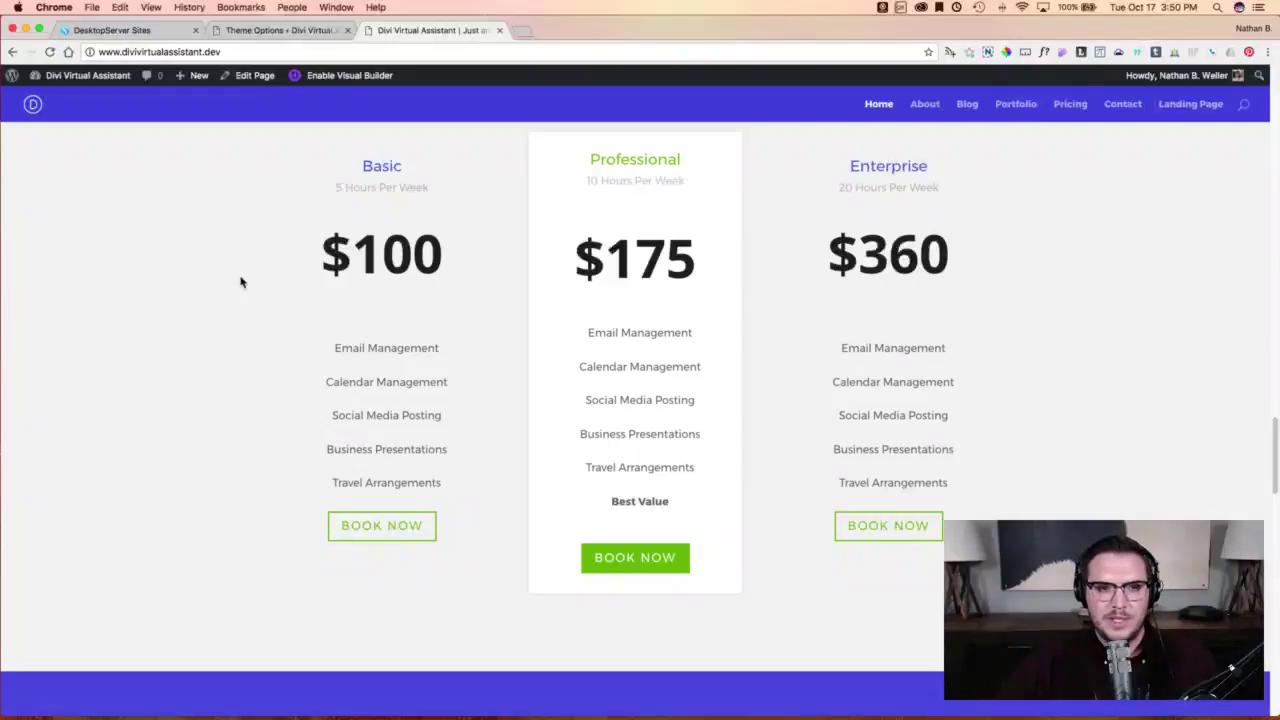
{"action": "scroll", "coordinate": [240, 282], "scroll_direction": "down", "scroll_amount": 7}
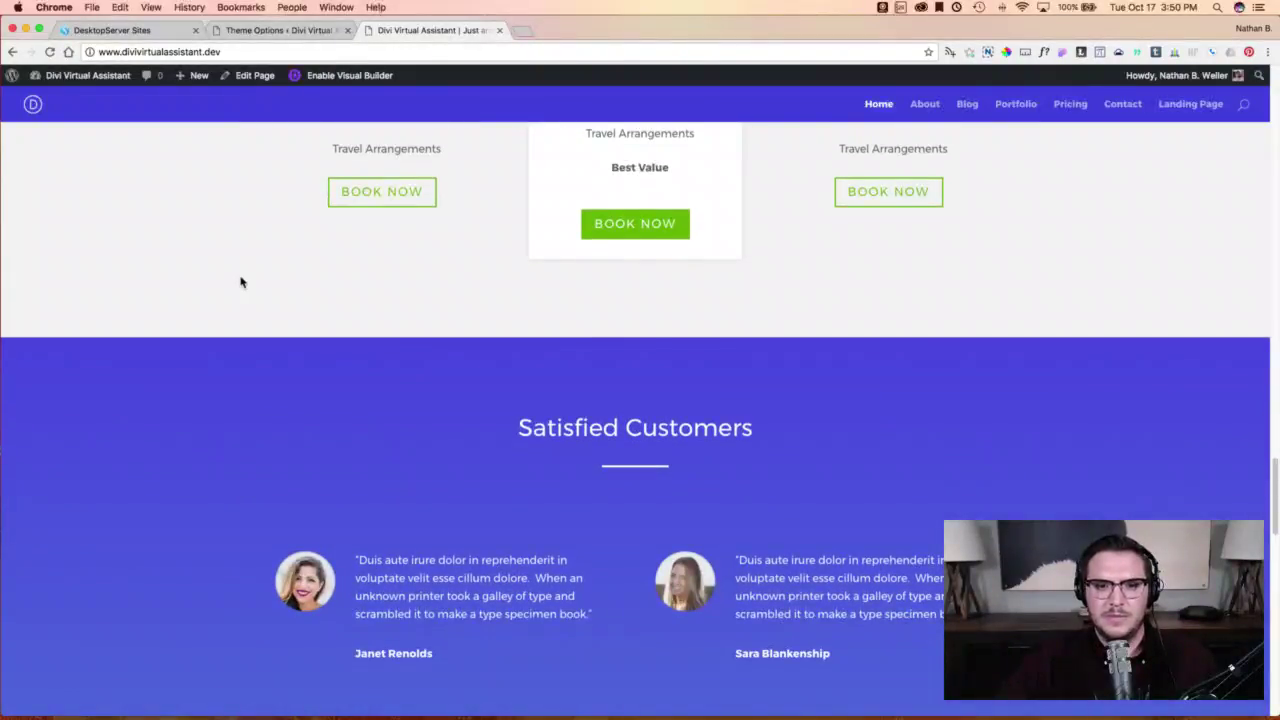
{"action": "scroll", "coordinate": [240, 282], "scroll_direction": "down", "scroll_amount": 7}
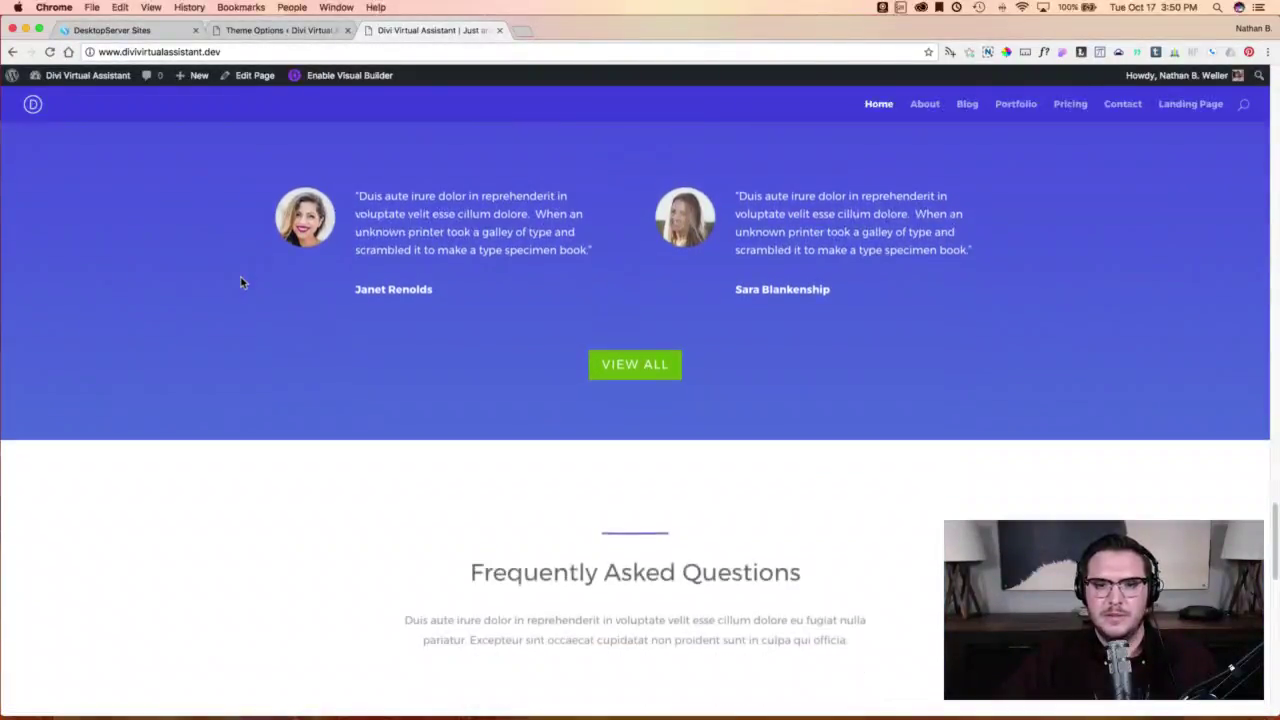
{"action": "scroll", "coordinate": [240, 282], "scroll_direction": "down", "scroll_amount": 15}
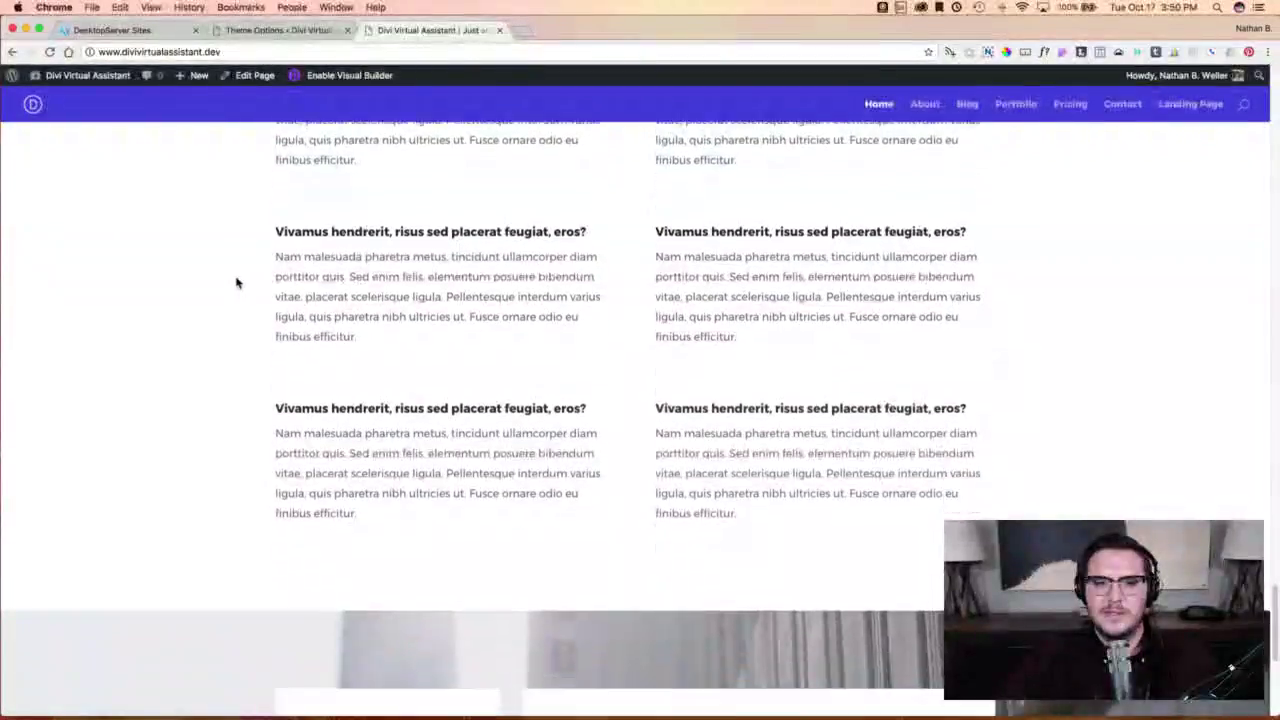
{"action": "scroll", "coordinate": [237, 283], "scroll_direction": "down", "scroll_amount": 10}
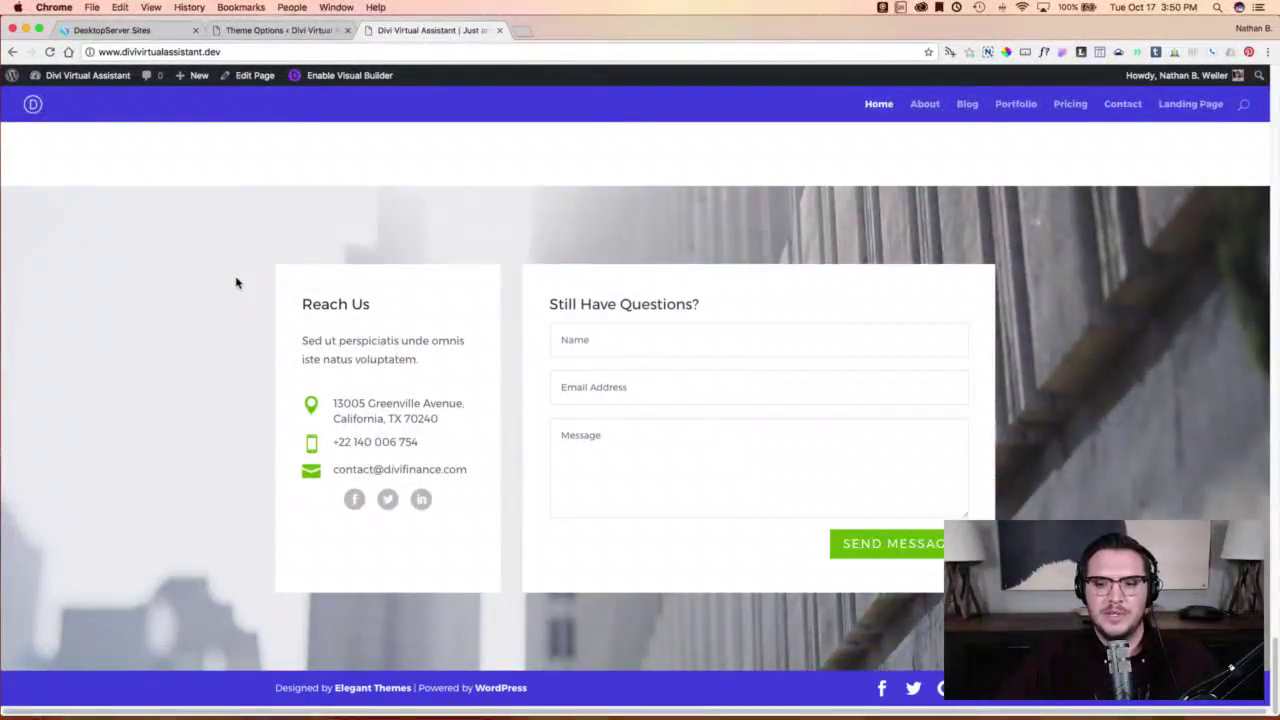
Go back up the live home page and re-examine it from the services section down to the pricing tables.
{"action": "scroll", "coordinate": [237, 283], "scroll_direction": "up", "scroll_amount": 20}
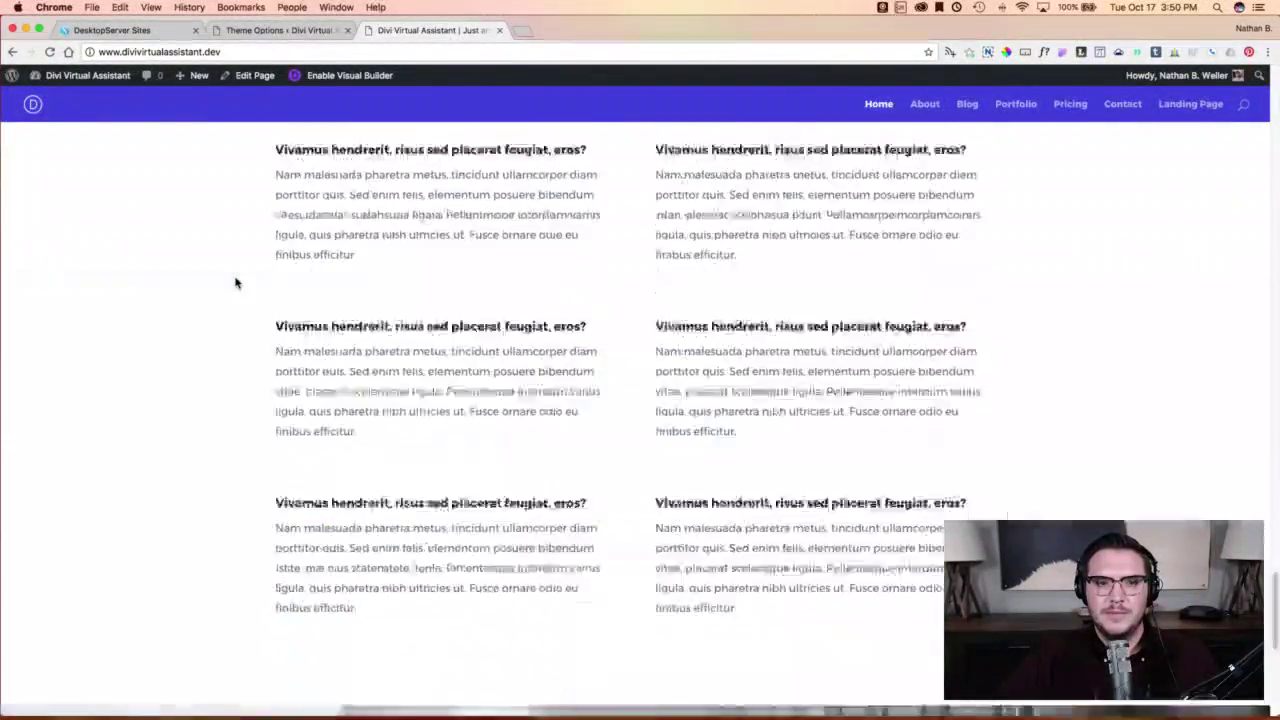
{"action": "scroll", "coordinate": [237, 285], "scroll_direction": "up", "scroll_amount": 20}
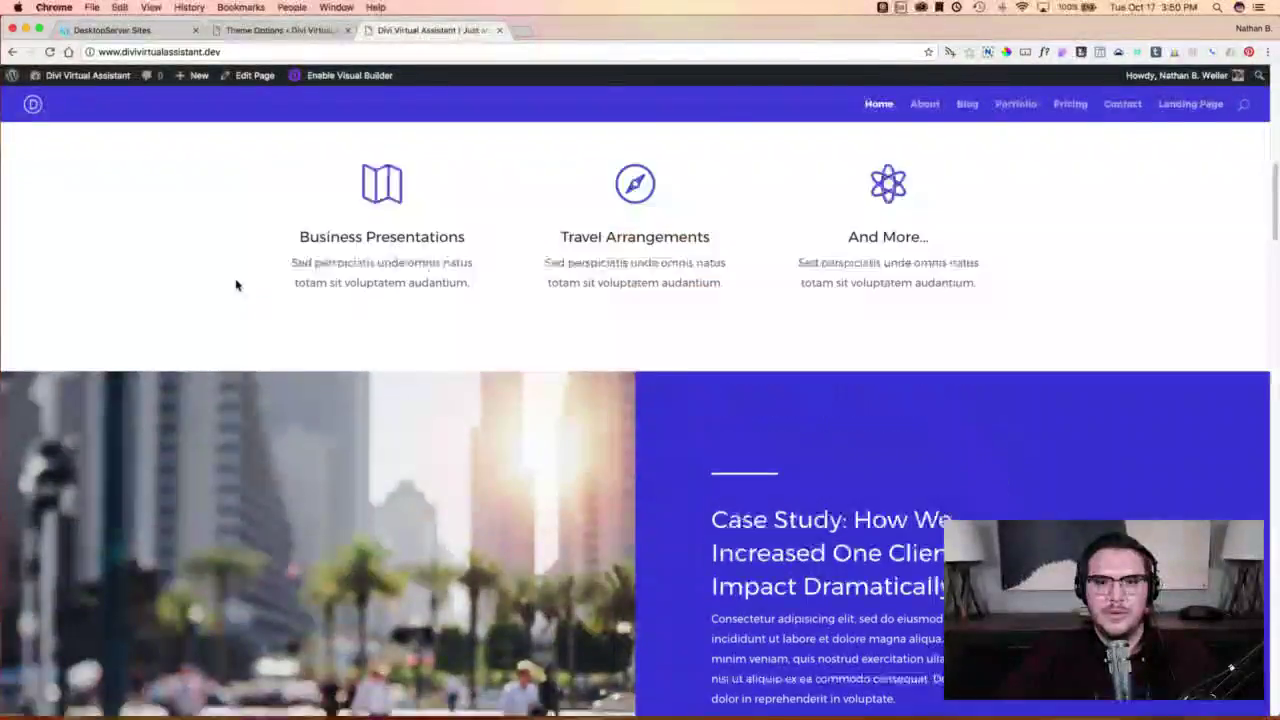
{"action": "scroll", "coordinate": [236, 286], "scroll_direction": "down", "scroll_amount": 6}
{"action": "scroll", "coordinate": [236, 286], "scroll_direction": "down", "scroll_amount": 15}
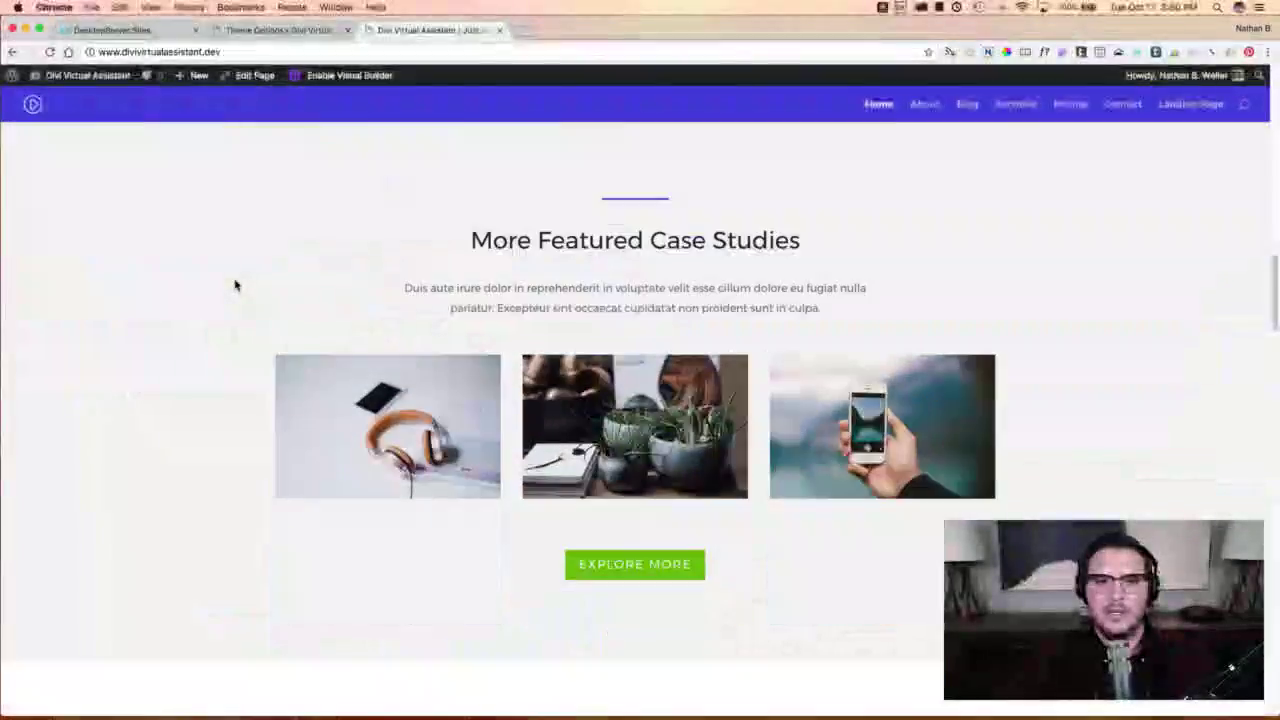
{"action": "scroll", "coordinate": [235, 286], "scroll_direction": "down", "scroll_amount": 3}
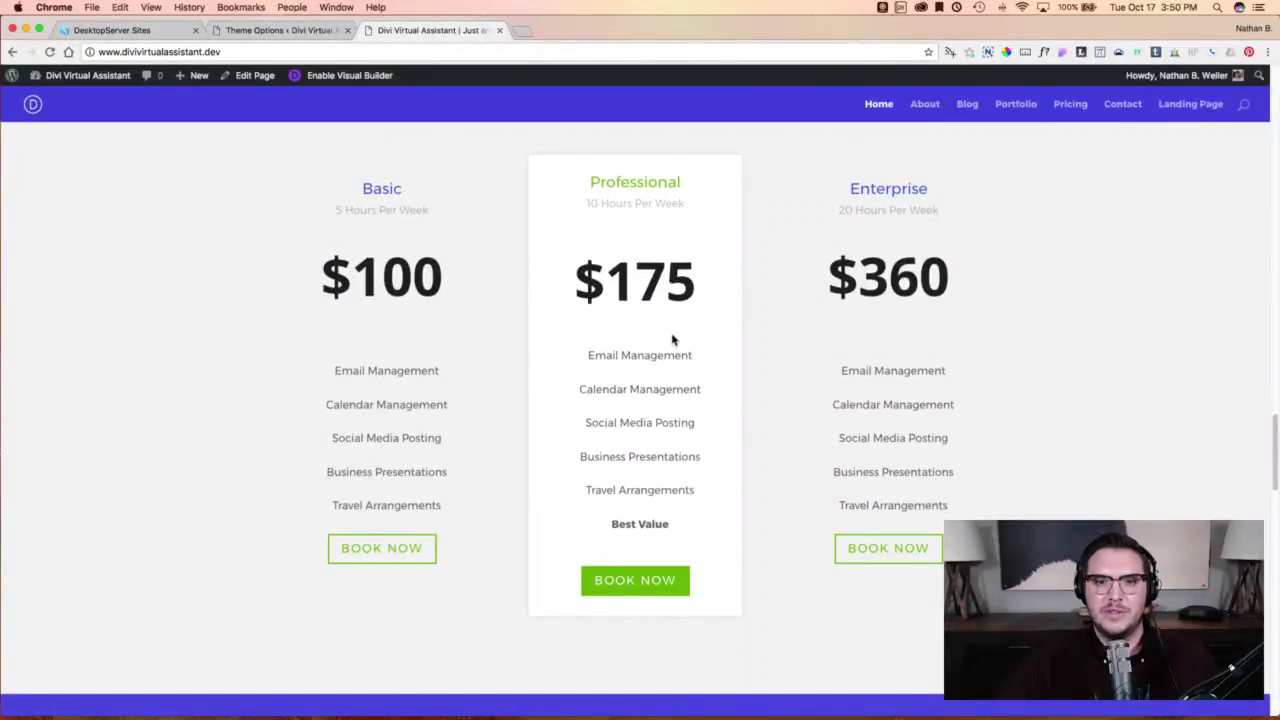
Switch to the WordPress dashboard and open the plugin upload form on the Add Plugins page.
{"action": "left_click", "coordinate": [260, 30]}
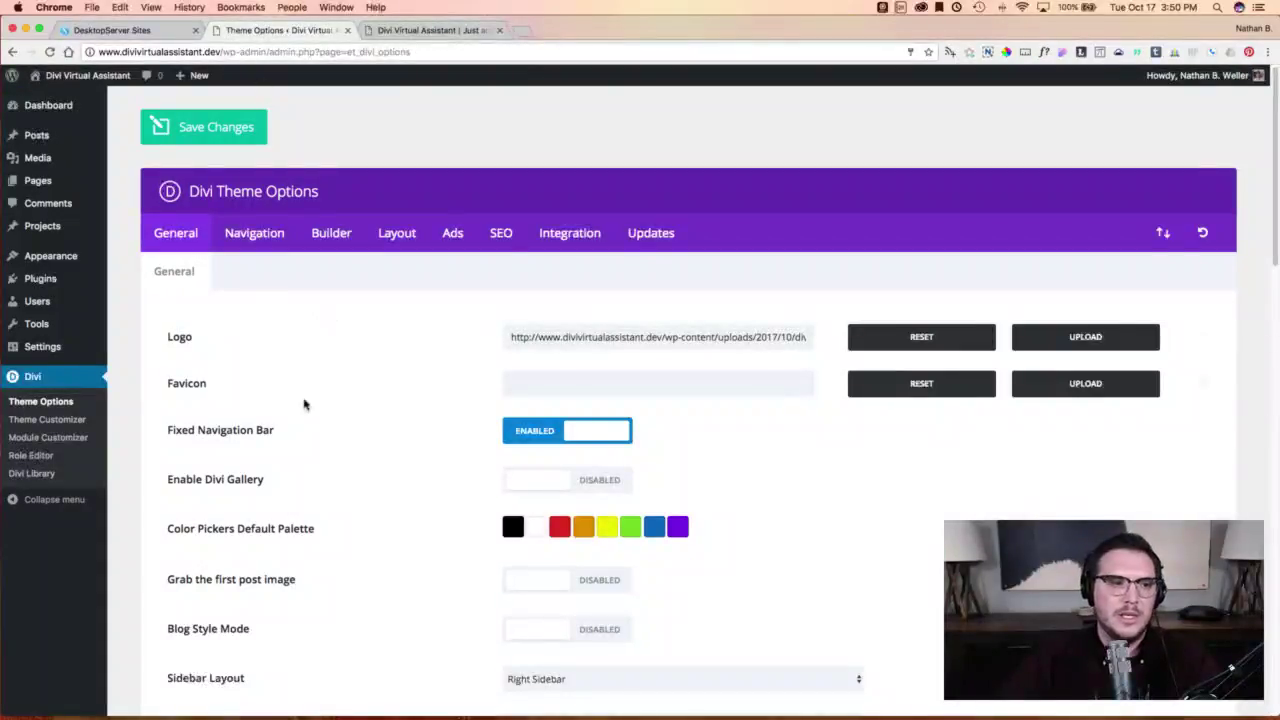
{"action": "mouse_move", "coordinate": [45, 279]}
{"action": "left_click", "coordinate": [137, 300]}
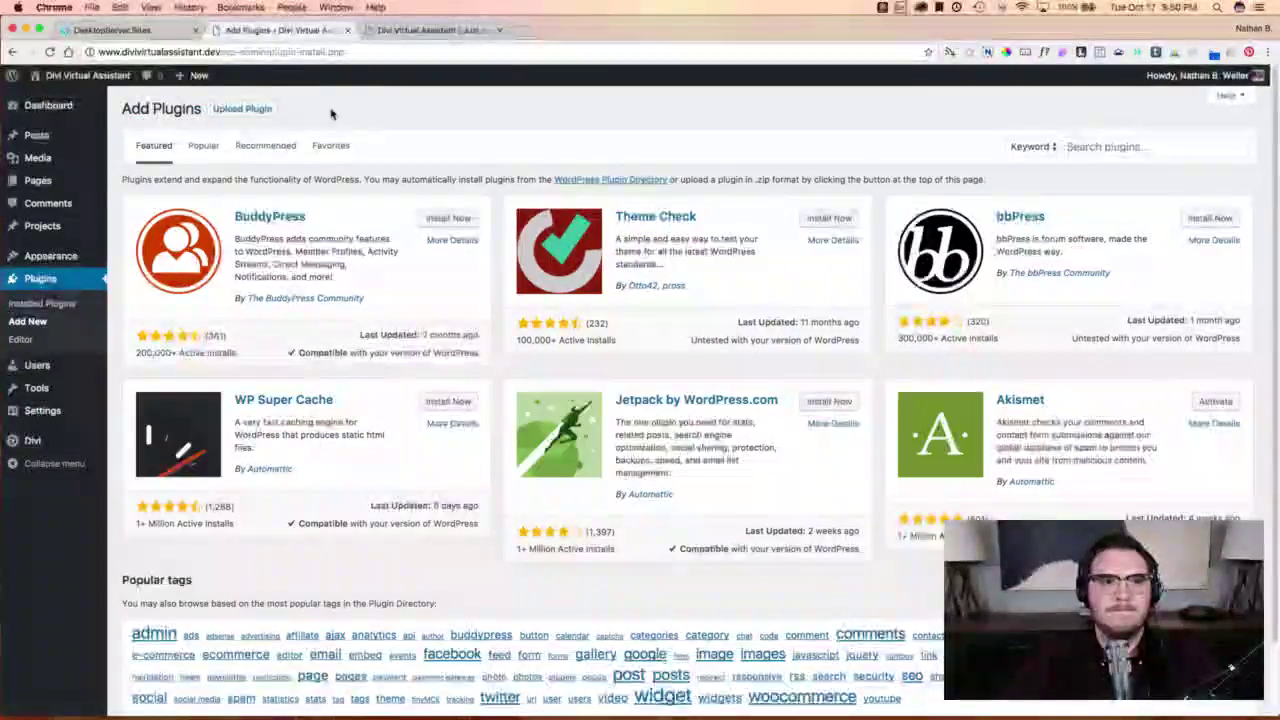
{"action": "left_click", "coordinate": [242, 109]}
Install the plugin file woocommerce.3.2.1.zip from the Downloads folder and activate it.
{"action": "left_click", "coordinate": [594, 232]}
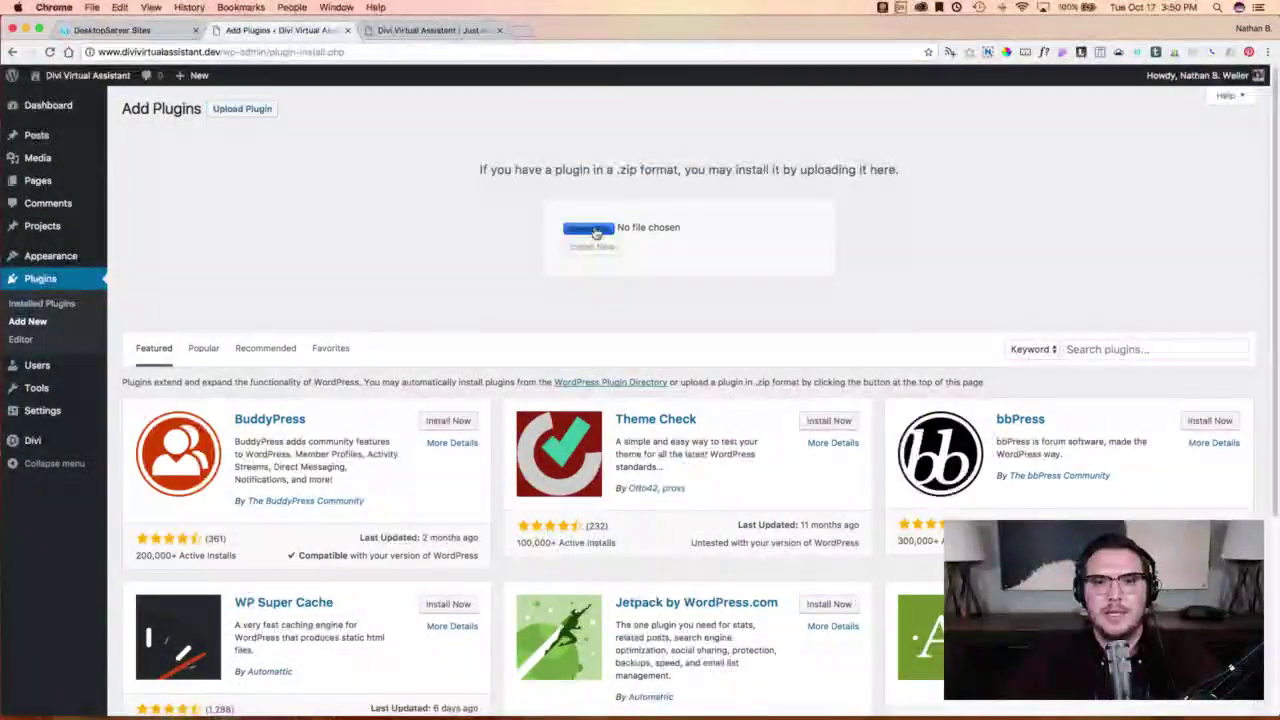
{"action": "left_click", "coordinate": [445, 236]}
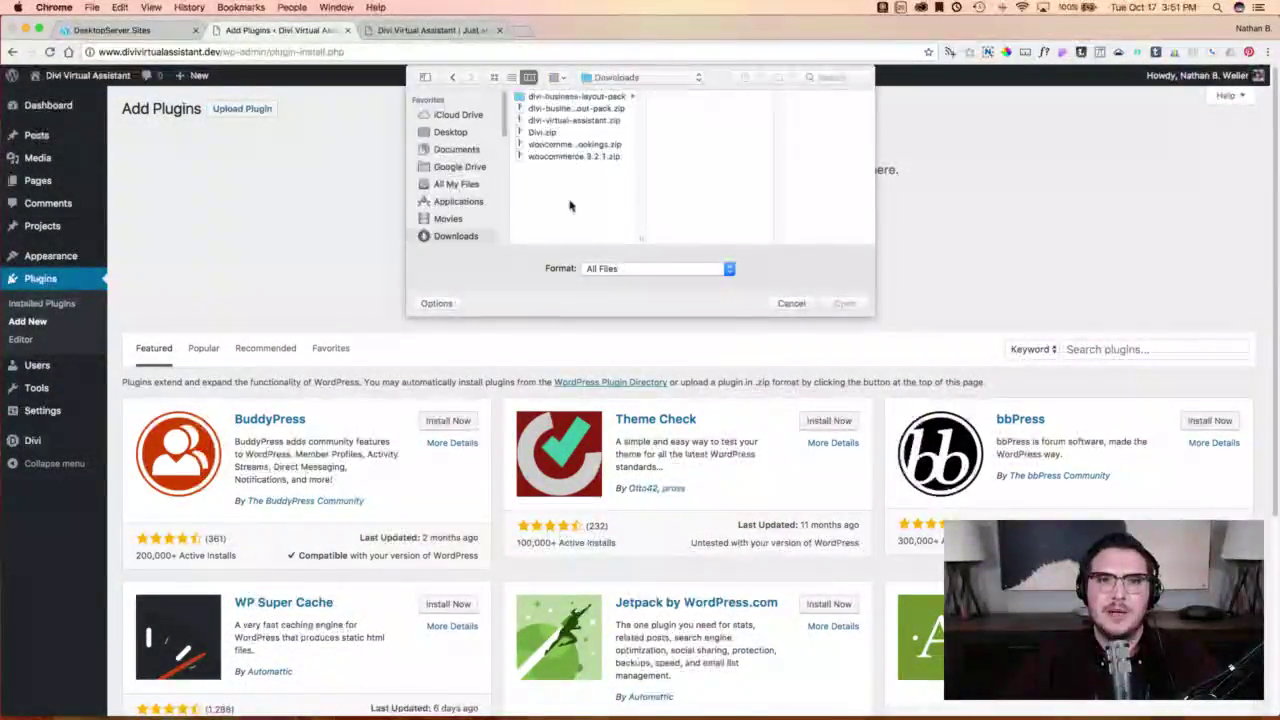
{"action": "left_click", "coordinate": [574, 156]}
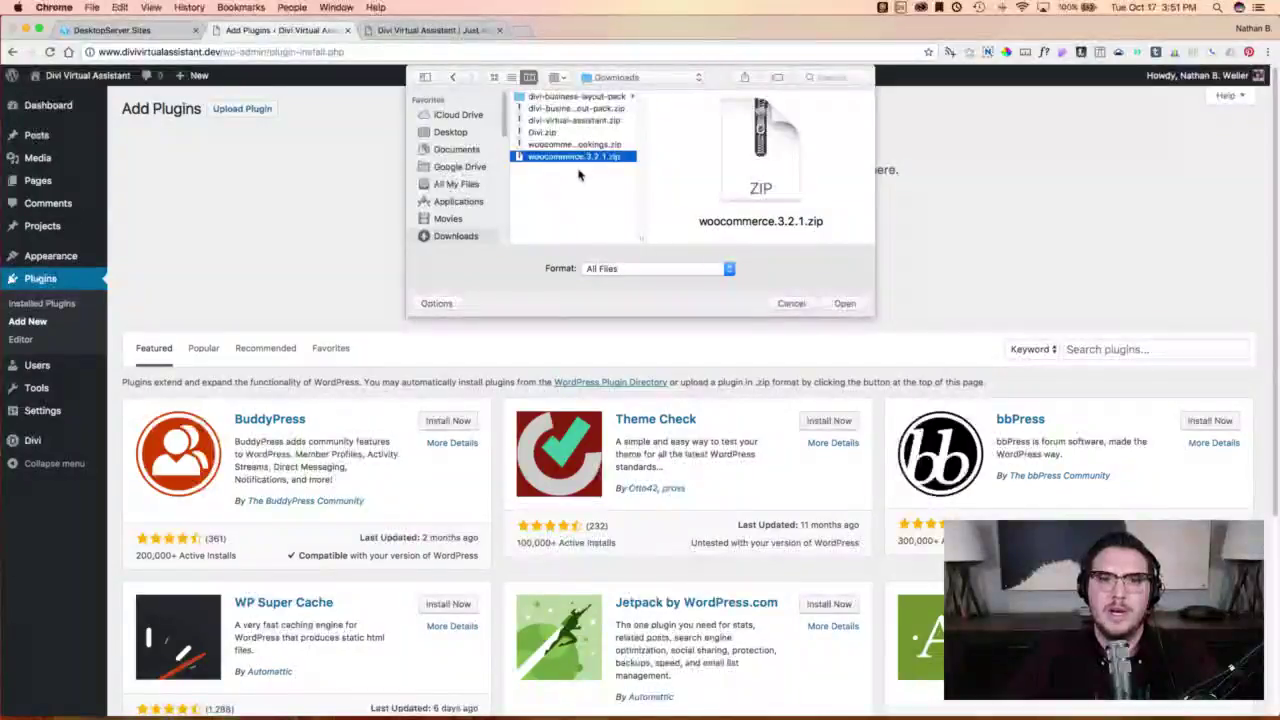
{"action": "left_click", "coordinate": [845, 304]}
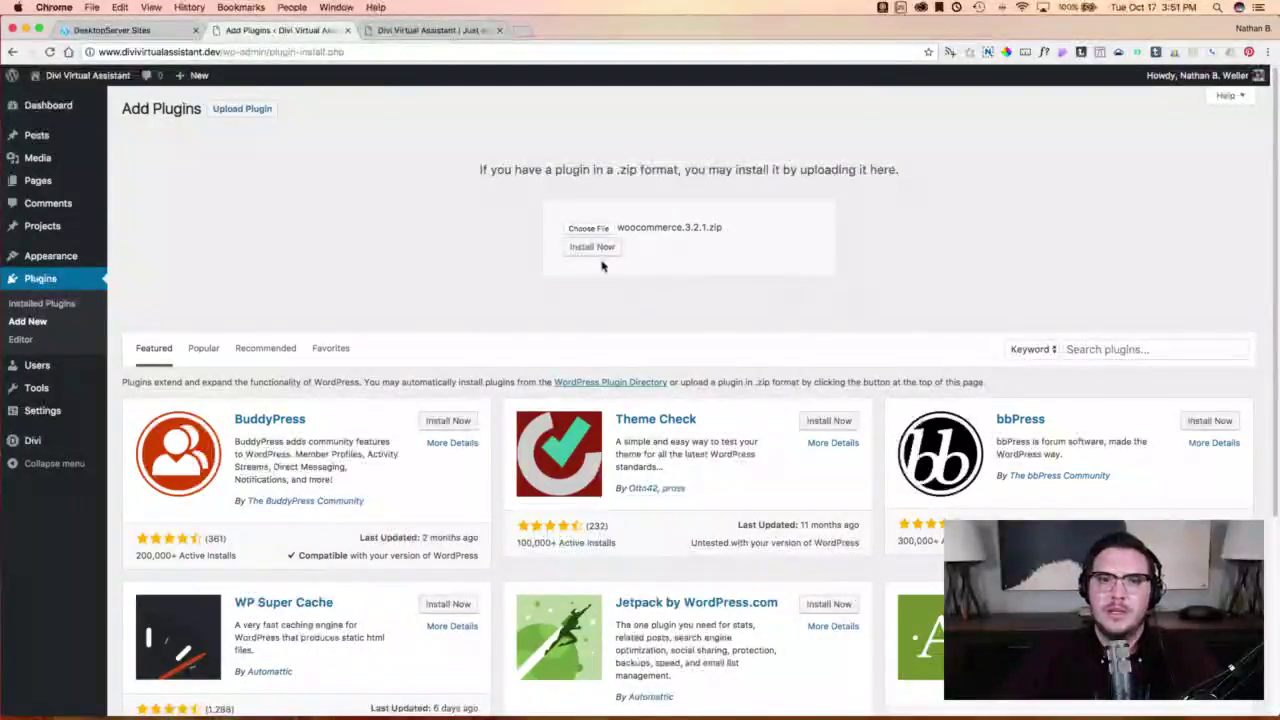
{"action": "left_click", "coordinate": [598, 248]}
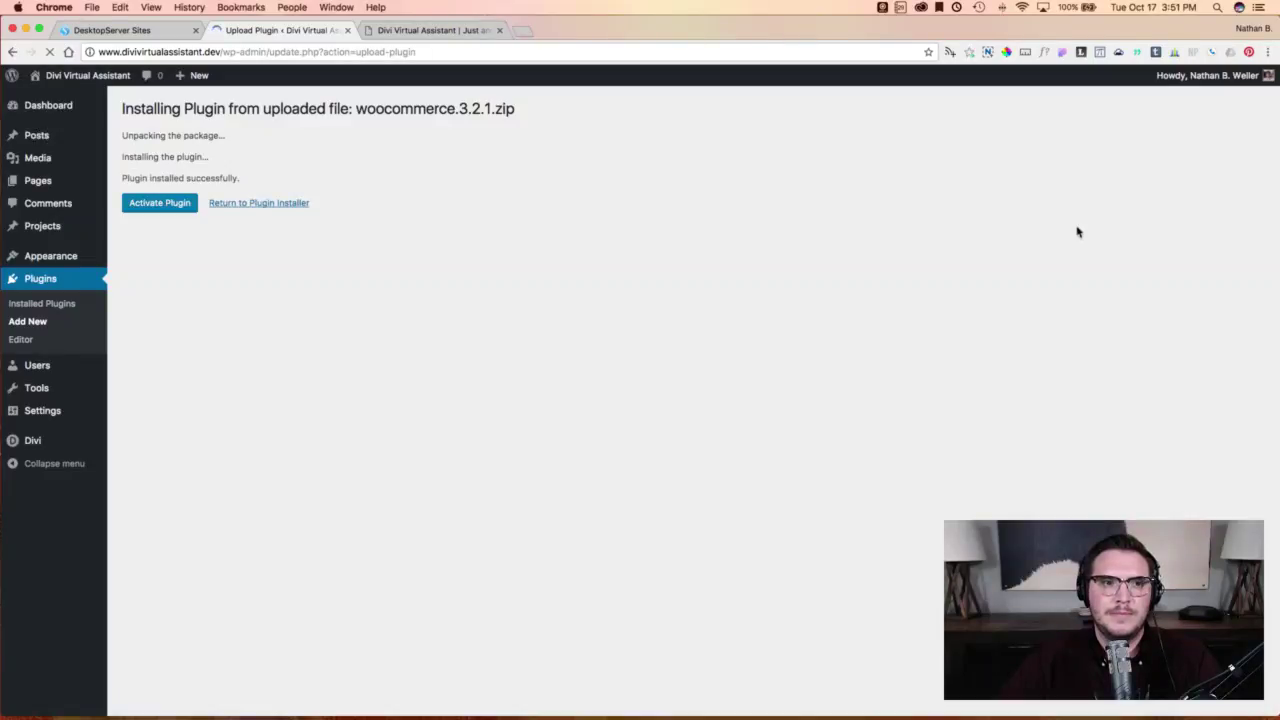
{"action": "left_click", "coordinate": [168, 207]}
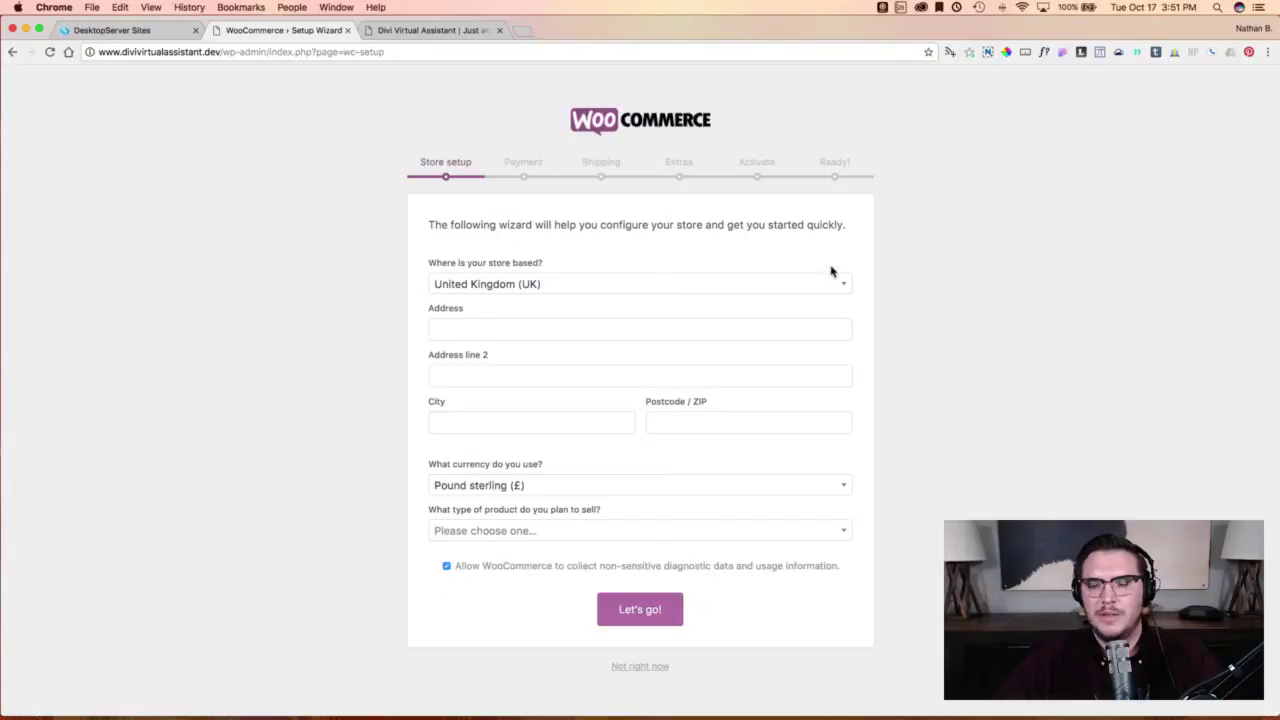
Set the store's base location to United States (US) — Ohio in the WooCommerce setup wizard.
{"action": "left_click", "coordinate": [717, 284]}
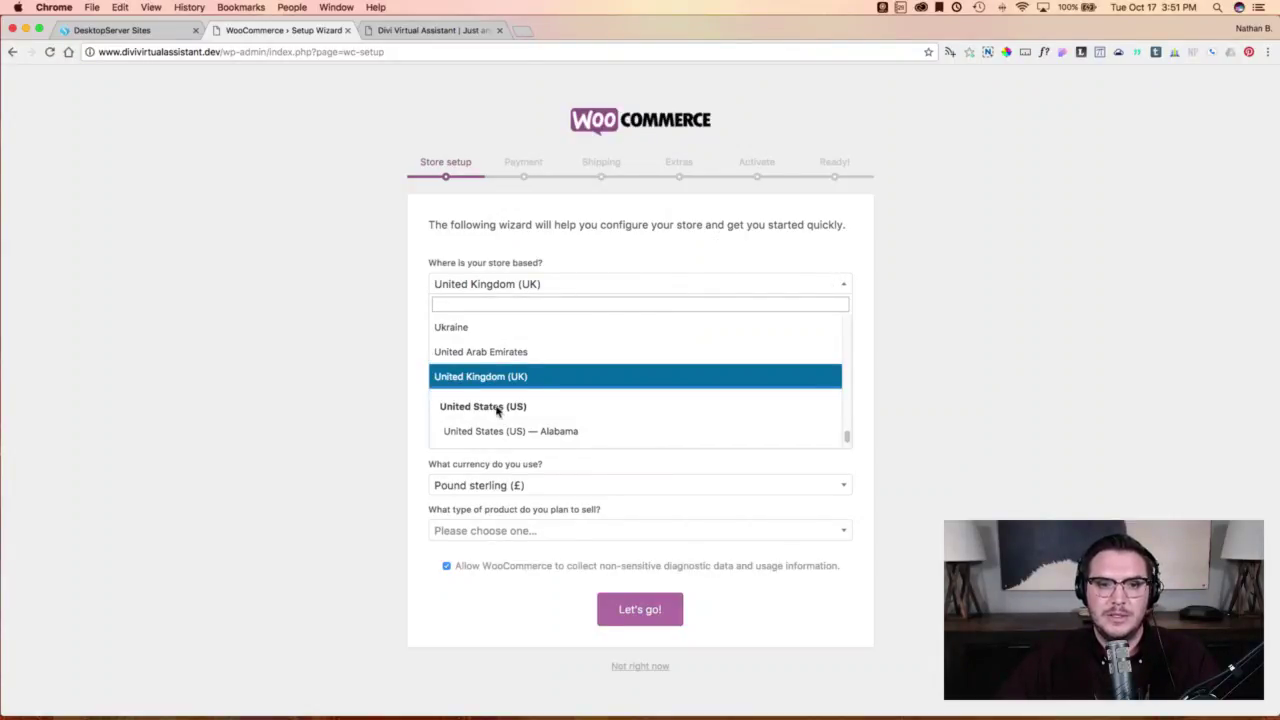
{"action": "scroll", "coordinate": [575, 416], "scroll_direction": "down", "scroll_amount": 6}
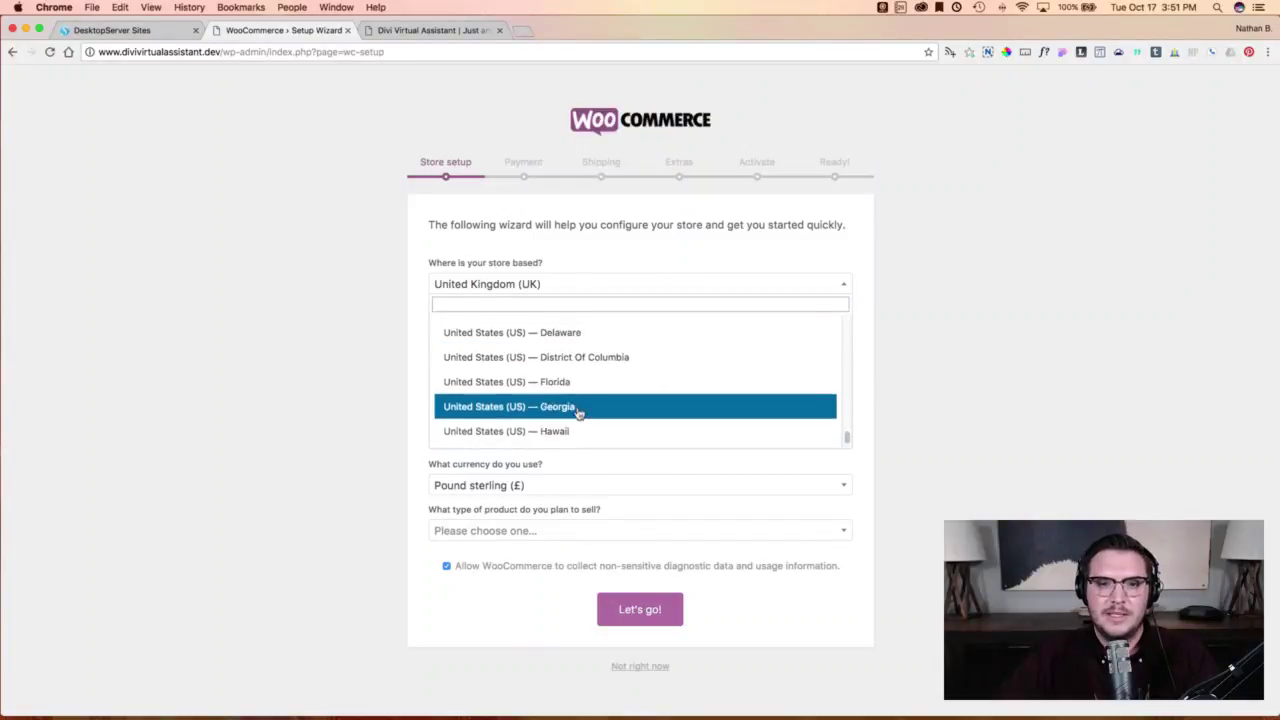
{"action": "scroll", "coordinate": [578, 414], "scroll_direction": "down", "scroll_amount": 5}
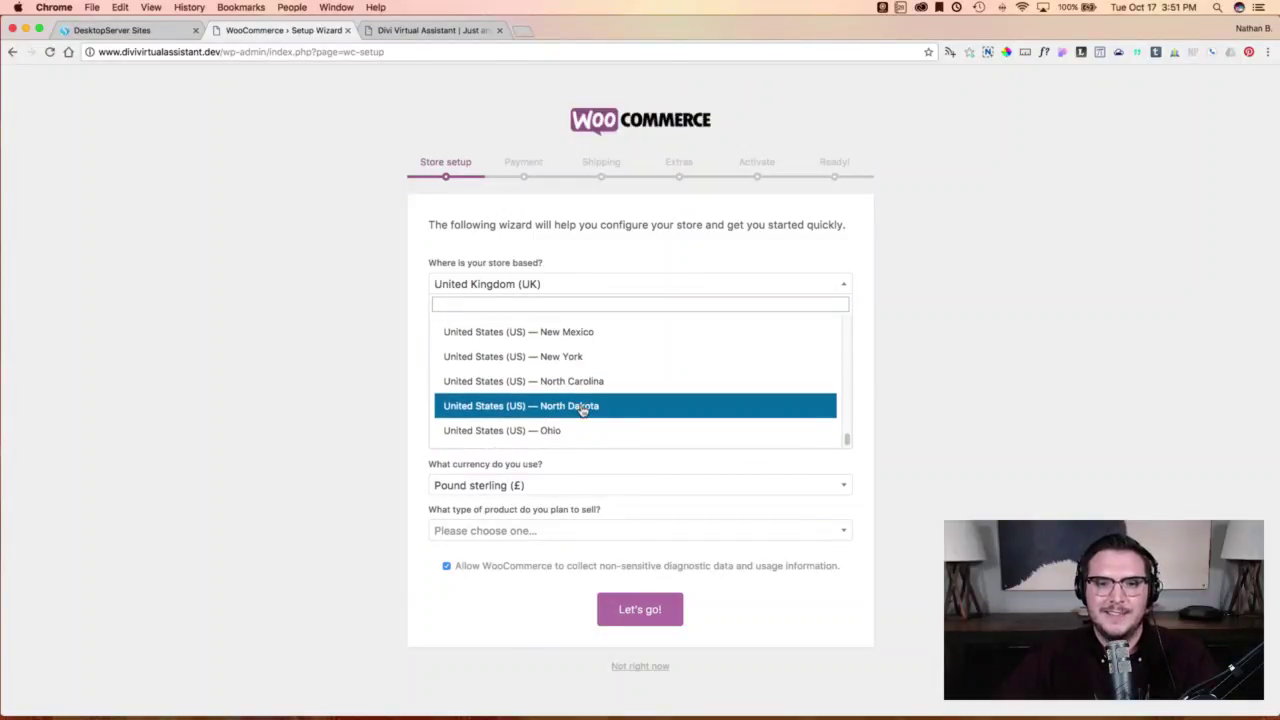
{"action": "left_click", "coordinate": [572, 423]}
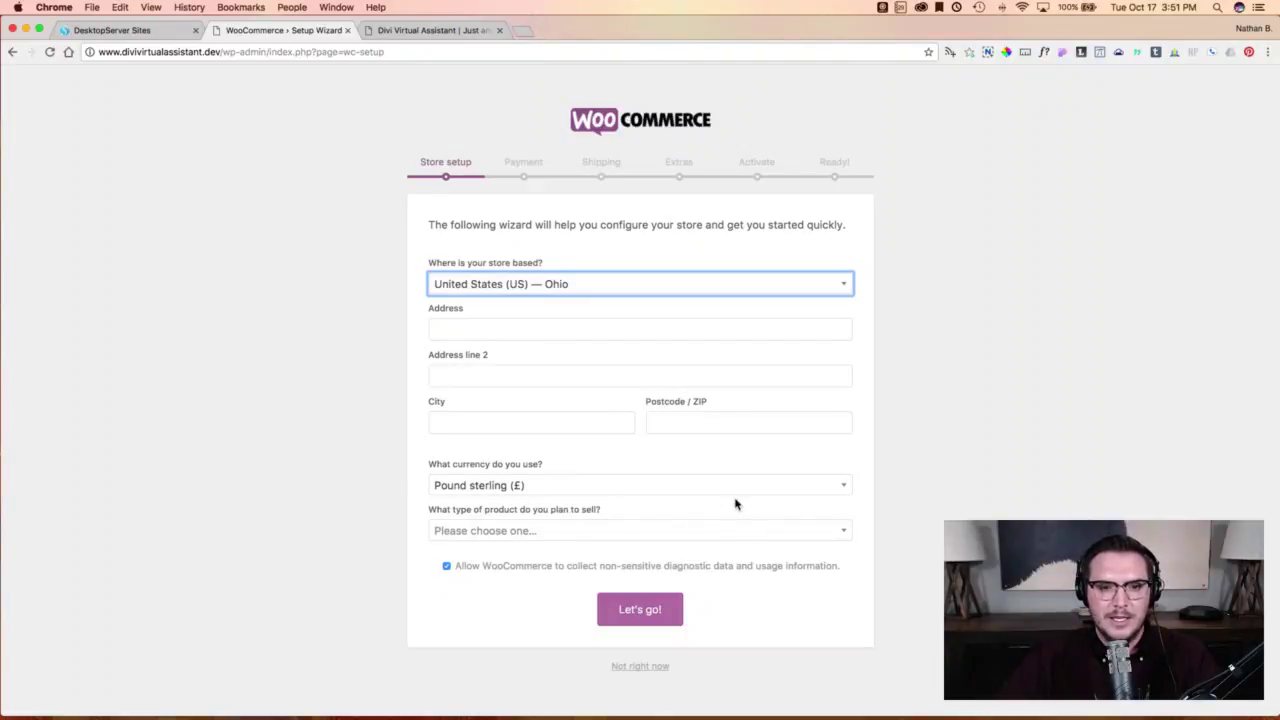
Set the store currency to United States dollar ($) in the WooCommerce setup wizard.
{"action": "left_click", "coordinate": [600, 486]}
{"action": "scroll", "coordinate": [598, 595], "scroll_direction": "down", "scroll_amount": 4}
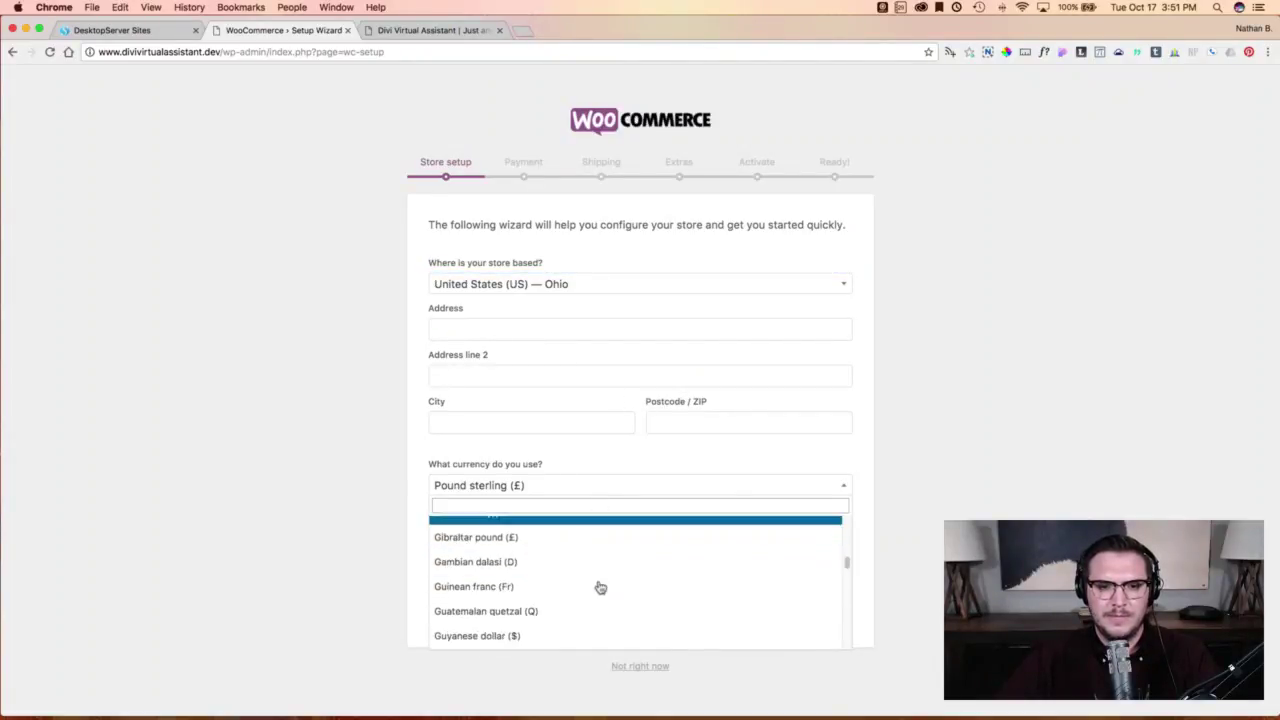
{"action": "scroll", "coordinate": [593, 605], "scroll_direction": "down", "scroll_amount": 7}
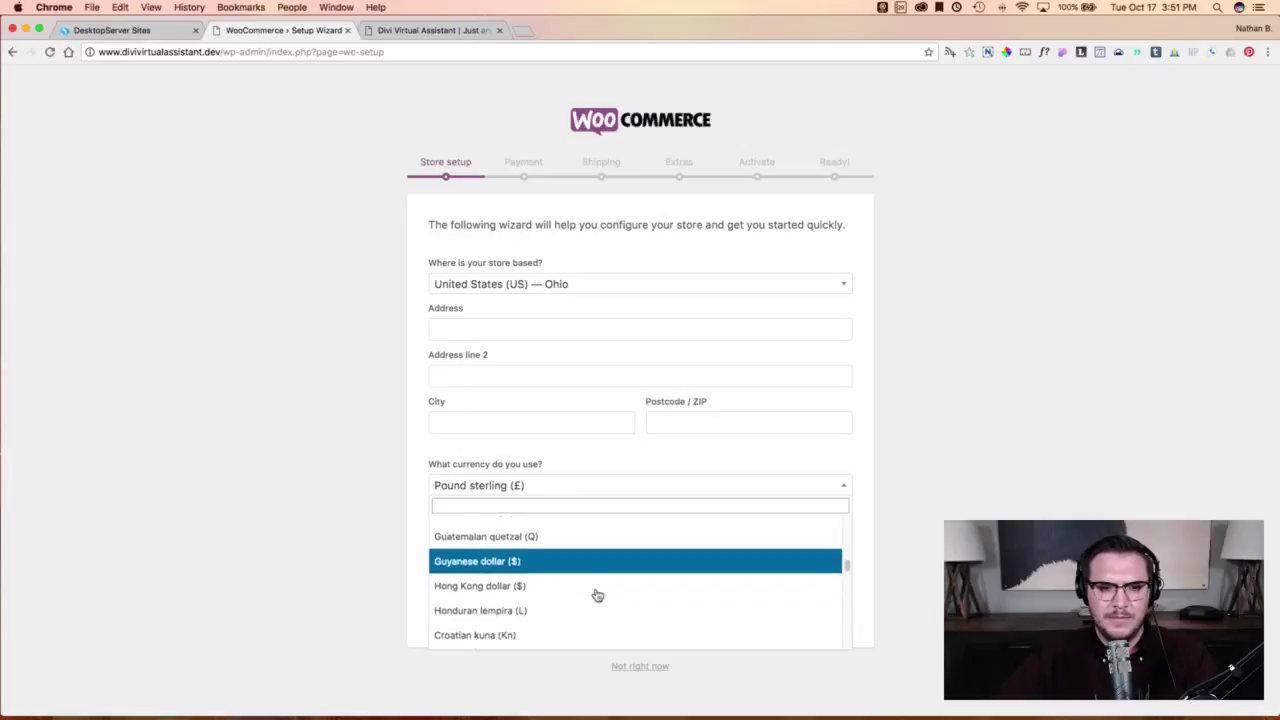
{"action": "scroll", "coordinate": [597, 596], "scroll_direction": "up", "scroll_amount": 1}
{"action": "scroll", "coordinate": [597, 596], "scroll_direction": "down", "scroll_amount": 15}
{"action": "scroll", "coordinate": [597, 596], "scroll_direction": "down", "scroll_amount": 5}
{"action": "scroll", "coordinate": [595, 597], "scroll_direction": "up", "scroll_amount": 4}
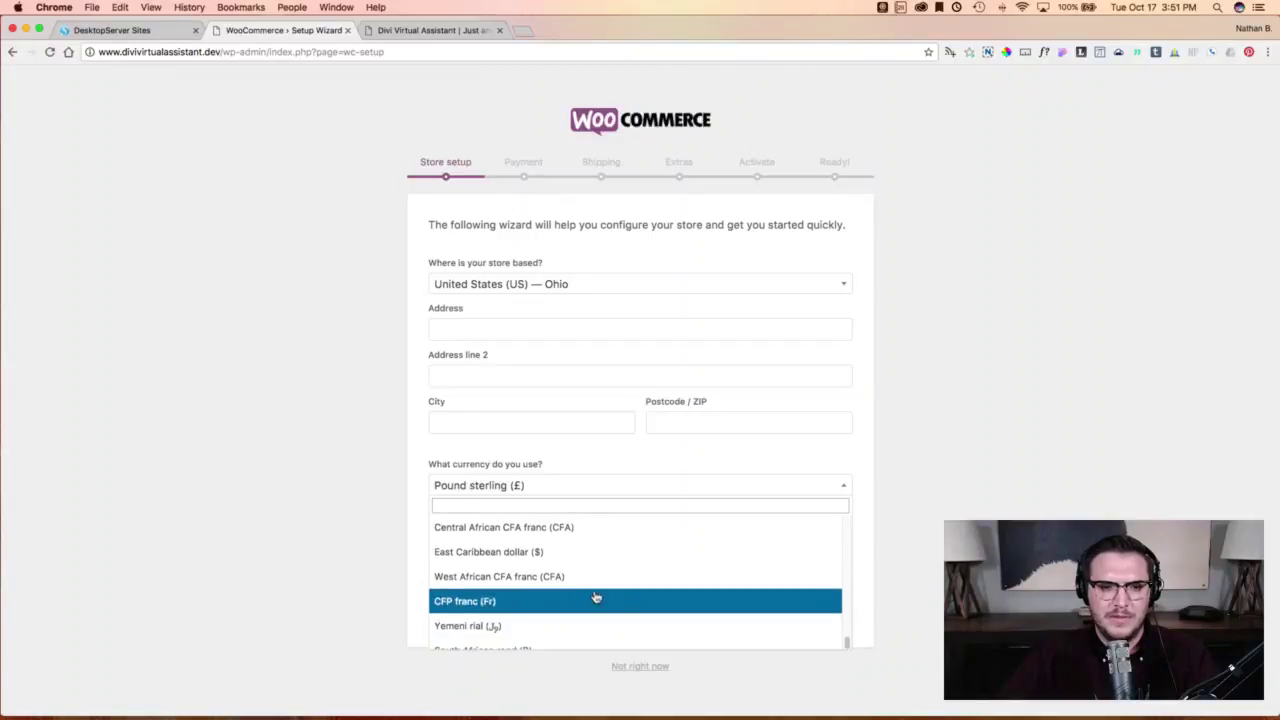
{"action": "scroll", "coordinate": [595, 597], "scroll_direction": "up", "scroll_amount": 4}
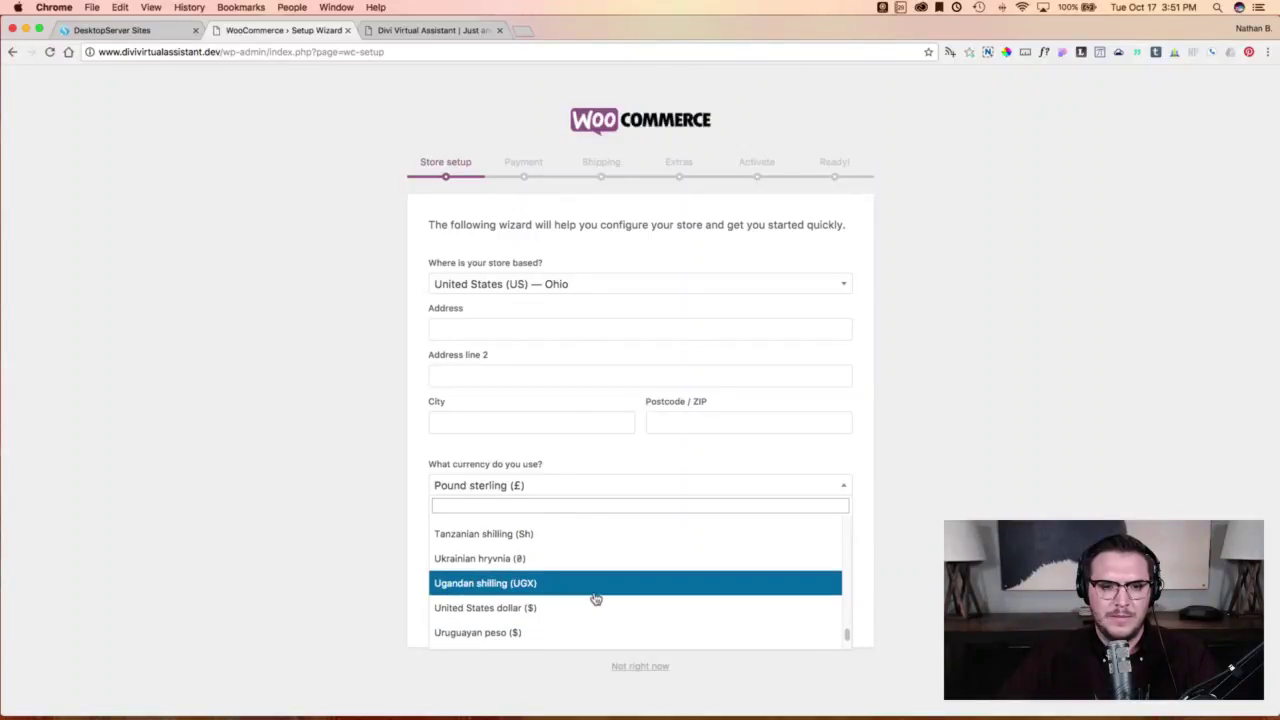
{"action": "left_click", "coordinate": [581, 612]}
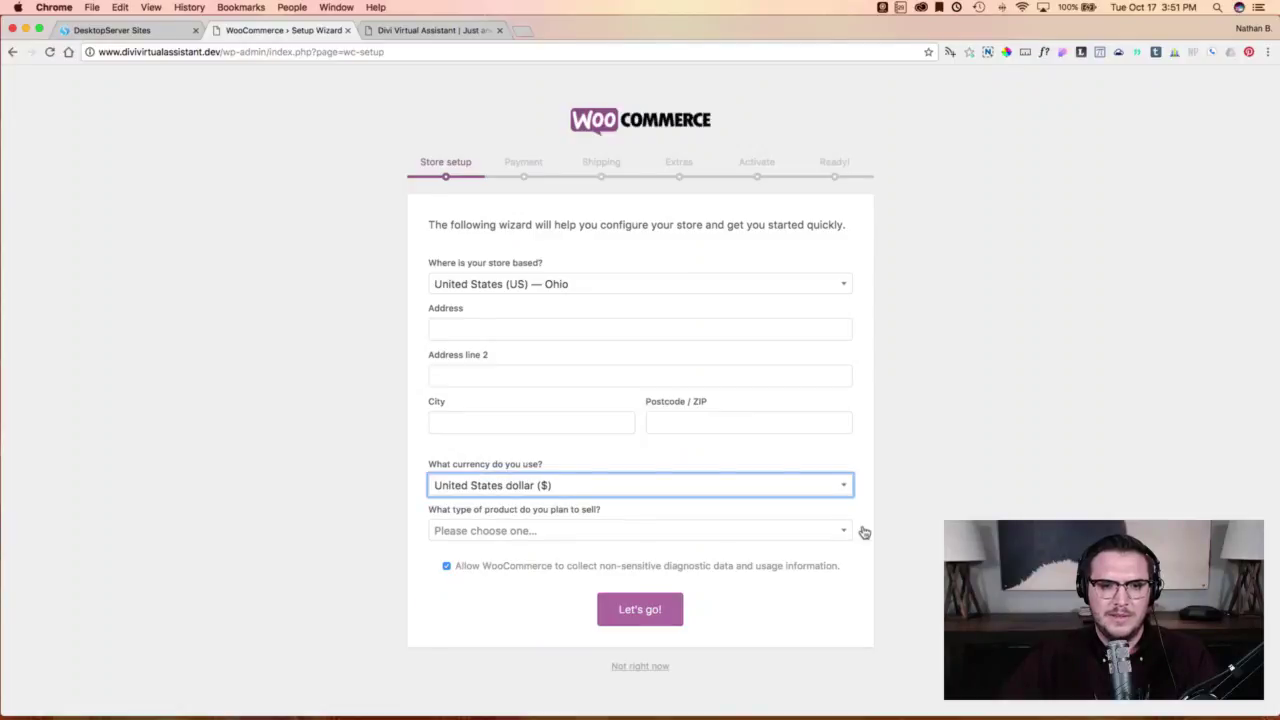
Set the planned product type to "I plan to sell digital products" and try to submit the store setup page.
{"action": "left_click", "coordinate": [609, 533]}
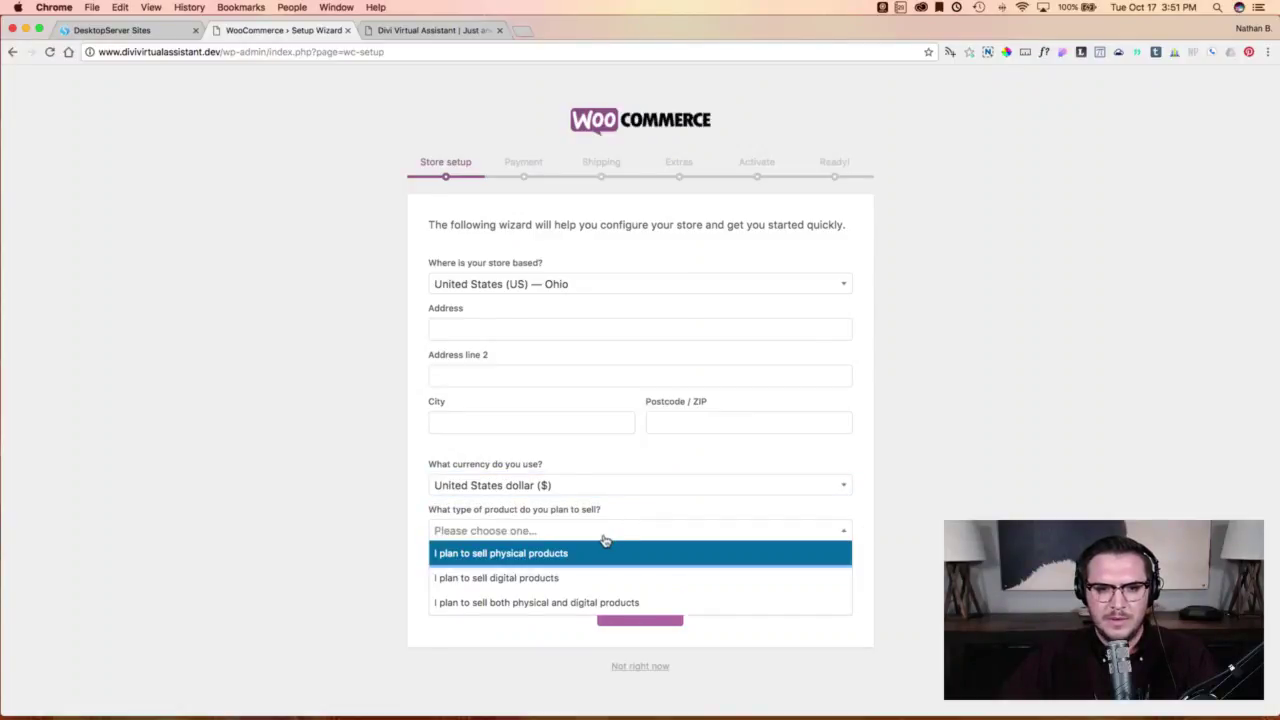
{"action": "left_click", "coordinate": [586, 578]}
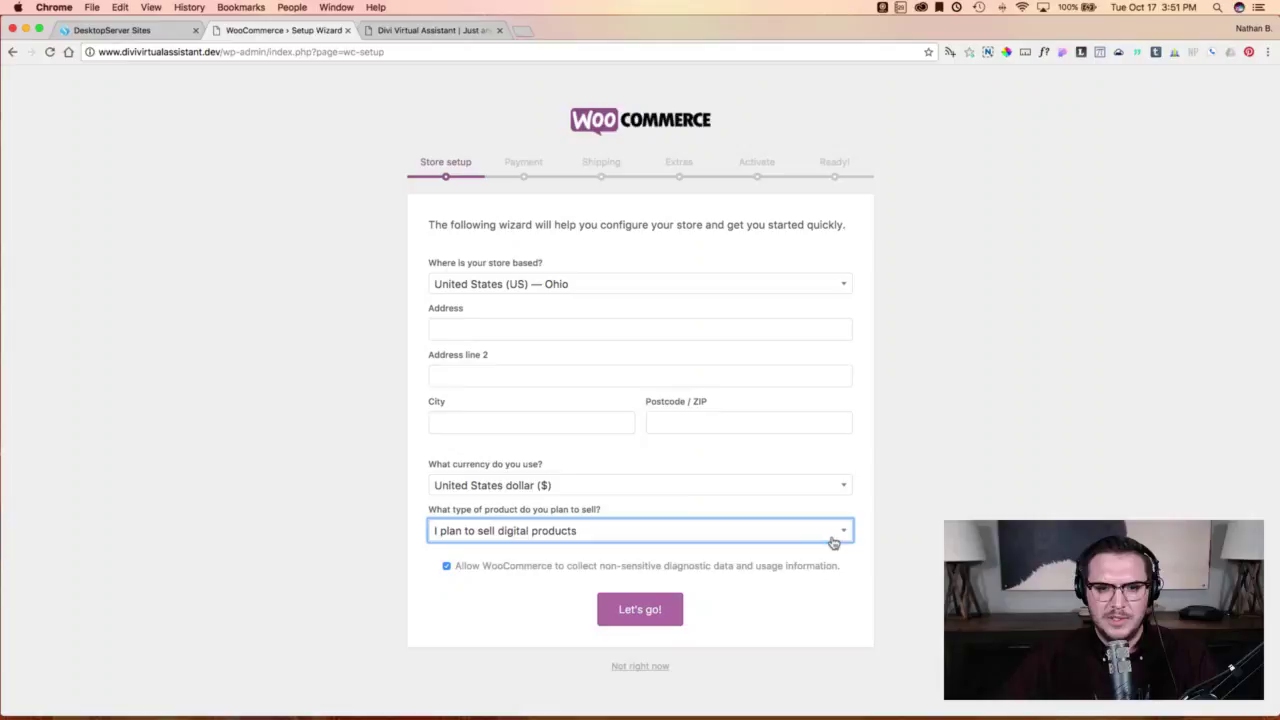
{"action": "left_click", "coordinate": [650, 610]}
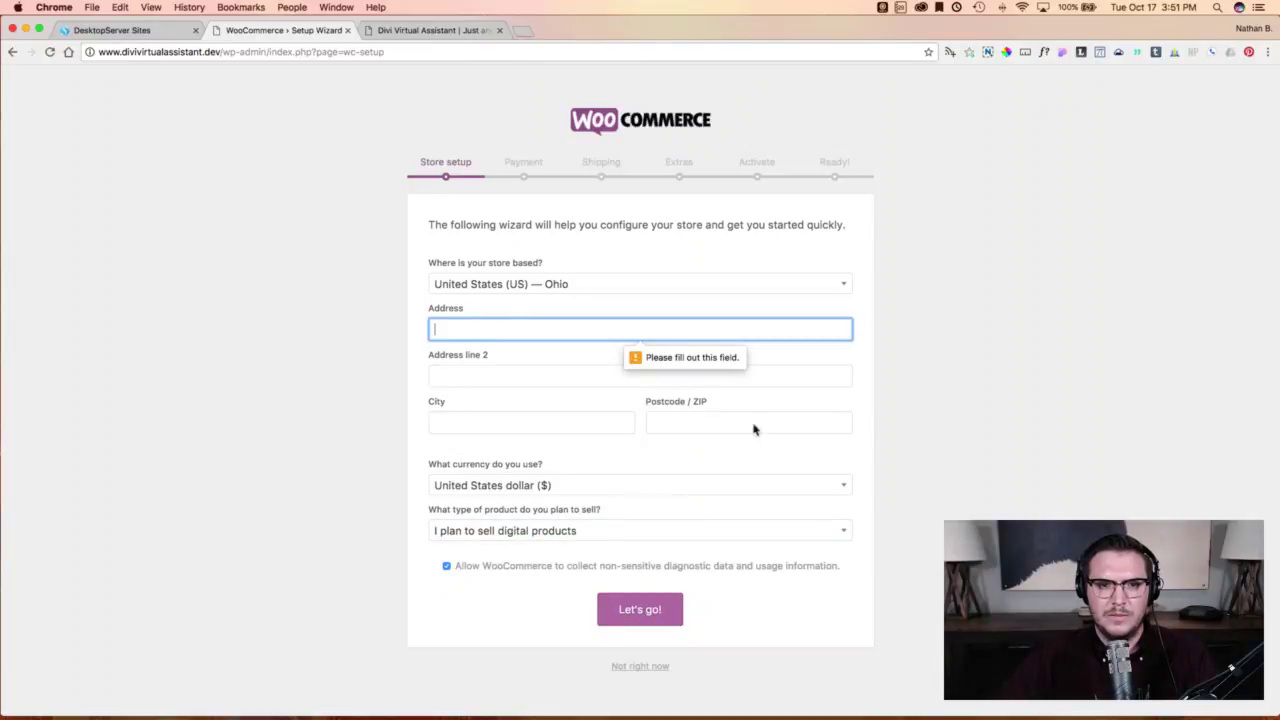
Fill in the store's street address, city and postcode, leaving the second address line empty, and submit the store setup page.
{"action": "left_click", "coordinate": [664, 337]}
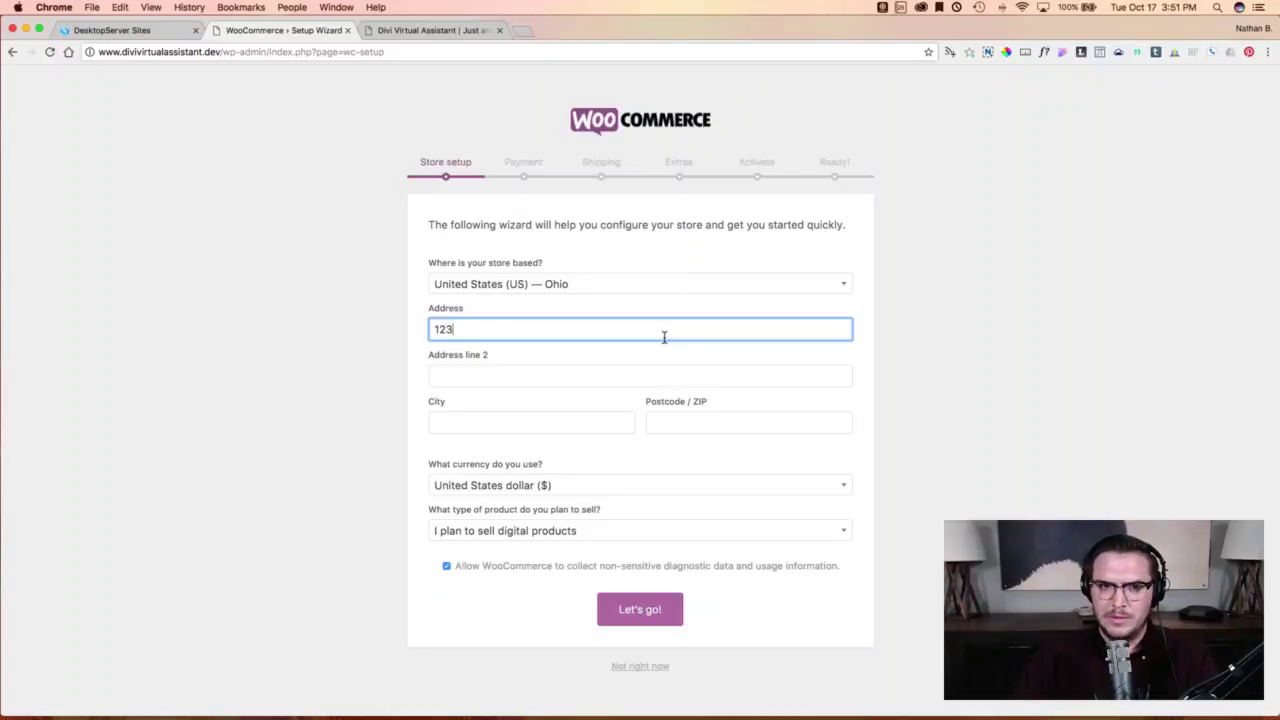
{"action": "type", "text": "123 road Road"}
{"action": "key", "text": "Tab"}
{"action": "key", "text": "Tab"}
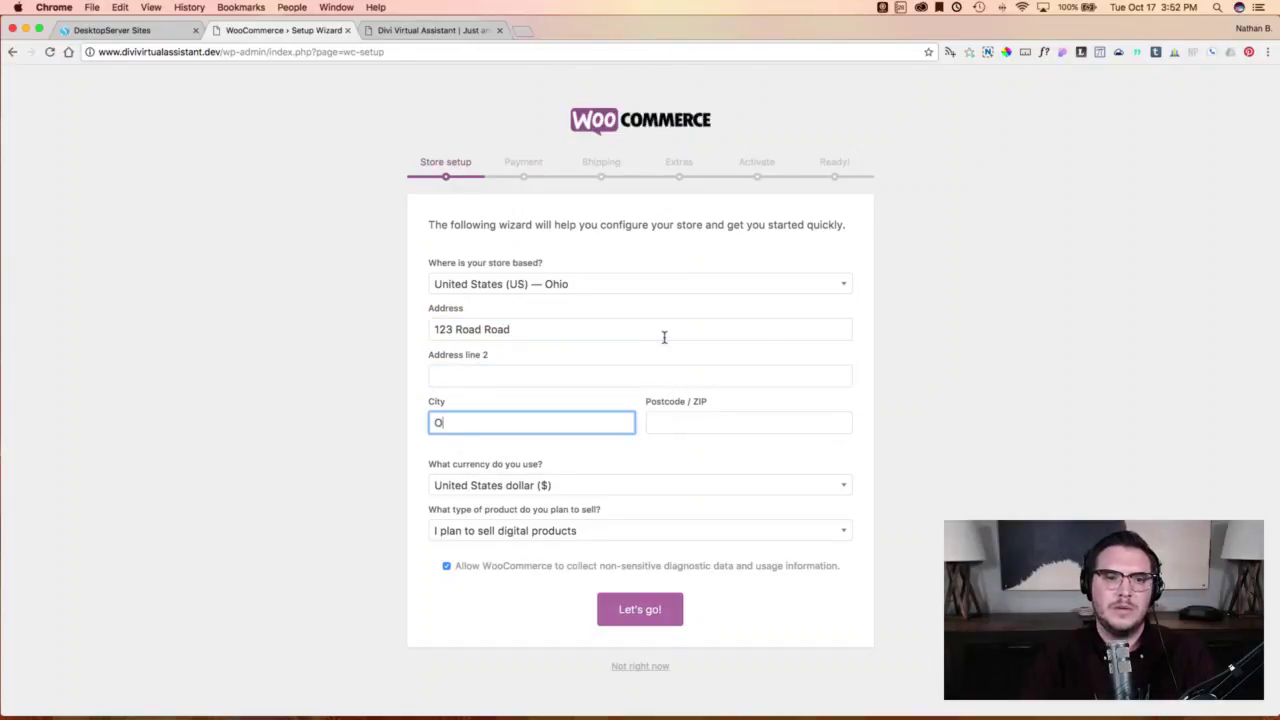
{"action": "key", "text": "Tab"}
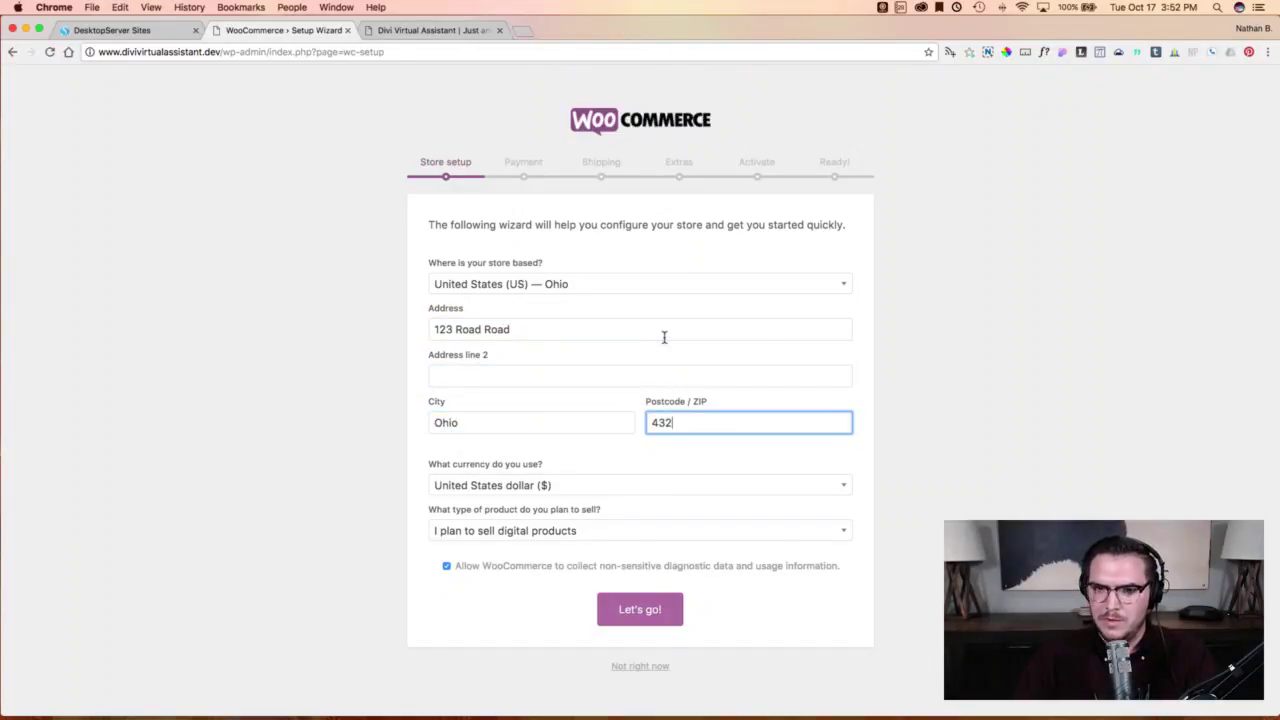
{"action": "left_click", "coordinate": [641, 608]}
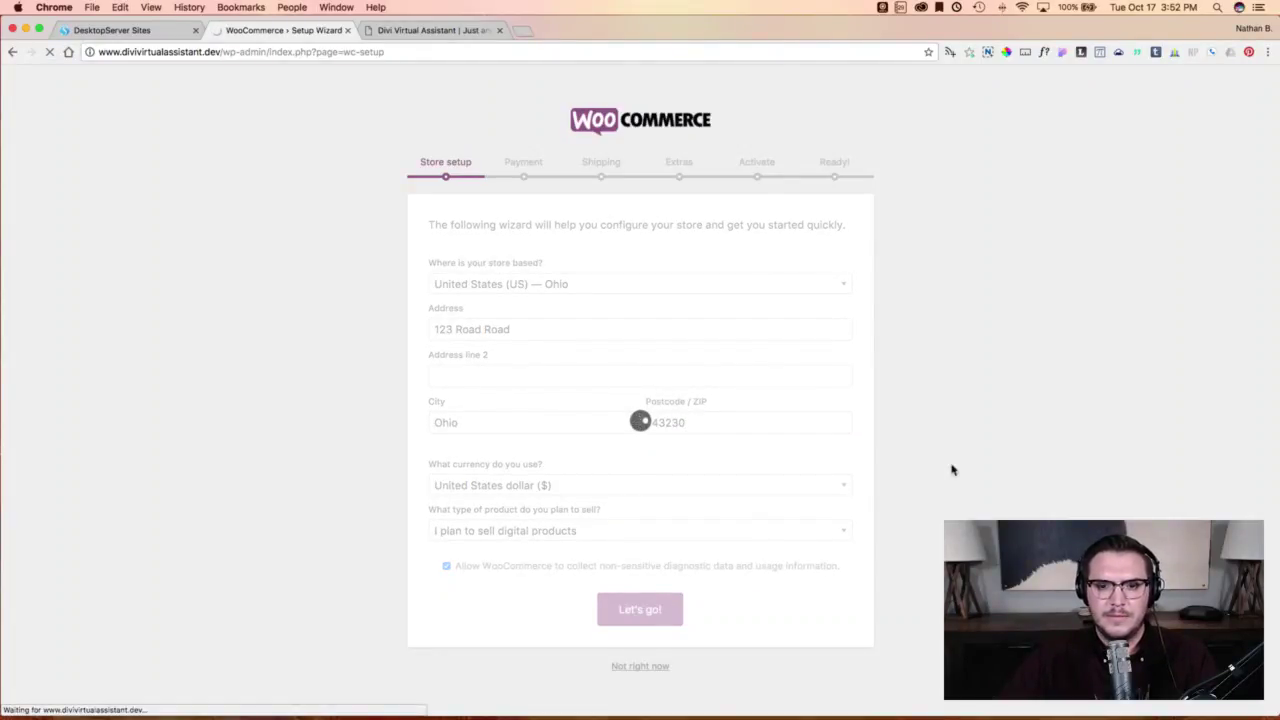
Accept payments through PayPal only, with Stripe and PayPal Standard off, and proceed without automated taxes.
{"action": "left_click", "coordinate": [824, 437]}
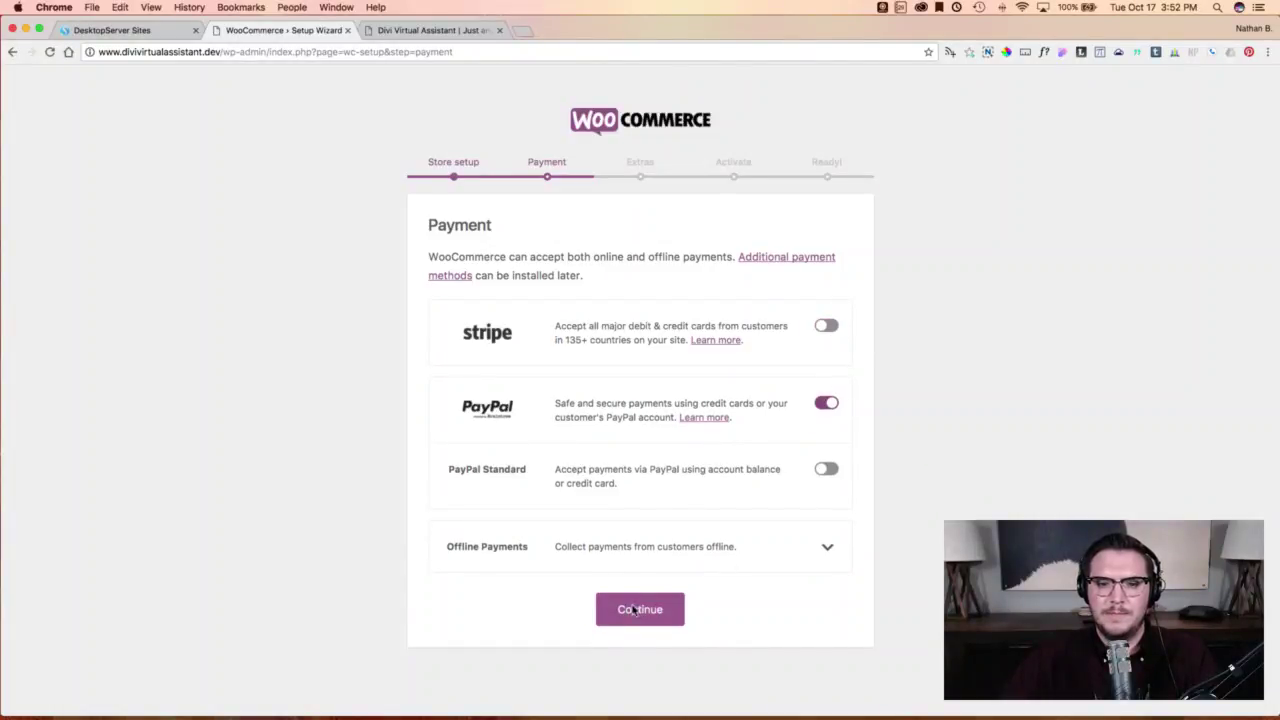
{"action": "left_click", "coordinate": [634, 610]}
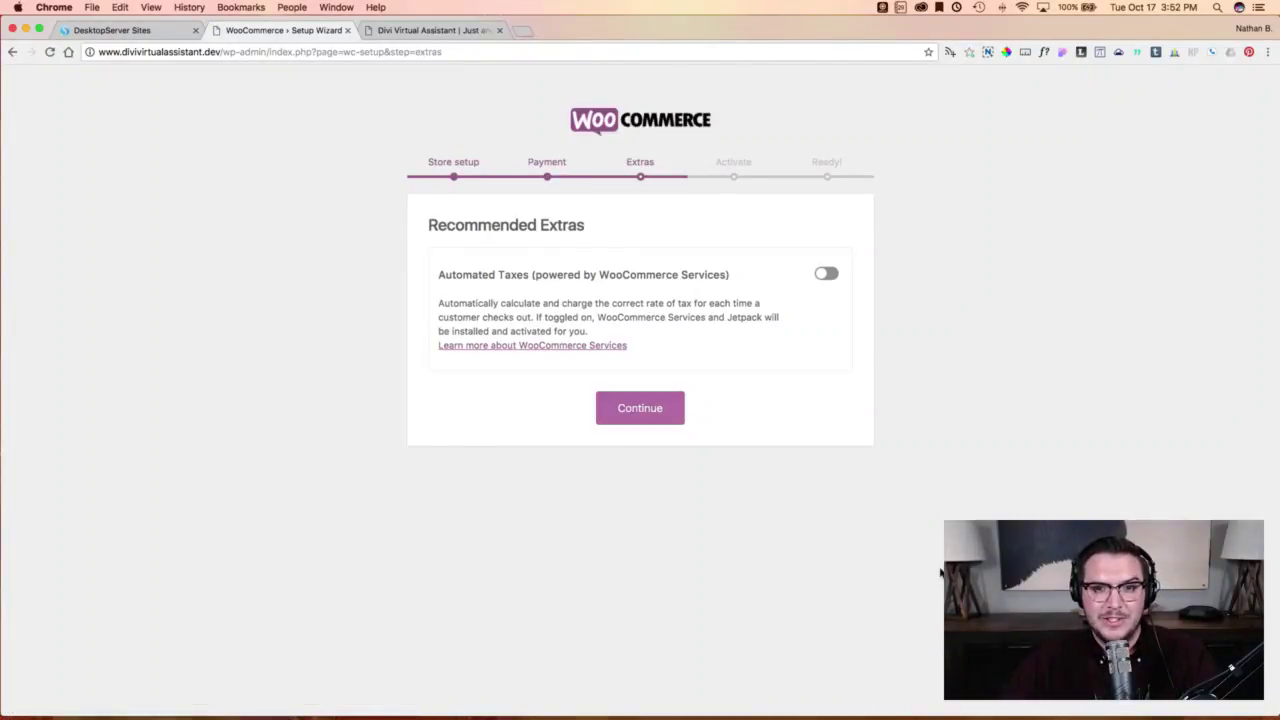
{"action": "left_click", "coordinate": [657, 414]}
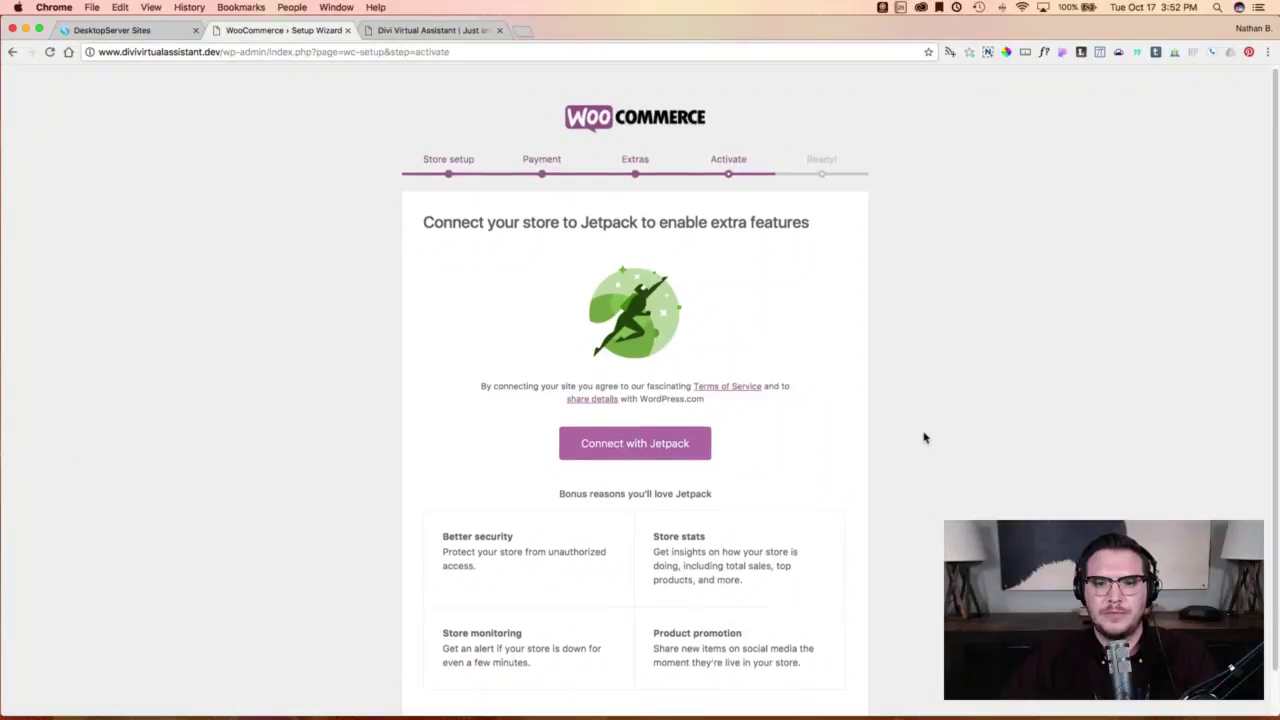
Skip the Jetpack connection and leave the finished setup wizard for the WordPress dashboard.
{"action": "scroll", "coordinate": [923, 437], "scroll_direction": "down", "scroll_amount": 2}
{"action": "left_click", "coordinate": [634, 700]}
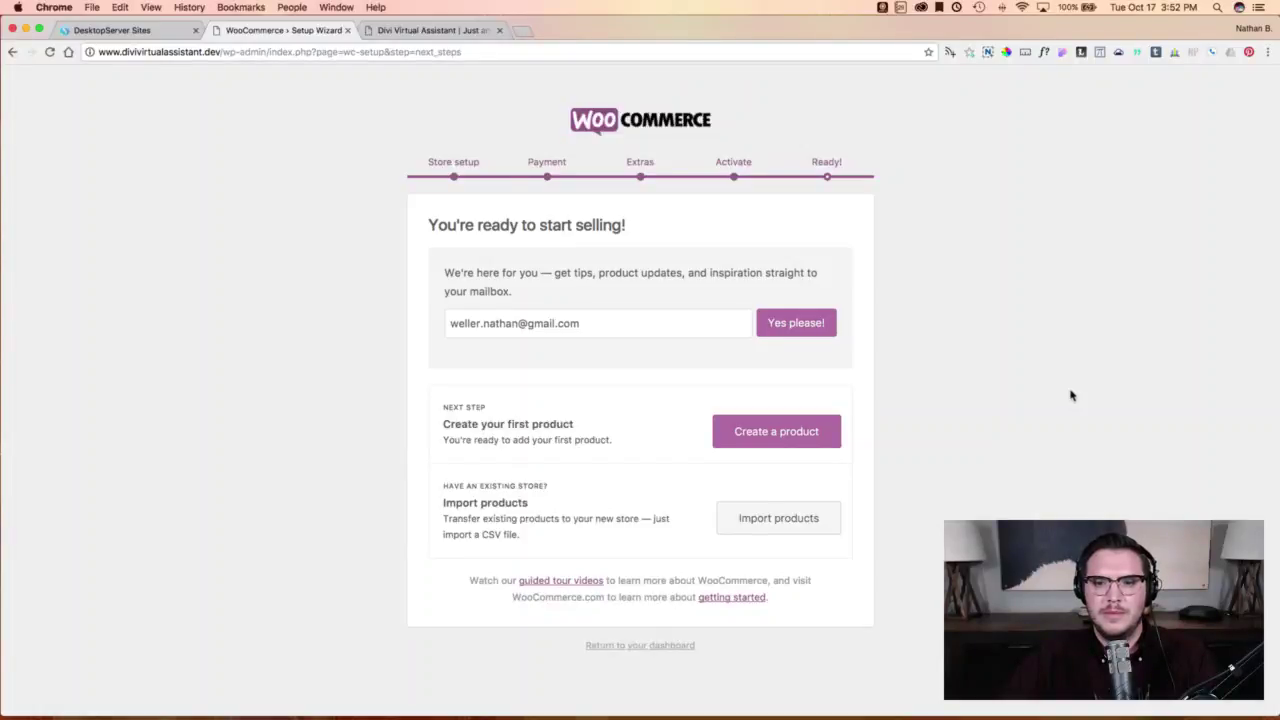
{"action": "left_click", "coordinate": [640, 648]}
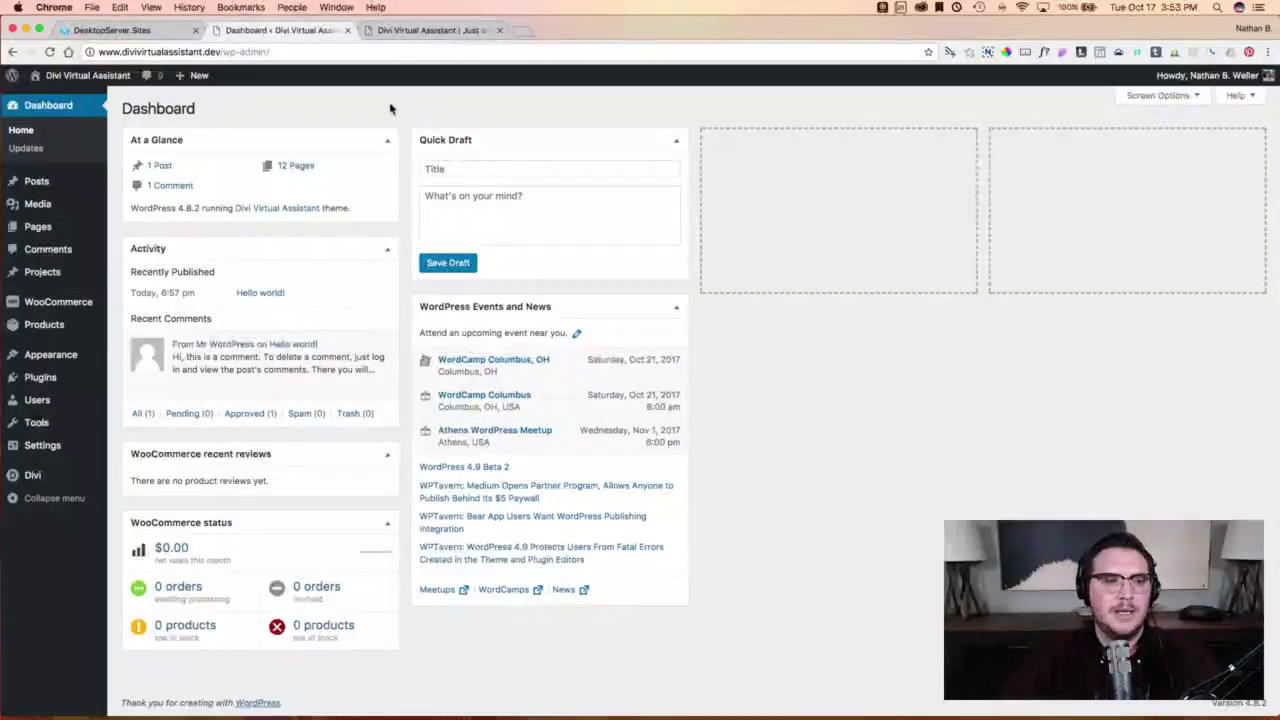
Upload and install the plugin file woocommerce-bookings.zip from the Downloads folder, and activate it.
{"action": "mouse_move", "coordinate": [43, 385]}
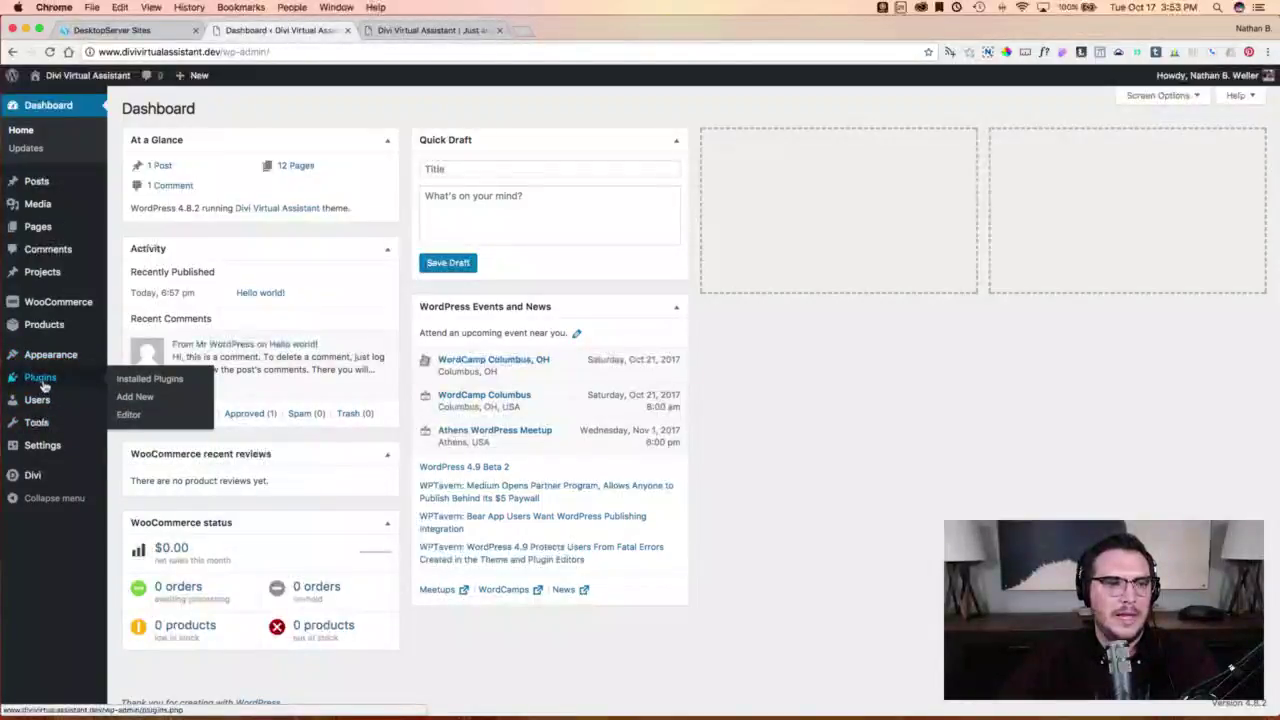
{"action": "left_click", "coordinate": [141, 398]}
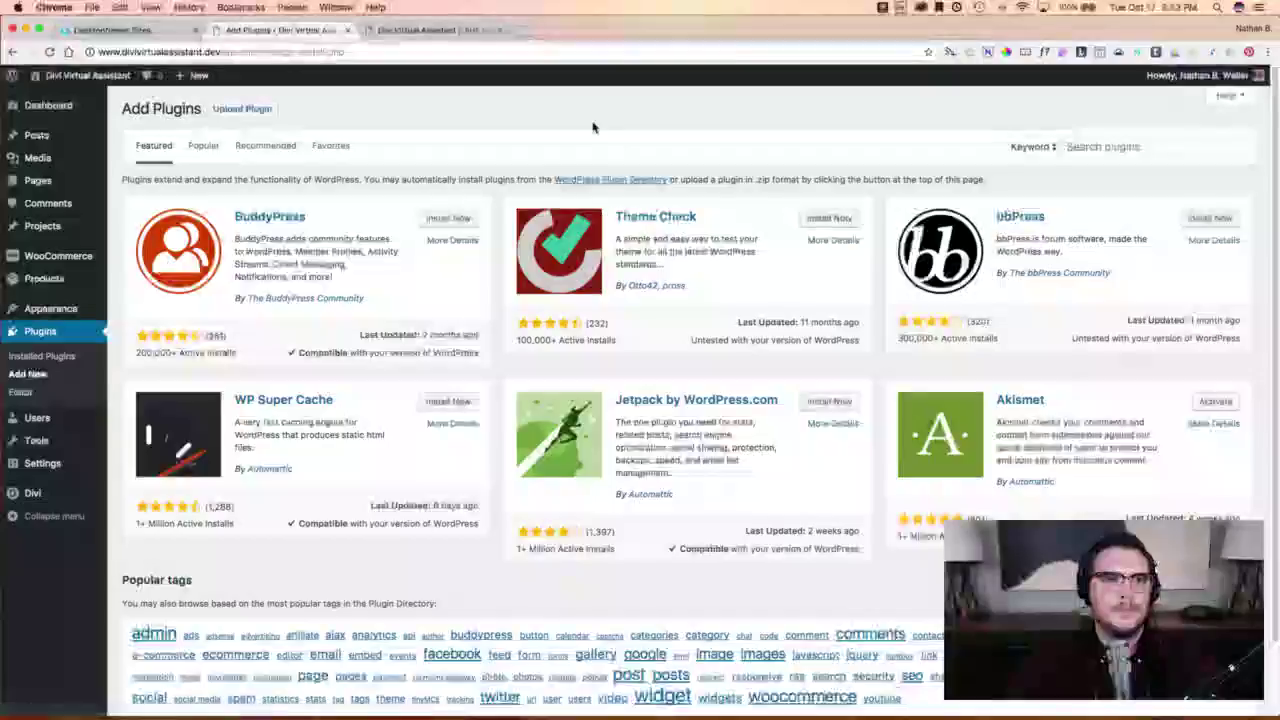
{"action": "left_click", "coordinate": [242, 110]}
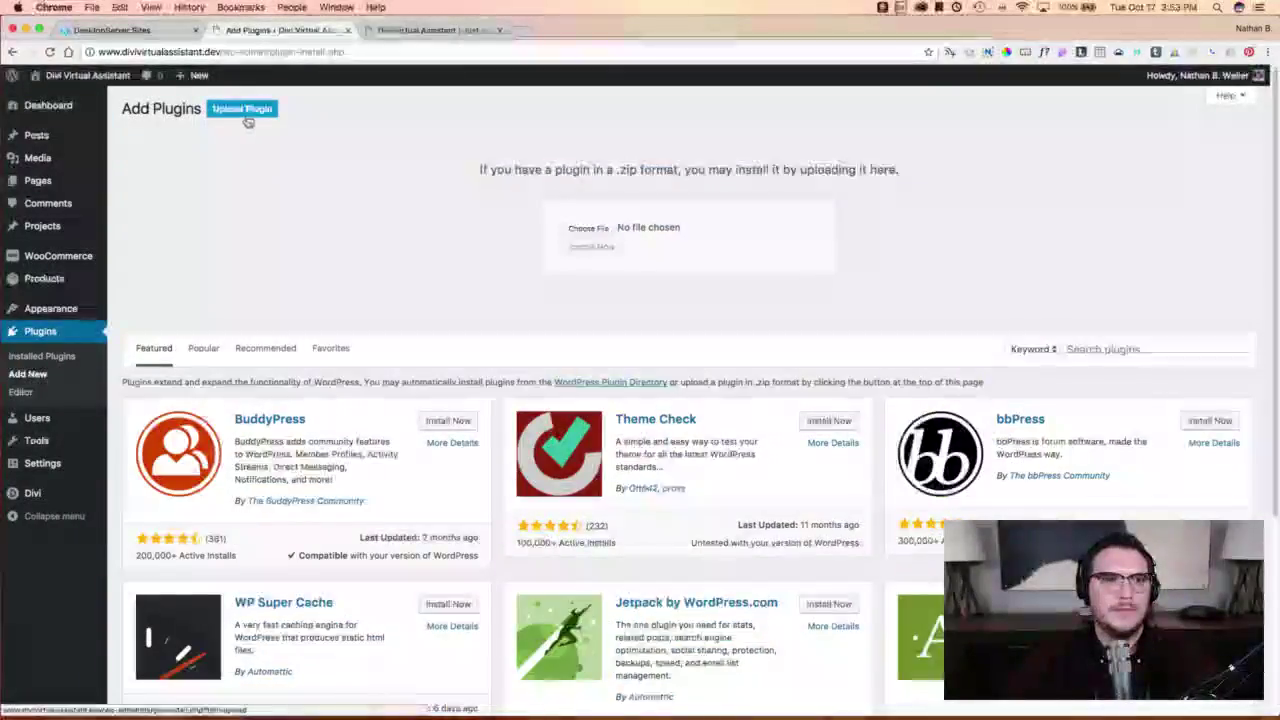
{"action": "left_click", "coordinate": [585, 230]}
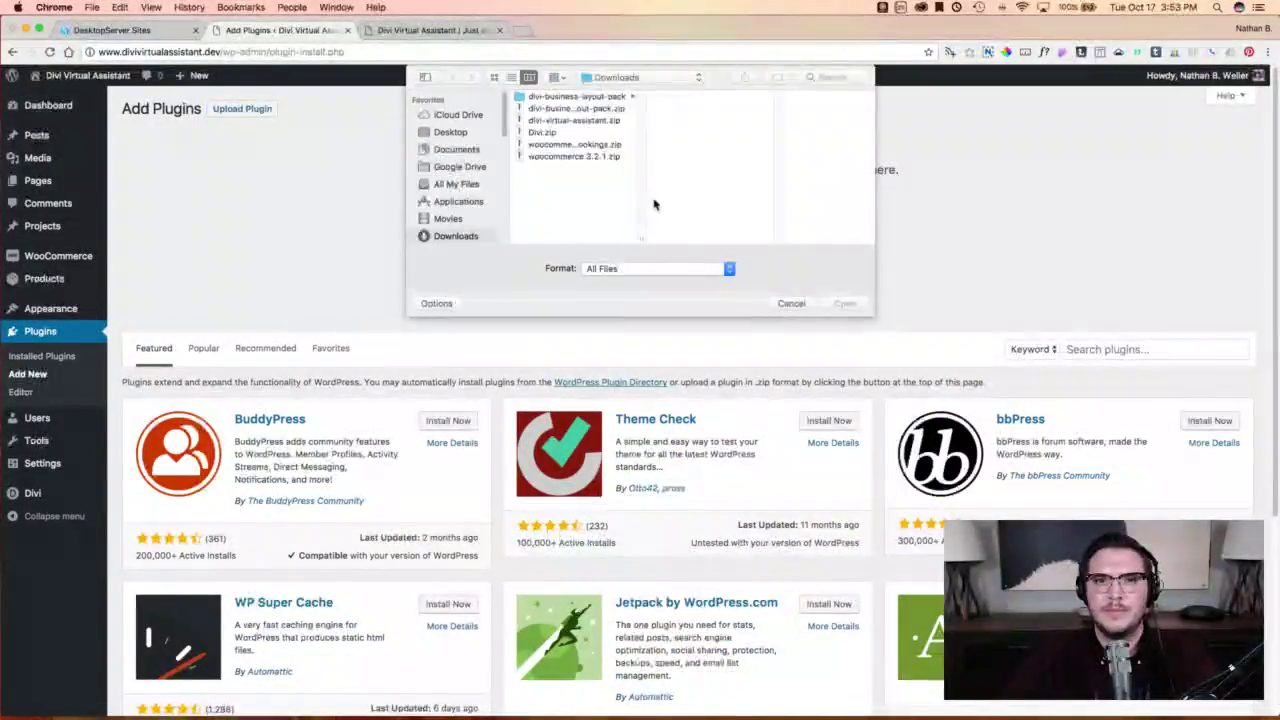
{"action": "left_click", "coordinate": [573, 146]}
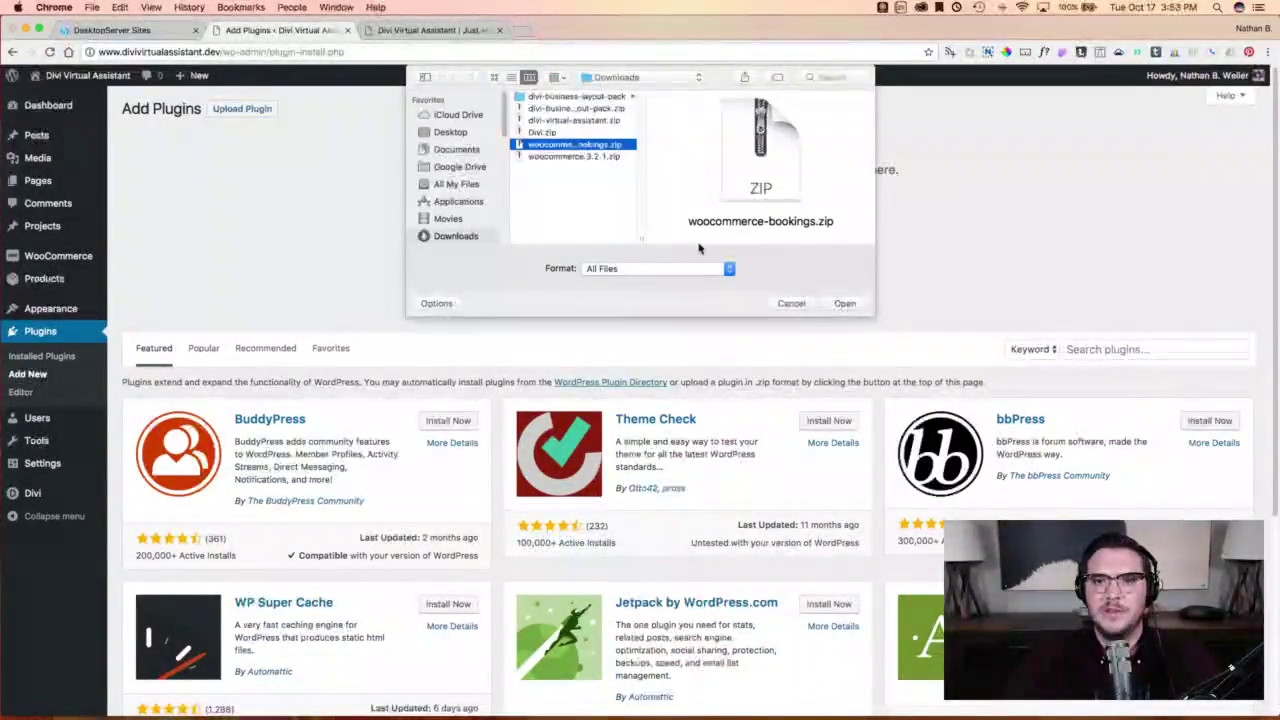
{"action": "left_click", "coordinate": [849, 305]}
{"action": "left_click", "coordinate": [589, 248]}
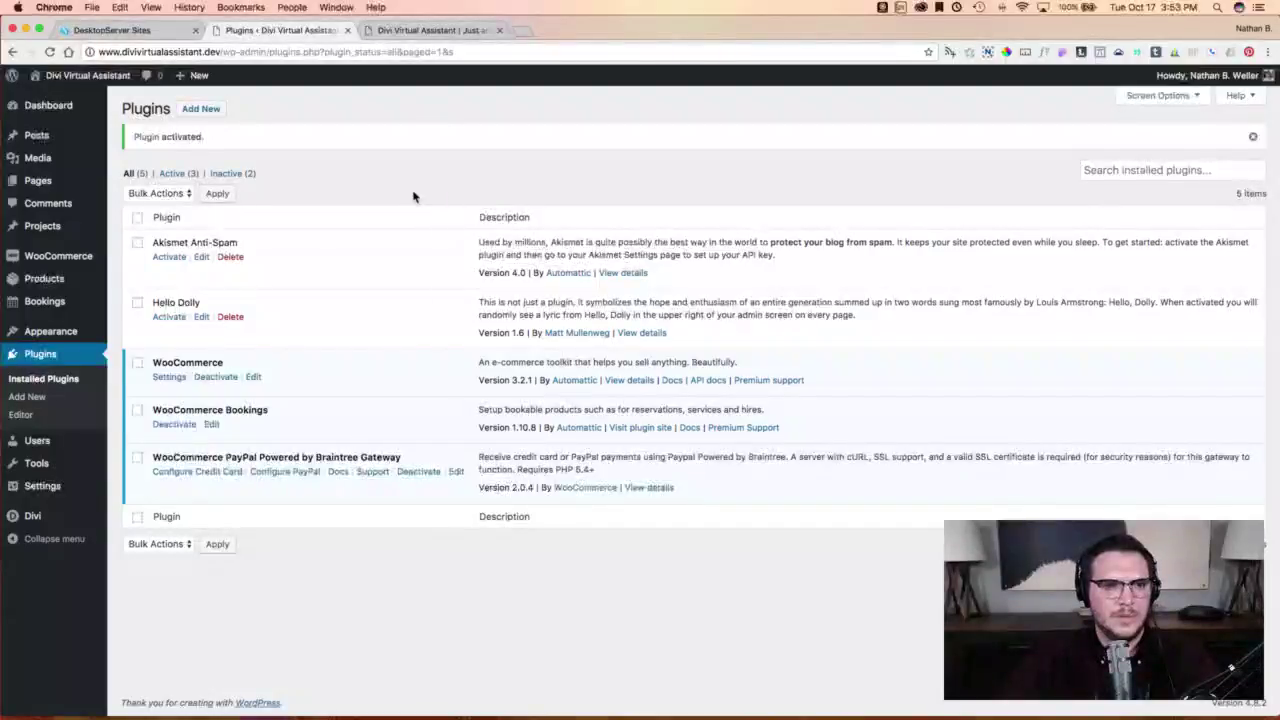
Delete the Hello Dolly plugin from the installed plugins list.
{"action": "left_click", "coordinate": [137, 303]}
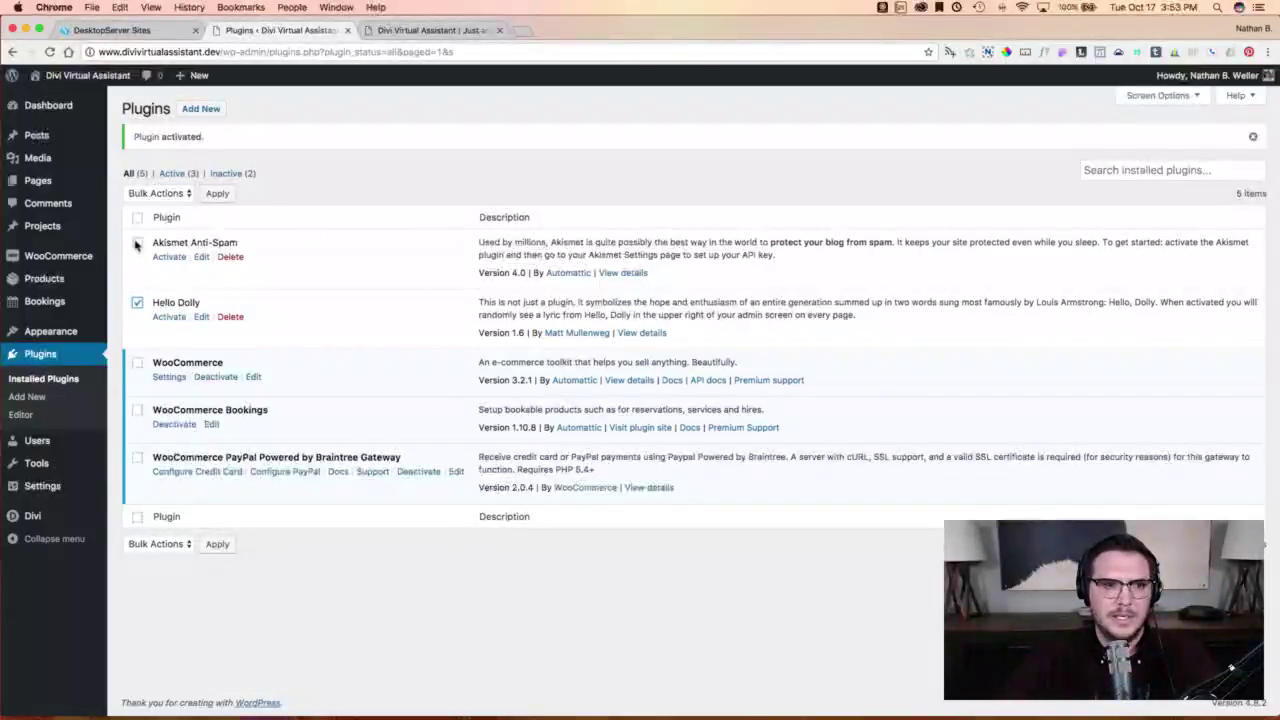
{"action": "left_click", "coordinate": [137, 303]}
{"action": "left_click", "coordinate": [230, 317]}
{"action": "left_click", "coordinate": [767, 120]}
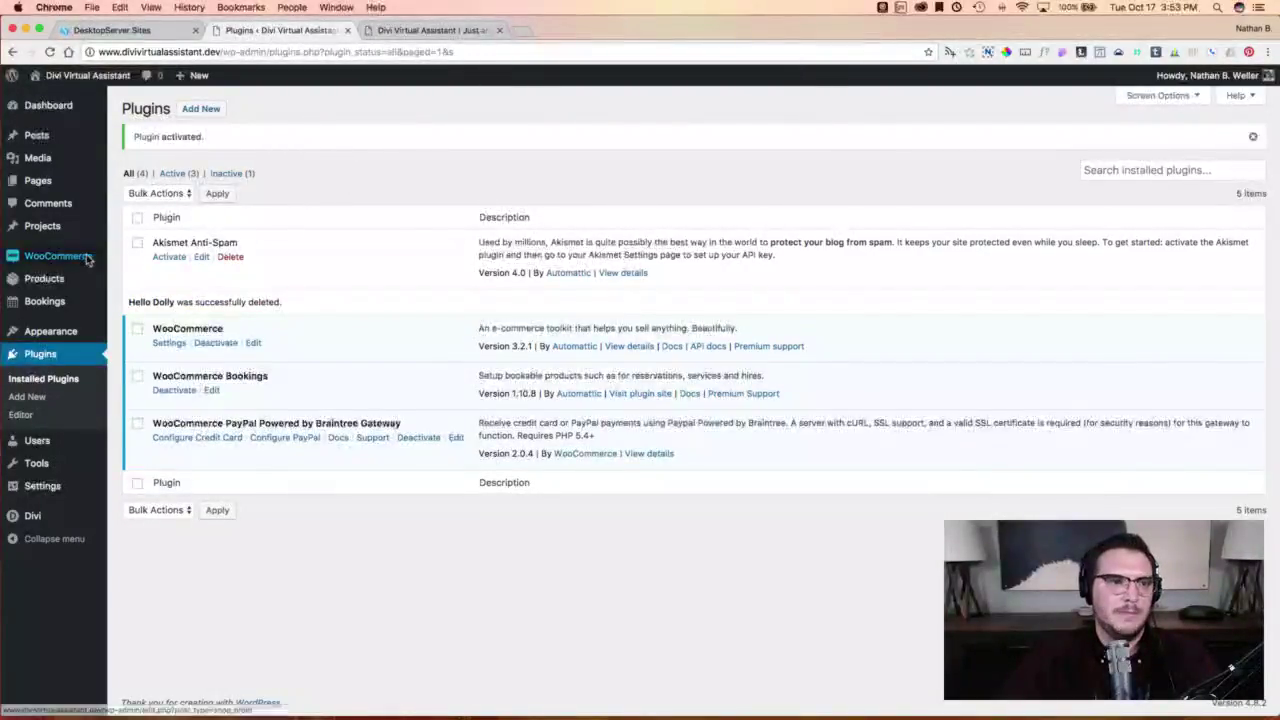
Create a new WooCommerce product named "5 Hour Time Block".
{"action": "left_click", "coordinate": [137, 299]}
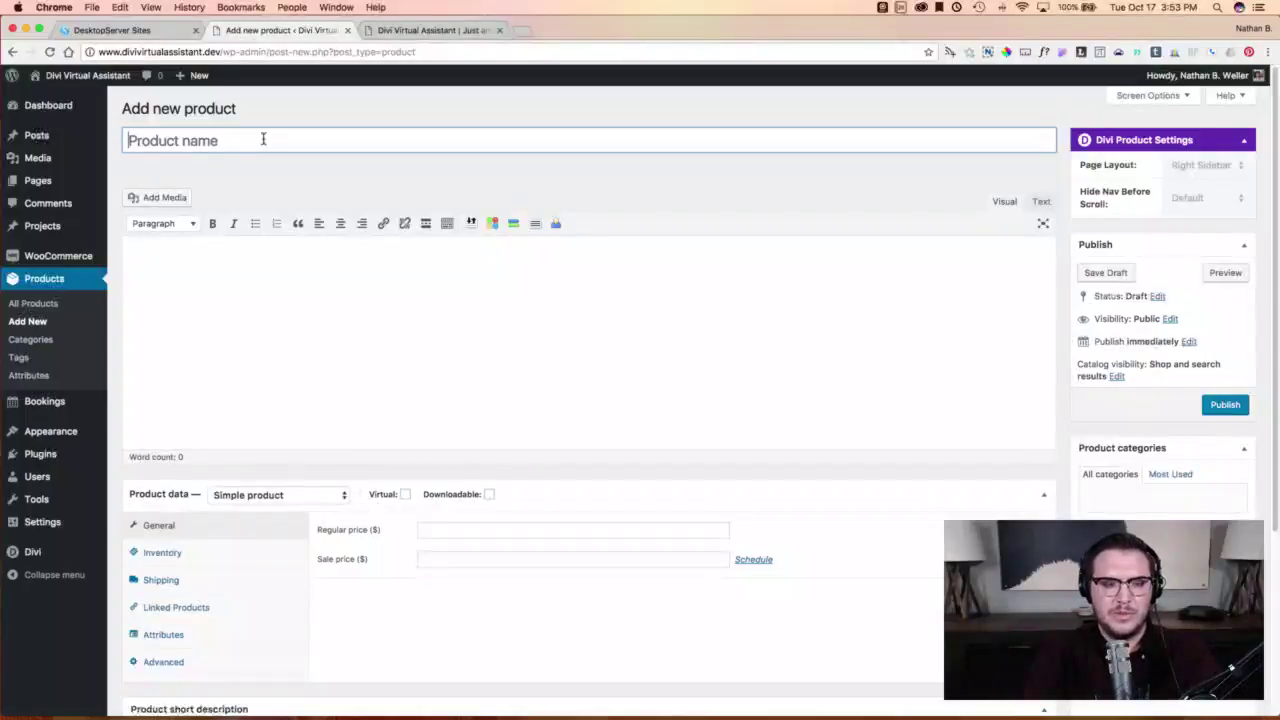
{"action": "type", "text": "5"}
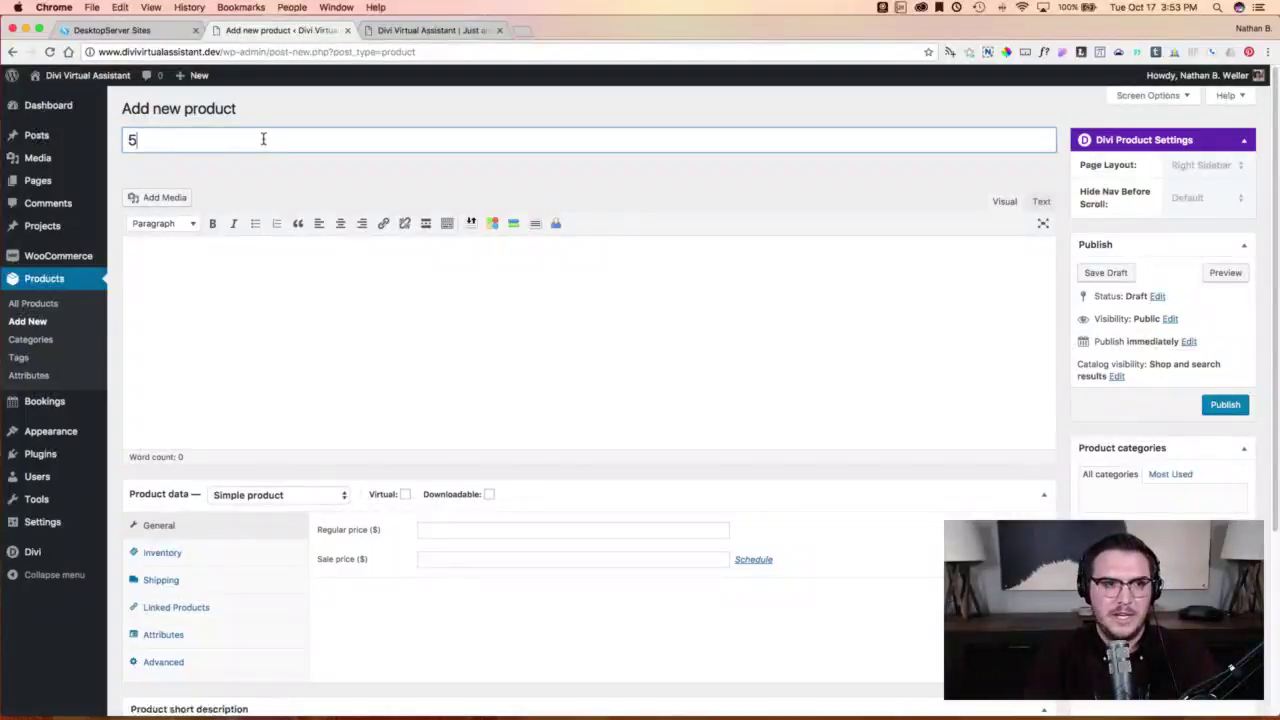
{"action": "type", "text": " Hour time"}
{"action": "key", "text": "BackSpace"}
{"action": "key", "text": "BackSpace"}
{"action": "key", "text": "BackSpace"}
{"action": "key", "text": "BackSpace"}
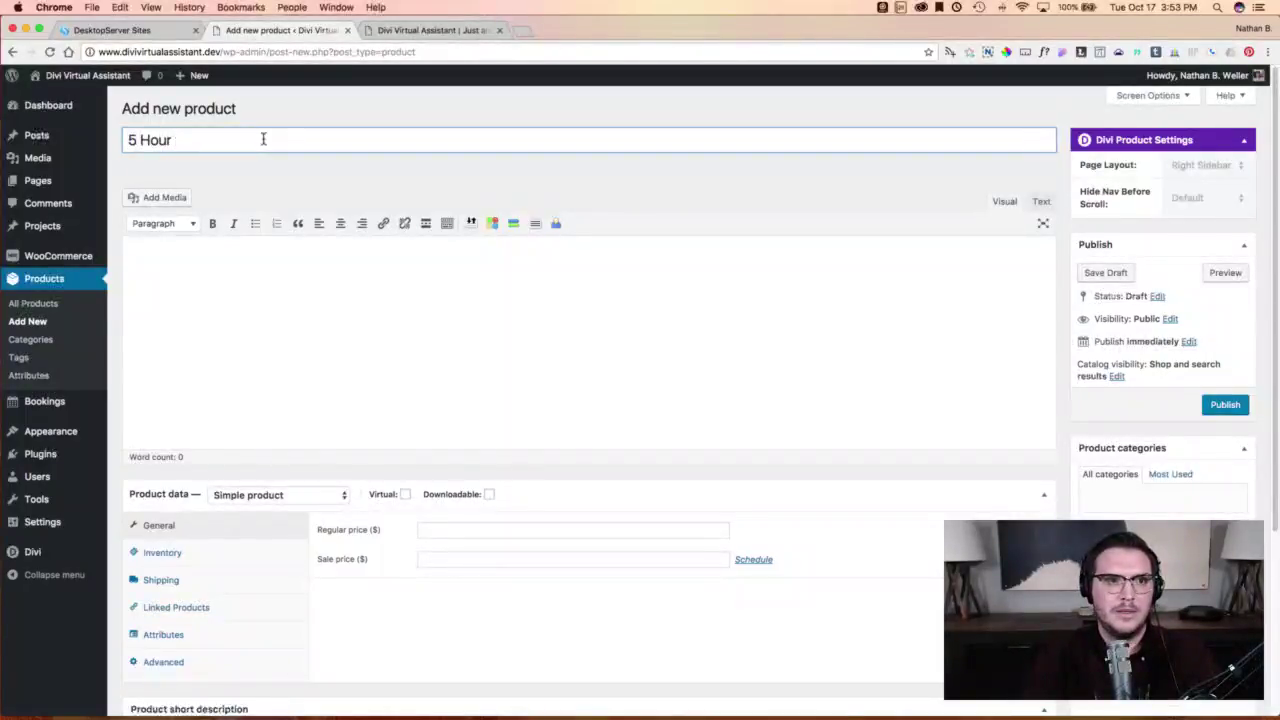
{"action": "type", "text": "Time Block"}
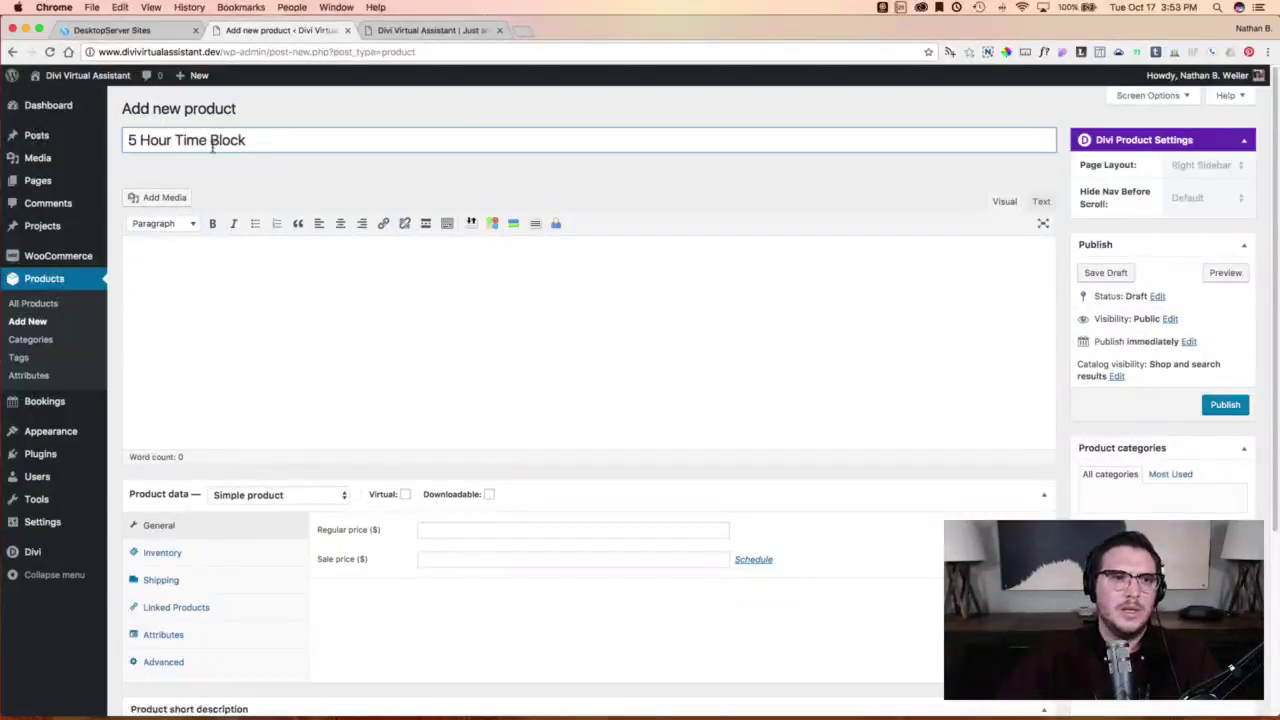
Generate placeholder text with the Lorem Ipsum Generator extension and paste its first three paragraphs into the product description.
{"action": "left_click", "coordinate": [204, 304]}
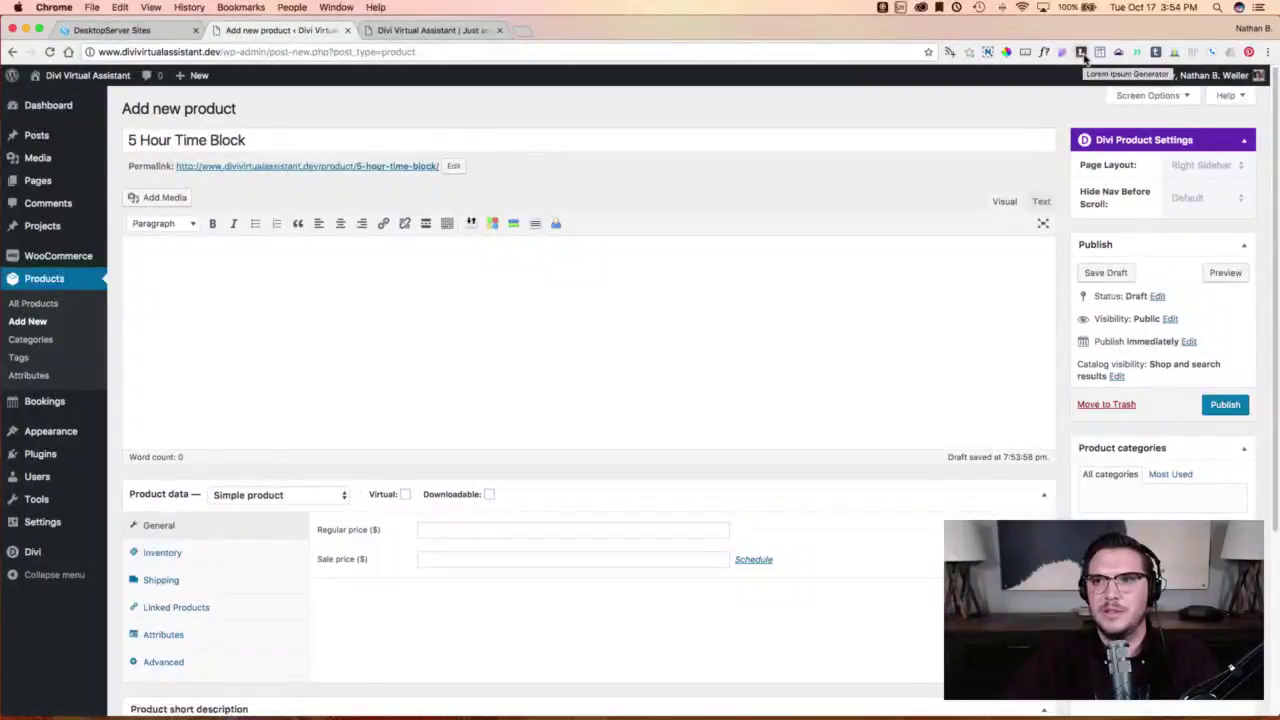
{"action": "left_click", "coordinate": [1081, 53]}
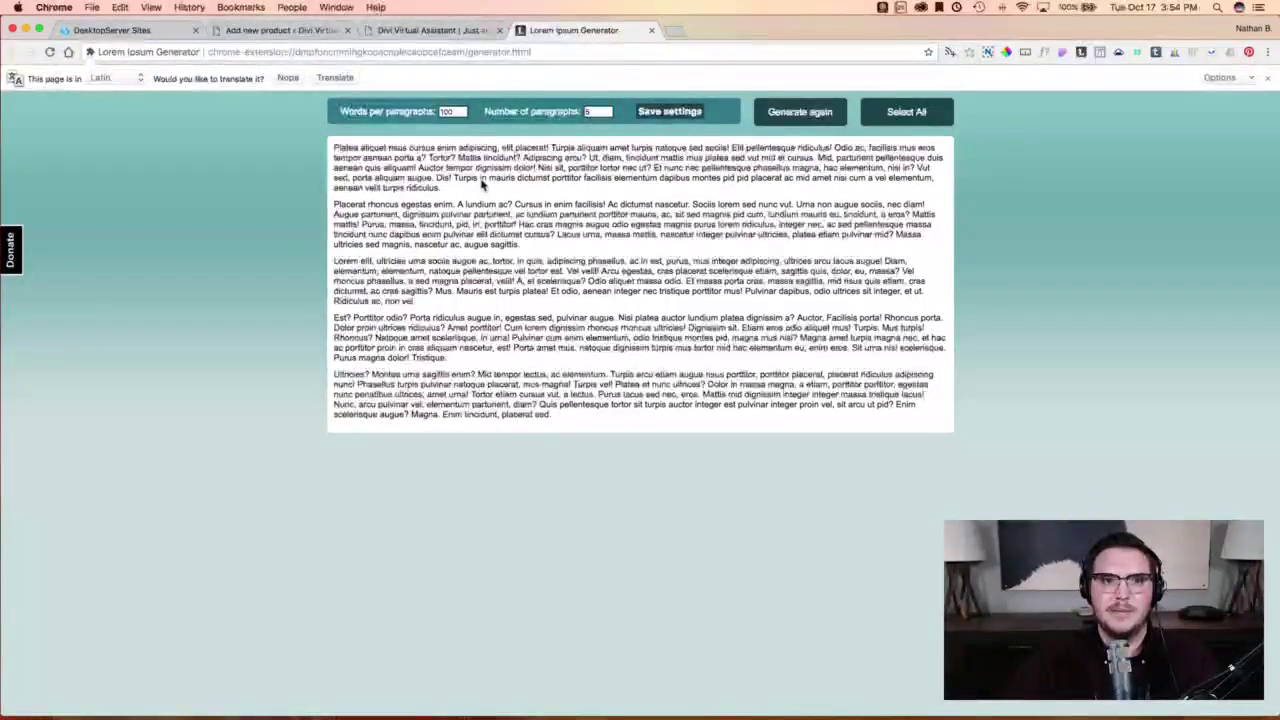
{"action": "left_click_drag", "start_coordinate": [416, 300], "coordinate": [321, 148]}
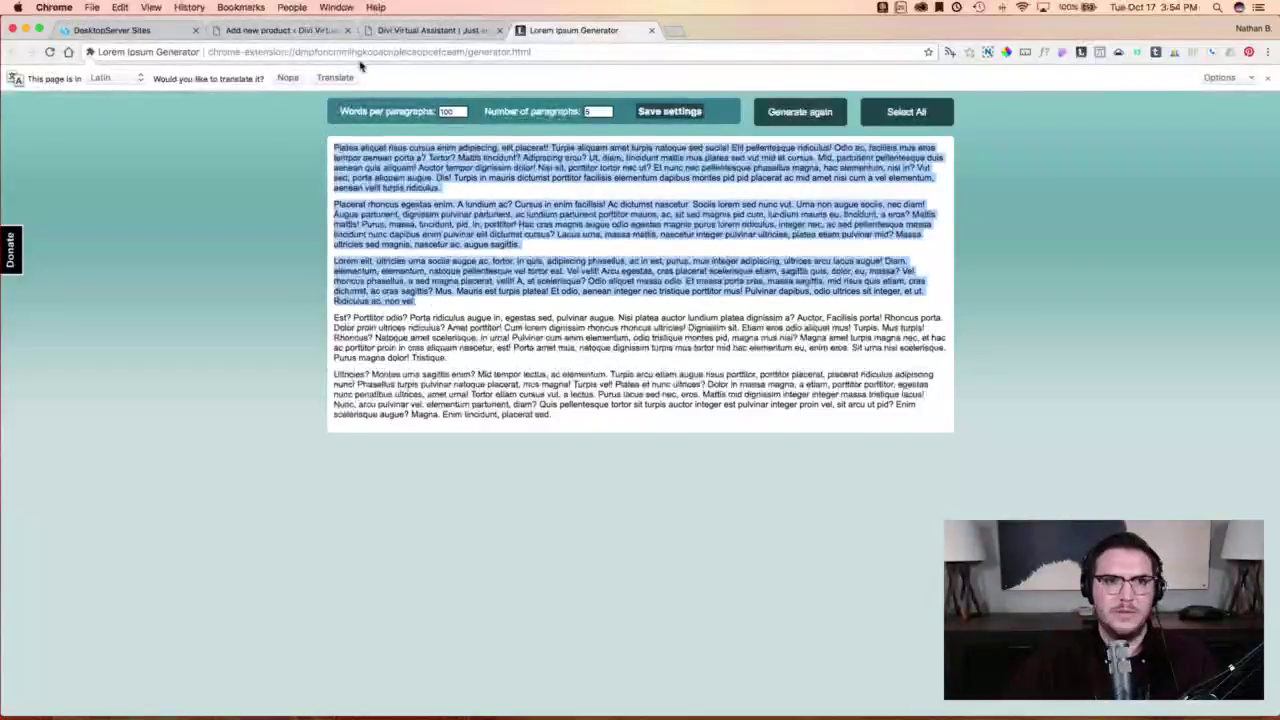
{"action": "left_click", "coordinate": [268, 32]}
{"action": "left_click", "coordinate": [292, 321]}
{"action": "key", "text": "super+v"}
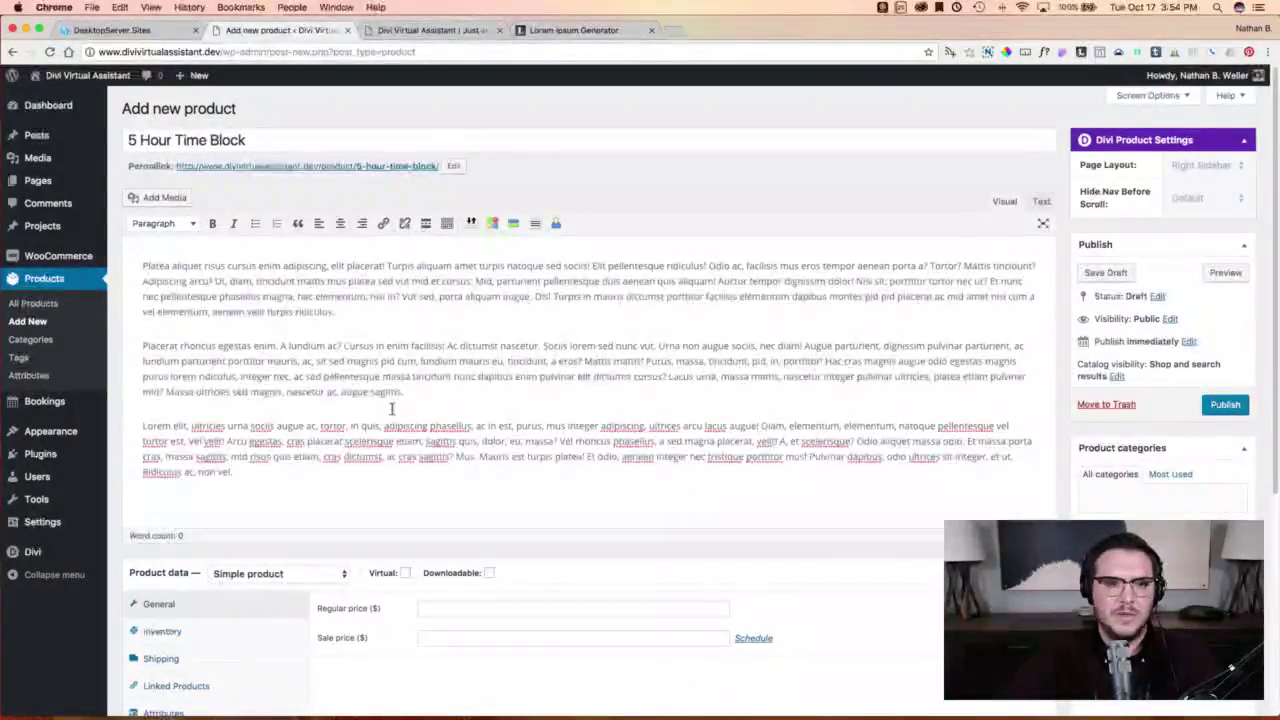
Copy the opening sentences of the product description's first paragraph into the product short description.
{"action": "scroll", "coordinate": [390, 405], "scroll_direction": "down", "scroll_amount": 1}
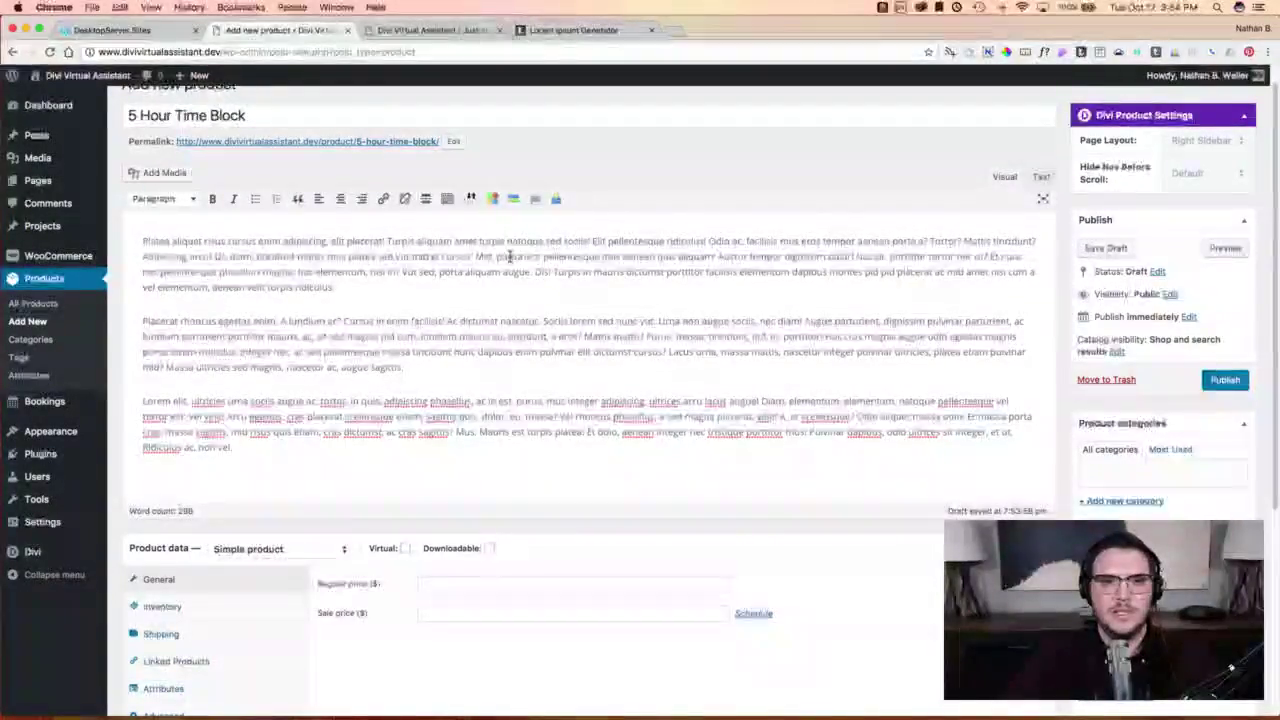
{"action": "triple_click", "coordinate": [475, 258]}
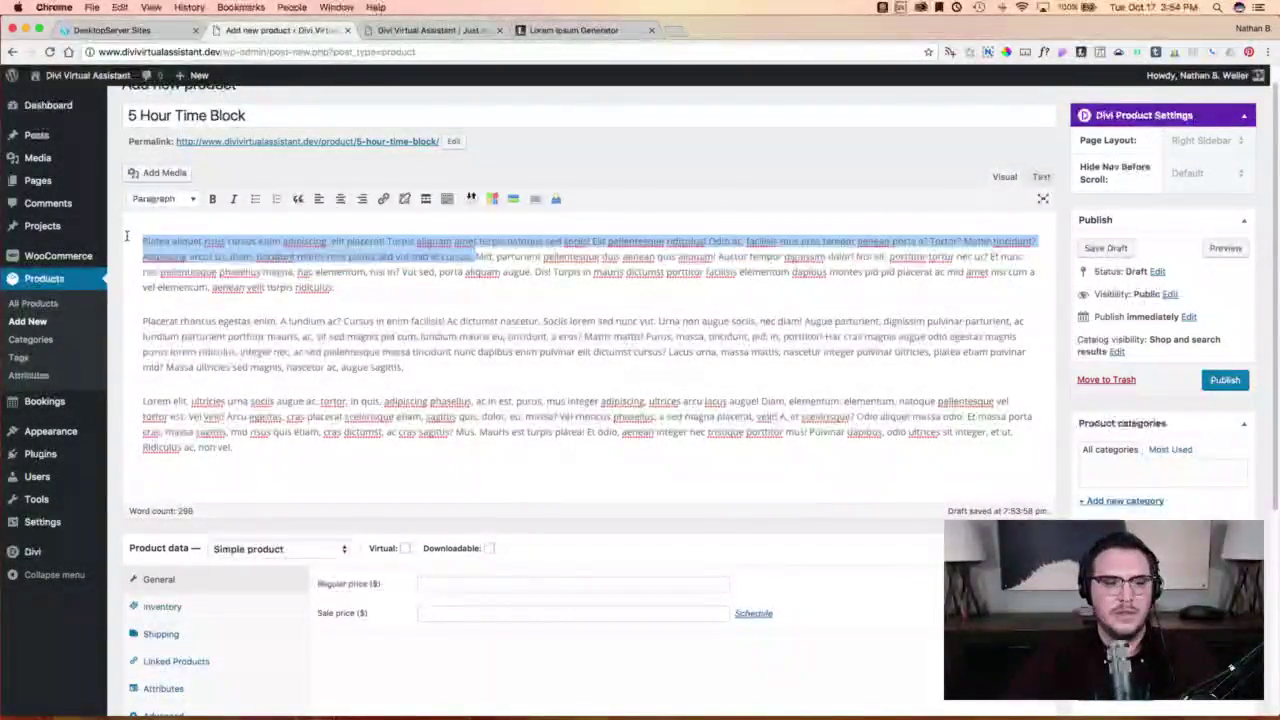
{"action": "scroll", "coordinate": [441, 459], "scroll_direction": "down", "scroll_amount": 4}
{"action": "scroll", "coordinate": [441, 459], "scroll_direction": "down", "scroll_amount": 2}
{"action": "left_click", "coordinate": [349, 594]}
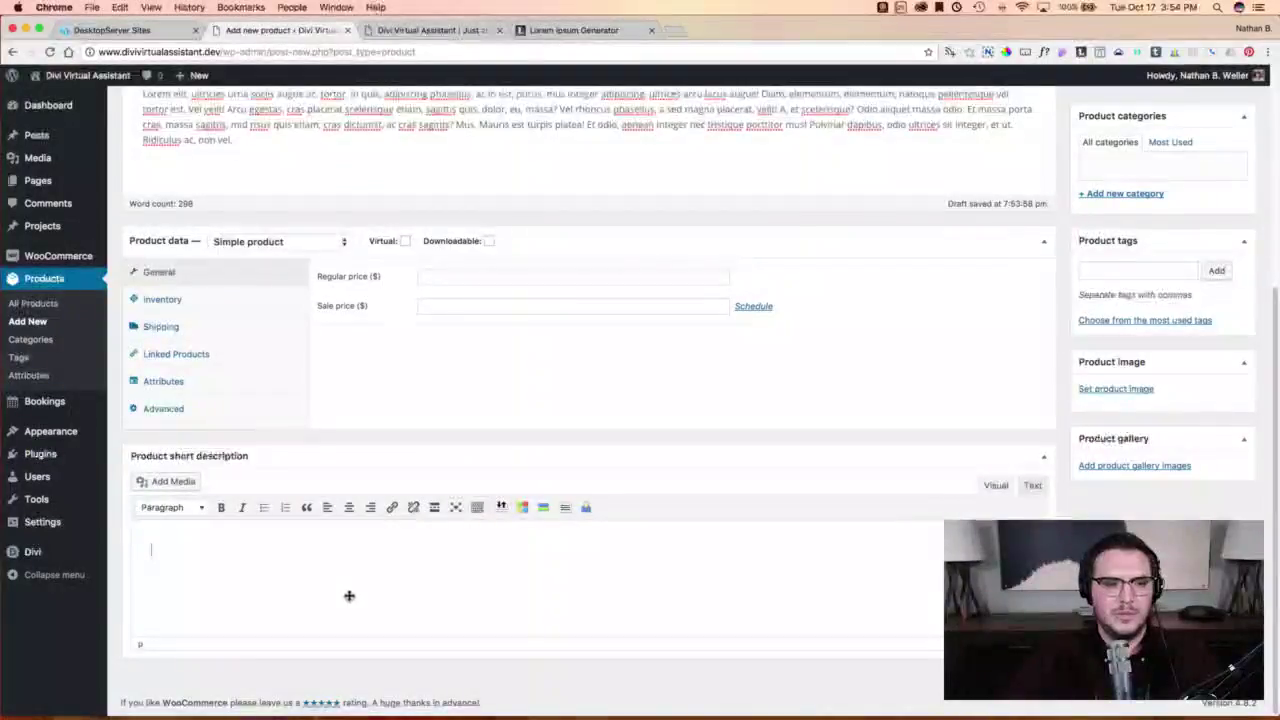
{"action": "key", "text": "super+v"}
{"action": "scroll", "coordinate": [457, 431], "scroll_direction": "up", "scroll_amount": 2}
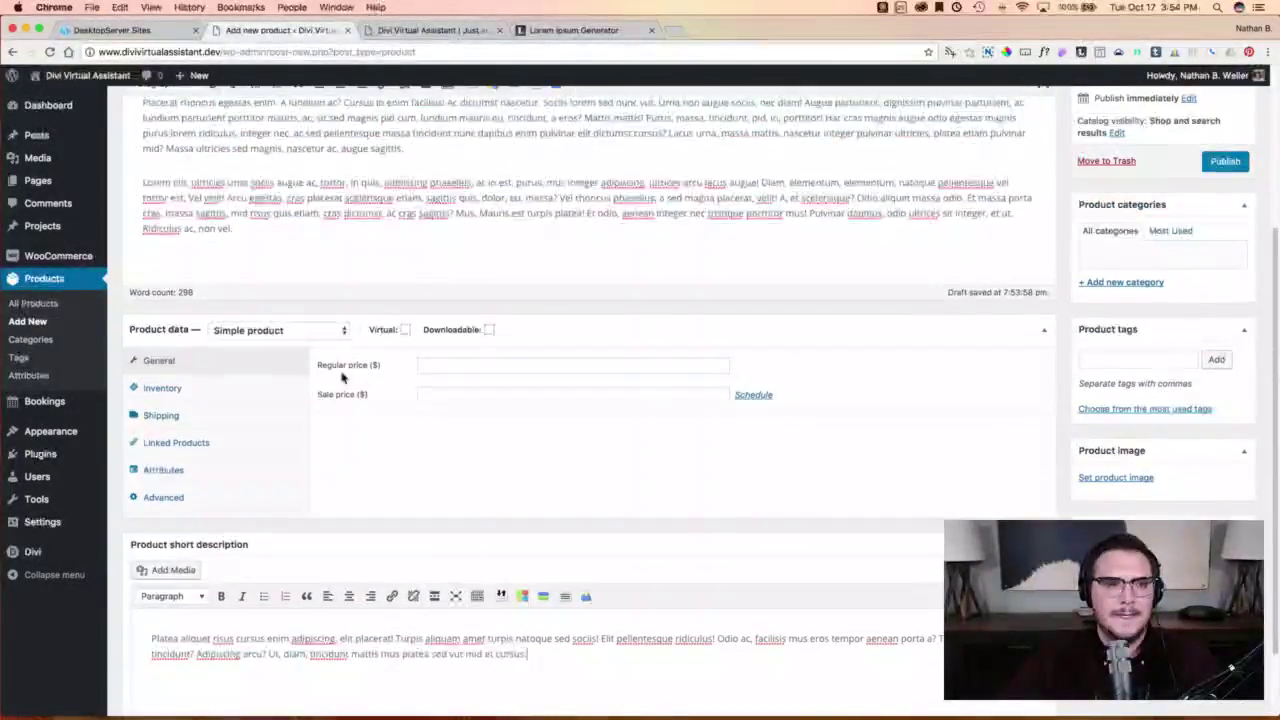
Set the product image to business-13.jpg, the headphones and phone photo, from the media library.
{"action": "scroll", "coordinate": [380, 451], "scroll_direction": "down", "scroll_amount": 1}
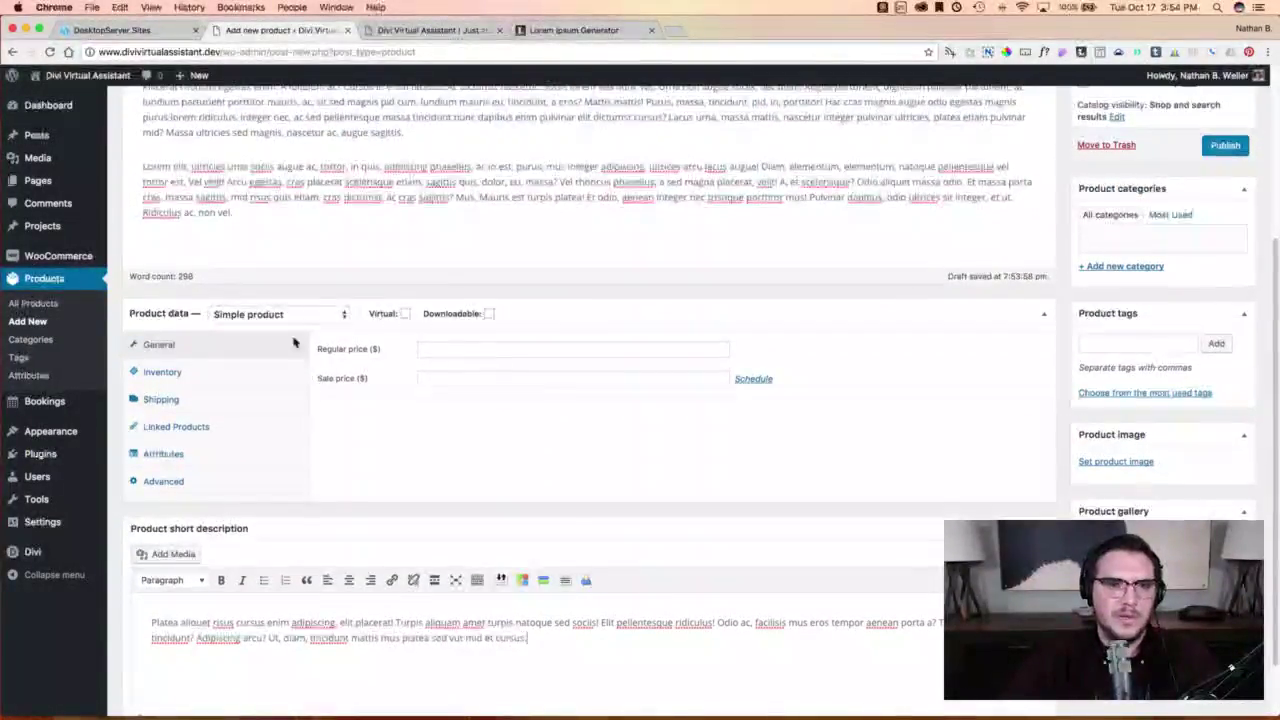
{"action": "scroll", "coordinate": [566, 423], "scroll_direction": "up", "scroll_amount": 1}
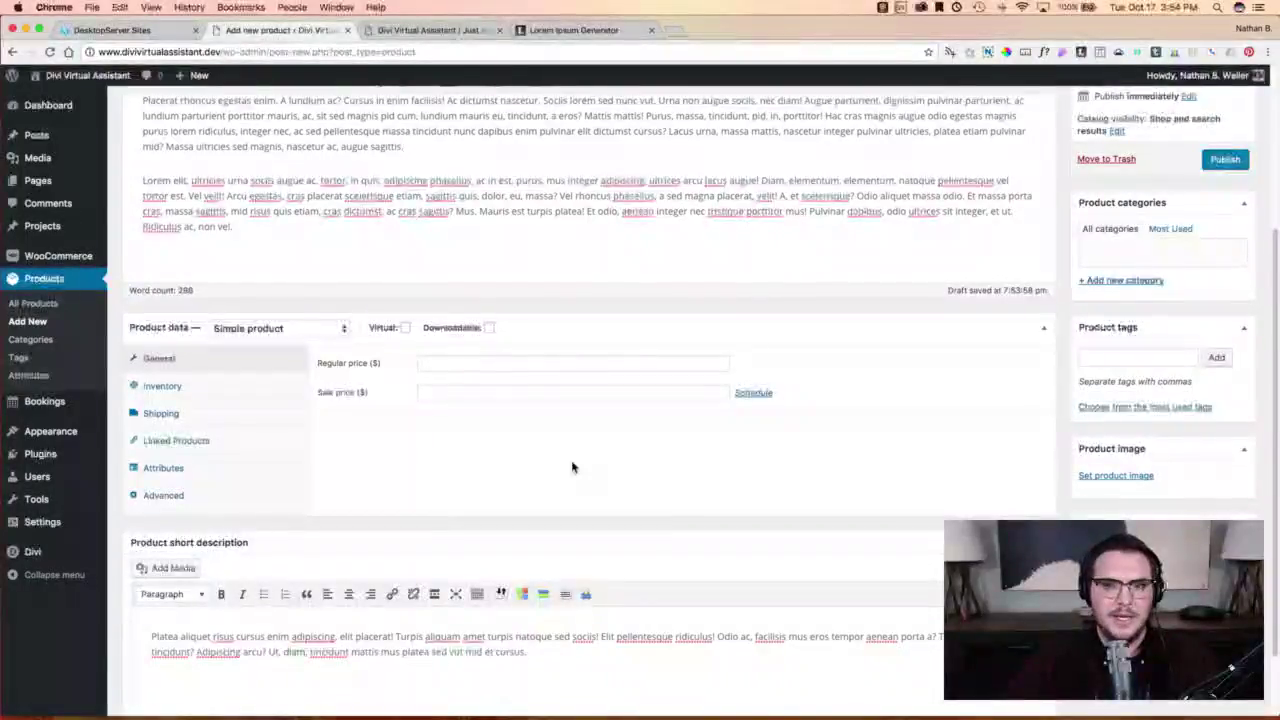
{"action": "left_click", "coordinate": [1113, 478]}
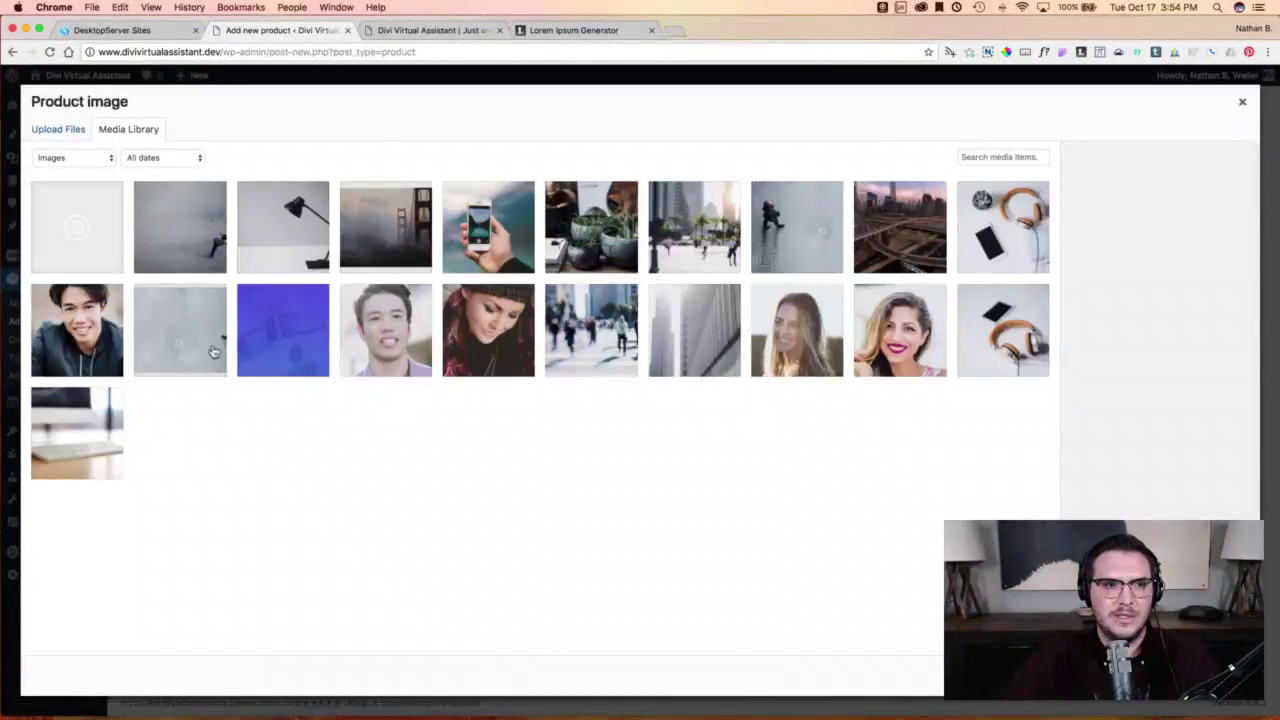
{"action": "left_click", "coordinate": [1006, 246]}
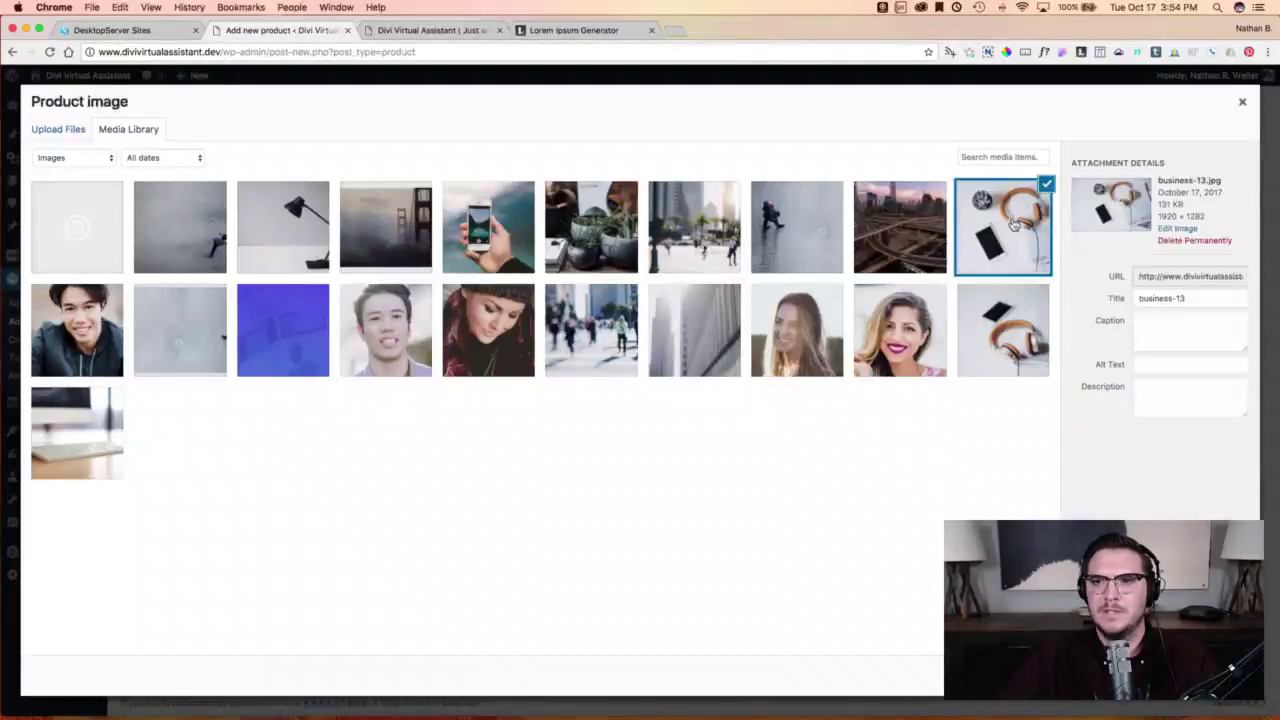
{"action": "left_click", "coordinate": [1195, 675]}
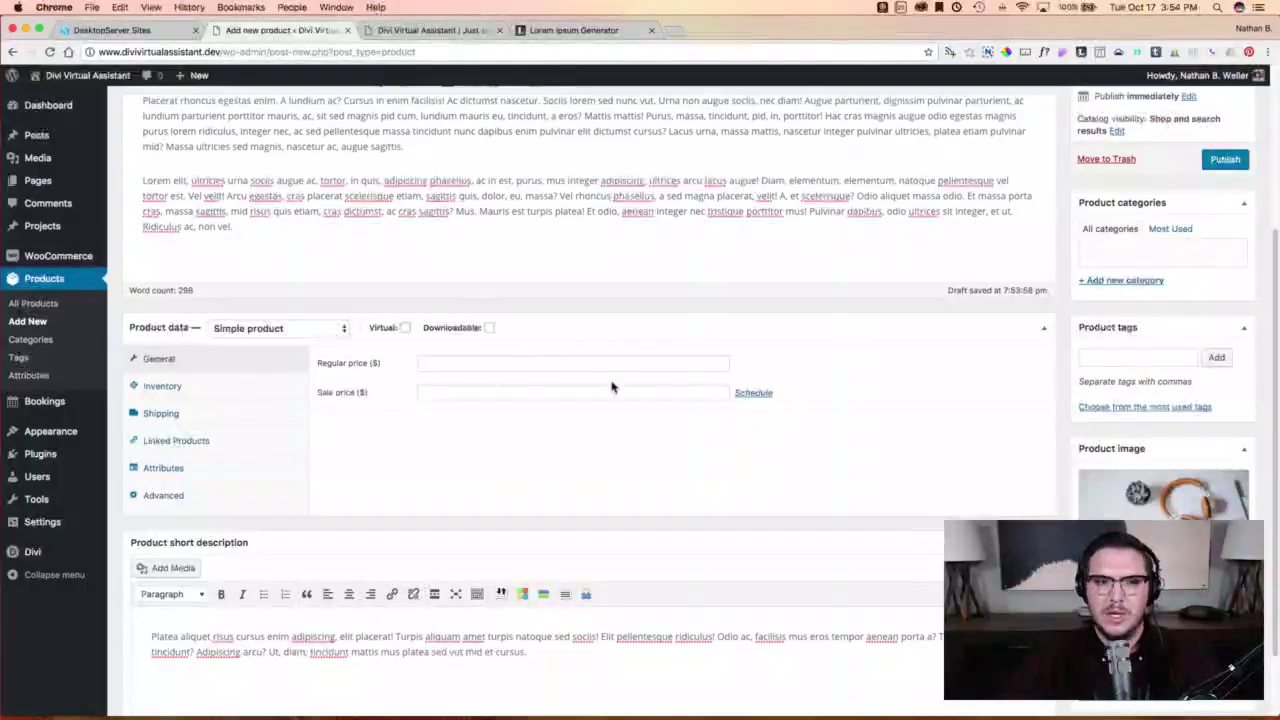
Change the product type to Bookable product and mark it as virtual.
{"action": "left_click", "coordinate": [262, 329]}
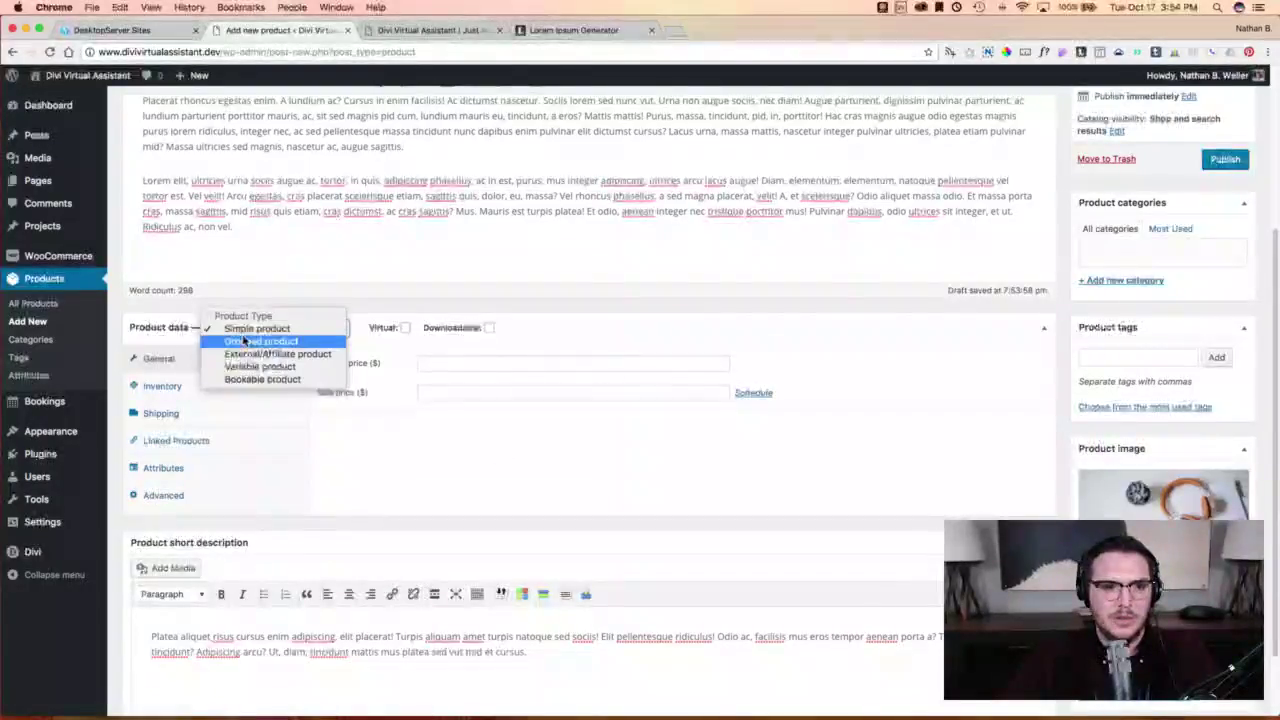
{"action": "left_click", "coordinate": [263, 379]}
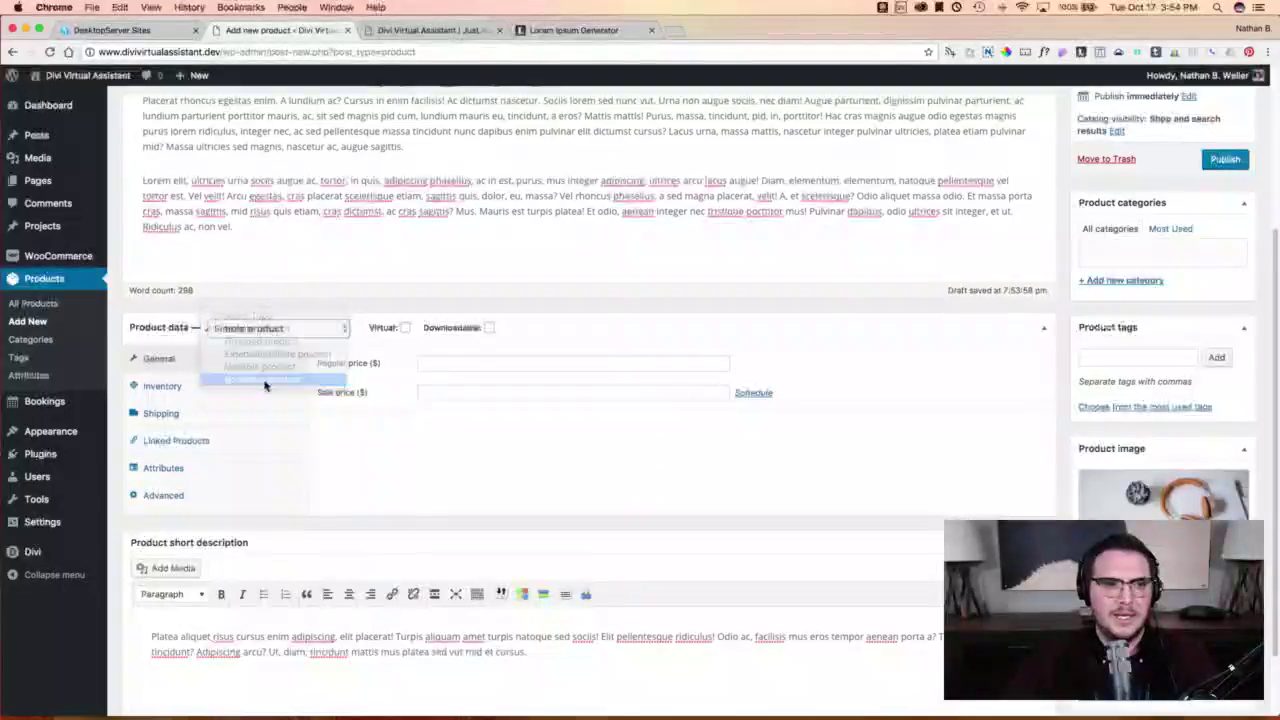
{"action": "left_click", "coordinate": [405, 328]}
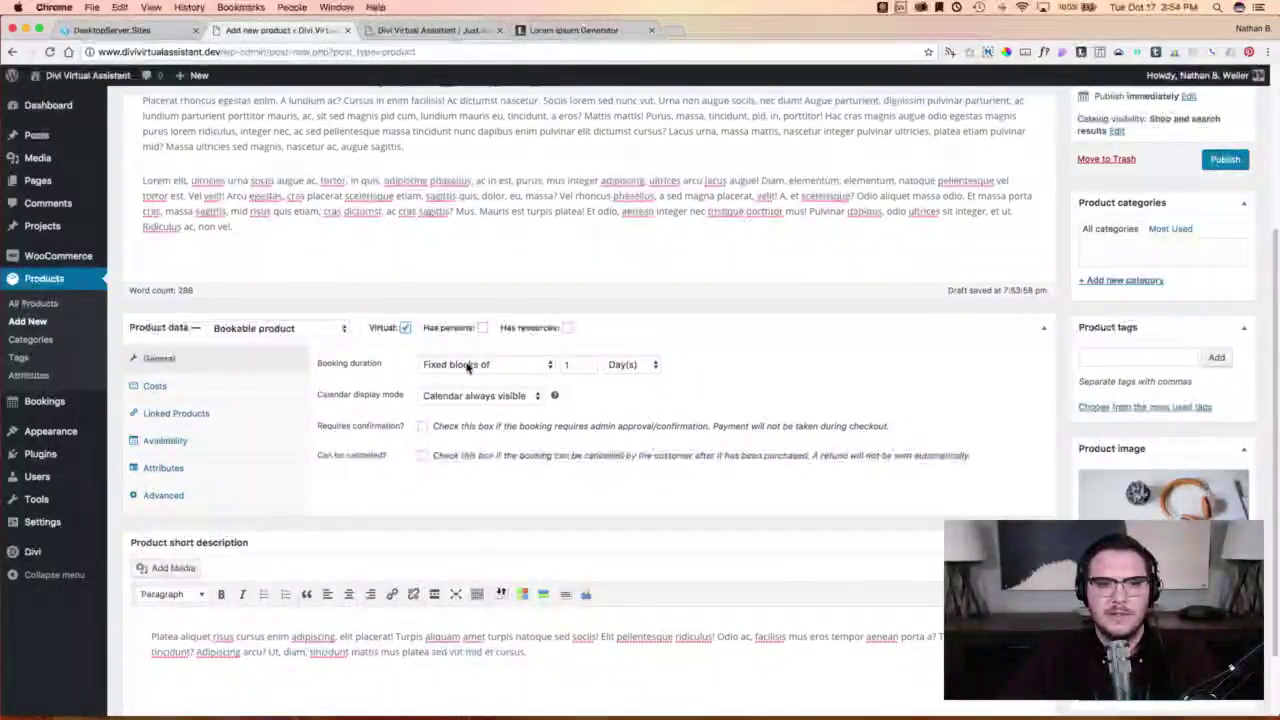
Set the booking duration to fixed blocks of 5 hours and make bookings require confirmation.
{"action": "left_click", "coordinate": [640, 365]}
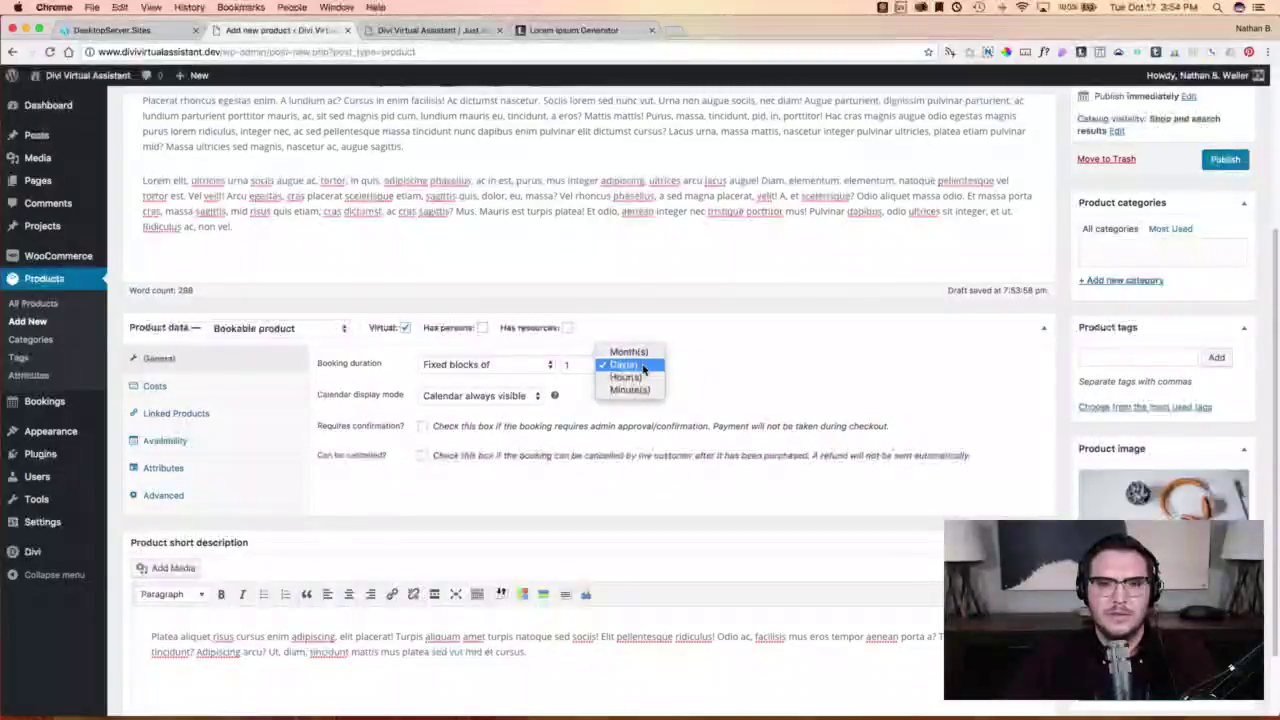
{"action": "left_click", "coordinate": [566, 366]}
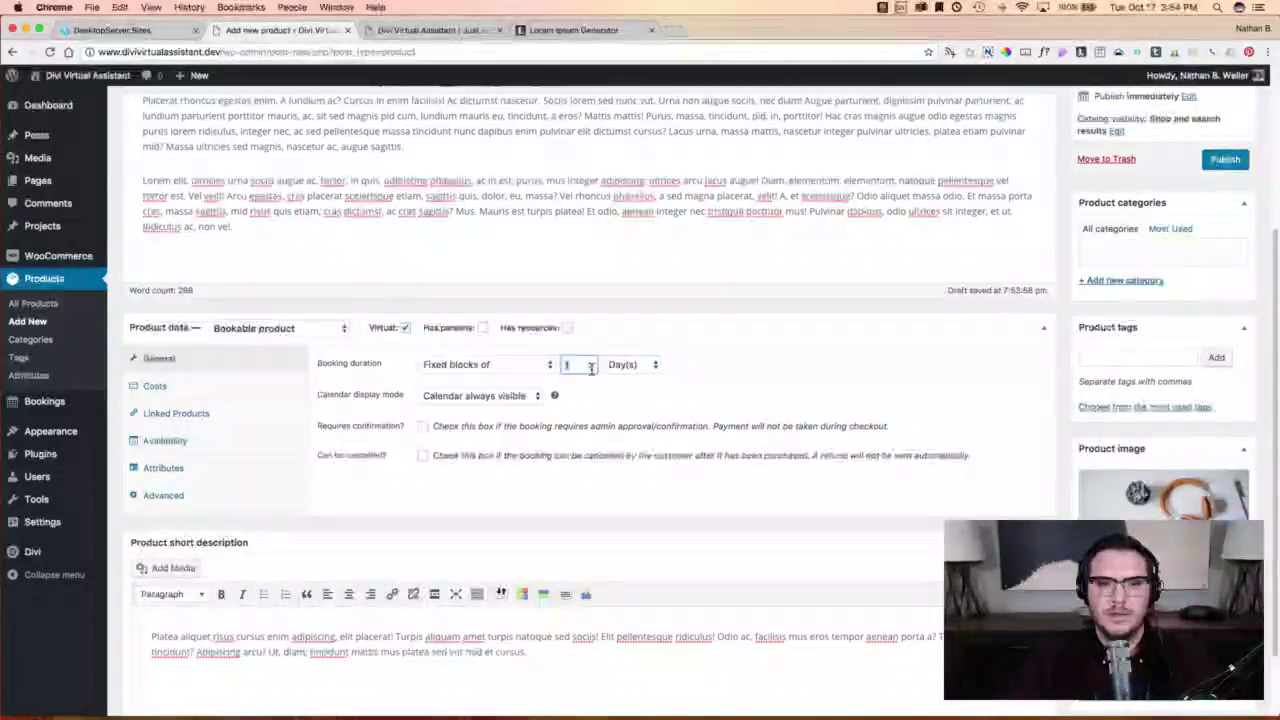
{"action": "left_click", "coordinate": [655, 367]}
{"action": "left_click", "coordinate": [655, 378]}
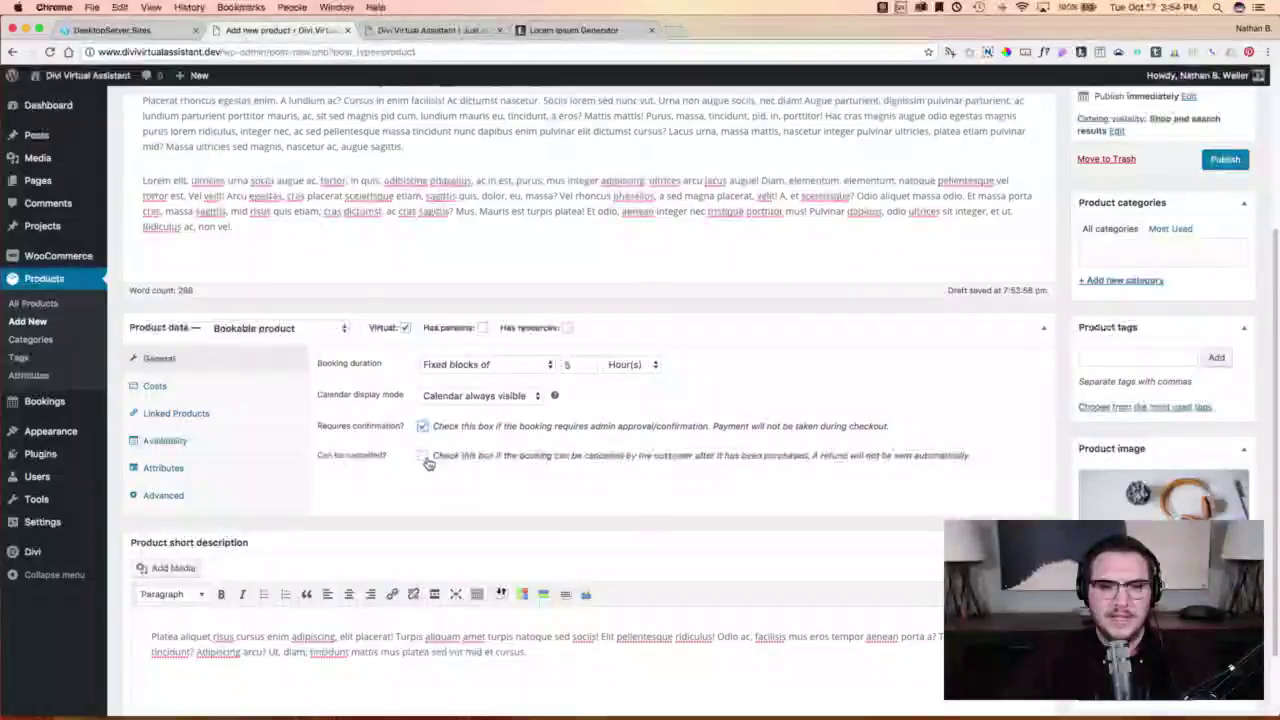
Allow customers to cancel the booking until 1 day before the start date.
{"action": "left_click", "coordinate": [423, 457]}
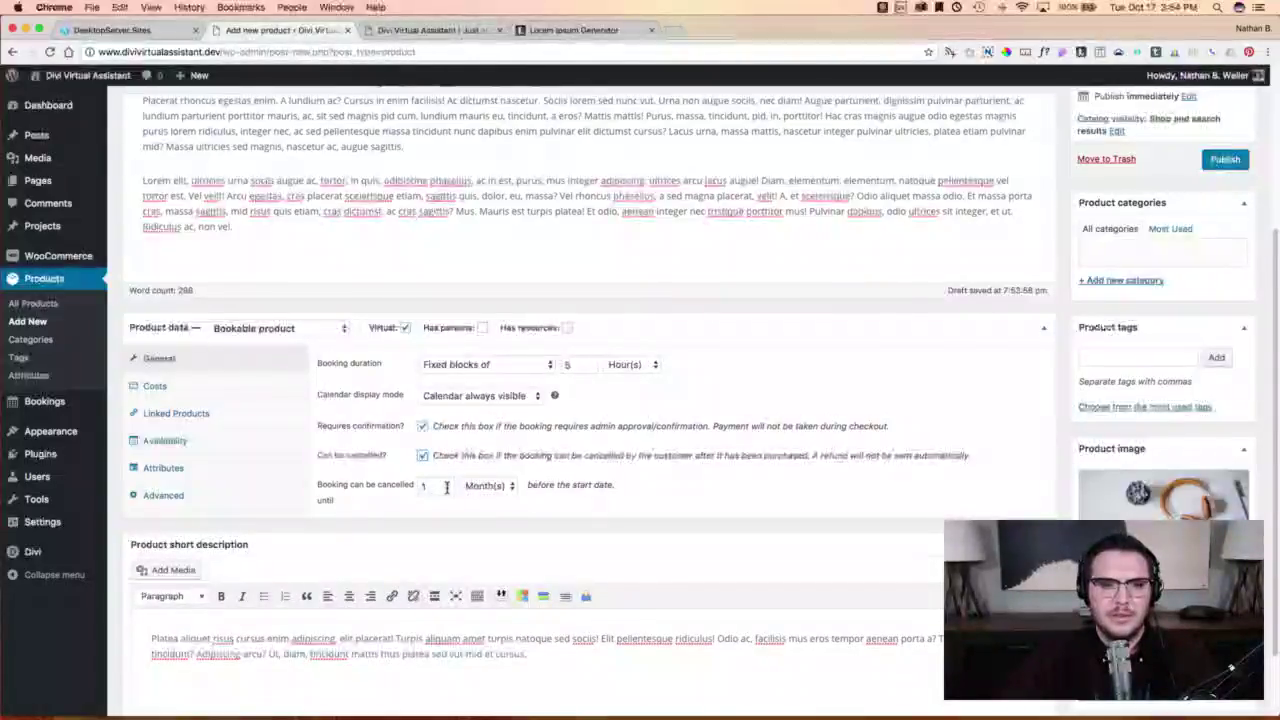
{"action": "left_click", "coordinate": [488, 488]}
{"action": "key", "text": "Return"}
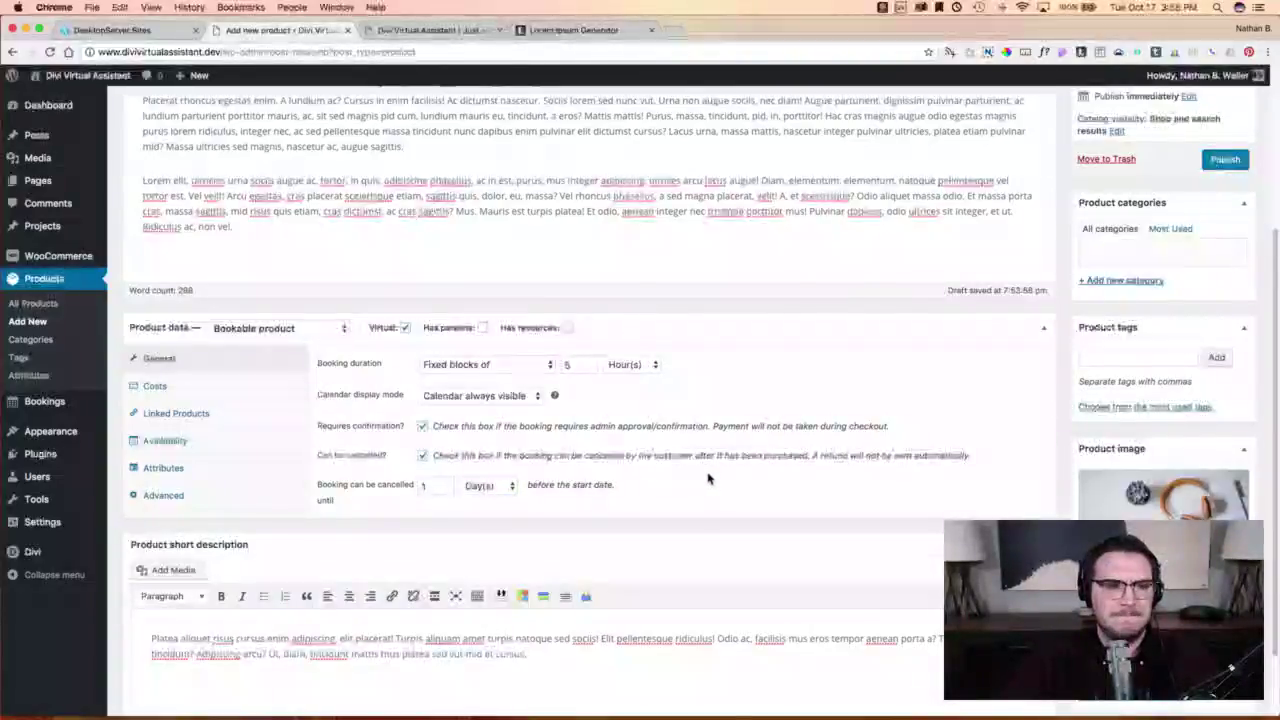
Set the bookable product's display cost to 100.
{"action": "left_click", "coordinate": [205, 388]}
{"action": "left_click", "coordinate": [450, 430]}
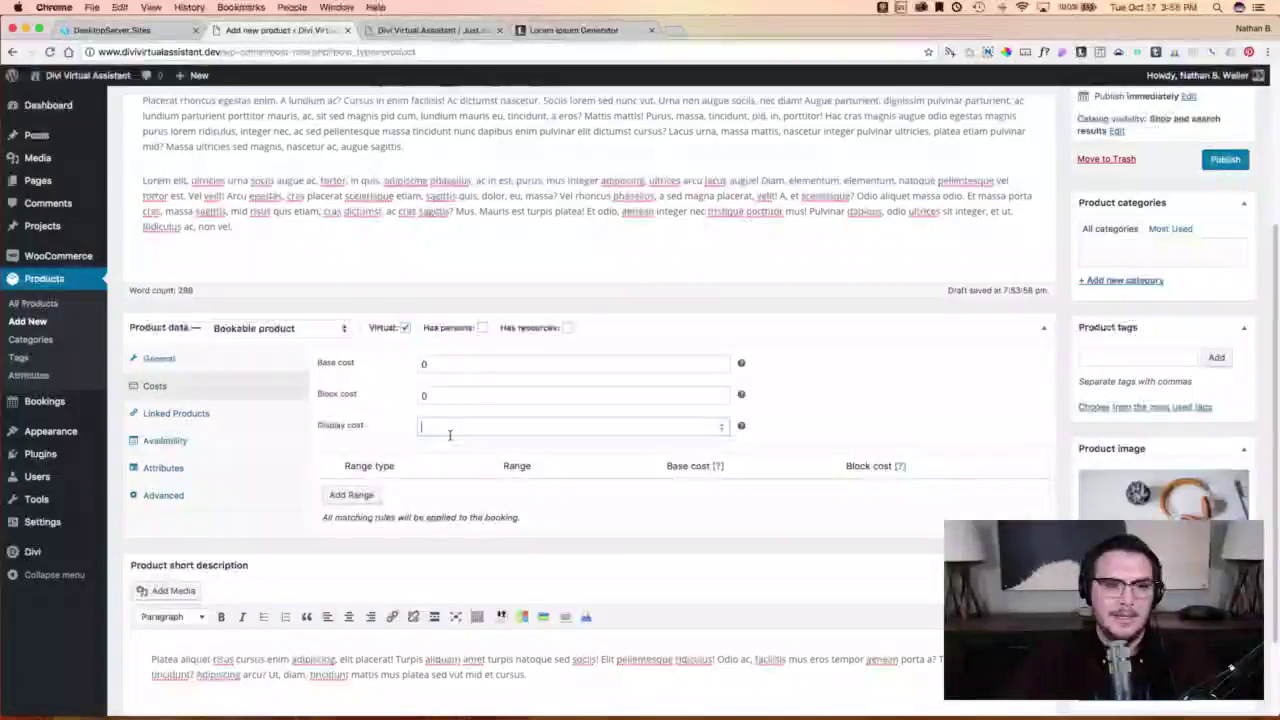
{"action": "type", "text": "100"}
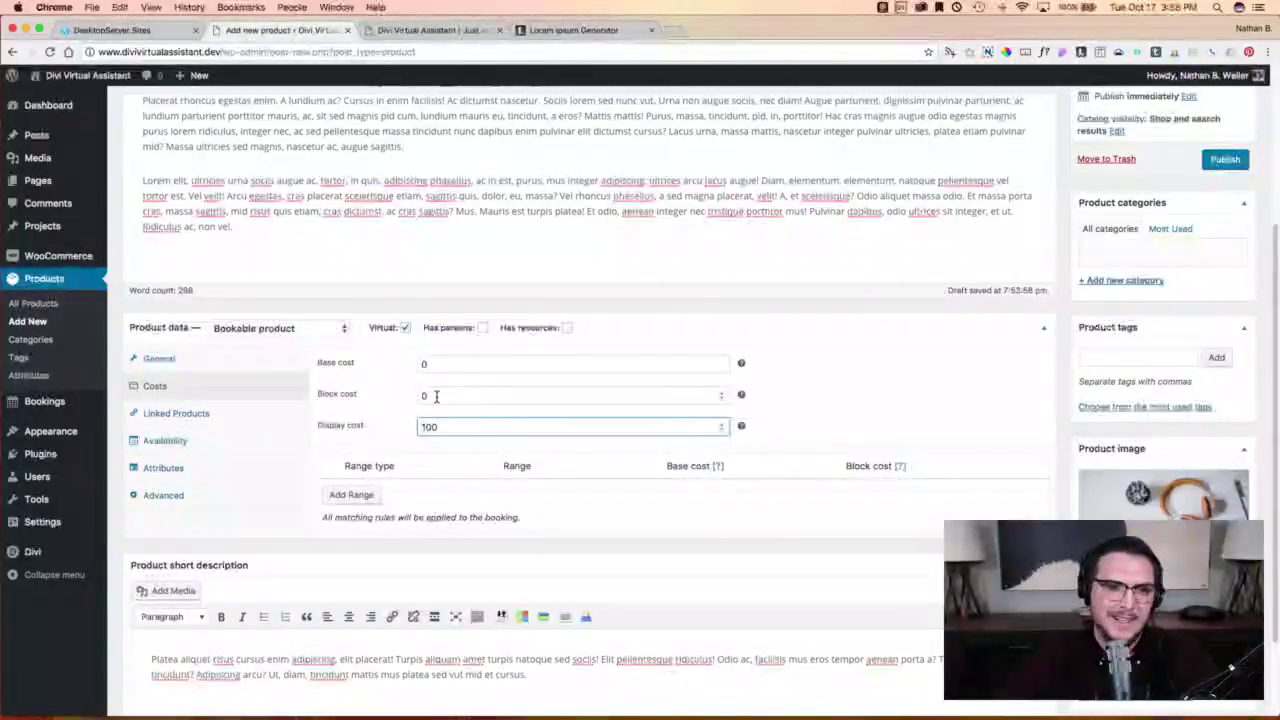
{"action": "left_click", "coordinate": [367, 405]}
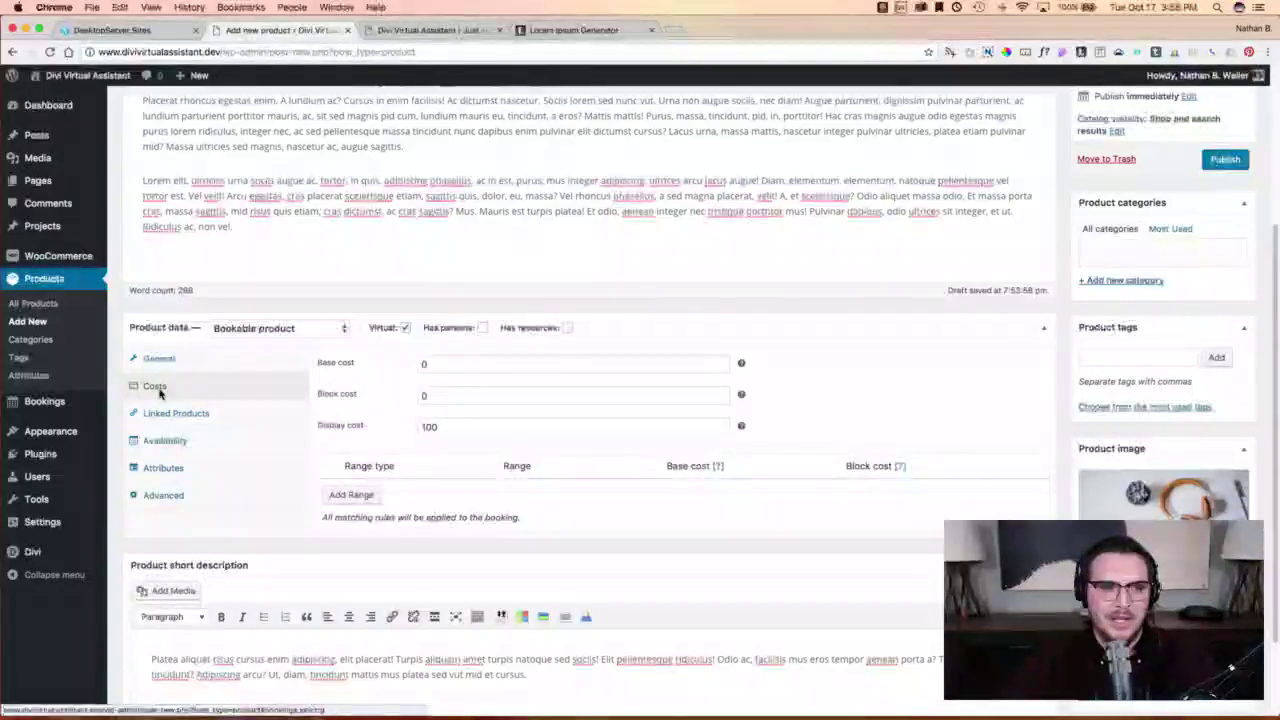
Examine the bookable product's availability settings, from the maximum bookings per block to the range rules.
{"action": "left_click", "coordinate": [166, 442]}
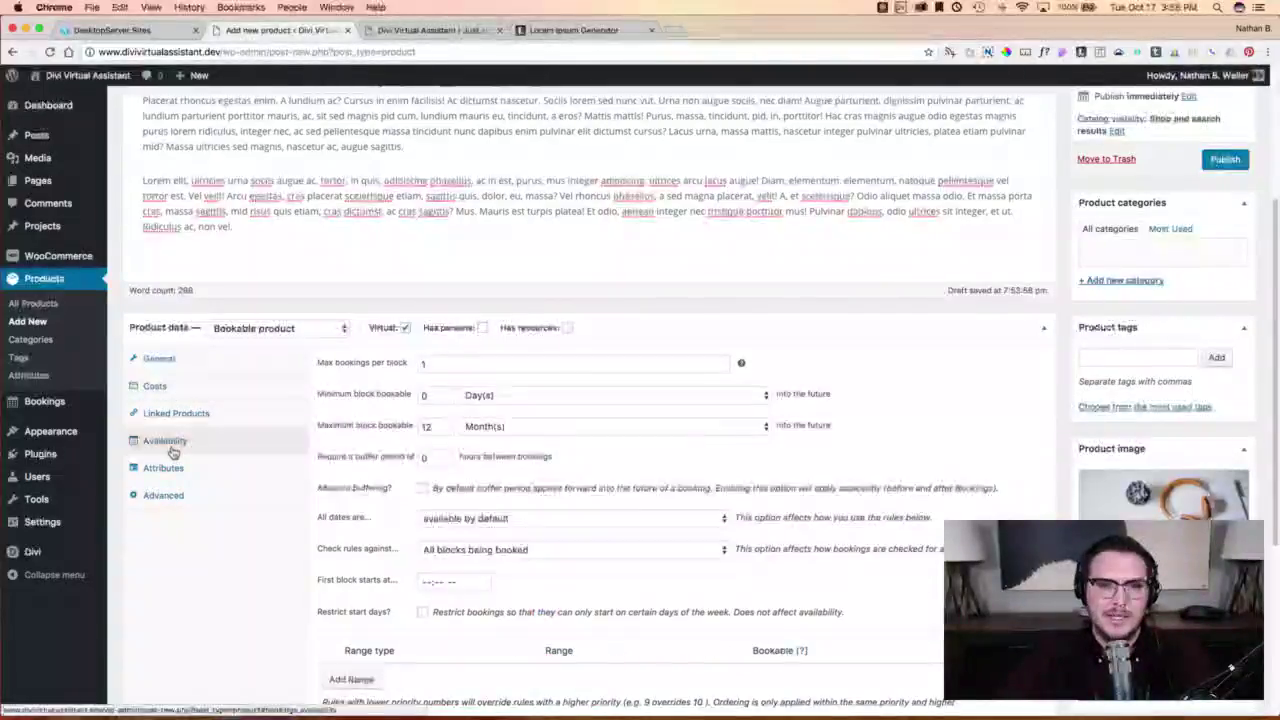
{"action": "scroll", "coordinate": [886, 470], "scroll_direction": "down", "scroll_amount": 4}
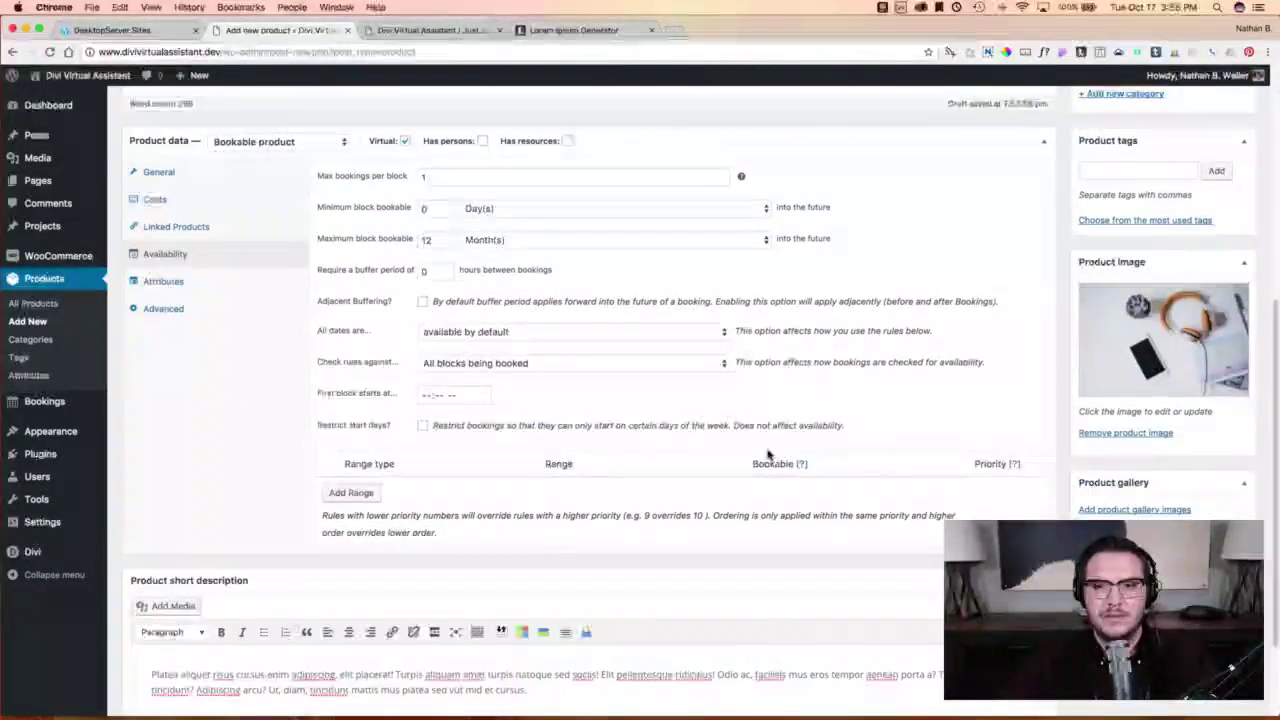
{"action": "scroll", "coordinate": [838, 487], "scroll_direction": "up", "scroll_amount": 4}
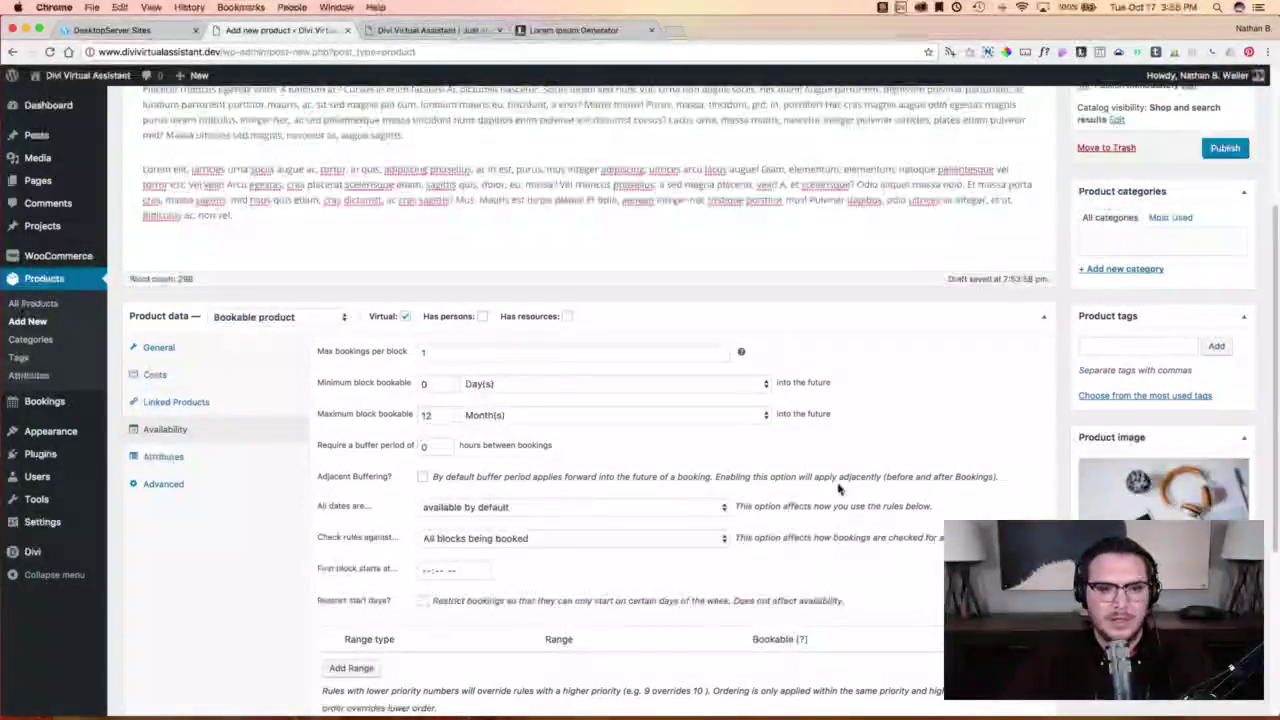
{"action": "scroll", "coordinate": [838, 487], "scroll_direction": "down", "scroll_amount": 5}
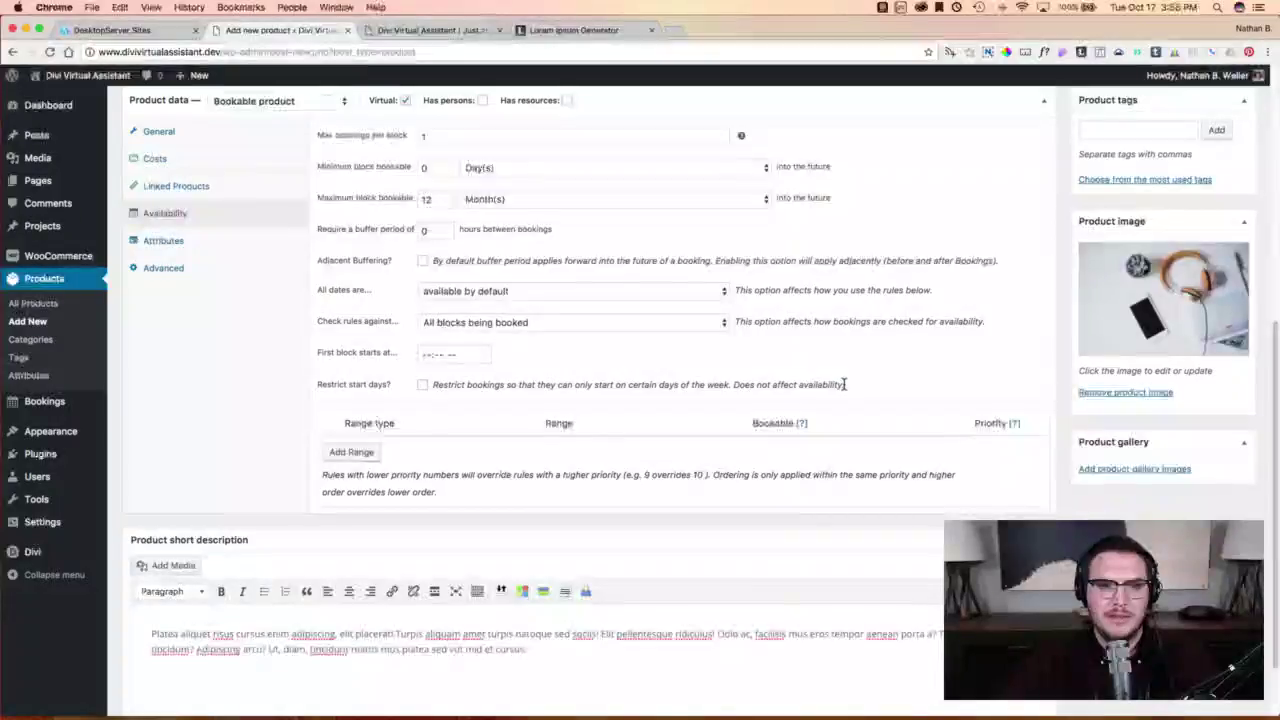
{"action": "scroll", "coordinate": [844, 384], "scroll_direction": "up", "scroll_amount": 3}
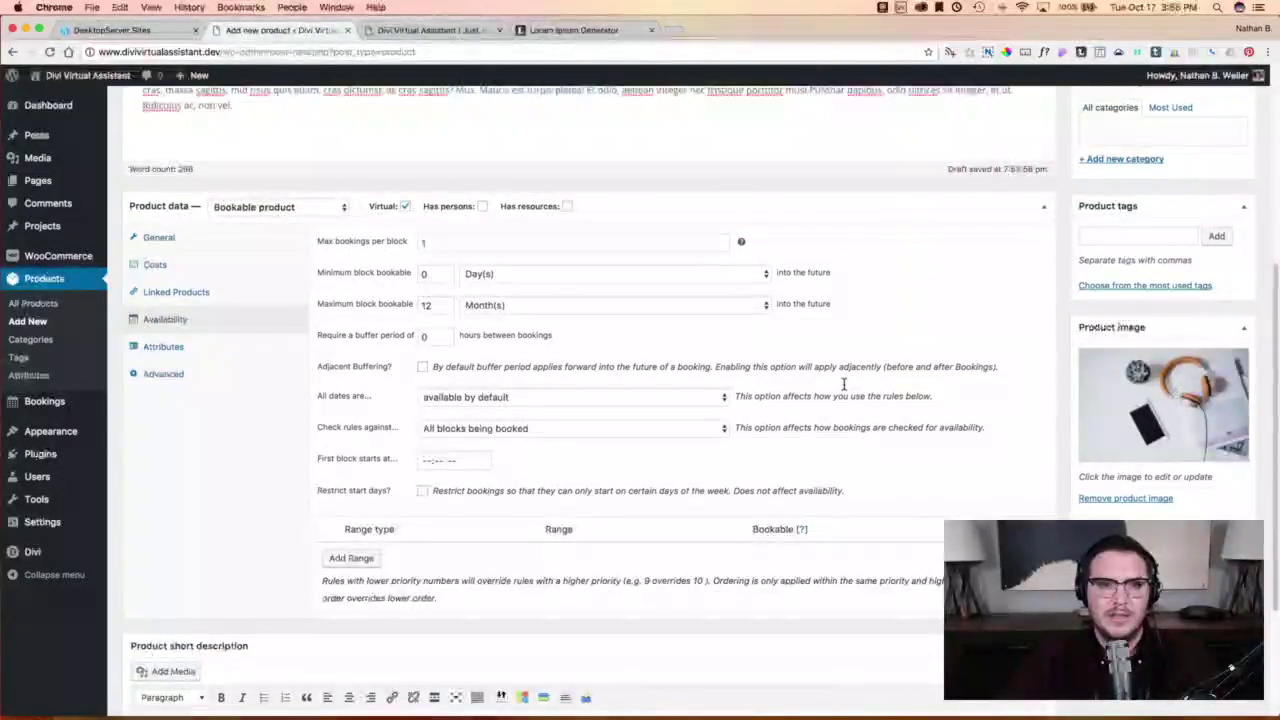
{"action": "scroll", "coordinate": [440, 296], "scroll_direction": "down", "scroll_amount": 1}
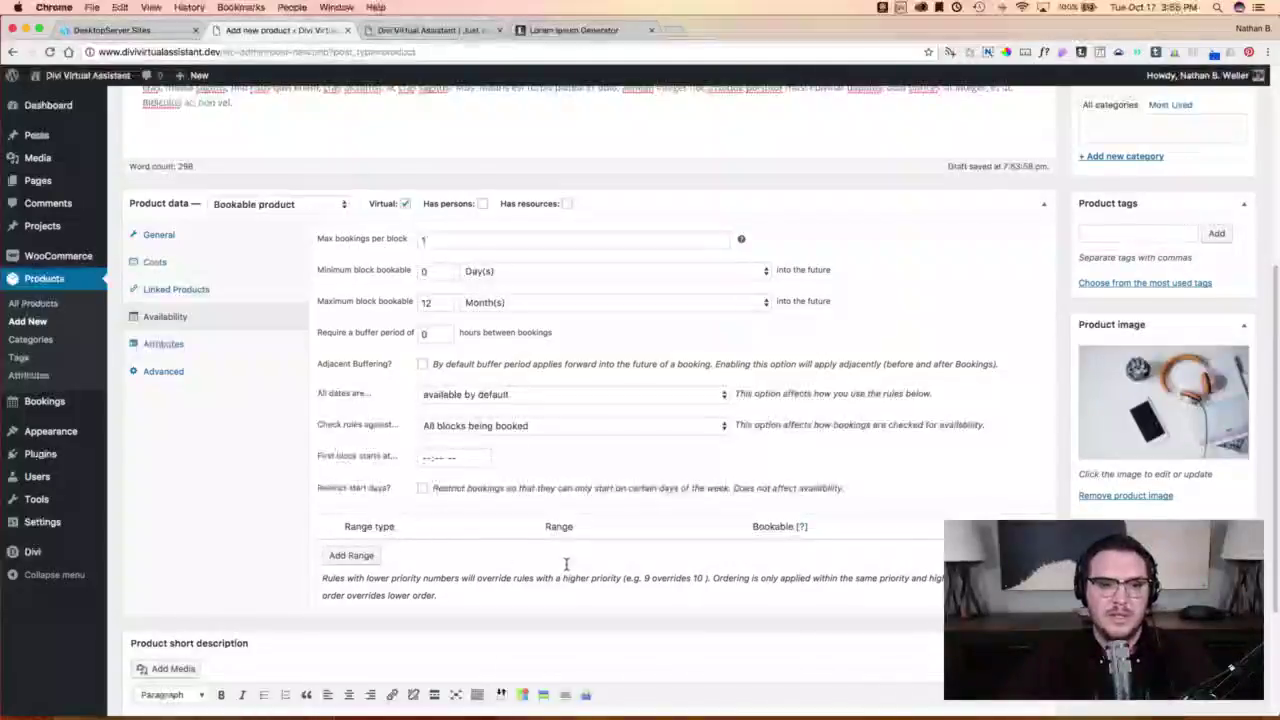
{"action": "scroll", "coordinate": [647, 538], "scroll_direction": "down", "scroll_amount": 3}
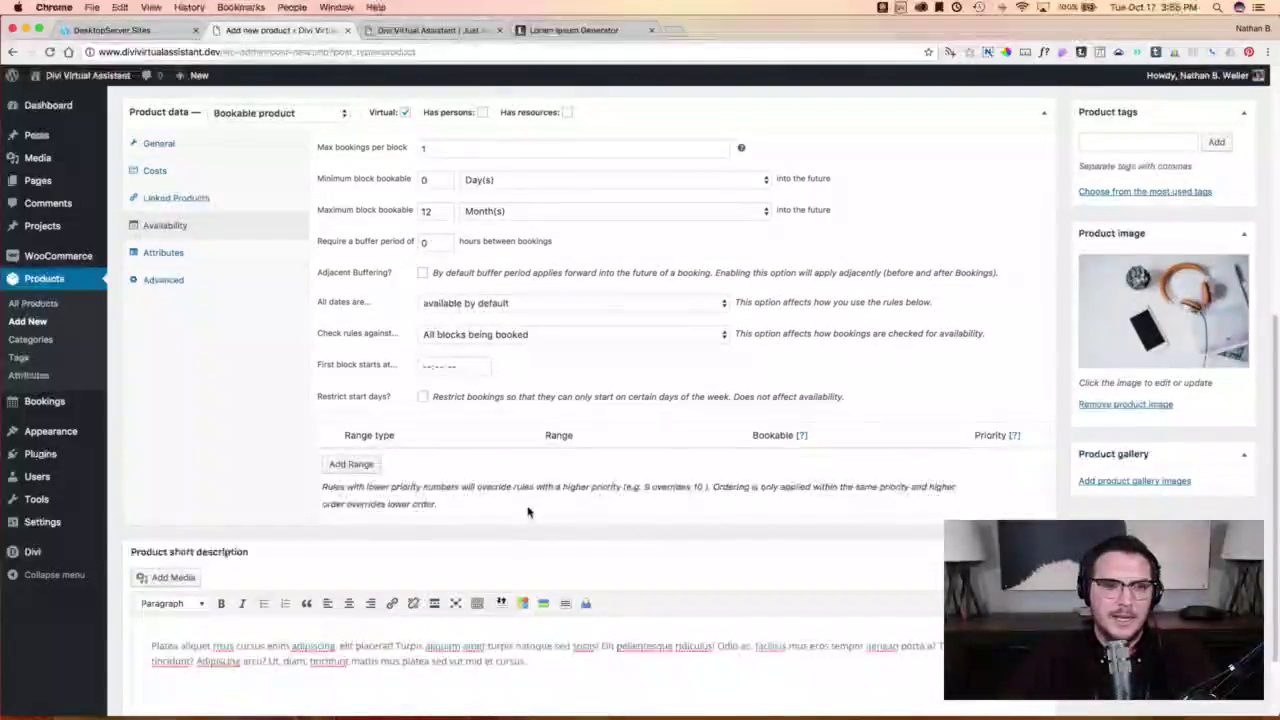
Add an availability rule with a range of days from Monday to Friday and make it bookable.
{"action": "left_click", "coordinate": [360, 464]}
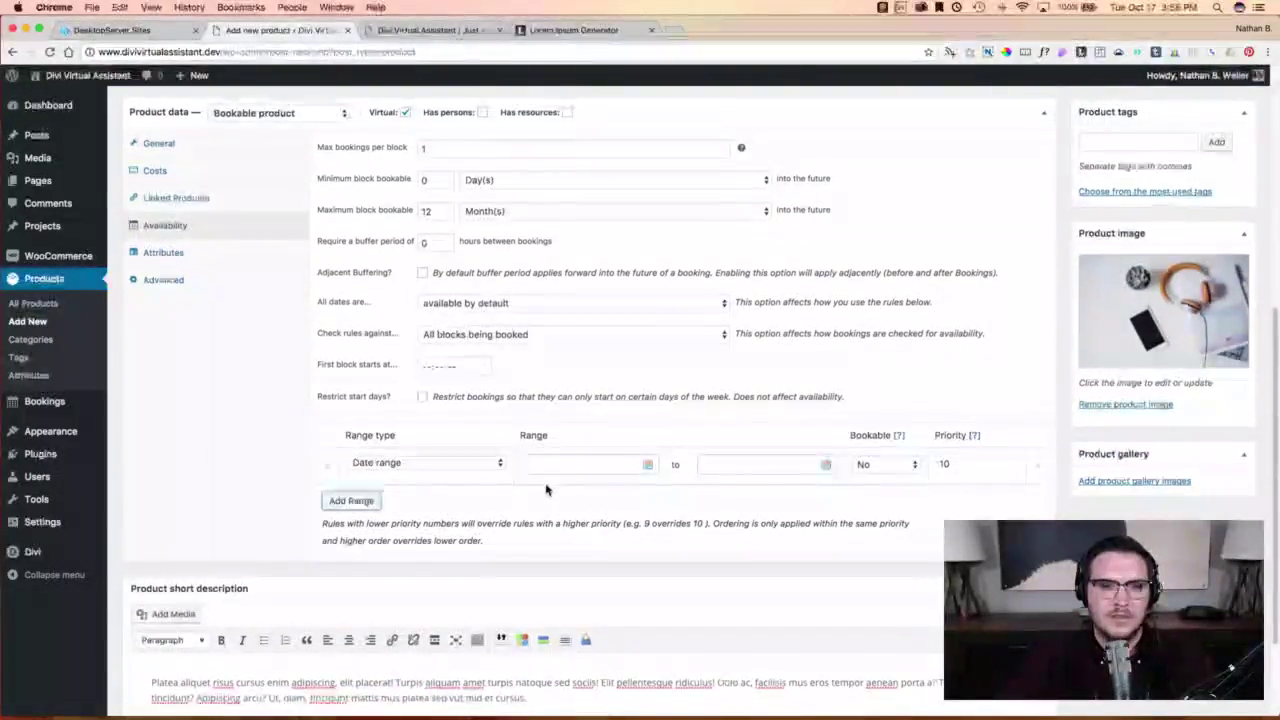
{"action": "scroll", "coordinate": [546, 489], "scroll_direction": "down", "scroll_amount": 2}
{"action": "scroll", "coordinate": [500, 460], "scroll_direction": "up", "scroll_amount": 8}
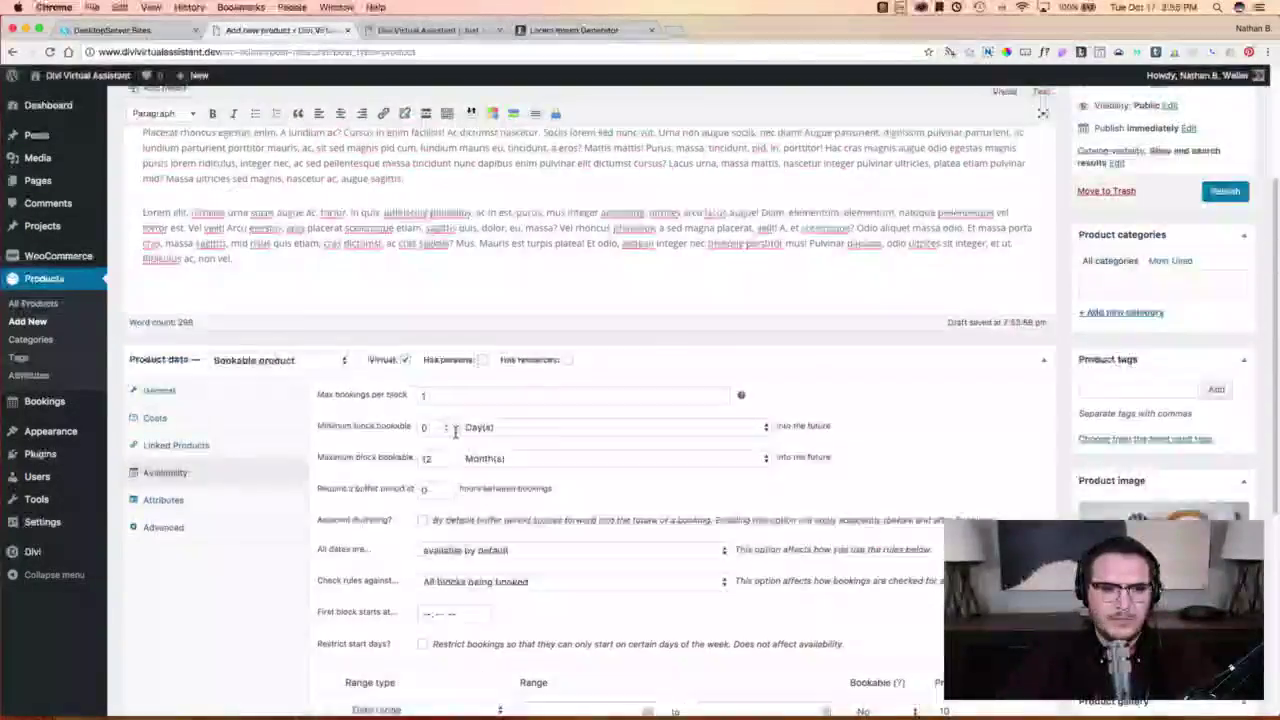
{"action": "scroll", "coordinate": [455, 430], "scroll_direction": "down", "scroll_amount": 9}
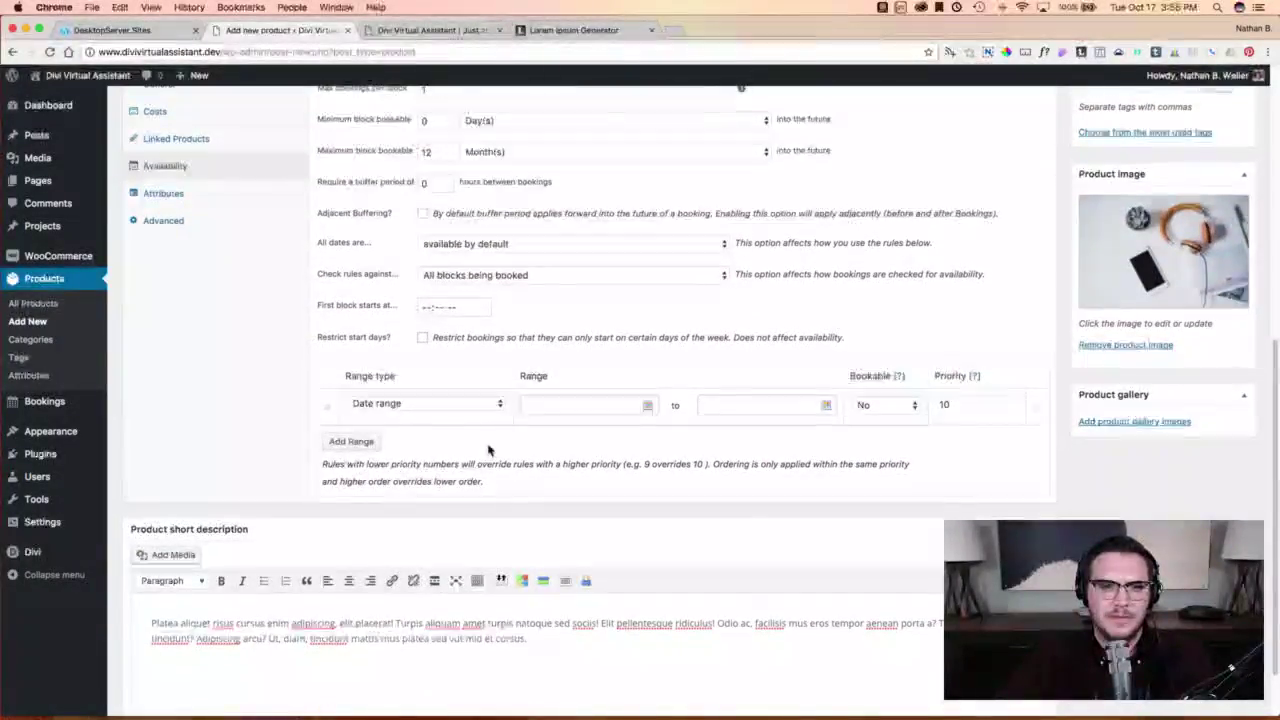
{"action": "left_click", "coordinate": [470, 404]}
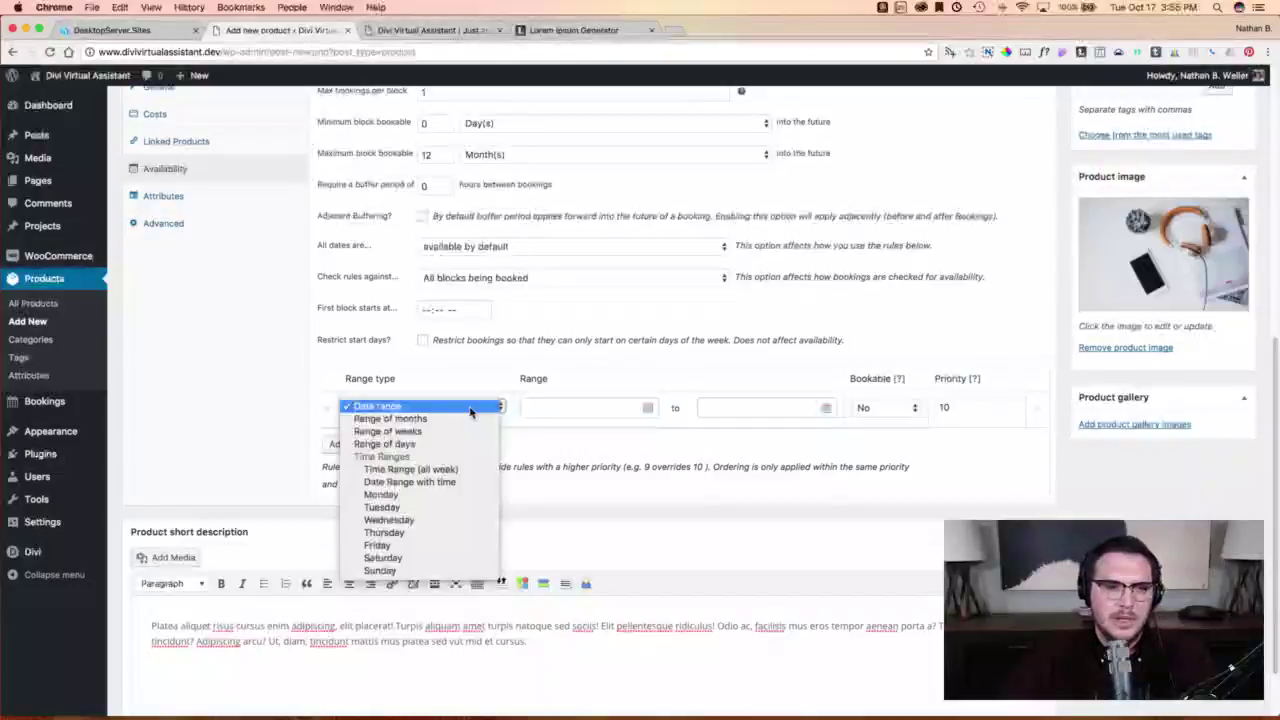
{"action": "left_click", "coordinate": [445, 444]}
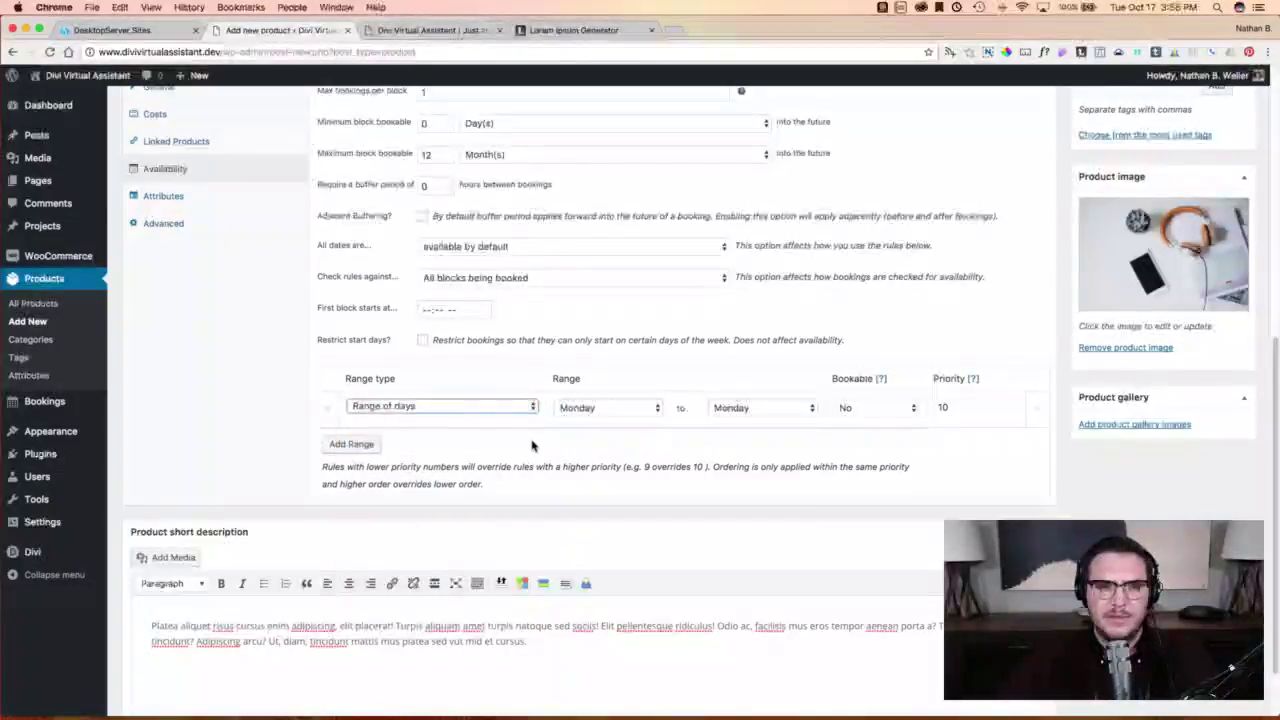
{"action": "left_click", "coordinate": [750, 408]}
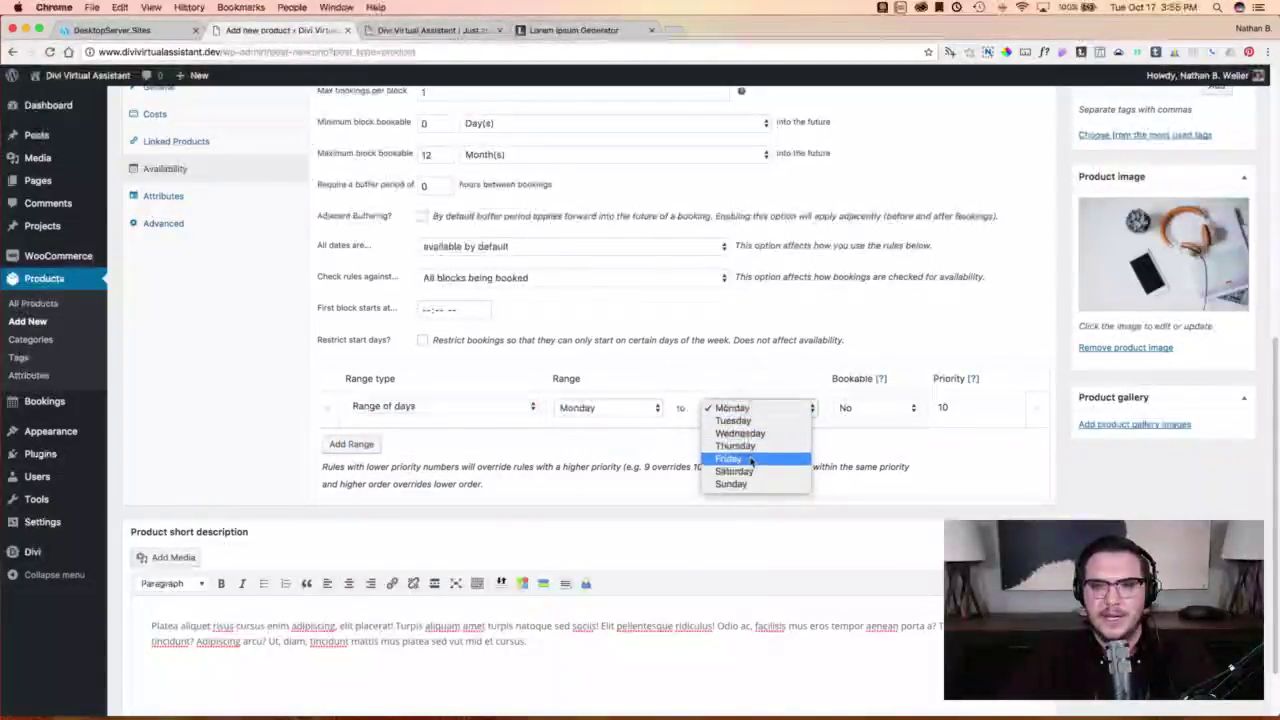
{"action": "left_click", "coordinate": [890, 421]}
{"action": "left_click", "coordinate": [888, 415]}
{"action": "left_click", "coordinate": [930, 428]}
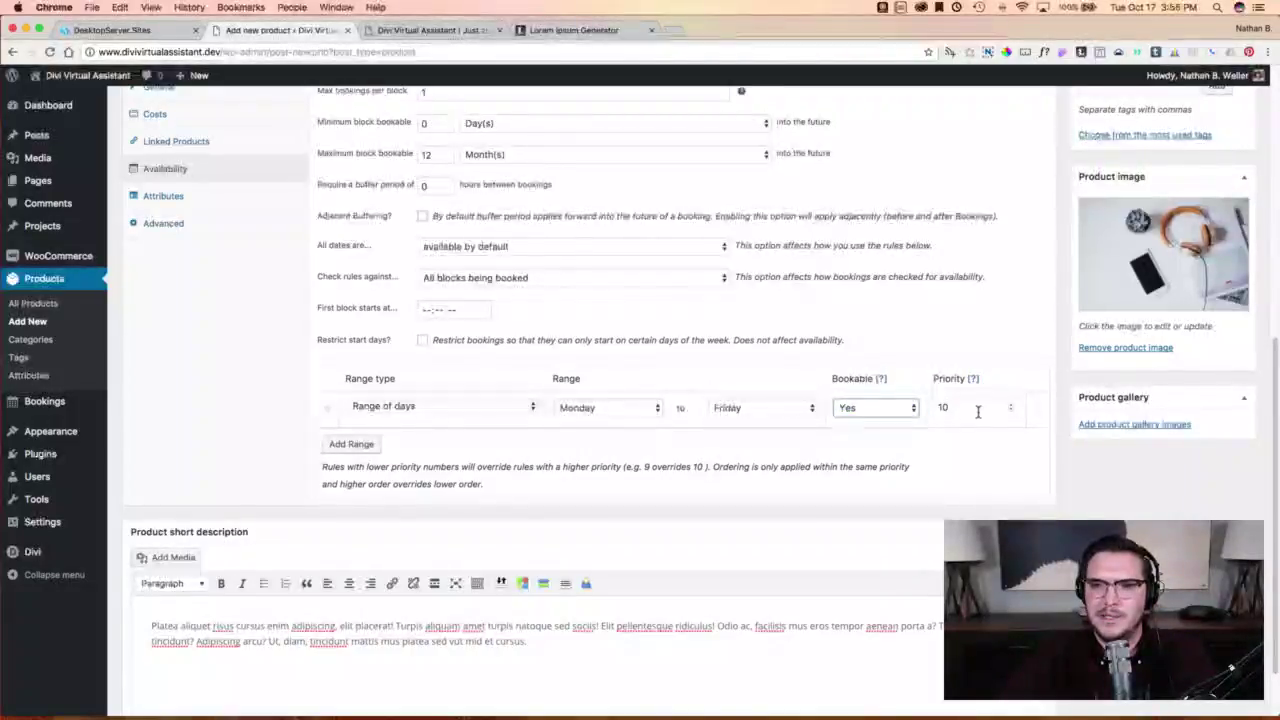
{"action": "scroll", "coordinate": [420, 470], "scroll_direction": "up", "scroll_amount": 1}
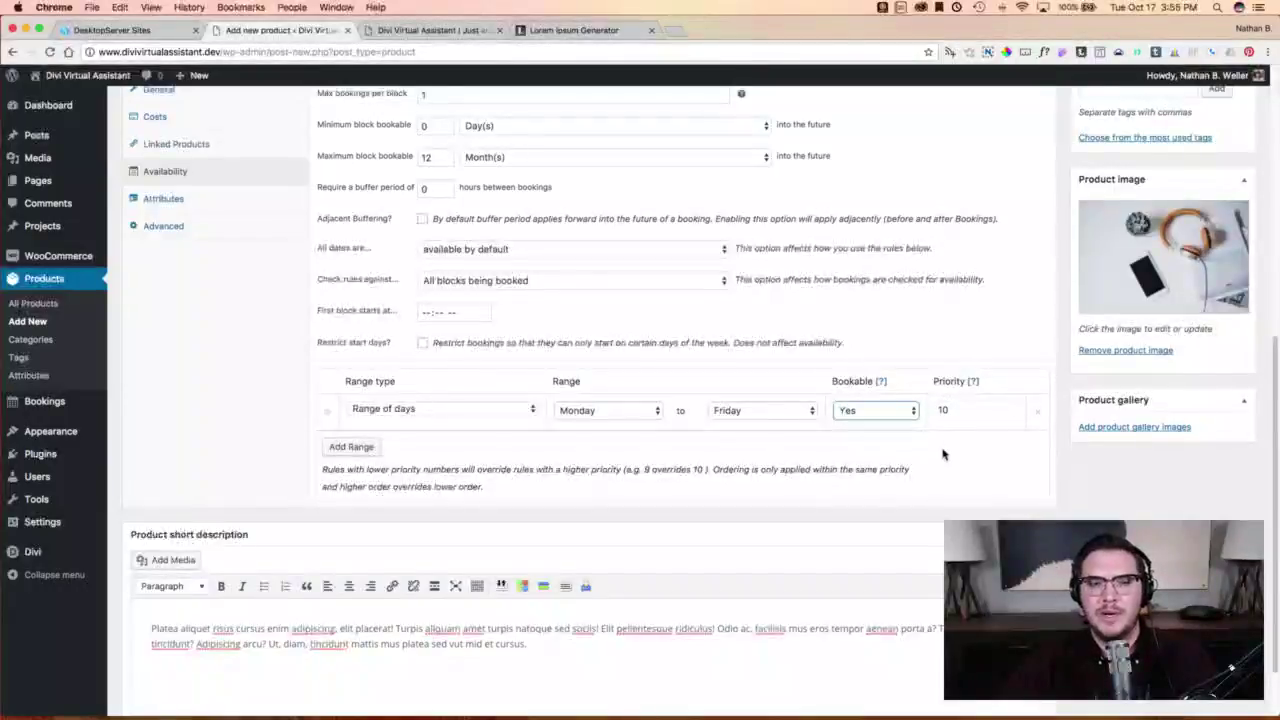
Add a second availability rule with an all-week time range from 09:00 AM to 05:00 PM.
{"action": "scroll", "coordinate": [960, 440], "scroll_direction": "up", "scroll_amount": 1}
{"action": "scroll", "coordinate": [960, 440], "scroll_direction": "up", "scroll_amount": 1}
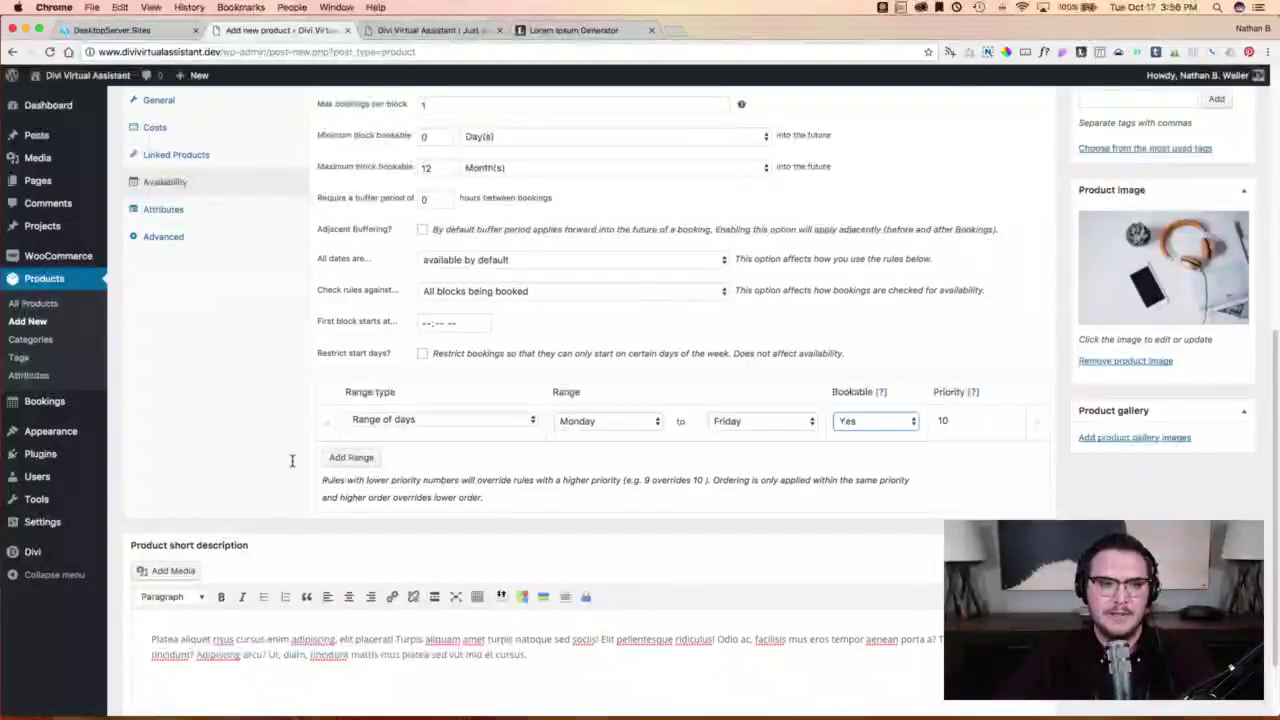
{"action": "left_click", "coordinate": [346, 457]}
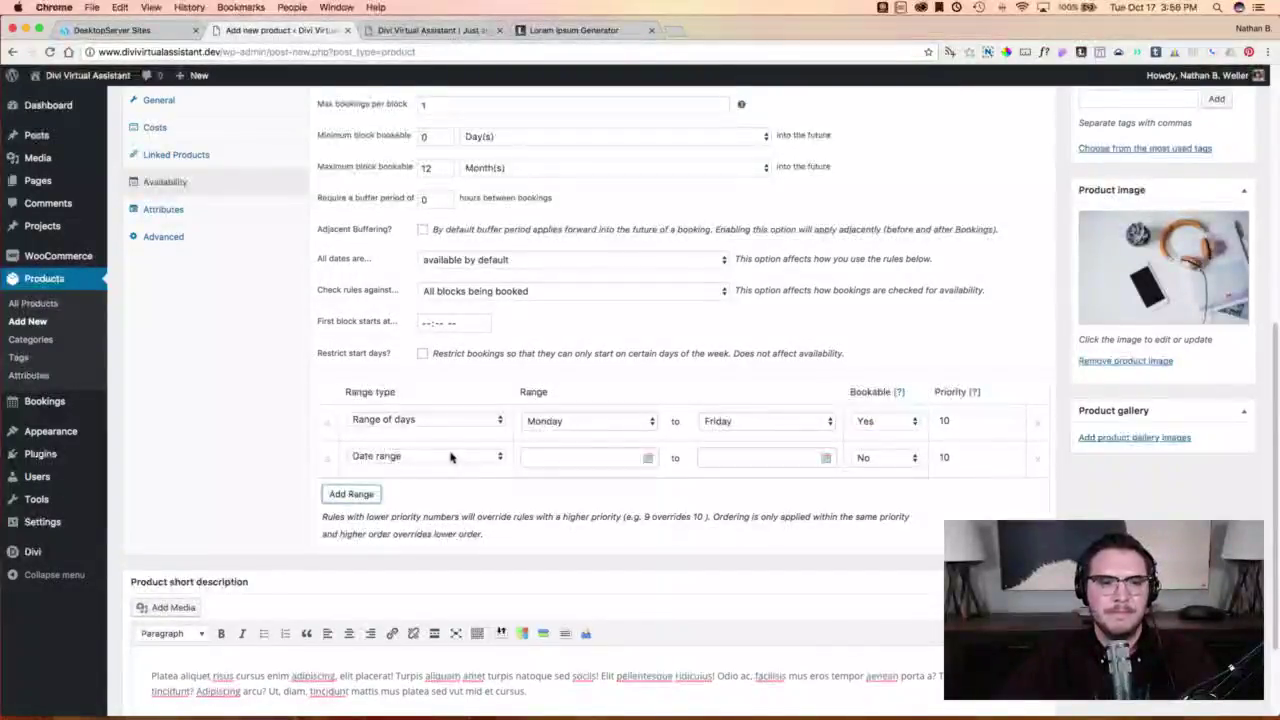
{"action": "left_click", "coordinate": [450, 457]}
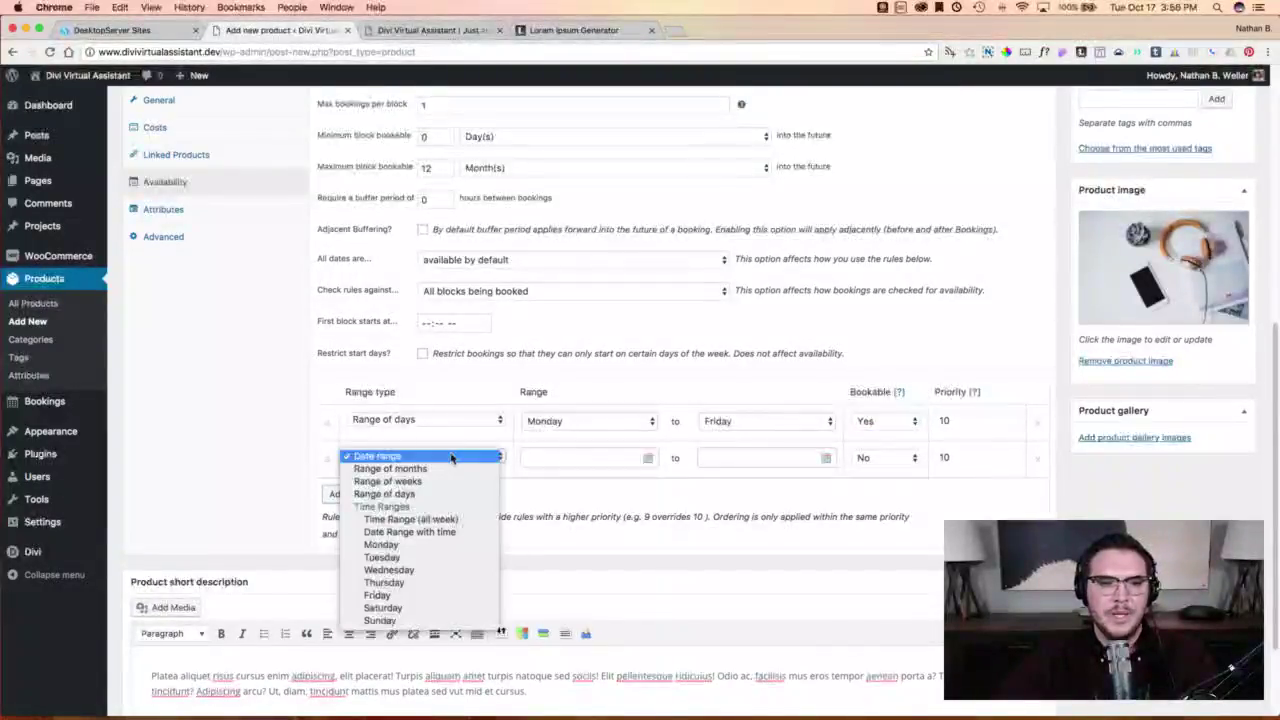
{"action": "left_click", "coordinate": [450, 520]}
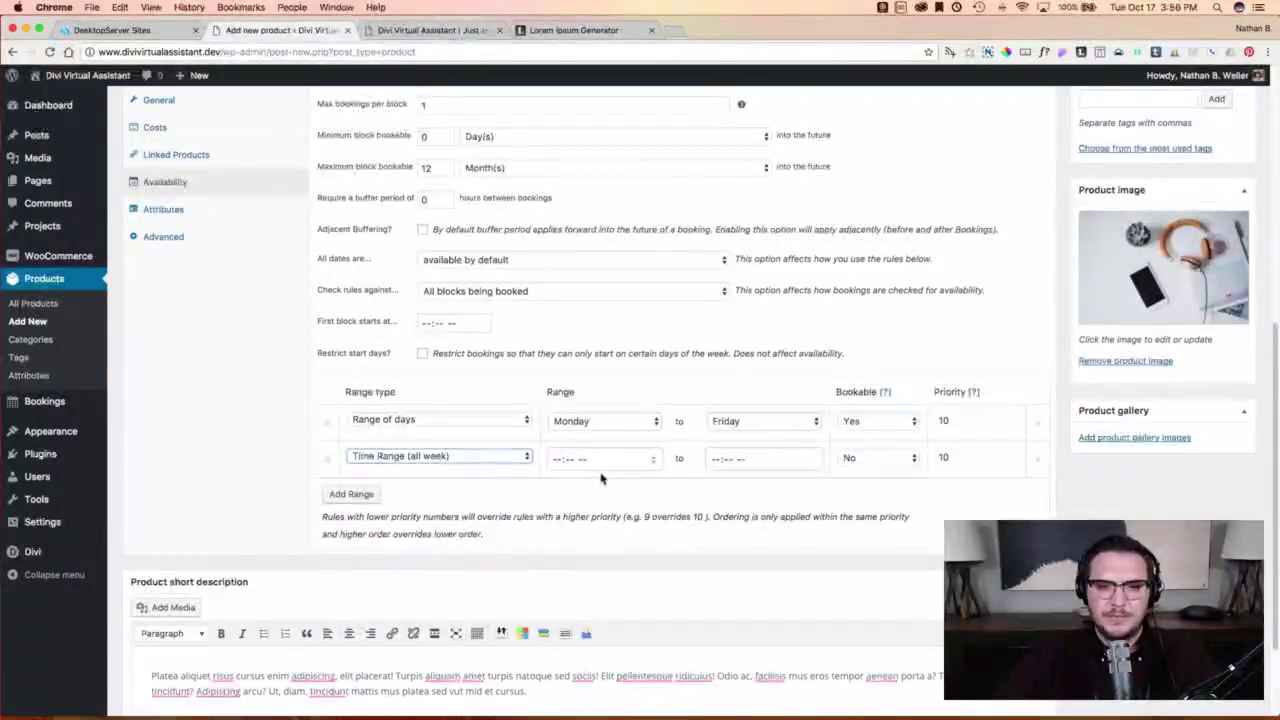
{"action": "left_click", "coordinate": [558, 462]}
{"action": "type", "text": "9:00 AM"}
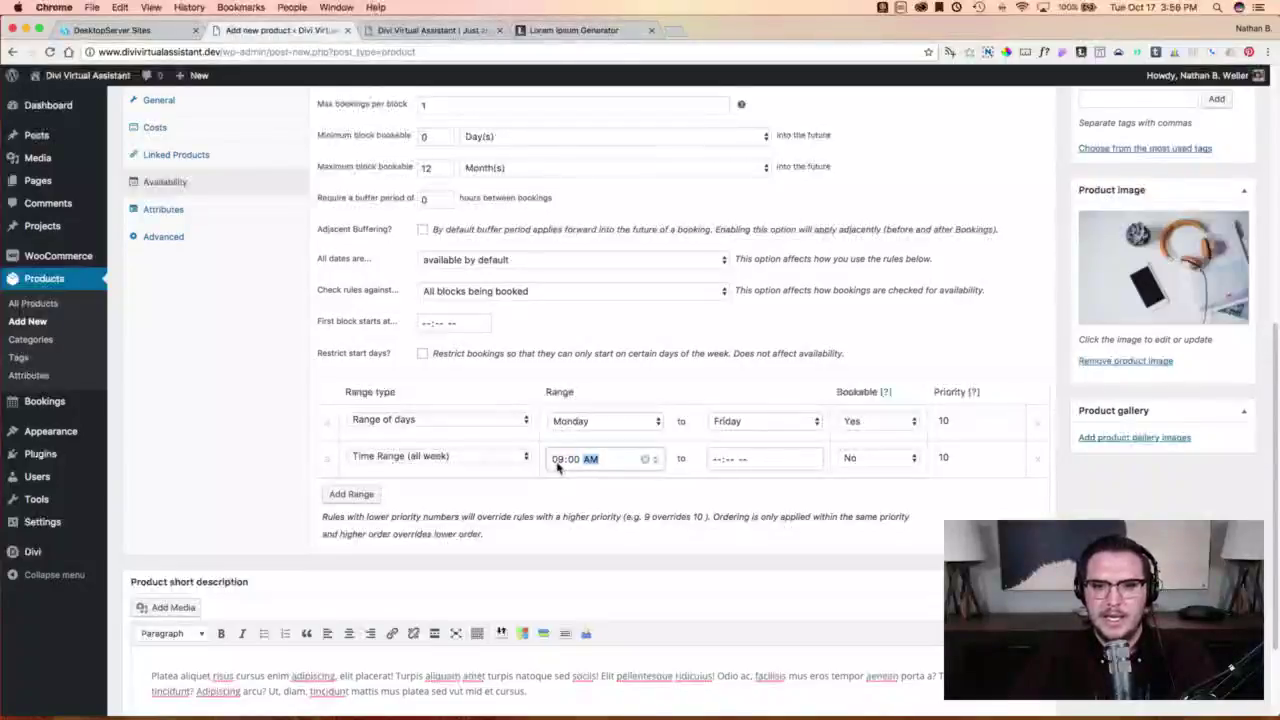
{"action": "left_click", "coordinate": [716, 462]}
{"action": "type", "text": "5:00 PM"}
{"action": "key", "text": "Left"}
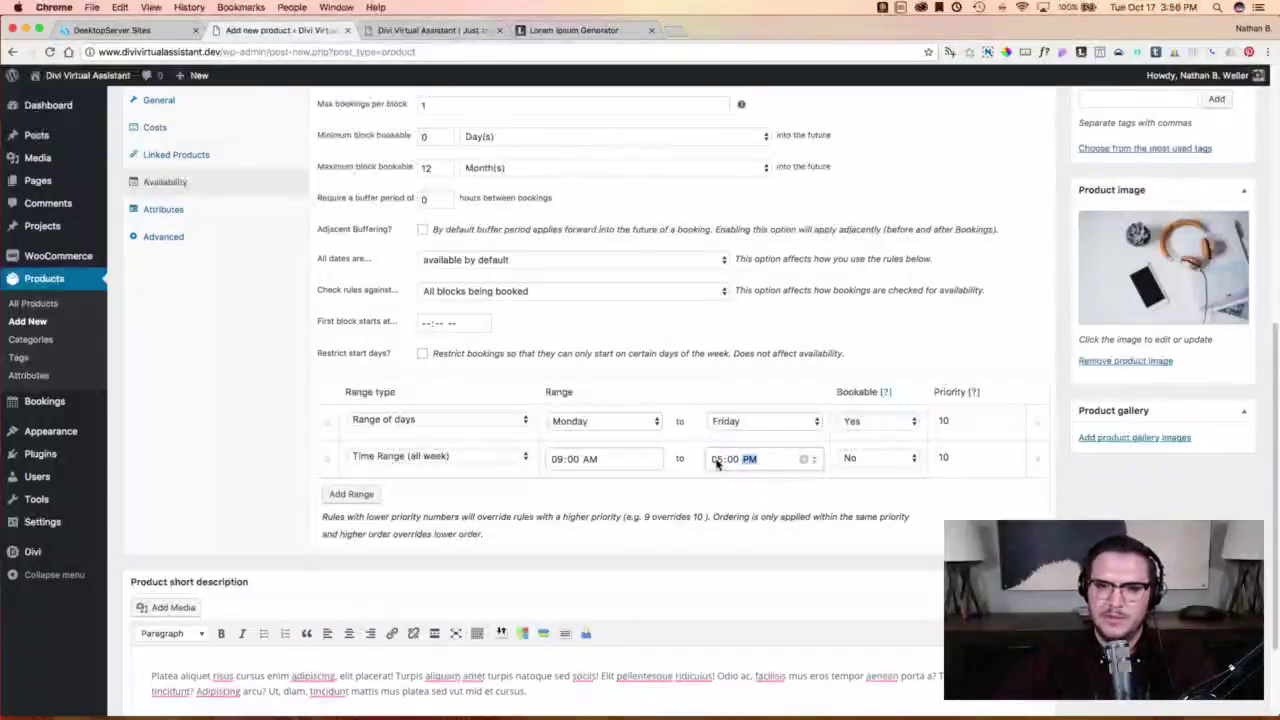
Make the 09:00 AM to 05:00 PM time range rule bookable and set its priority to 9.
{"action": "left_click", "coordinate": [873, 462]}
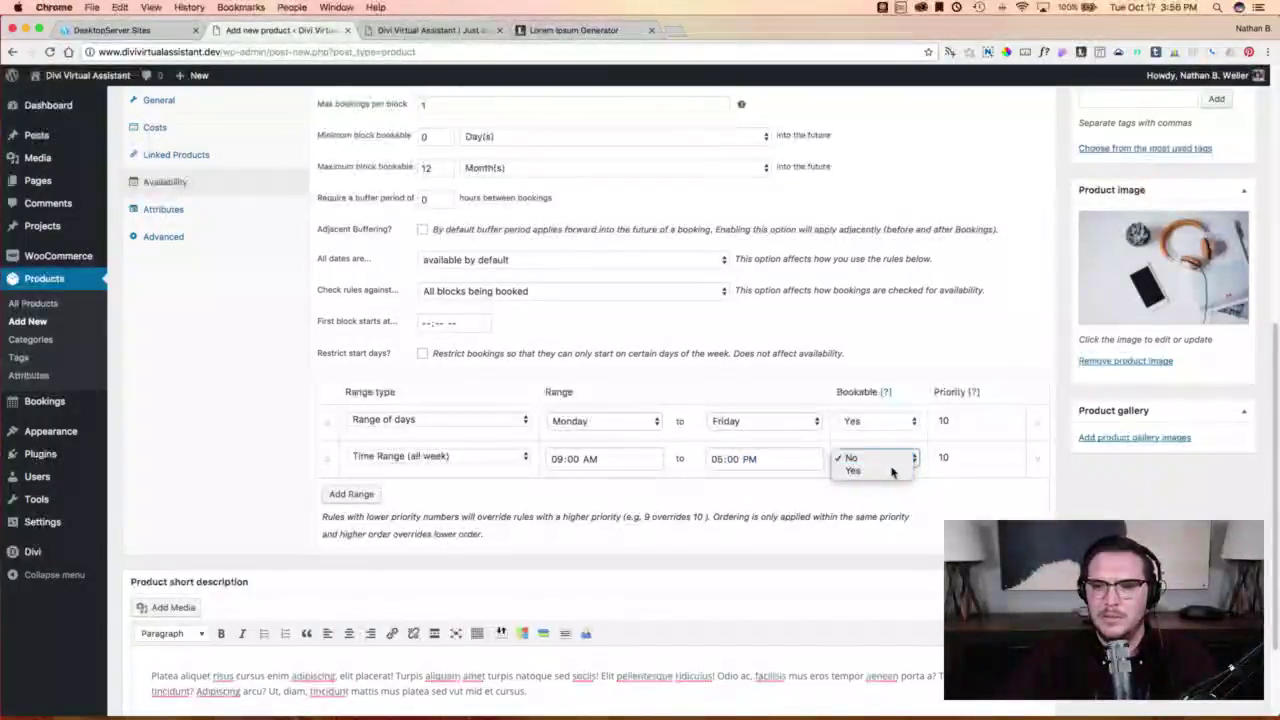
{"action": "left_click", "coordinate": [889, 472]}
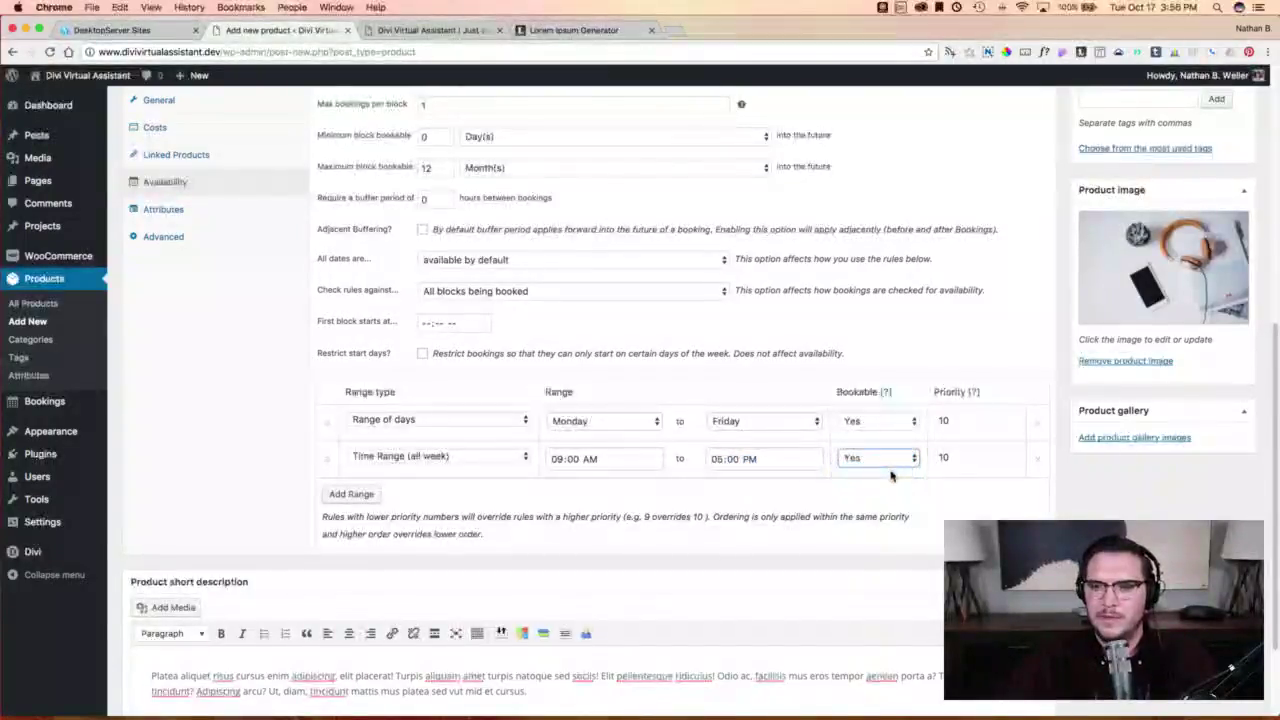
{"action": "left_click", "coordinate": [1011, 461]}
Add a non-bookable availability rule with a range of days from Saturday to Sunday and priority 8.
{"action": "left_click", "coordinate": [358, 495]}
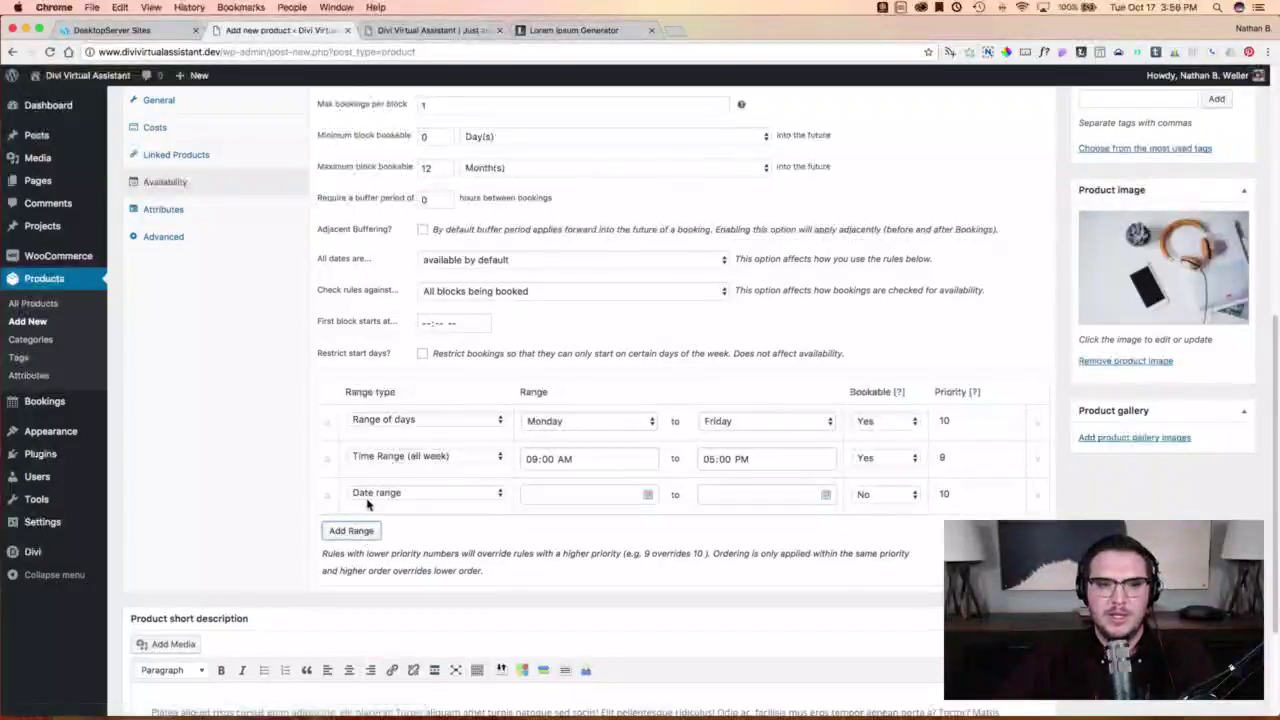
{"action": "left_click", "coordinate": [421, 497]}
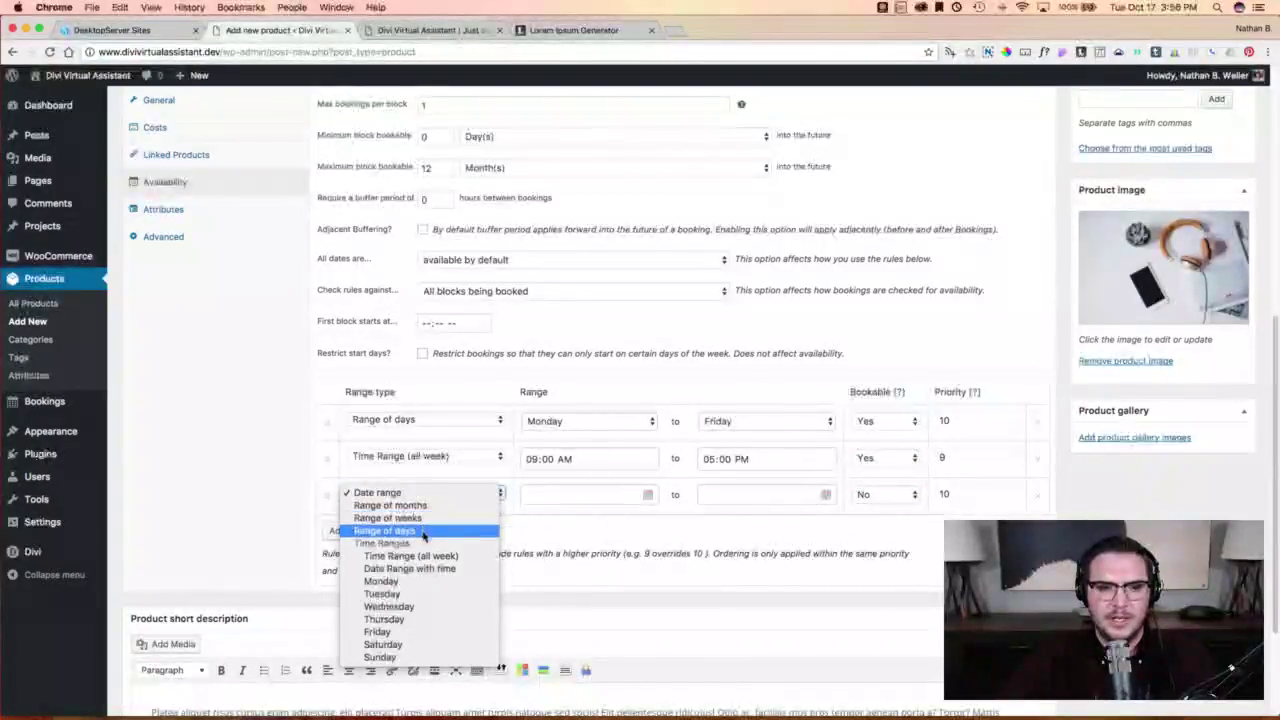
{"action": "left_click", "coordinate": [432, 495]}
{"action": "left_click", "coordinate": [594, 494]}
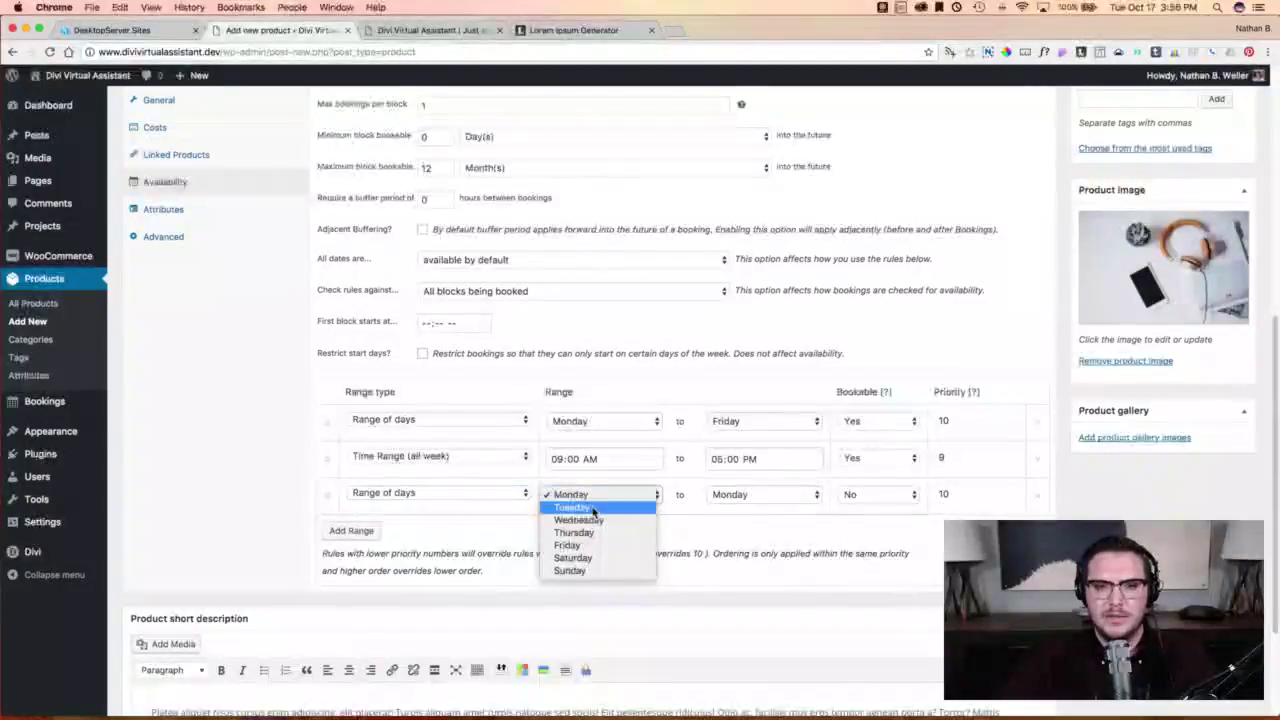
{"action": "left_click", "coordinate": [591, 561]}
{"action": "left_click", "coordinate": [733, 497]}
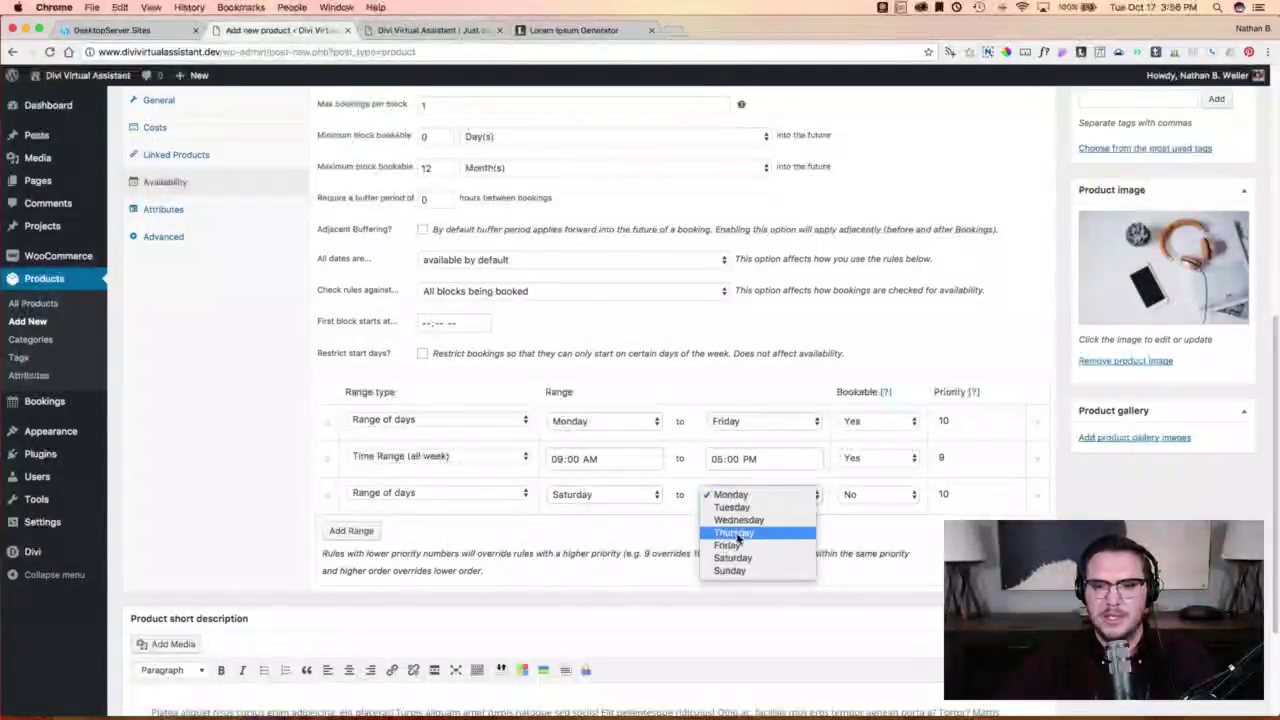
{"action": "left_click", "coordinate": [738, 570]}
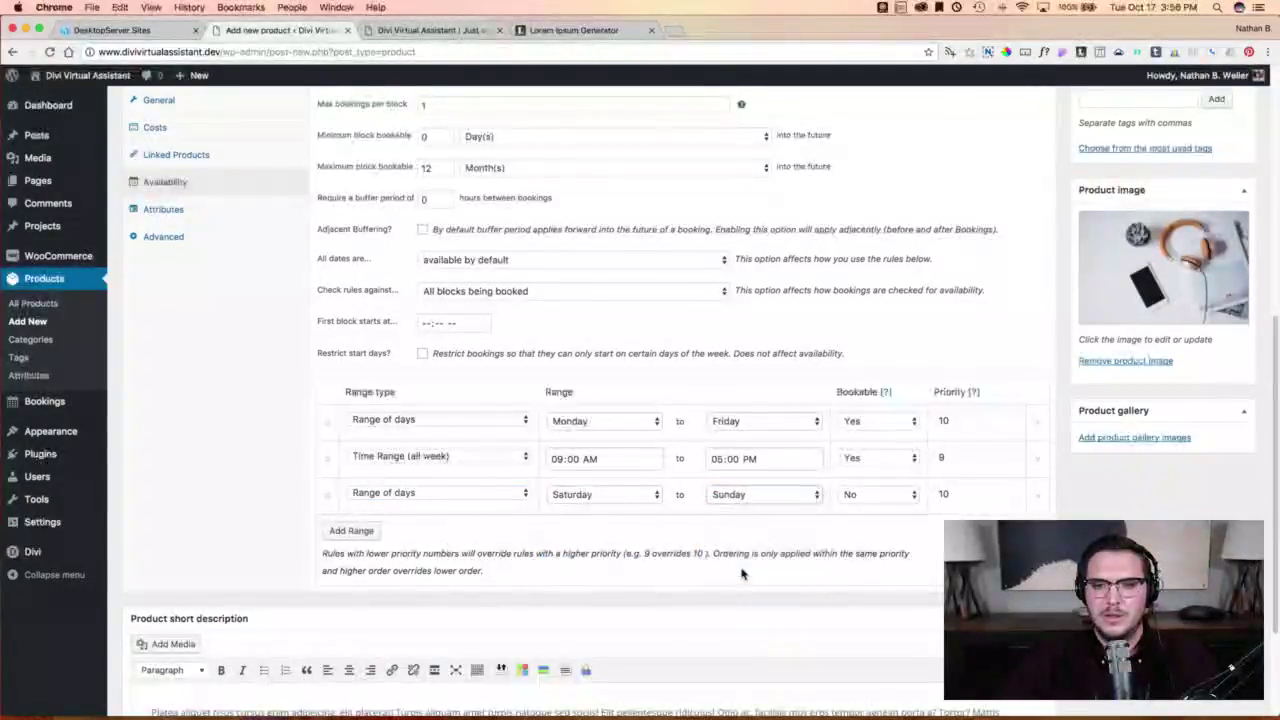
{"action": "left_click", "coordinate": [1011, 498]}
{"action": "left_click", "coordinate": [1011, 498]}
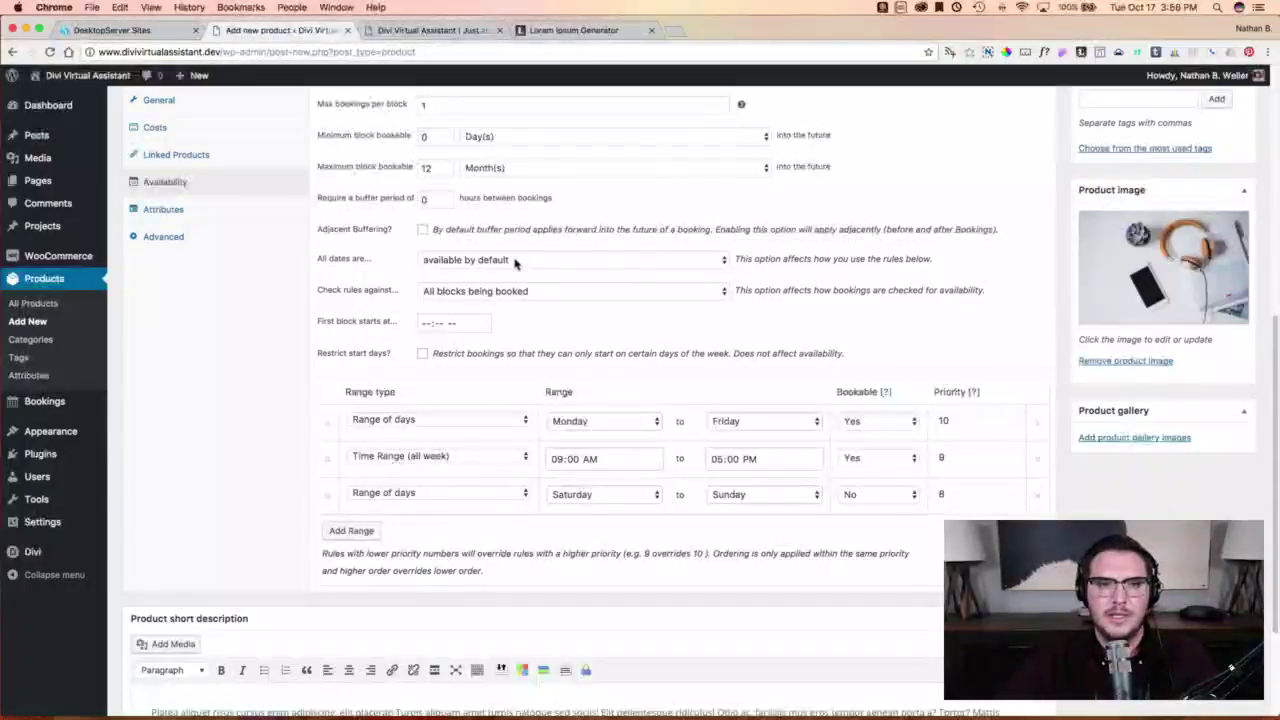
Set all dates of the bookable product to not-available by default.
{"action": "left_click", "coordinate": [437, 261]}
{"action": "left_click", "coordinate": [475, 272]}
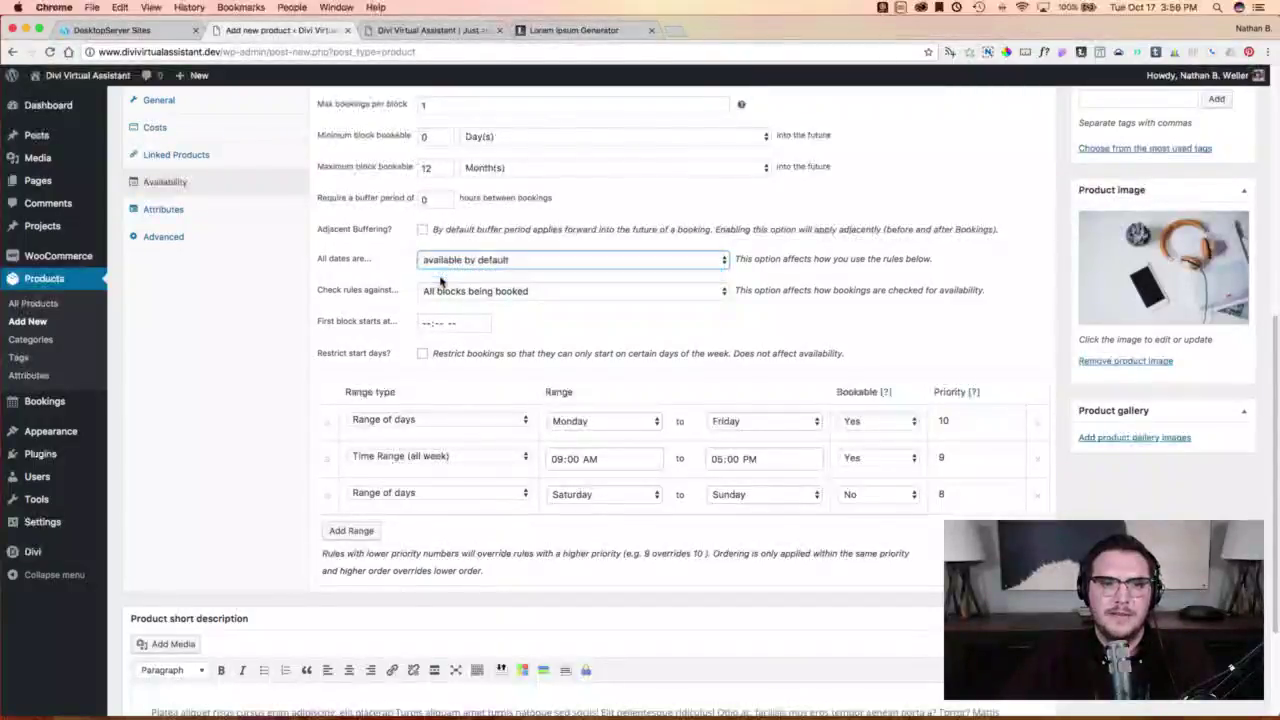
{"action": "left_click", "coordinate": [560, 293]}
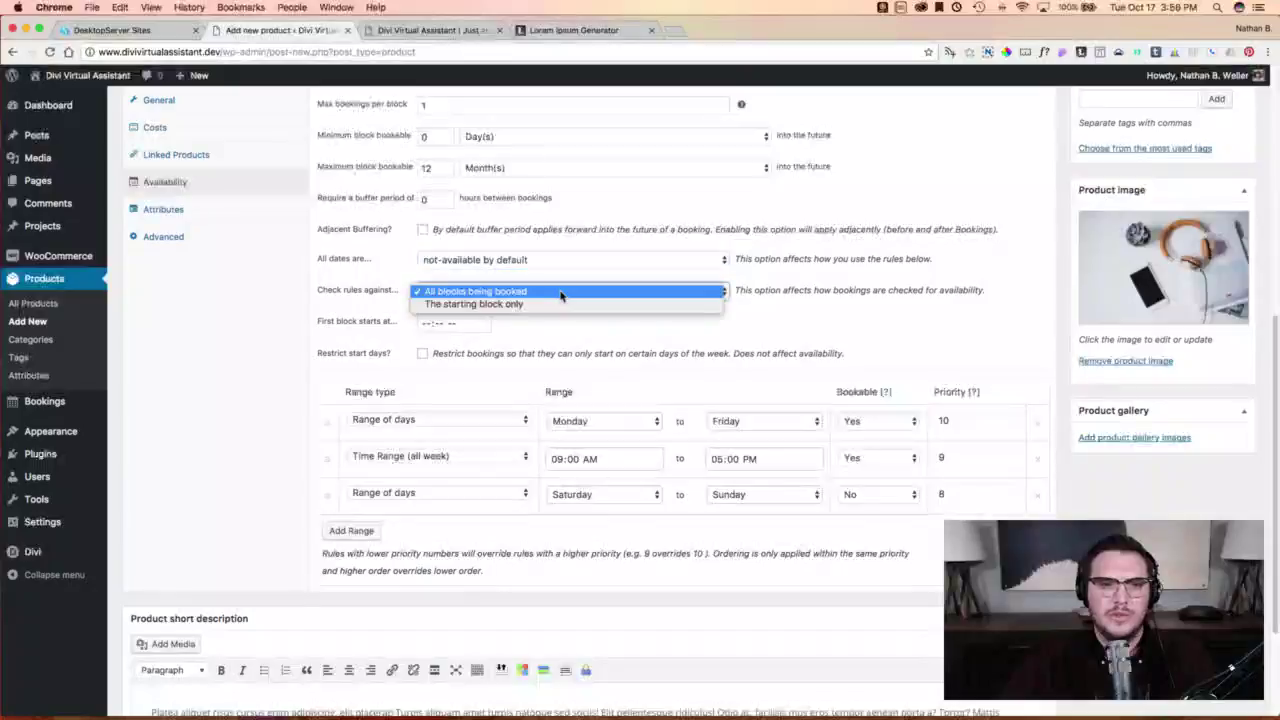
{"action": "left_click", "coordinate": [557, 305]}
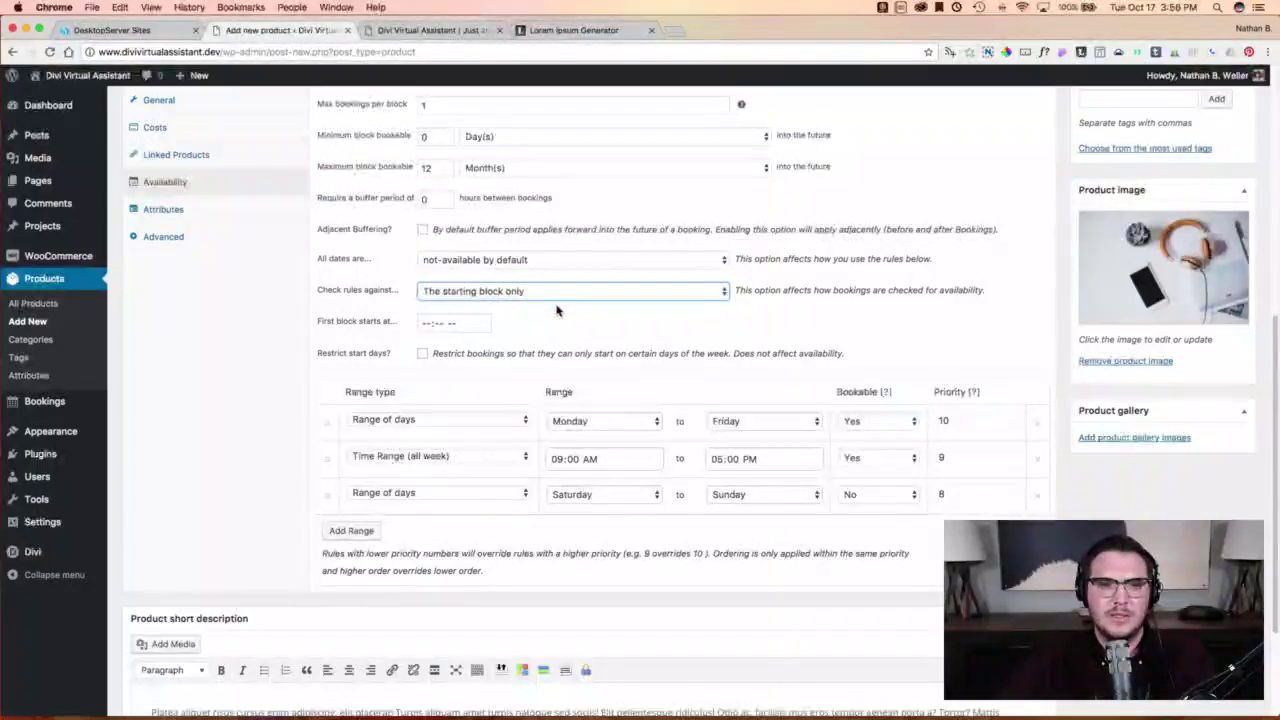
{"action": "left_click", "coordinate": [560, 292]}
{"action": "left_click", "coordinate": [563, 279]}
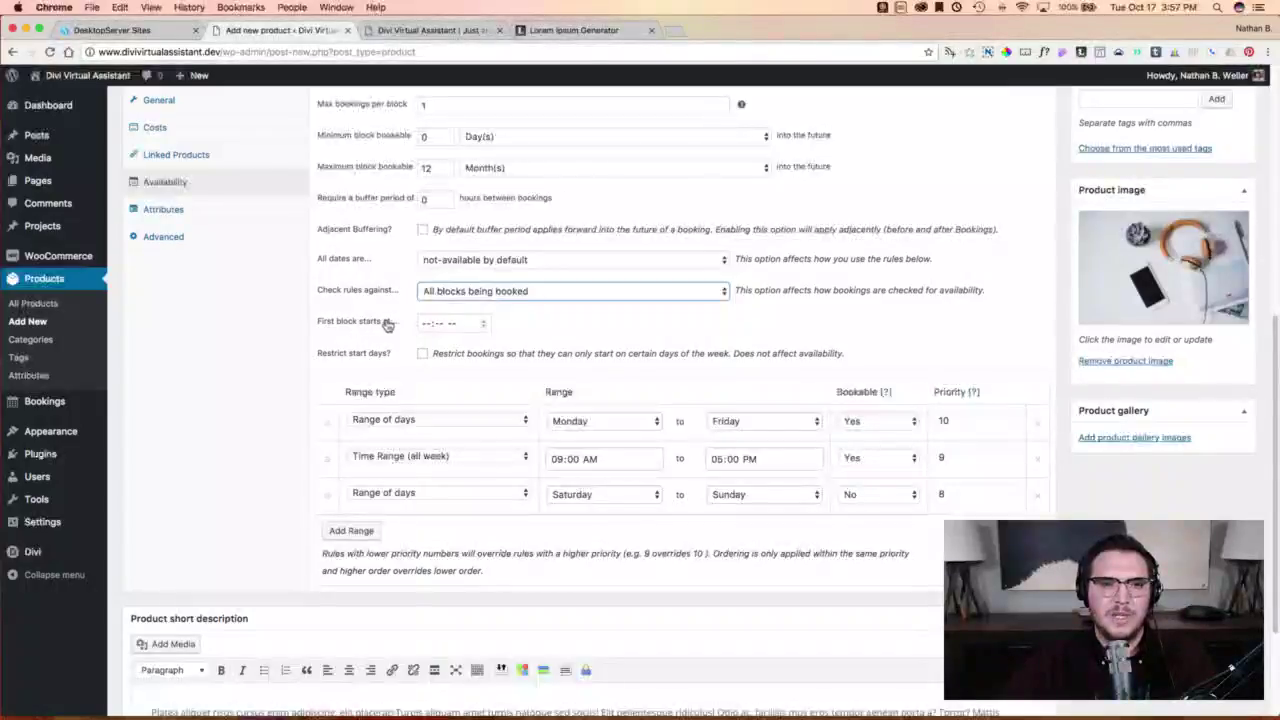
Restrict the booking start days to Monday and Tuesday only.
{"action": "left_click", "coordinate": [423, 355]}
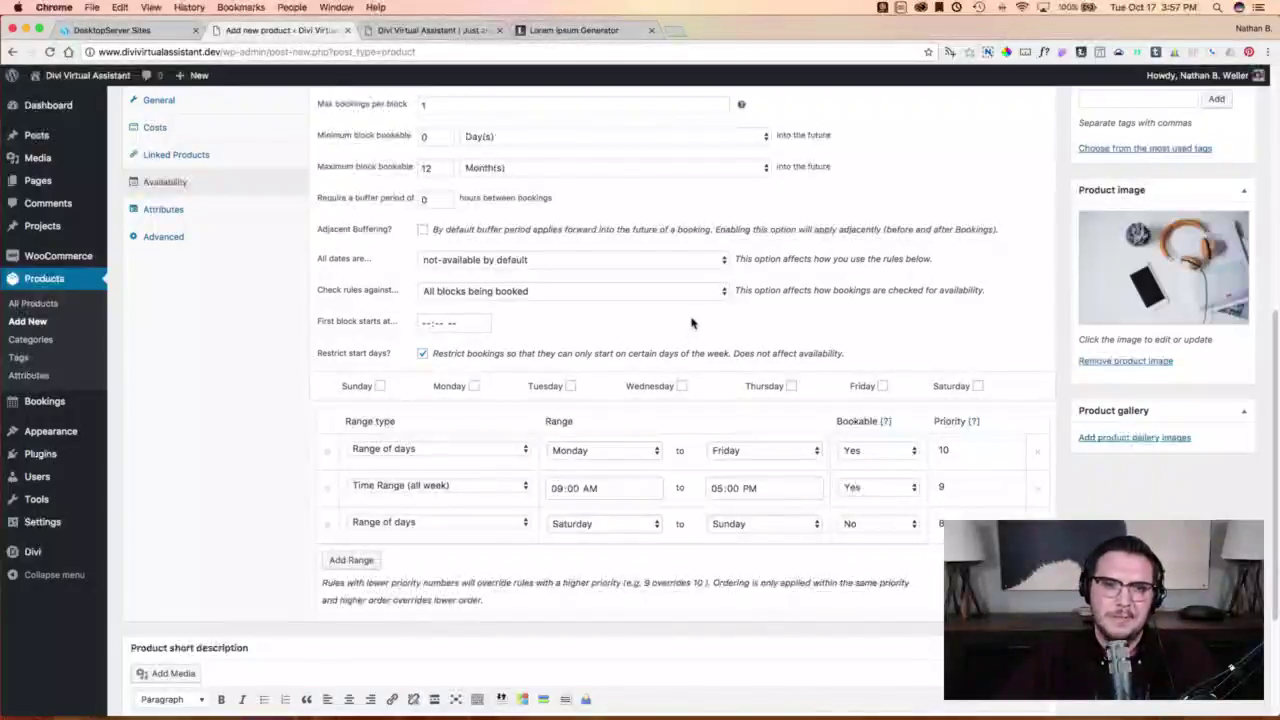
{"action": "left_click", "coordinate": [474, 386]}
{"action": "left_click", "coordinate": [570, 386]}
{"action": "left_click", "coordinate": [681, 386]}
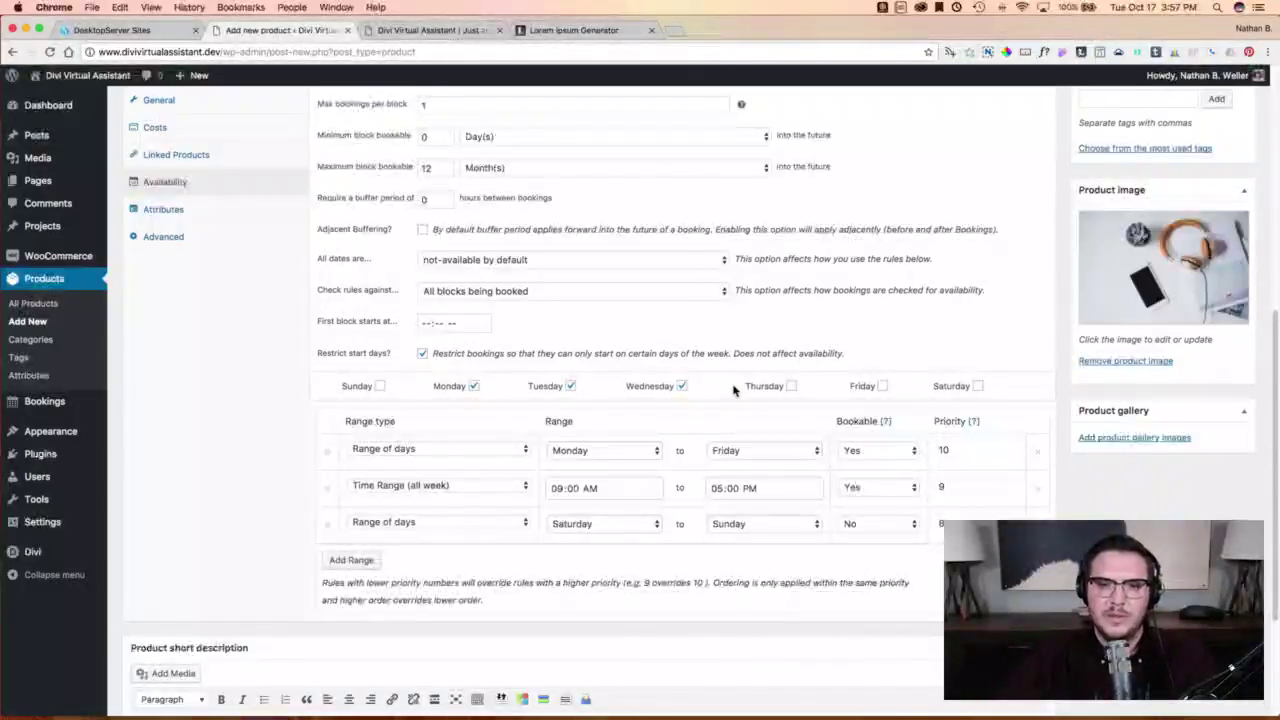
{"action": "left_click", "coordinate": [681, 387]}
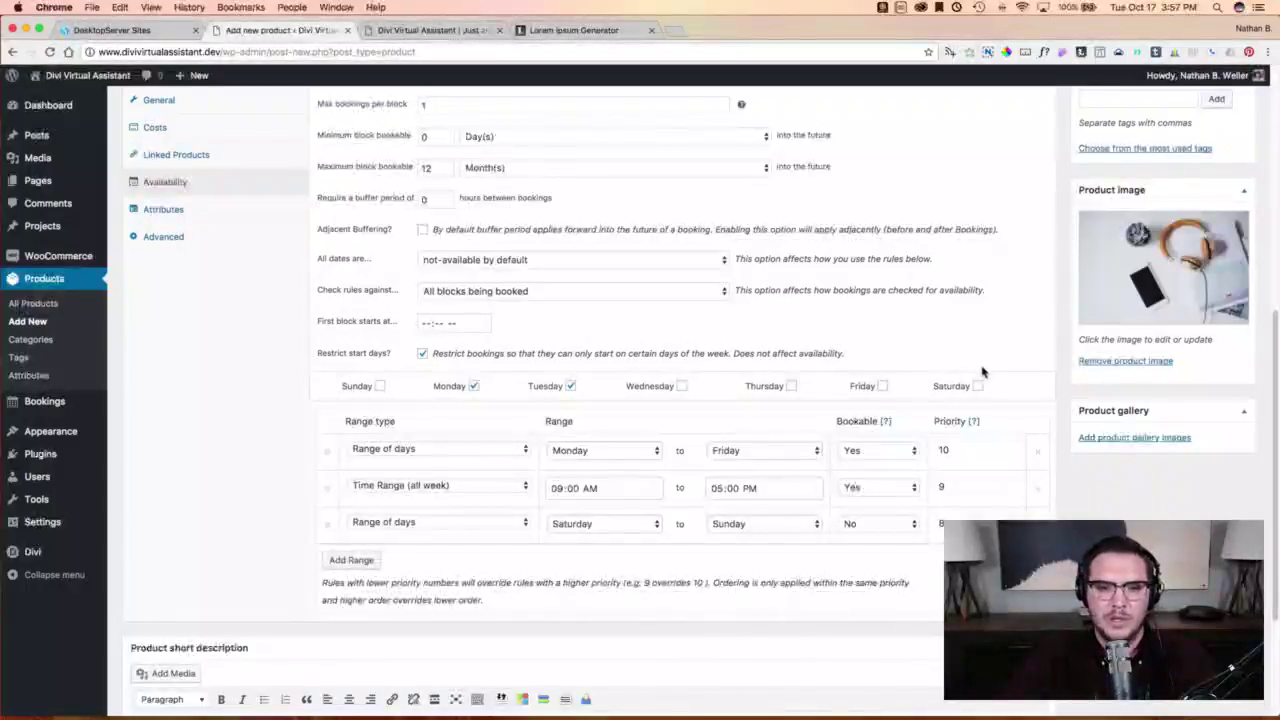
Save the 5 Hour Time Block product as a draft.
{"action": "scroll", "coordinate": [980, 374], "scroll_direction": "up", "scroll_amount": 3}
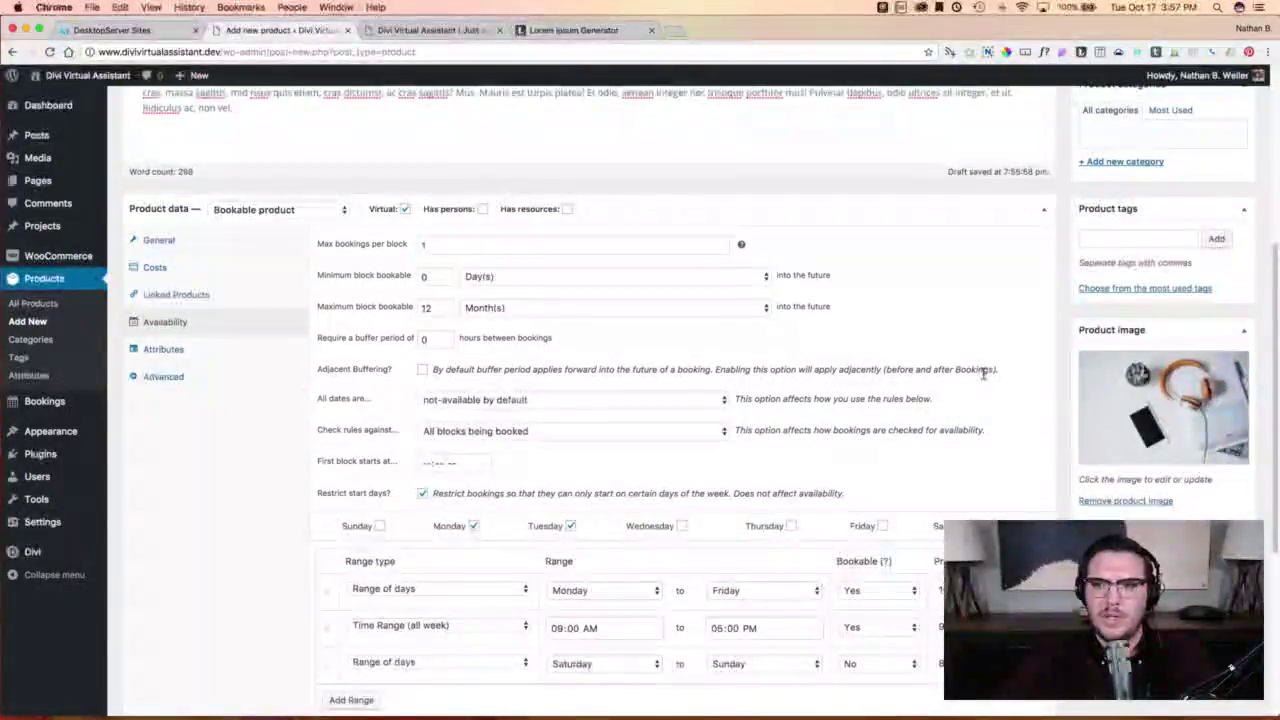
{"action": "scroll", "coordinate": [984, 377], "scroll_direction": "up", "scroll_amount": 4}
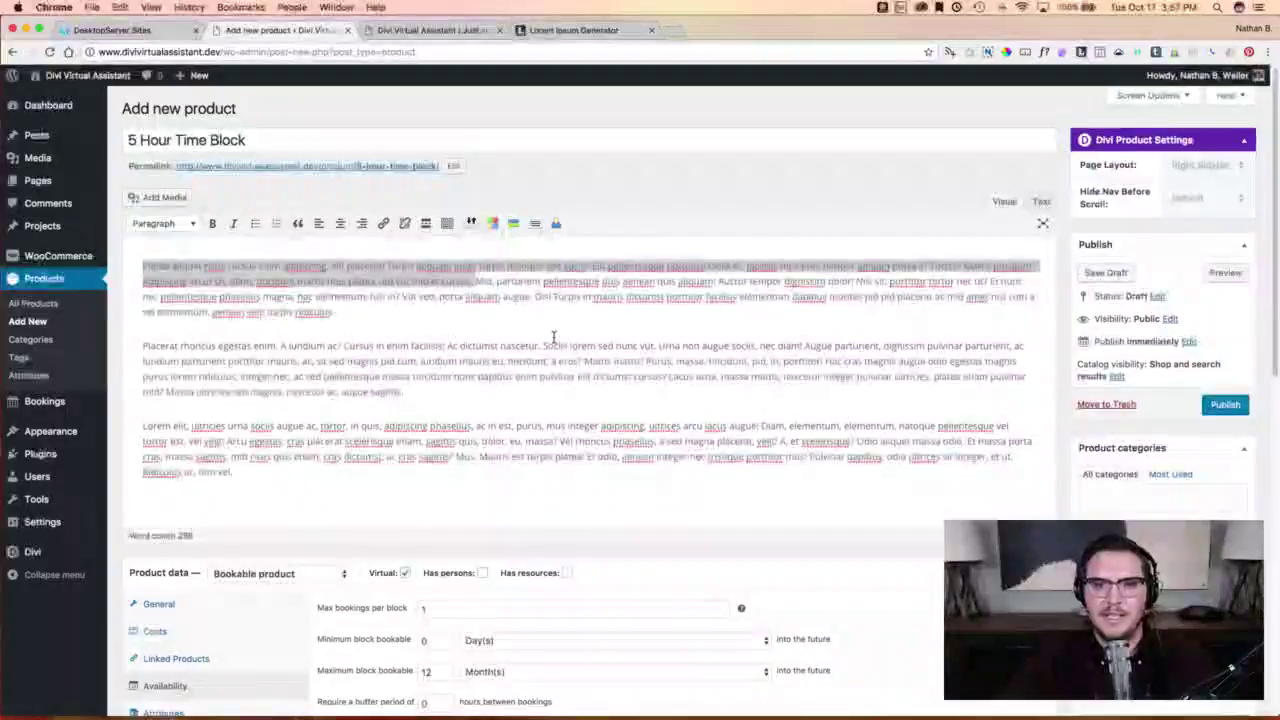
{"action": "left_click", "coordinate": [476, 312]}
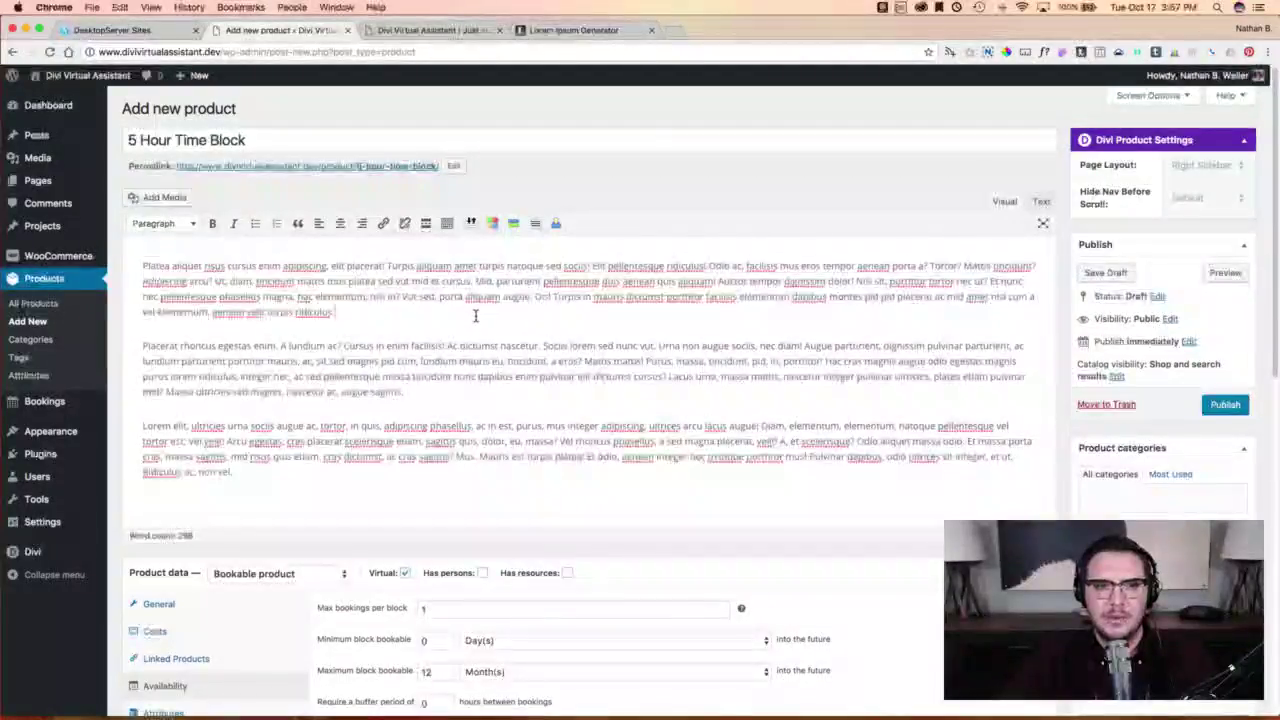
{"action": "left_click", "coordinate": [1105, 272]}
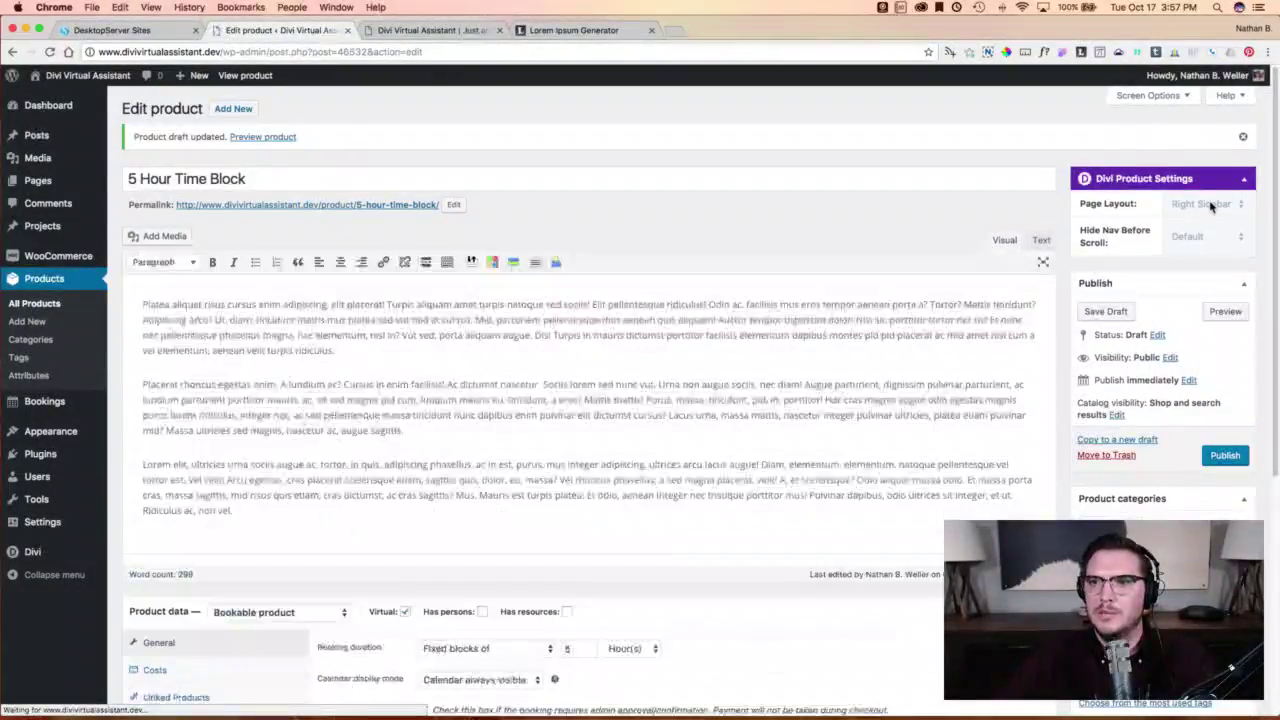
Set the product's Divi page layout to Fullwidth and turn on hiding the navigation before scroll.
{"action": "left_click", "coordinate": [1199, 206]}
{"action": "left_click", "coordinate": [1200, 230]}
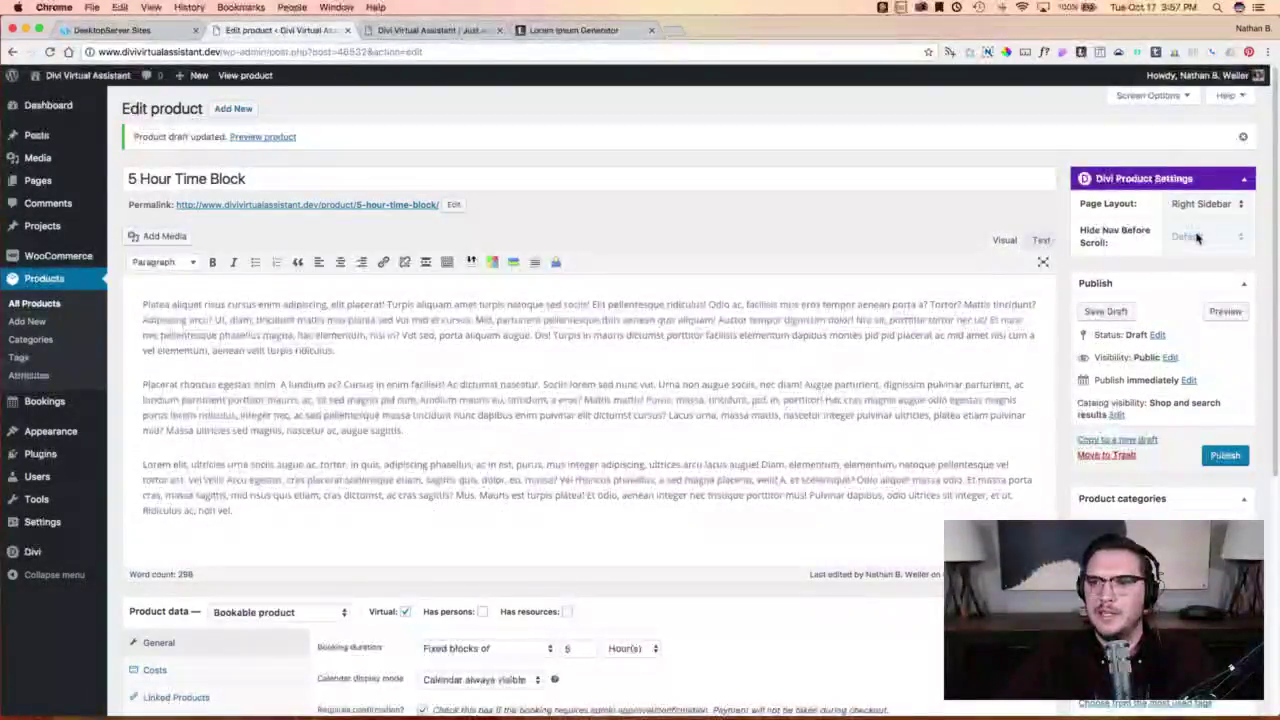
{"action": "left_click", "coordinate": [1193, 237]}
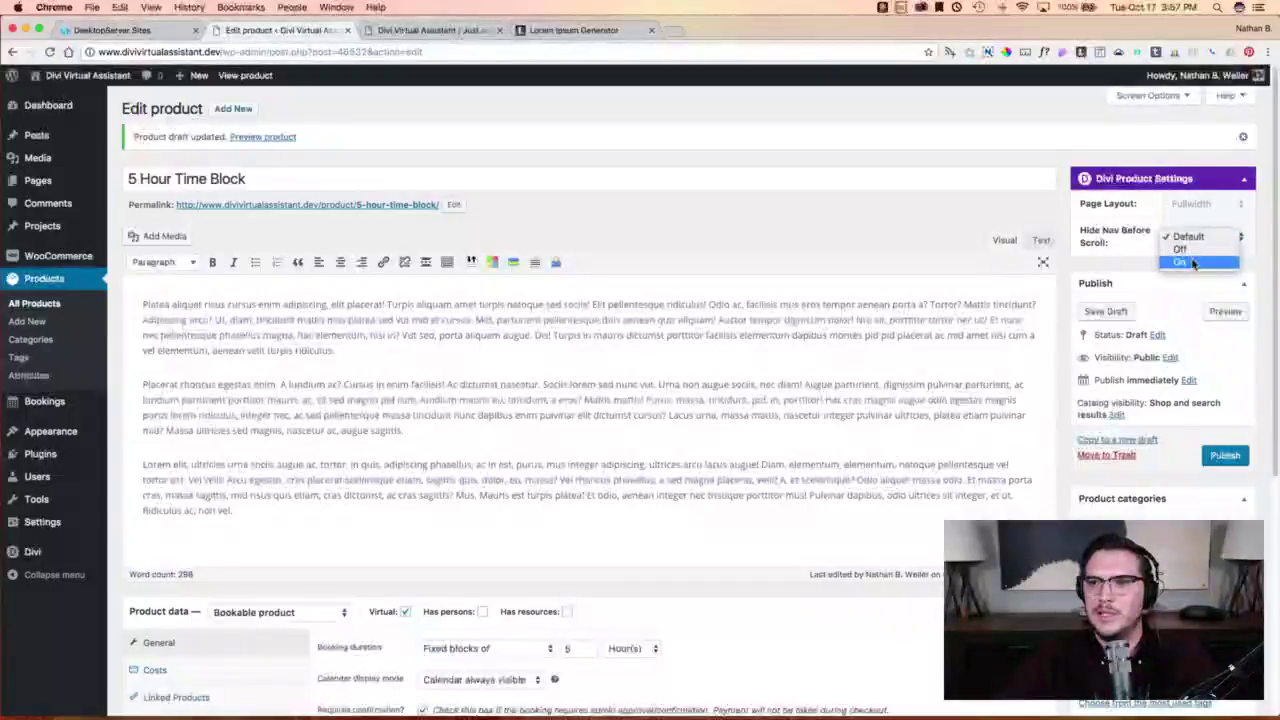
{"action": "left_click", "coordinate": [1193, 263]}
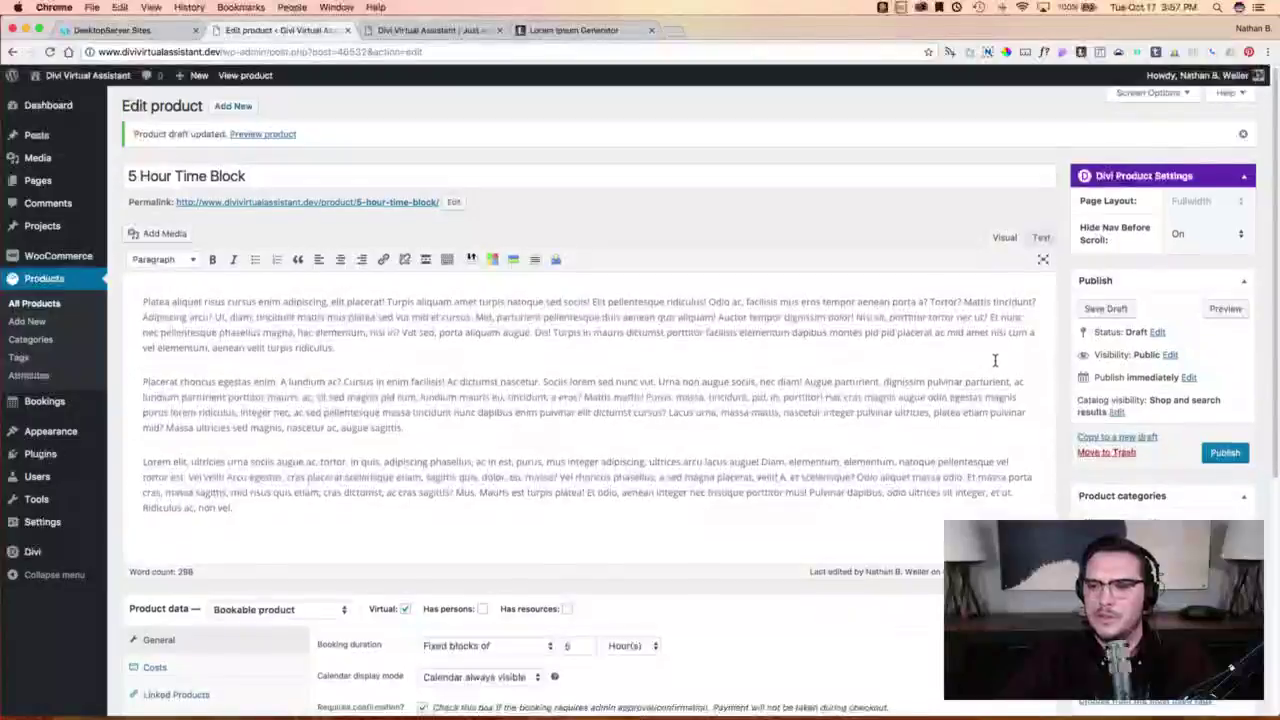
Publish the 5 Hour Time Block product.
{"action": "scroll", "coordinate": [996, 358], "scroll_direction": "down", "scroll_amount": 5}
{"action": "scroll", "coordinate": [996, 358], "scroll_direction": "up", "scroll_amount": 5}
{"action": "left_click", "coordinate": [1224, 441]}
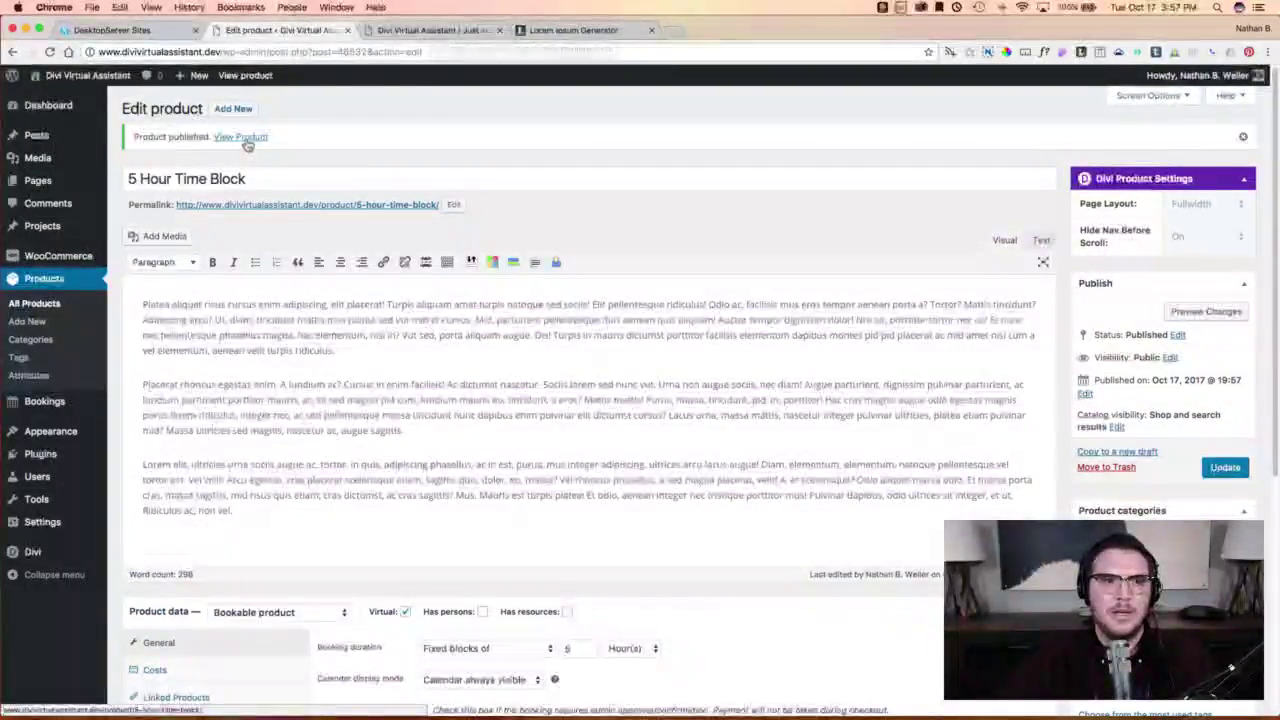
Open the published 5 Hour Time Block product page on the site.
{"action": "left_click", "coordinate": [247, 139]}
{"action": "left_click", "coordinate": [440, 30]}
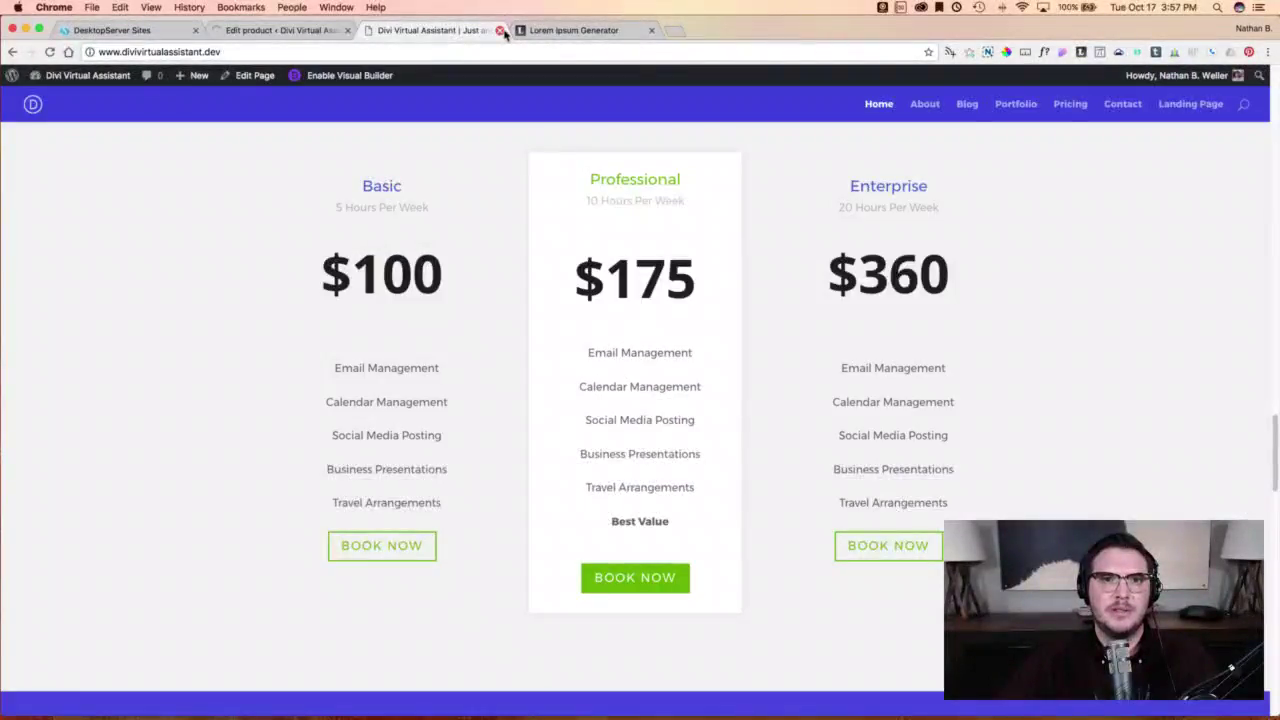
{"action": "left_click", "coordinate": [229, 31]}
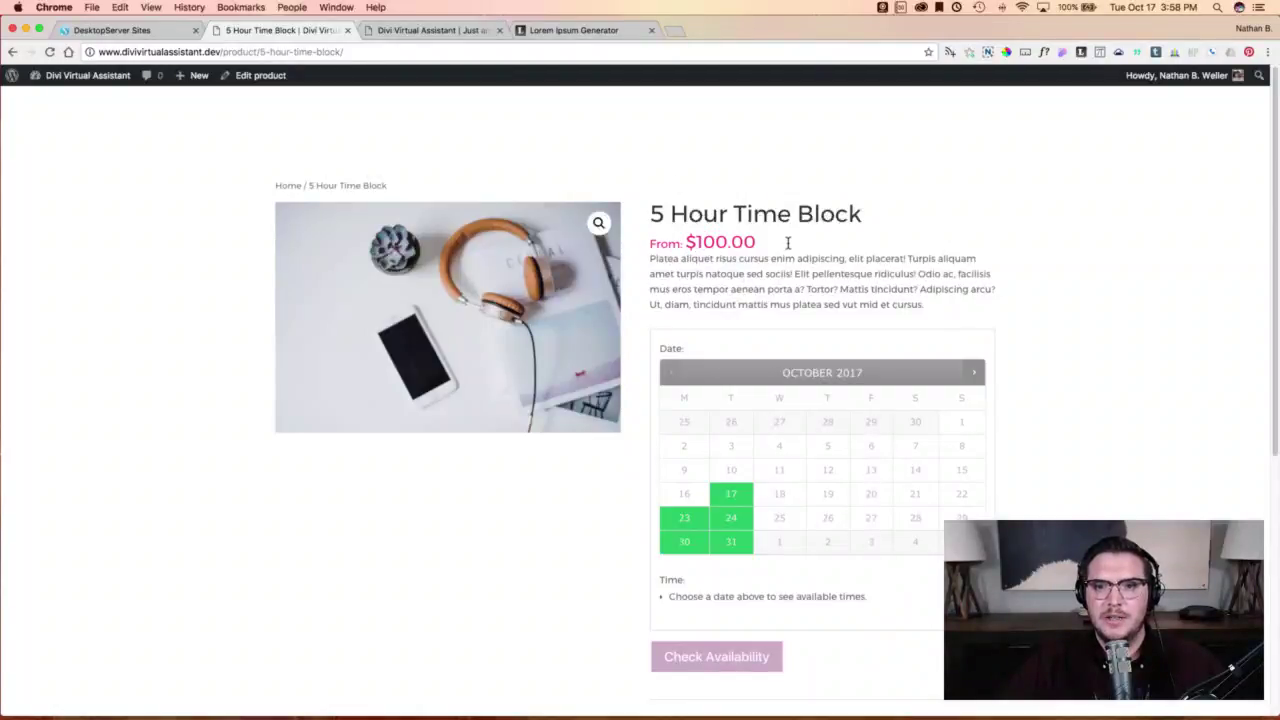
Test the product page's booking calendar by choosing October 24 and the 5:00 am time, and examine the booking form.
{"action": "left_click", "coordinate": [736, 495]}
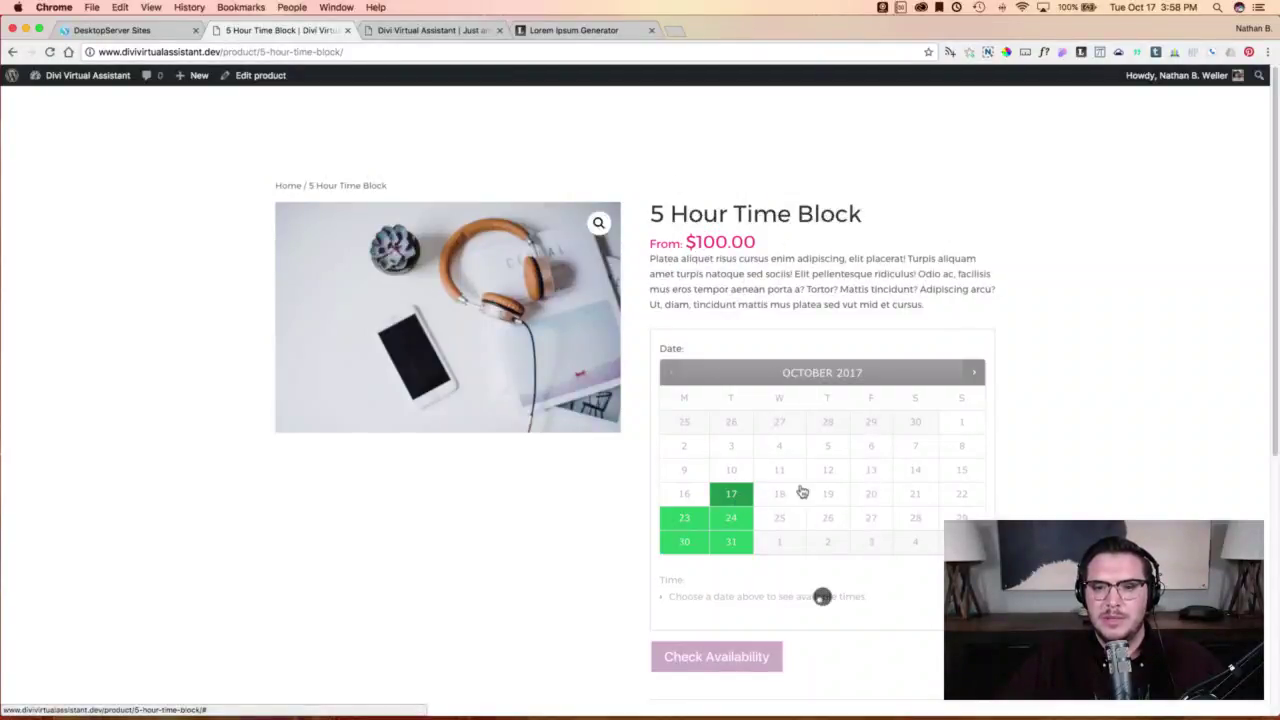
{"action": "left_click", "coordinate": [746, 518]}
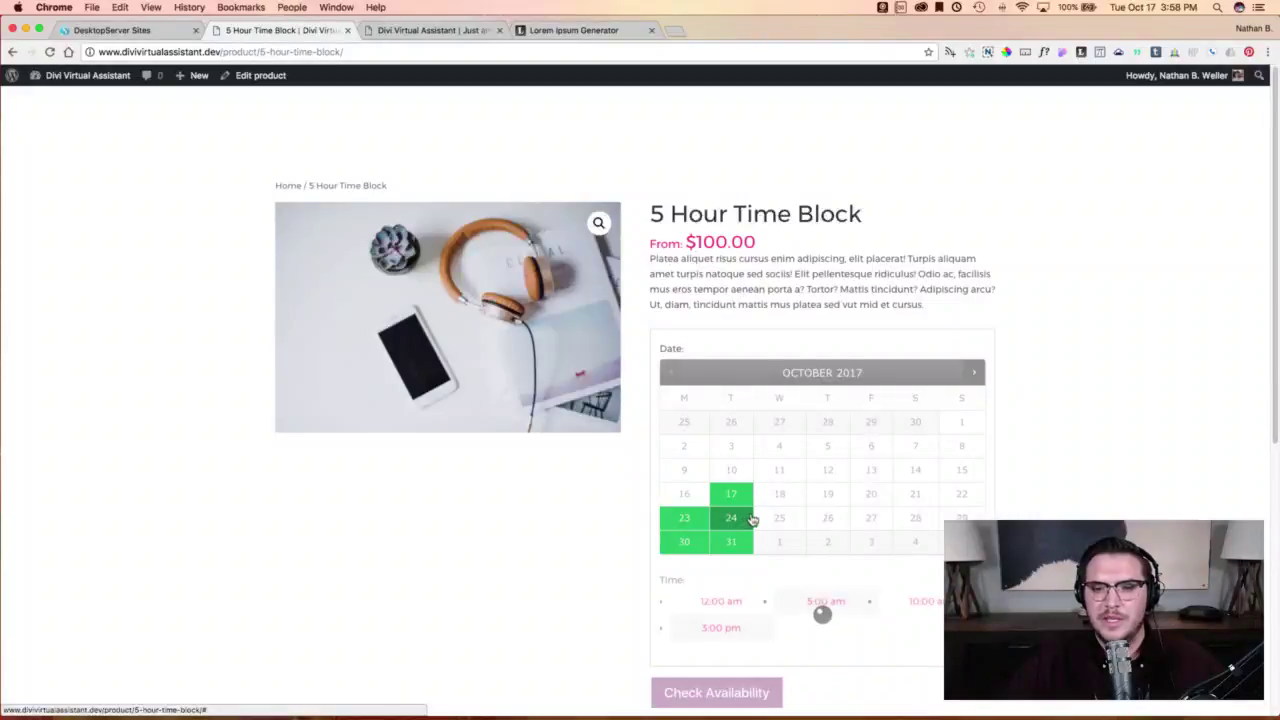
{"action": "left_click", "coordinate": [845, 604]}
{"action": "scroll", "coordinate": [845, 604], "scroll_direction": "down", "scroll_amount": 2}
{"action": "scroll", "coordinate": [591, 320], "scroll_direction": "up", "scroll_amount": 2}
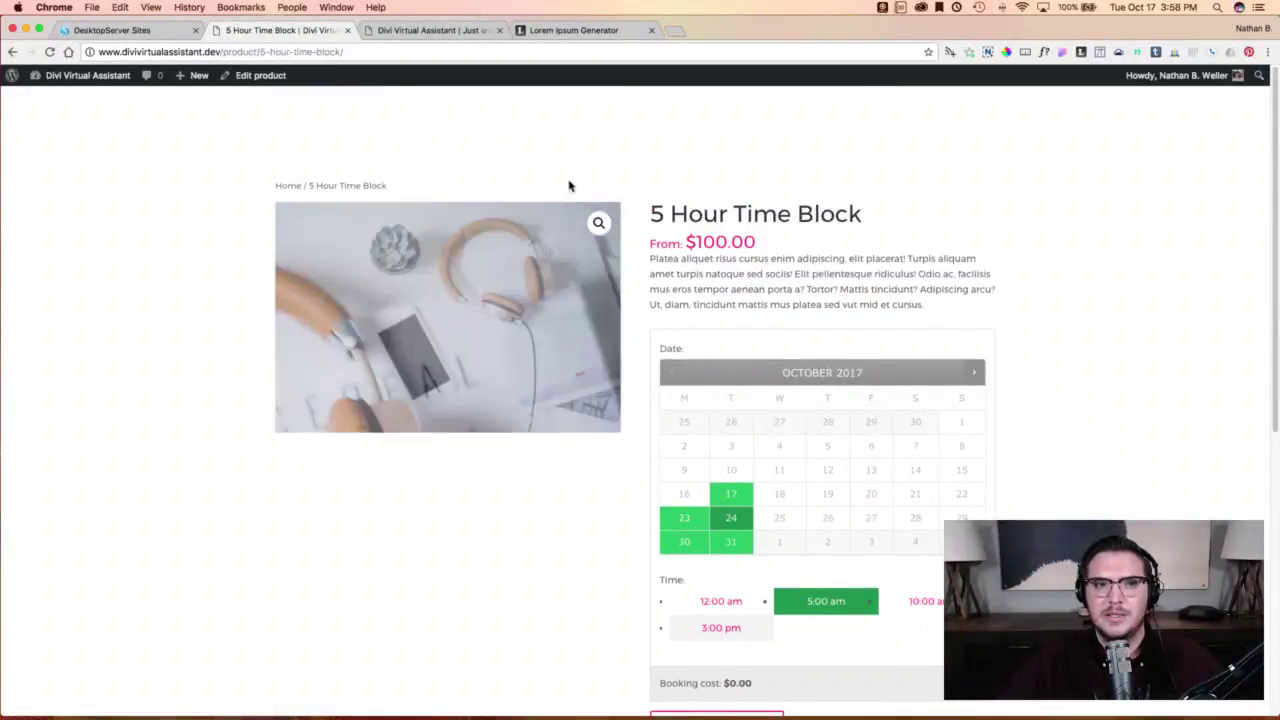
{"action": "scroll", "coordinate": [156, 236], "scroll_direction": "down", "scroll_amount": 4}
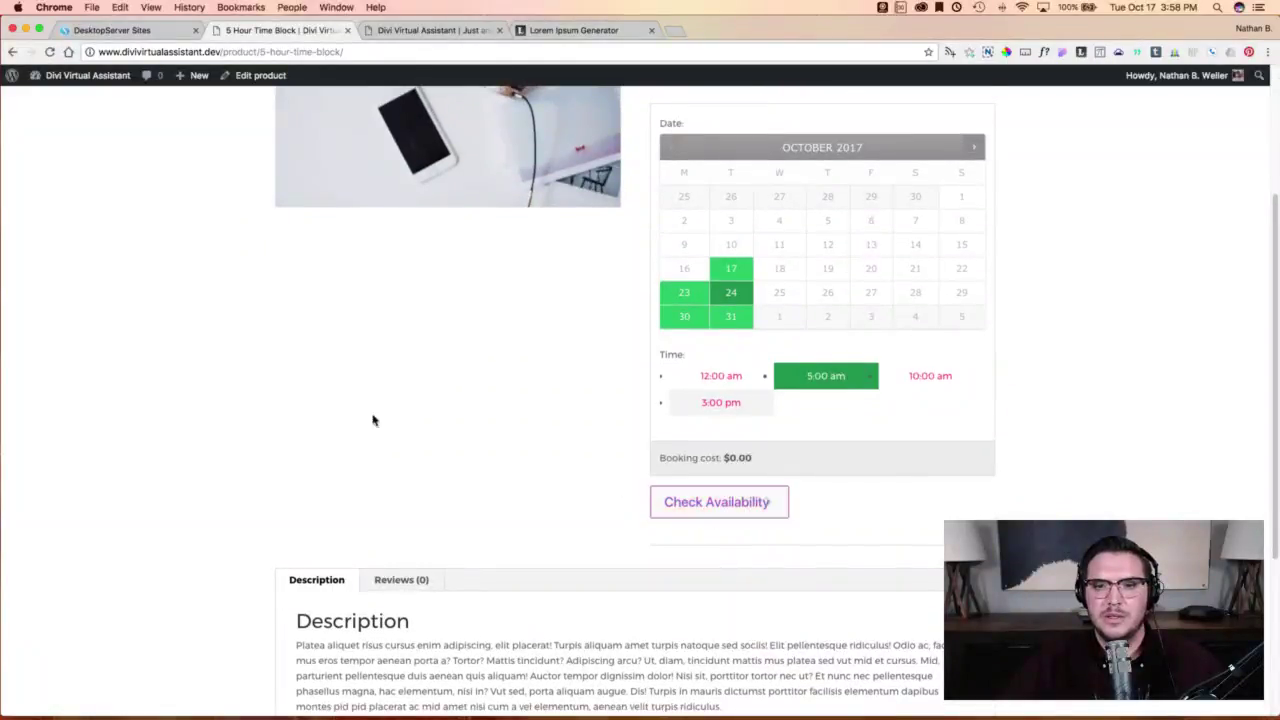
Copy the web address of the 5 Hour Time Block product page and close that page.
{"action": "scroll", "coordinate": [366, 402], "scroll_direction": "up", "scroll_amount": 4}
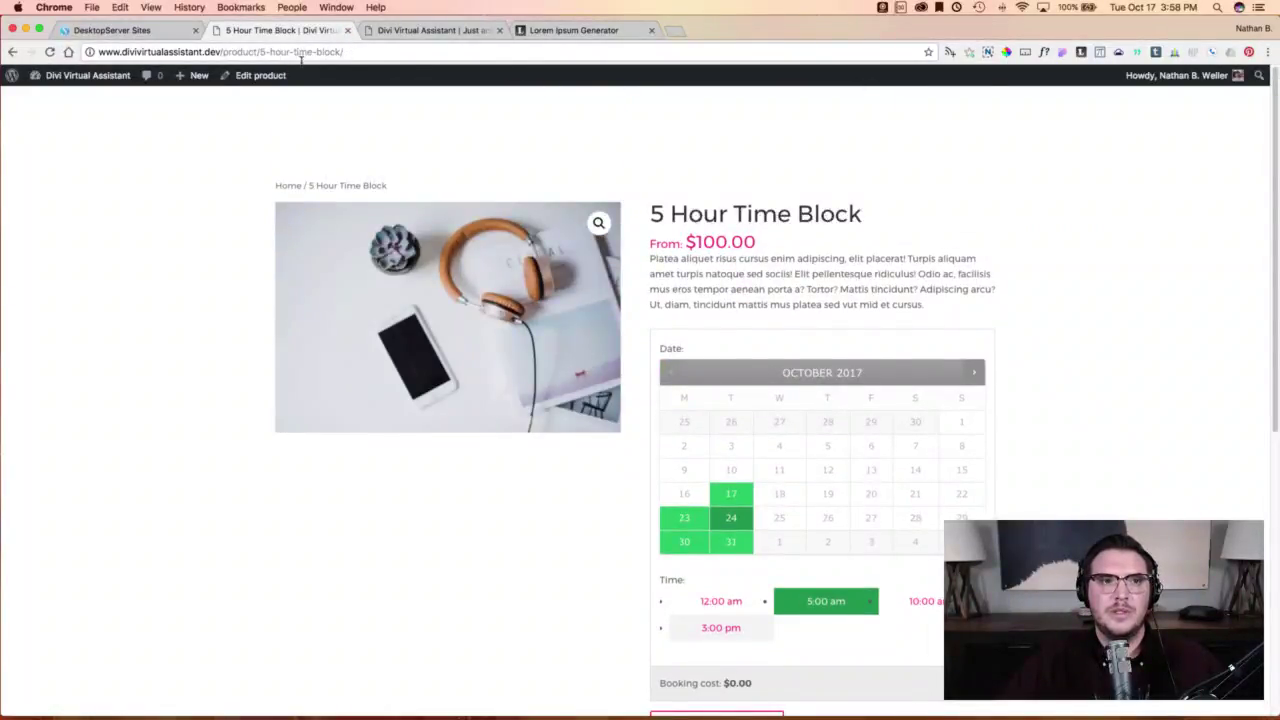
{"action": "left_click", "coordinate": [355, 52]}
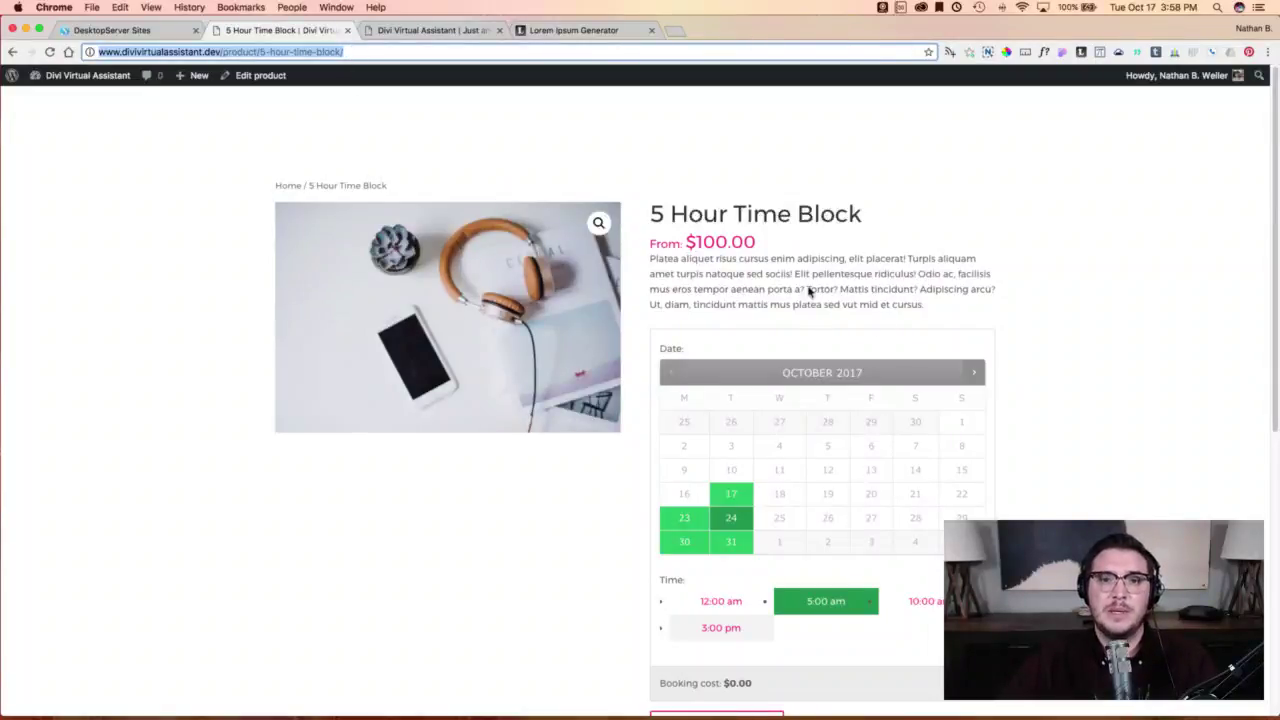
{"action": "scroll", "coordinate": [809, 289], "scroll_direction": "down", "scroll_amount": 1}
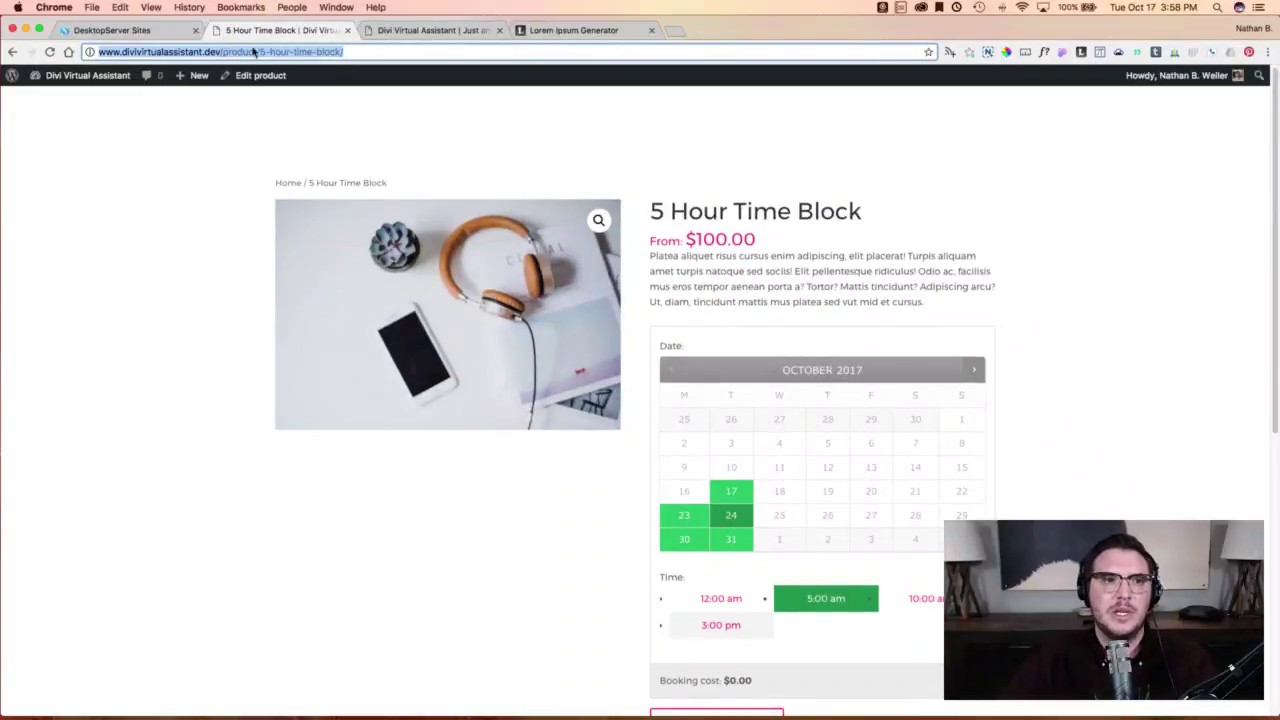
{"action": "left_click", "coordinate": [347, 31]}
Enable the Visual Builder on the homepage and open the module settings of the Basic pricing table.
{"action": "left_click", "coordinate": [344, 84]}
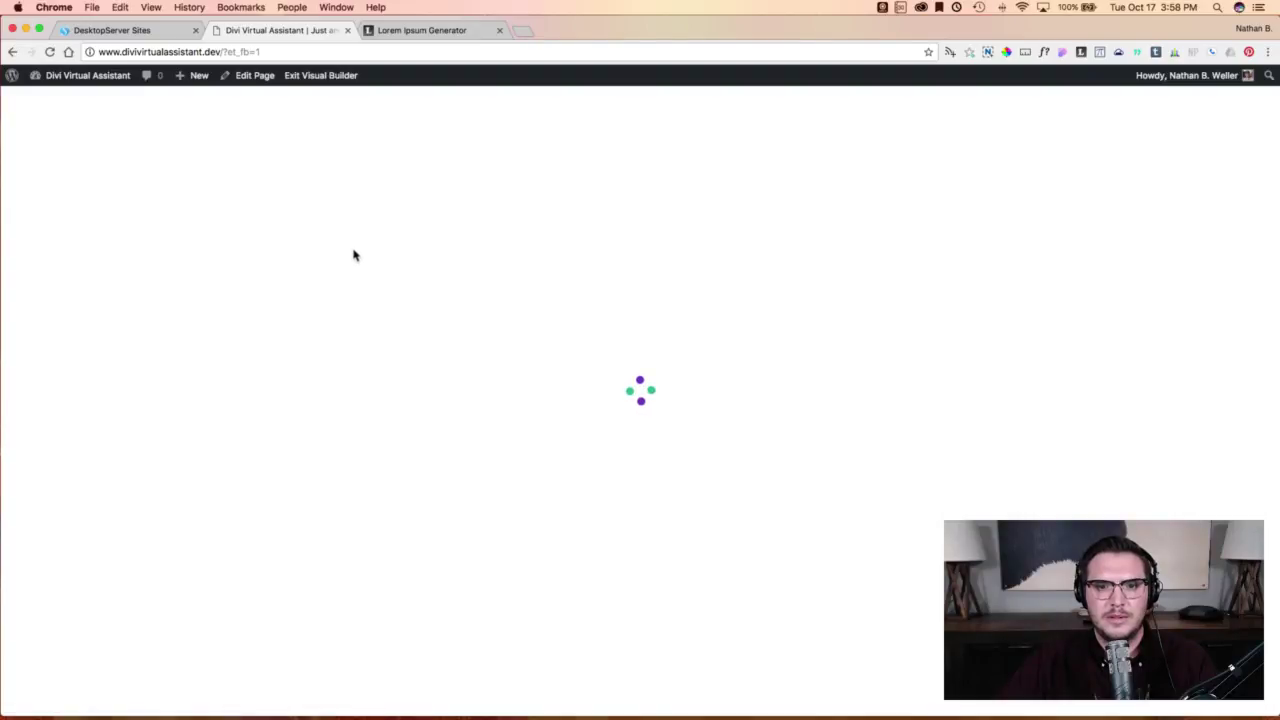
{"action": "scroll", "coordinate": [354, 250], "scroll_direction": "down", "scroll_amount": 5}
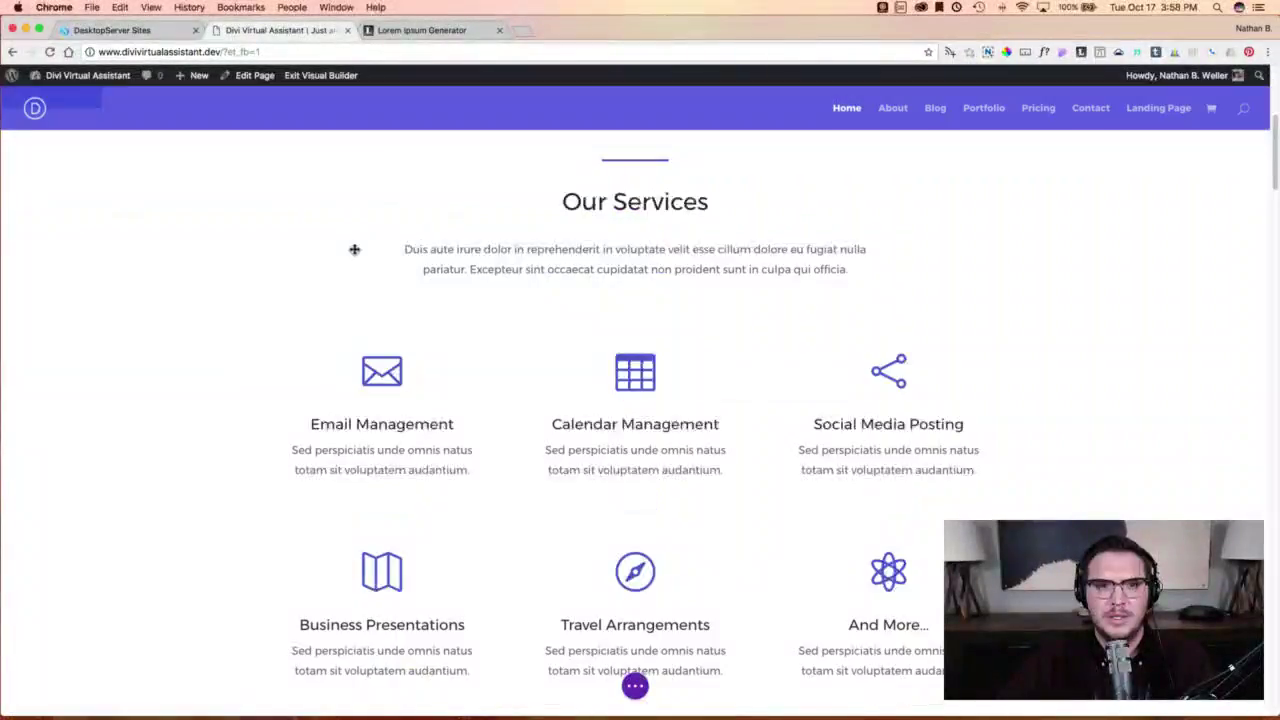
{"action": "scroll", "coordinate": [354, 250], "scroll_direction": "down", "scroll_amount": 10}
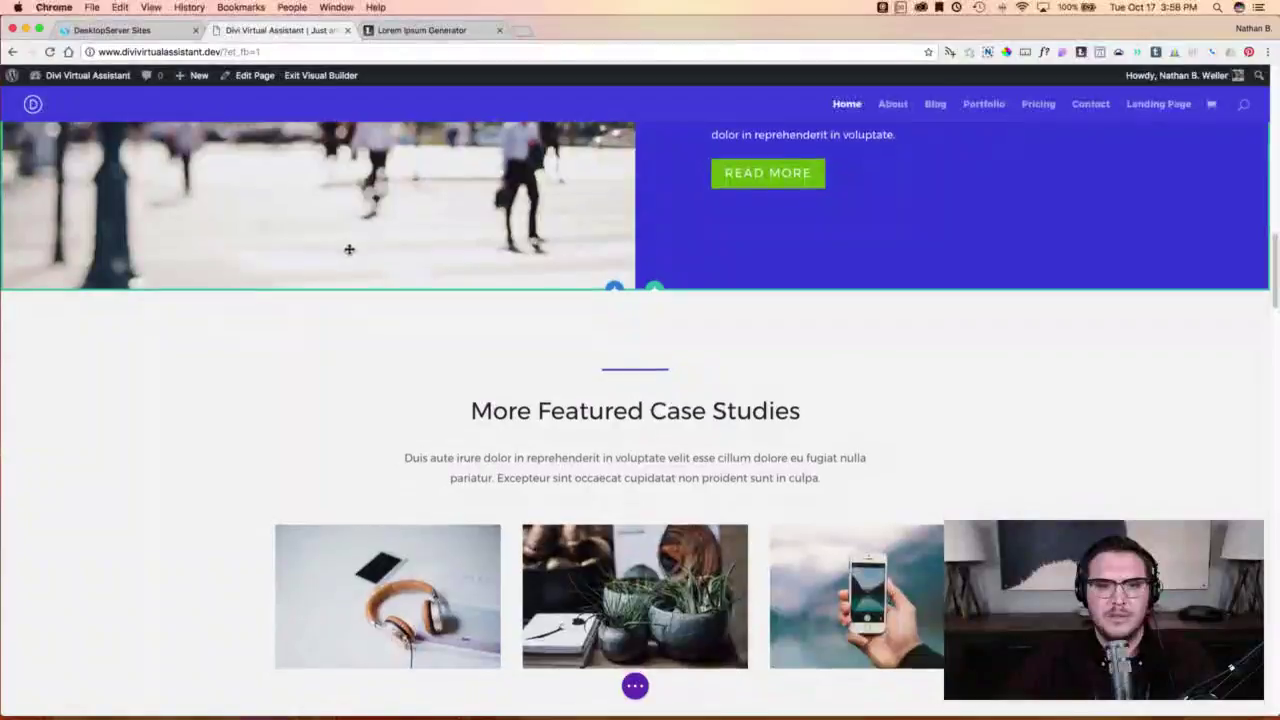
{"action": "scroll", "coordinate": [349, 249], "scroll_direction": "down", "scroll_amount": 12}
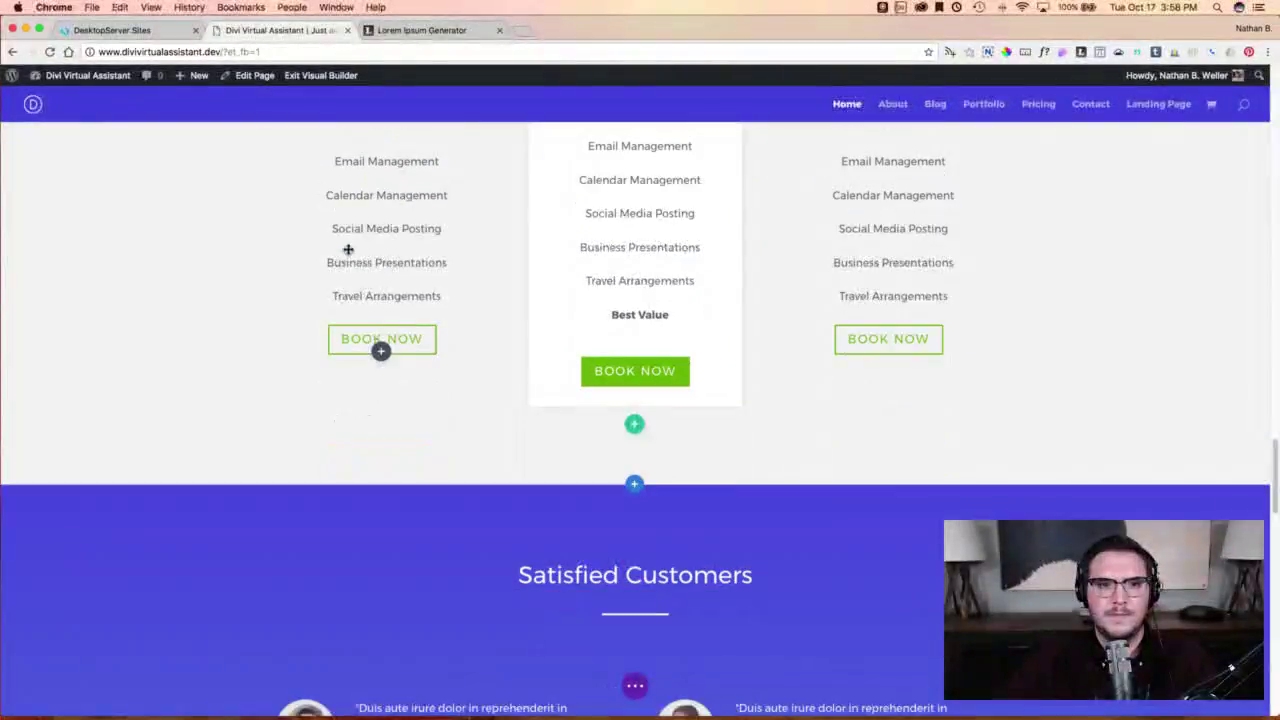
{"action": "scroll", "coordinate": [348, 249], "scroll_direction": "up", "scroll_amount": 4}
{"action": "scroll", "coordinate": [370, 240], "scroll_direction": "down", "scroll_amount": 2}
{"action": "scroll", "coordinate": [363, 177], "scroll_direction": "up", "scroll_amount": 2}
{"action": "left_click", "coordinate": [364, 152]}
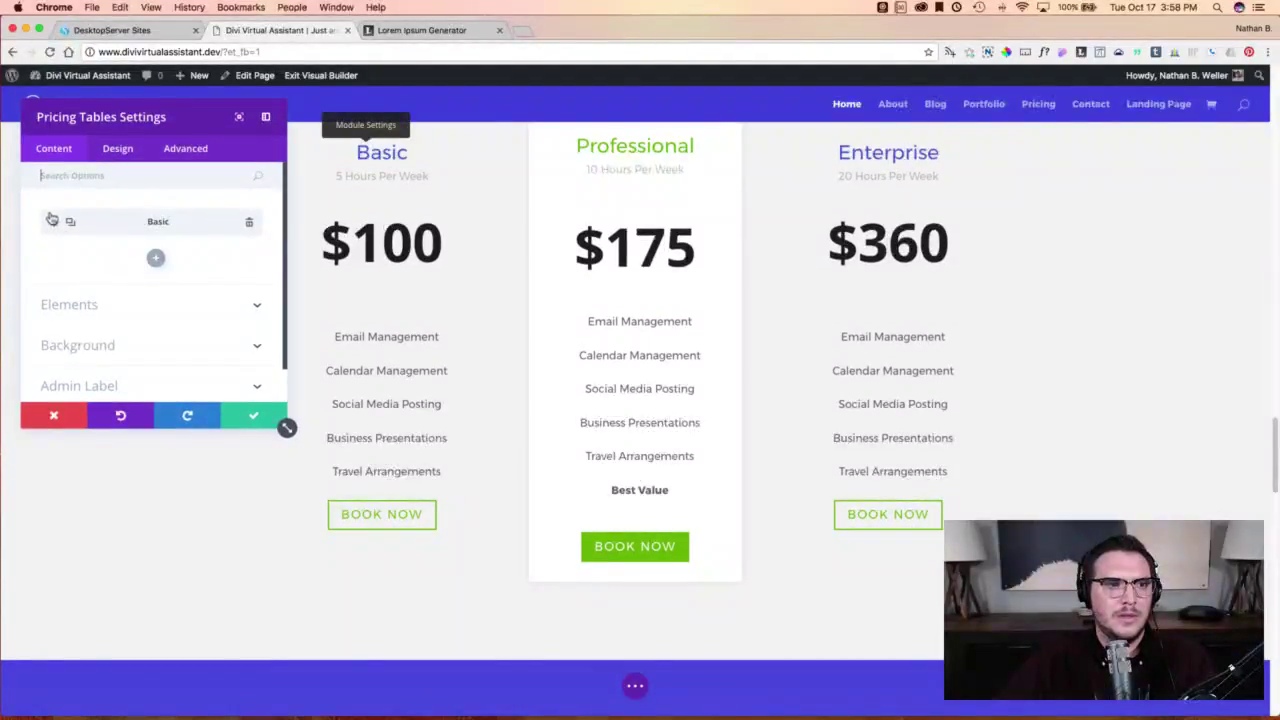
{"action": "left_click", "coordinate": [52, 220]}
{"action": "scroll", "coordinate": [40, 260], "scroll_direction": "down", "scroll_amount": 6}
{"action": "scroll", "coordinate": [38, 263], "scroll_direction": "down", "scroll_amount": 2}
{"action": "left_click", "coordinate": [52, 305]}
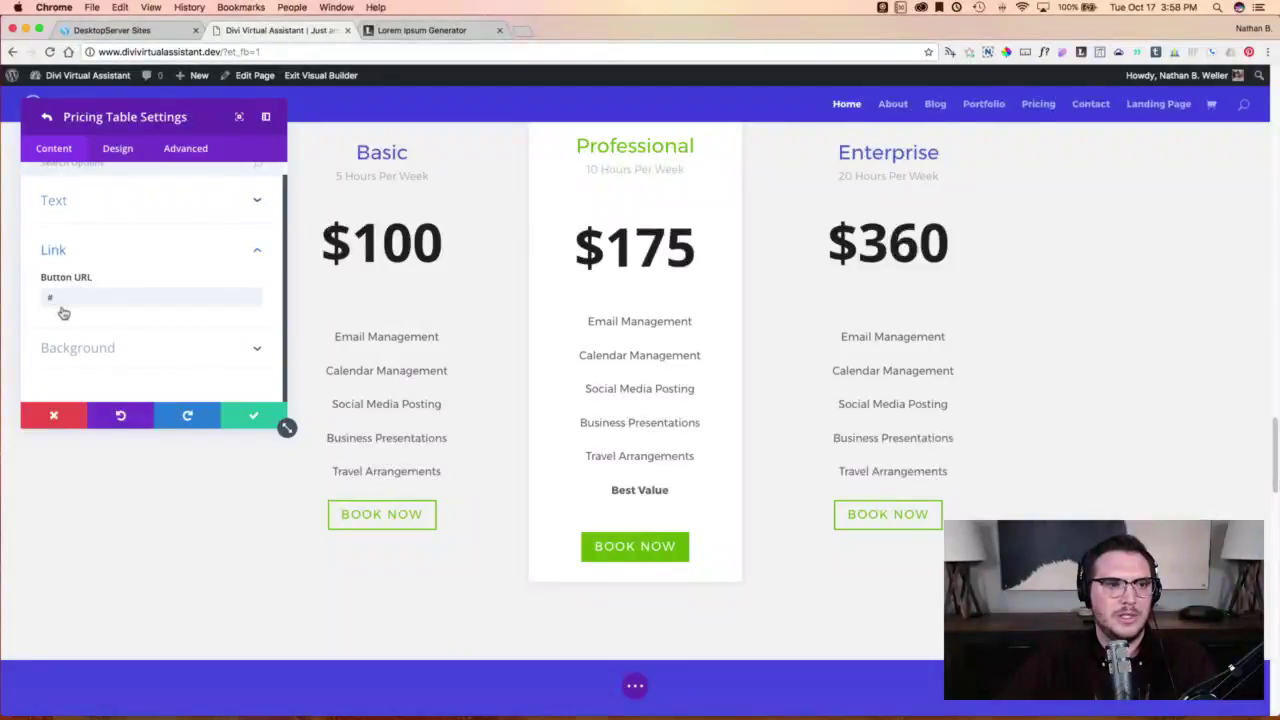
{"action": "left_click", "coordinate": [74, 298]}
{"action": "key", "text": "super+v"}
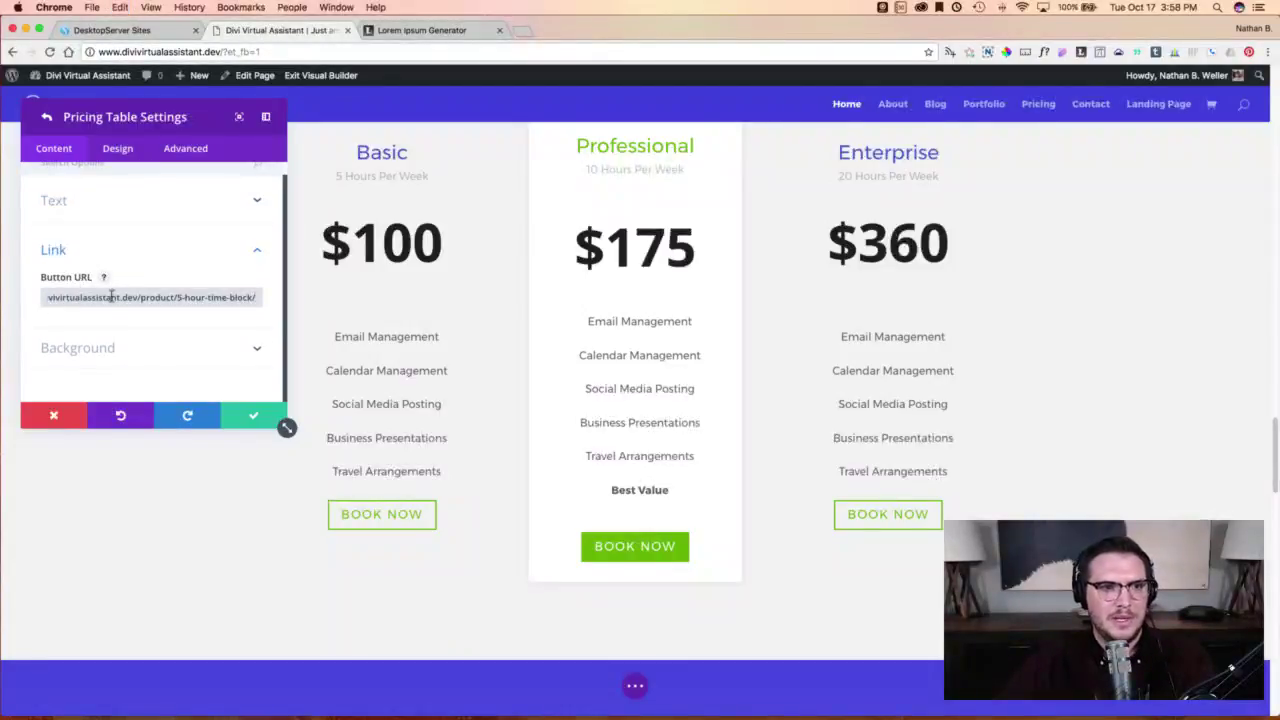
{"action": "left_click", "coordinate": [253, 416]}
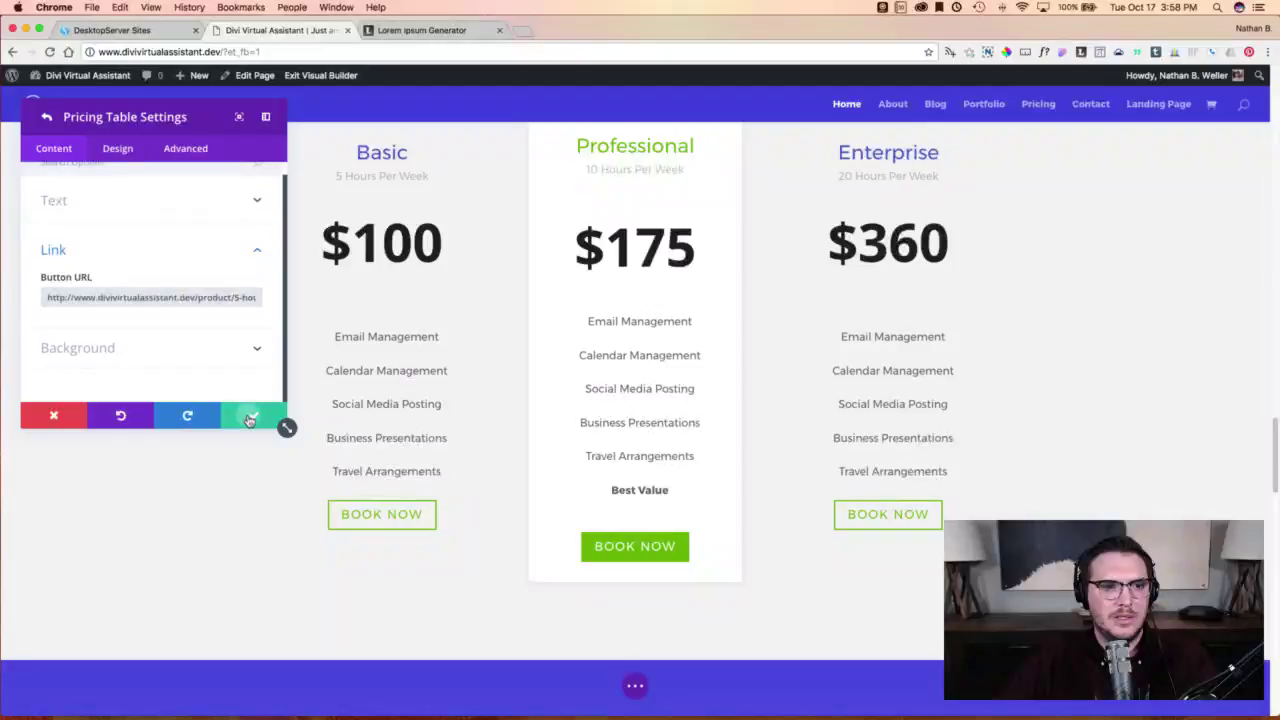
{"action": "left_click", "coordinate": [253, 418]}
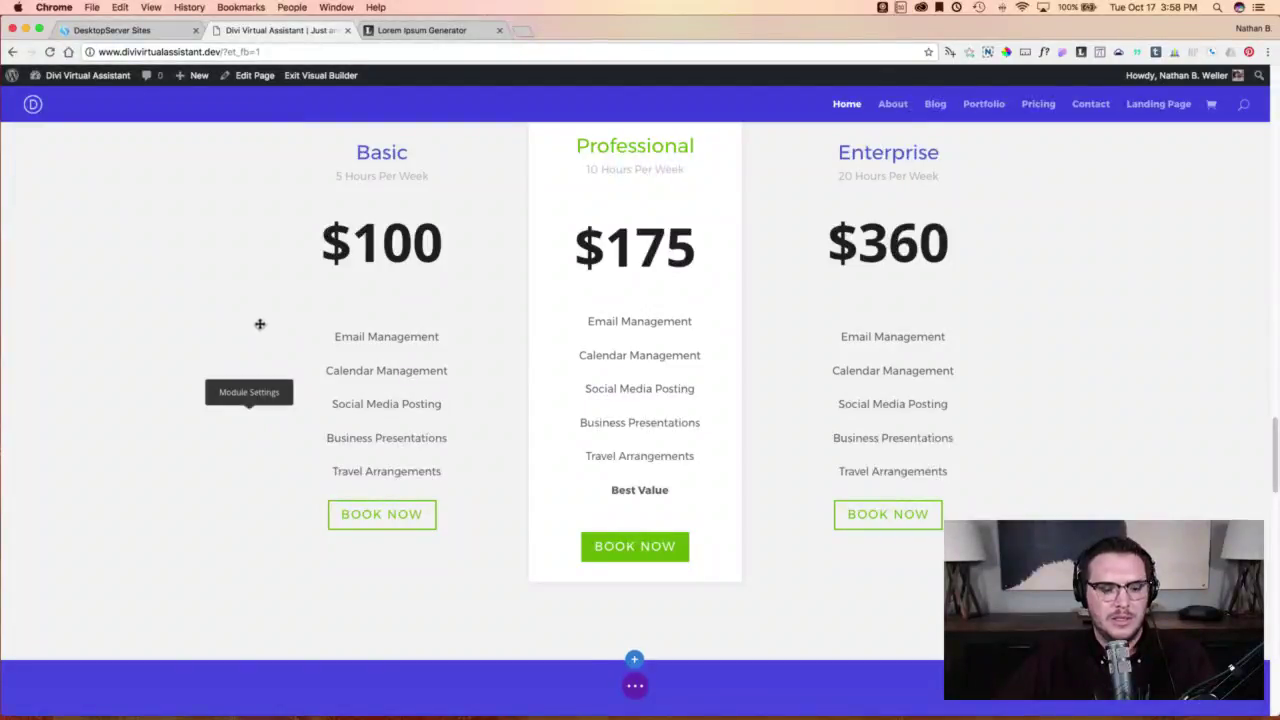
{"action": "left_click", "coordinate": [322, 77]}
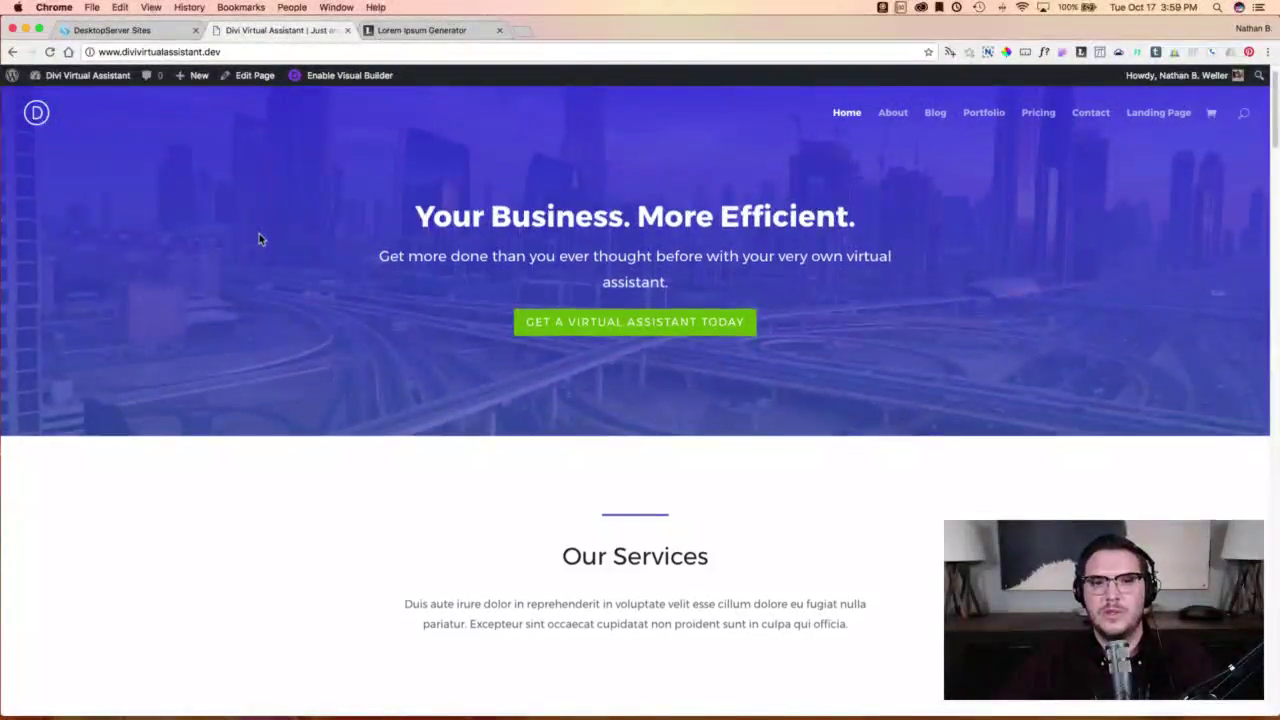
Test the Book Now button of the Basic pricing table on the live homepage.
{"action": "scroll", "coordinate": [259, 238], "scroll_direction": "down", "scroll_amount": 10}
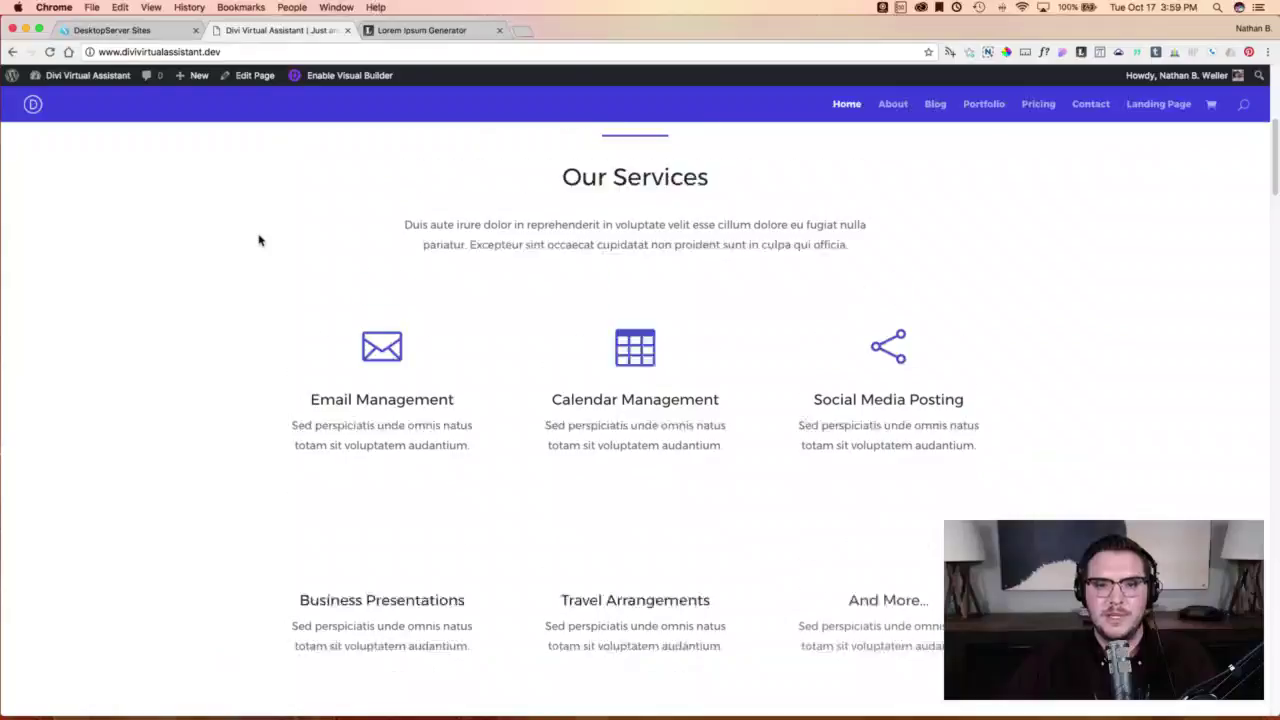
{"action": "scroll", "coordinate": [258, 240], "scroll_direction": "down", "scroll_amount": 8}
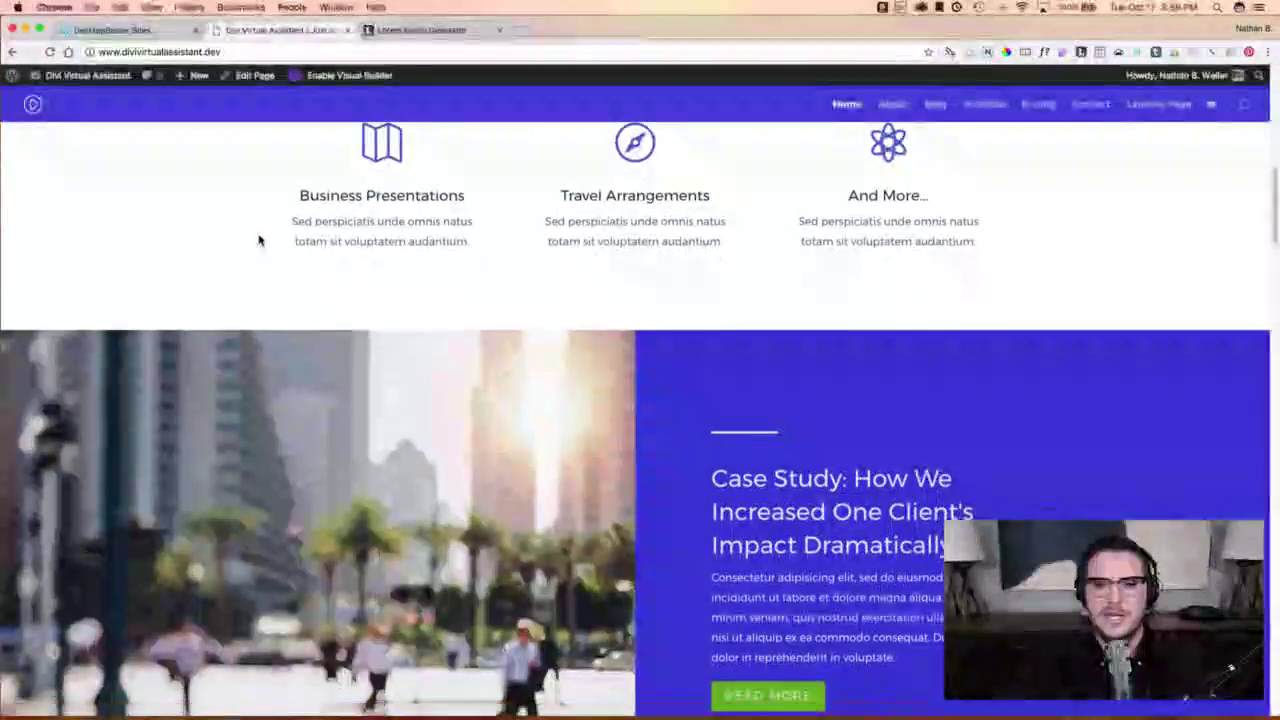
{"action": "scroll", "coordinate": [258, 238], "scroll_direction": "down", "scroll_amount": 12}
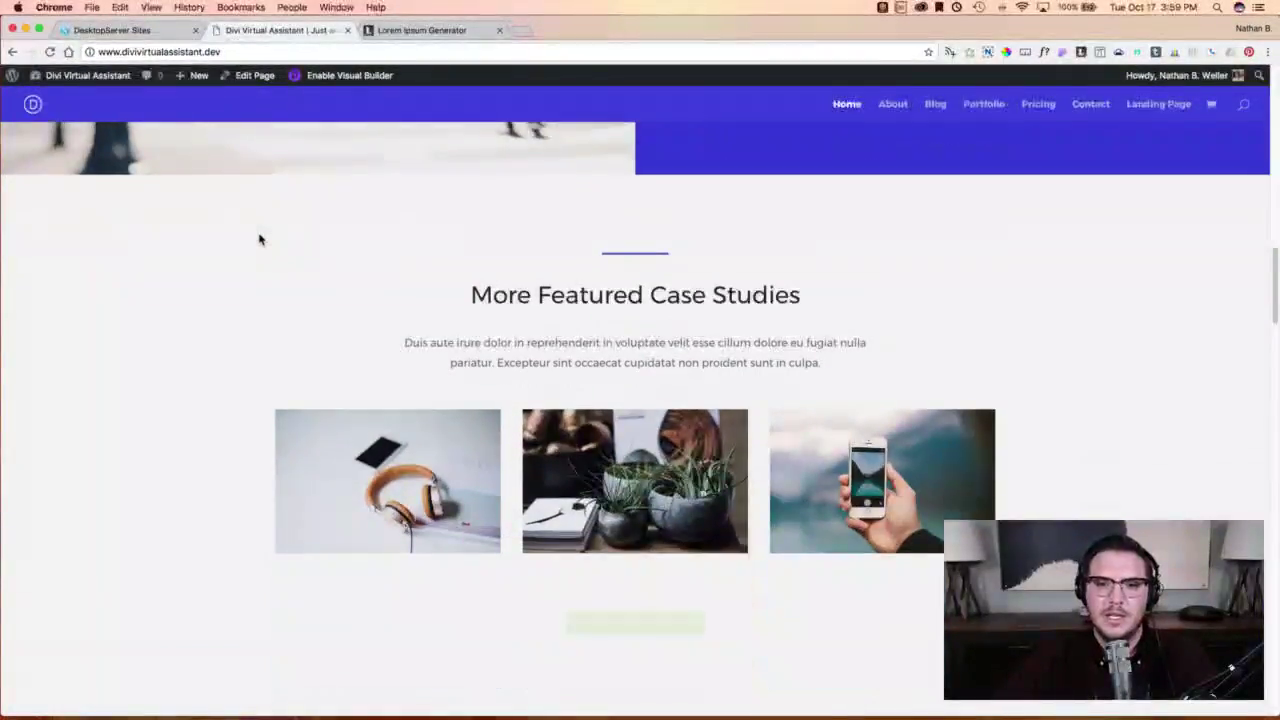
{"action": "scroll", "coordinate": [259, 238], "scroll_direction": "down", "scroll_amount": 11}
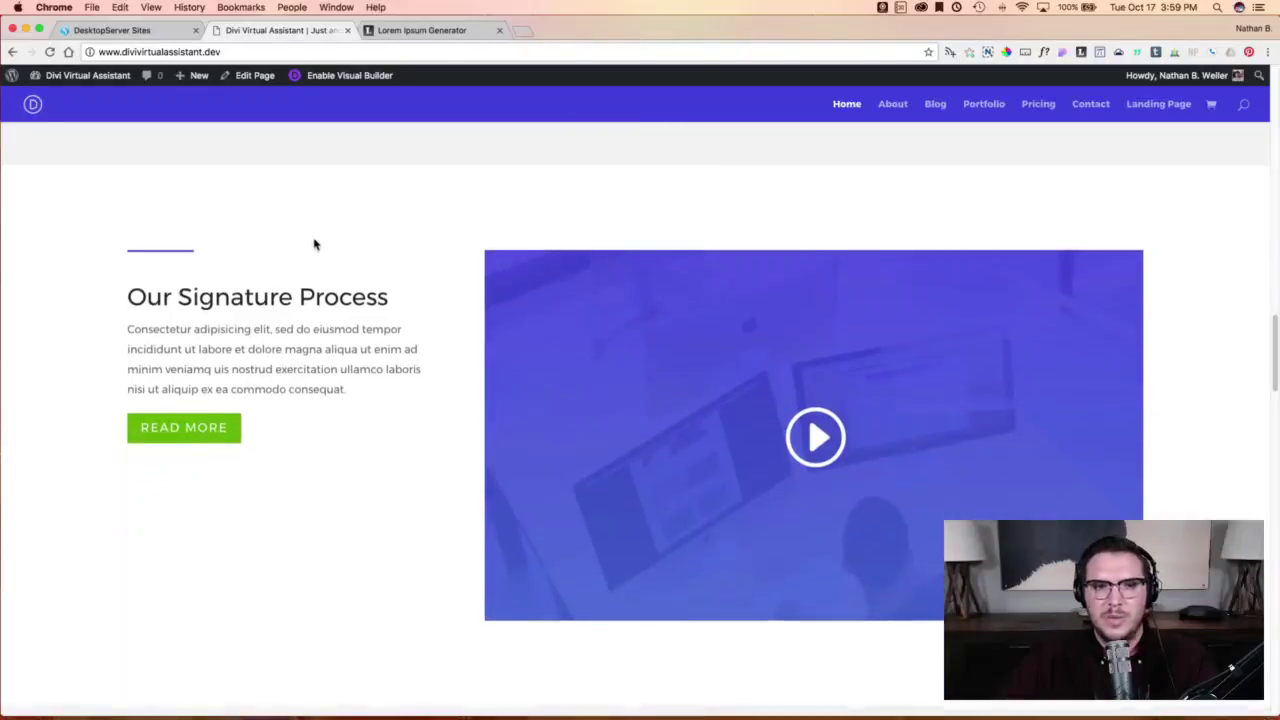
{"action": "scroll", "coordinate": [314, 244], "scroll_direction": "down", "scroll_amount": 2}
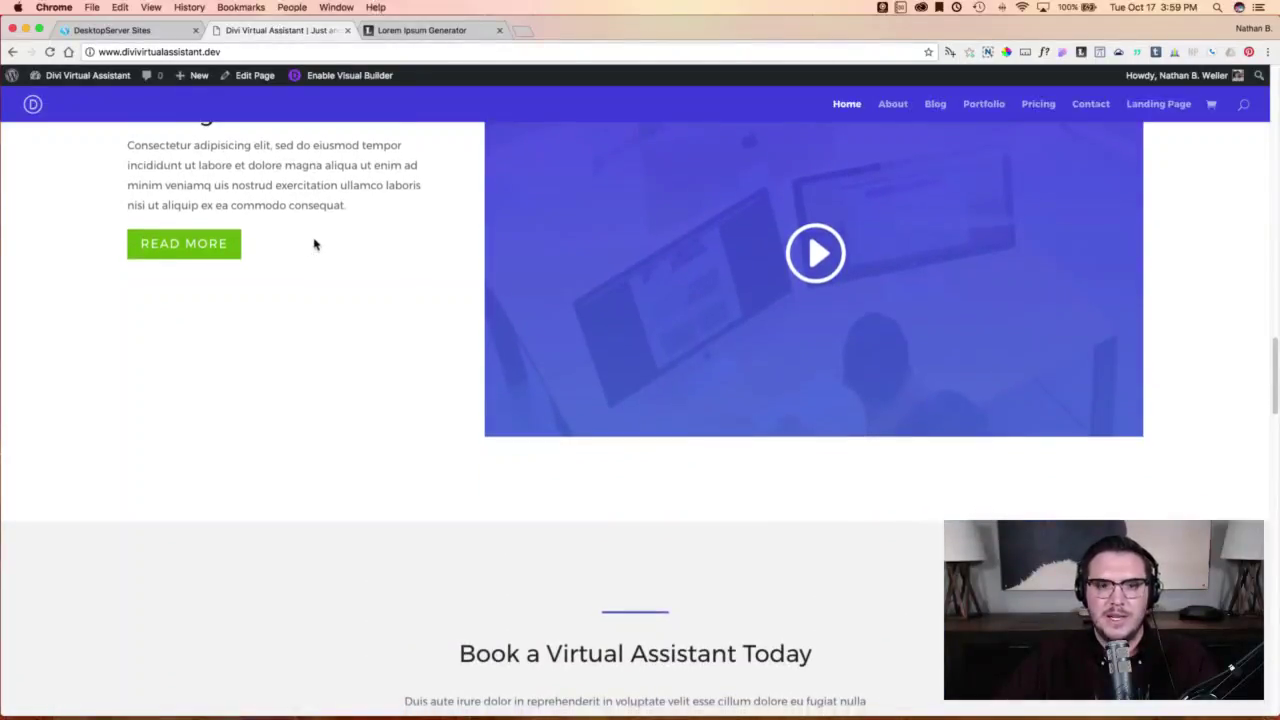
{"action": "scroll", "coordinate": [314, 244], "scroll_direction": "down", "scroll_amount": 7}
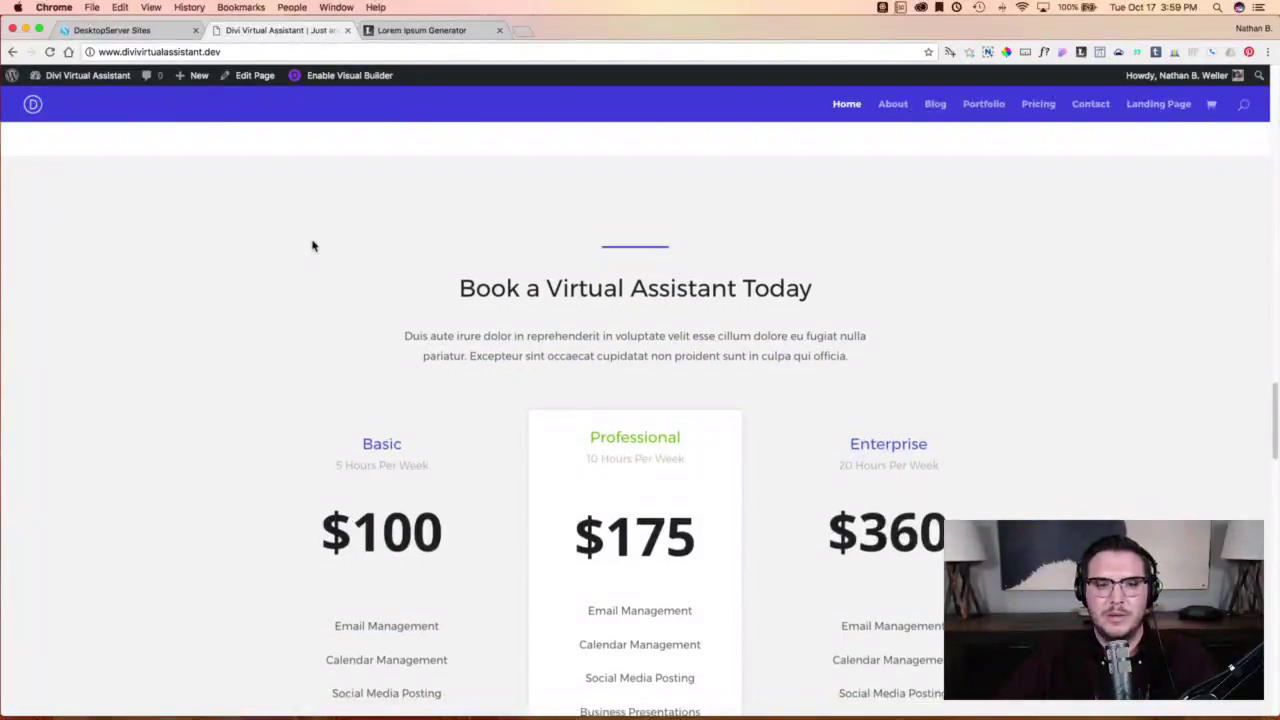
{"action": "scroll", "coordinate": [313, 247], "scroll_direction": "down", "scroll_amount": 6}
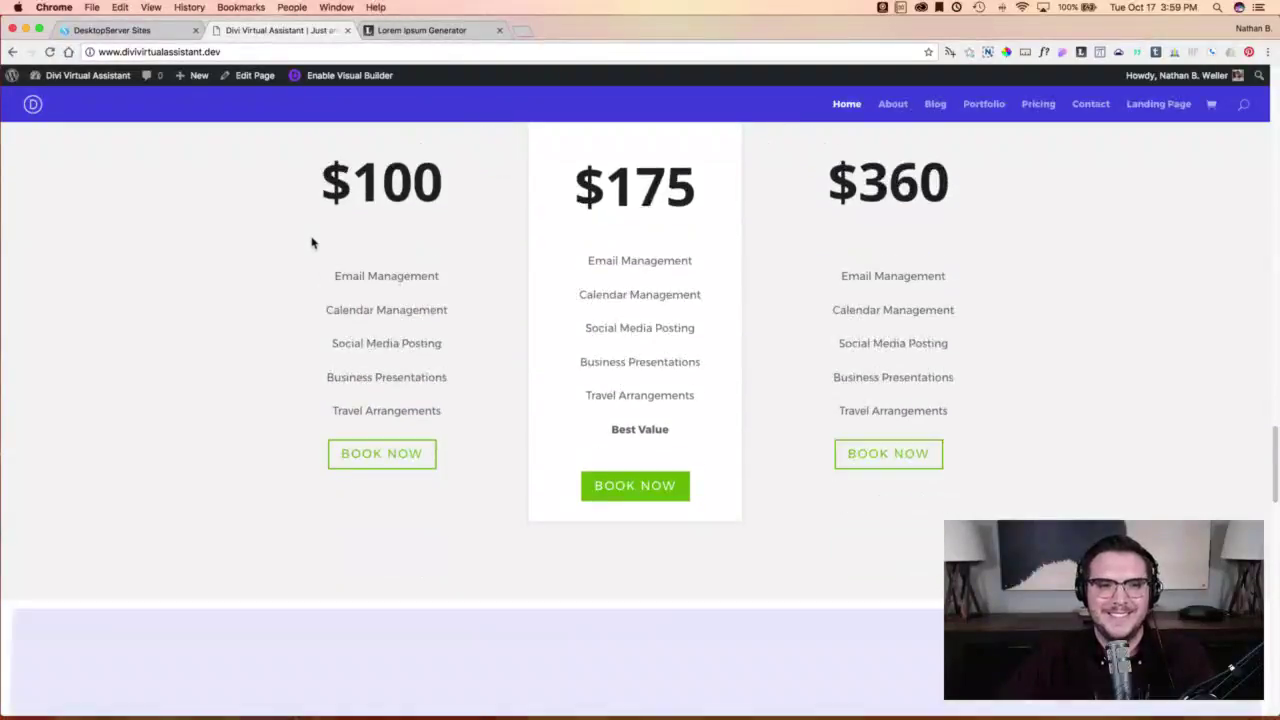
{"action": "left_click", "coordinate": [380, 477]}
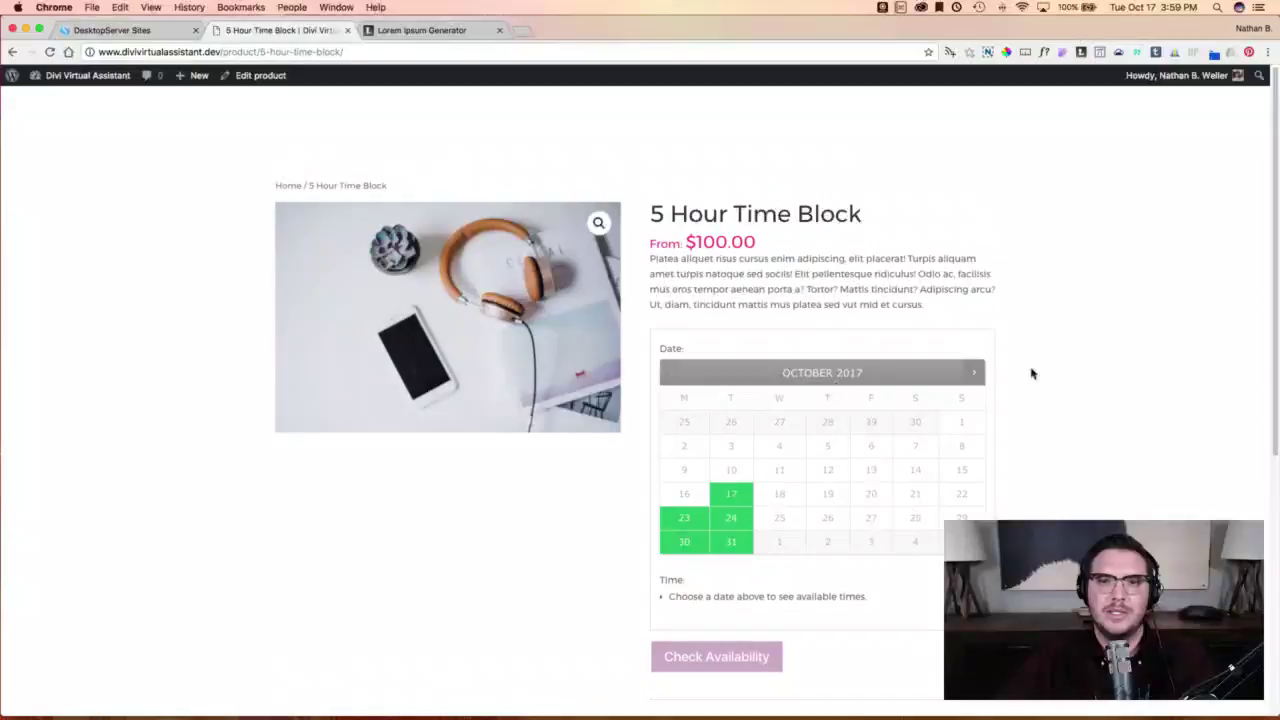
Examine the linked 5 Hour Time Block booking page and return to the homepage's pricing tables.
{"action": "scroll", "coordinate": [1066, 377], "scroll_direction": "down", "scroll_amount": 5}
{"action": "scroll", "coordinate": [1068, 377], "scroll_direction": "up", "scroll_amount": 3}
{"action": "scroll", "coordinate": [1068, 377], "scroll_direction": "up", "scroll_amount": 2}
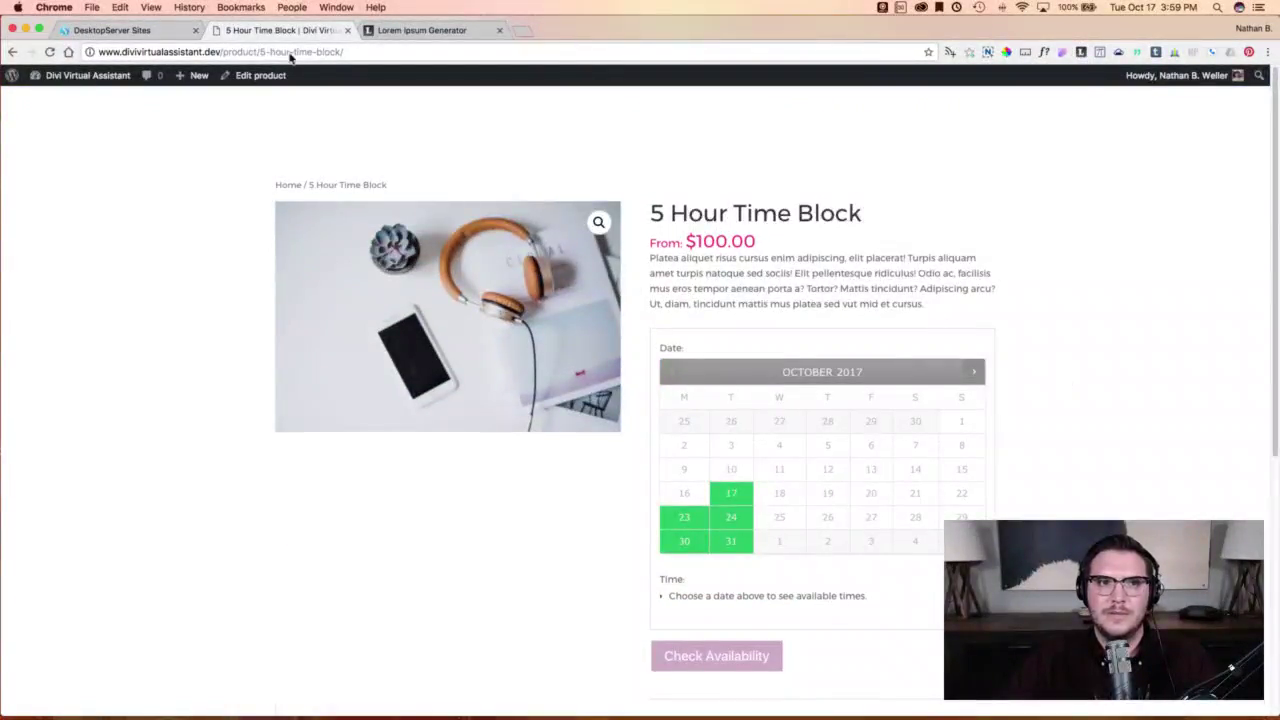
{"action": "left_click", "coordinate": [12, 52]}
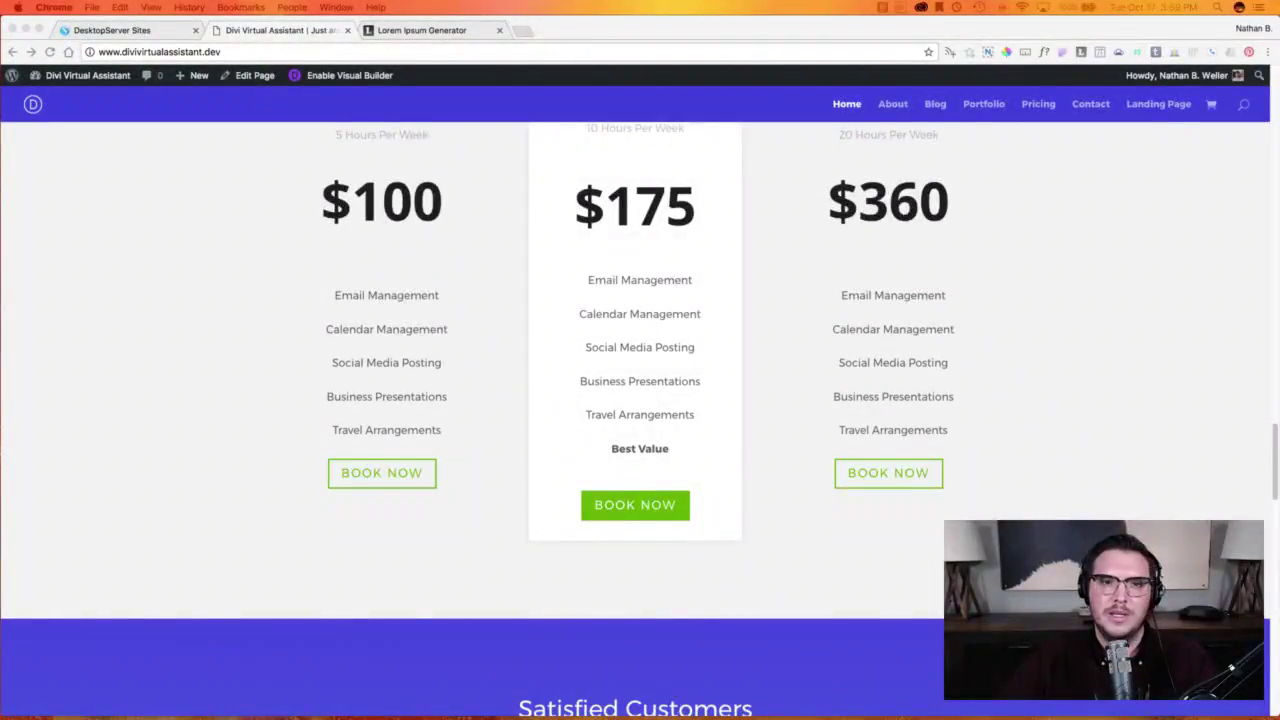
{"action": "scroll", "coordinate": [249, 477], "scroll_direction": "up", "scroll_amount": 20}
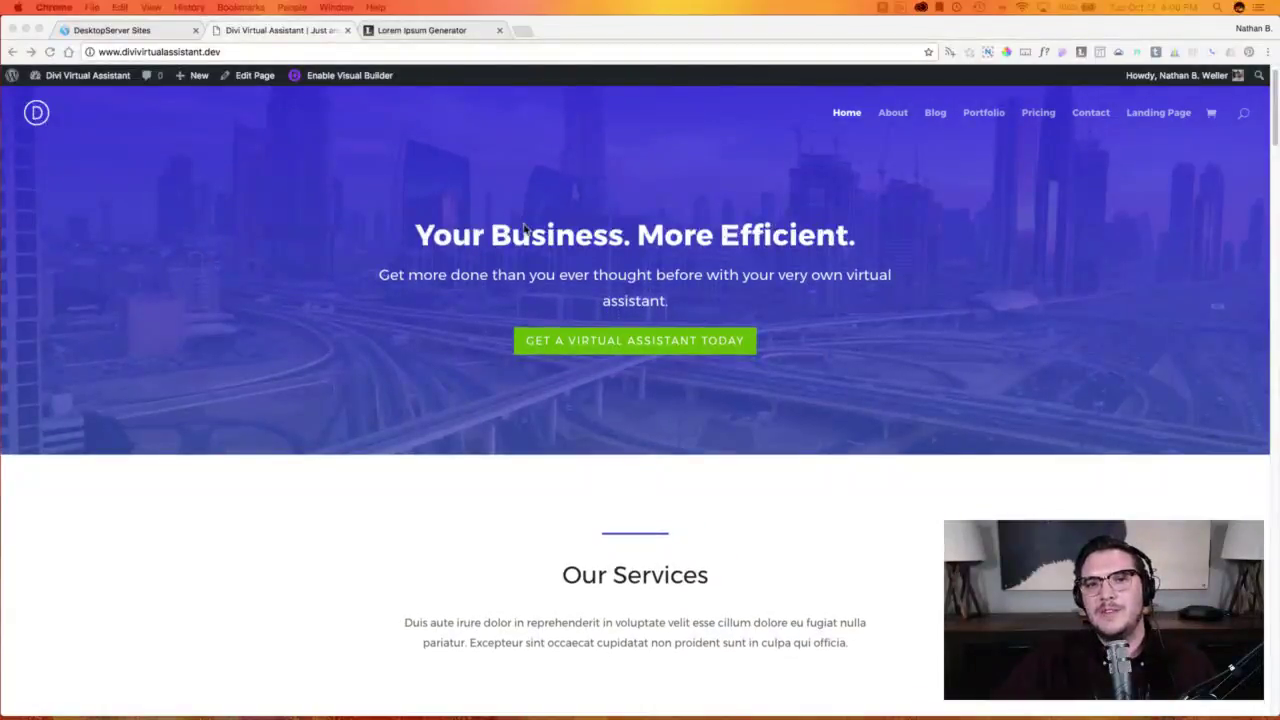
{"action": "scroll", "coordinate": [536, 225], "scroll_direction": "down", "scroll_amount": 1}
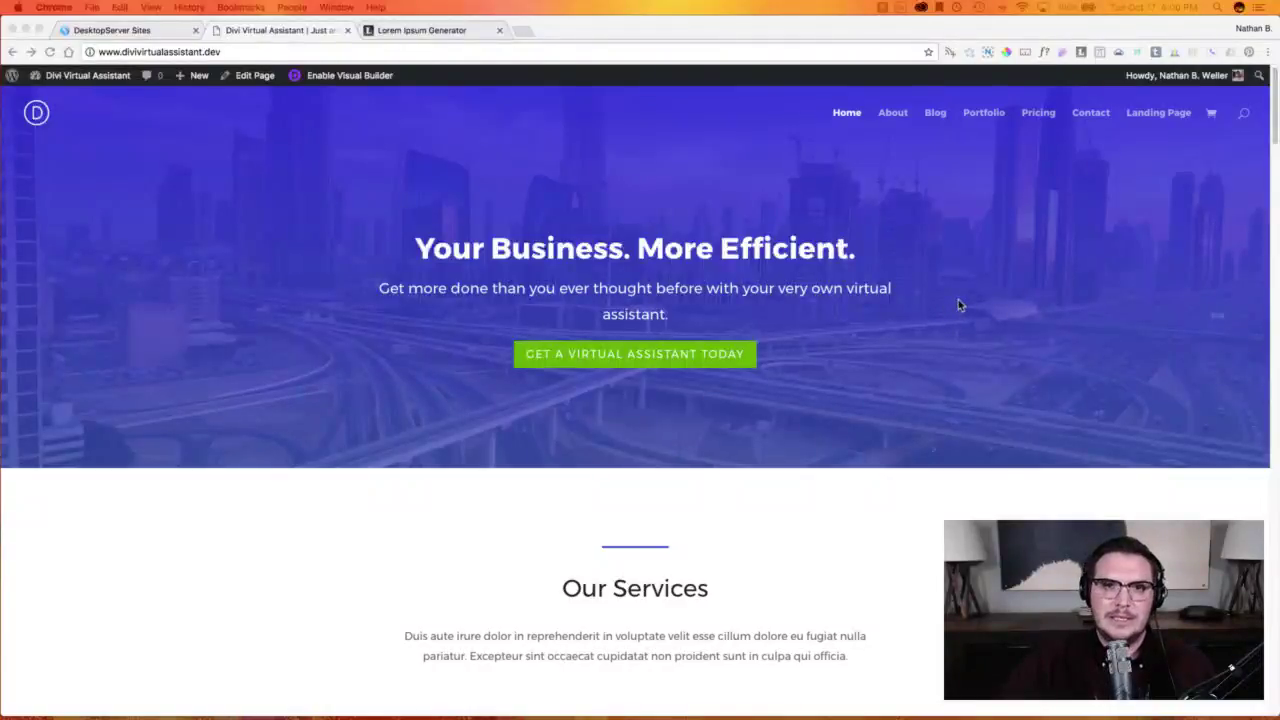
{"action": "scroll", "coordinate": [908, 285], "scroll_direction": "down", "scroll_amount": 3}
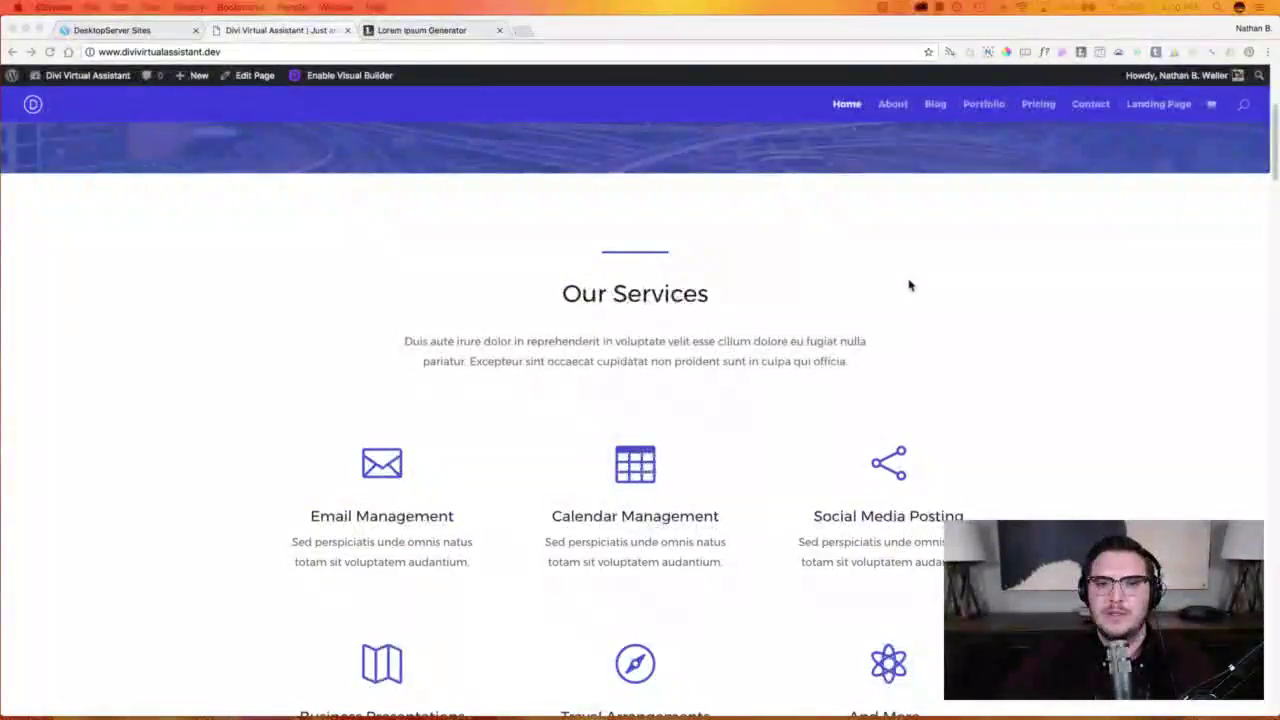
{"action": "scroll", "coordinate": [909, 286], "scroll_direction": "up", "scroll_amount": 3}
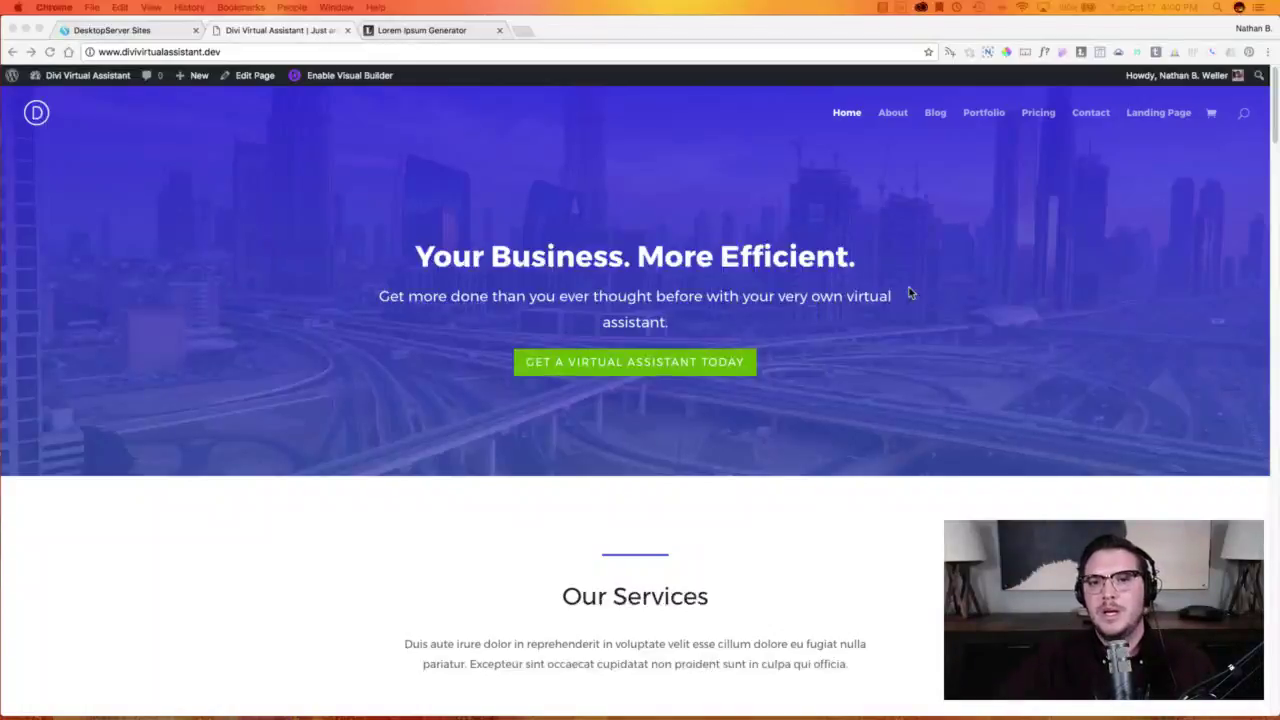
{"action": "scroll", "coordinate": [892, 322], "scroll_direction": "down", "scroll_amount": 1}
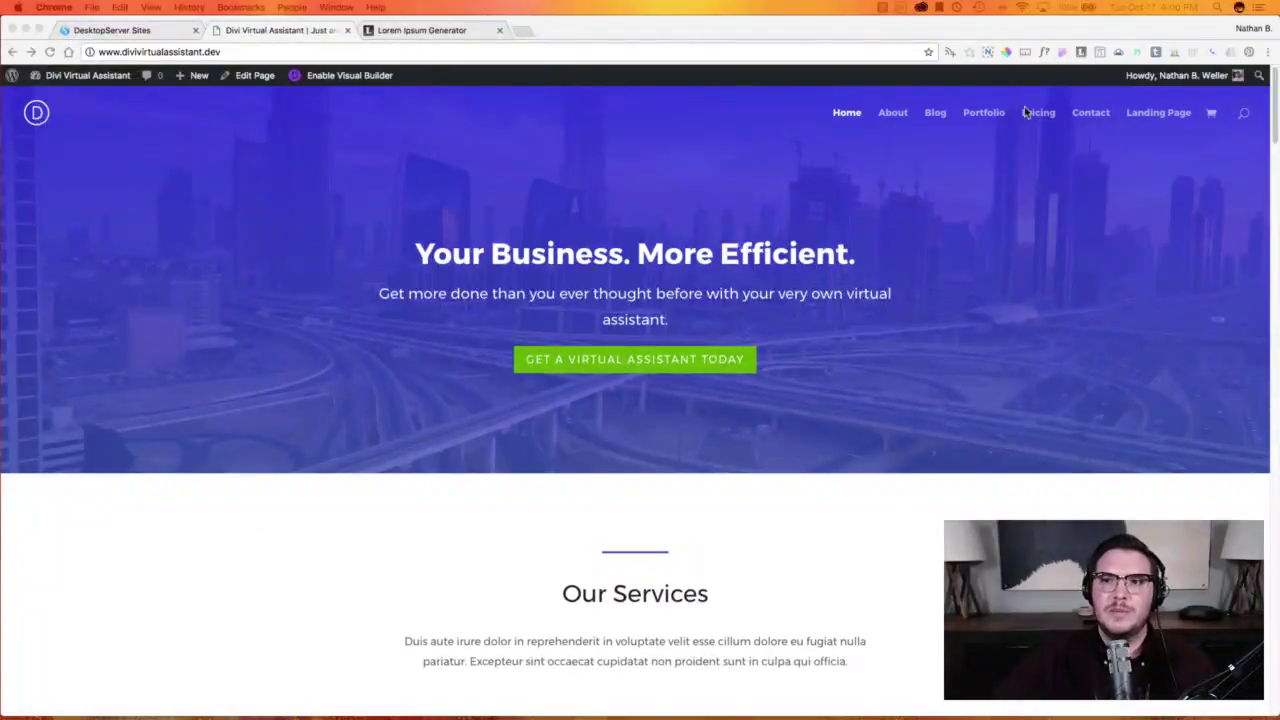
{"action": "scroll", "coordinate": [1141, 208], "scroll_direction": "down", "scroll_amount": 1}
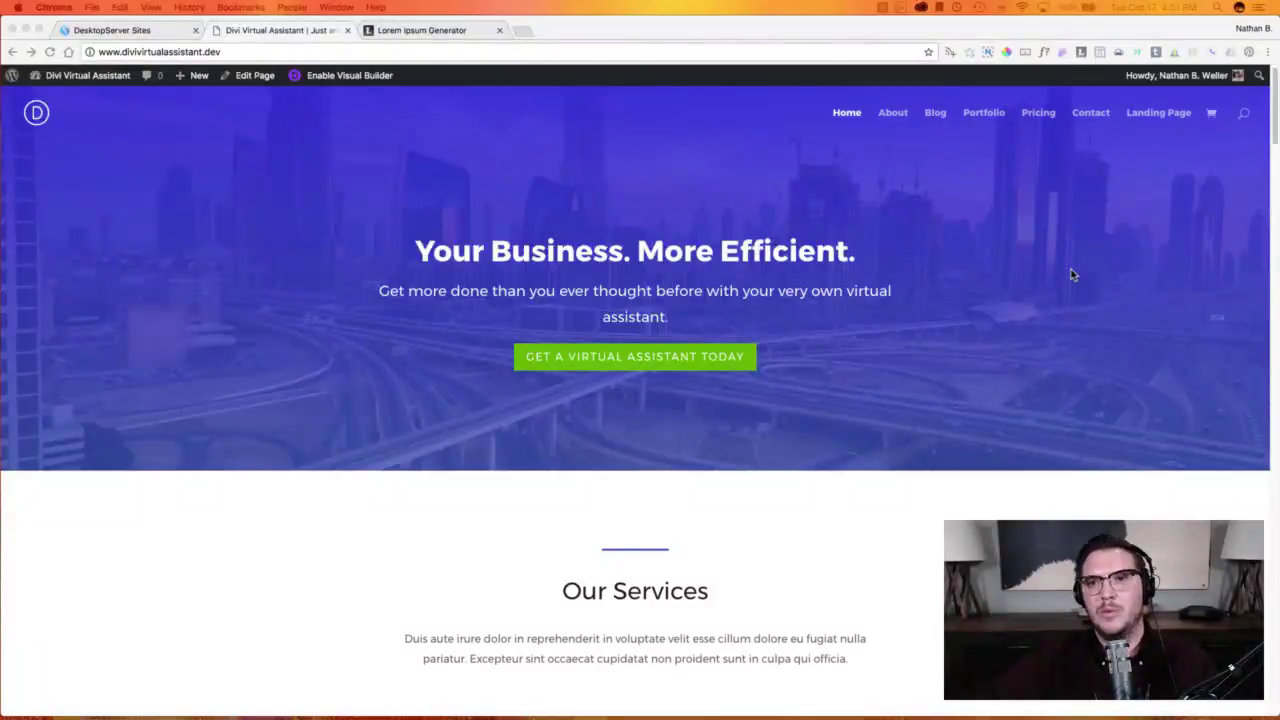
{"action": "scroll", "coordinate": [1045, 266], "scroll_direction": "down", "scroll_amount": 3}
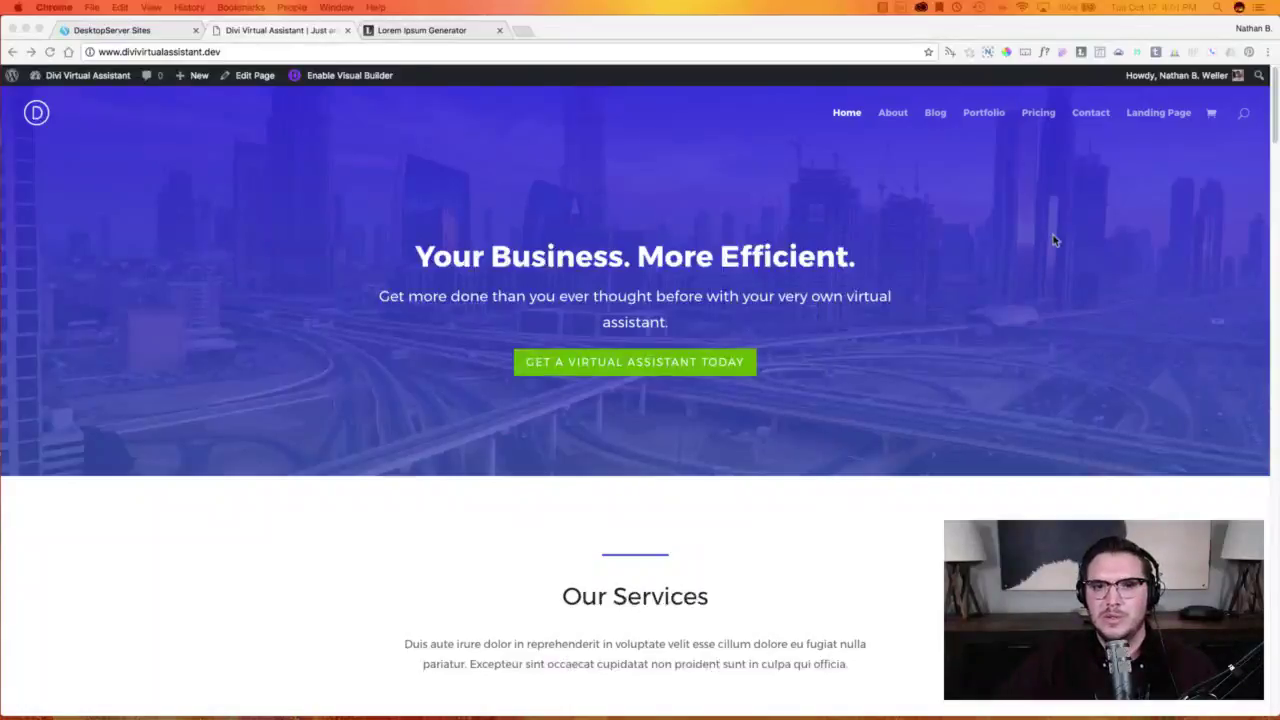
{"action": "scroll", "coordinate": [1055, 243], "scroll_direction": "down", "scroll_amount": 10}
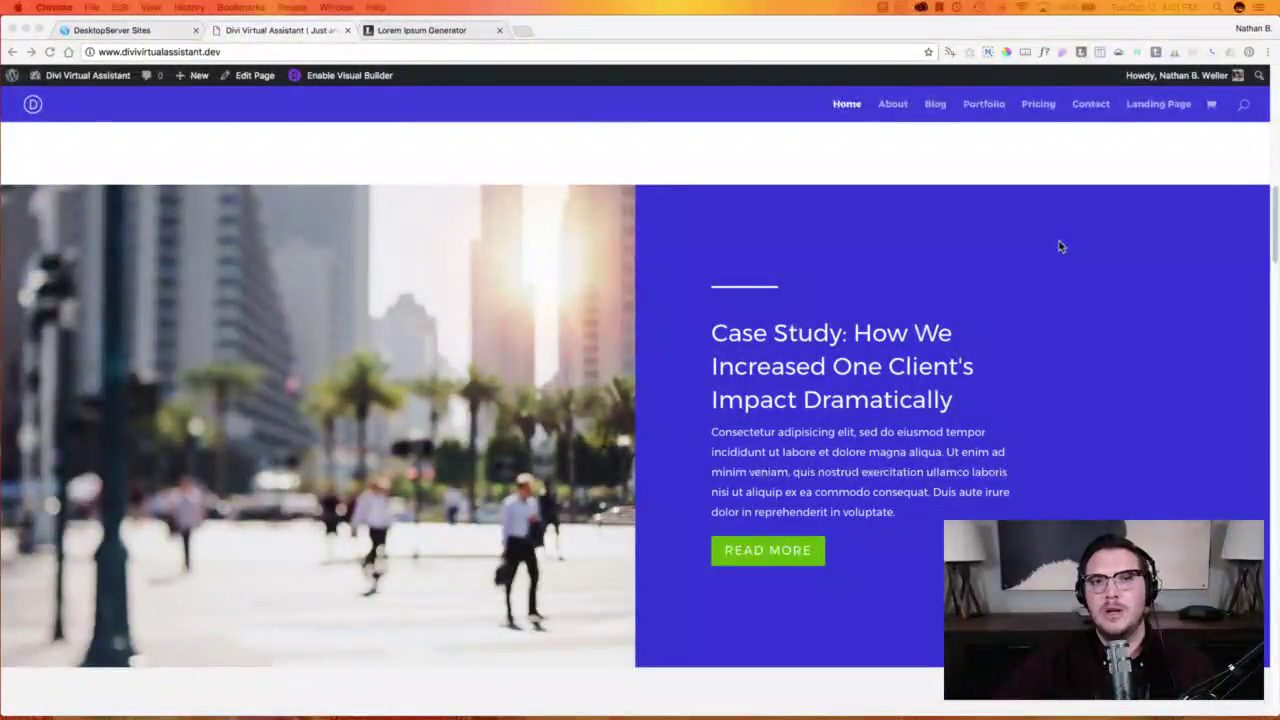
{"action": "scroll", "coordinate": [1062, 245], "scroll_direction": "up", "scroll_amount": 1}
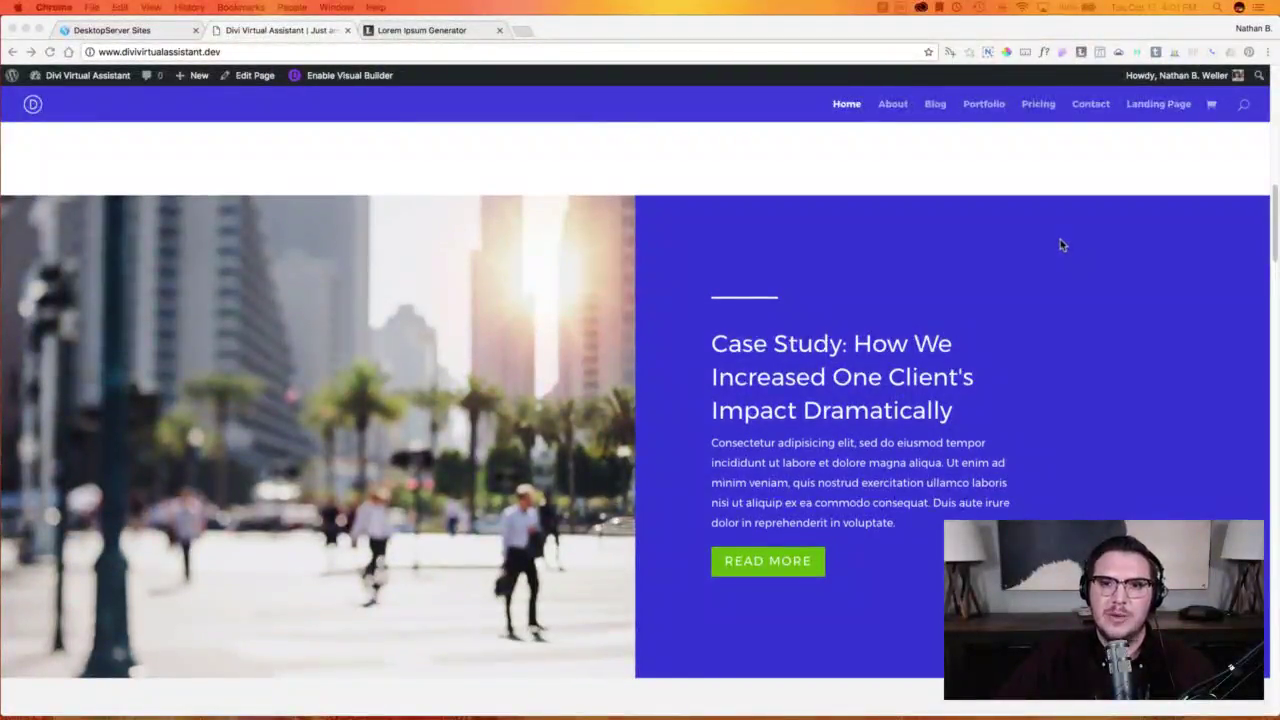
{"action": "scroll", "coordinate": [1062, 245], "scroll_direction": "up", "scroll_amount": 10}
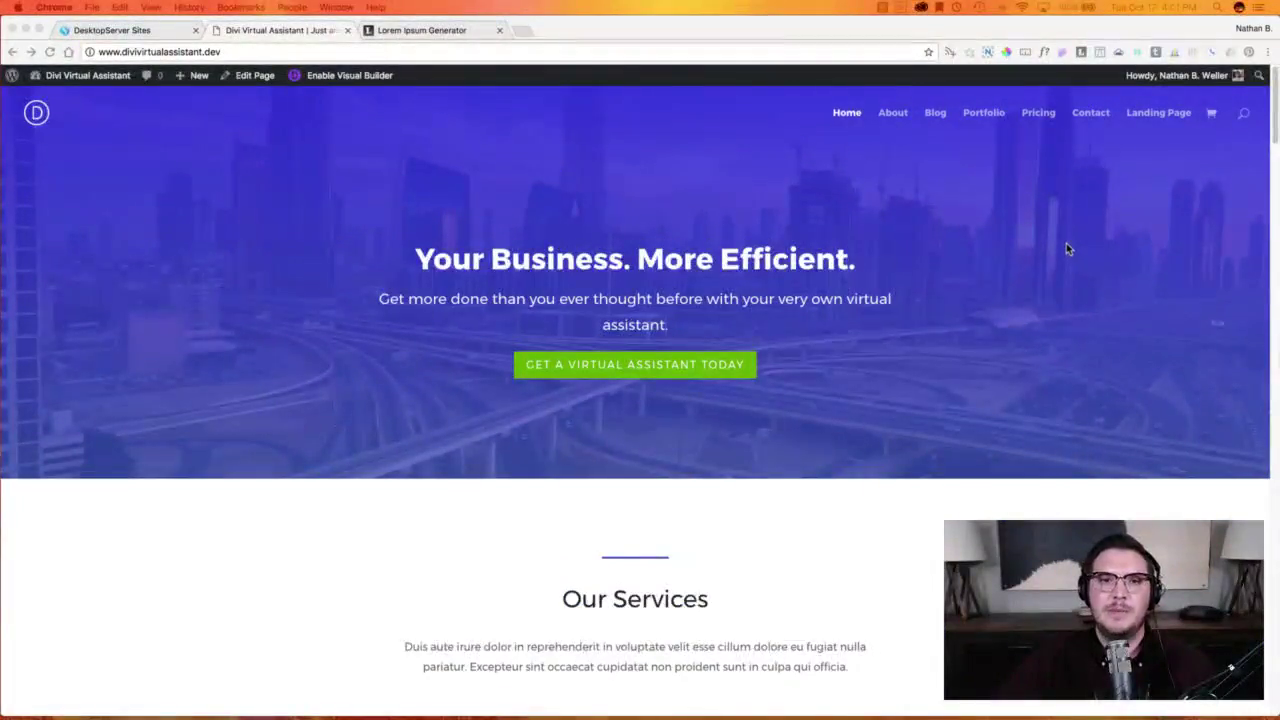
{"action": "scroll", "coordinate": [1066, 249], "scroll_direction": "down", "scroll_amount": 10}
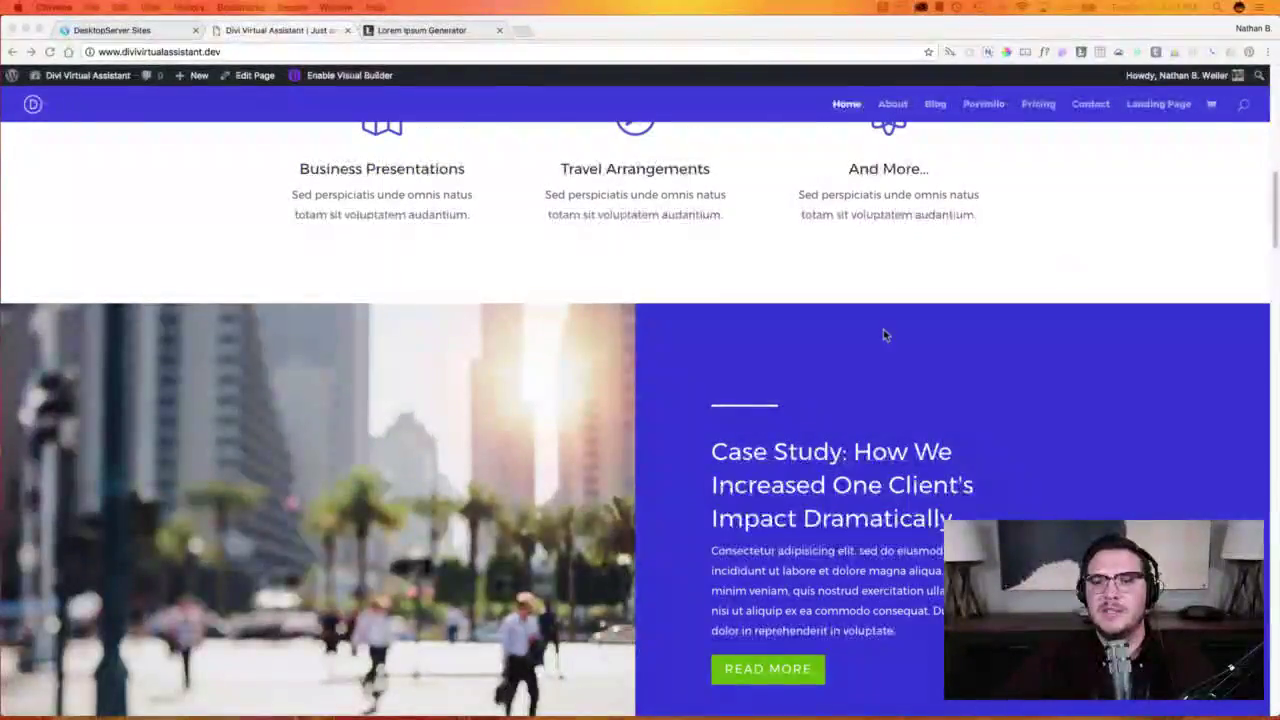
{"action": "scroll", "coordinate": [971, 446], "scroll_direction": "up", "scroll_amount": 1}
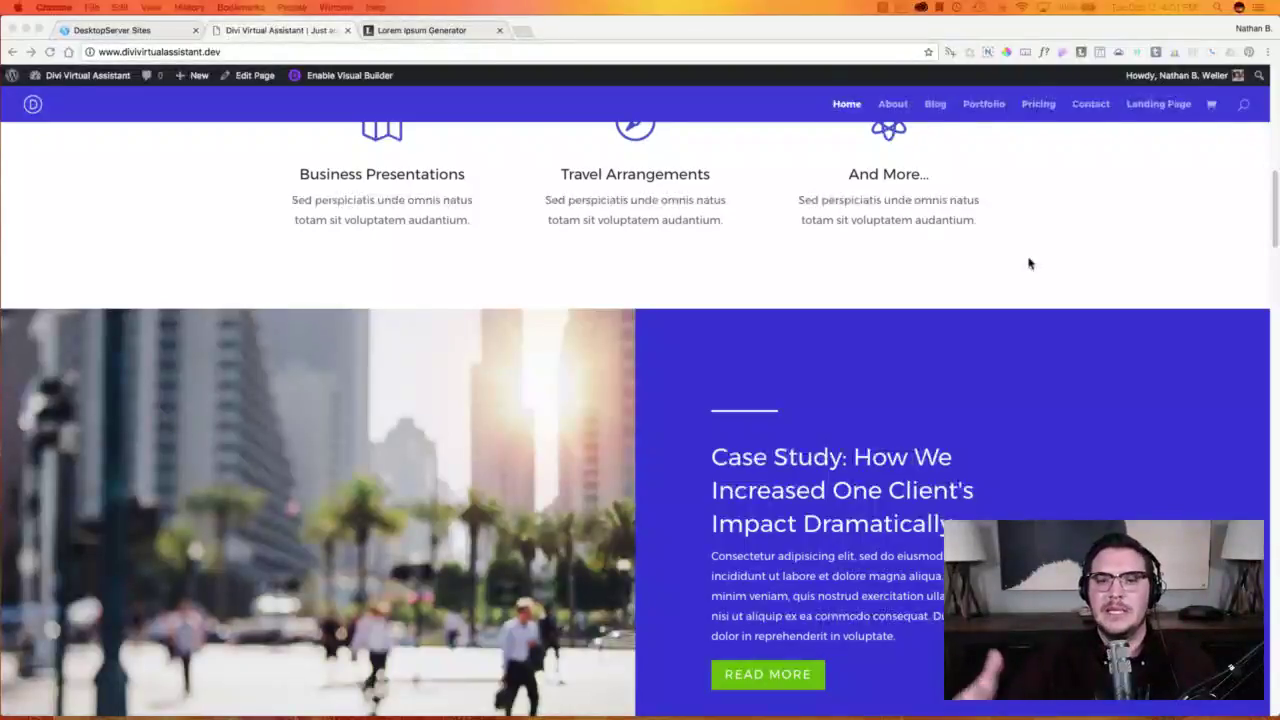
{"action": "scroll", "coordinate": [1035, 270], "scroll_direction": "up", "scroll_amount": 5}
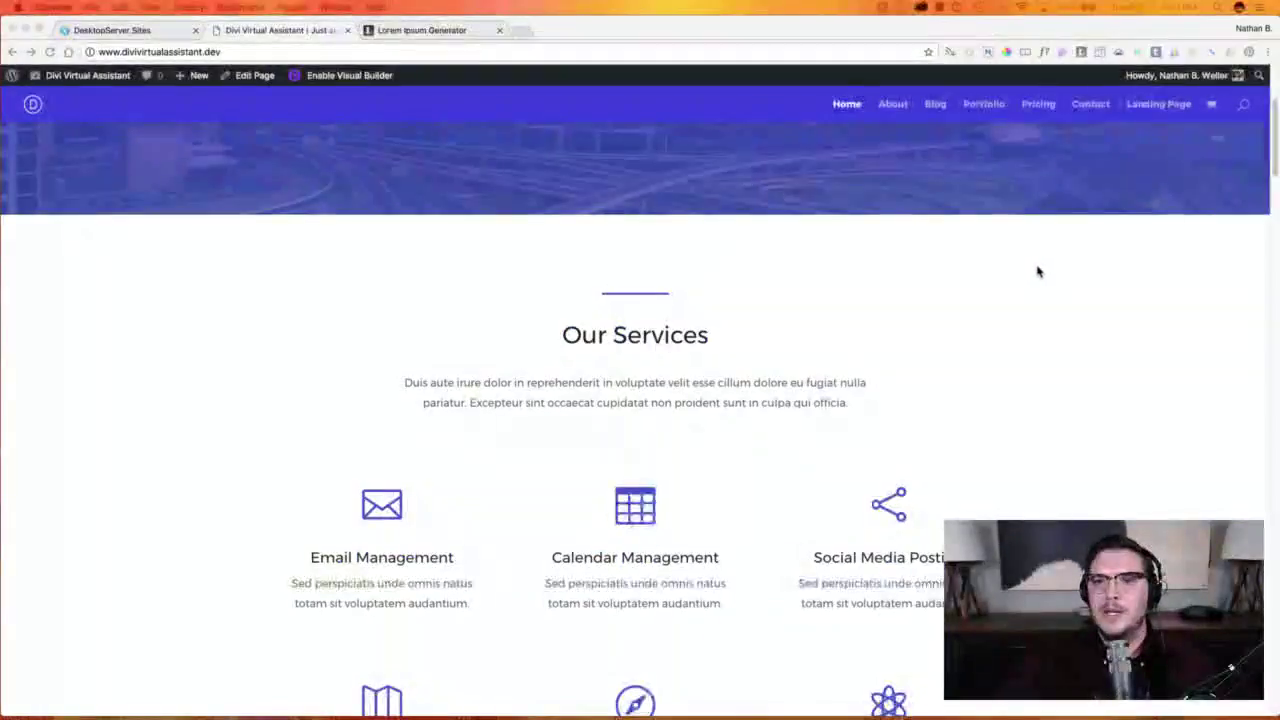
{"action": "scroll", "coordinate": [1037, 271], "scroll_direction": "up", "scroll_amount": 3}
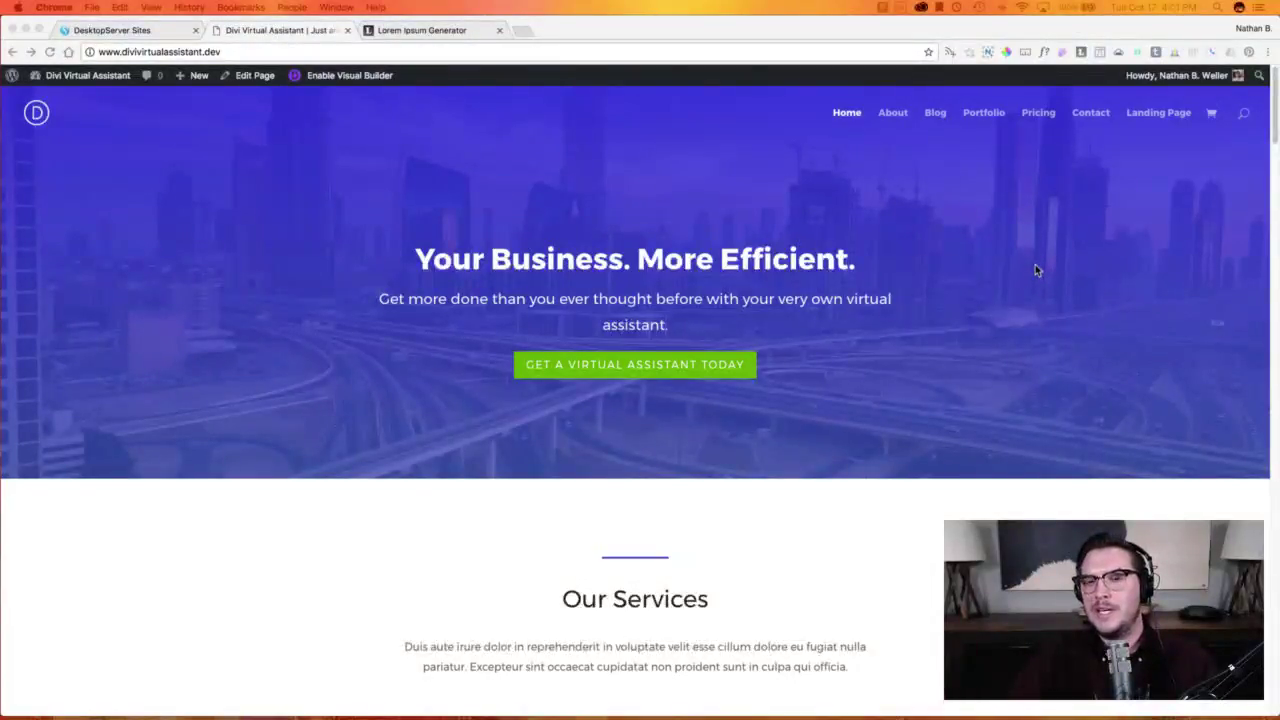
{"action": "left_click", "coordinate": [1058, 276]}
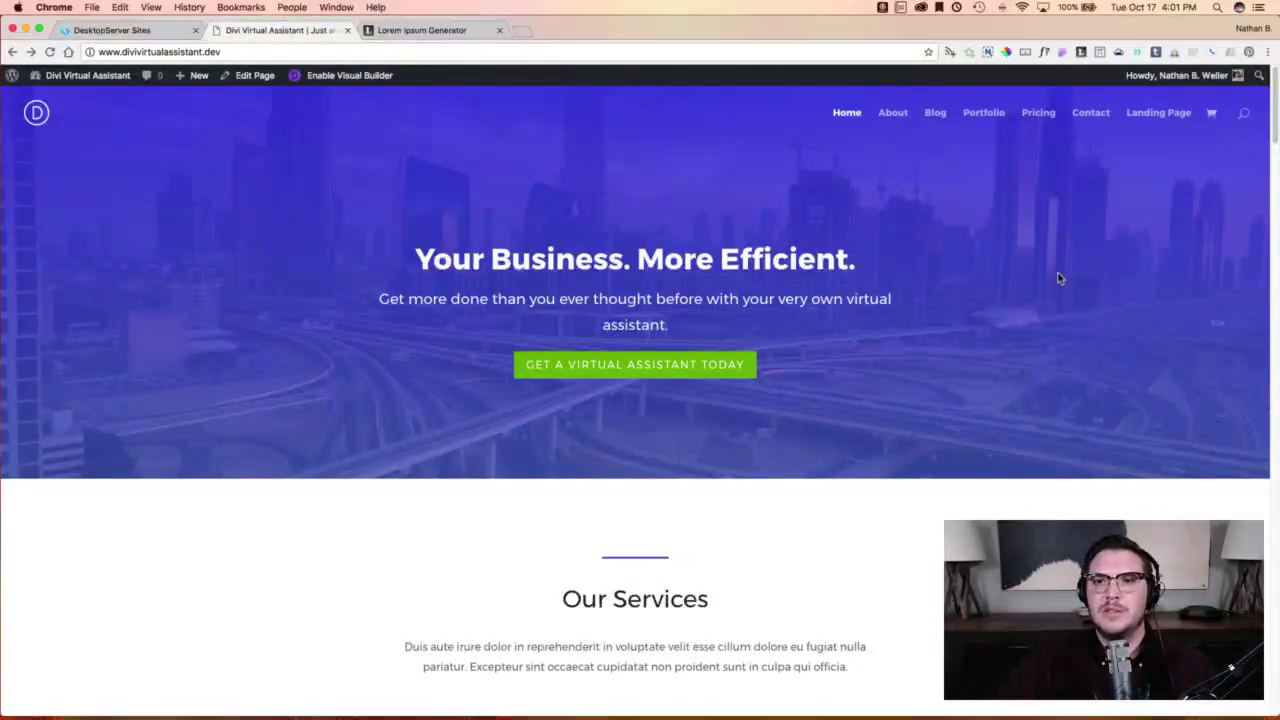
{"action": "scroll", "coordinate": [998, 337], "scroll_direction": "down", "scroll_amount": 2}
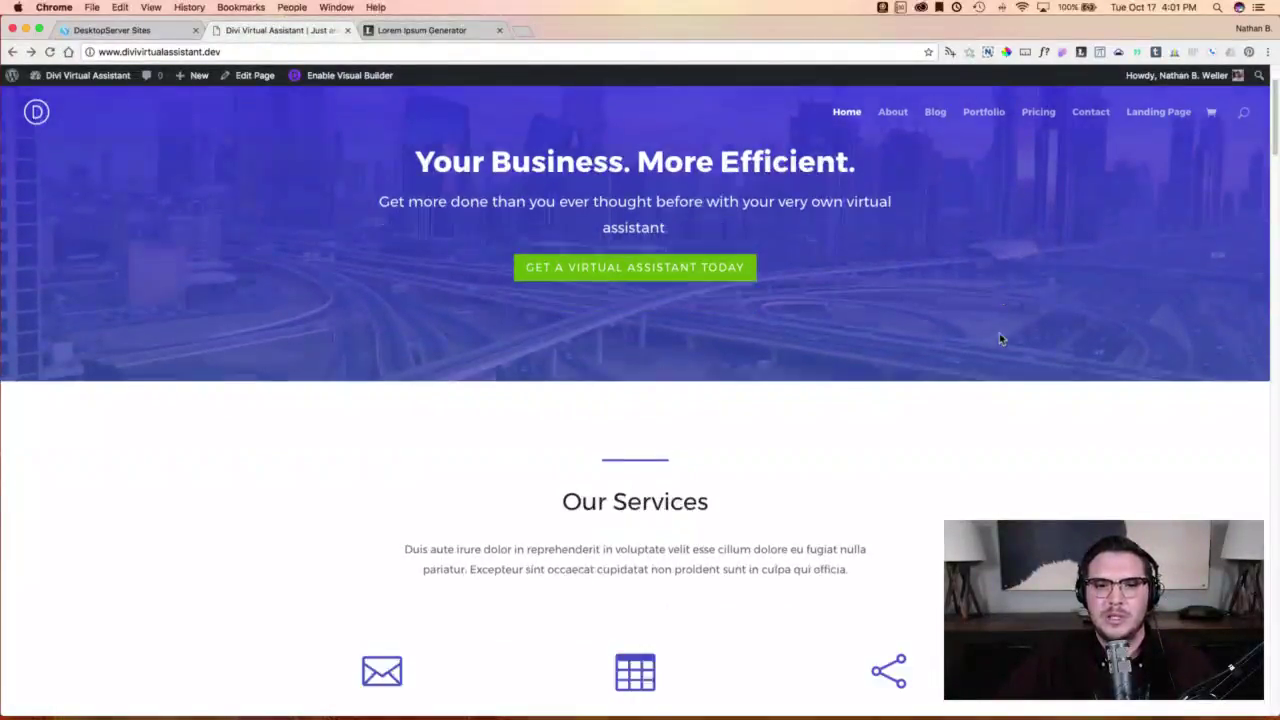
{"action": "scroll", "coordinate": [999, 335], "scroll_direction": "down", "scroll_amount": 5}
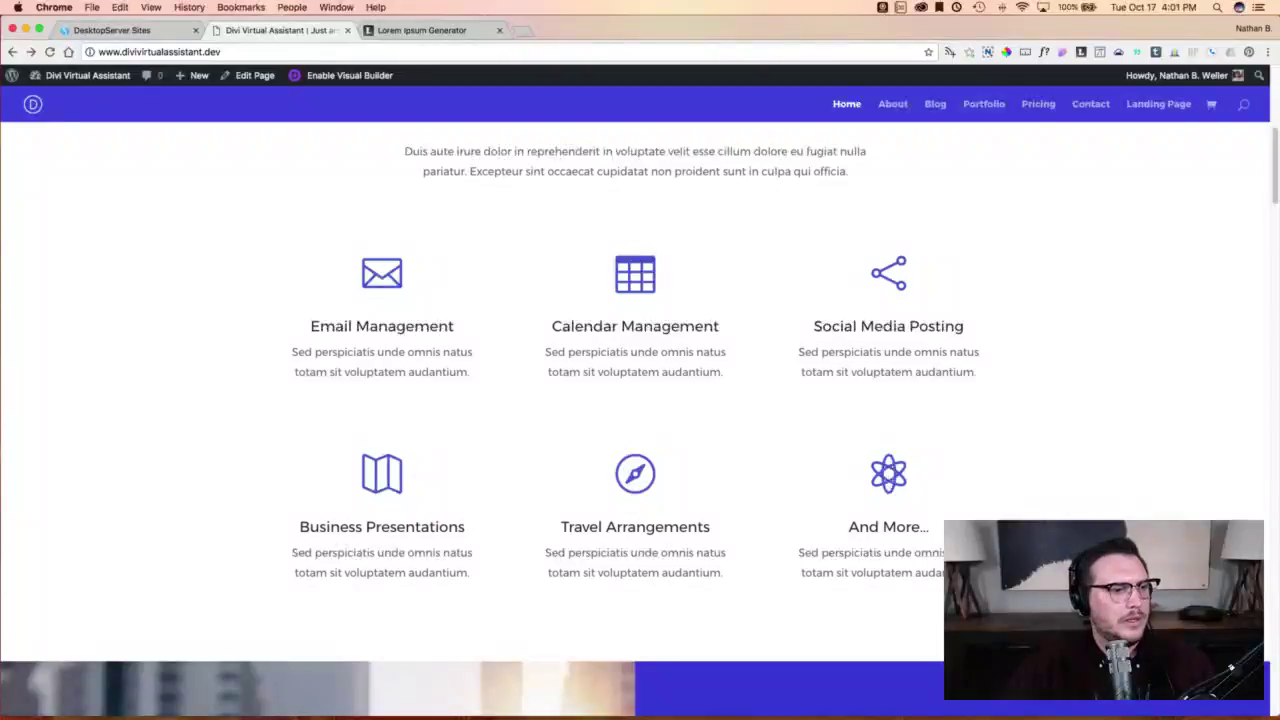
{"action": "key", "text": "super+Tab"}
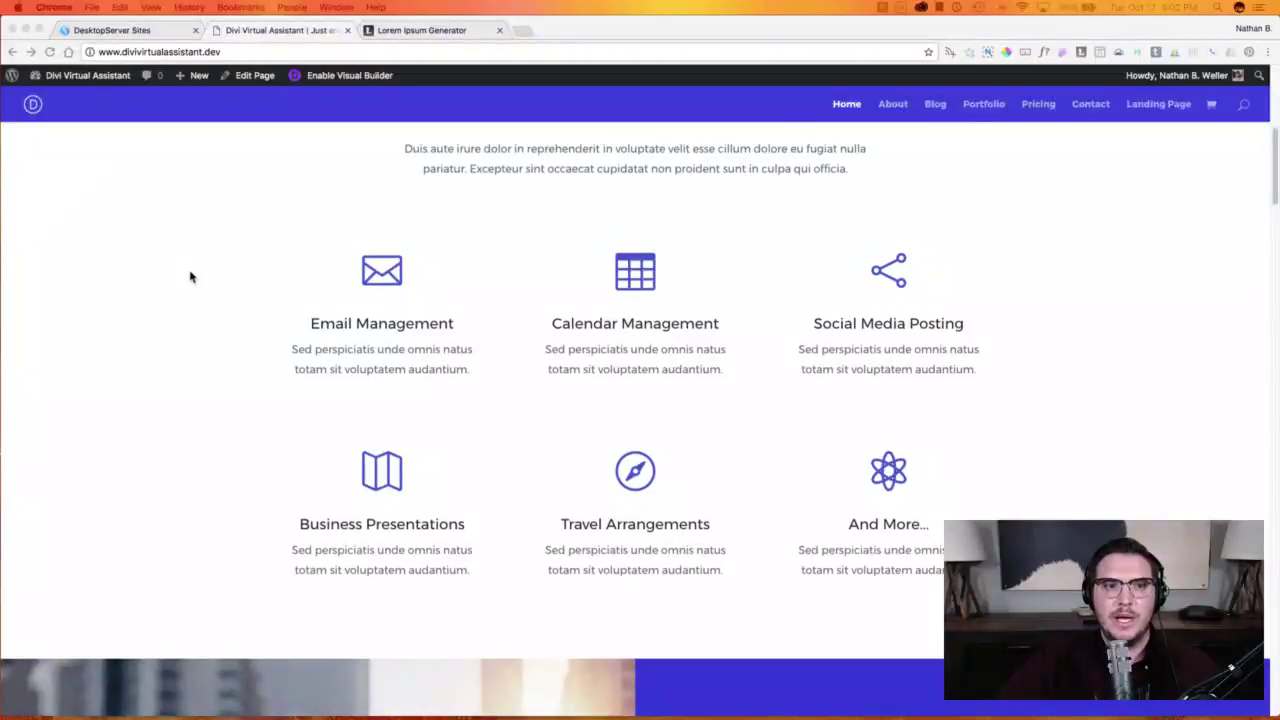
{"action": "scroll", "coordinate": [190, 272], "scroll_direction": "up", "scroll_amount": 5}
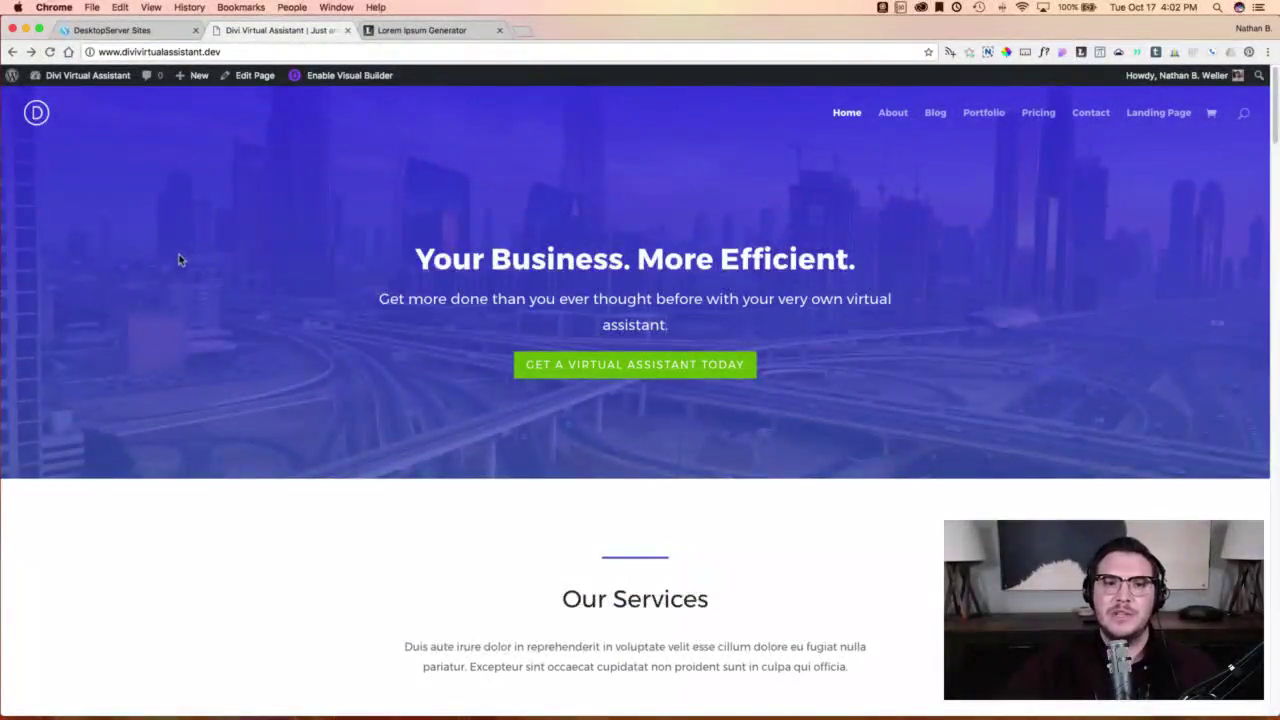
Look at the option for saving the homepage to the Divi Library in the Visual Builder, and exit the builder without saving.
{"action": "left_click", "coordinate": [329, 76]}
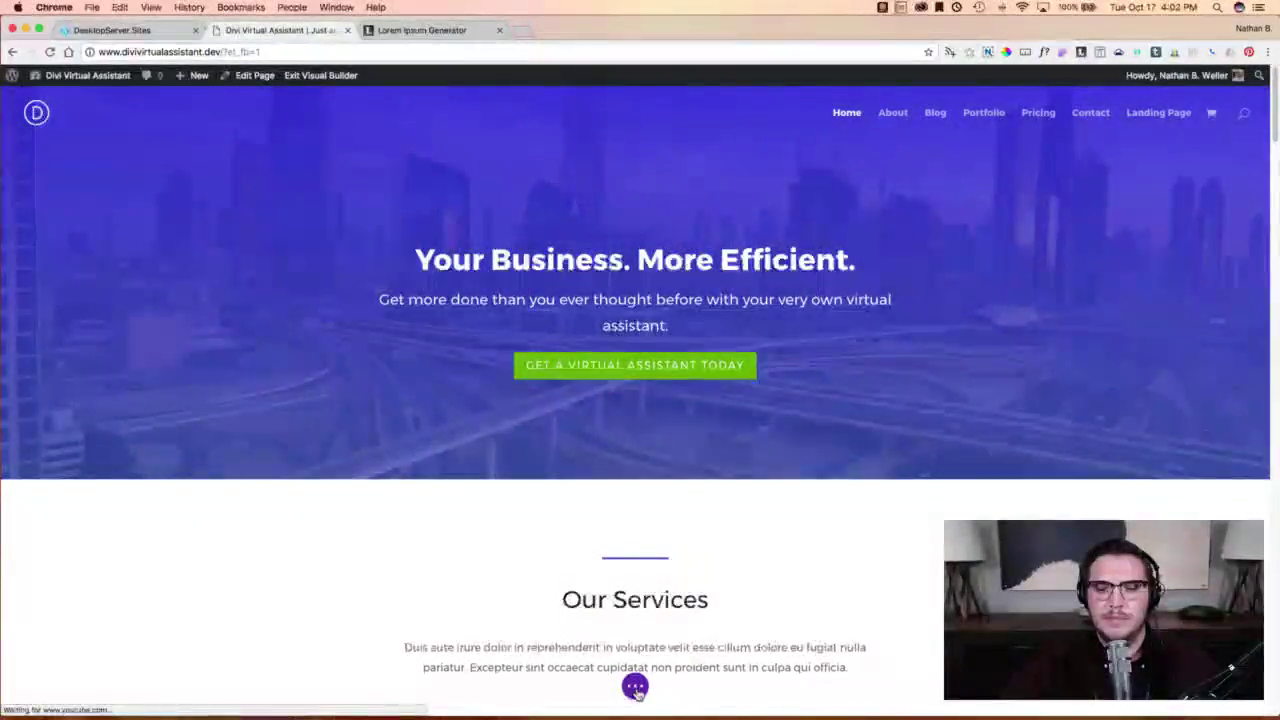
{"action": "left_click", "coordinate": [635, 686]}
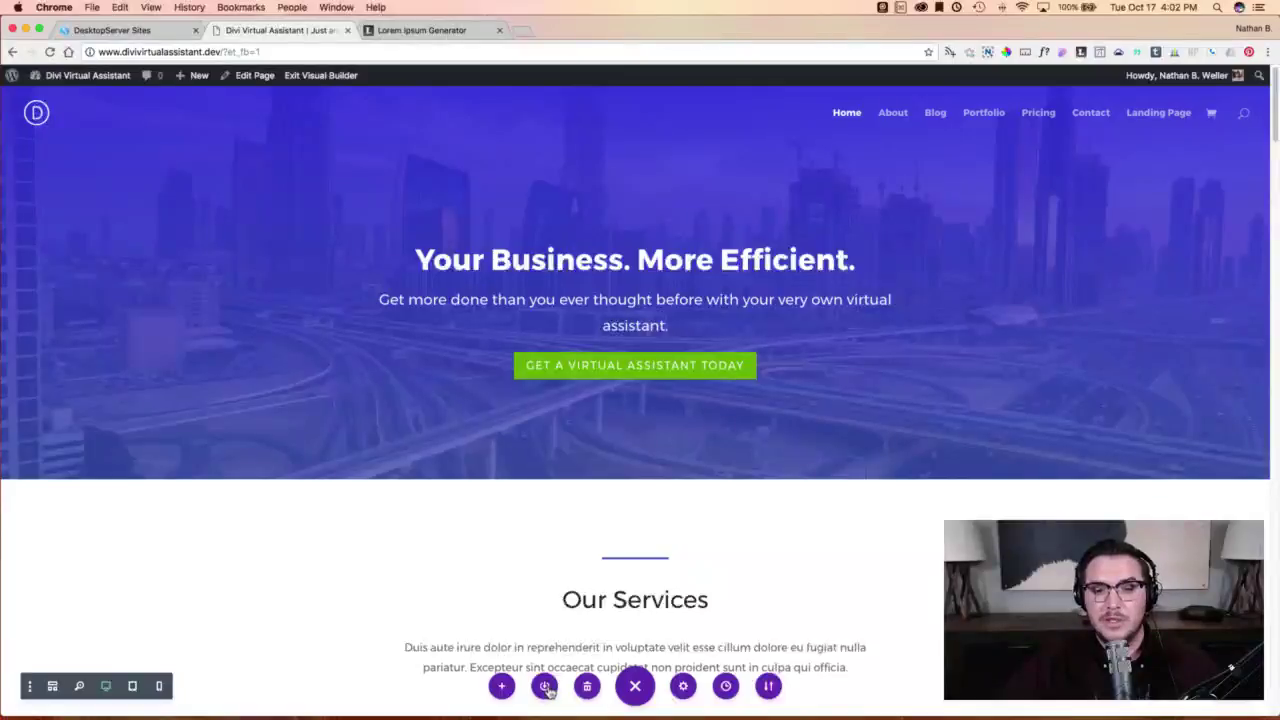
{"action": "left_click", "coordinate": [545, 686]}
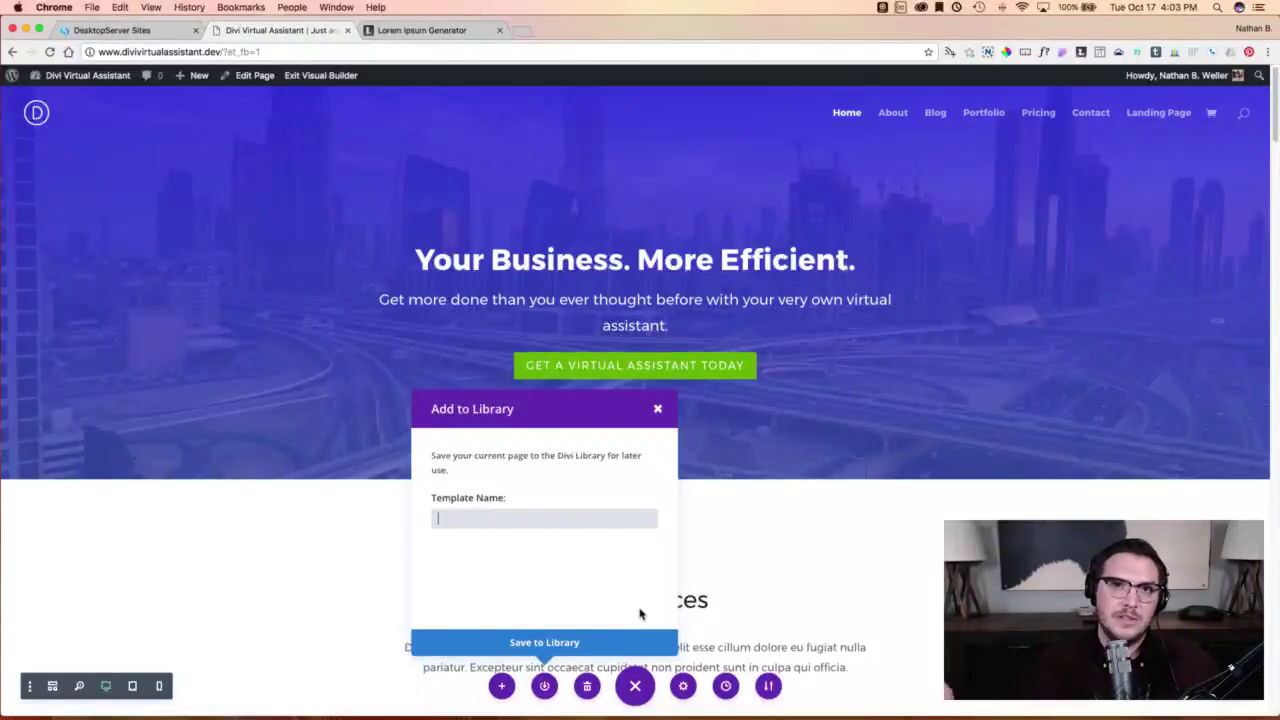
{"action": "left_click", "coordinate": [658, 410]}
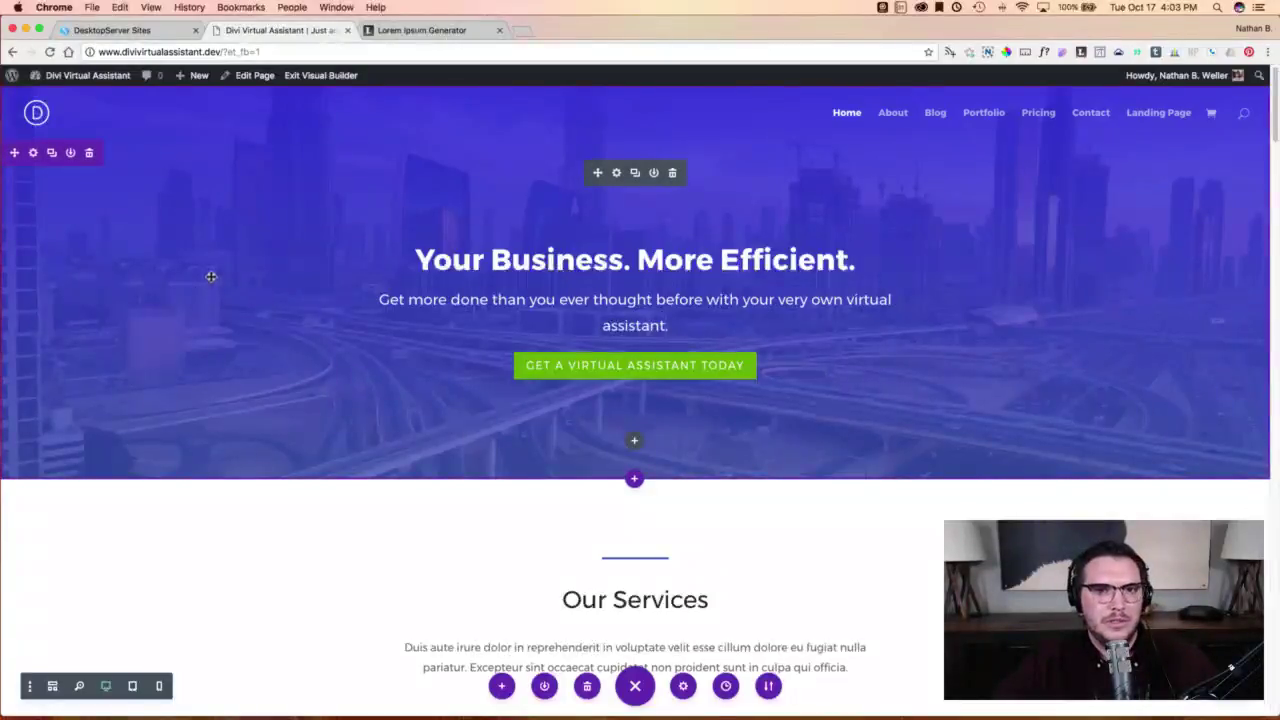
{"action": "left_click", "coordinate": [320, 75]}
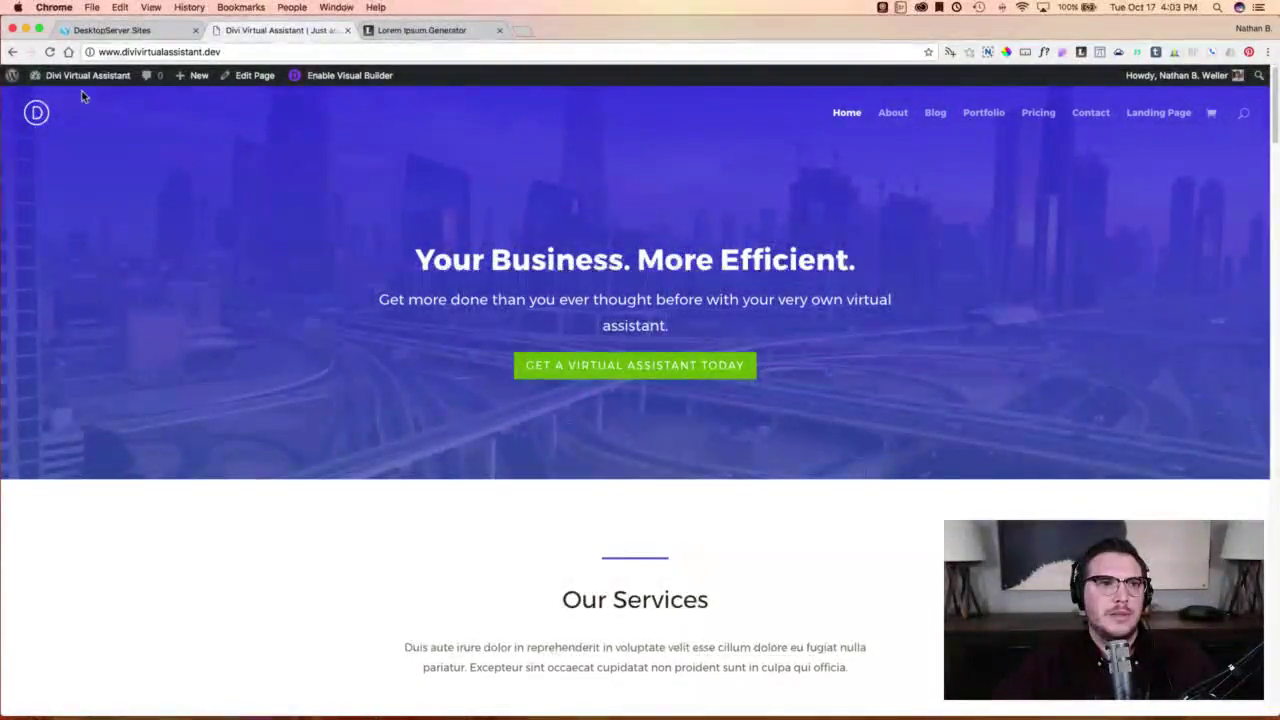
Inspect the theme accent color in the Theme Customizer's general layout settings and close the customizer without changes.
{"action": "mouse_move", "coordinate": [82, 78]}
{"action": "left_click", "coordinate": [78, 169]}
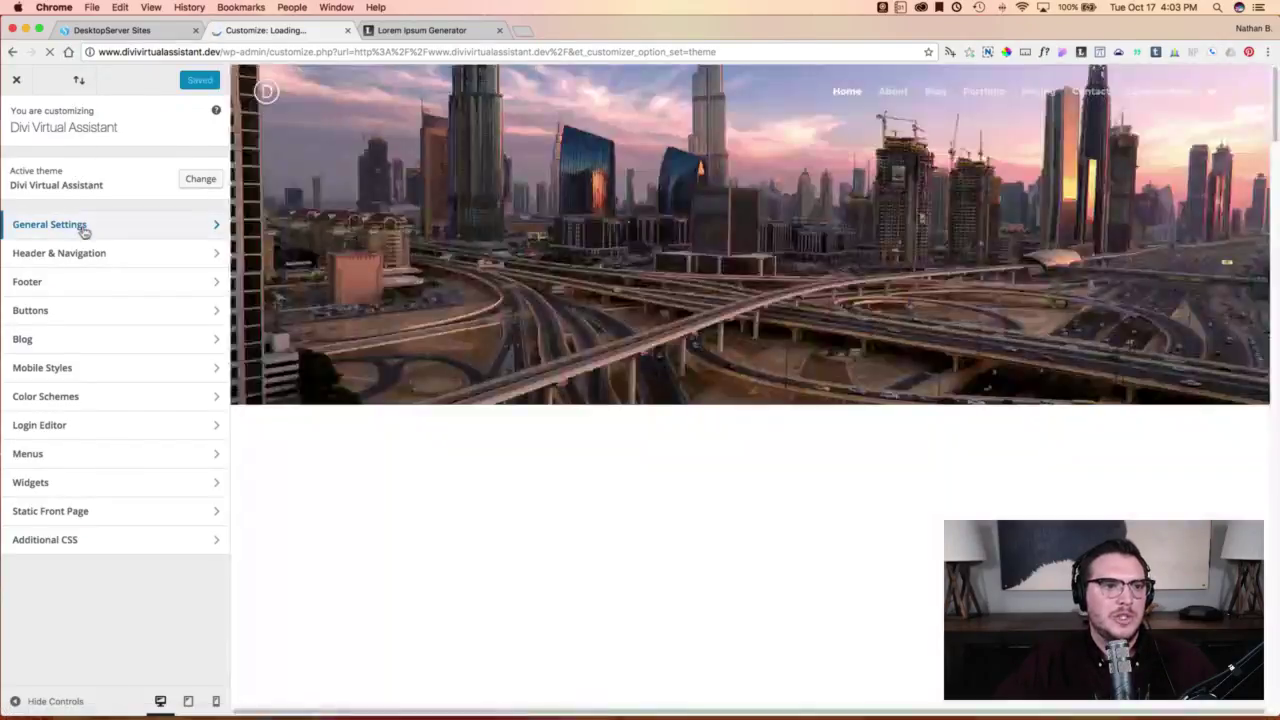
{"action": "left_click", "coordinate": [84, 226]}
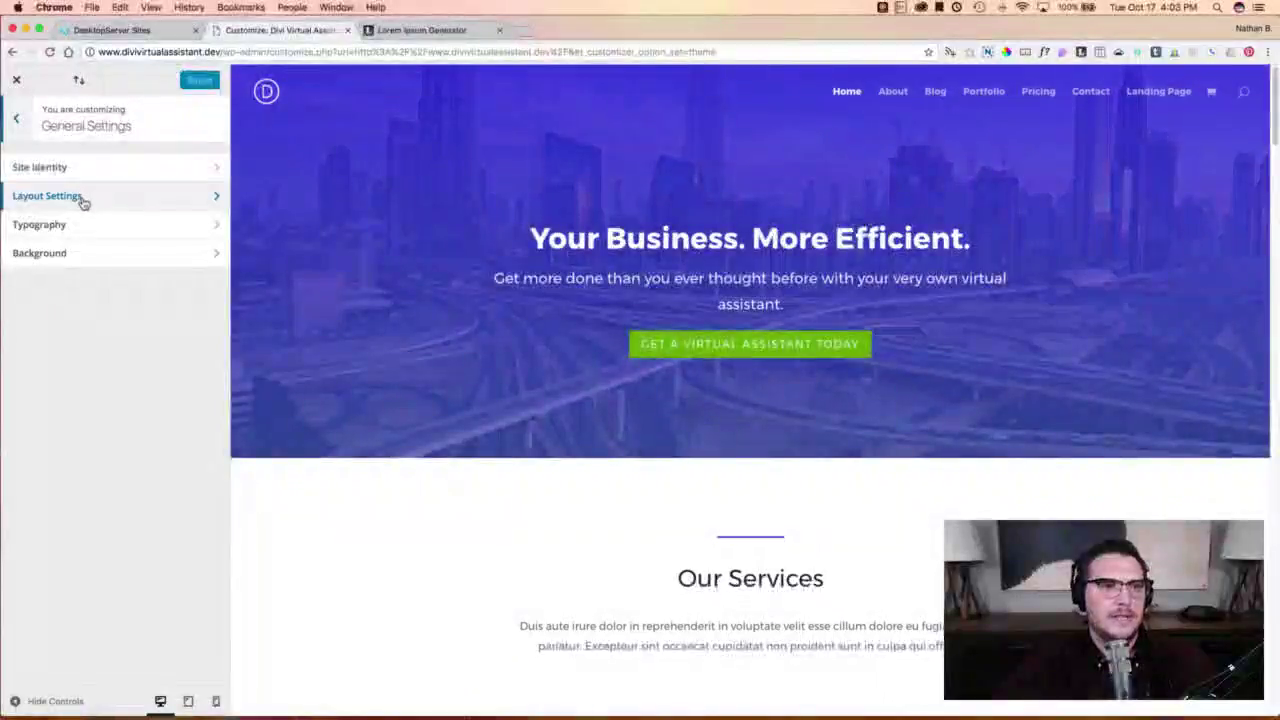
{"action": "left_click", "coordinate": [80, 197]}
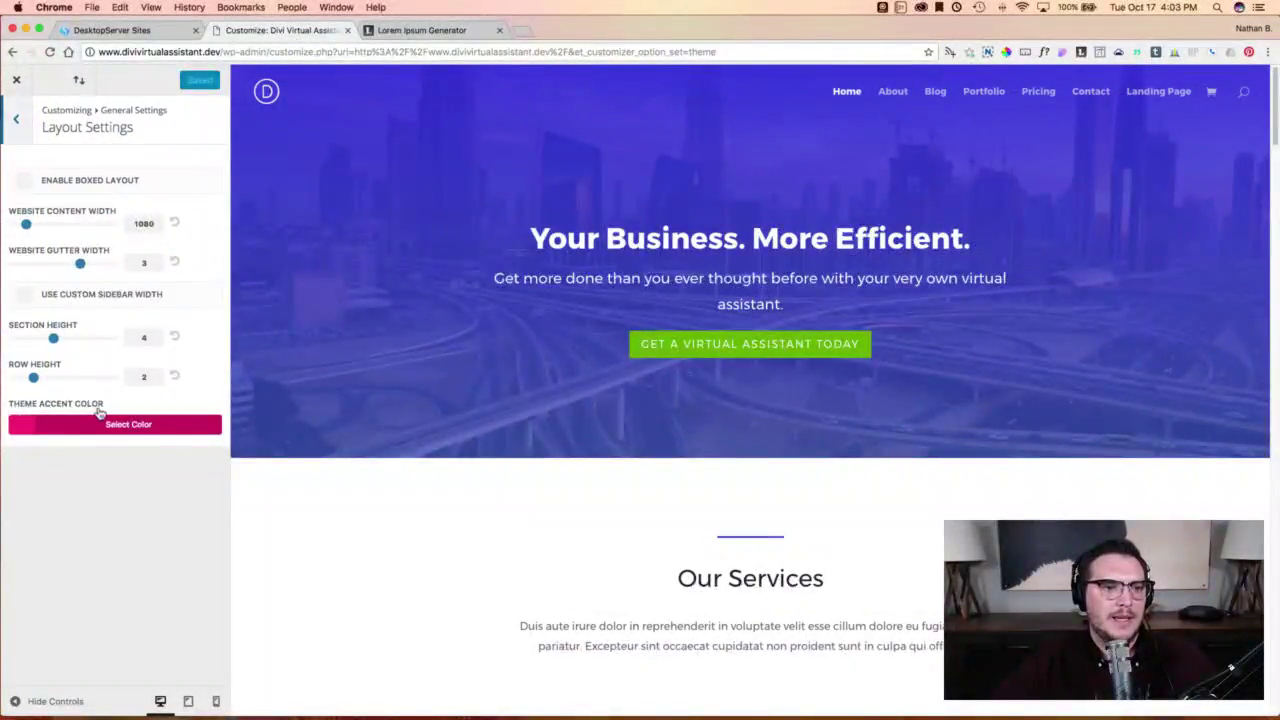
{"action": "left_click", "coordinate": [29, 425]}
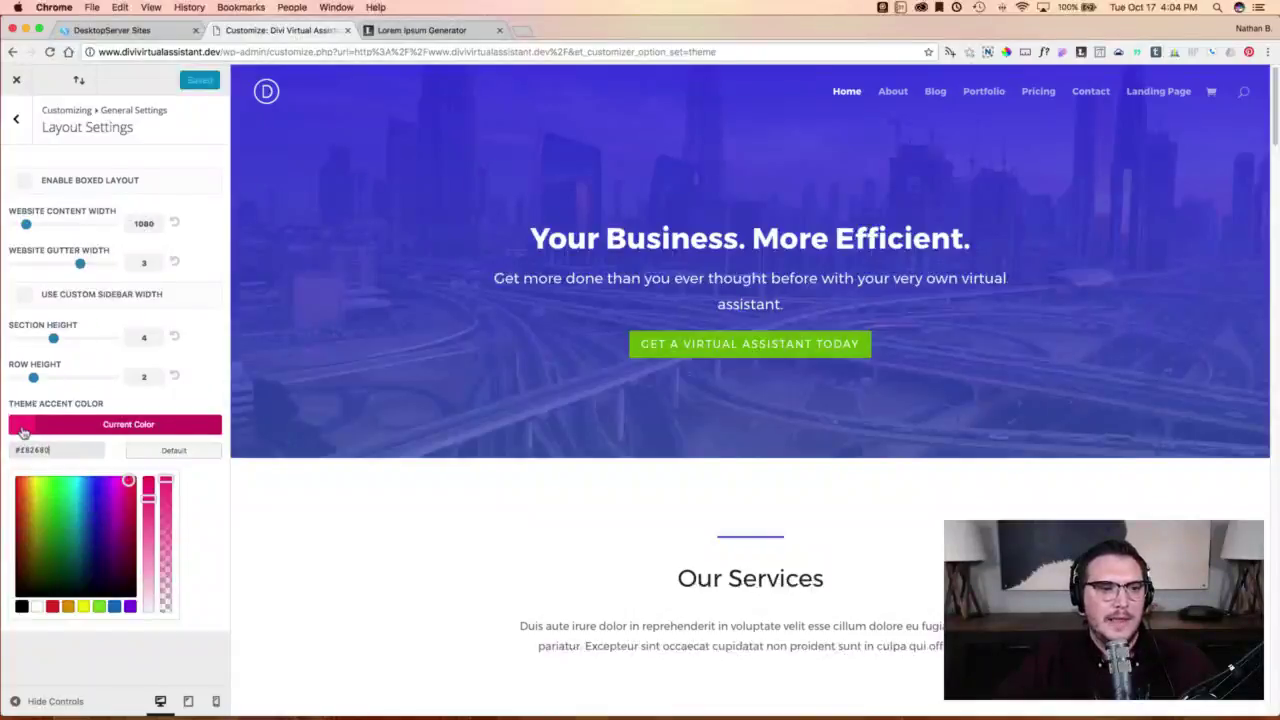
{"action": "left_click", "coordinate": [22, 428]}
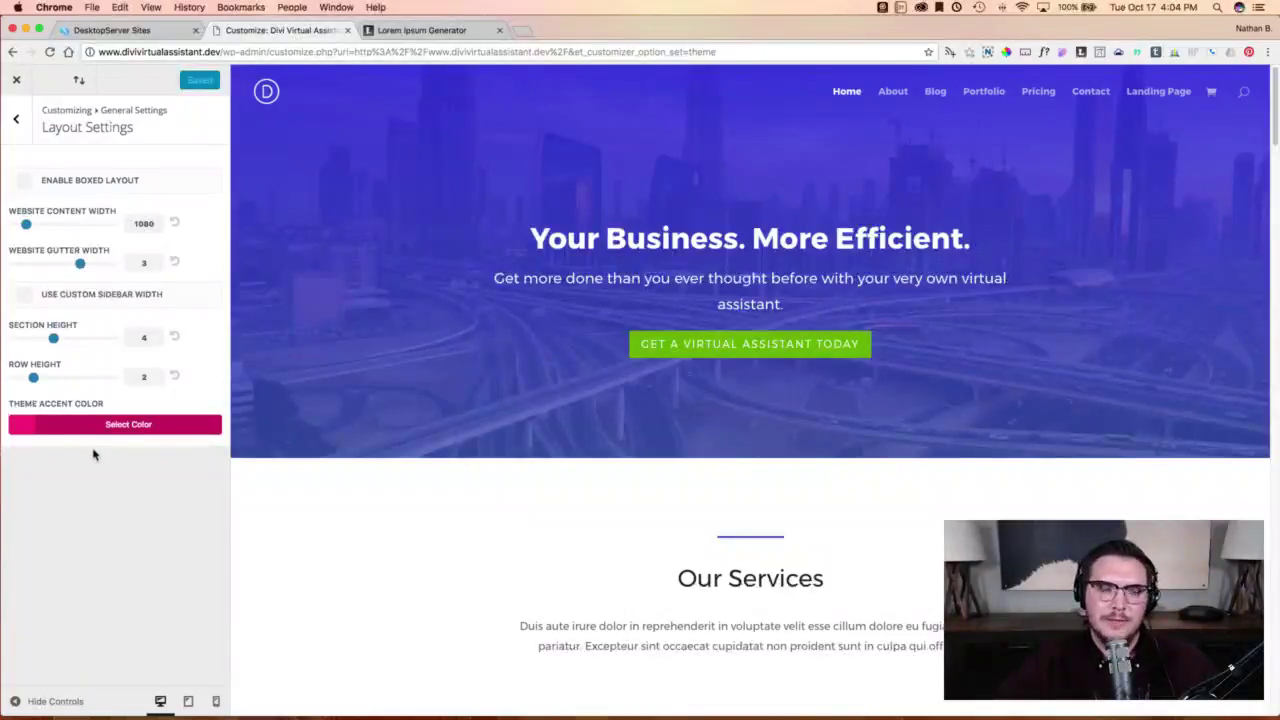
{"action": "left_click", "coordinate": [18, 81]}
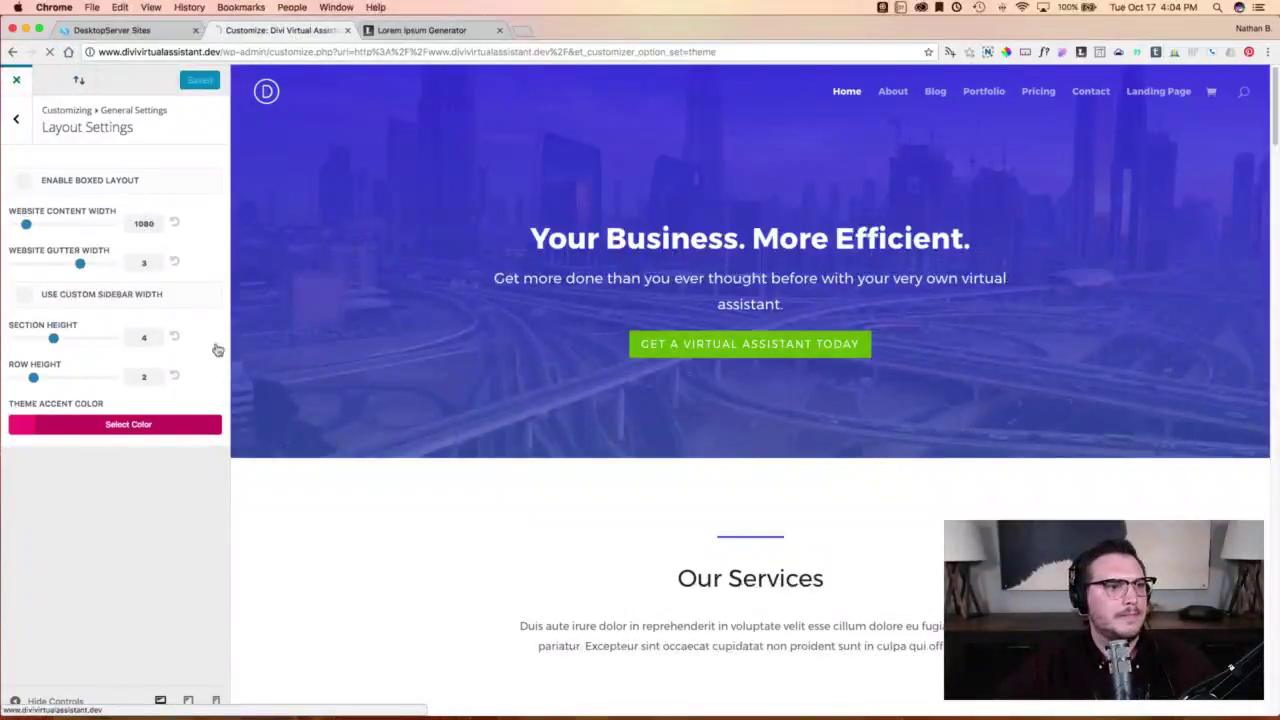